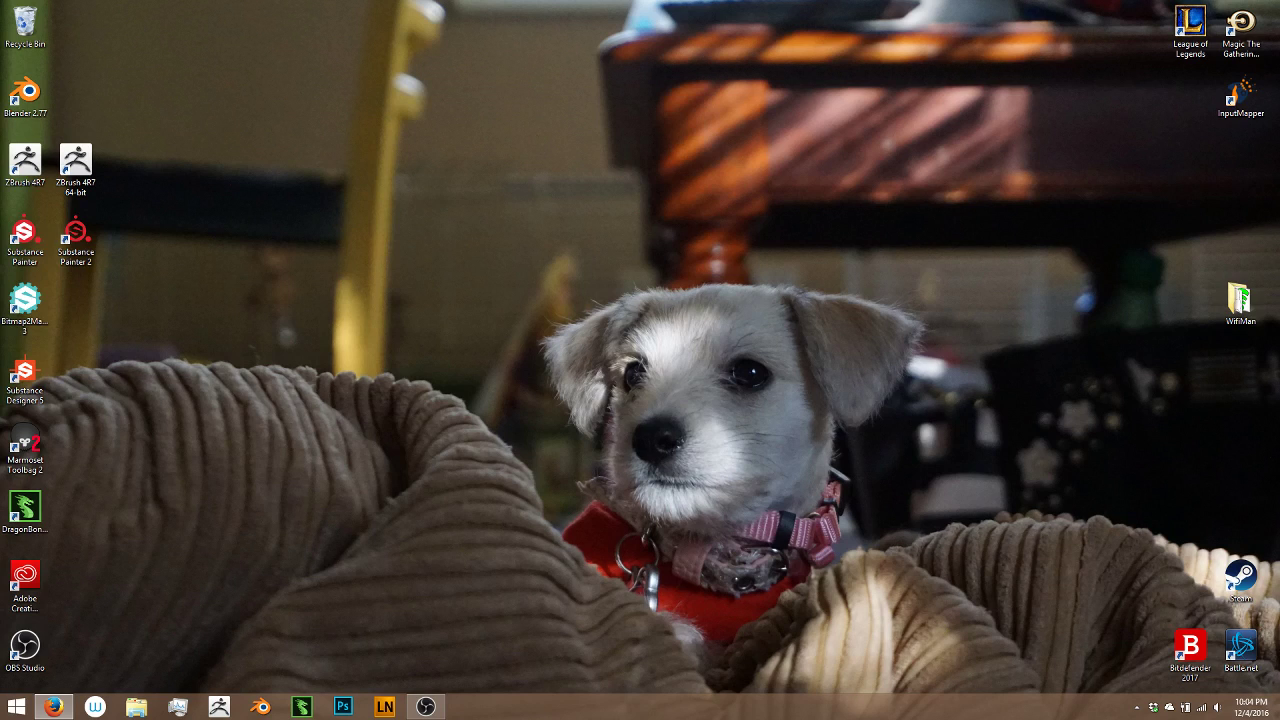
View the Wifi_Man_Final reference image from the desktop's WifiMan folder, and put both windows away.
left_click(428, 708)
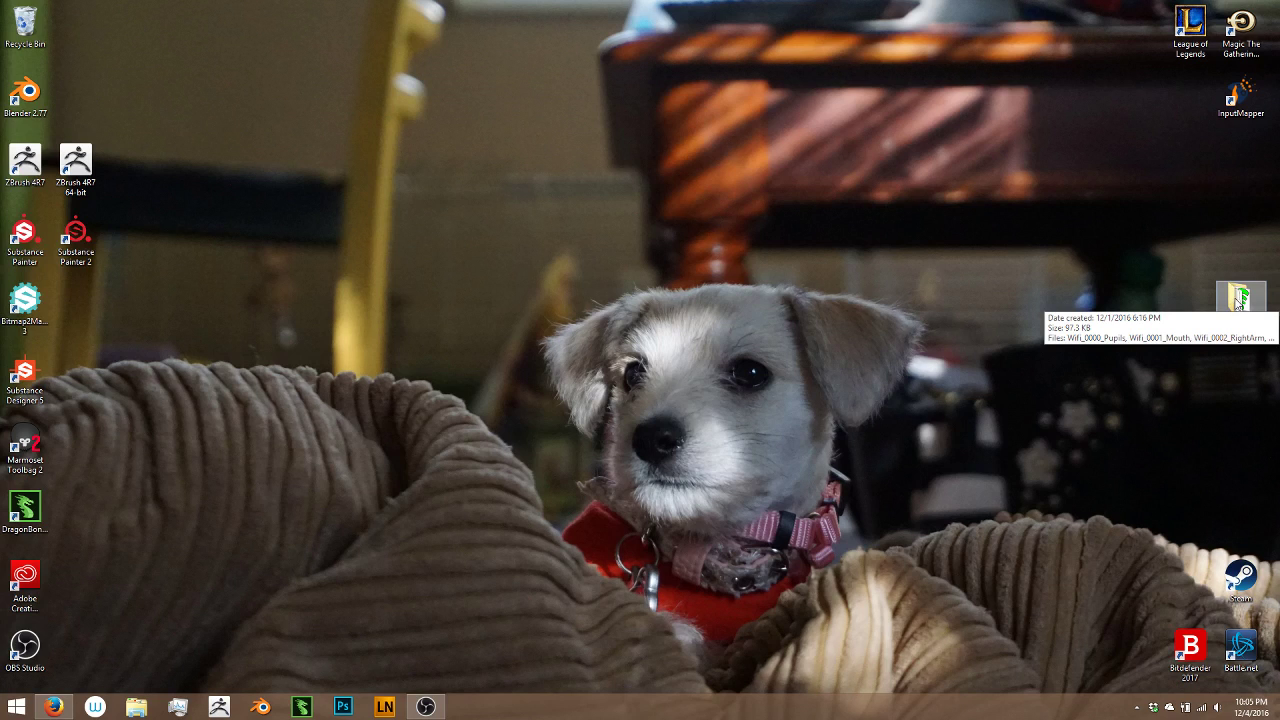
double_click(1241, 298)
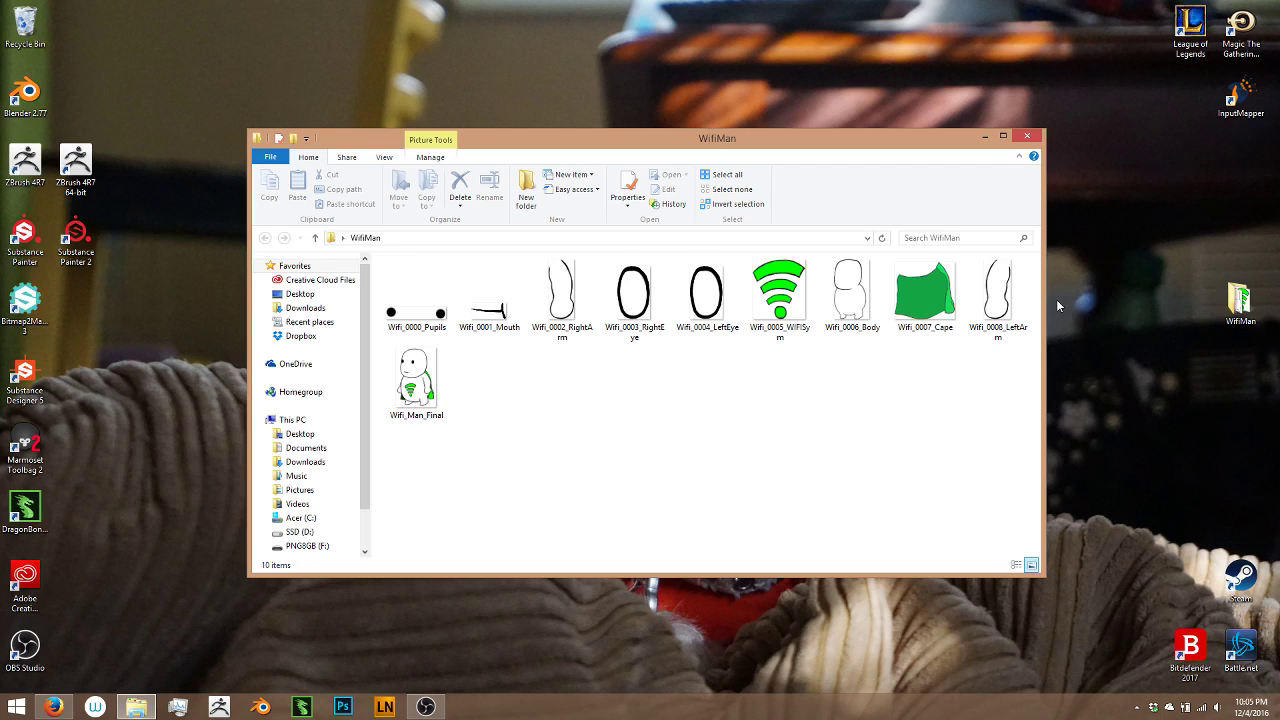
double_click(439, 387)
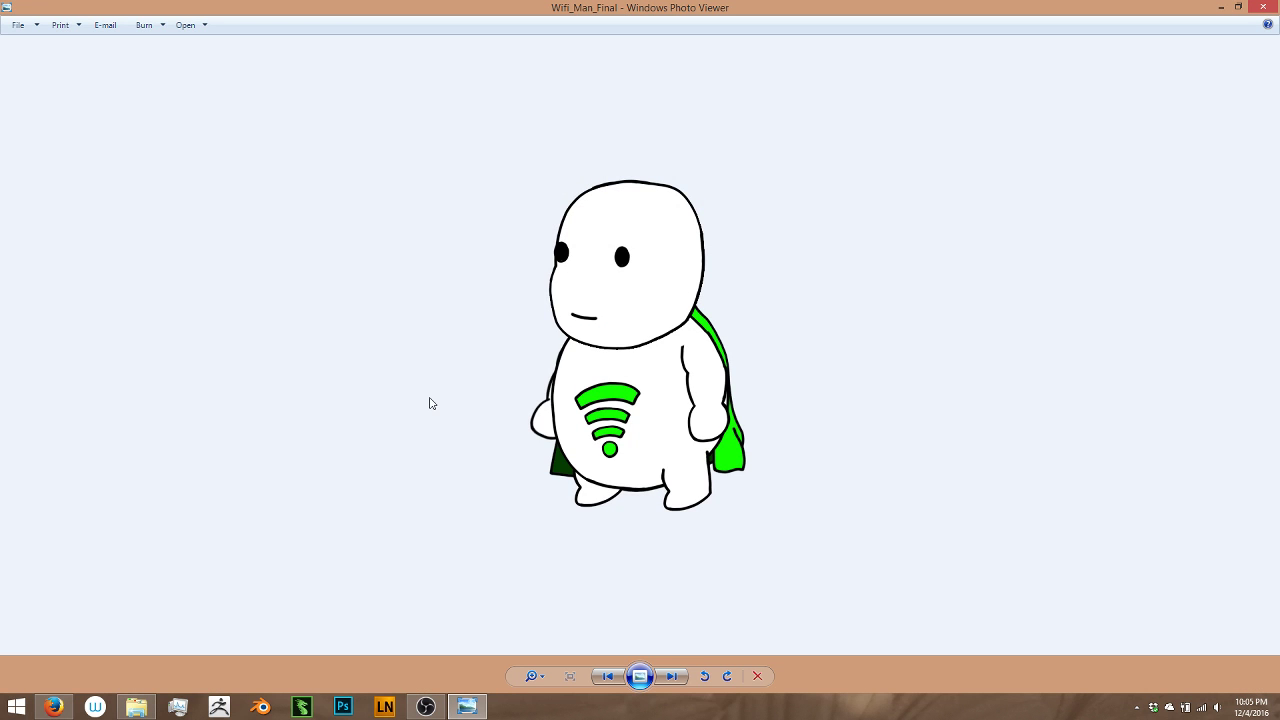
left_click(1259, 10)
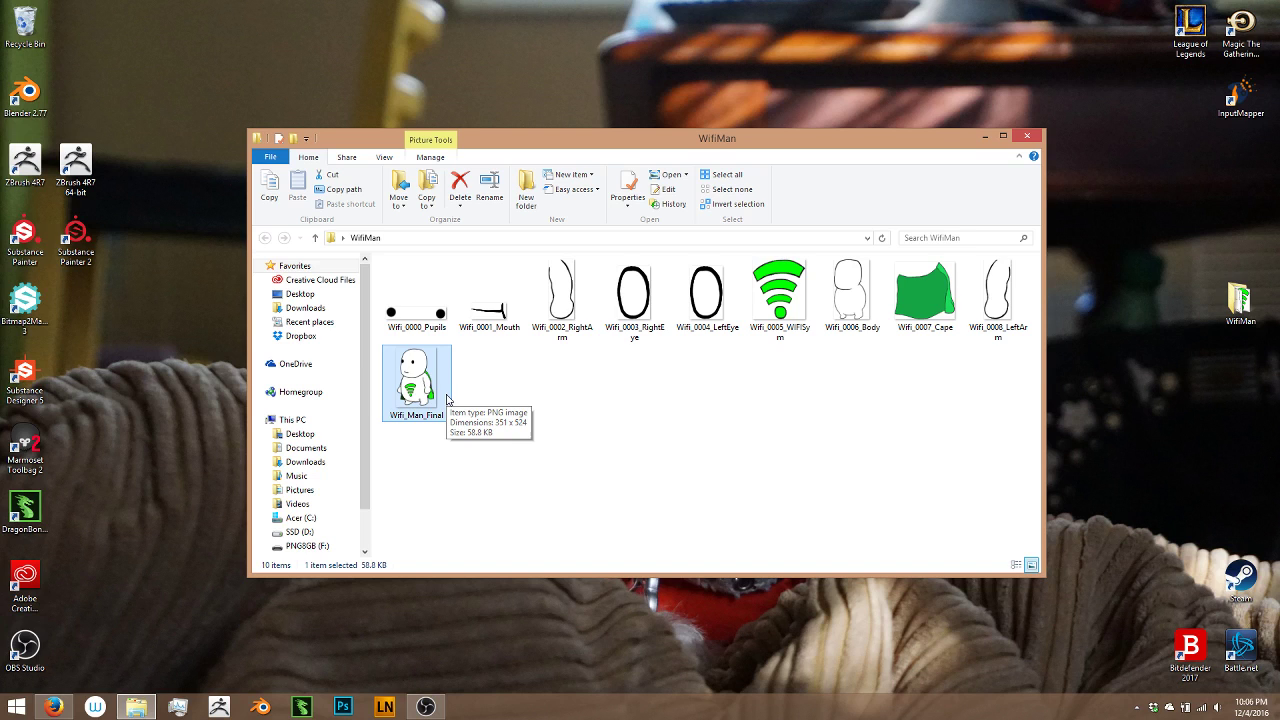
left_click(985, 135)
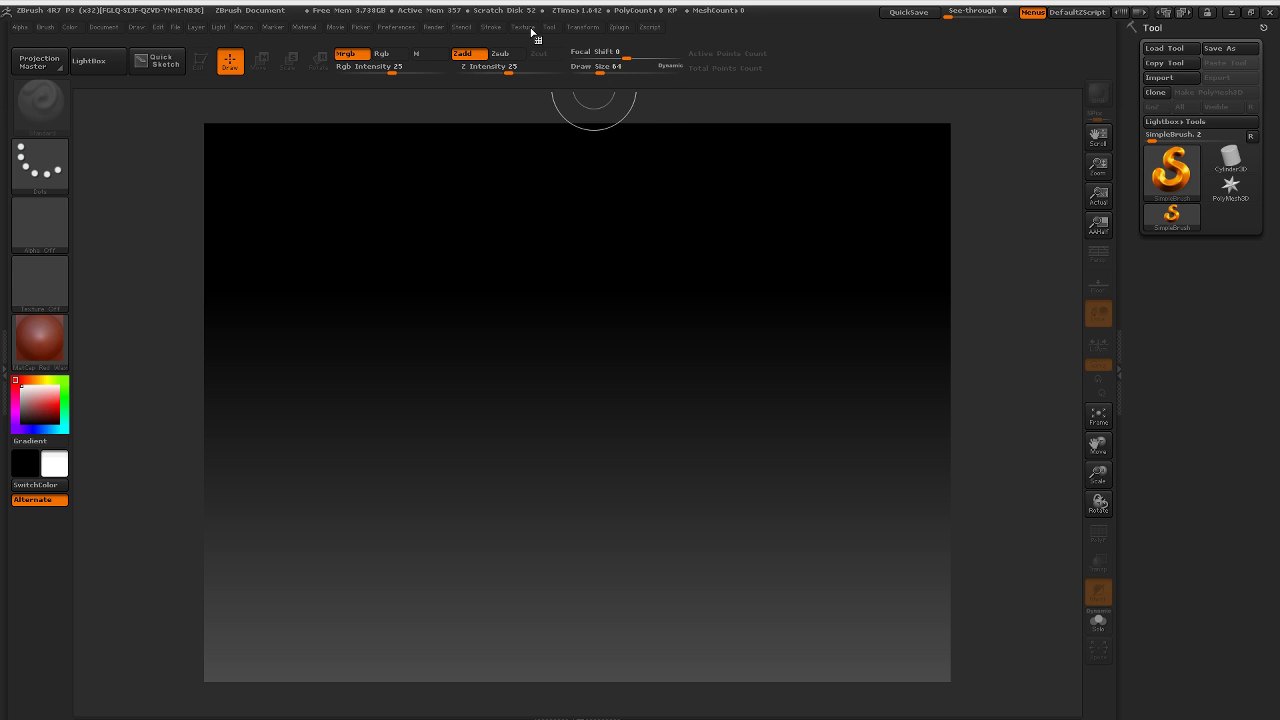
Switch to ZBrush and import Wifi_Man_Final from the desktop's WifiMan folder as a texture.
left_click(527, 28)
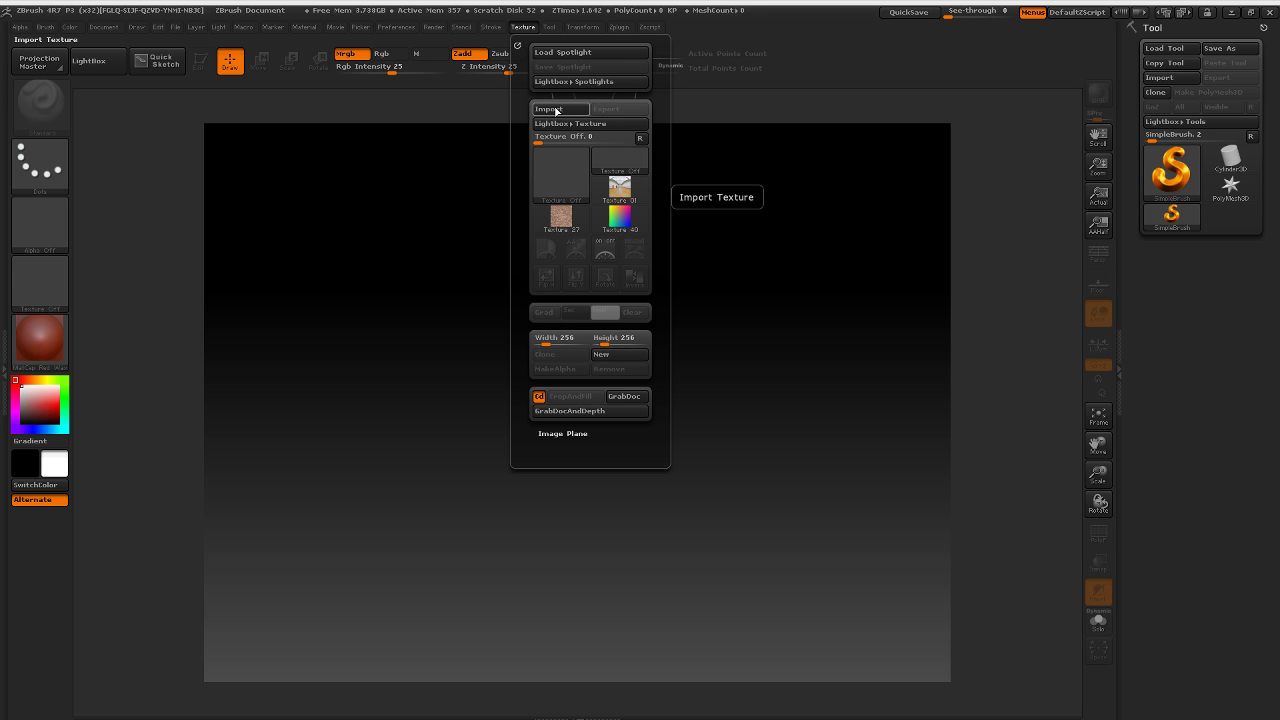
left_click(556, 111)
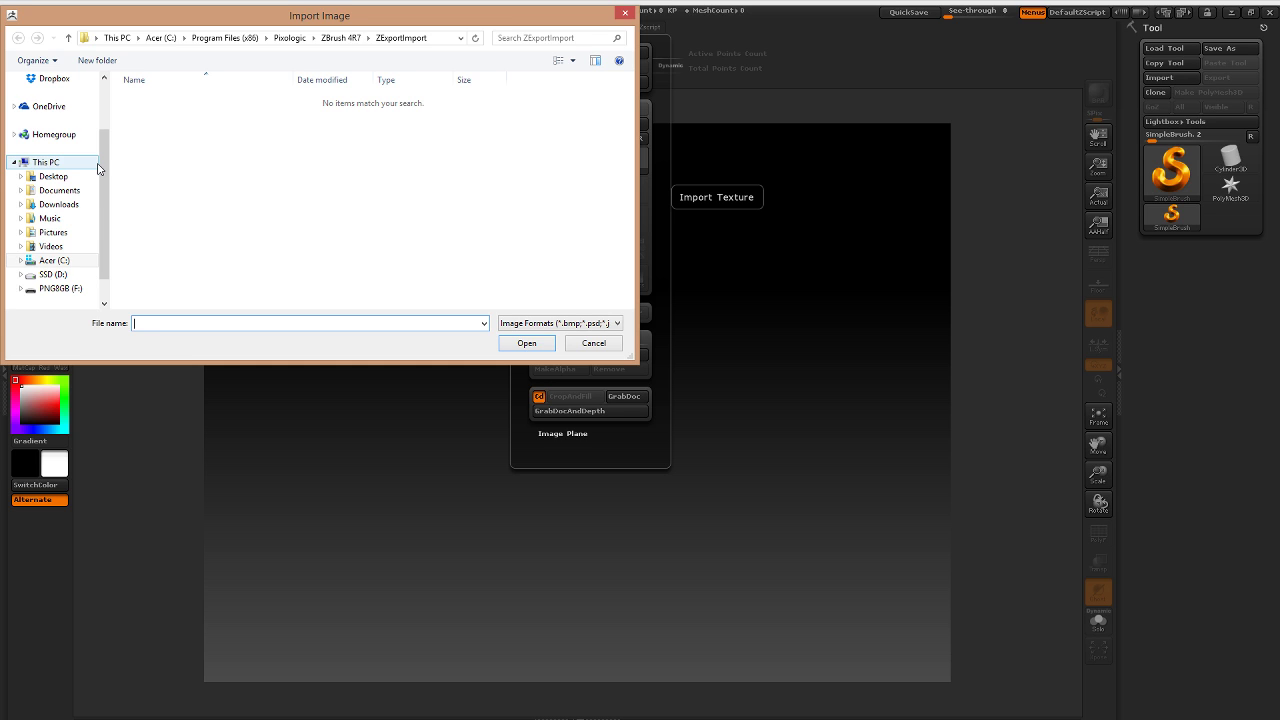
left_click(54, 176)
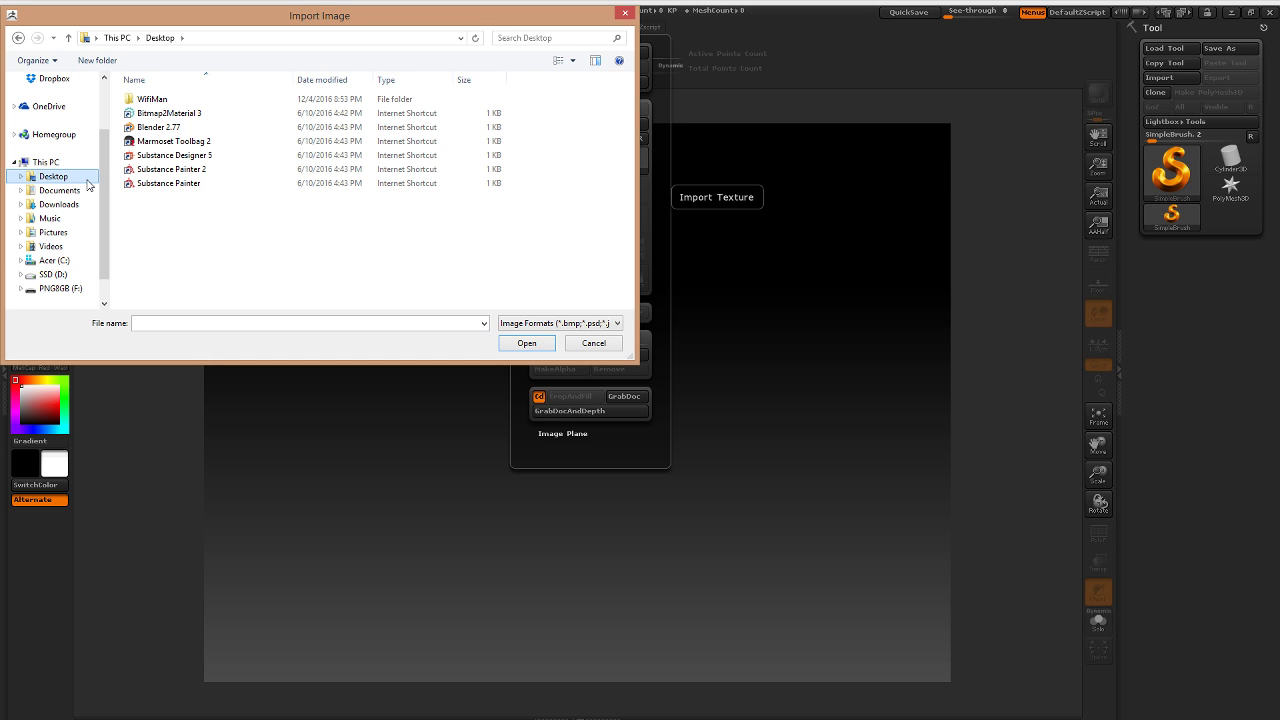
double_click(152, 99)
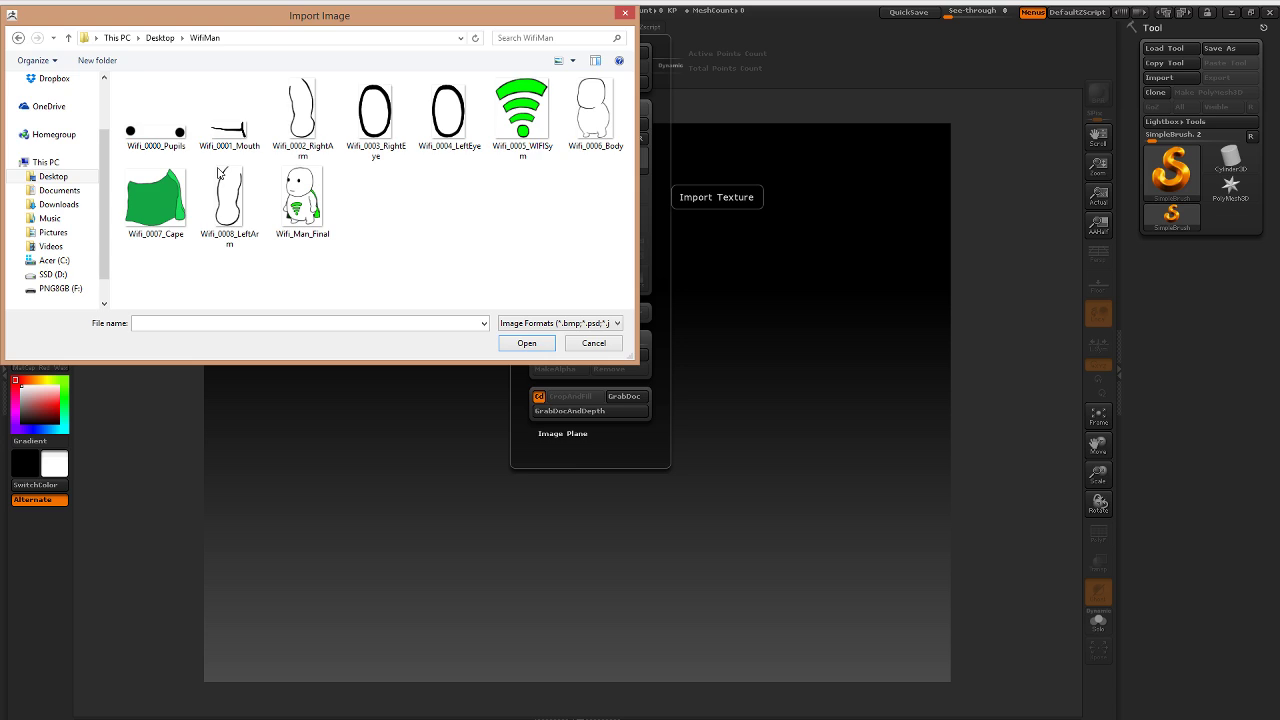
double_click(220, 175)
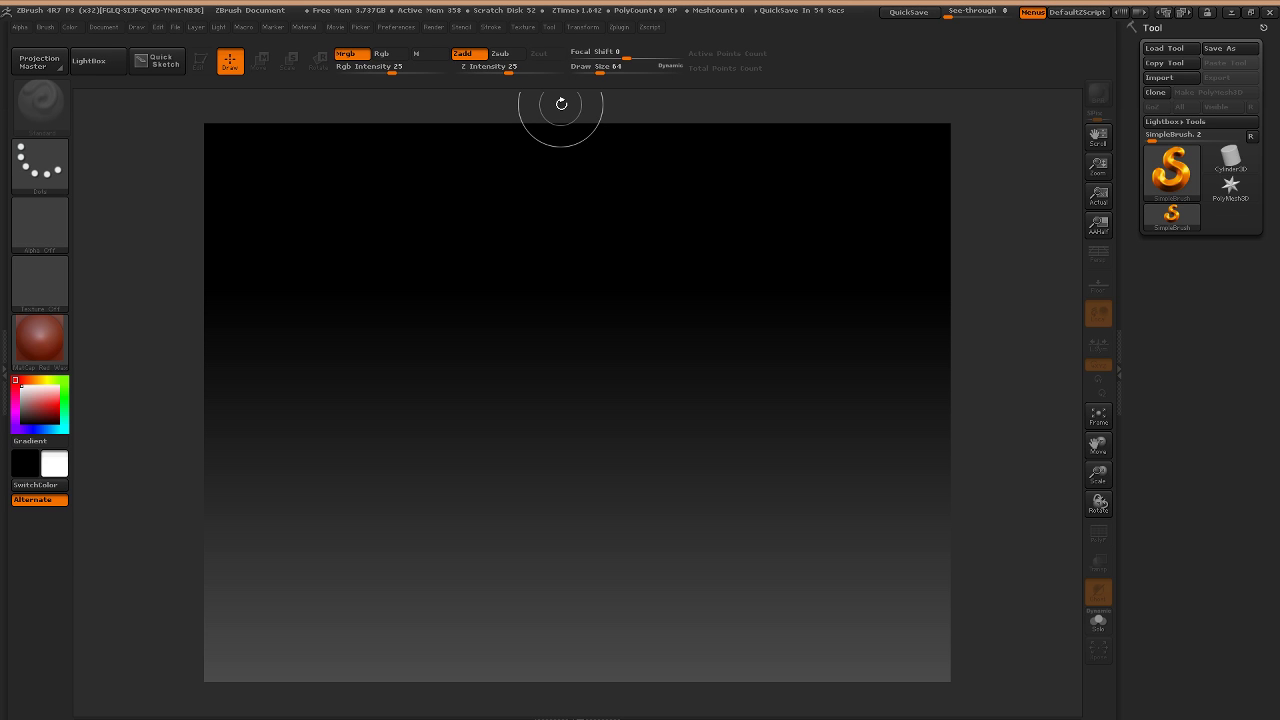
Add the Wifi_Man_Final texture to Spotlight and hide LightBox.
left_click(522, 27)
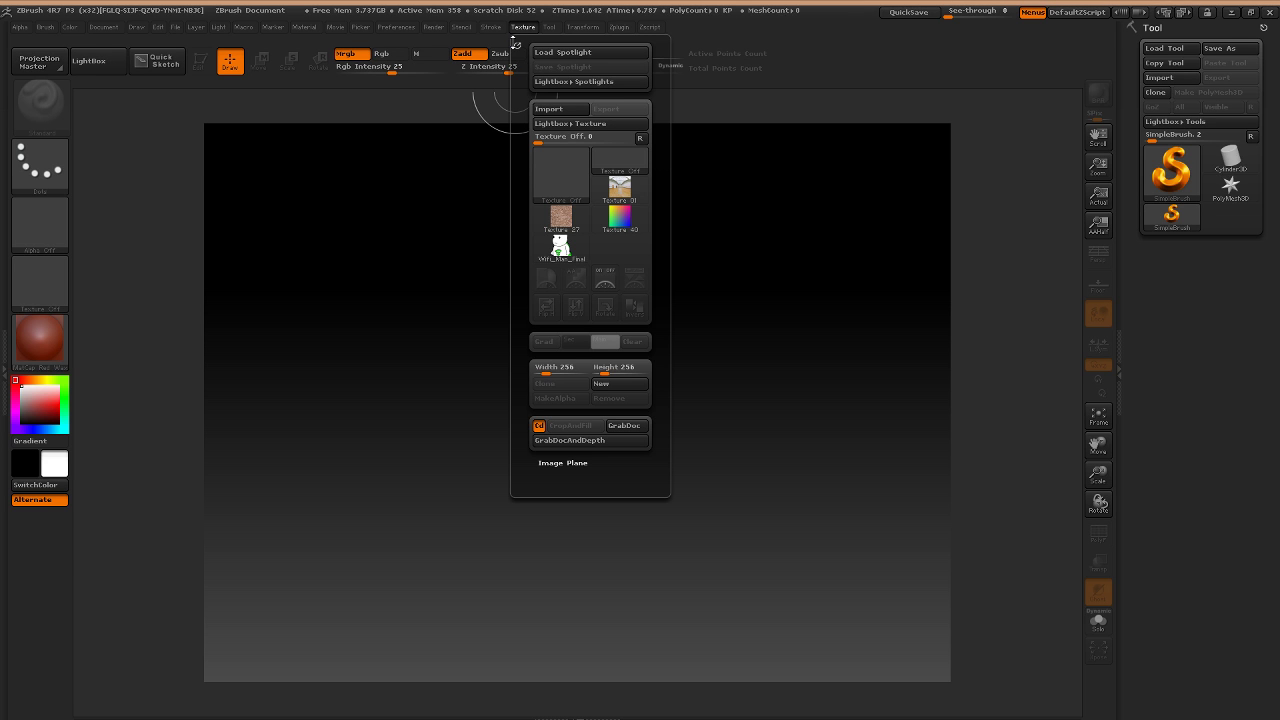
mouse_move(574, 255)
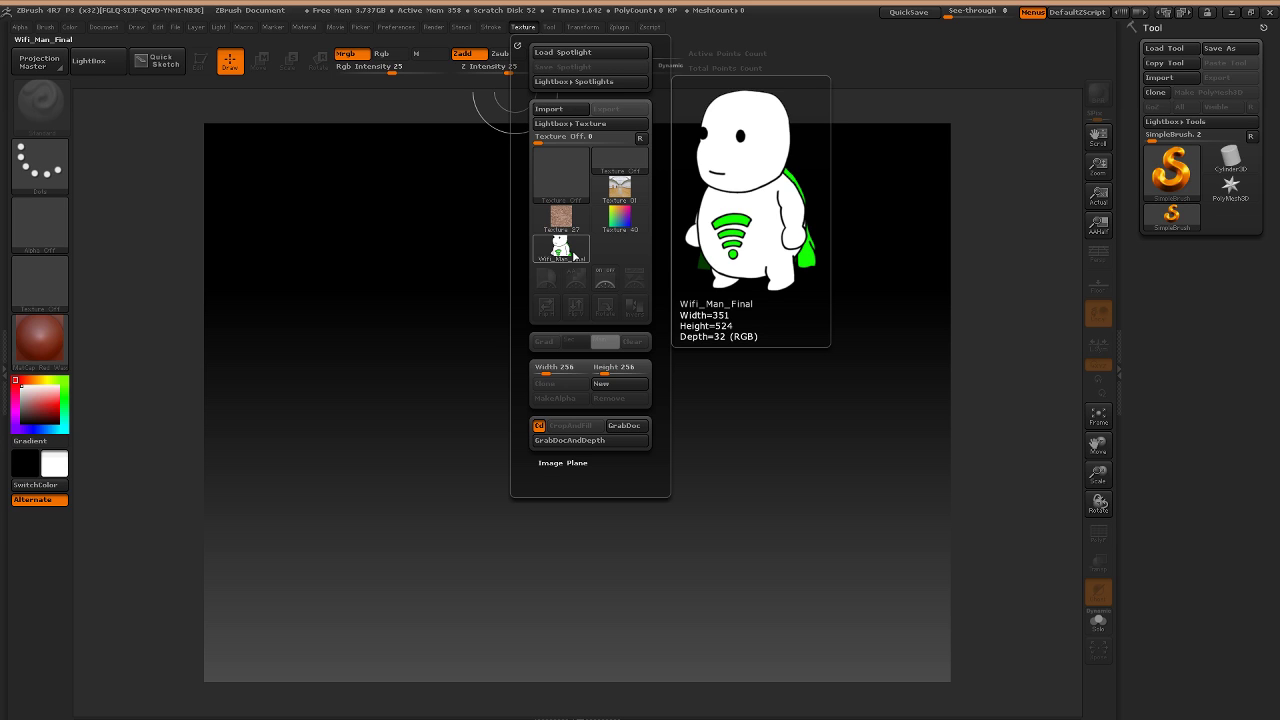
left_click(574, 256)
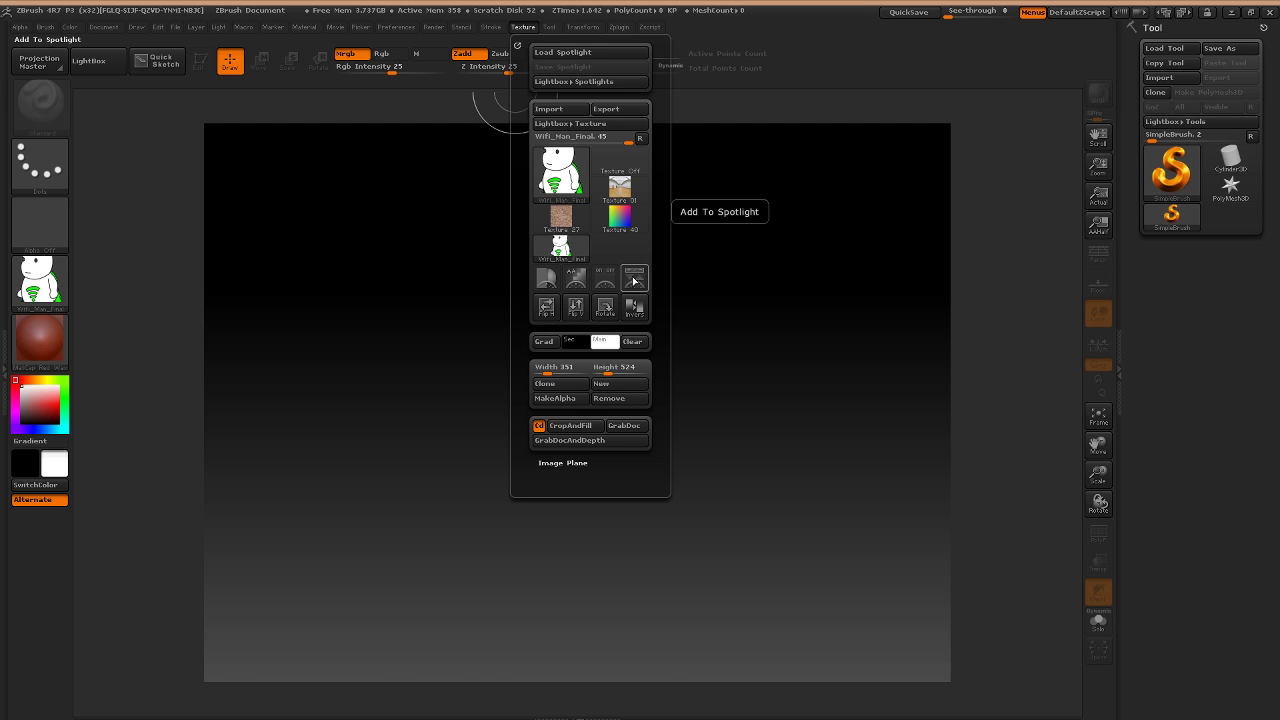
left_click(633, 281)
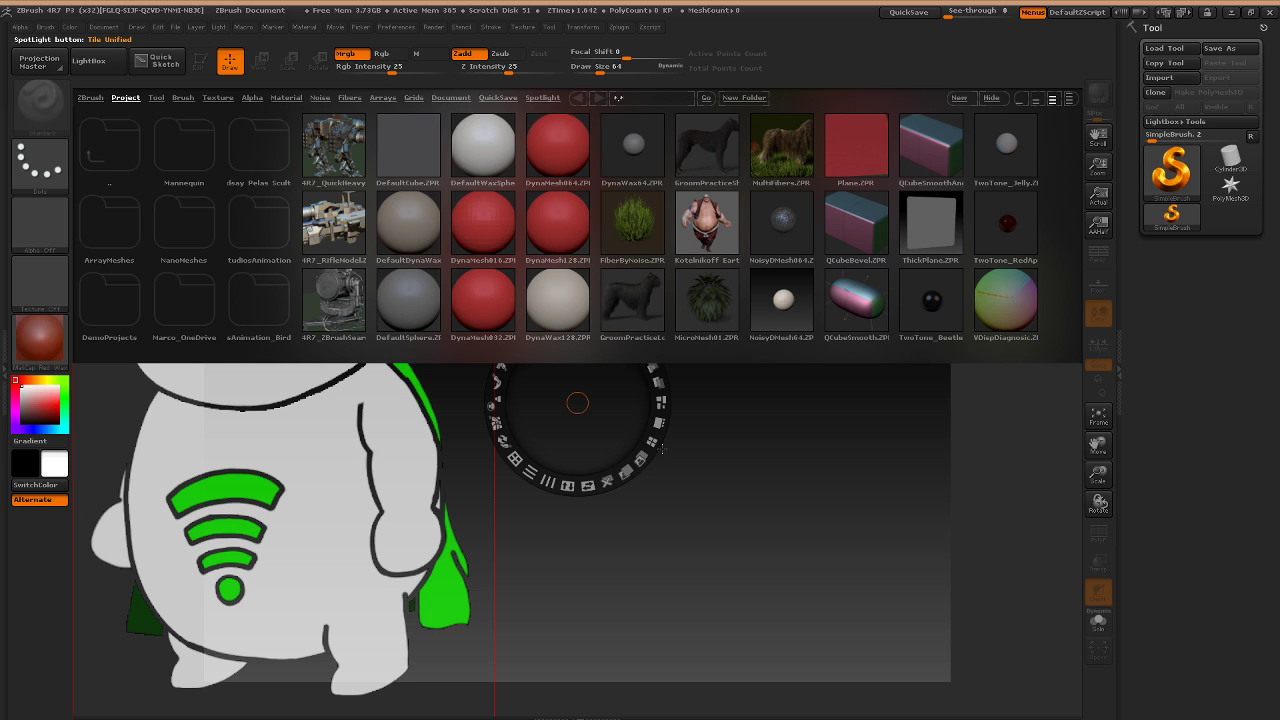
key("comma")
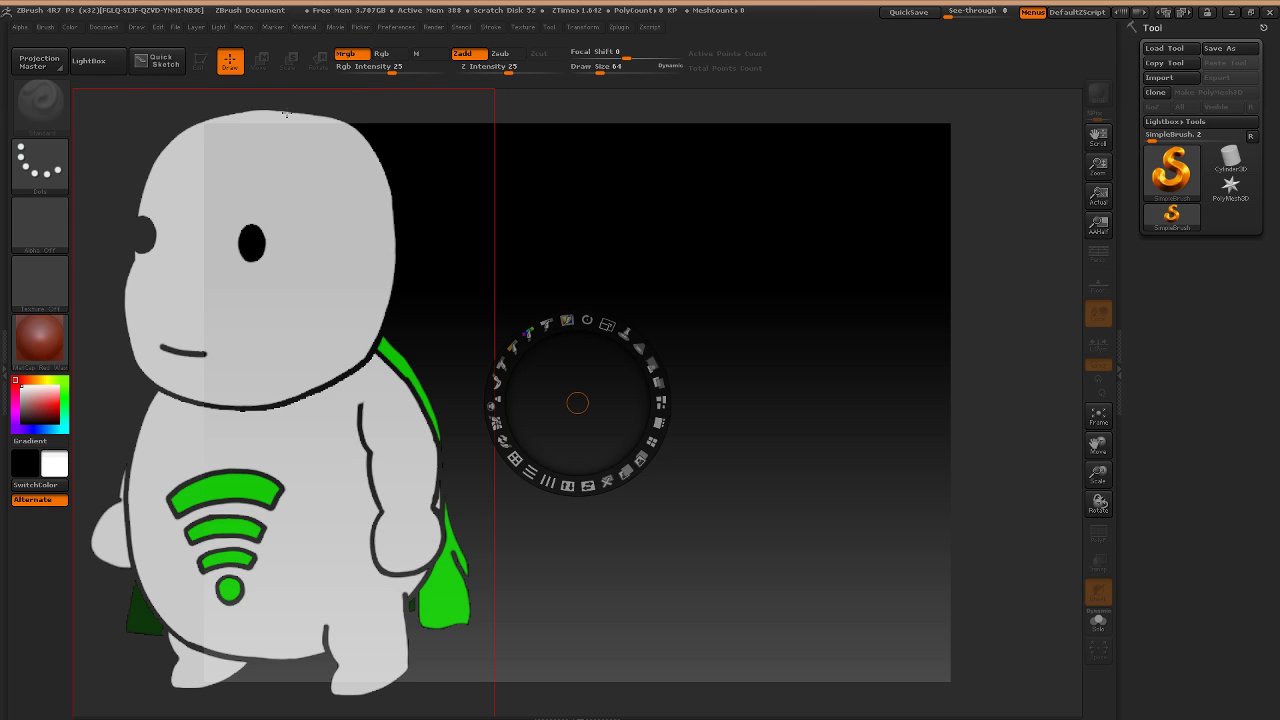
Examine the Spotlight Projection option in the brush's Samples settings.
left_click(46, 29)
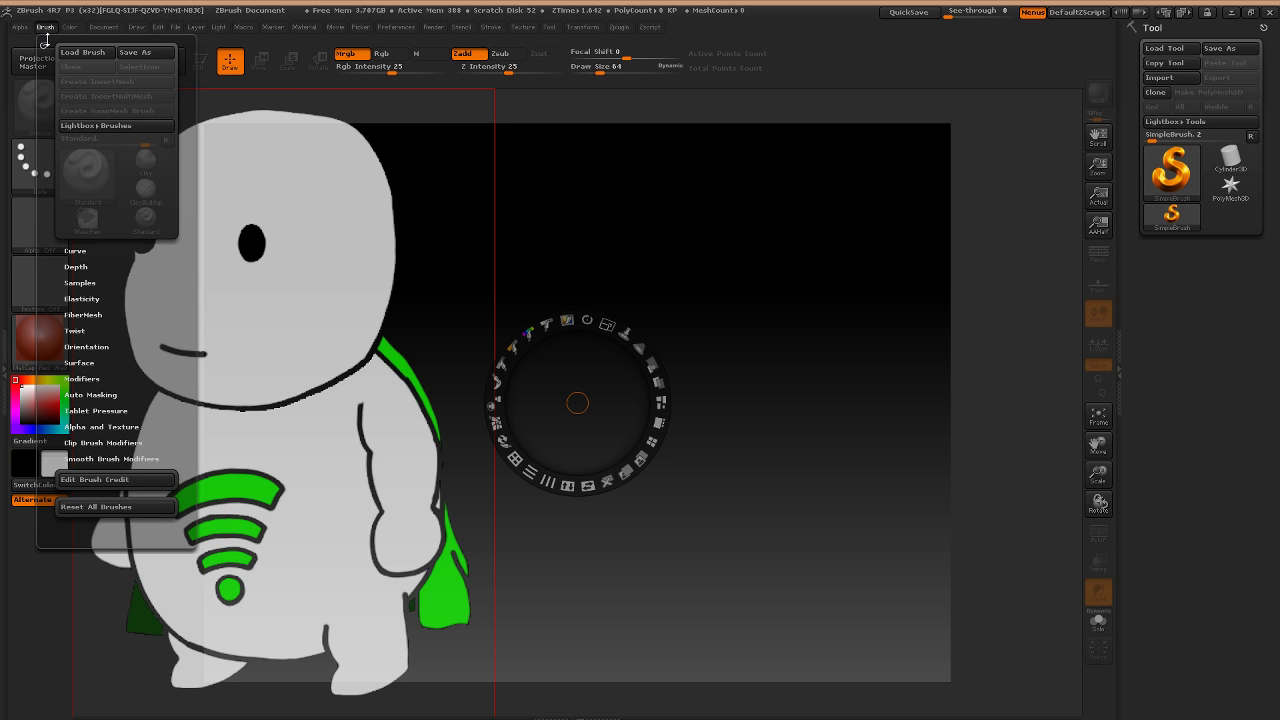
left_click(80, 283)
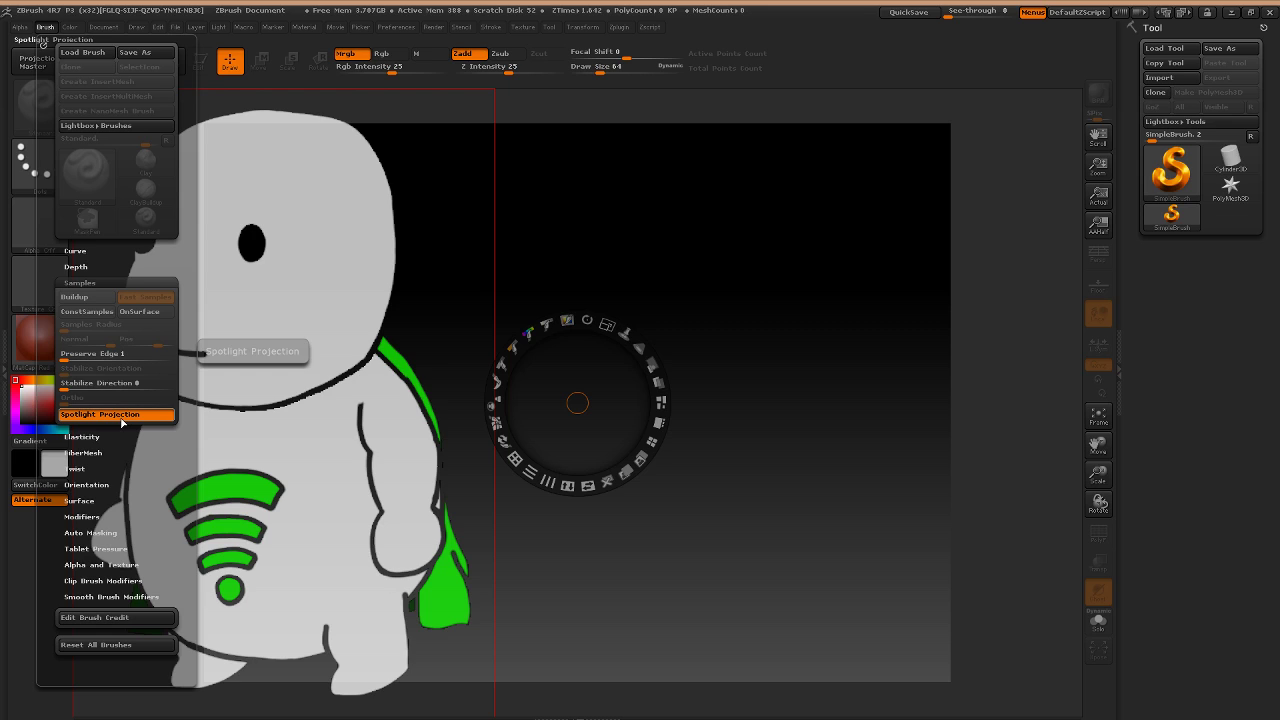
key("ctrl")
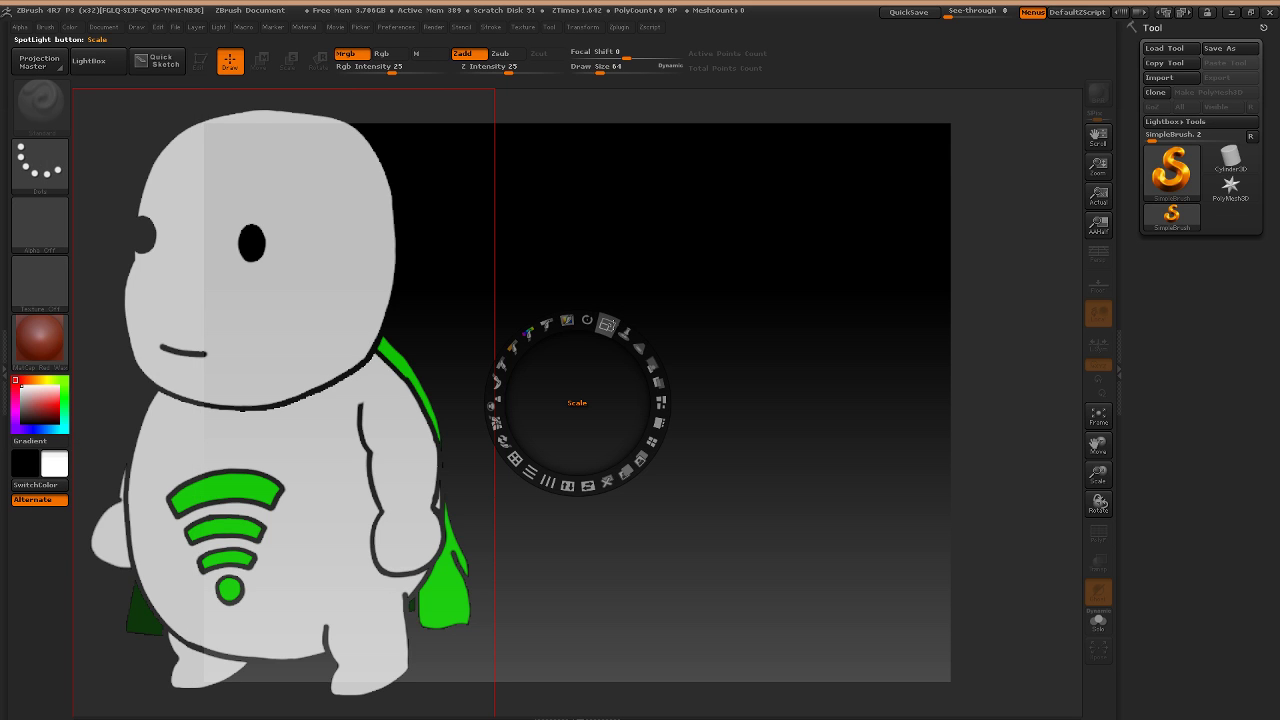
Scale the Spotlight reference image down to about half its size and leave Spotlight editing.
left_click_drag(606, 324, 318, 218)
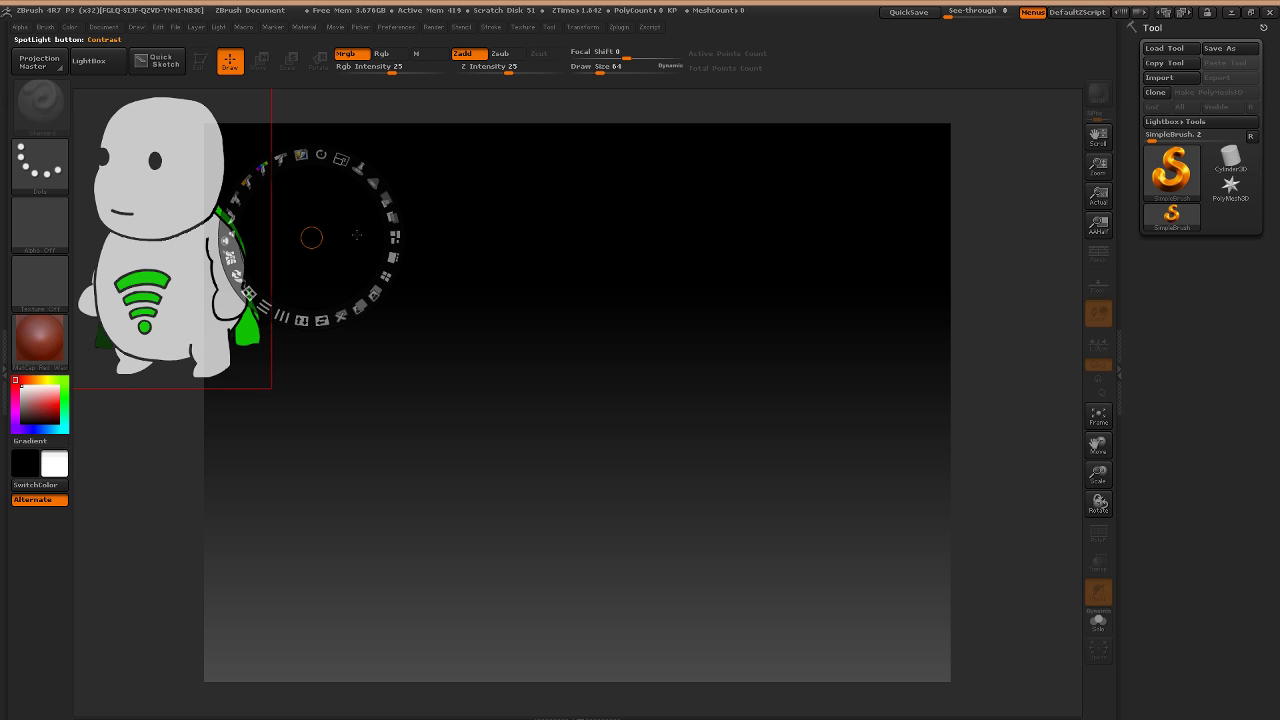
key("z")
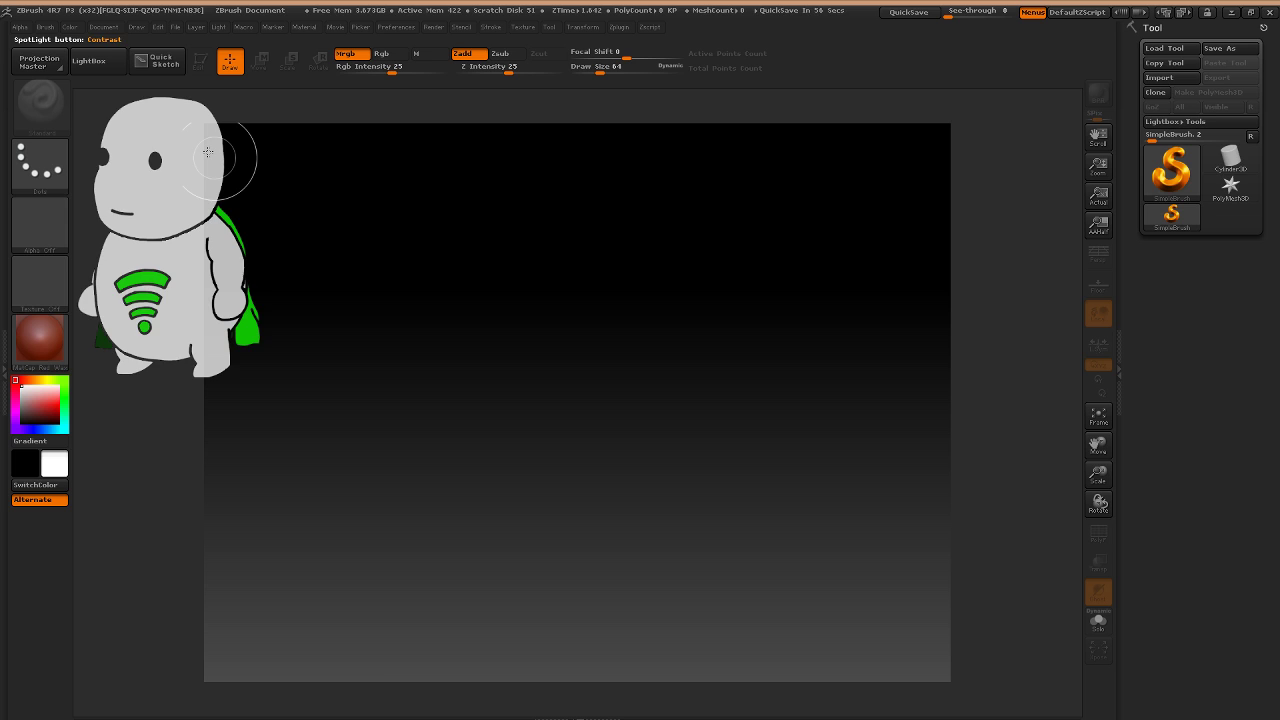
key("comma")
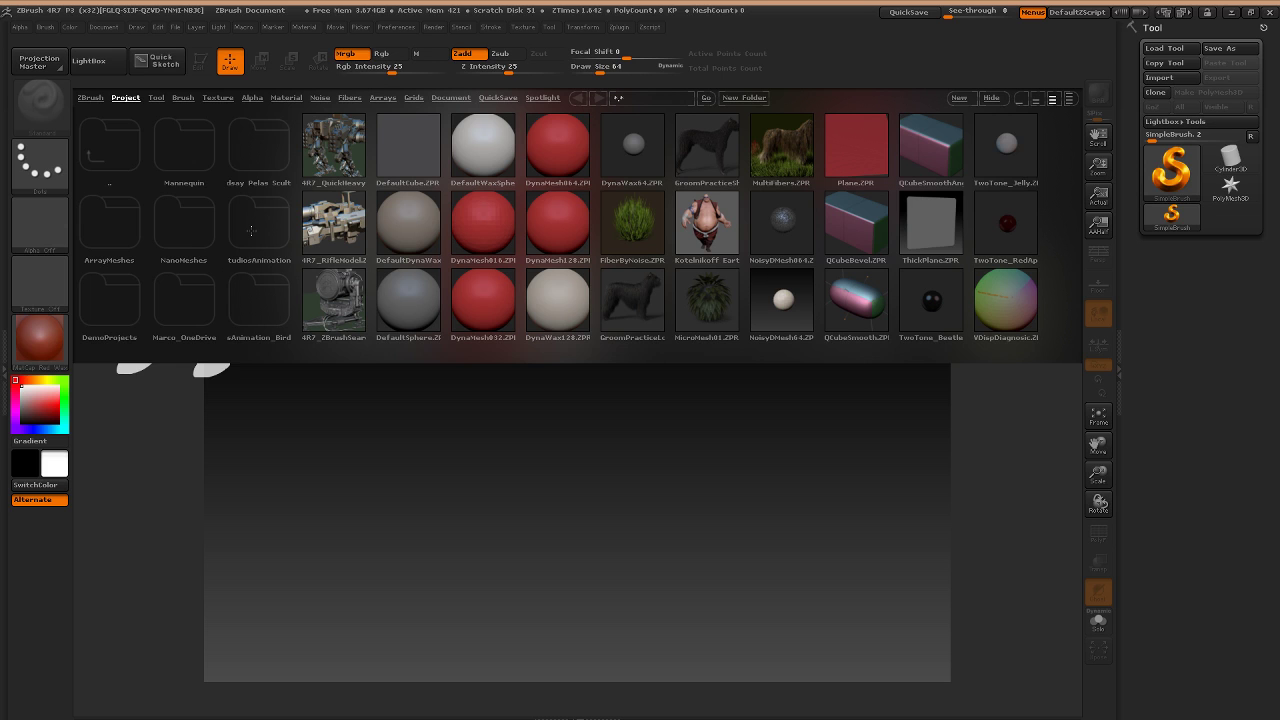
left_click(195, 151)
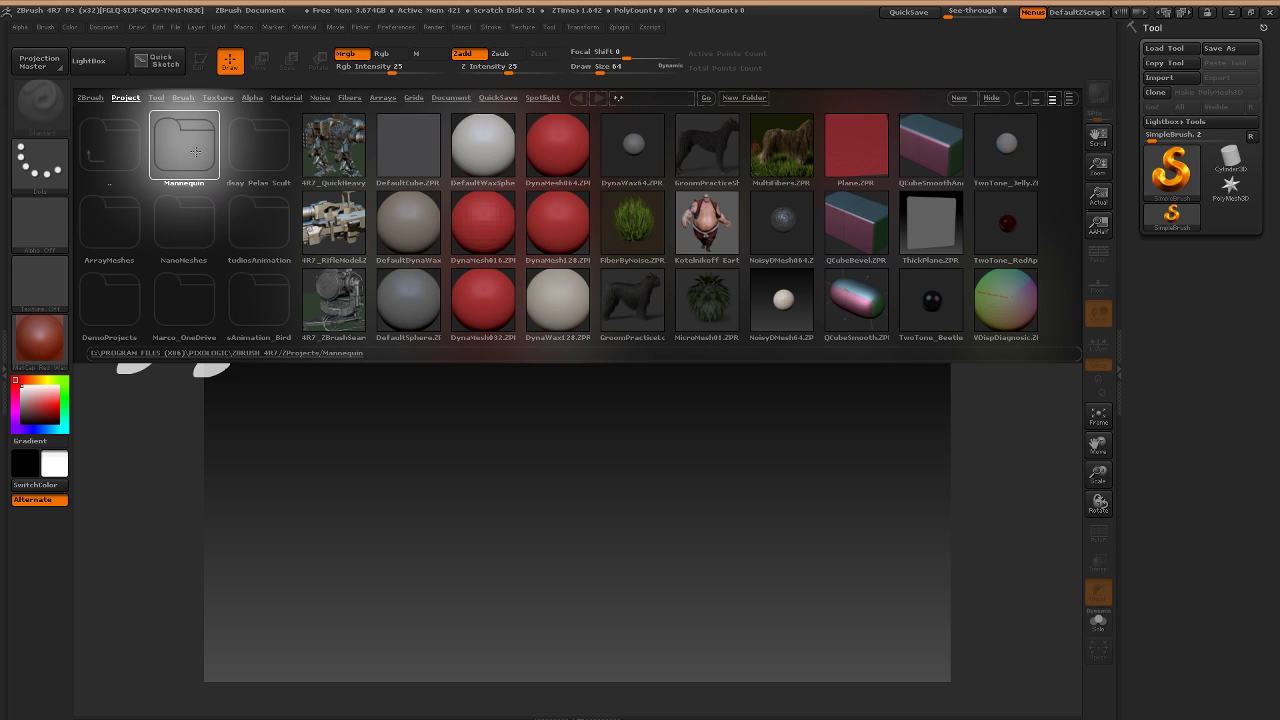
double_click(195, 151)
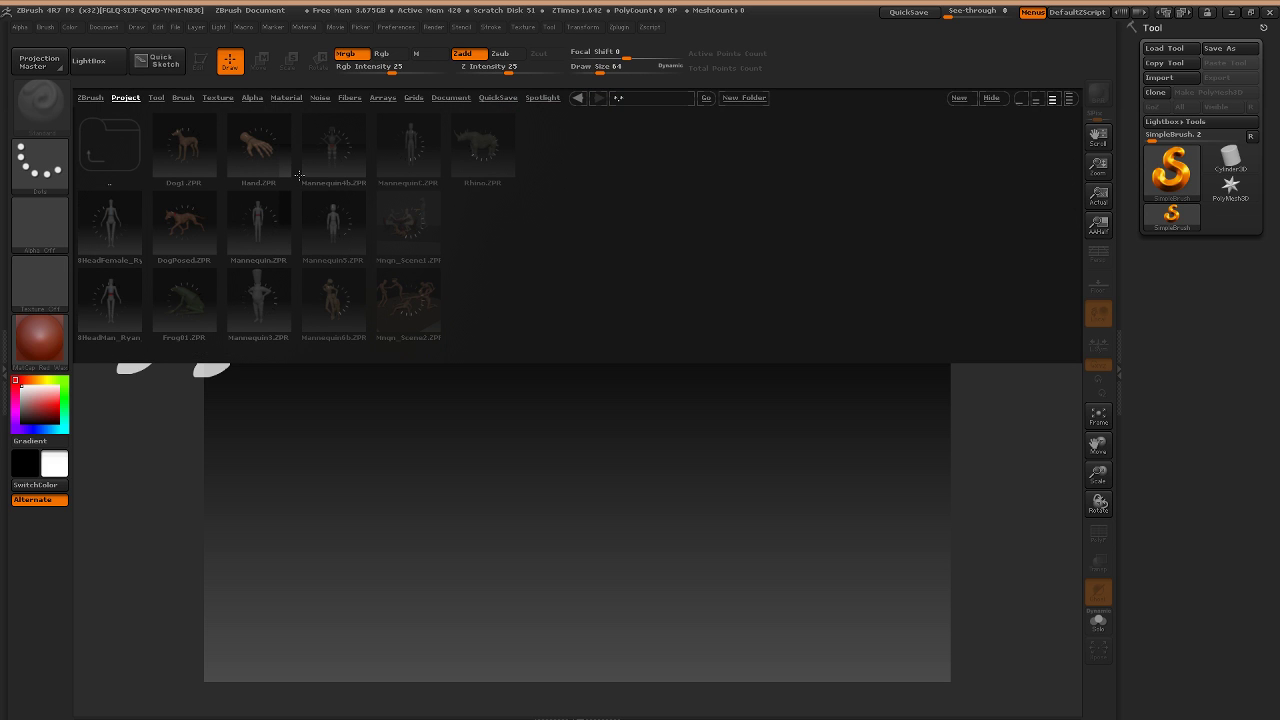
left_click(104, 71)
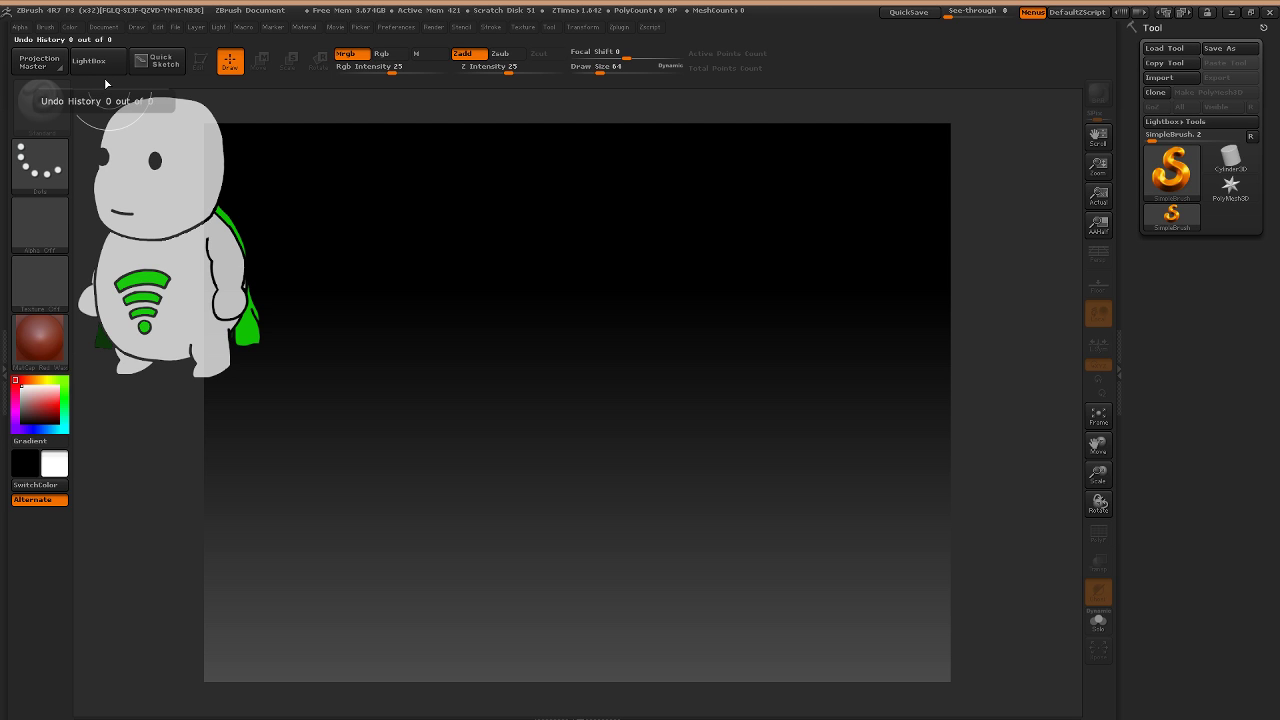
Draw a ZSphere in the middle of the canvas and put it in Edit mode.
left_click(1171, 180)
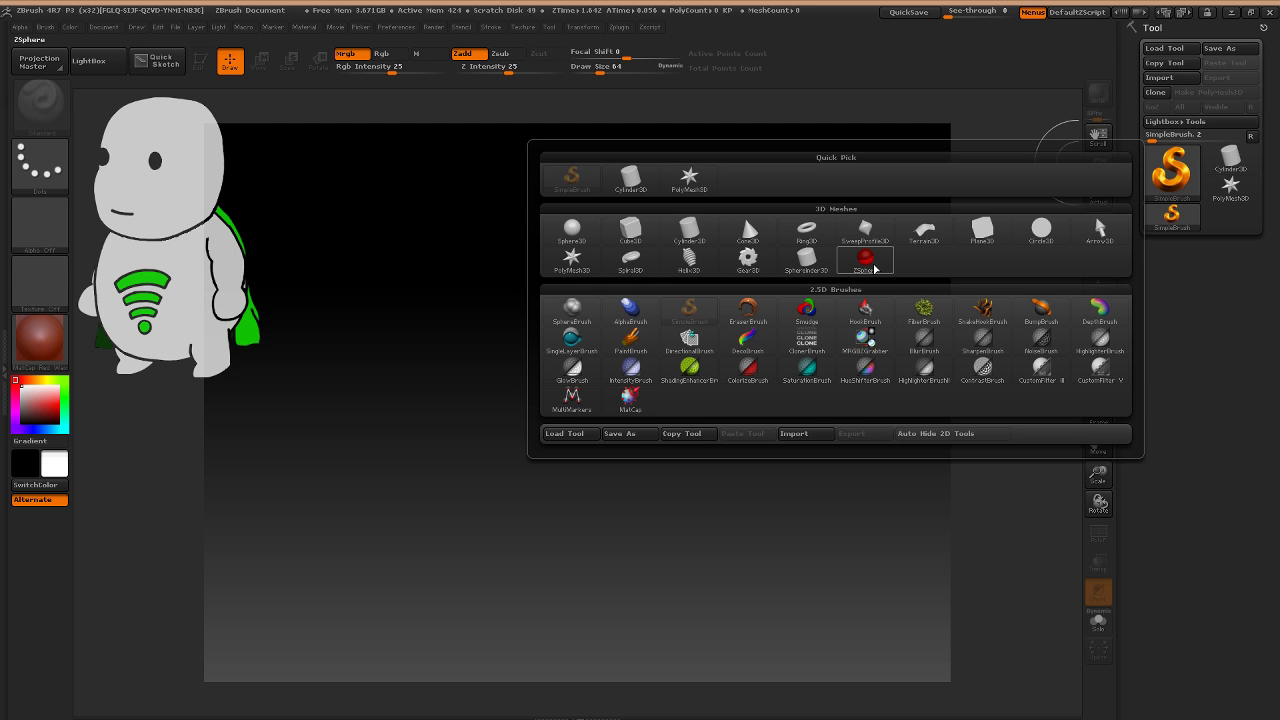
left_click(865, 262)
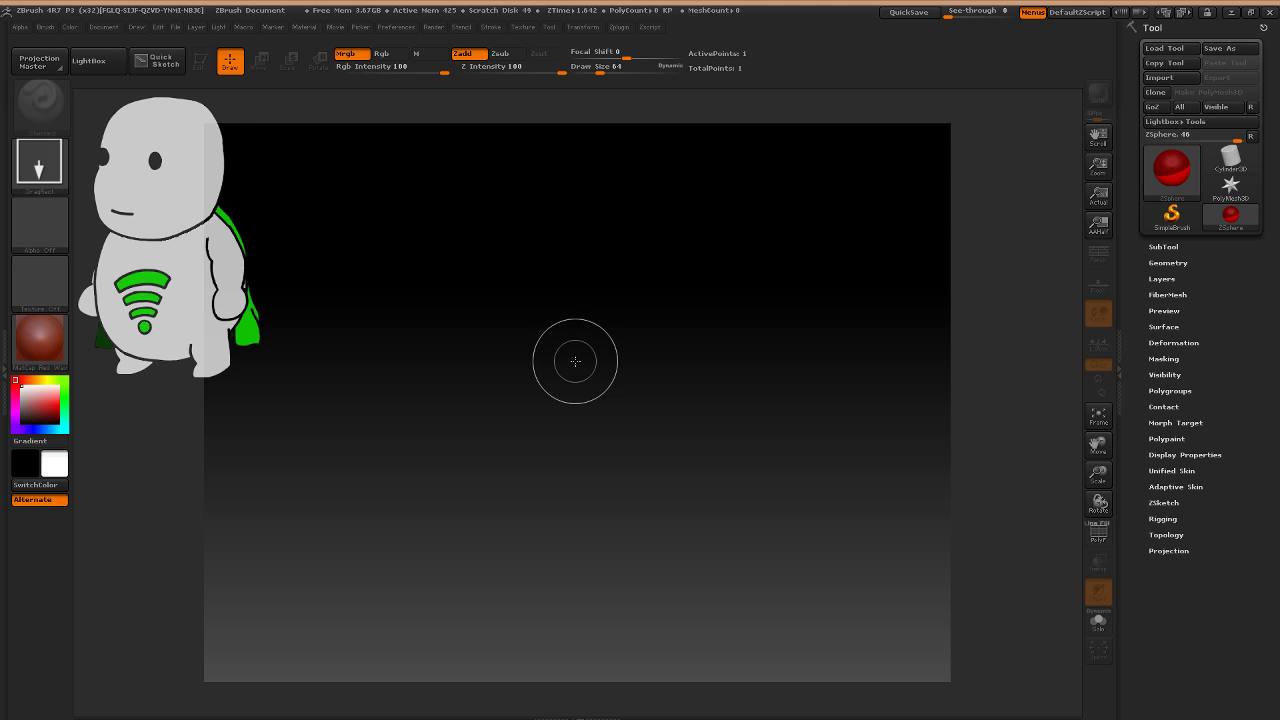
left_click_drag(575, 361, 597, 452)
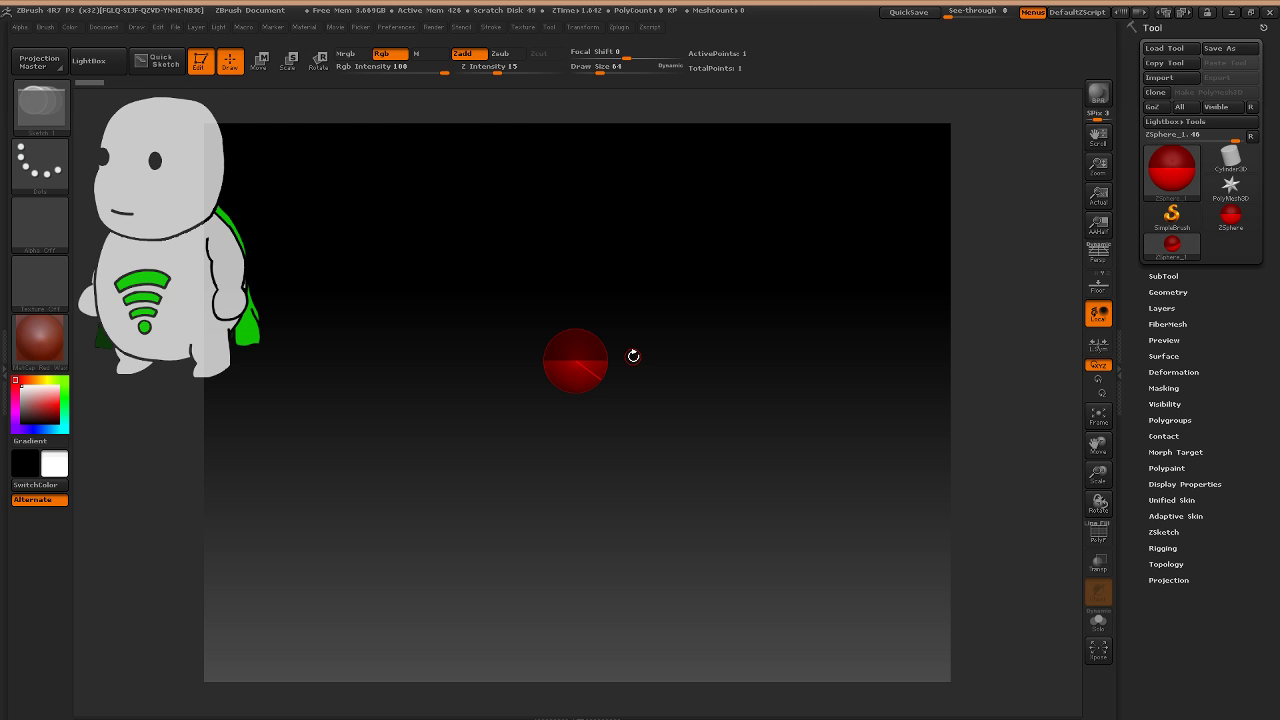
key("ctrl")
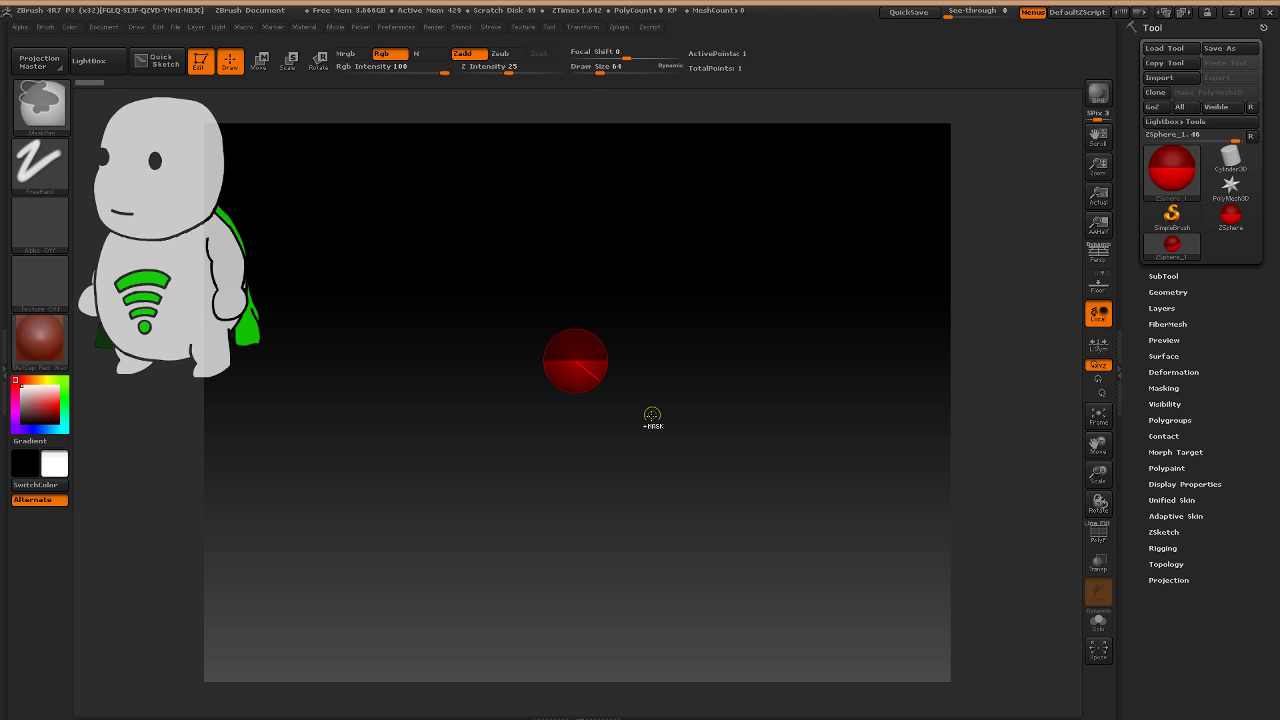
right_click_drag(652, 414, 635, 351, "ctrl")
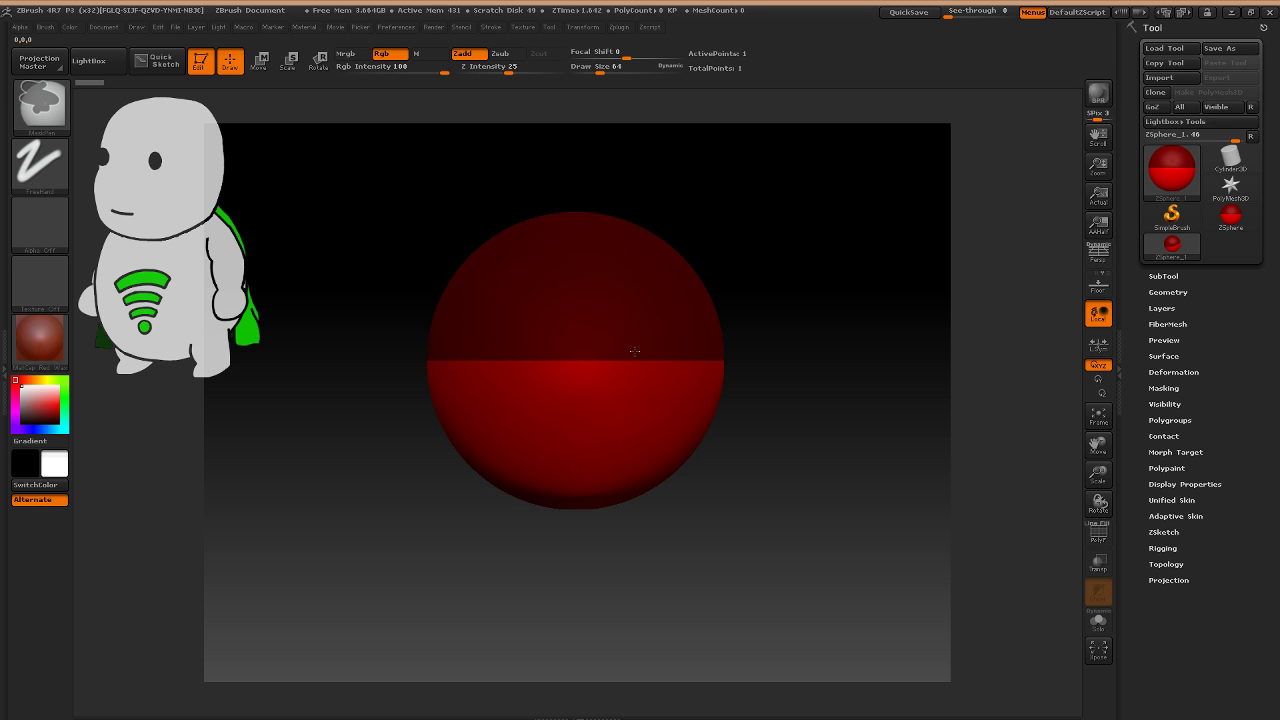
Try adding one child ZSphere on the upper side of the base ZSphere, and undo it.
left_click_drag(634, 351, 545, 300)
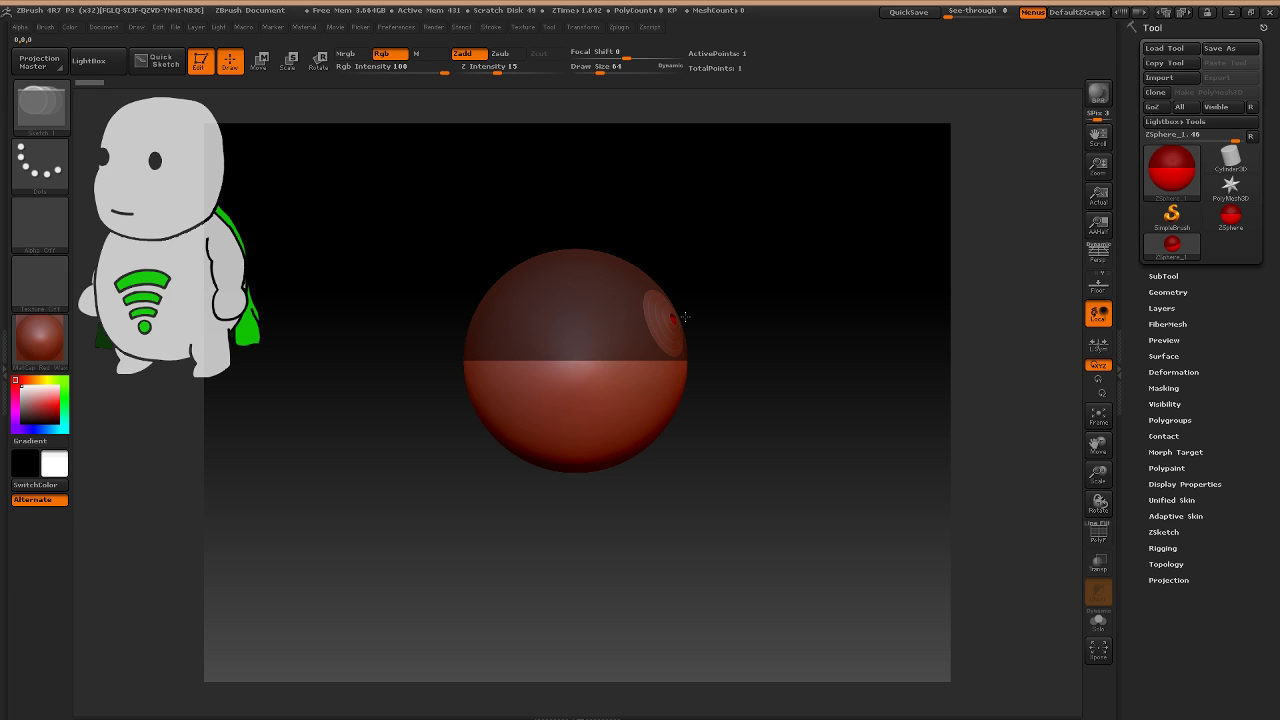
mouse_move(685, 317)
left_mouse_down()
mouse_move(792, 242)
mouse_move(737, 270)
mouse_move(734, 242)
mouse_move(709, 247)
left_mouse_up()
key("shift+a")
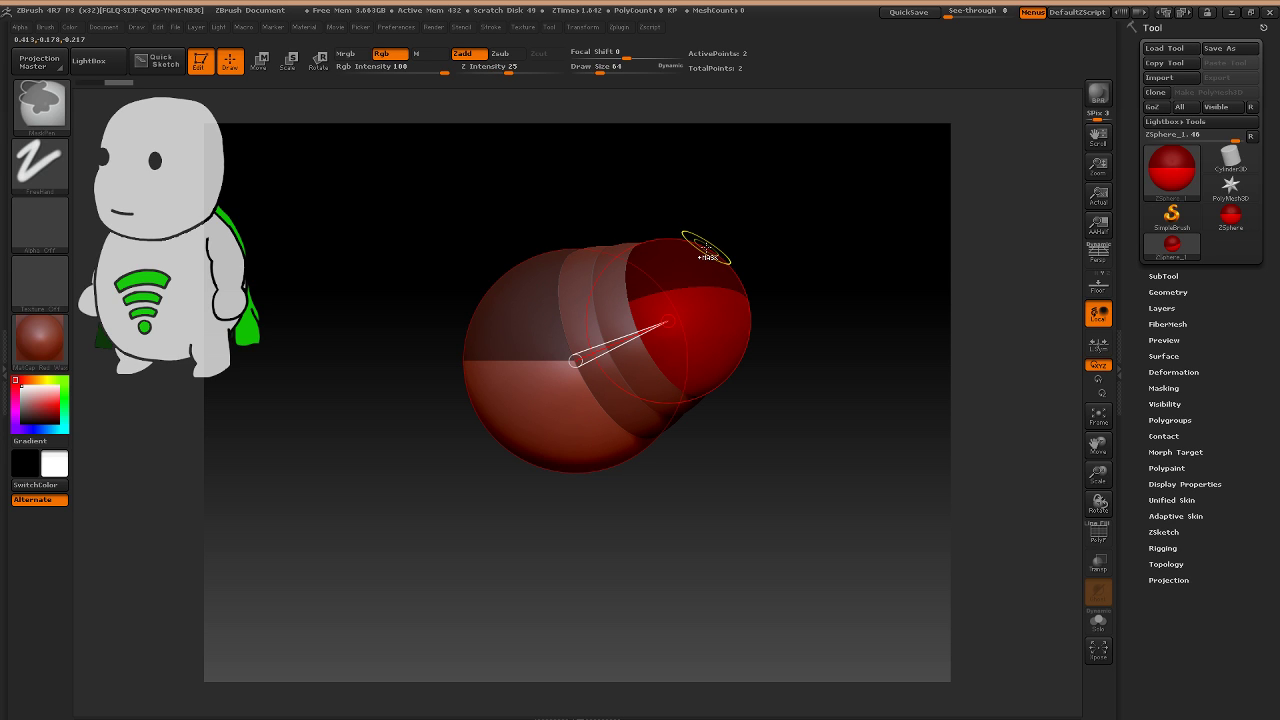
key("ctrl+z")
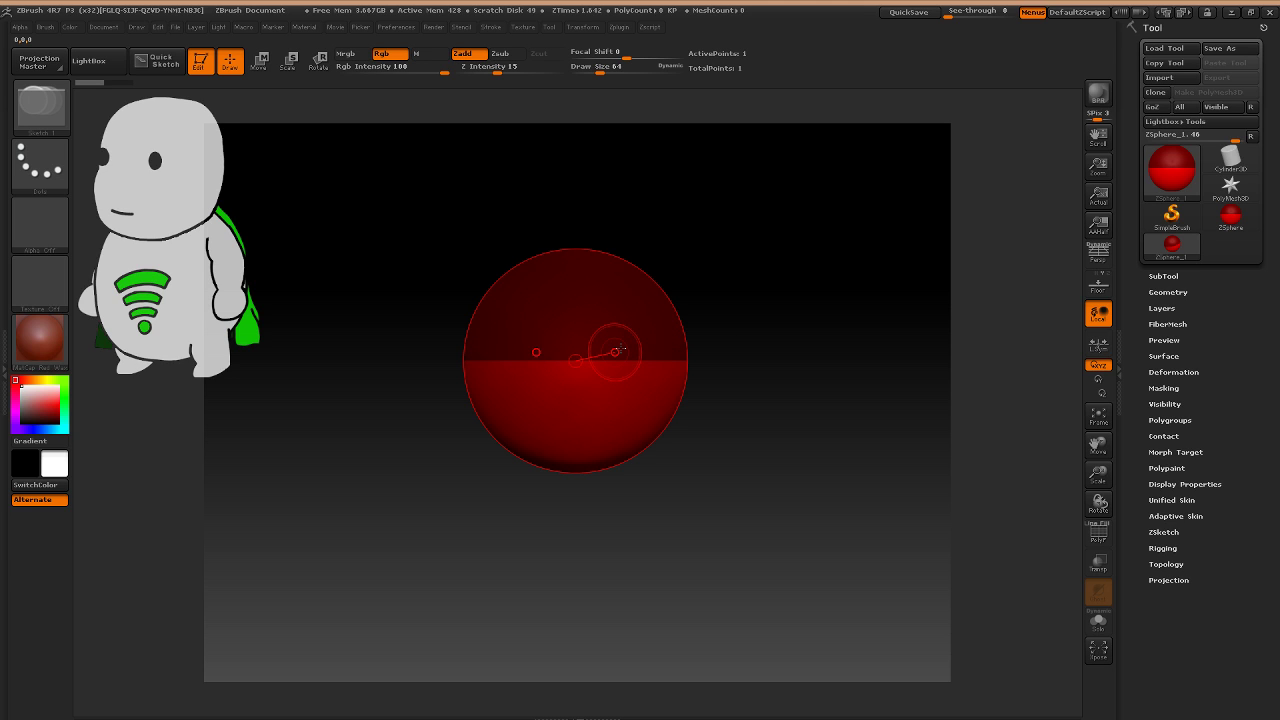
With symmetry on, add a mirrored pair of child ZSpheres to the front of the base ZSphere.
left_click_drag(619, 350, 787, 209)
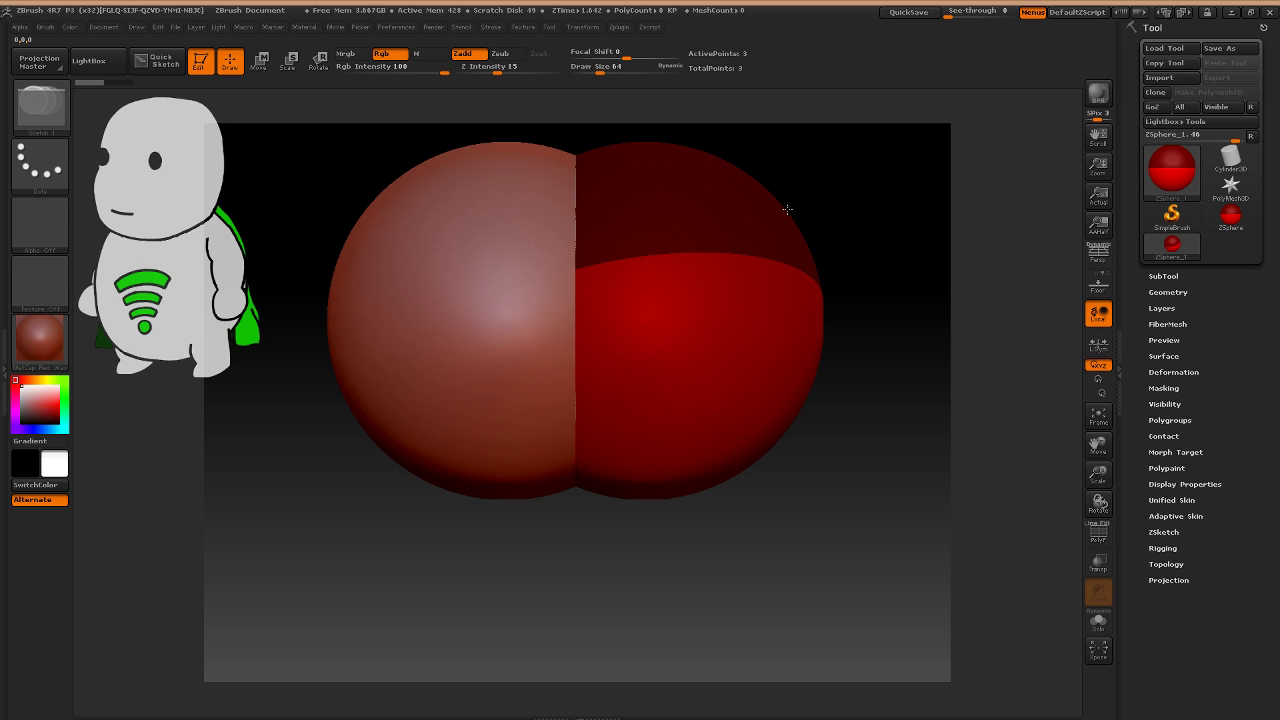
key("ctrl+z")
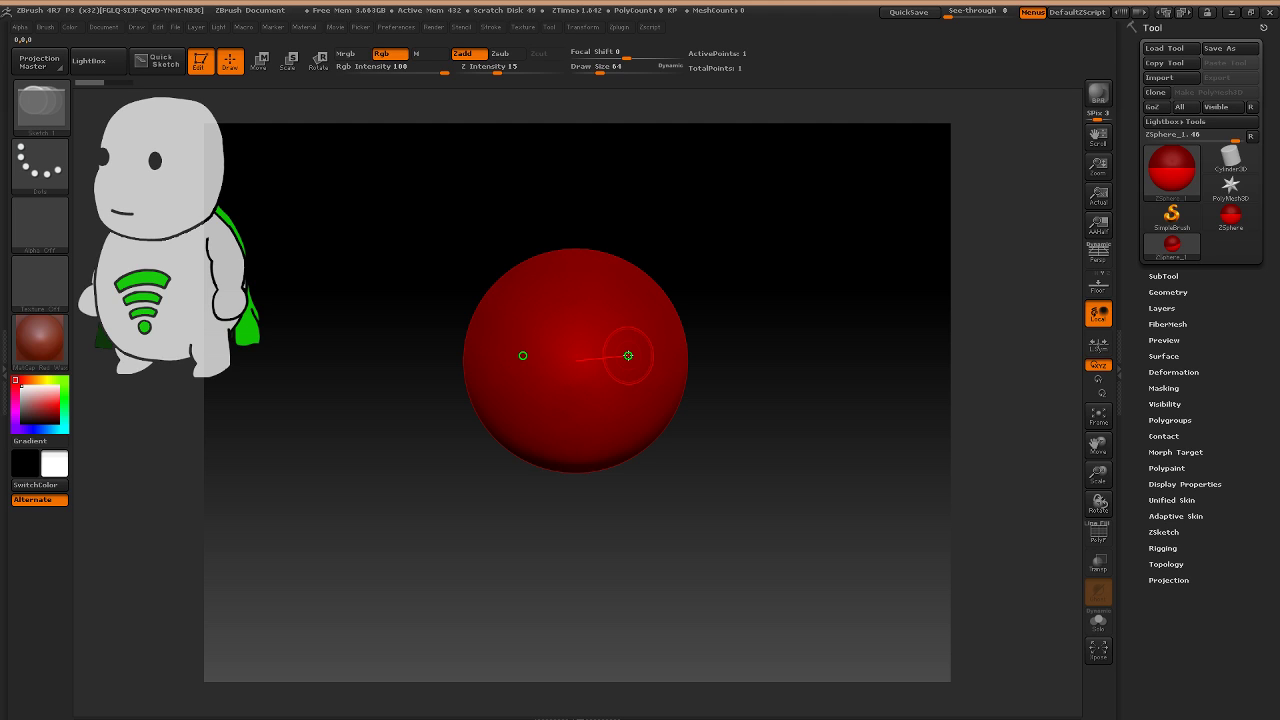
left_click_drag(628, 355, 666, 325)
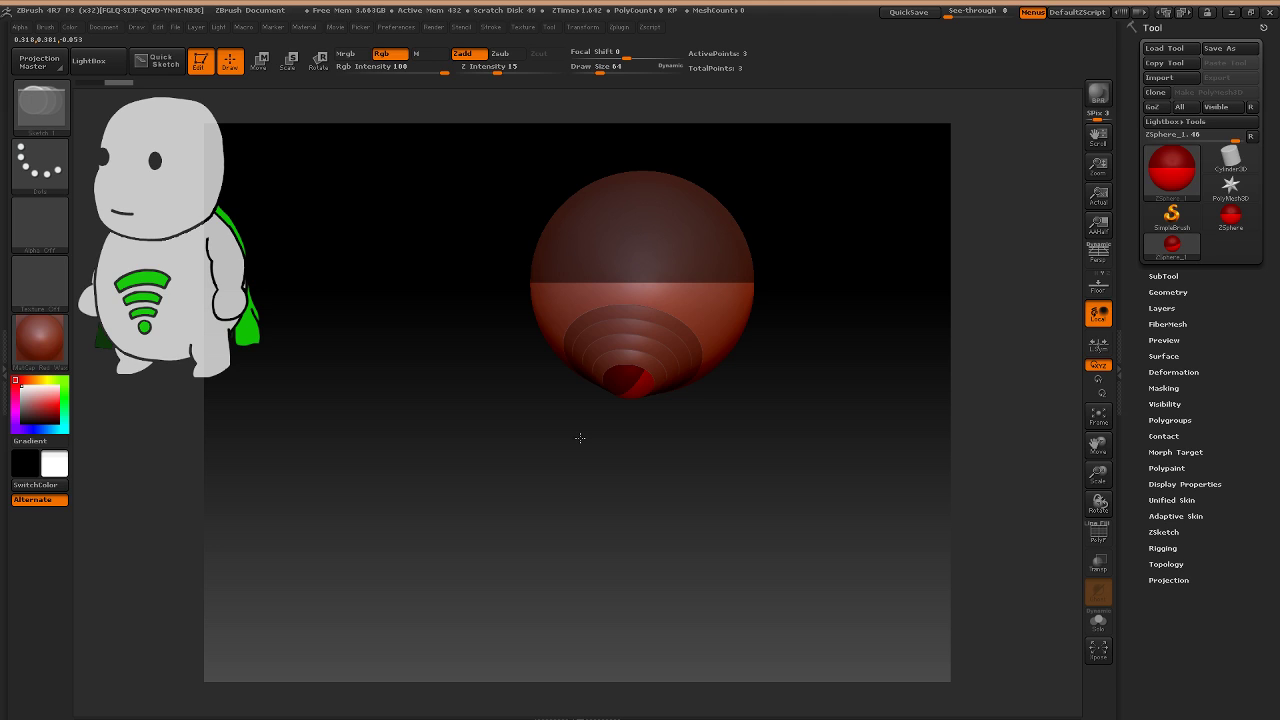
Preview the adaptive skin, return to the ZSpheres, and inspect the mirrored child pair from several sides.
key("a")
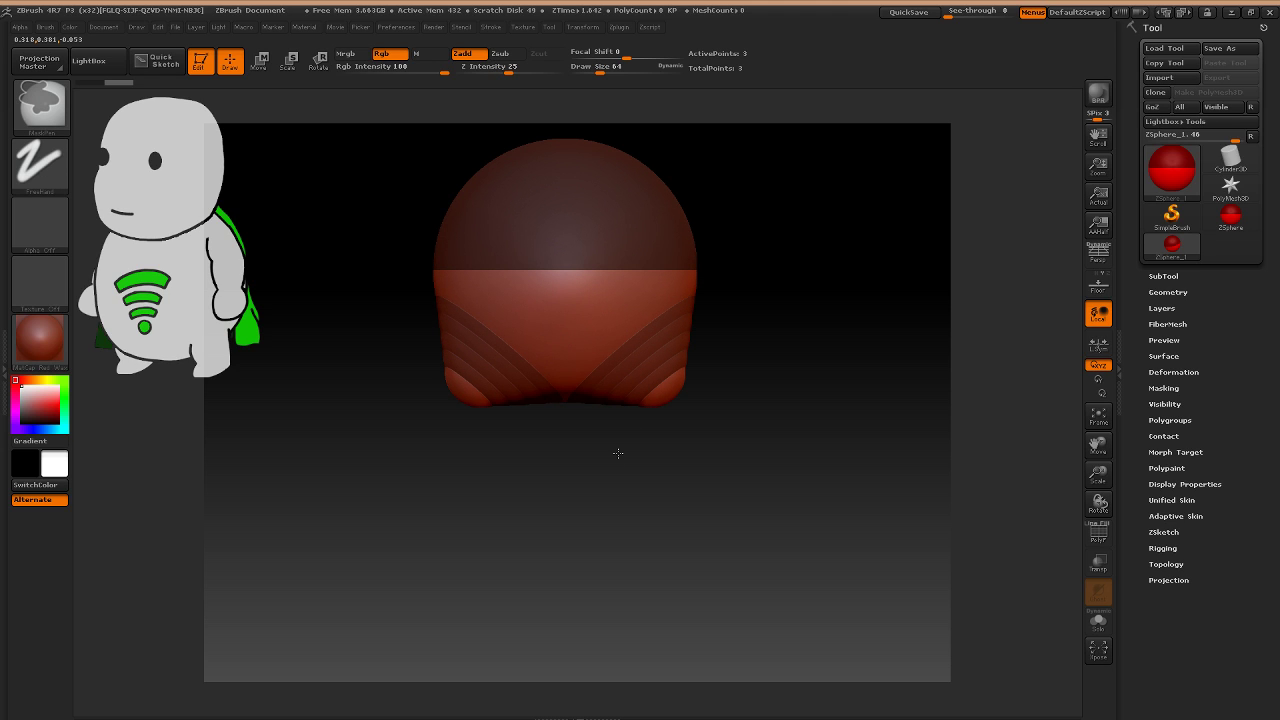
right_click_drag(618, 453, 620, 456, "ctrl")
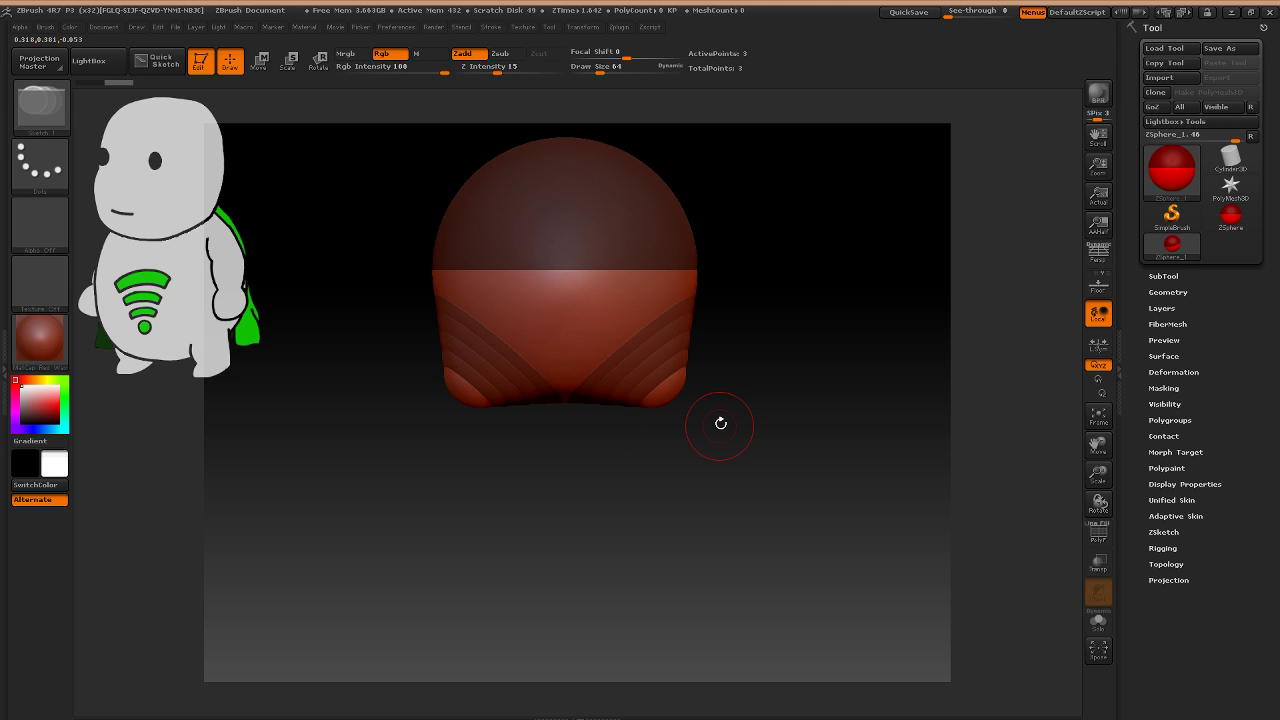
key("shift")
mouse_move(565, 270)
left_mouse_down()
mouse_move(414, 266)
mouse_move(386, 310)
left_mouse_up()
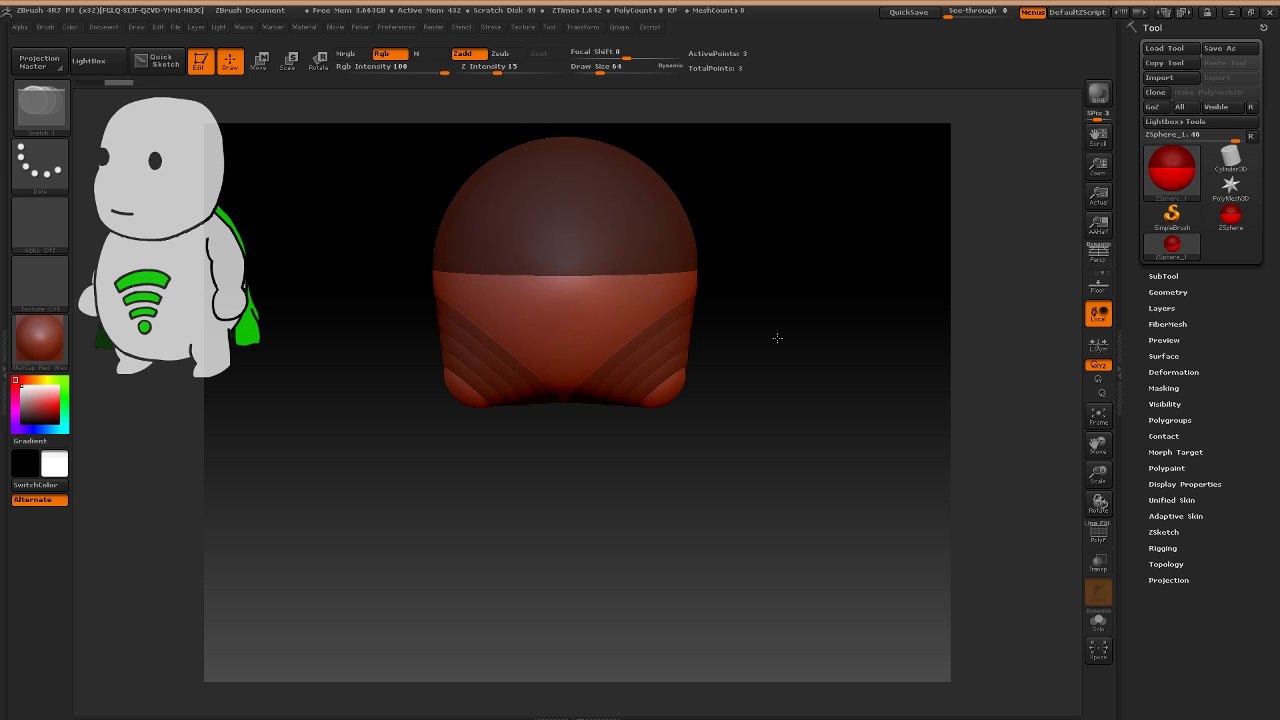
left_click_drag(777, 338, 733, 339)
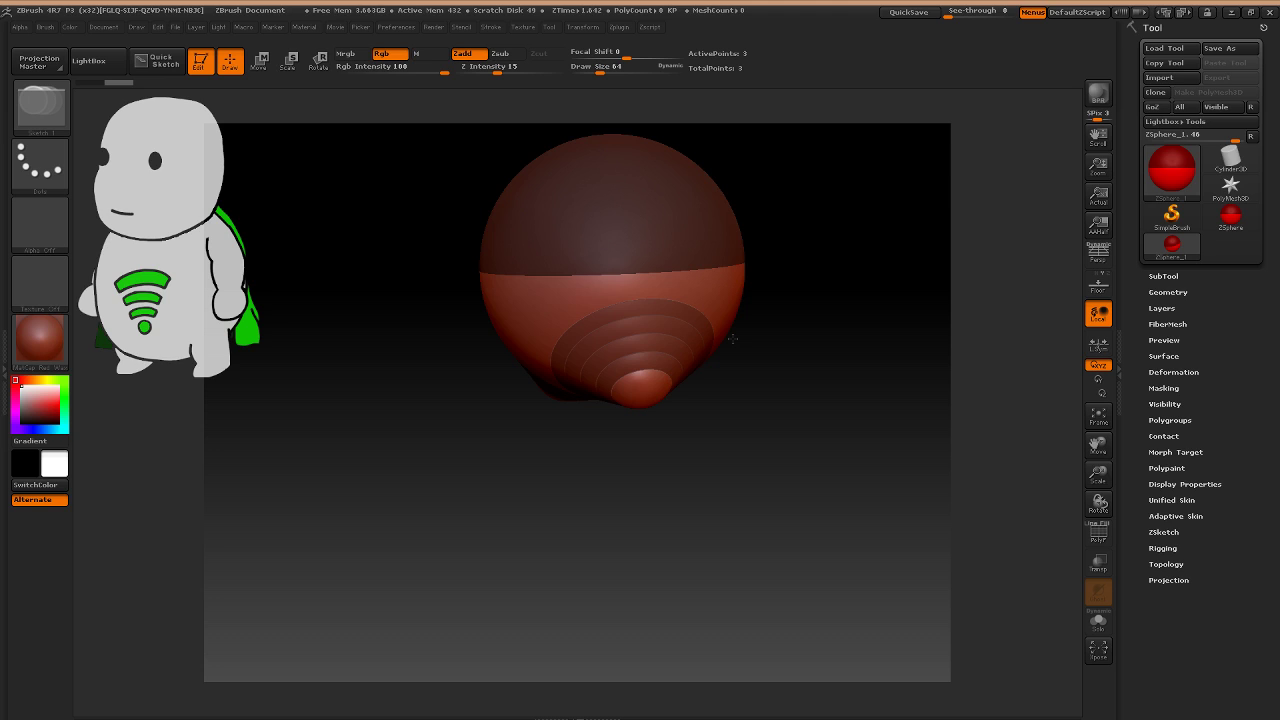
left_click_drag(733, 339, 723, 374)
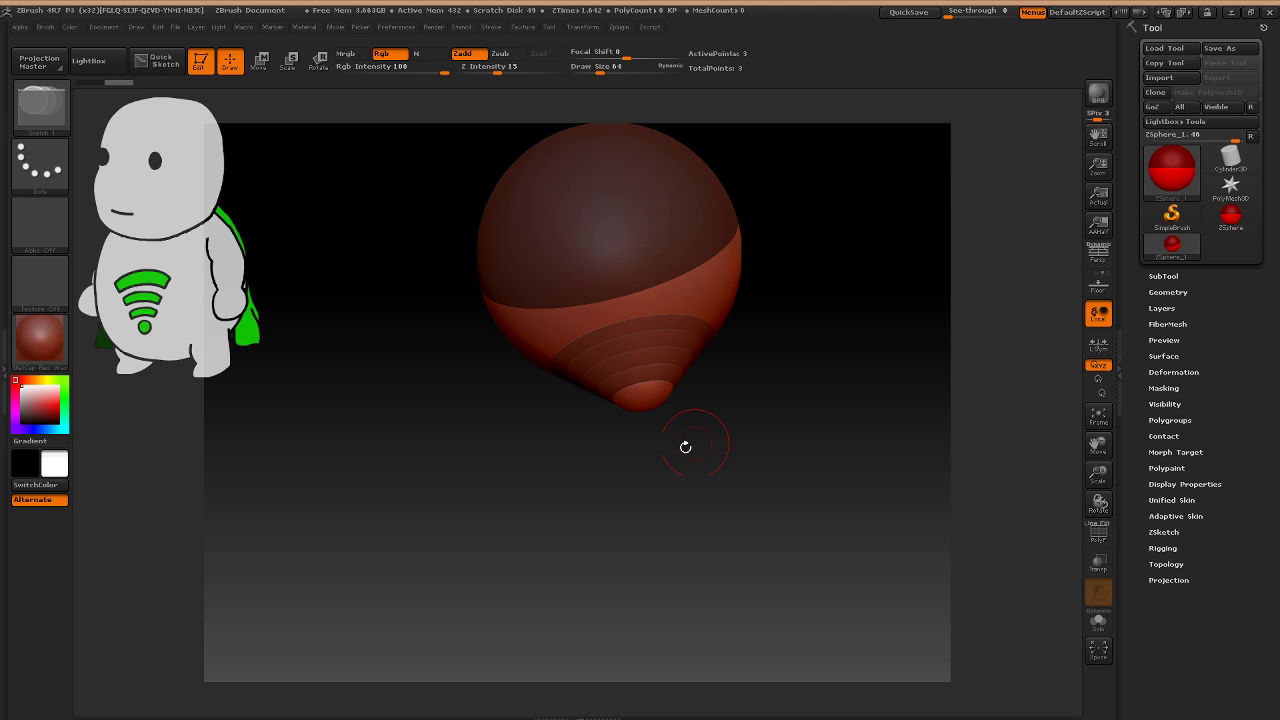
mouse_move(685, 447)
left_mouse_down()
mouse_move(516, 438)
mouse_move(658, 425)
mouse_move(608, 448)
mouse_move(630, 446)
mouse_move(728, 366)
mouse_move(487, 386)
mouse_move(628, 375)
mouse_move(591, 433)
mouse_move(569, 423)
mouse_move(628, 421)
mouse_move(708, 467)
mouse_move(619, 468)
left_mouse_up()
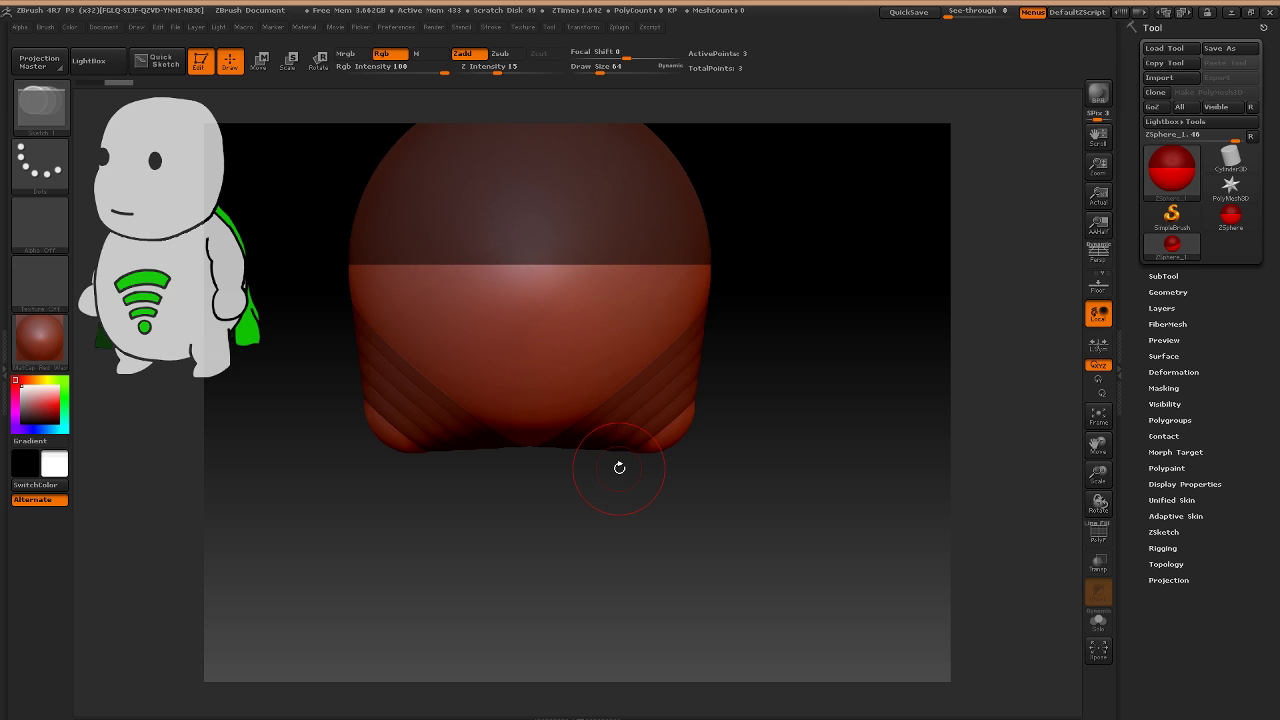
Move the mirrored child ZSpheres slightly outward and align them under the body as hips.
key("w")
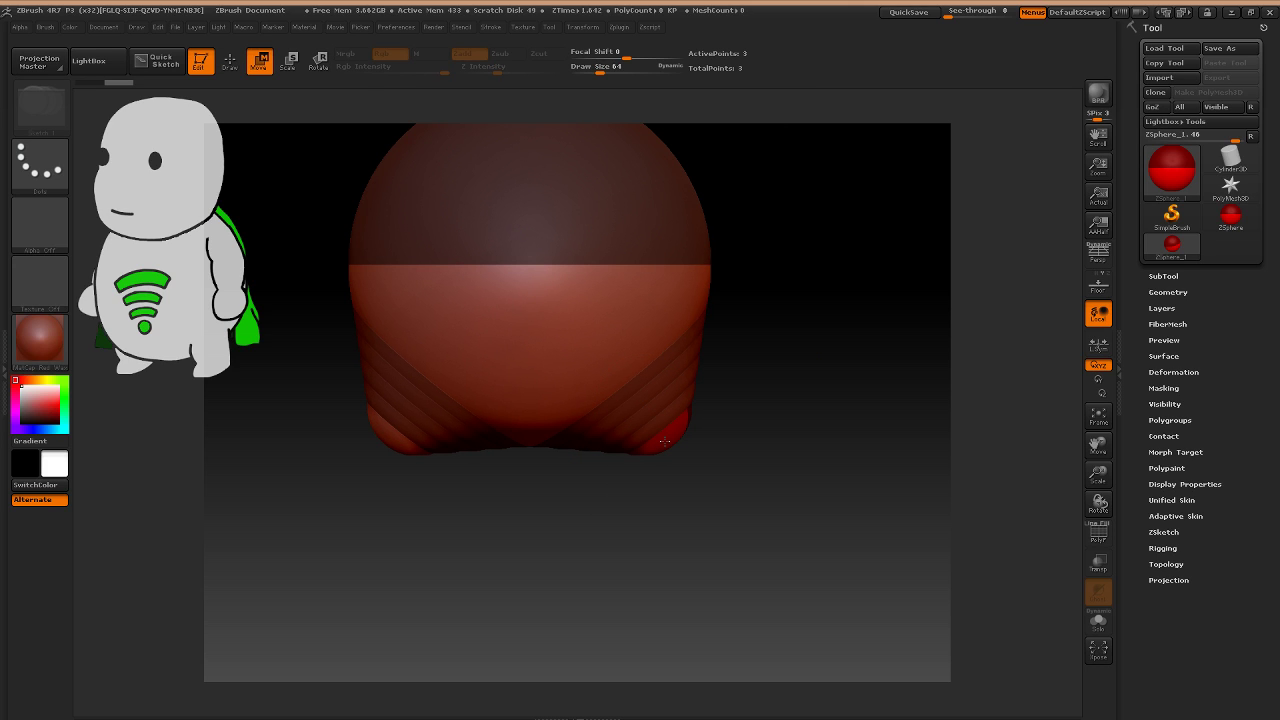
left_click_drag(664, 441, 686, 437)
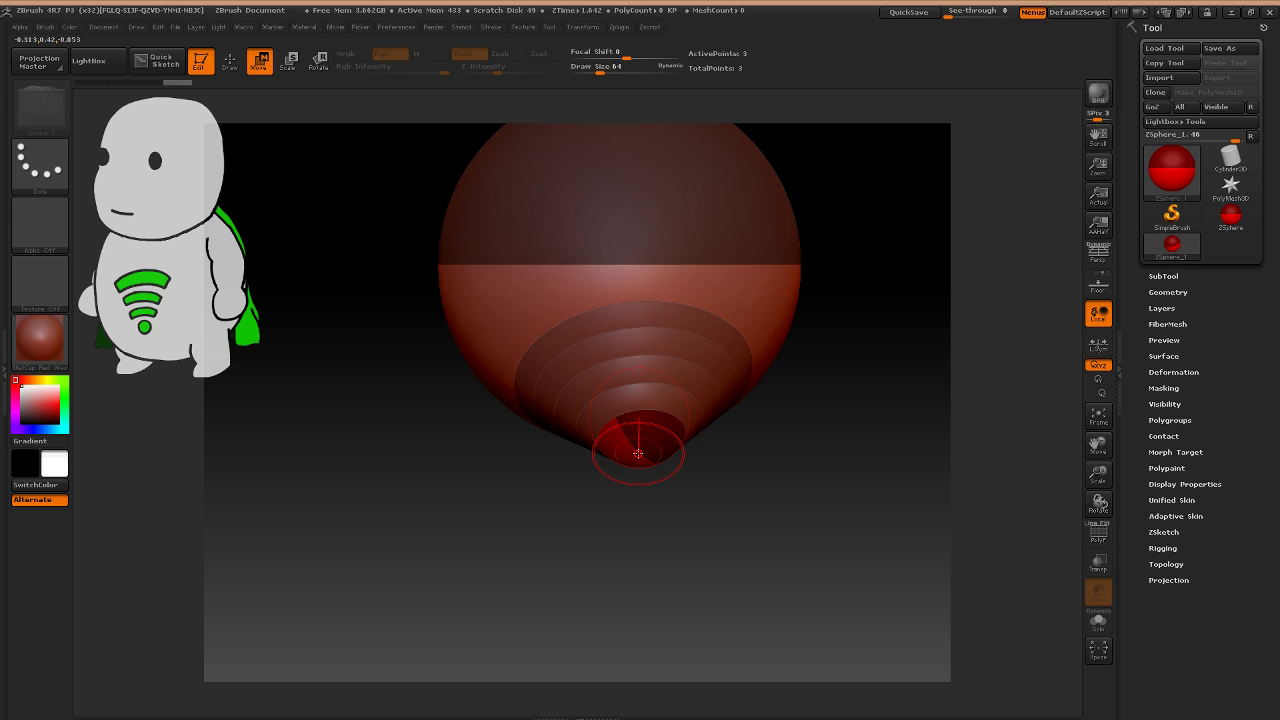
mouse_move(638, 454)
left_mouse_down()
mouse_move(644, 492)
mouse_move(644, 403)
left_mouse_up()
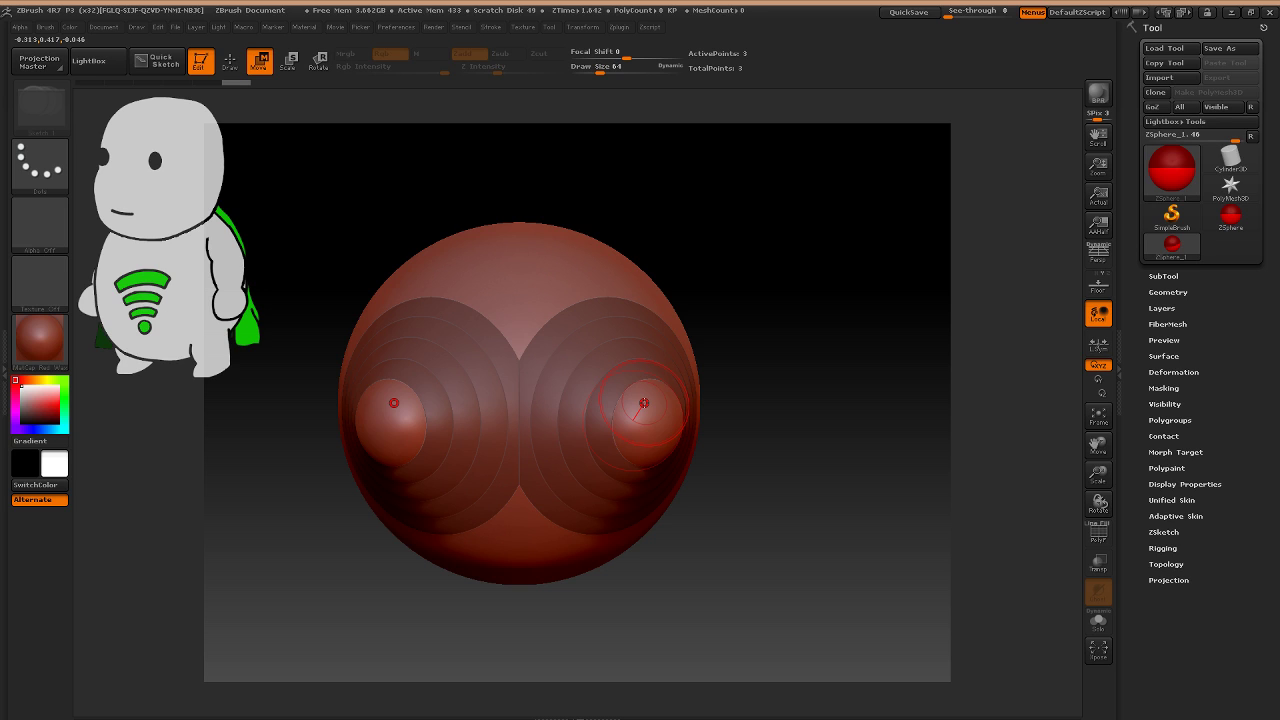
Add a mirrored pair of child ZSpheres on the underside of the hip ZSpheres.
key("q")
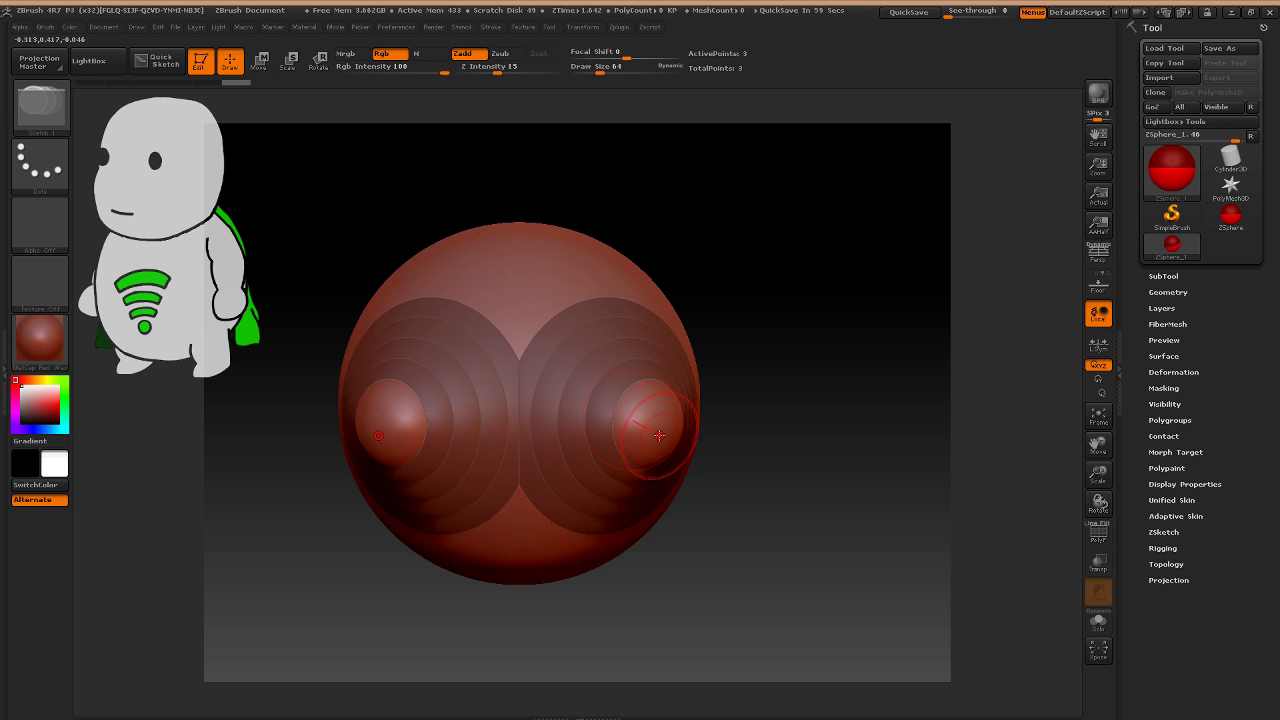
key("t")
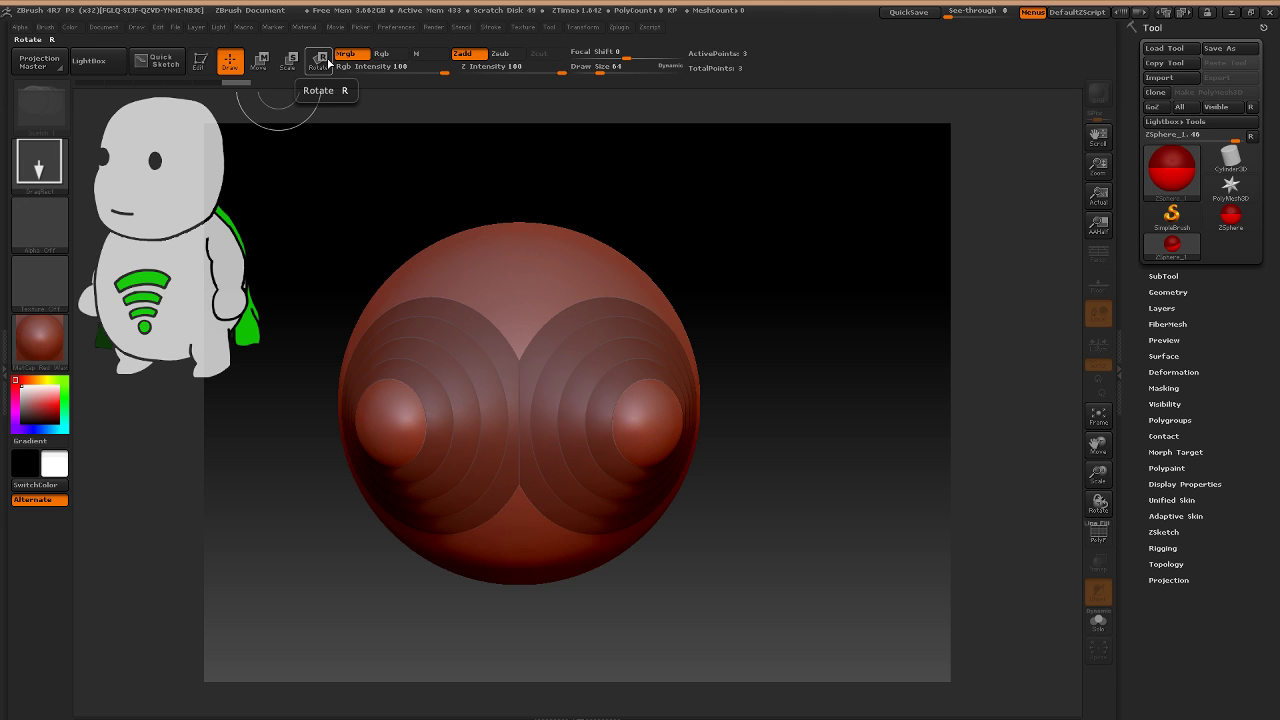
key("t")
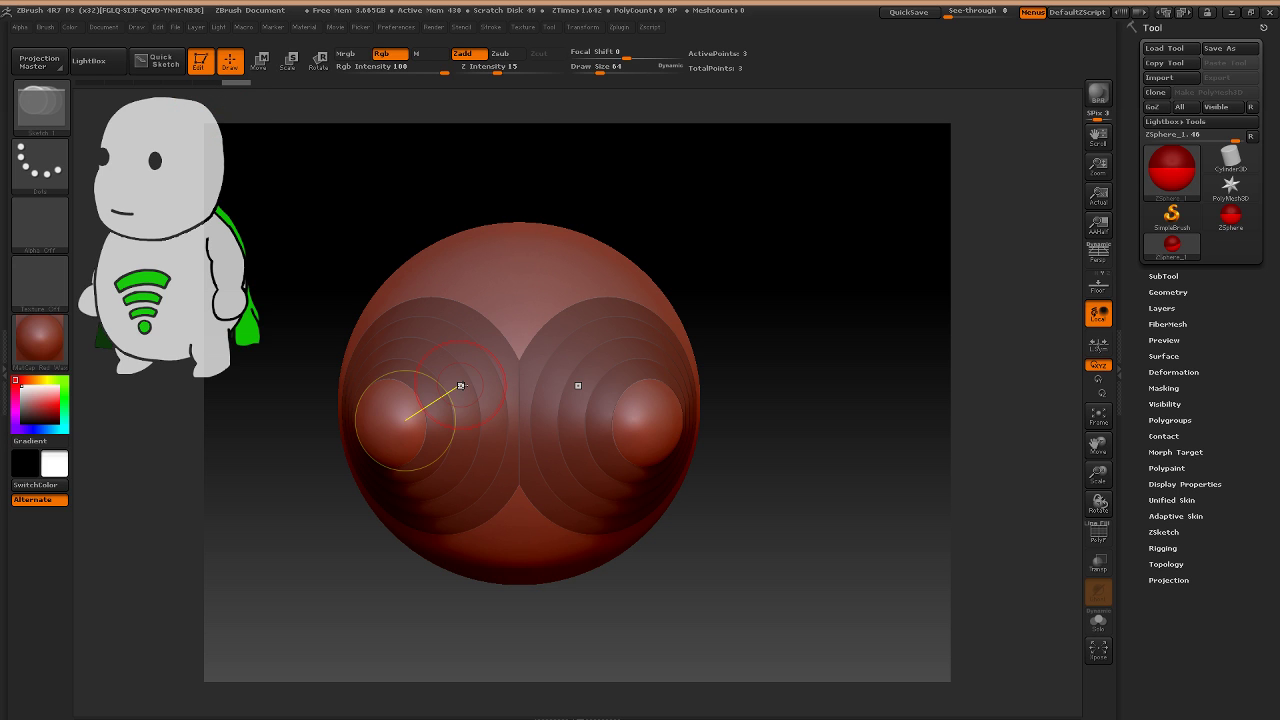
right_click_drag(625, 385, 647, 489)
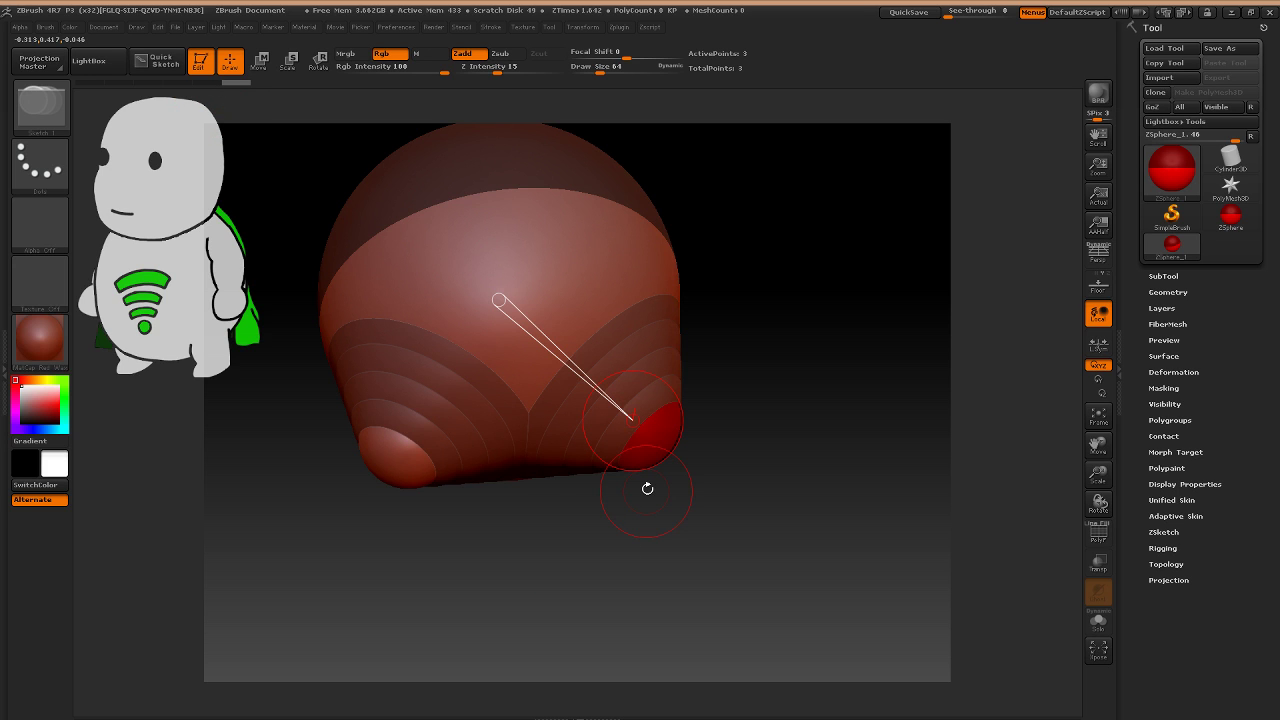
left_click_drag(647, 488, 632, 420)
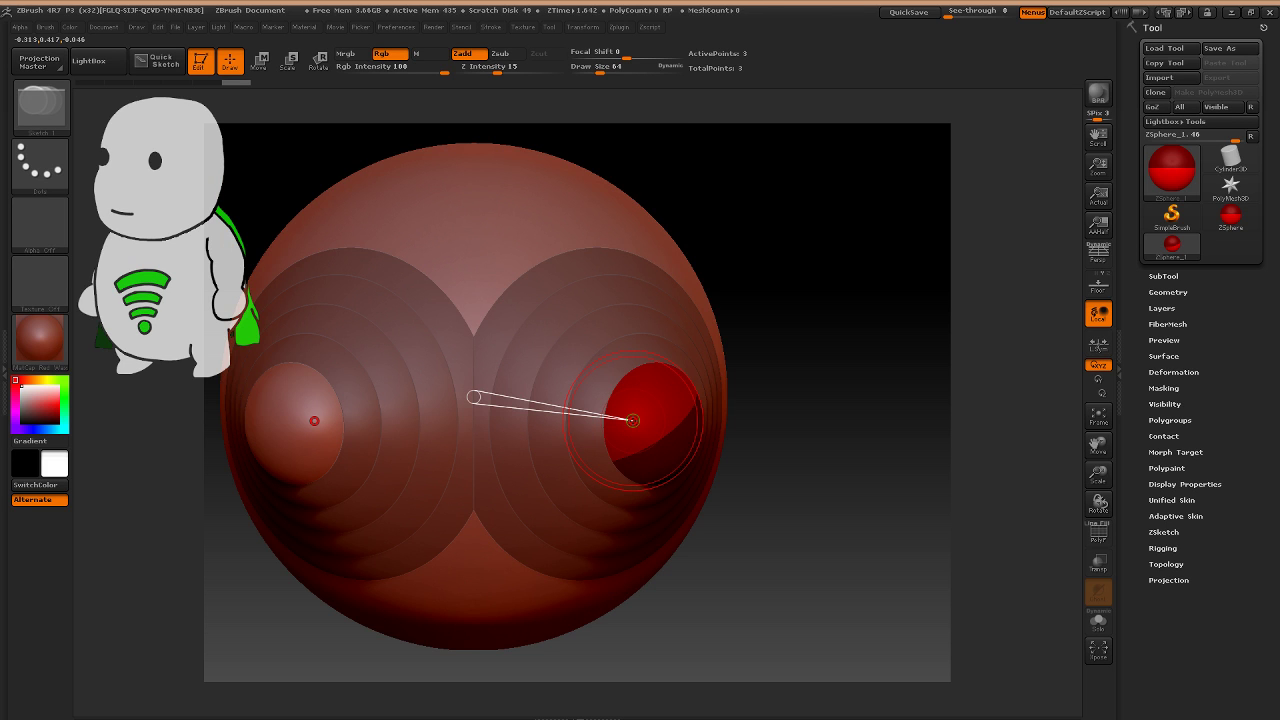
left_click(632, 420)
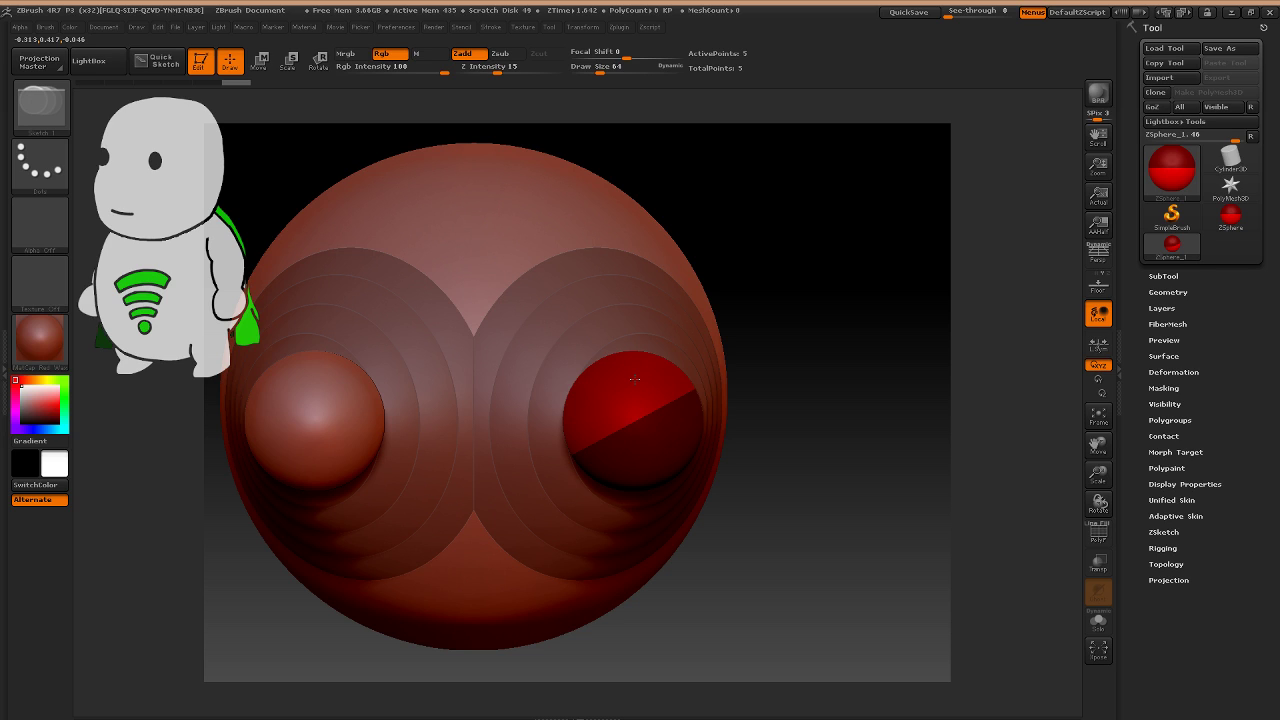
Move the new pair of ZSpheres down to lengthen the legs, and reposition the hip ZSpheres.
mouse_move(634, 379)
left_mouse_down()
mouse_move(633, 410)
mouse_move(632, 339)
mouse_move(622, 482)
mouse_move(608, 476)
left_mouse_up()
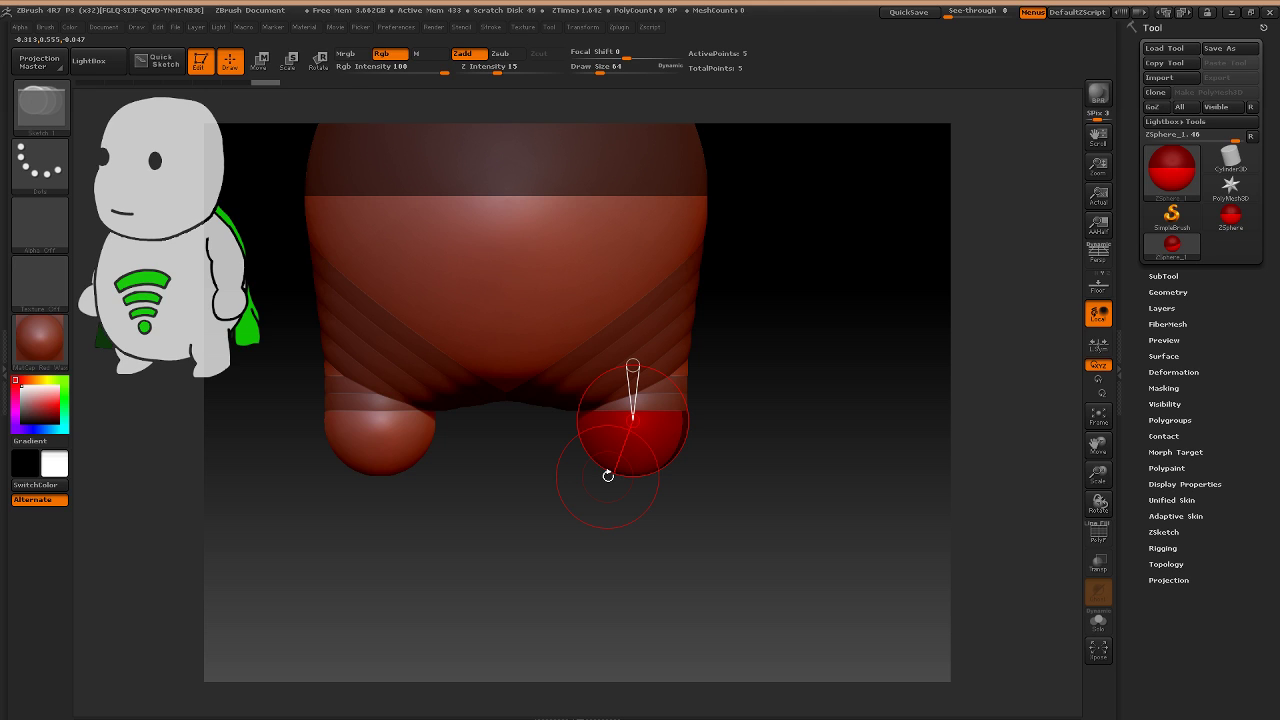
key("w")
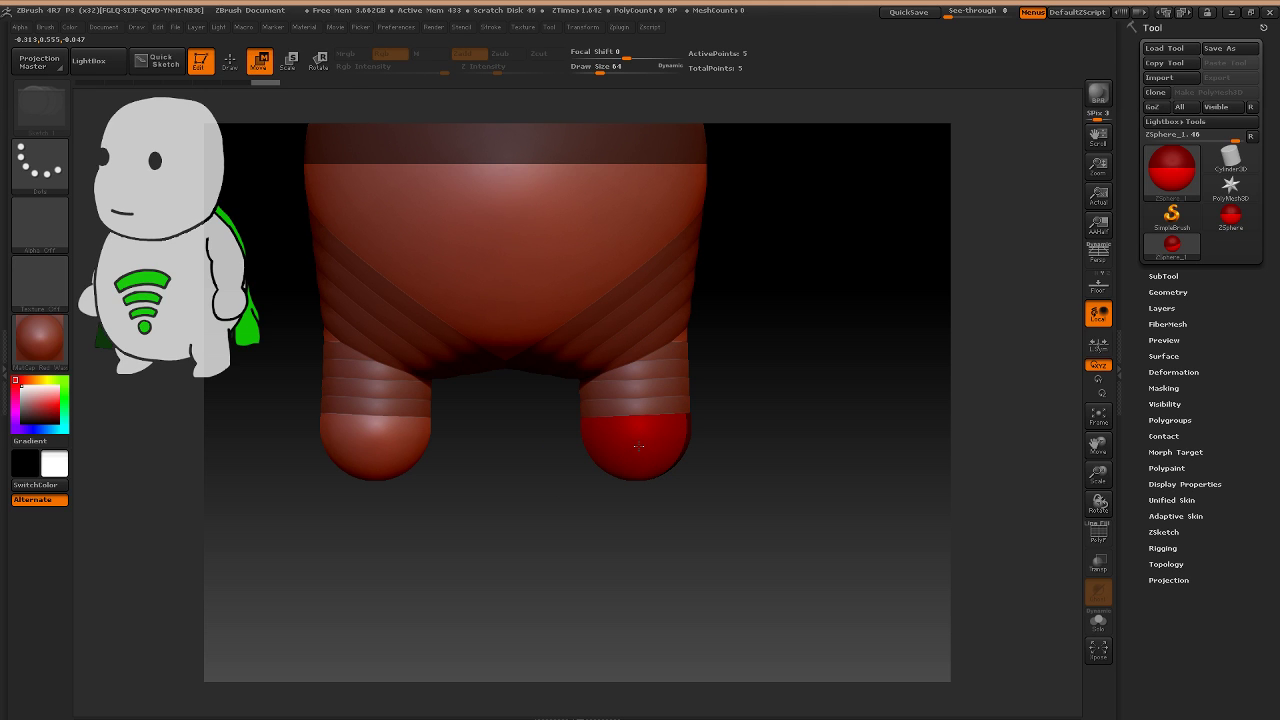
mouse_move(638, 446)
left_mouse_down()
mouse_move(649, 474)
mouse_move(678, 331)
mouse_move(627, 347)
mouse_move(635, 355)
left_mouse_up()
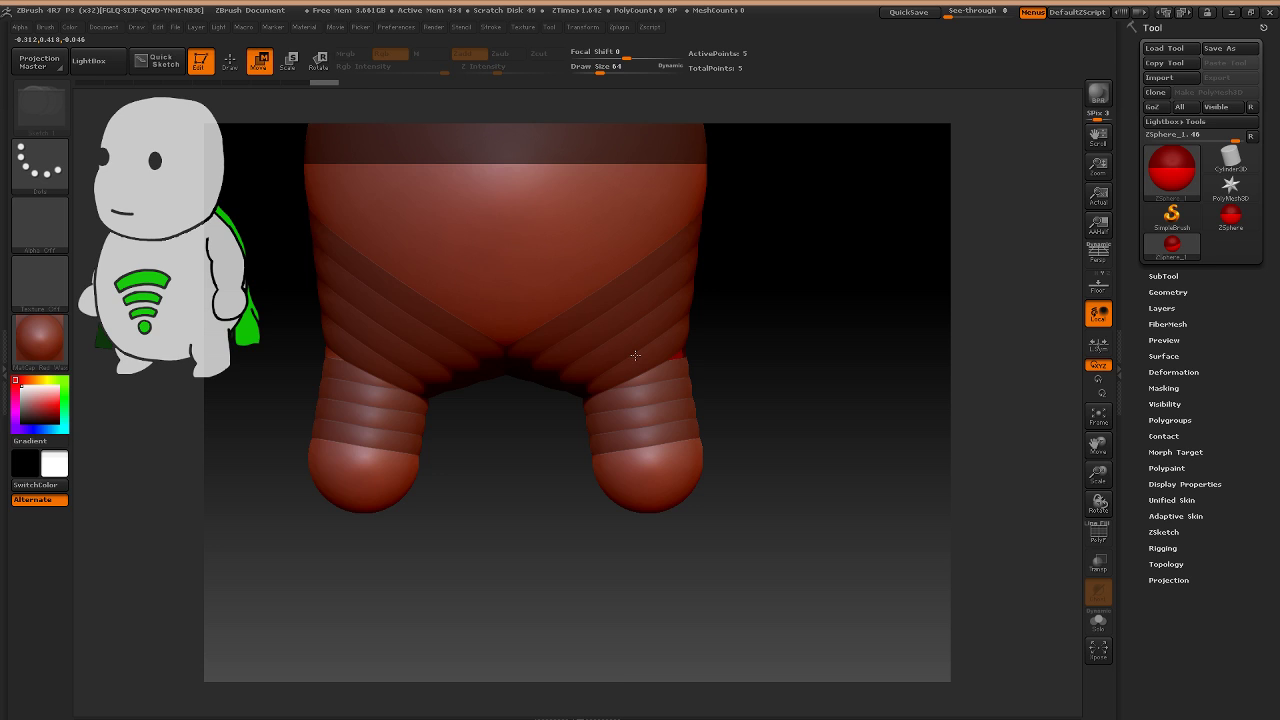
right_click_drag(635, 355, 588, 376, "shift")
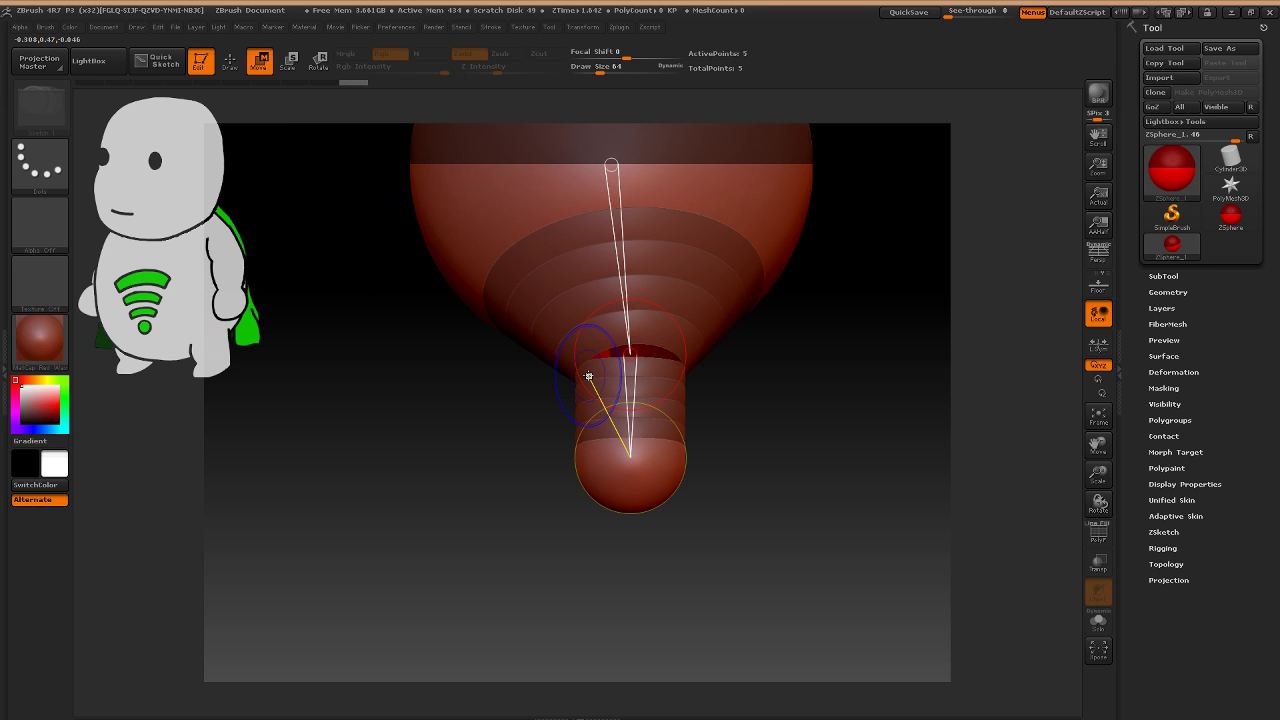
left_click_drag(588, 376, 627, 333)
Enlarge the hip ZSpheres to thicken the thighs, and adjust the leg ZSpheres' positions in front and side views.
key("e")
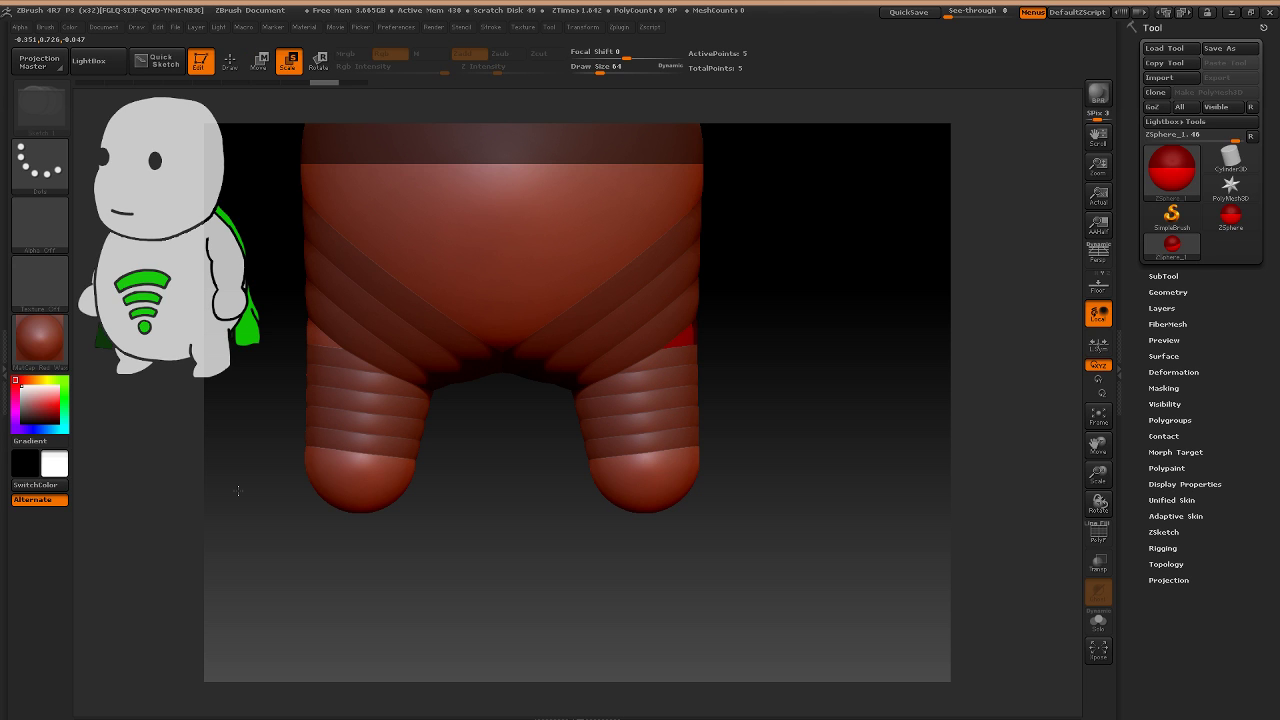
left_click_drag(385, 449, 407, 441)
key("w")
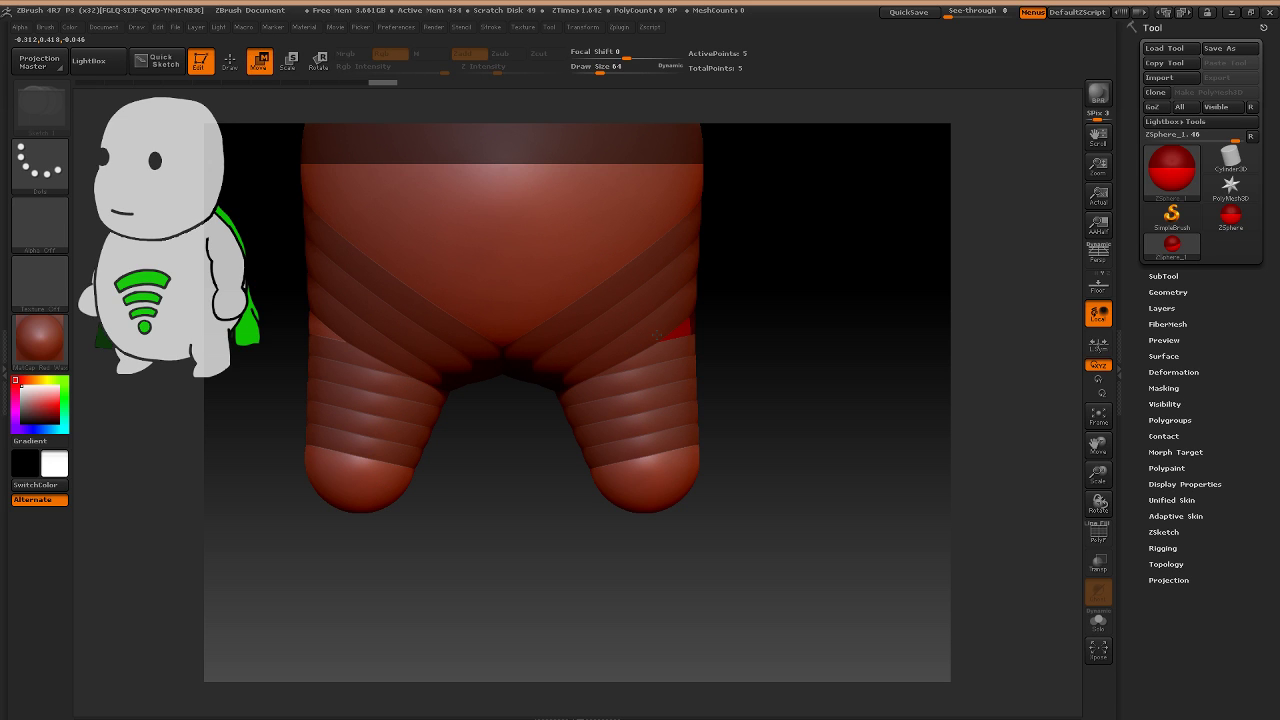
left_click_drag(657, 333, 652, 326)
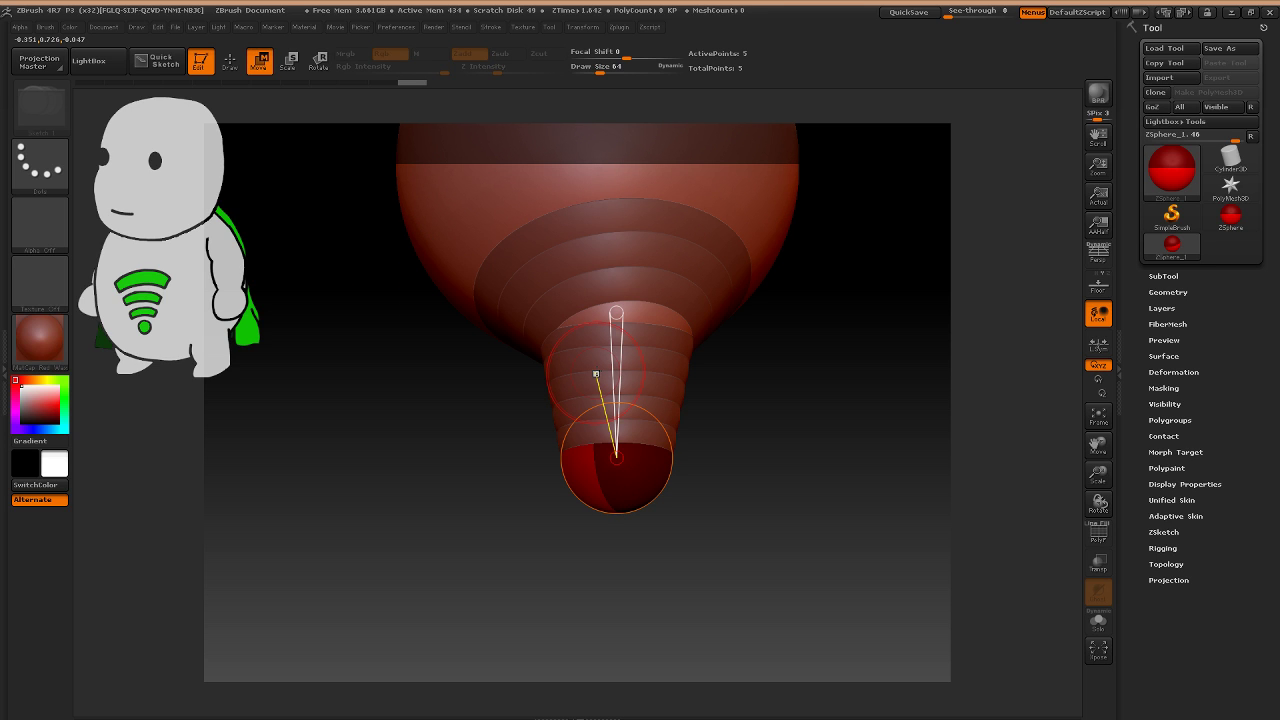
left_click_drag(596, 374, 574, 371)
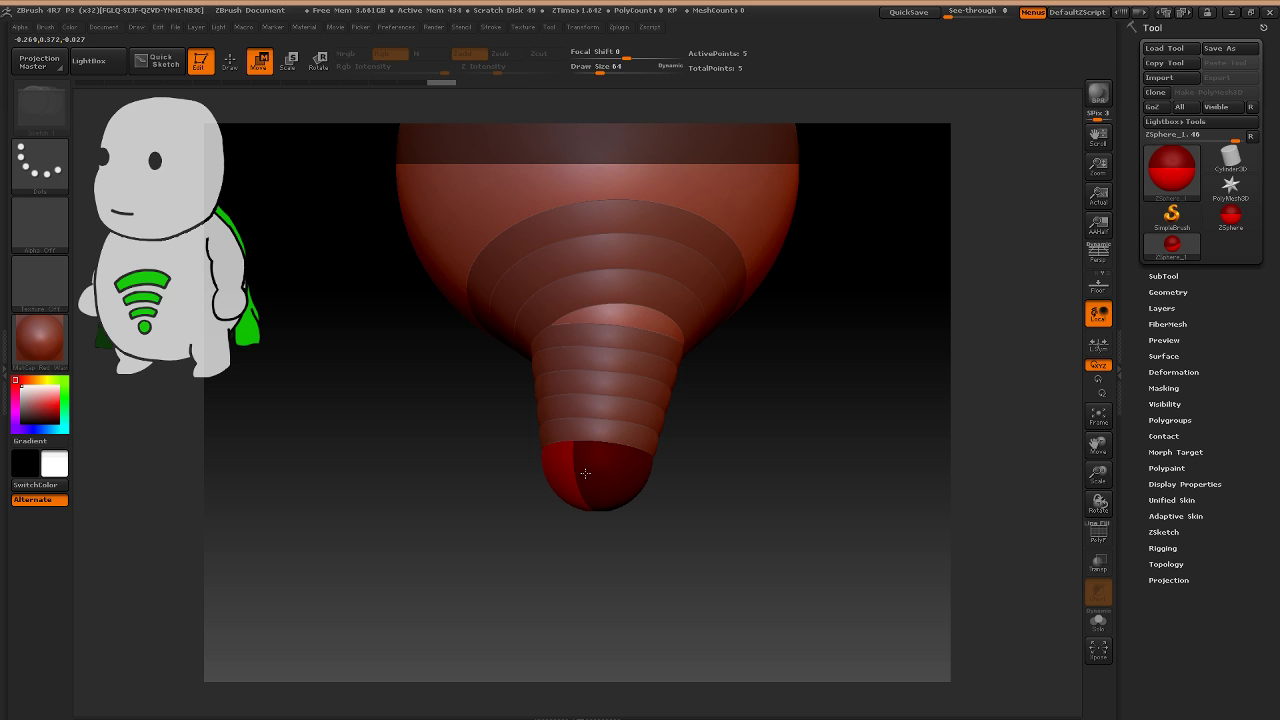
left_click_drag(585, 472, 641, 403)
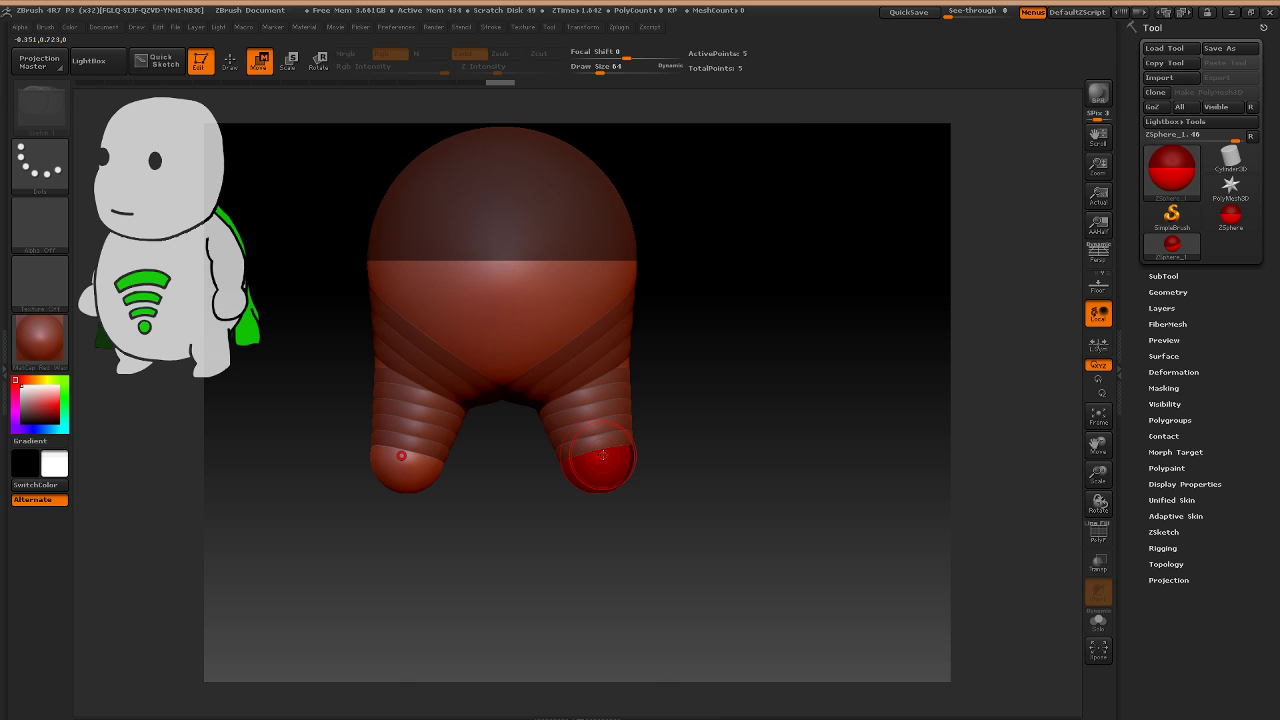
Add another mirrored pair of ZSpheres at the leg ends and move them down to form the lower legs.
left_click_drag(519, 486, 446, 503, "shift")
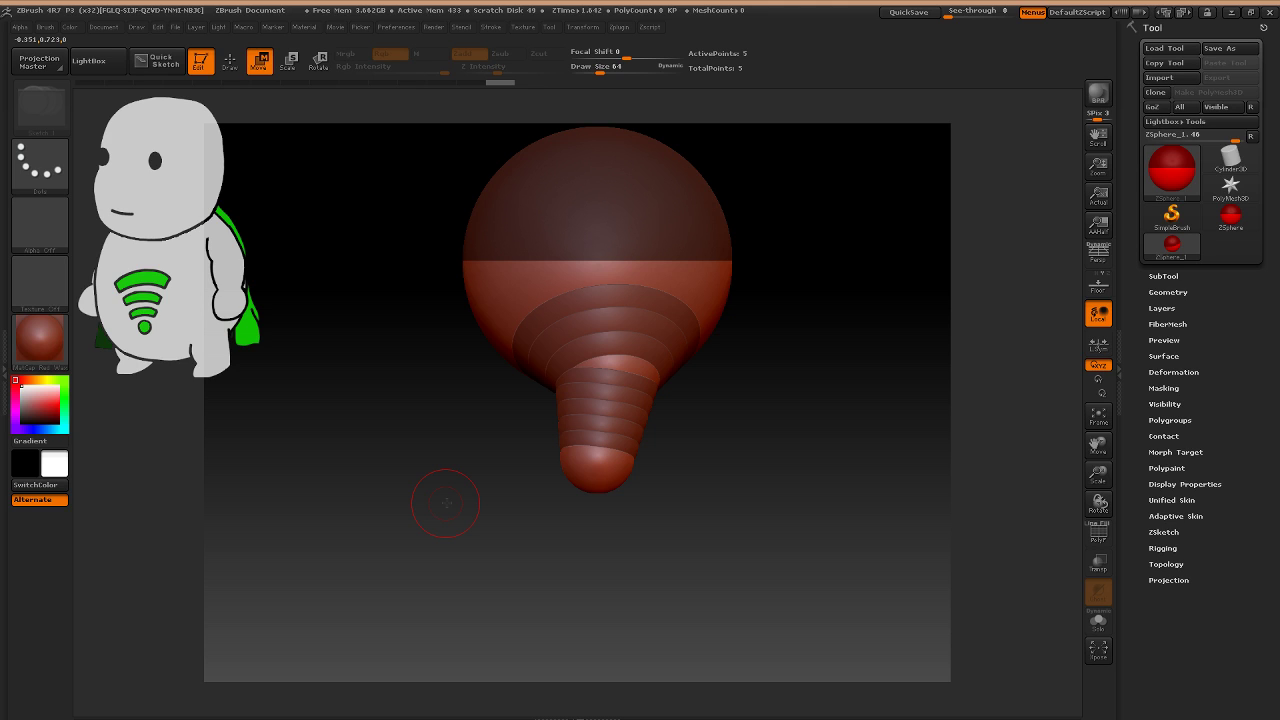
key("q")
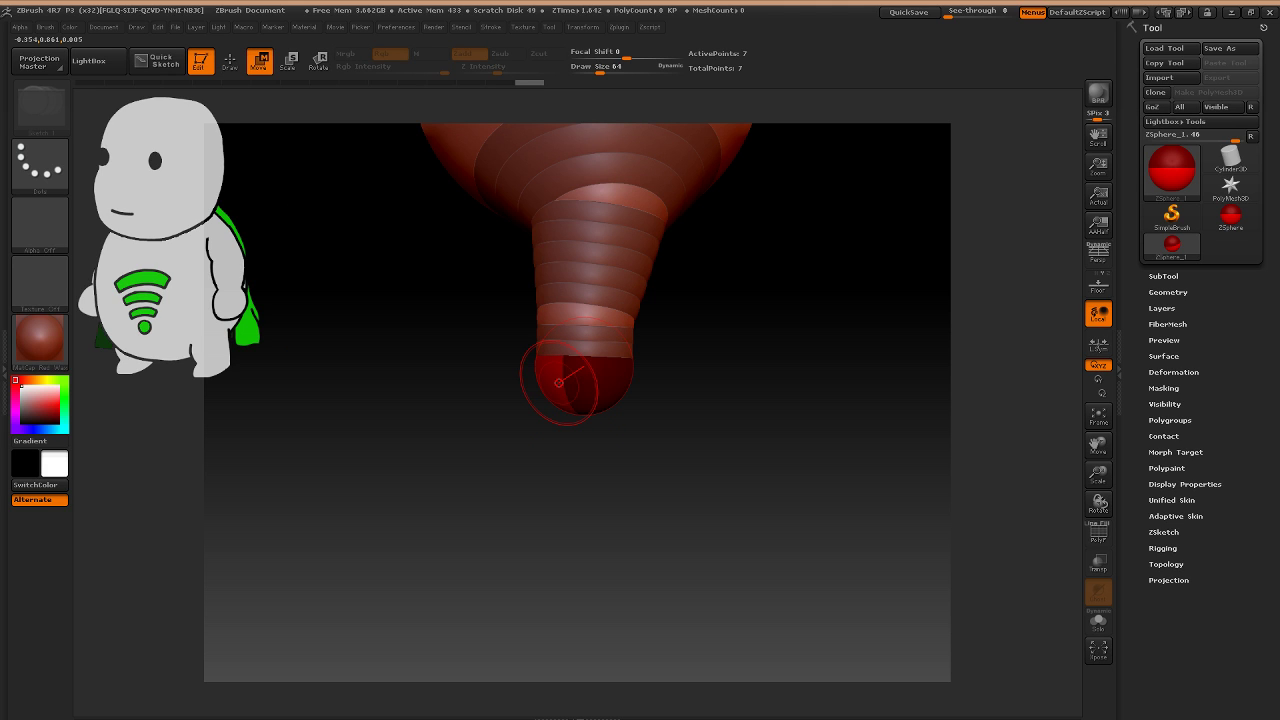
left_click_drag(559, 382, 601, 427)
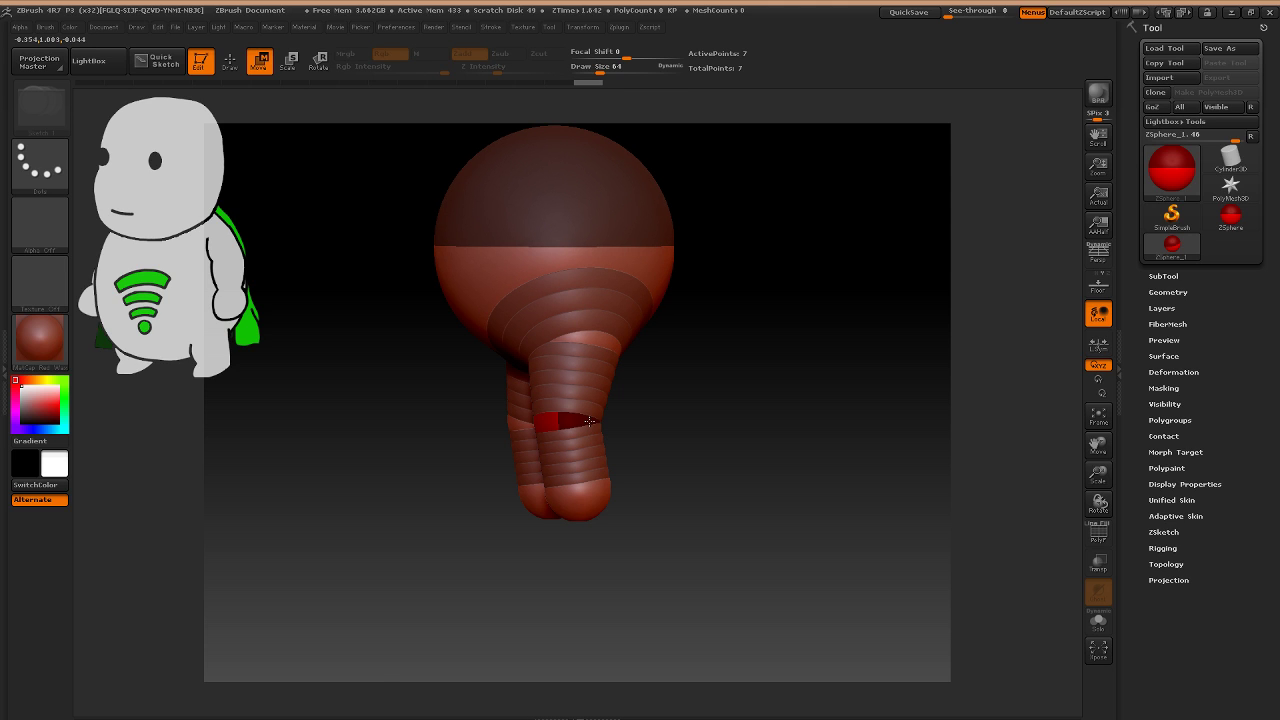
right_click_drag(590, 421, 585, 434, "shift")
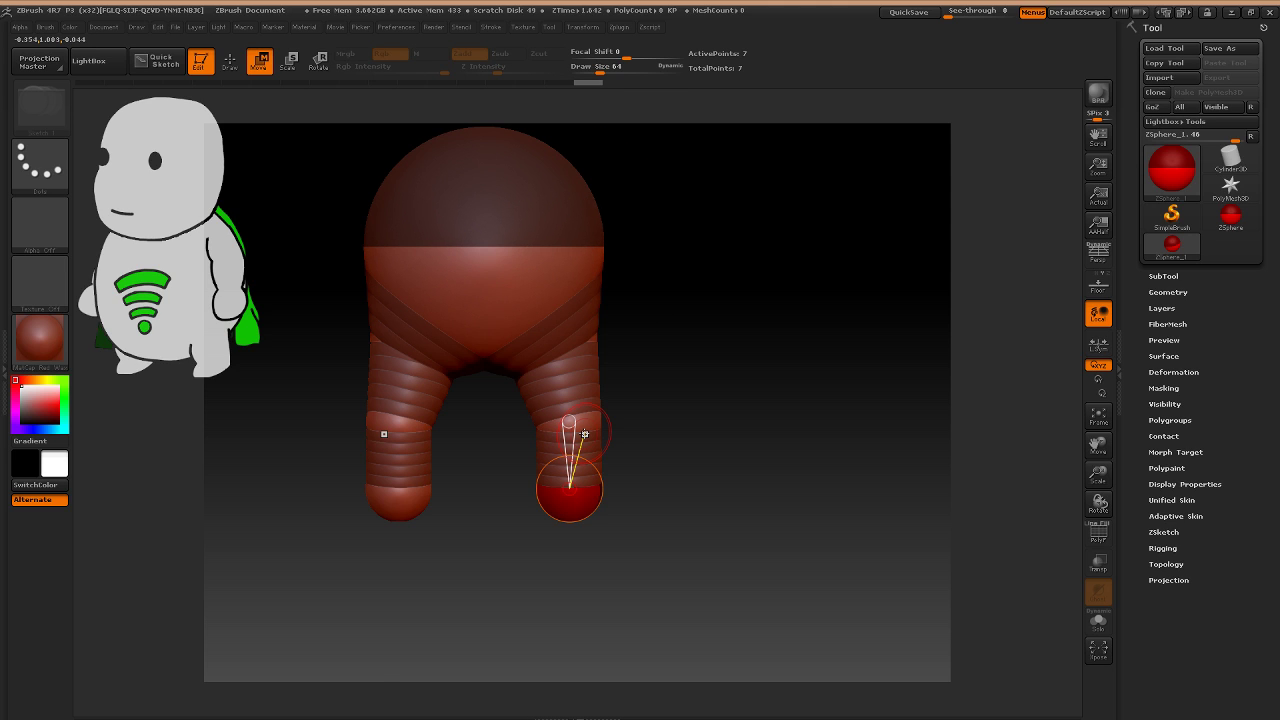
Scale the knee ZSpheres up and the ankle ZSpheres slightly down so the lower legs taper.
key("e")
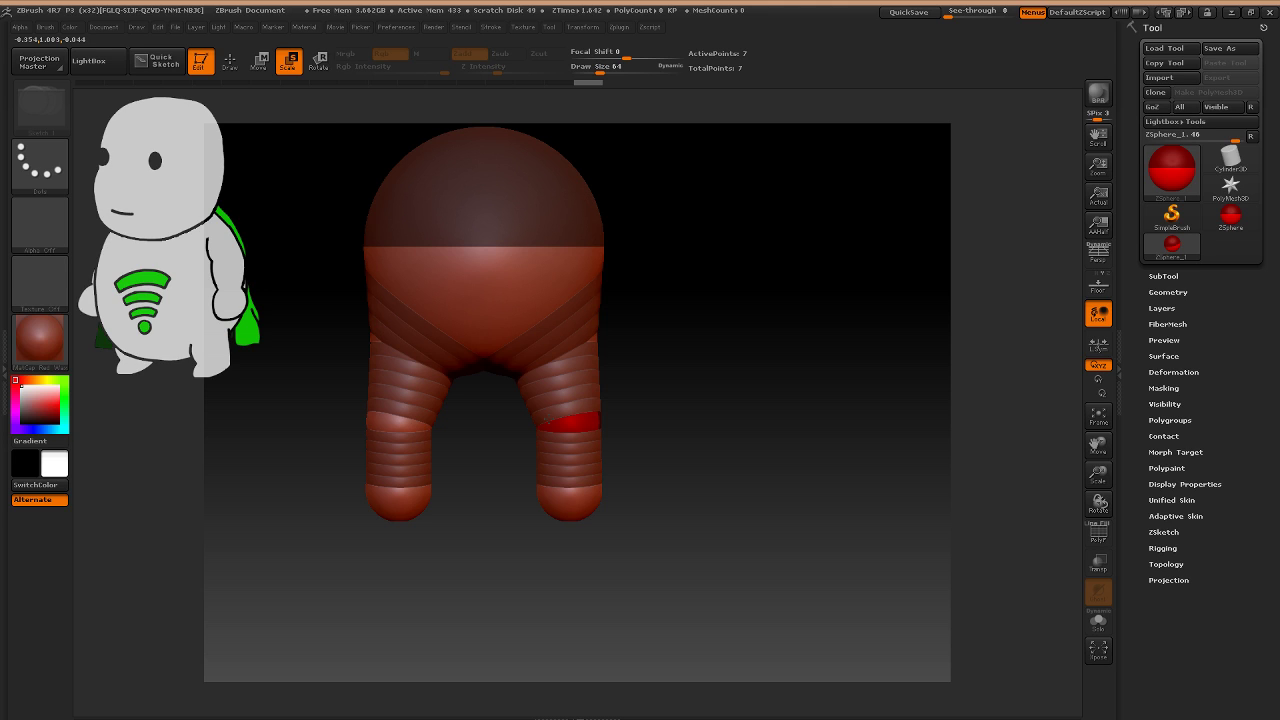
left_click_drag(546, 421, 570, 517)
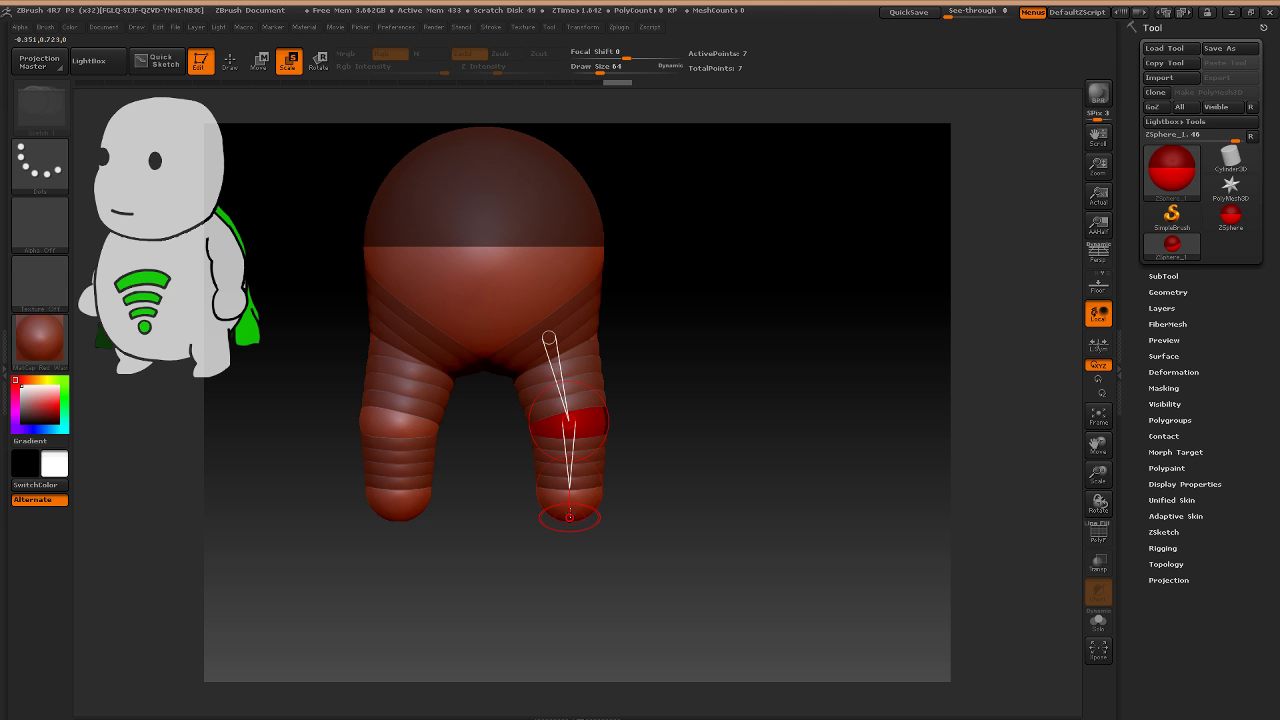
right_click_drag(570, 517, 583, 494, "shift")
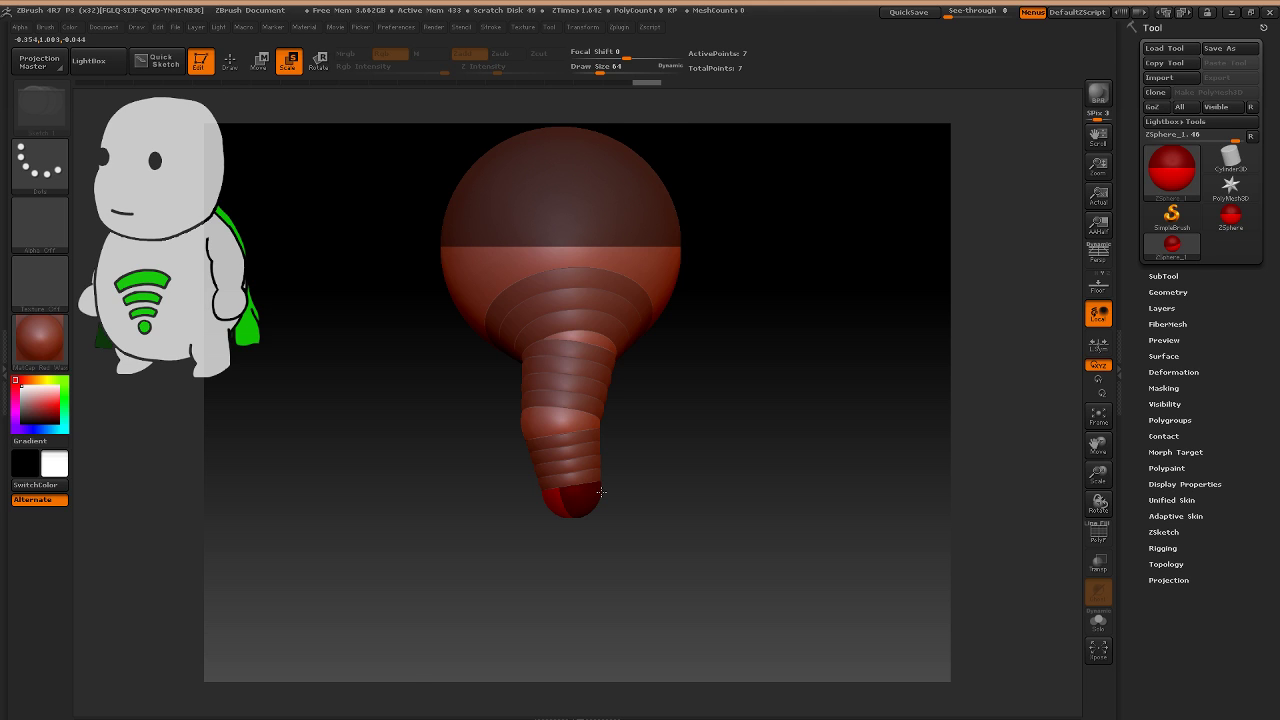
mouse_move(601, 492)
right_mouse_down("shift")
mouse_move(627, 503)
mouse_move(607, 484)
right_mouse_up("shift")
Move the ankle ZSpheres slightly inward and down under the knees.
key("w")
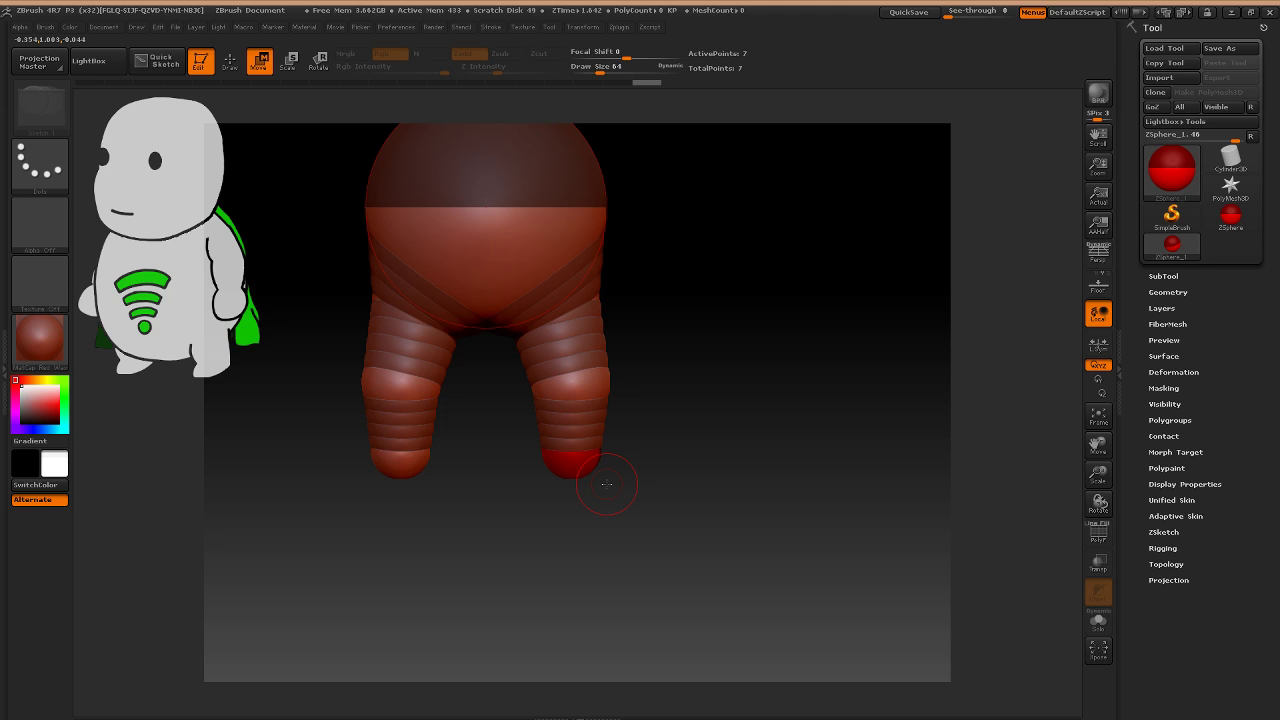
left_click_drag(570, 464, 564, 470)
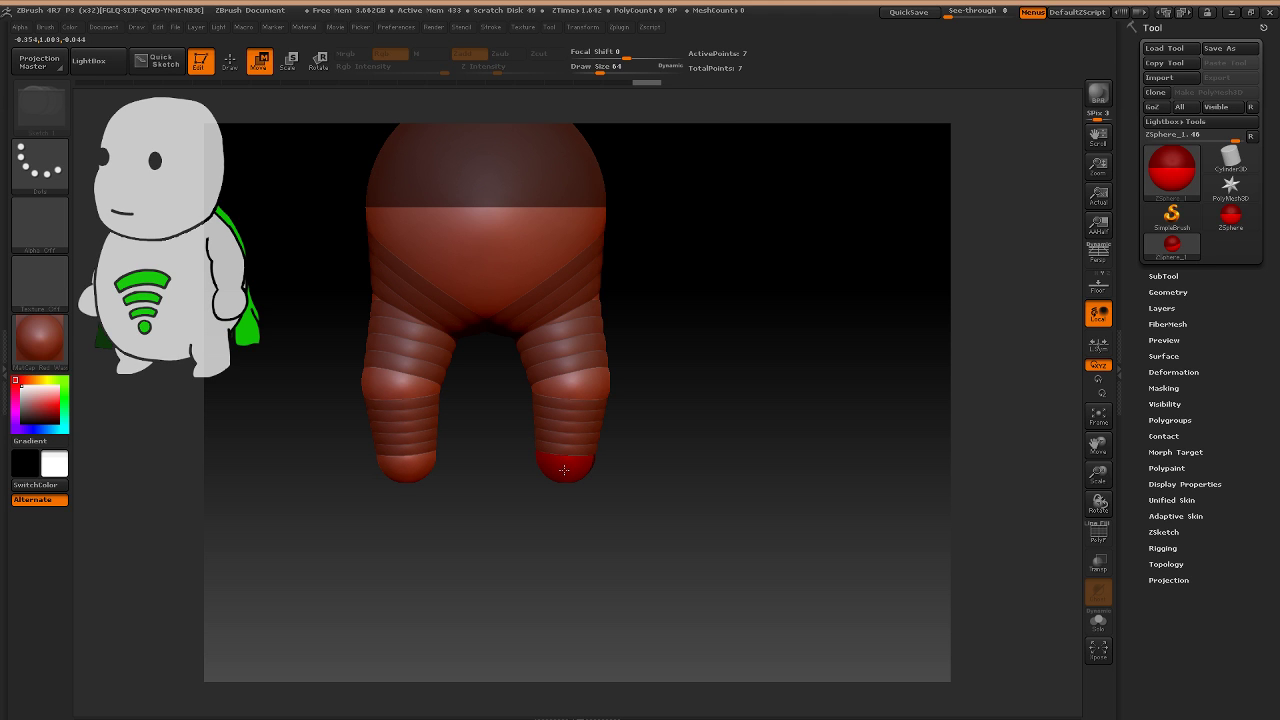
mouse_move(630, 508)
left_mouse_down()
mouse_move(563, 508)
mouse_move(609, 508)
mouse_move(574, 466)
mouse_move(586, 513)
mouse_move(573, 468)
left_mouse_up()
Add a mirrored pair of ZSpheres on the front of the ankles to start the feet.
key("q")
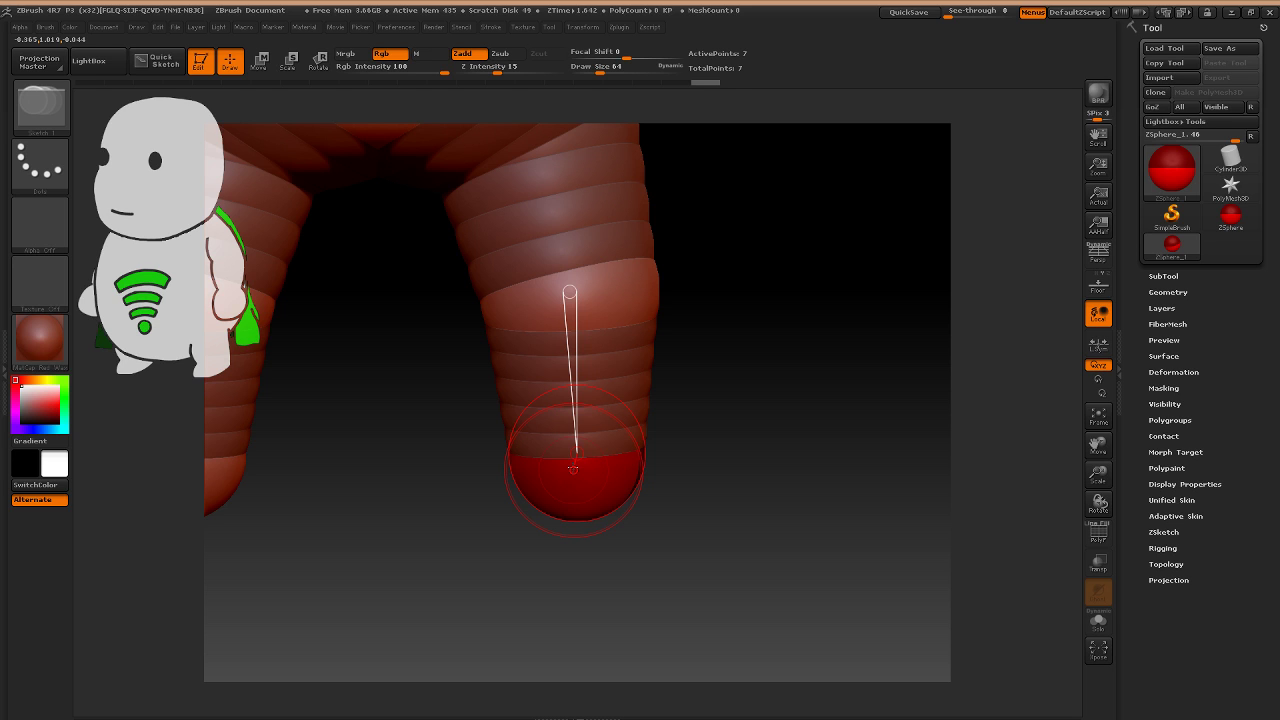
left_click(573, 468)
mouse_move(573, 468)
right_mouse_down()
mouse_move(569, 443)
mouse_move(536, 443)
right_mouse_up()
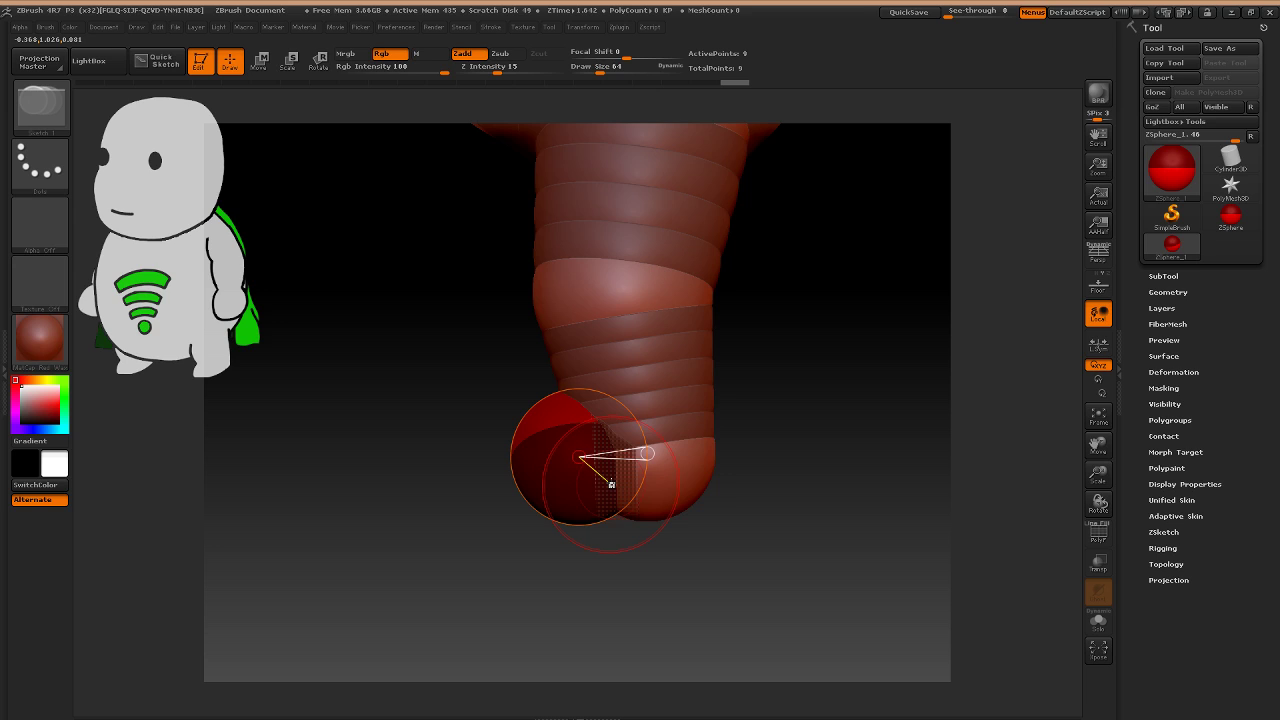
Preview the skin mesh generated around the ankles and front foot ZSpheres.
left_click_drag(611, 484, 637, 427)
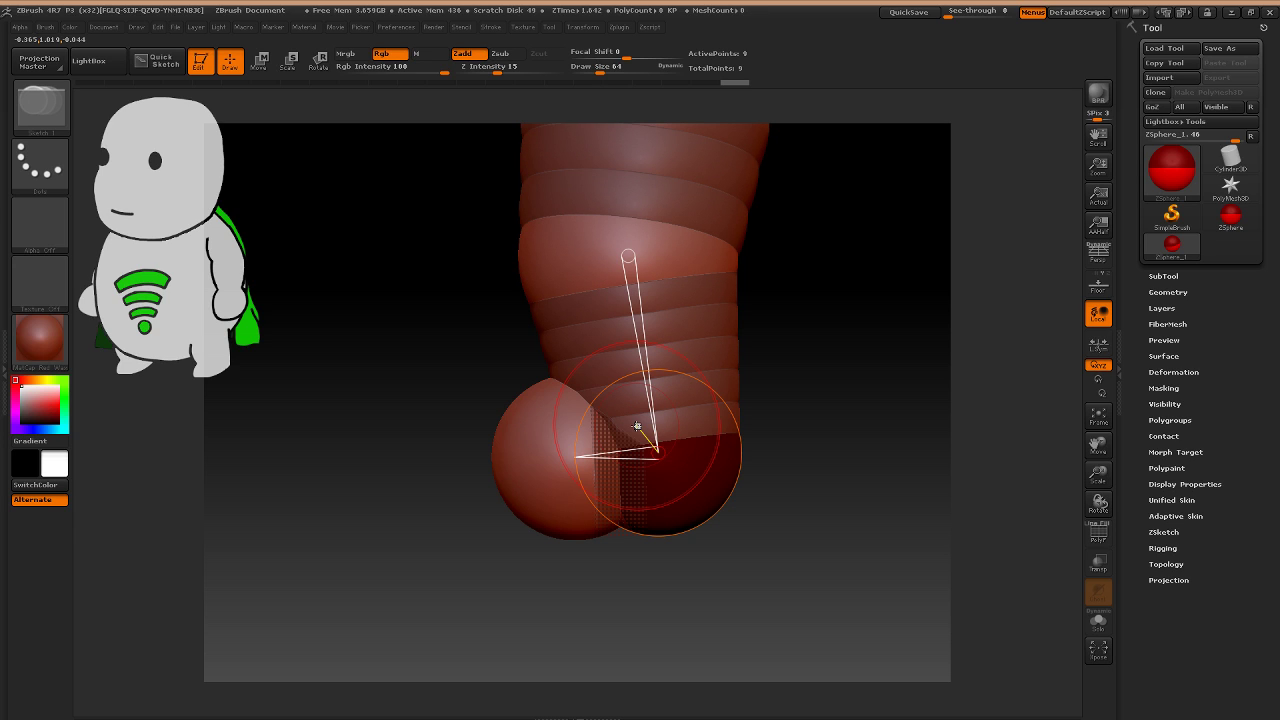
key("a")
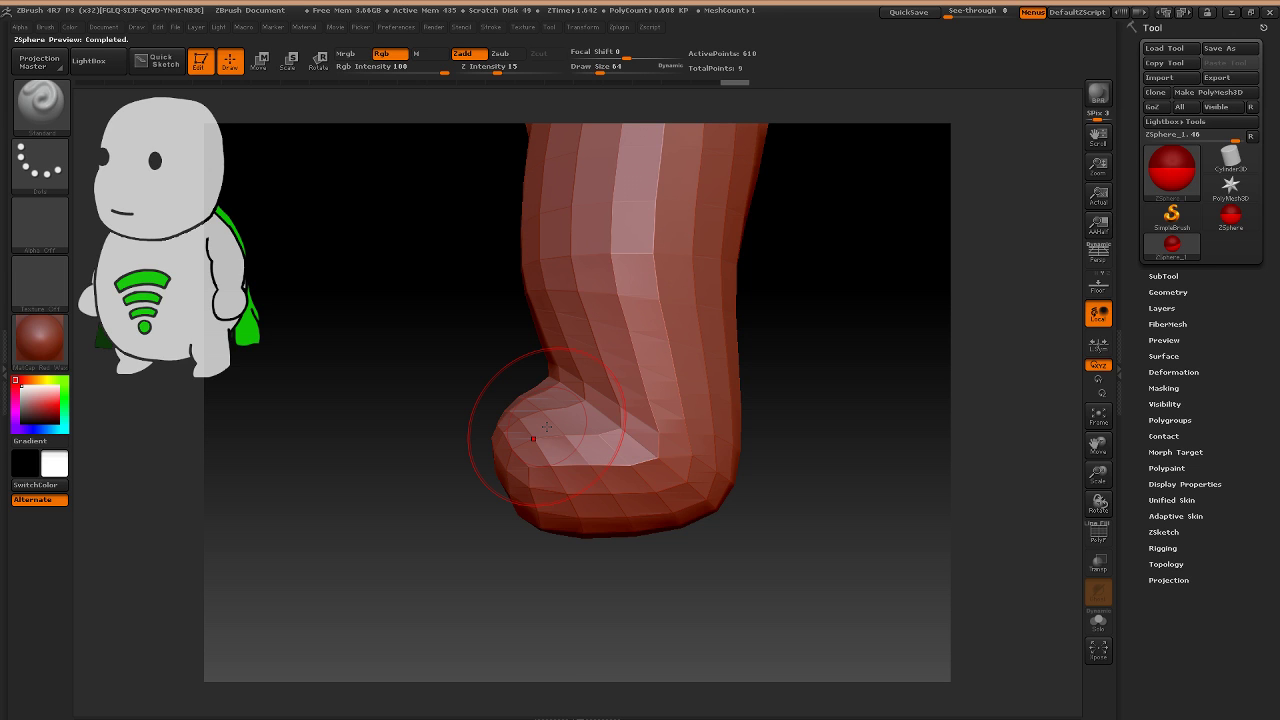
right_click_drag(547, 427, 609, 377, "ctrl")
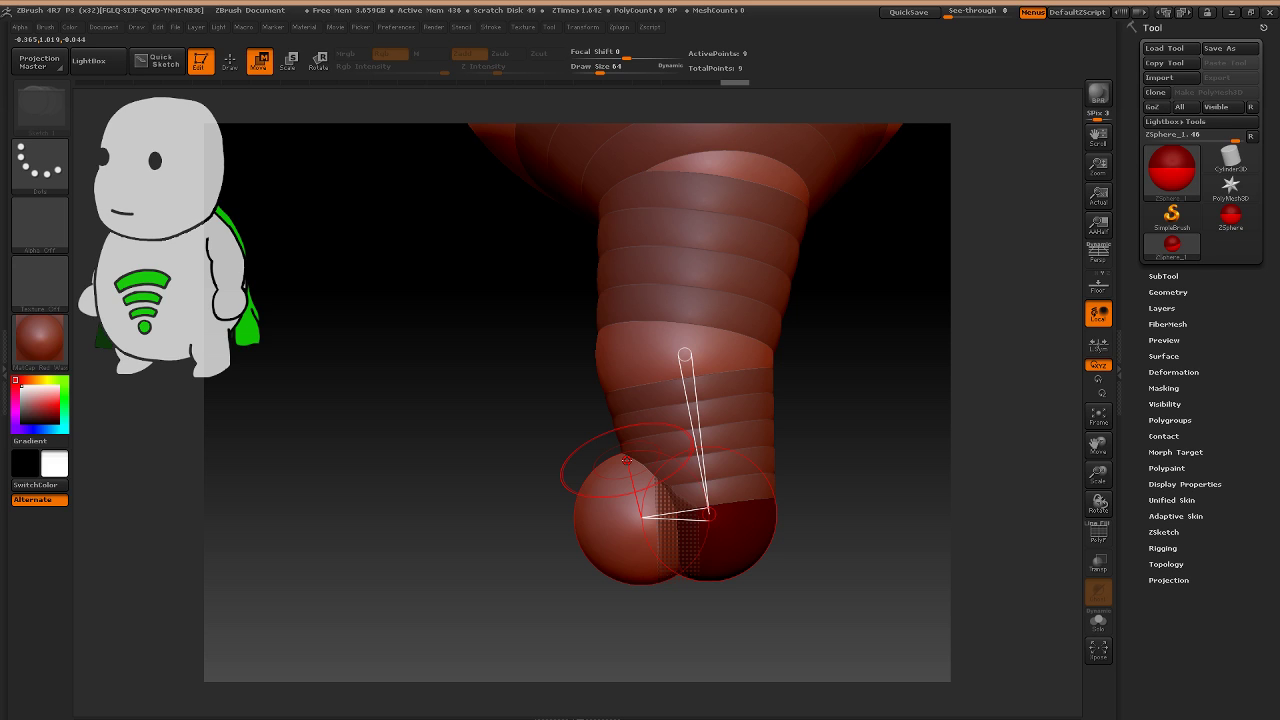
Try enlarging the front foot ZSpheres well beyond the ankle size and preview the resulting skin mesh.
key("e")
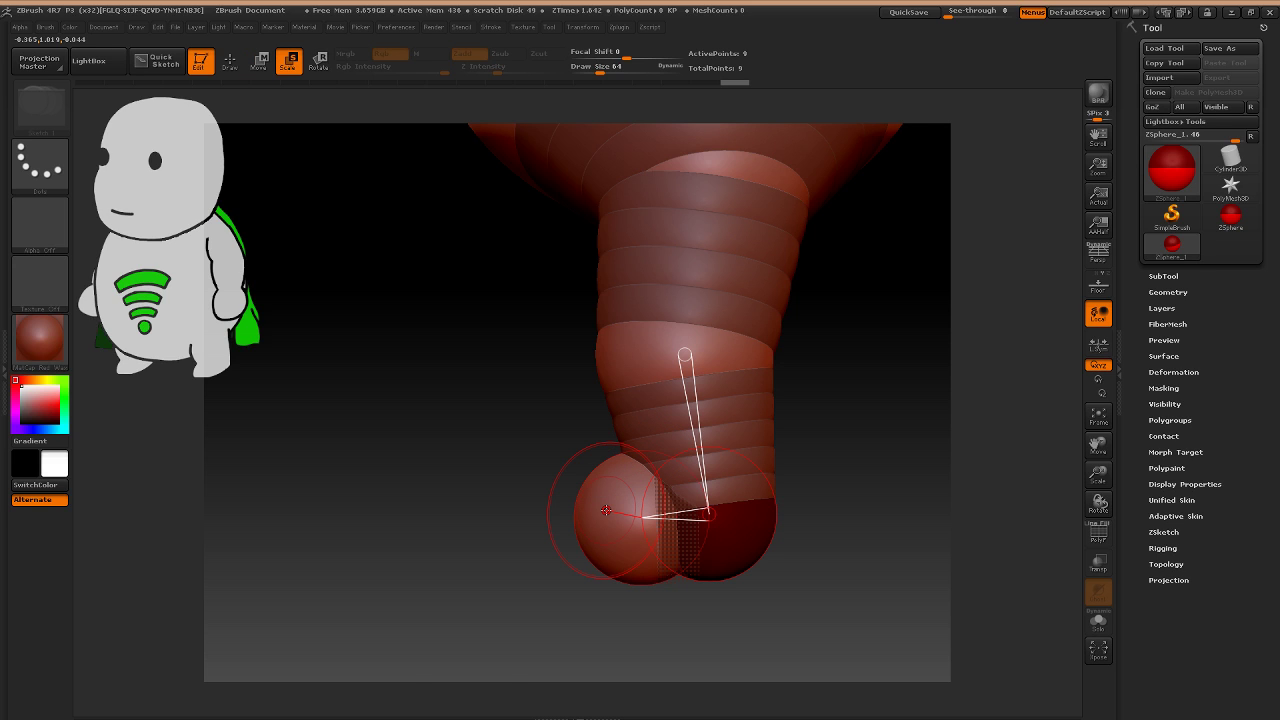
left_click_drag(606, 510, 481, 698)
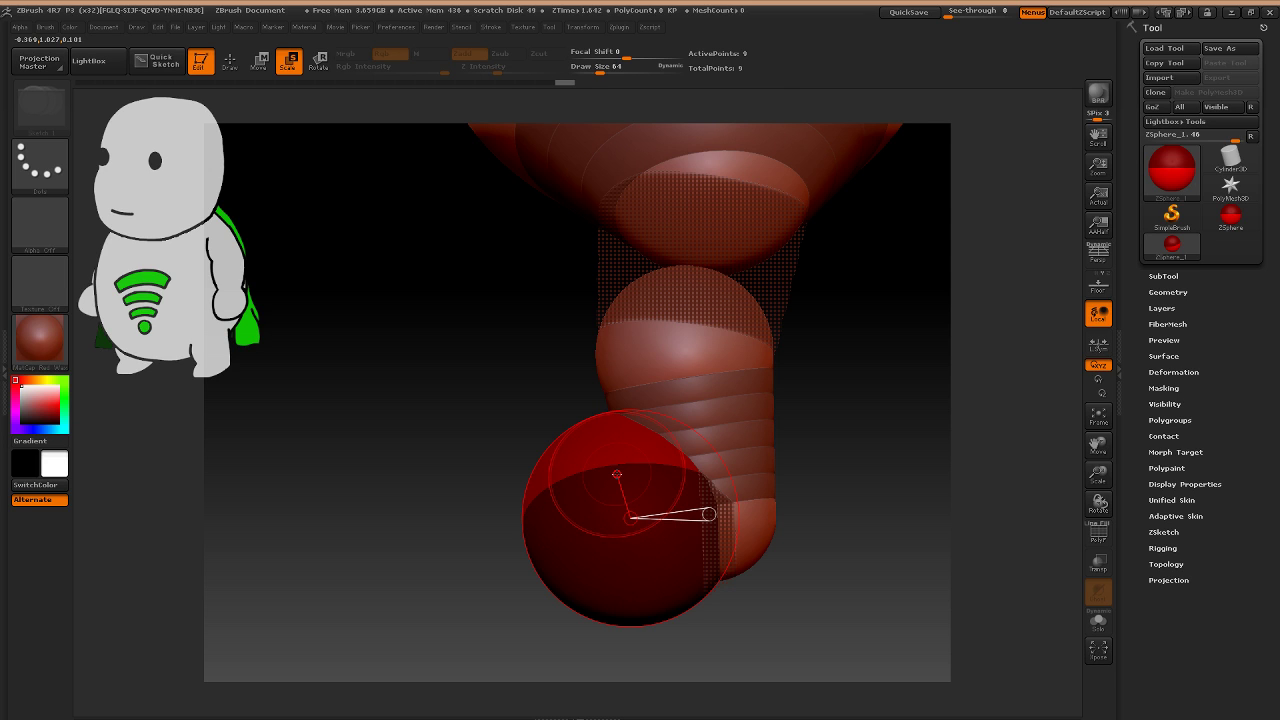
left_click_drag(617, 474, 628, 497)
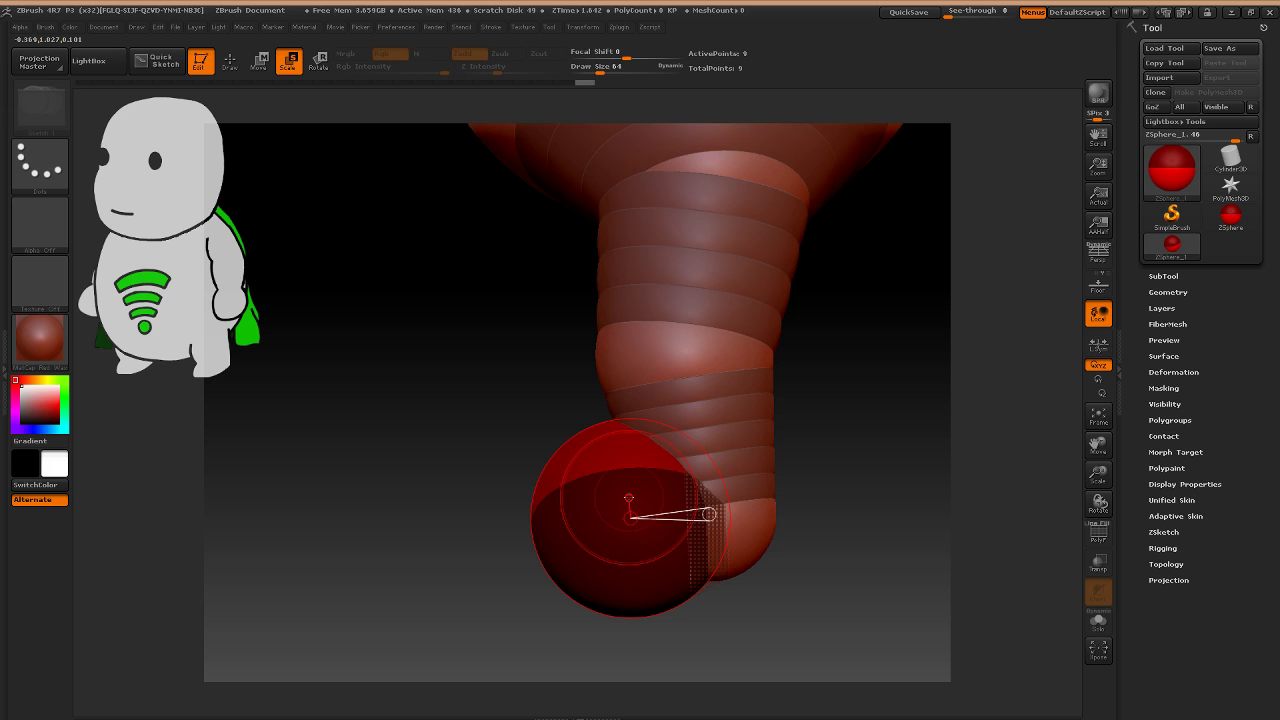
key("a")
key("a")
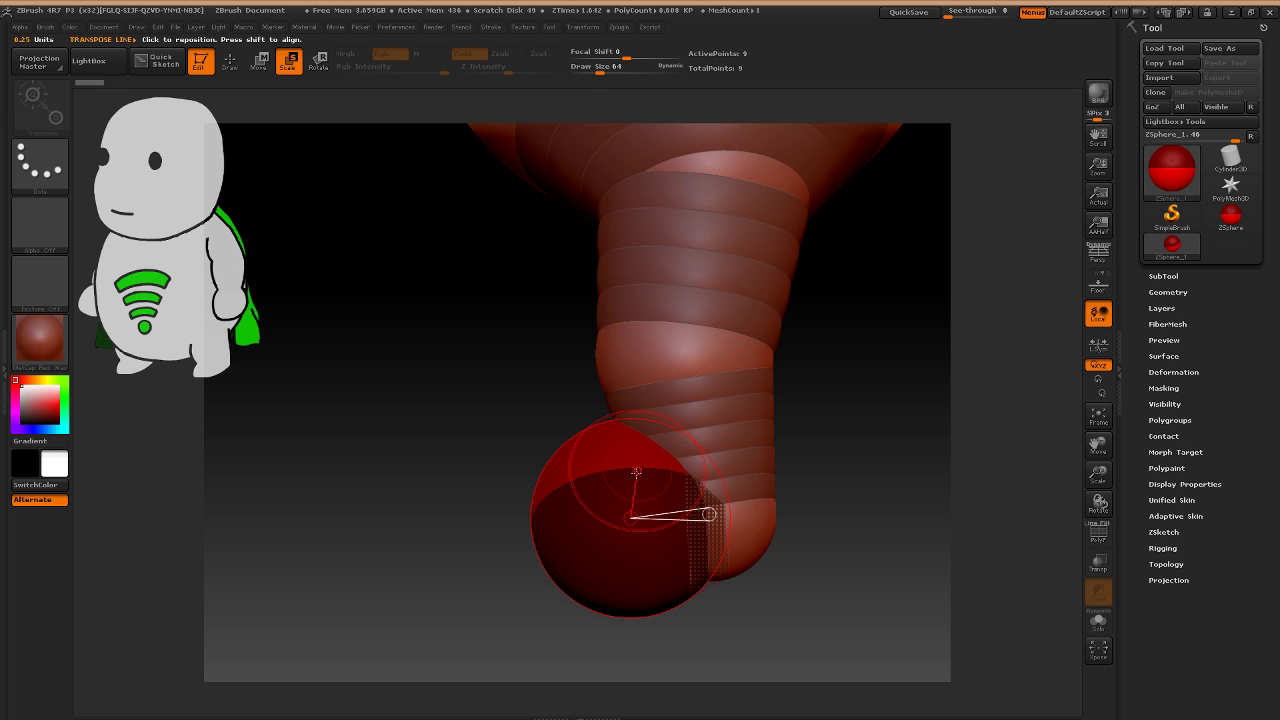
left_click_drag(636, 472, 601, 472)
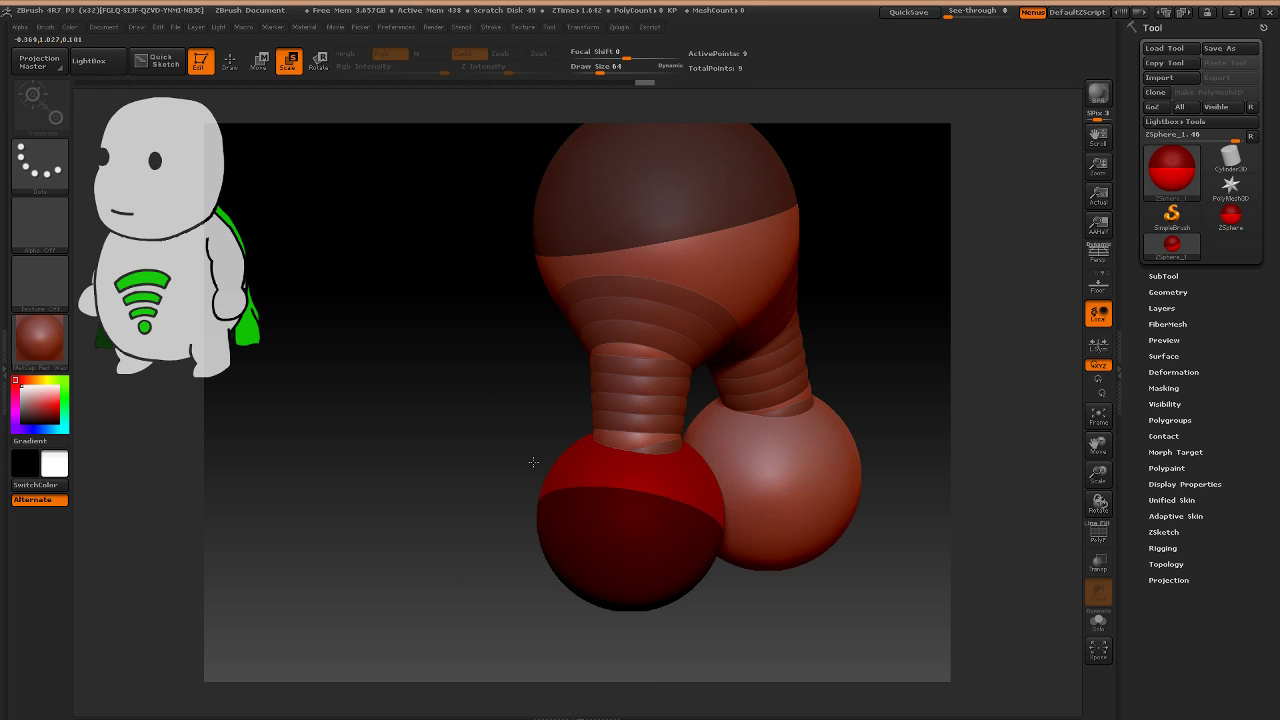
key("a")
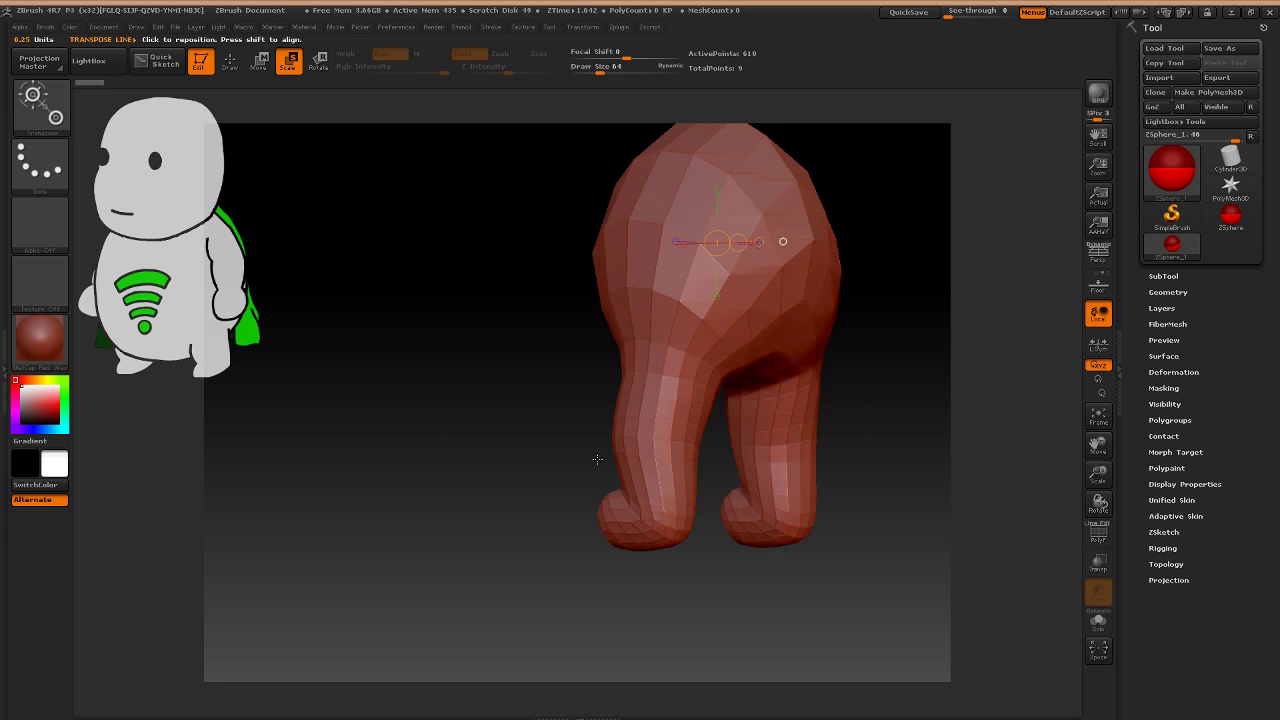
left_click_drag(597, 459, 624, 528)
key("a")
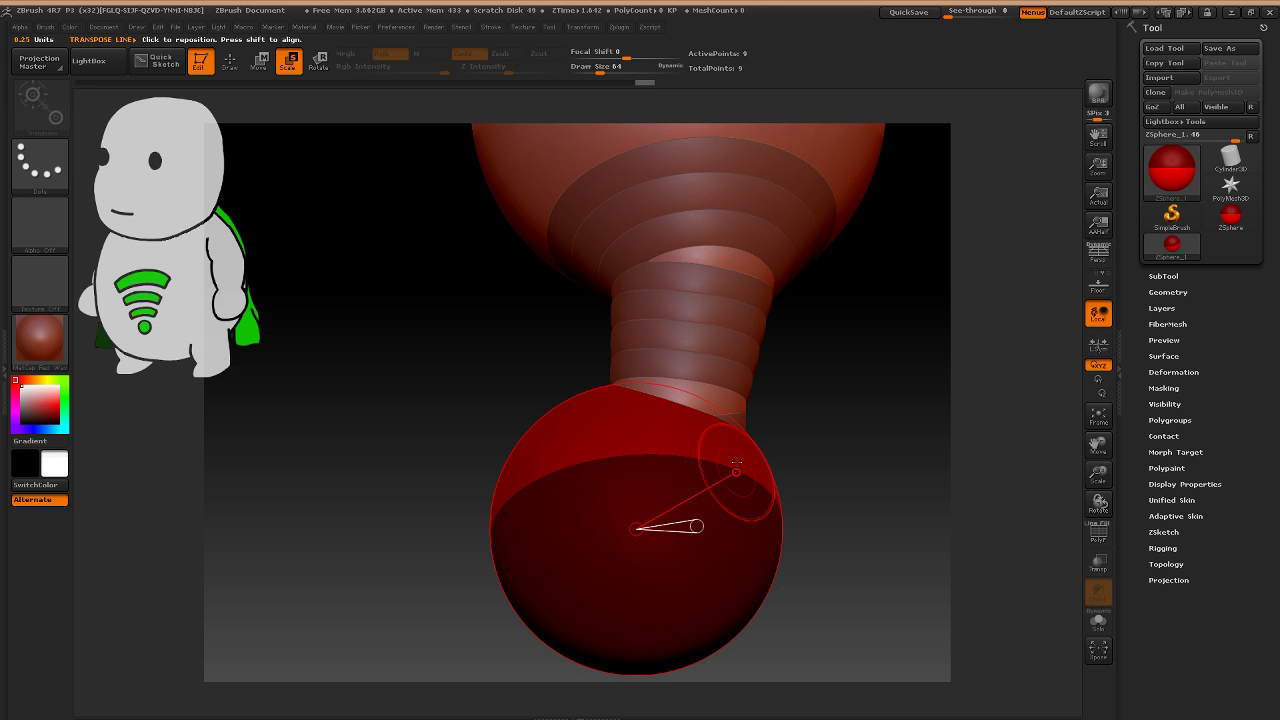
Scale the front foot ZSpheres down to roughly the size of the ankle ZSpheres.
left_click_drag(736, 464, 672, 332)
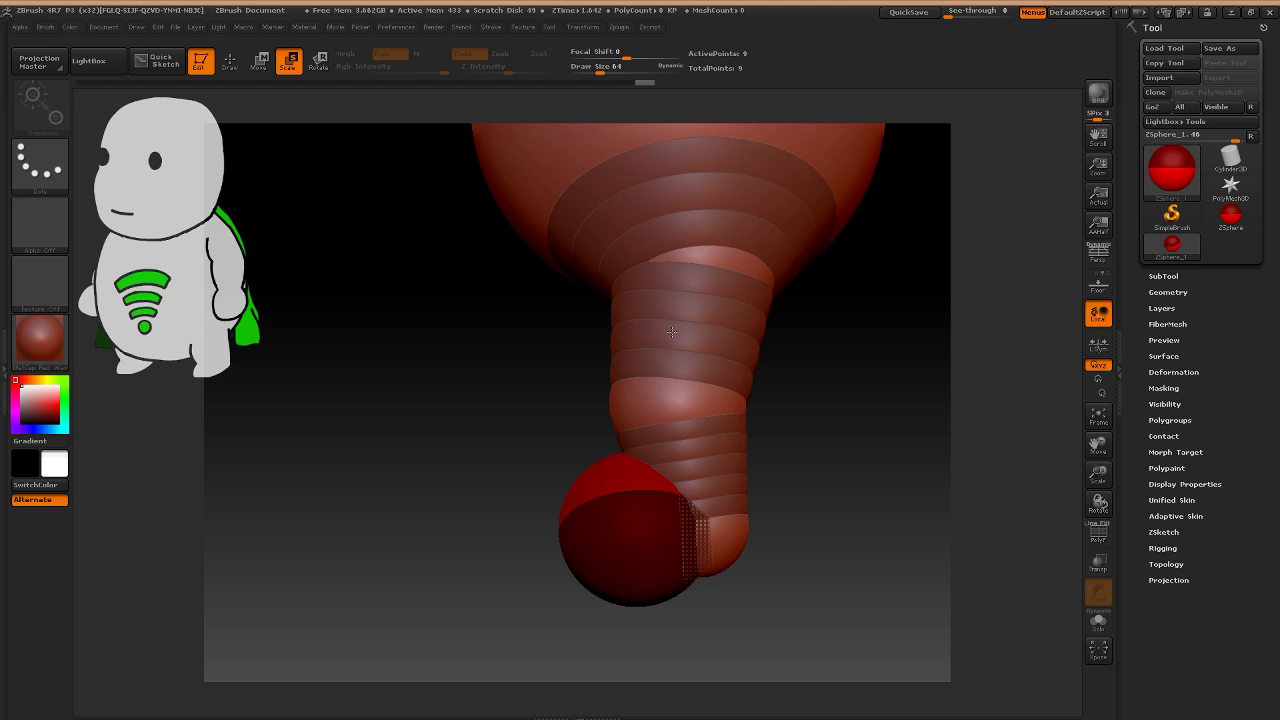
mouse_move(637, 528)
left_mouse_down()
mouse_move(697, 525)
mouse_move(609, 503)
left_mouse_up()
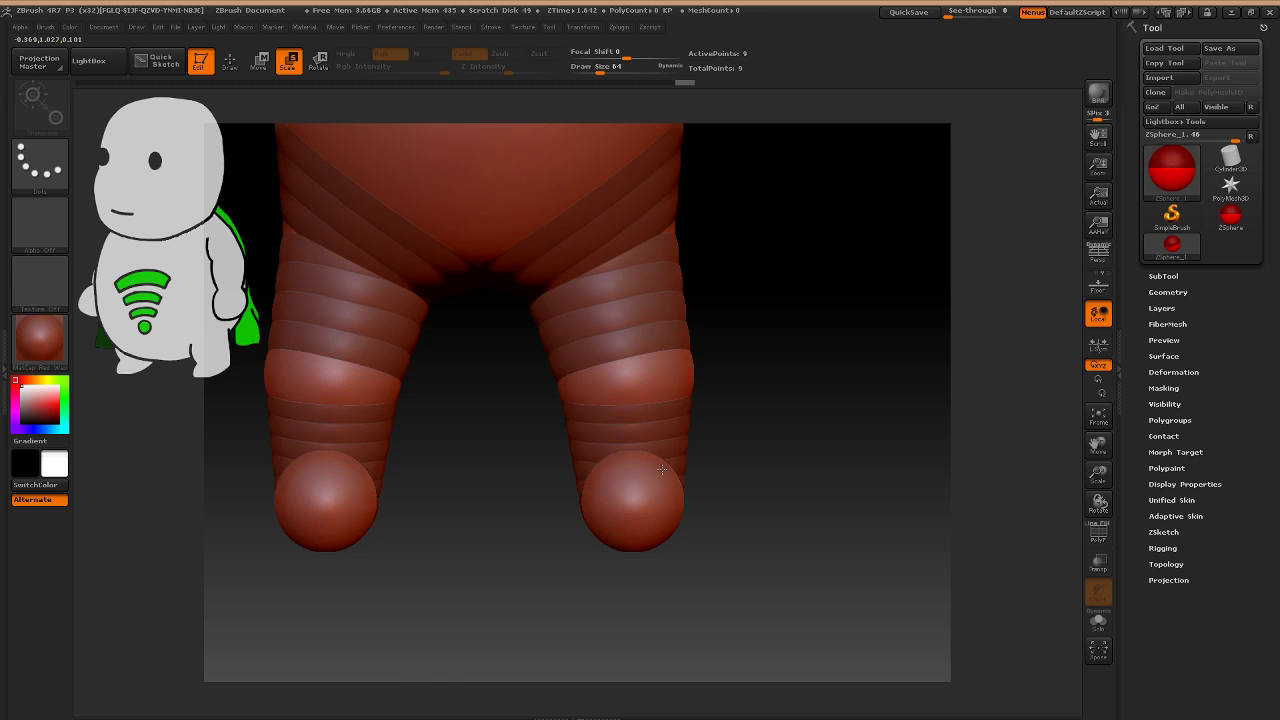
right_click_drag(661, 469, 663, 450, "ctrl")
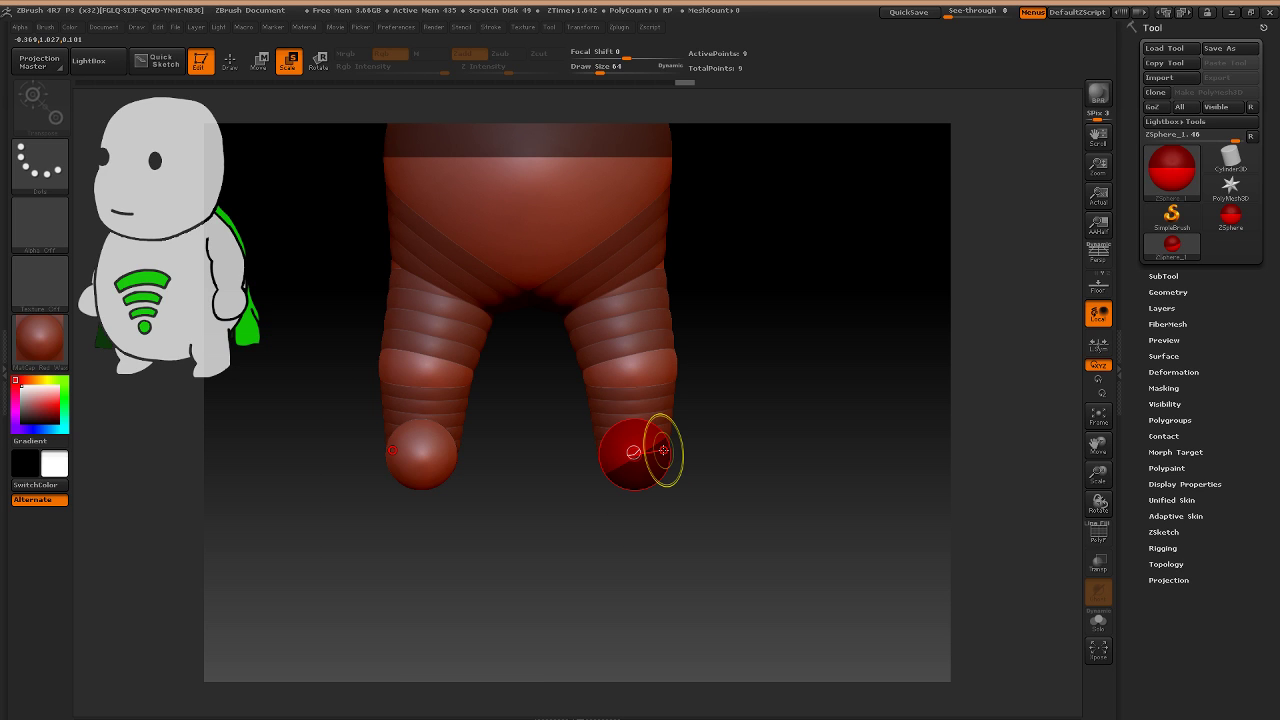
left_click_drag(663, 450, 677, 451)
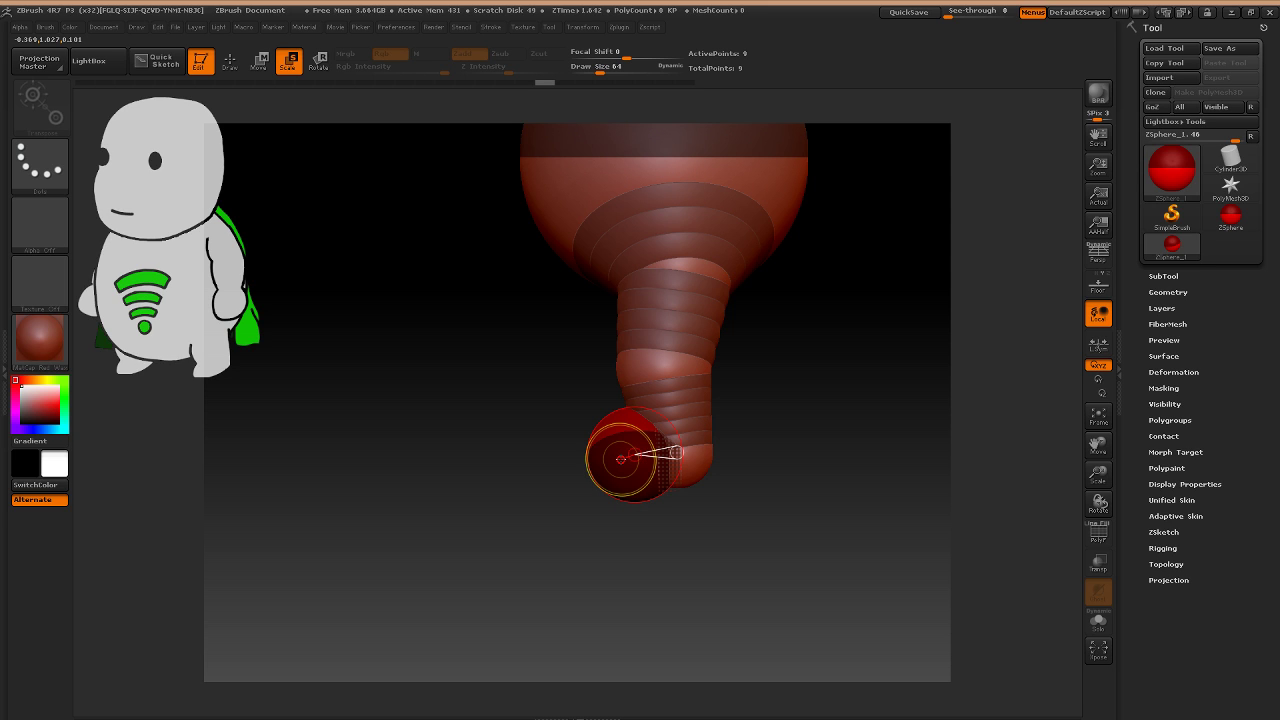
left_click_drag(621, 458, 621, 477)
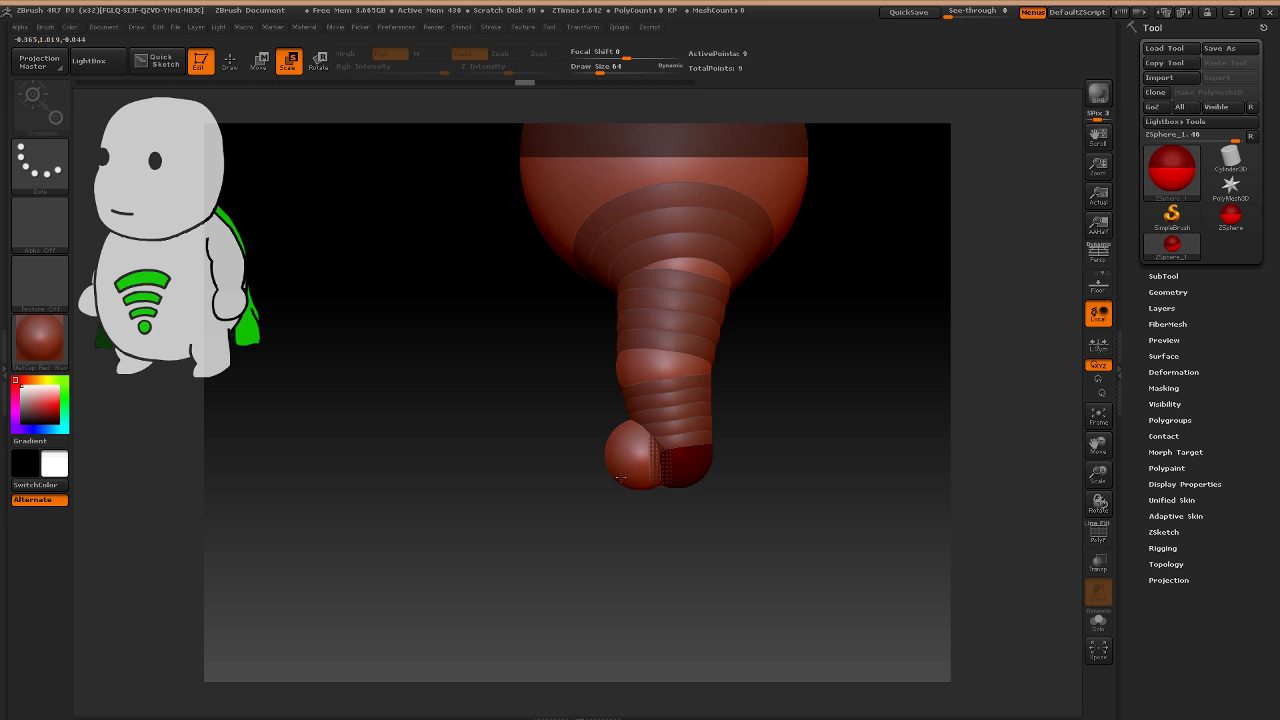
Move the front foot ZSpheres forward from the ankles, shrink them and lower them to flatten the sole.
mouse_move(640, 453)
left_mouse_down()
mouse_move(751, 448)
mouse_move(470, 437)
left_mouse_up()
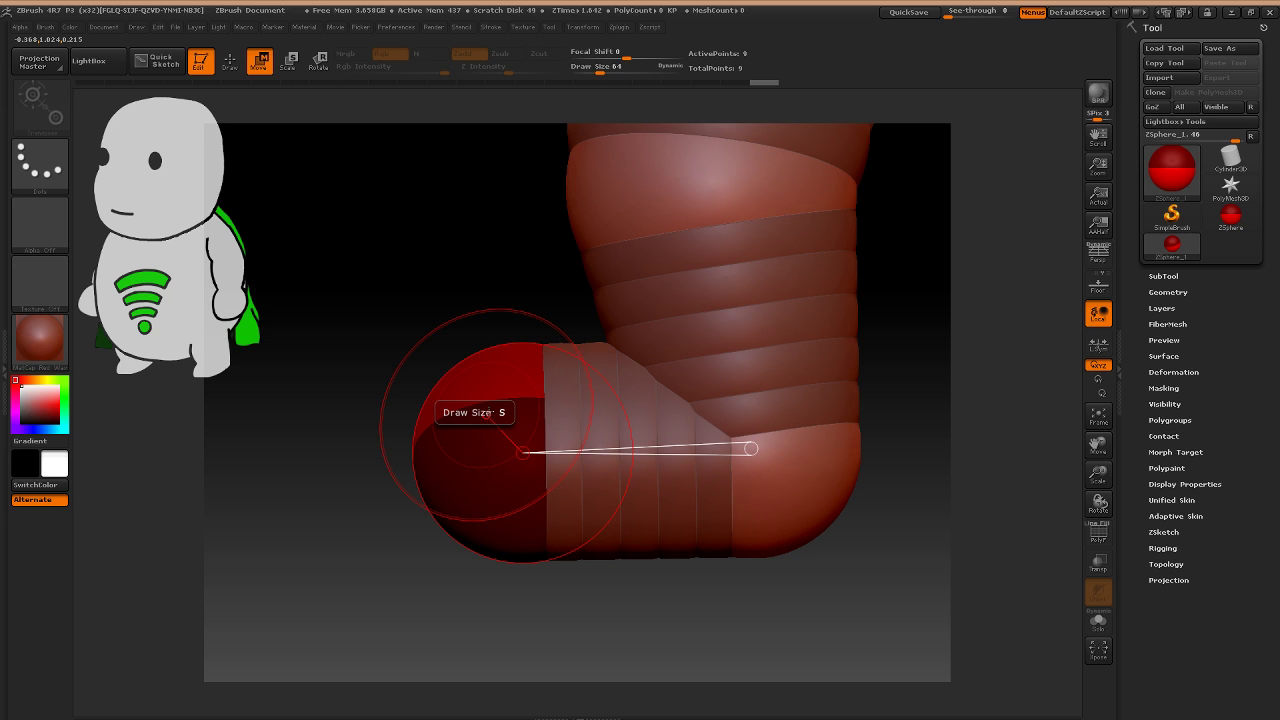
key("e")
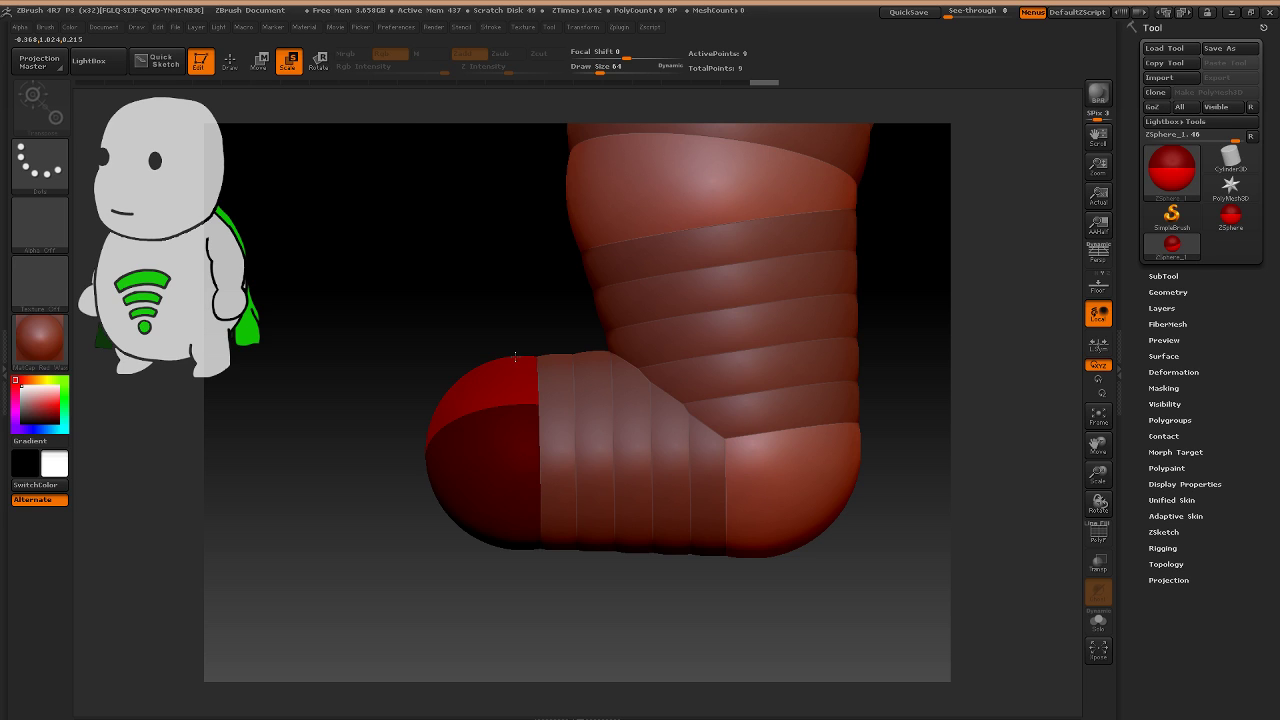
key("w")
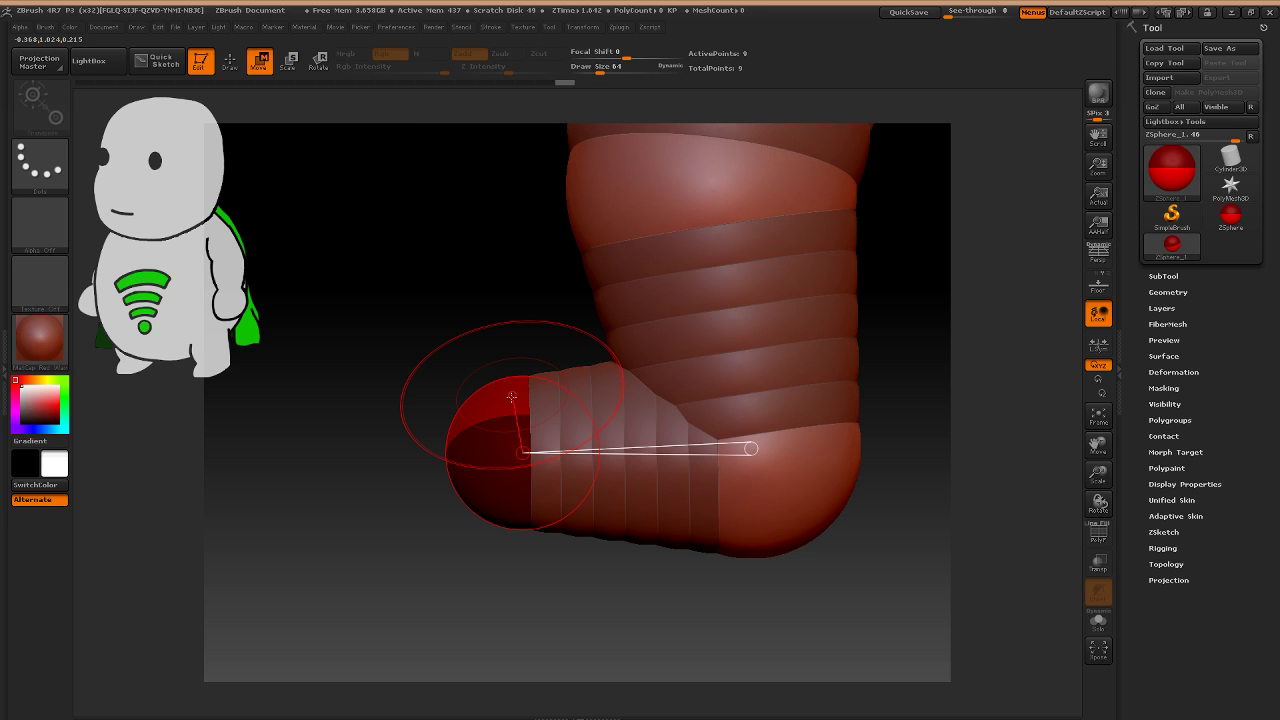
left_click_drag(511, 397, 499, 441)
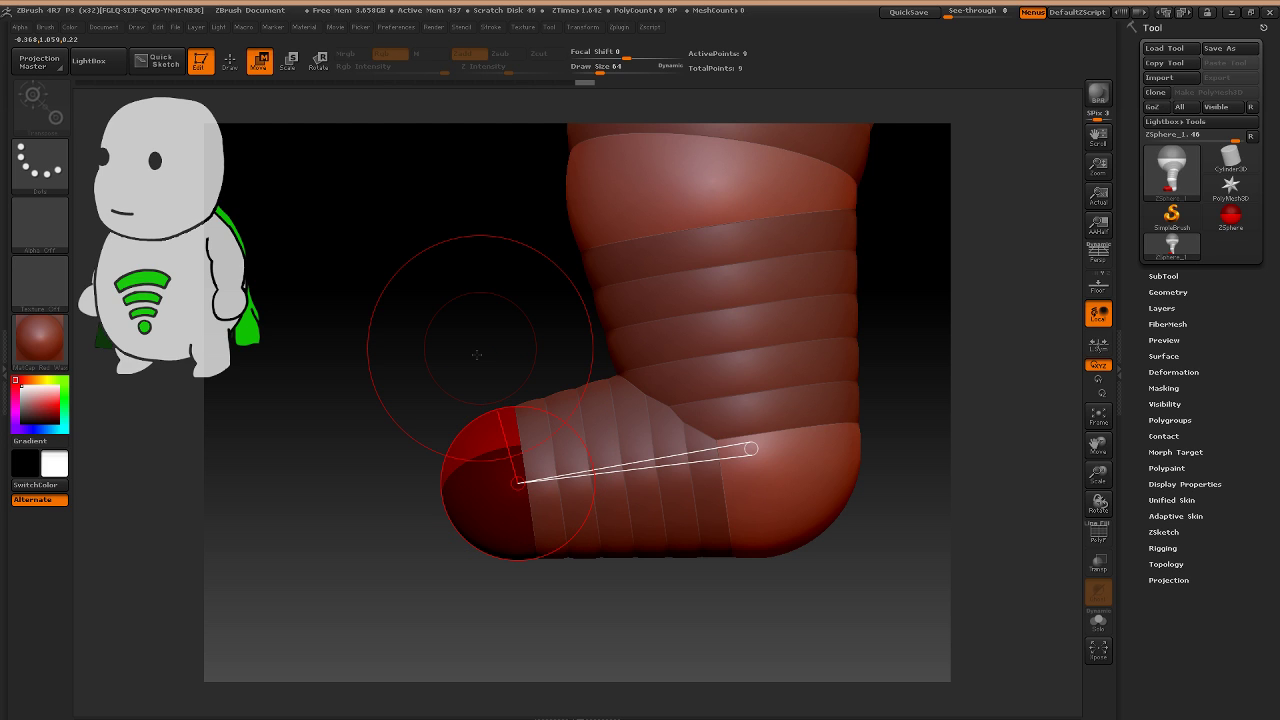
Scale the front foot ZSpheres slightly down and shift them a little outward and back toward the ankles.
left_click_drag(477, 354, 472, 401)
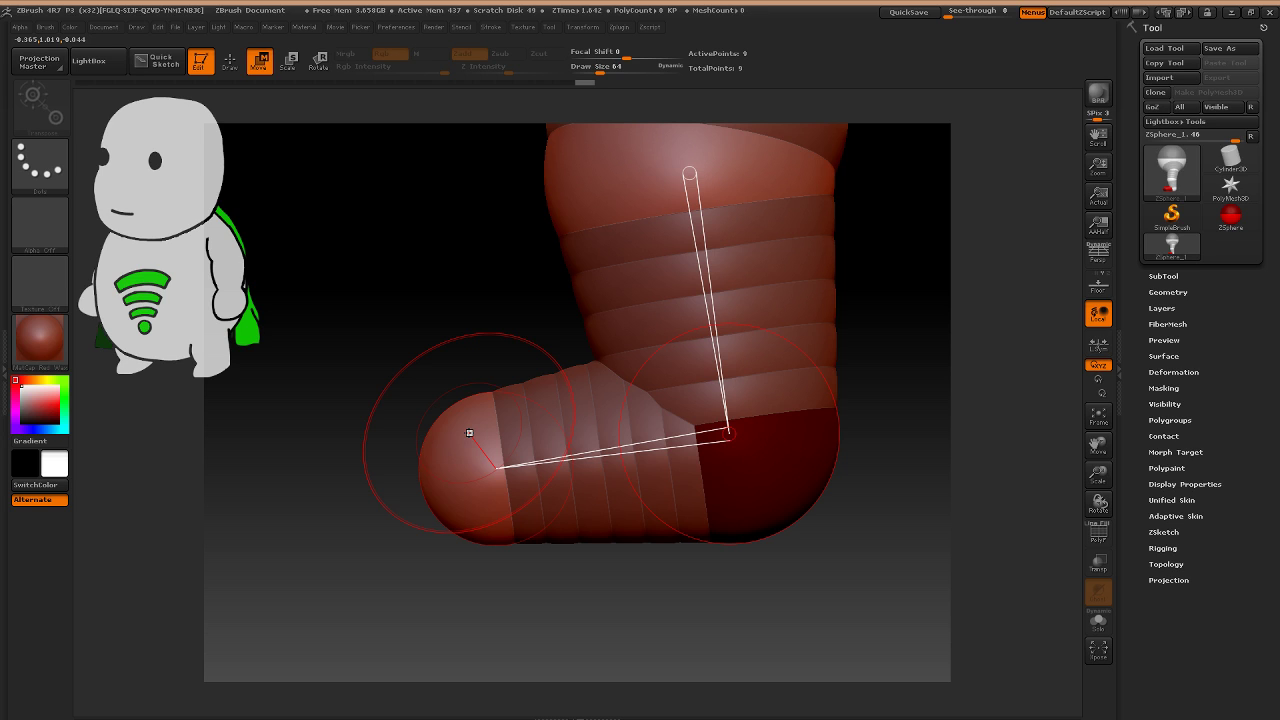
key("e")
mouse_move(469, 433)
left_mouse_down()
mouse_move(479, 400)
mouse_move(550, 453)
mouse_move(534, 473)
mouse_move(509, 262)
mouse_move(531, 359)
mouse_move(523, 535)
left_mouse_up()
key("w")
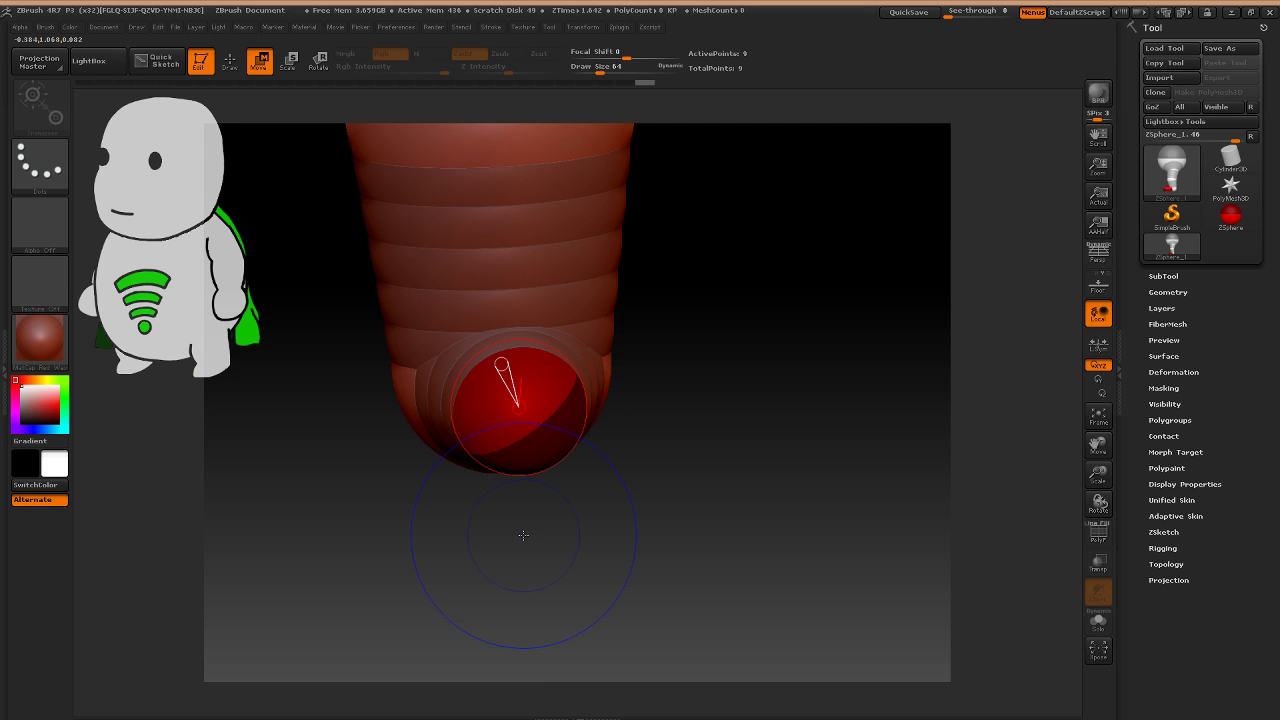
Add a mirrored pair of ZSpheres on the front of the feet and move them forward as toe tips.
key("q")
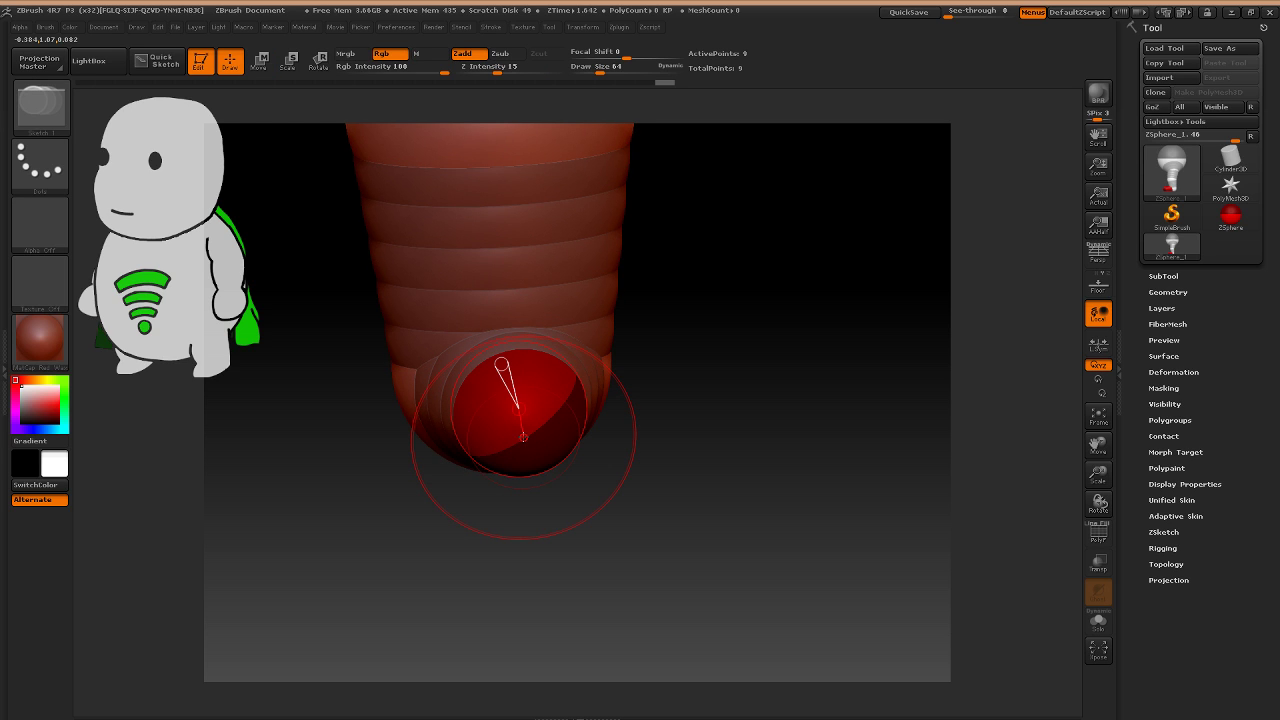
left_click_drag(501, 364, 520, 356)
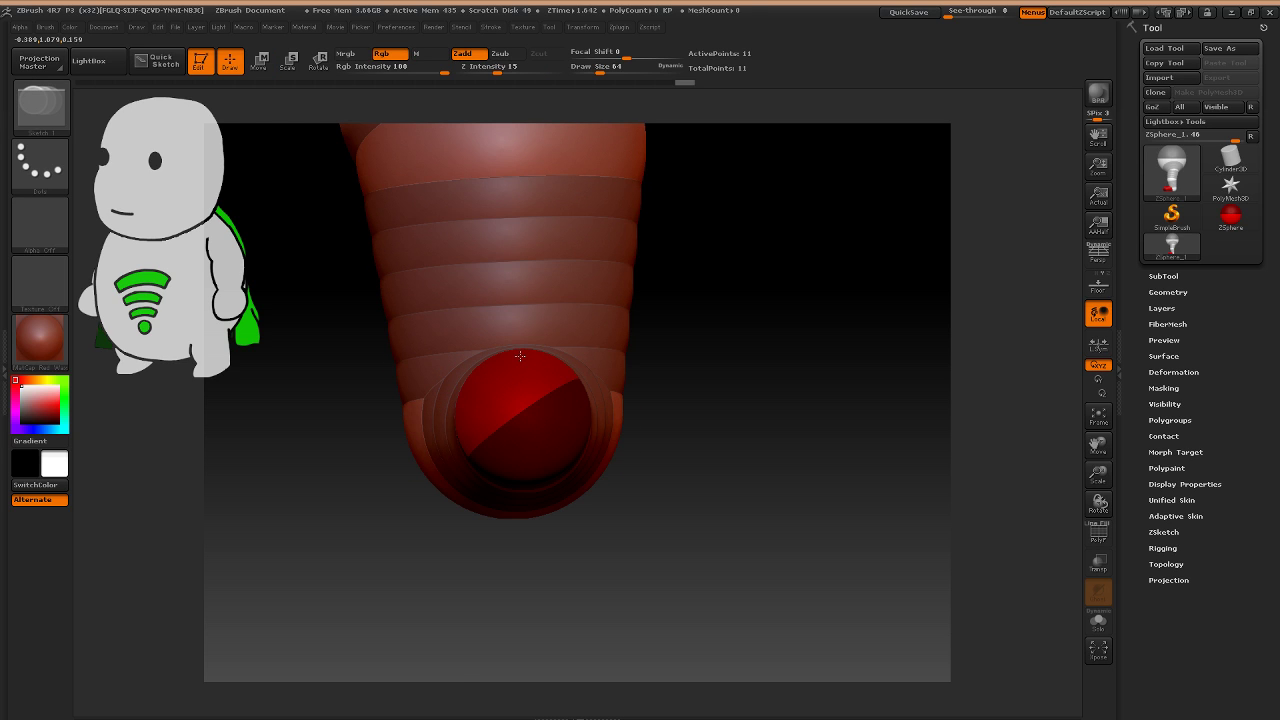
right_click_drag(520, 356, 527, 358)
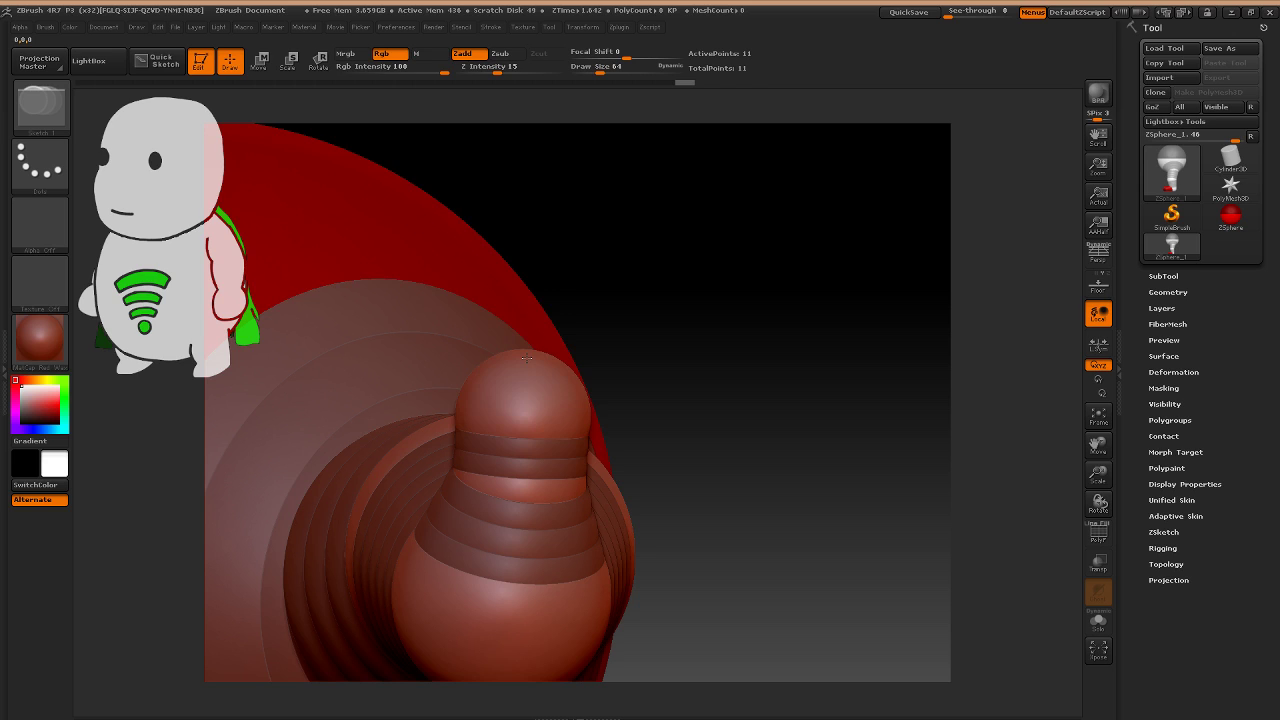
key("w")
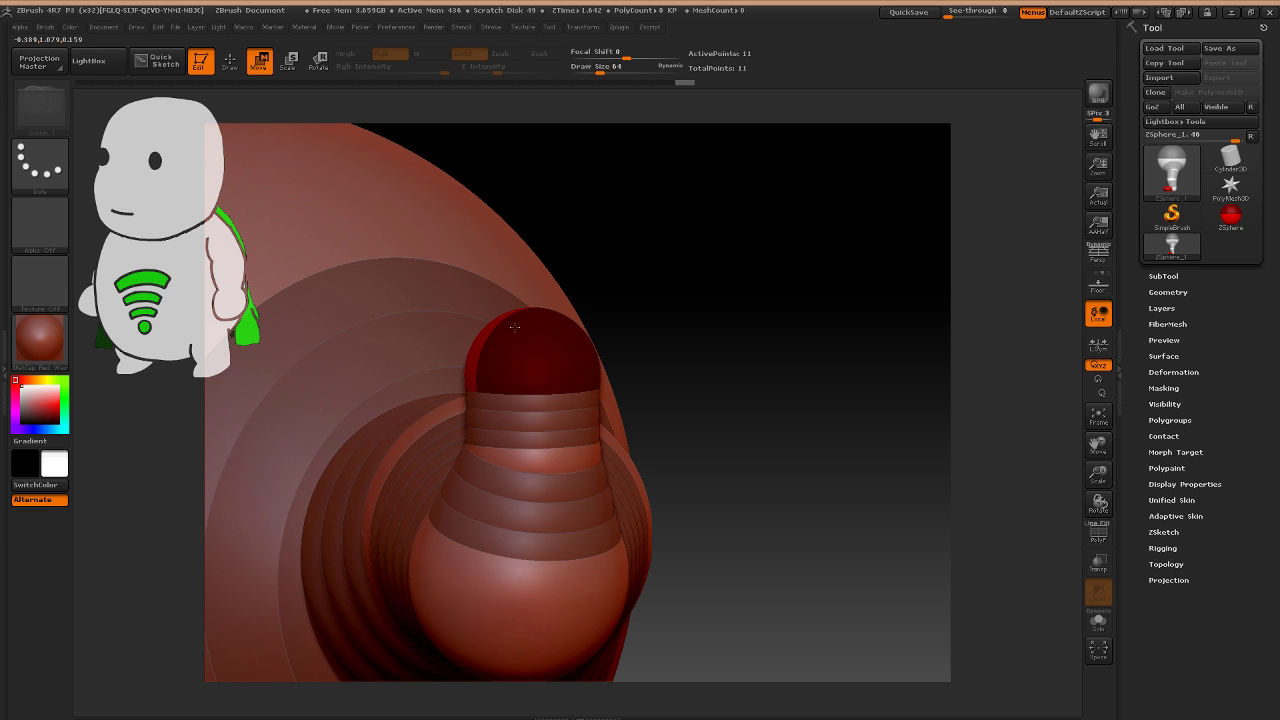
mouse_move(514, 327)
left_mouse_down()
mouse_move(553, 374)
mouse_move(559, 348)
mouse_move(545, 437)
left_mouse_up()
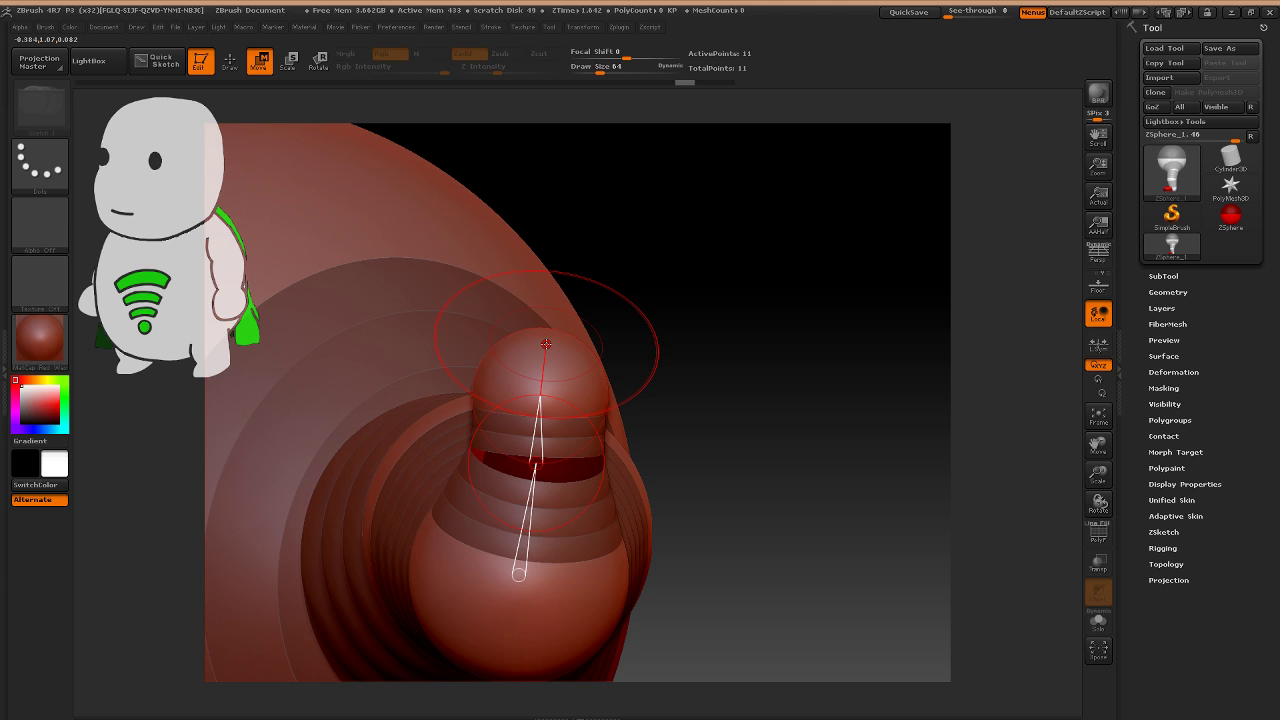
Set the Draw Size to 1 and shift the toe-tip ZSpheres outward.
key("s")
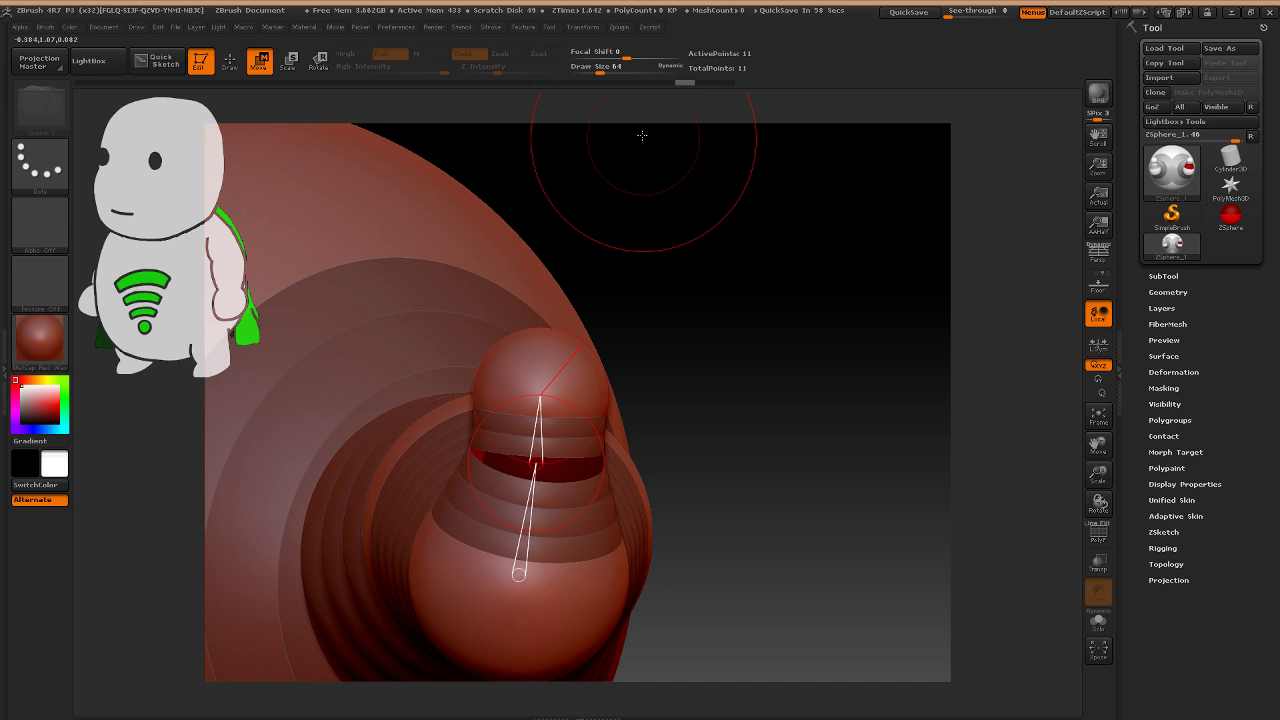
key("s")
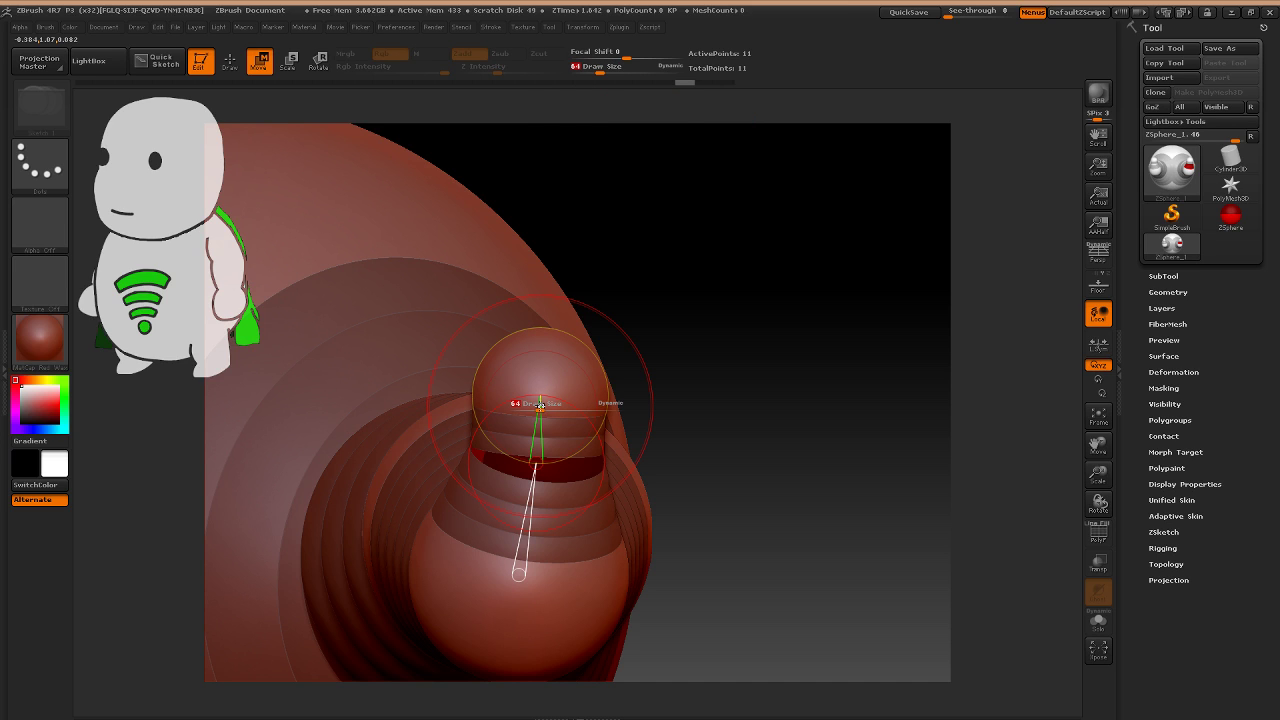
type("3")
type("1")
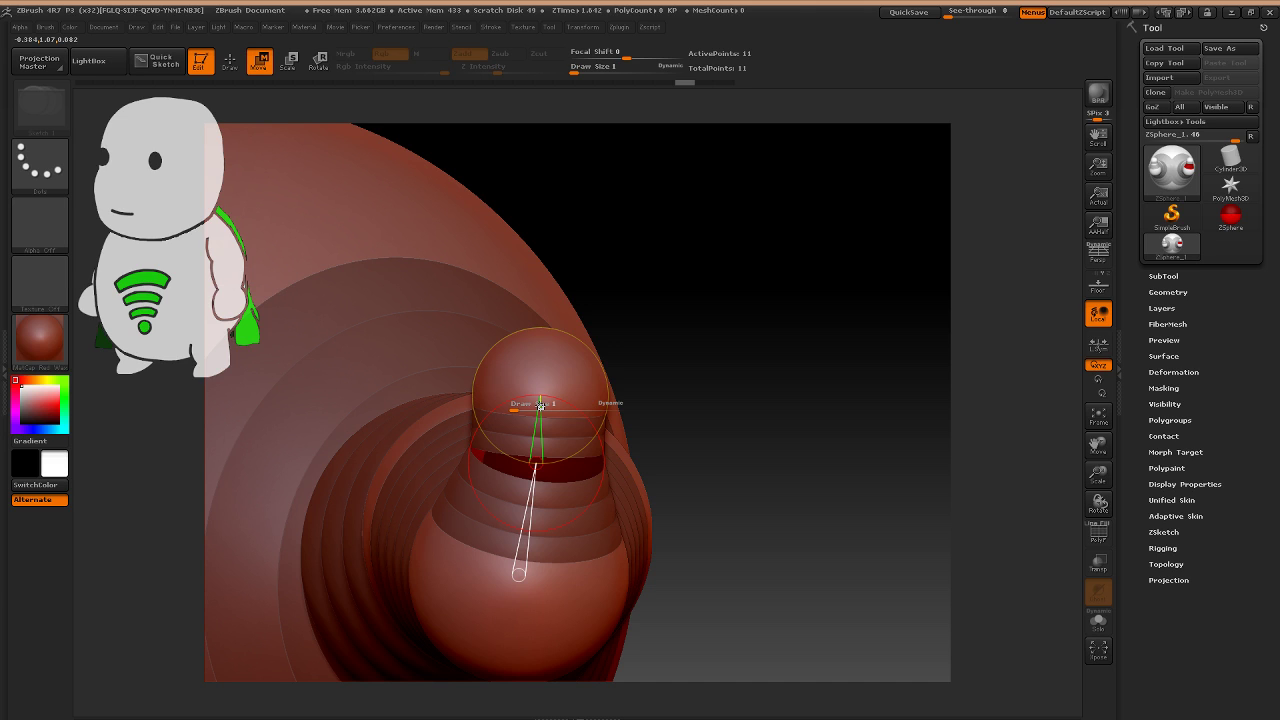
left_click_drag(540, 406, 564, 400)
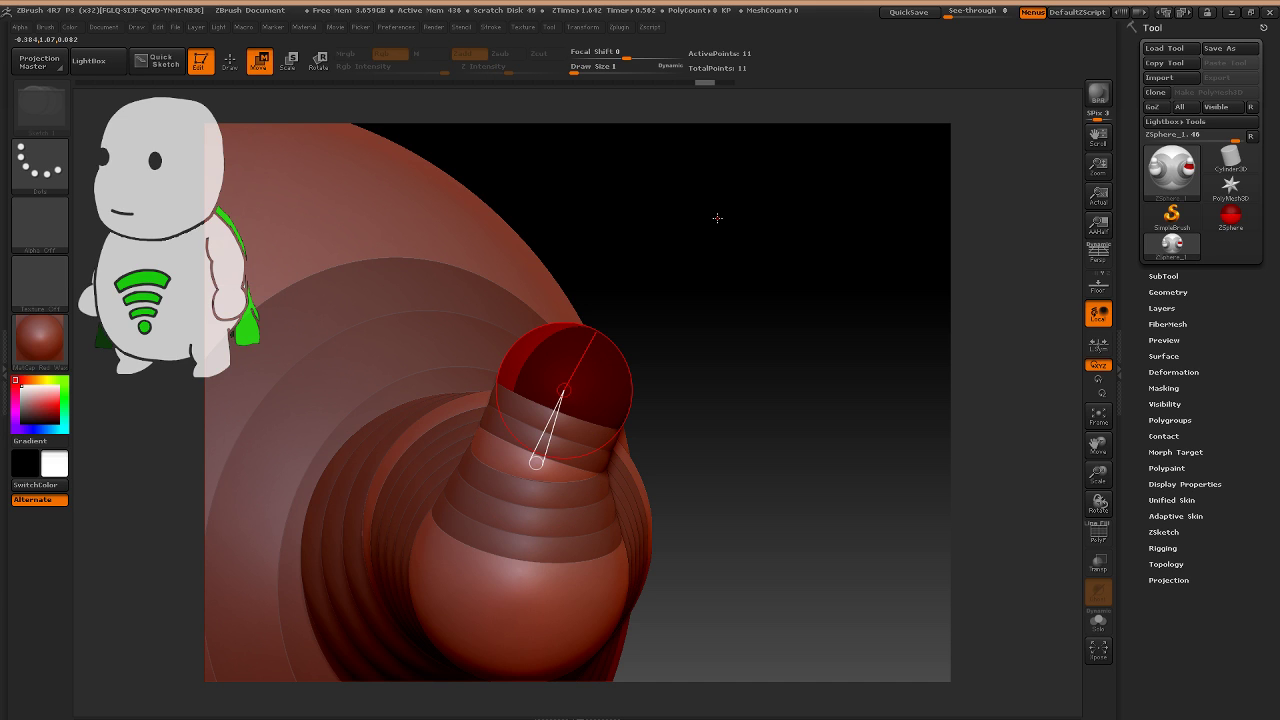
Set the Draw Size to 10 and move the toe-tip ZSpheres inward so the feet point forward.
key("bracketright")
left_click_drag(564, 388, 522, 283)
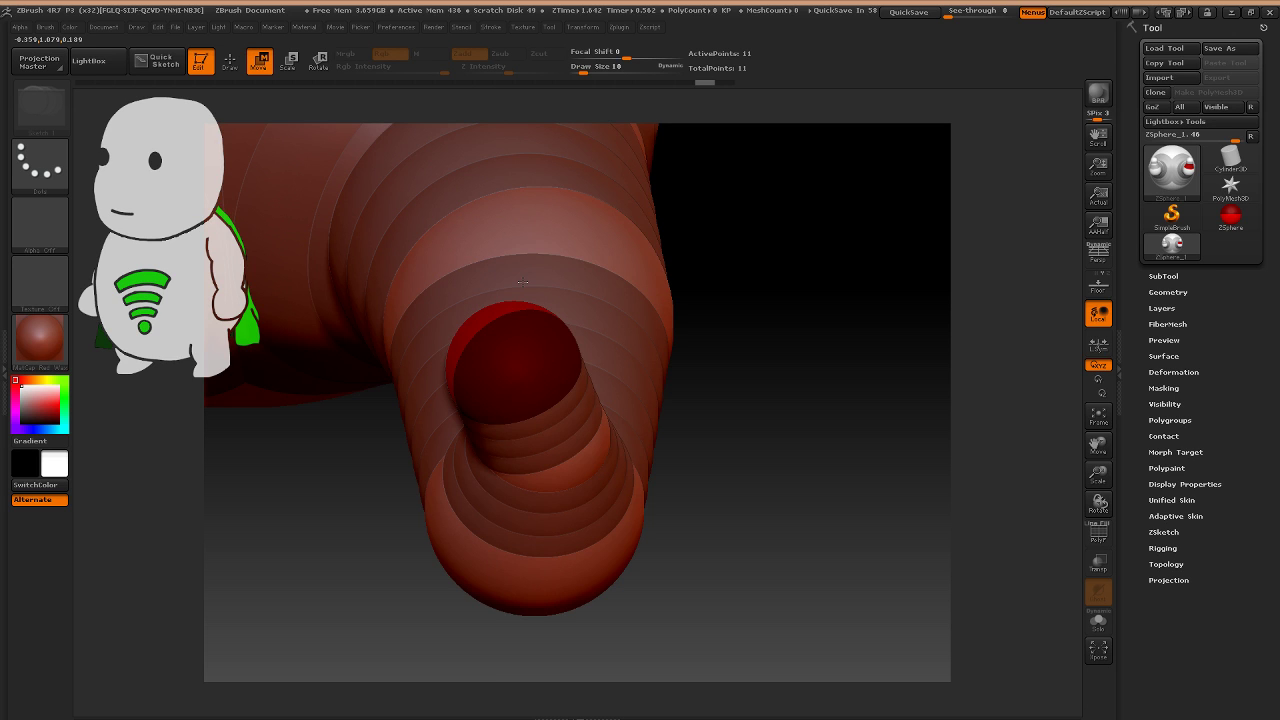
left_click_drag(520, 358, 514, 393)
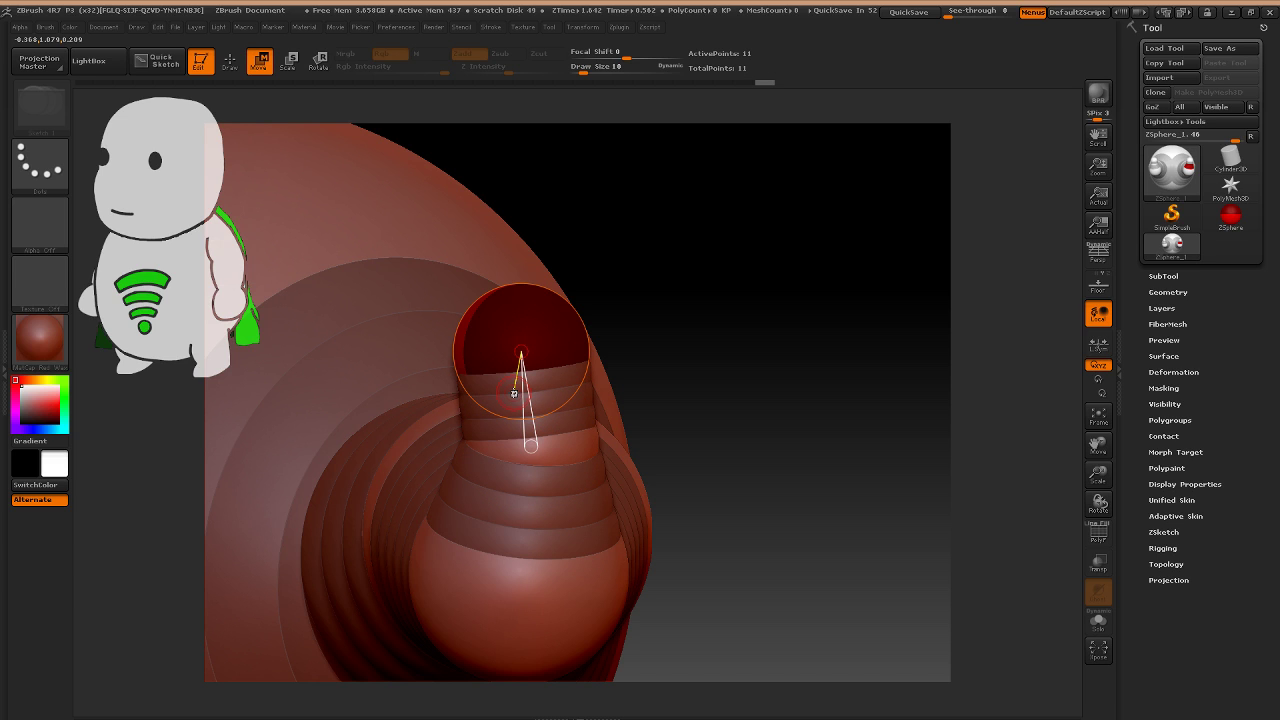
Scale up the toe-tip and mid-foot ZSpheres and reposition them to round out the feet over a level sole.
key("e")
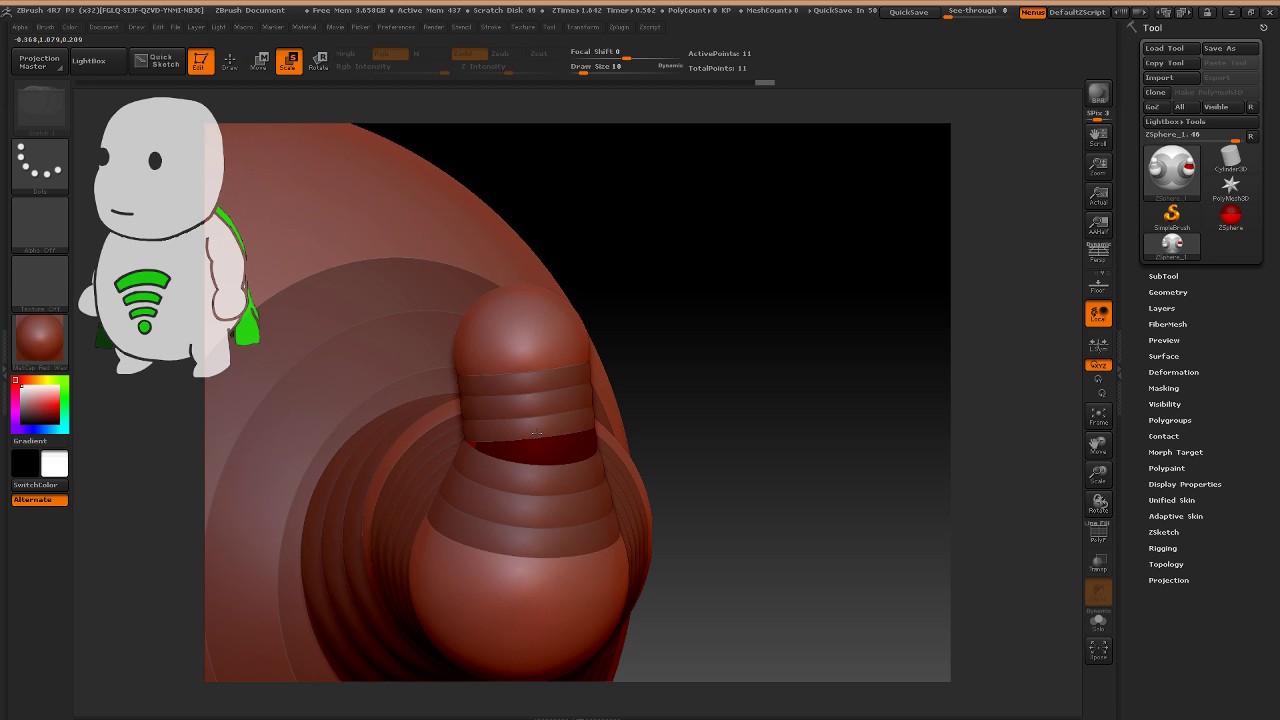
left_click_drag(537, 433, 593, 378)
key("w")
left_click_drag(509, 351, 508, 348)
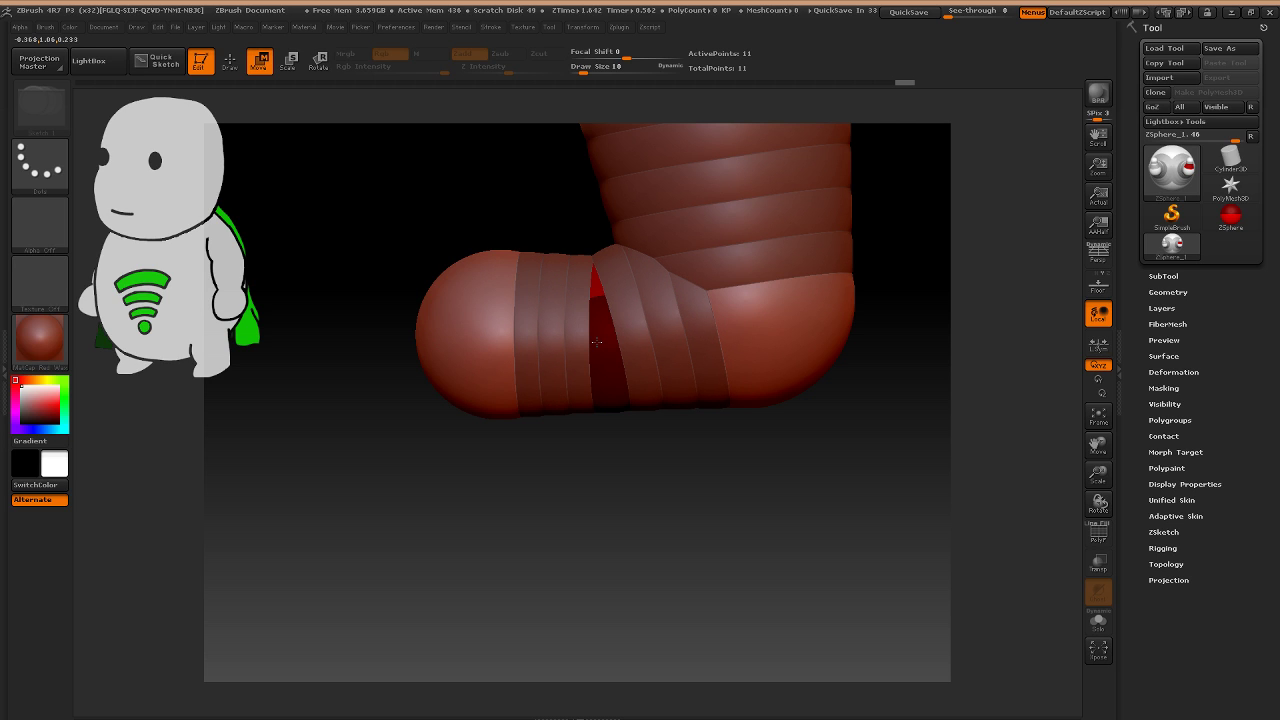
mouse_move(596, 342)
left_mouse_down()
mouse_move(642, 469)
mouse_move(650, 352)
left_mouse_up()
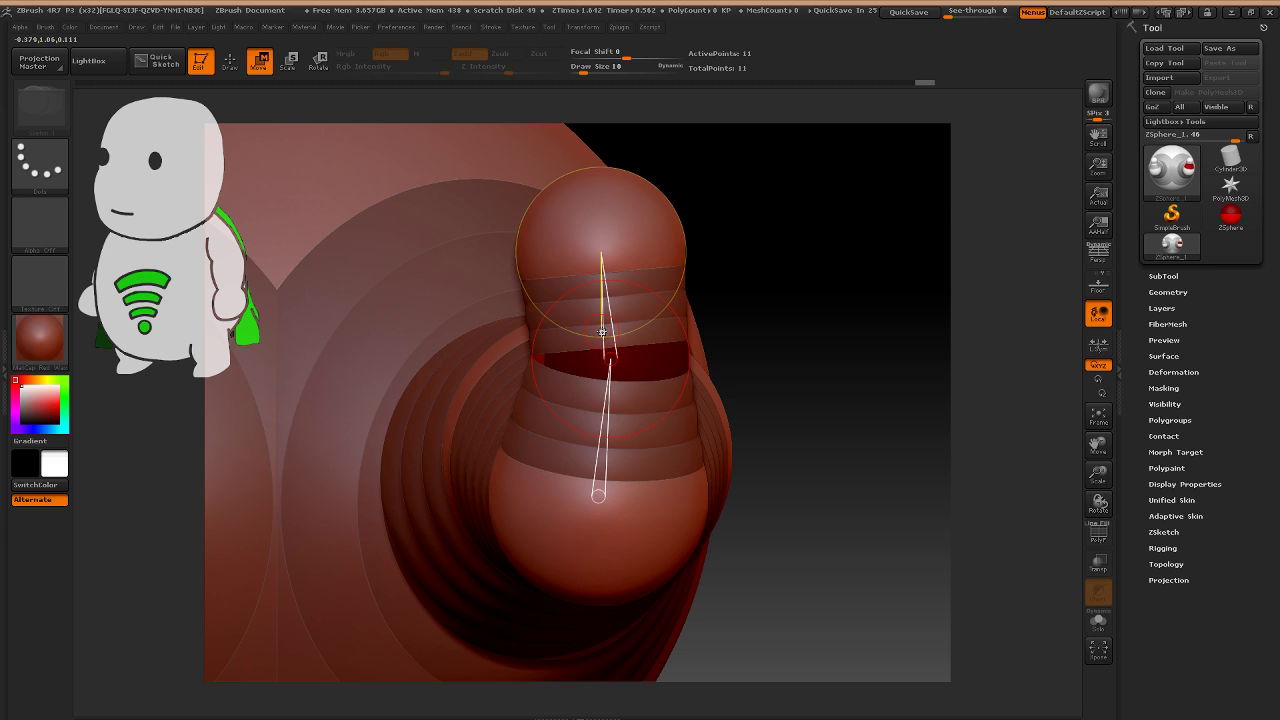
Delete the mirrored pair of mid-foot ZSpheres between the heels and the toe tips.
key("q")
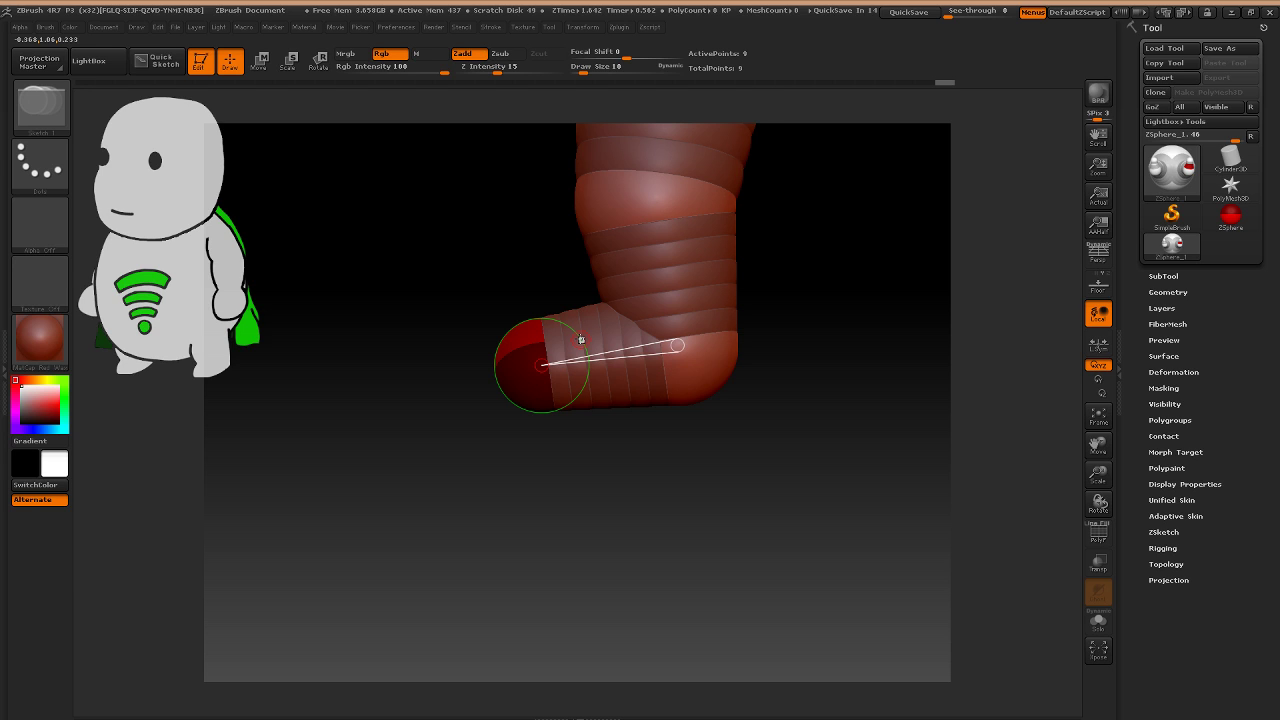
key("ctrl+z")
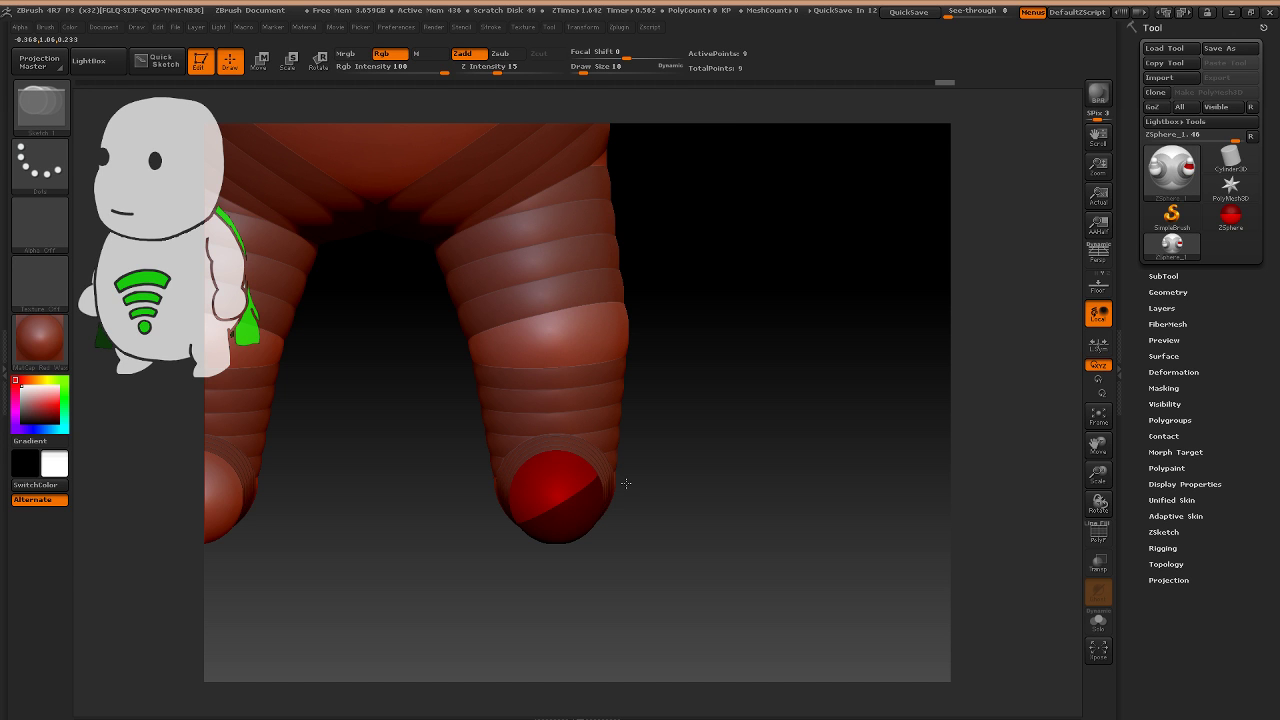
key("ctrl+z")
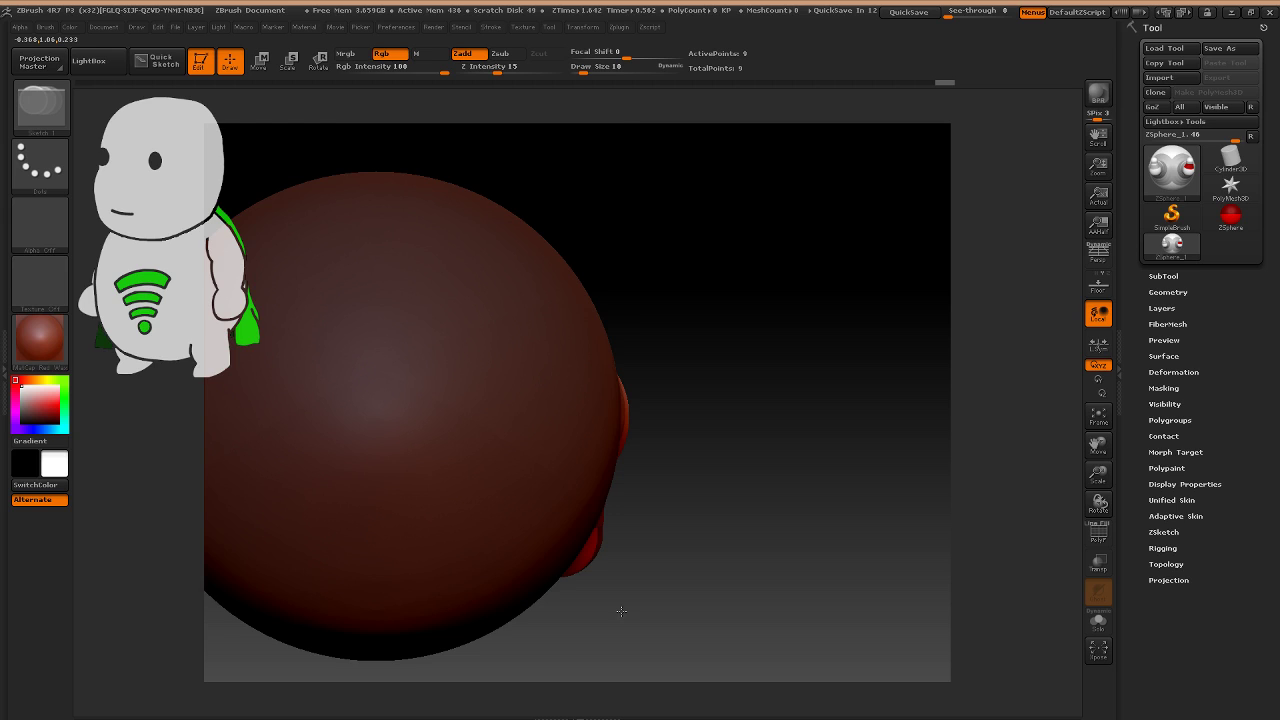
key("ctrl+z")
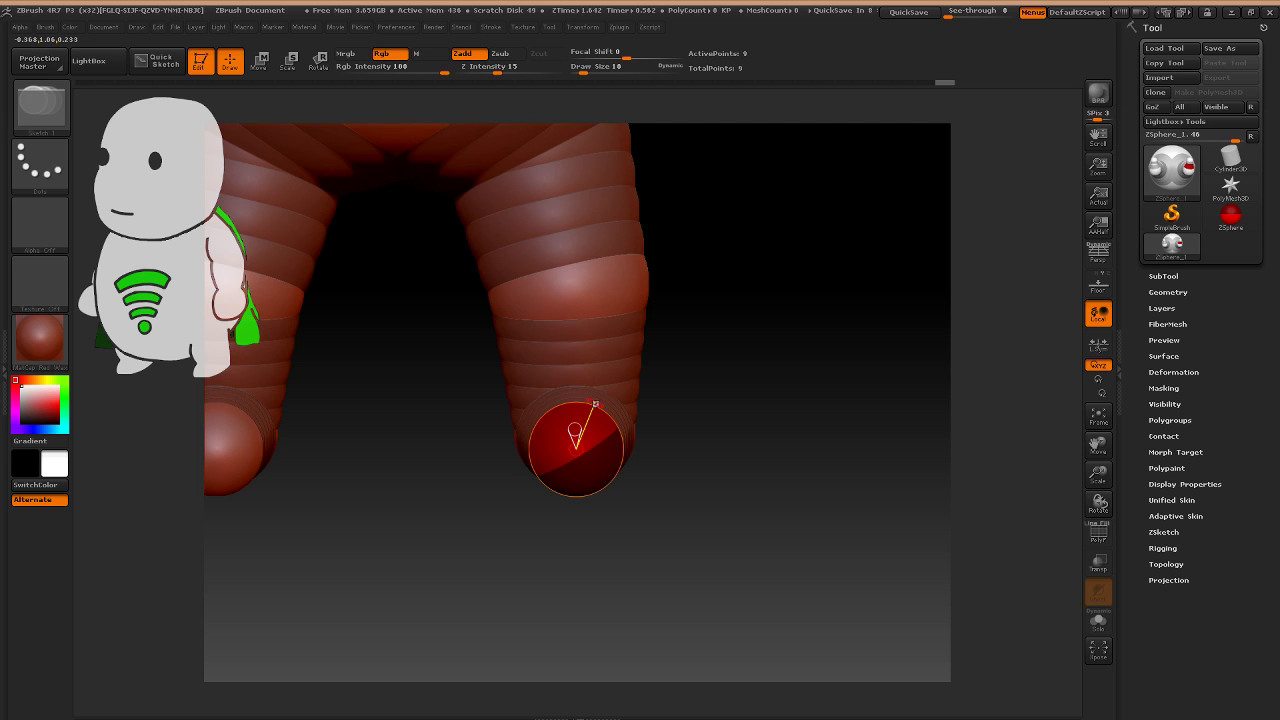
Move the toe-tip ZSpheres slightly down and forward so the soles stay level and the feet point straight ahead.
key("w")
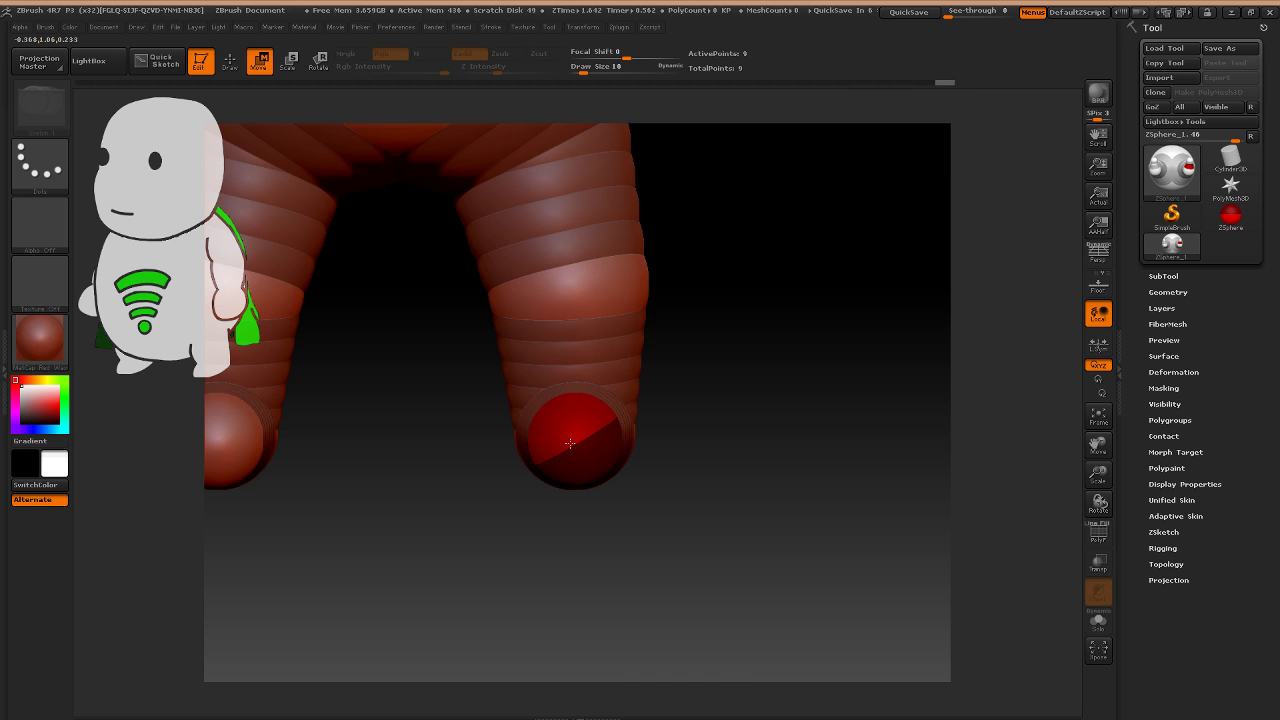
right_click_drag(570, 443, 544, 443, "shift")
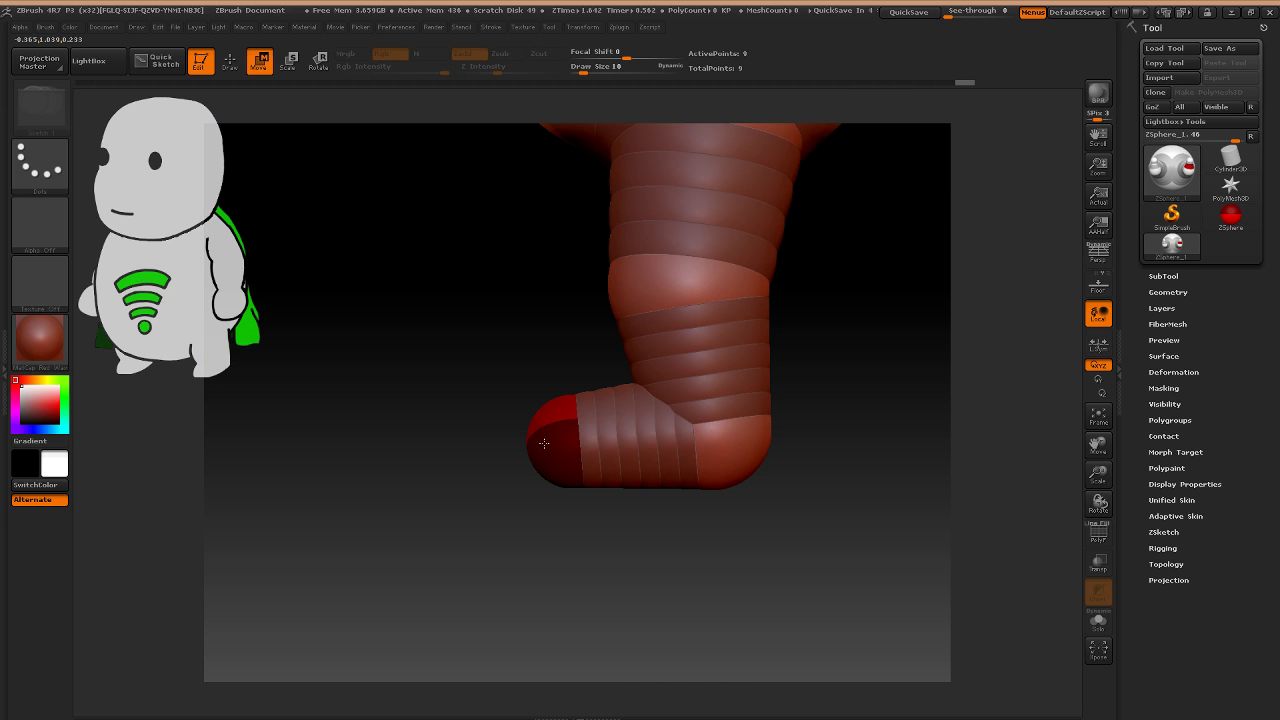
left_click_drag(543, 443, 540, 451)
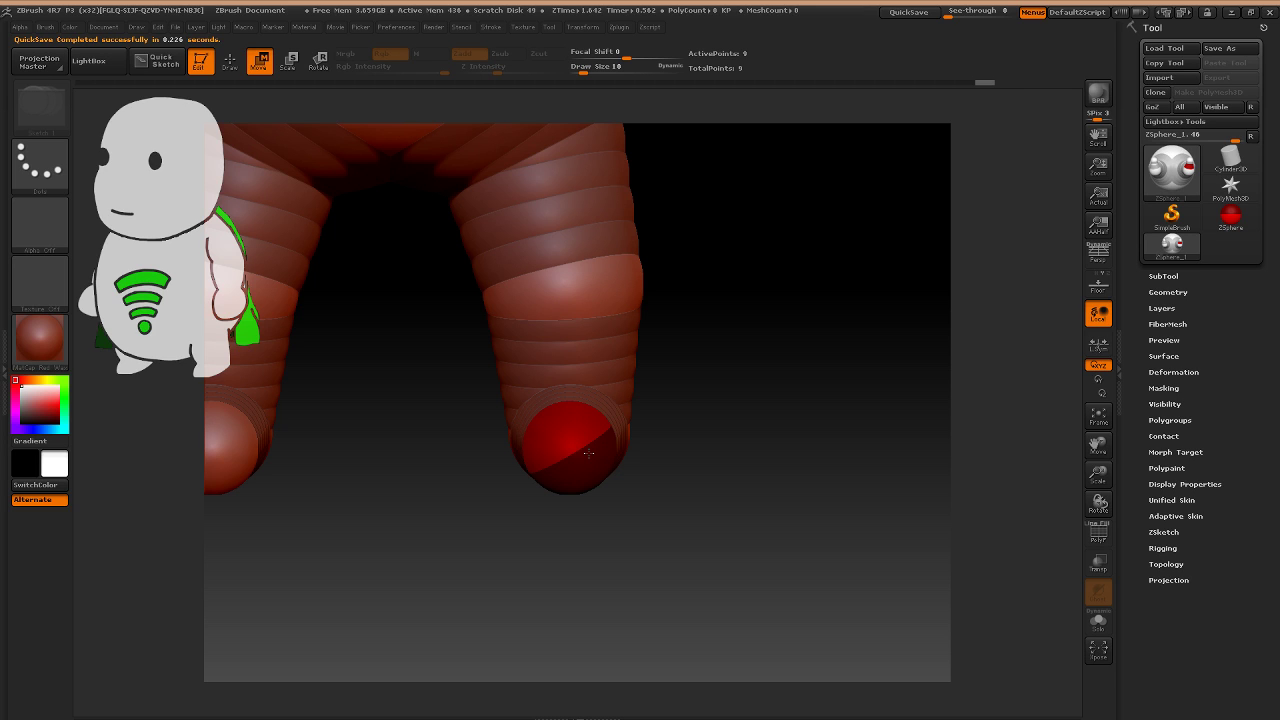
left_click_drag(588, 453, 590, 451)
right_click_drag(589, 450, 544, 461, "shift")
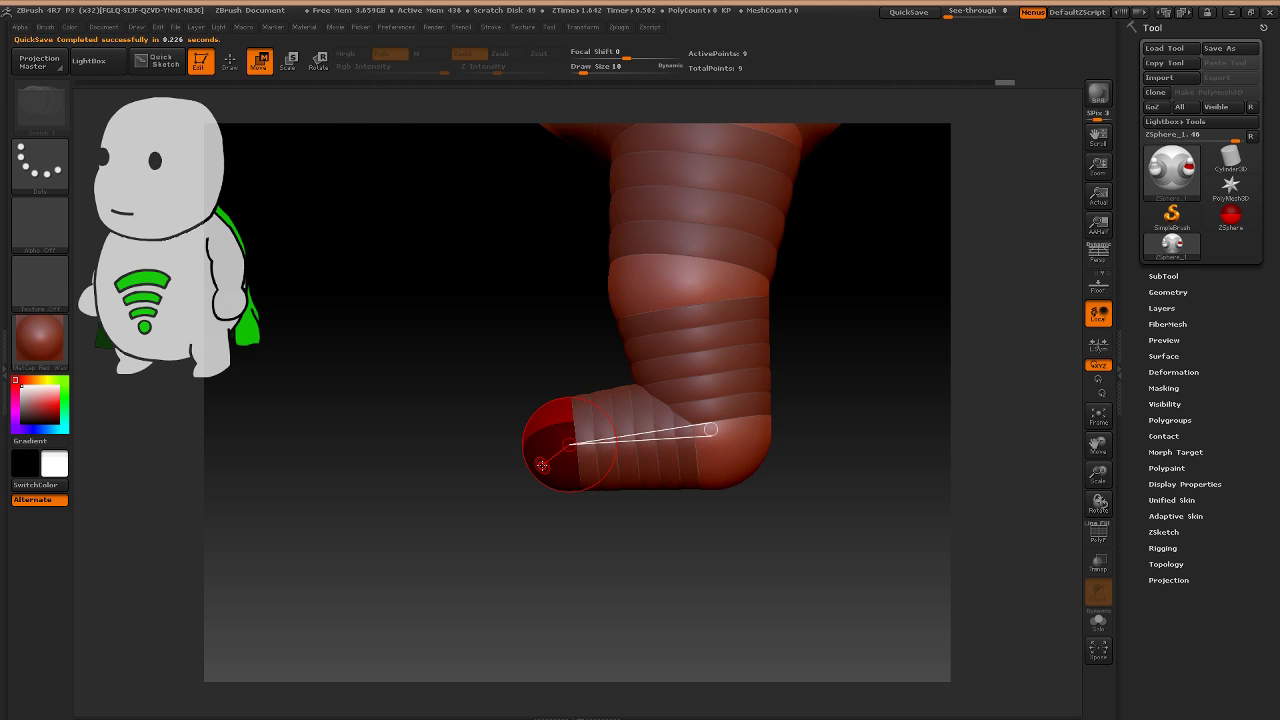
left_click_drag(541, 465, 637, 497)
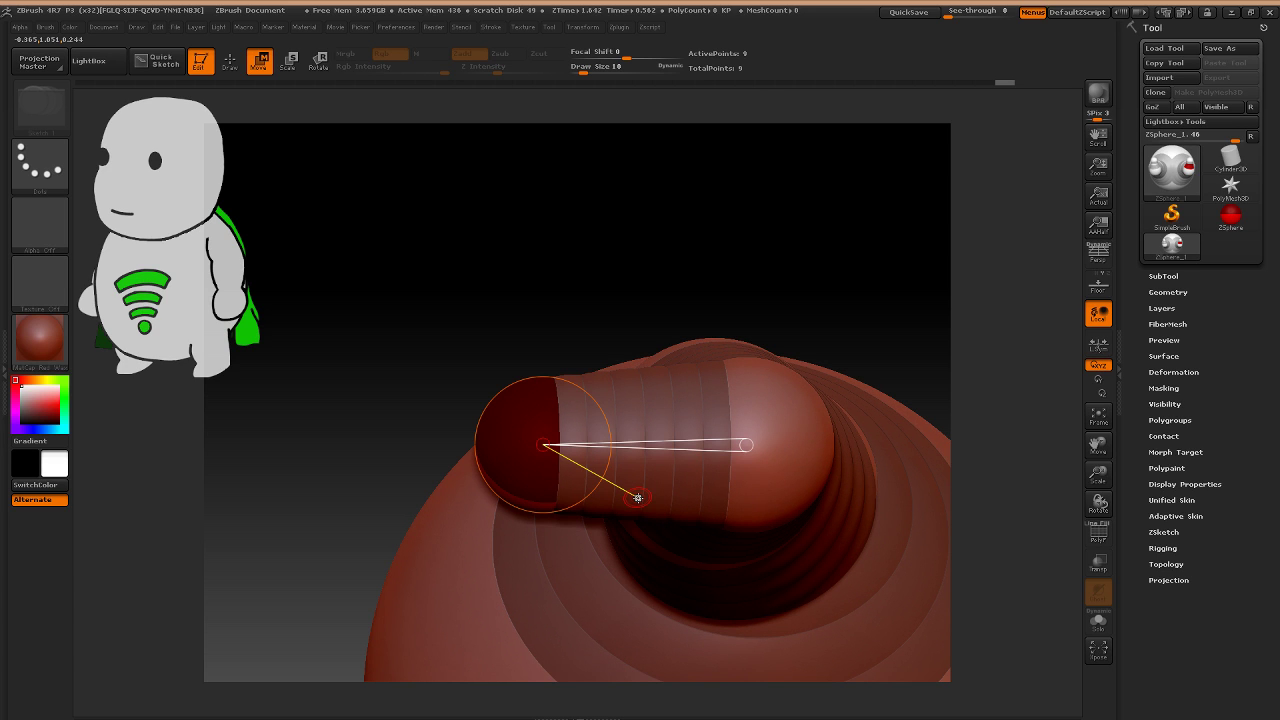
Insert a mirrored ZSphere pair midway along the feet and shift it slightly outward.
key("q")
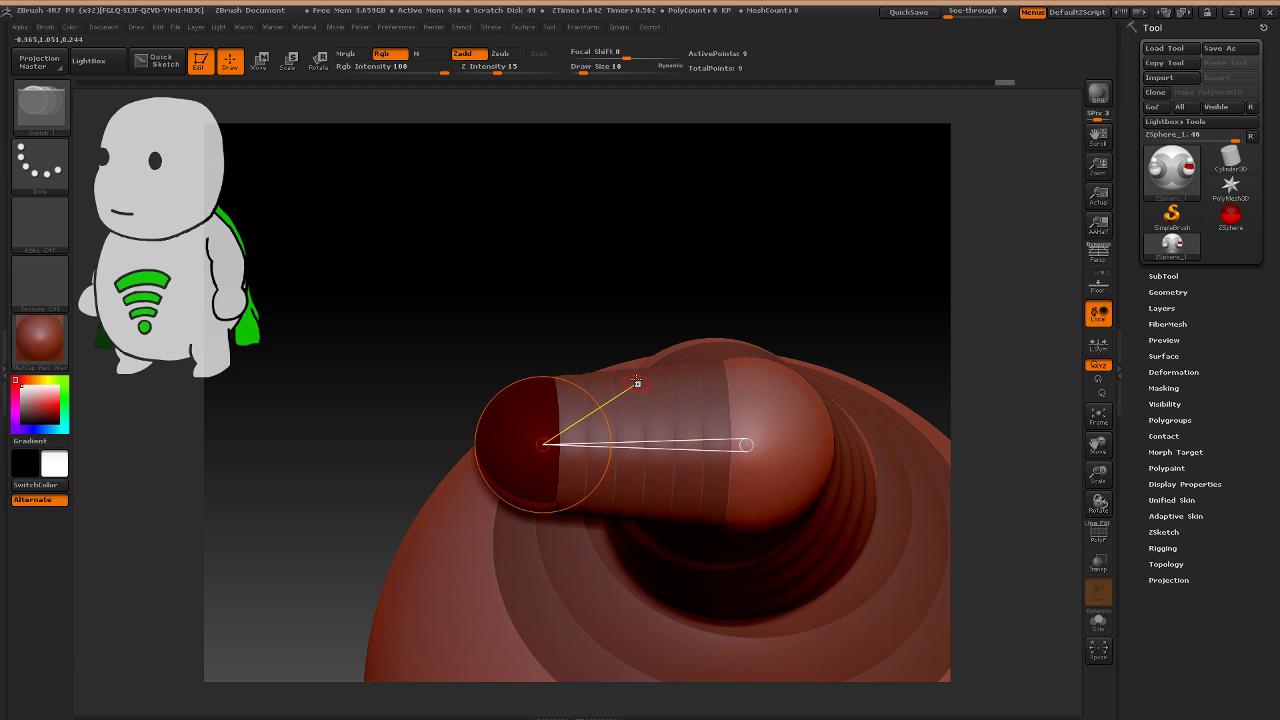
left_click(632, 386)
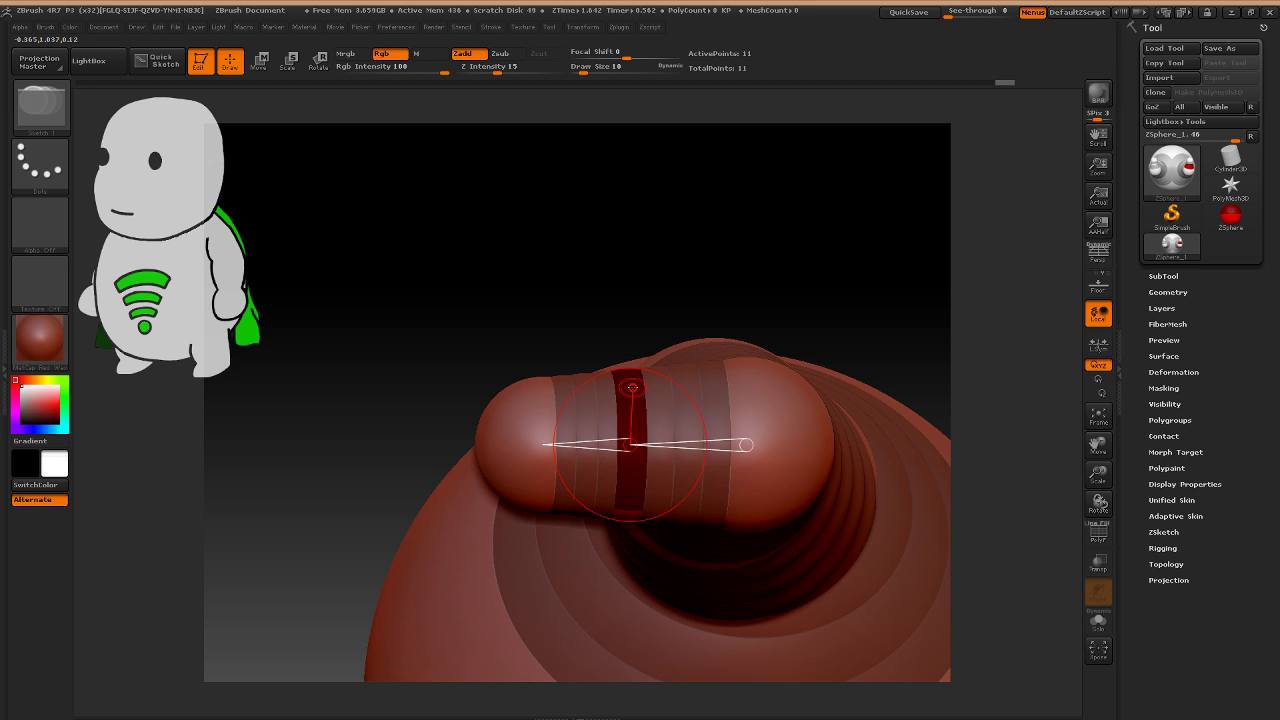
key("w")
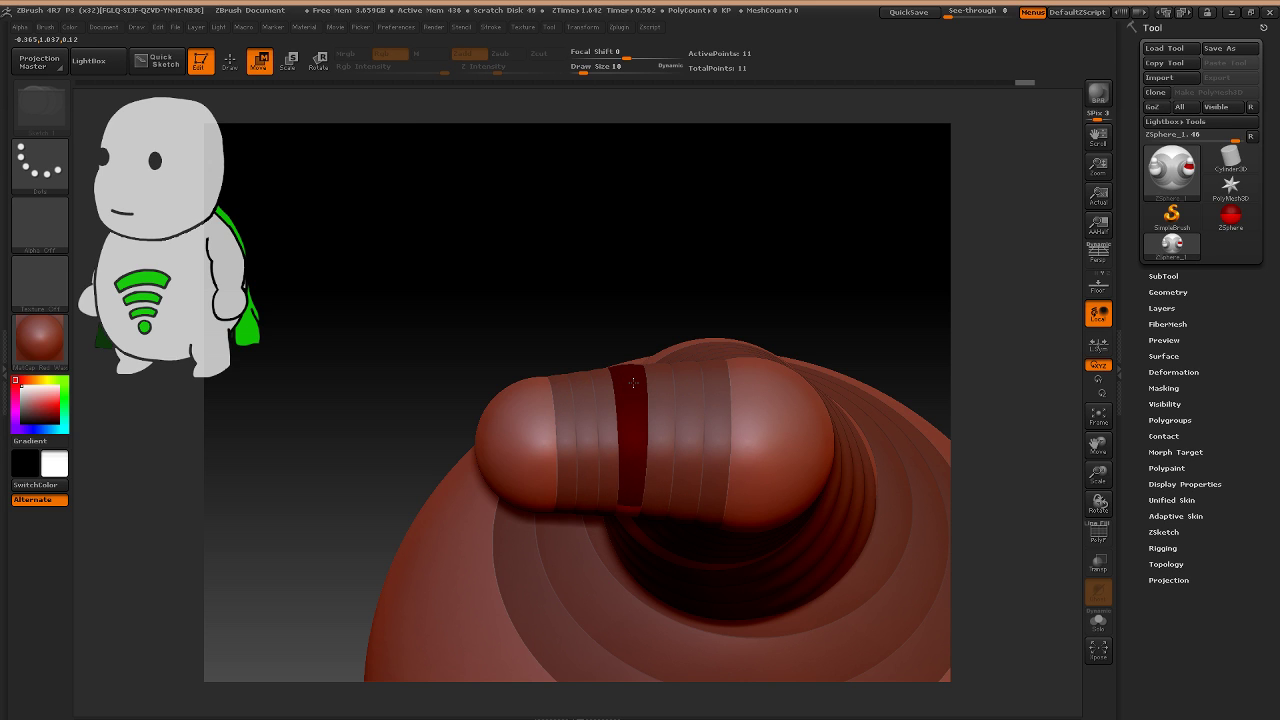
key("space")
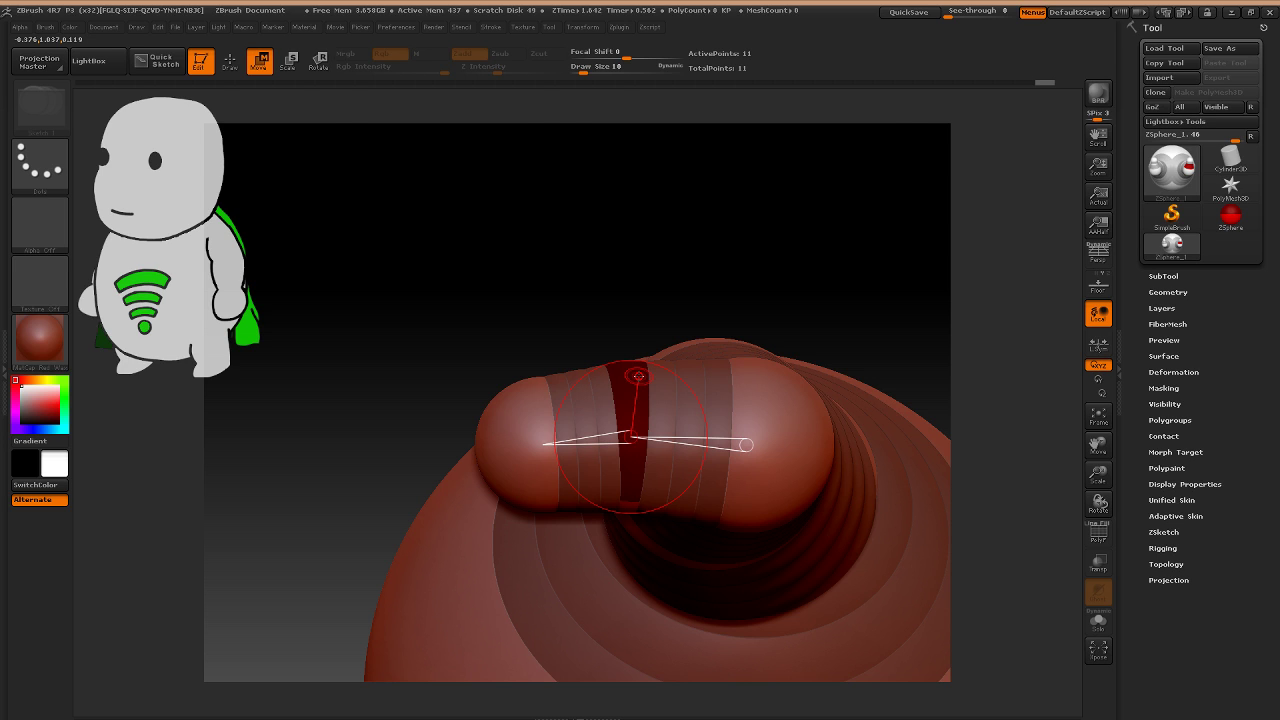
left_click_drag(630, 437, 709, 446)
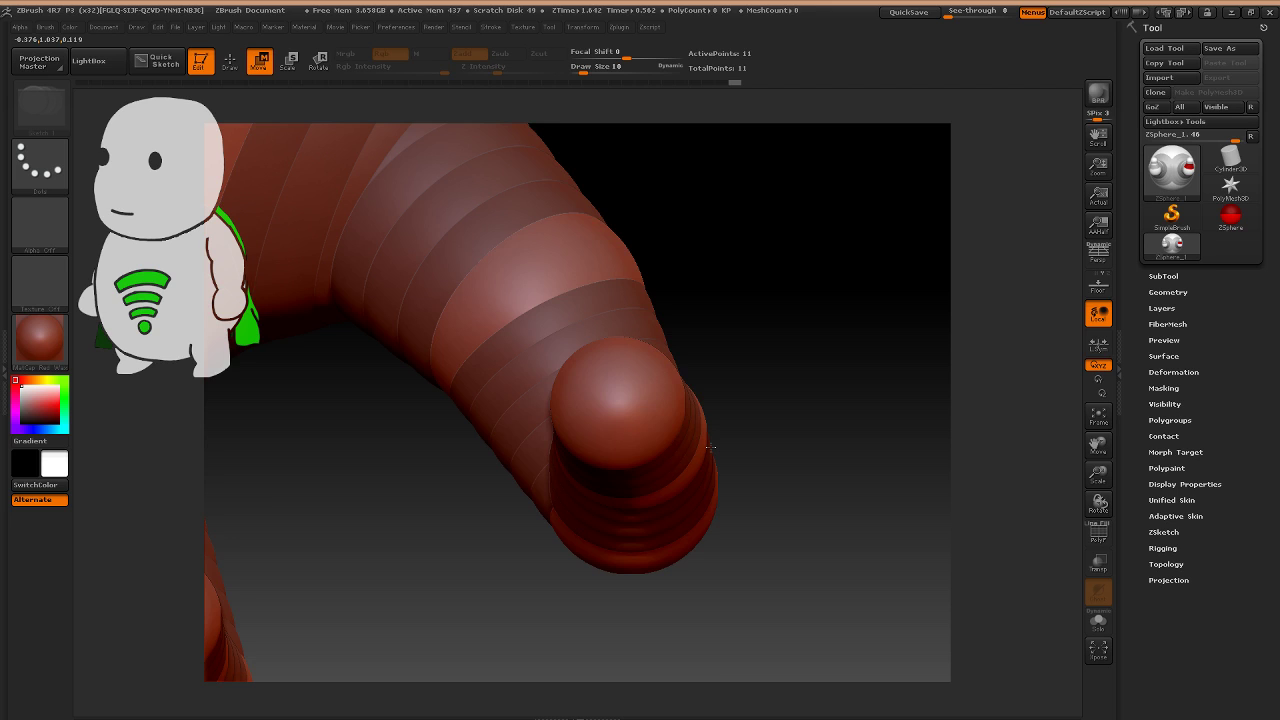
left_click_drag(709, 446, 678, 457)
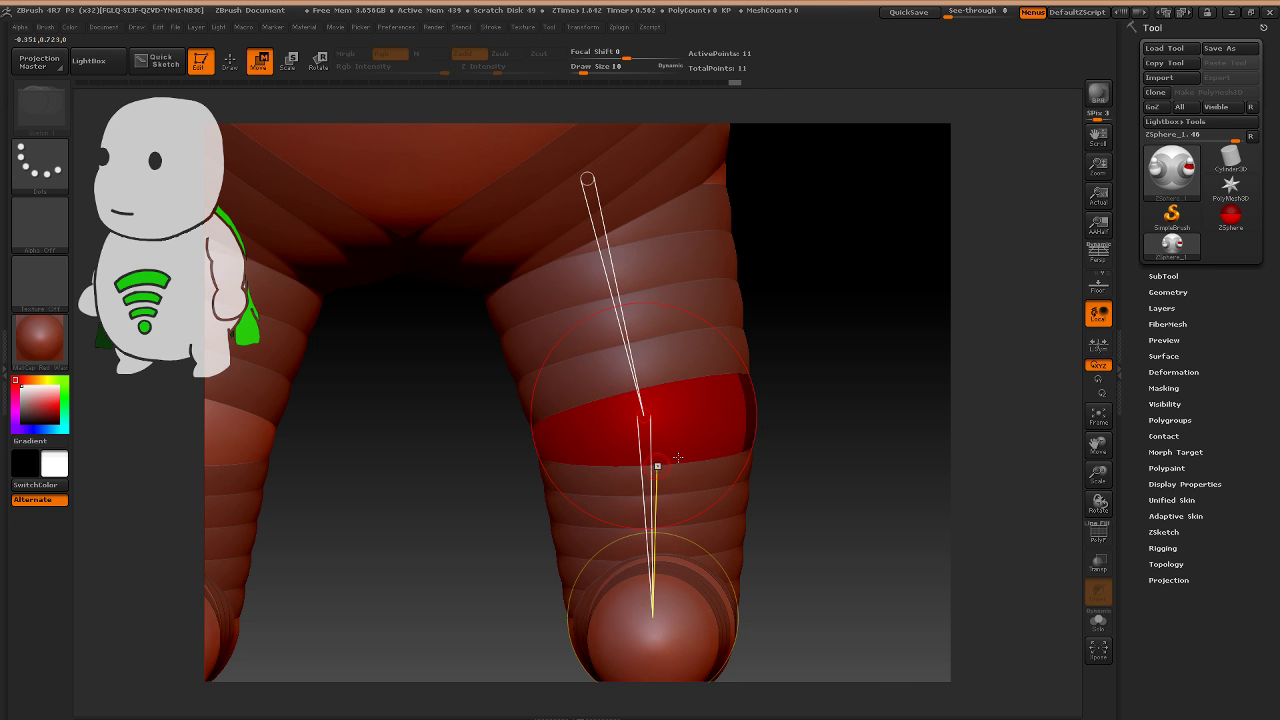
Preview the adaptive skin of the legs and feet, then return to the ZSphere view.
key("a")
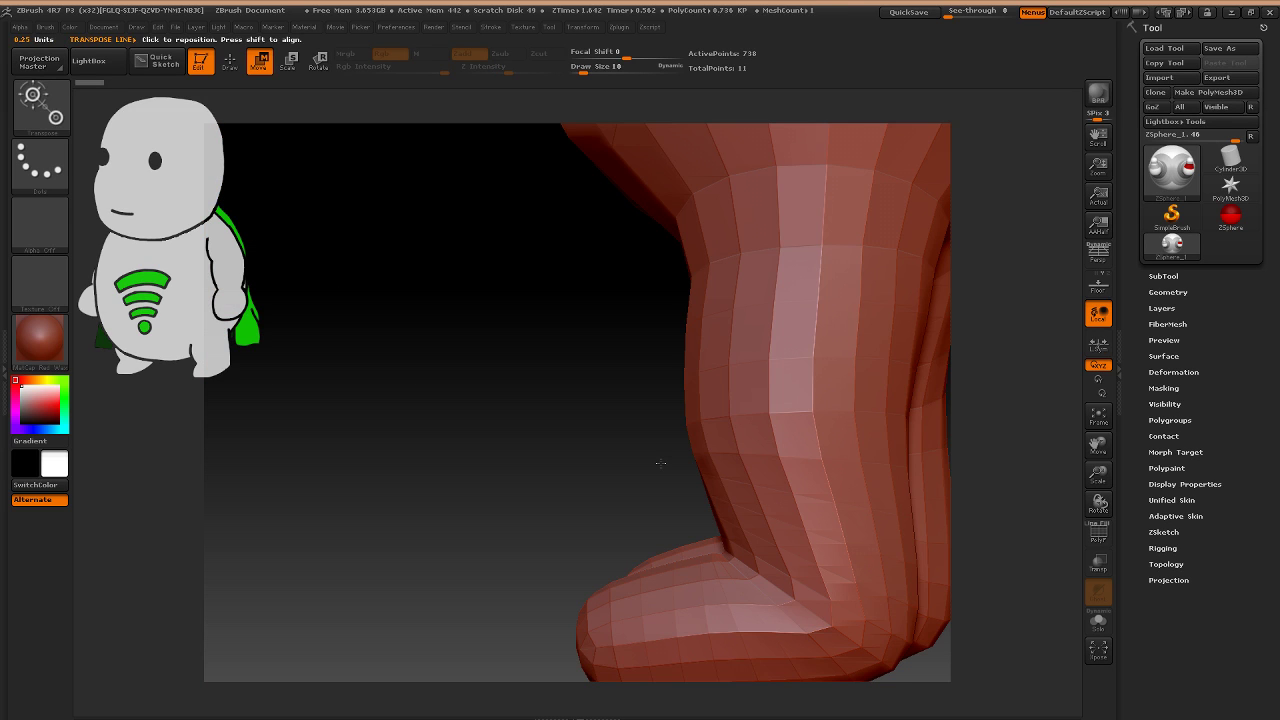
key("a")
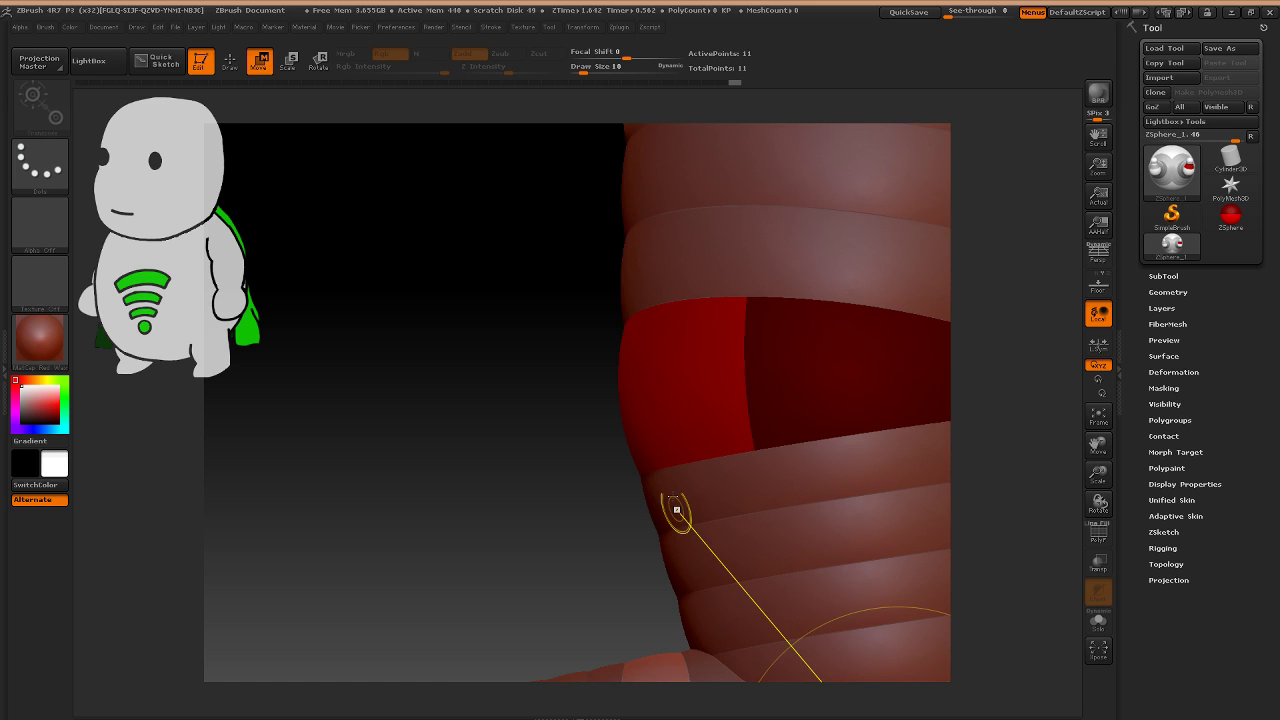
left_click_drag(677, 510, 690, 413, "alt")
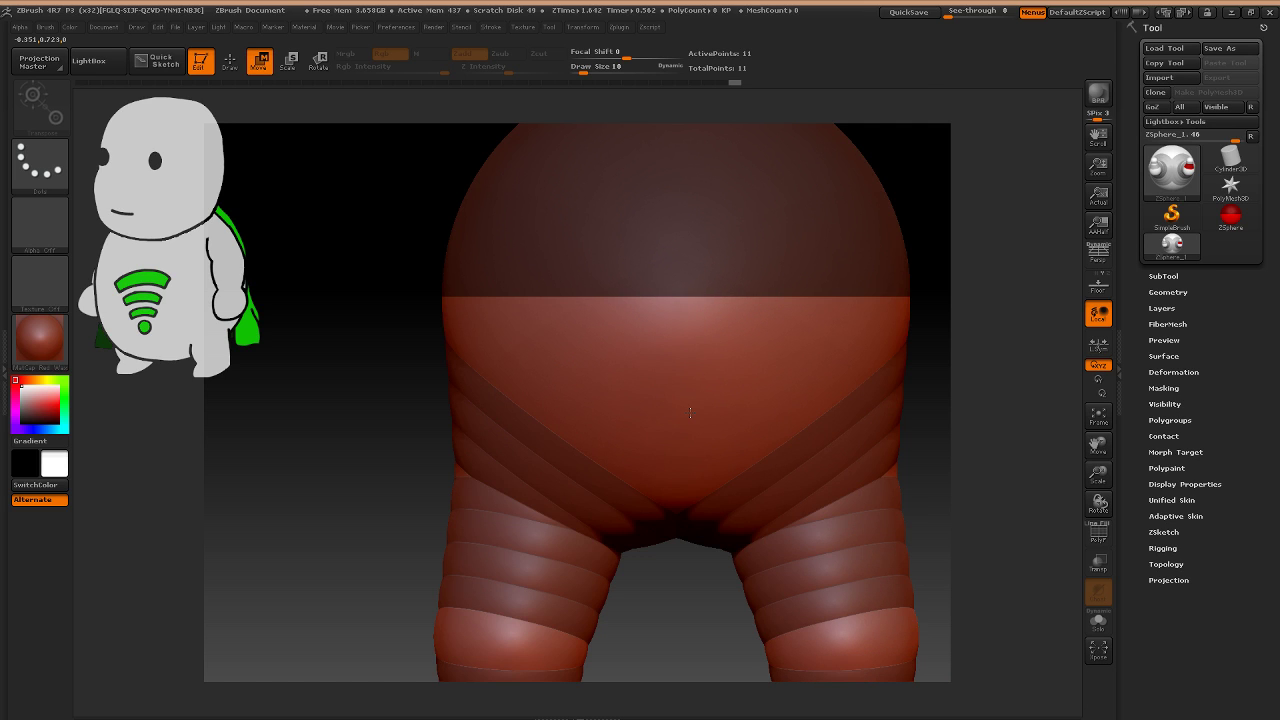
right_click_drag(690, 413, 693, 430, "alt")
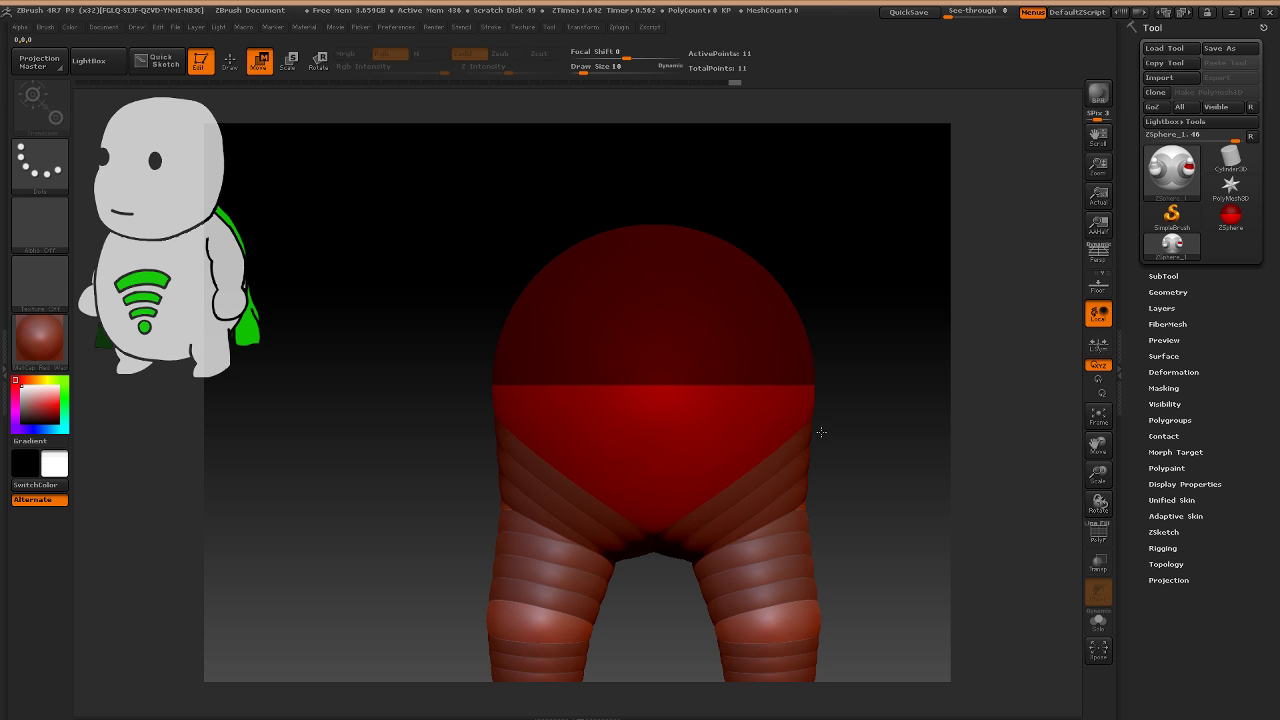
Add a ZSphere as large as the body on its top and lower it to form the upper torso.
left_click_drag(821, 432, 766, 462, "alt")
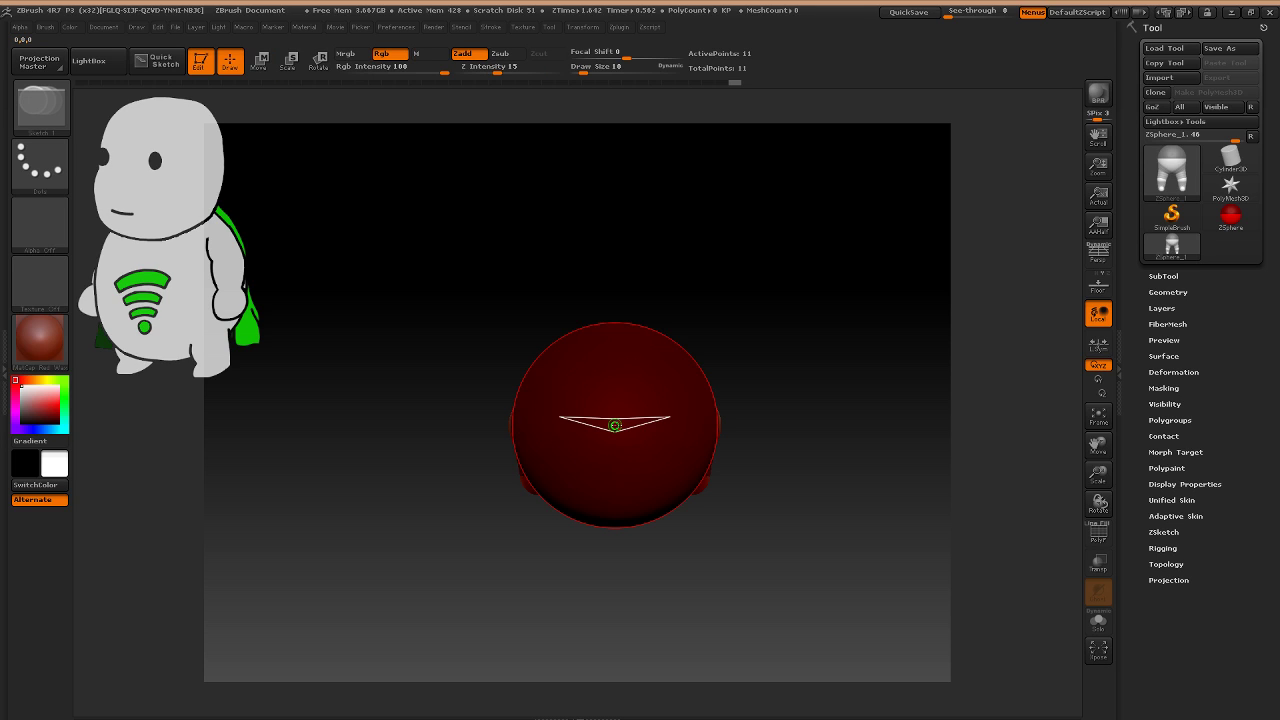
left_click_drag(615, 425, 625, 294)
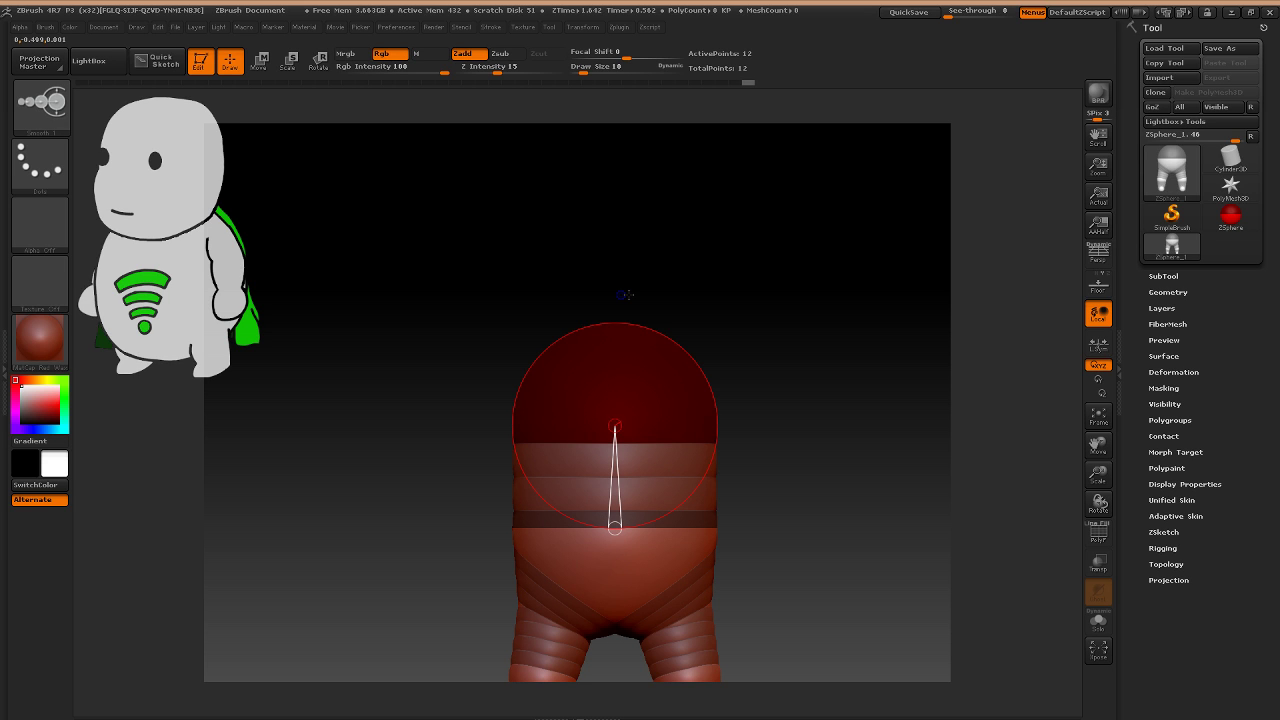
key("w")
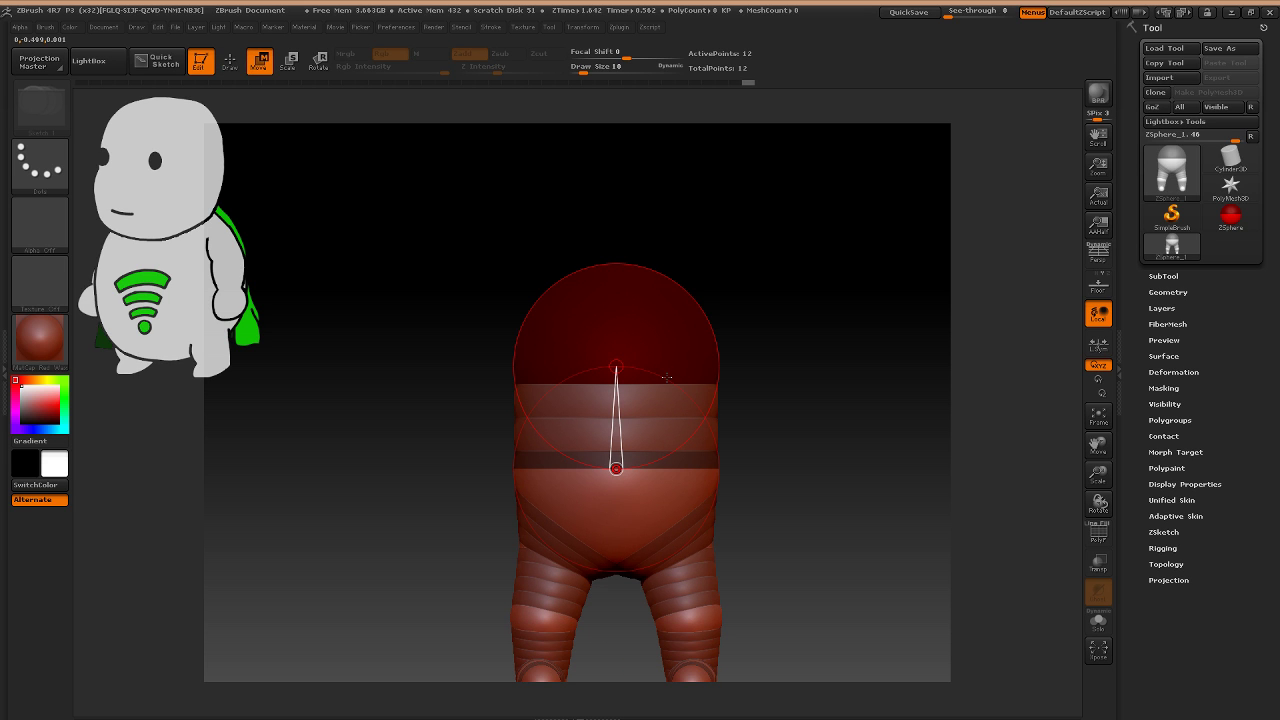
left_click_drag(660, 302, 659, 333)
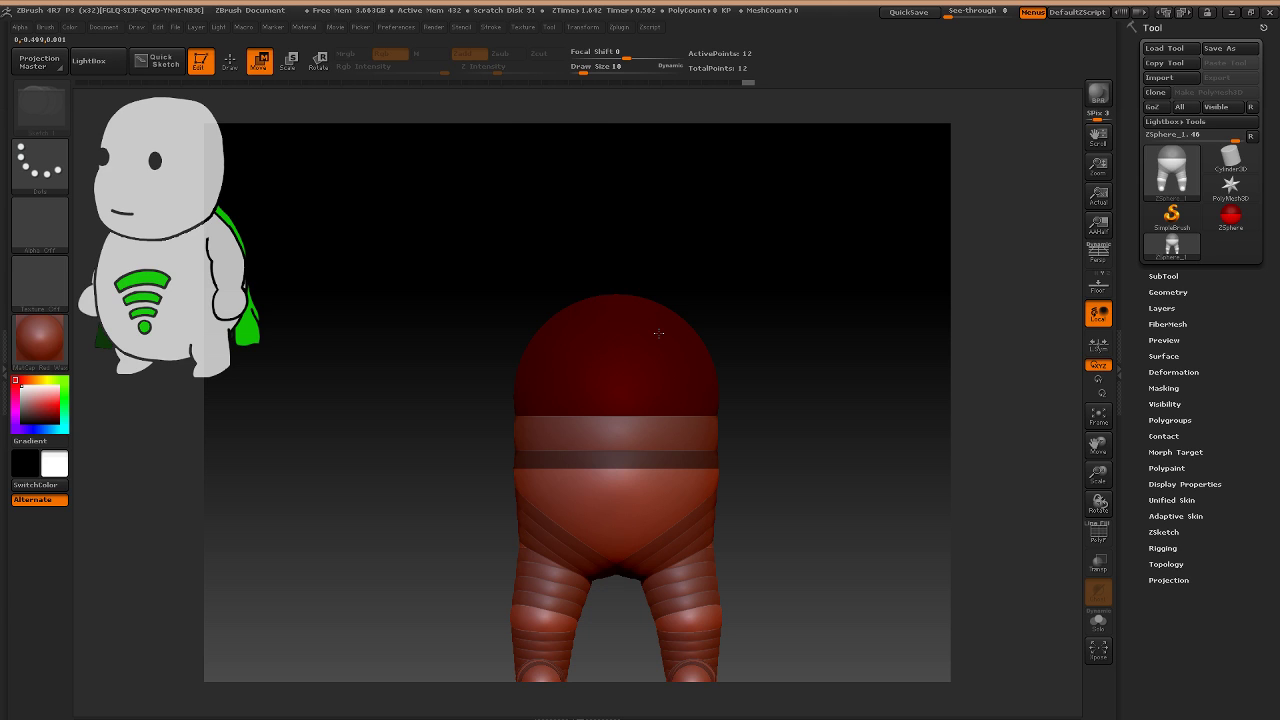
key("ctrl+z")
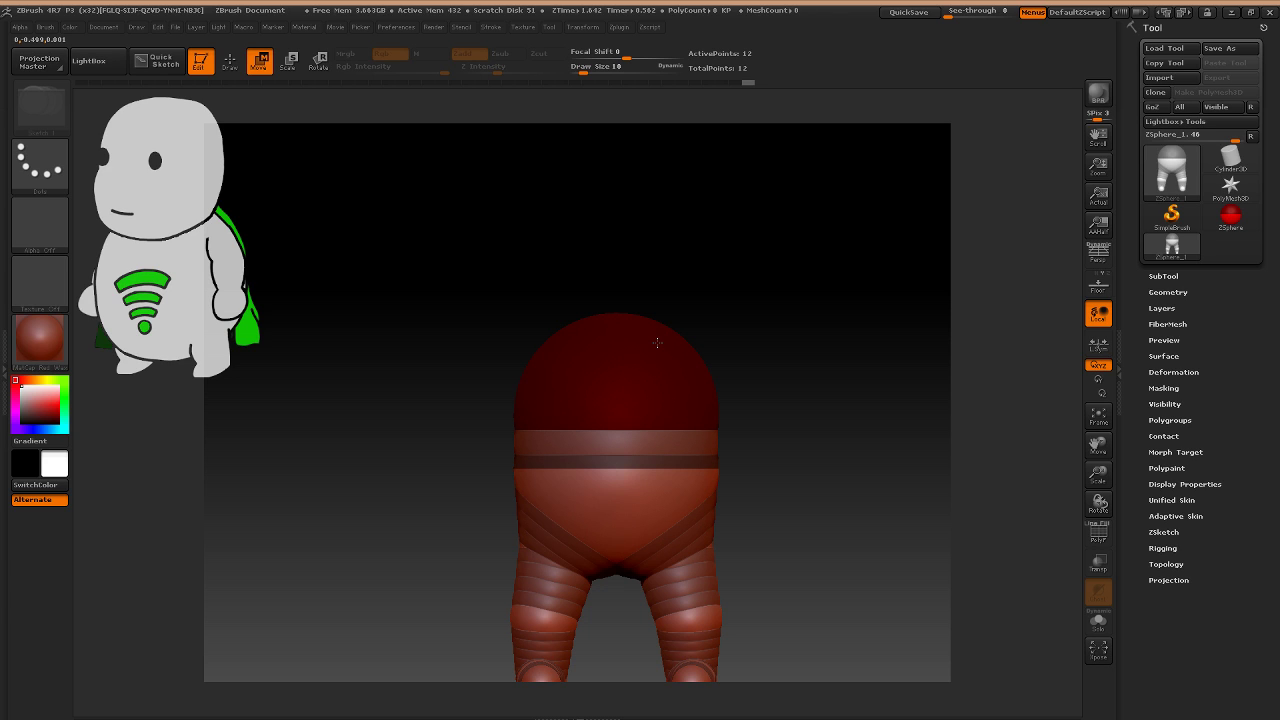
left_click_drag(657, 343, 657, 341)
Examine the torso and legs from the side and front, and preview the adaptive skin of the whole body.
right_click_drag(657, 341, 582, 441, "shift")
right_click_drag(582, 441, 569, 363, "alt")
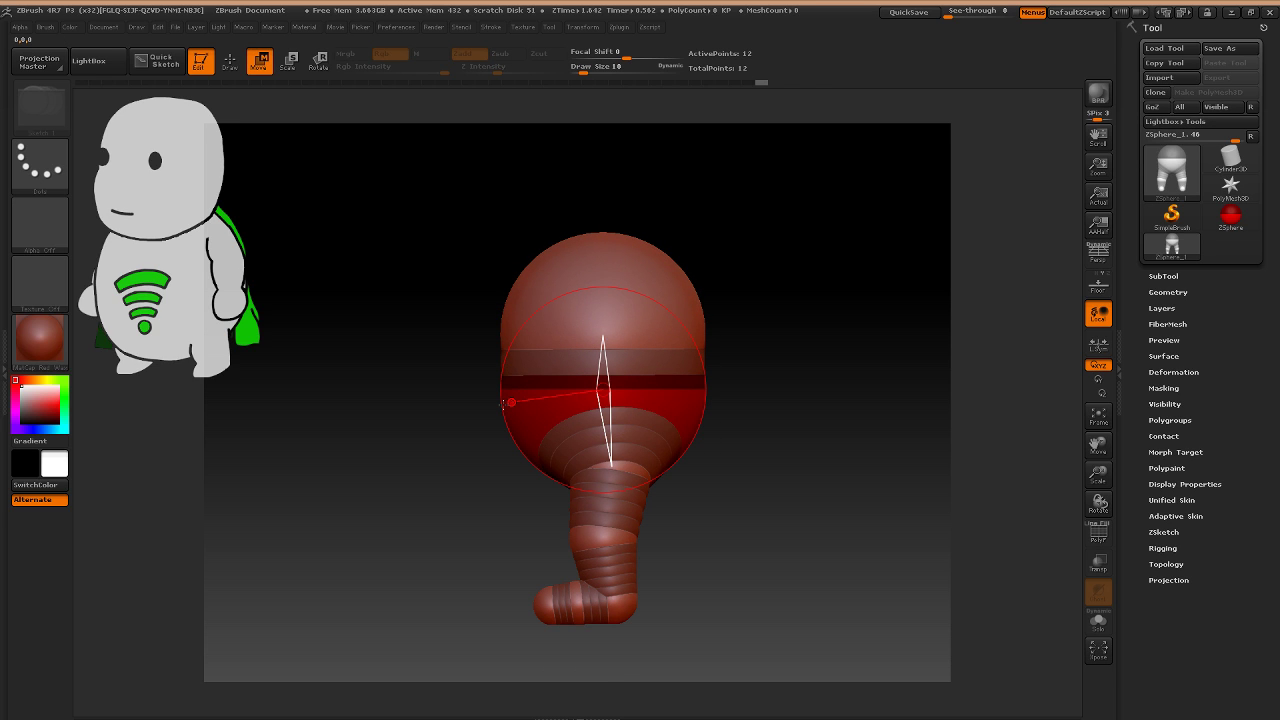
right_click_drag(503, 404, 575, 465)
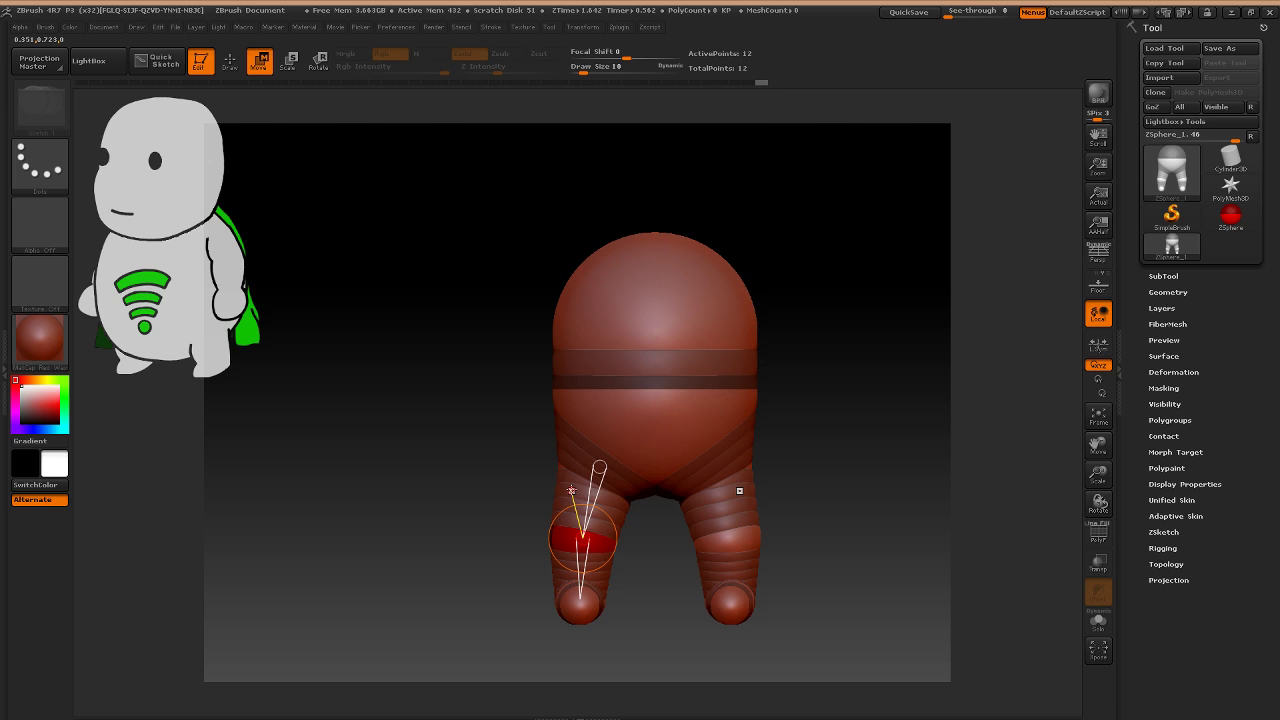
key("ctrl+z")
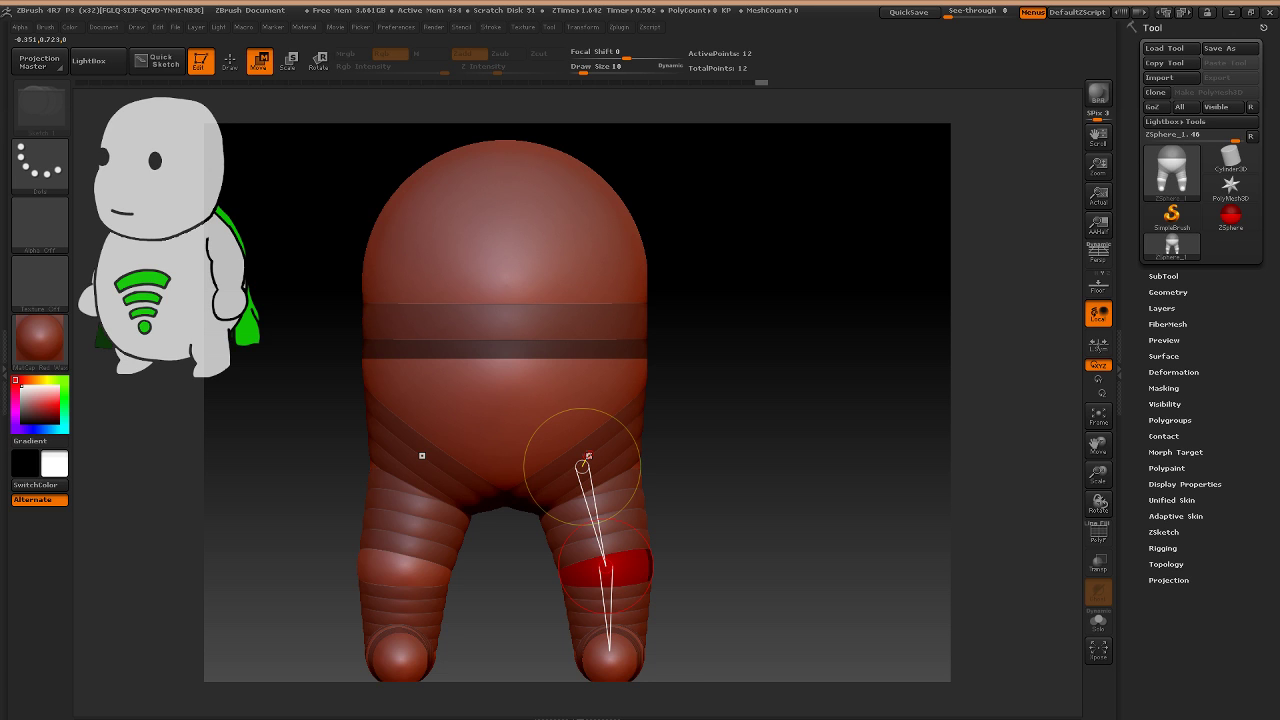
key("a")
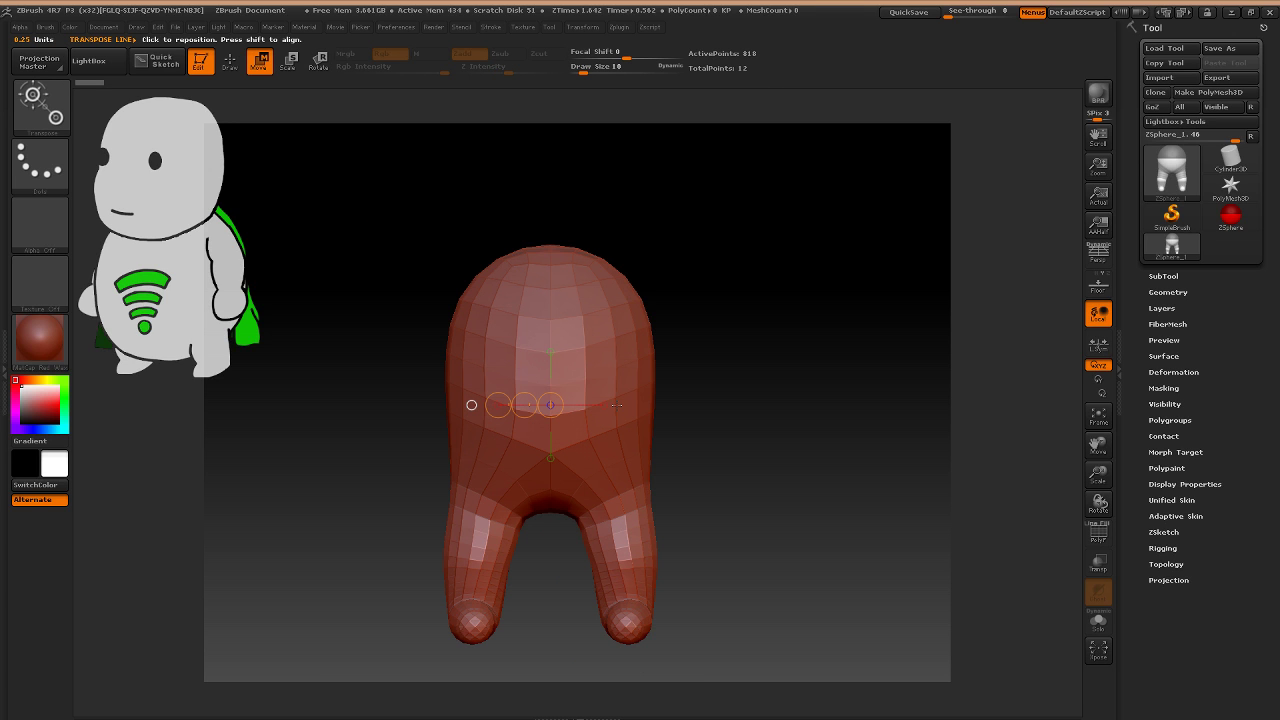
key("a")
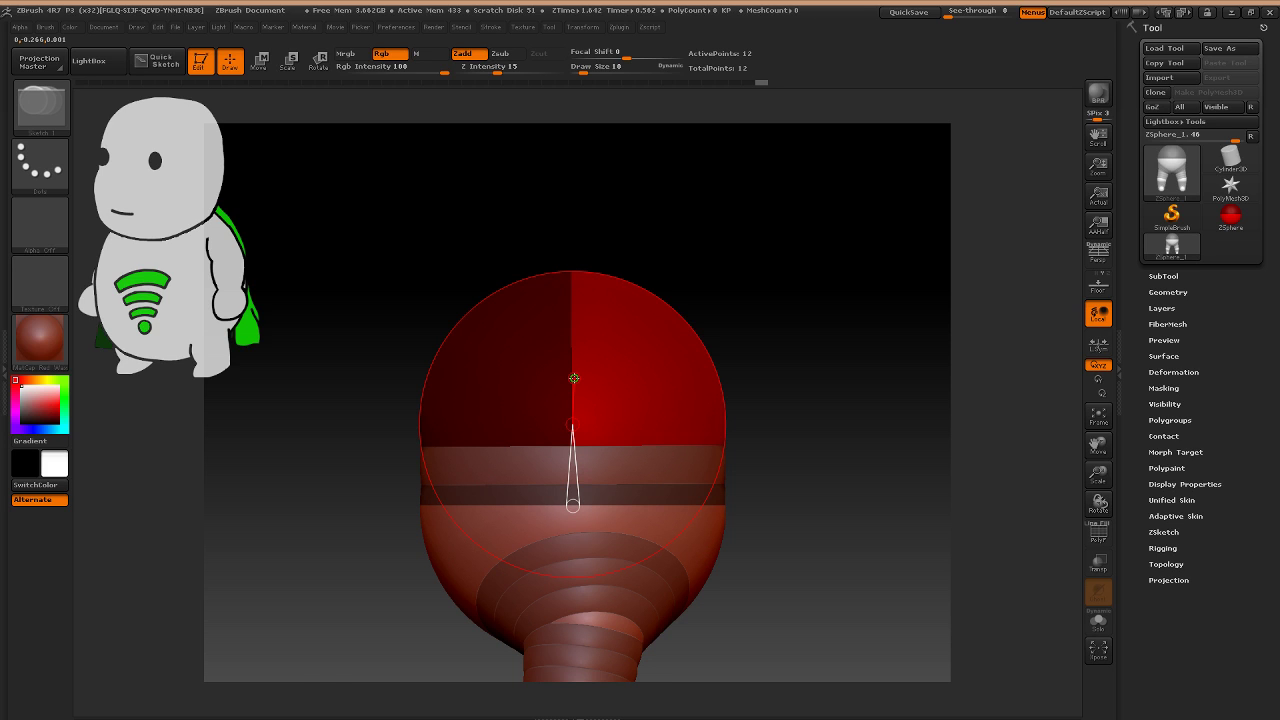
Add a mirrored pair of ZSpheres on the sides of the upper torso and move them slightly outward and up as shoulders.
left_click_drag(574, 378, 616, 405)
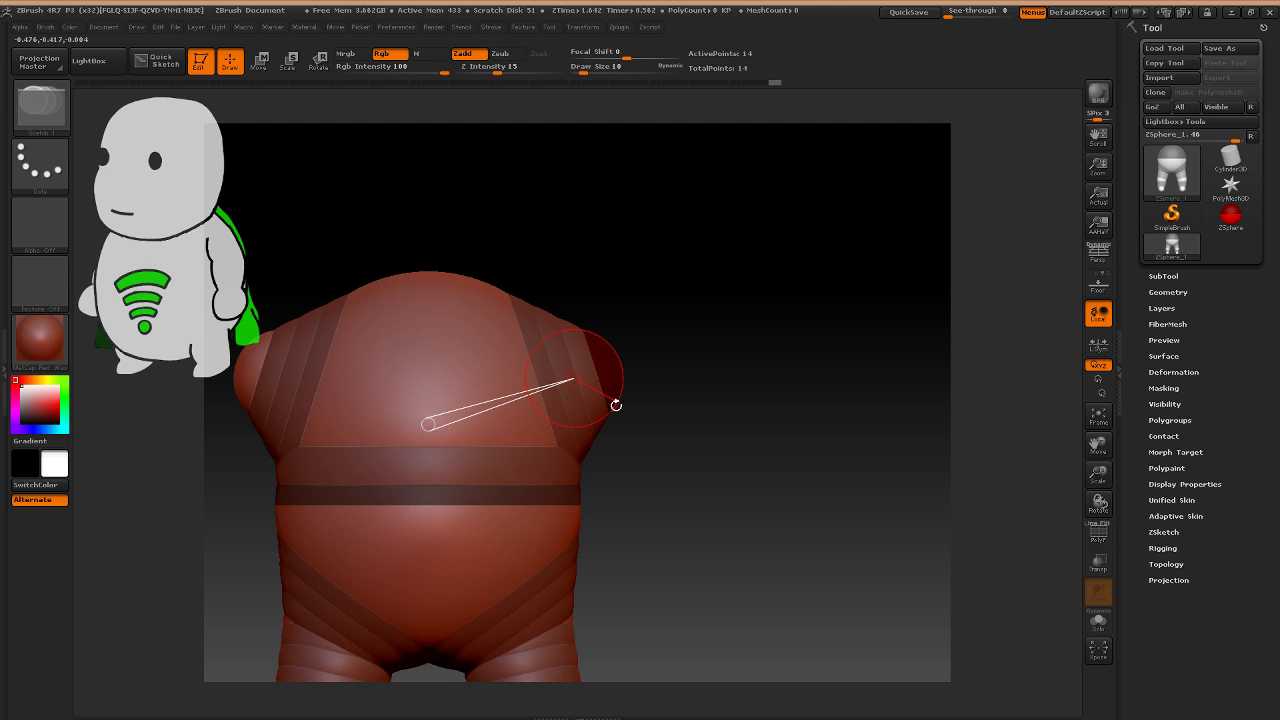
key("w")
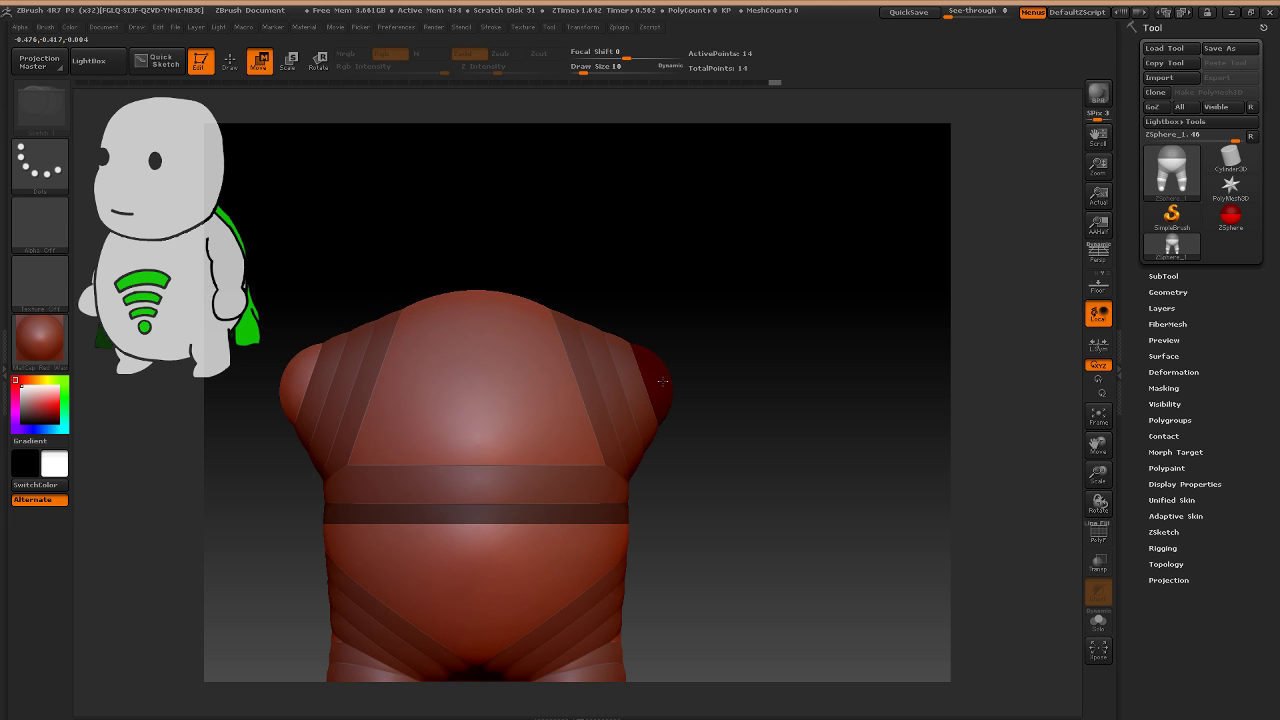
left_click_drag(662, 381, 735, 402)
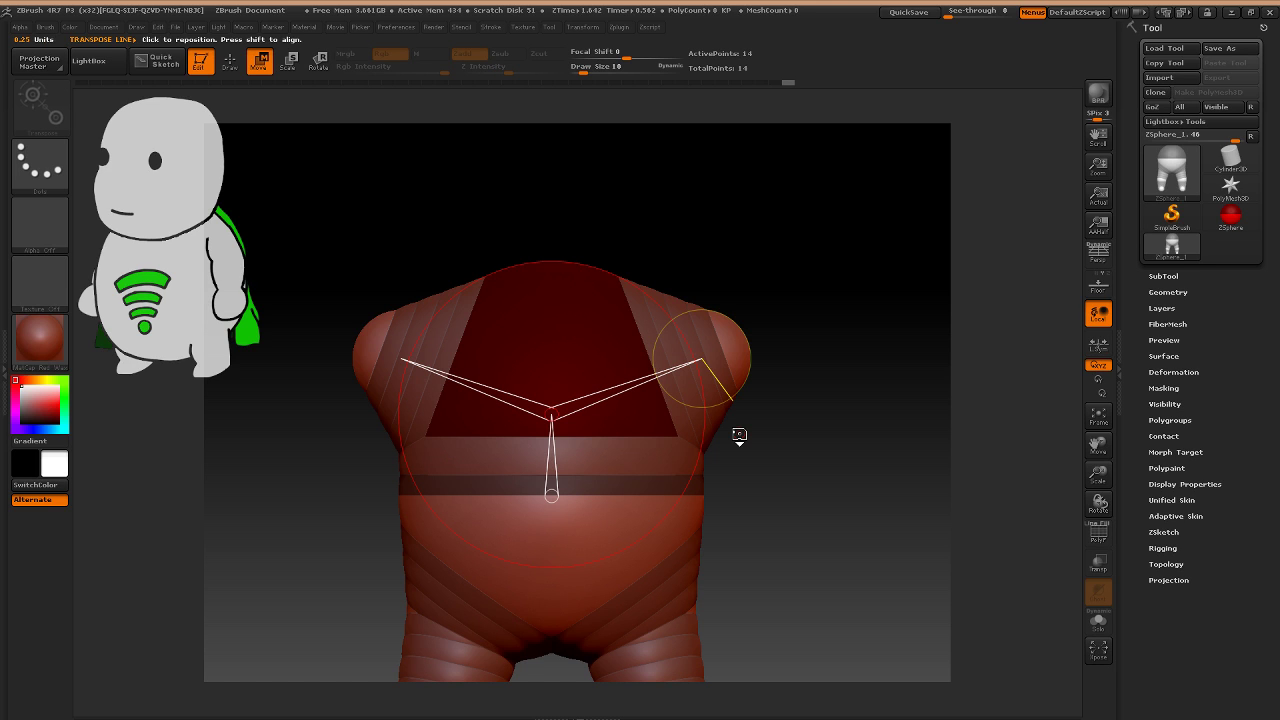
Add a smaller mirrored pair of ZSpheres on the outer ends of the shoulders to start the arms.
left_click_drag(739, 437, 564, 427, "shift")
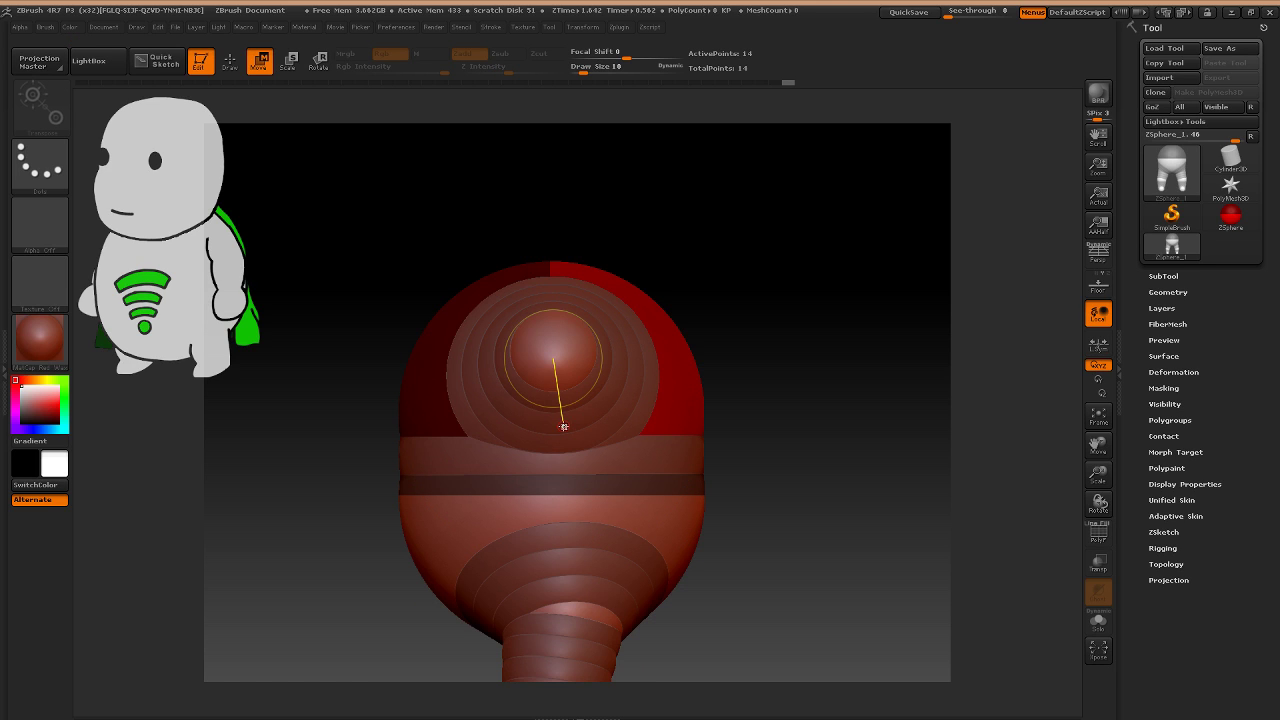
key("q")
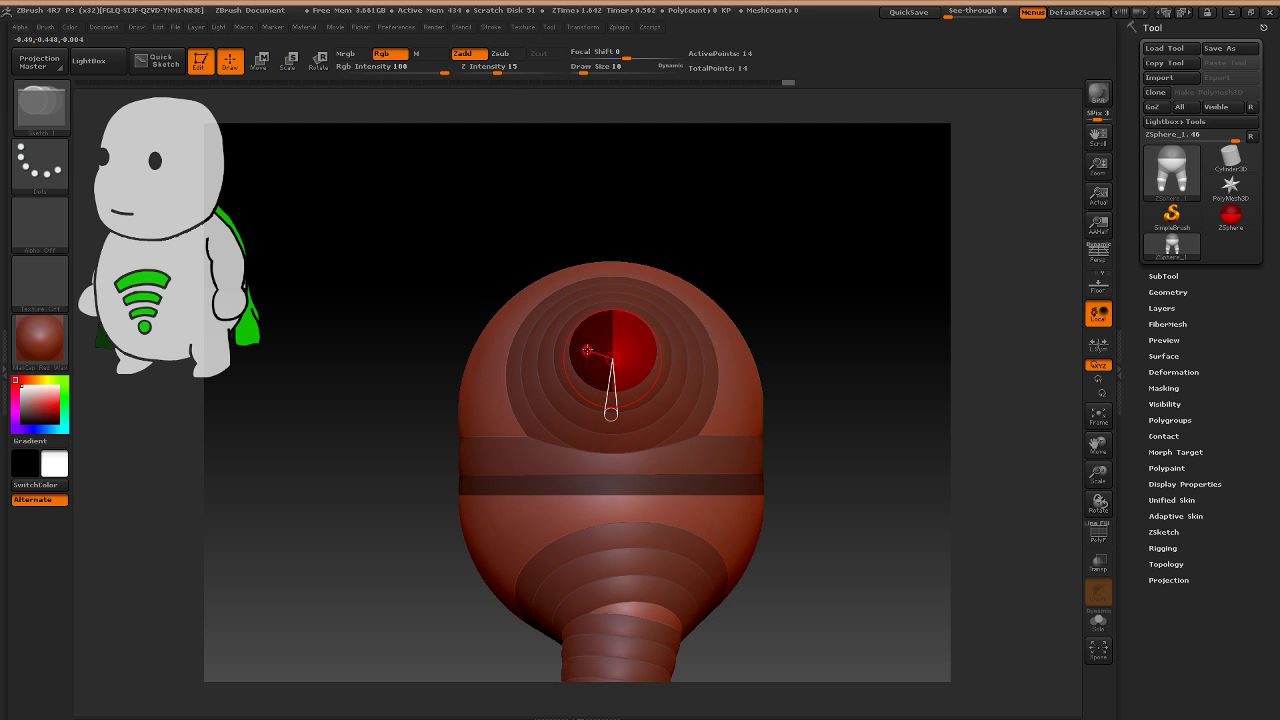
left_click_drag(587, 350, 620, 346)
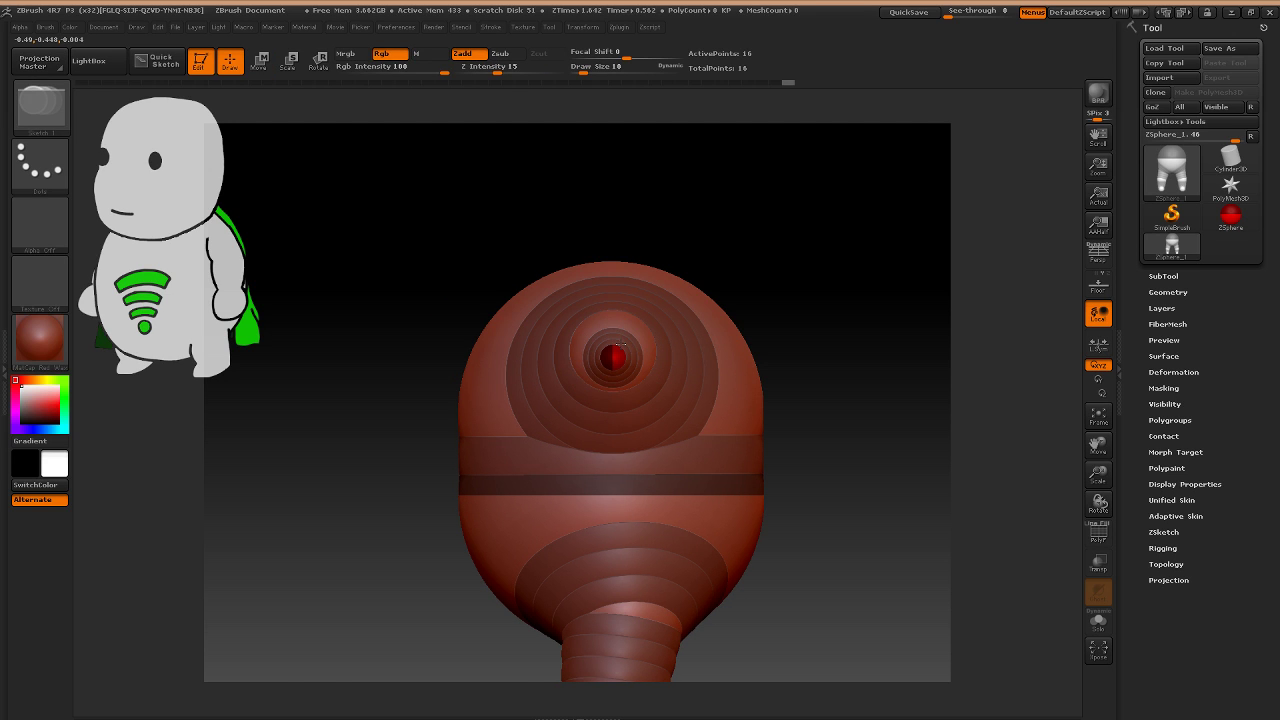
Move the mirrored arm-end ZSpheres outward to form the upper arms, and scale them down to taper the arms.
right_click_drag(621, 345, 673, 371, "shift")
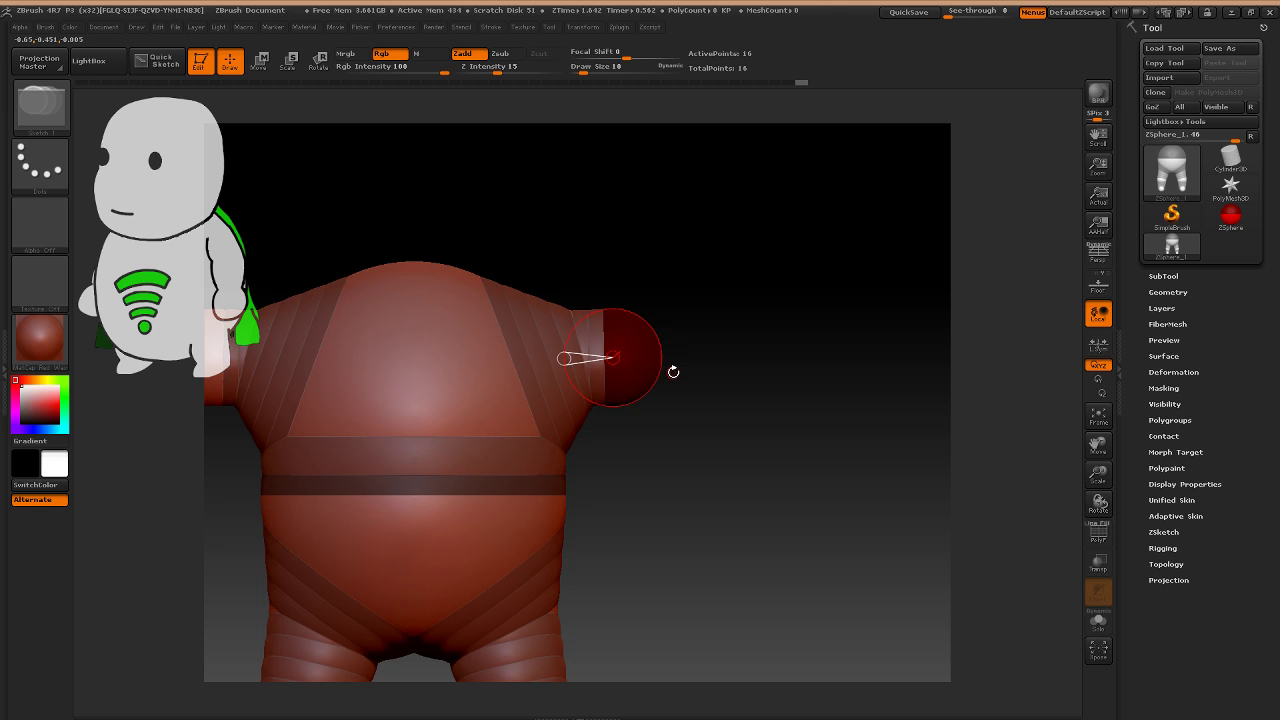
key("w")
left_click_drag(630, 357, 711, 364)
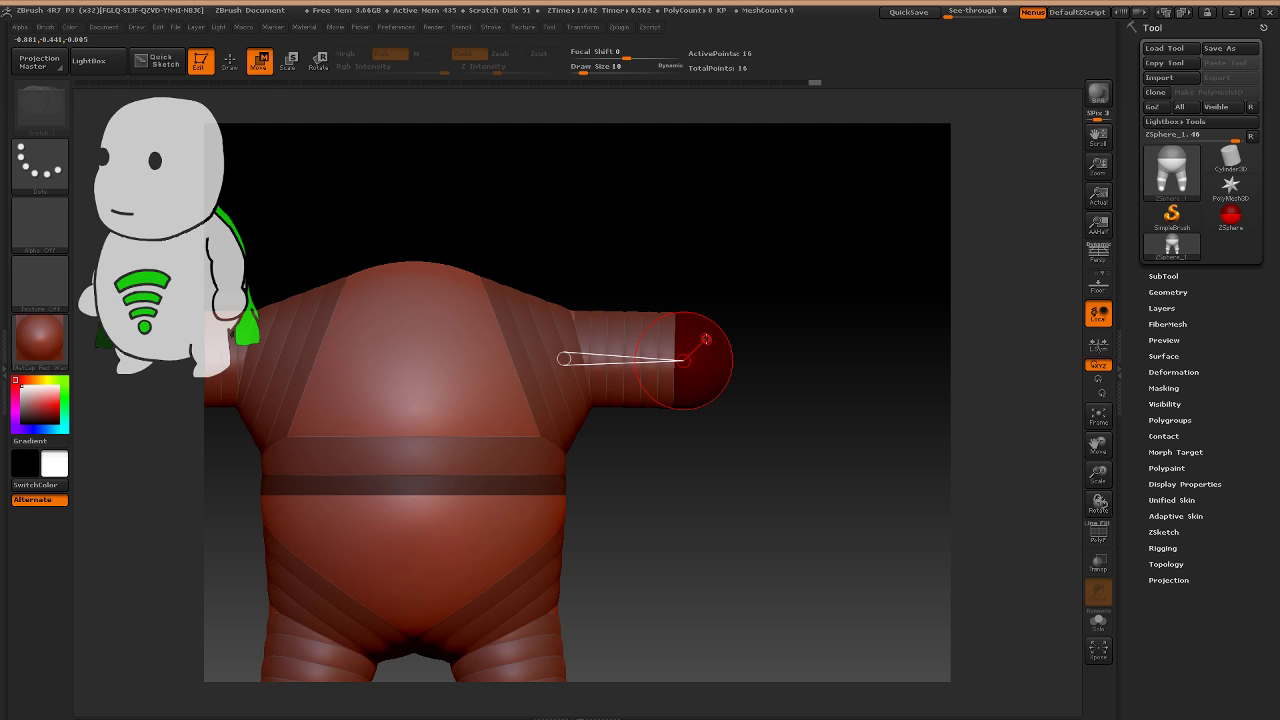
key("e")
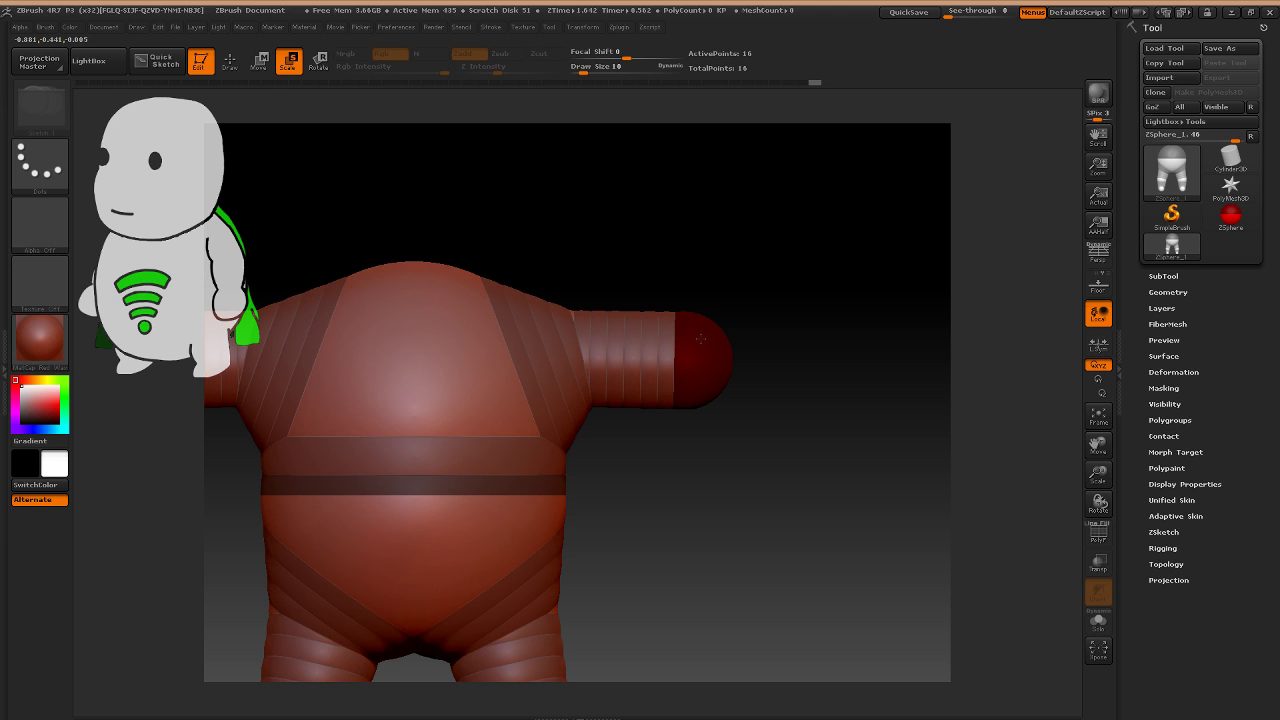
left_click_drag(701, 339, 796, 248)
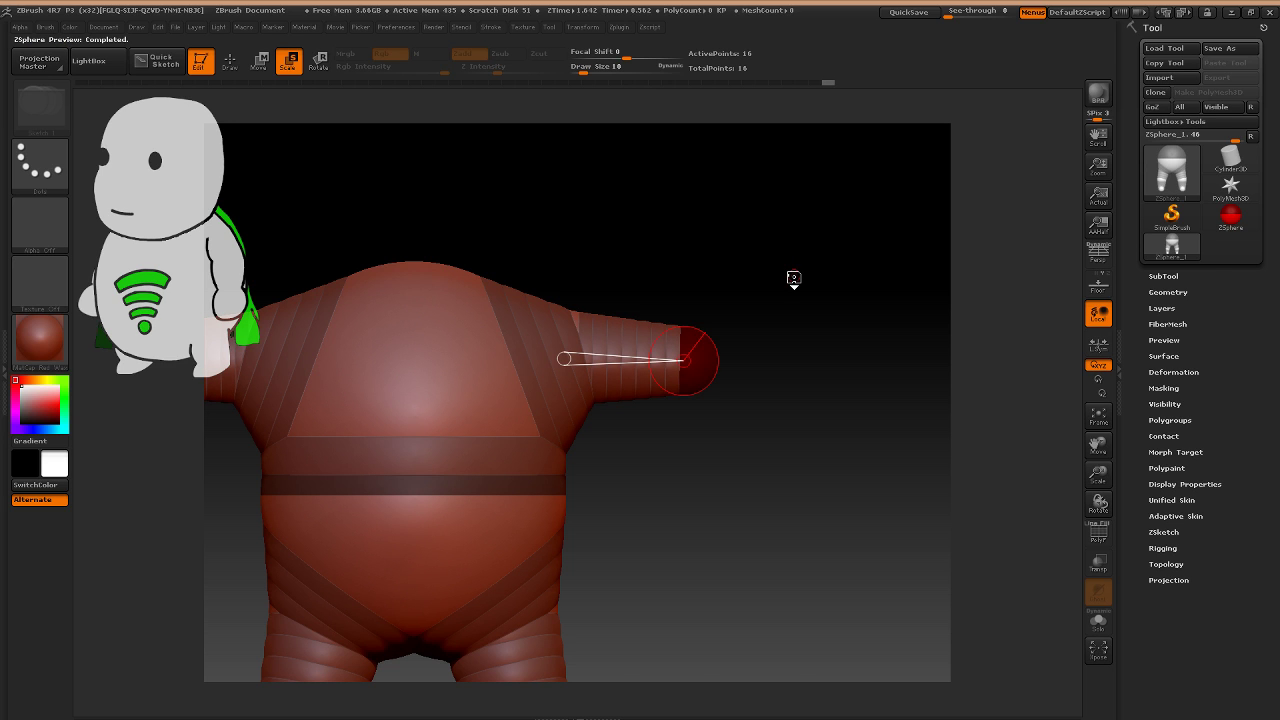
Try repositioning the shoulder ZSpheres and enlarging the arm-end ZSpheres to make thicker arms.
left_click_drag(793, 278, 436, 487)
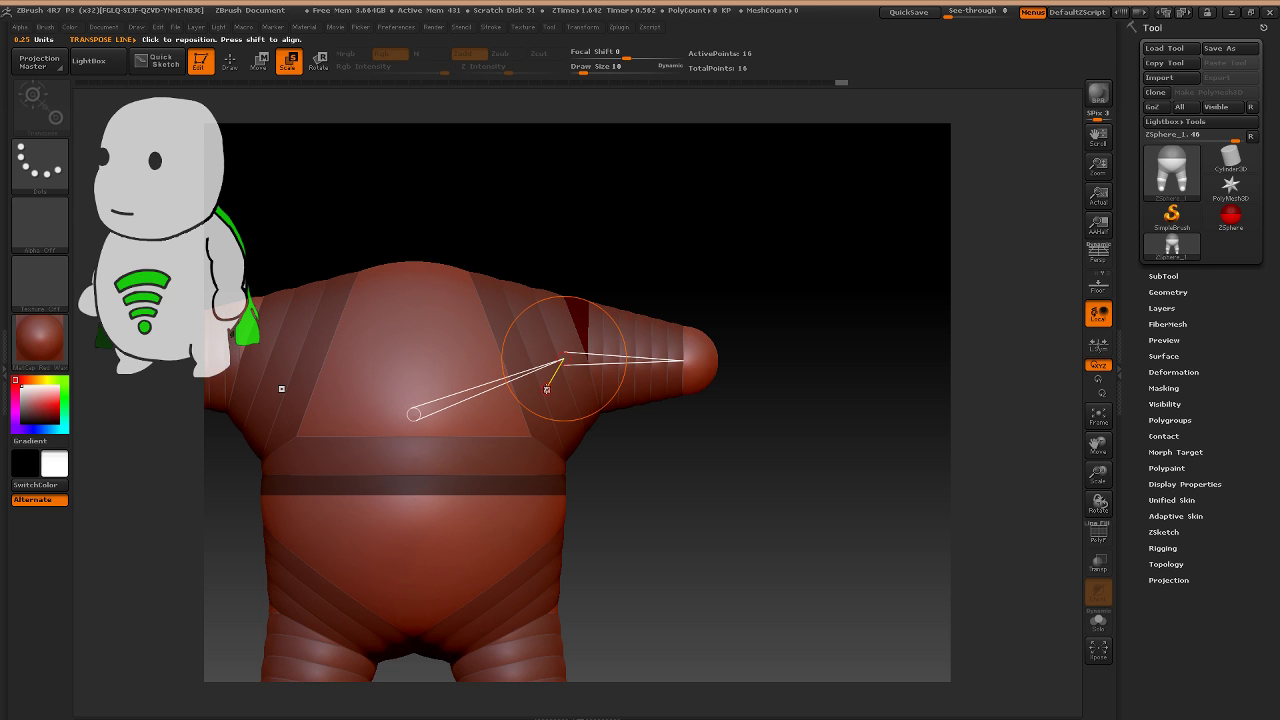
key("w")
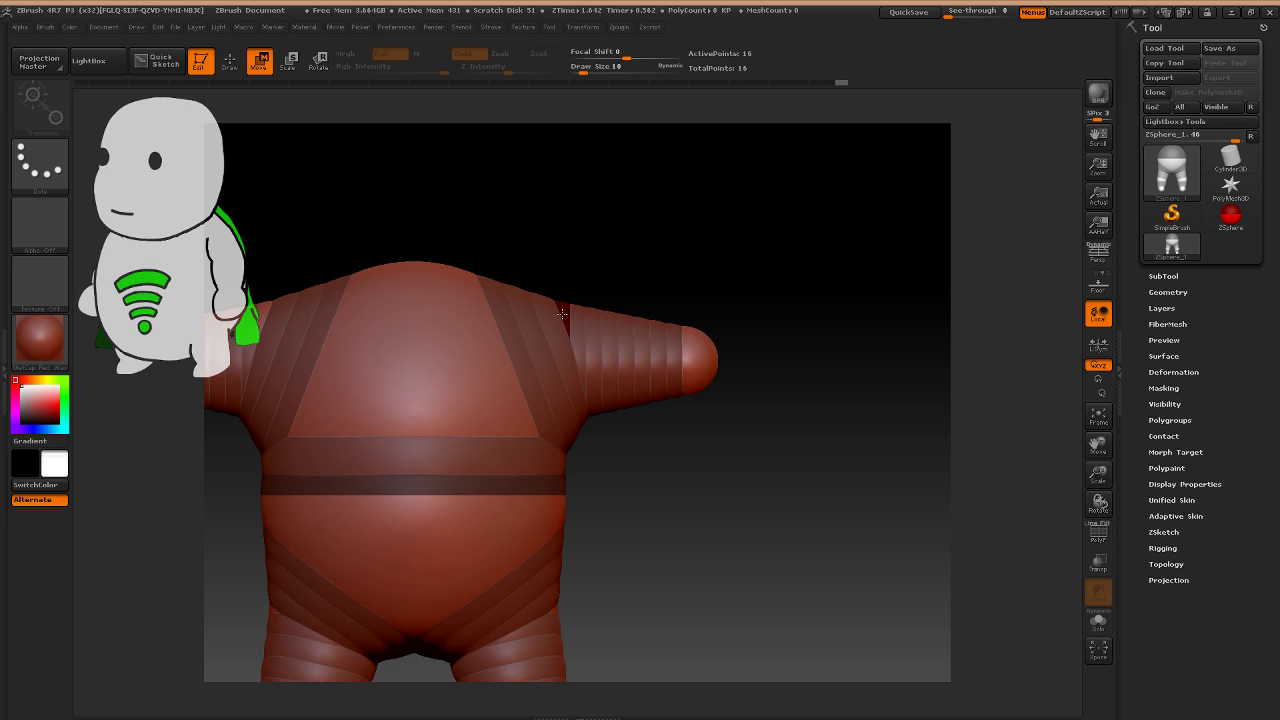
left_click_drag(564, 358, 701, 357)
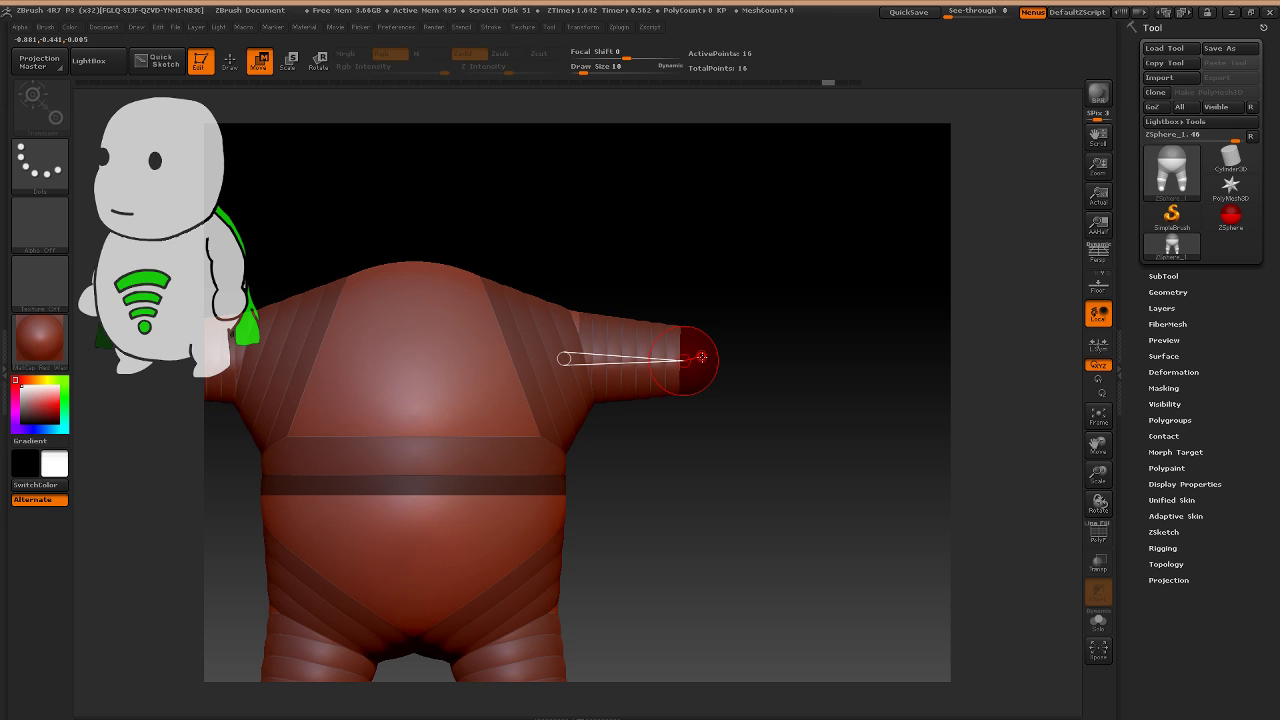
key("e")
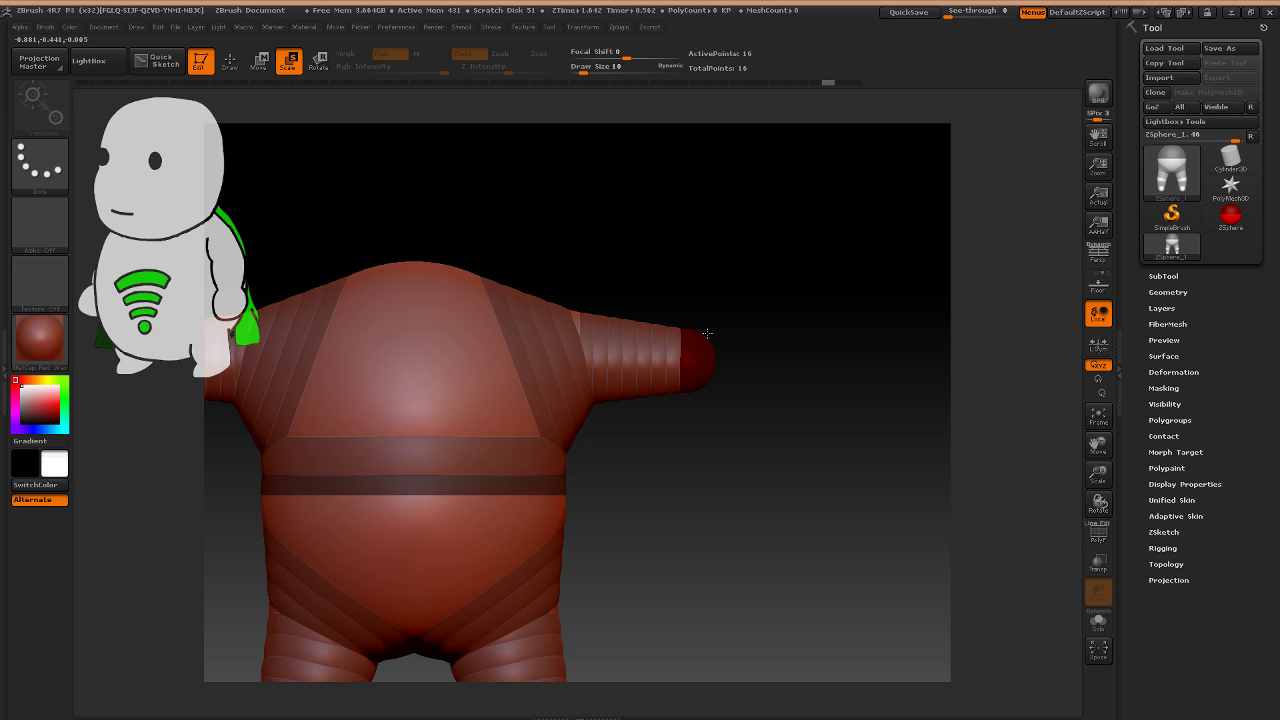
left_click_drag(707, 333, 413, 413)
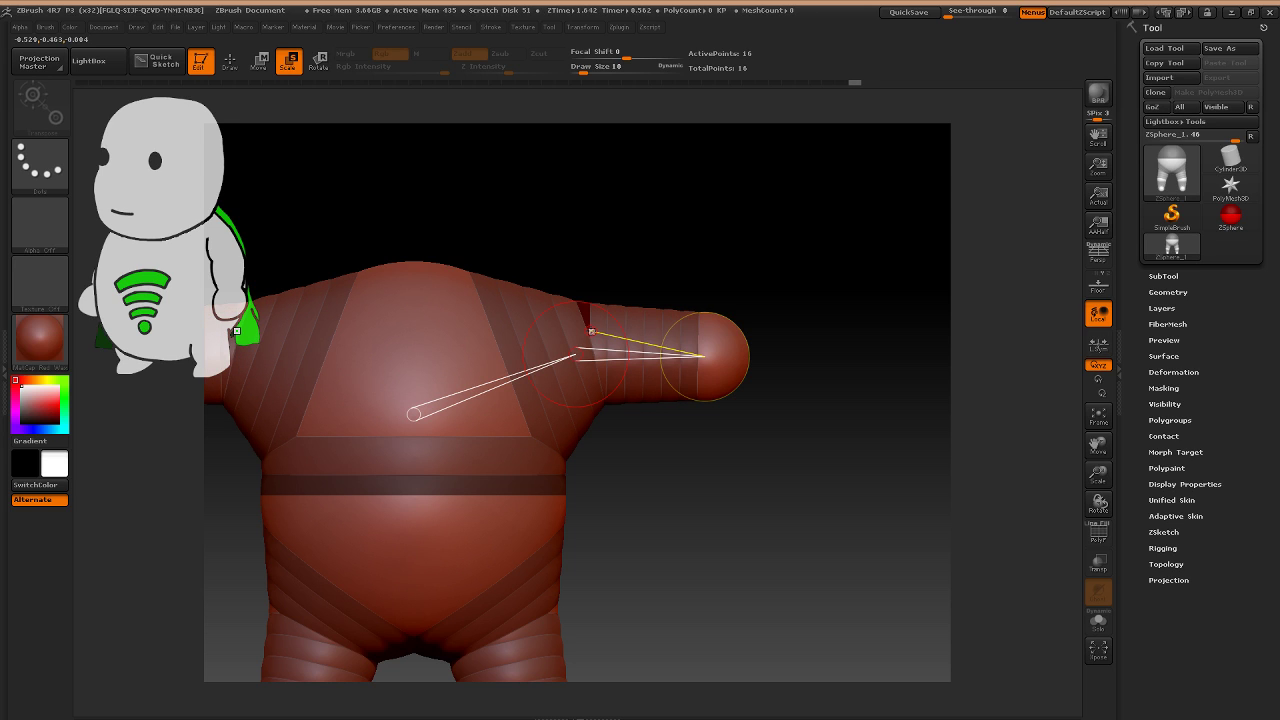
key("w")
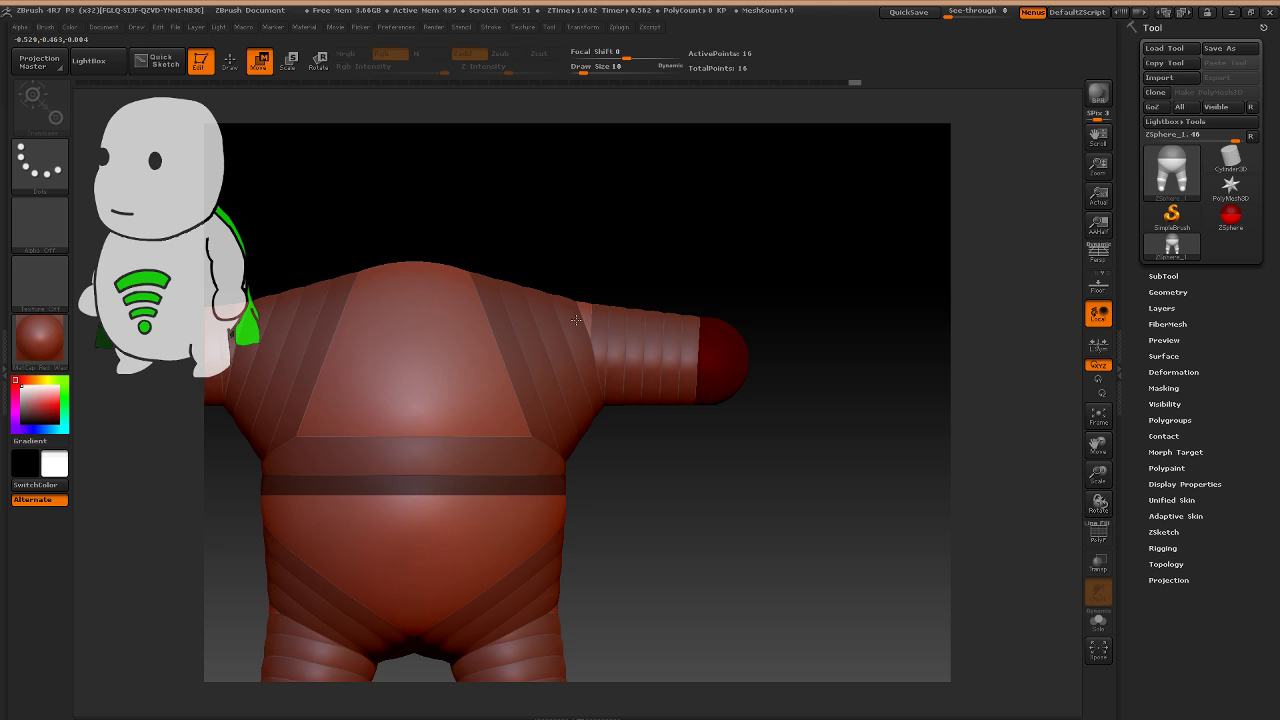
mouse_move(576, 320)
left_mouse_down()
mouse_move(576, 304)
mouse_move(593, 312)
mouse_move(558, 313)
left_mouse_up()
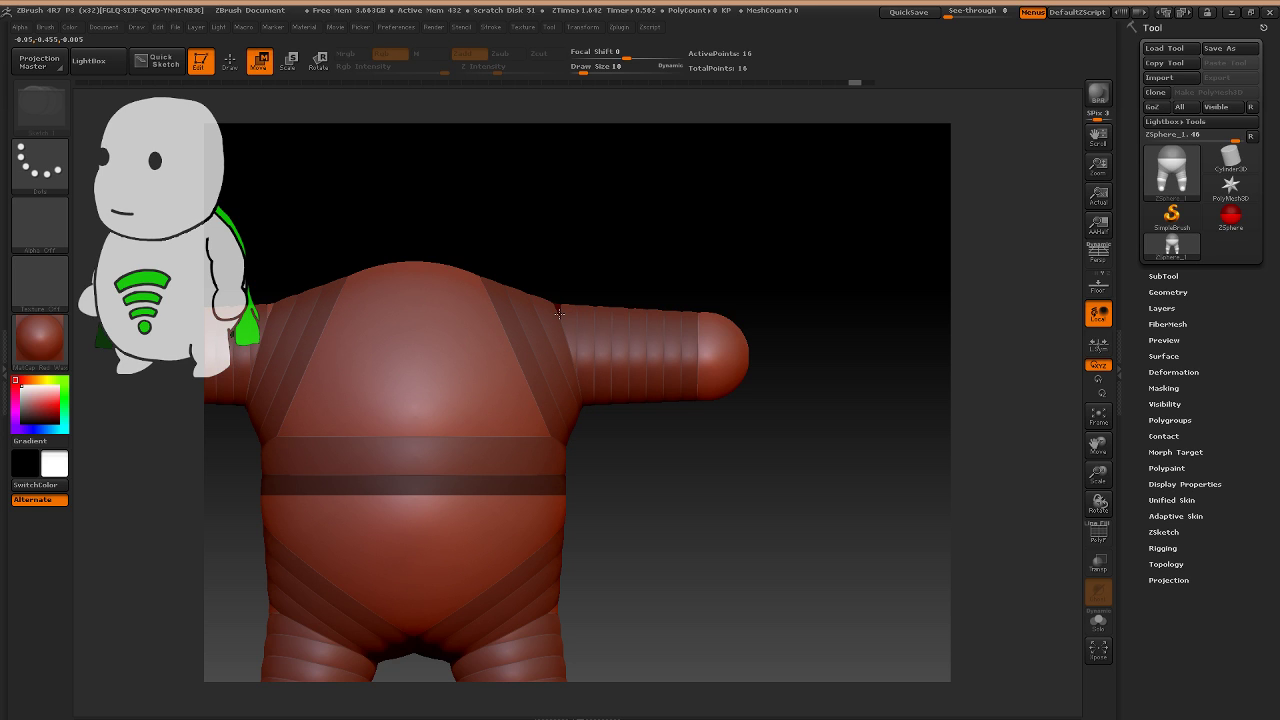
Try adjusting the shoulder ZSpheres from above, and undo back to the tapered upper arms.
key("ctrl+z")
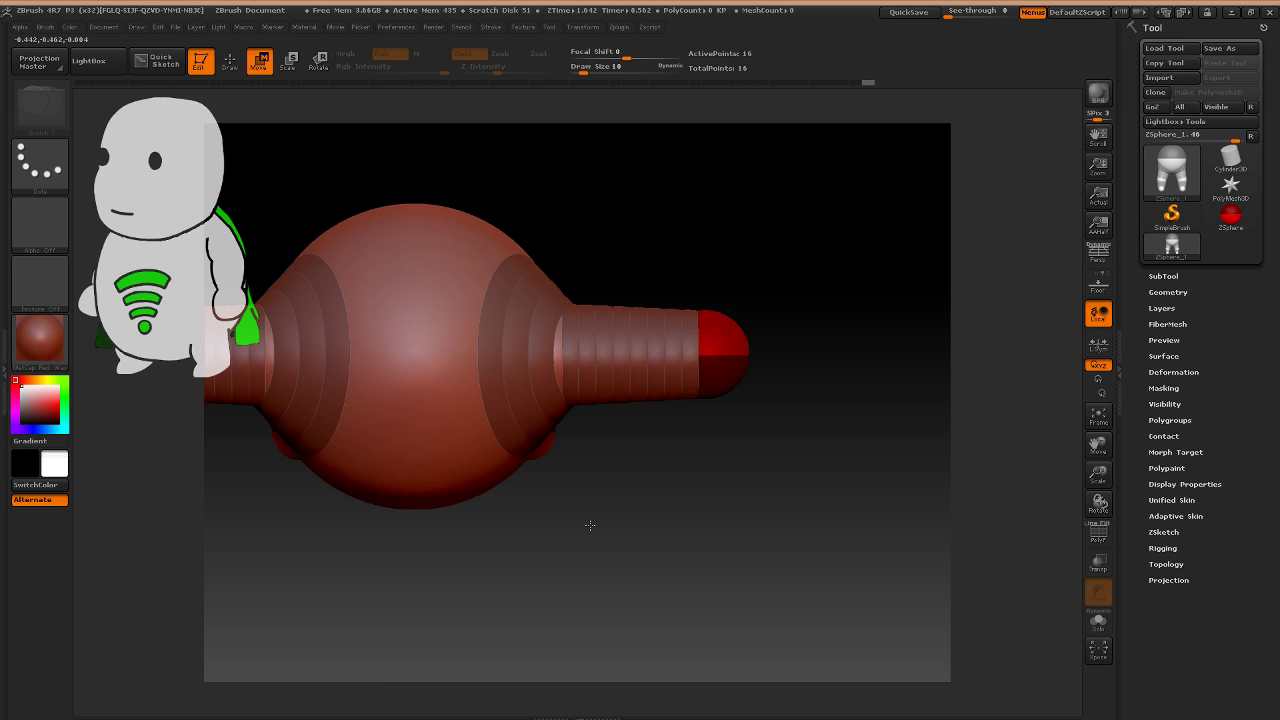
left_click_drag(590, 525, 590, 571, "alt")
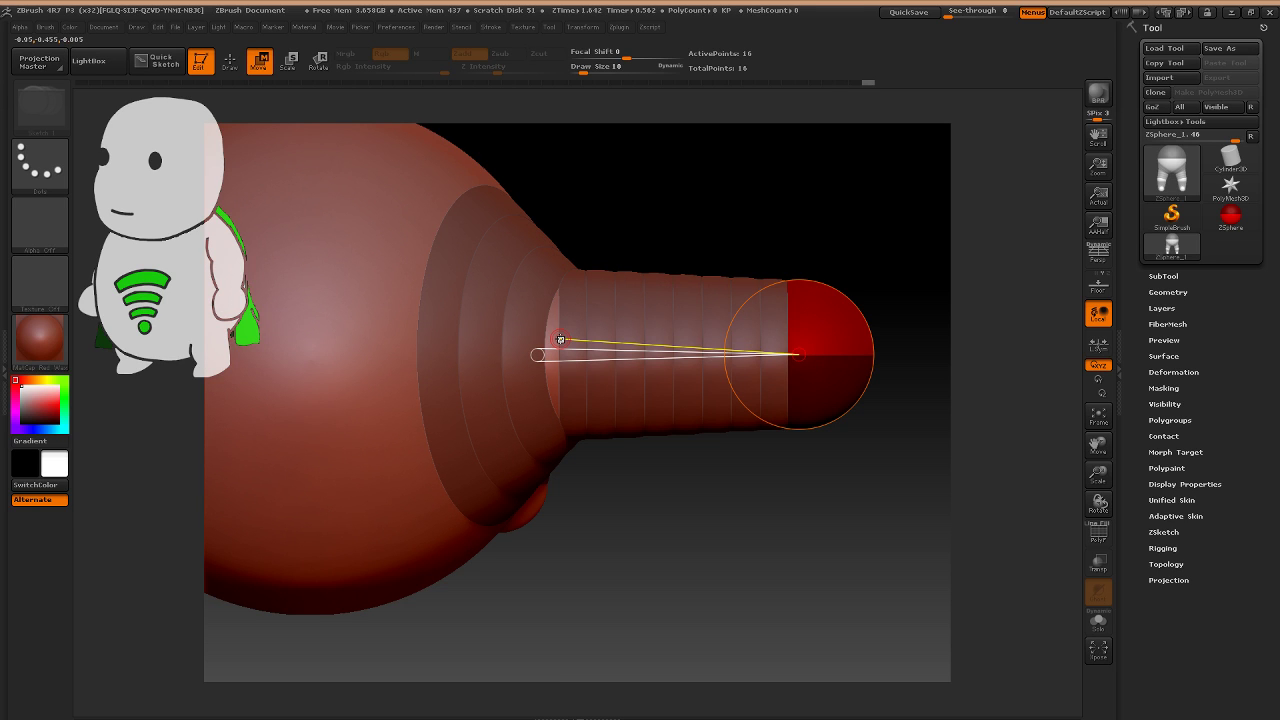
key("e")
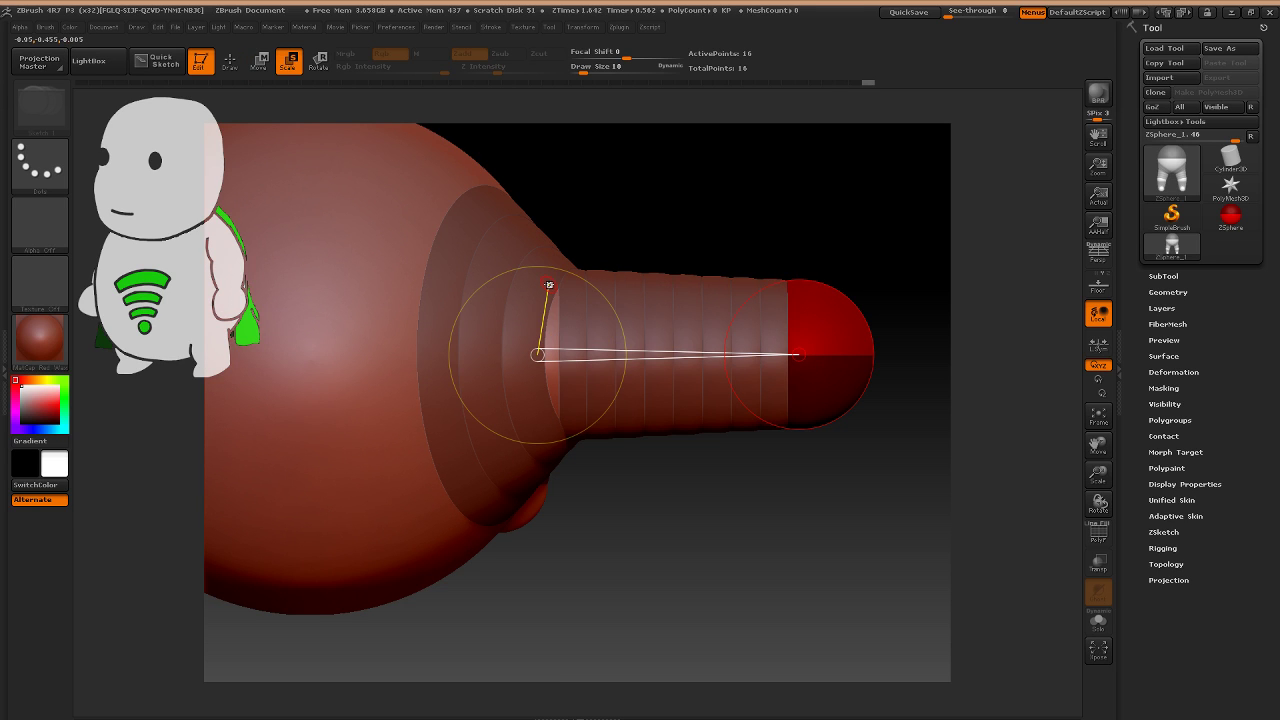
mouse_move(549, 285)
left_mouse_down()
mouse_move(538, 317)
mouse_move(523, 260)
left_mouse_up()
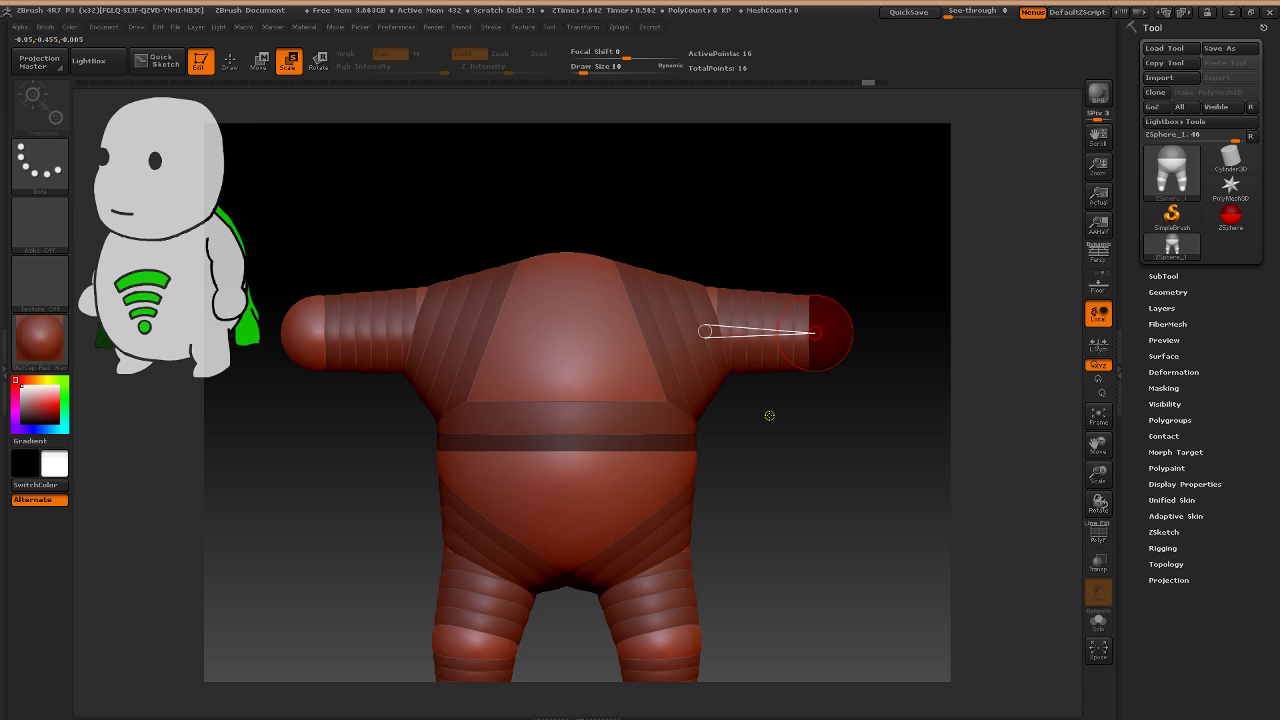
left_click_drag(815, 332, 695, 332)
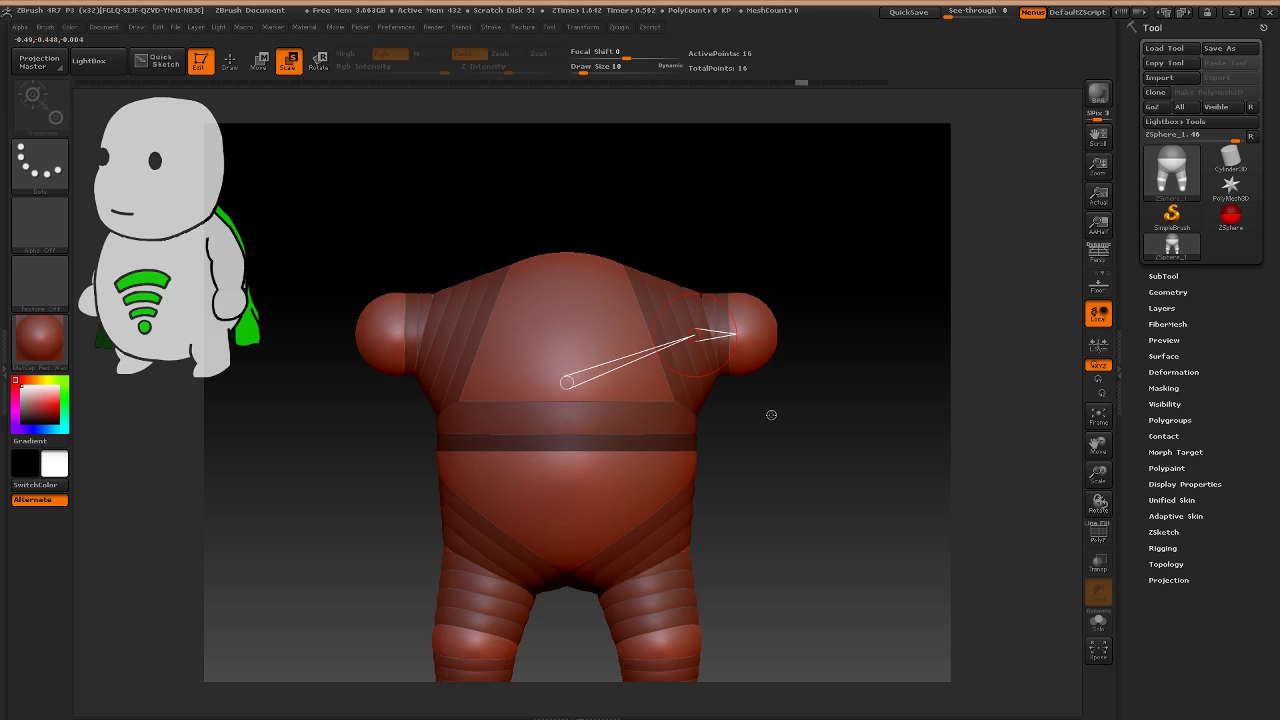
key("ctrl+z")
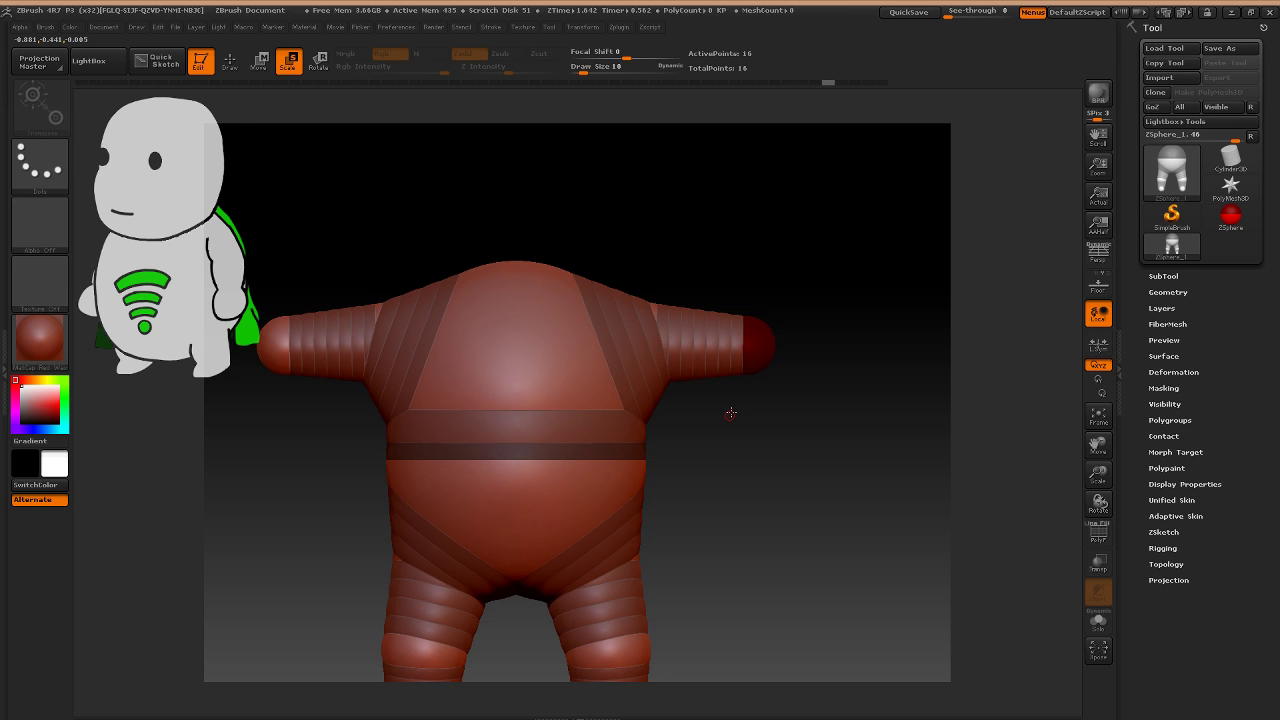
Try twice to add another mirrored pair of ZSpheres to the arms, and undo both attempts.
left_click_drag(730, 413, 565, 395)
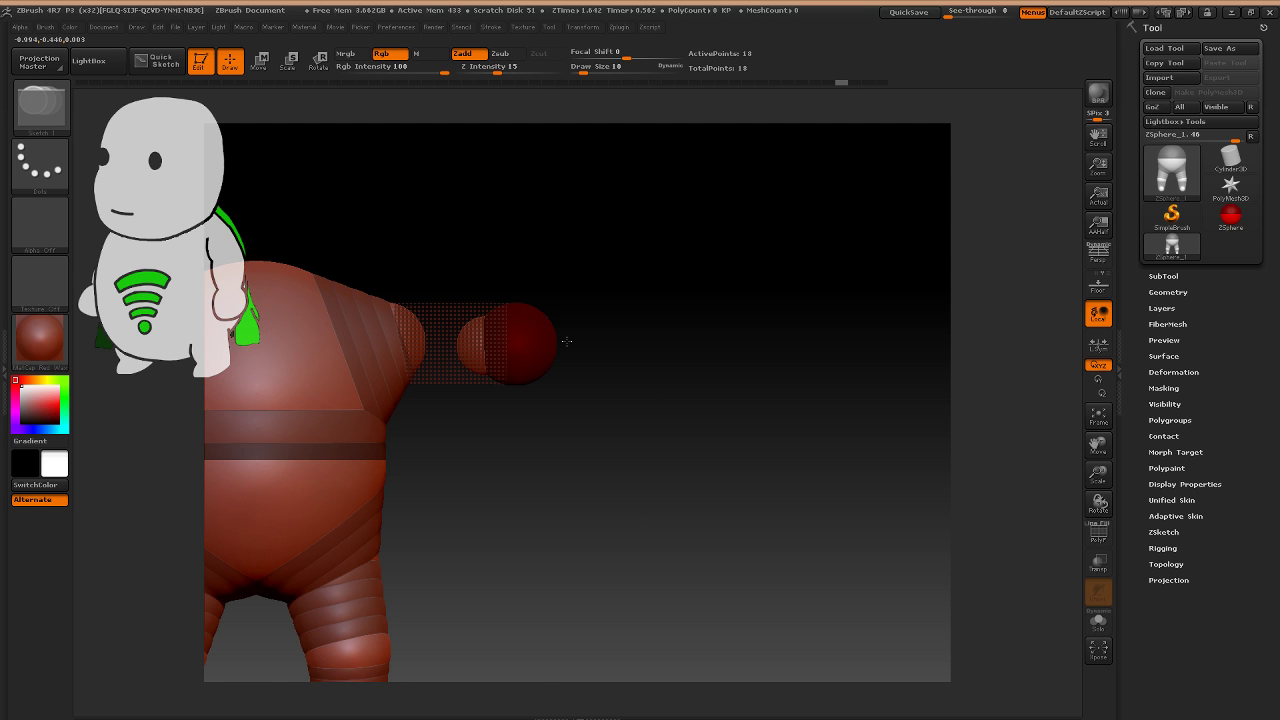
mouse_move(566, 341)
left_mouse_down()
mouse_move(694, 362)
mouse_move(508, 489)
mouse_move(499, 197)
mouse_move(590, 336)
left_mouse_up()
key("w")
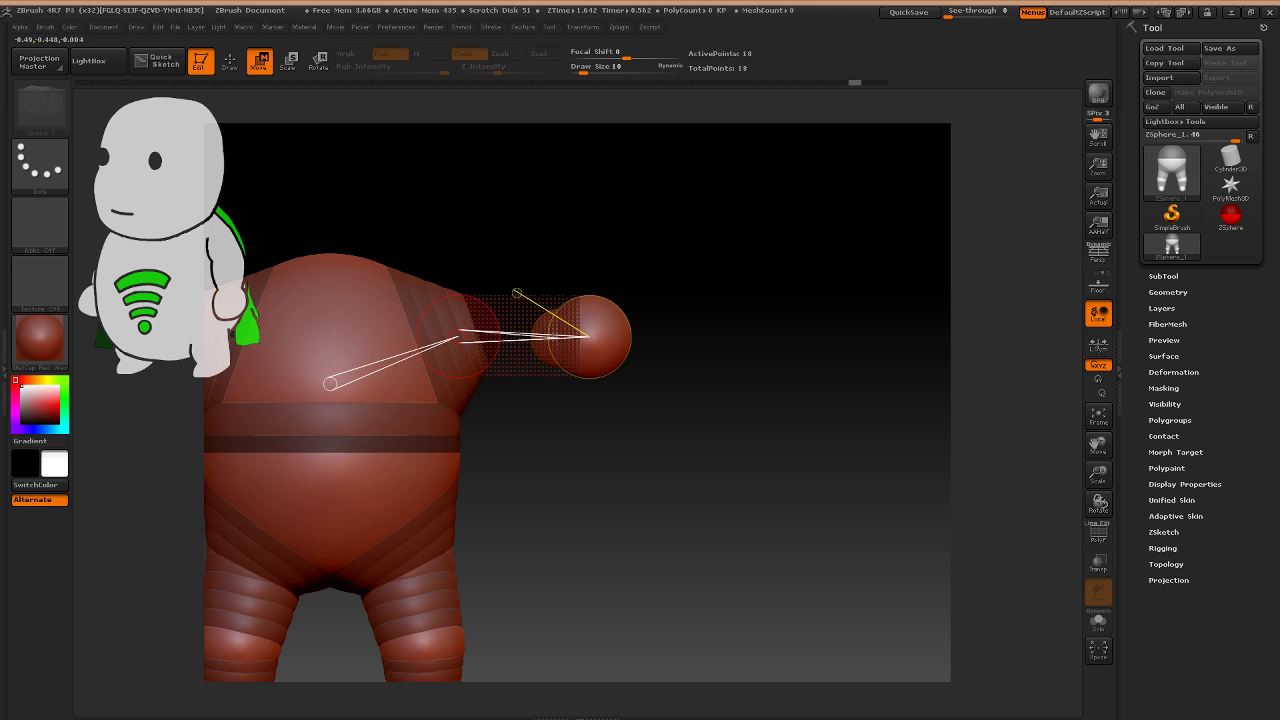
key("ctrl+z")
key("ctrl+z")
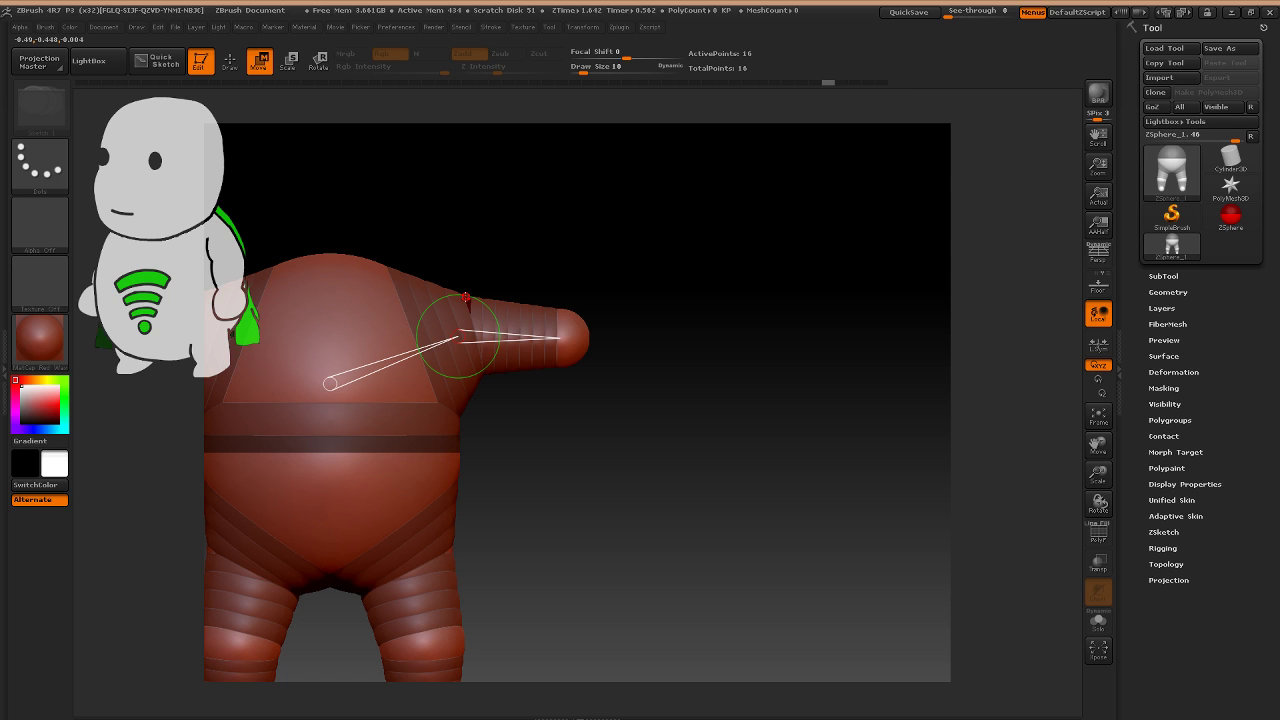
key("q")
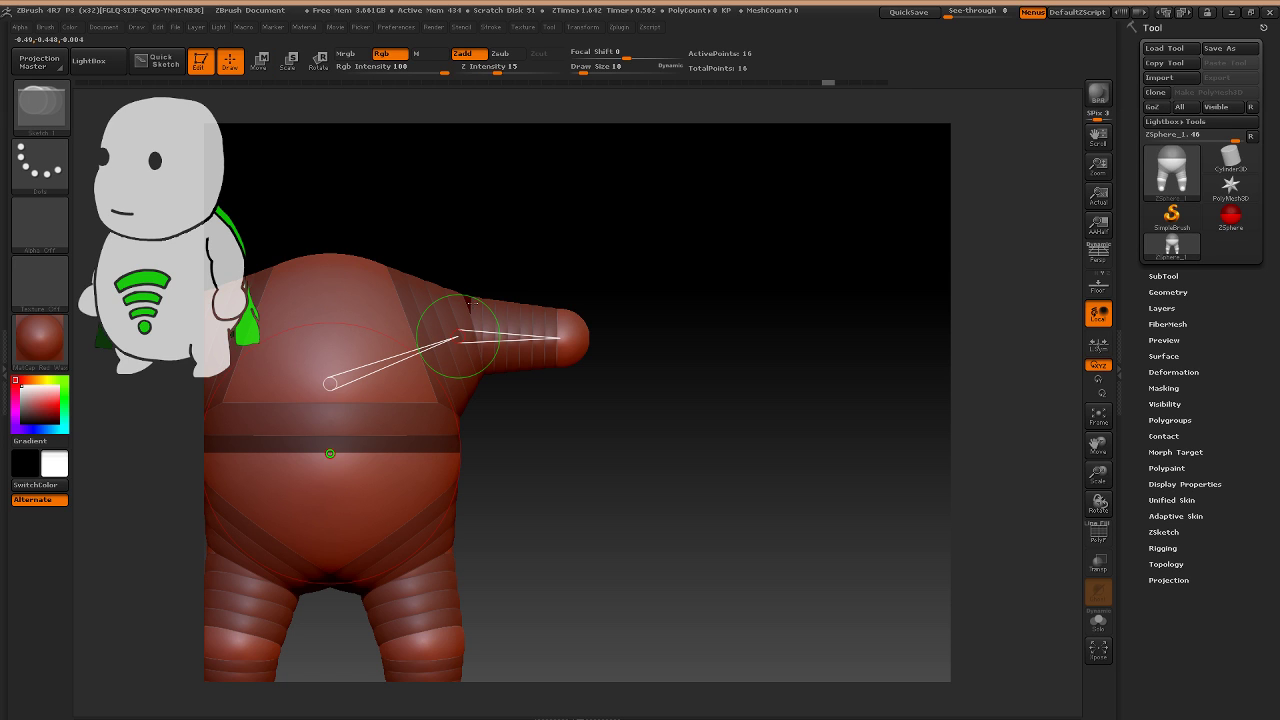
mouse_move(588, 336)
left_mouse_down()
mouse_move(640, 370)
mouse_move(570, 498)
left_mouse_up()
key("w")
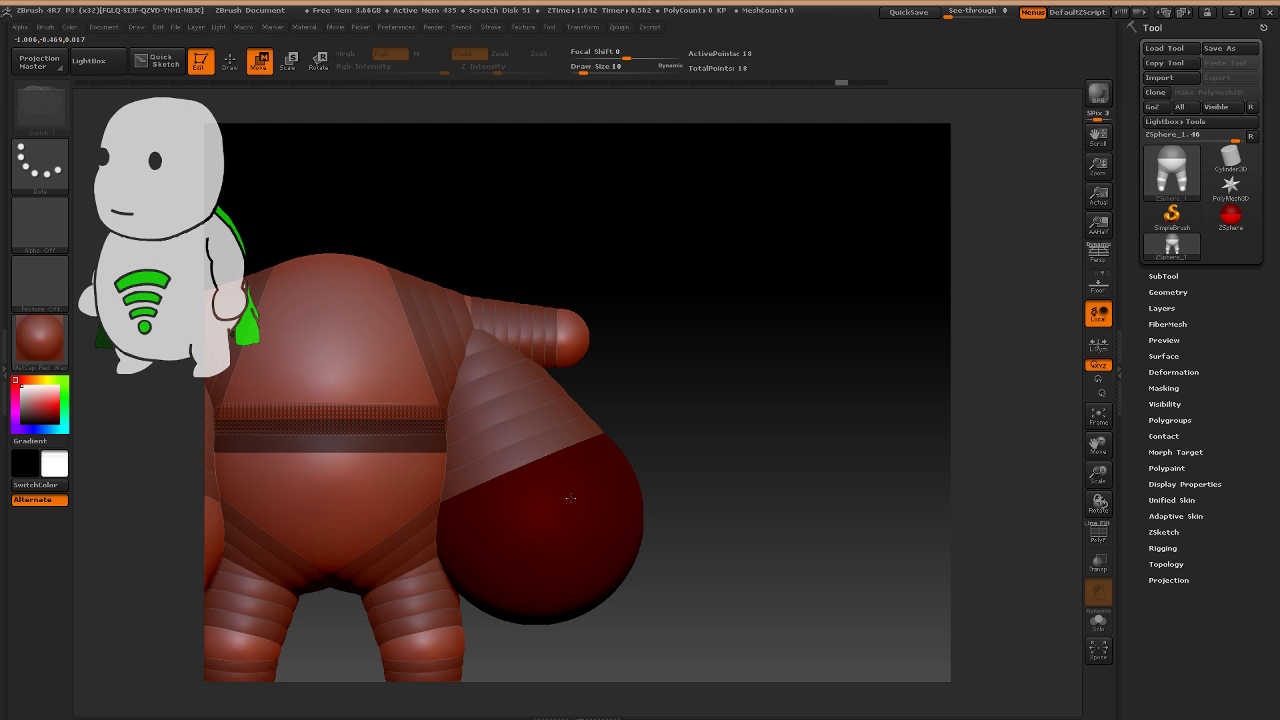
key("ctrl+z")
key("ctrl+z")
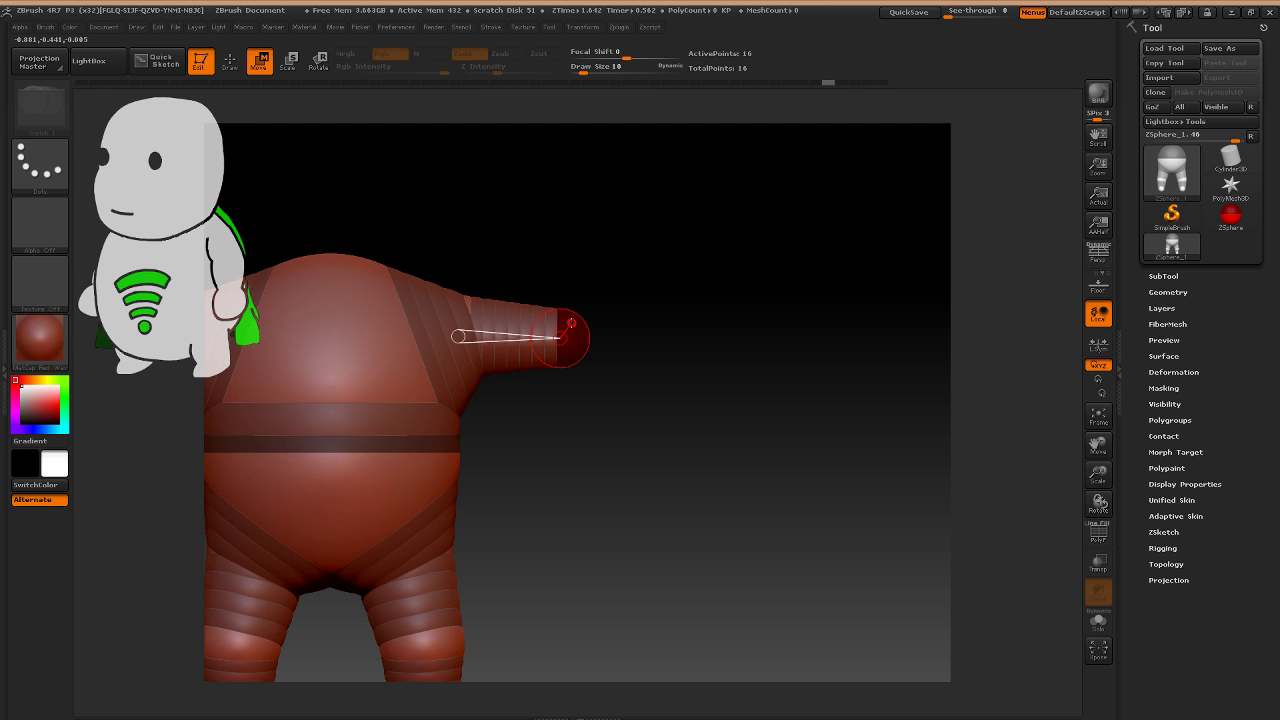
Add a mirrored pair of ZSpheres on the ends of the upper arms and move them outward to form the forearms.
key("q")
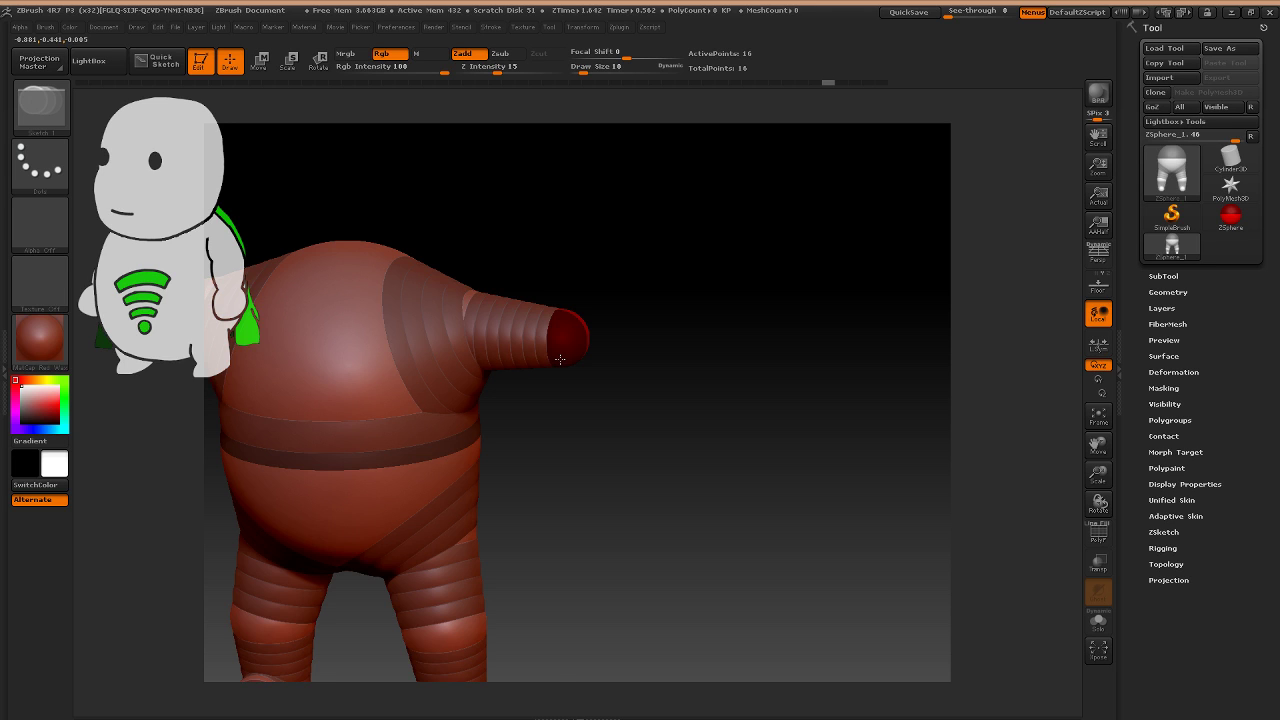
left_click_drag(560, 358, 715, 295)
key("w")
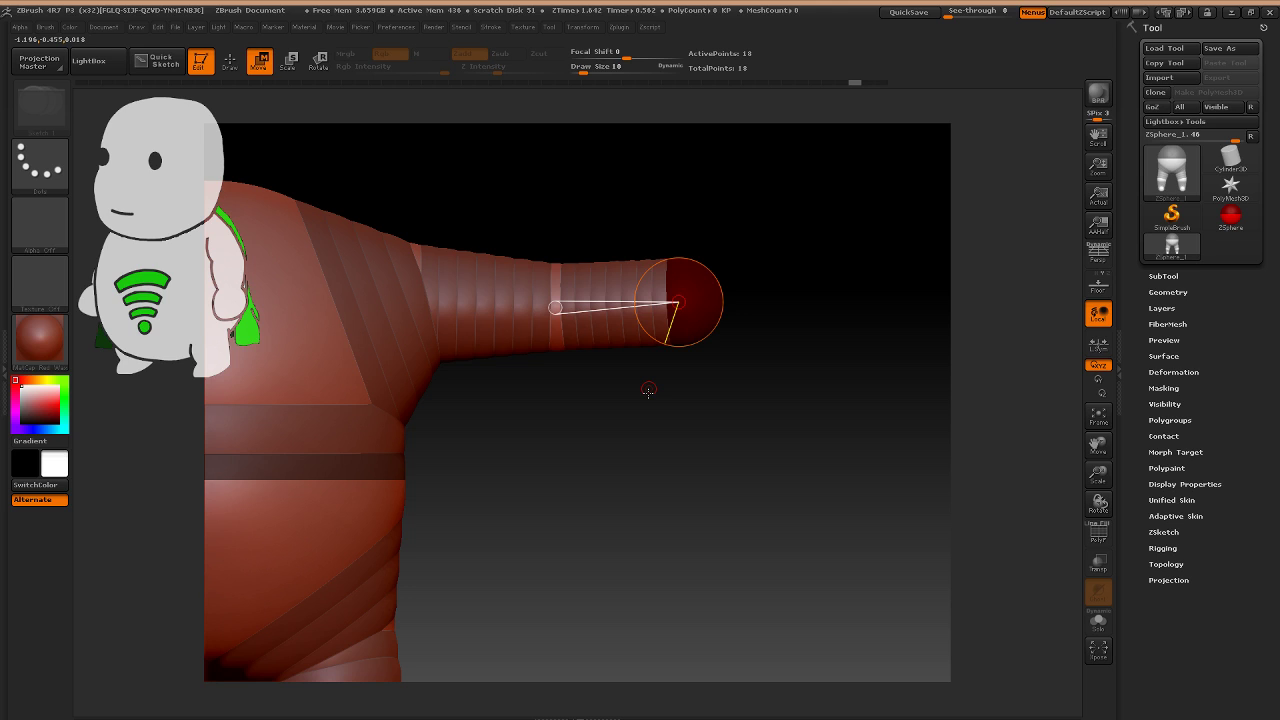
left_click_drag(648, 393, 600, 322, "alt")
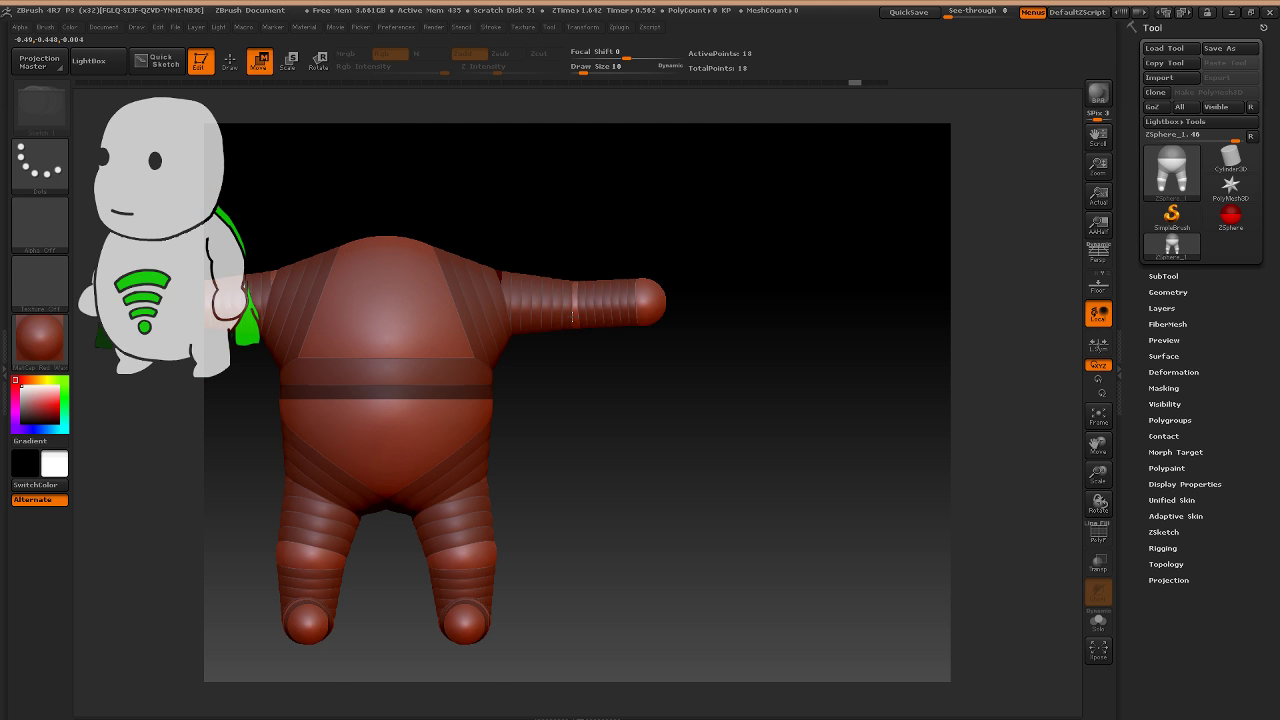
Bend the arms slightly by moving the hand ZSpheres forward and the elbow and shoulder joints back, and slightly enlarge the hand ends.
left_click_drag(586, 345, 591, 399, "alt")
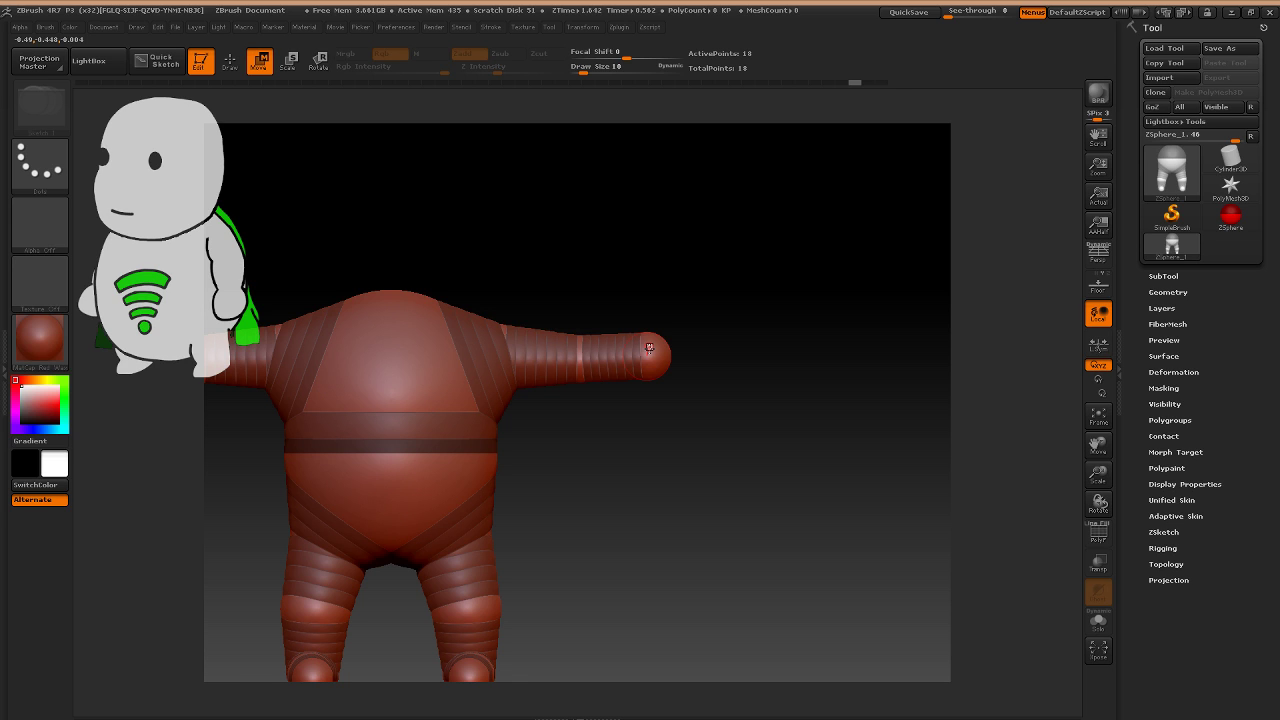
left_click(649, 348)
left_click_drag(697, 420, 622, 468)
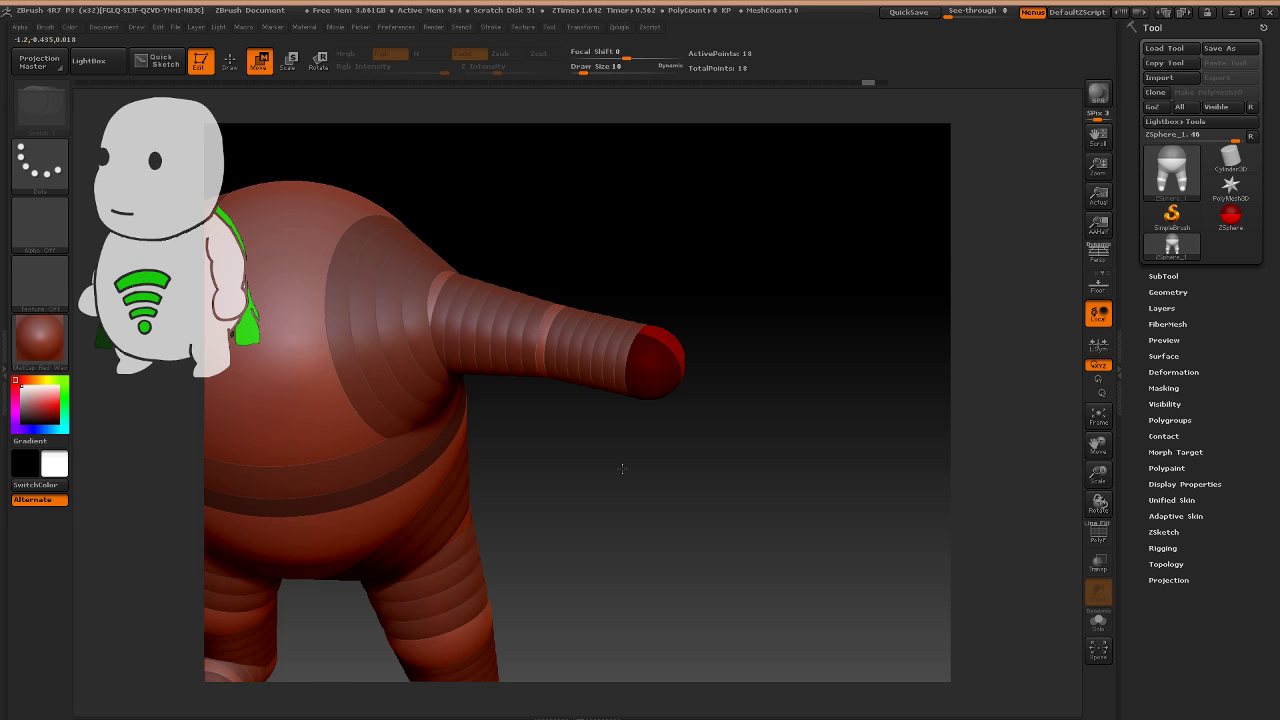
left_click_drag(542, 345, 549, 312)
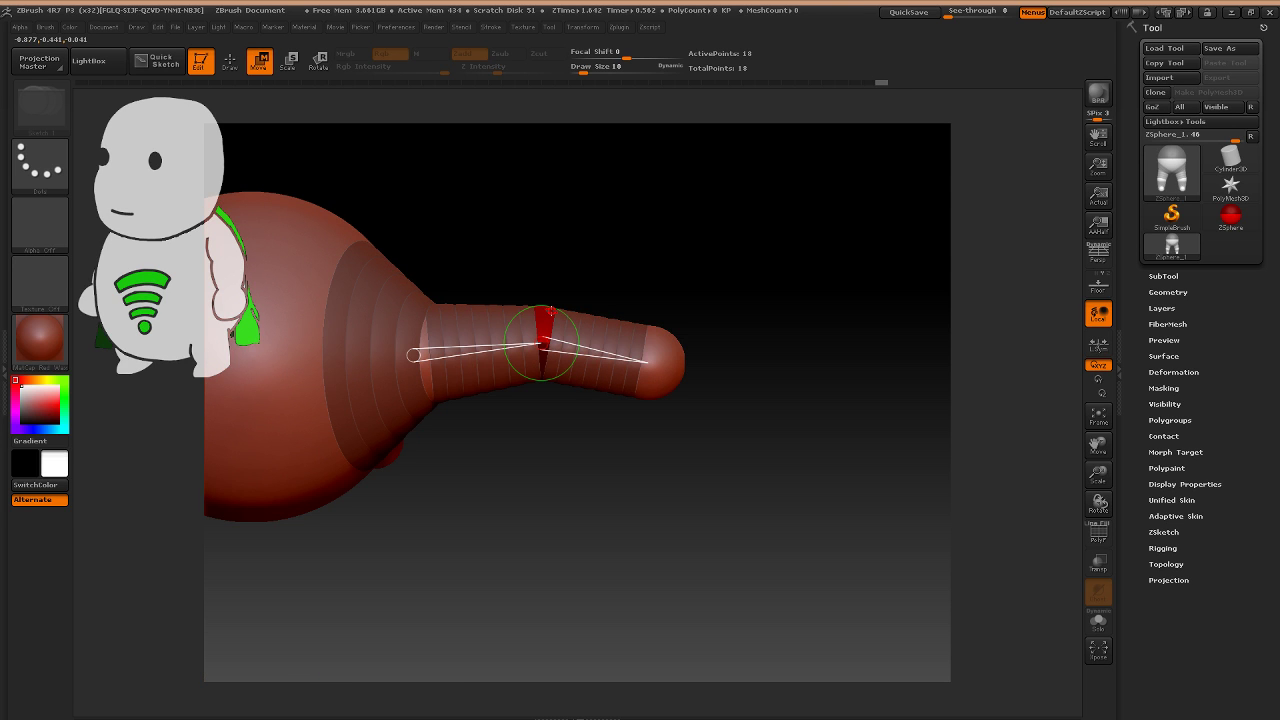
left_click_drag(439, 376, 536, 330)
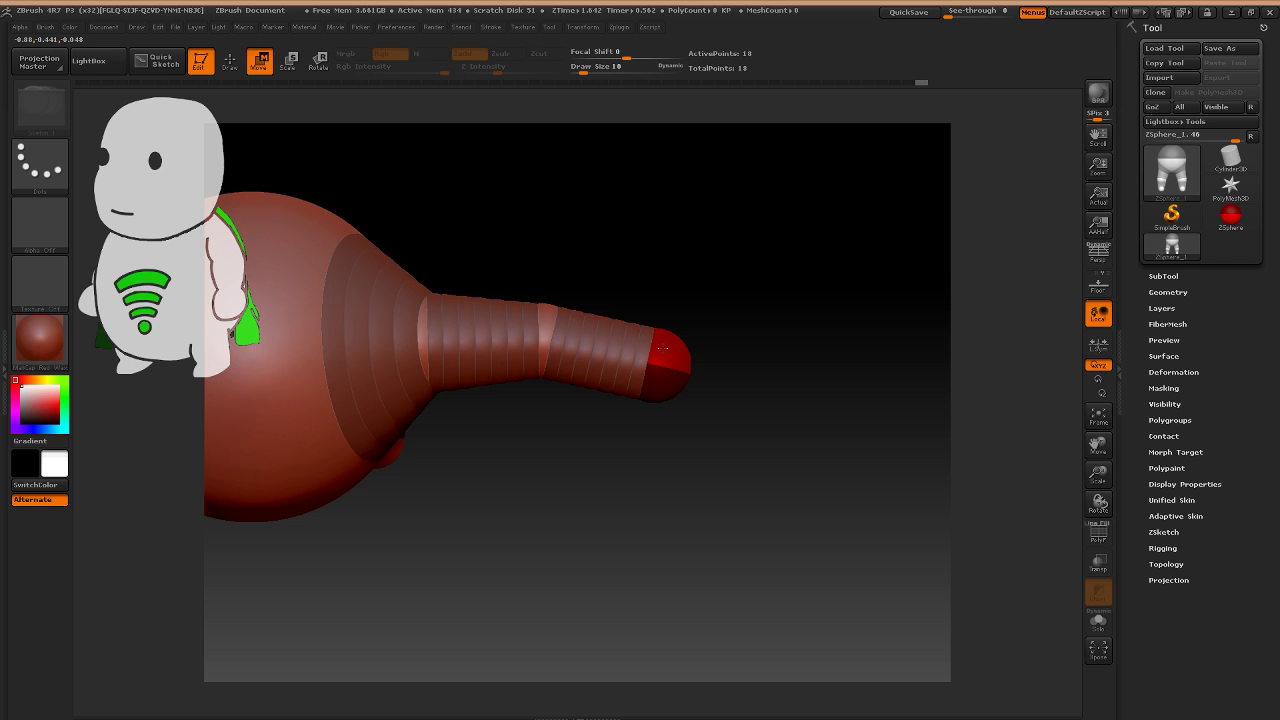
key("e")
left_click_drag(662, 347, 664, 346)
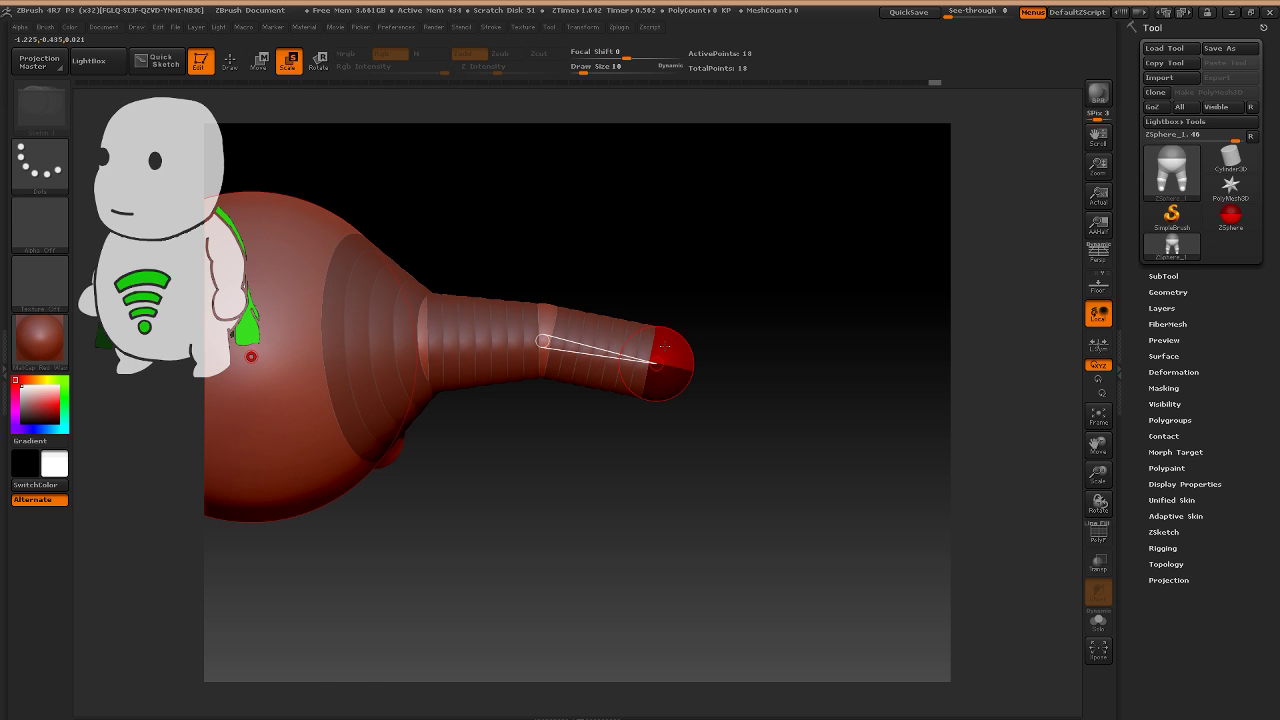
Preview the adaptive skin and examine the body with its new arms from several angles.
key("a")
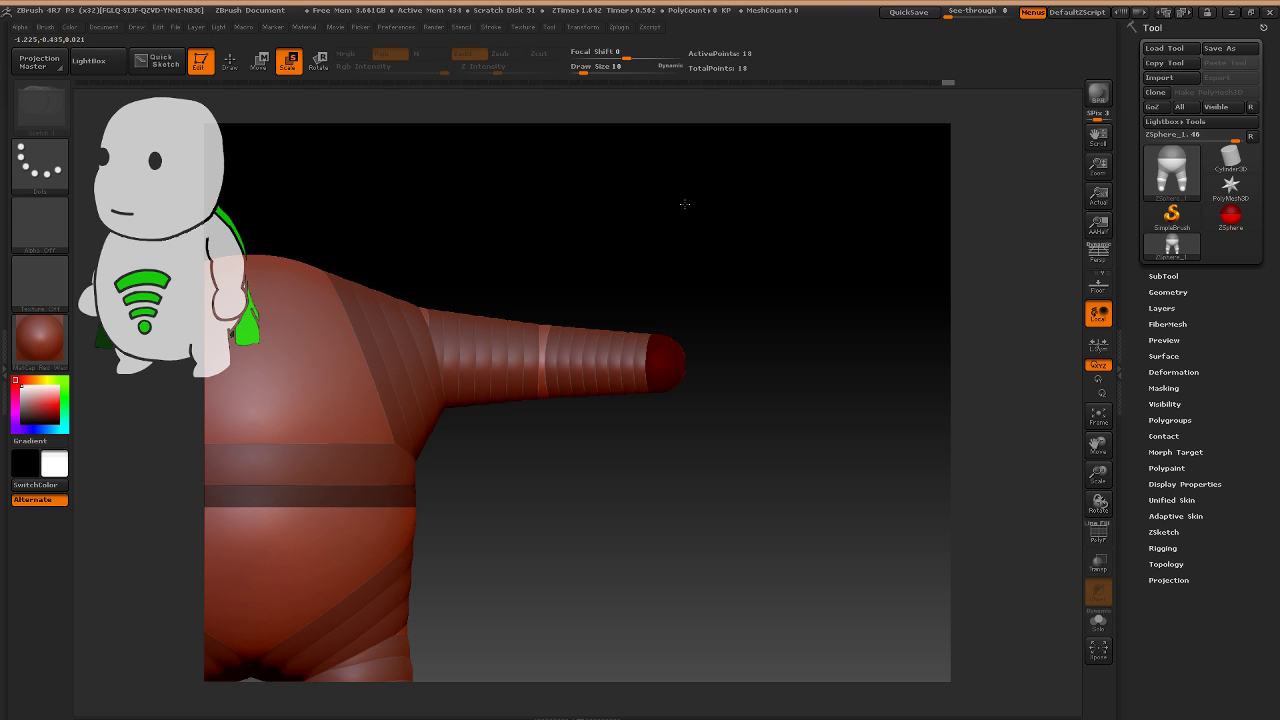
left_click_drag(685, 204, 624, 404)
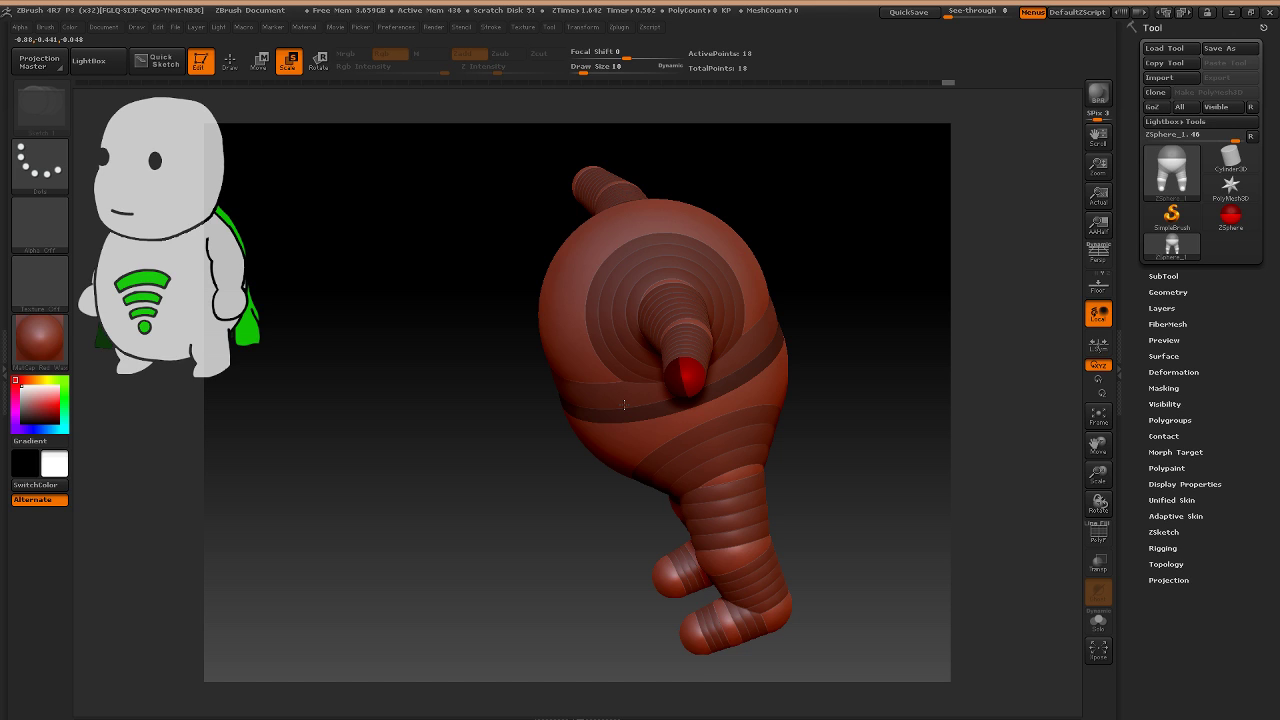
key("a")
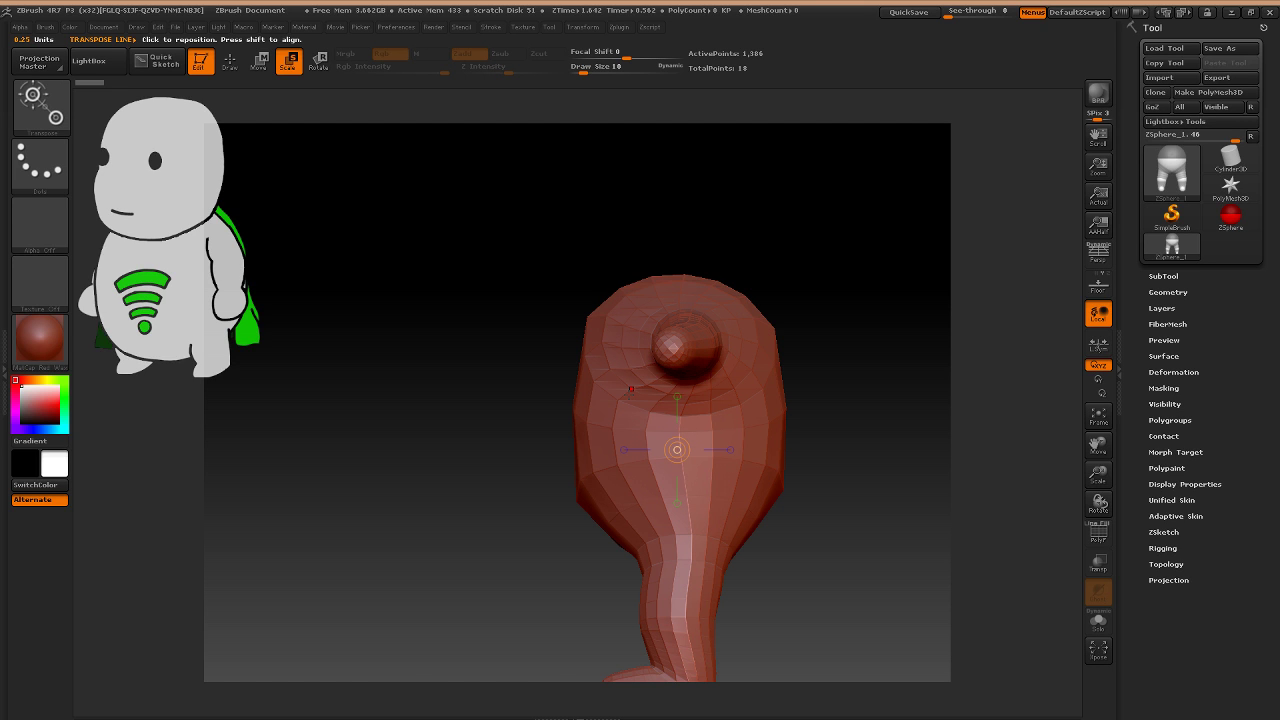
left_click_drag(631, 388, 497, 313)
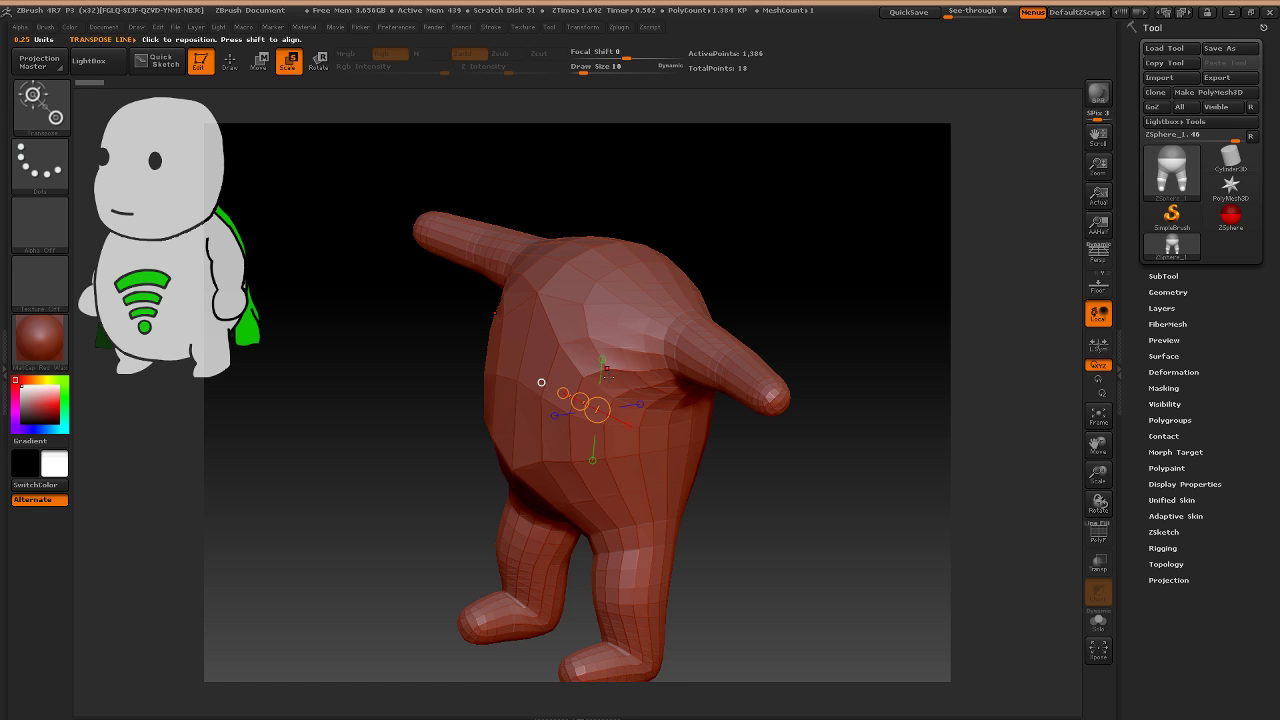
Leave the adaptive skin preview and examine the ZSphere arms and torso from several angles.
right_click_drag(607, 377, 579, 404, "shift")
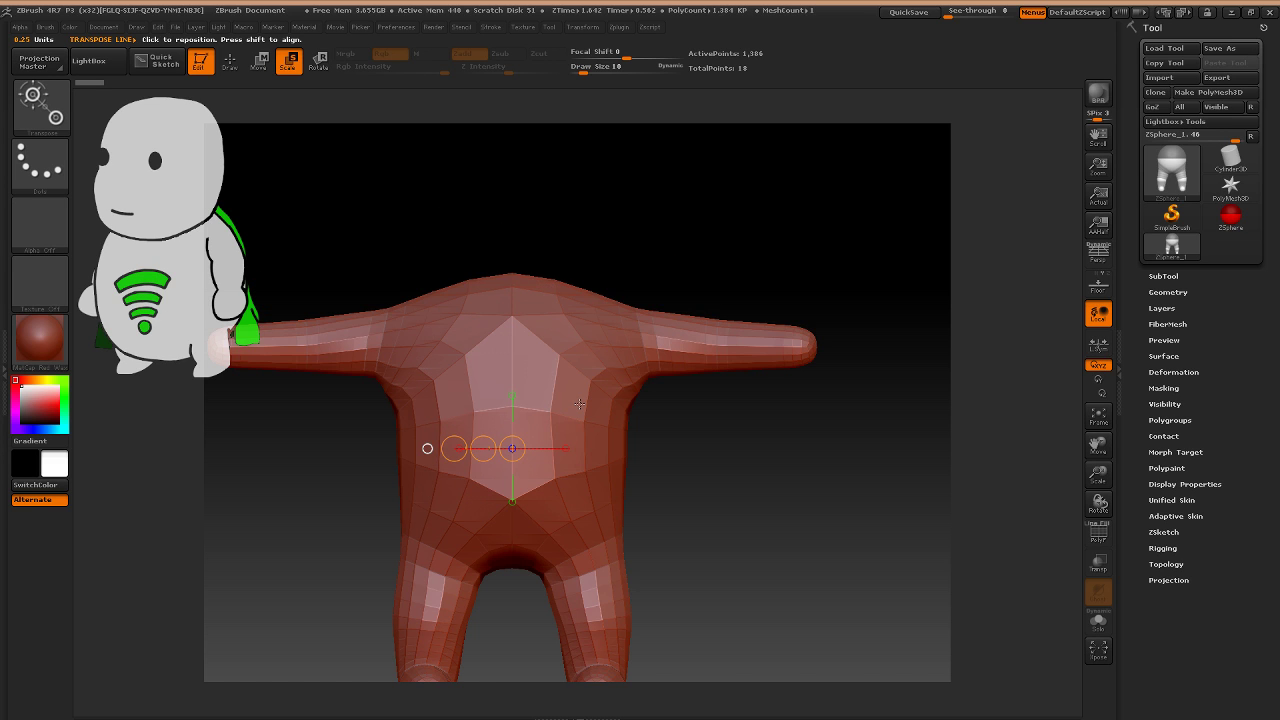
key("a")
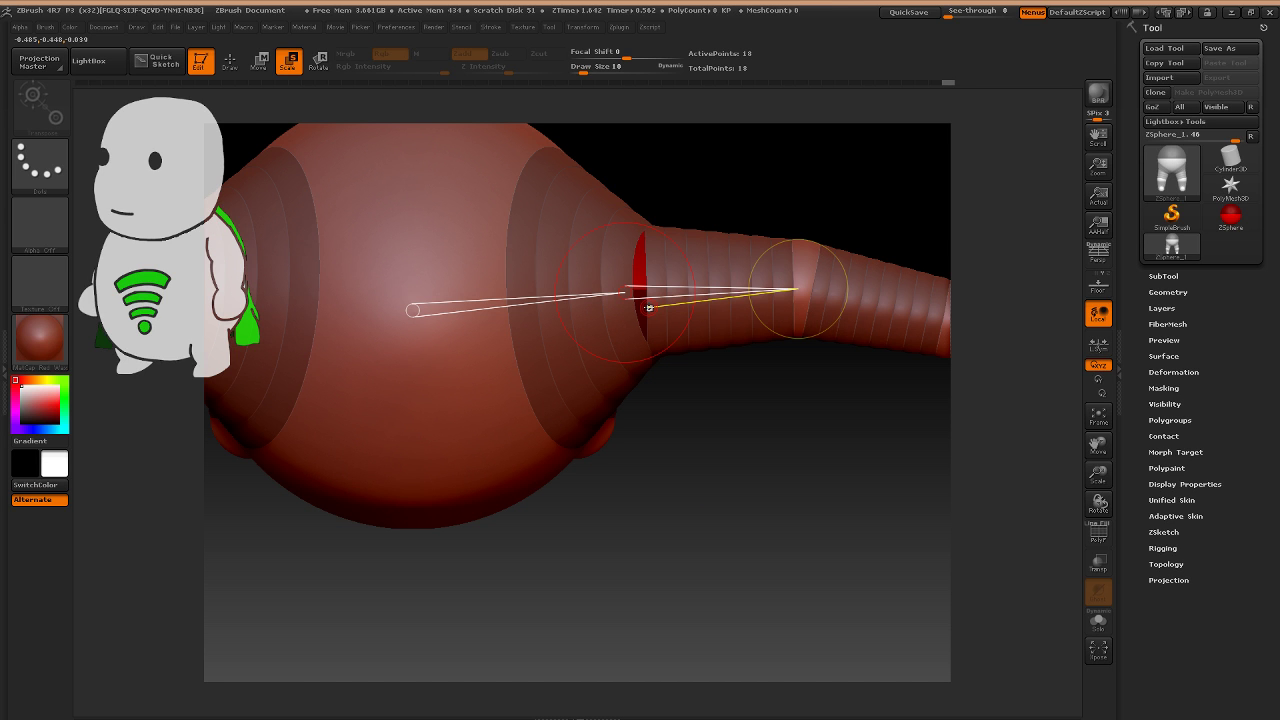
mouse_move(648, 307)
left_mouse_down()
mouse_move(632, 400)
mouse_move(631, 291)
mouse_move(631, 386)
left_mouse_up()
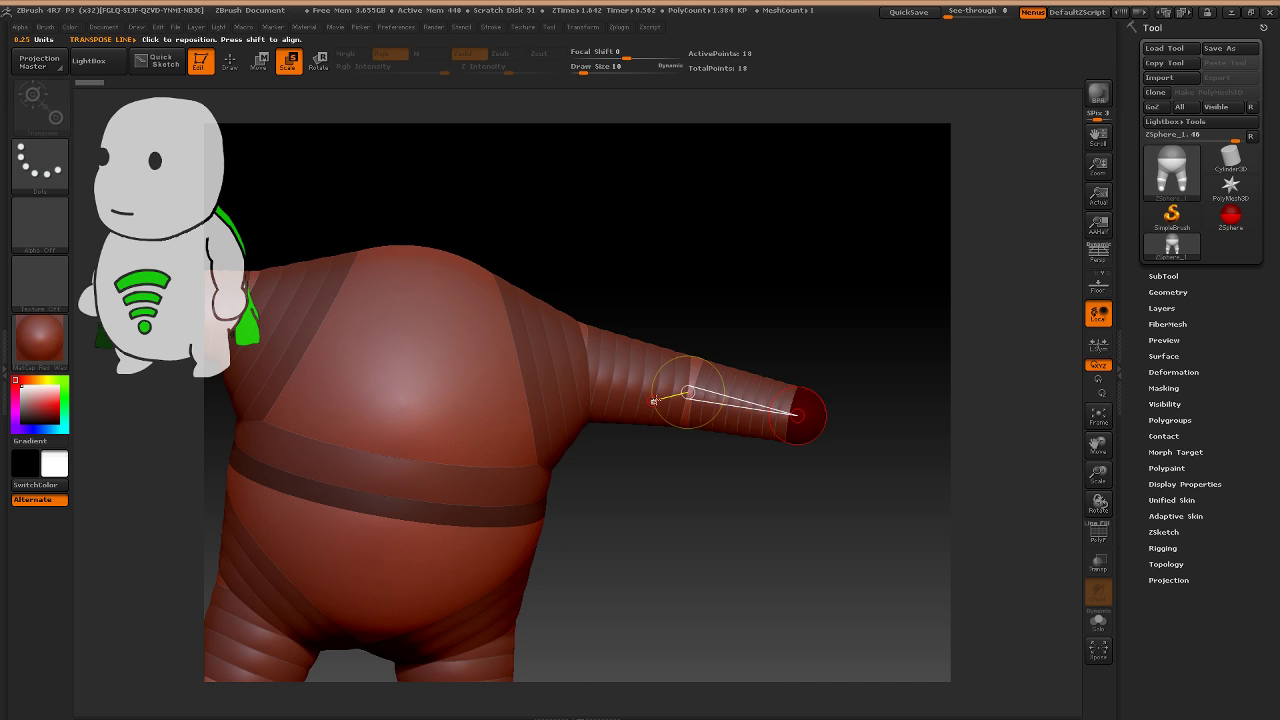
mouse_move(653, 400)
left_mouse_down()
mouse_move(605, 520)
mouse_move(660, 421)
left_mouse_up()
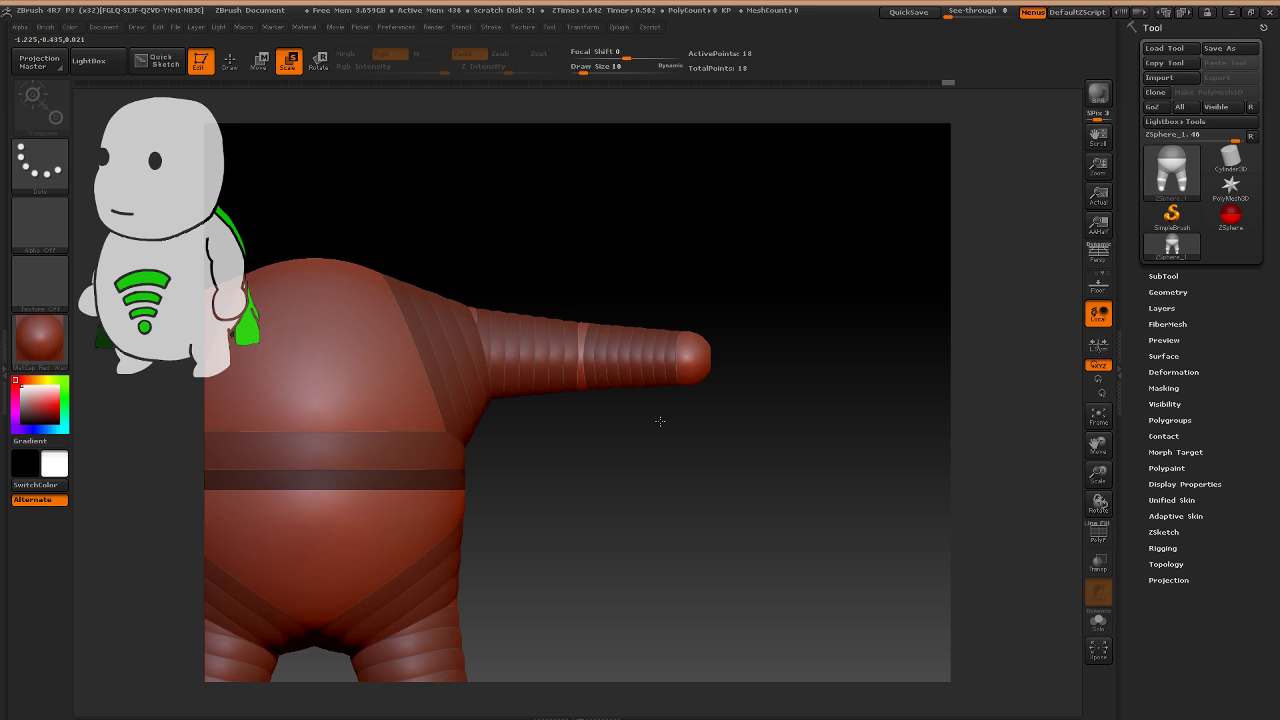
key("f")
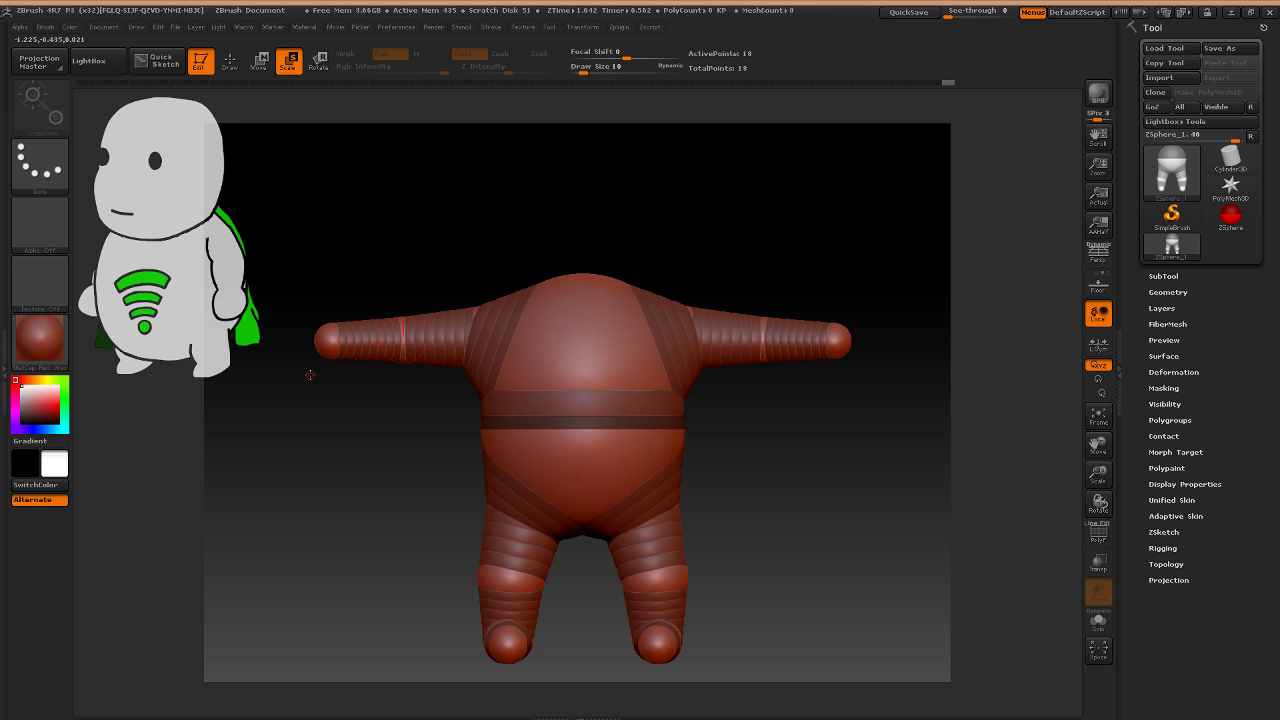
left_click_drag(310, 375, 171, 357, "alt")
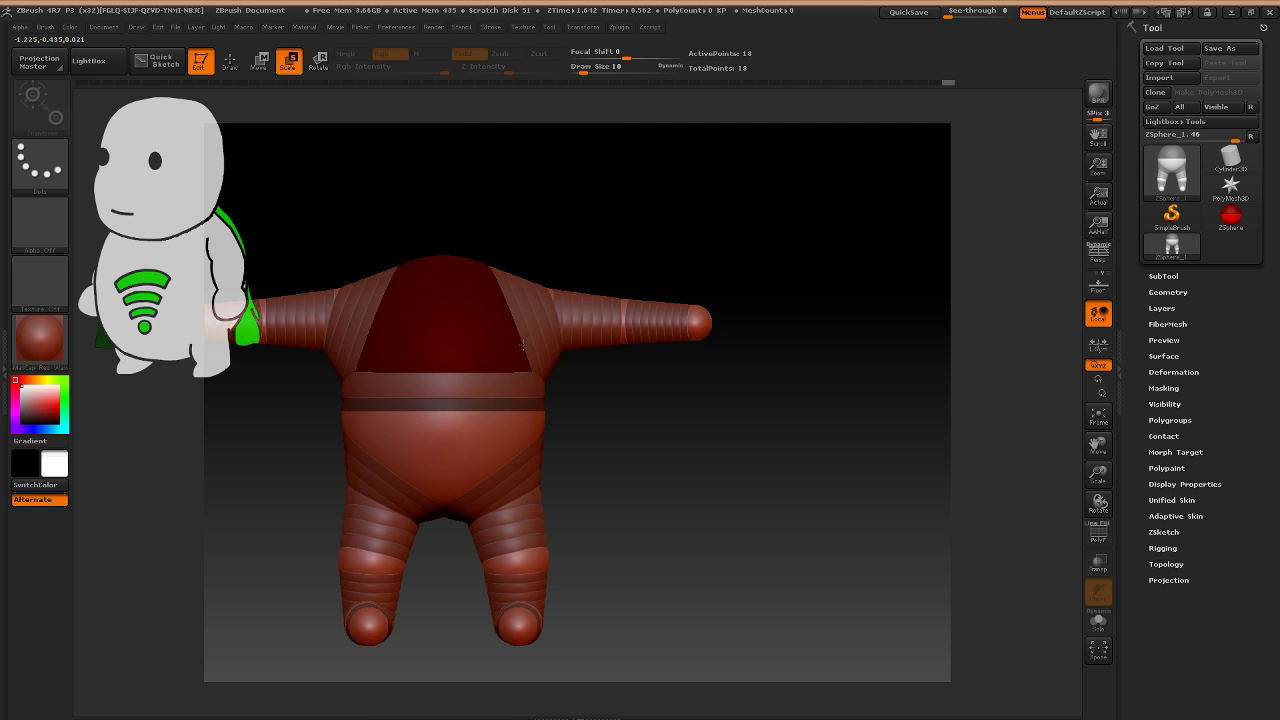
left_click_drag(522, 344, 399, 324)
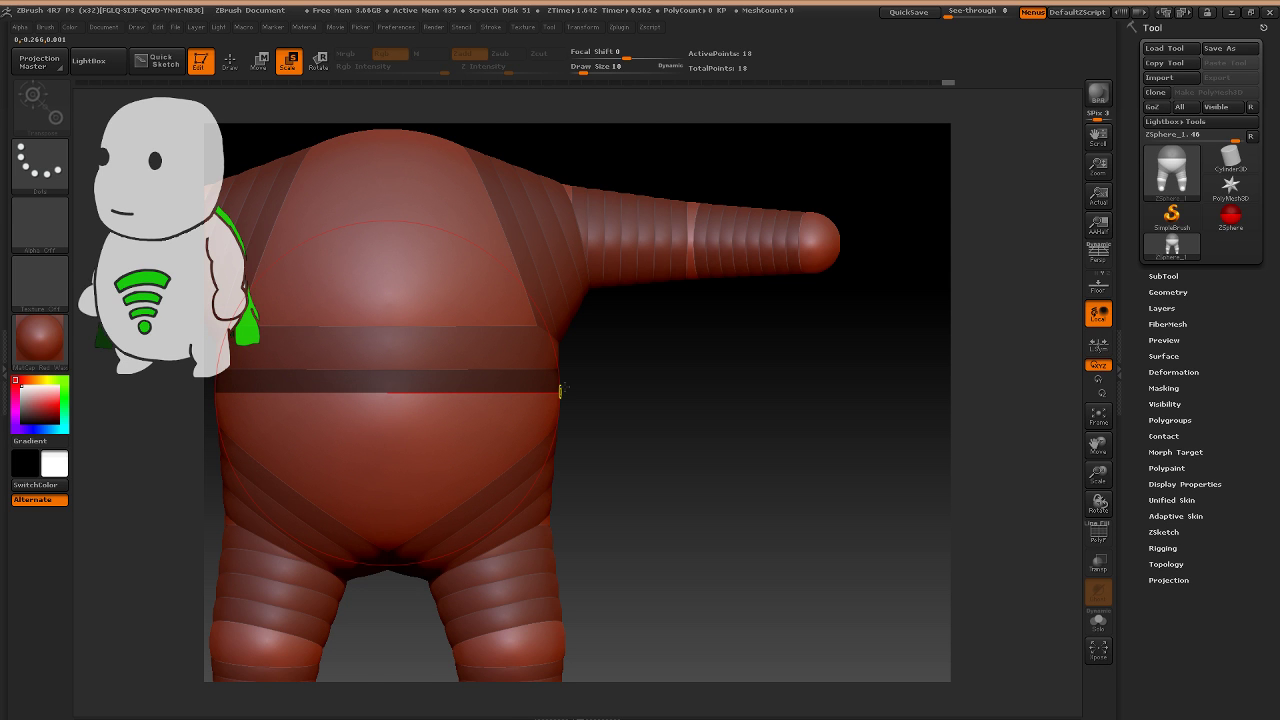
left_click_drag(560, 390, 669, 397)
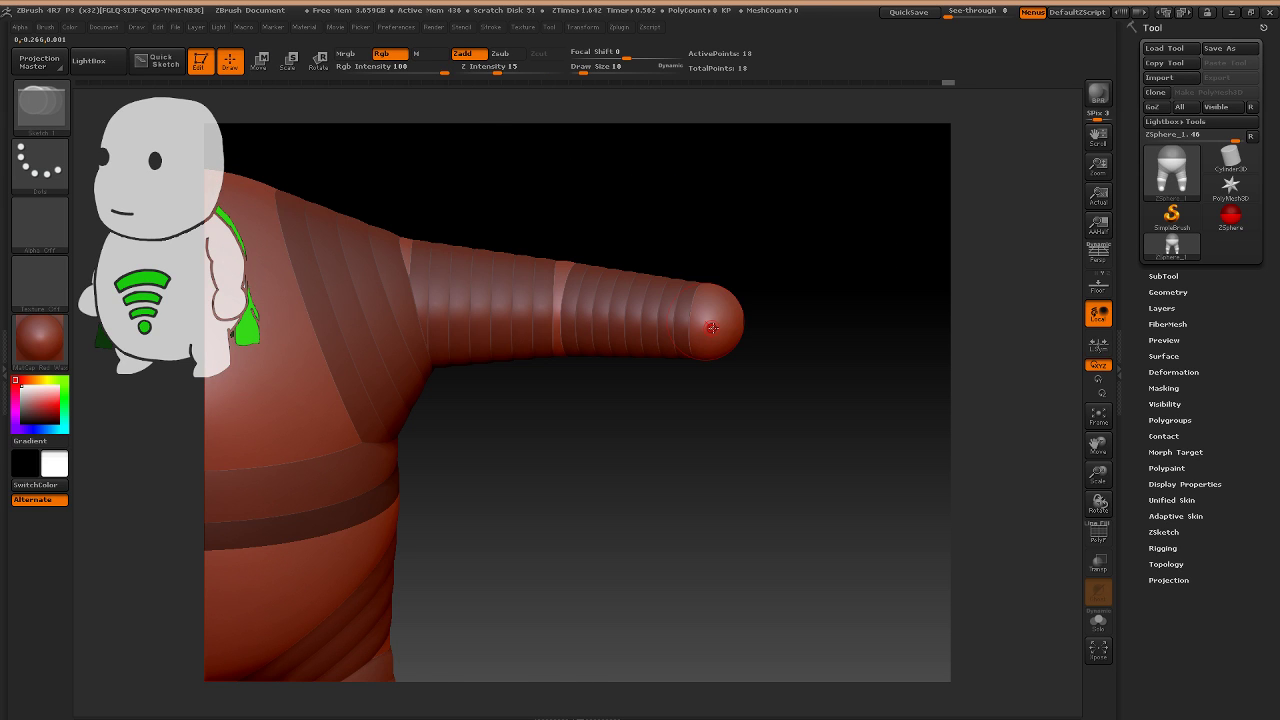
Add a mirrored pair of ZSpheres on the forearm ends, move them outward to form the hands, and shrink them slightly.
left_click_drag(711, 327, 736, 363)
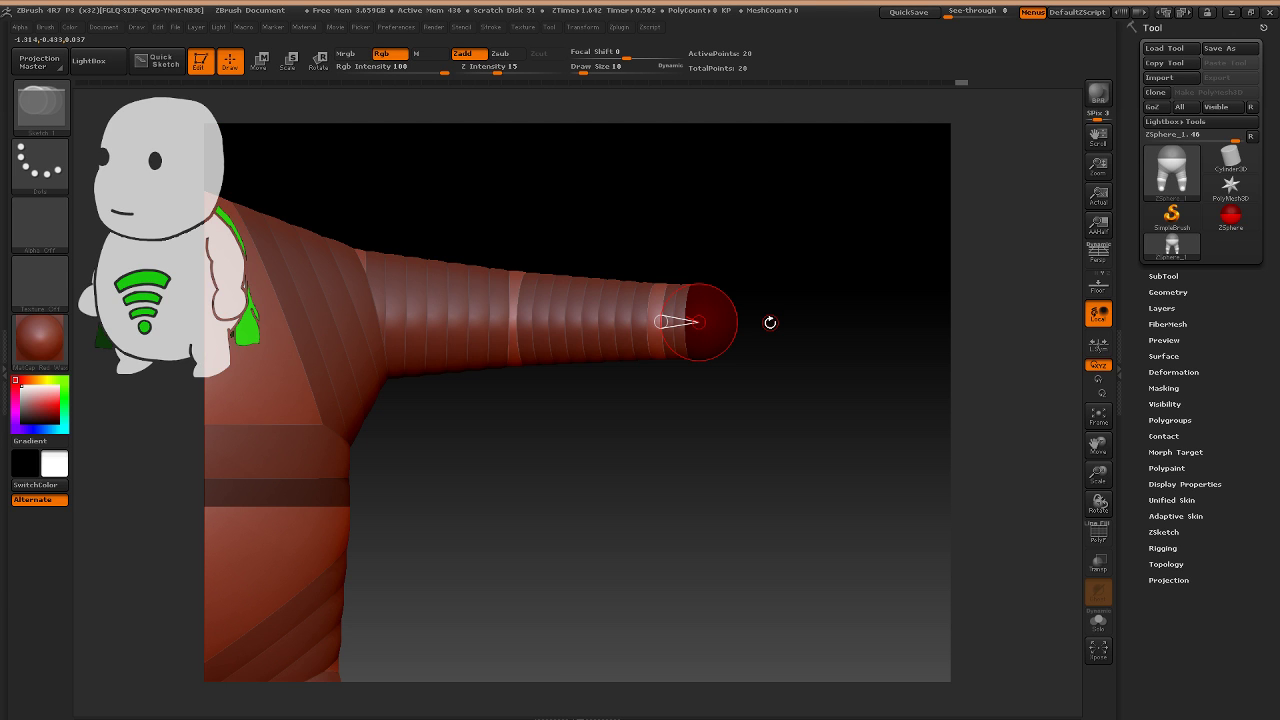
mouse_move(770, 322)
left_mouse_down()
mouse_move(669, 302)
mouse_move(703, 287)
mouse_move(693, 384)
mouse_move(701, 362)
left_mouse_up()
key("w")
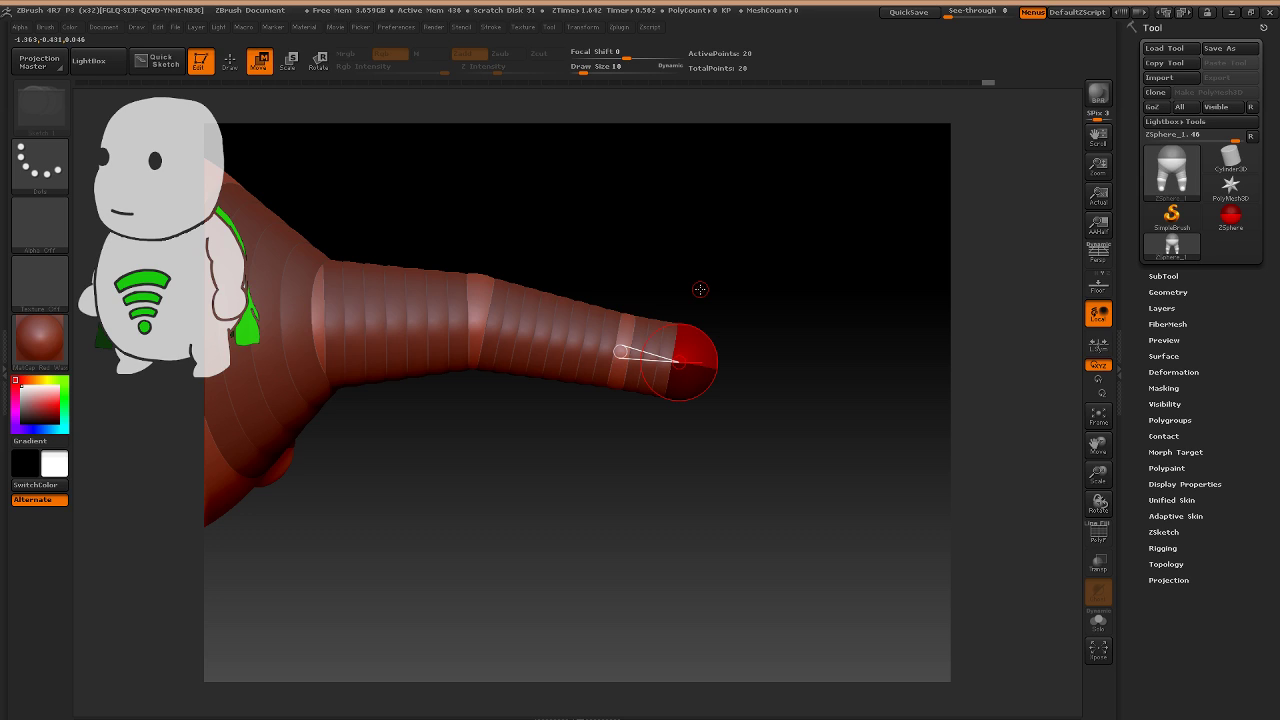
key("e")
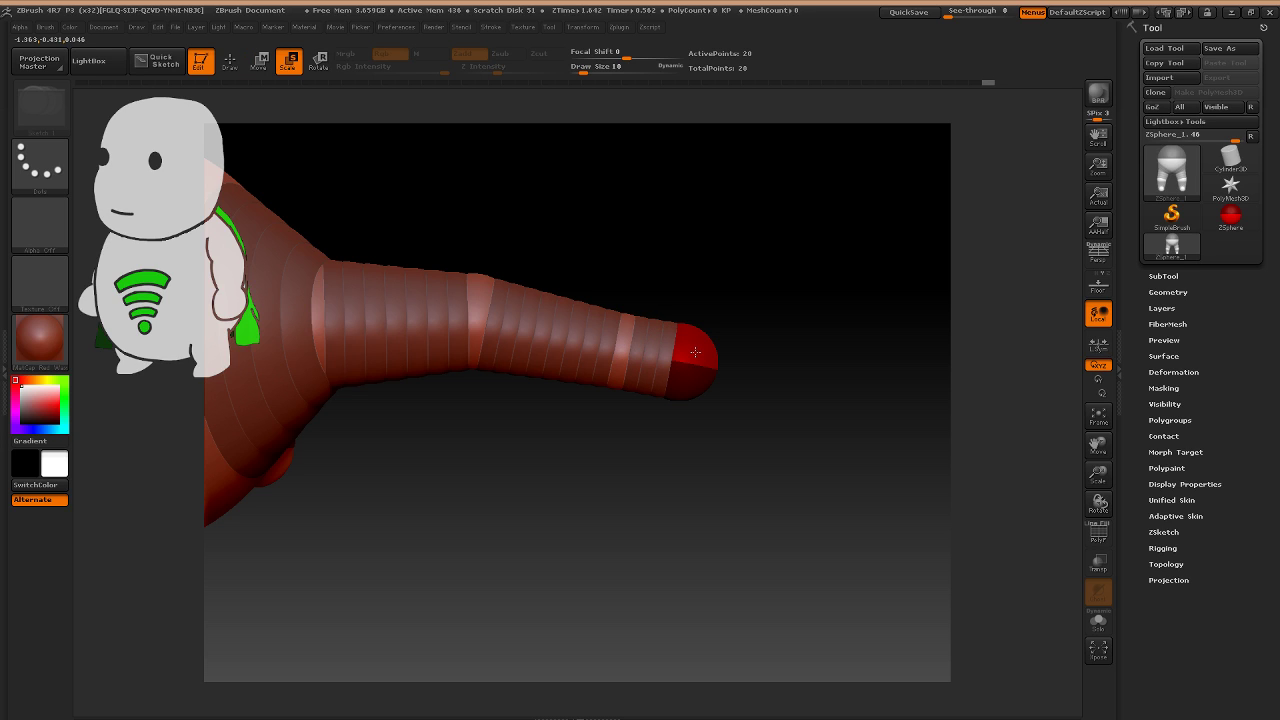
left_click_drag(695, 352, 704, 343)
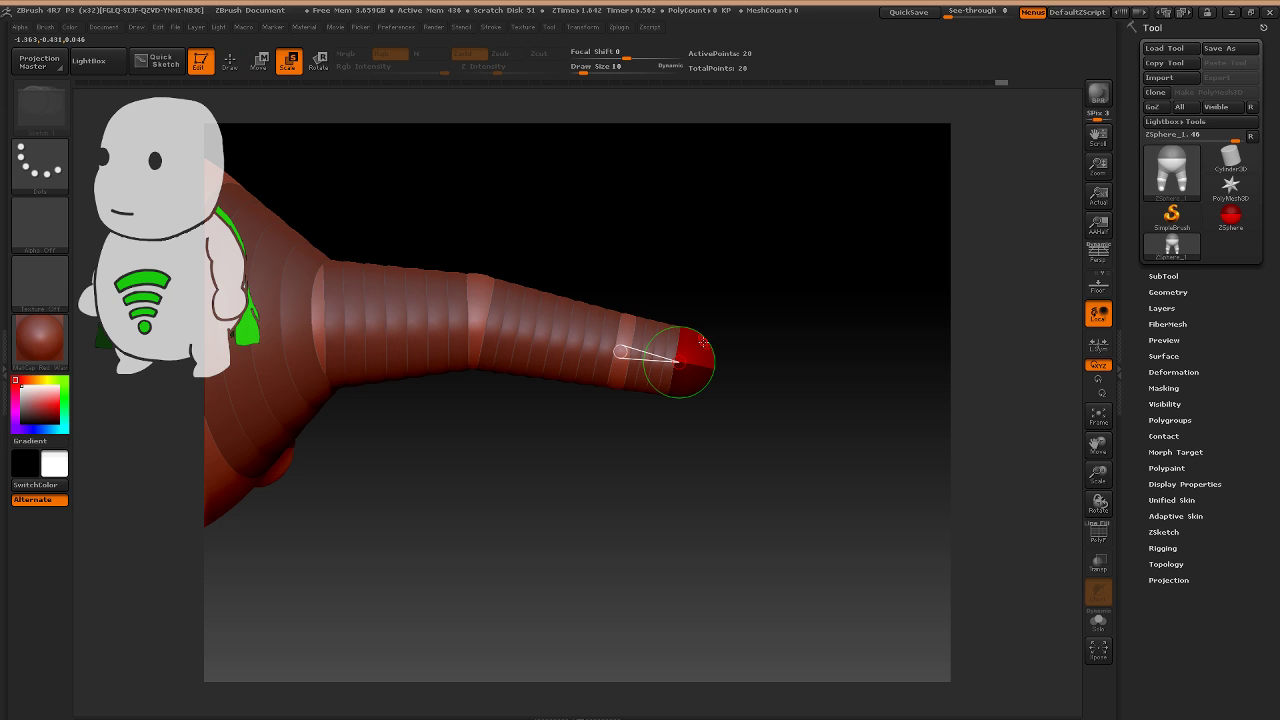
key("a")
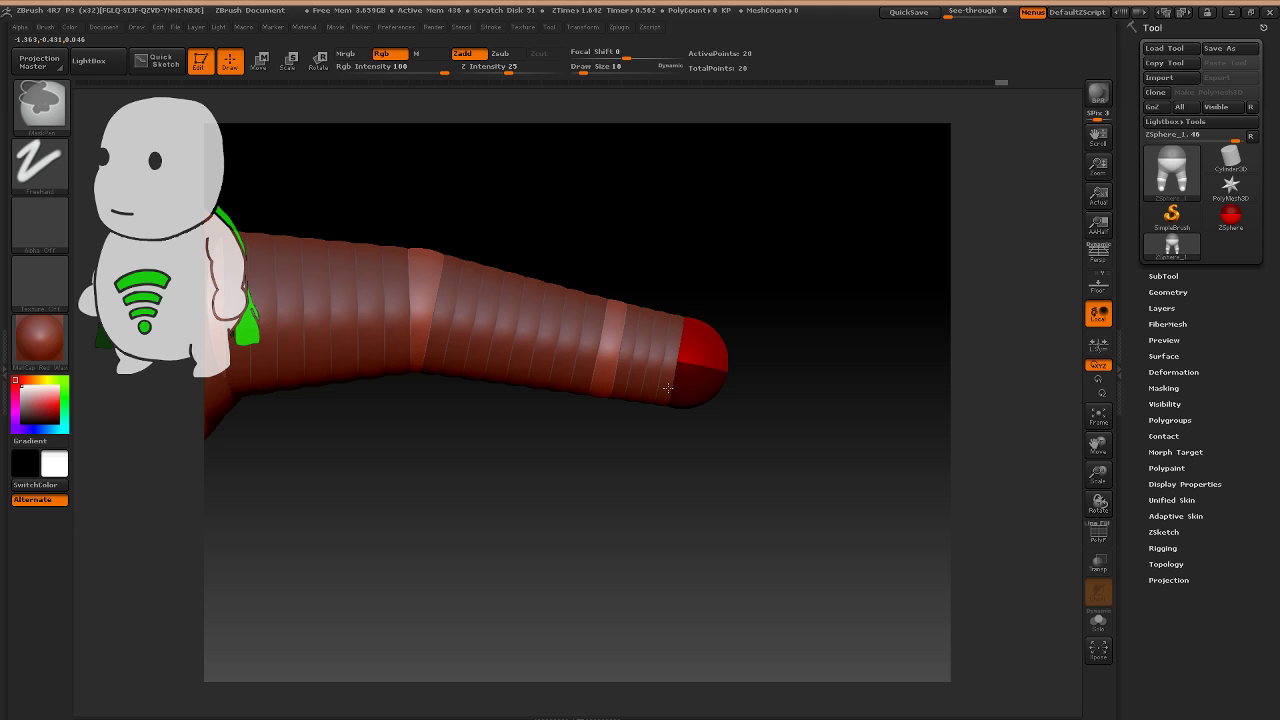
key("a")
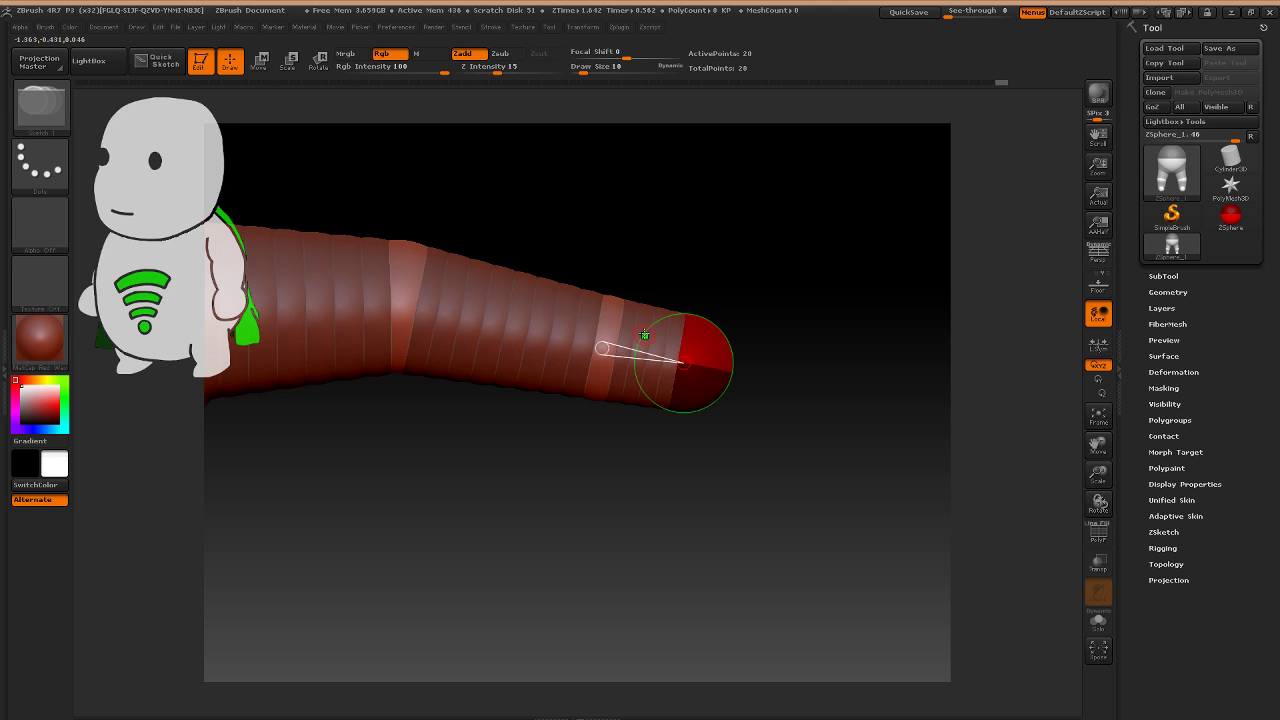
Try inserting a mirrored ZSphere pair between wrists and hand ends with a small child ZSphere on each for the thumbs, and undo it.
left_click(647, 350)
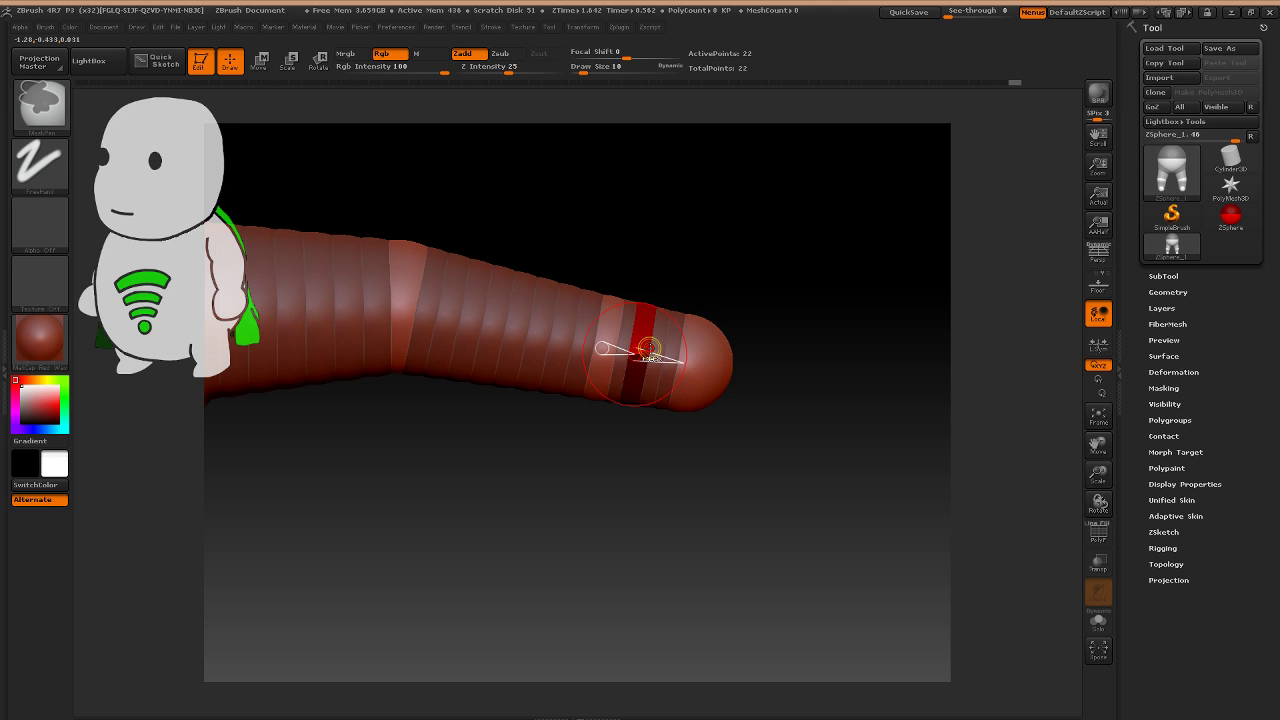
key("ctrl+z")
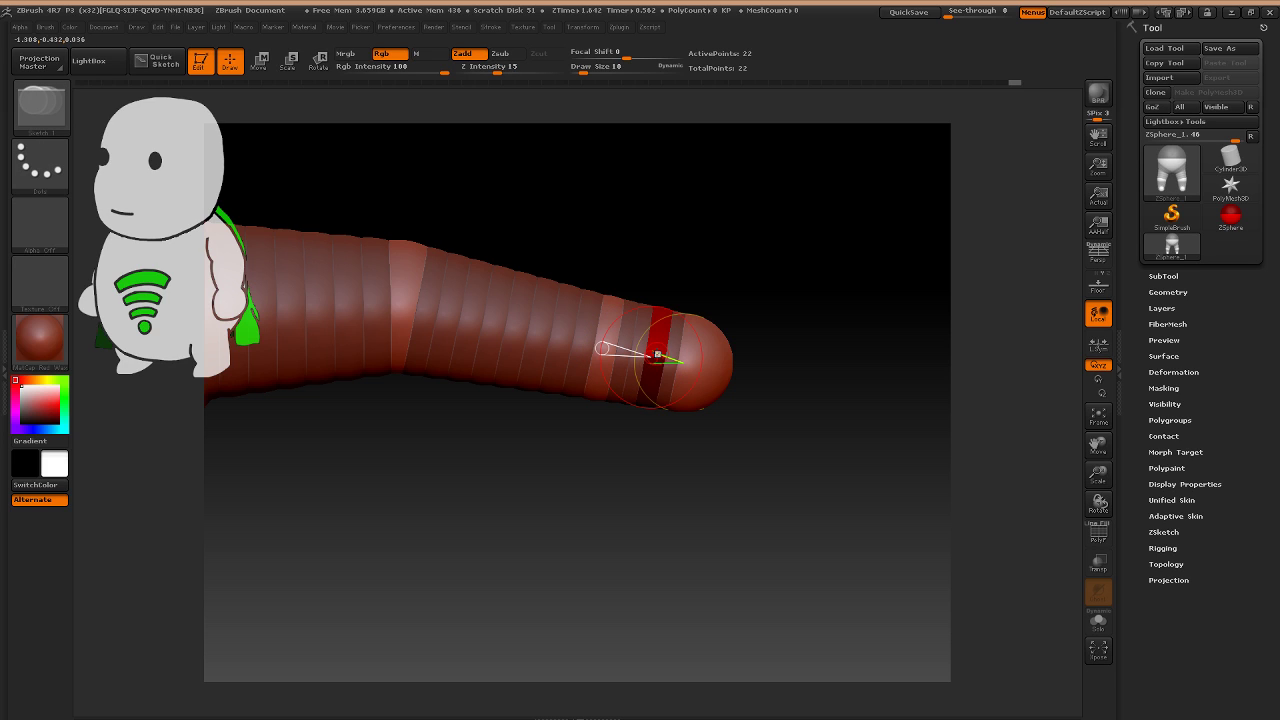
left_click(657, 354)
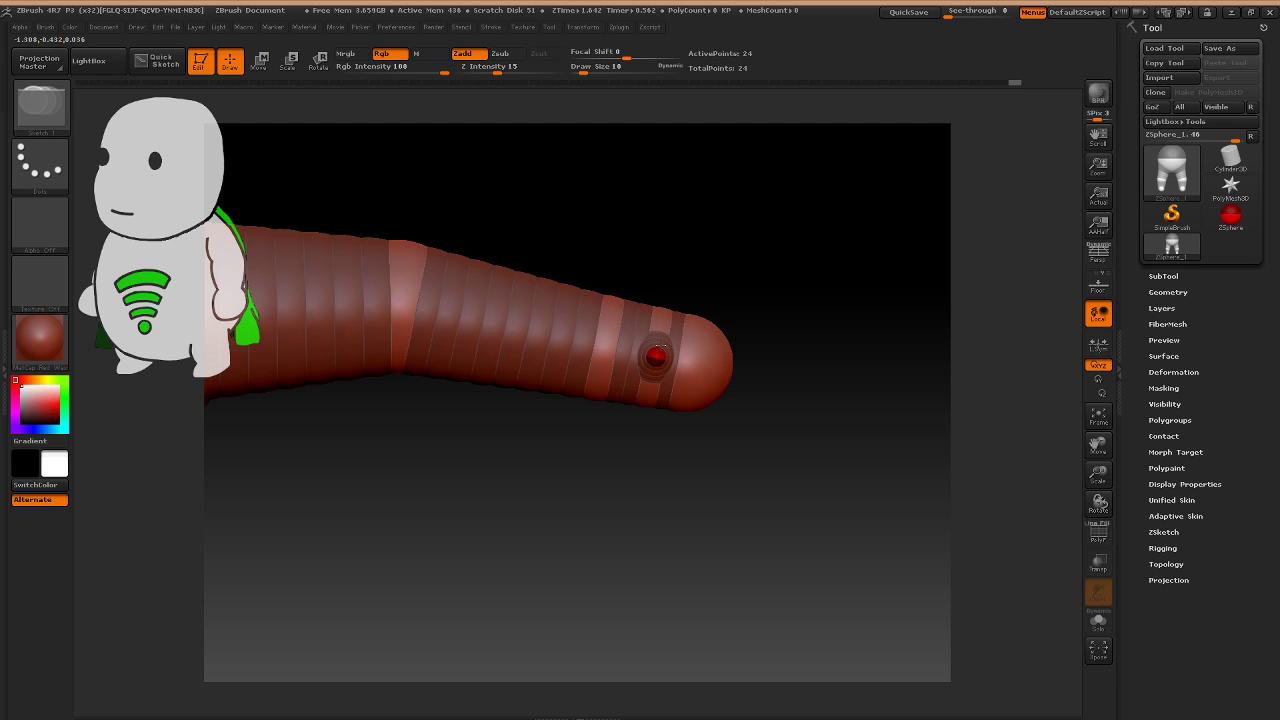
left_click_drag(656, 414, 656, 420, "shift")
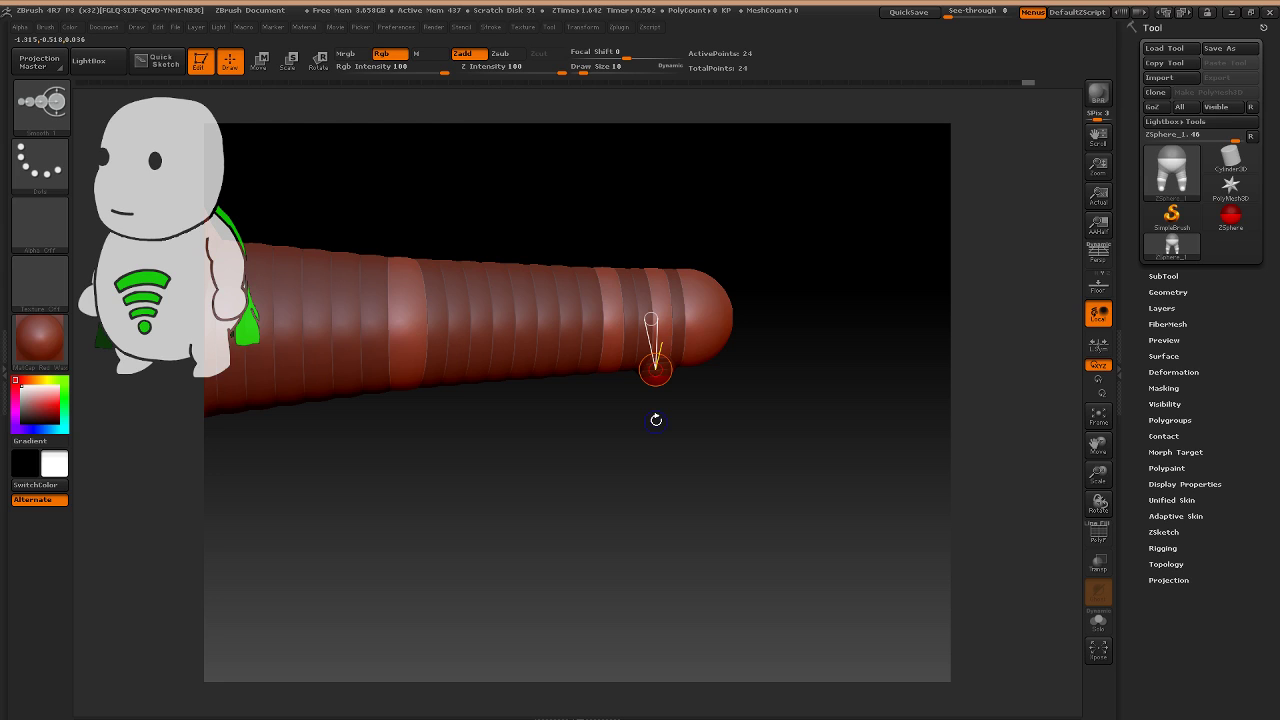
key("ctrl+z")
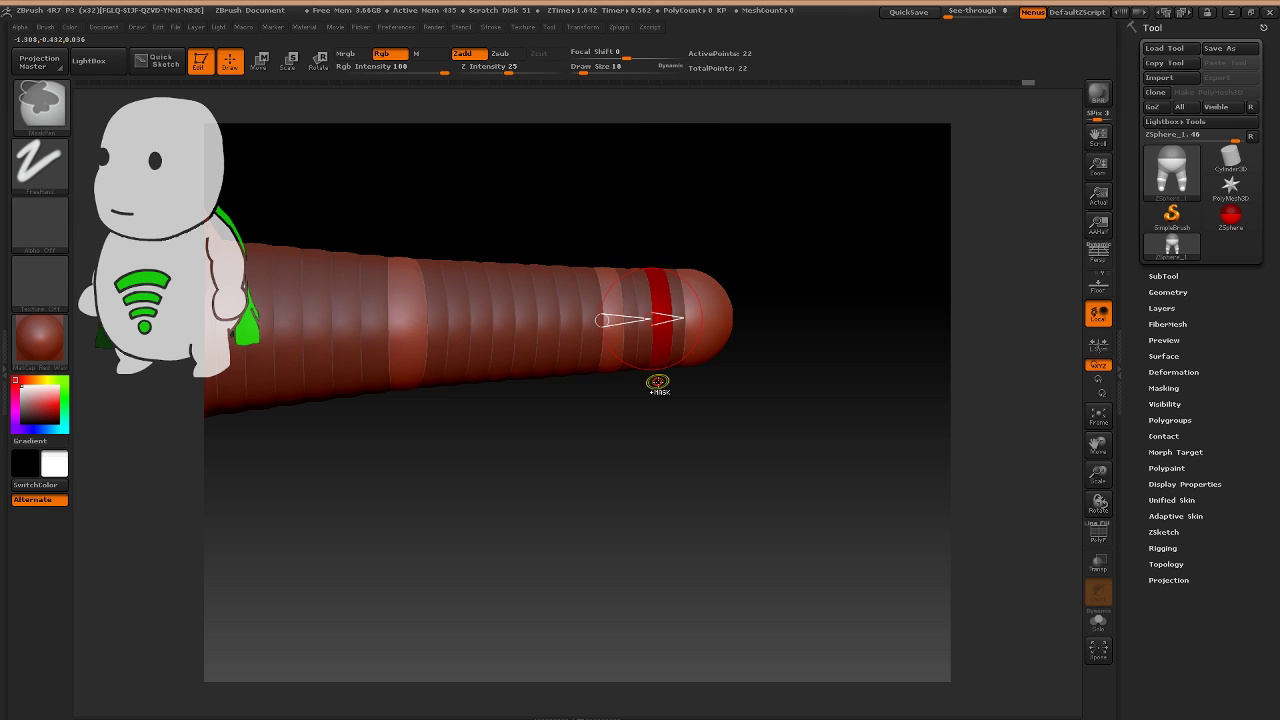
key("ctrl+z")
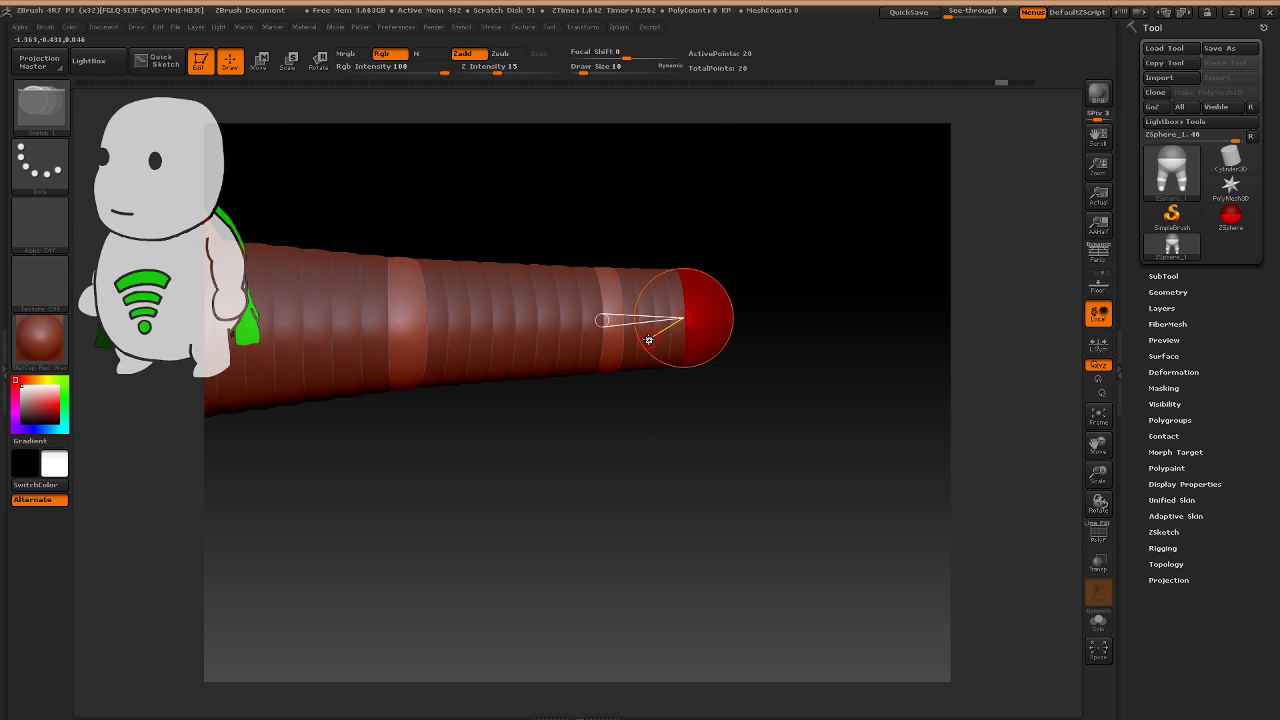
Insert a mirrored pair of ZSpheres between the wrists and the hand ends to form the palms.
left_click(643, 350)
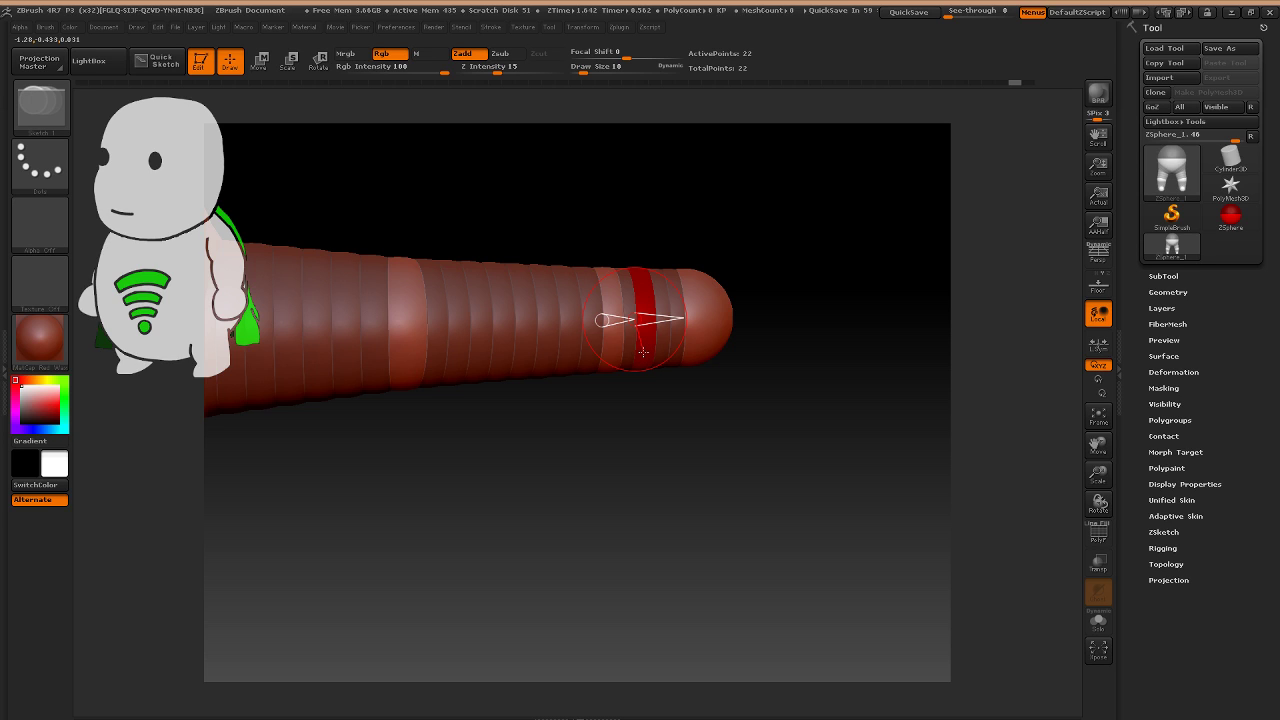
left_click_drag(643, 350, 648, 266)
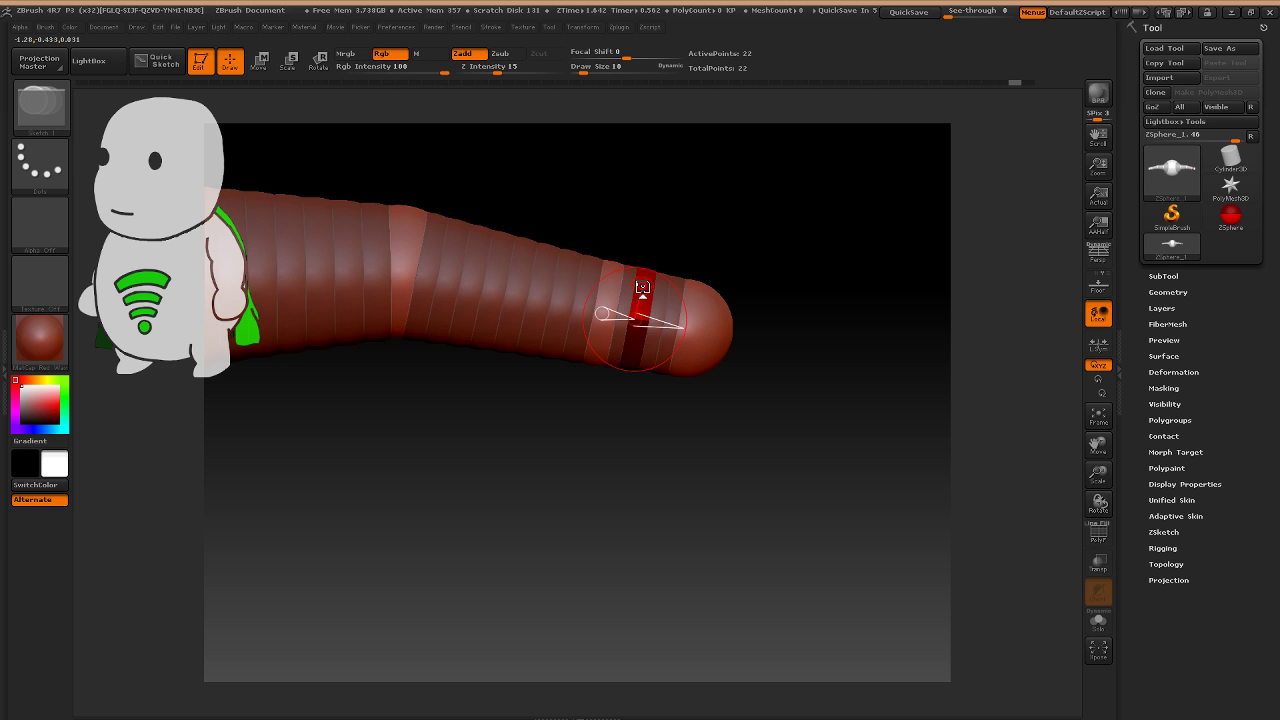
right_click_drag(643, 287, 613, 335)
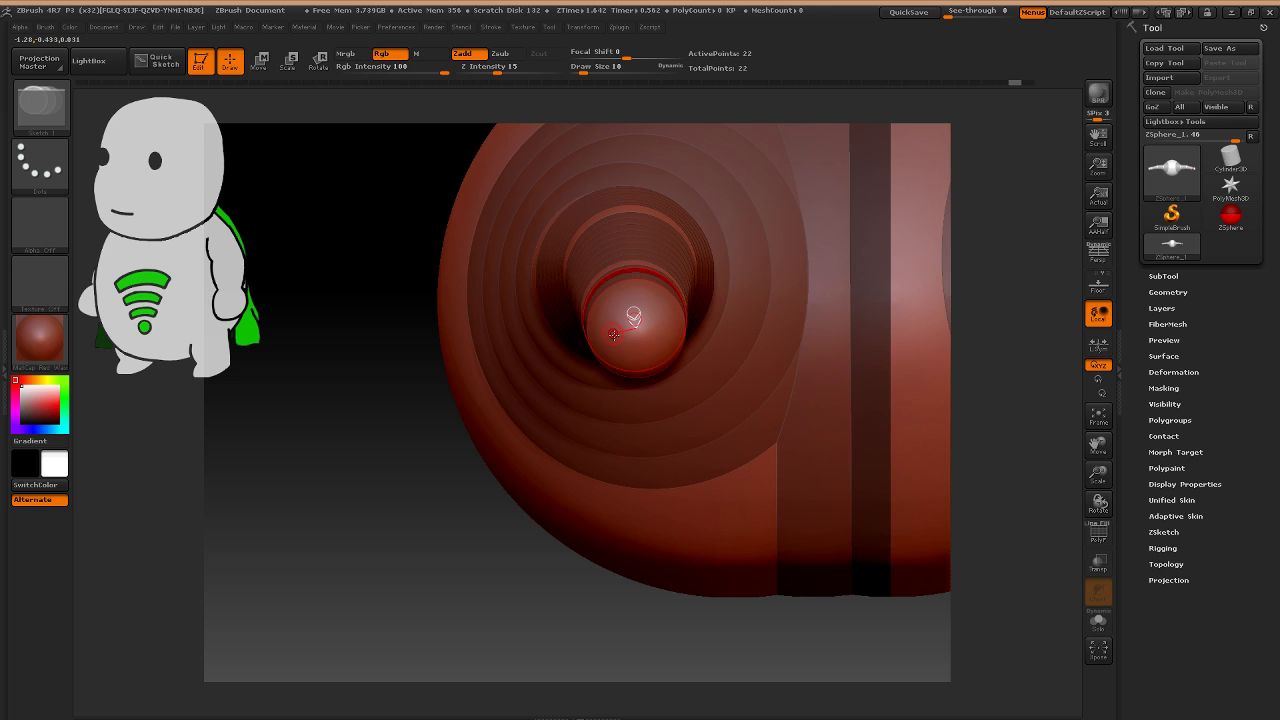
left_click_drag(633, 317, 585, 318)
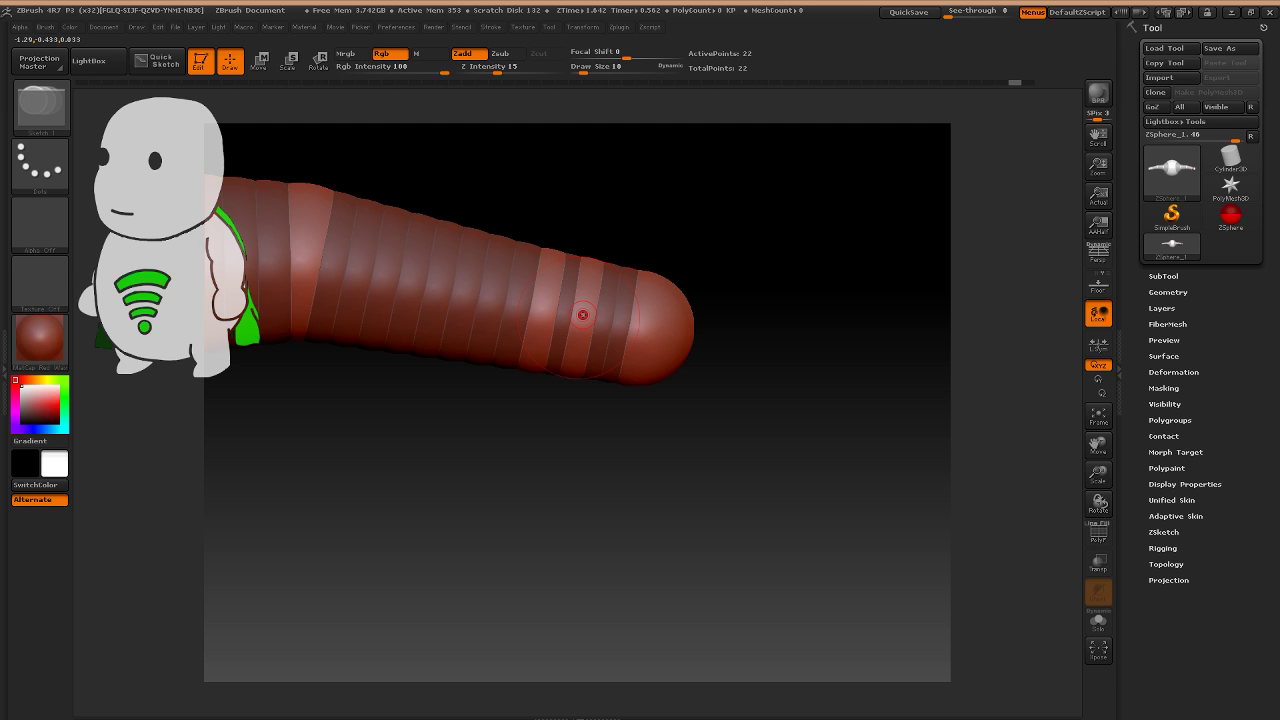
Add a small mirrored pair of ZSpheres on the palms, pull them out into thumbs, and check the adaptive skin preview.
left_click(583, 314)
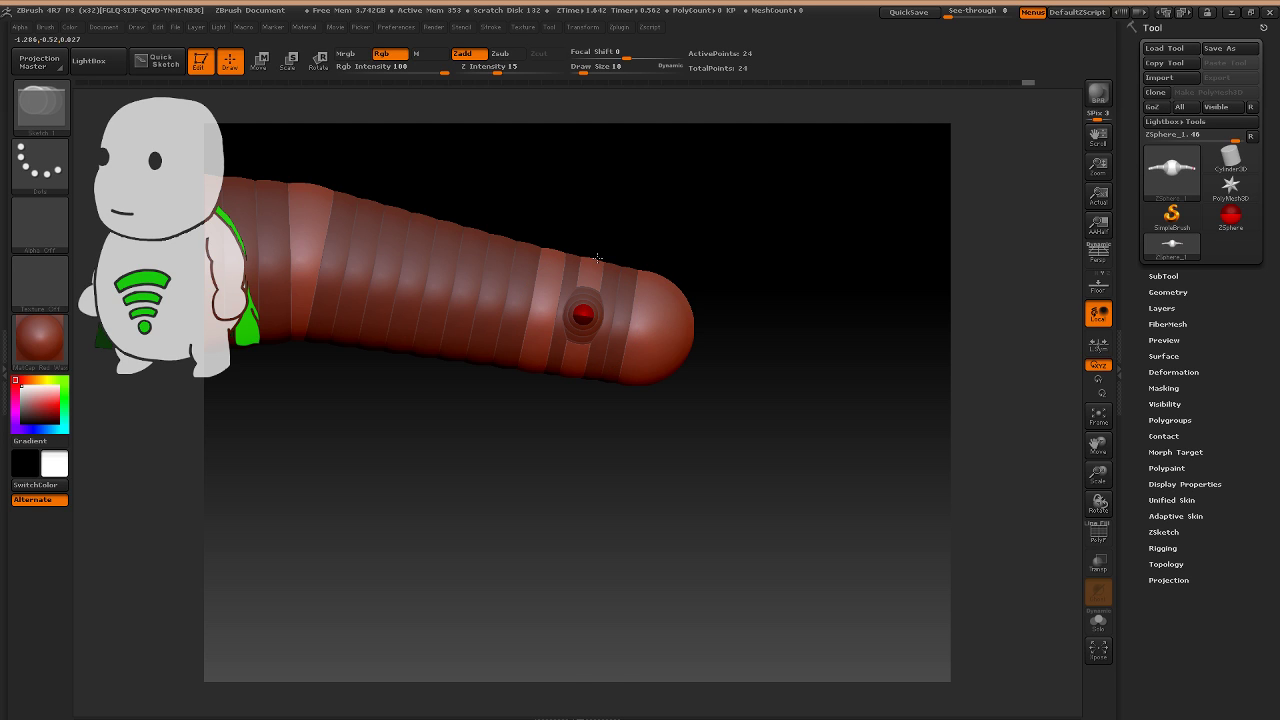
left_click_drag(597, 258, 646, 290)
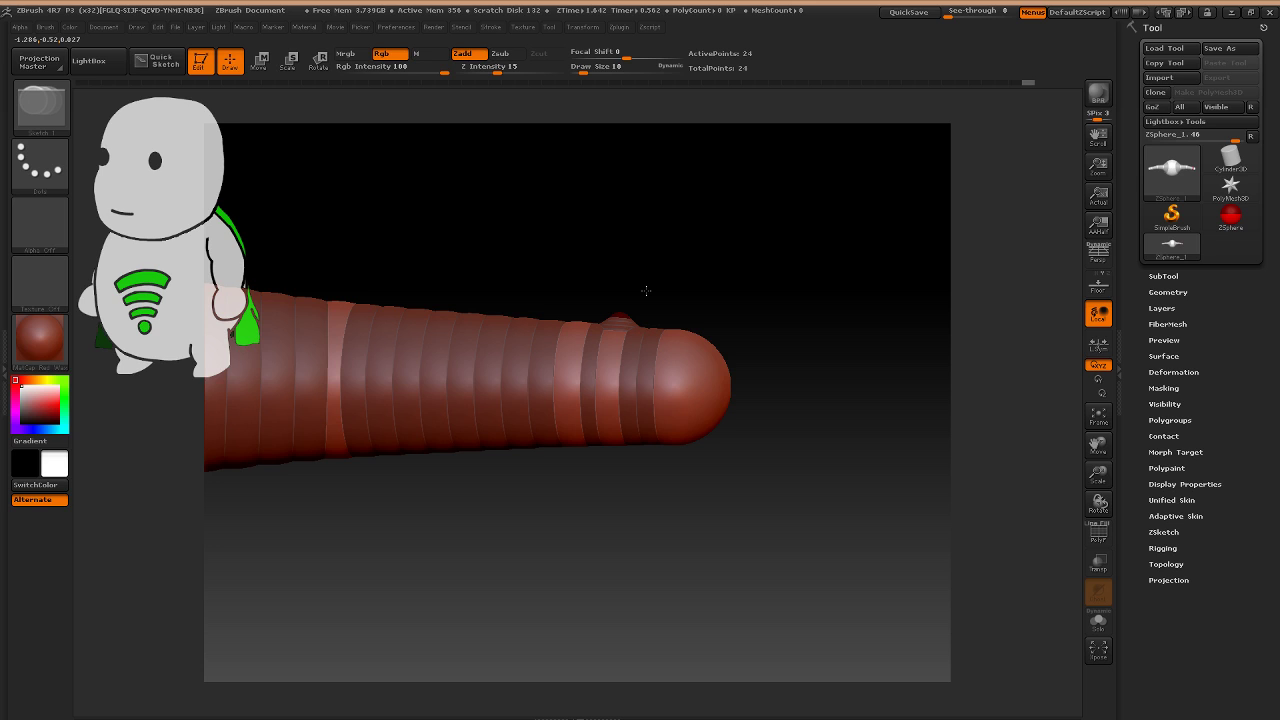
key("w")
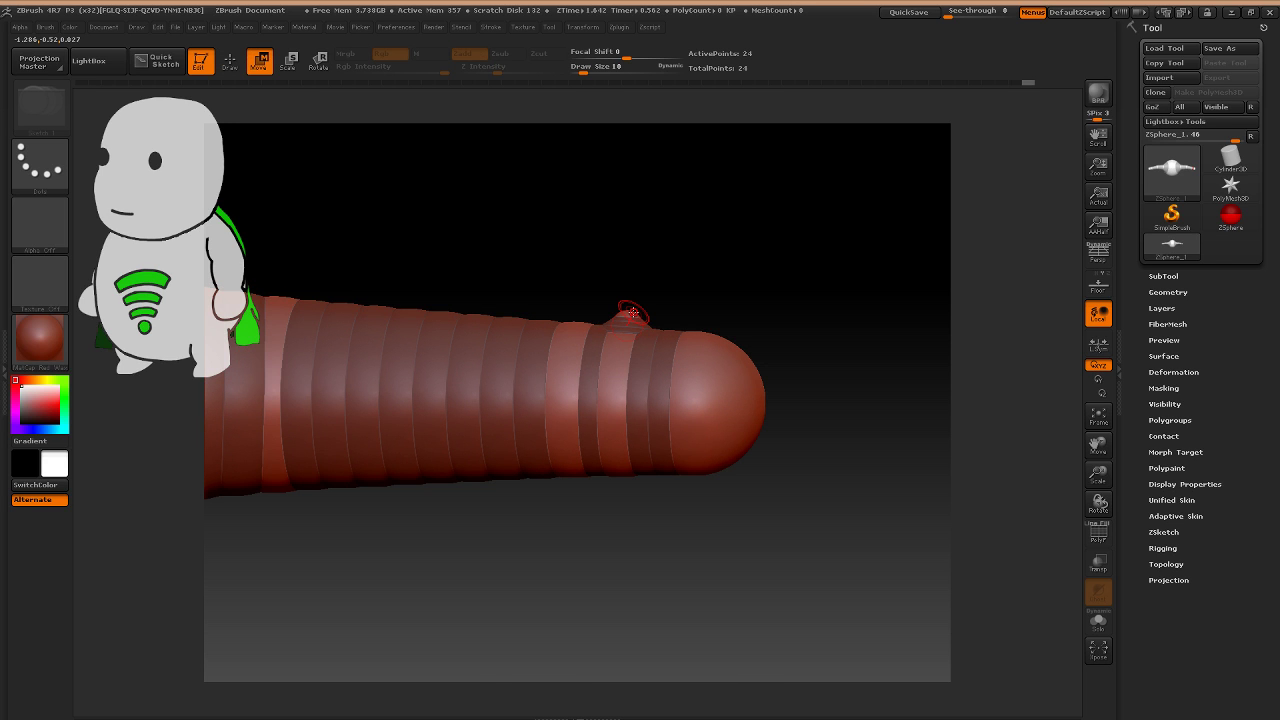
left_click_drag(632, 313, 651, 287)
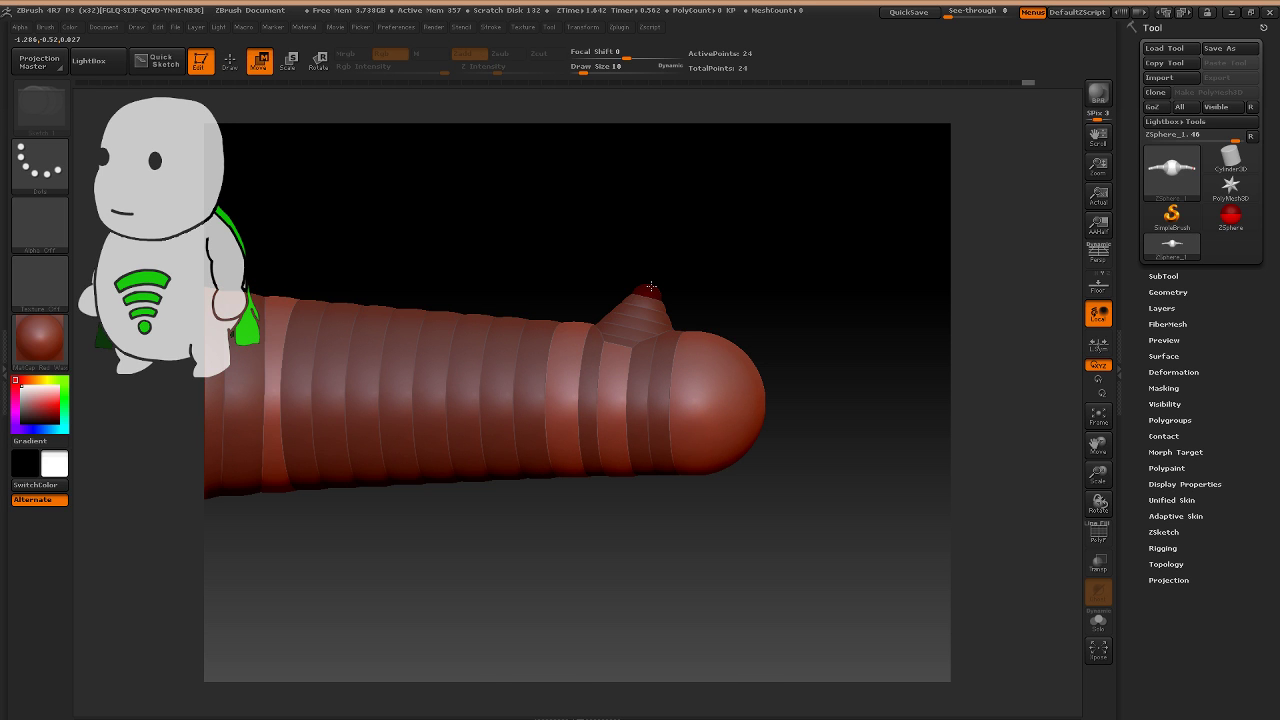
key("a")
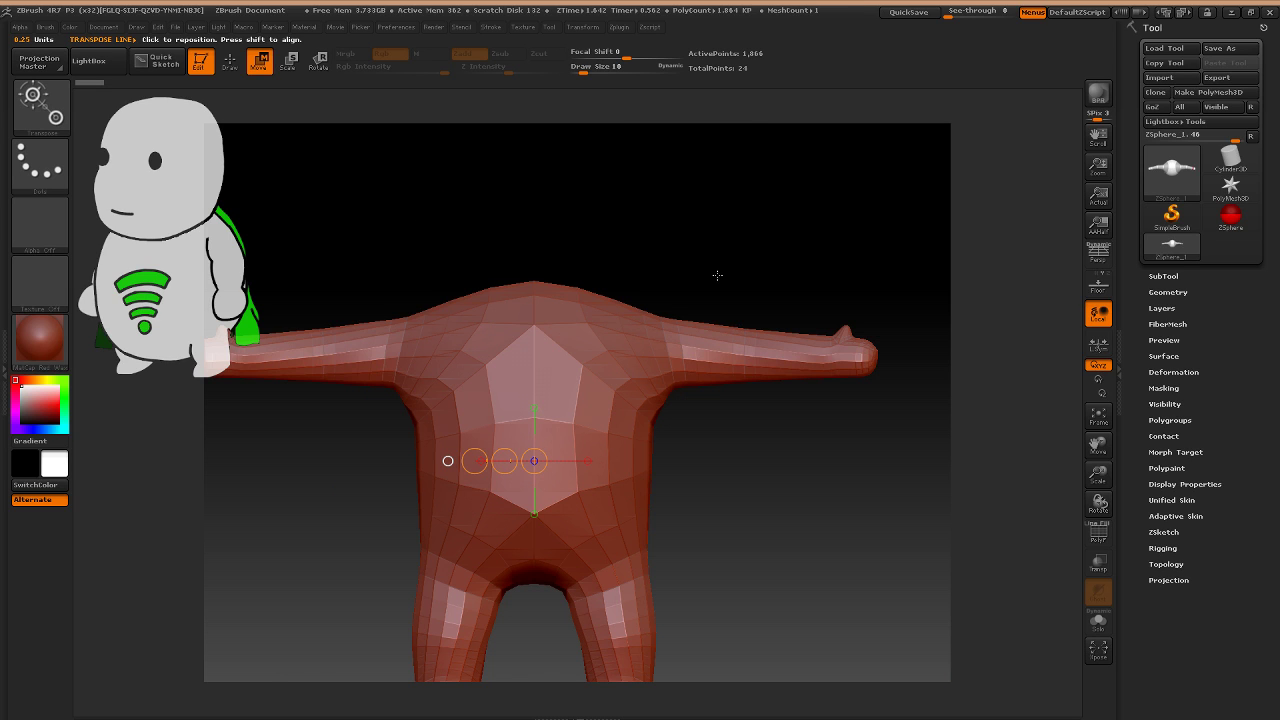
left_click_drag(717, 275, 568, 277, "alt")
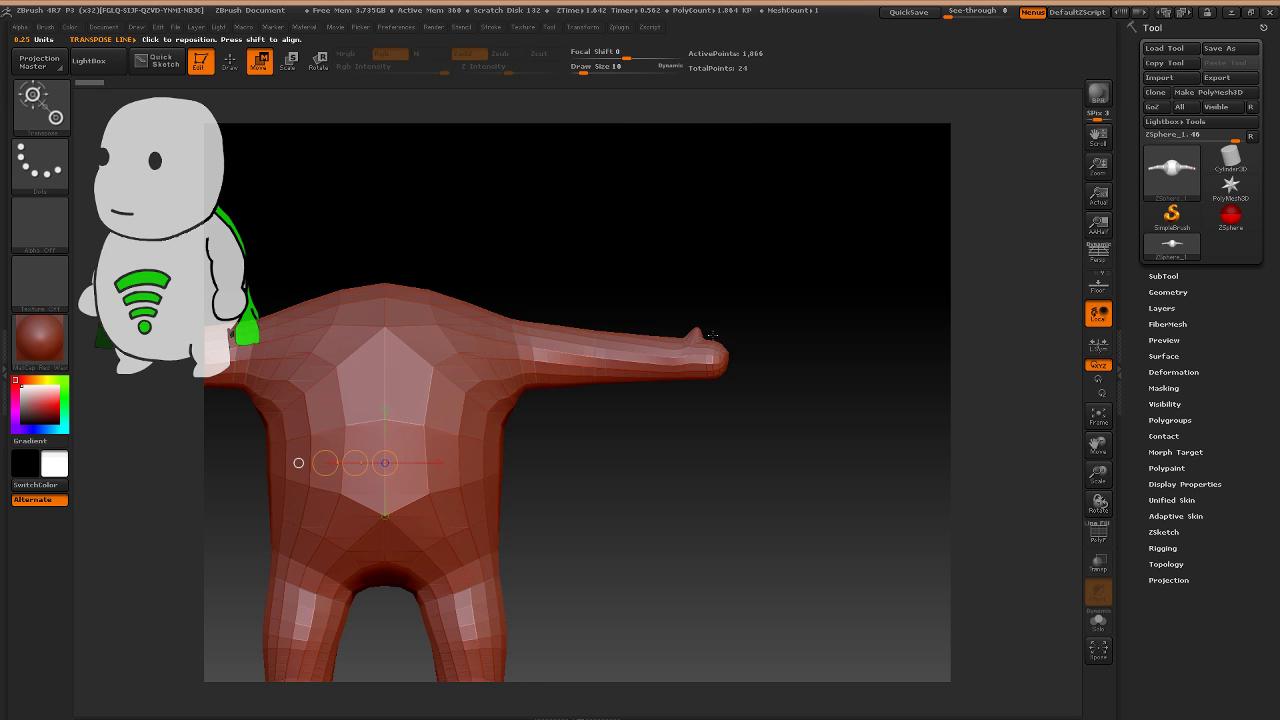
key("a")
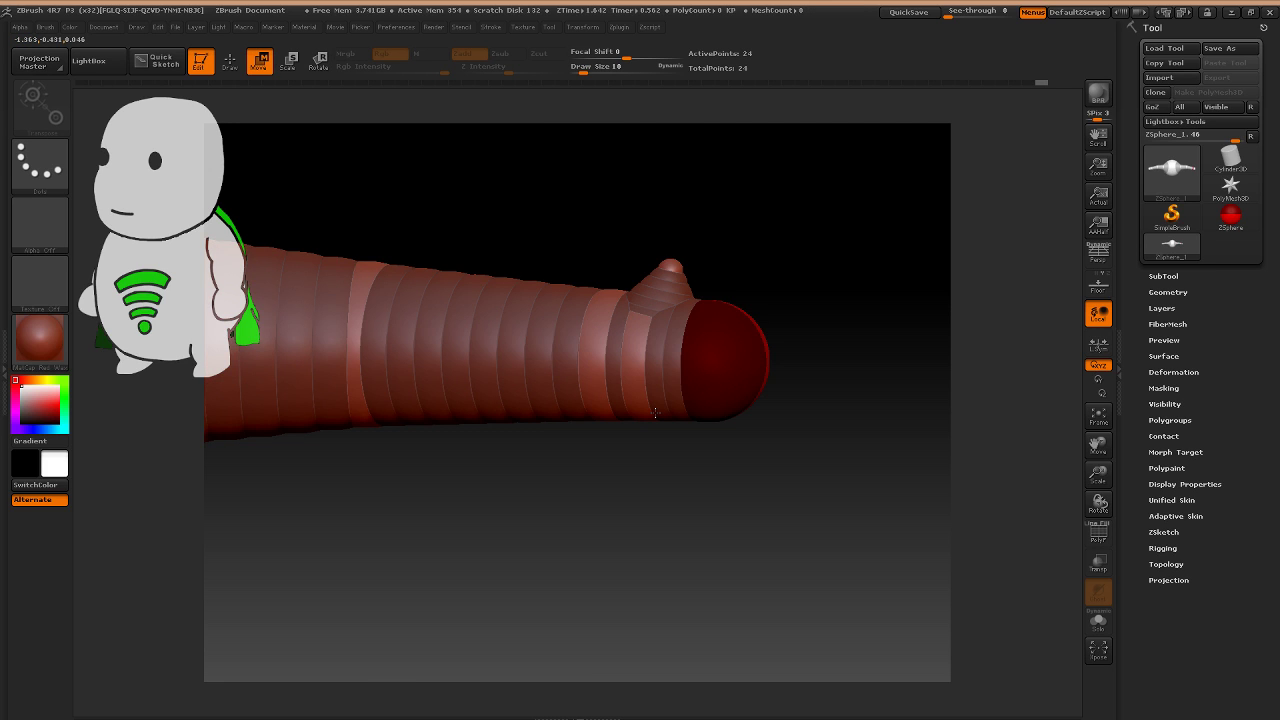
Move the hand-end ZSpheres slightly outward and check the hands in the adaptive skin preview.
left_click_drag(655, 412, 774, 330)
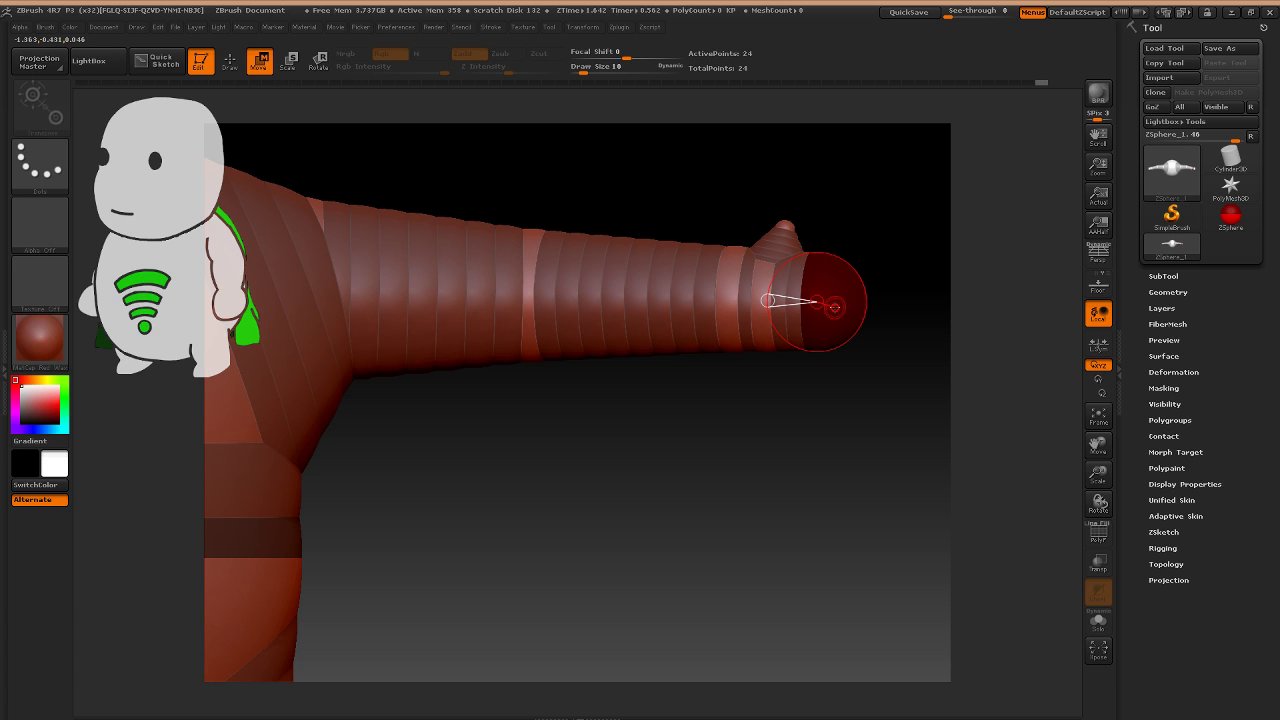
left_click_drag(833, 307, 840, 309)
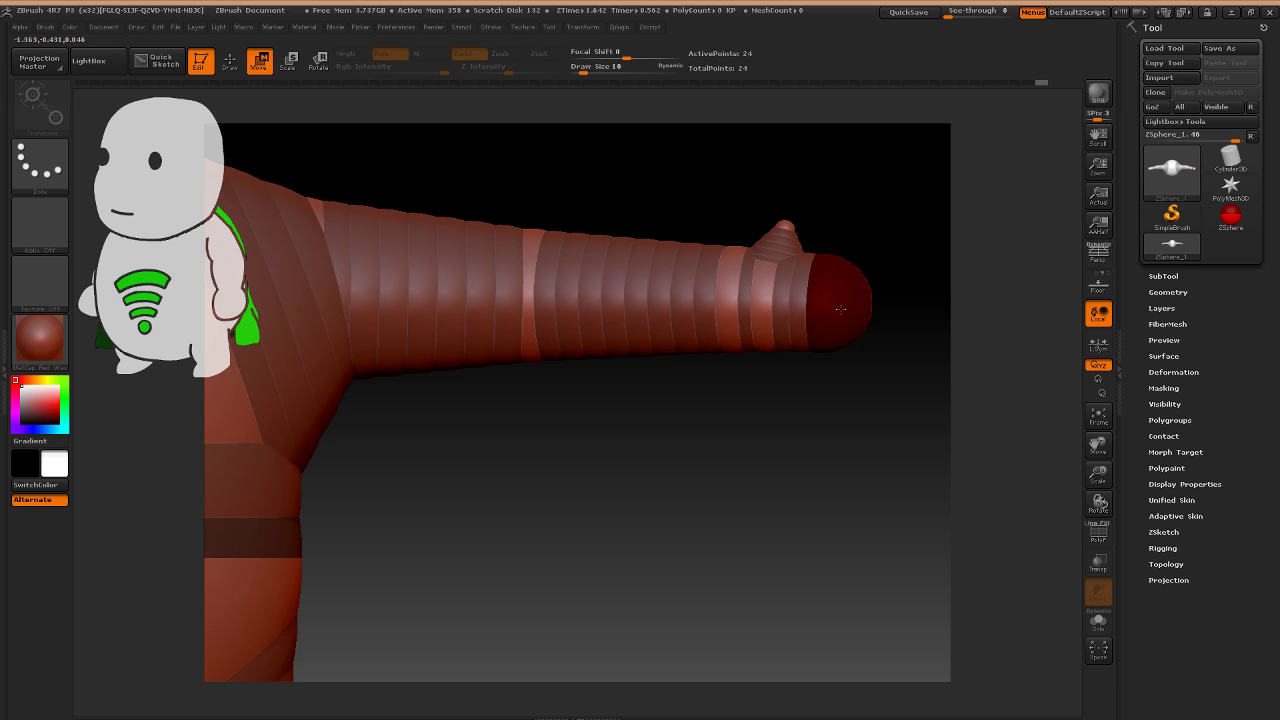
key("q")
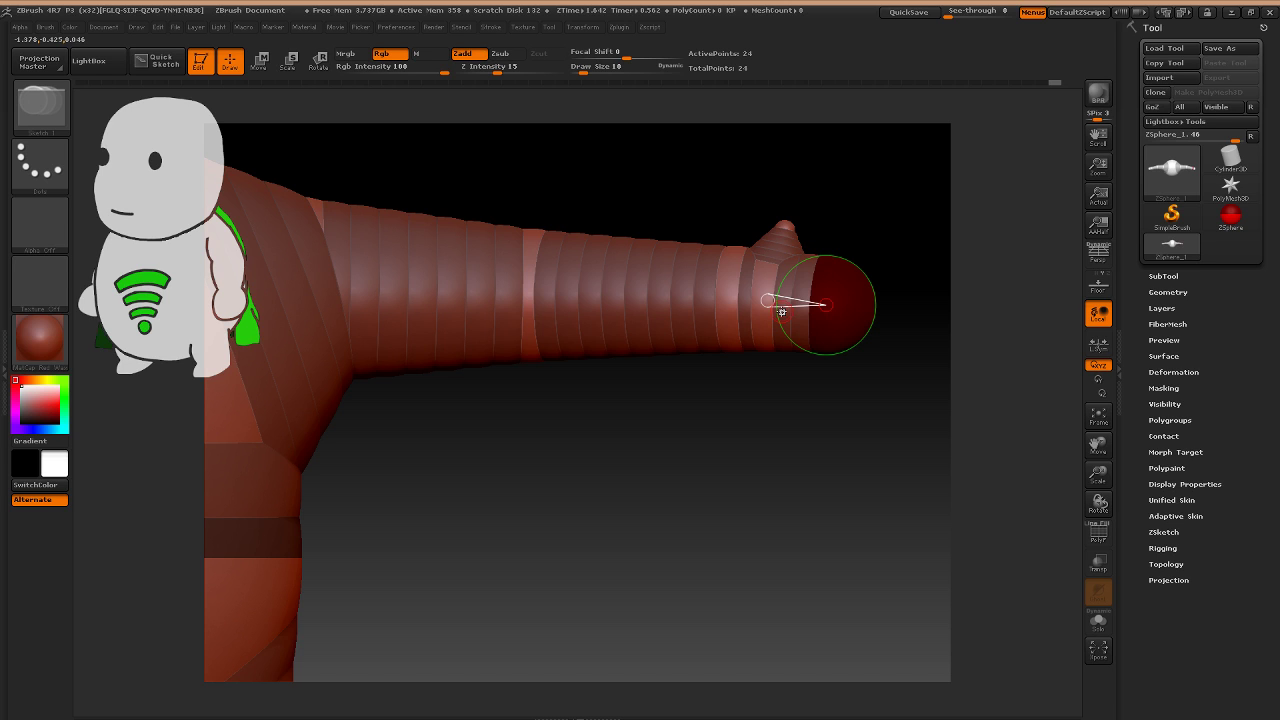
key("a")
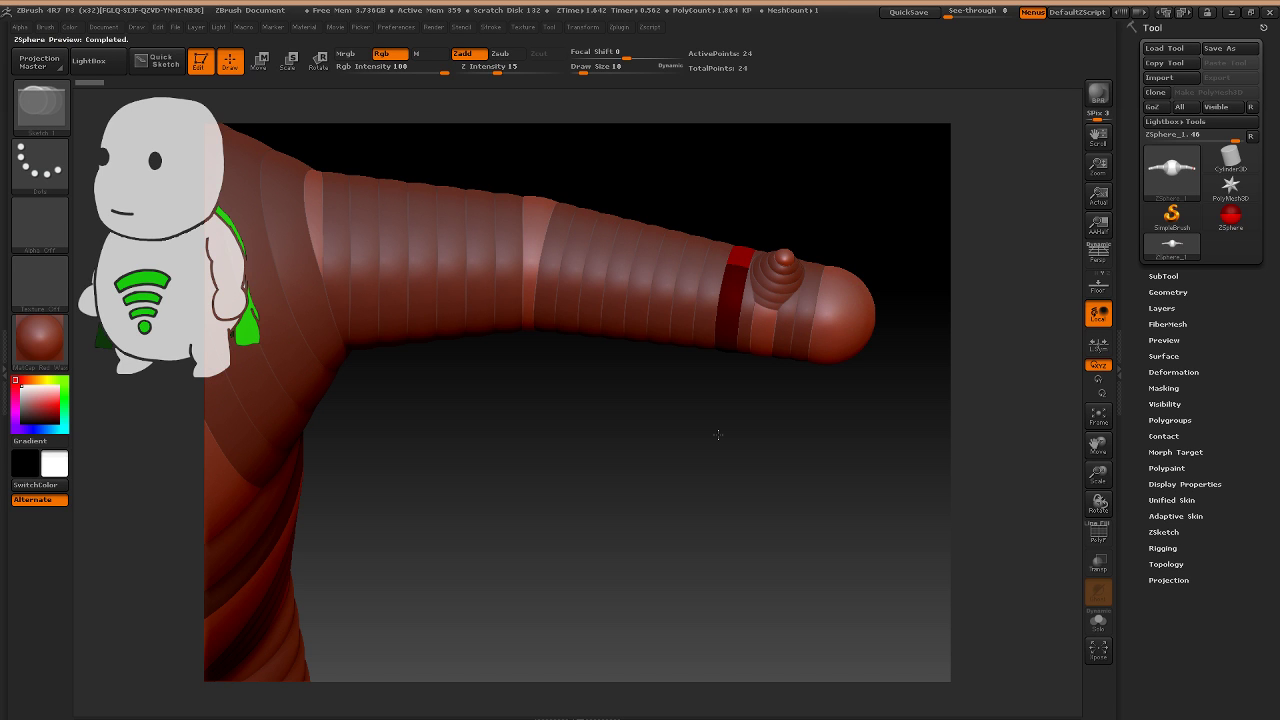
Try to adjust the ZSpheres along the mirrored arms, and undo the changes.
left_click_drag(717, 434, 748, 420)
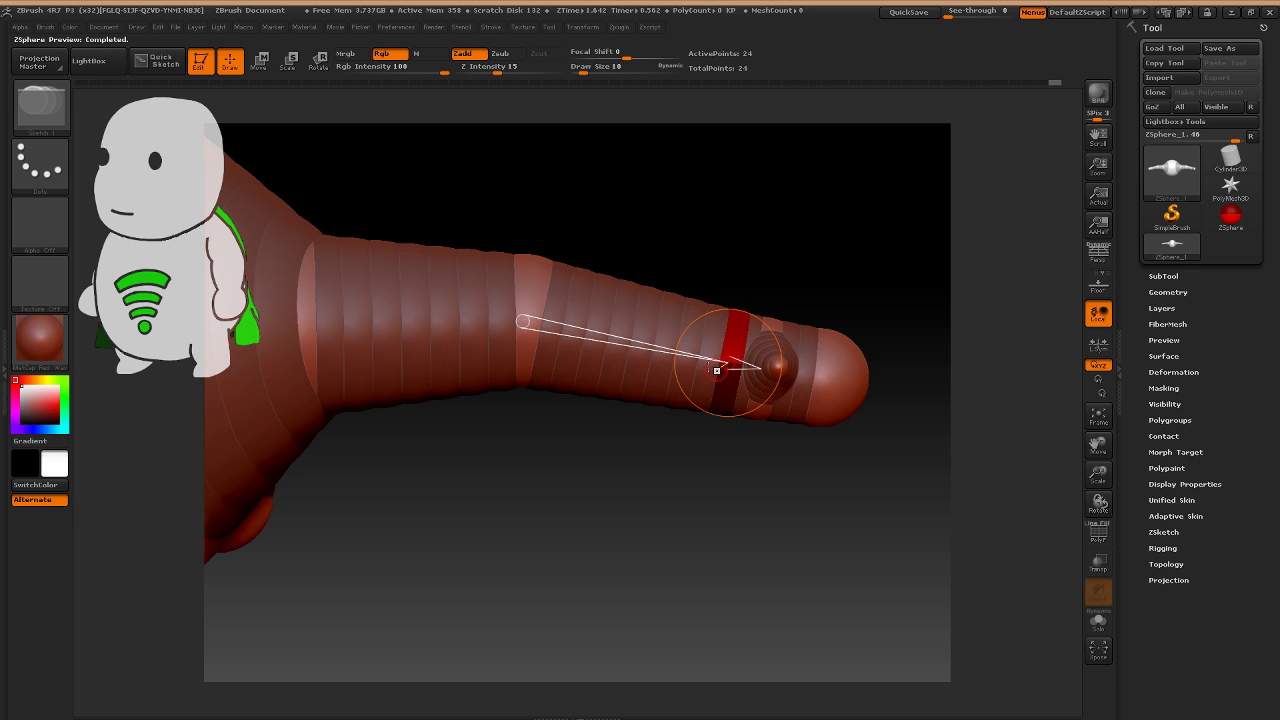
key("w")
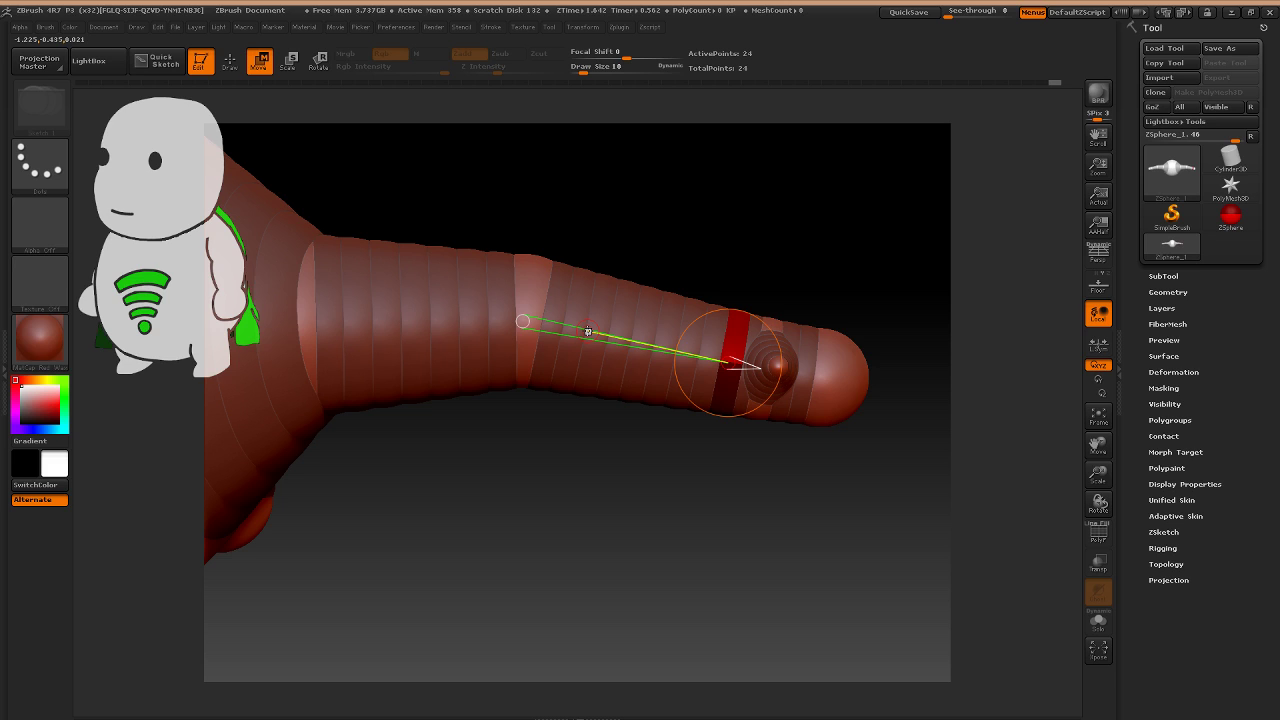
mouse_move(588, 331)
left_mouse_down()
mouse_move(558, 220)
mouse_move(591, 430)
mouse_move(195, 461)
mouse_move(597, 224)
mouse_move(552, 162)
mouse_move(477, 286)
left_mouse_up()
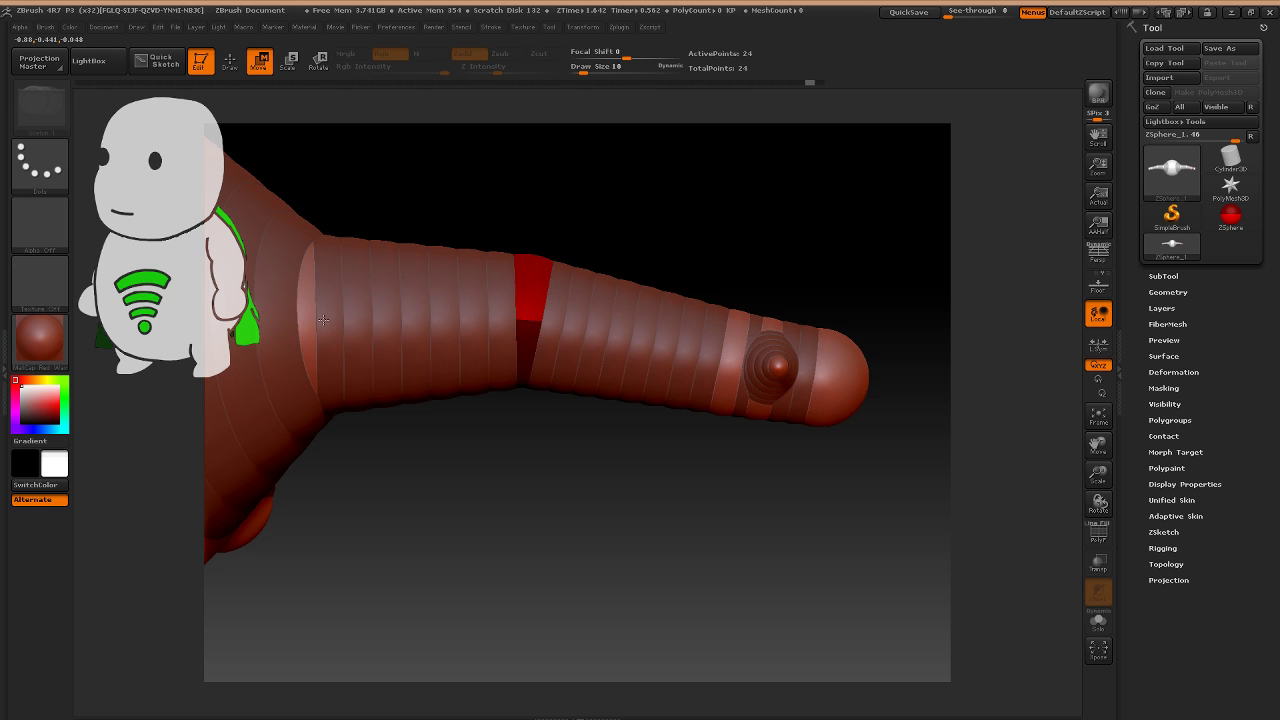
key("ctrl+shift+z")
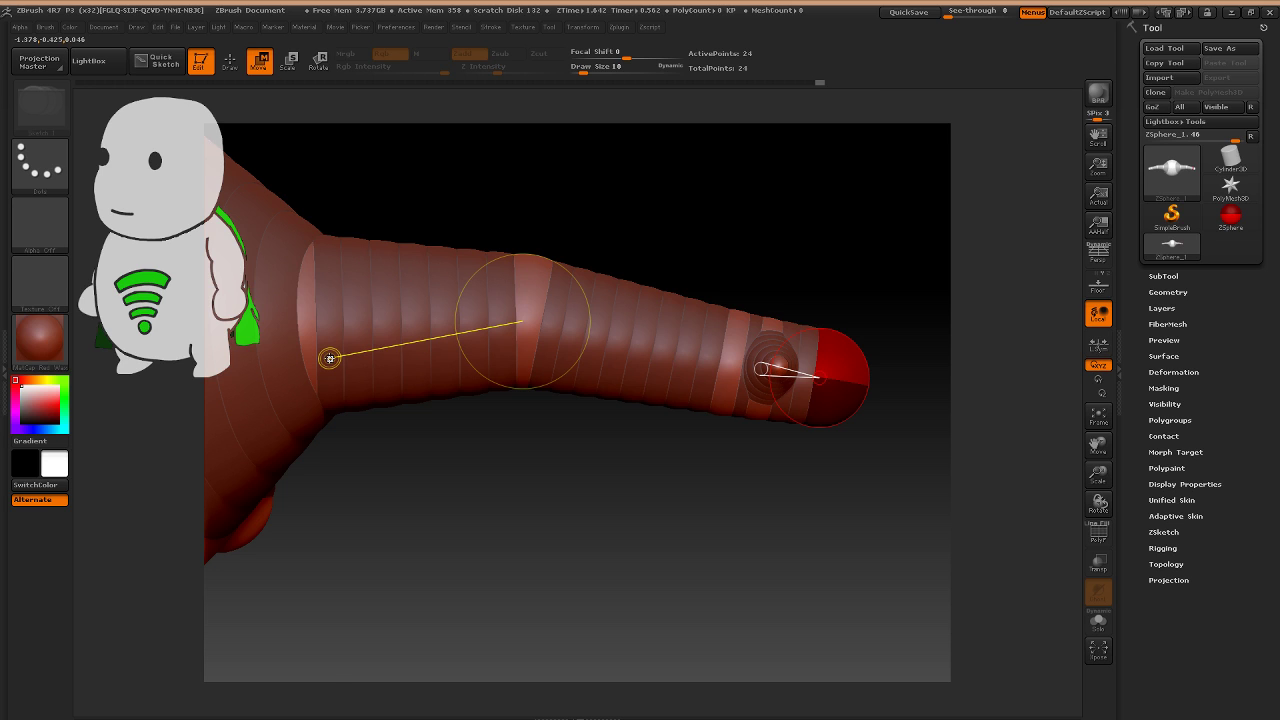
left_click_drag(330, 358, 478, 307)
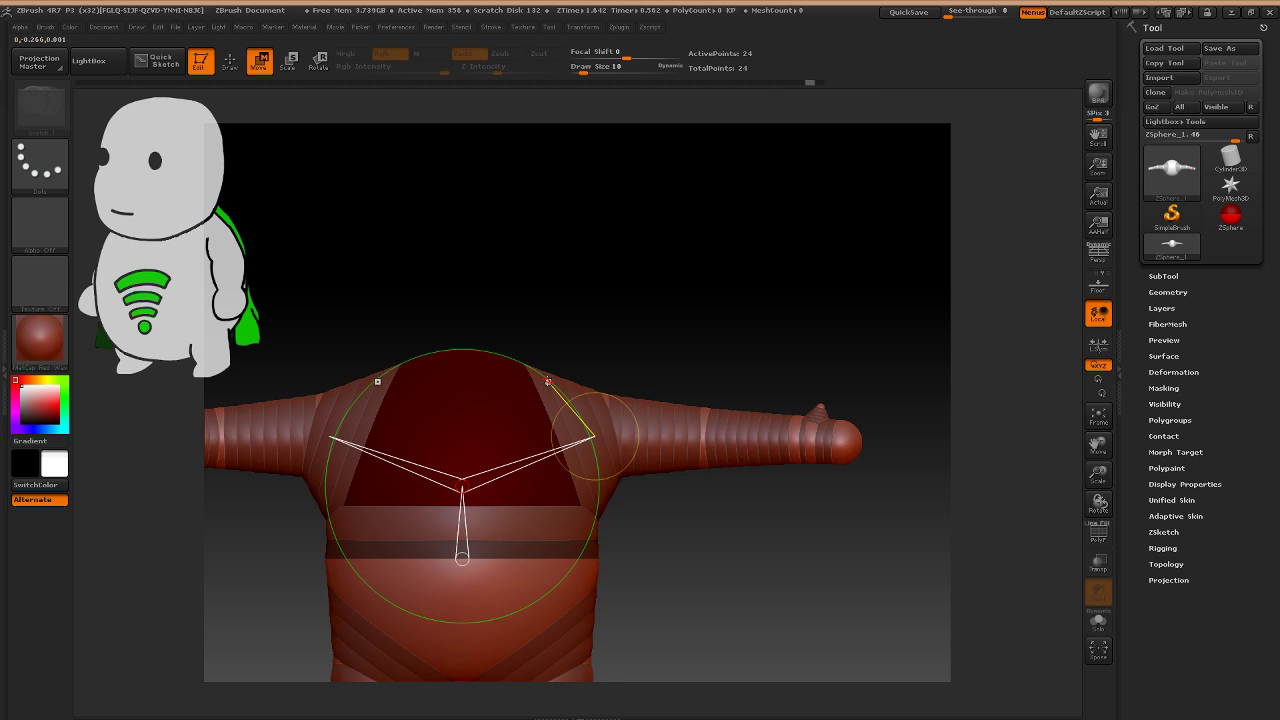
Add a single centred ZSphere on top of the torso for the neck and shift it slightly backward.
right_click_drag(548, 381, 587, 439)
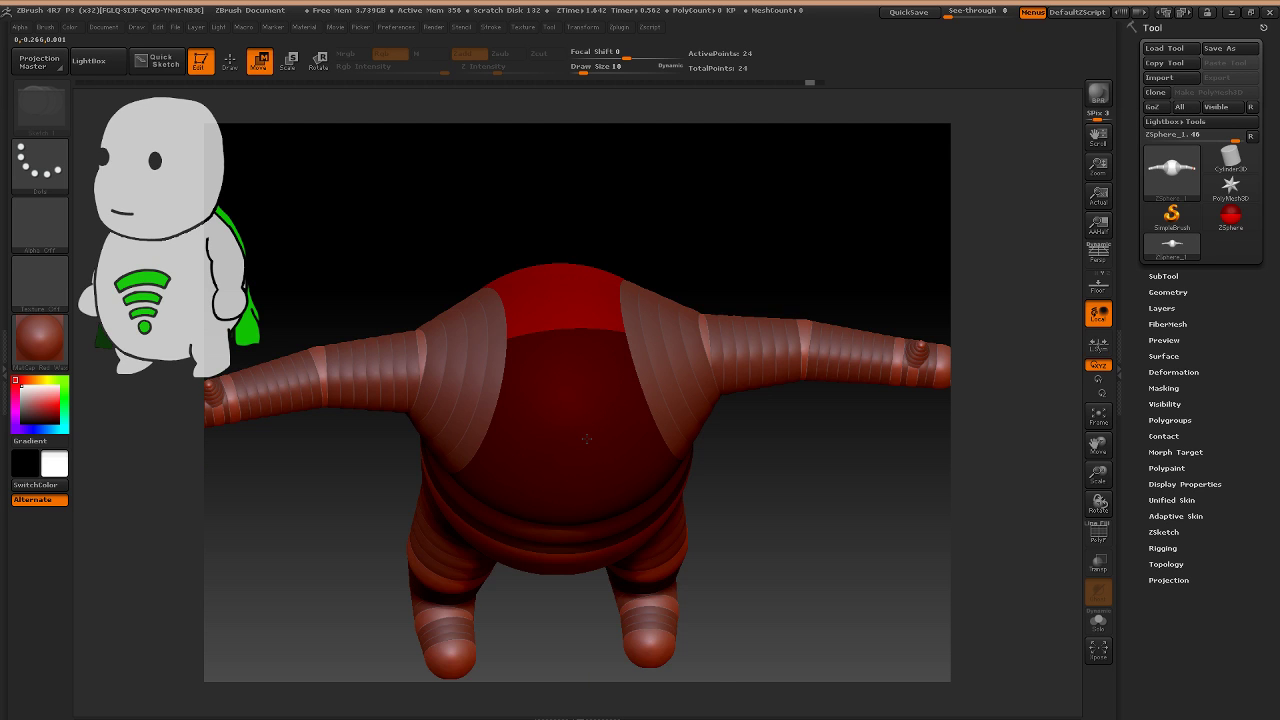
left_click_drag(586, 438, 579, 422)
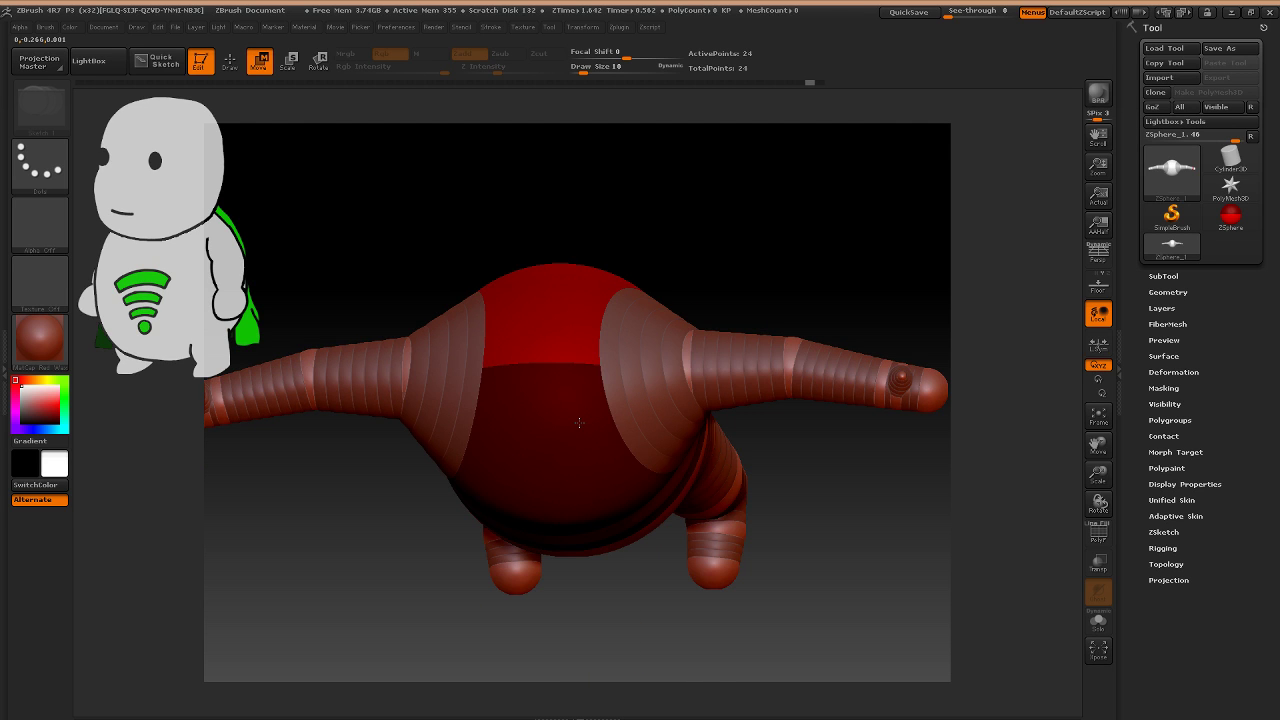
key("q")
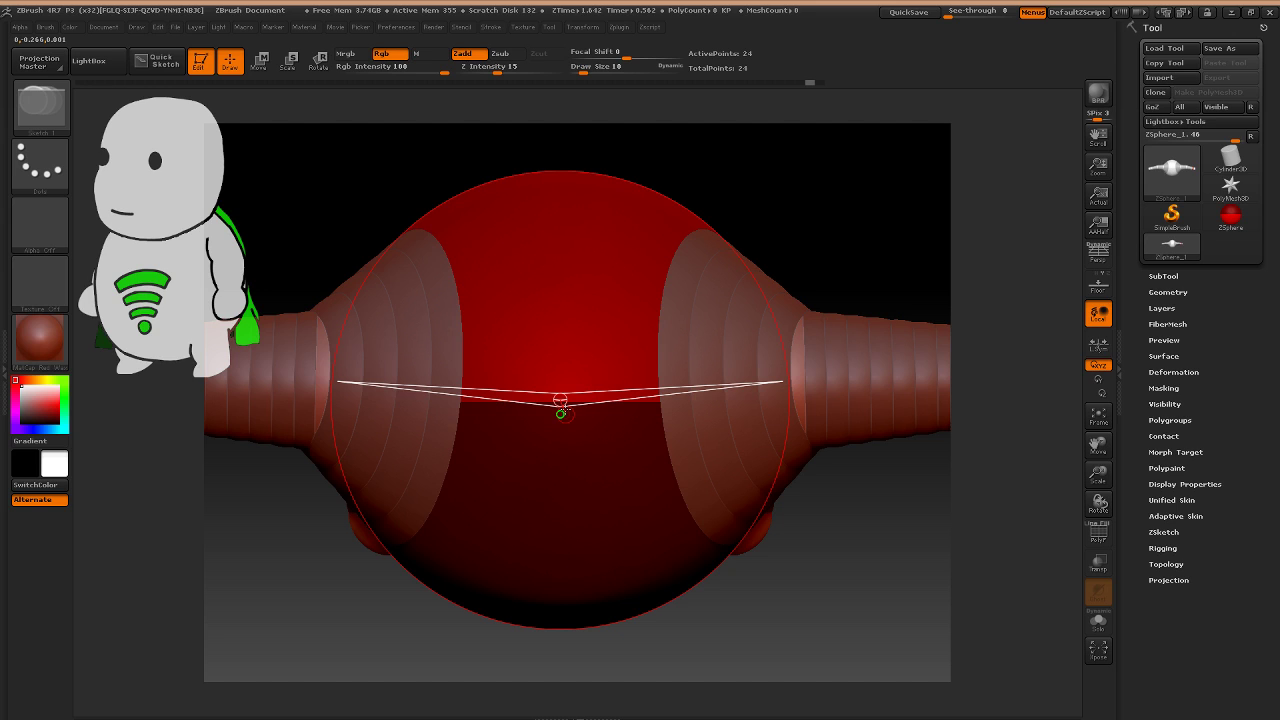
mouse_move(560, 402)
left_mouse_down()
mouse_move(586, 318)
mouse_move(540, 356)
left_mouse_up()
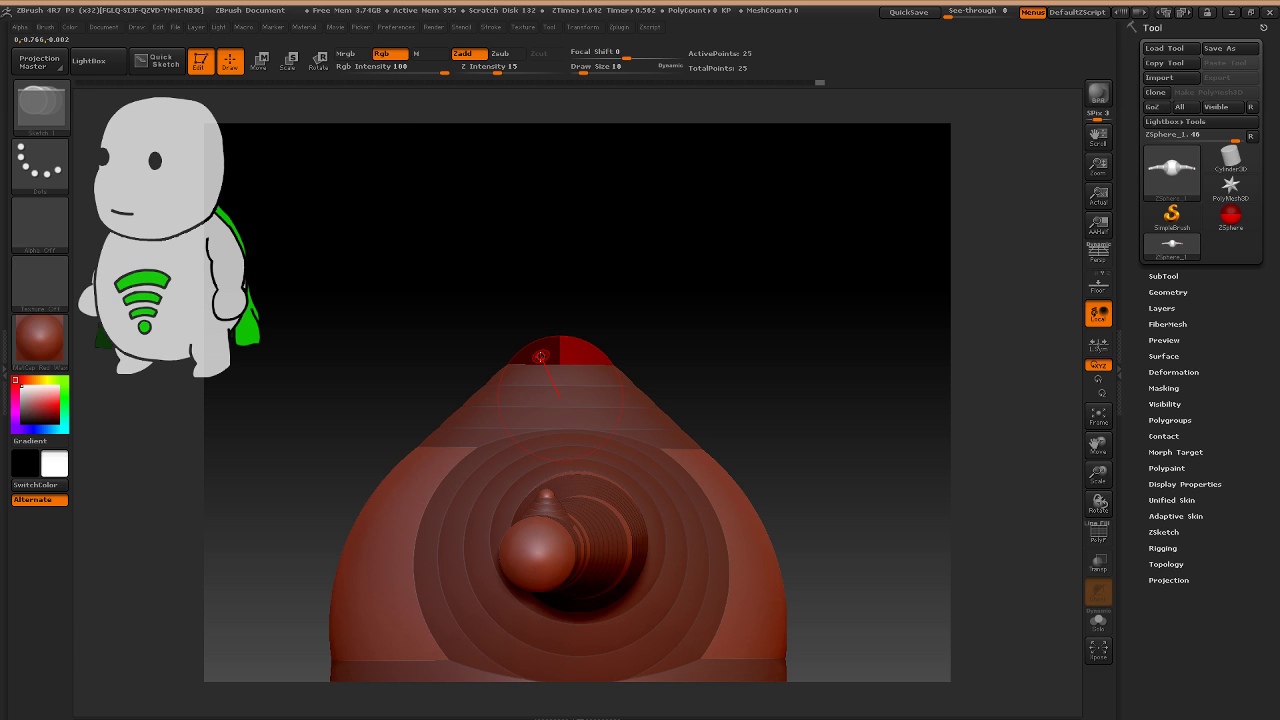
key("w")
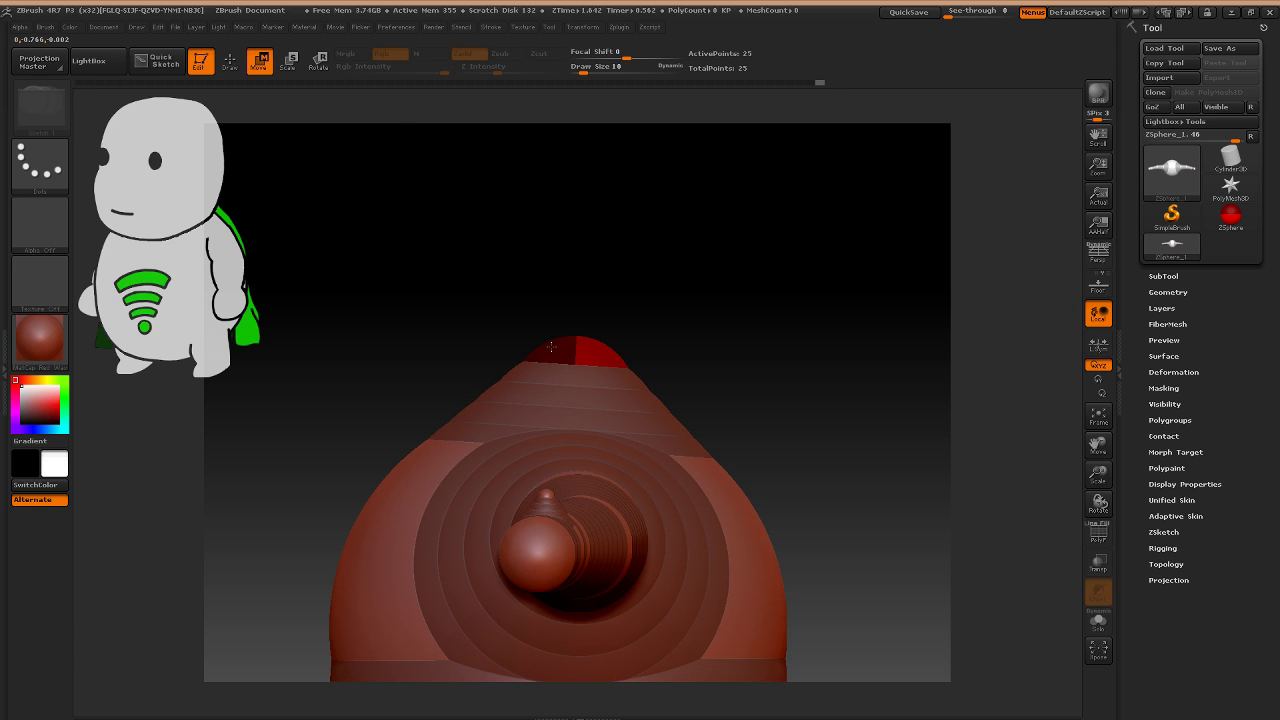
left_click_drag(550, 346, 556, 346)
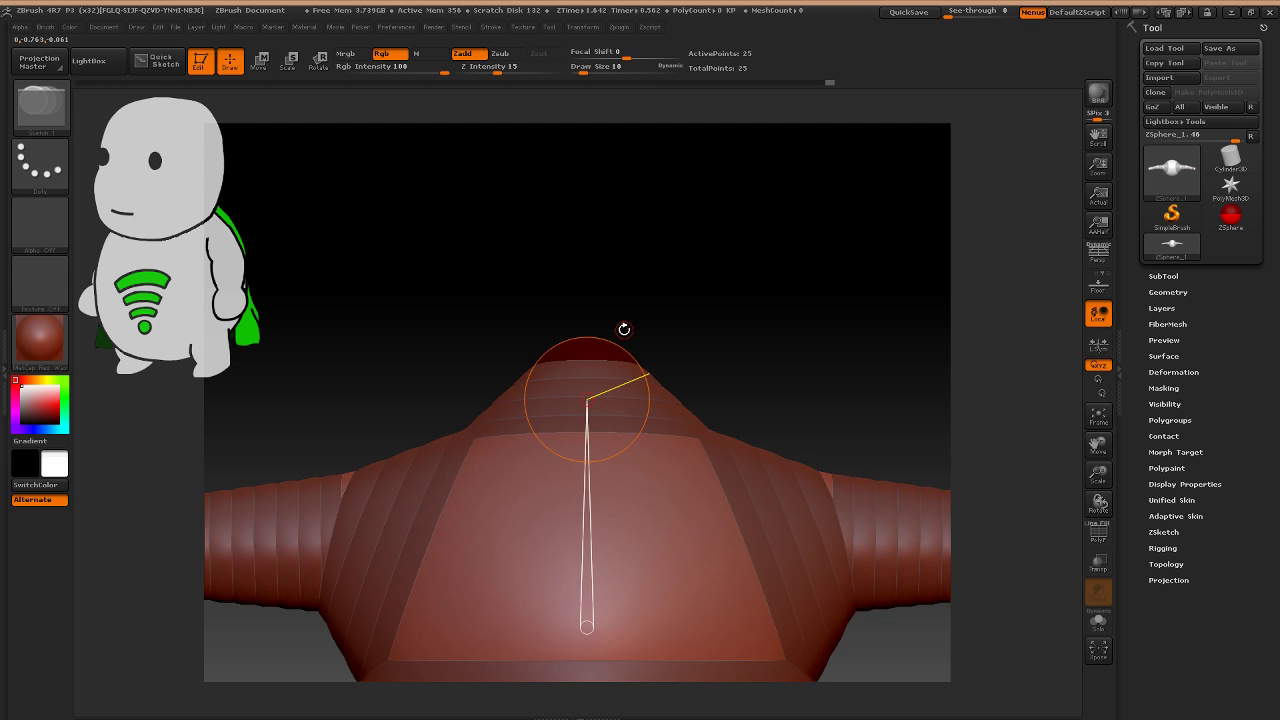
Add a ZSphere on top of the neck, enlarge and raise it into a round head, and shift it slightly forward.
mouse_move(624, 329)
left_mouse_down()
mouse_move(591, 449)
mouse_move(645, 404)
left_mouse_up()
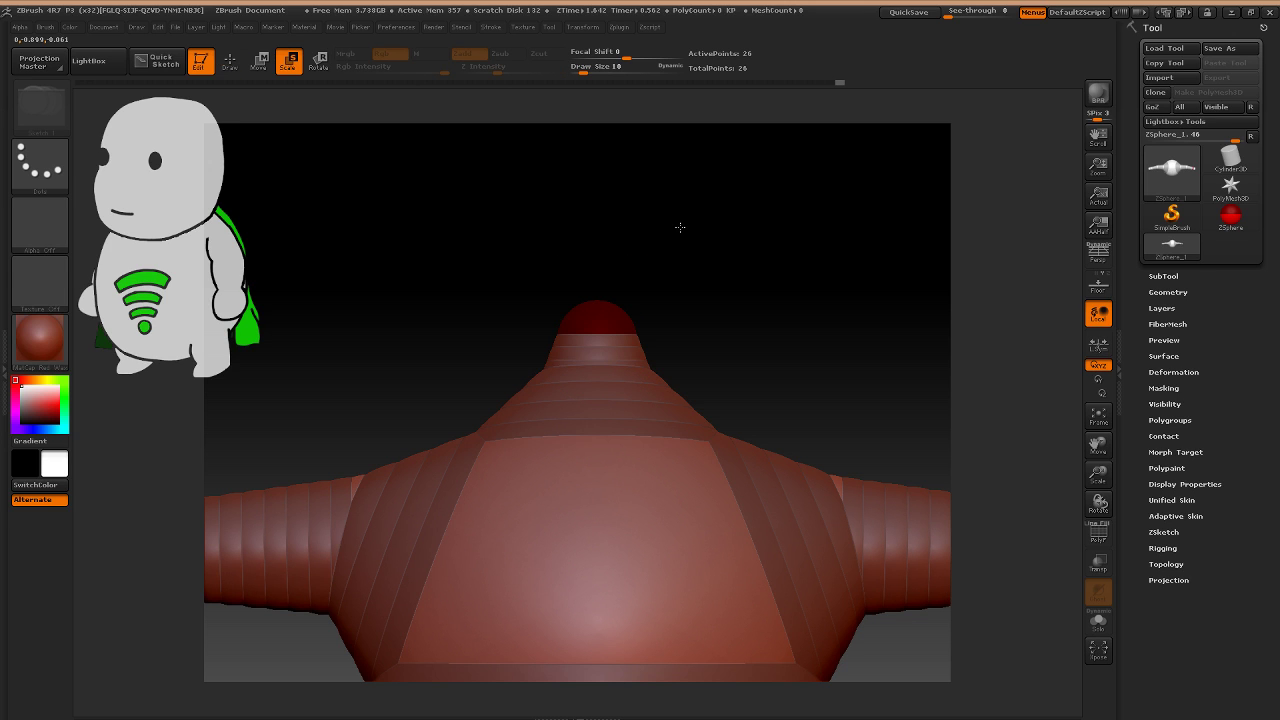
left_click_drag(597, 320, 605, 266)
key("w")
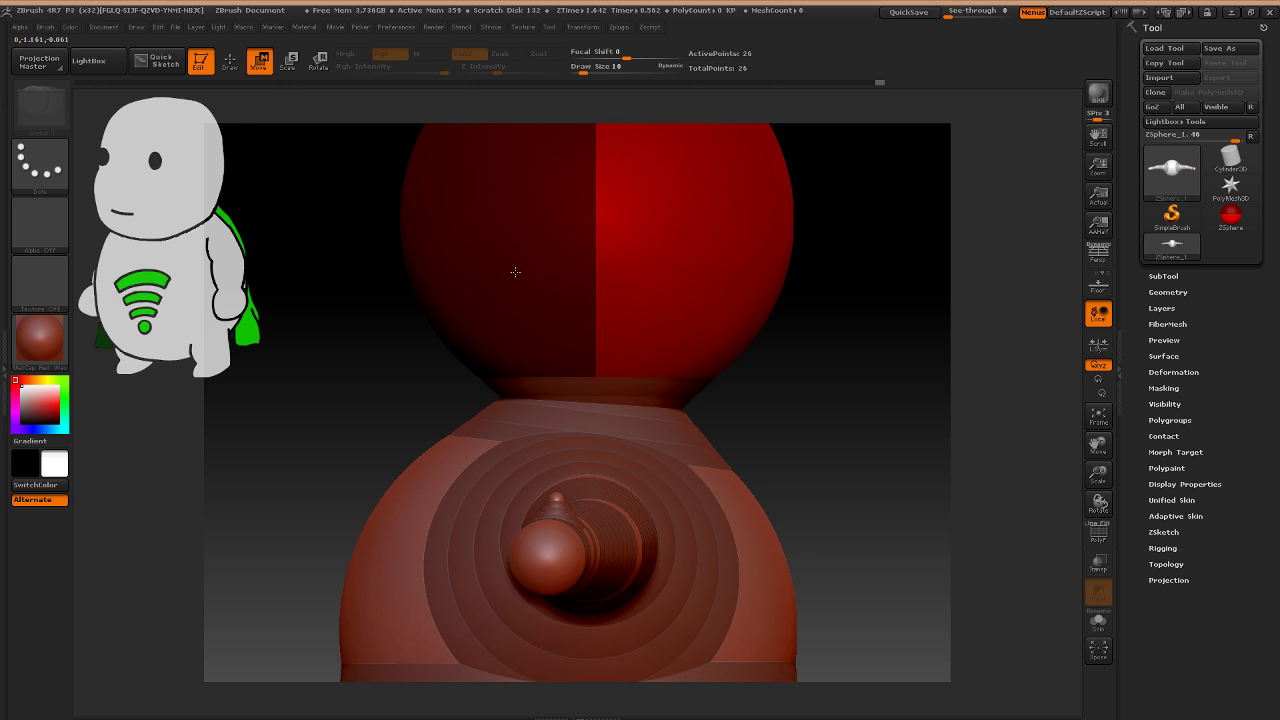
left_click_drag(515, 271, 559, 249)
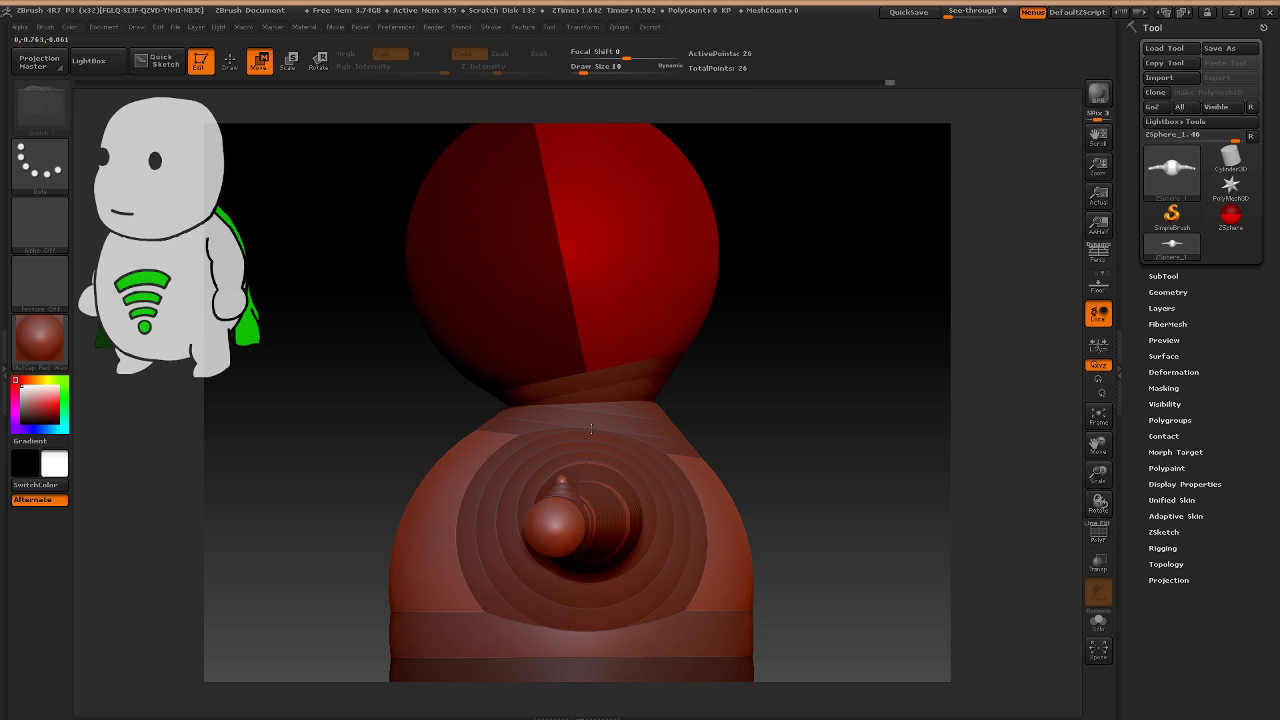
Examine the proportions of the head, neck and torso in the adaptive skin preview from the front and side.
key("a")
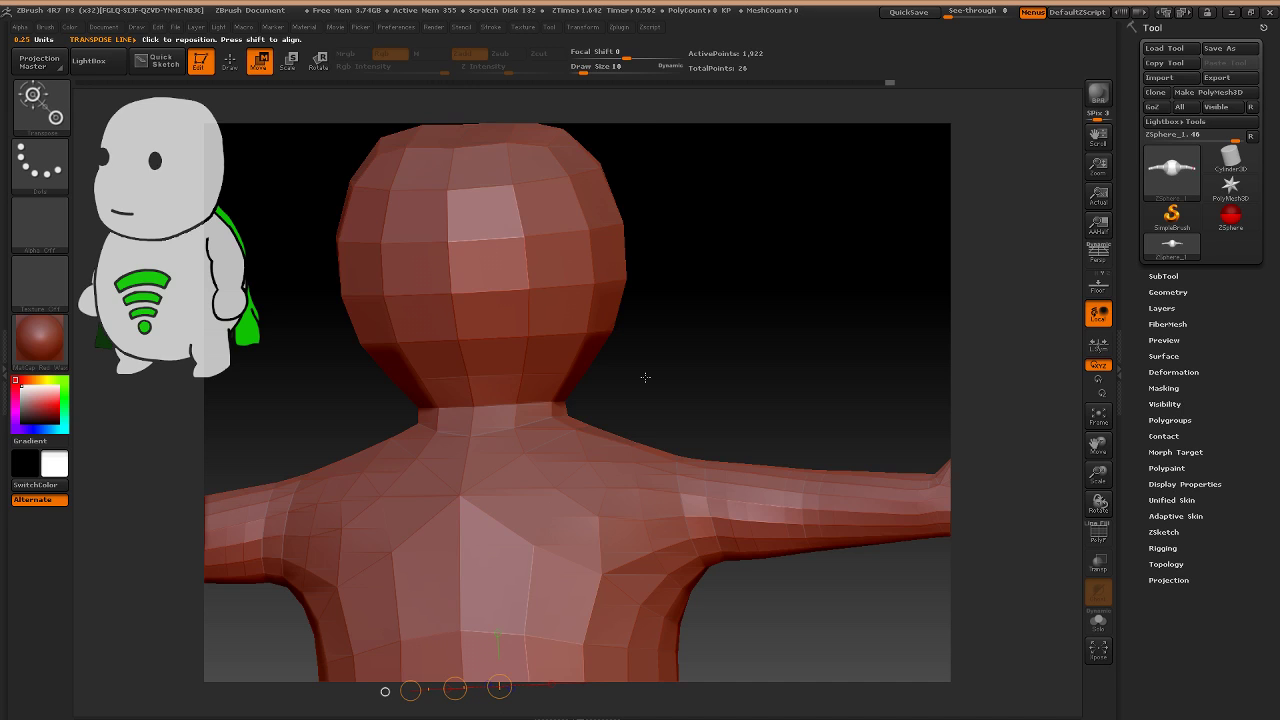
left_click_drag(645, 377, 571, 407)
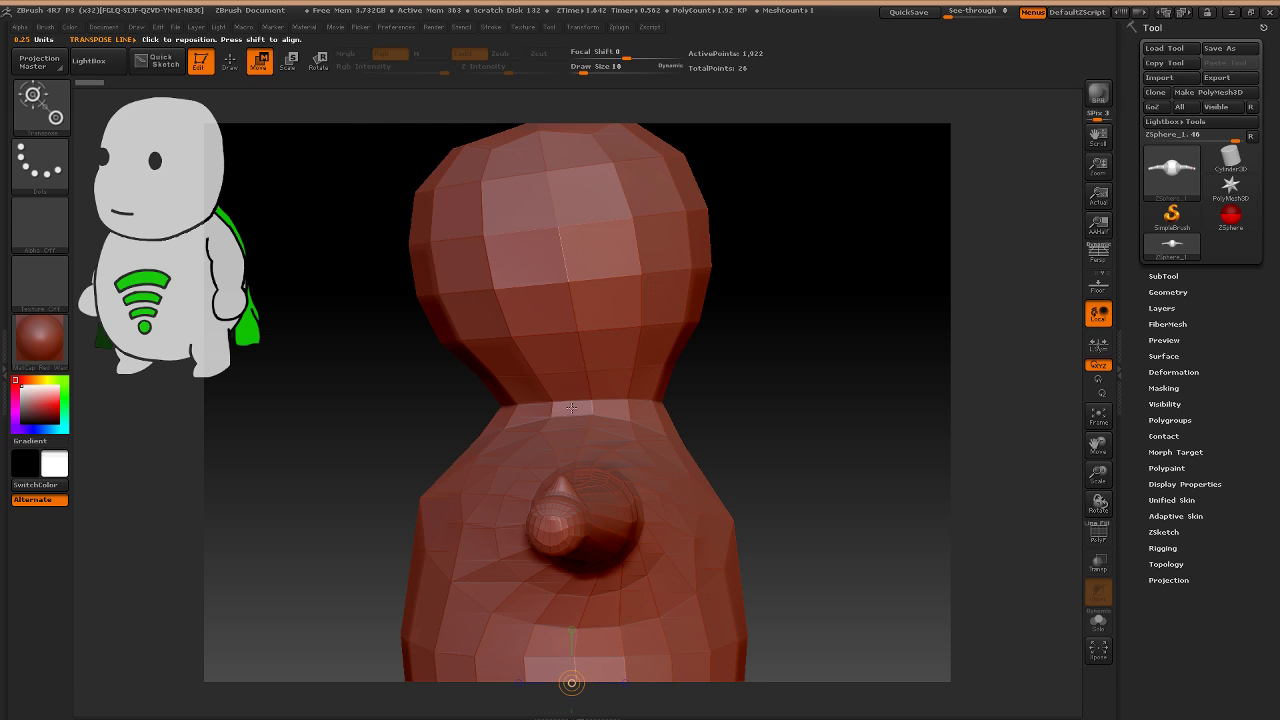
key("a")
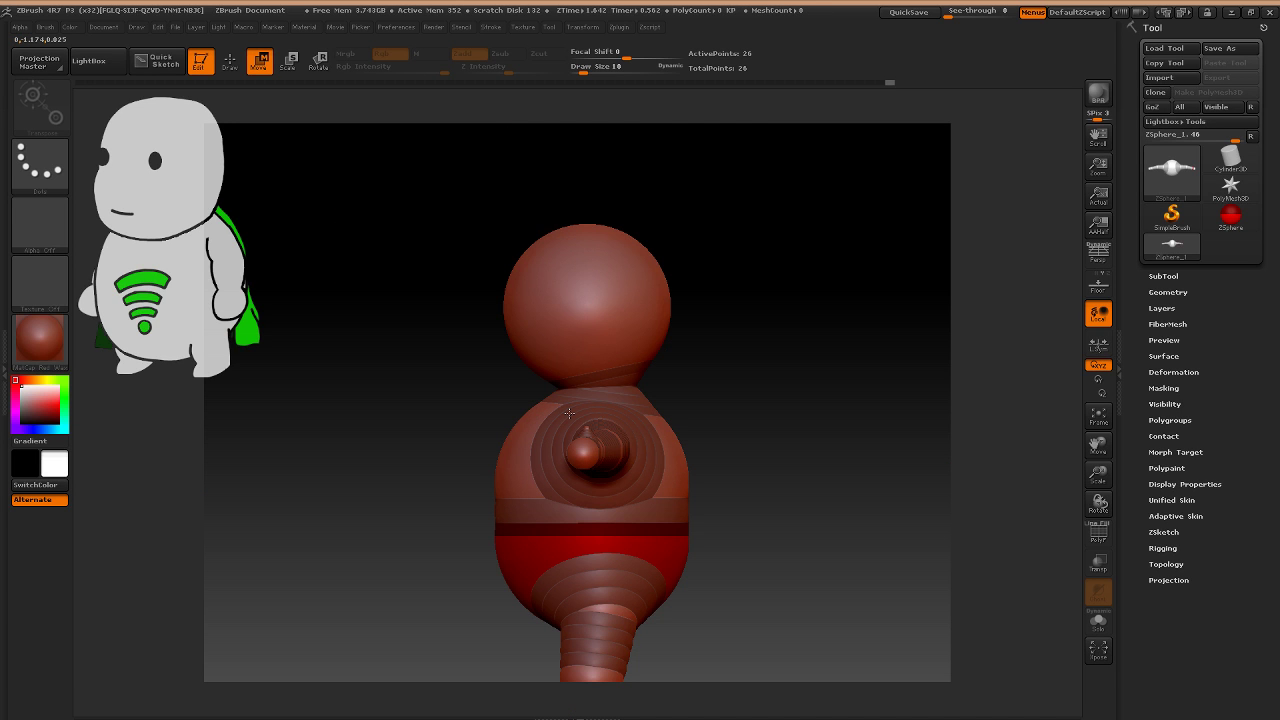
left_click_drag(568, 413, 562, 407)
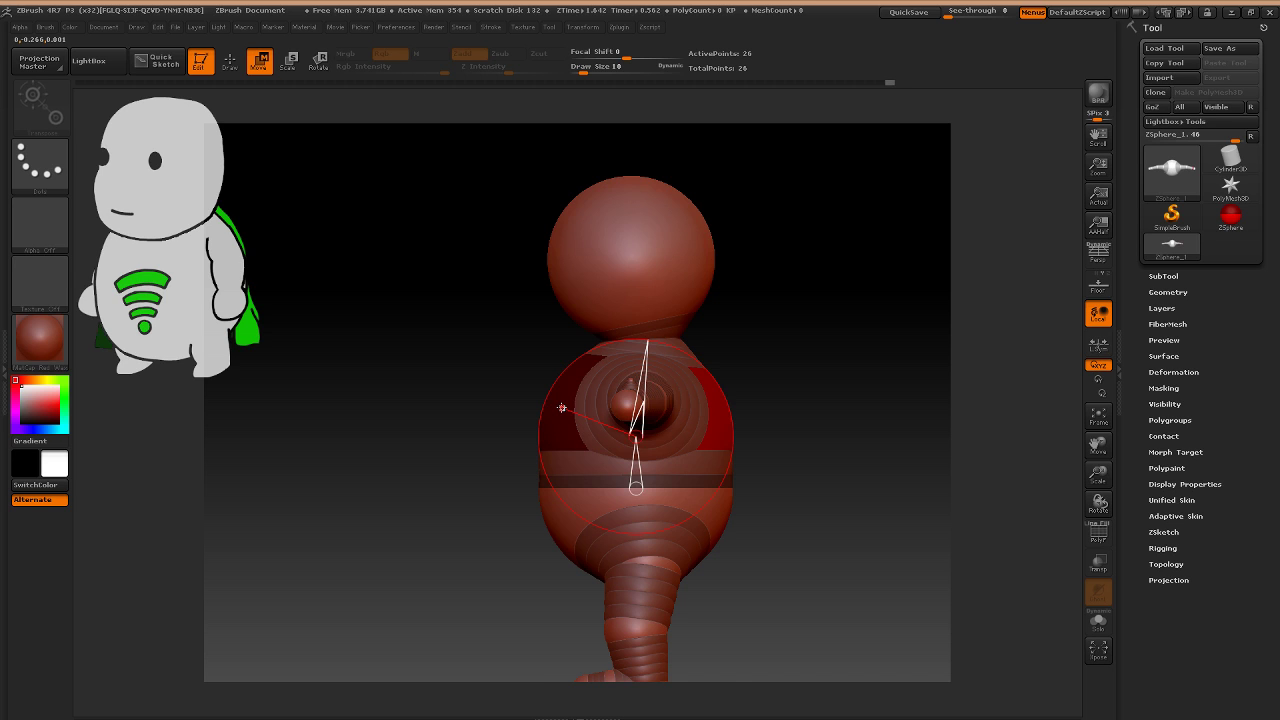
key("a")
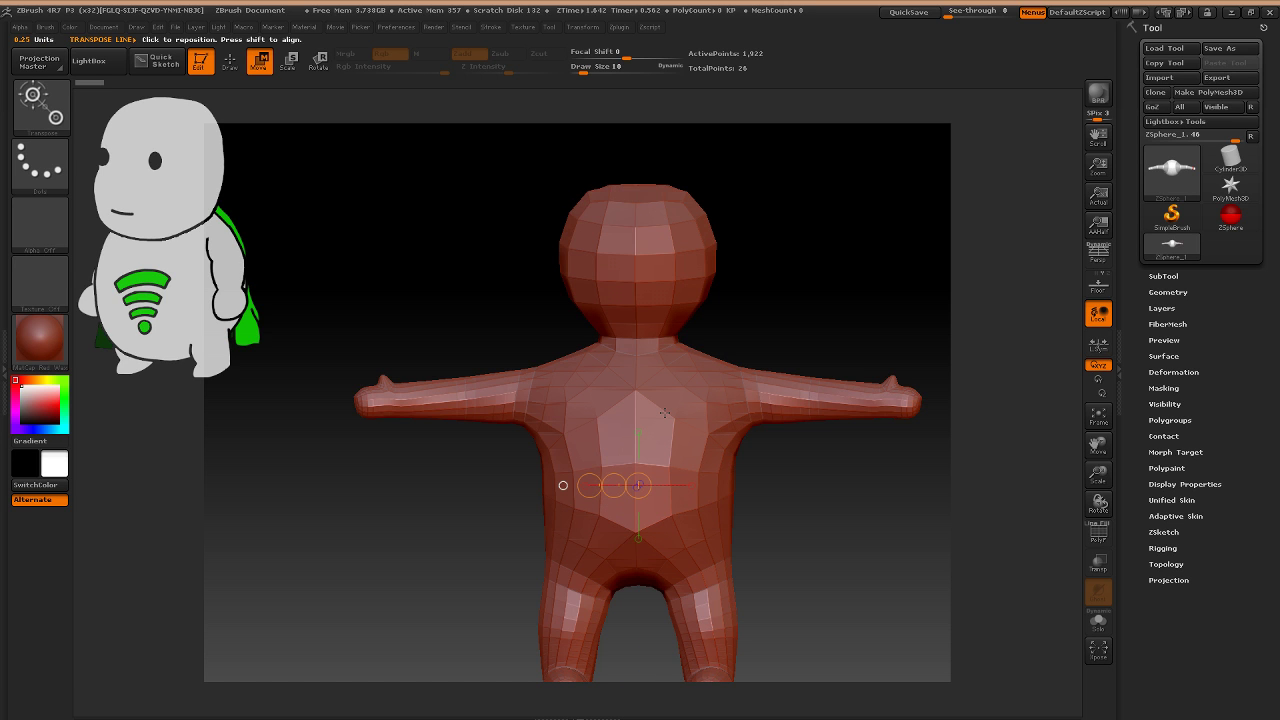
right_click_drag(664, 413, 664, 572)
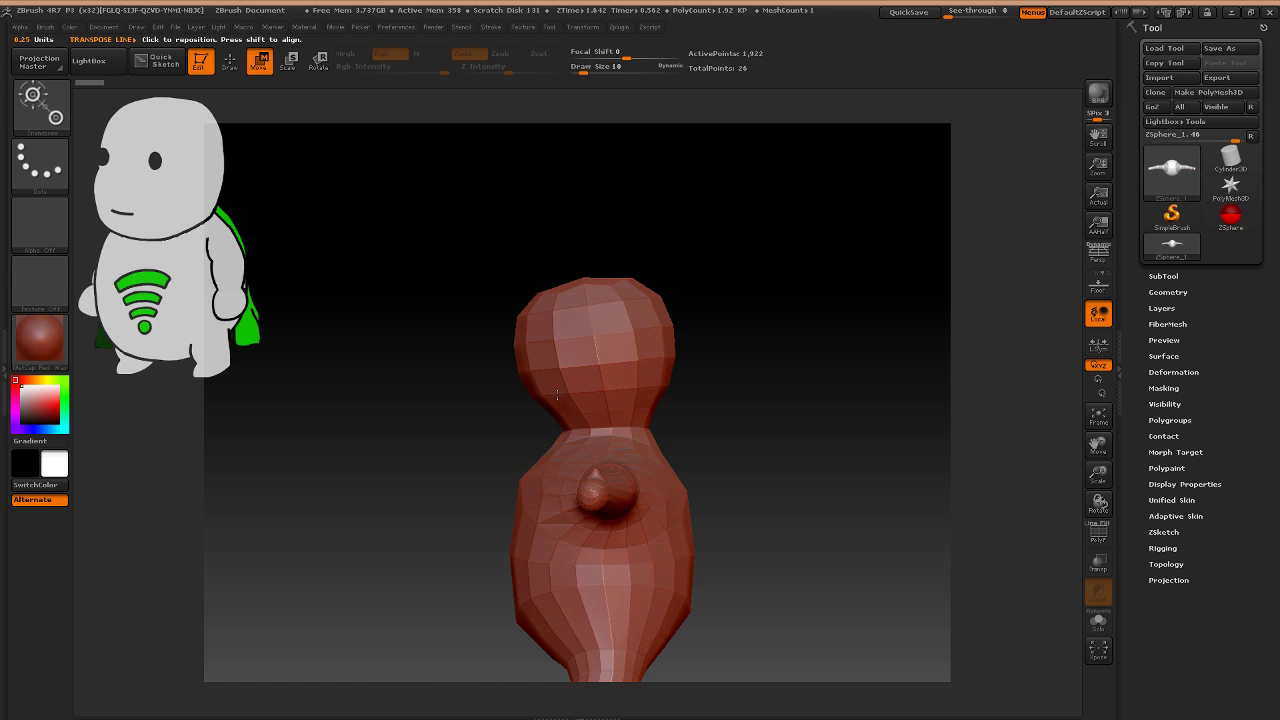
key("a")
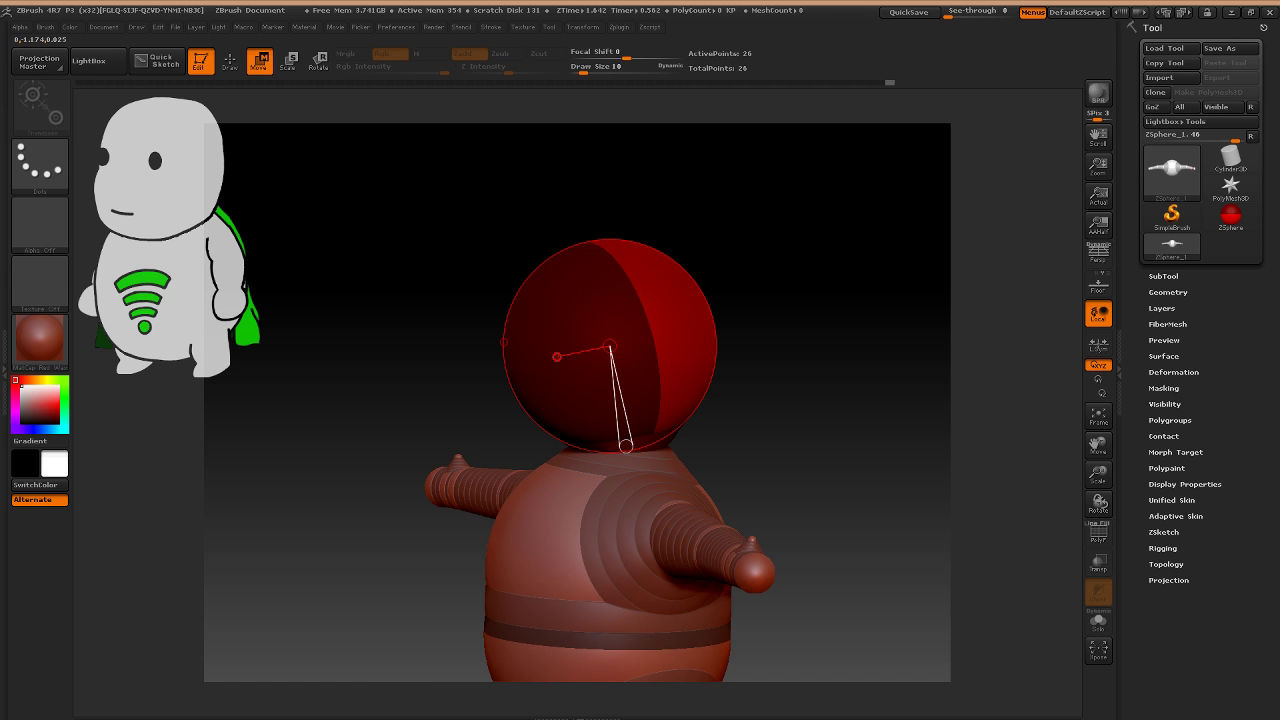
Scale the head ZSphere up and check the larger head in the adaptive skin preview.
right_click_drag(557, 356, 553, 337, "shift")
key("e")
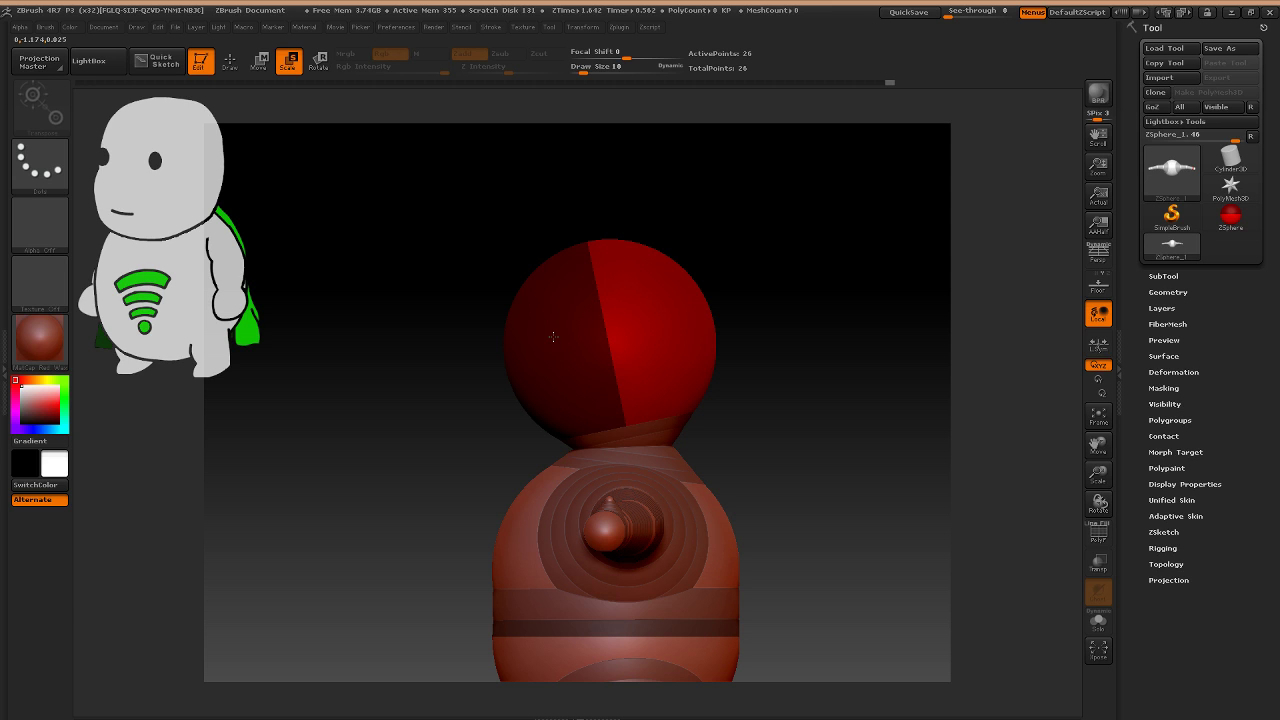
left_click_drag(553, 337, 554, 375)
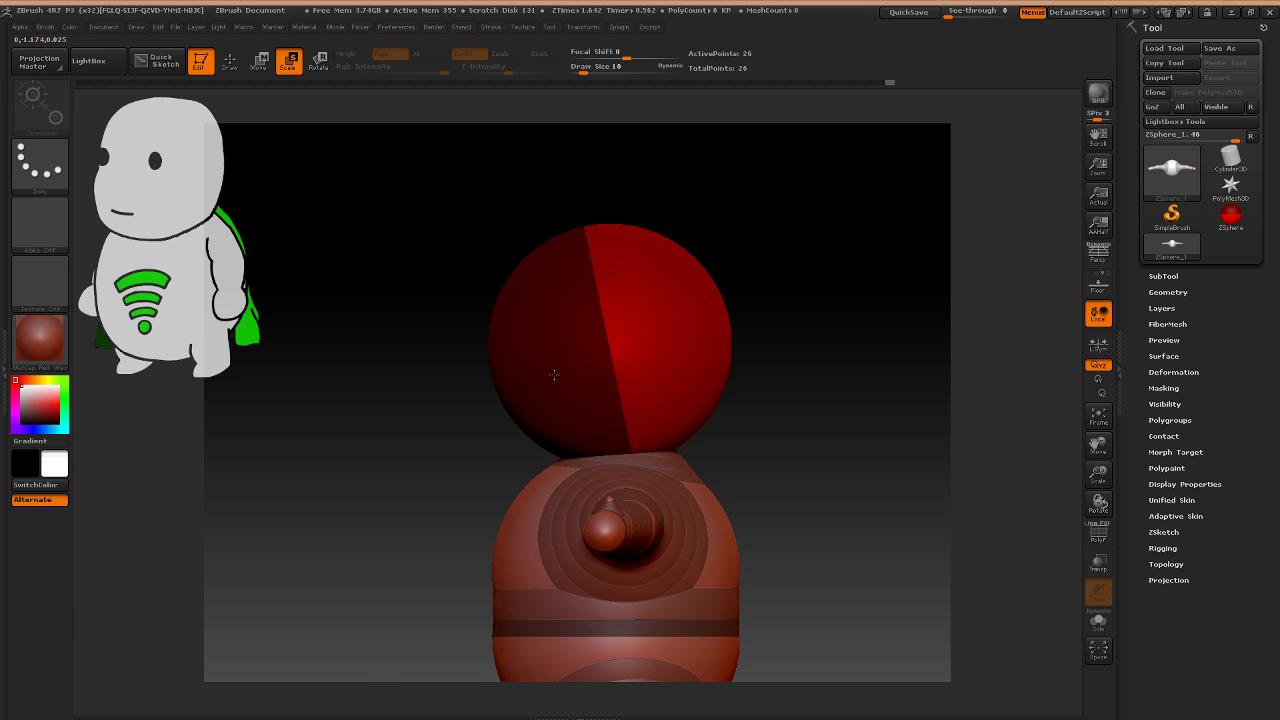
key("a")
mouse_move(554, 375)
right_mouse_down()
mouse_move(622, 392)
mouse_move(562, 343)
right_mouse_up()
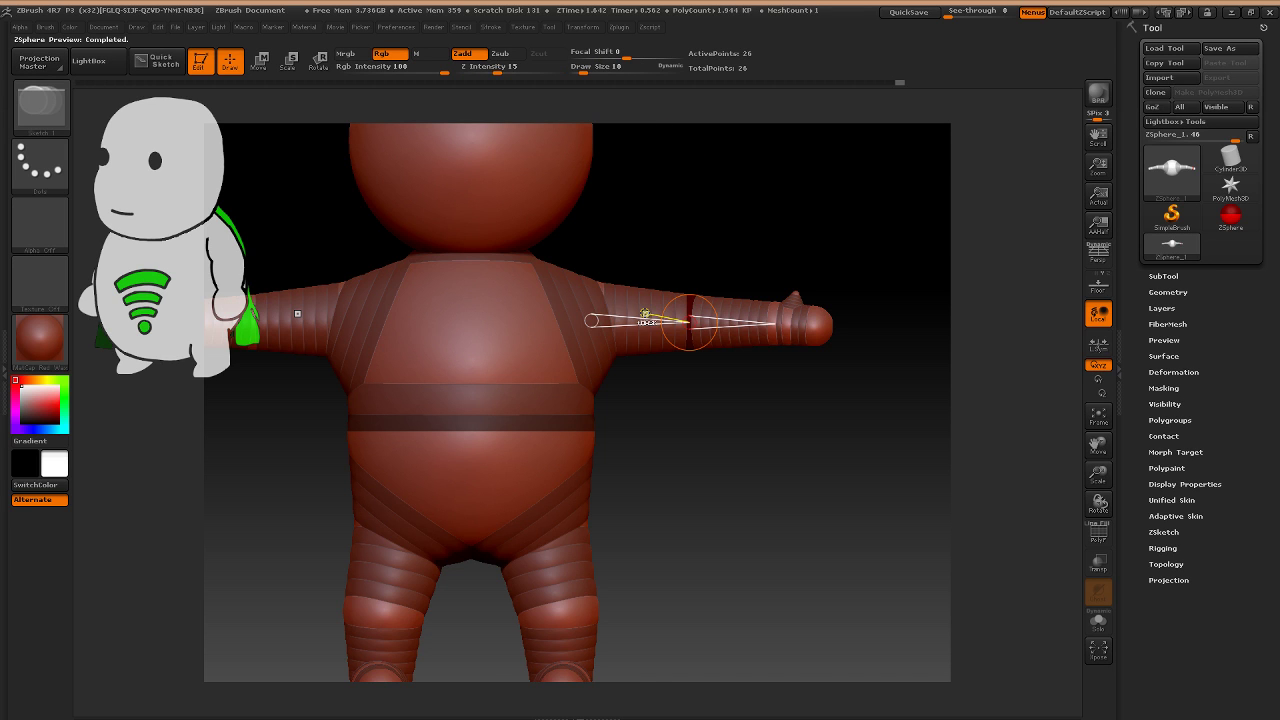
Enlarge the mirrored shoulder ZSpheres and move them slightly inward toward the torso.
right_click_drag(645, 314, 587, 436, "ctrl")
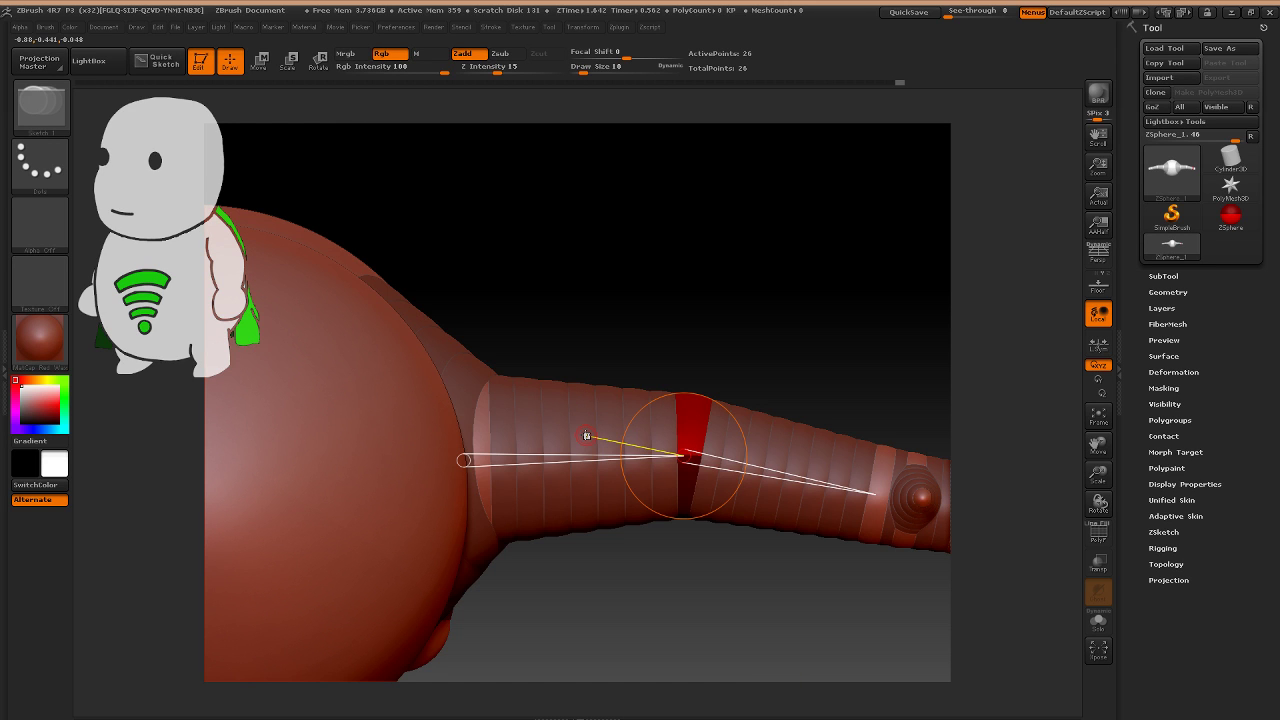
key("e")
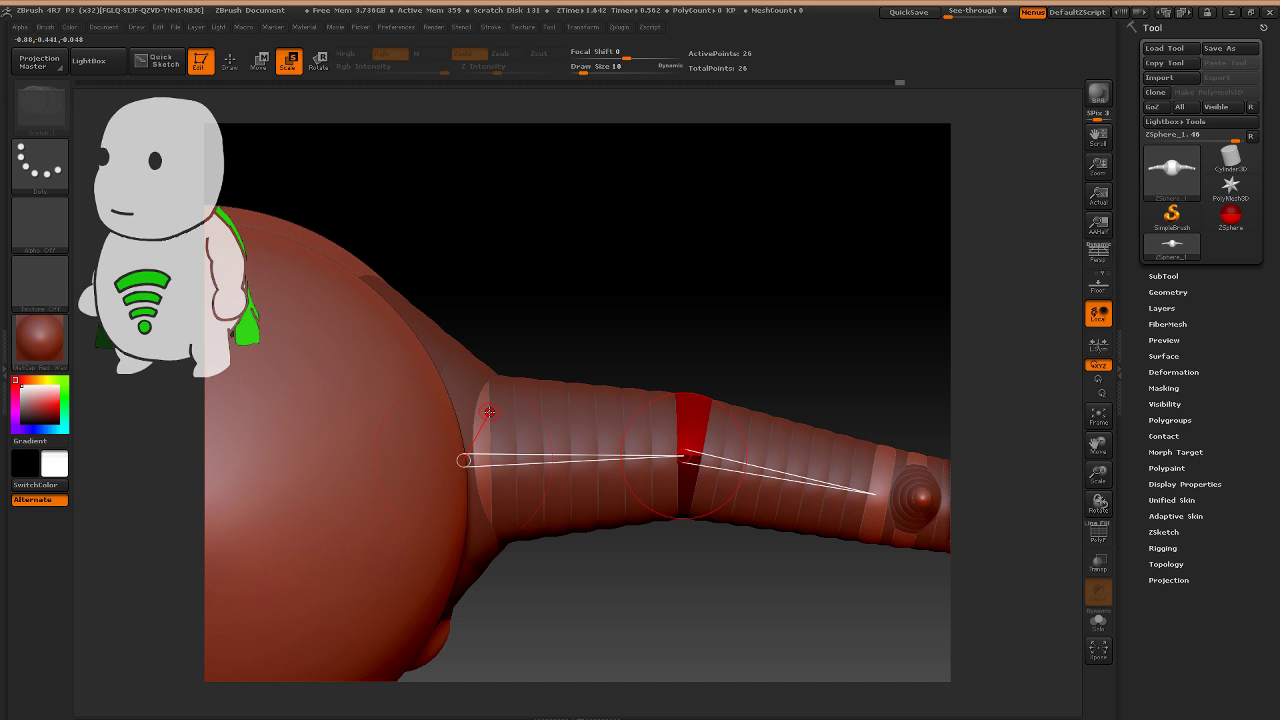
left_click_drag(489, 412, 453, 590)
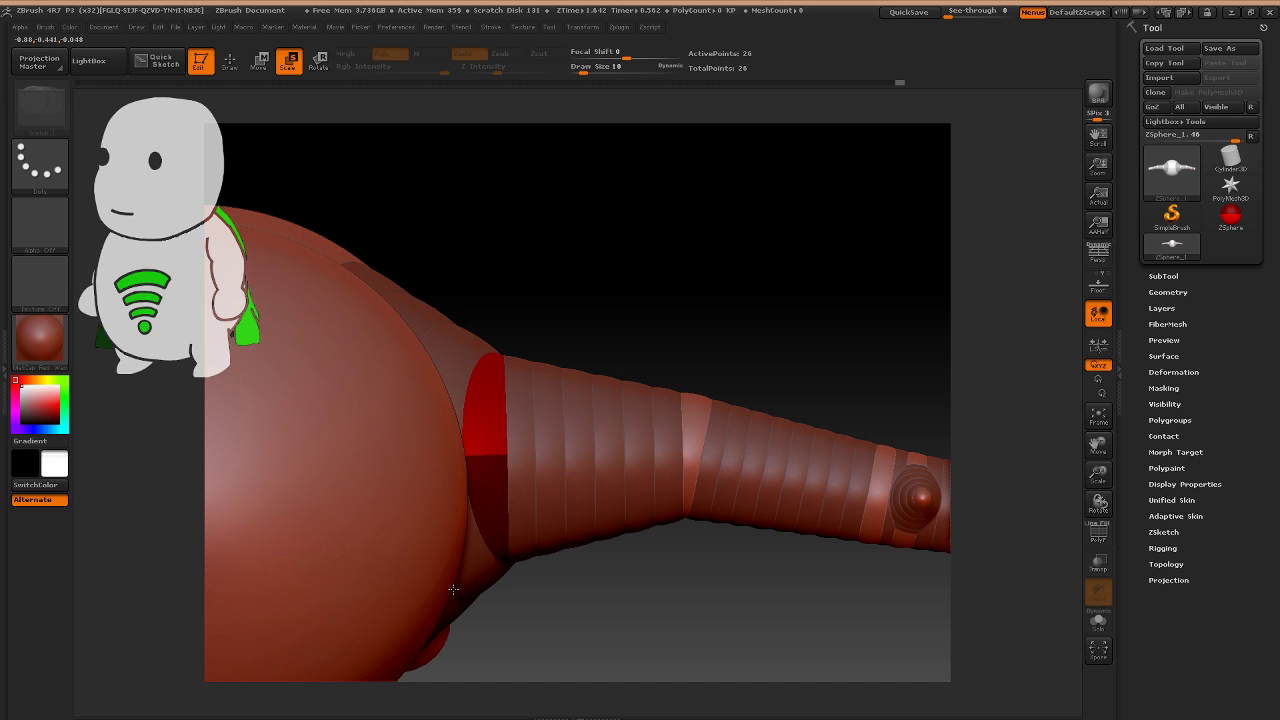
left_click_drag(635, 446, 709, 447)
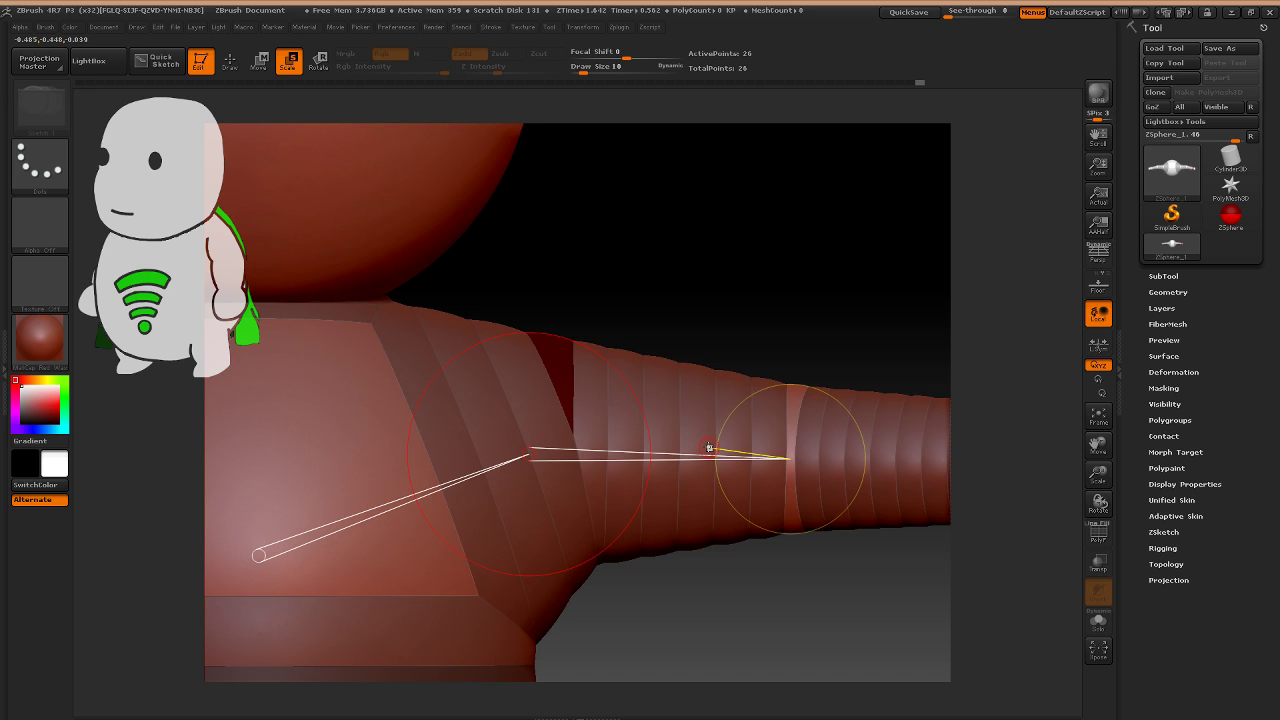
right_click_drag(709, 447, 680, 232, "ctrl")
key("w")
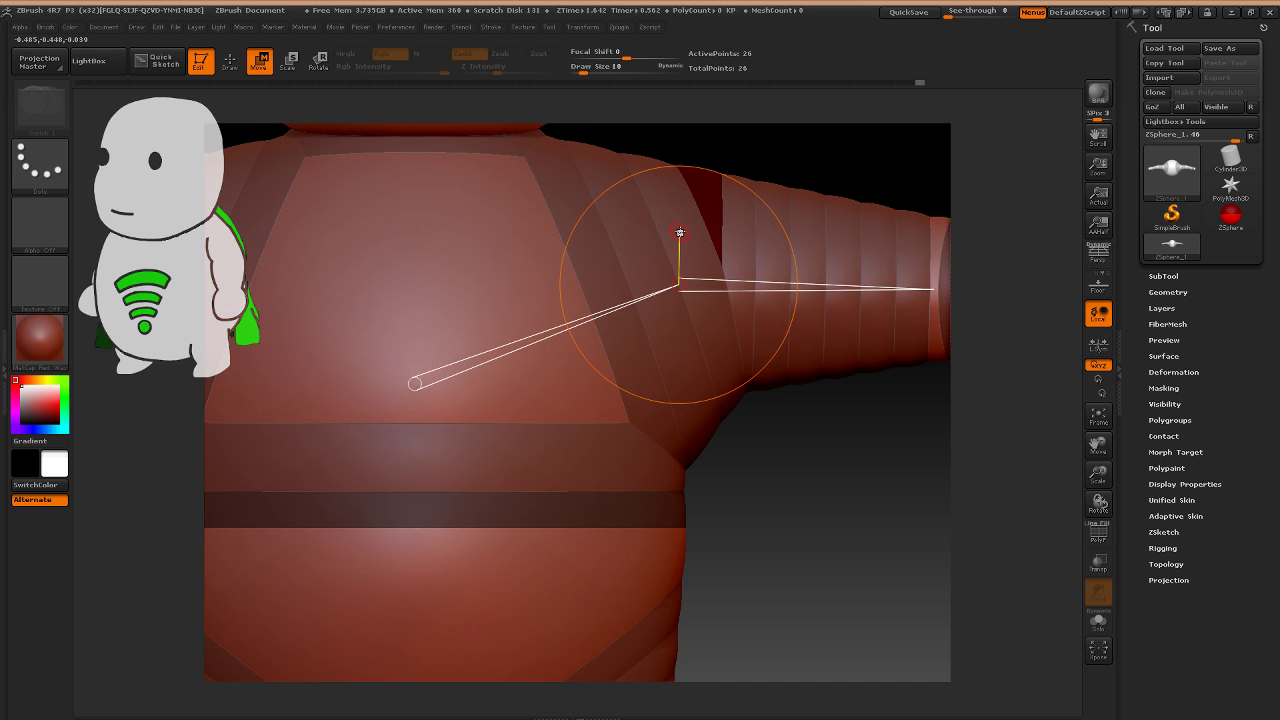
left_click_drag(679, 233, 682, 191, "alt")
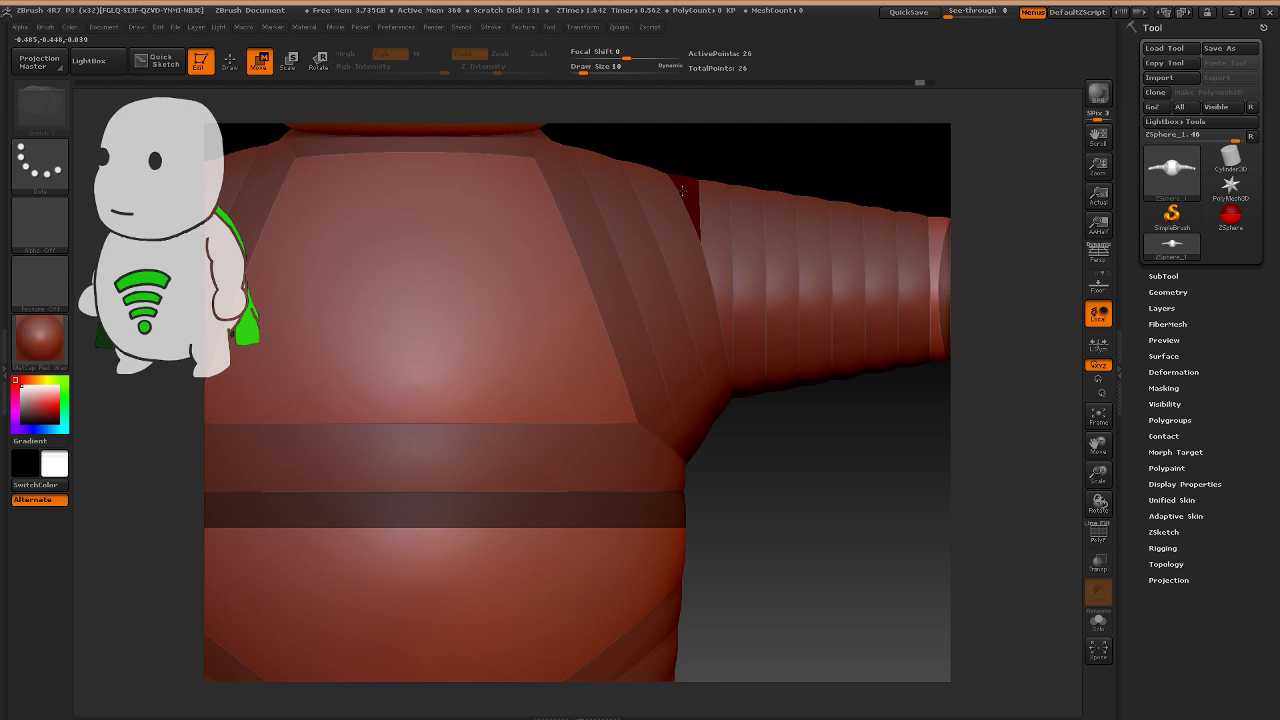
right_click_drag(753, 247, 665, 275, "alt")
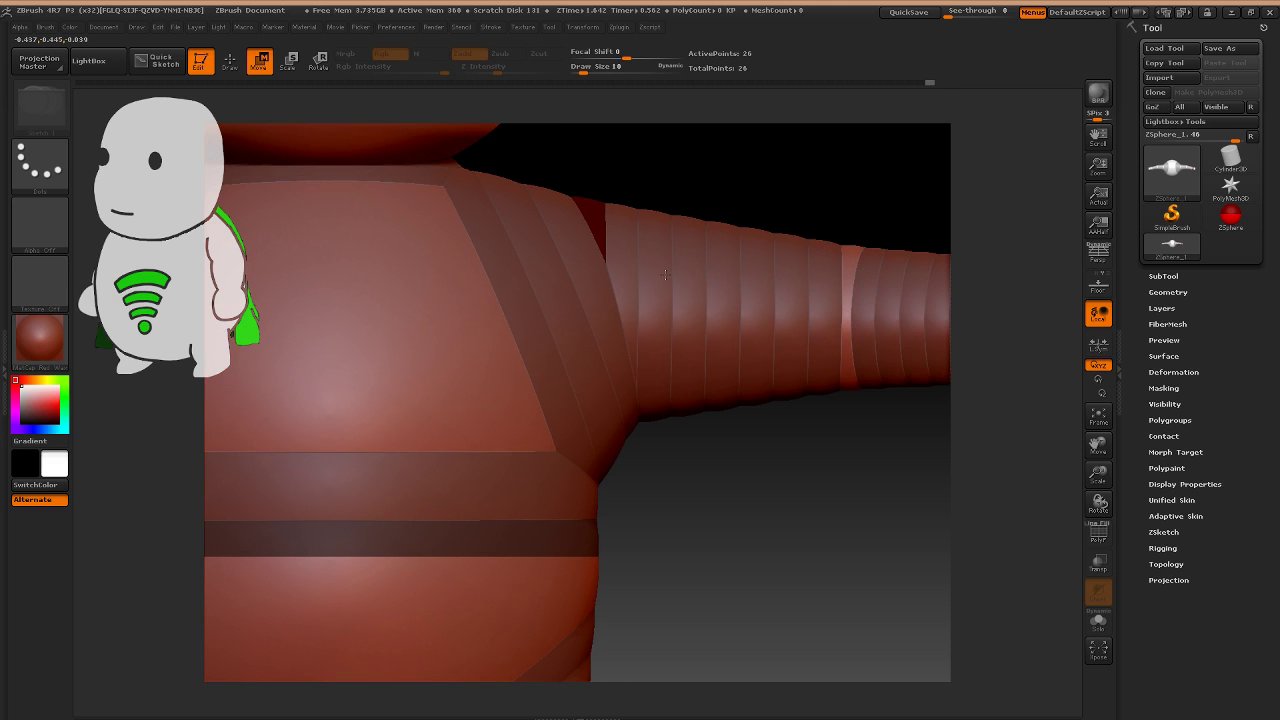
Move the elbow, wrist, palm and hand-end ZSpheres slightly inward along the arms and check the result in the adaptive skin preview.
left_click_drag(665, 274, 794, 283)
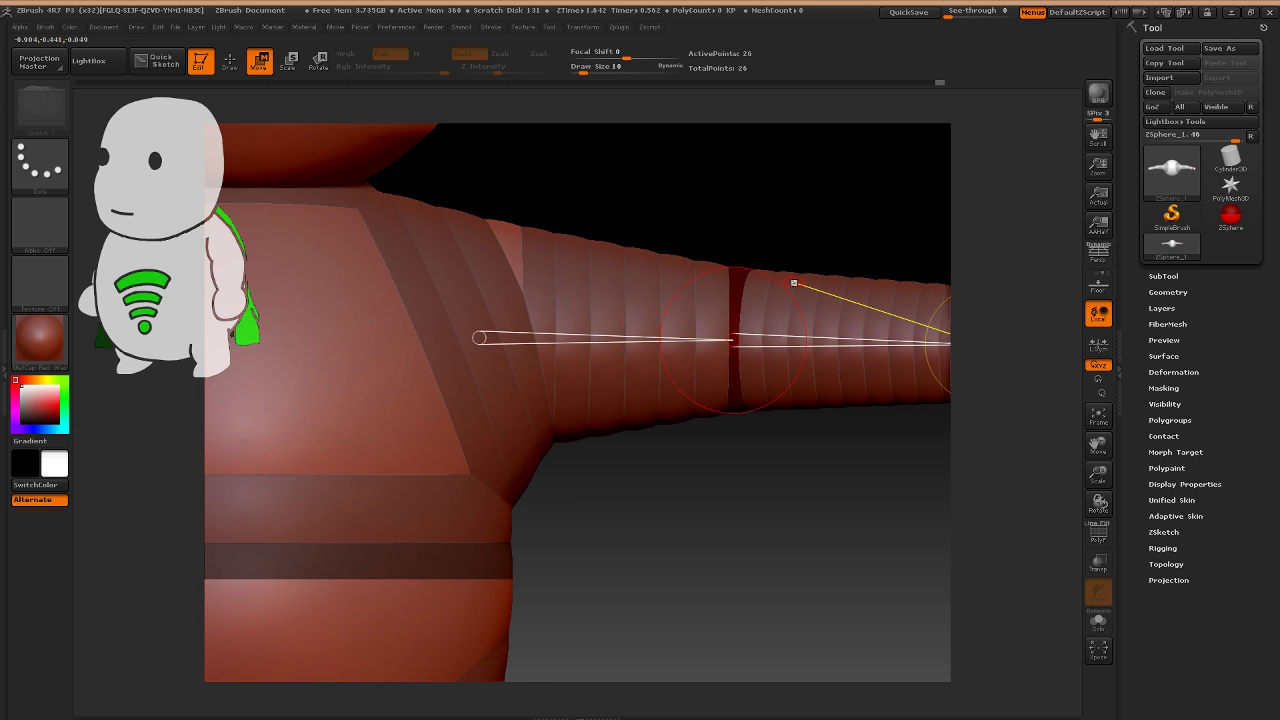
right_click_drag(794, 283, 577, 297, "alt")
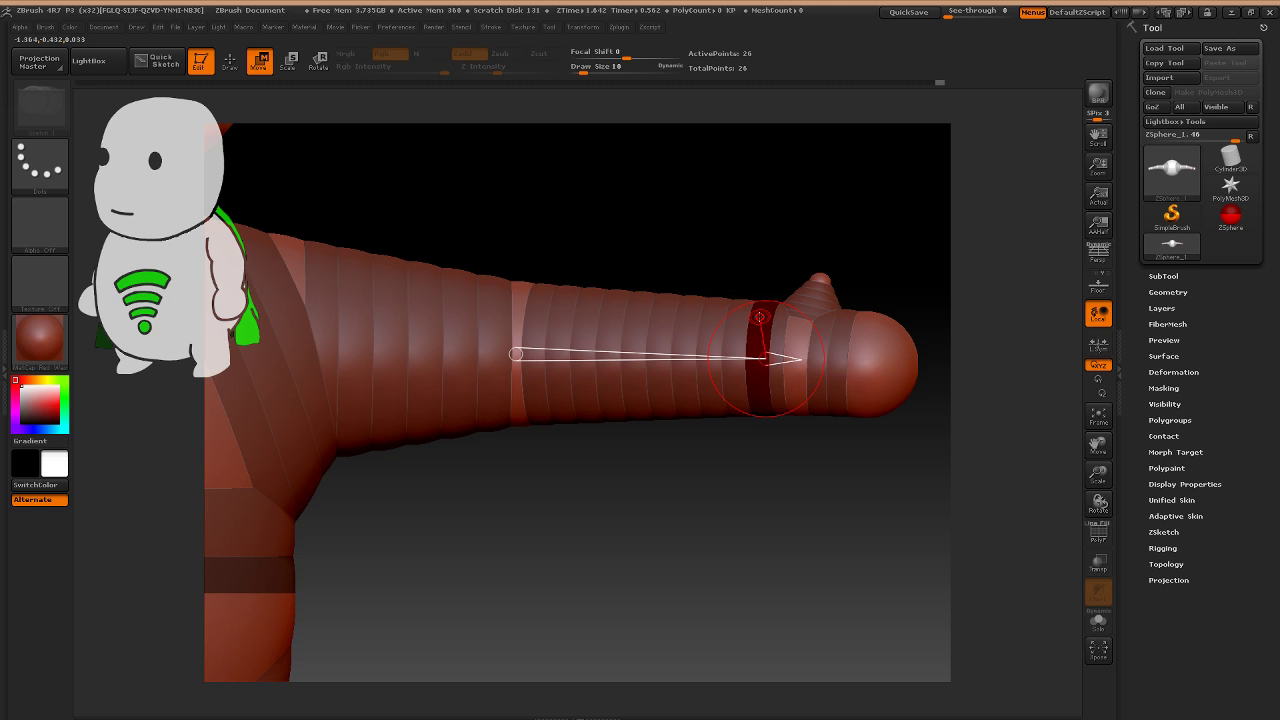
mouse_move(759, 316)
left_mouse_down()
mouse_move(735, 316)
mouse_move(794, 314)
mouse_move(772, 328)
left_mouse_up()
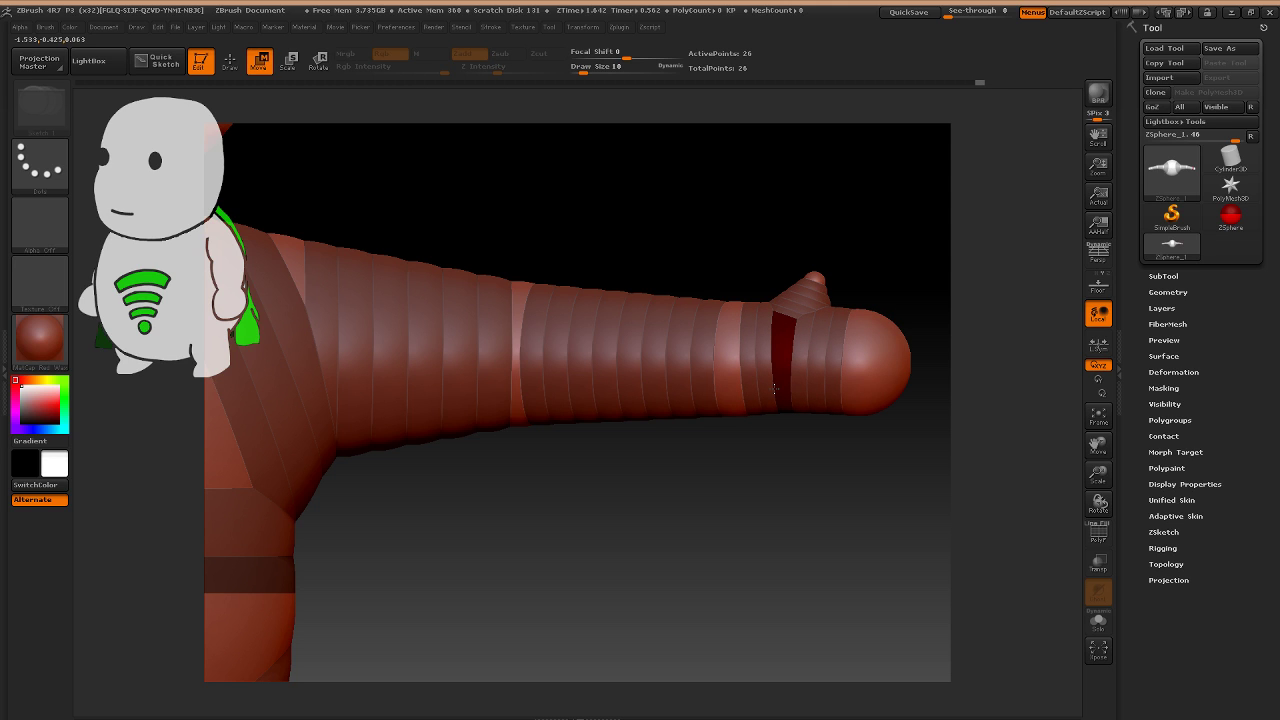
right_click_drag(774, 389, 665, 390)
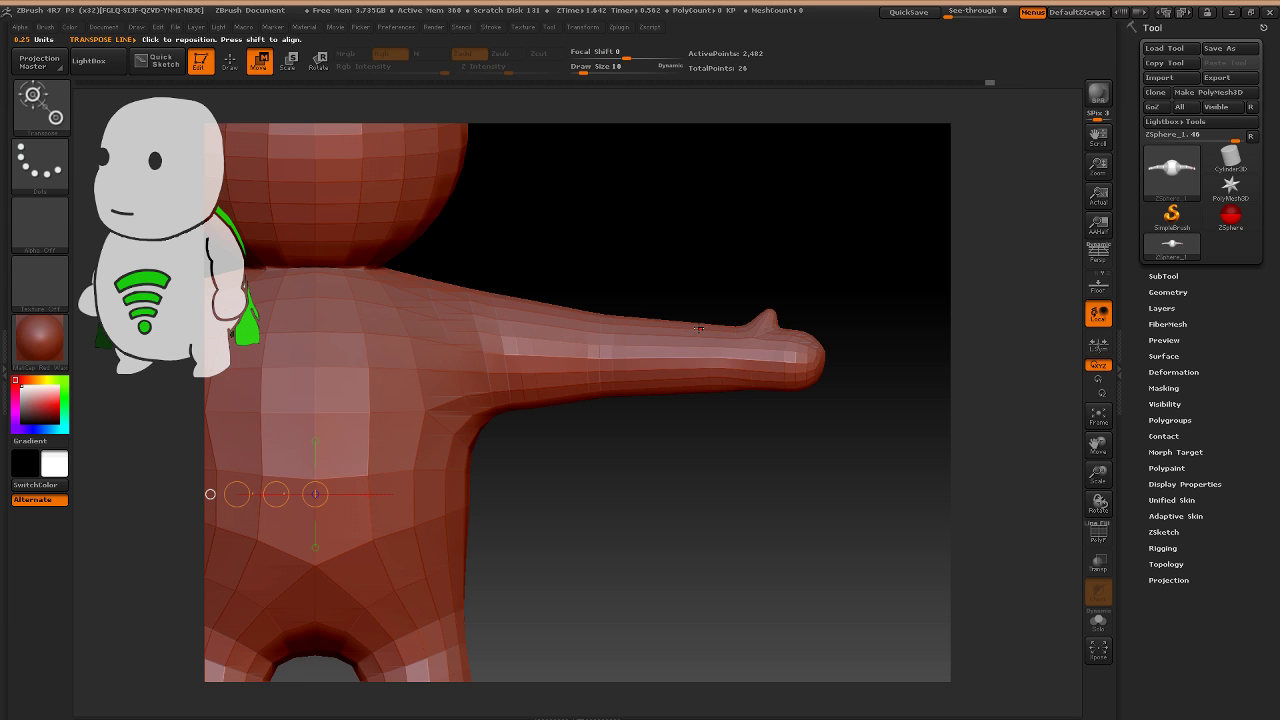
Shift the thumb and palm ZSpheres slightly inward along the arm toward the wrist.
key("f")
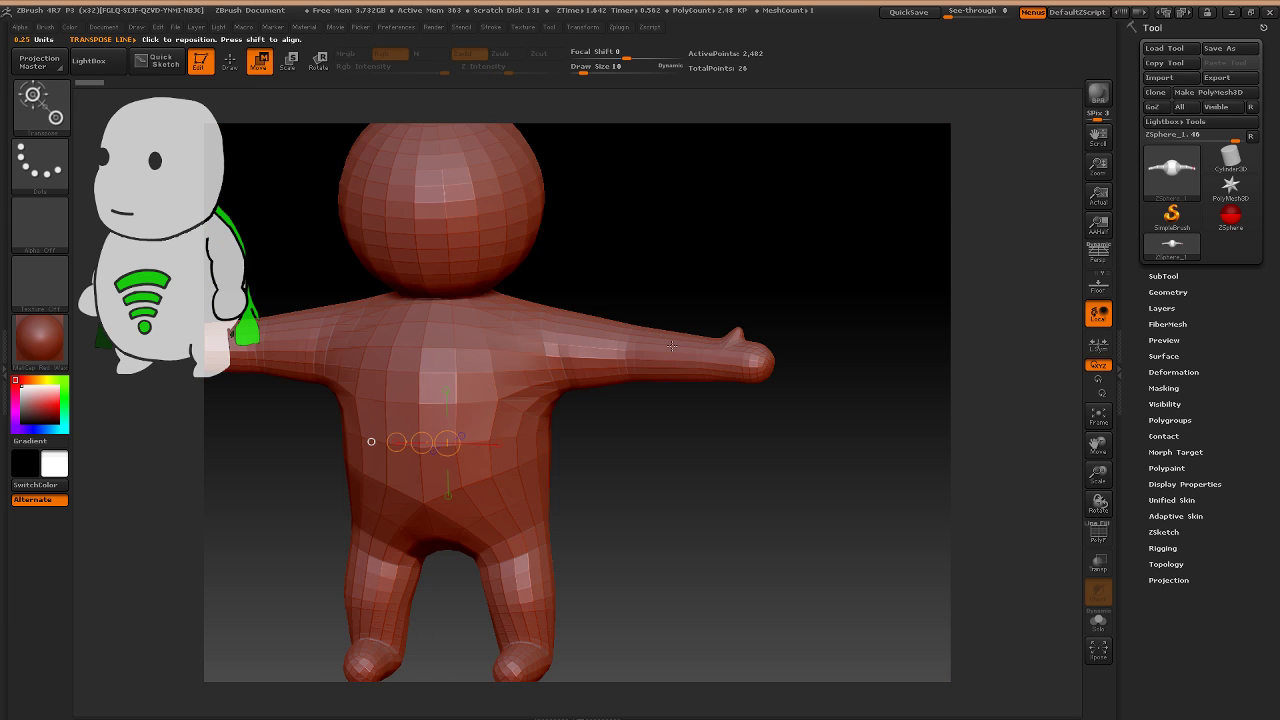
key("a")
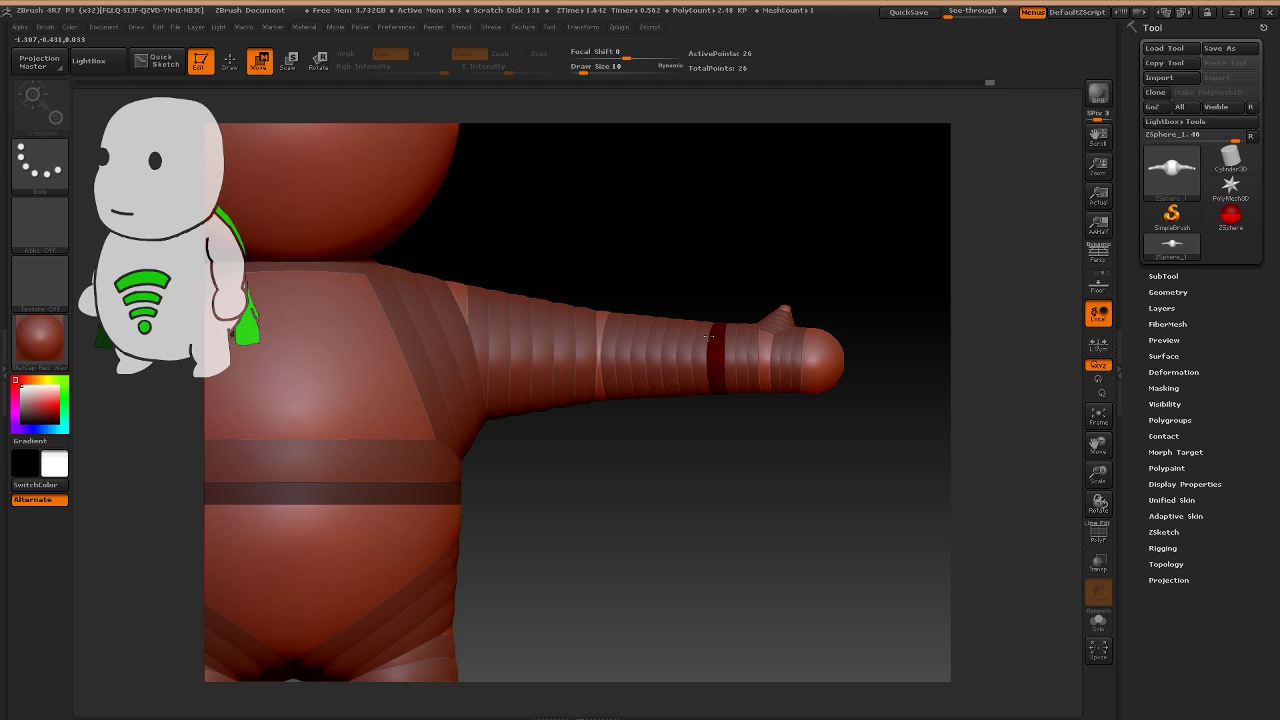
left_click_drag(708, 337, 746, 338)
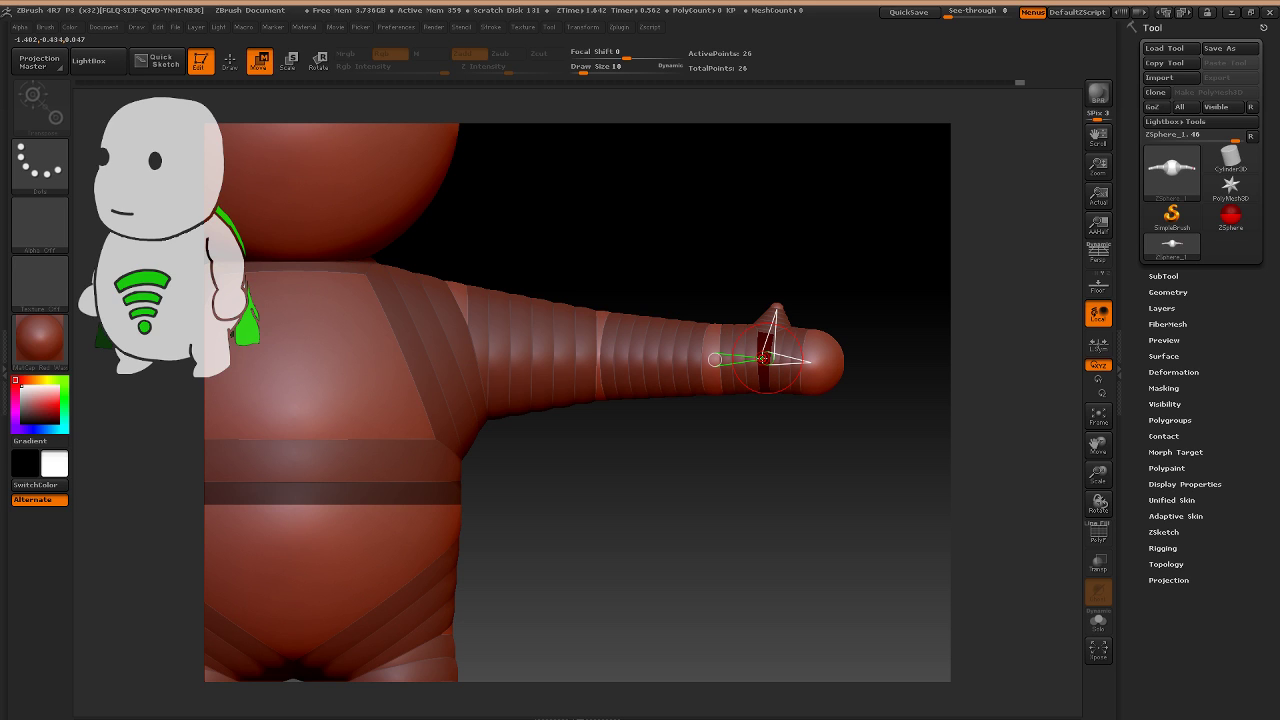
mouse_move(764, 358)
left_mouse_down()
mouse_move(751, 362)
mouse_move(794, 363)
mouse_move(758, 364)
left_mouse_up()
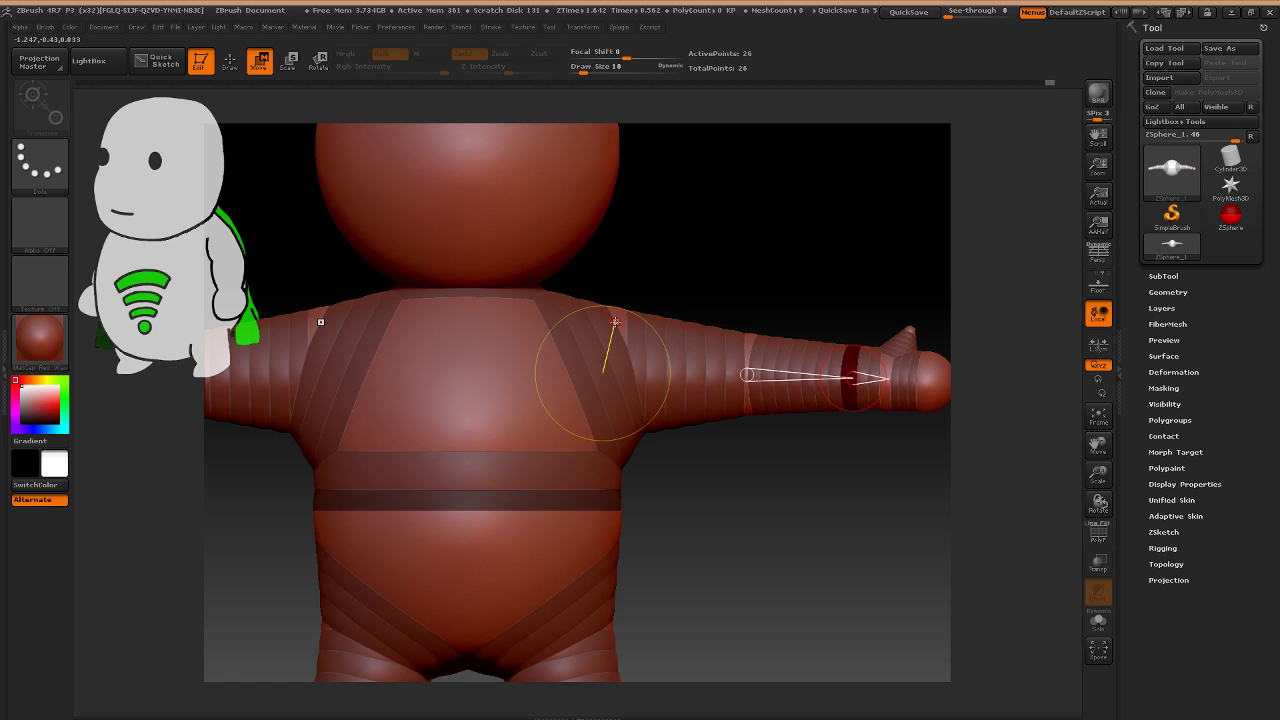
key("ctrl+z")
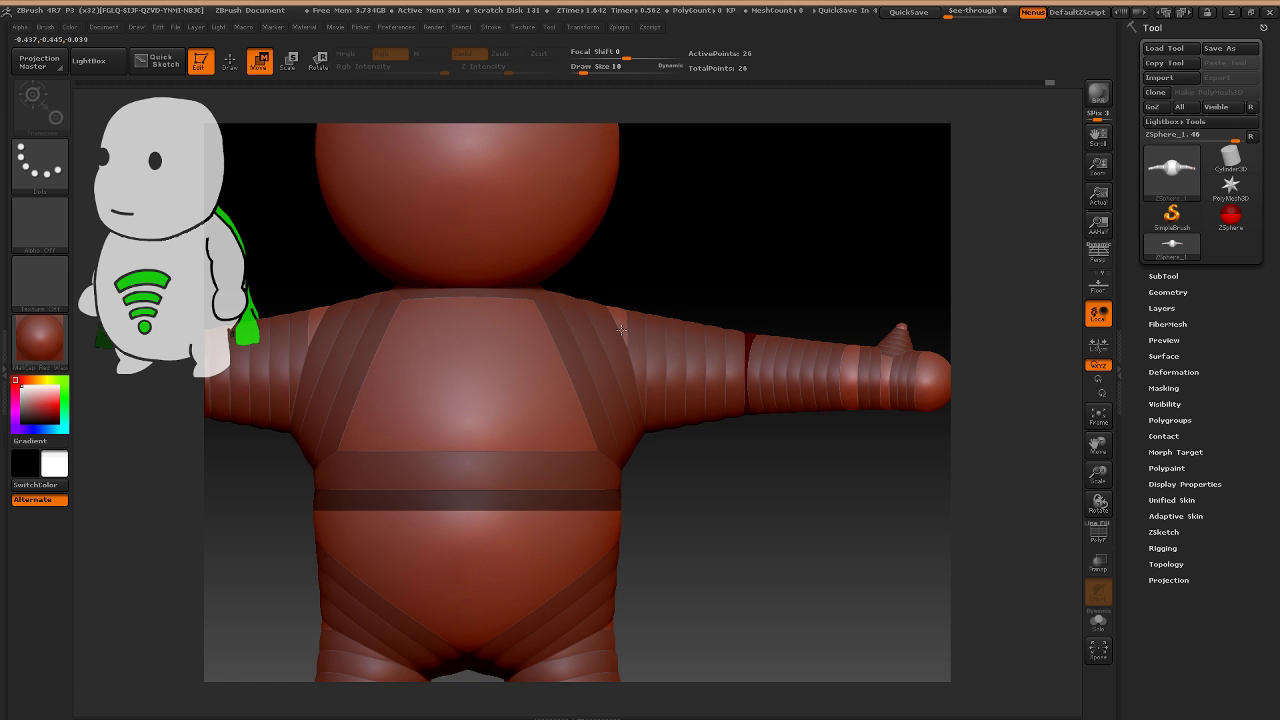
Shorten the arms by moving the mirrored shoulder, elbow and wrist ZSpheres inward toward the torso.
left_click_drag(621, 330, 603, 374)
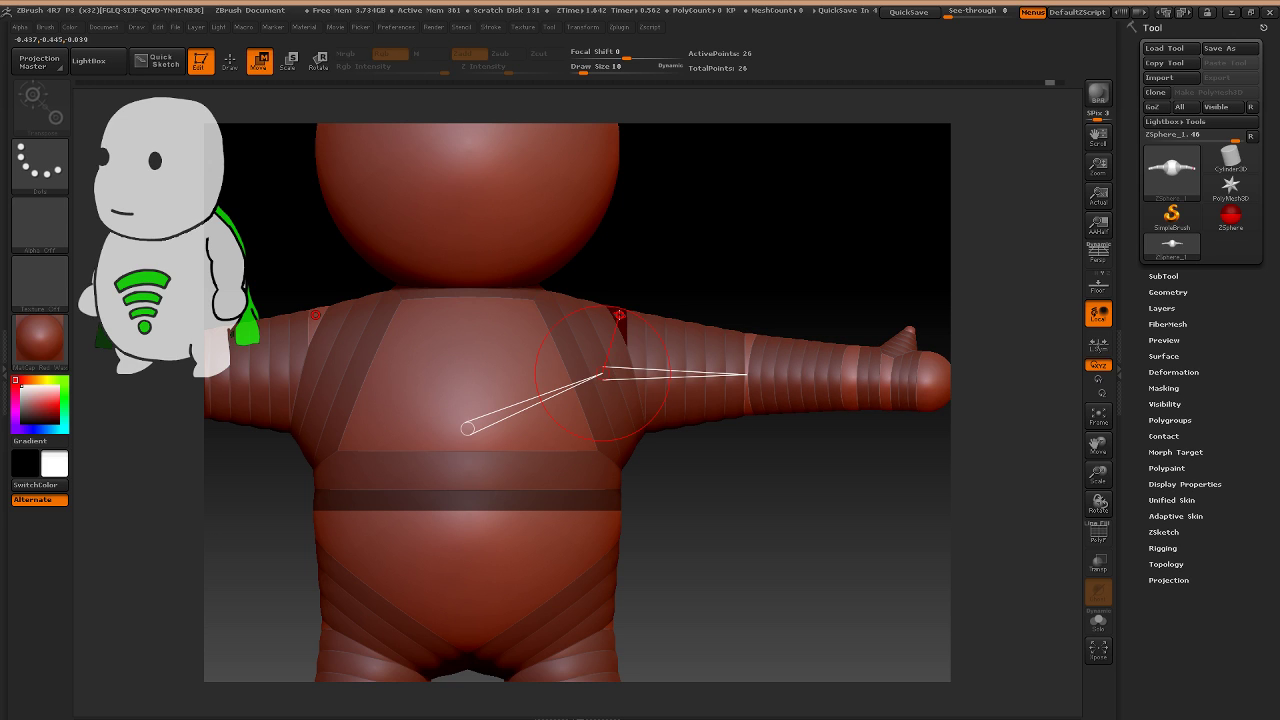
left_click(607, 315)
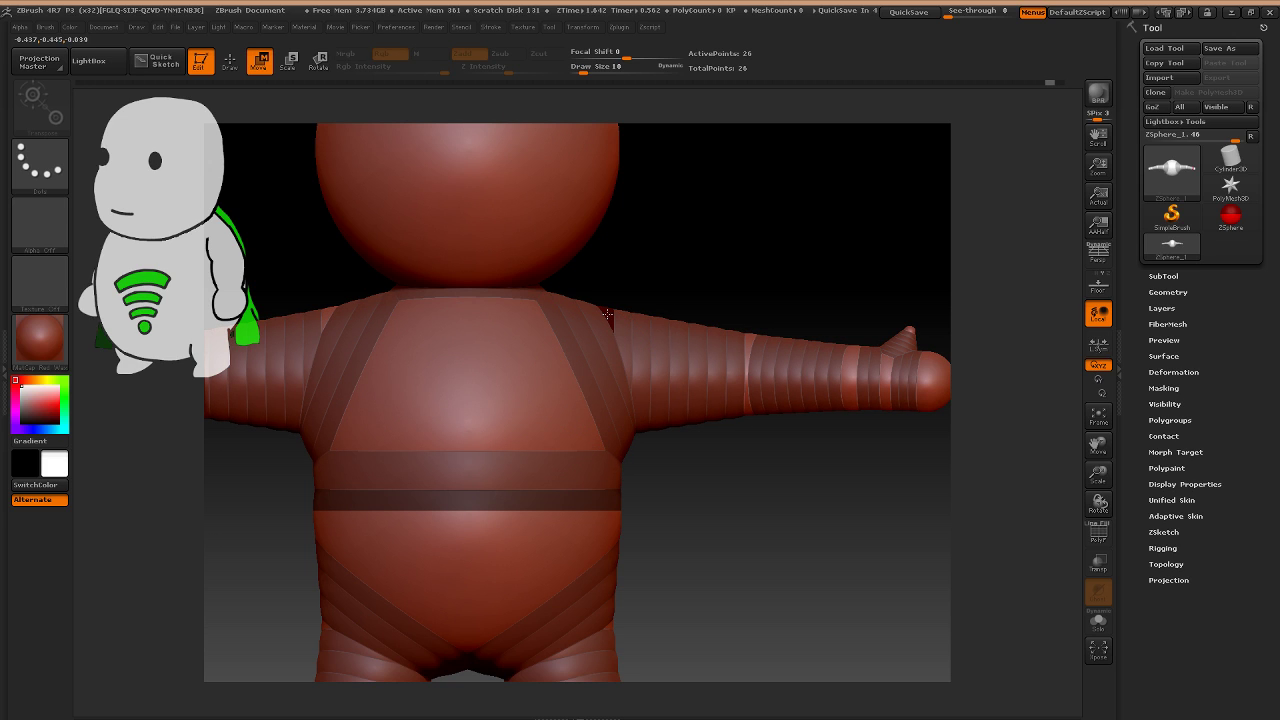
mouse_move(607, 315)
left_mouse_down()
mouse_move(749, 372)
mouse_move(717, 370)
left_mouse_up()
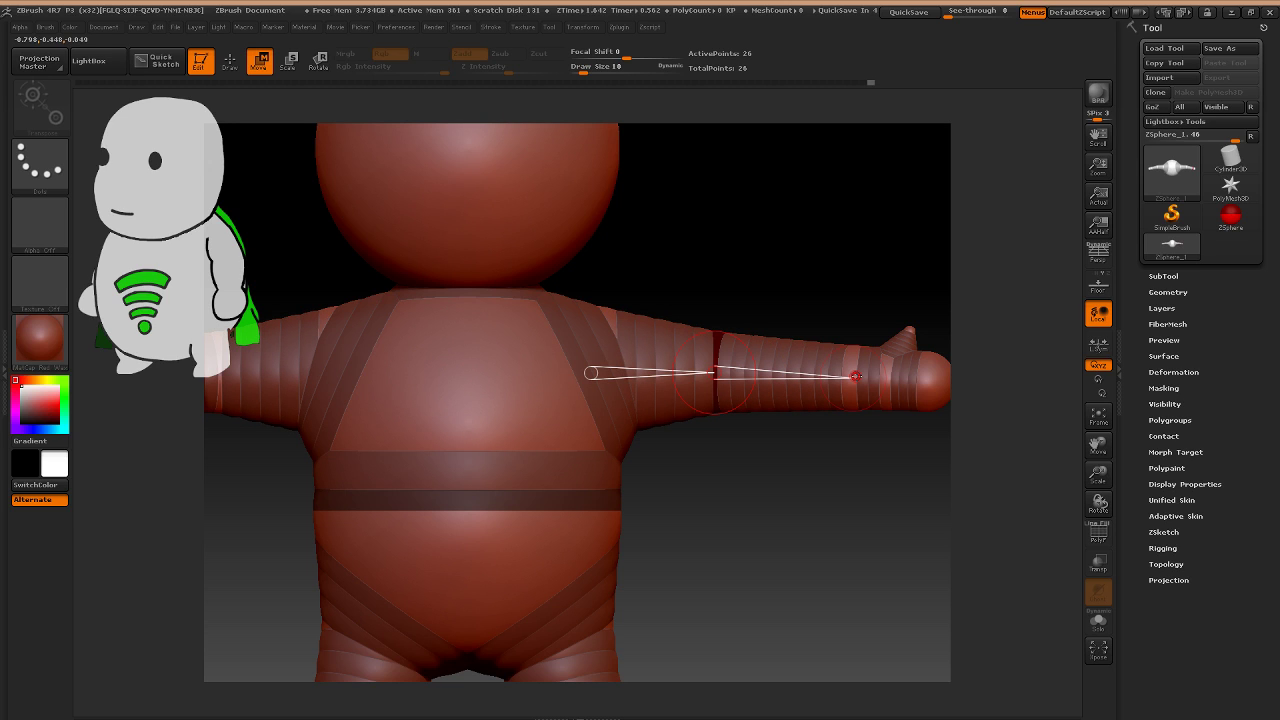
left_click_drag(856, 376, 803, 375)
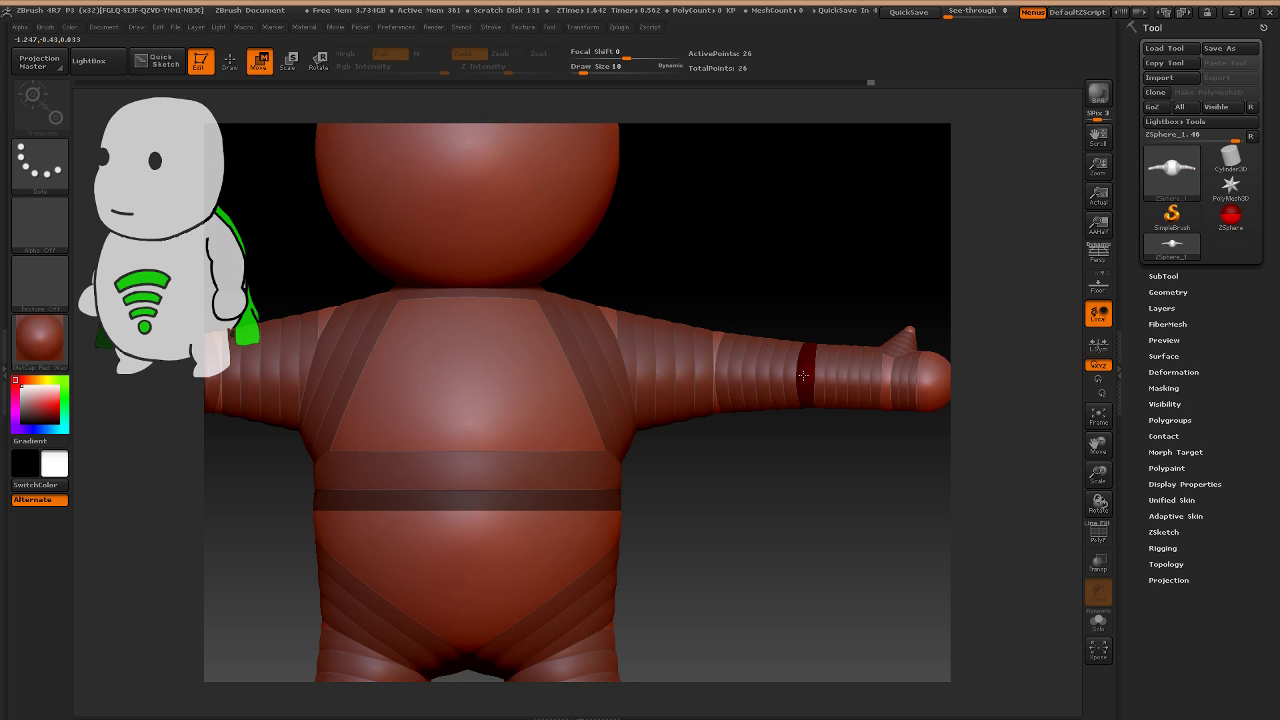
Move the palm, hand-end and thumb ZSpheres inward to match the shortened arms, and check the figure in the adaptive skin preview.
left_click_drag(713, 373, 889, 380)
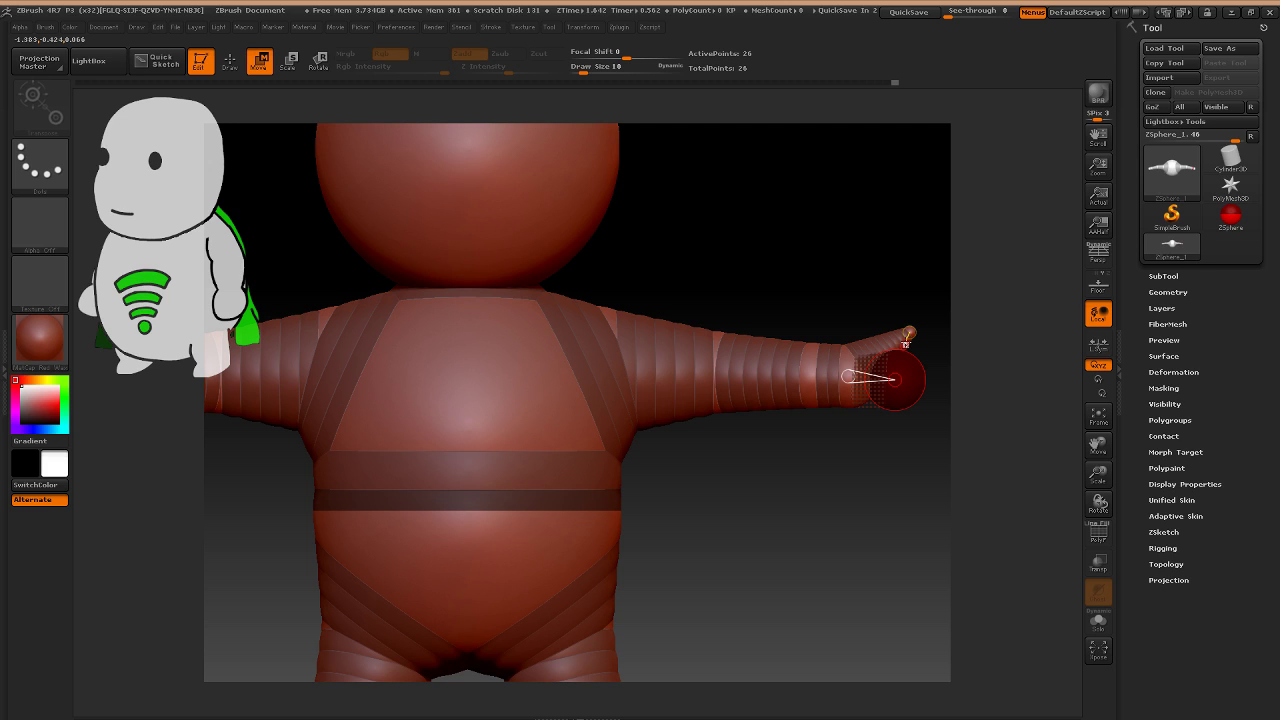
left_click_drag(907, 335, 858, 327)
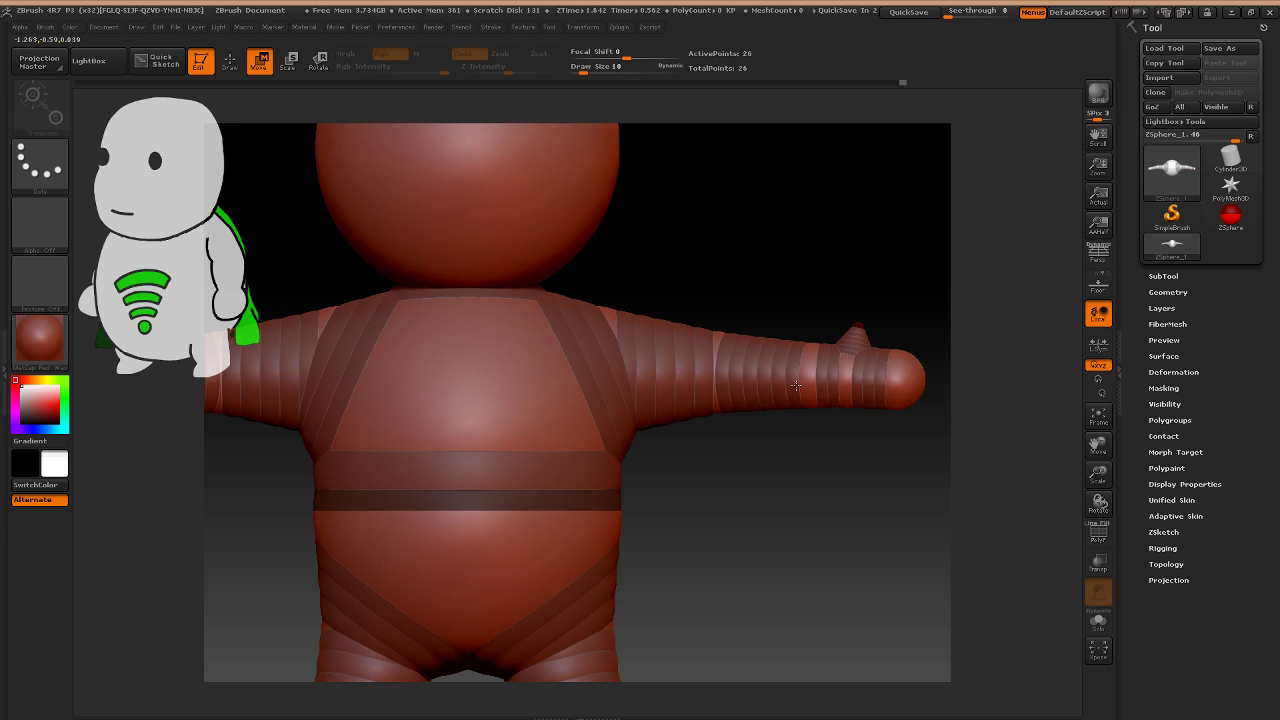
key("a")
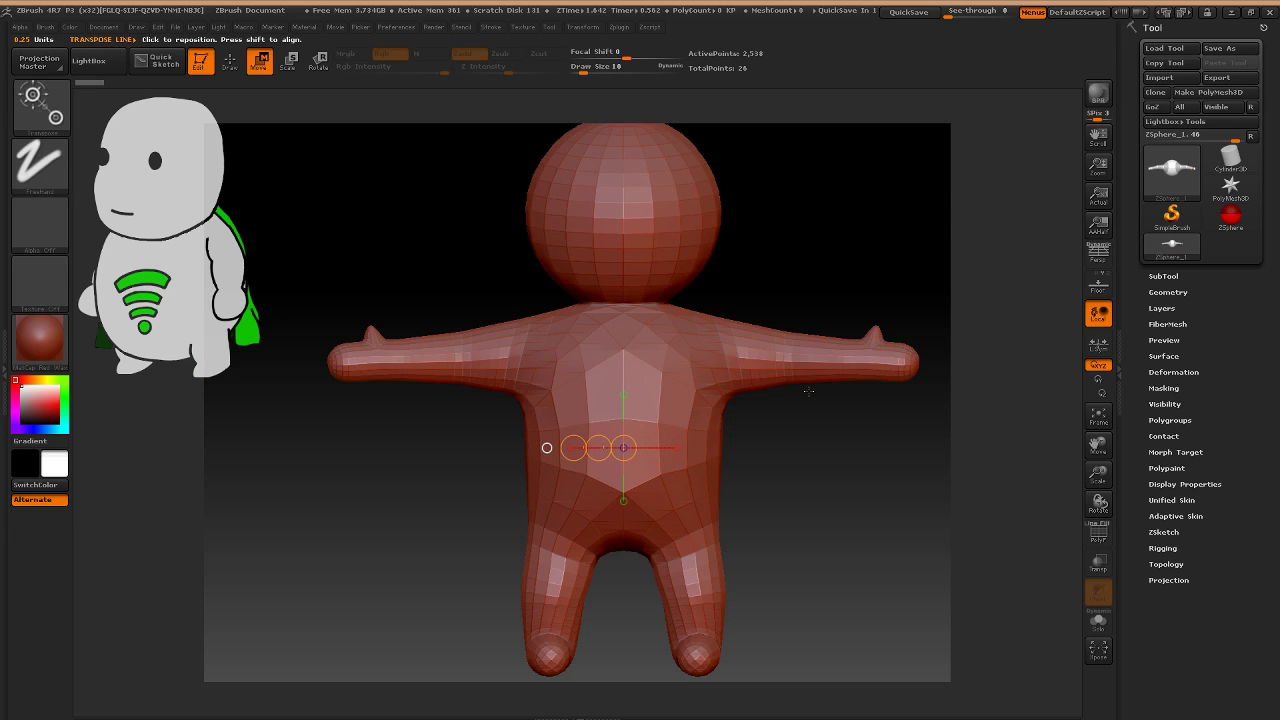
left_click_drag(808, 391, 735, 437)
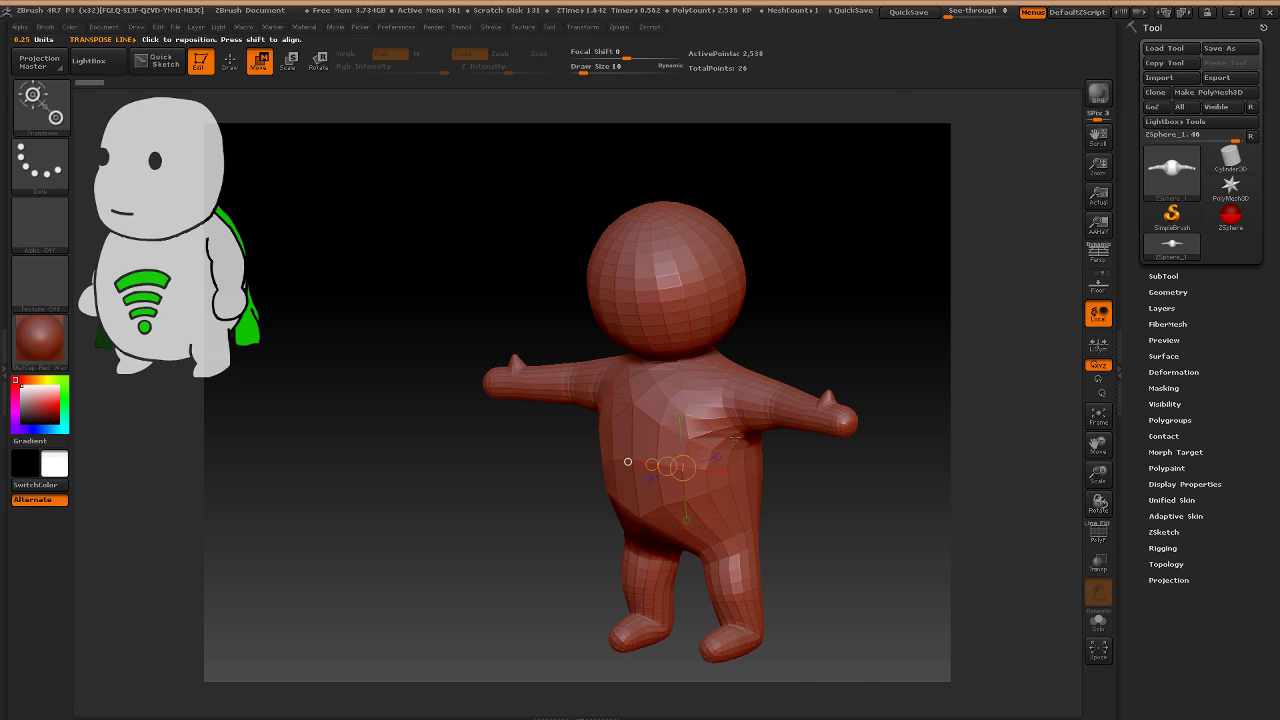
Compare the ZSphere model with its adaptive skin preview from the front and side, examining the head, shoulders and torso.
key("a")
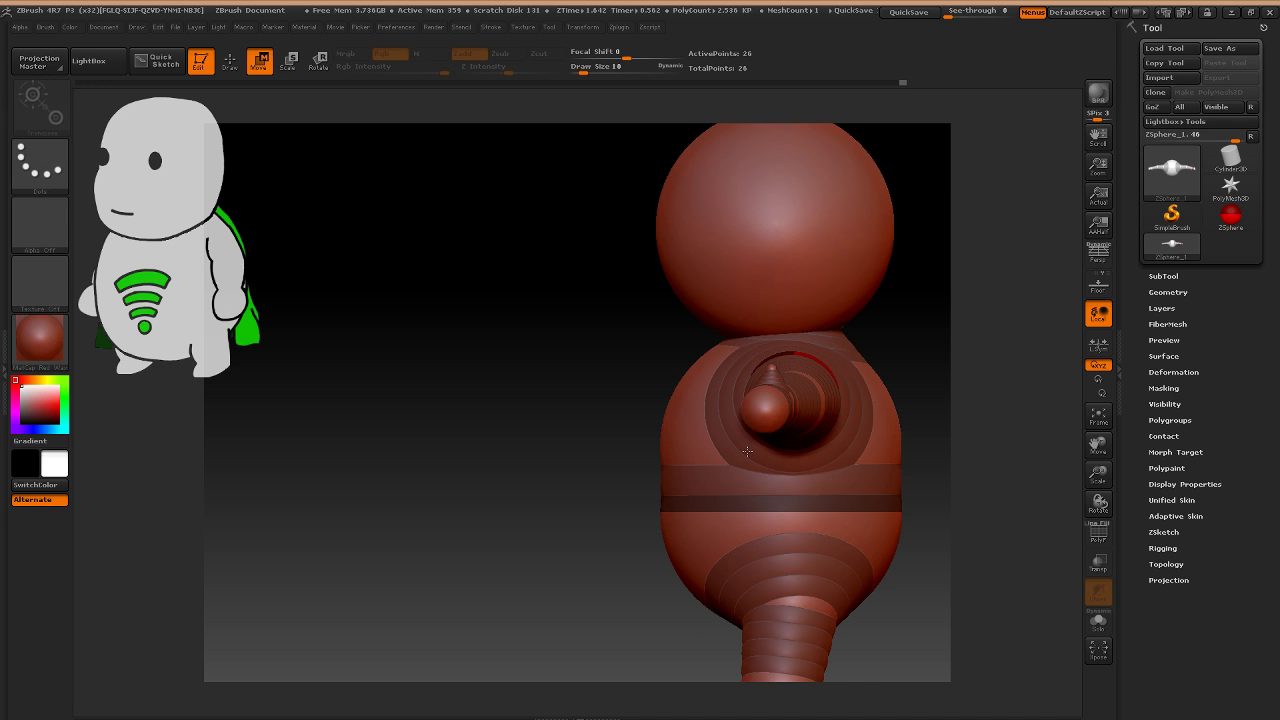
mouse_move(747, 452)
left_mouse_down()
mouse_move(637, 454)
mouse_move(803, 462)
mouse_move(595, 295)
left_mouse_up()
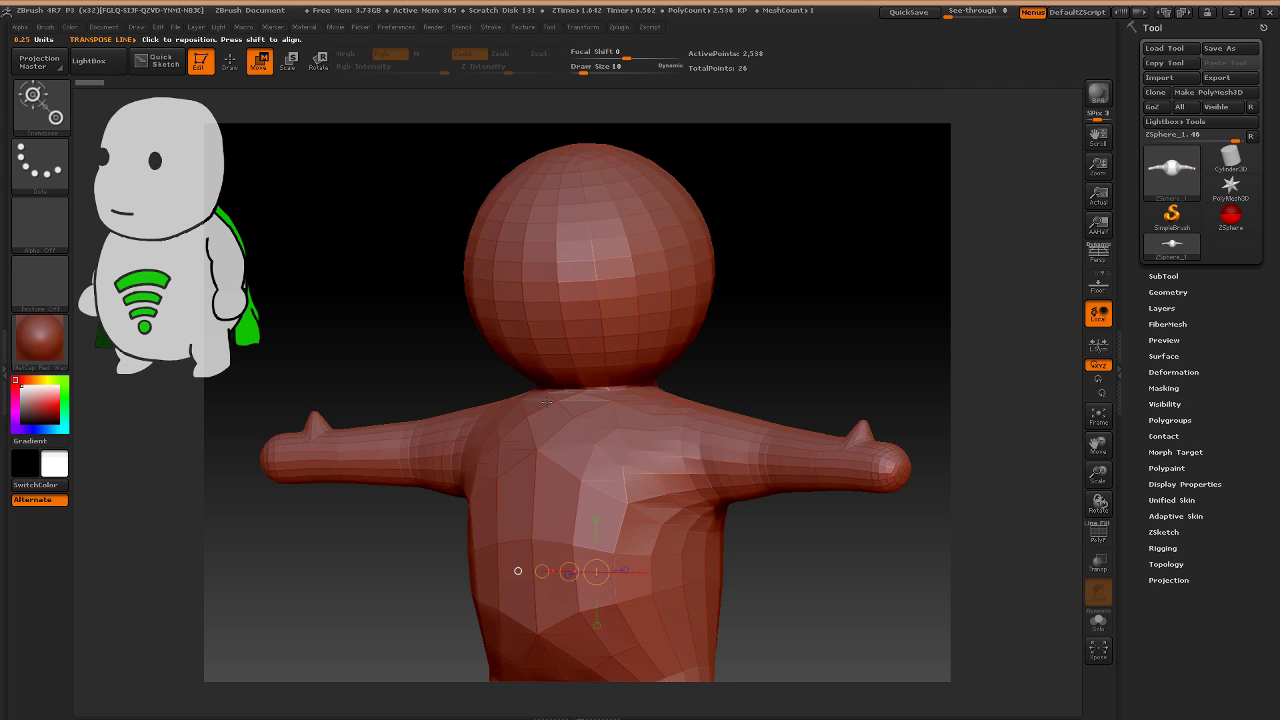
right_click_drag(546, 402, 514, 408)
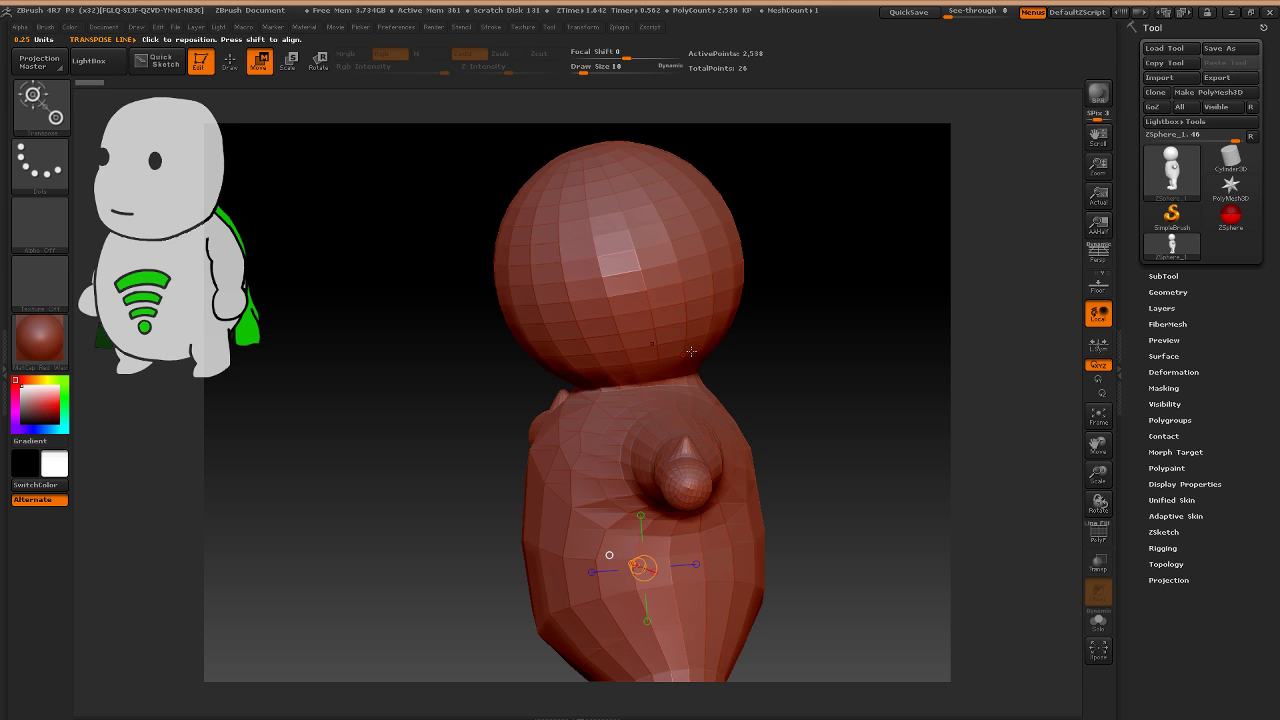
right_click_drag(690, 352, 627, 452, "shift")
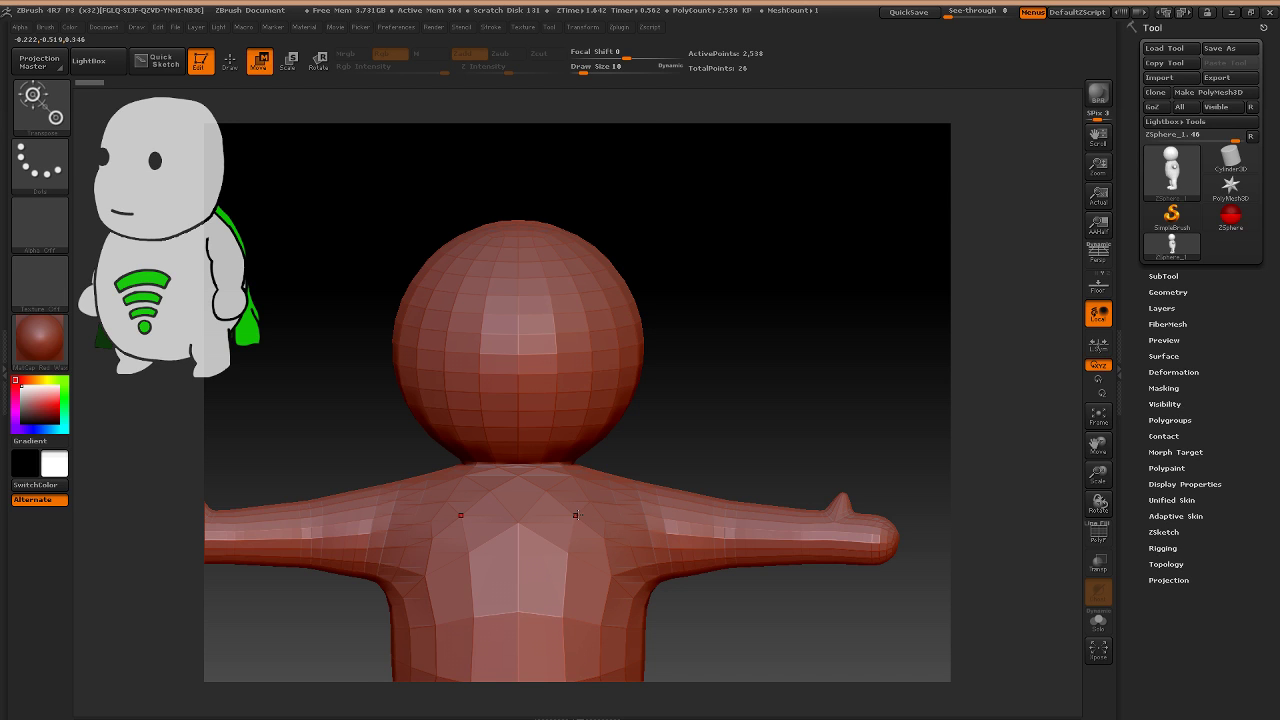
key("a")
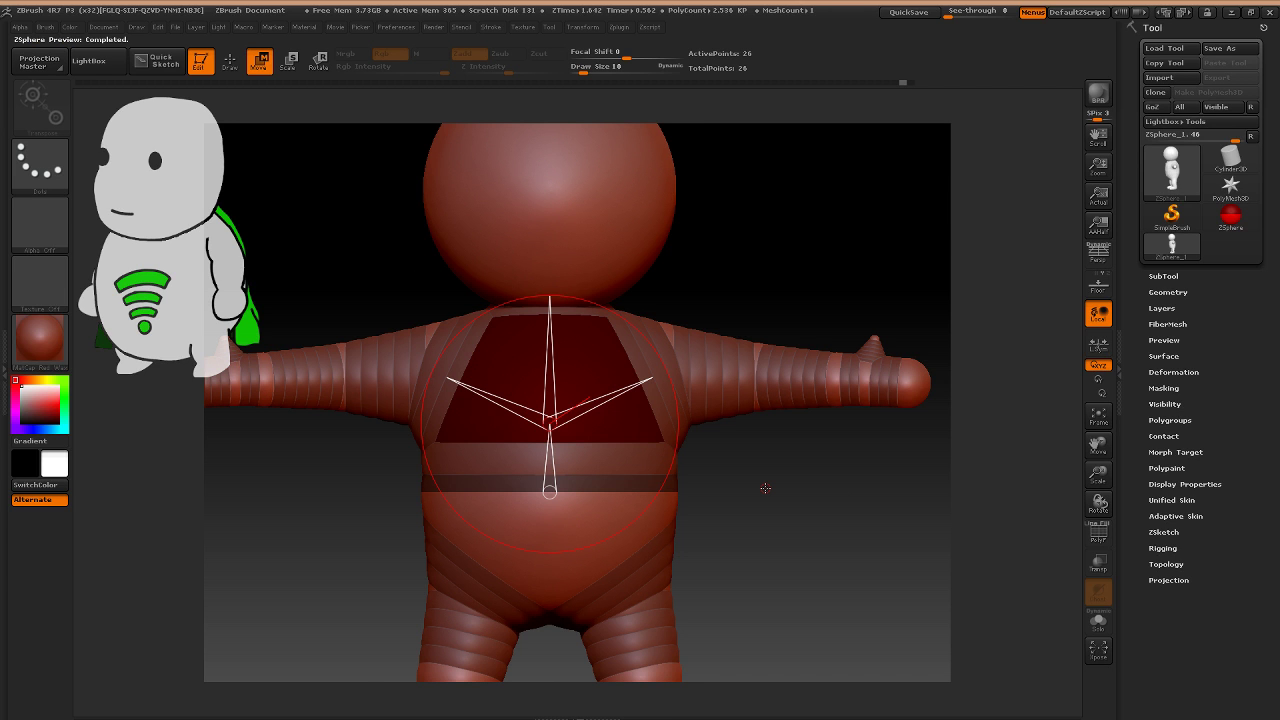
key("a")
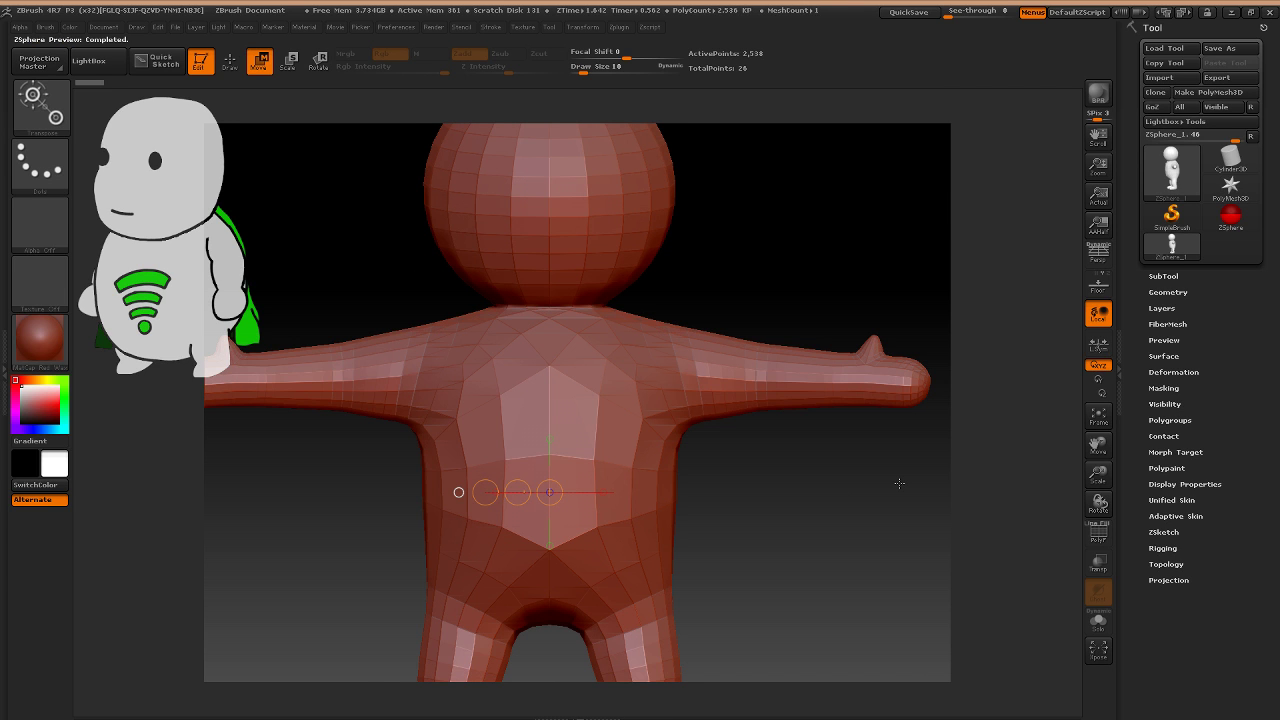
key("a")
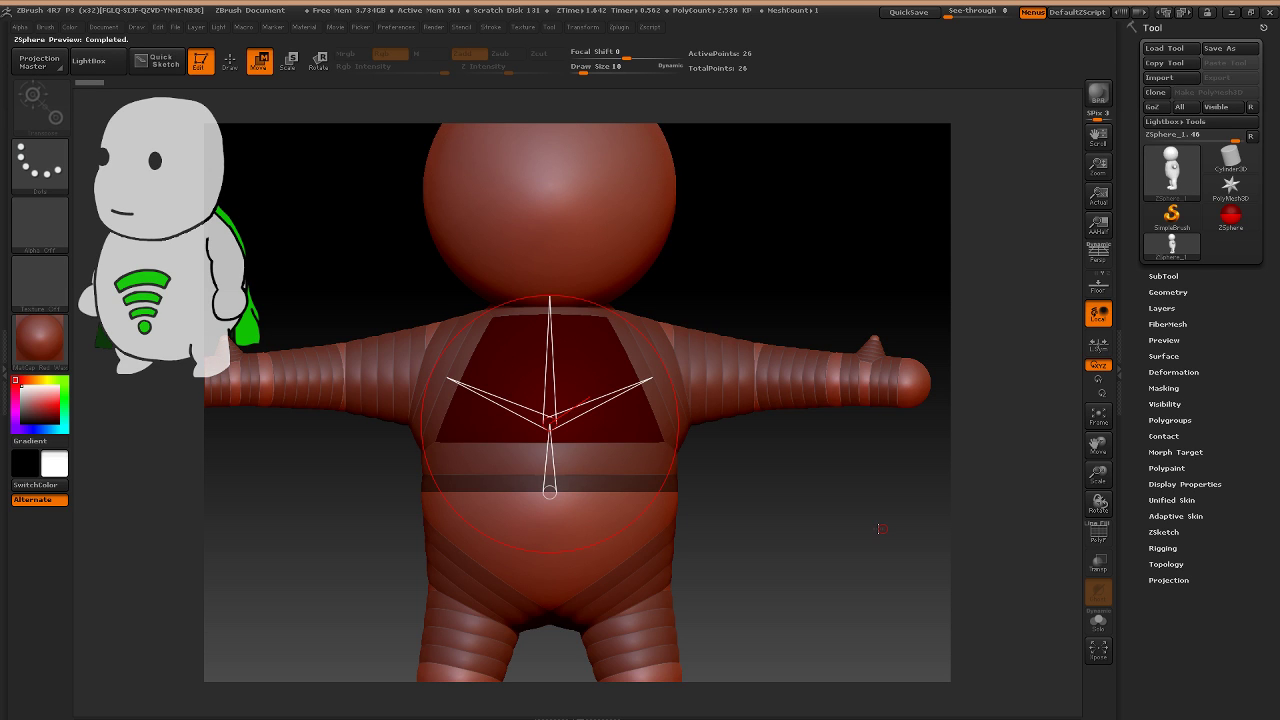
Set the adaptive skin Density to 1 and inspect the coarser mesh in the preview.
left_click(1170, 516)
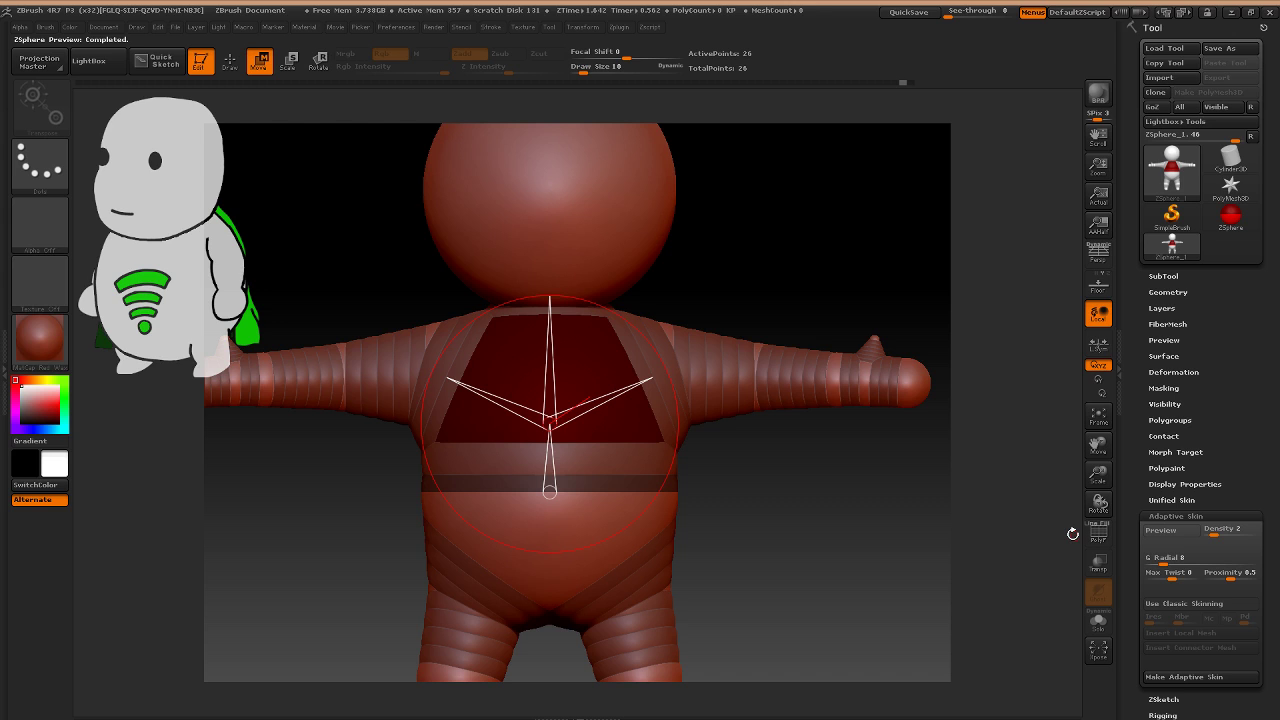
key("a")
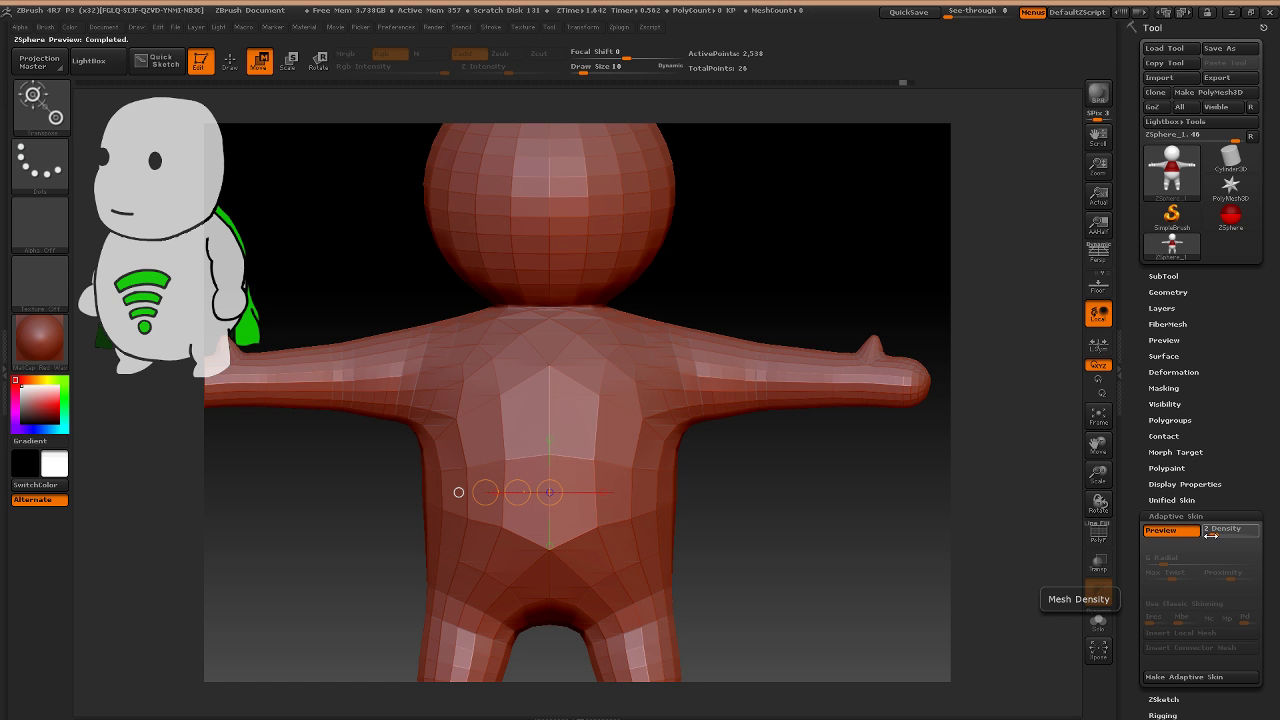
key("a")
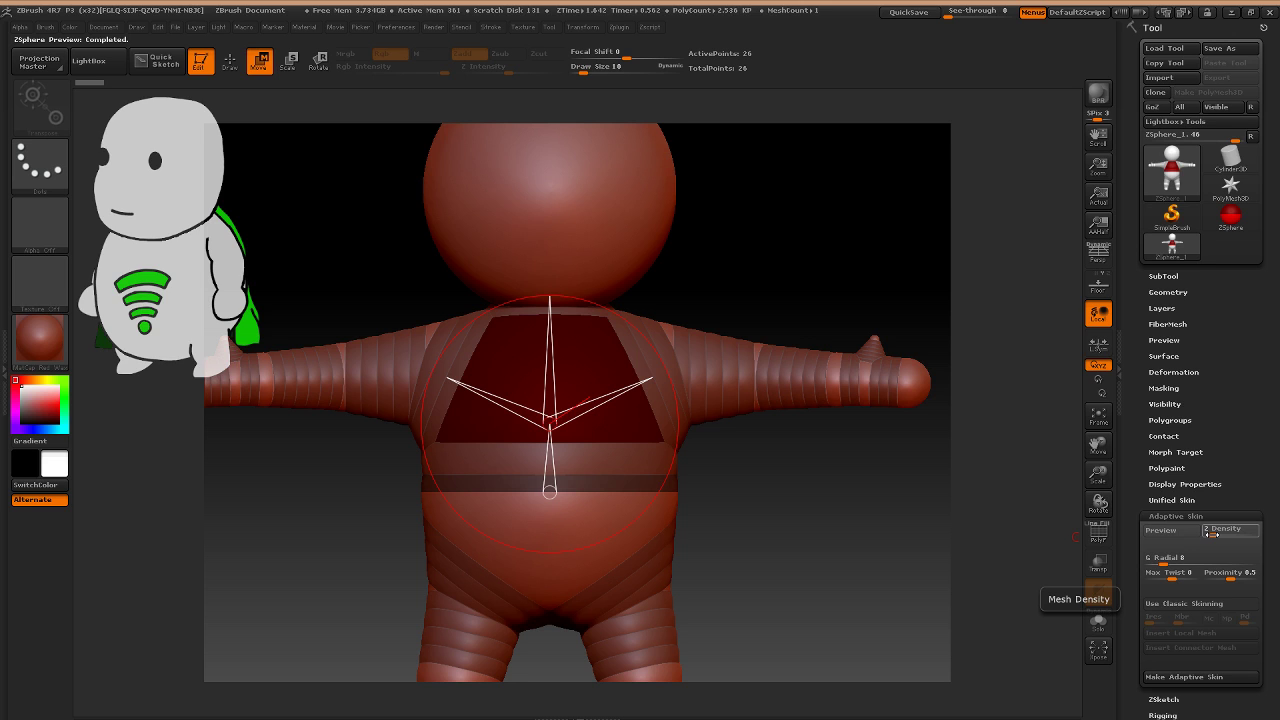
key("a")
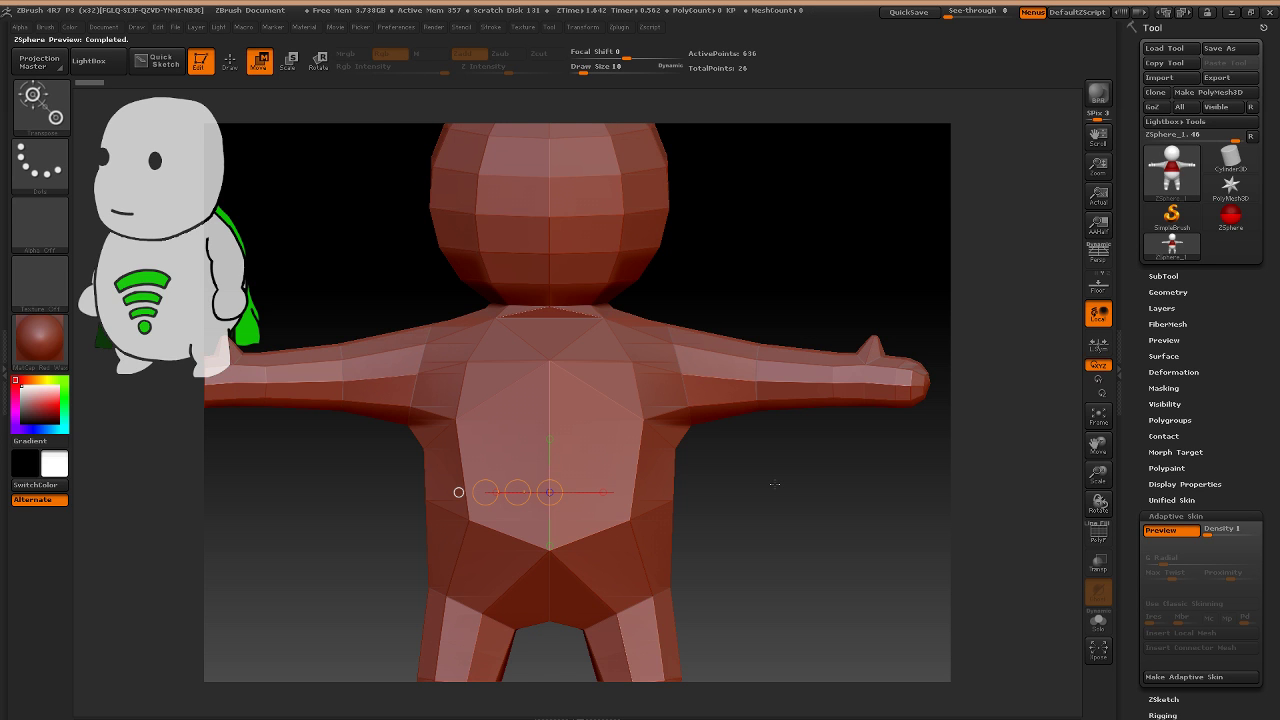
left_click_drag(774, 484, 736, 490)
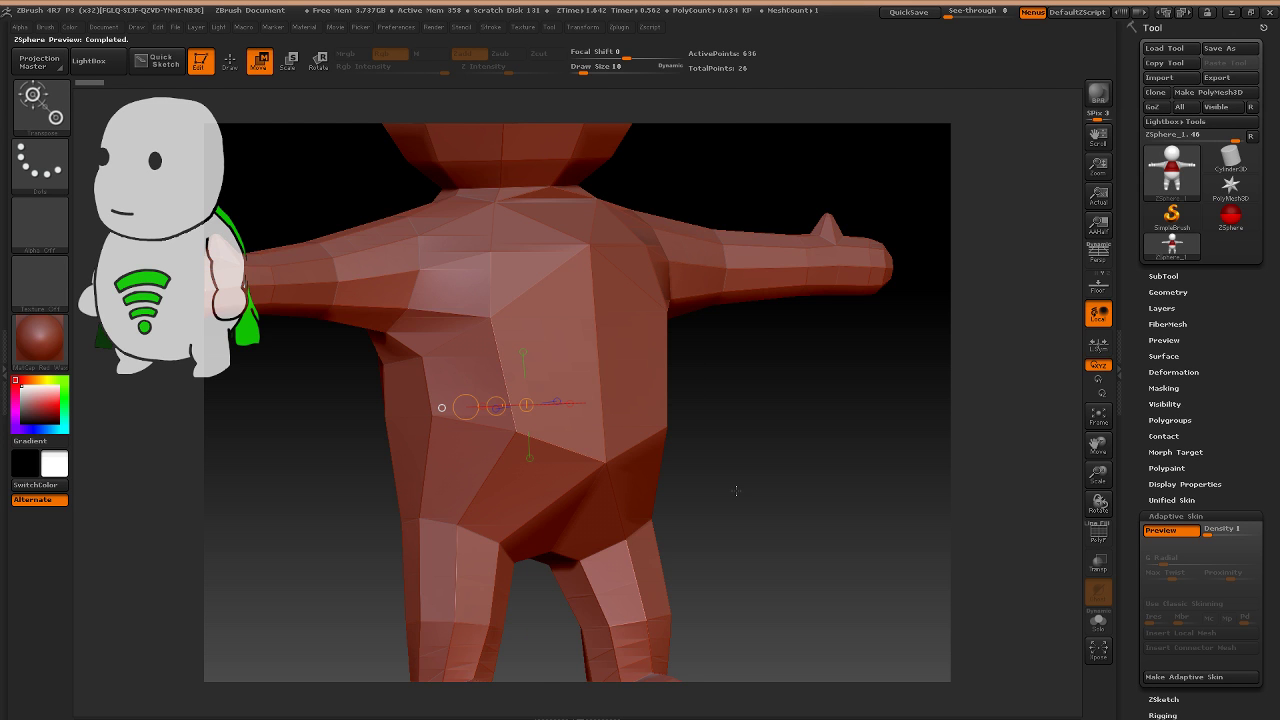
Set the adaptive skin Density to 3 and G Radial to 11, and inspect the denser preview mesh from several angles.
key("a")
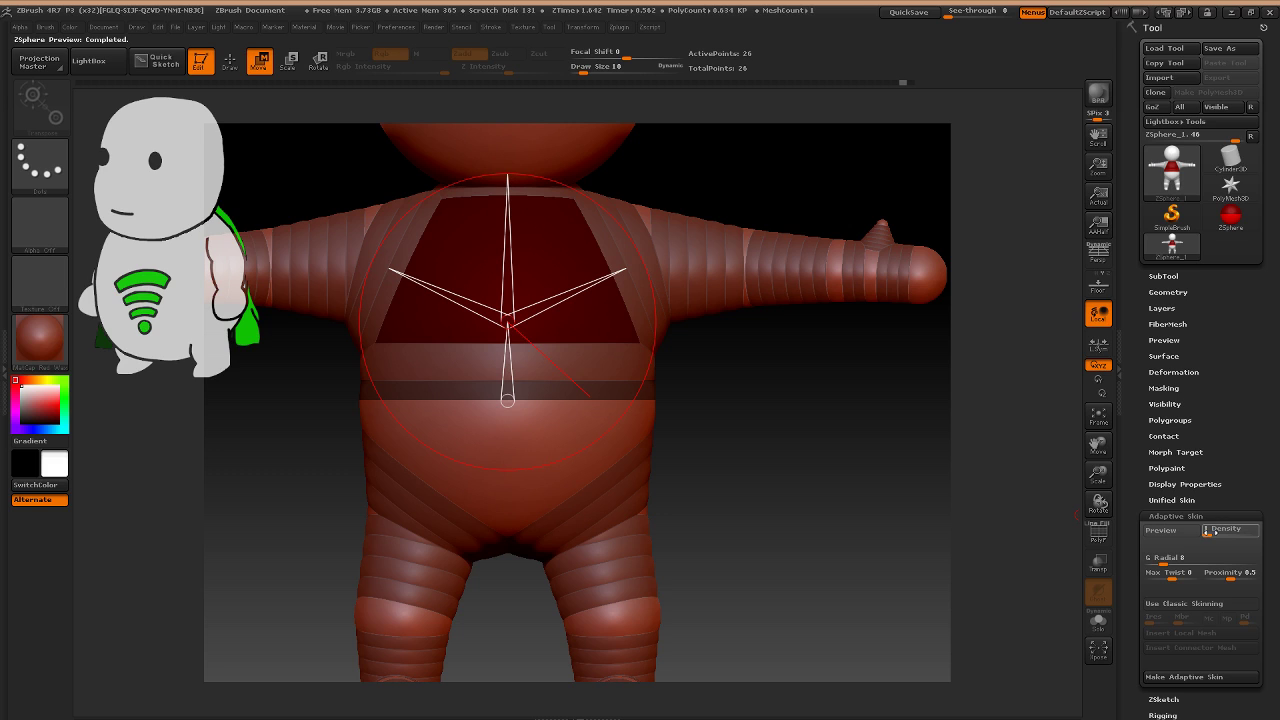
left_click_drag(1211, 532, 1221, 533)
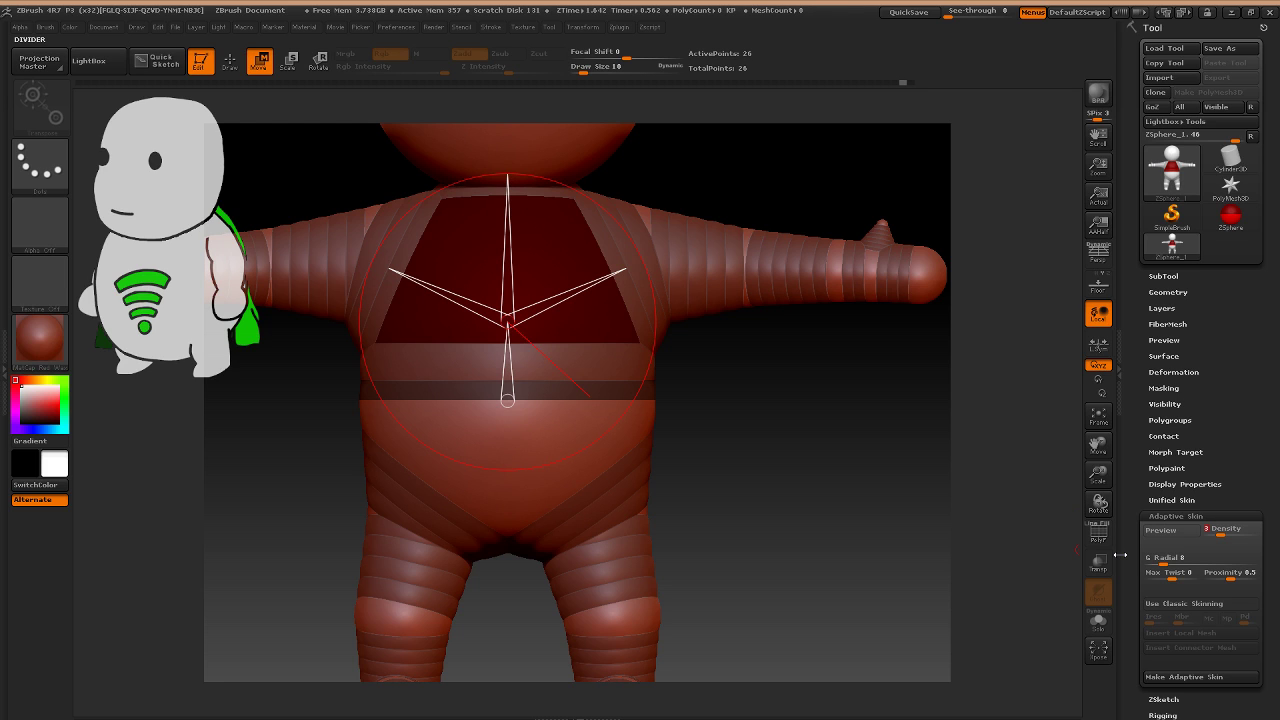
left_click(1174, 562)
type("11")
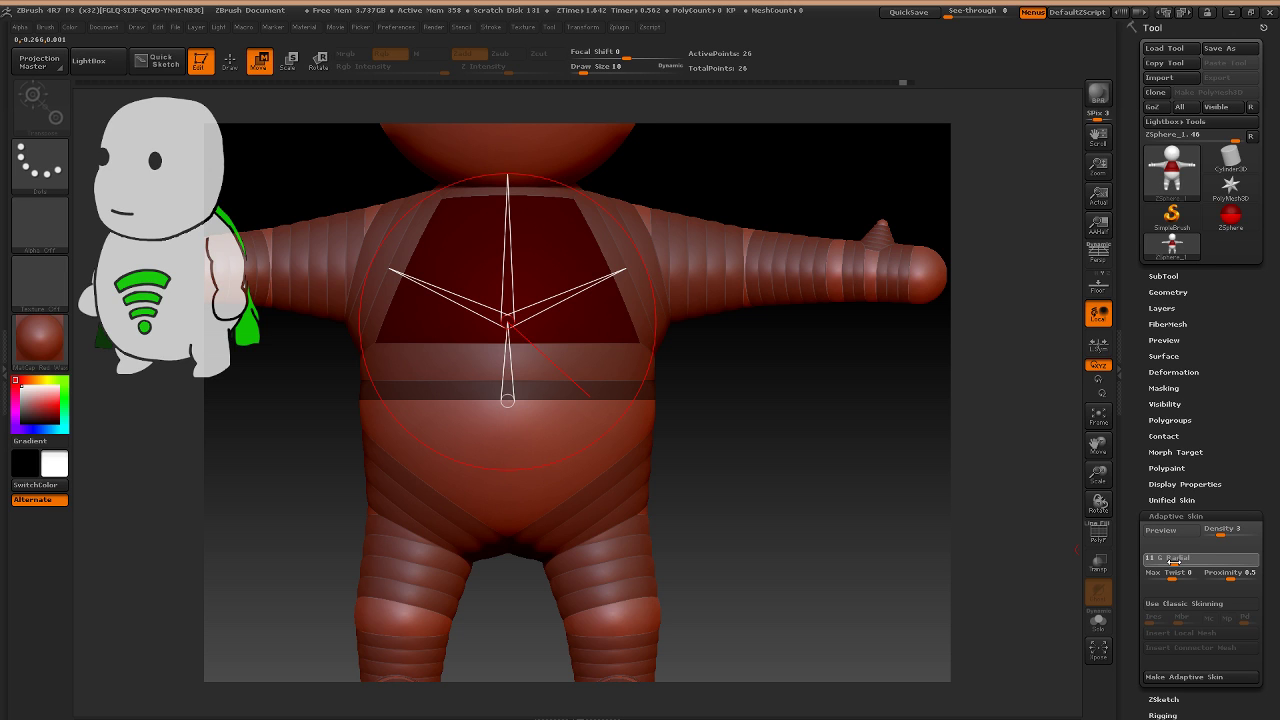
key("Return")
key("a")
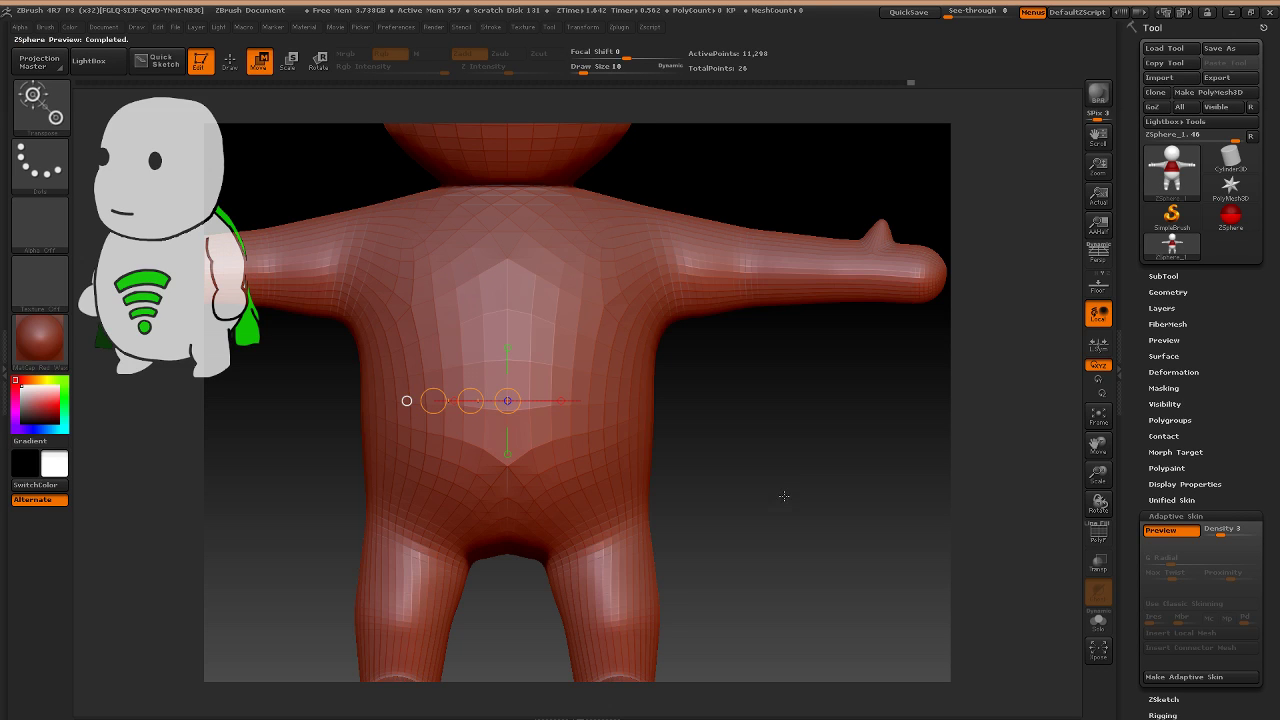
left_click_drag(784, 496, 672, 492, "shift")
left_click_drag(672, 492, 631, 358, "alt")
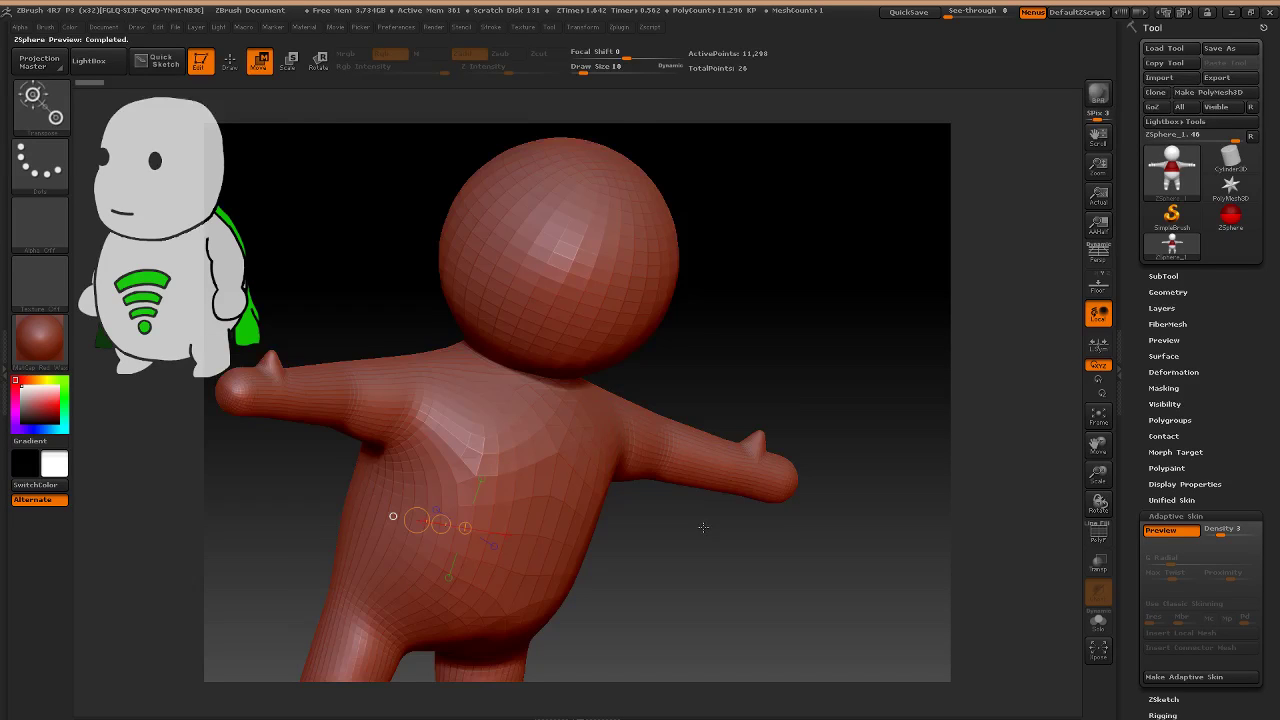
left_click_drag(703, 527, 682, 402, "shift")
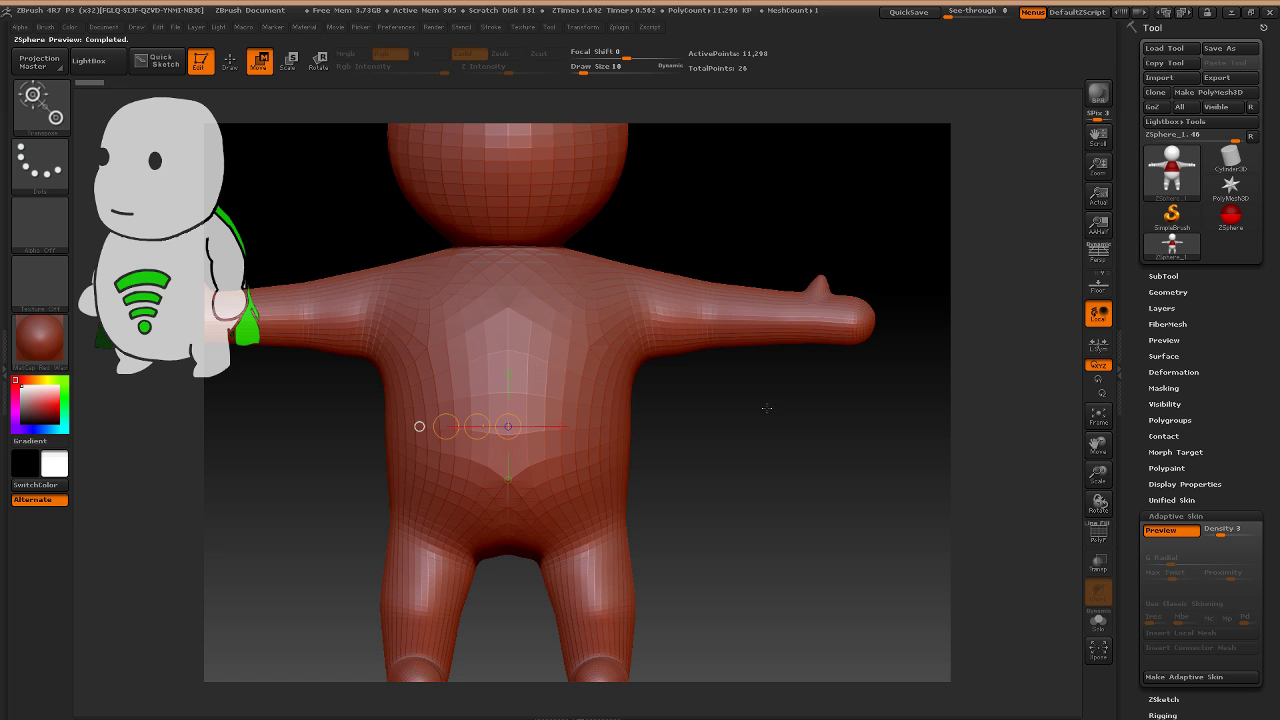
Move the thumb and palm ZSpheres slightly outward toward the end of the hand, and check the hand in the adaptive skin preview.
key("a")
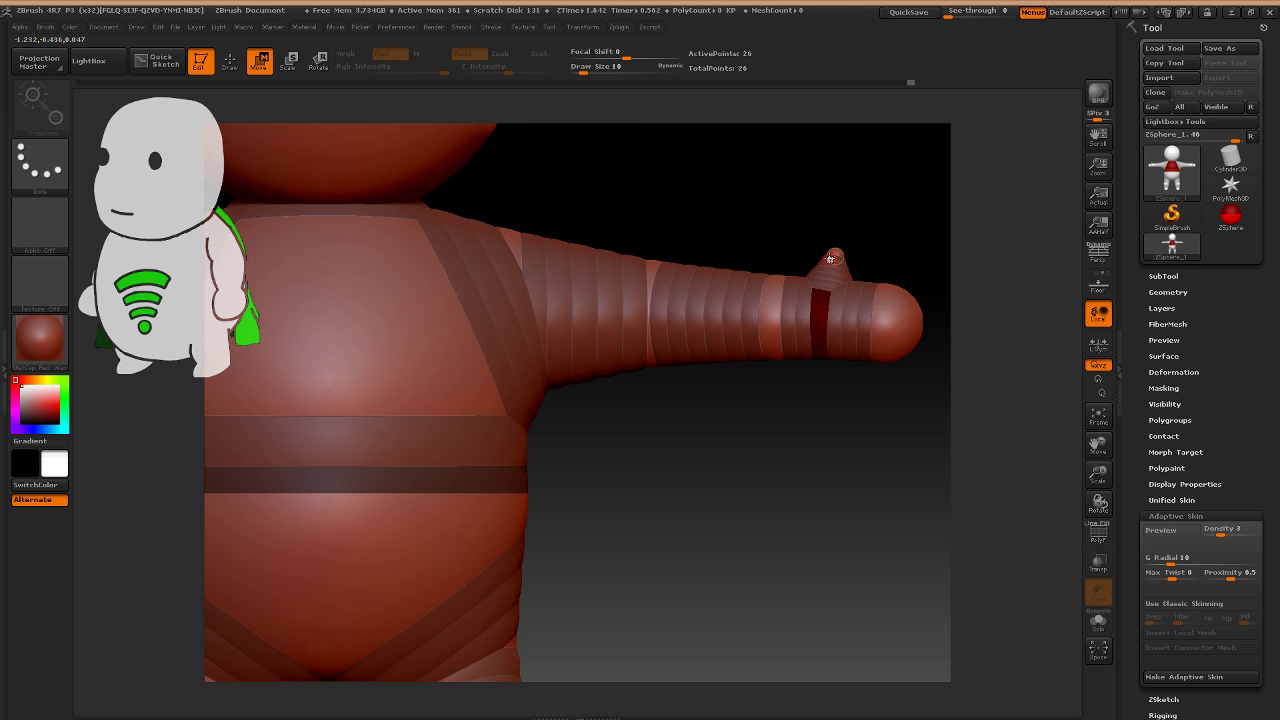
left_click_drag(830, 258, 844, 257)
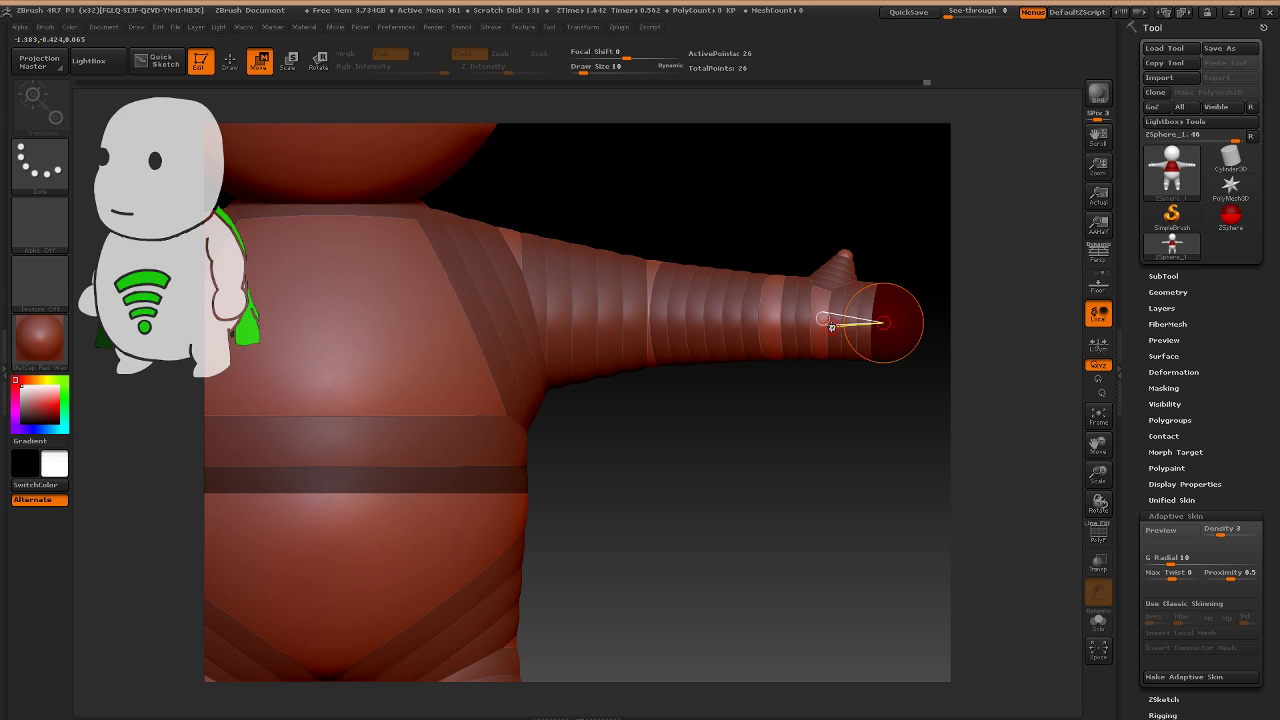
left_click_drag(831, 326, 830, 326)
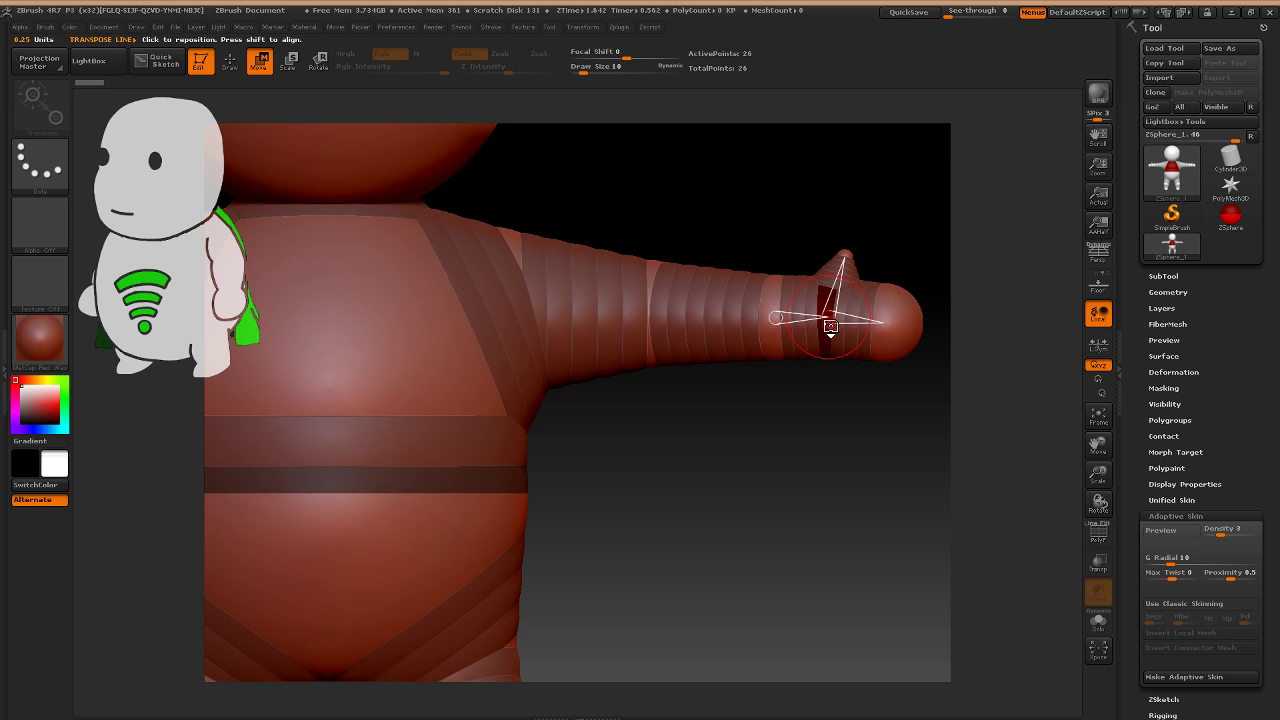
key("a")
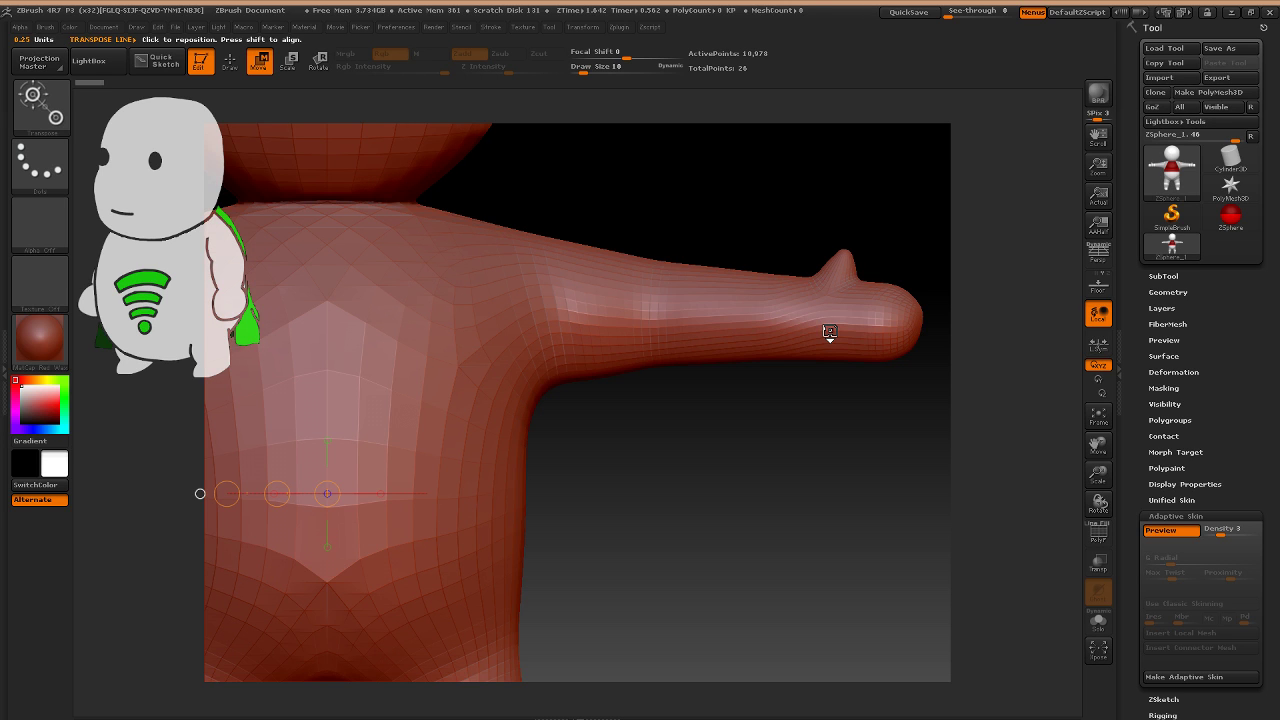
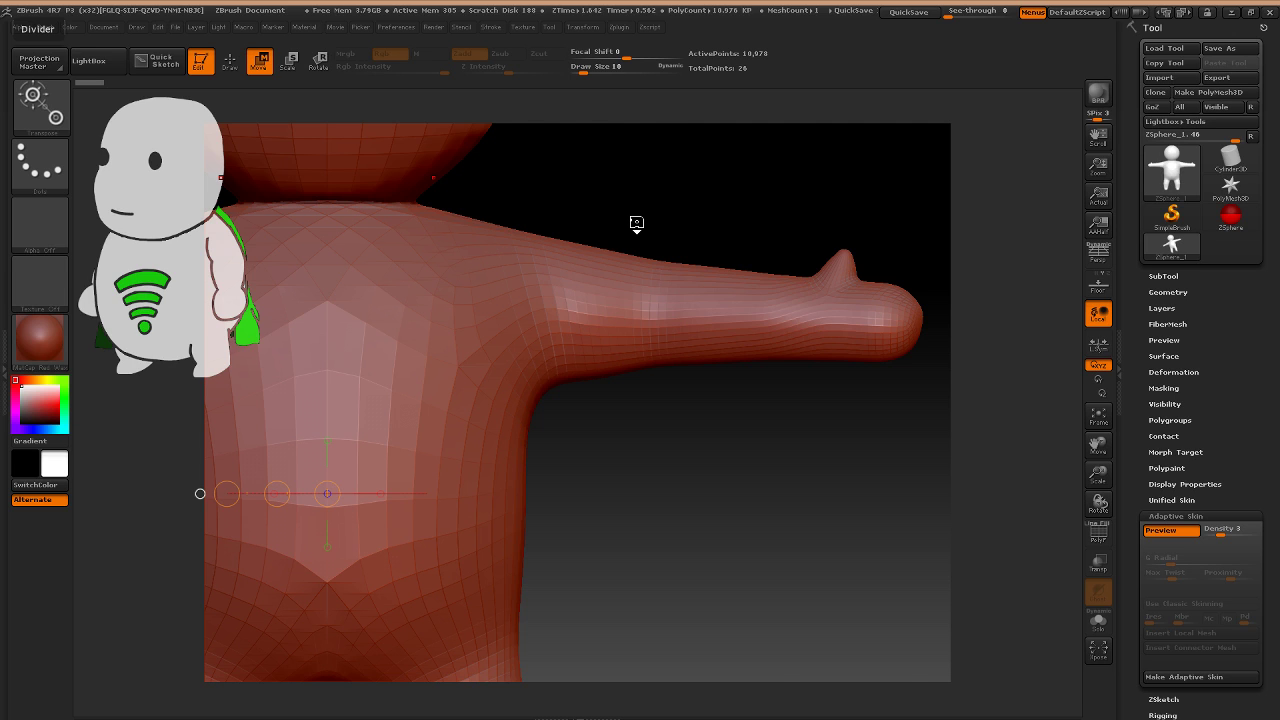
Switch from the adaptive skin preview back to the ZSpheres and examine the whole figure from the front.
left_click_drag(636, 222, 703, 282)
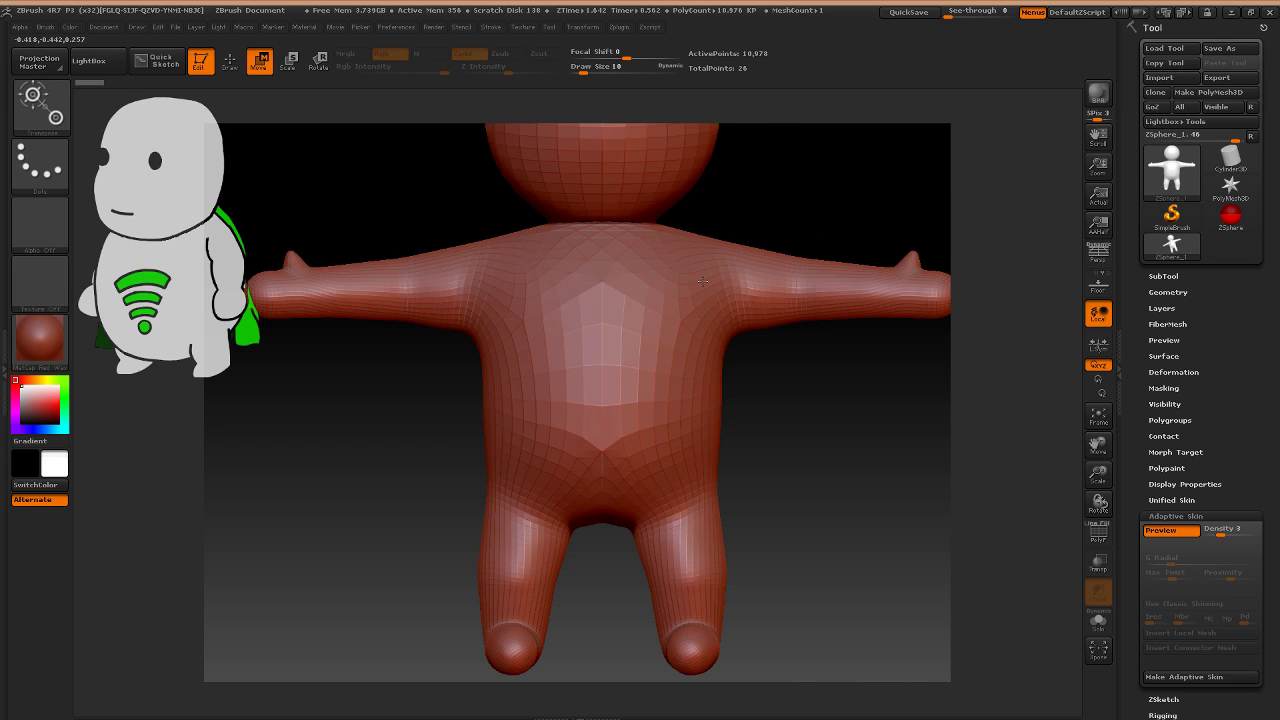
key("a")
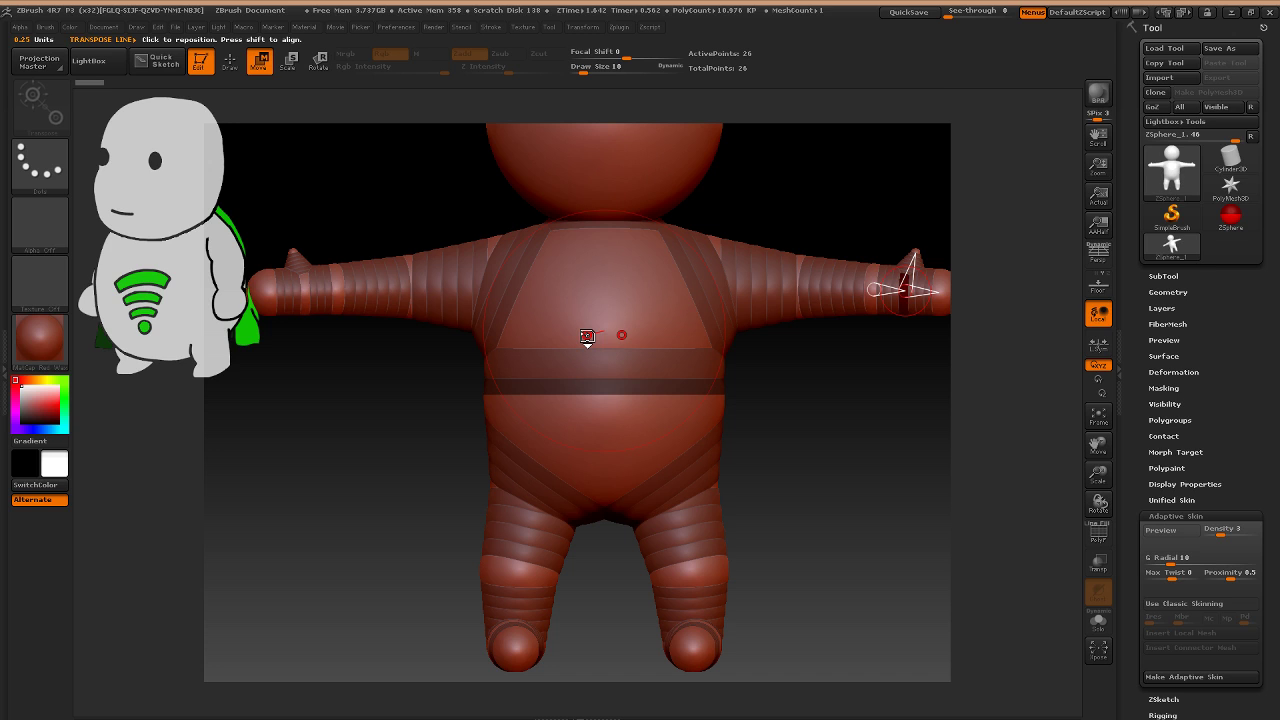
left_click_drag(587, 336, 697, 275)
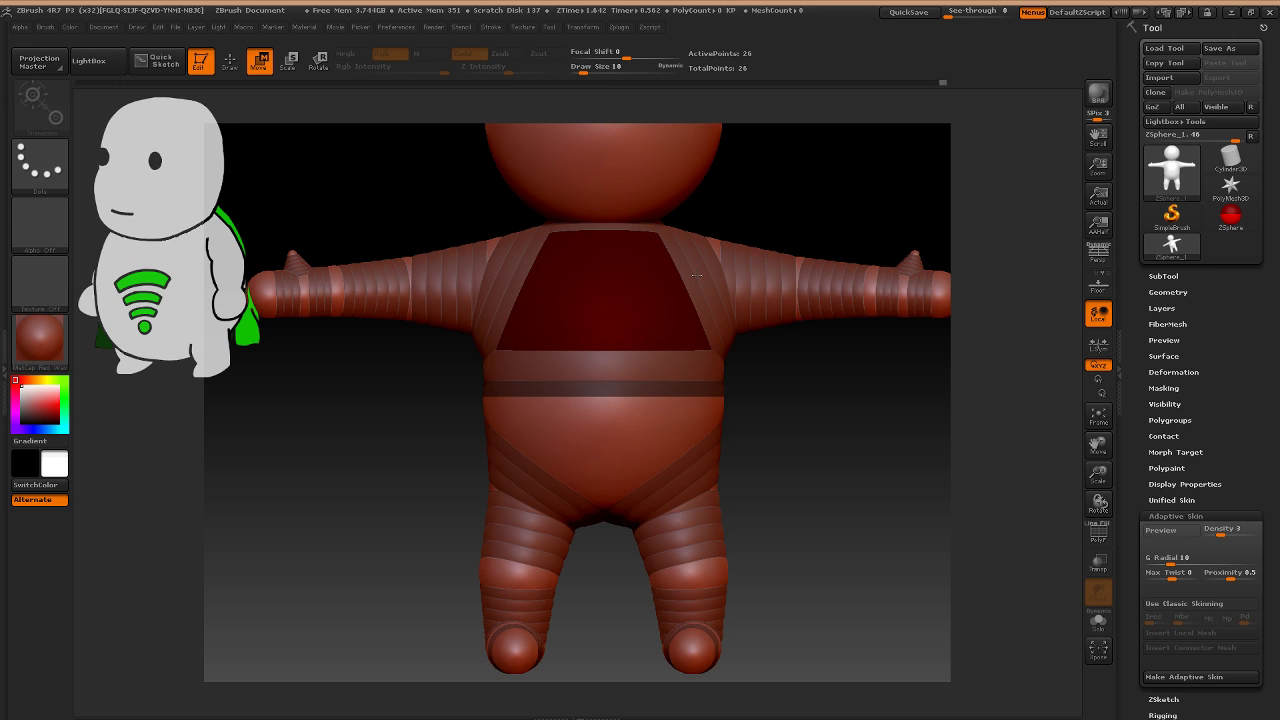
right_click_drag(697, 275, 683, 248, "ctrl")
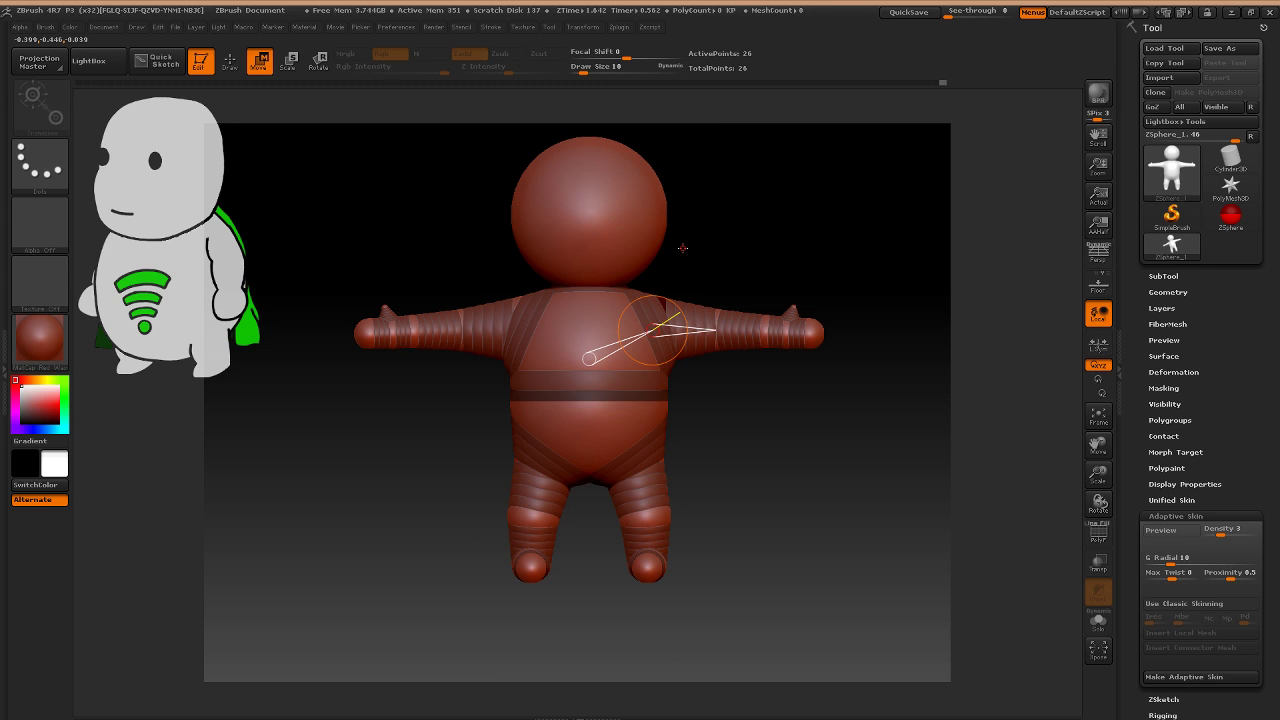
Check the whole figure's adaptive skin preview and convert it to a PolyMesh3D.
key("a")
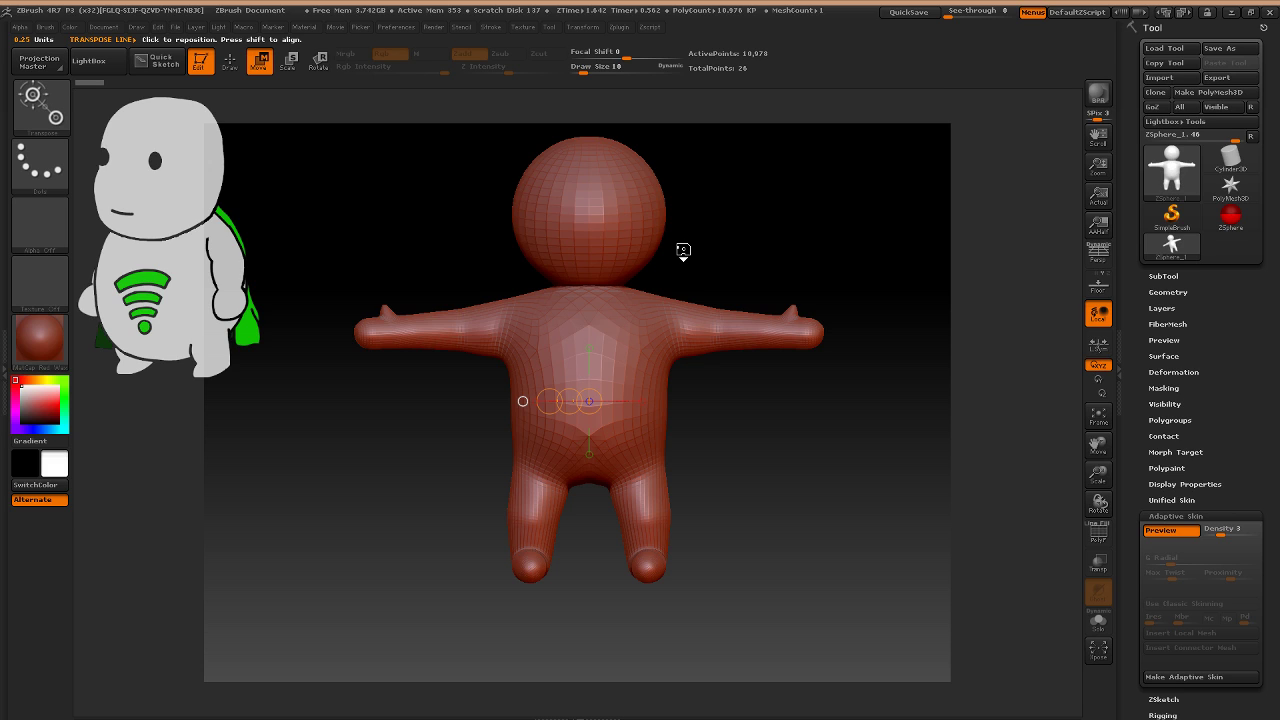
key("a")
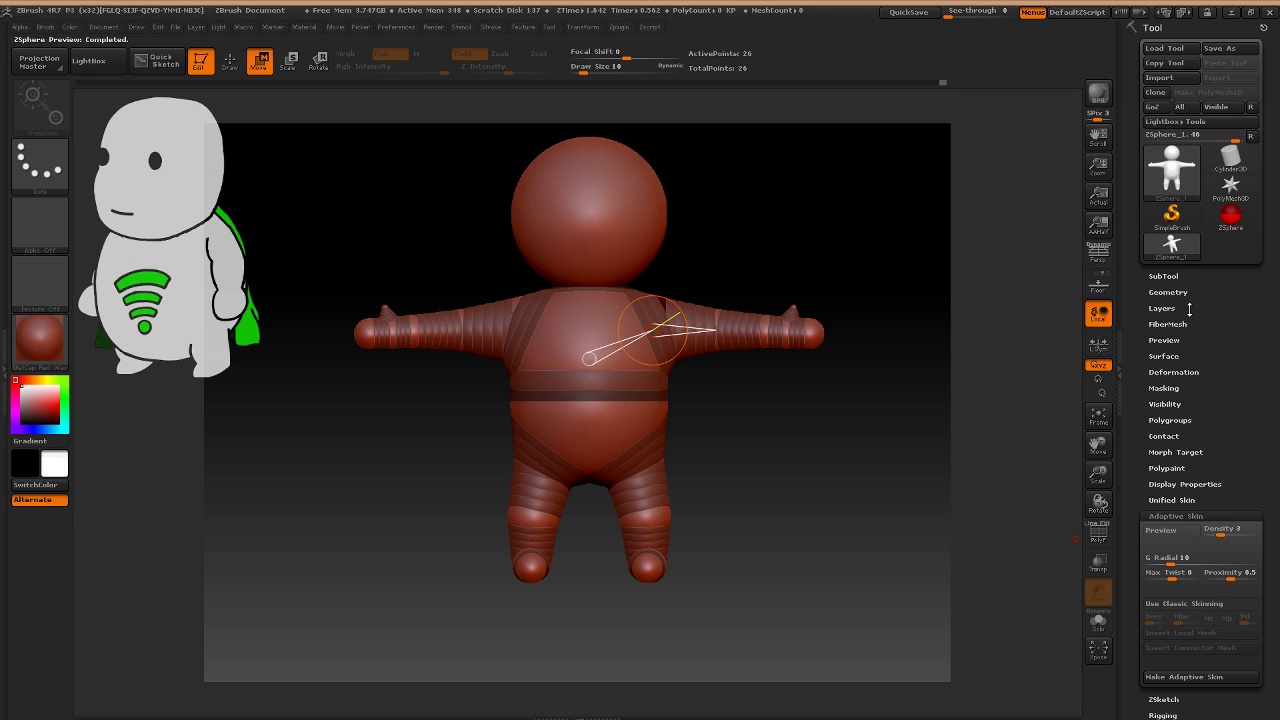
key("a")
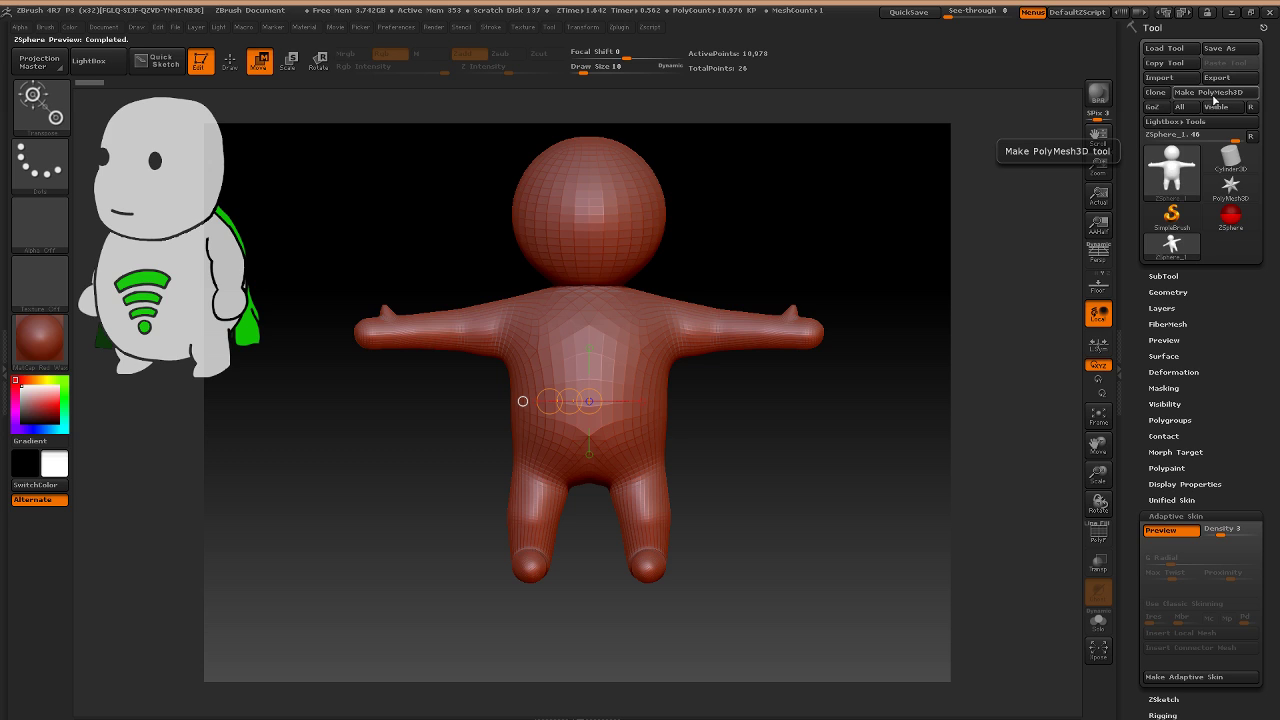
left_click(1213, 94)
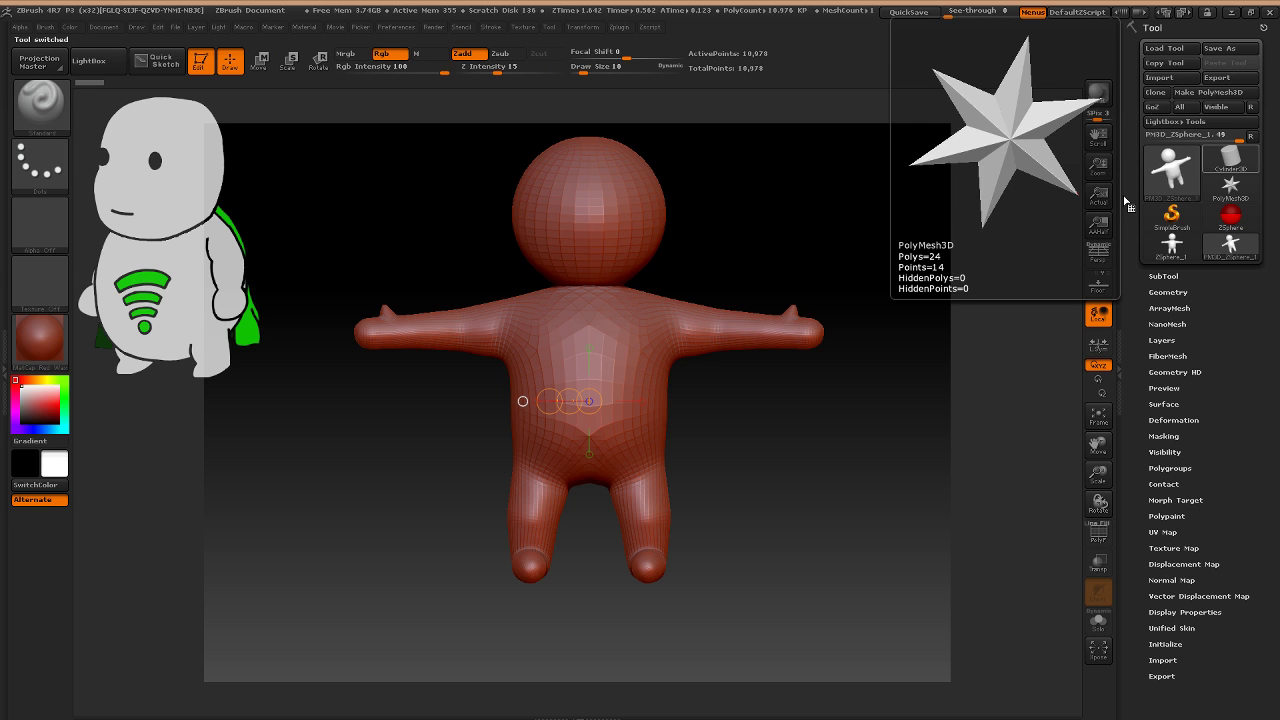
Compare the original ZSphere_1 tool with the converted PM3D_ZSphere_1 mesh, and inspect the converted mesh from the side and front.
mouse_move(1199, 239)
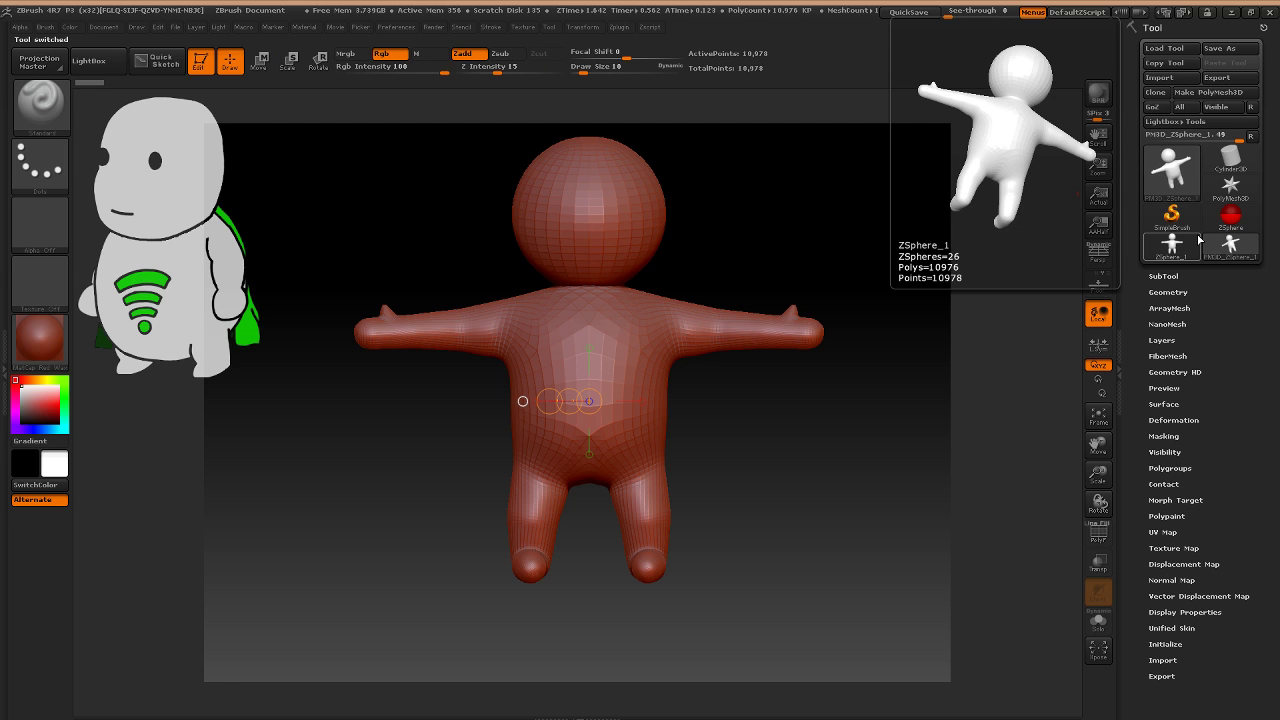
mouse_move(1175, 214)
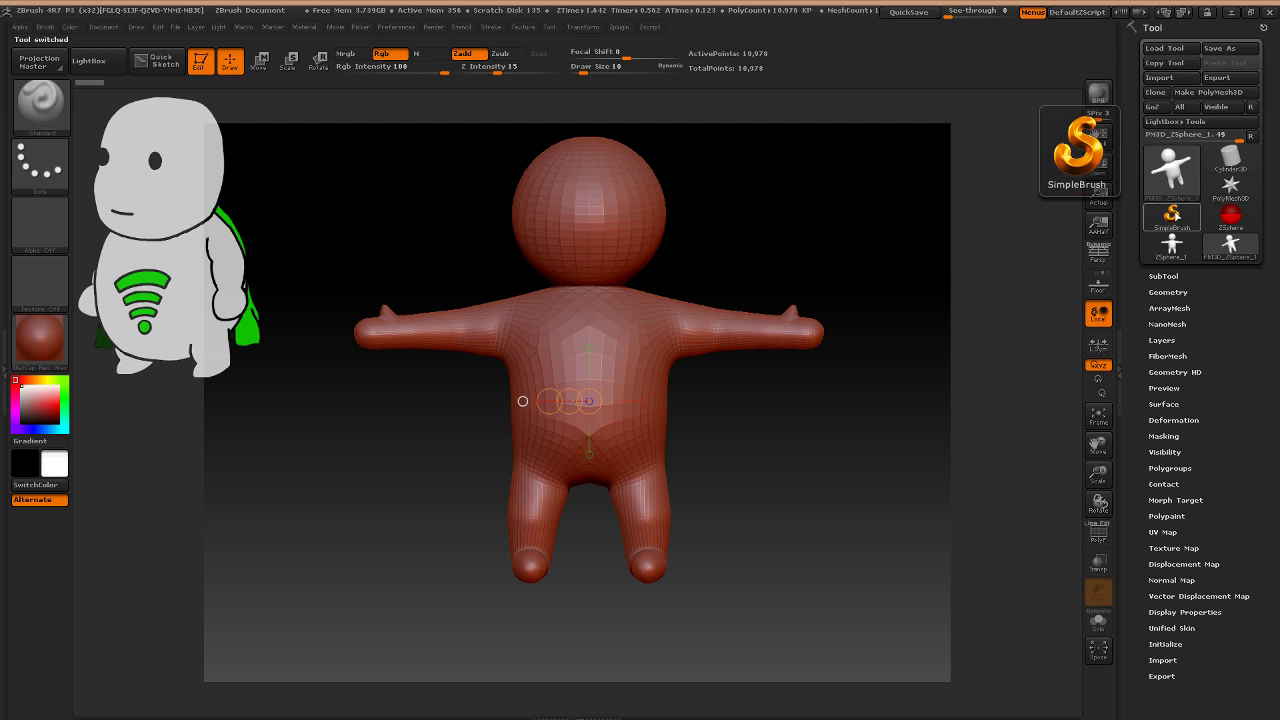
mouse_move(1233, 256)
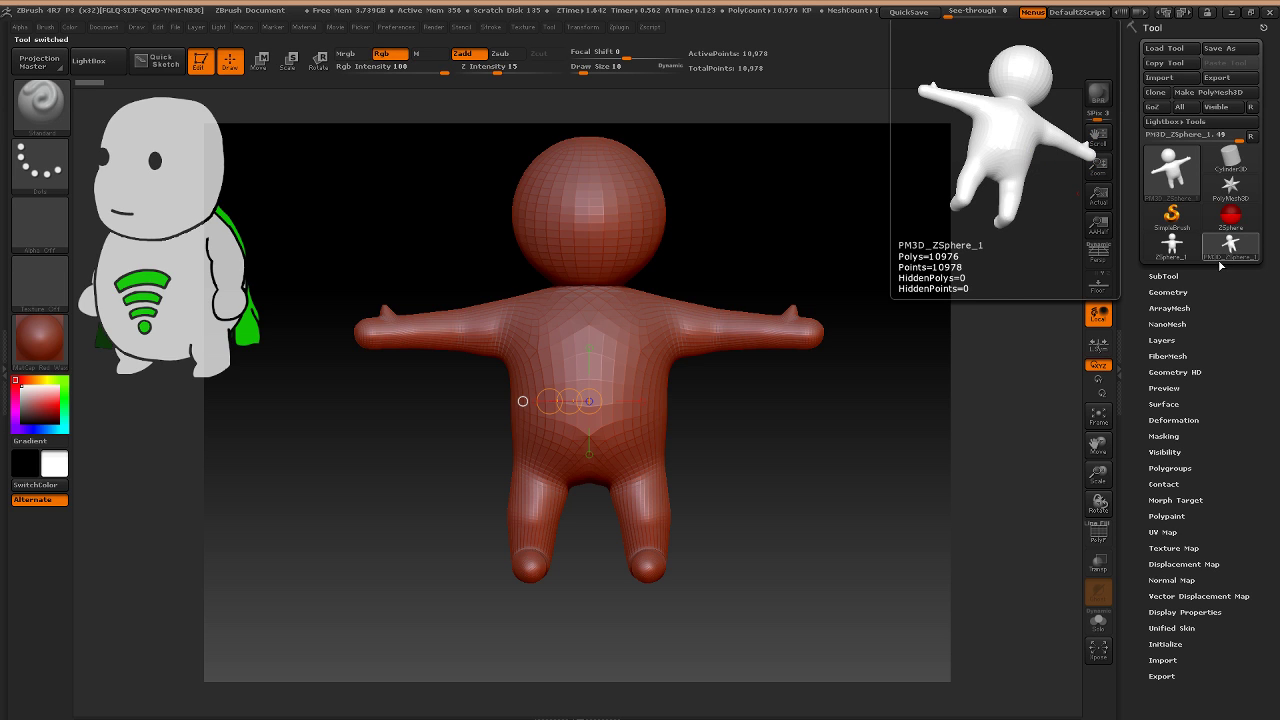
mouse_move(1170, 261)
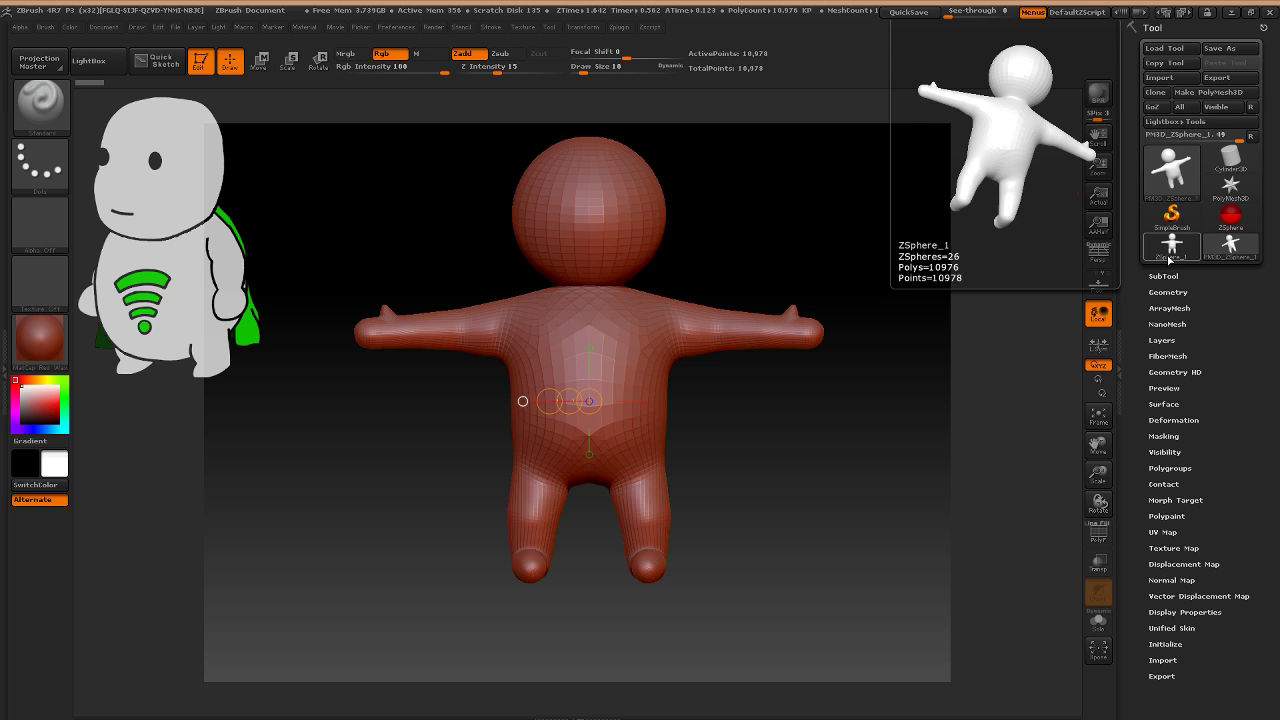
left_click(1170, 261)
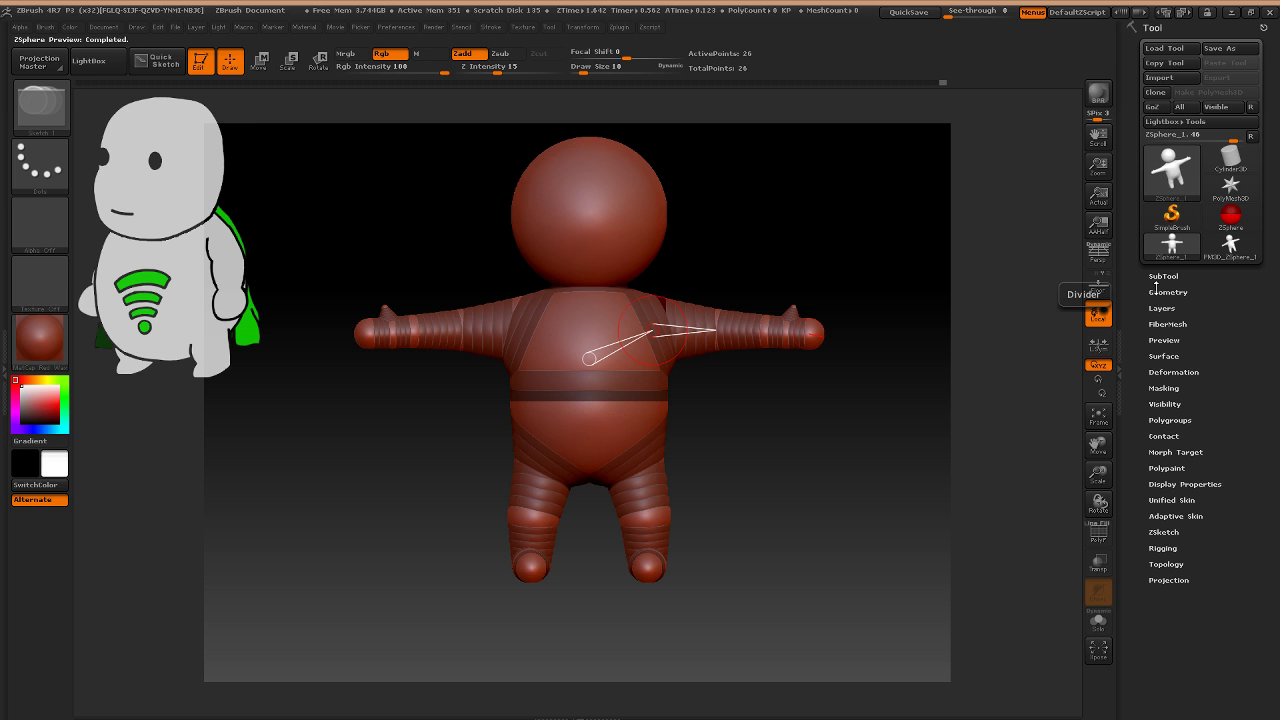
left_click(1230, 246)
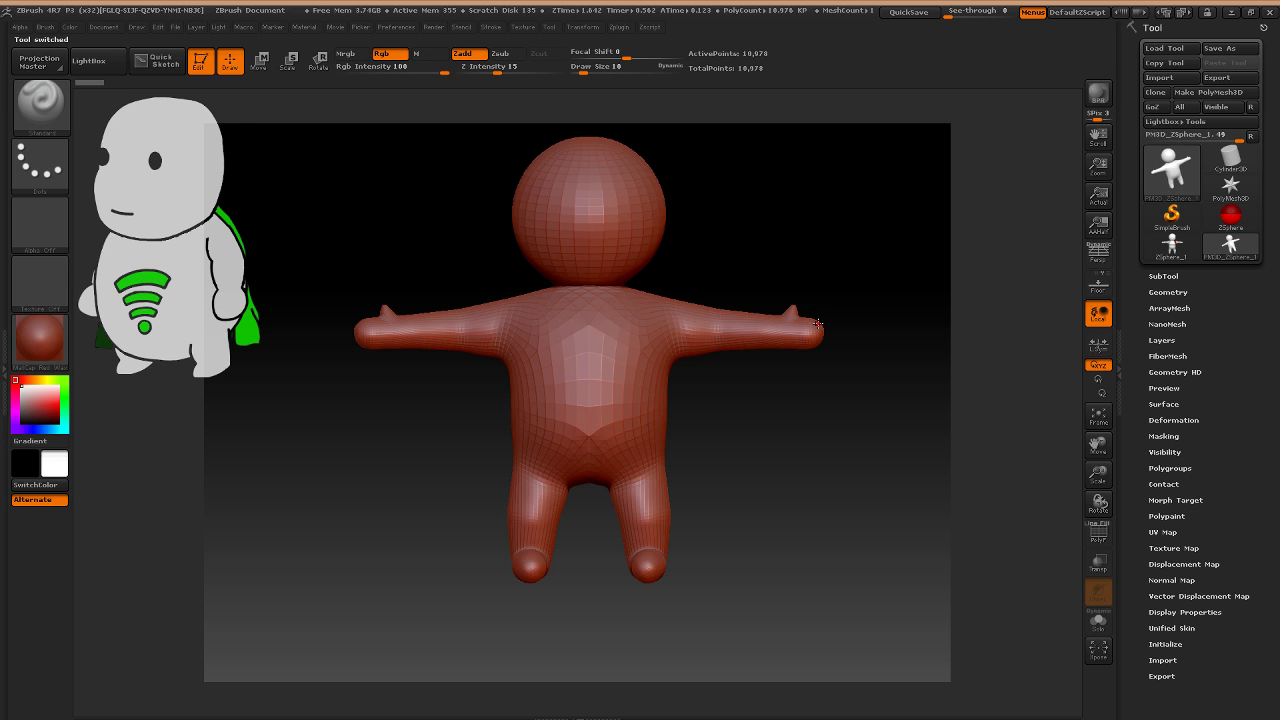
left_click_drag(818, 323, 231, 396)
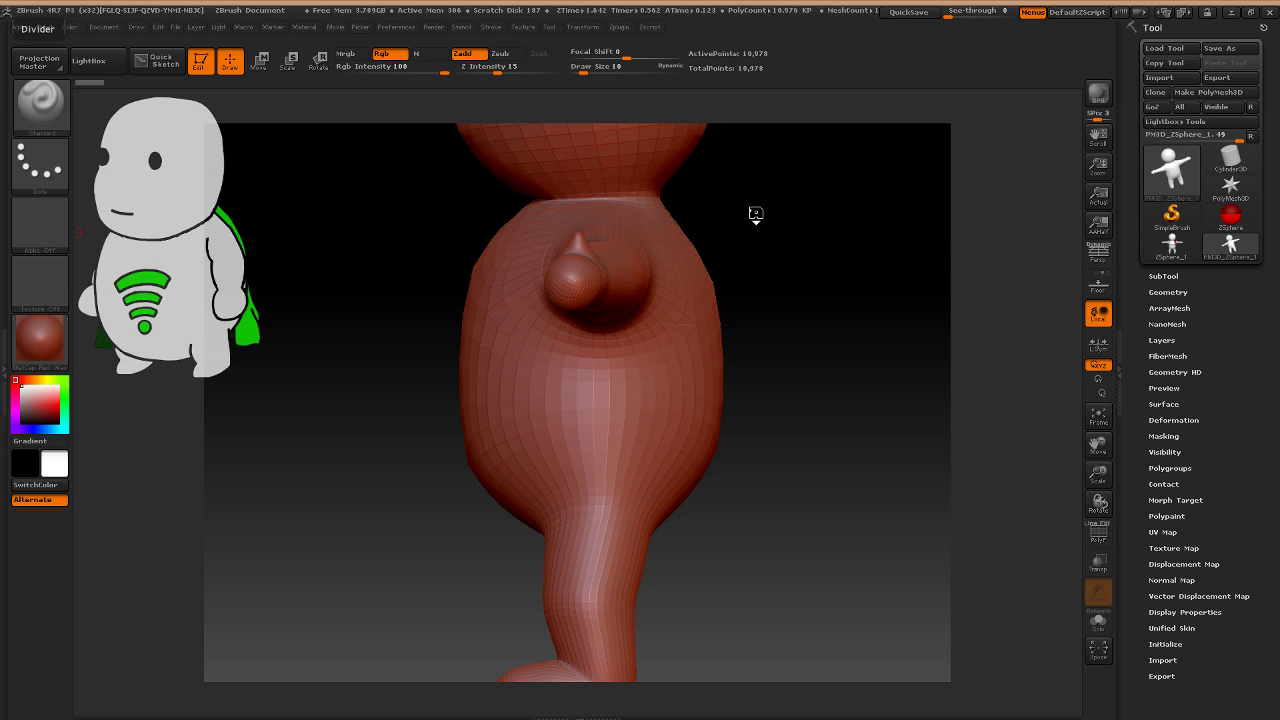
left_click_drag(755, 214, 712, 254)
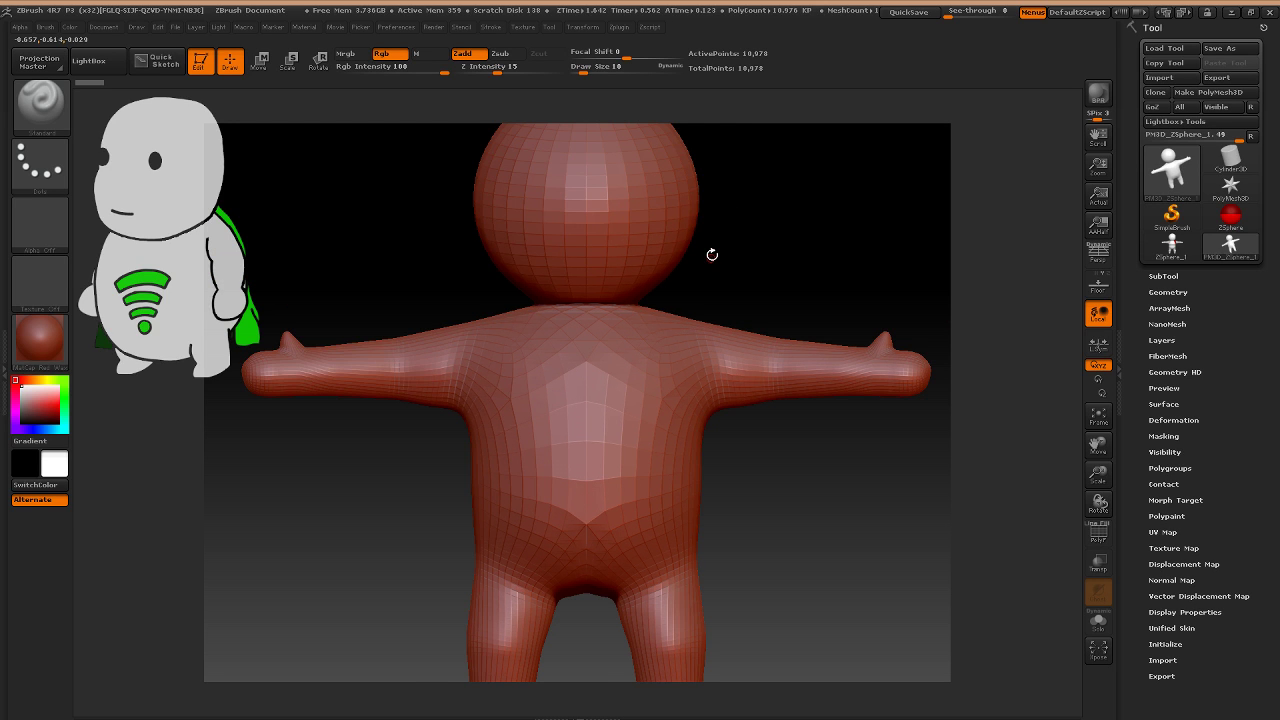
Try subdividing the polymesh twice, to SDiv 3, and inspect its surface.
left_click(1168, 292)
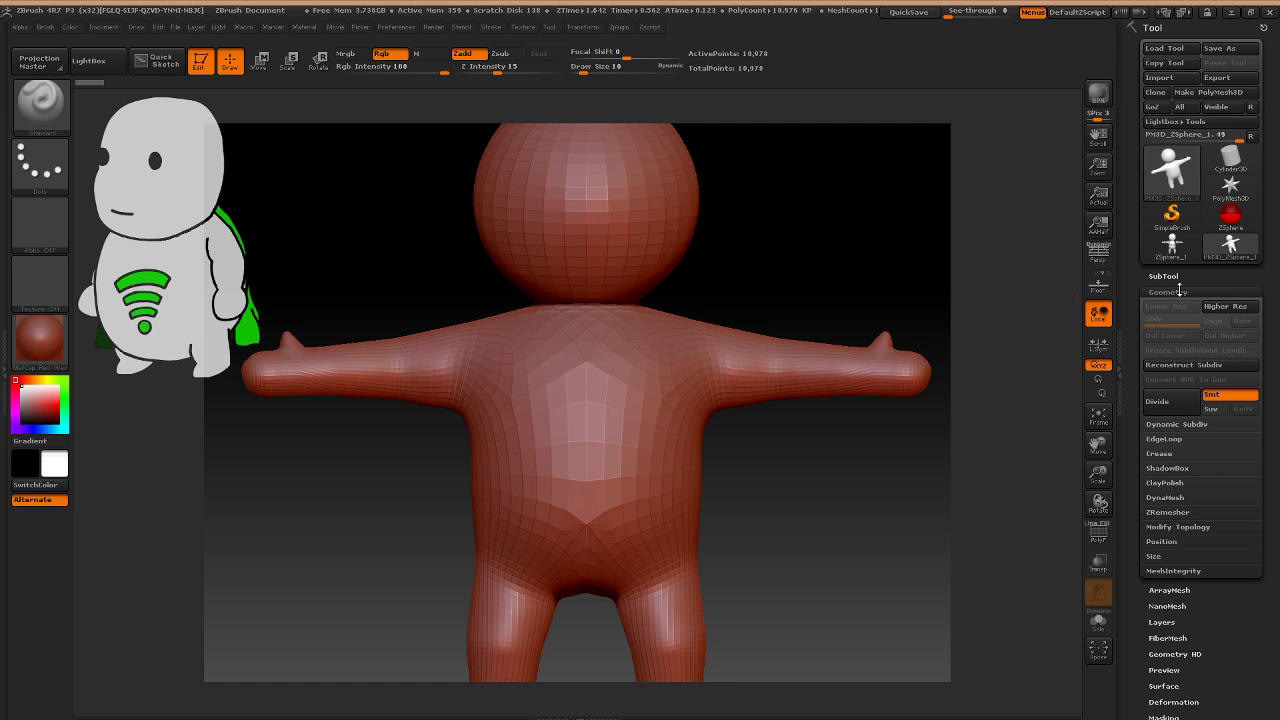
left_click(1194, 409)
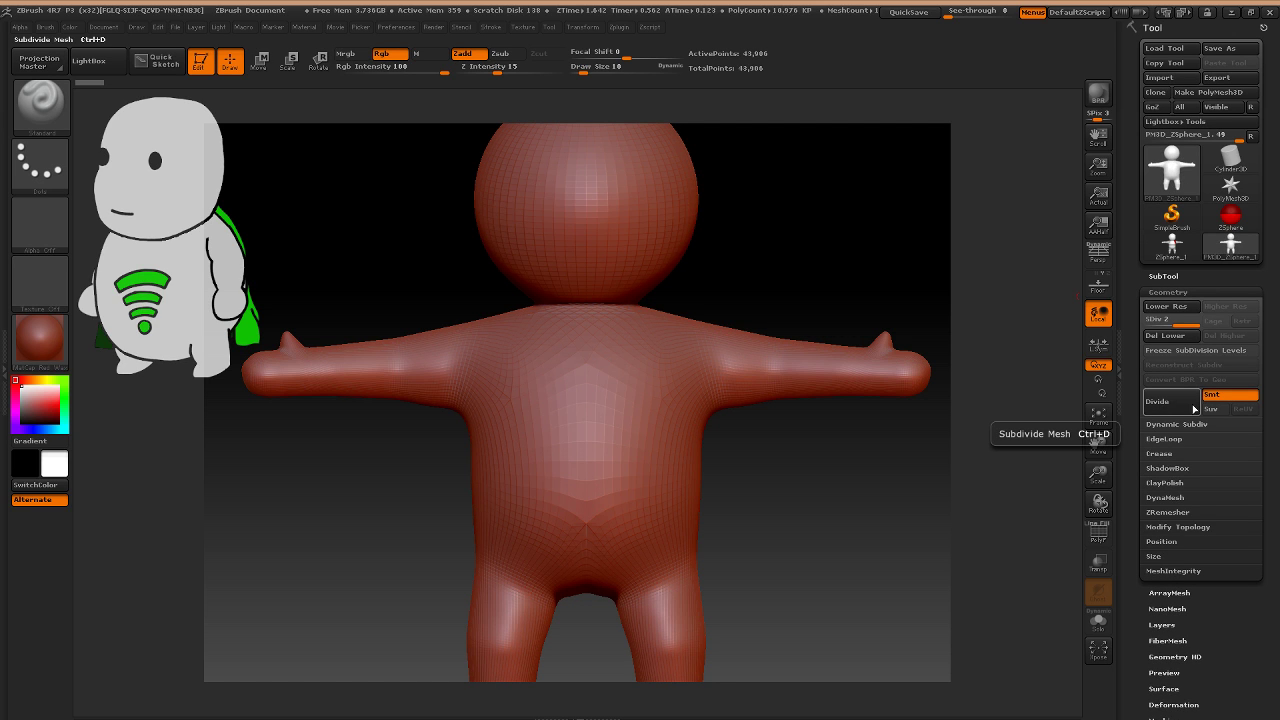
left_click(1194, 409)
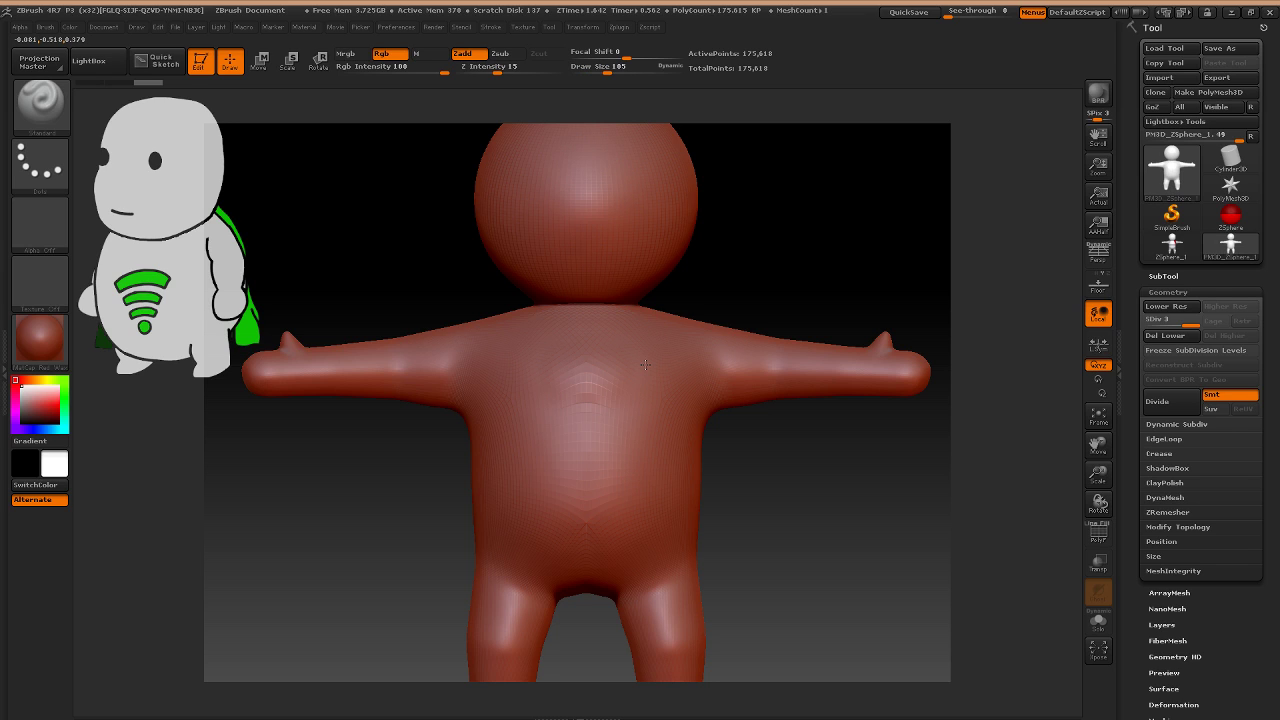
left_click_drag(645, 364, 665, 350)
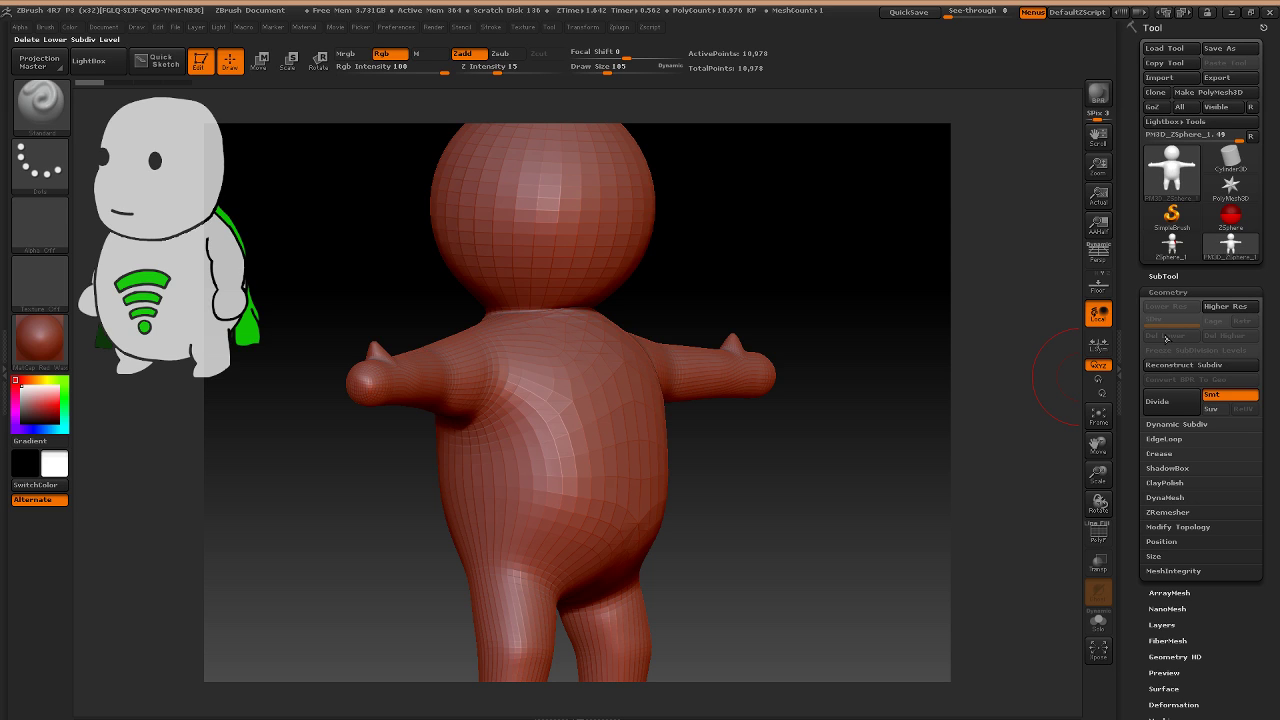
Open the polymesh's DynaMesh settings and lower the Blur value.
left_click(1165, 497)
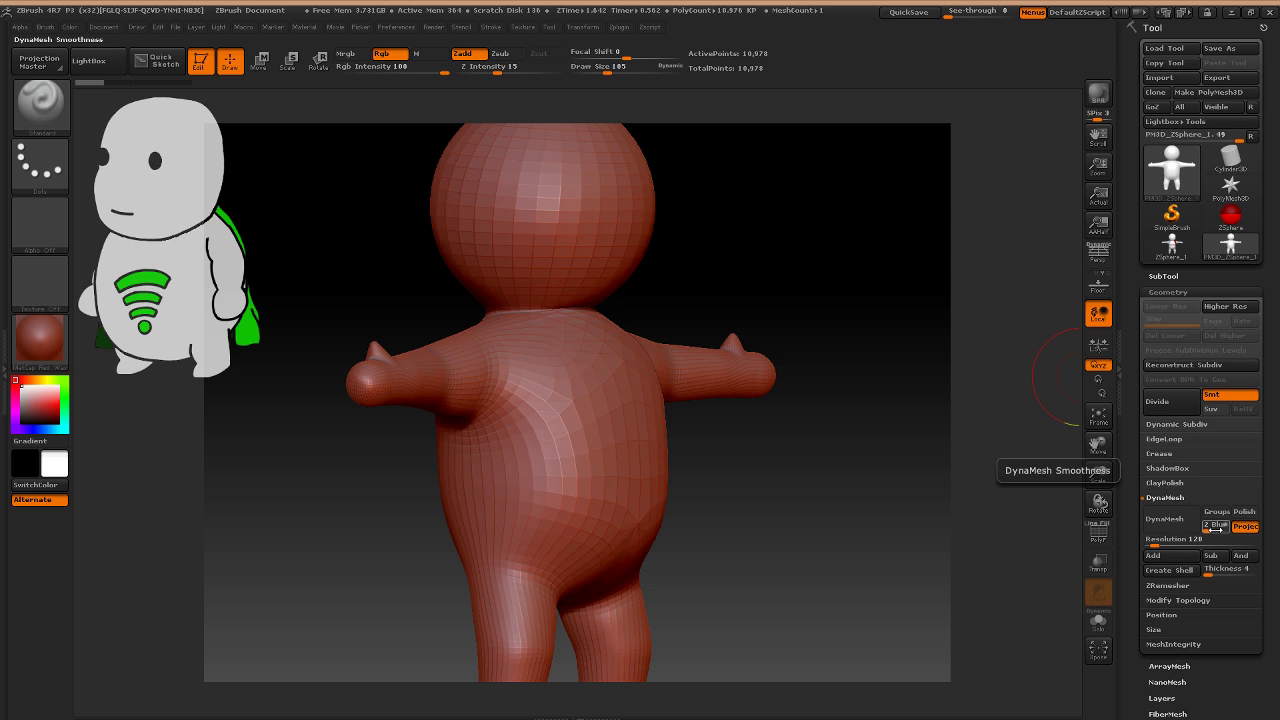
left_click_drag(1213, 526, 1206, 535)
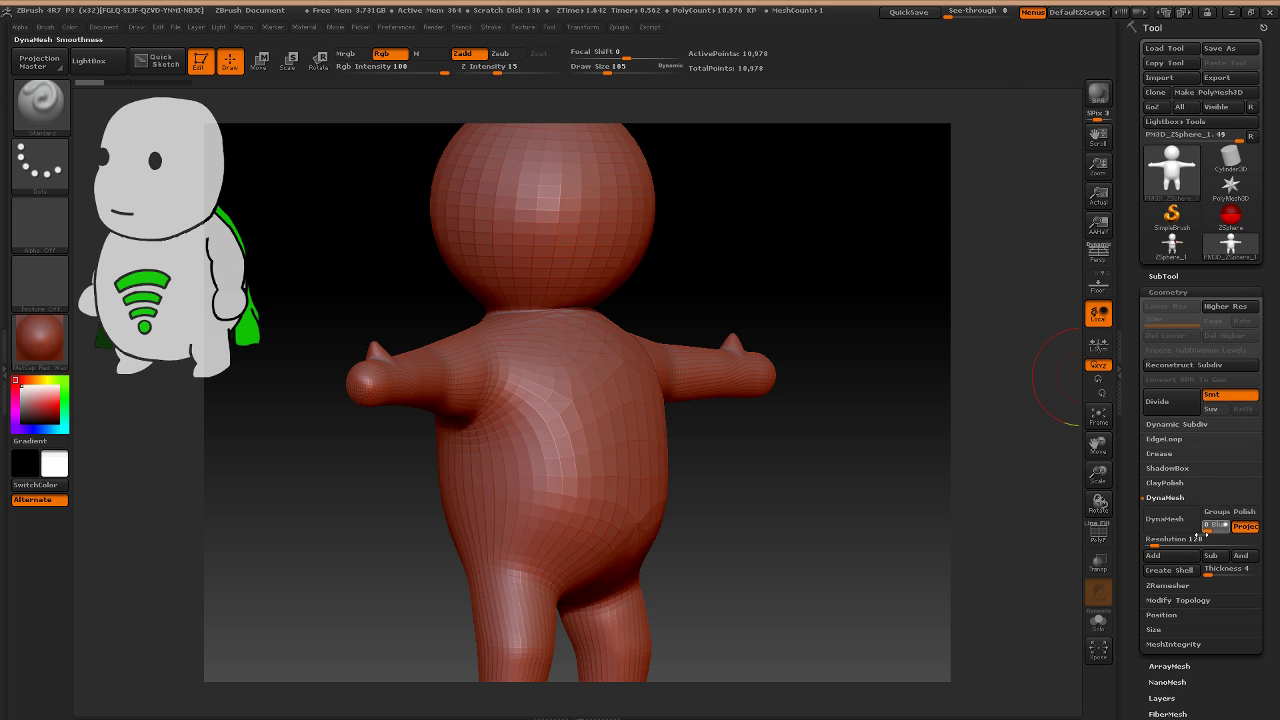
Turn off the DynaMesh Project option and convert the character to a DynaMesh at resolution 128.
key("ctrl")
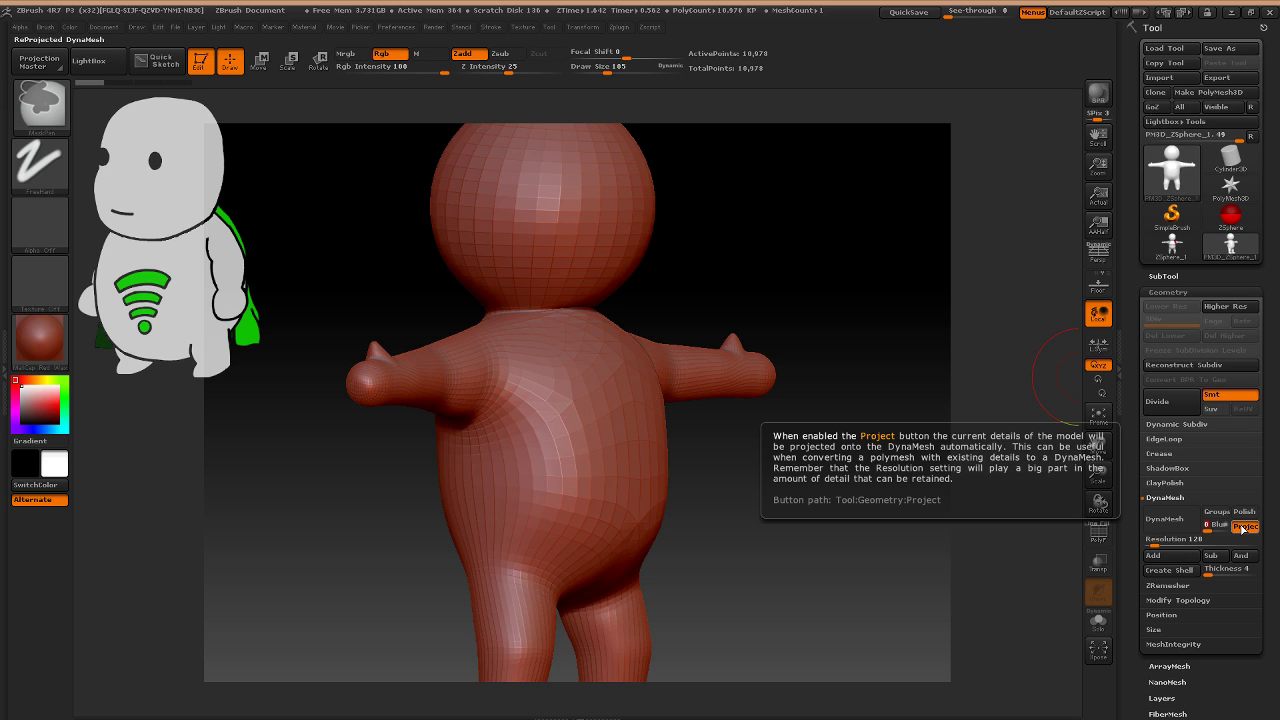
left_click(1243, 528)
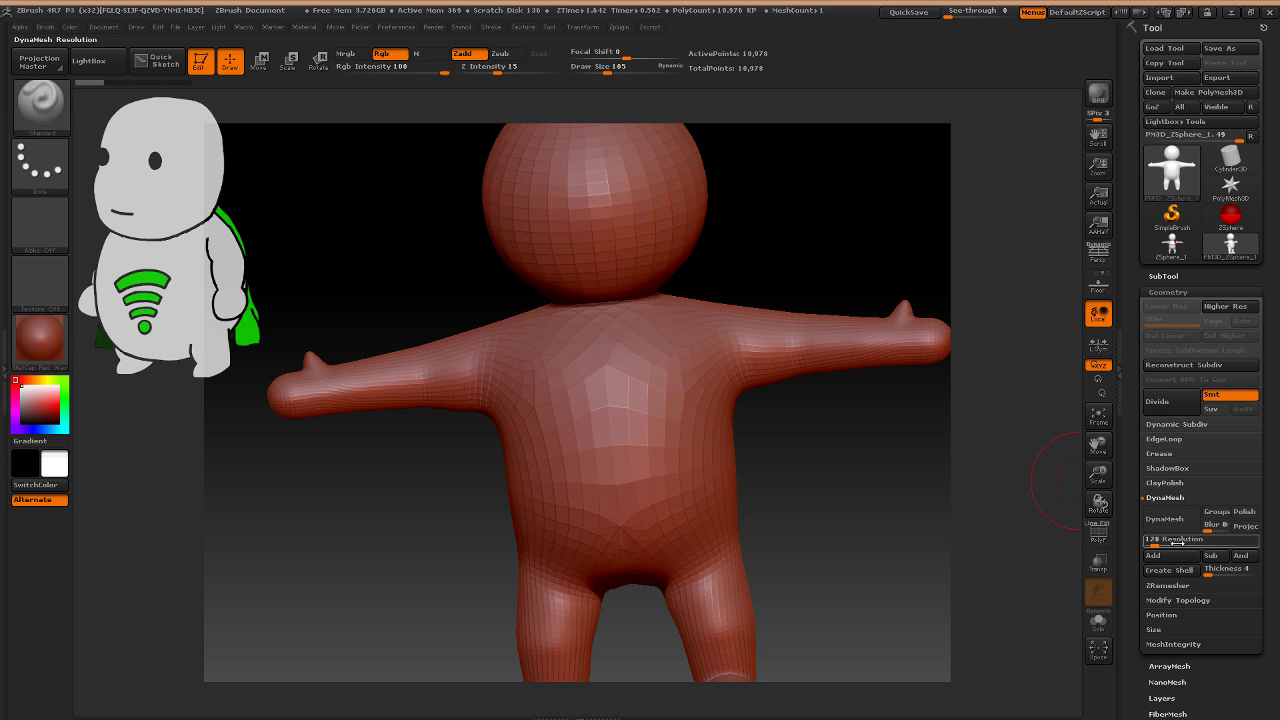
mouse_move(1154, 543)
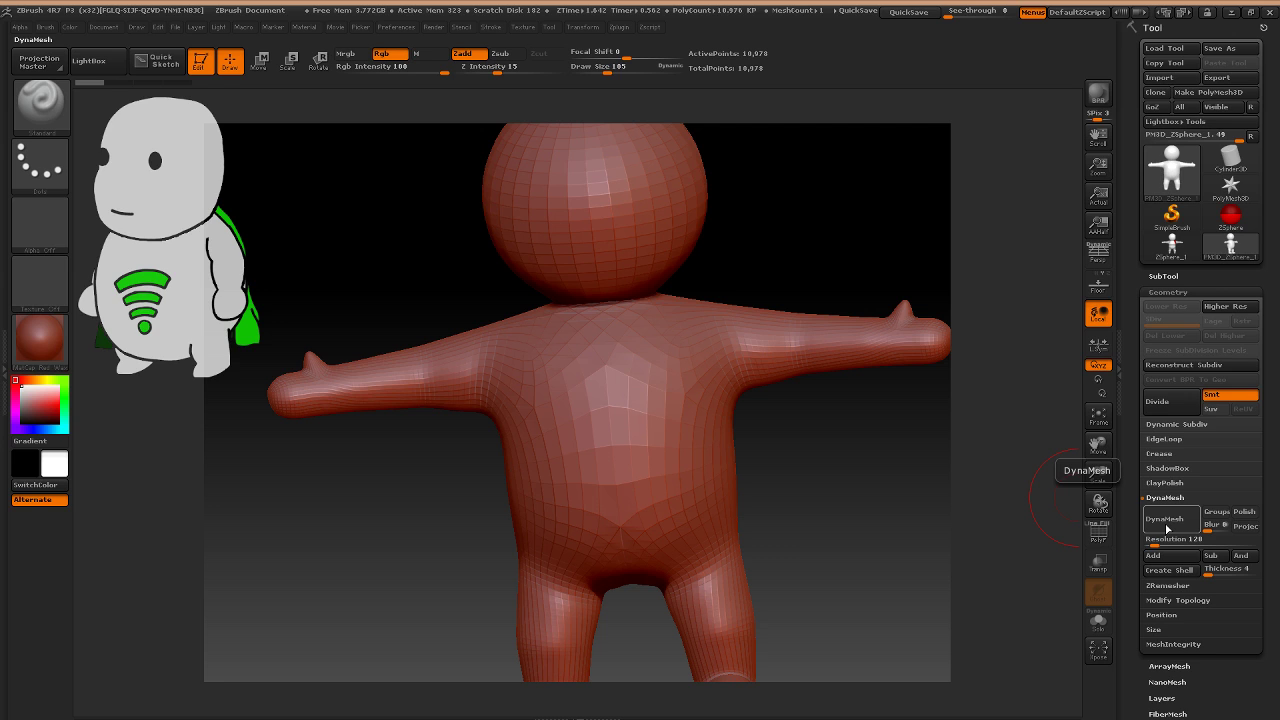
left_click(1165, 520)
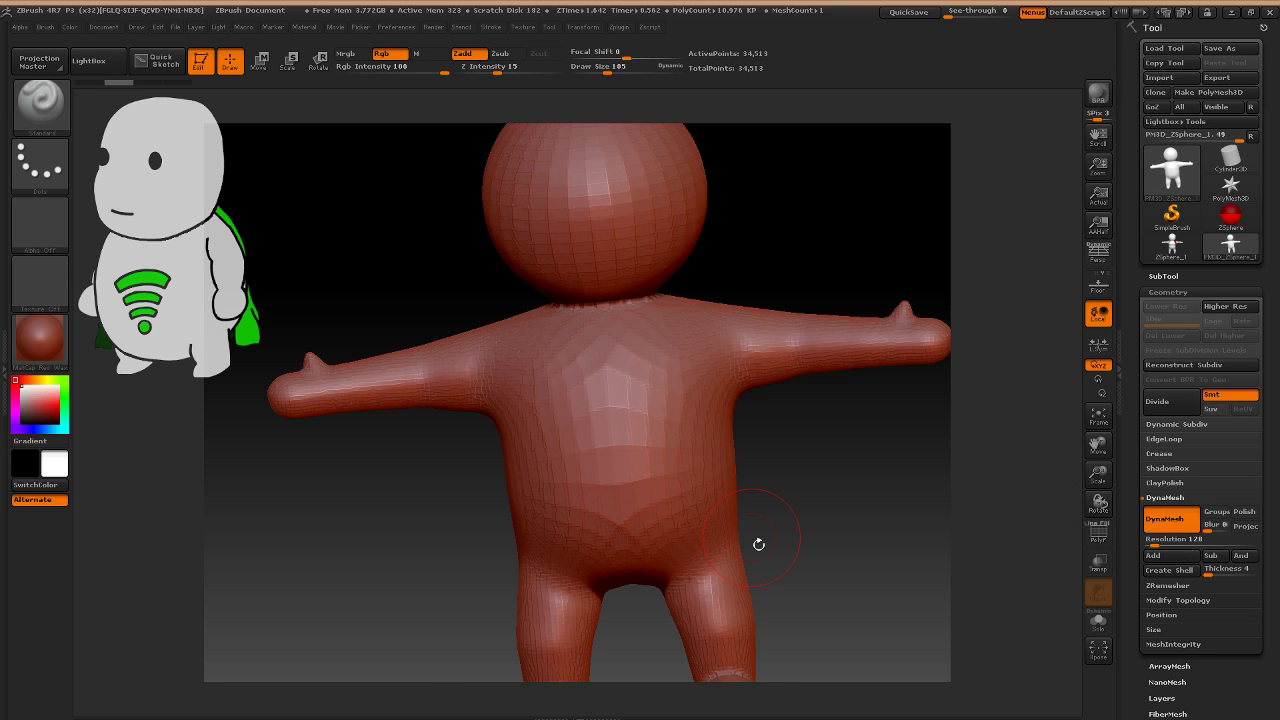
left_click_drag(759, 545, 747, 493, "shift")
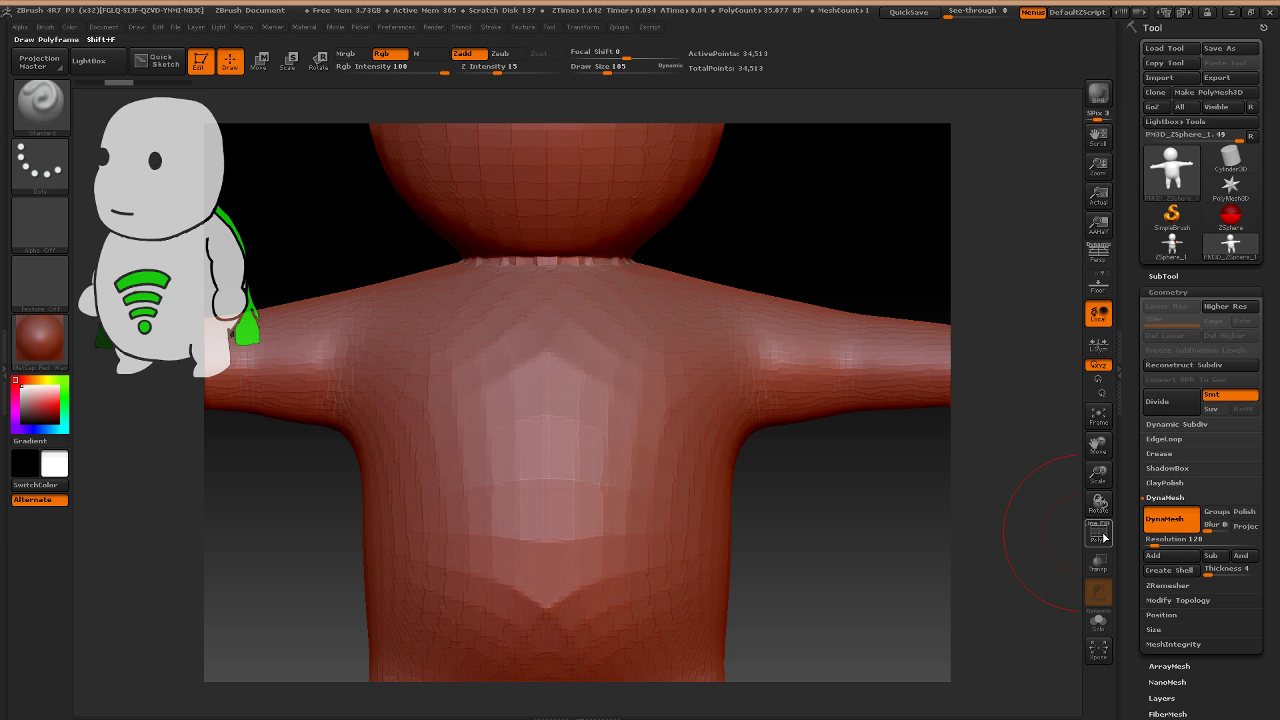
Try a Standard brush stroke on the front of the torso and undo it.
key("ctrl")
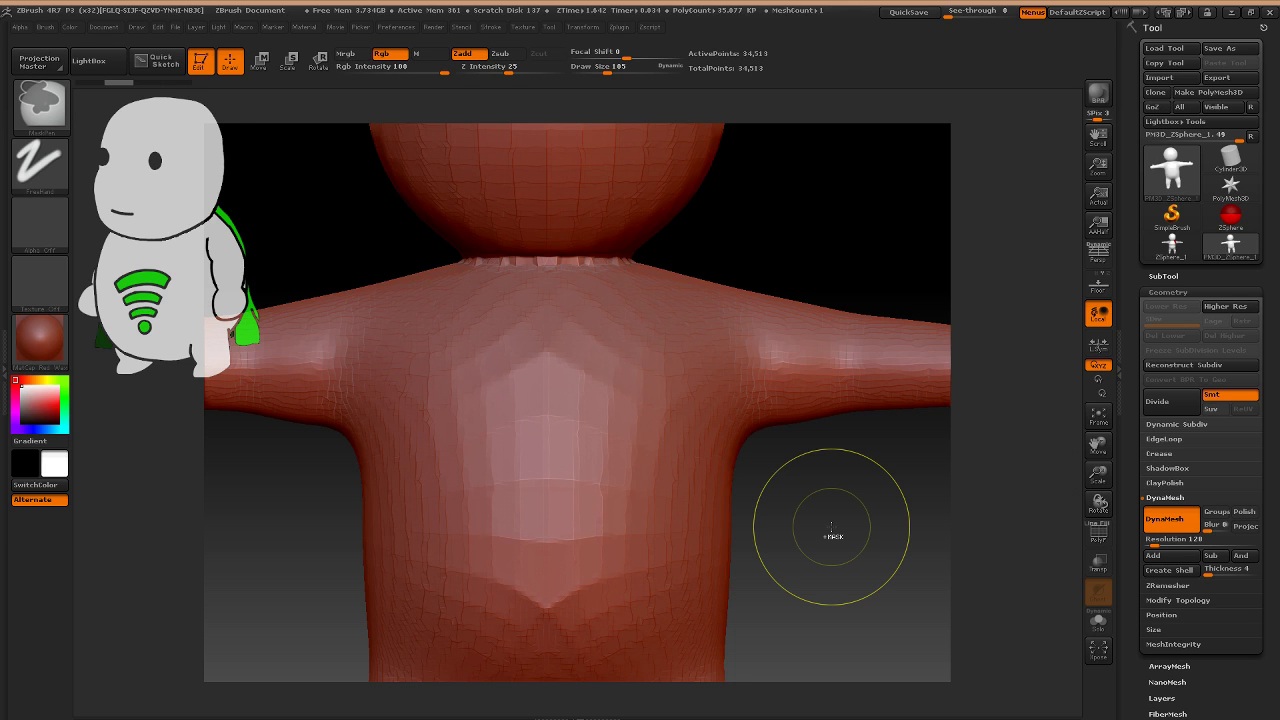
right_click_drag(831, 527, 762, 408, "ctrl")
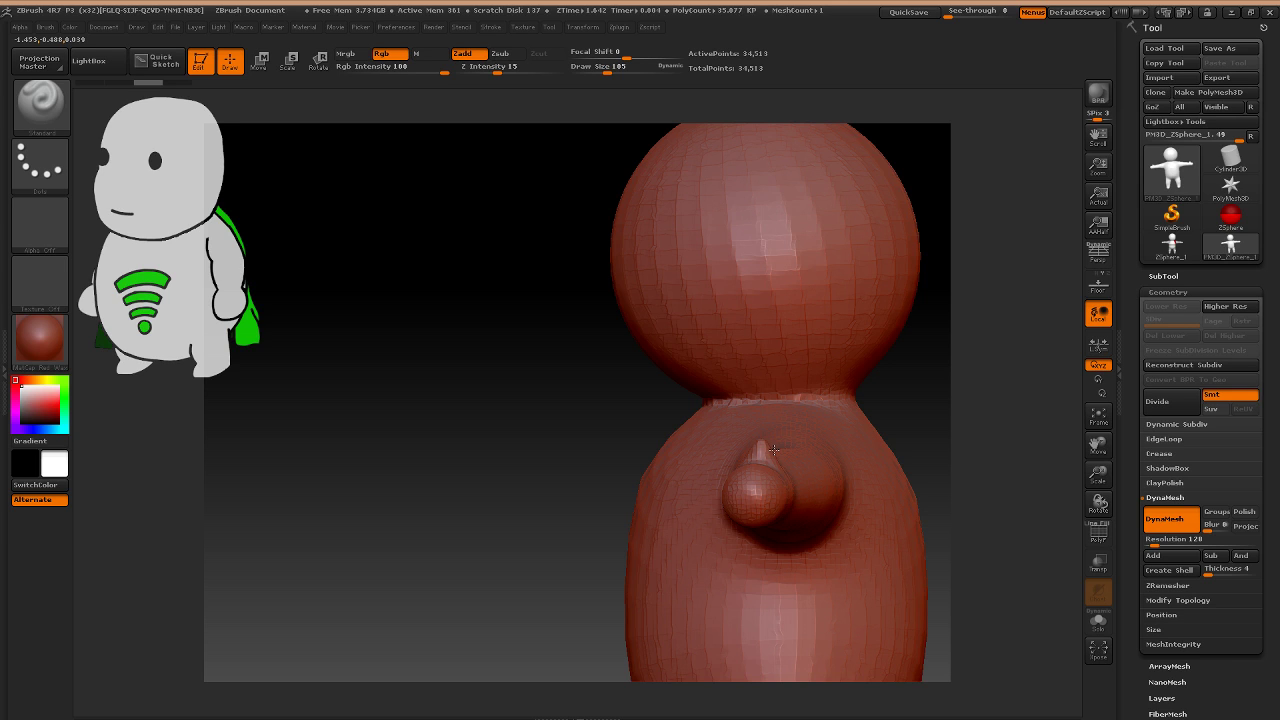
right_click_drag(774, 450, 618, 459, "alt")
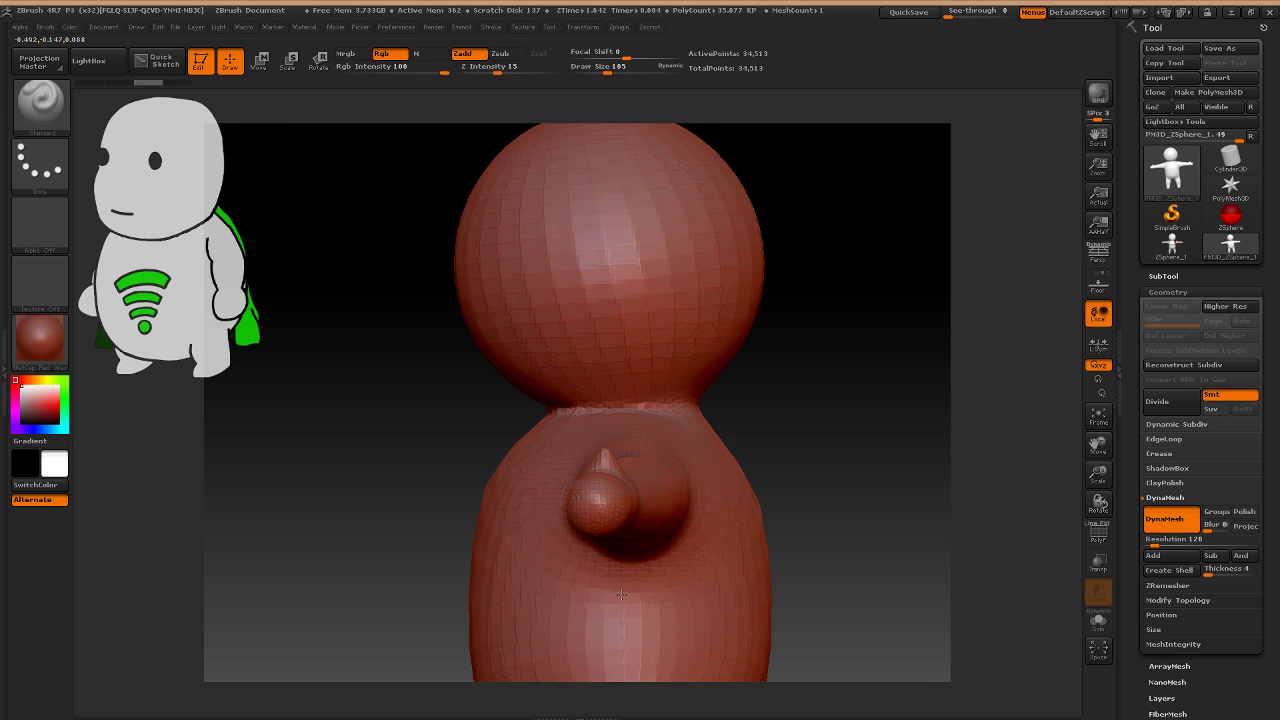
mouse_move(621, 594)
left_mouse_down()
mouse_move(642, 469)
mouse_move(514, 377)
mouse_move(665, 505)
mouse_move(636, 428)
left_mouse_up()
key("ctrl+z")
key("ctrl+z")
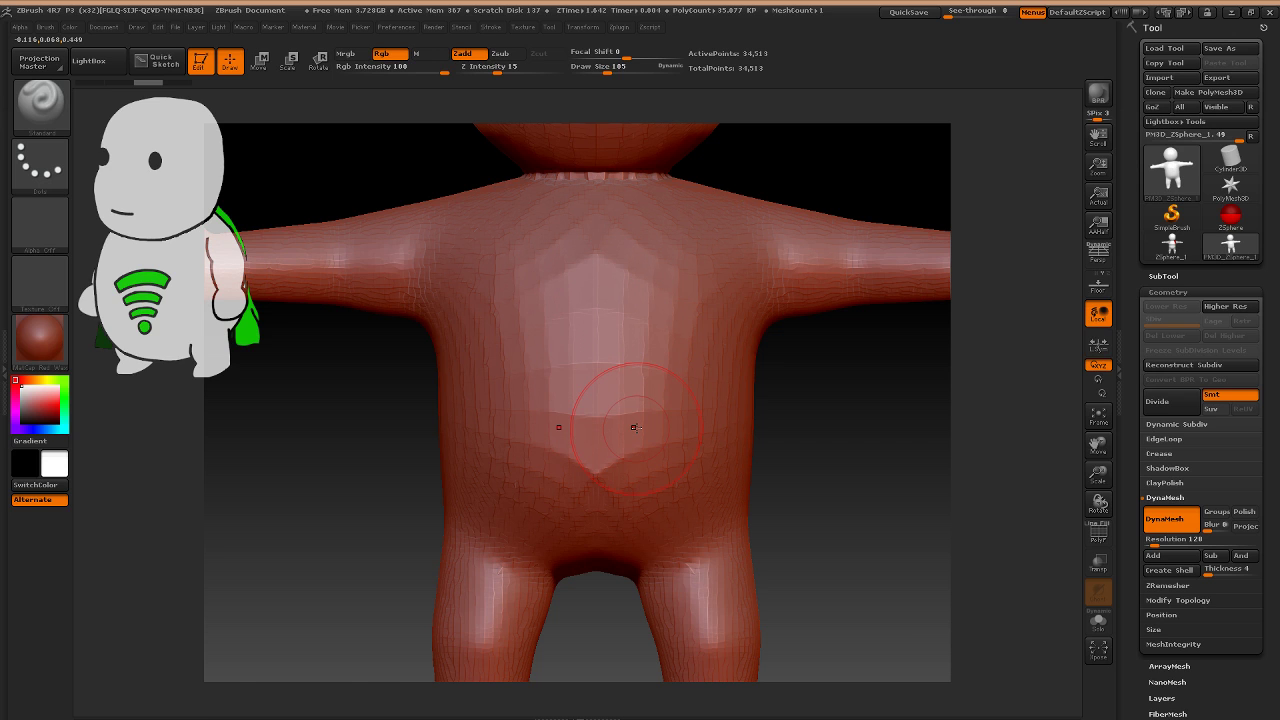
Switch to the ClayBuildup brush, try strokes across the chest and undo them.
key("b")
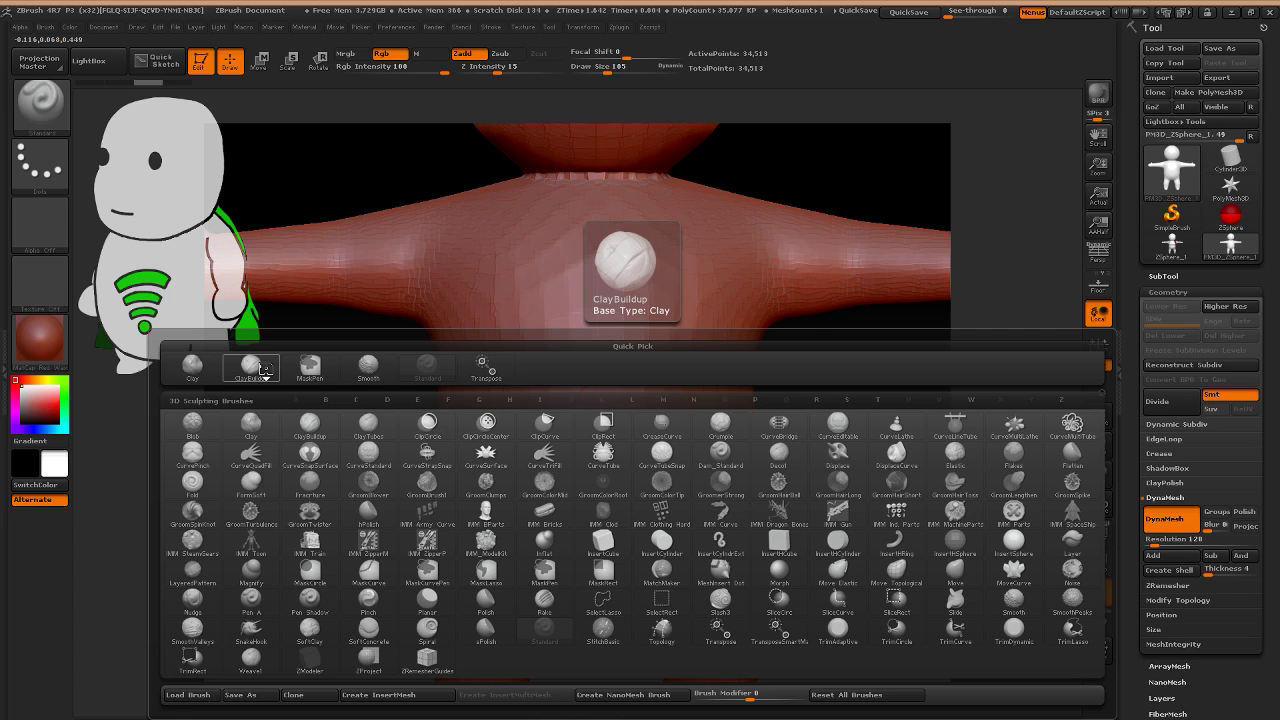
left_click(255, 367)
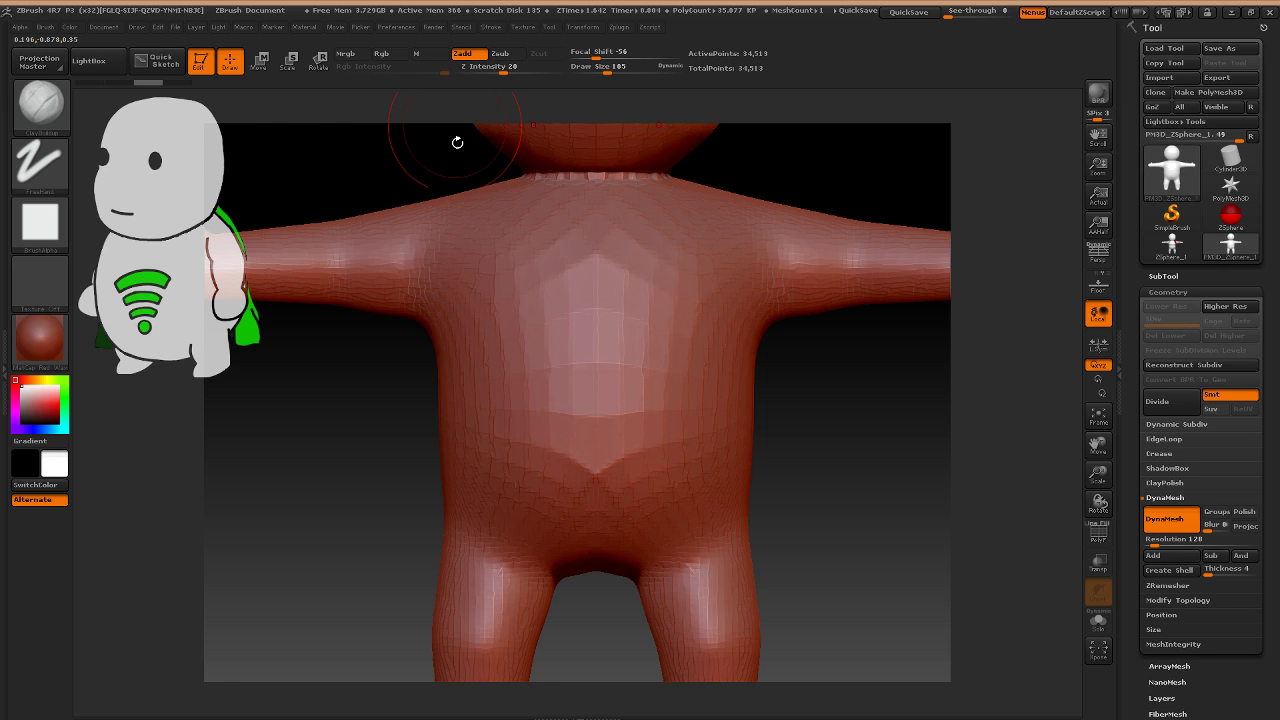
mouse_move(550, 238)
left_mouse_down()
mouse_move(666, 242)
mouse_move(628, 409)
left_mouse_up()
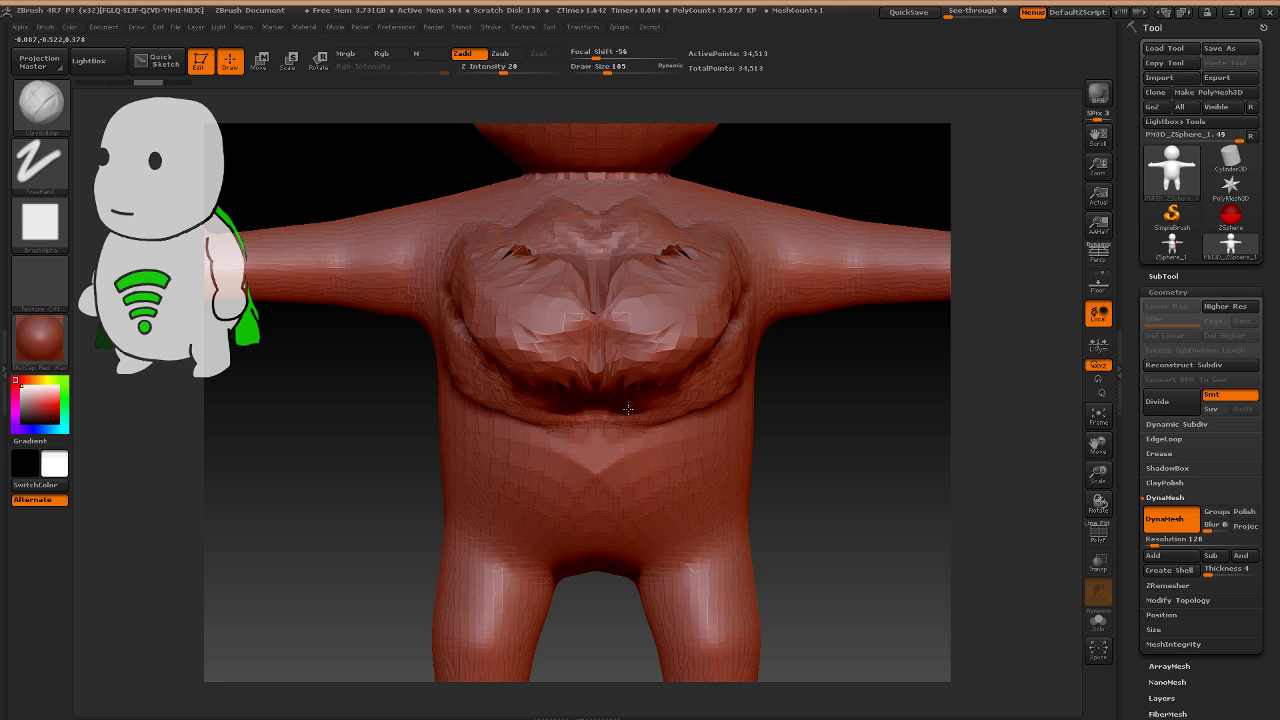
key("ctrl+z")
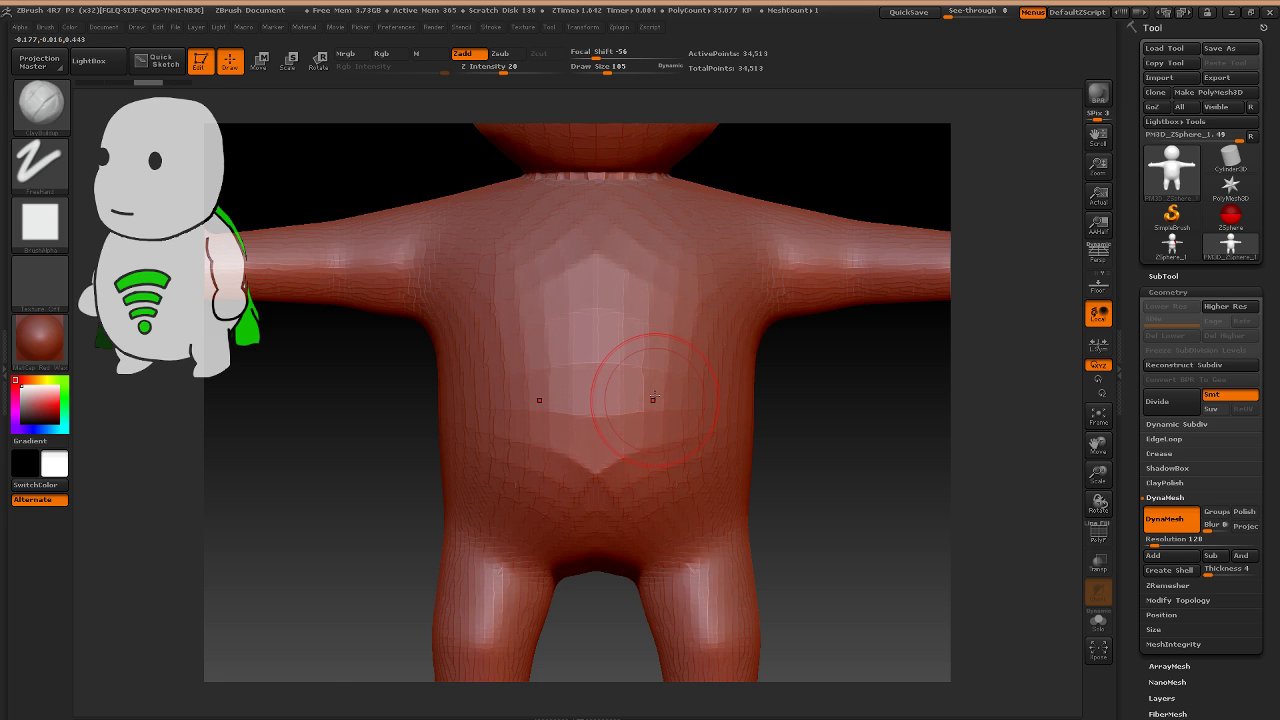
Lower the ClayBuildup brush's Z Intensity to 5.
mouse_move(657, 306)
right_mouse_down("alt")
mouse_move(539, 433)
mouse_move(633, 378)
right_mouse_up("alt")
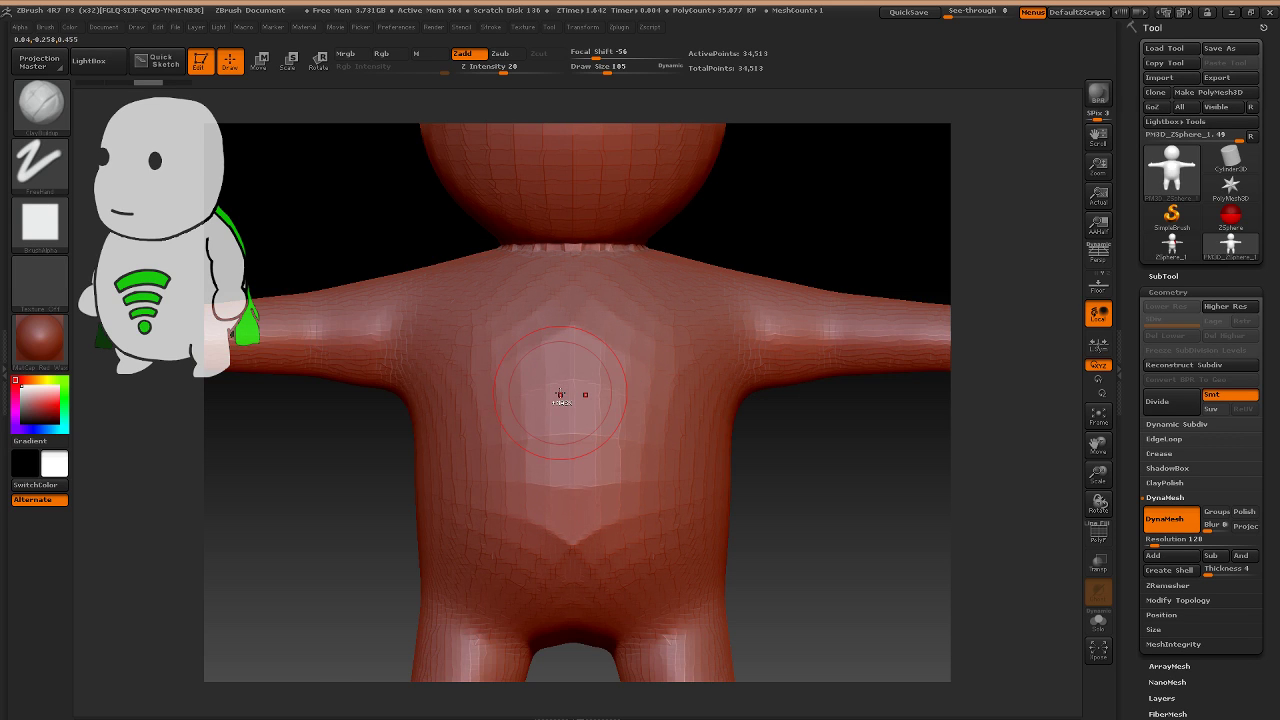
right_click_drag(560, 395, 562, 359, "ctrl")
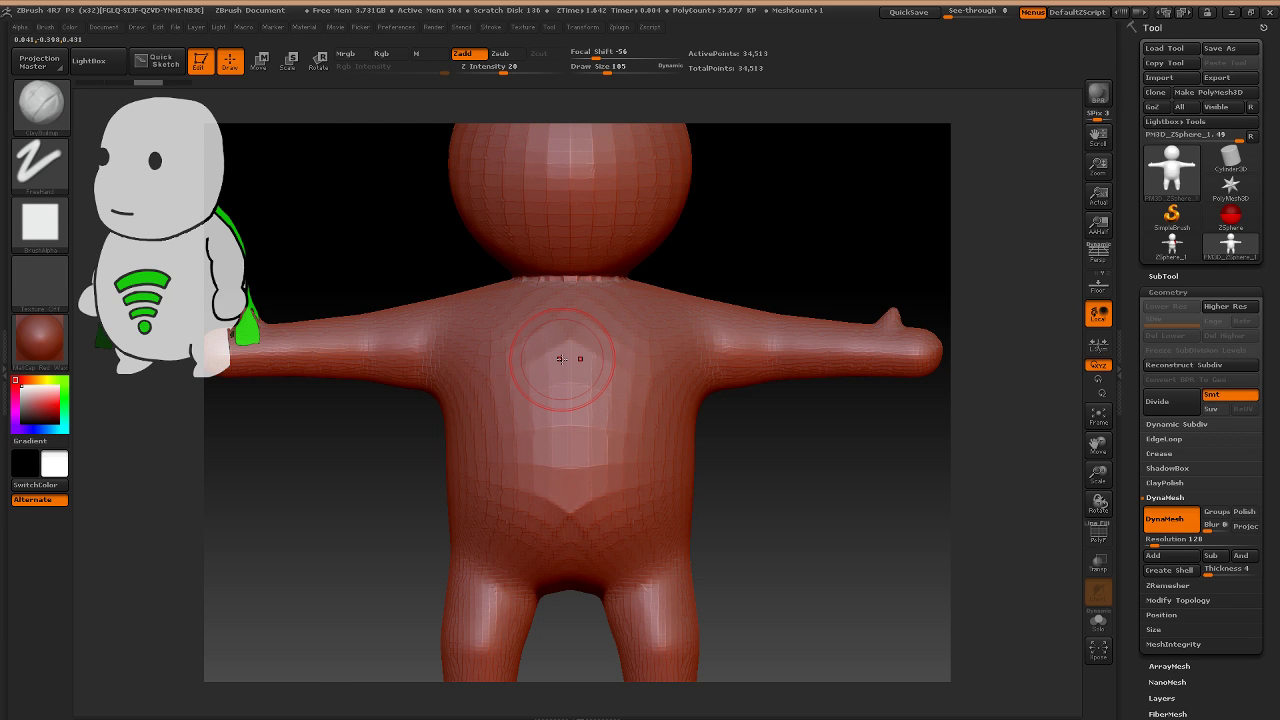
key("u")
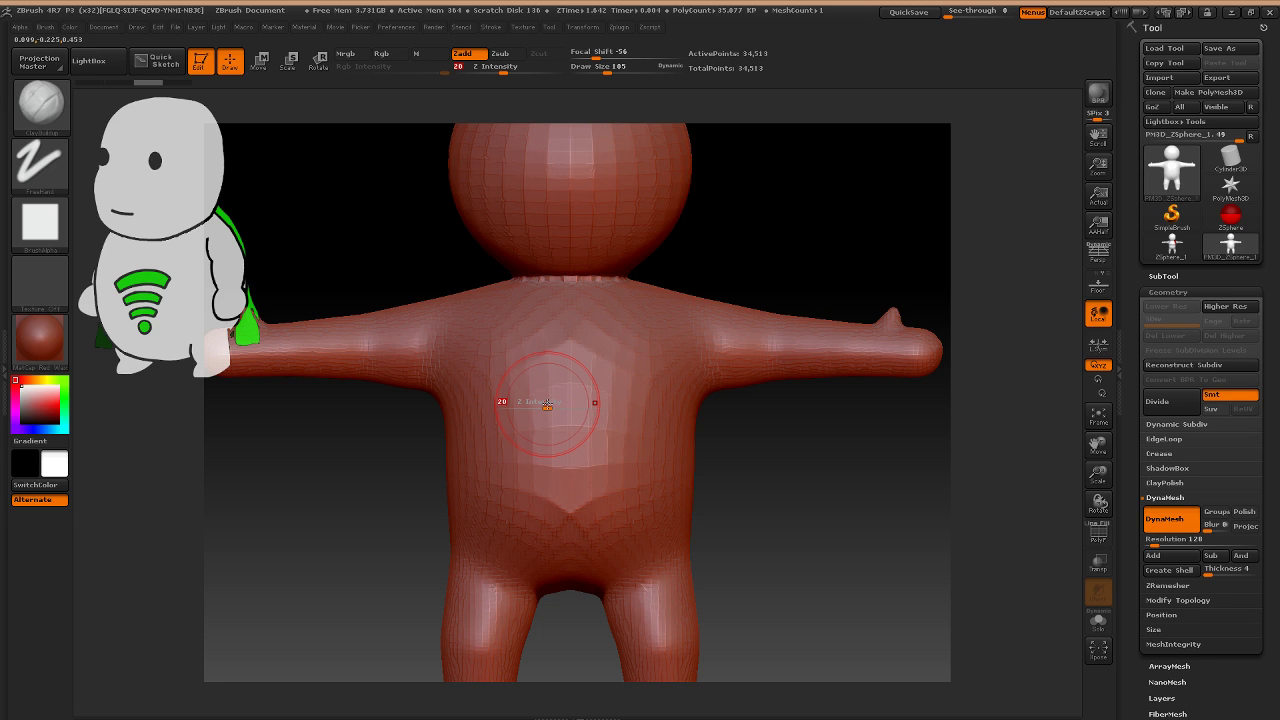
left_click_drag(547, 404, 535, 412)
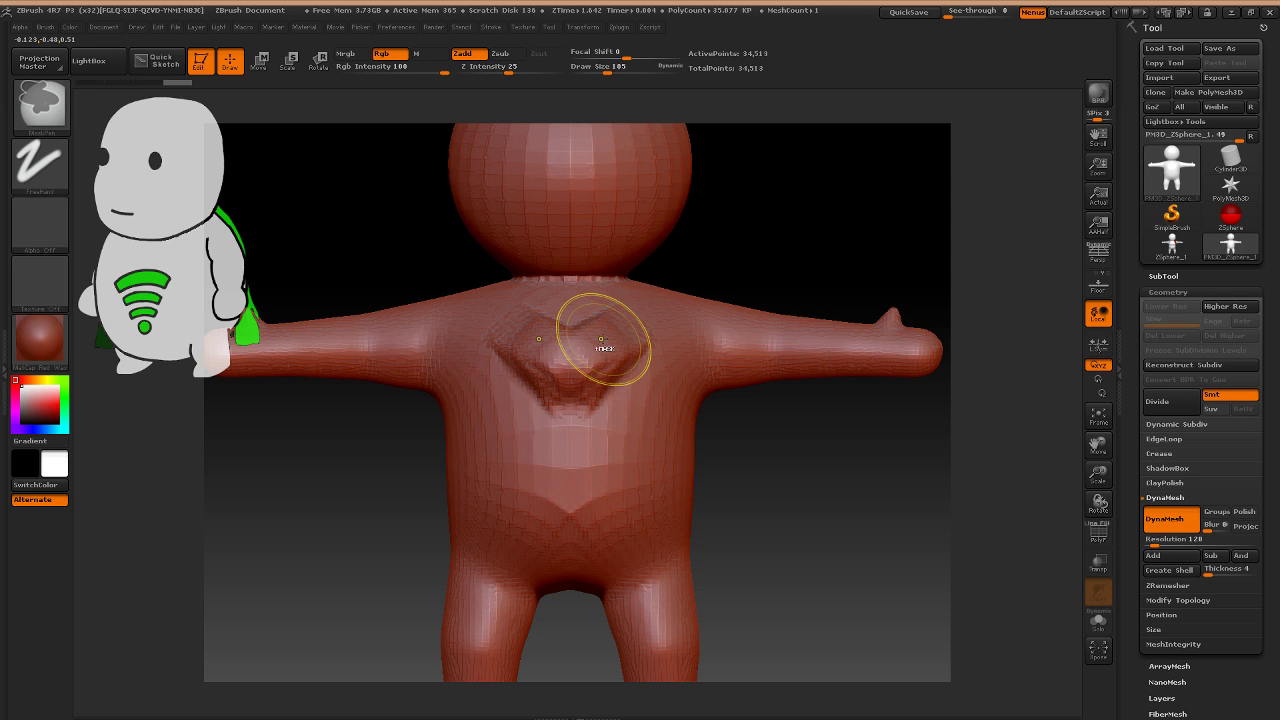
key("u")
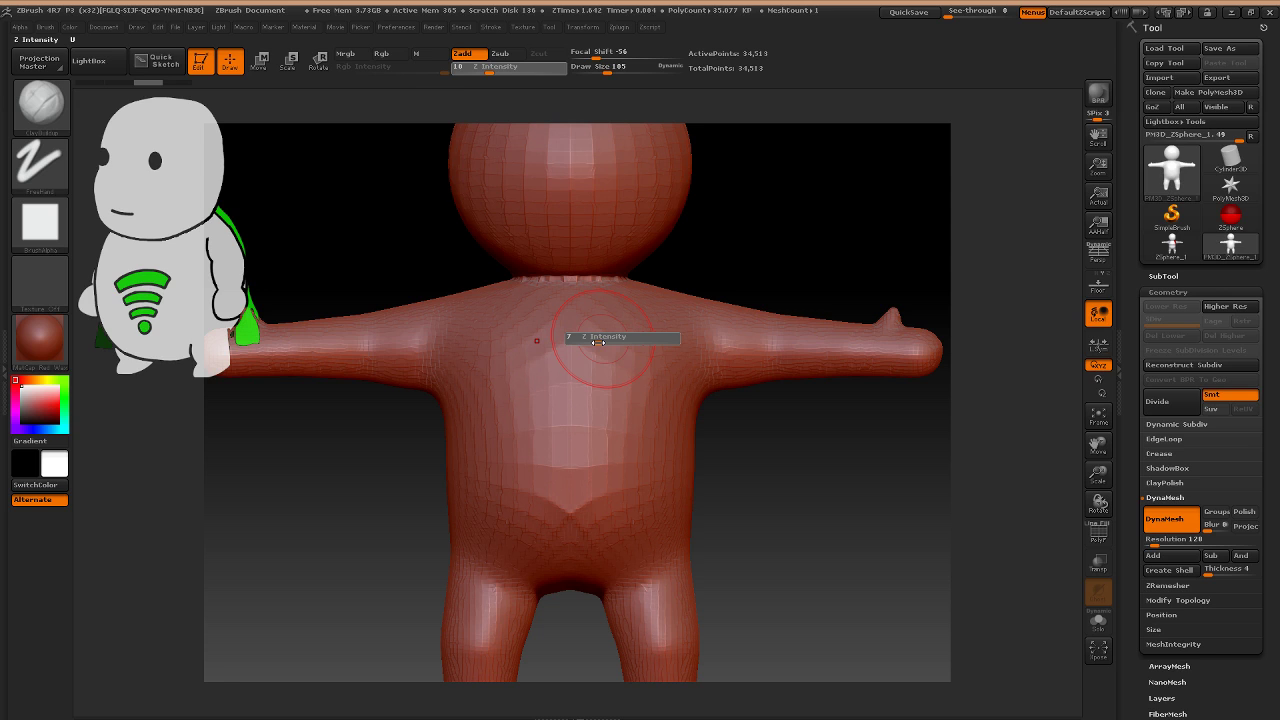
left_click_drag(598, 342, 594, 342)
Try low-intensity ClayBuildup strokes on the chest and undo them.
left_click_drag(592, 345, 571, 374)
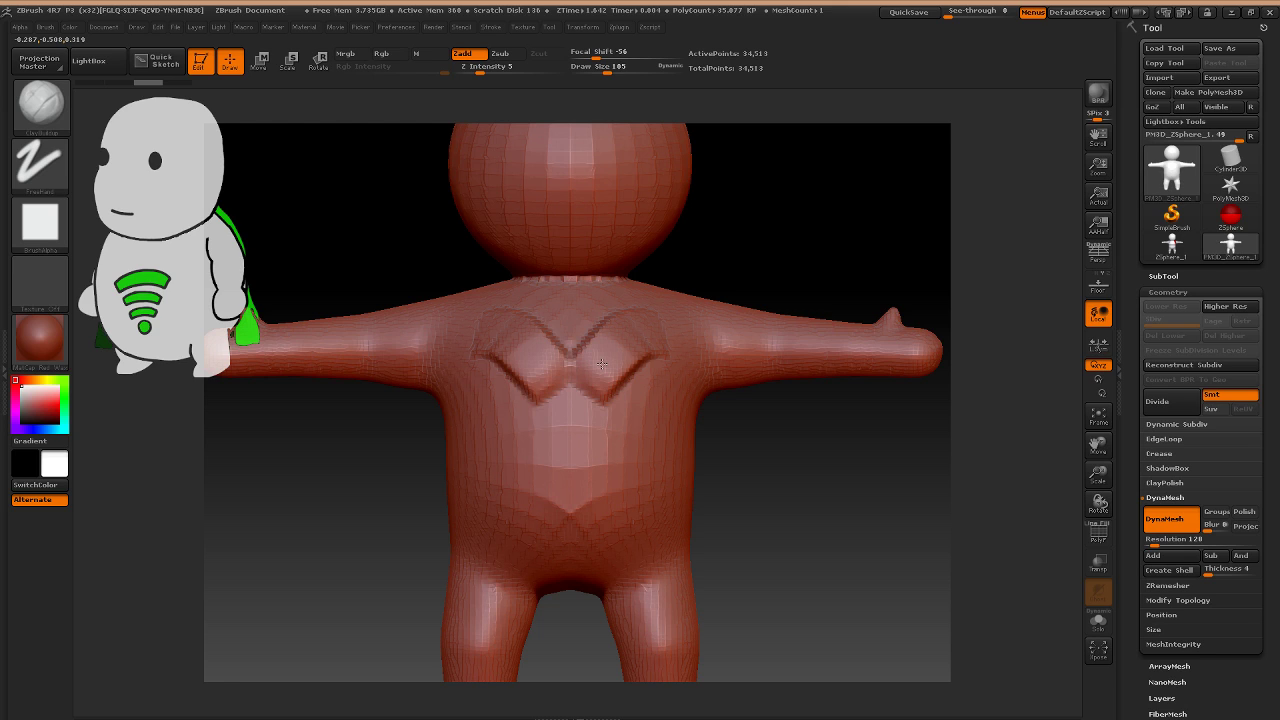
key("ctrl+z")
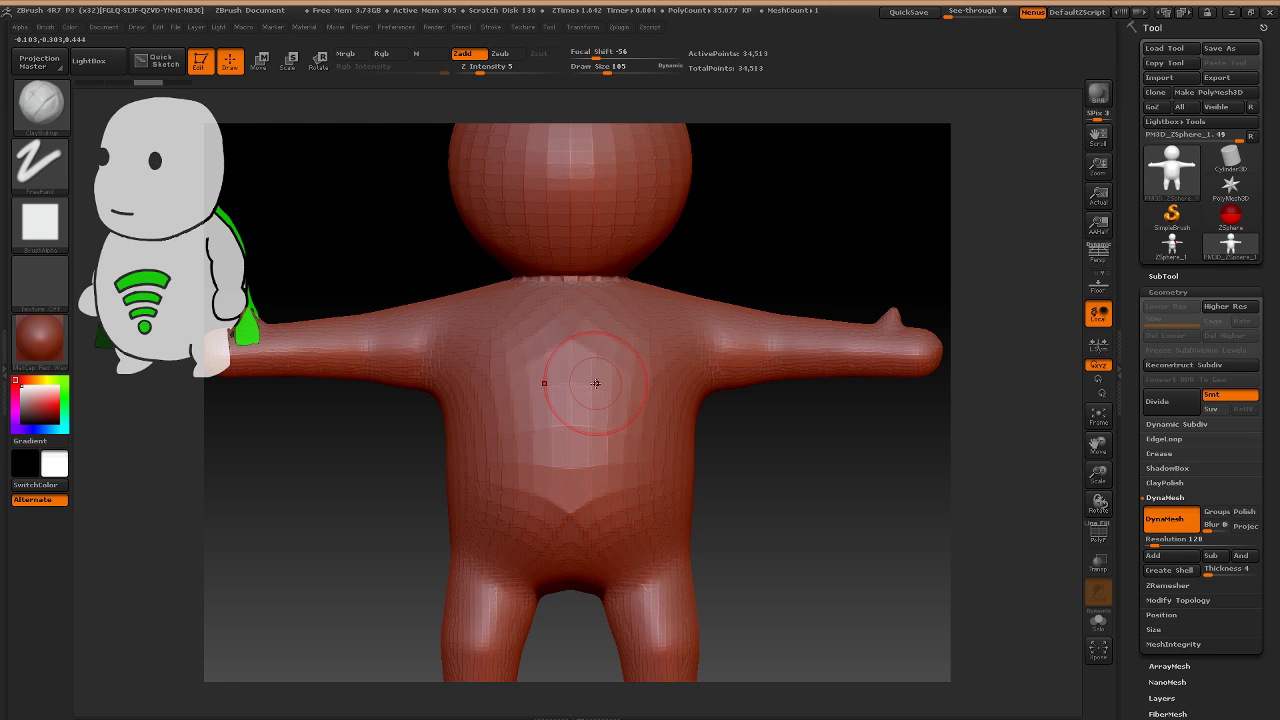
left_click_drag(608, 342, 580, 372)
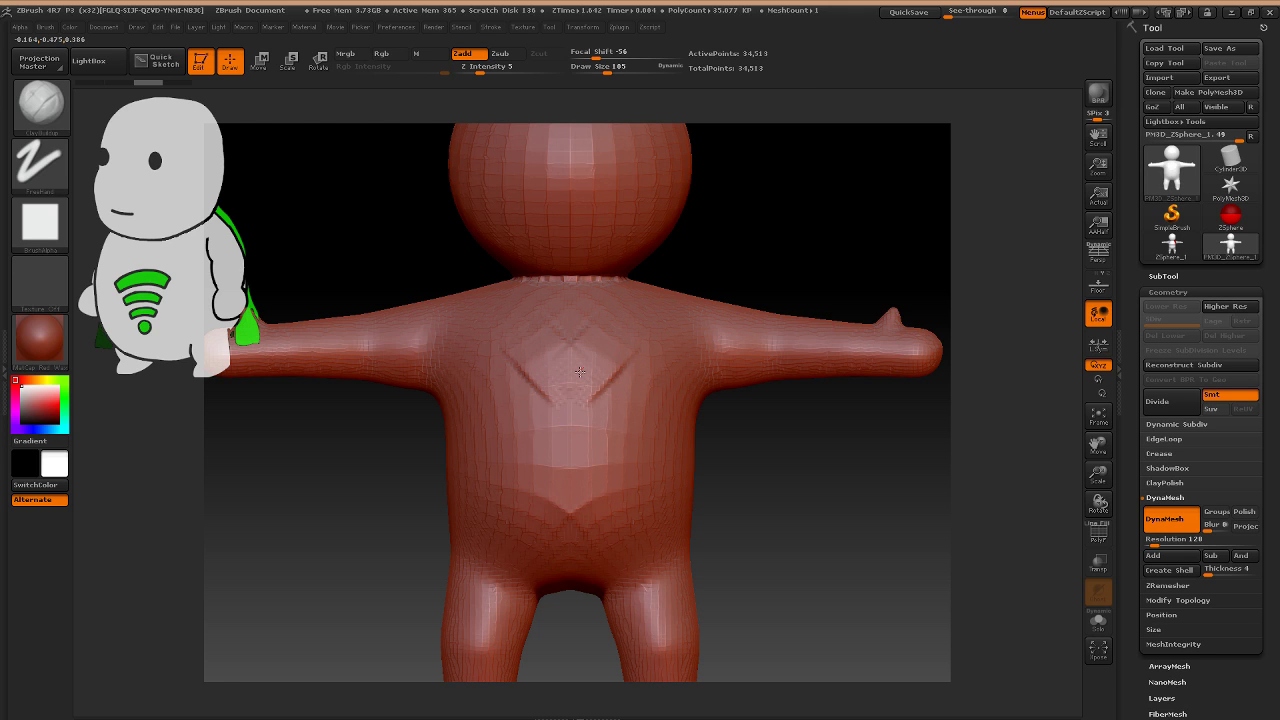
key("ctrl+z")
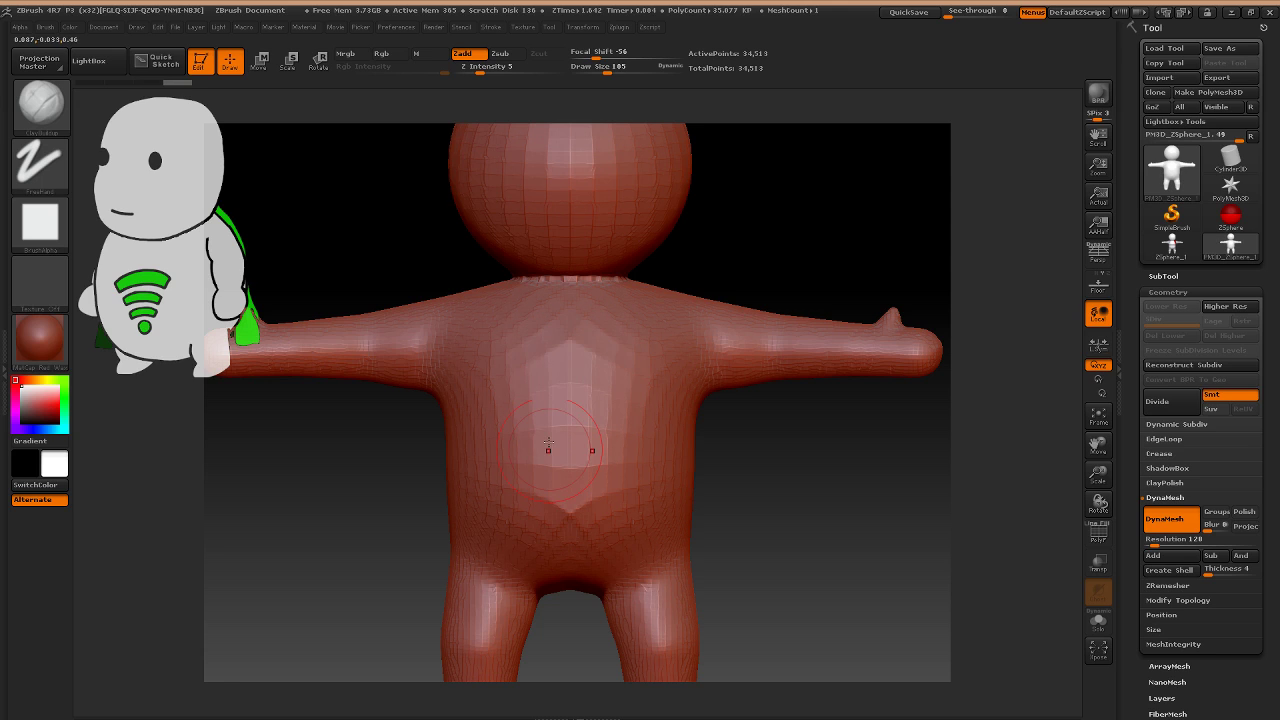
left_click(492, 27)
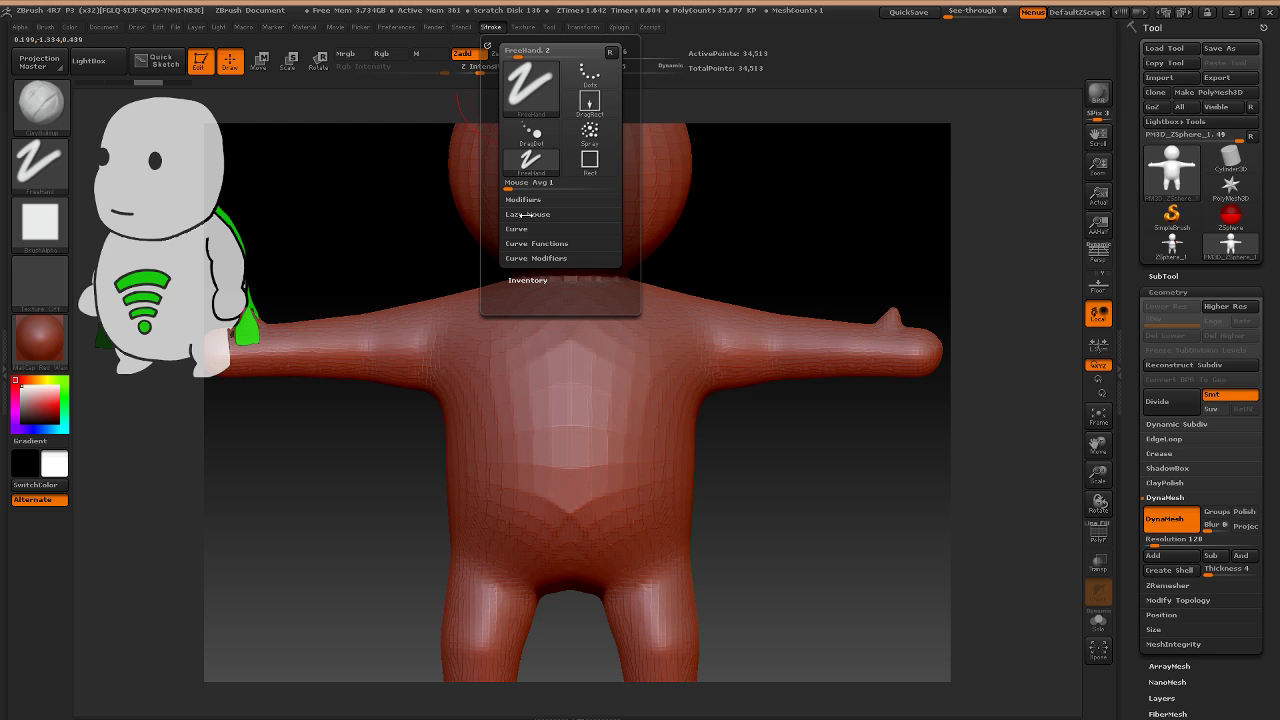
left_click(527, 214)
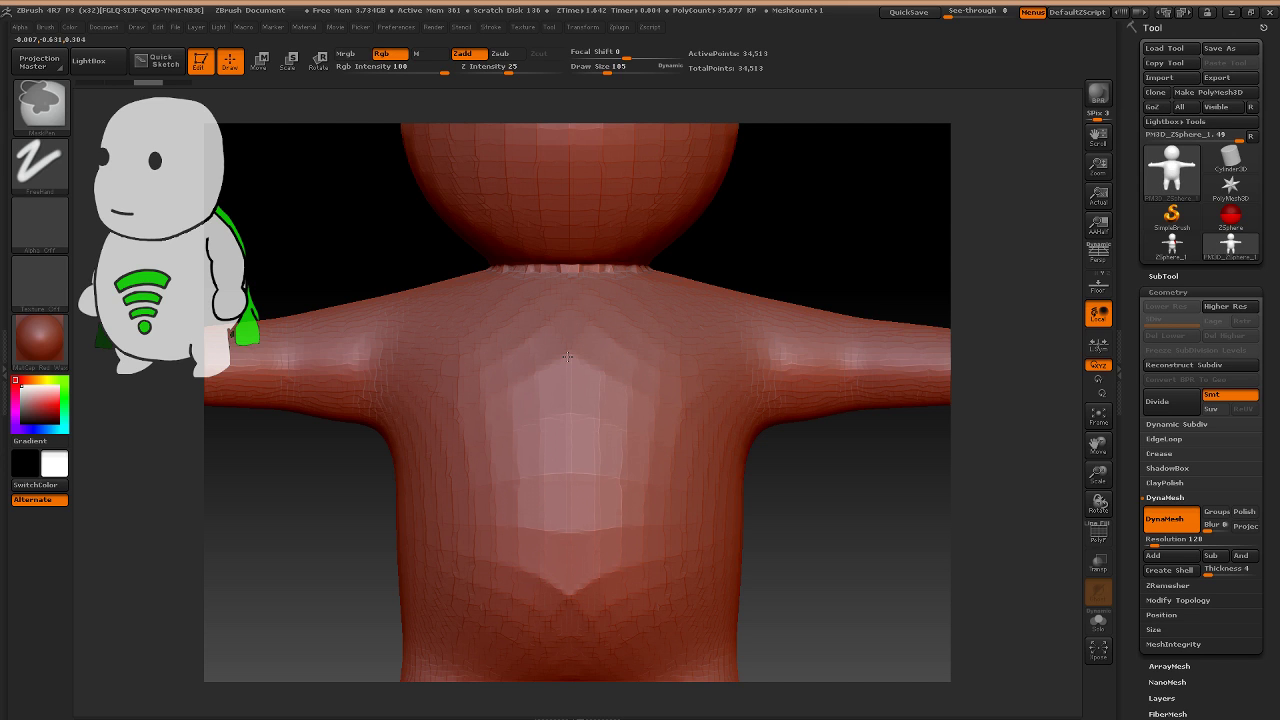
left_click(50, 120)
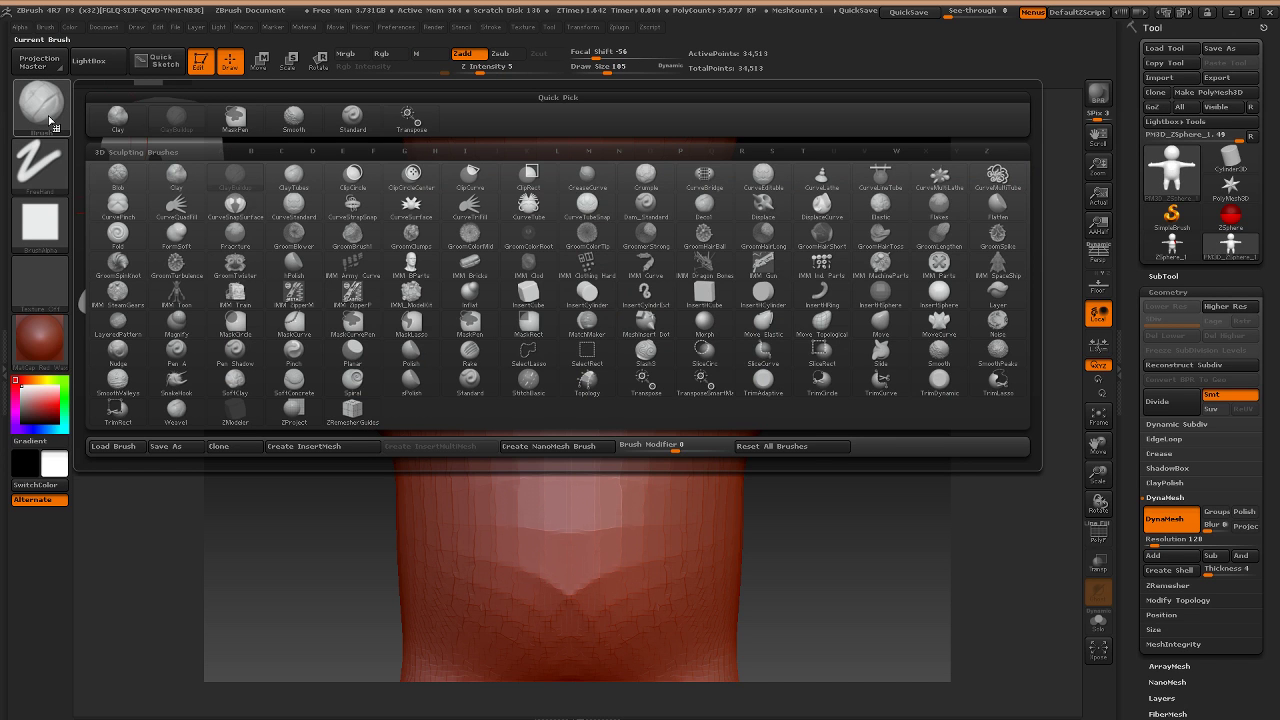
left_click(50, 120)
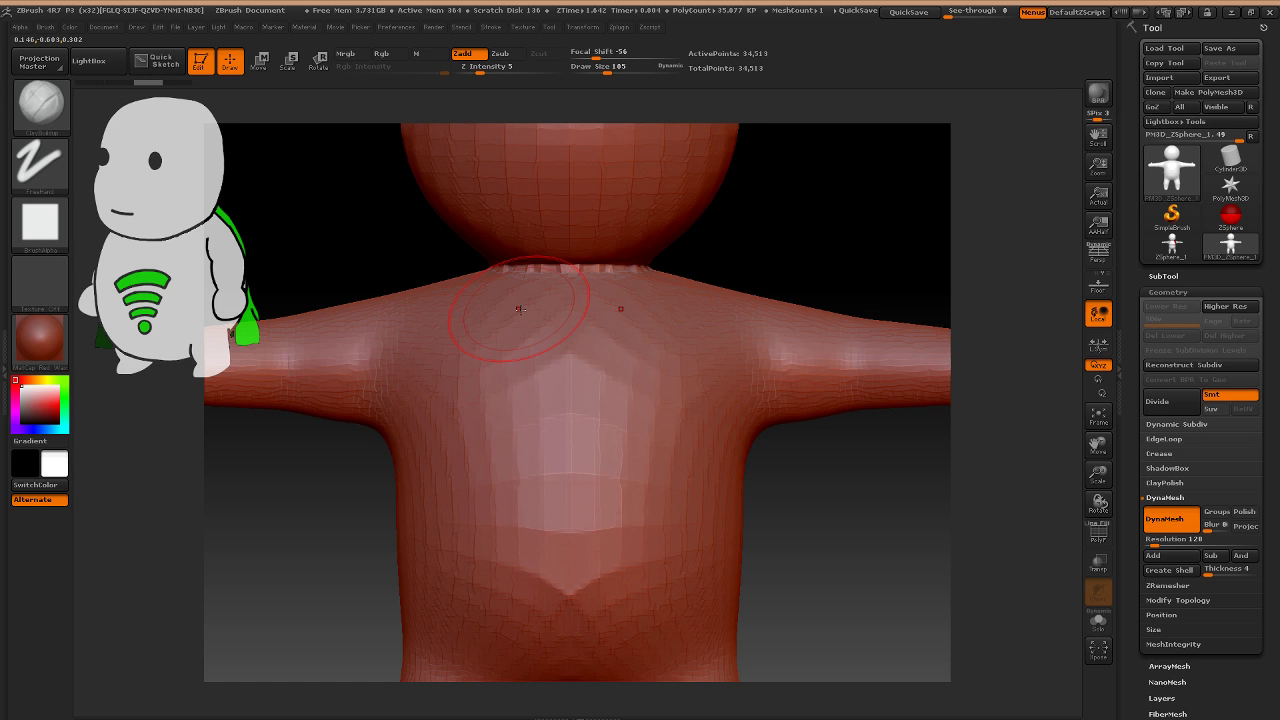
Build up volume on the lower belly with symmetrical ClayBuildup strokes at Z Intensity 5.
right_click_drag(520, 309, 666, 250, "ctrl")
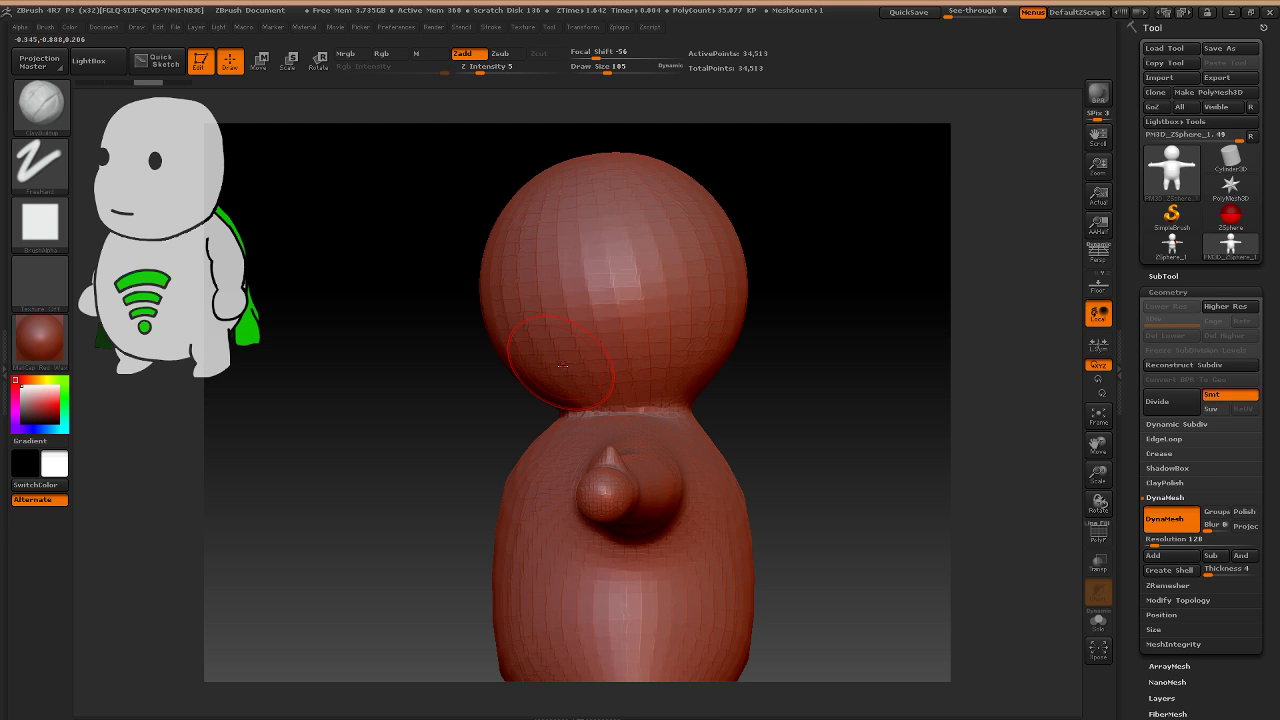
right_click_drag(562, 366, 614, 323)
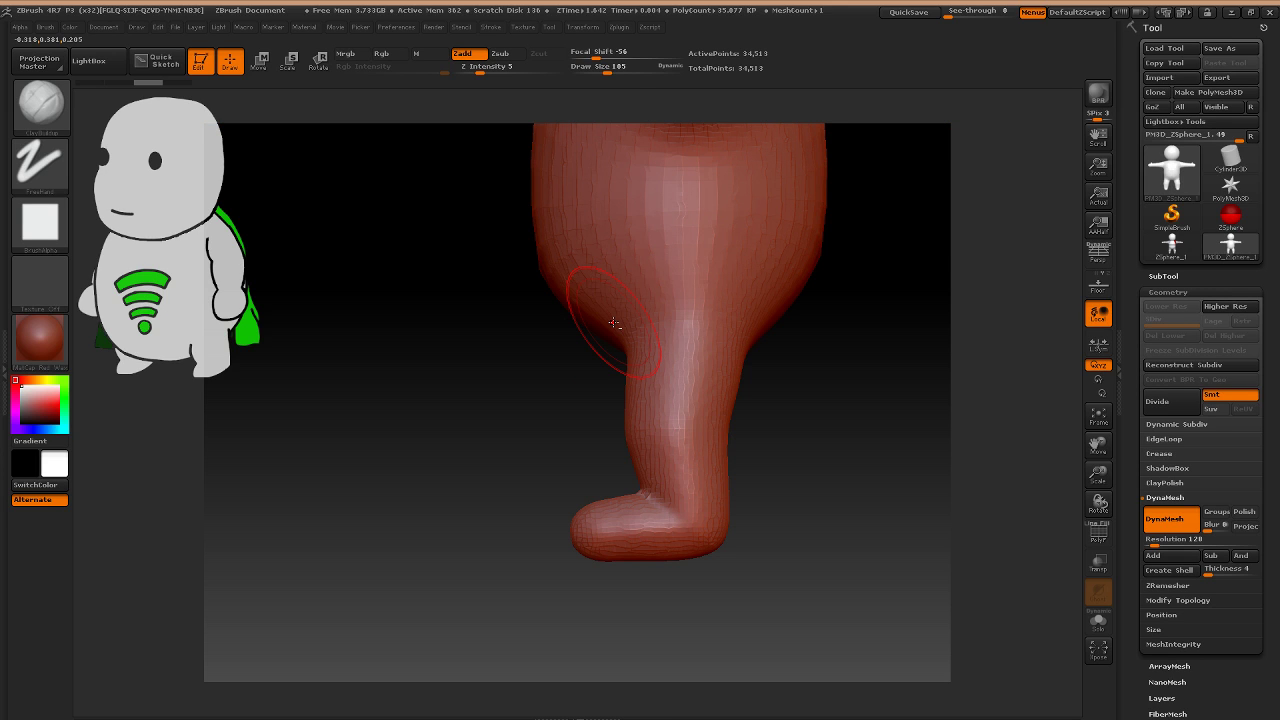
right_click_drag(614, 322, 596, 372, "alt")
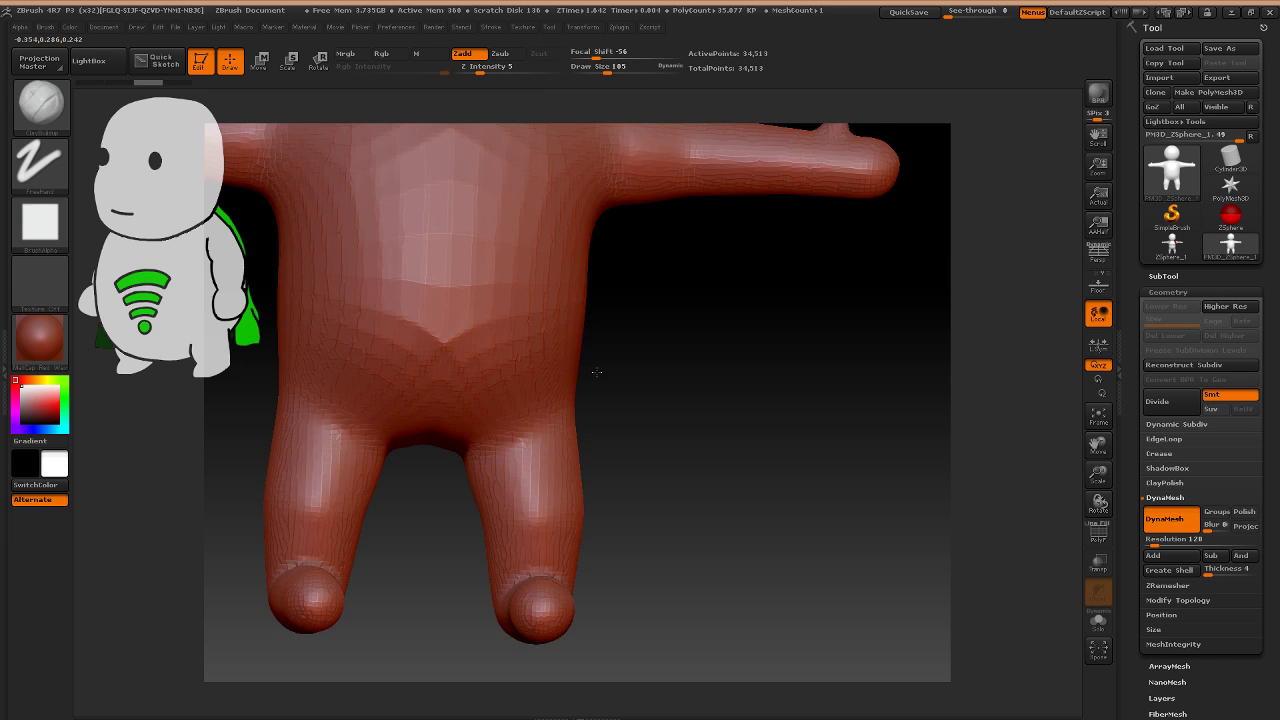
left_click_drag(596, 372, 512, 374, "shift")
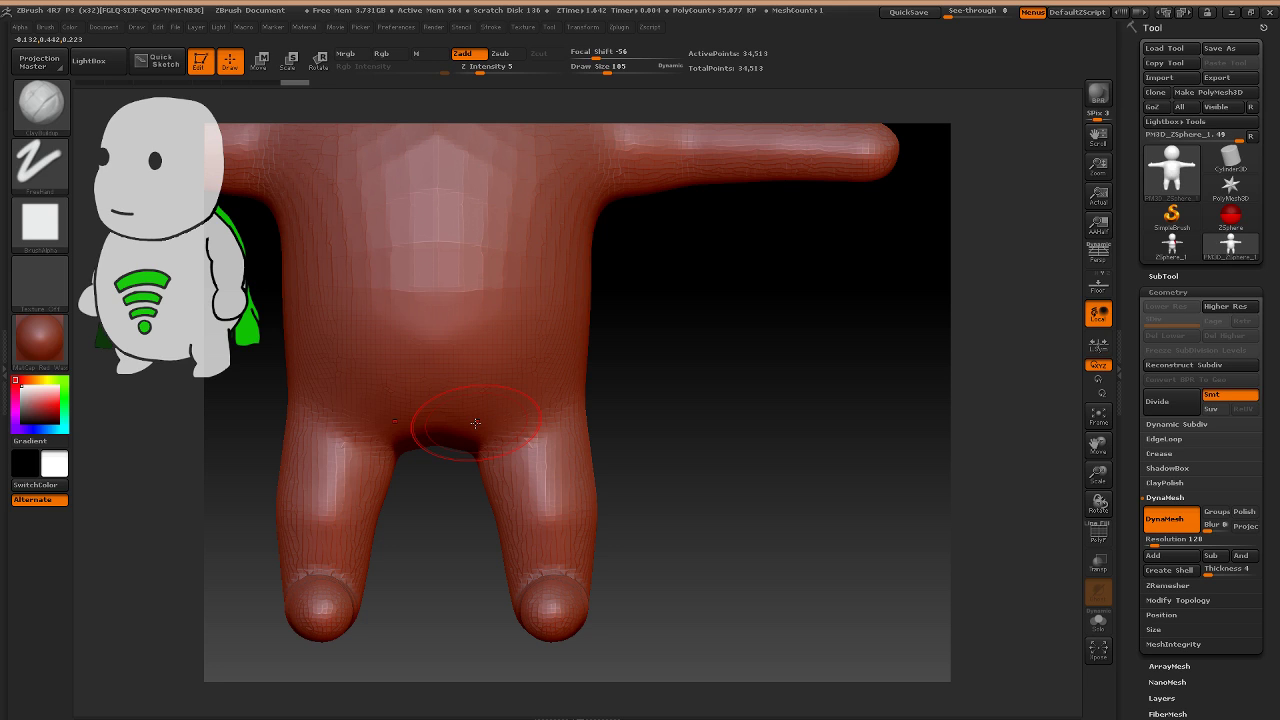
mouse_move(475, 423)
left_mouse_down()
mouse_move(527, 383)
mouse_move(440, 403)
mouse_move(498, 376)
mouse_move(529, 301)
left_mouse_up()
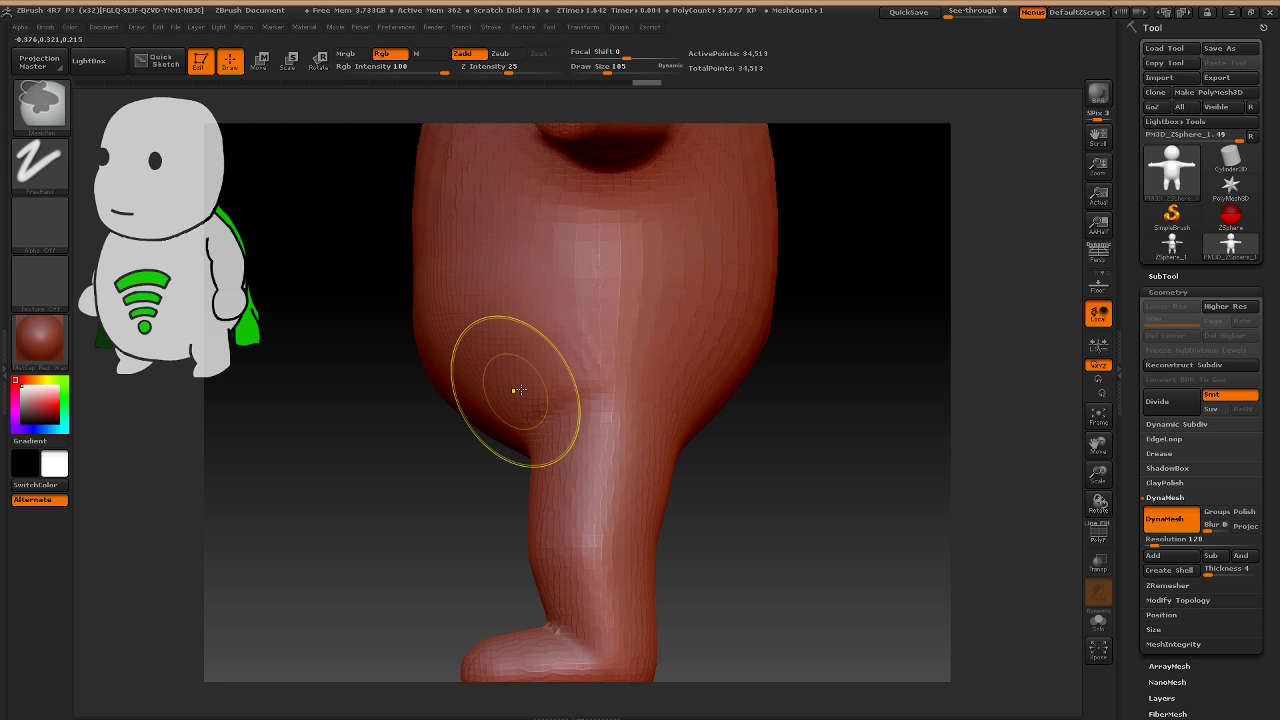
Add ClayBuildup volume across the middle of the belly and smooth the stroke marks into a rounded surface.
left_click_drag(520, 390, 507, 283, "shift")
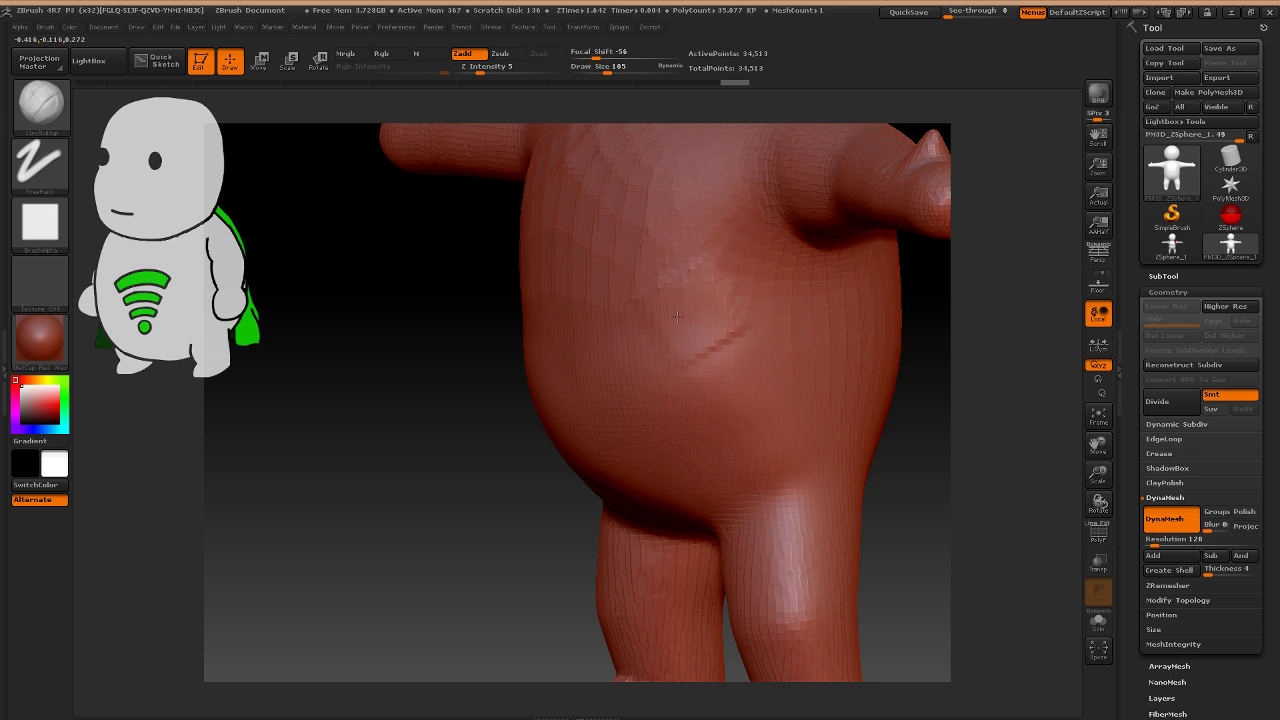
key("shift")
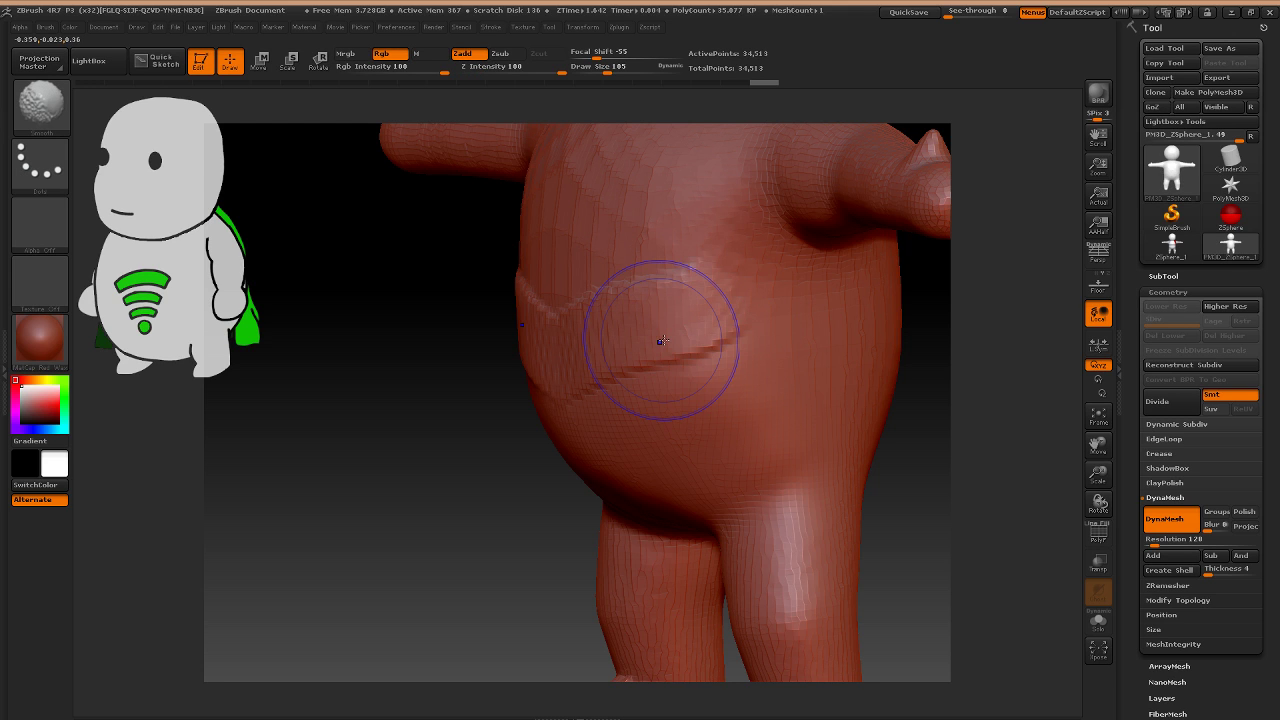
left_click_drag(663, 341, 561, 333, "shift")
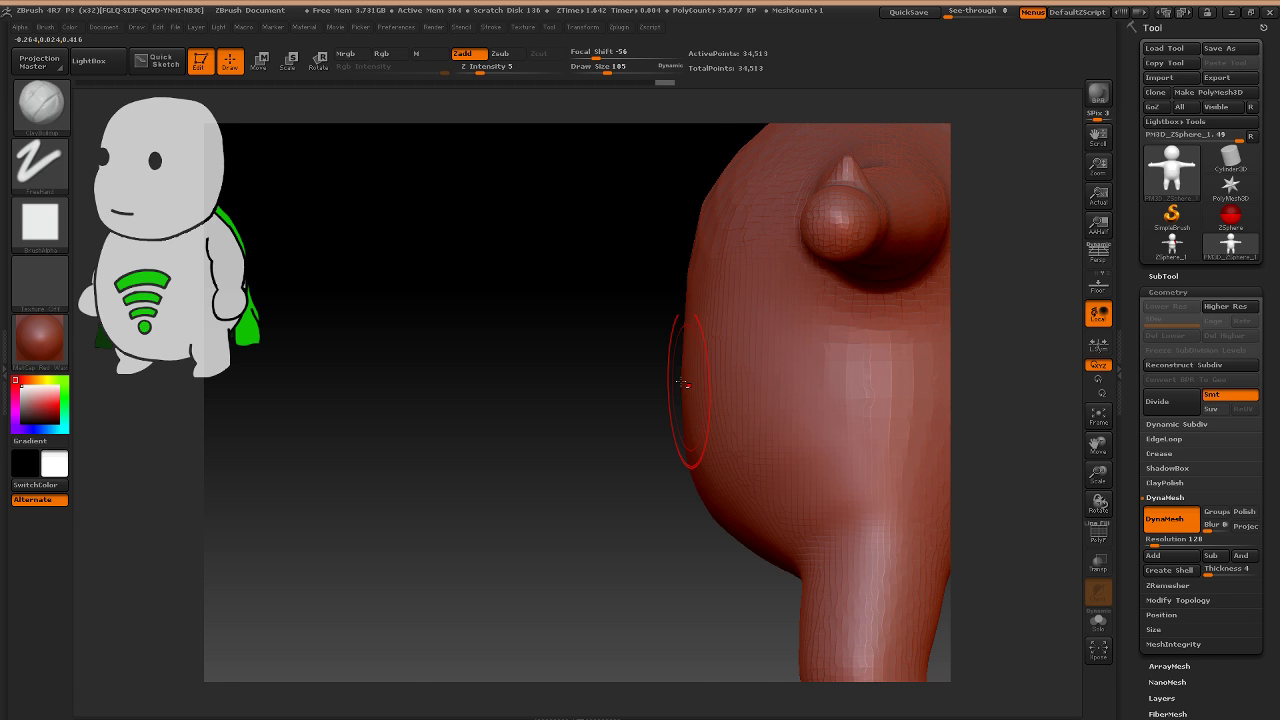
left_click_drag(470, 368, 562, 340, "shift")
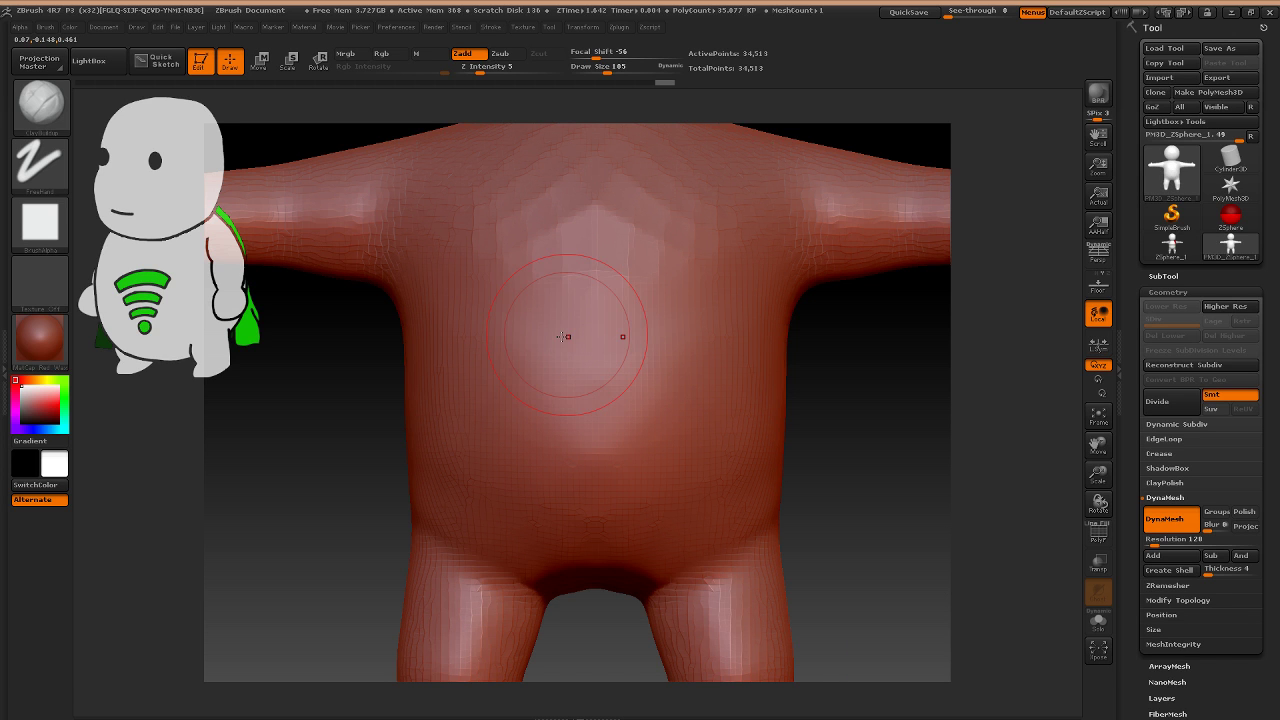
Smooth the faceted ClayBuildup marks across the character's upper chest.
mouse_move(515, 194)
left_mouse_down()
mouse_move(490, 217)
mouse_move(561, 280)
mouse_move(512, 366)
mouse_move(696, 292)
mouse_move(586, 197)
left_mouse_up()
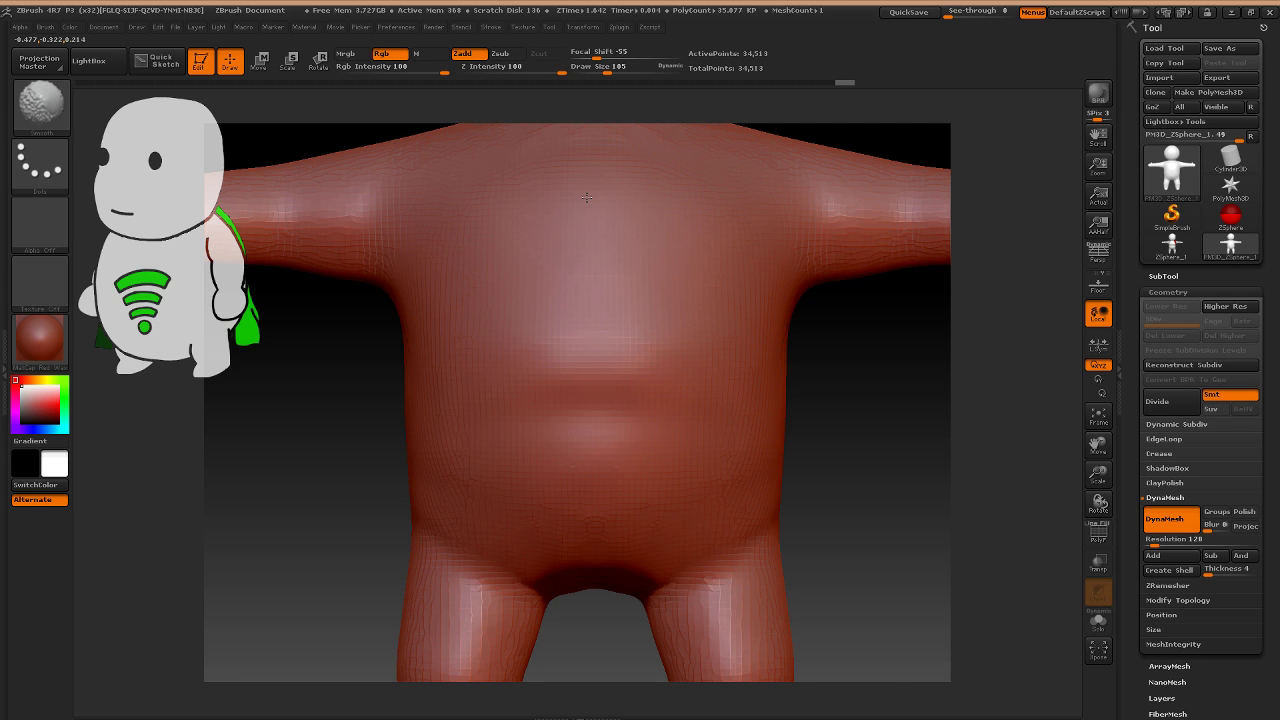
mouse_move(868, 380)
left_mouse_down()
mouse_move(675, 376)
mouse_move(486, 426)
left_mouse_up()
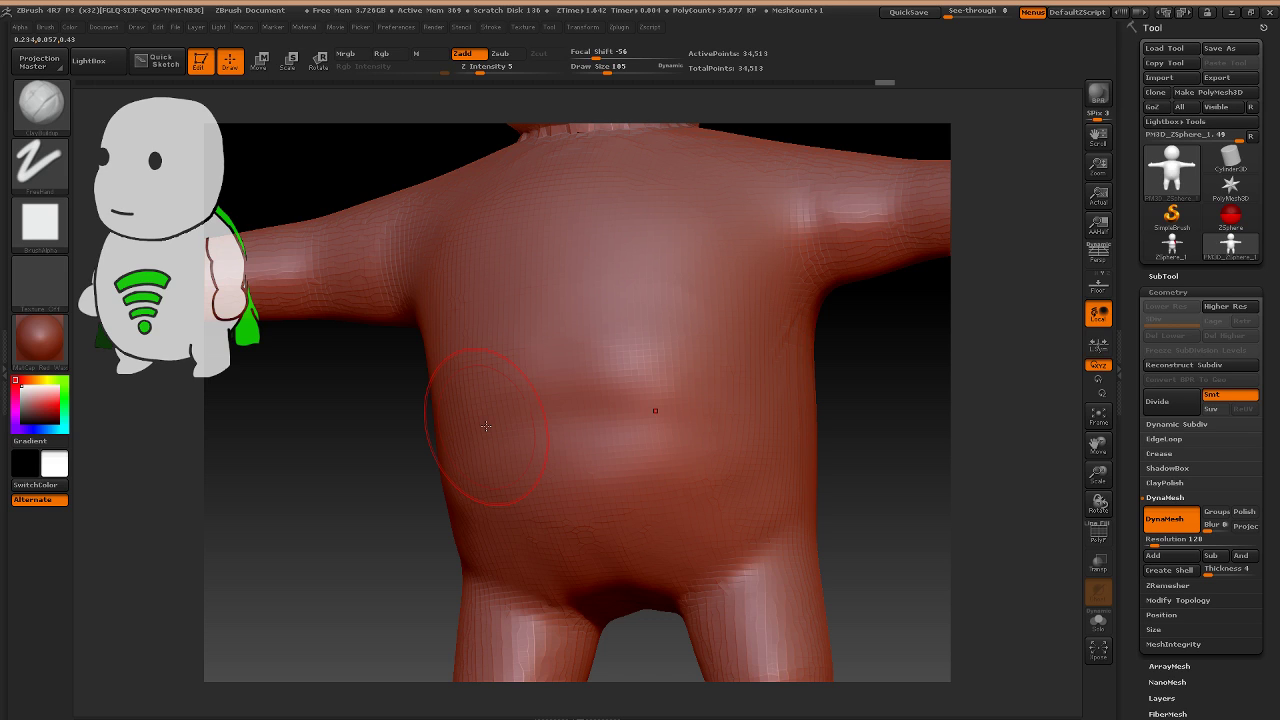
Thicken the outer thighs with ClayBuildup strokes at Draw Size 50 and soften the stroke marks with the Smooth brush.
key("[")
mouse_move(508, 440)
left_mouse_down()
mouse_move(650, 422)
mouse_move(540, 416)
mouse_move(573, 512)
left_mouse_up()
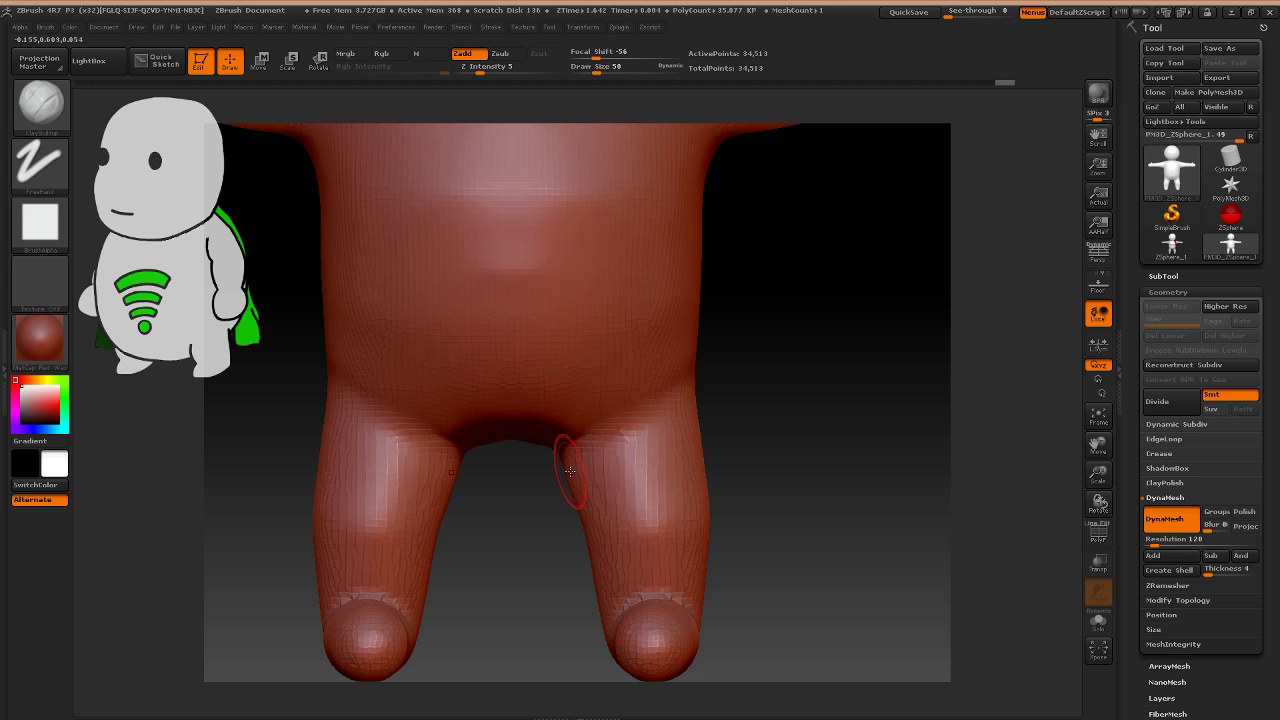
mouse_move(672, 428)
left_mouse_down()
mouse_move(608, 482)
mouse_move(680, 473)
mouse_move(659, 509)
mouse_move(705, 430)
mouse_move(557, 507)
mouse_move(656, 427)
mouse_move(648, 509)
mouse_move(649, 453)
left_mouse_up()
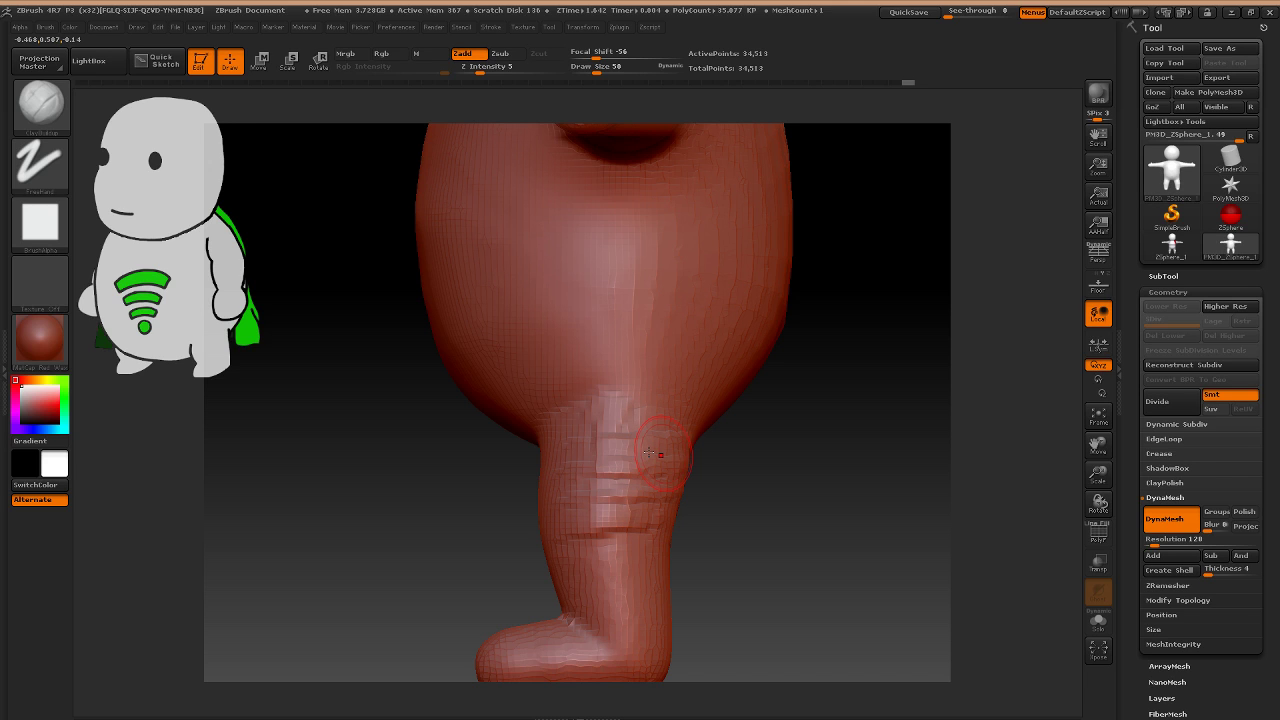
key("shift")
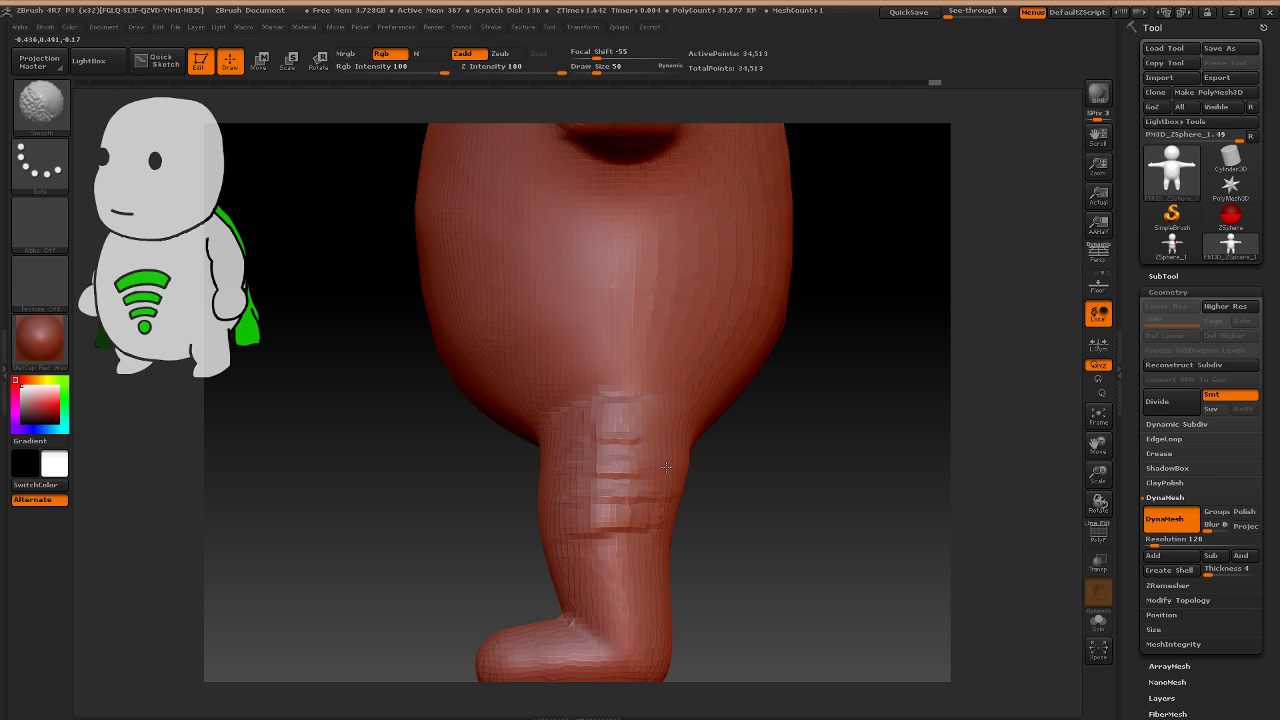
left_click_drag(666, 467, 678, 455, "shift")
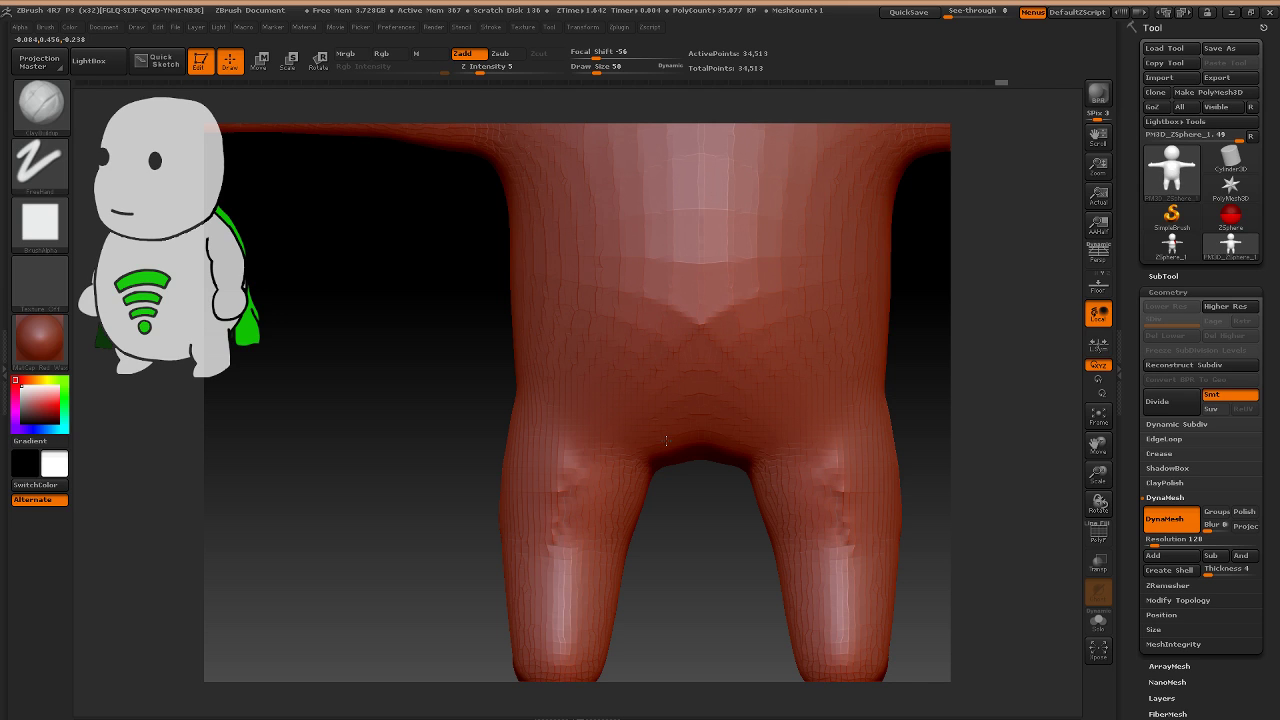
Reselect the ClayBuildup brush, fill out the backs of the thighs, and smooth the rough patches.
right_click_drag(666, 441, 655, 480, "ctrl")
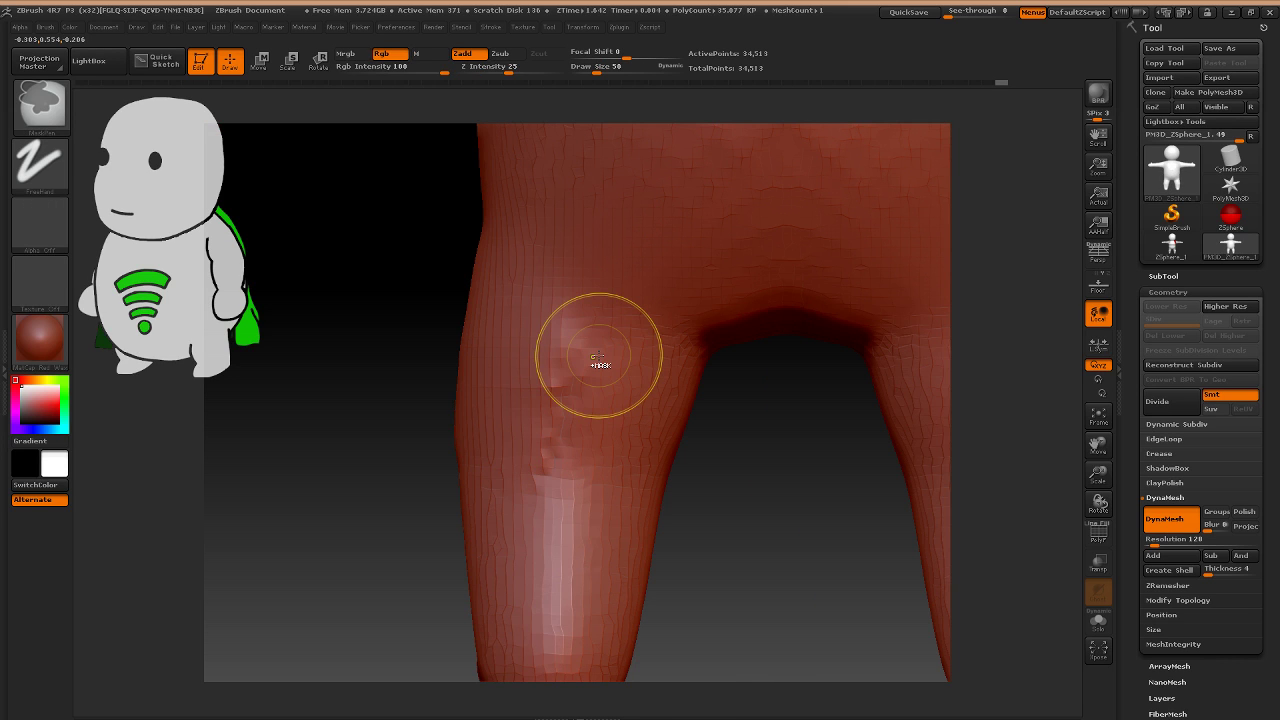
right_click_drag(598, 357, 634, 415, "ctrl")
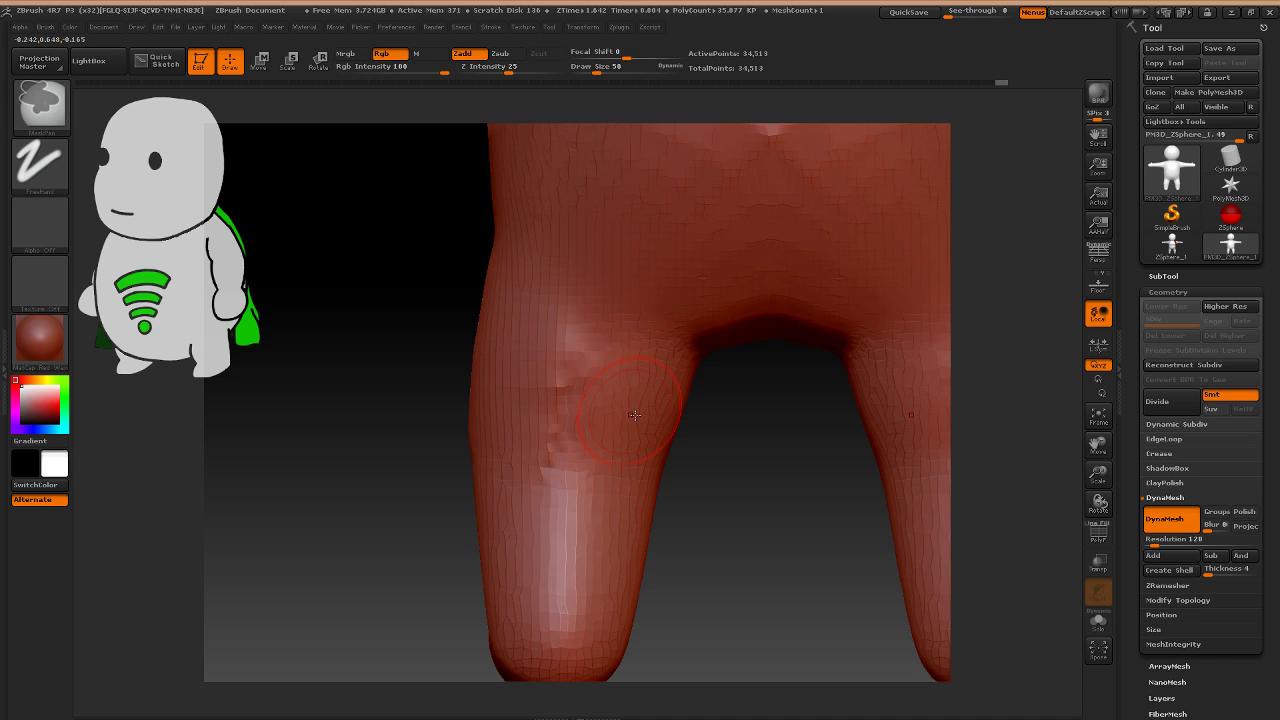
key("b")
key("c")
key("b")
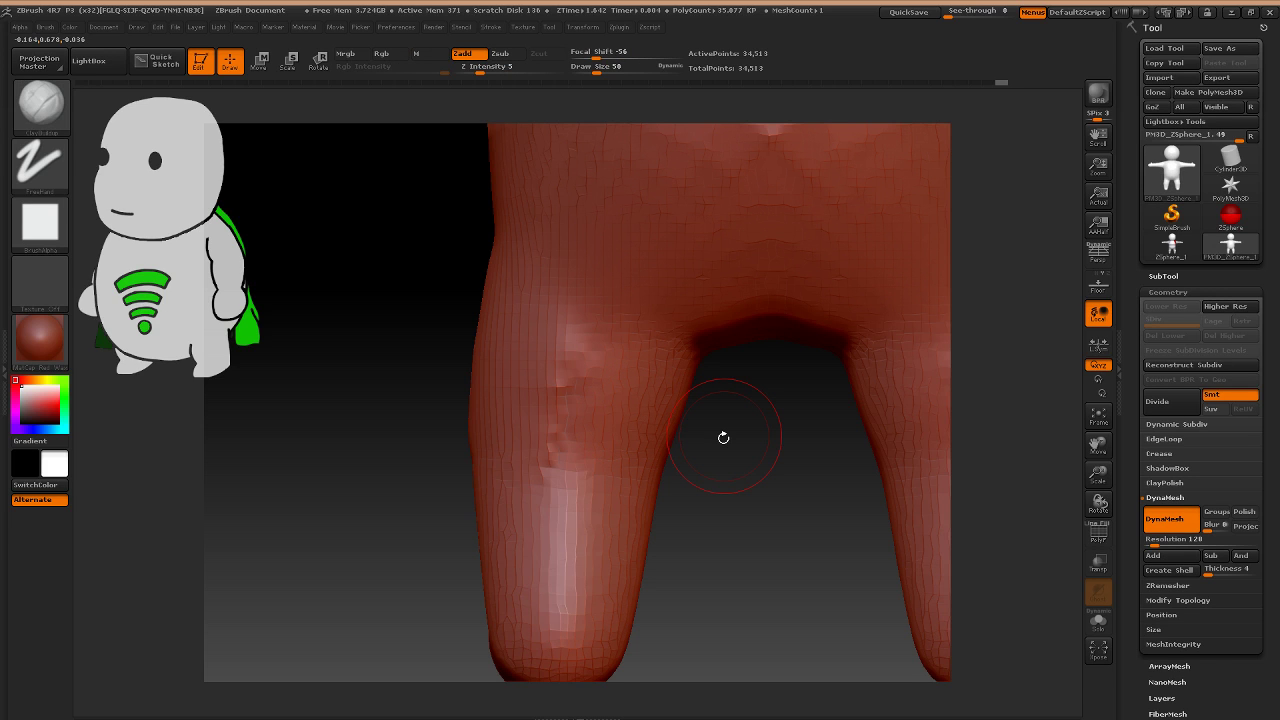
left_click_drag(724, 437, 546, 447)
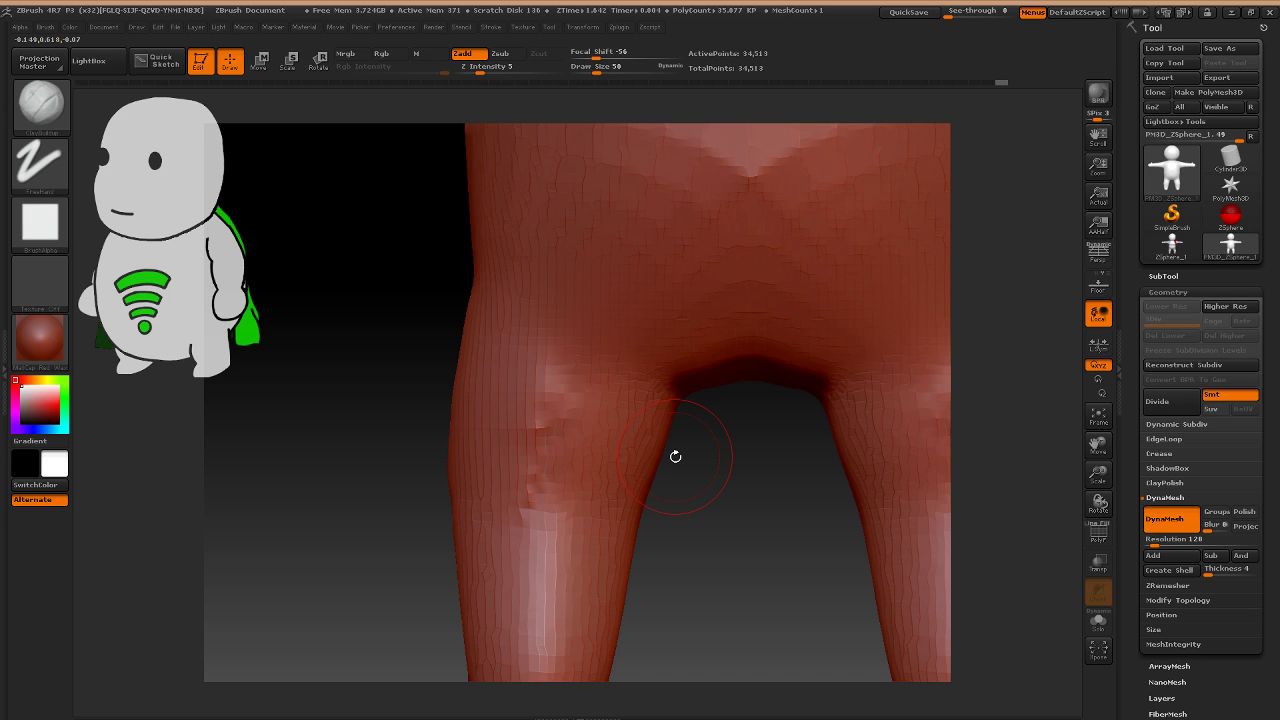
left_click_drag(675, 456, 362, 214)
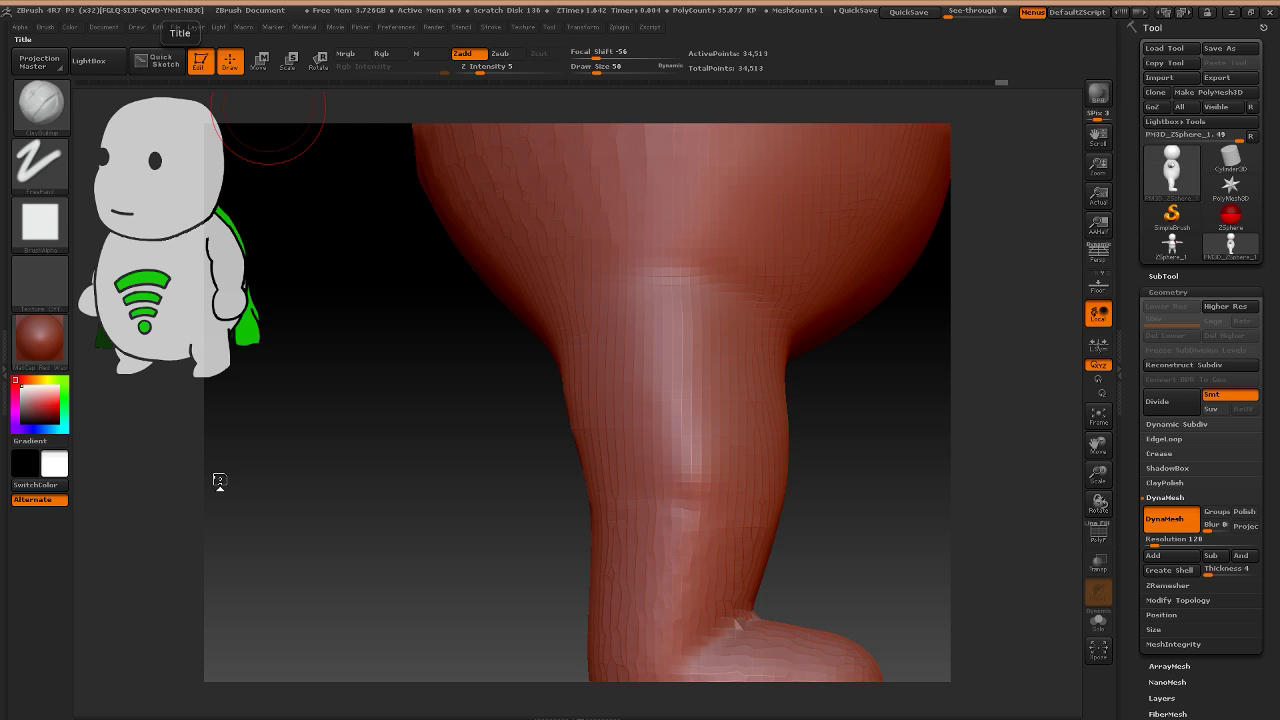
mouse_move(219, 481)
left_mouse_down()
mouse_move(526, 334)
mouse_move(500, 491)
mouse_move(511, 401)
mouse_move(554, 422)
left_mouse_up()
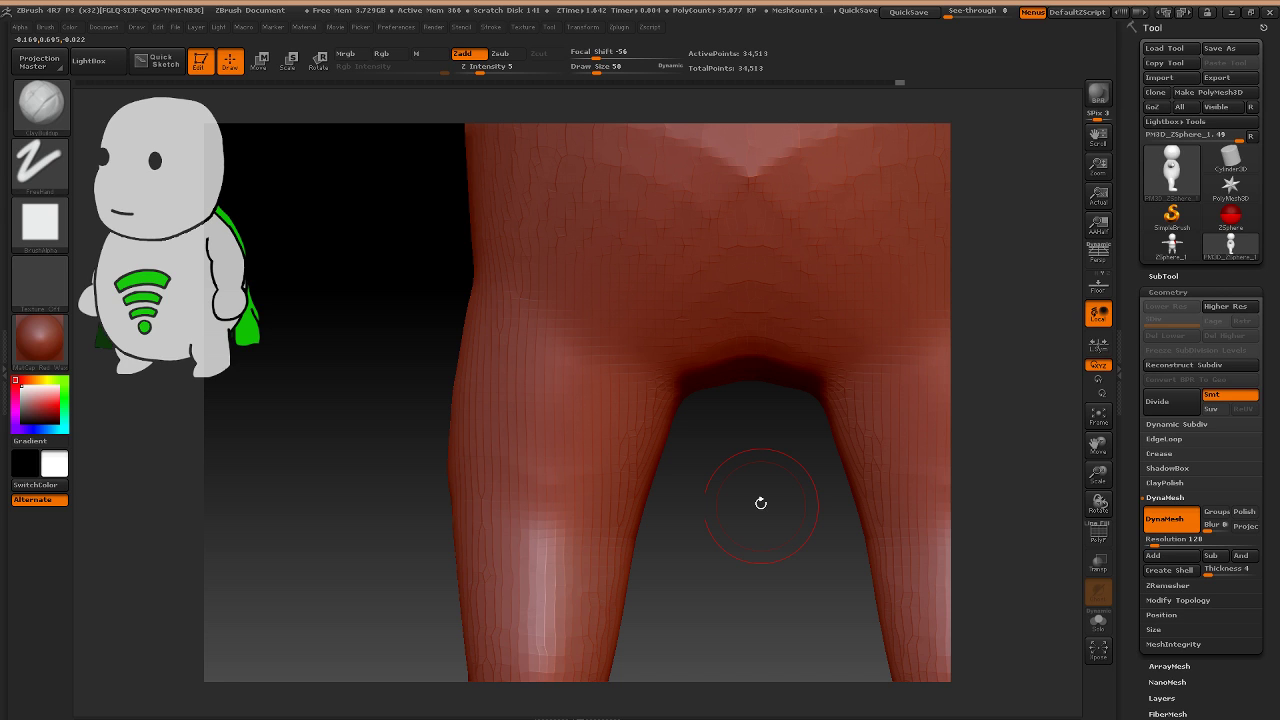
mouse_move(760, 503)
left_mouse_down()
mouse_move(711, 363)
mouse_move(686, 460)
mouse_move(595, 408)
mouse_move(628, 484)
mouse_move(631, 283)
mouse_move(578, 362)
mouse_move(665, 380)
left_mouse_up()
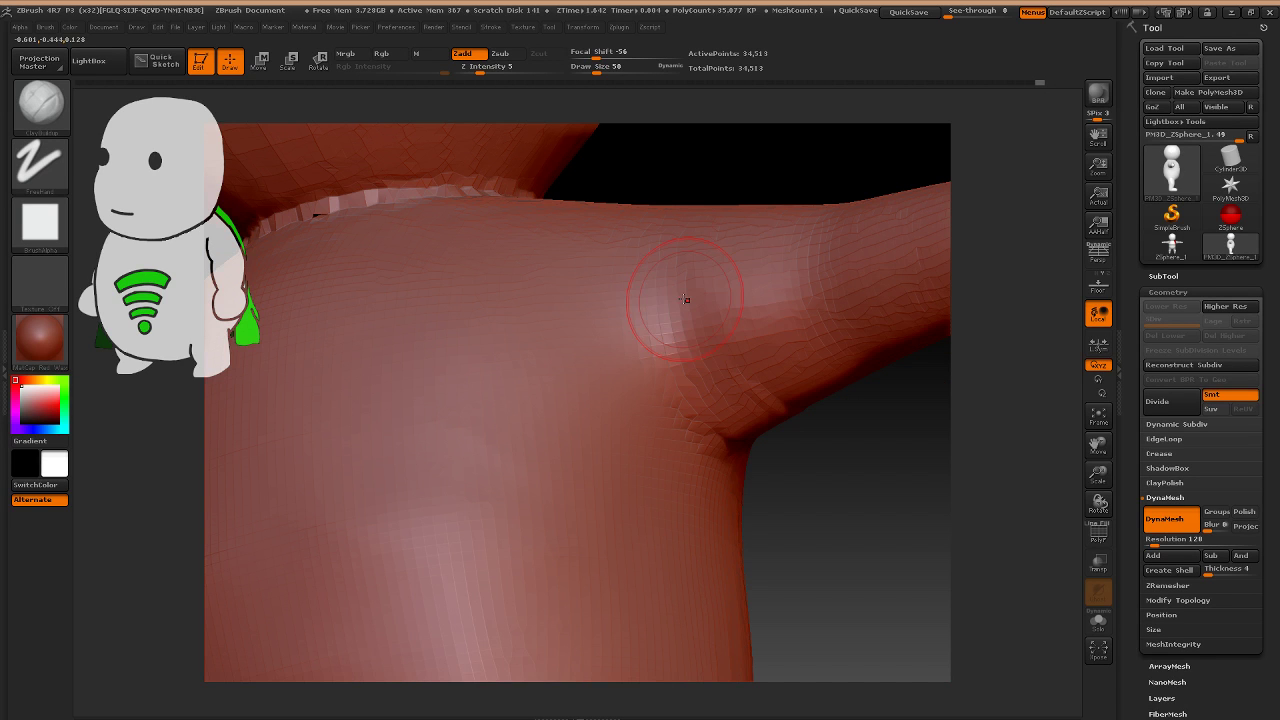
Build up the shoulders where the arms join the torso and blend them smoothly into the chest.
left_click_drag(685, 299, 756, 421)
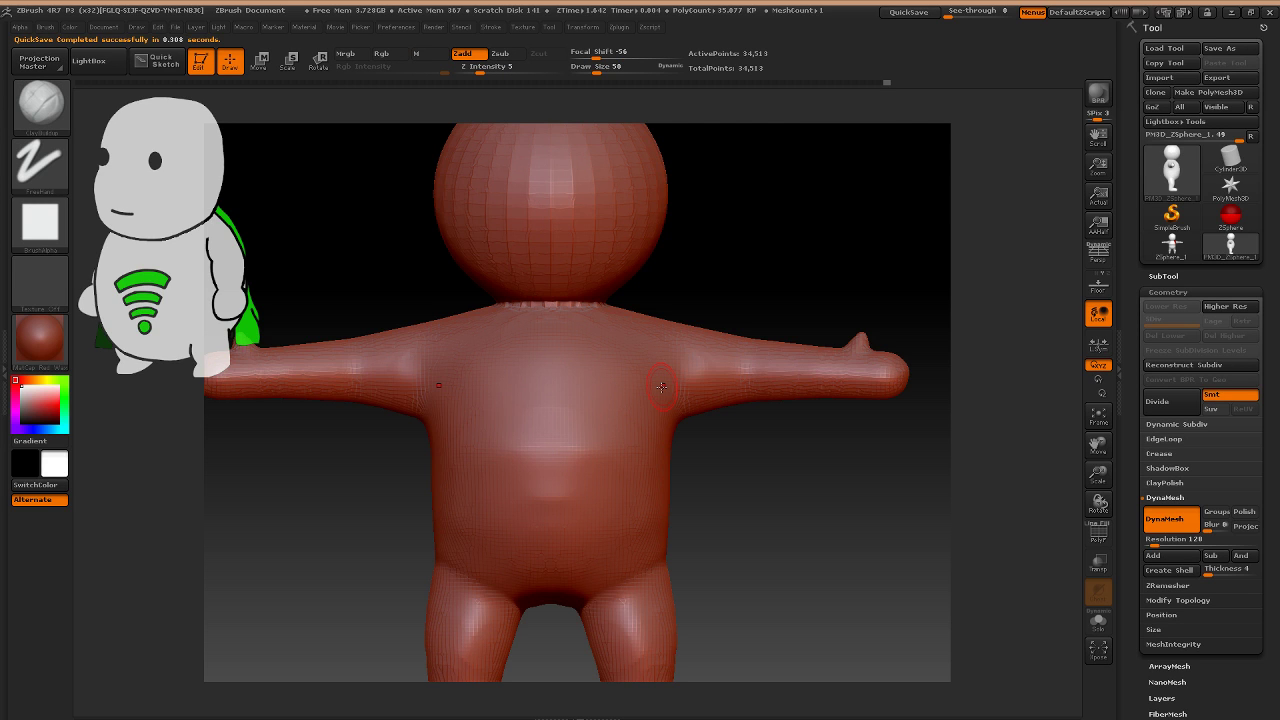
right_click_drag(662, 387, 687, 374, "ctrl")
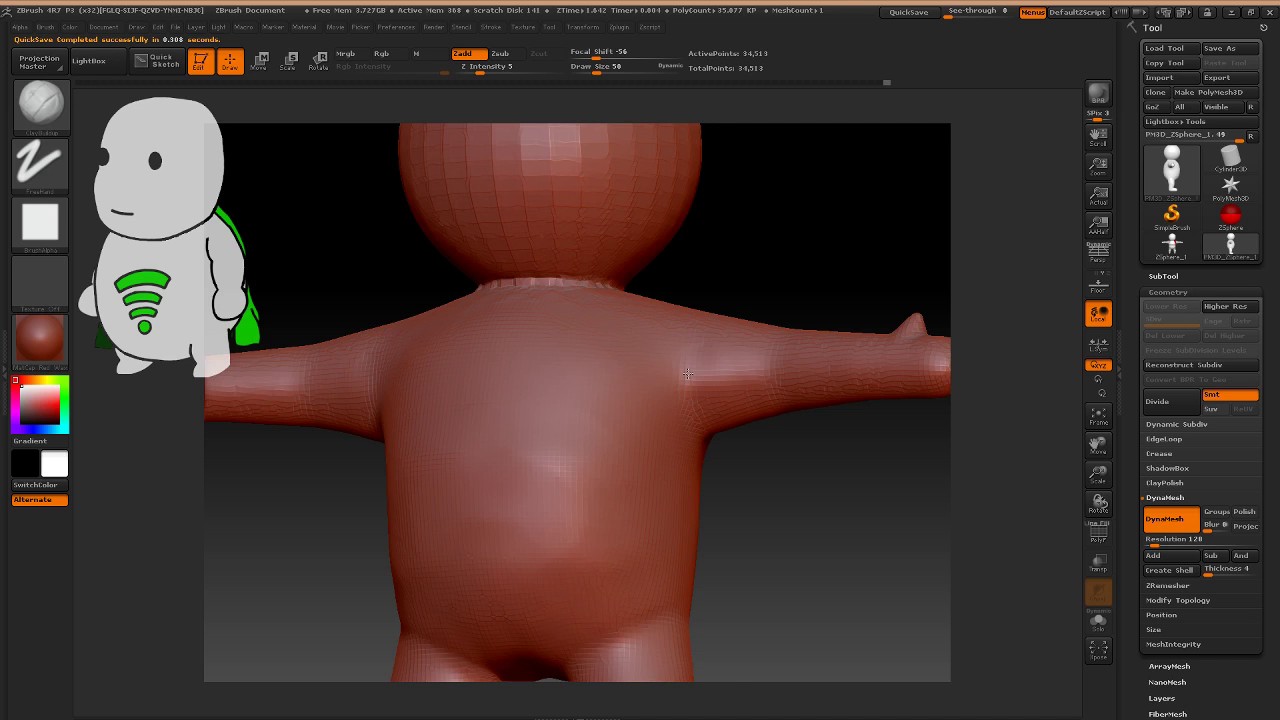
mouse_move(687, 373)
left_mouse_down()
mouse_move(715, 315)
mouse_move(677, 328)
mouse_move(677, 488)
mouse_move(627, 369)
left_mouse_up()
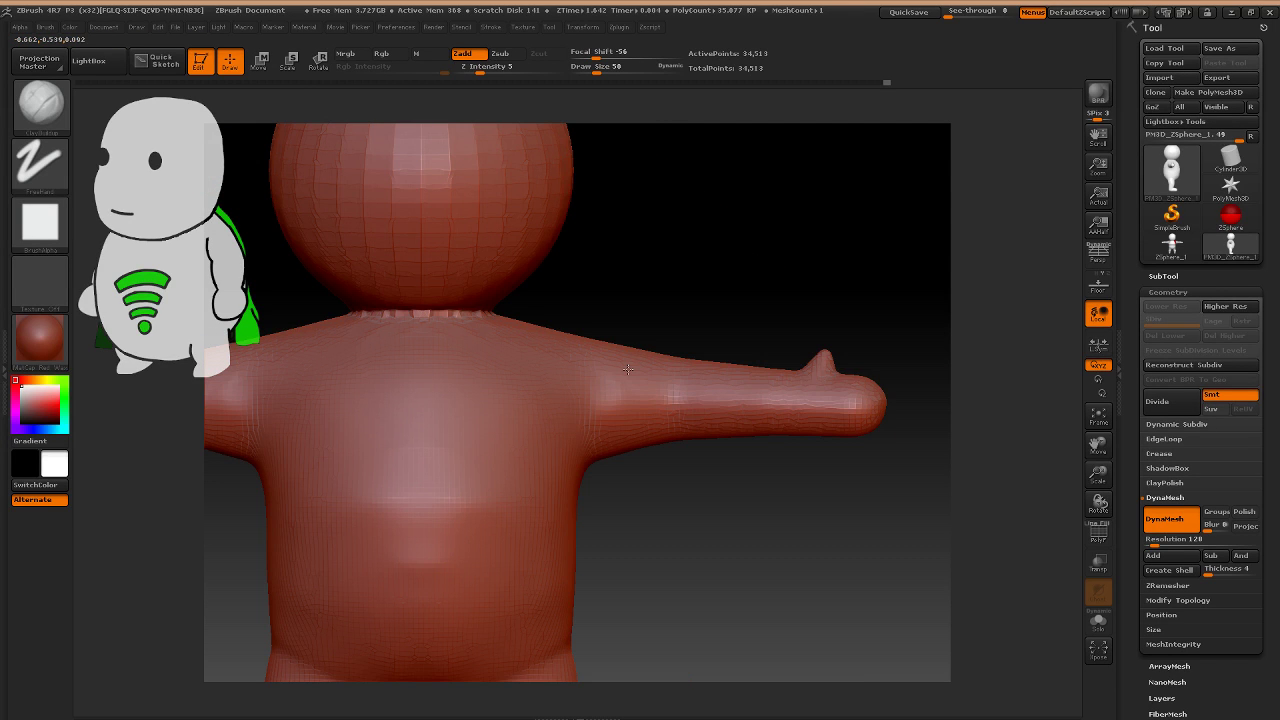
right_click_drag(628, 369, 626, 430, "ctrl")
mouse_move(560, 450)
left_mouse_down()
mouse_move(572, 363)
mouse_move(699, 370)
mouse_move(623, 345)
left_mouse_up()
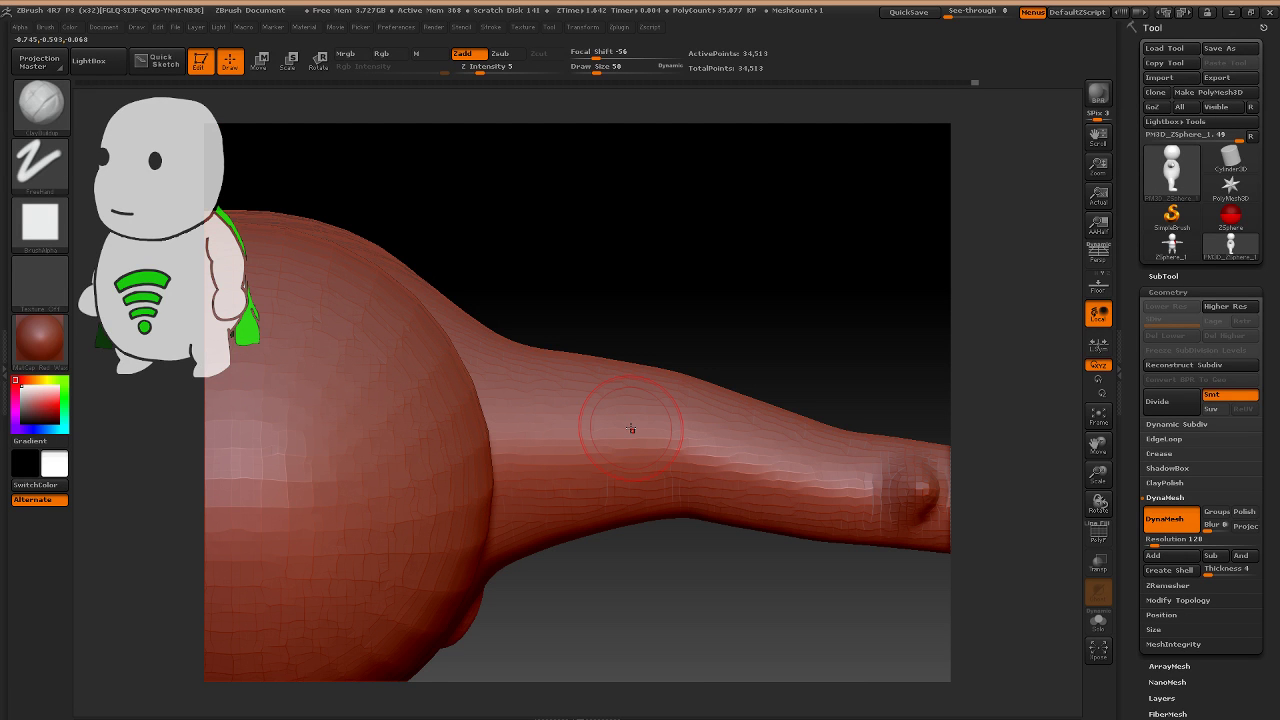
Add ClayBuildup volume along the arms toward the wrists and smooth the stroke marks.
right_click_drag(631, 429, 737, 485)
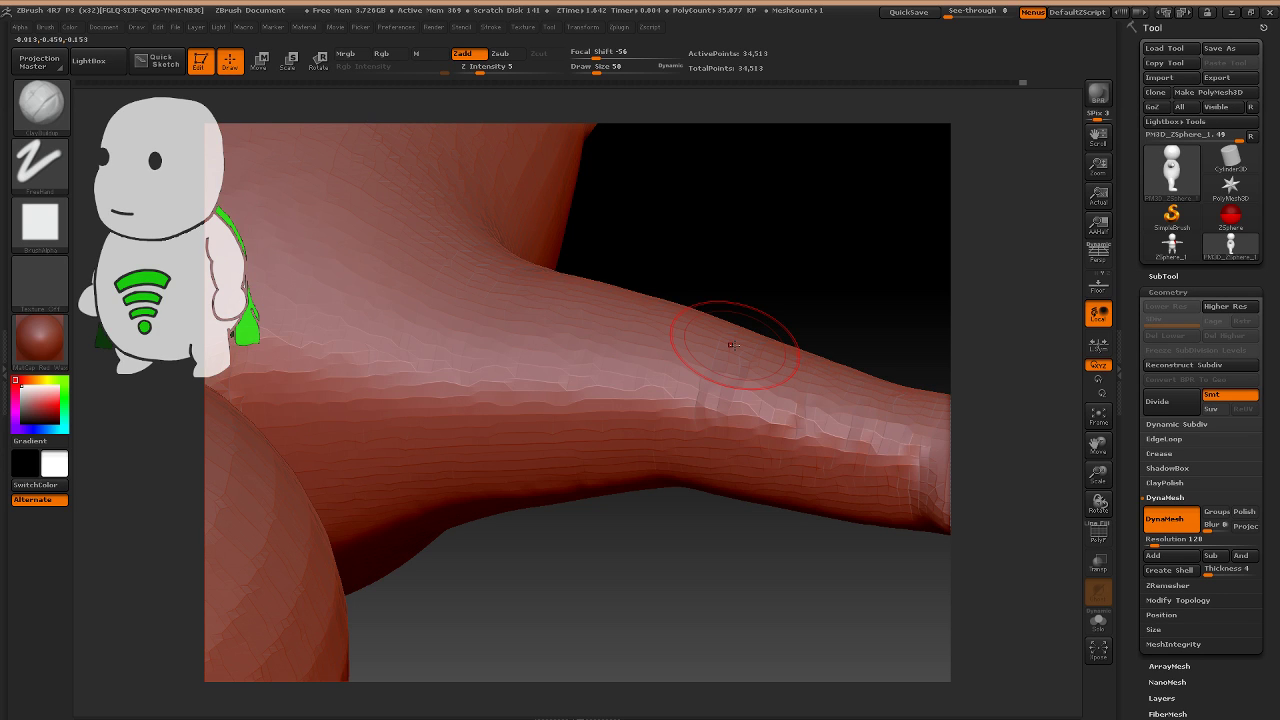
left_click_drag(733, 345, 823, 381, "shift")
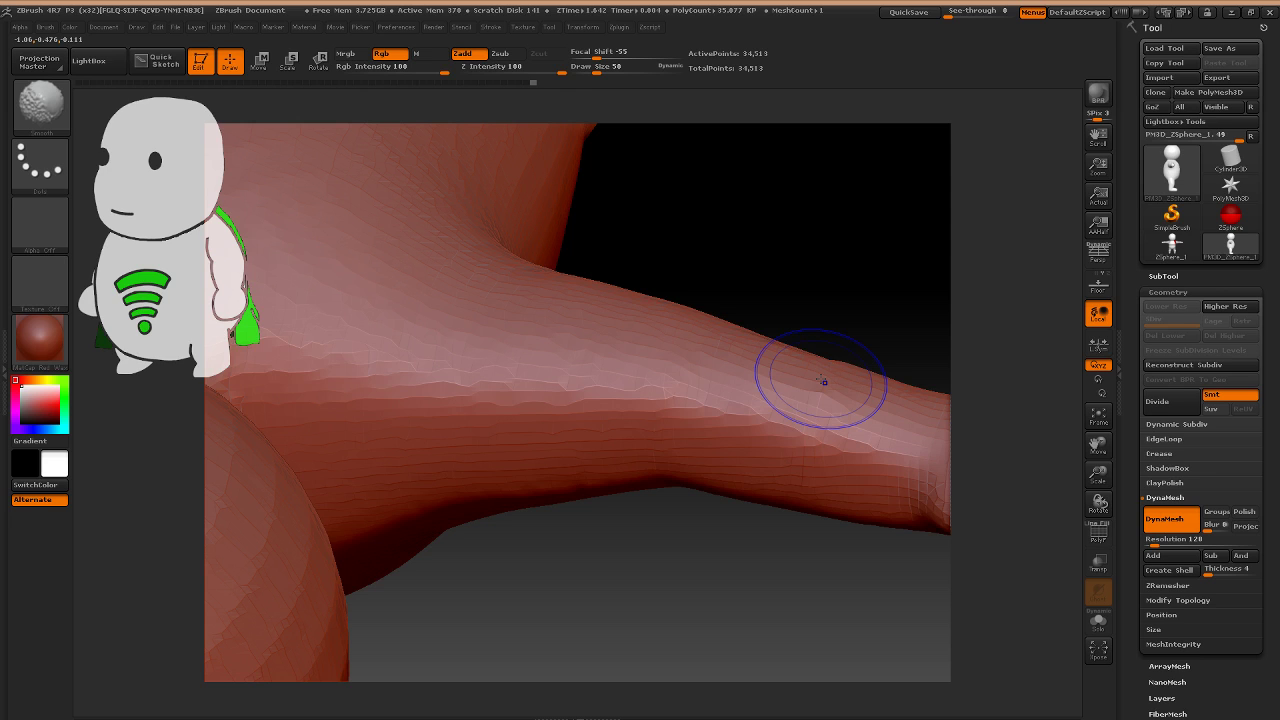
right_click_drag(822, 381, 793, 353)
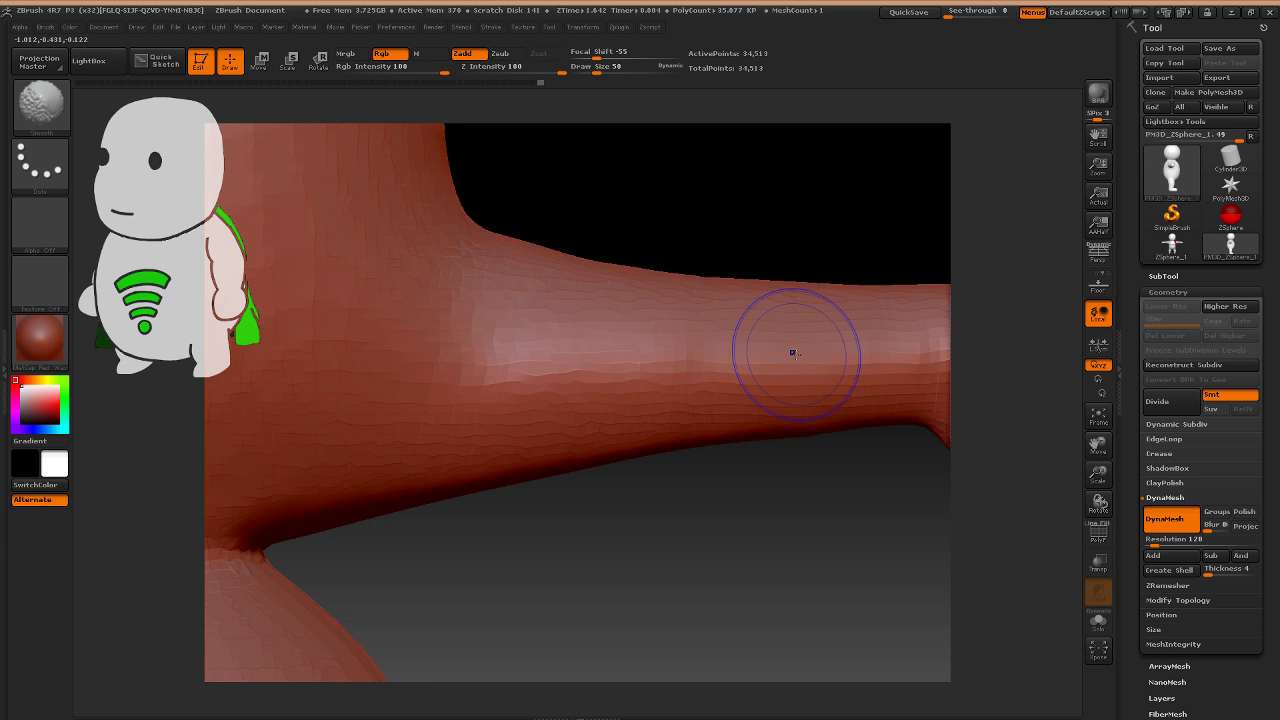
left_click_drag(793, 352, 746, 325)
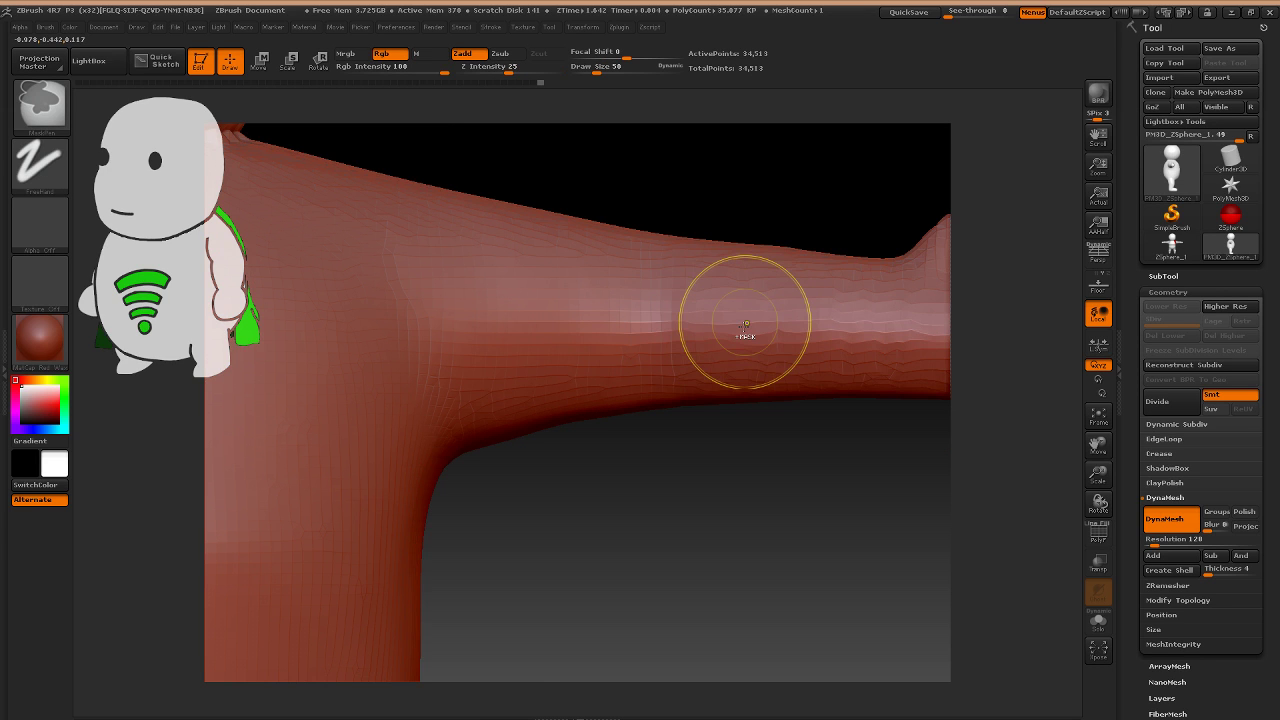
Switch to the Move brush and set its Draw Size to 100.
key("f")
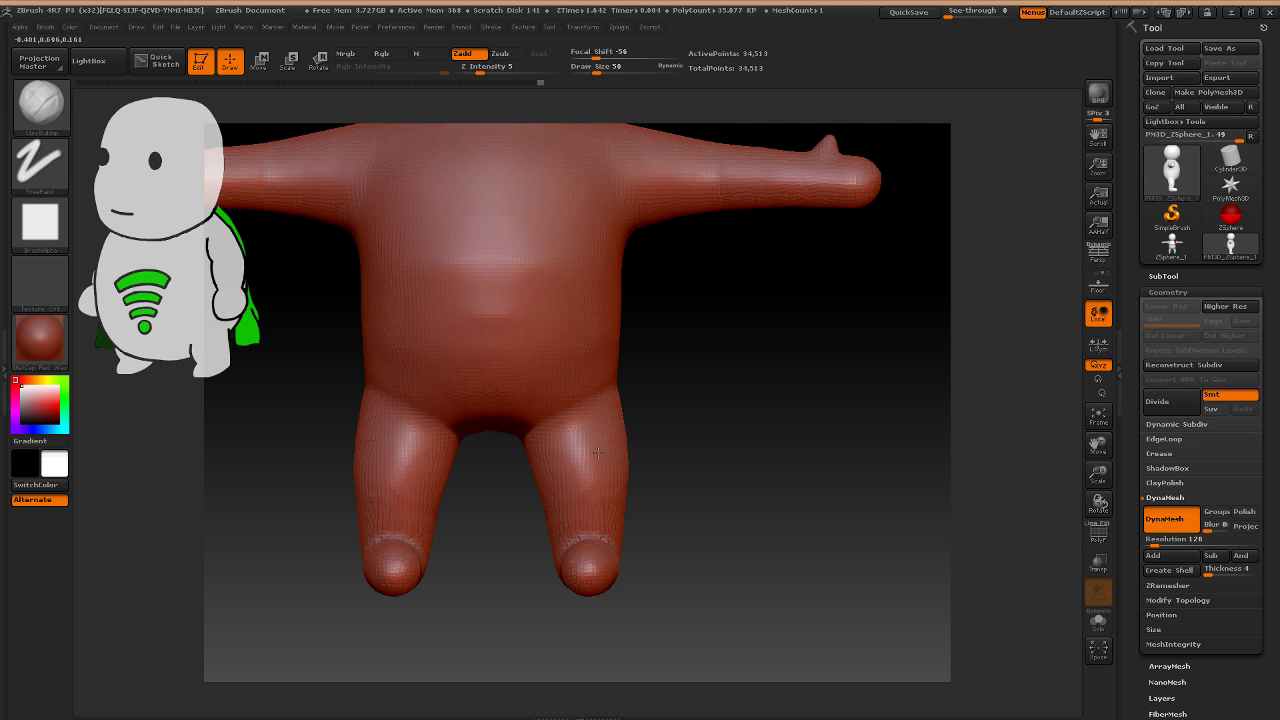
right_click_drag(598, 453, 625, 472, "alt")
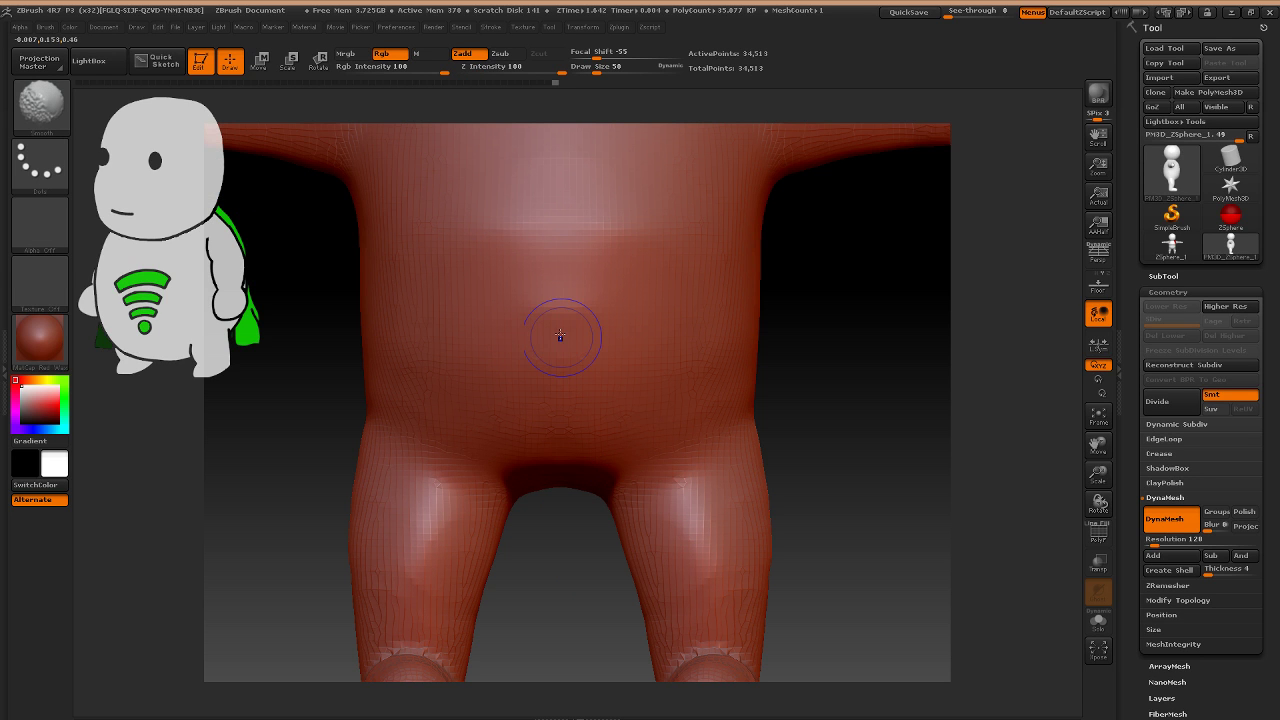
key("shift")
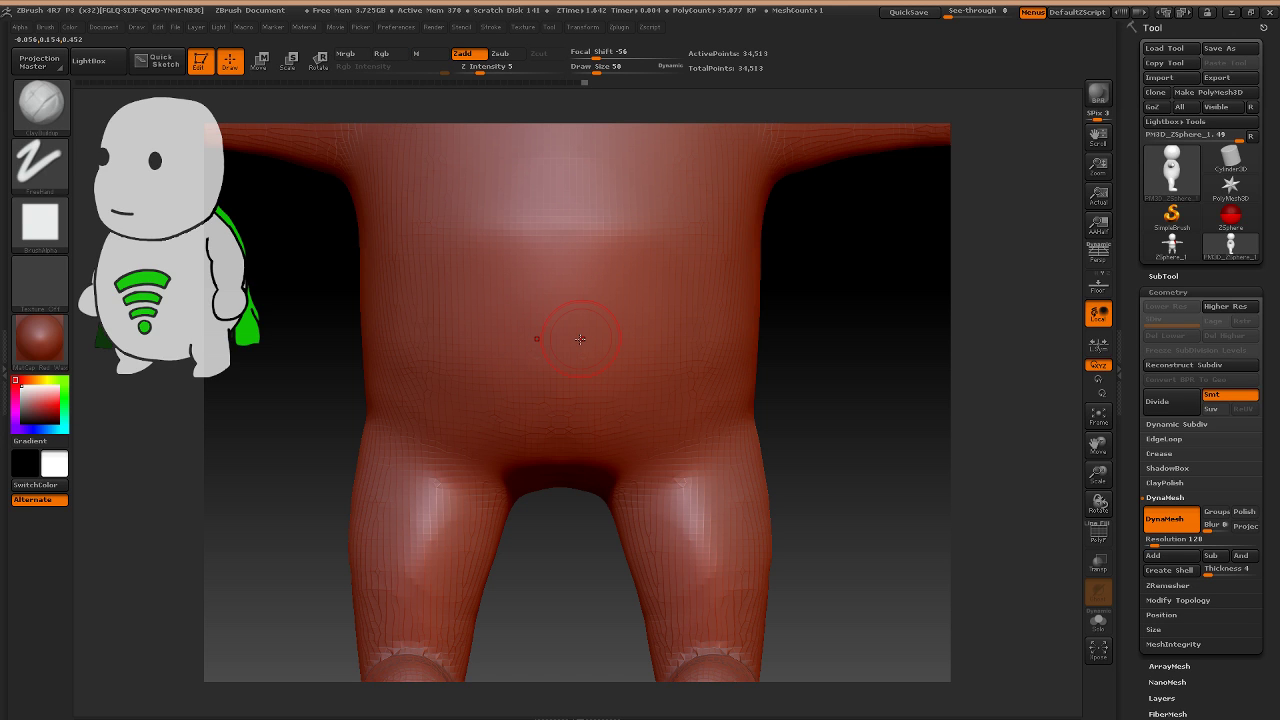
key("b")
left_click(44, 124)
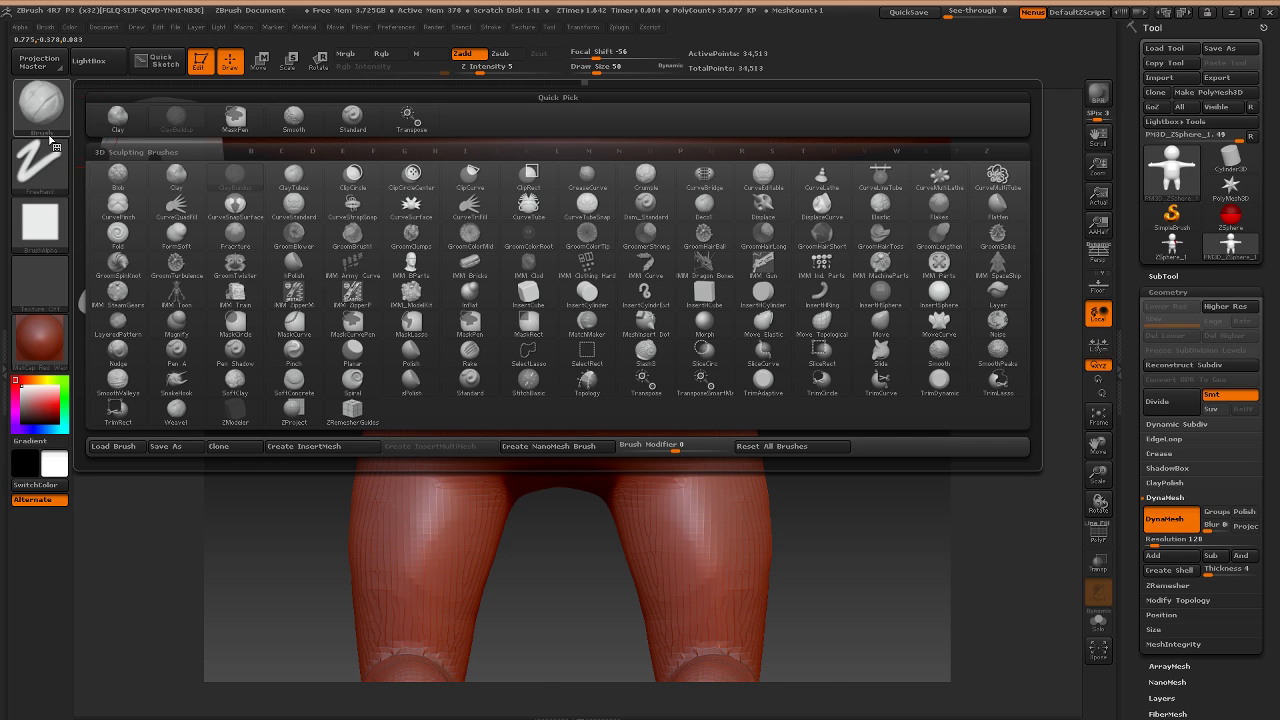
left_click(5, 170)
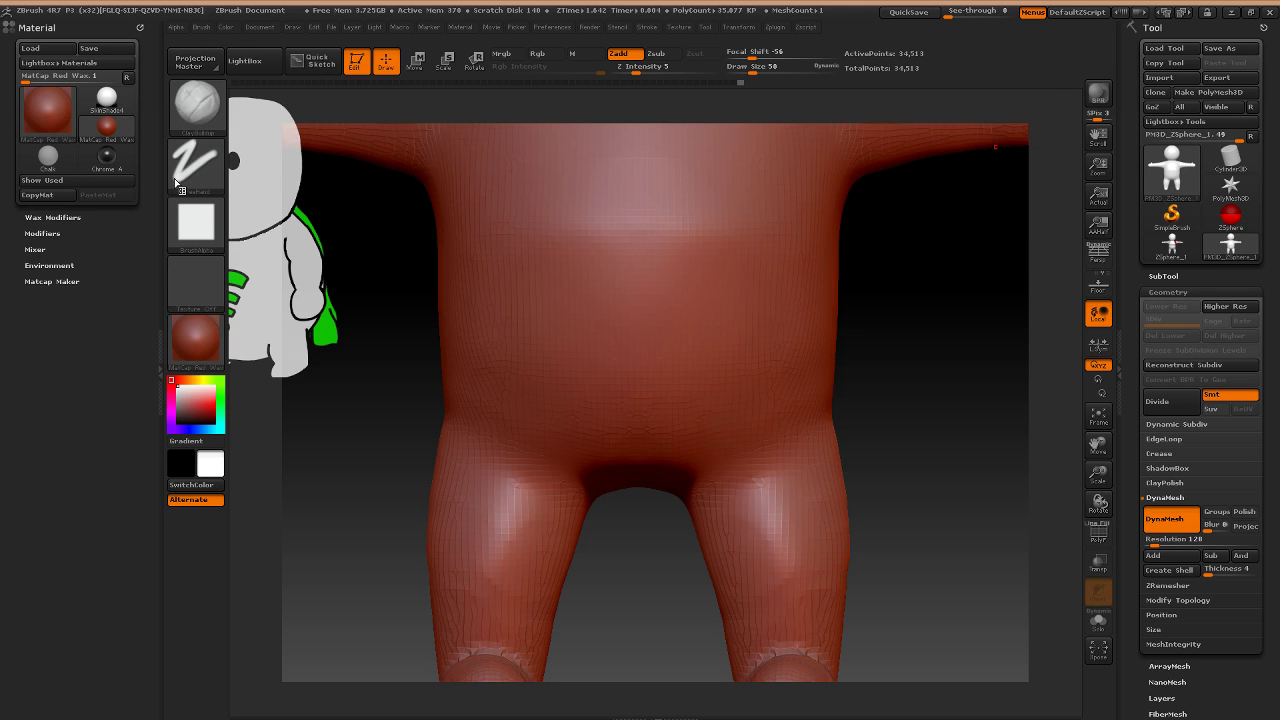
left_click(162, 181)
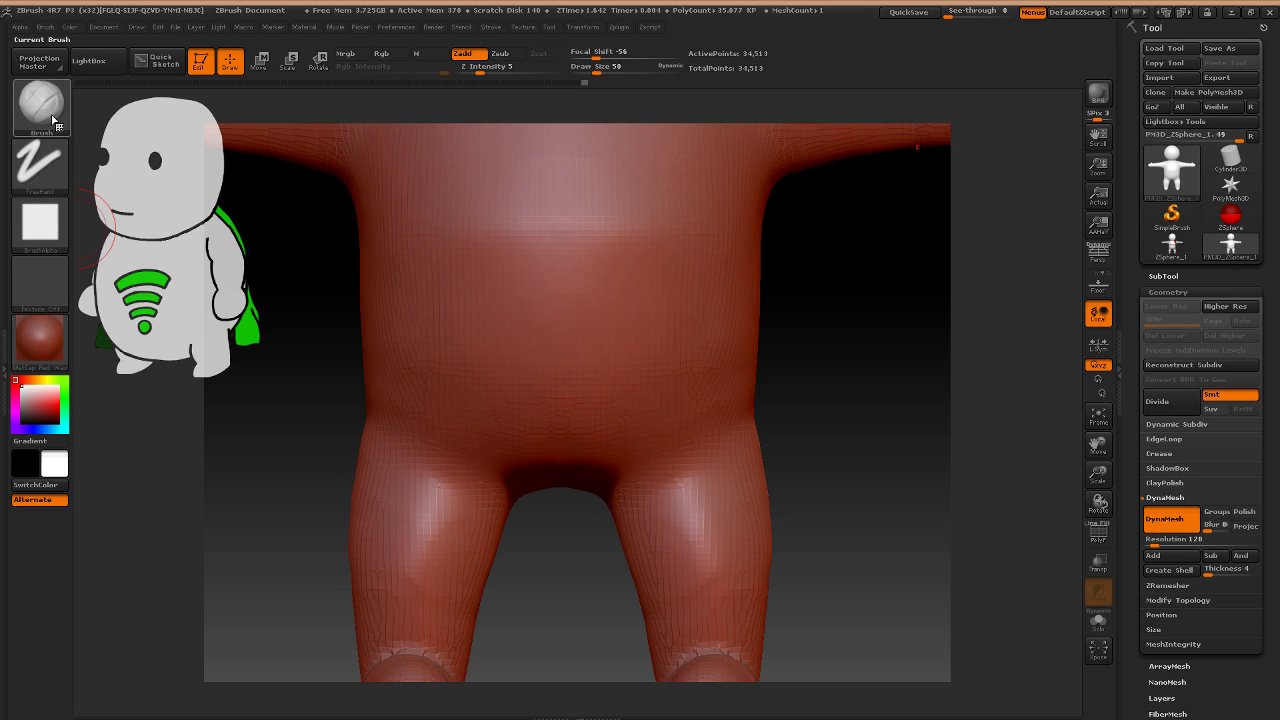
left_click(53, 120)
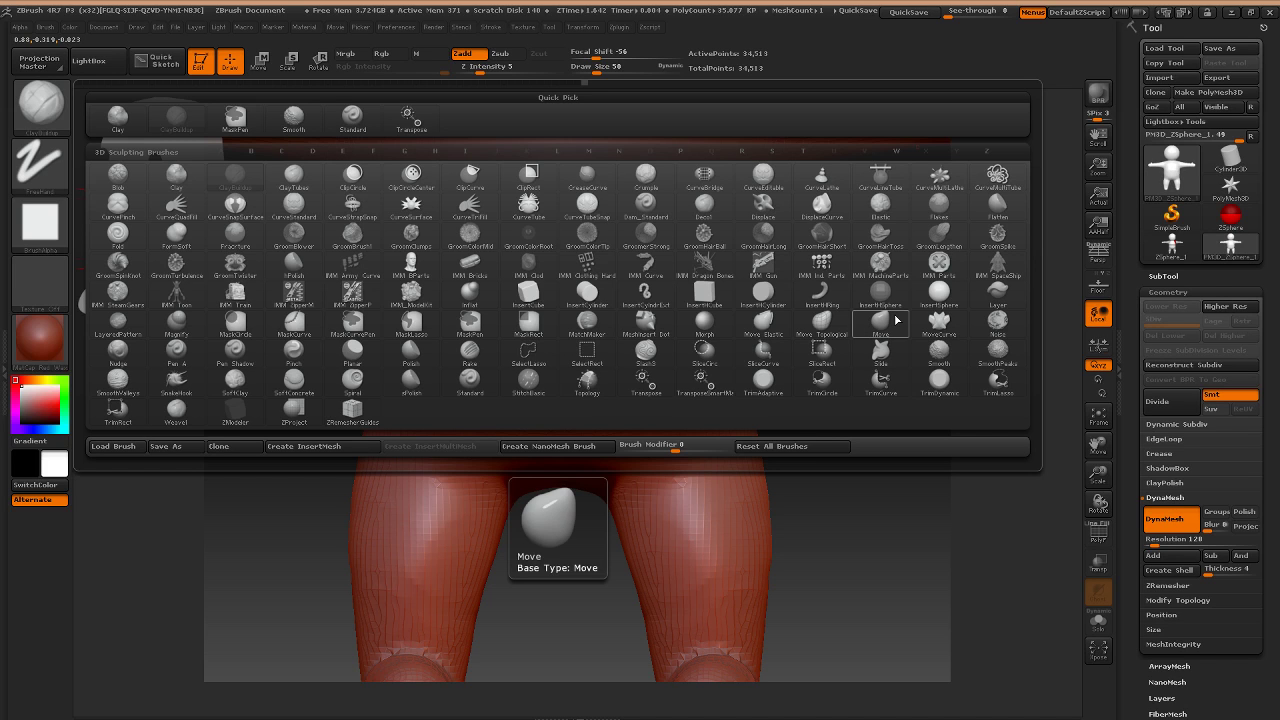
left_click(880, 320)
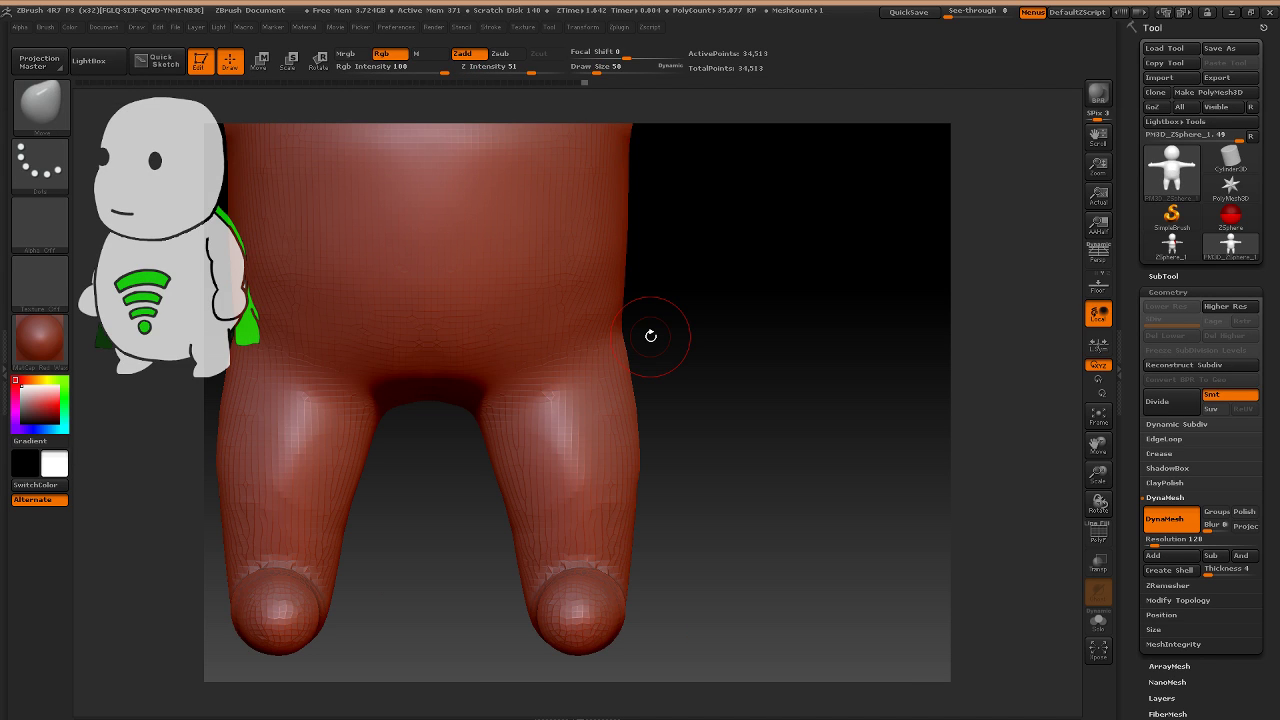
type("s10")
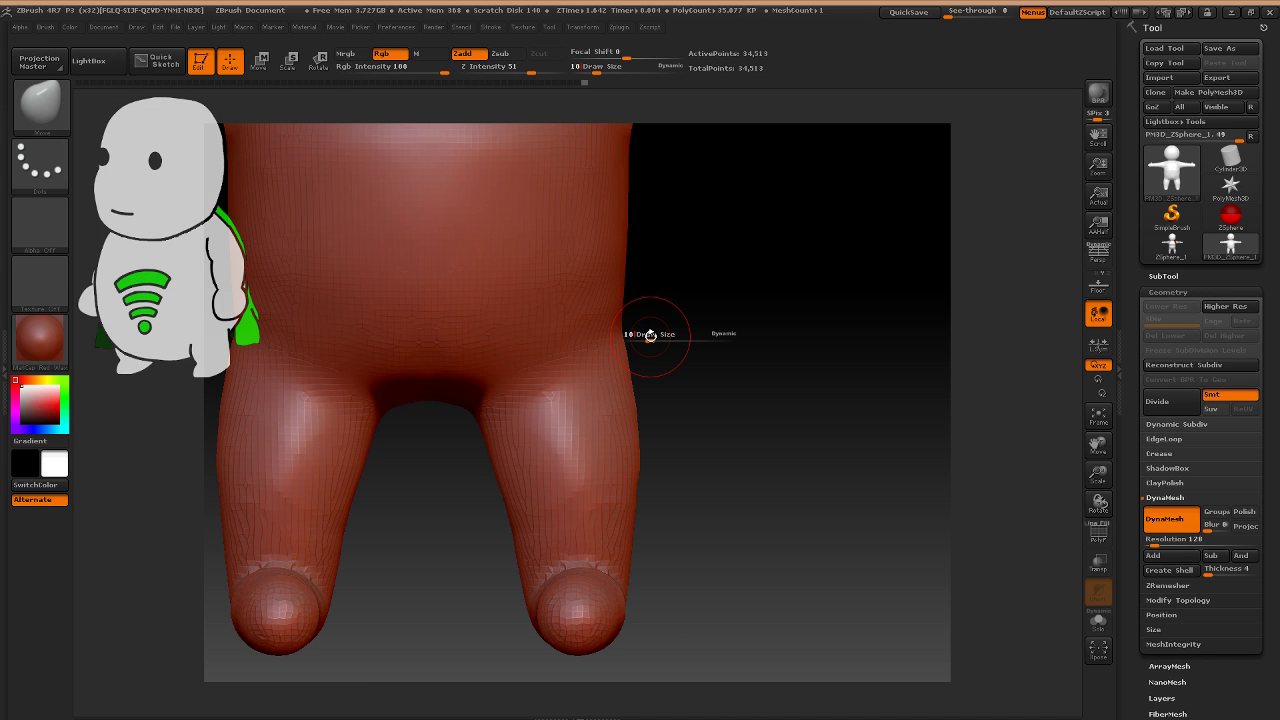
type("0")
key("Return")
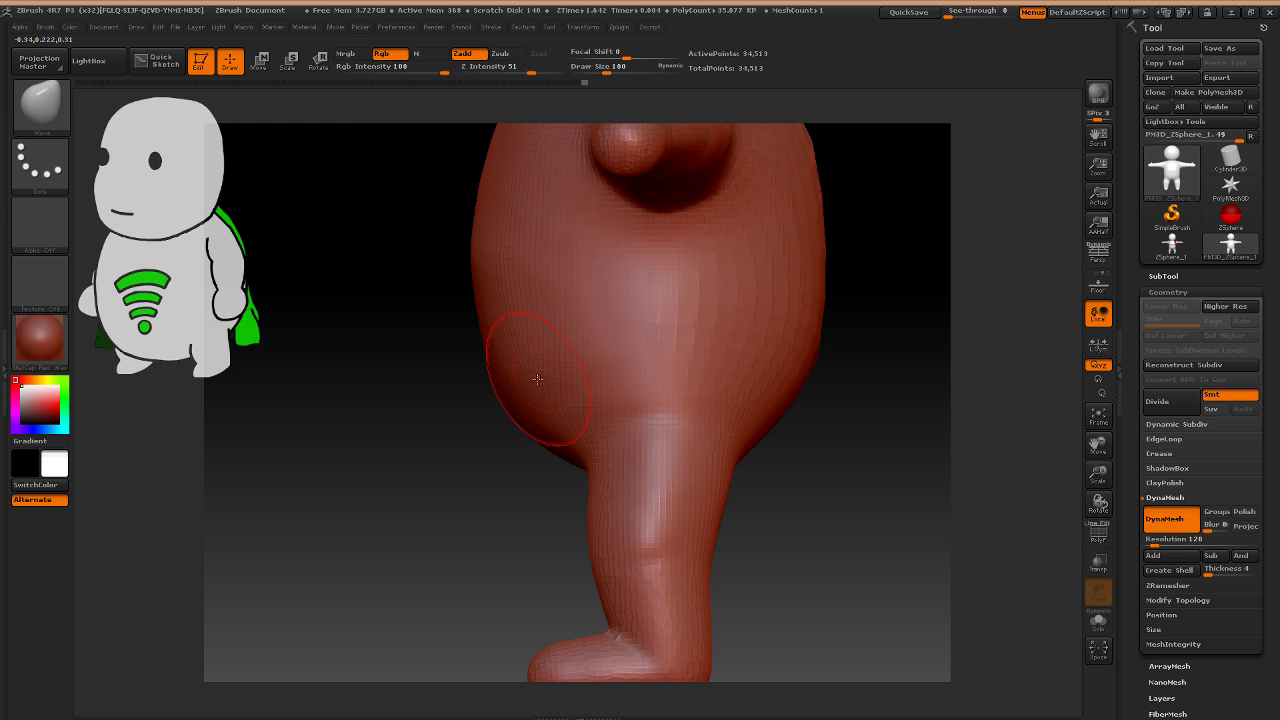
Try pushing and pulling the middle of the belly with the Move brush and undo the strokes.
mouse_move(537, 379)
left_mouse_down()
mouse_move(498, 329)
mouse_move(600, 309)
mouse_move(482, 327)
mouse_move(582, 363)
left_mouse_up()
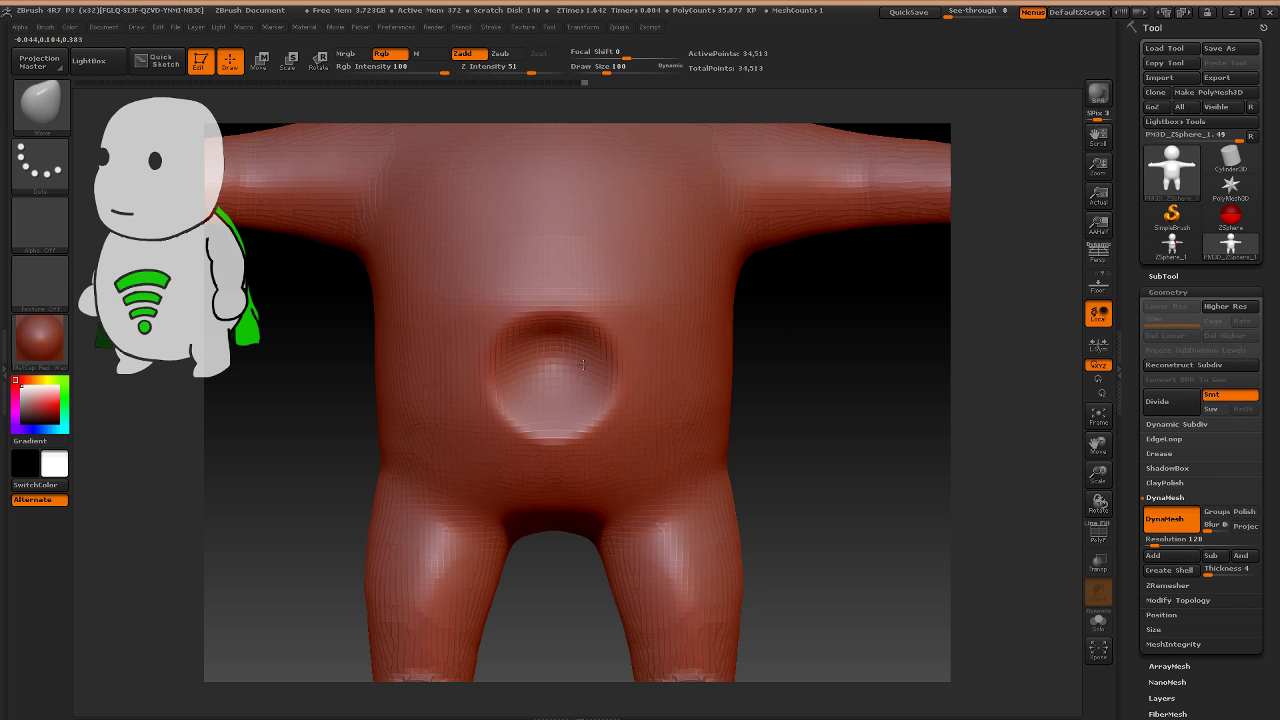
key("ctrl+z")
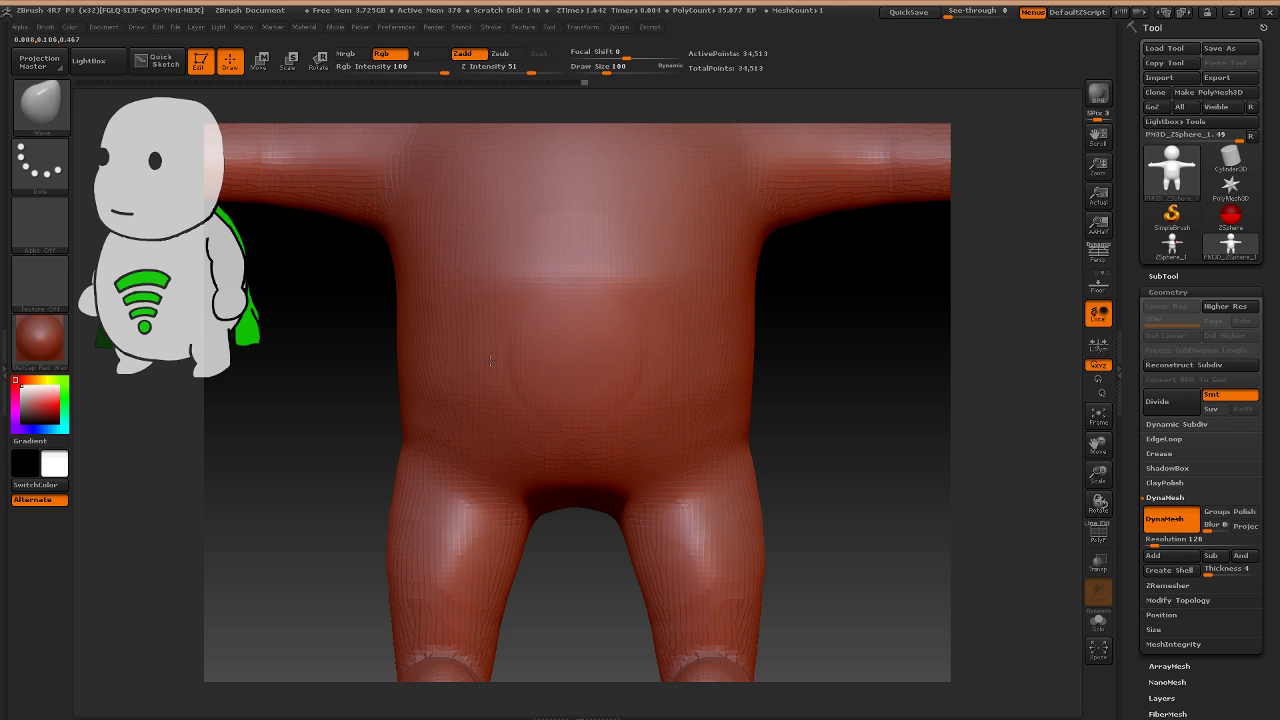
left_click_drag(490, 360, 600, 335)
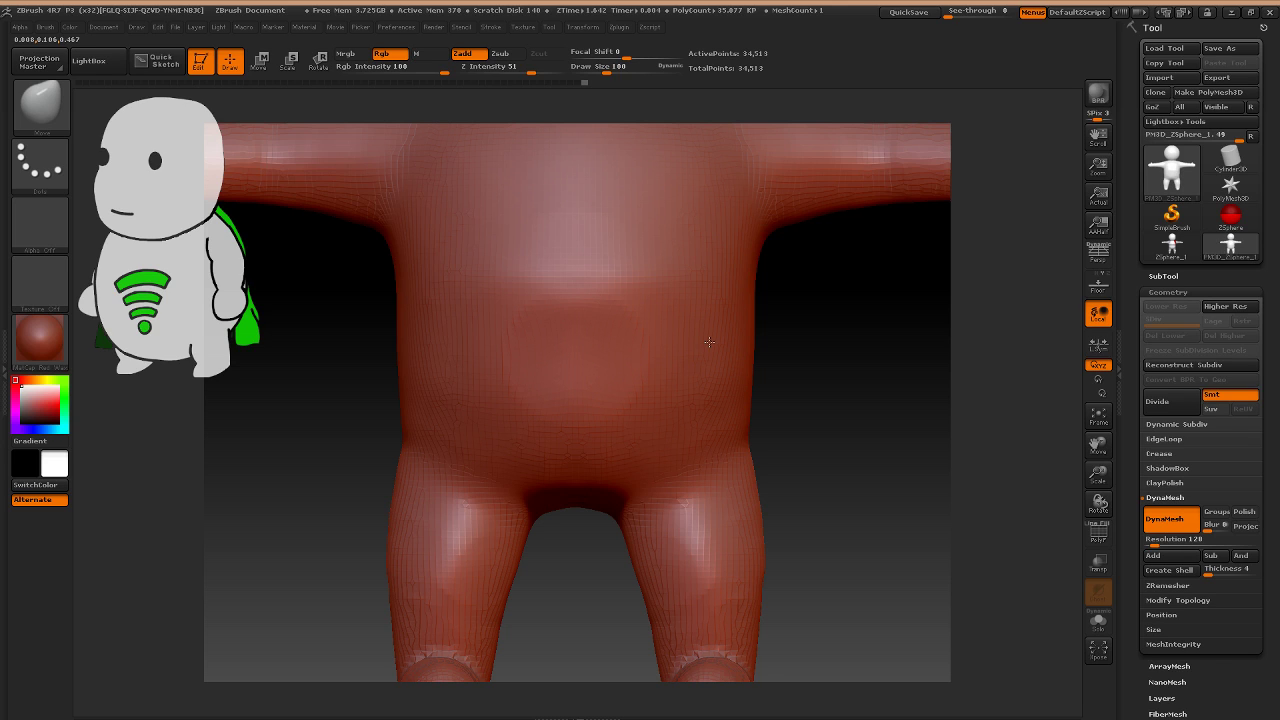
key("ctrl+z")
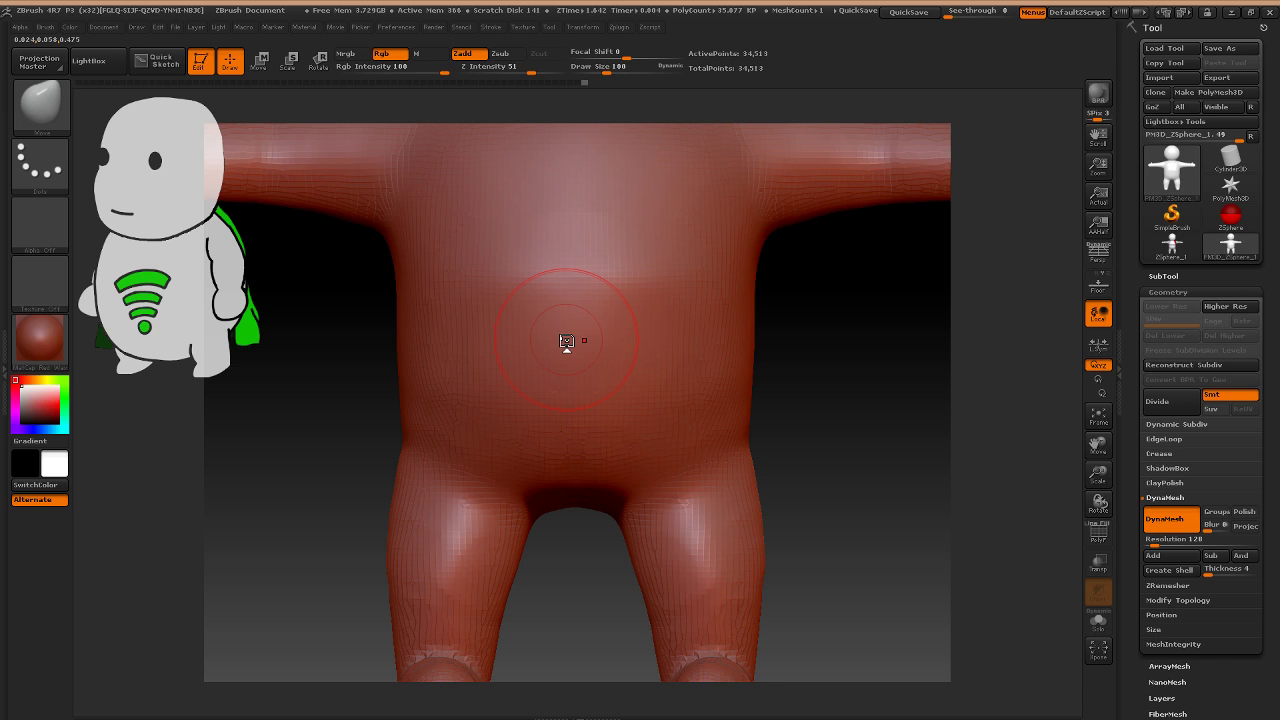
Set the Move brush's Focal Shift to -50, try dragging the middle of the belly sideways, and undo the strokes.
key("o")
key("Escape")
left_click(567, 342)
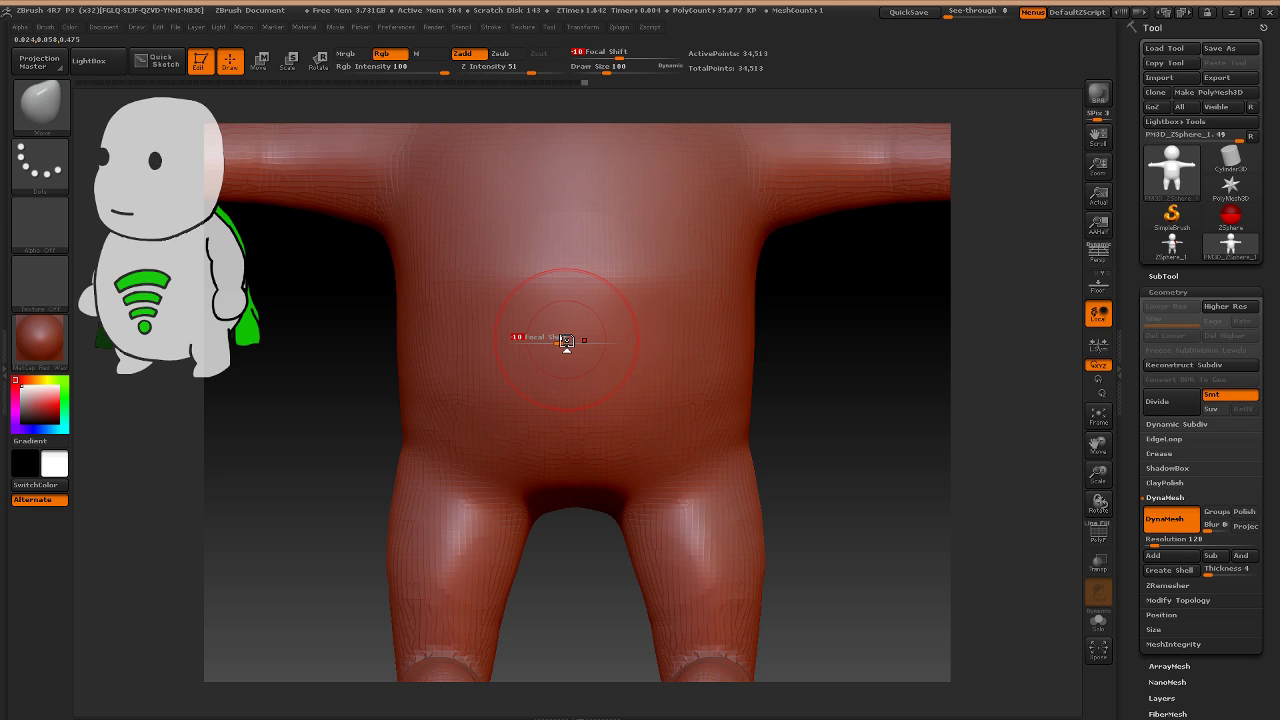
left_click_drag(567, 342, 548, 342)
key("Return")
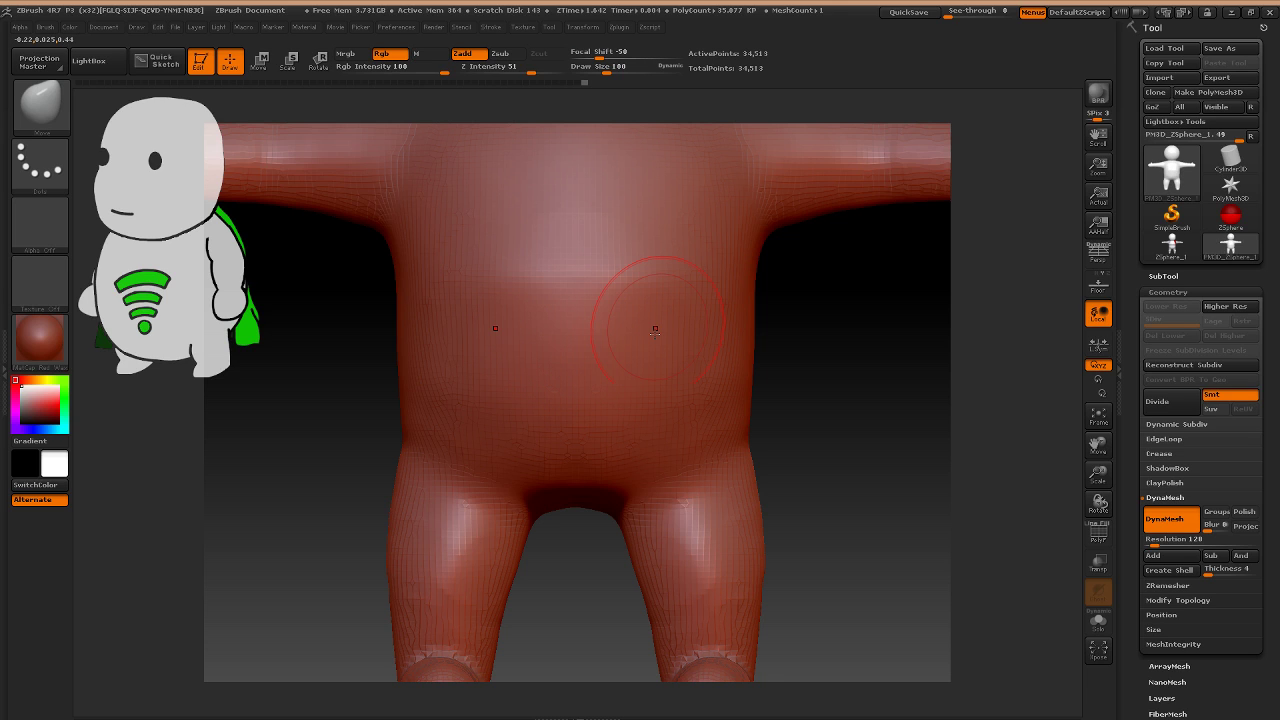
left_click_drag(655, 329, 716, 339)
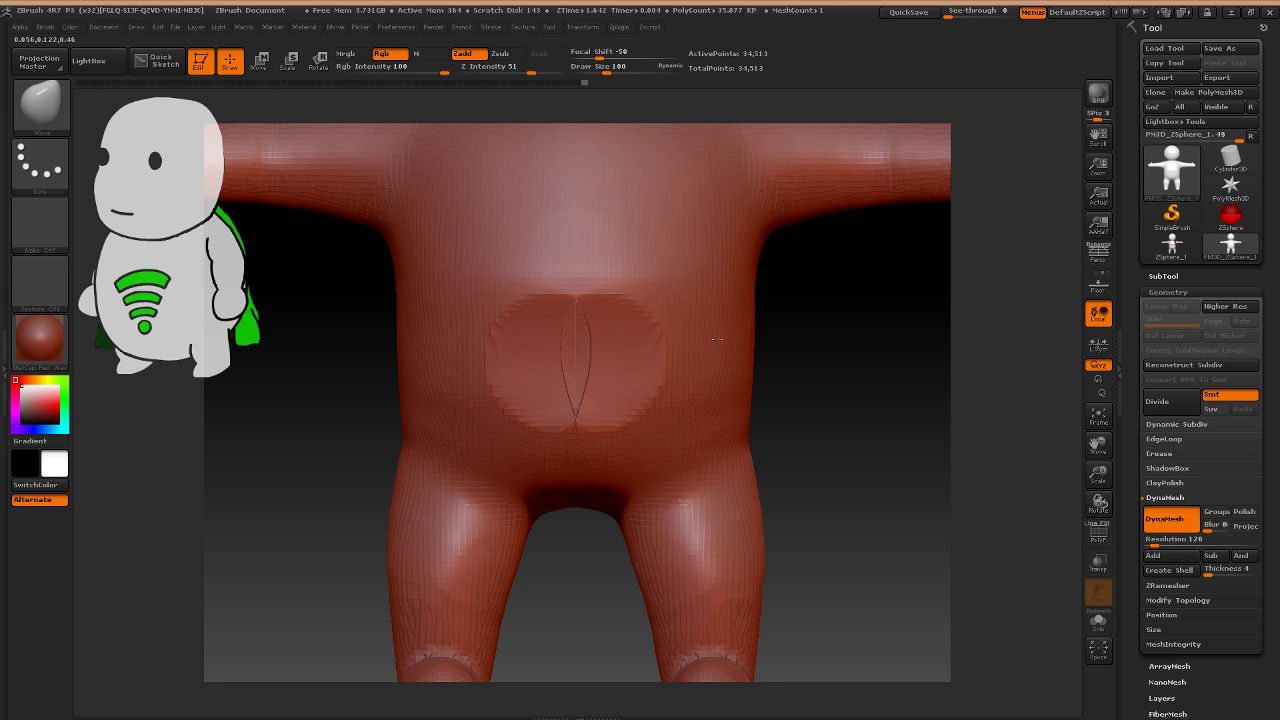
key("ctrl+z")
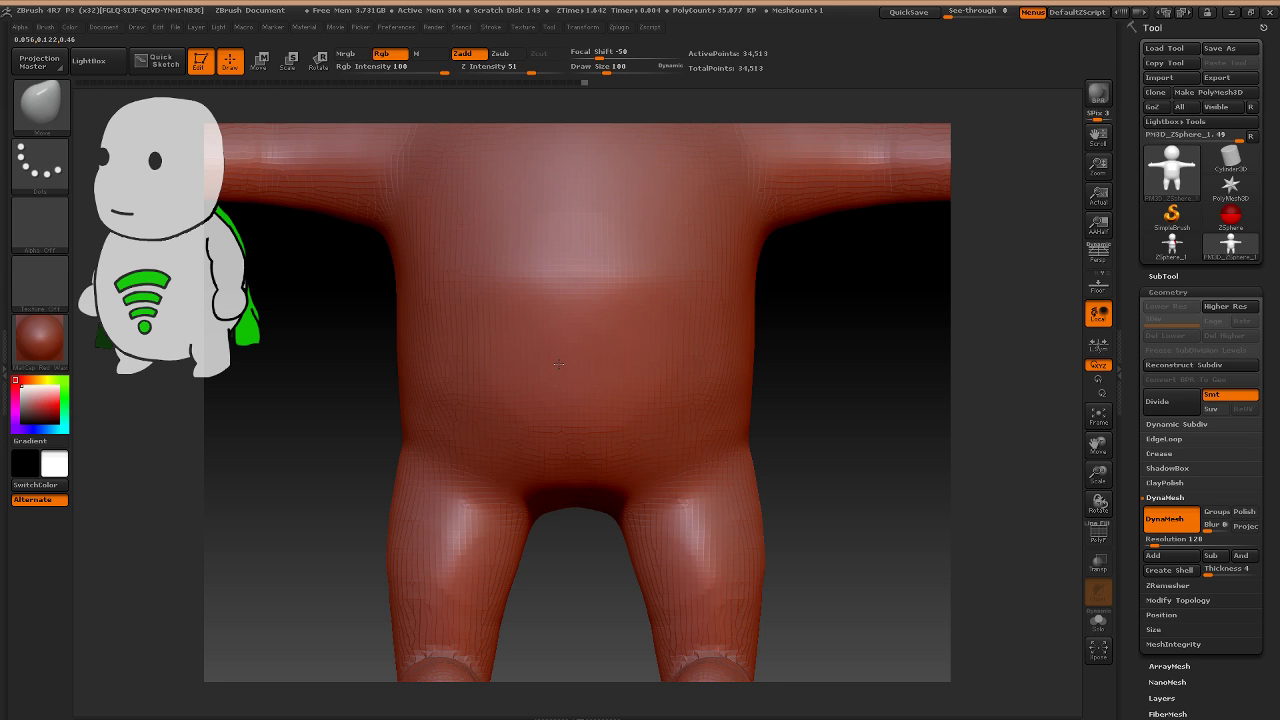
left_click_drag(558, 363, 680, 326)
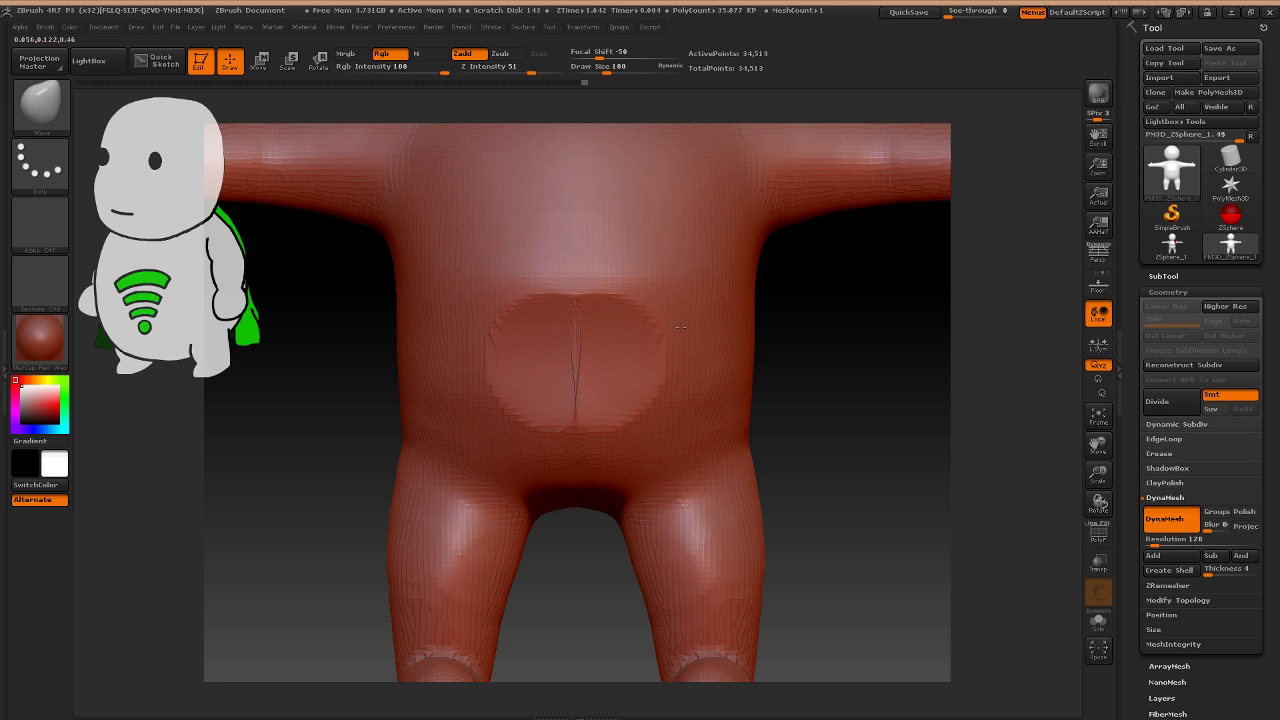
key("ctrl+z")
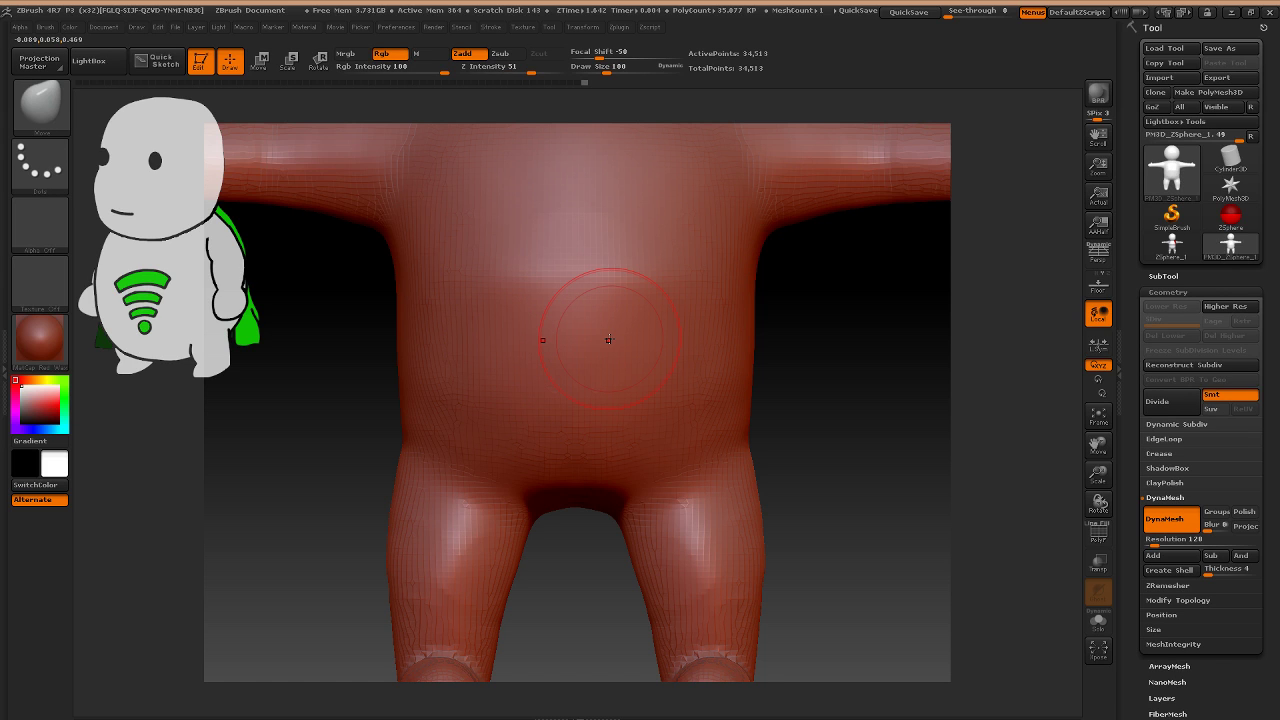
Set the Focal Shift to -100 and try pulling a hard-edged plug out of the middle of the belly.
key("o")
mouse_move(609, 342)
left_mouse_down()
mouse_move(551, 360)
mouse_move(607, 384)
mouse_move(642, 370)
mouse_move(671, 465)
left_mouse_up()
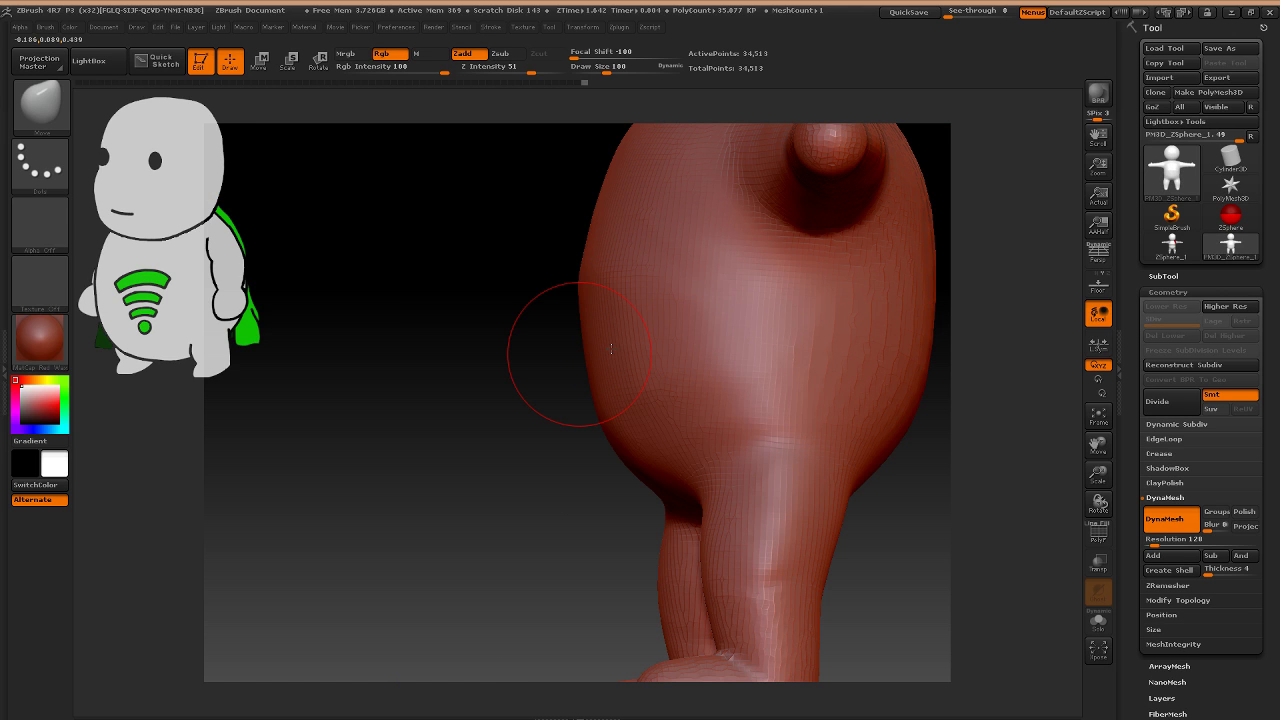
mouse_move(611, 348)
left_mouse_down()
mouse_move(557, 473)
mouse_move(585, 413)
mouse_move(671, 374)
left_mouse_up()
key("ctrl")
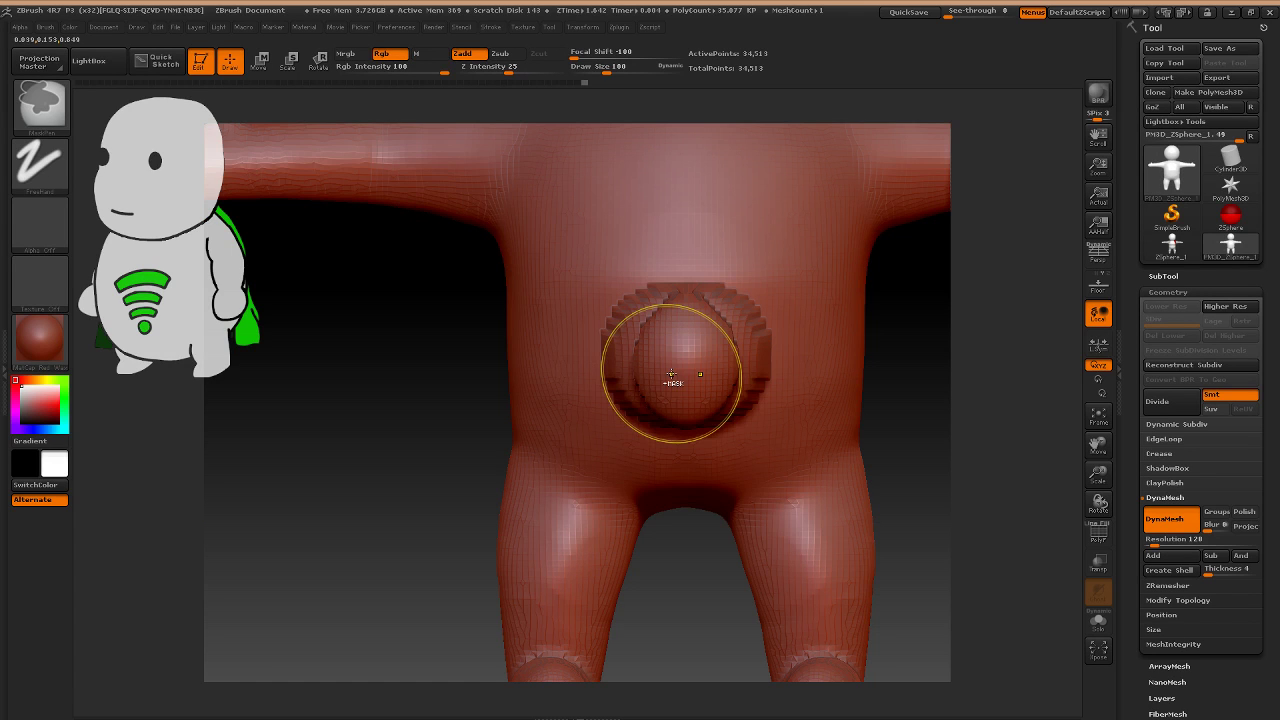
right_click_drag(671, 374, 674, 425, "ctrl")
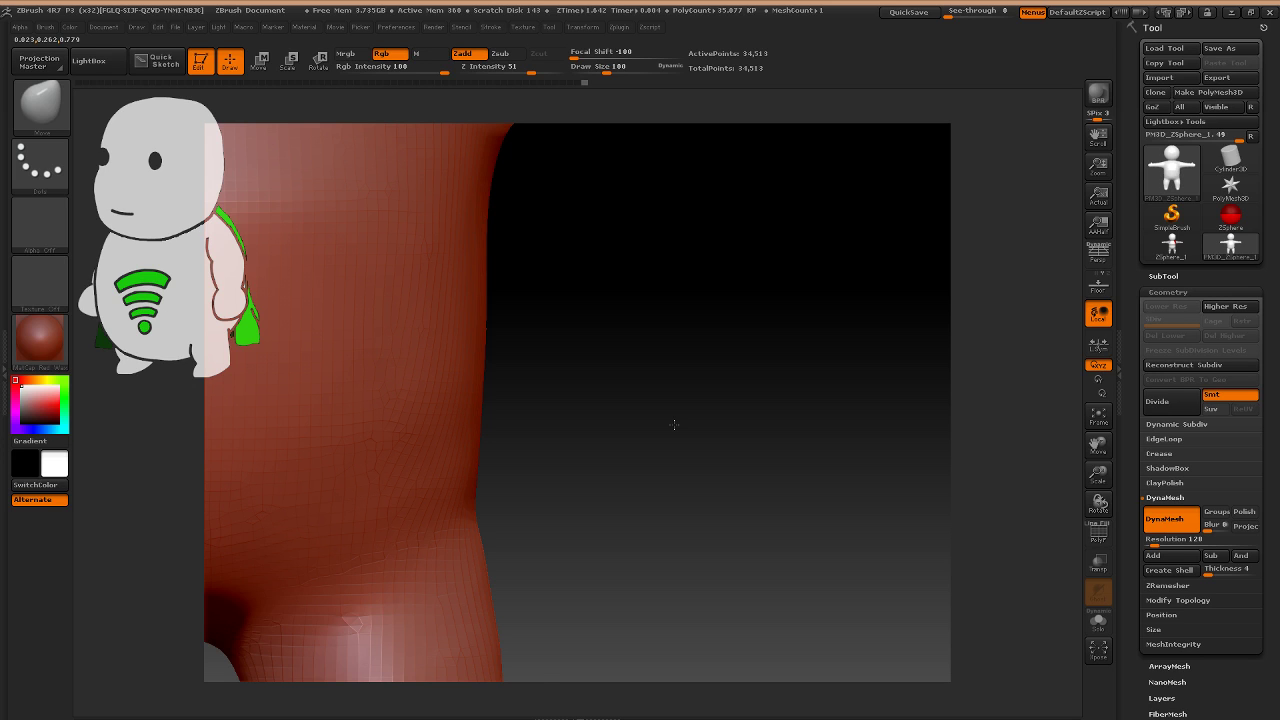
Set the Move brush's Draw Size to 100 and its Focal Shift to -20.
left_click_drag(674, 425, 479, 358)
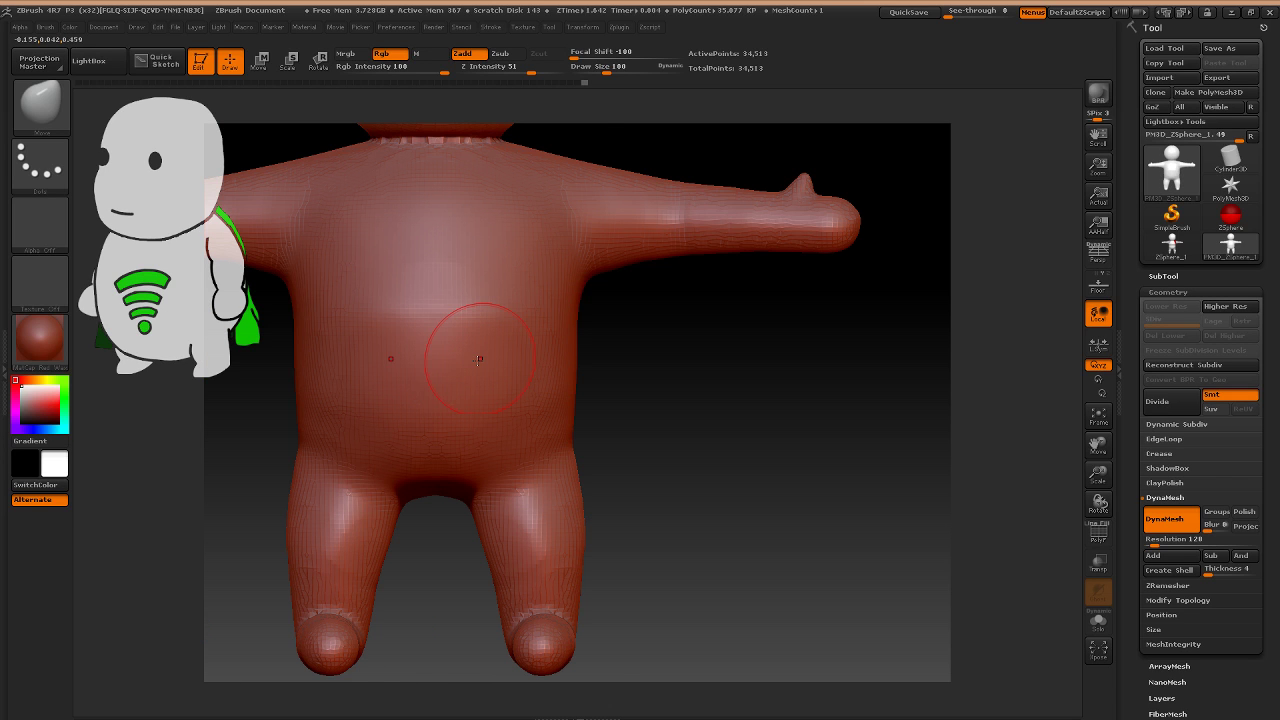
right_click_drag(479, 359, 544, 408, "alt")
key("s")
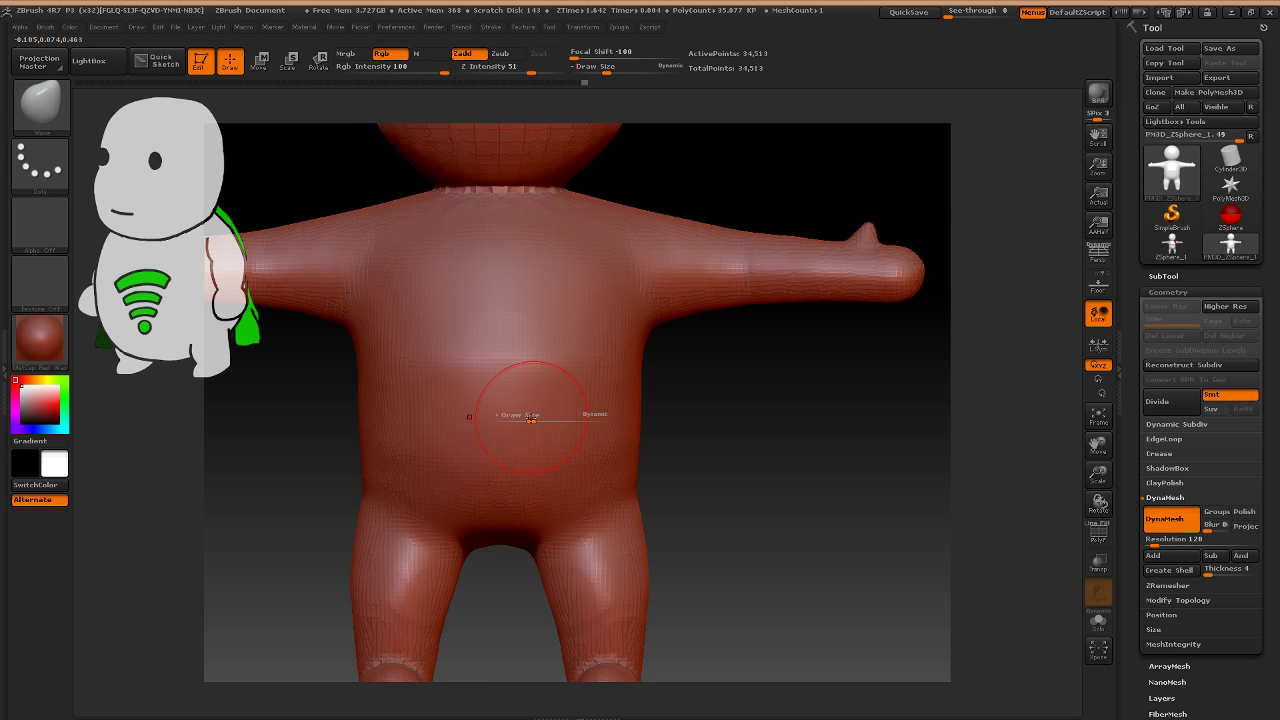
type("1")
key("BackSpace")
key("s")
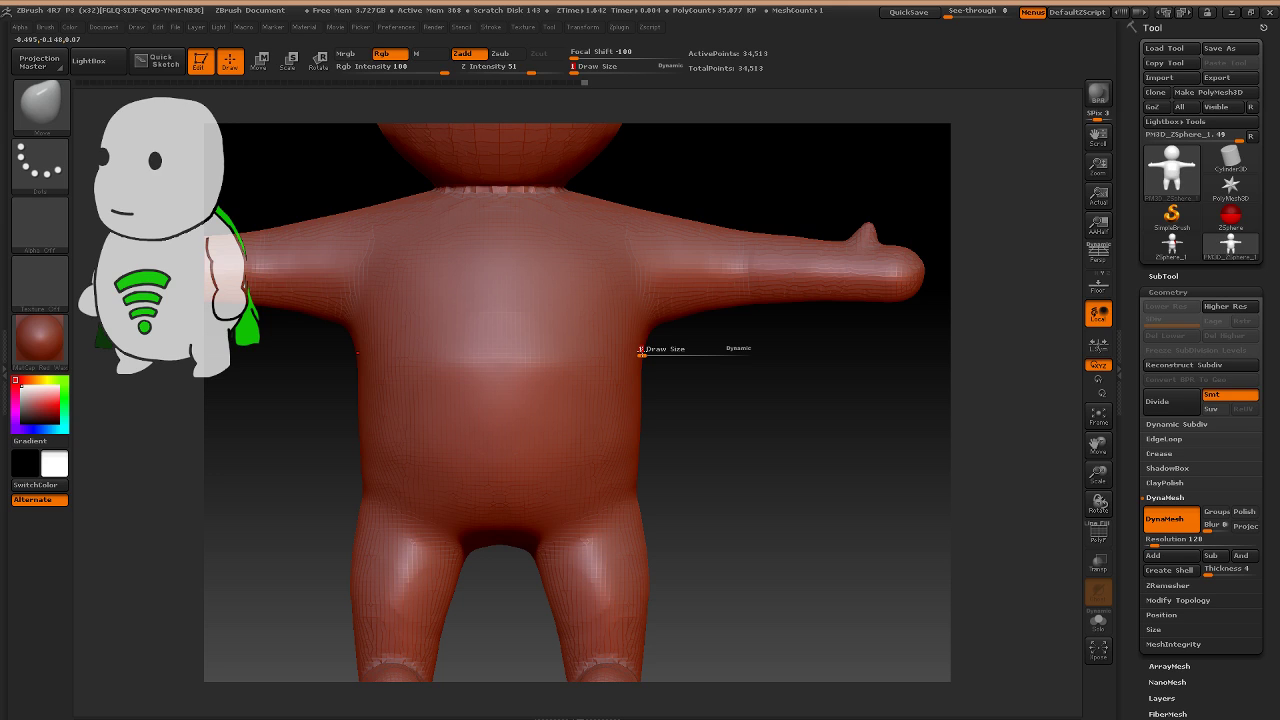
type("100")
key("Return")
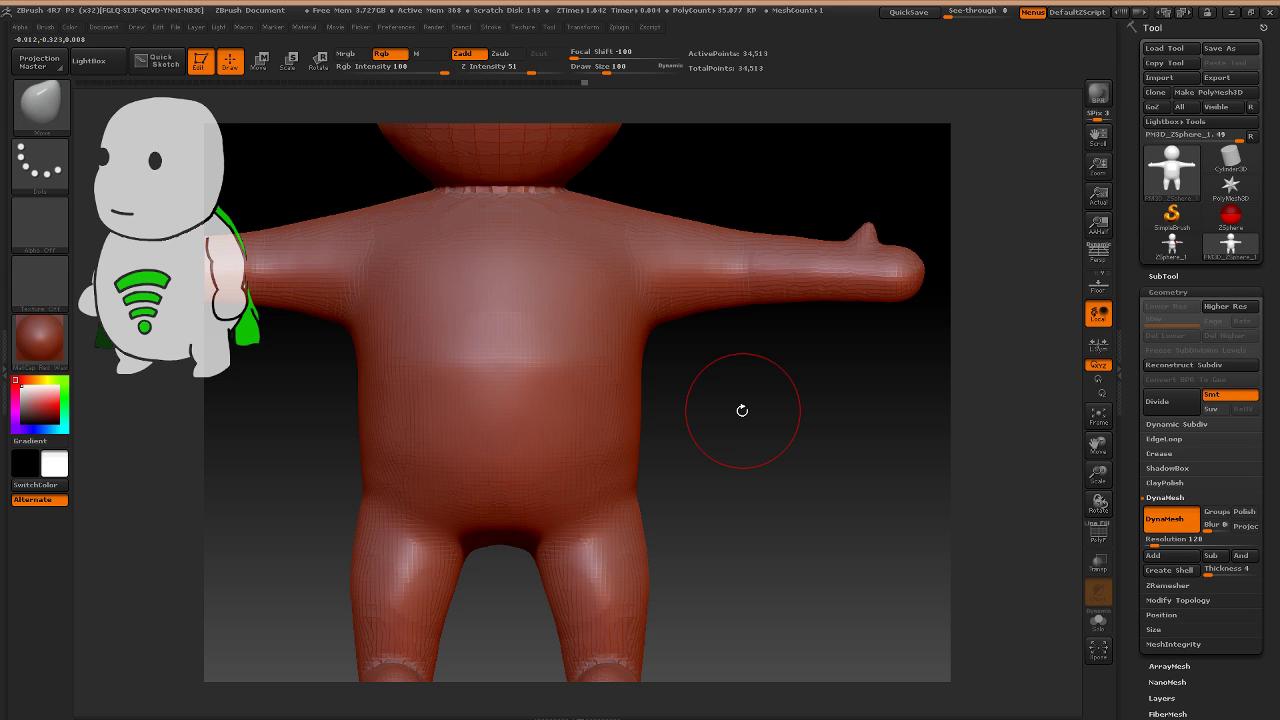
key("o")
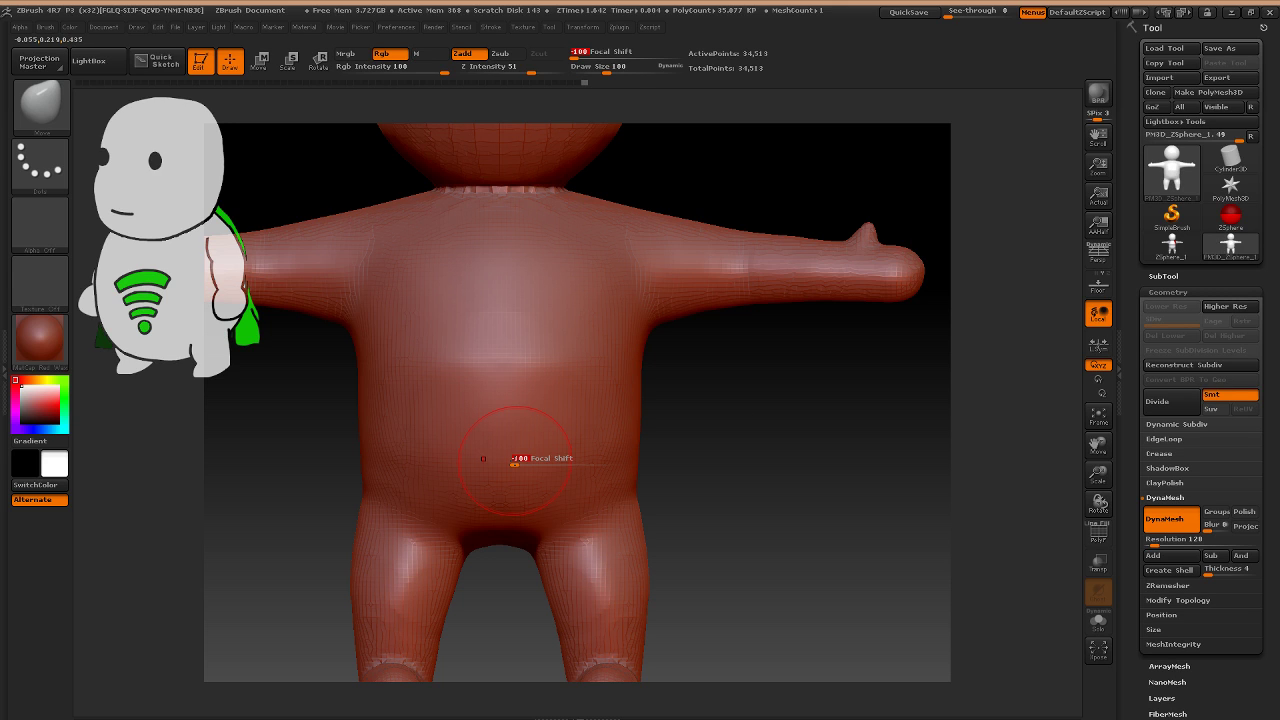
type("-20")
key("Return")
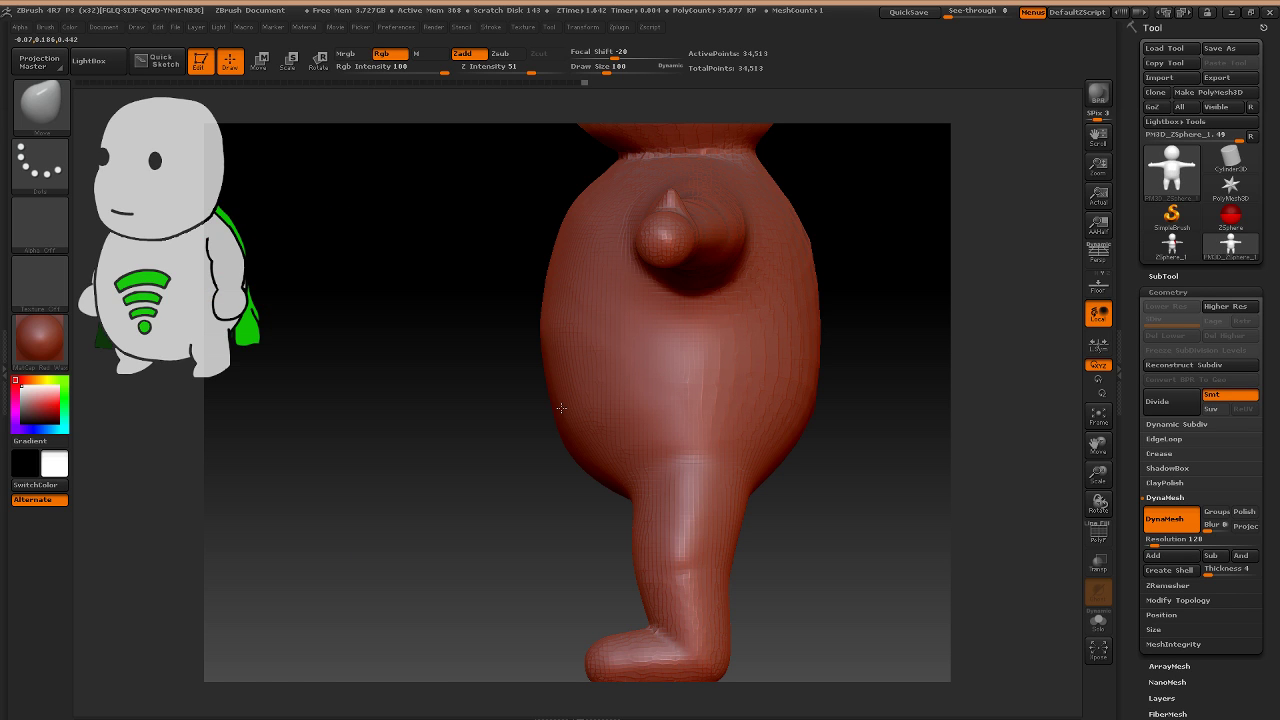
Set the Draw Size to 203 and pull the front of the belly slightly outward in profile.
key("s")
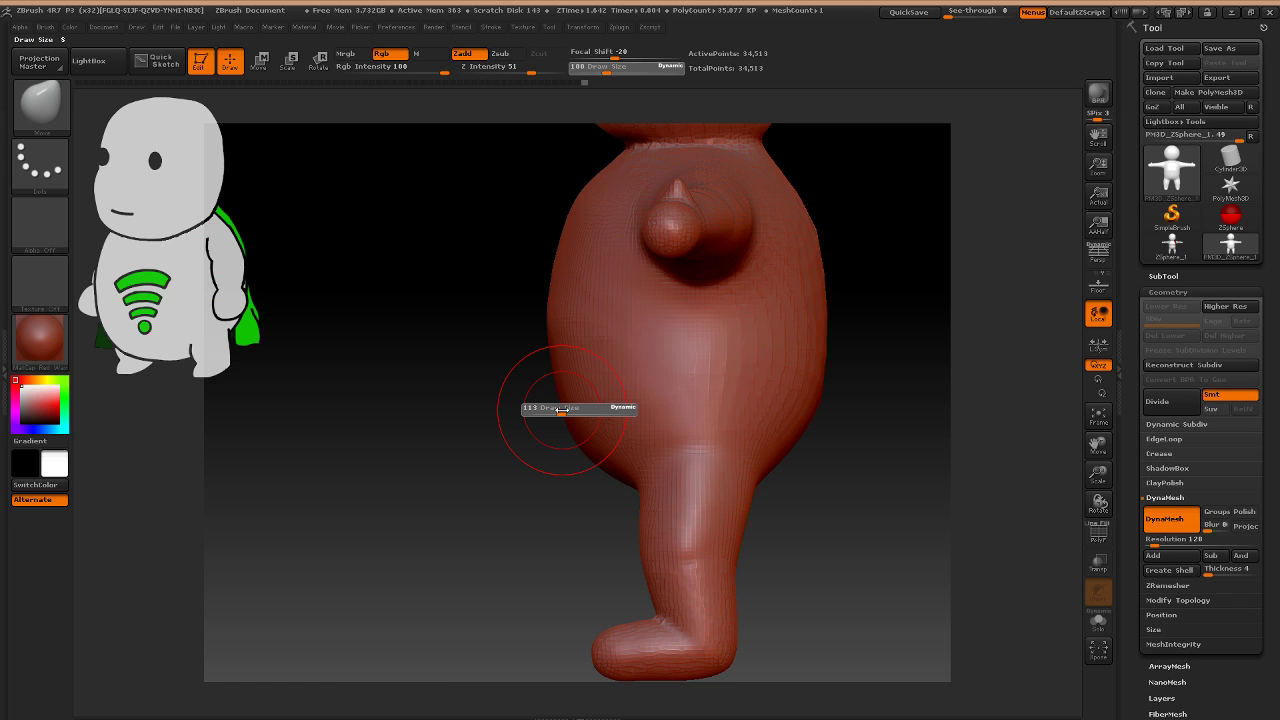
type("203")
key("Return")
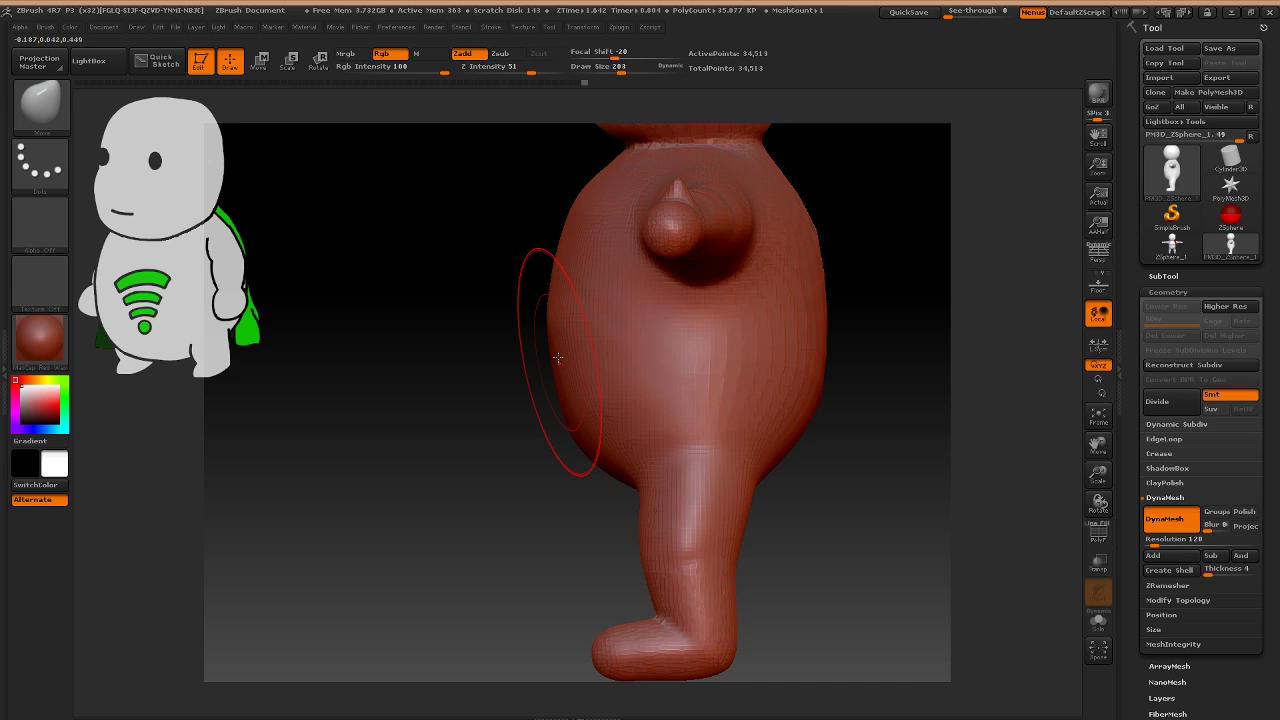
key("s")
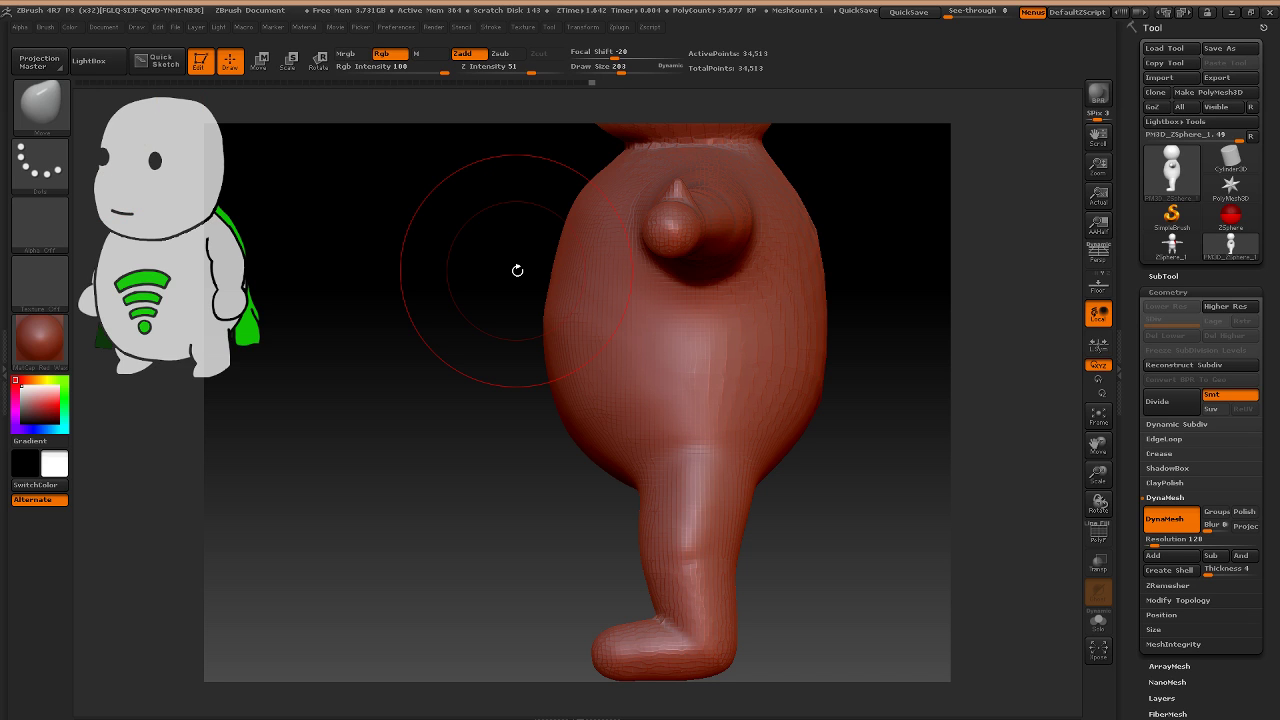
key("shift")
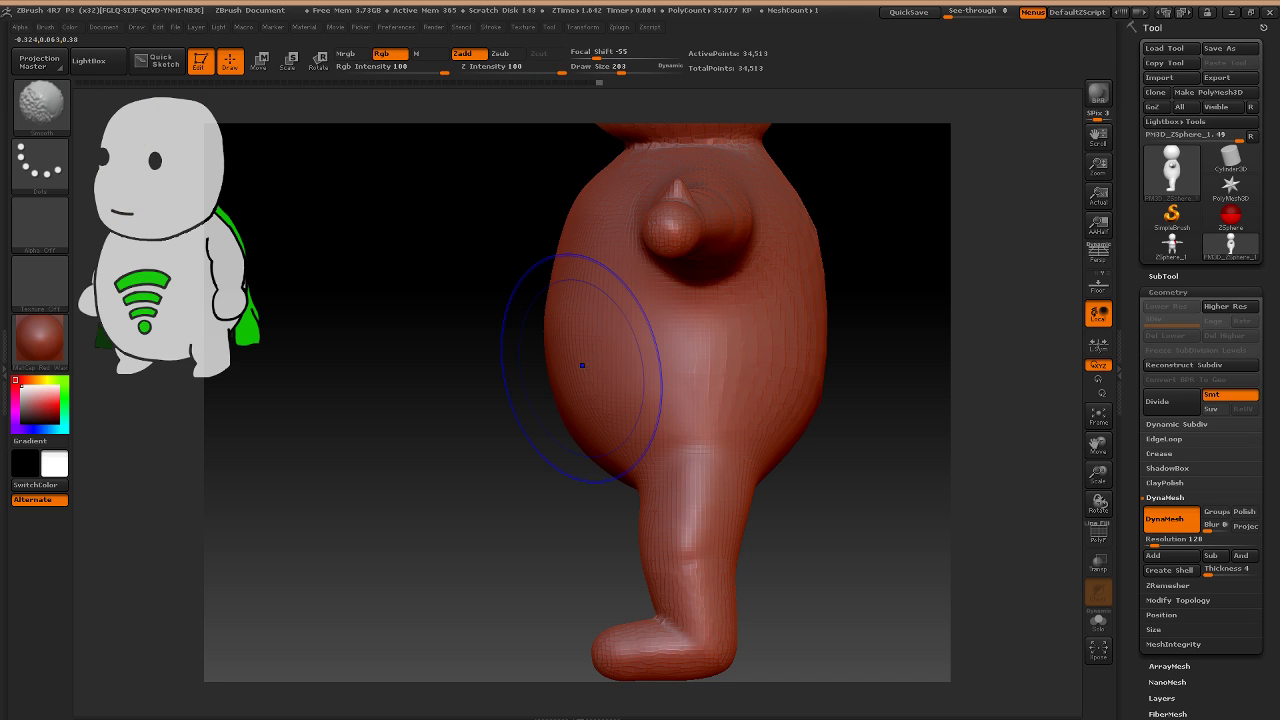
left_click_drag(520, 362, 426, 349, "alt")
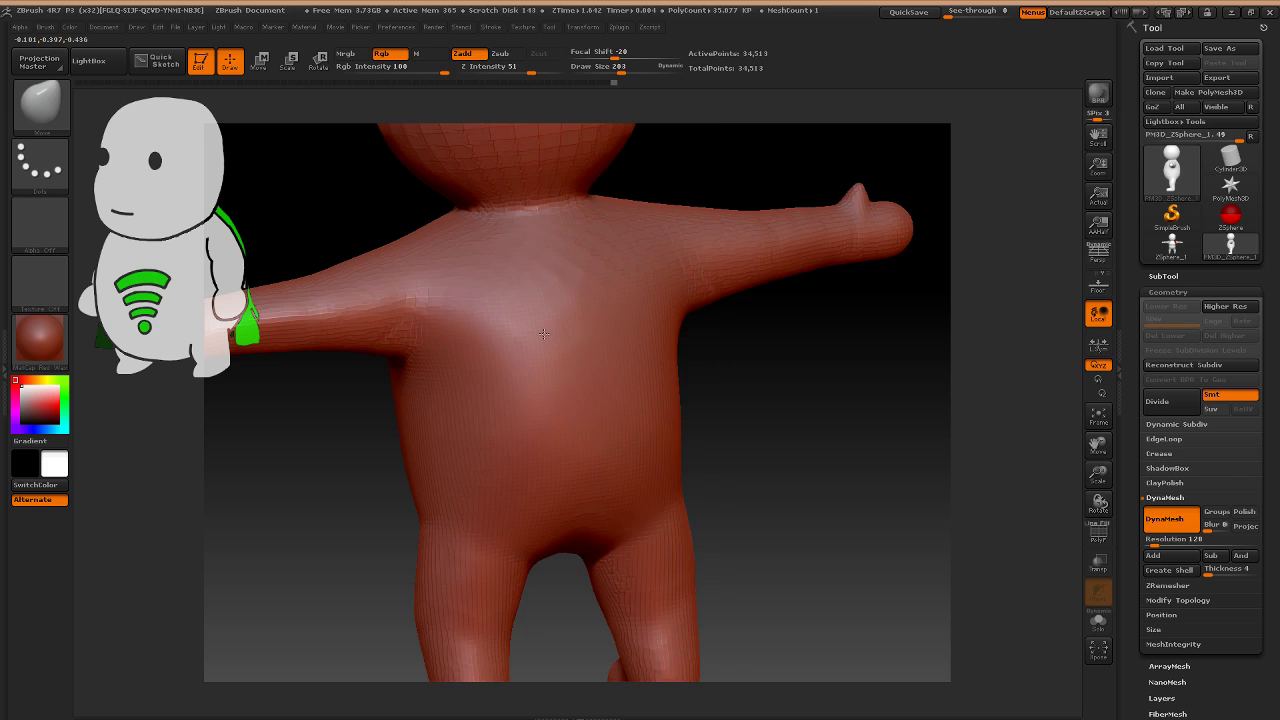
left_click_drag(543, 333, 551, 284, "shift")
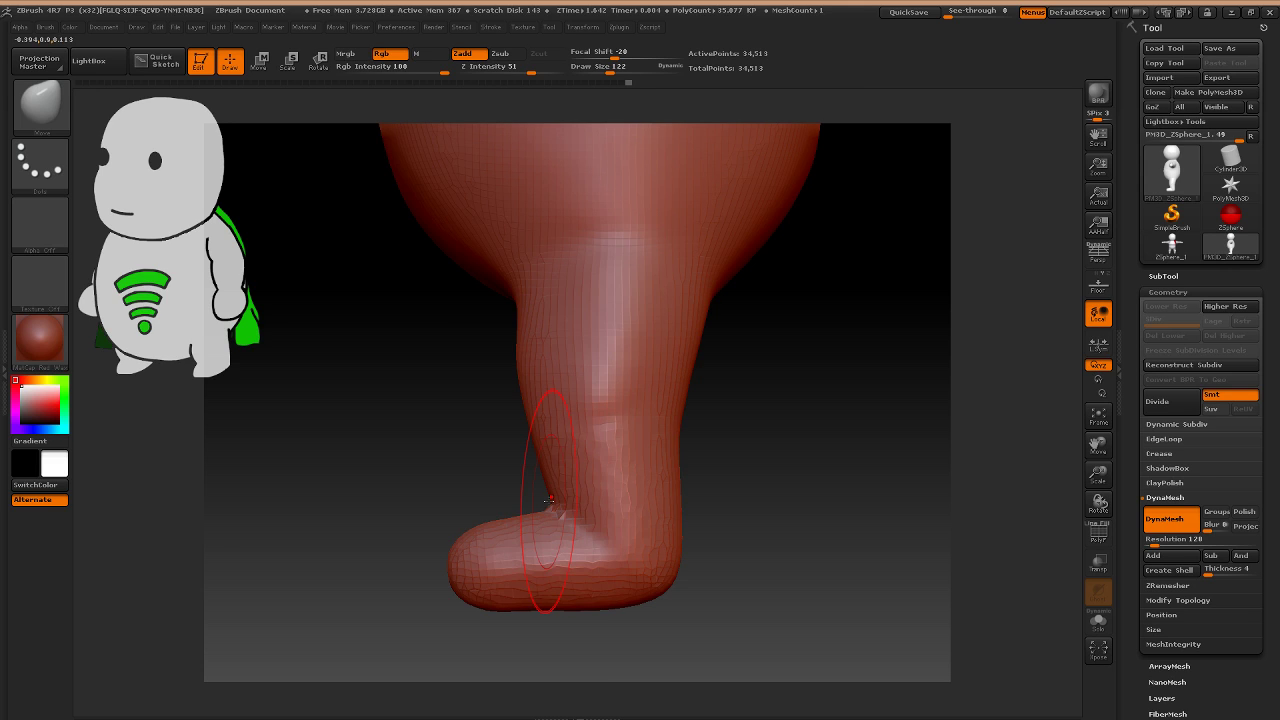
Use the Move brush in side view to push the front of the leg forward and the lower calf and heel backward.
left_click_drag(549, 499, 514, 364)
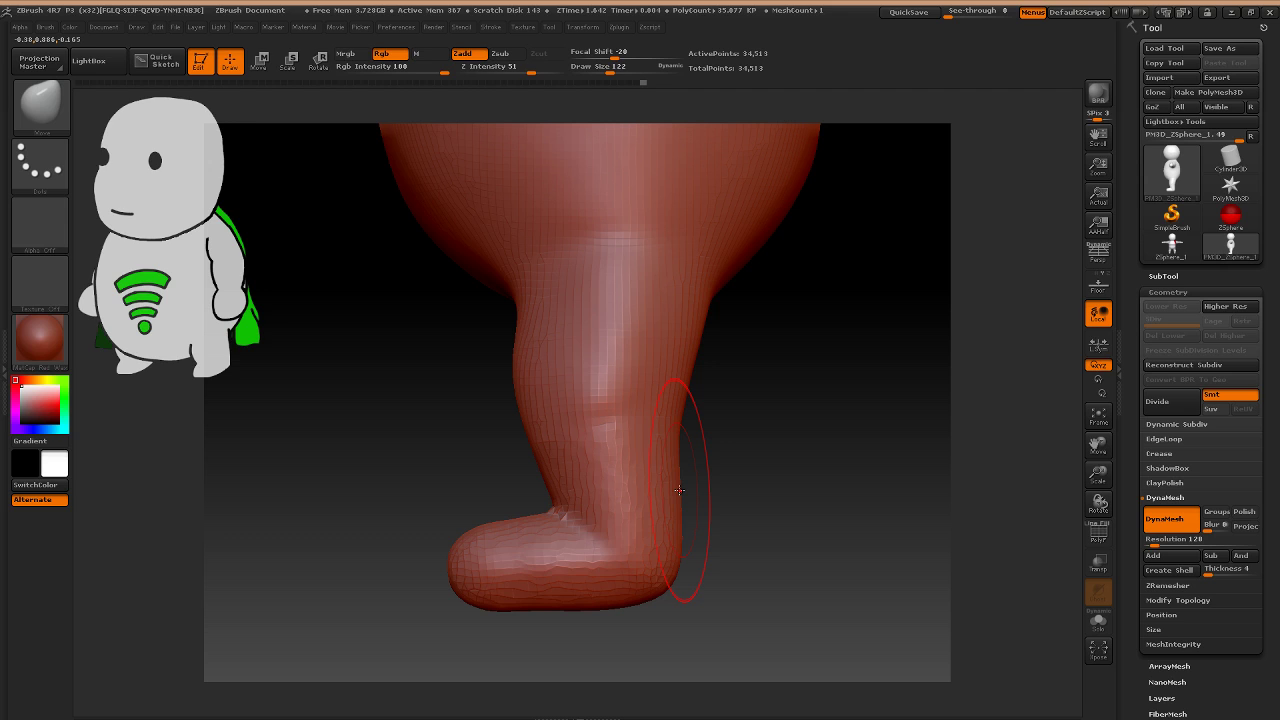
left_click_drag(679, 489, 687, 557)
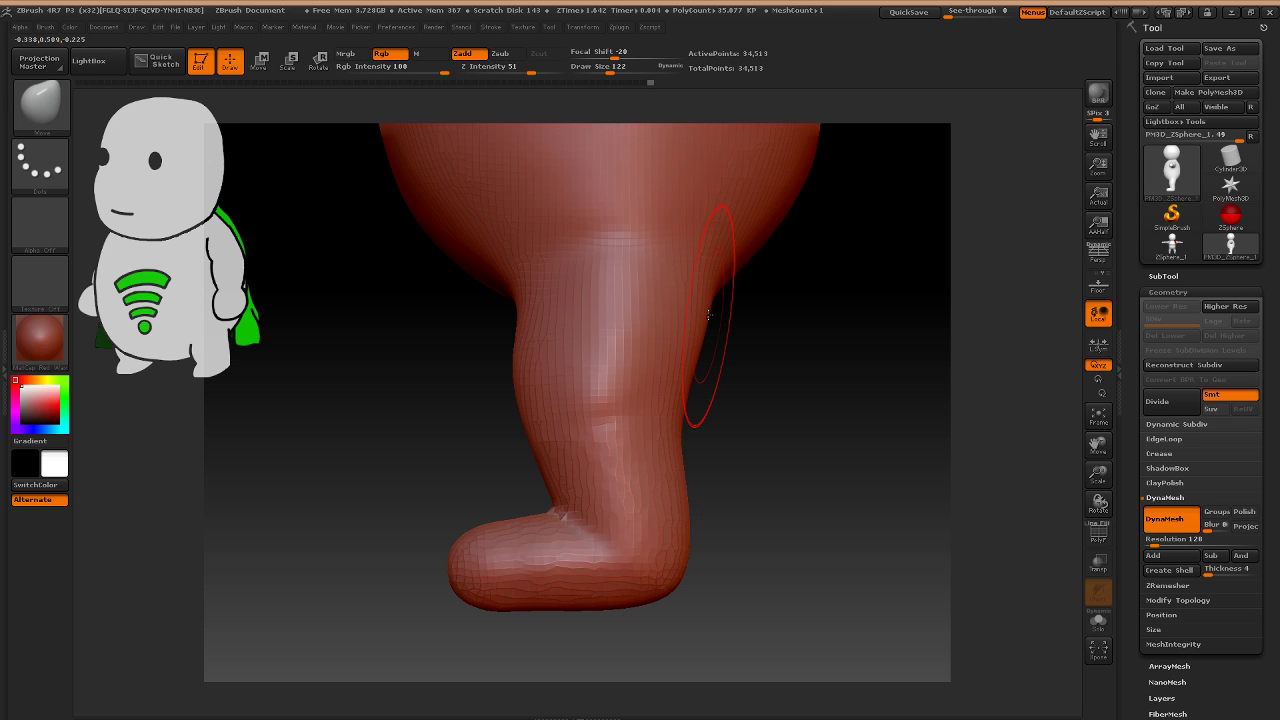
key("shift")
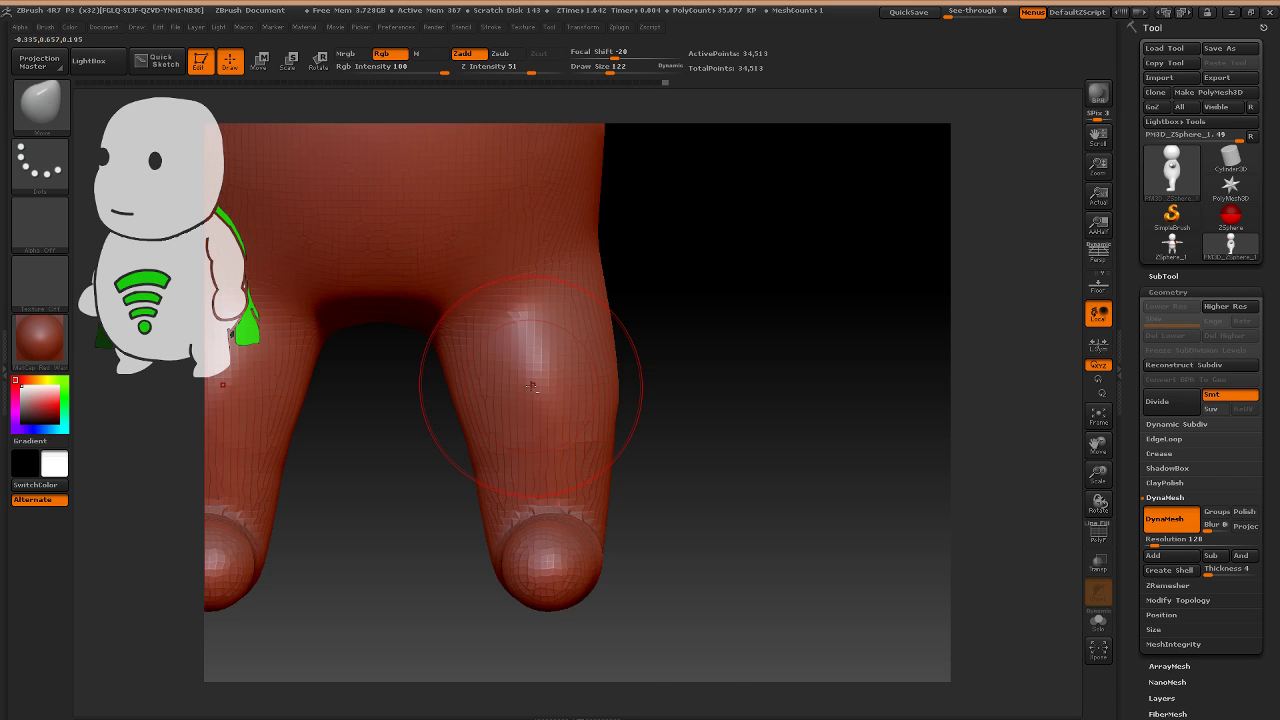
Reshape the crotch arch and the inner contours of the legs from the front with the Move brush.
right_click_drag(532, 387, 540, 304, "ctrl")
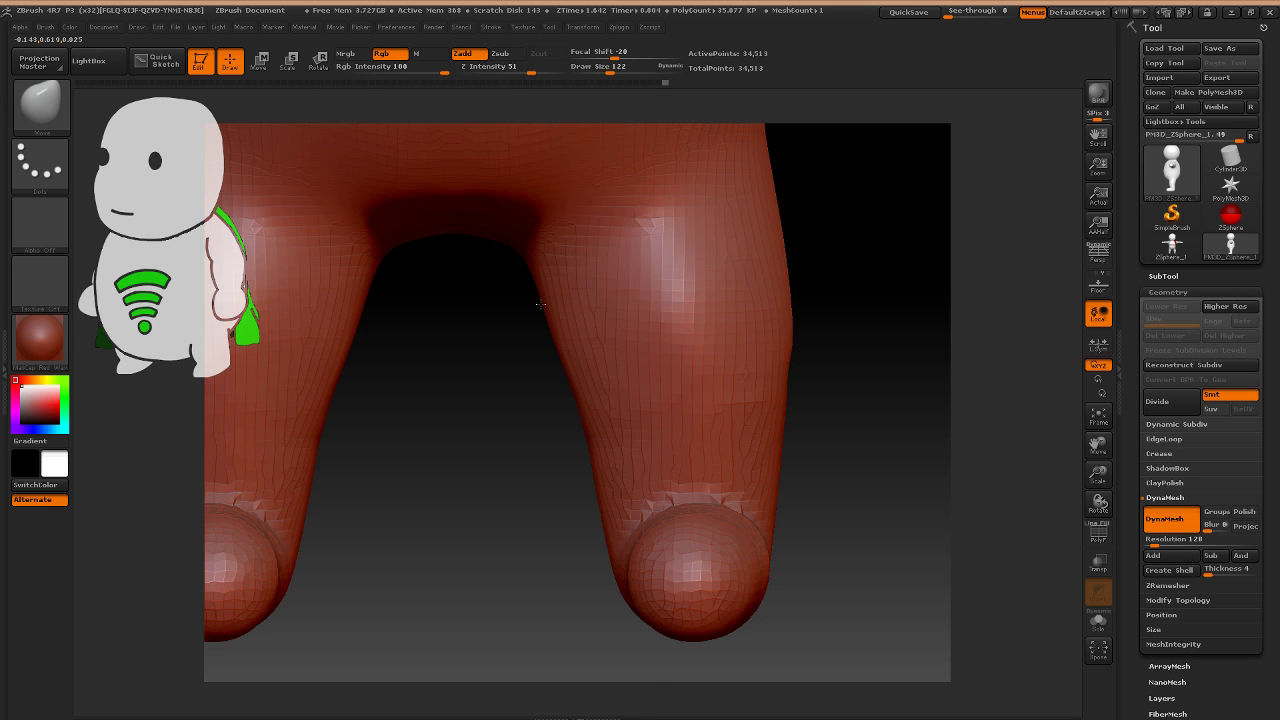
left_click_drag(540, 304, 462, 206, "shift")
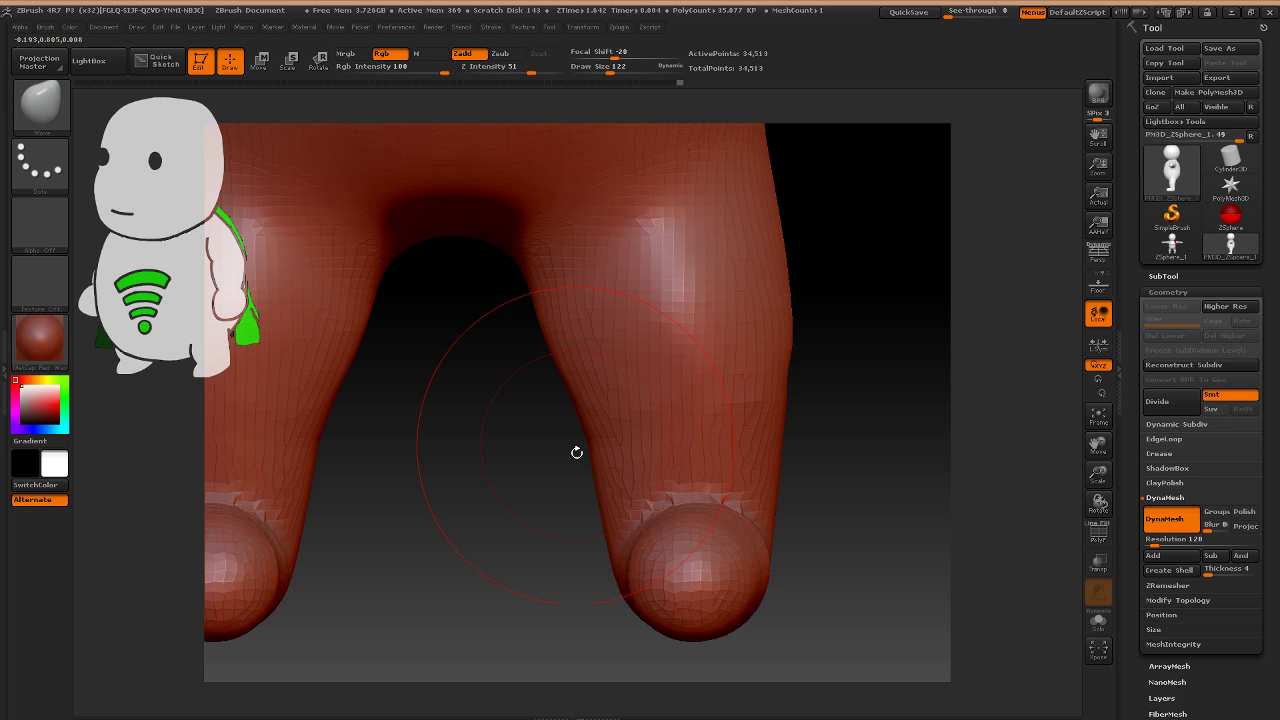
left_click_drag(577, 452, 648, 467)
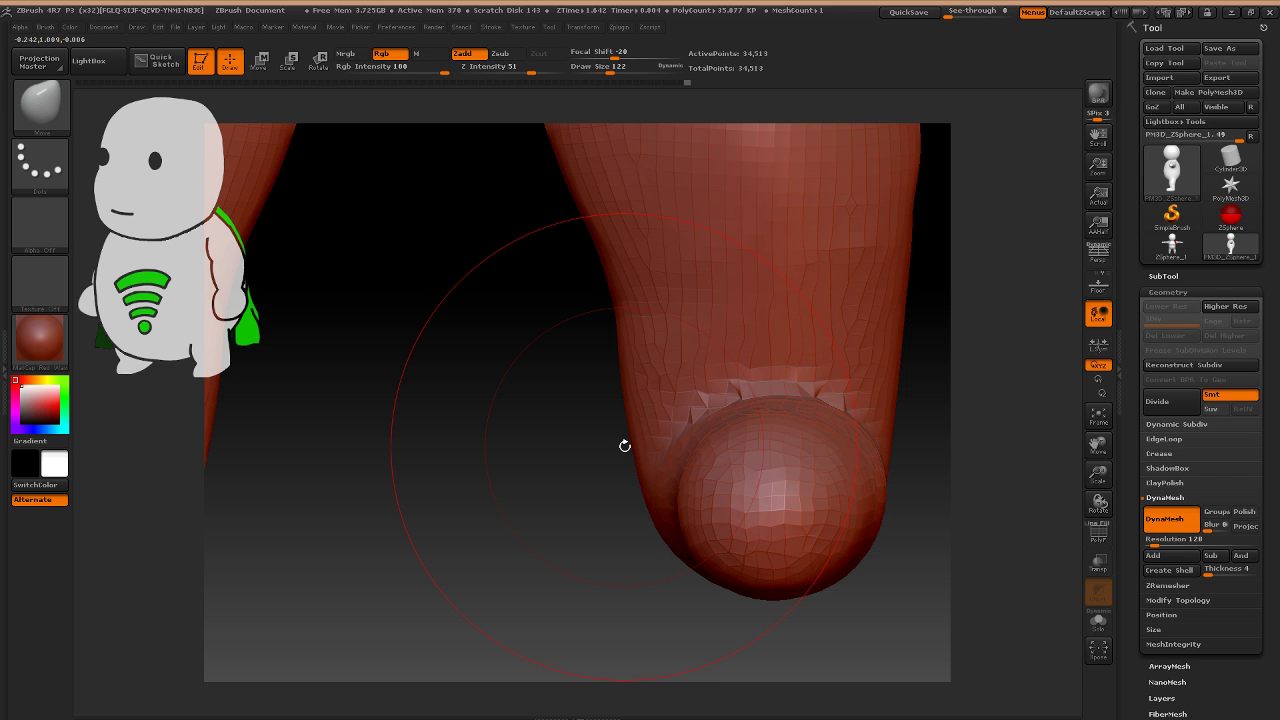
Reduce the Draw Size to 97 and adjust the rounded tip of the foot from below.
key("bracketleft")
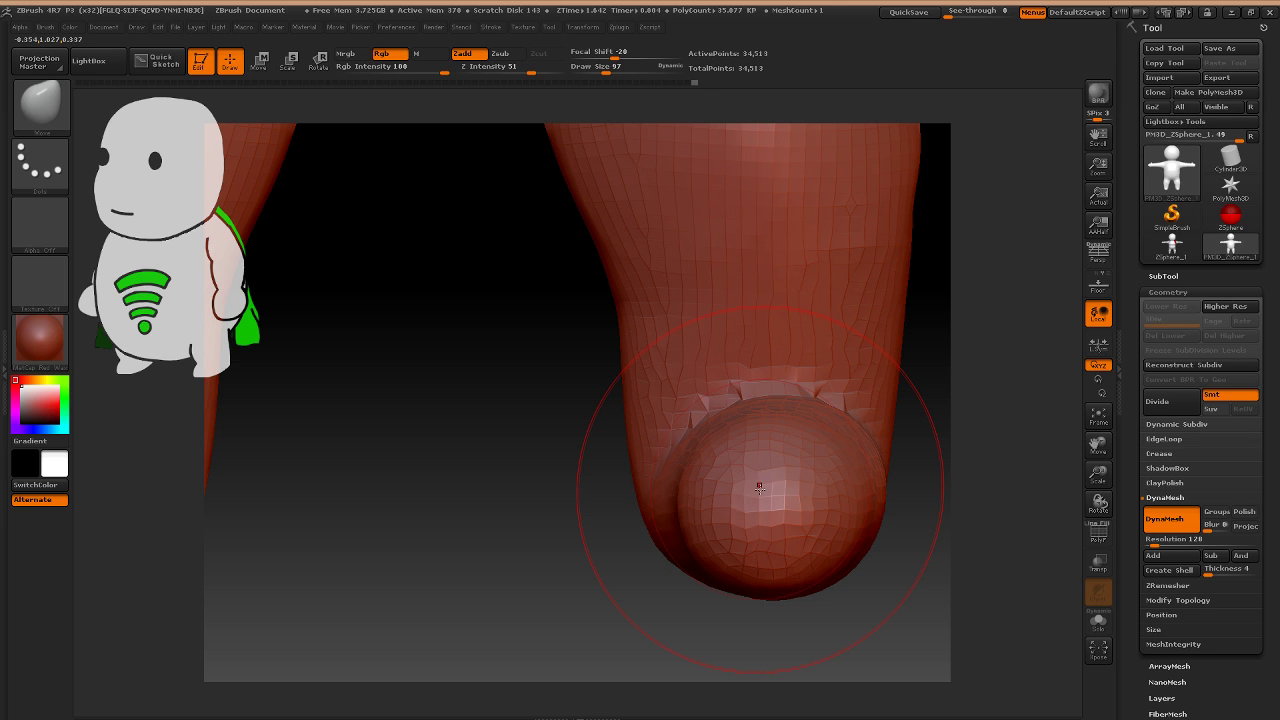
right_click_drag(760, 488, 746, 505)
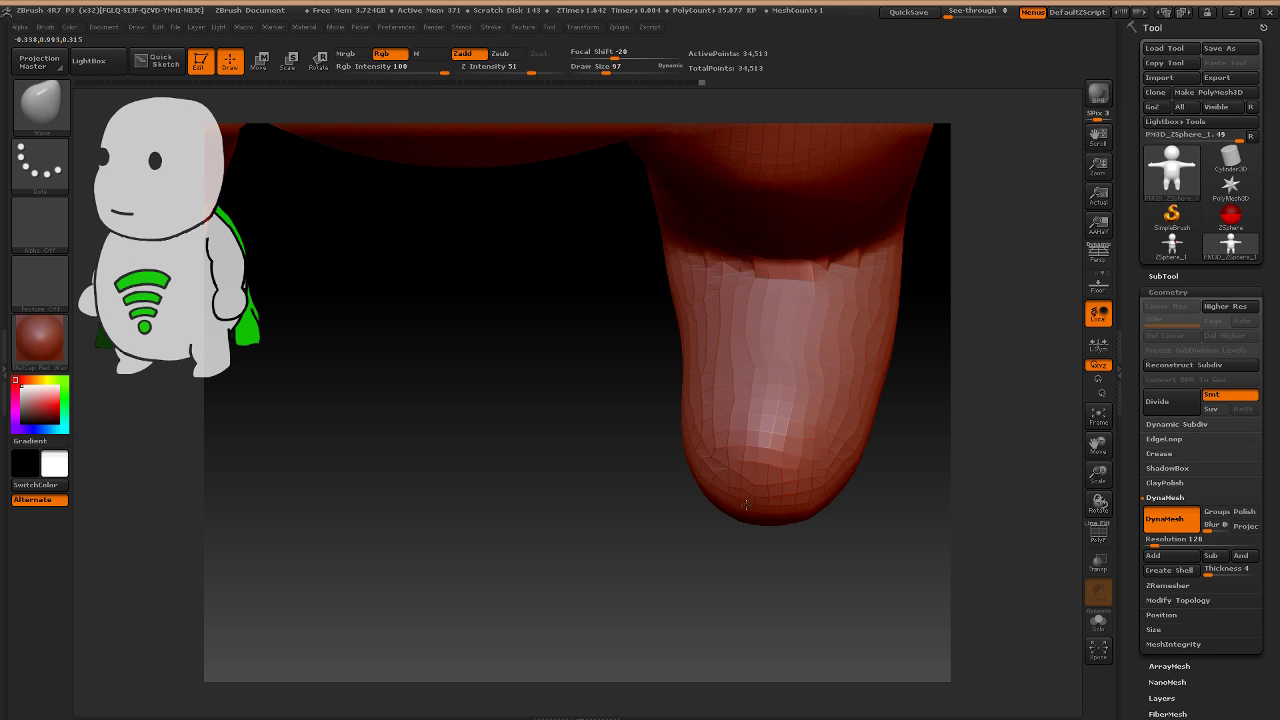
left_click_drag(745, 505, 765, 482)
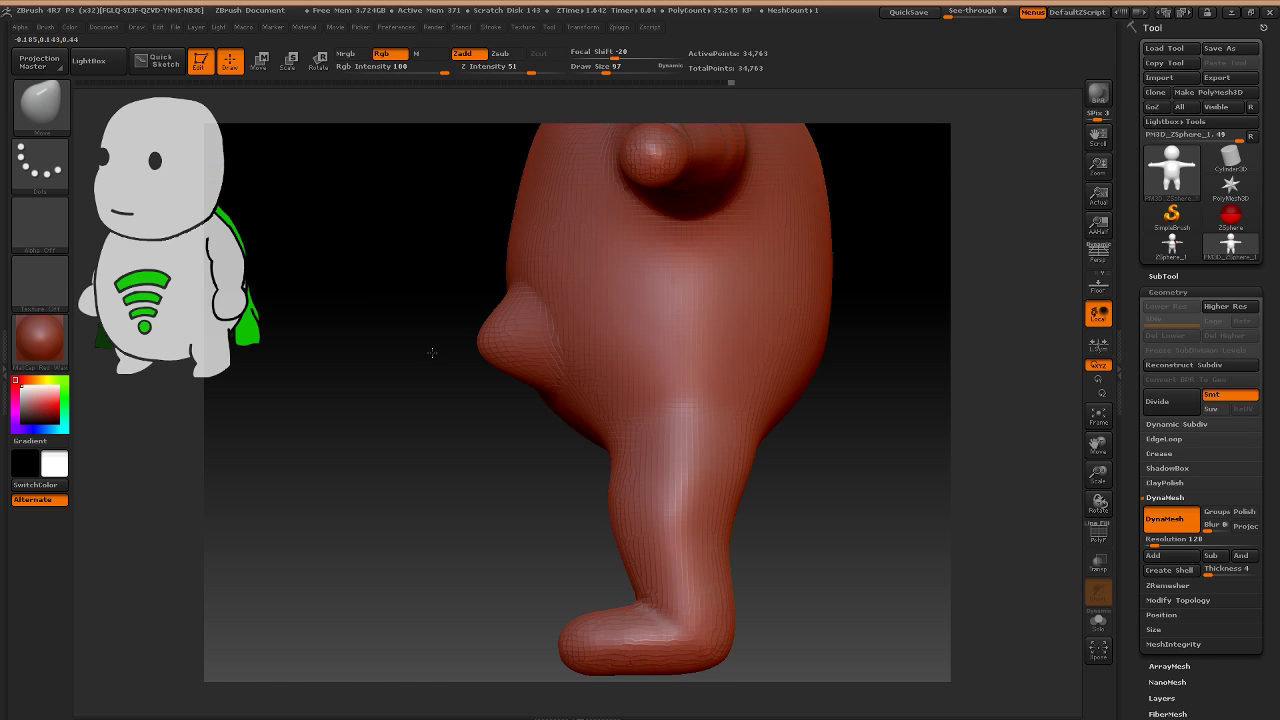
Try pulling exaggerated protrusions out of the lower belly and rebuilding the stretched surface with a DynaMesh remesh.
mouse_move(432, 352)
left_mouse_down()
mouse_move(671, 385)
mouse_move(662, 369)
mouse_move(675, 433)
mouse_move(747, 333)
mouse_move(624, 413)
mouse_move(637, 265)
left_mouse_up()
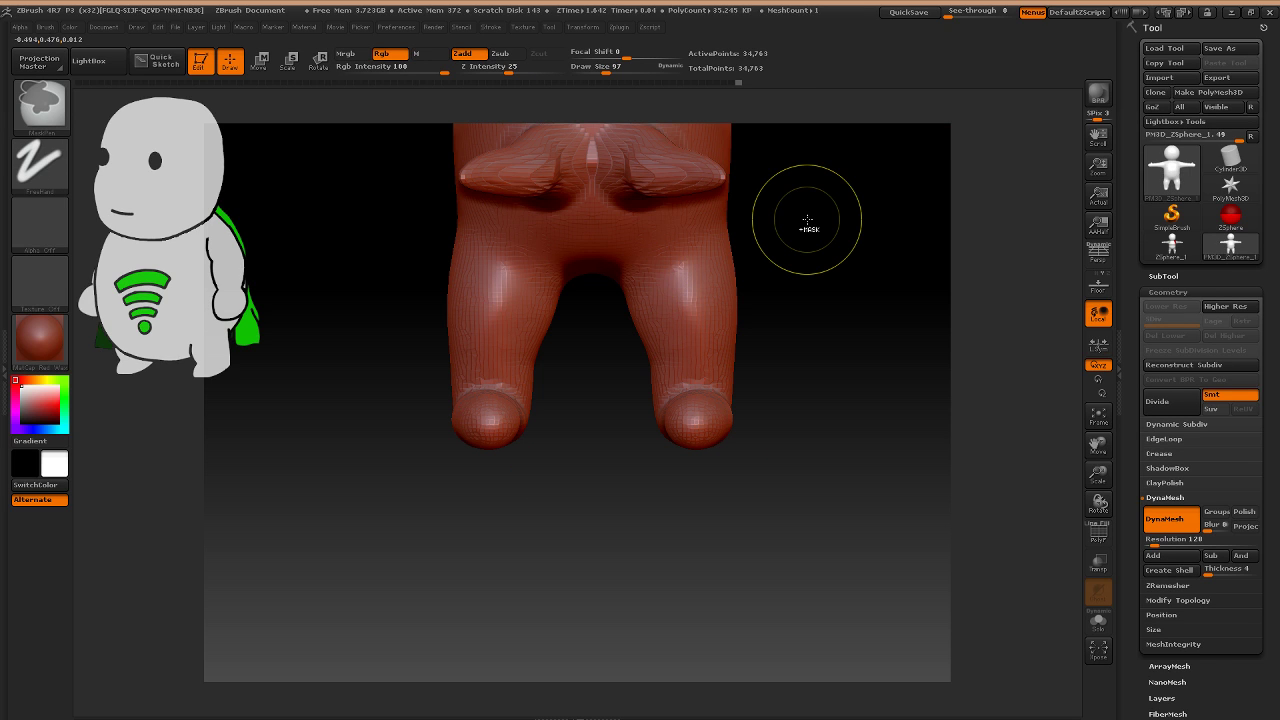
left_click_drag(815, 172, 697, 295, "ctrl")
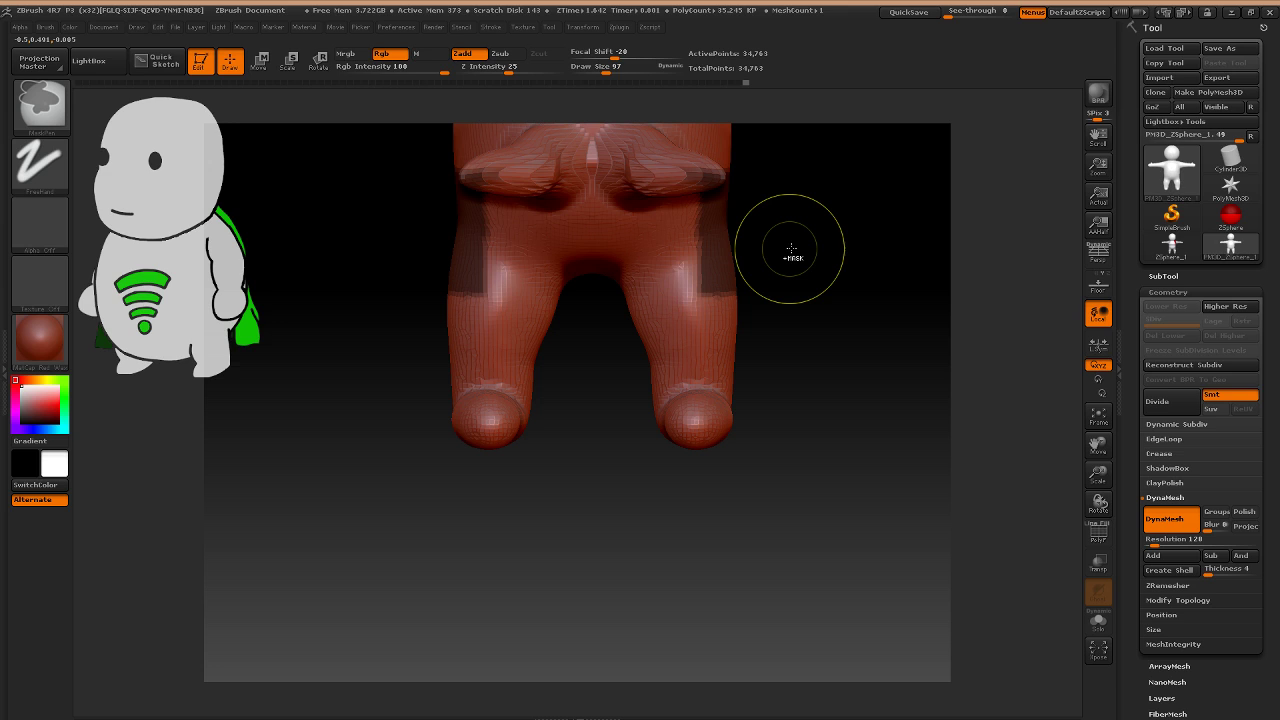
left_click_drag(790, 180, 856, 237, "ctrl")
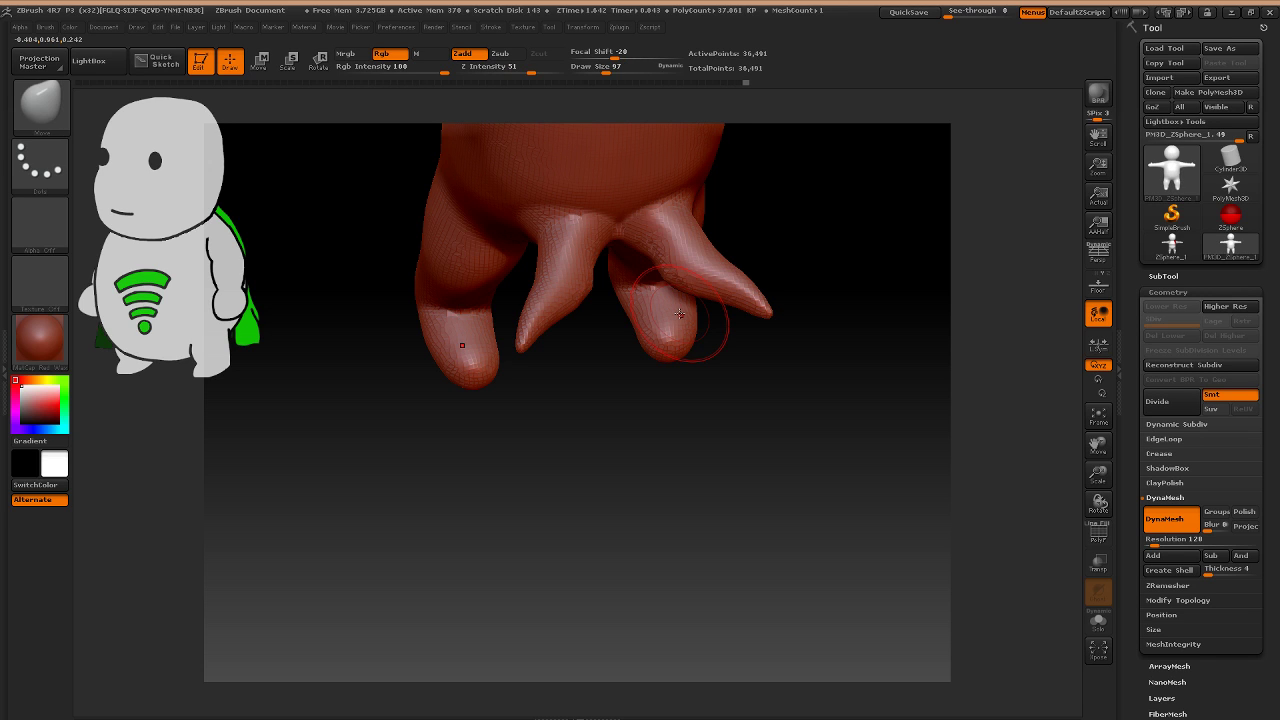
left_click_drag(679, 314, 606, 303)
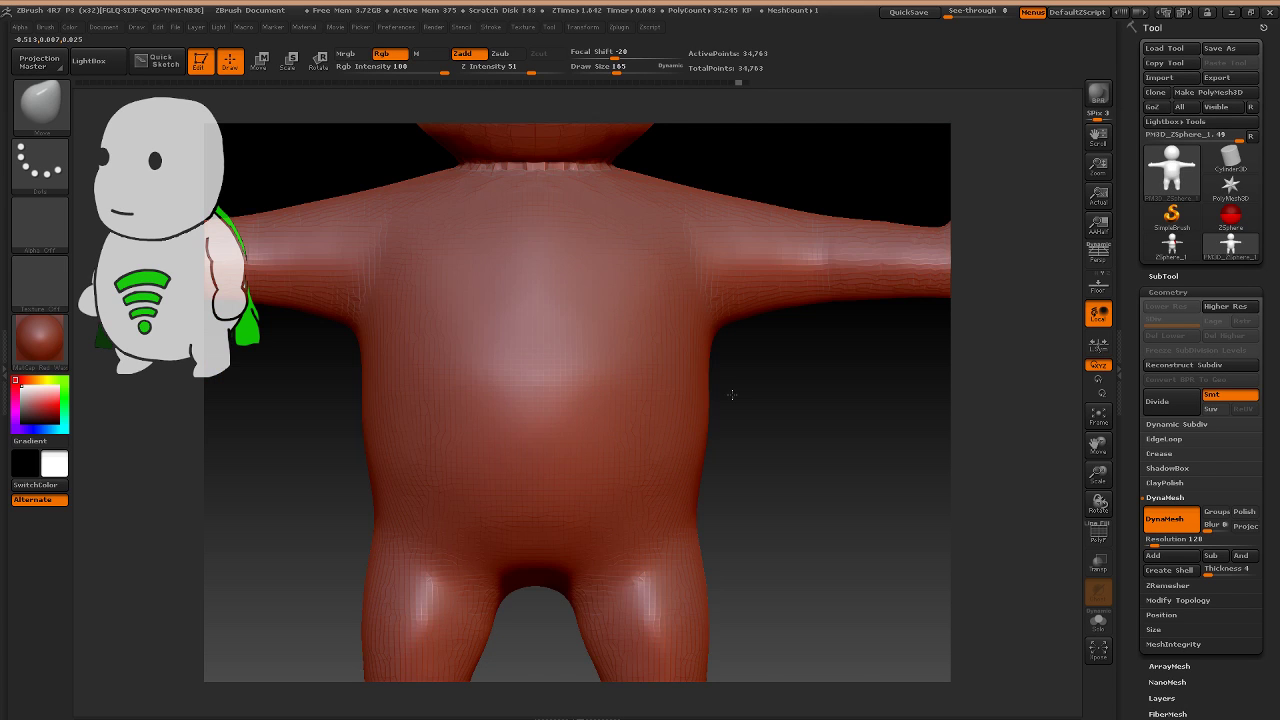
Set the Move brush Draw Size to 72 and adjust the contour of the forearm from its thumb side.
mouse_move(732, 395)
left_mouse_down()
mouse_move(628, 400)
mouse_move(726, 376)
mouse_move(607, 381)
mouse_move(598, 342)
mouse_move(676, 429)
left_mouse_up()
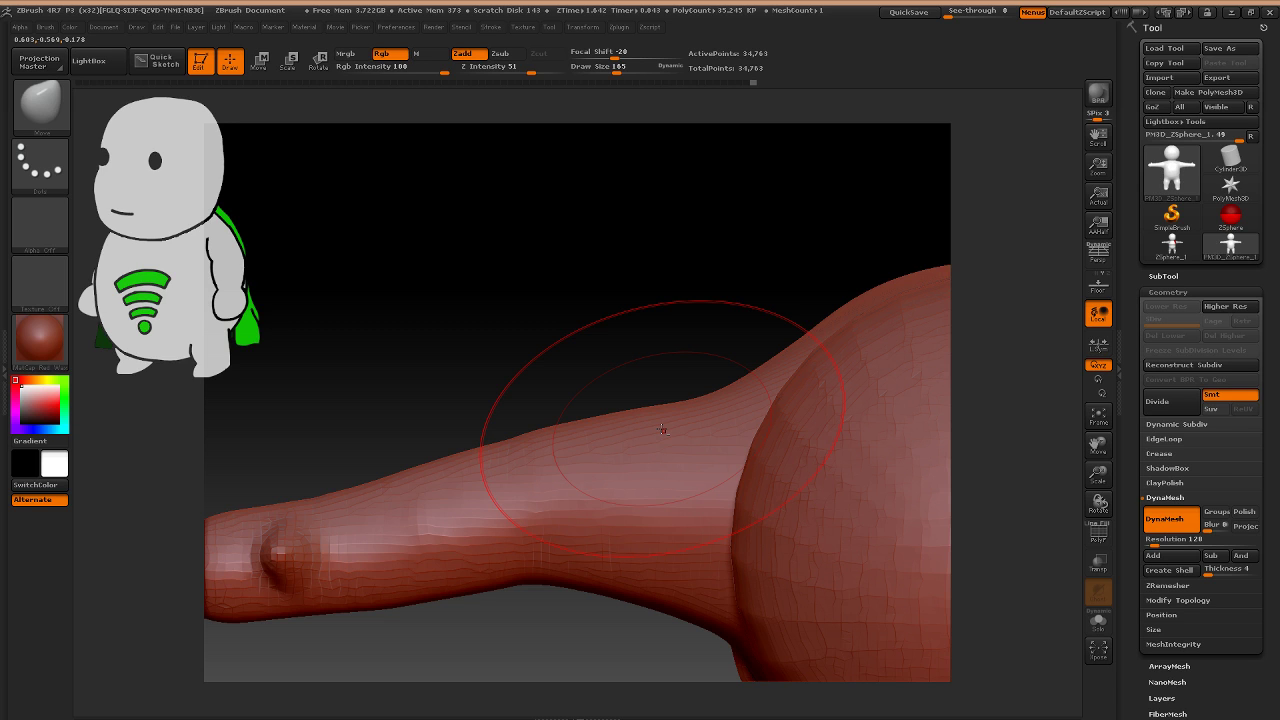
mouse_move(662, 429)
left_mouse_down()
mouse_move(686, 443)
mouse_move(668, 487)
mouse_move(558, 476)
mouse_move(508, 528)
left_mouse_up()
key("s")
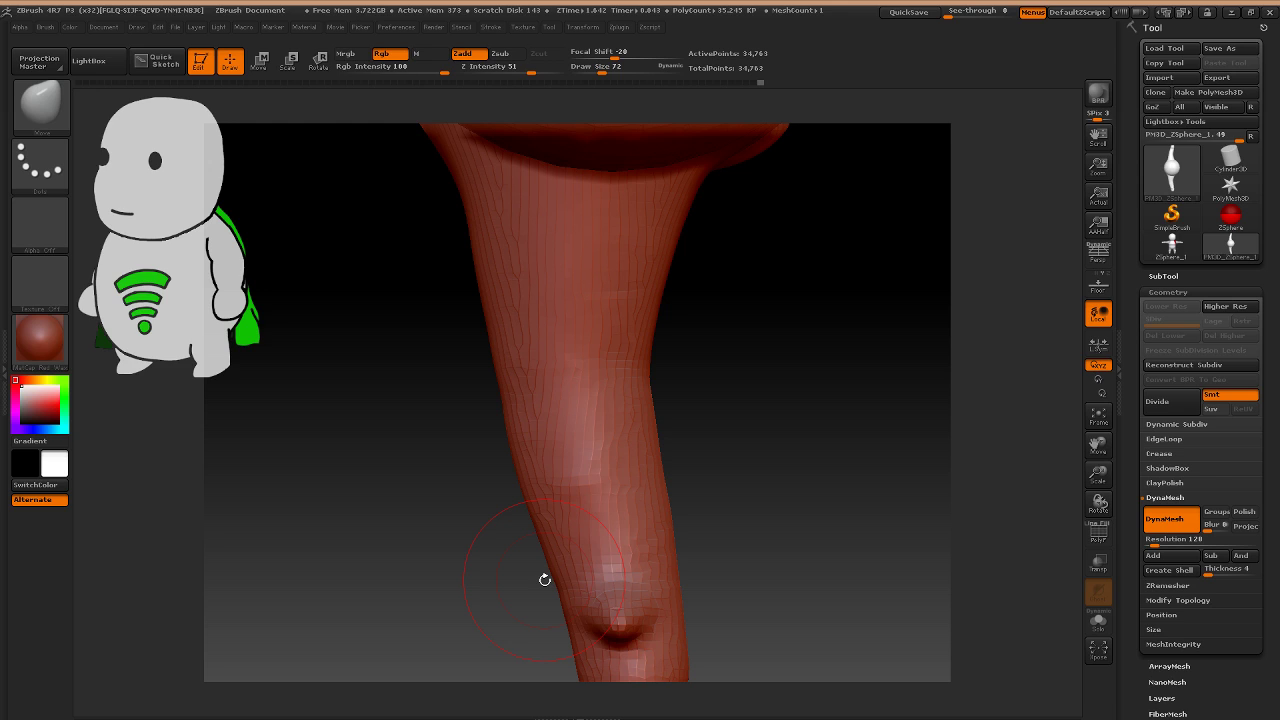
left_click_drag(545, 580, 538, 578)
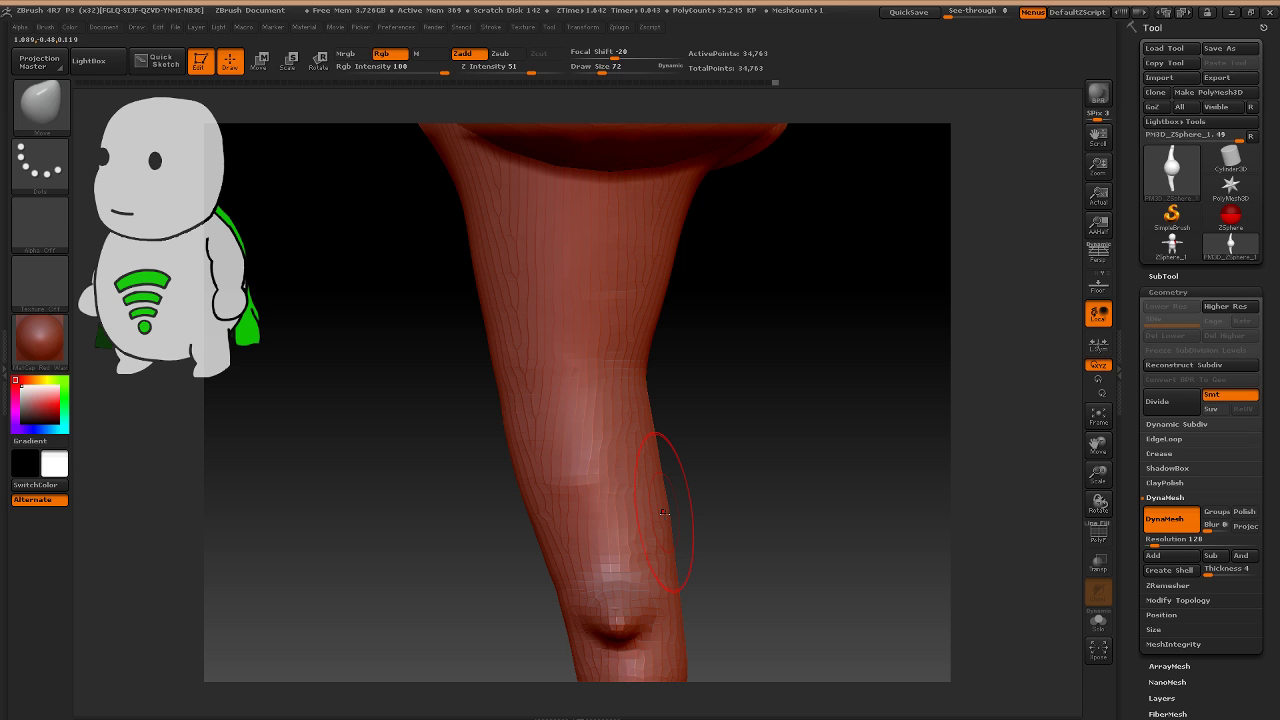
Reshape the edges of the hand and wrist with the Move brush, narrowing the rounded hand tip below the thumb.
right_click_drag(664, 512, 631, 282, "alt")
right_click_drag(631, 282, 678, 466, "ctrl")
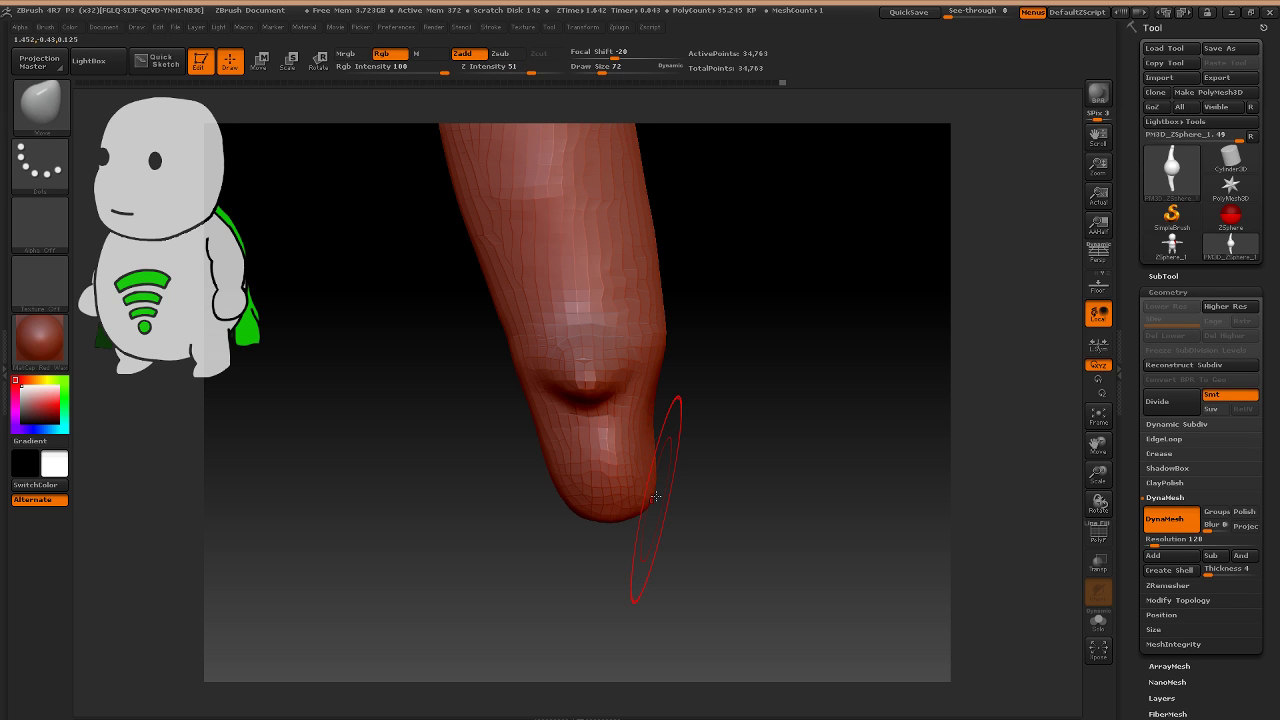
mouse_move(655, 496)
left_mouse_down()
mouse_move(746, 393)
mouse_move(685, 506)
left_mouse_up()
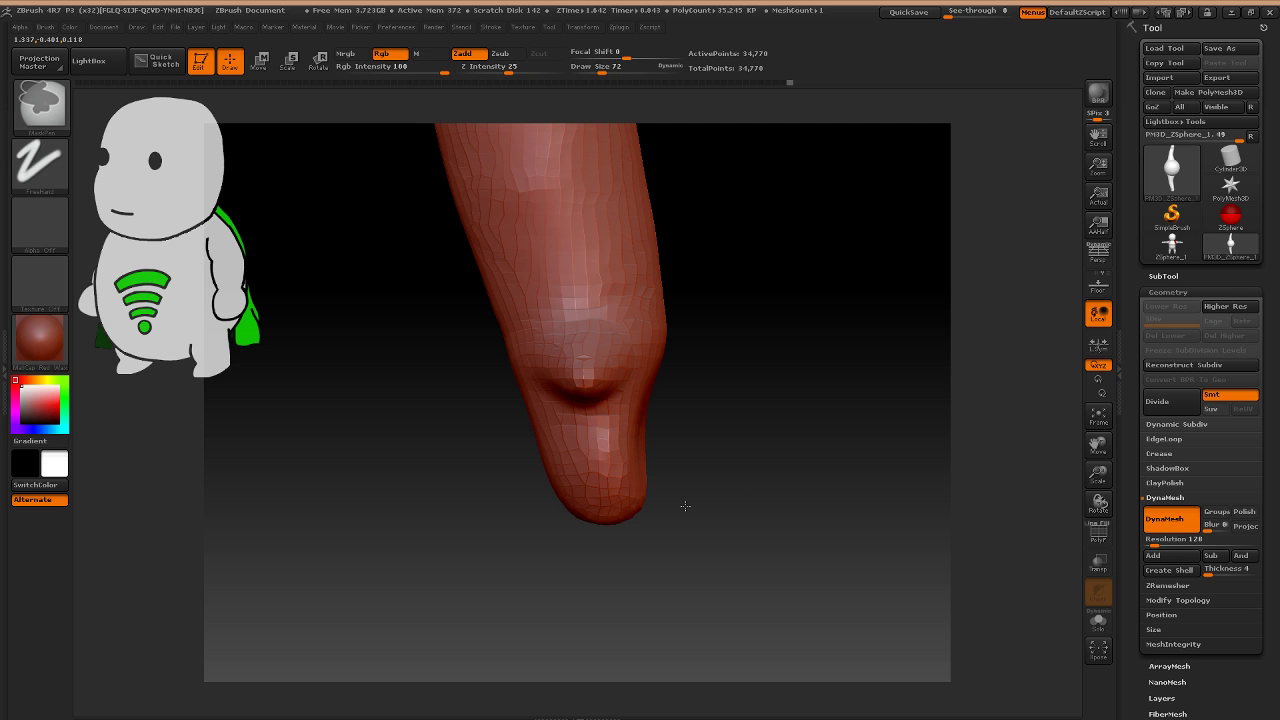
left_click_drag(650, 258, 641, 260)
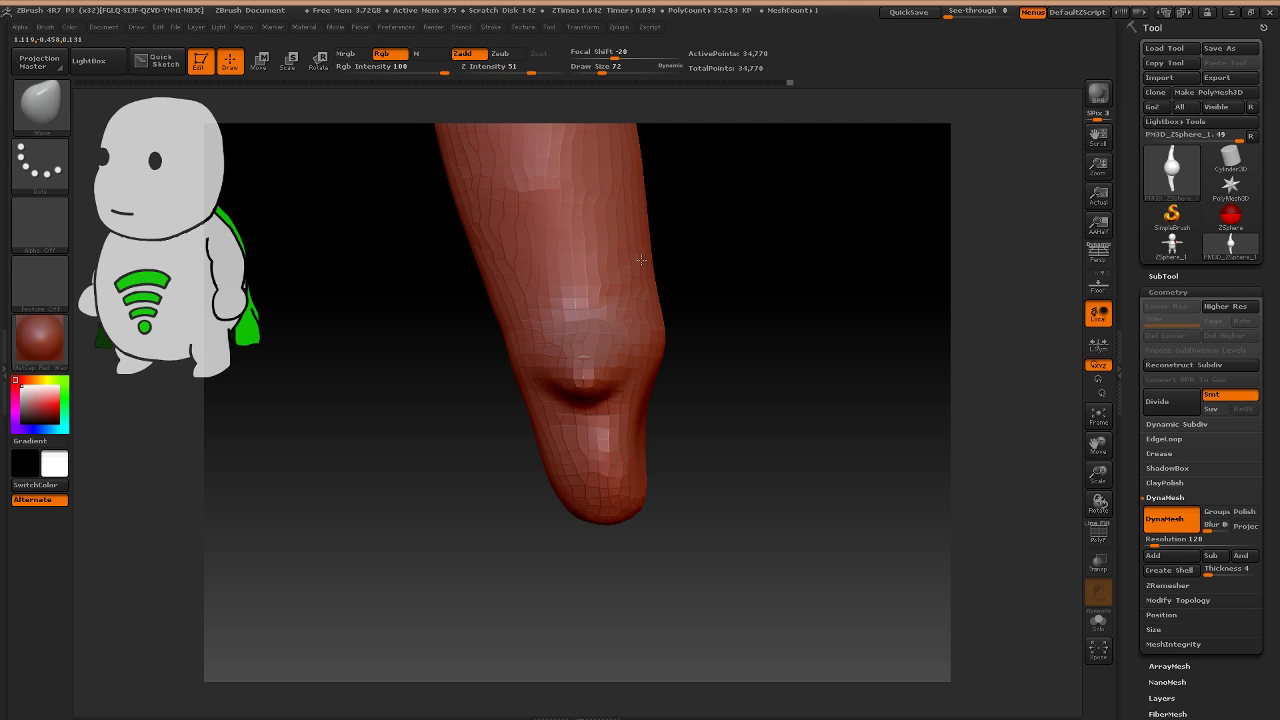
key("space")
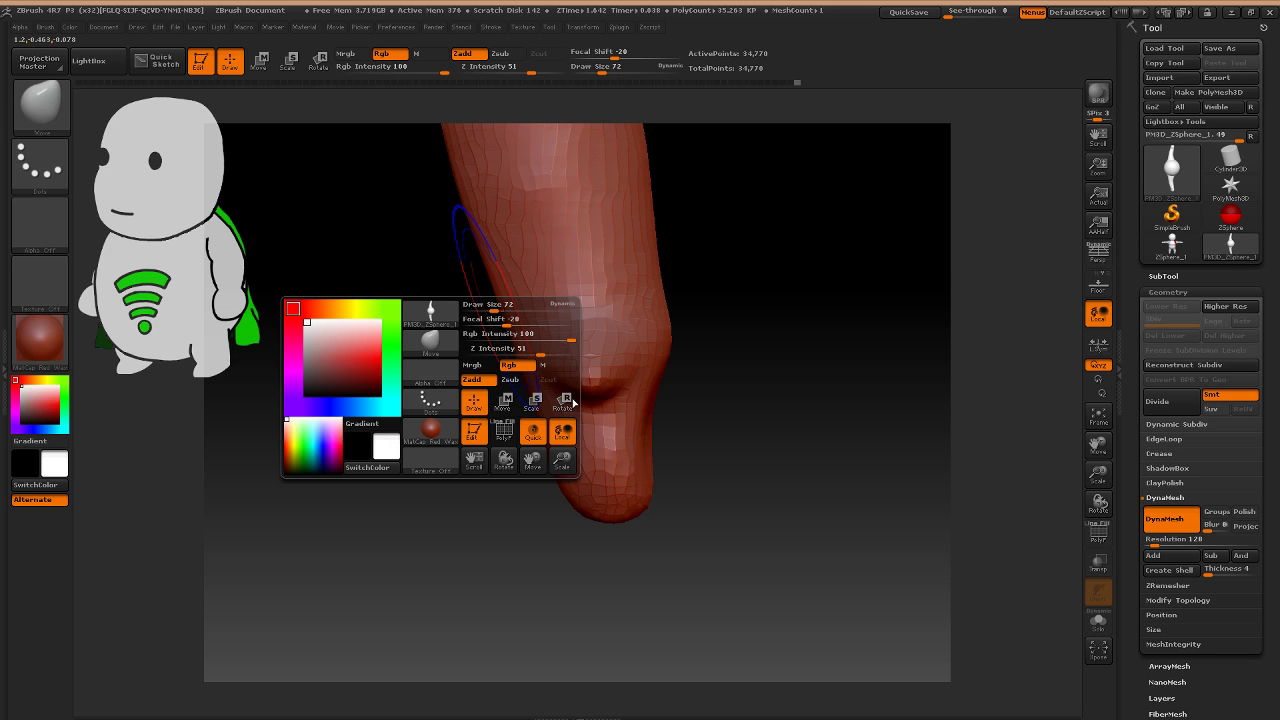
mouse_move(566, 401)
left_mouse_down()
mouse_move(682, 369)
mouse_move(666, 370)
left_mouse_up()
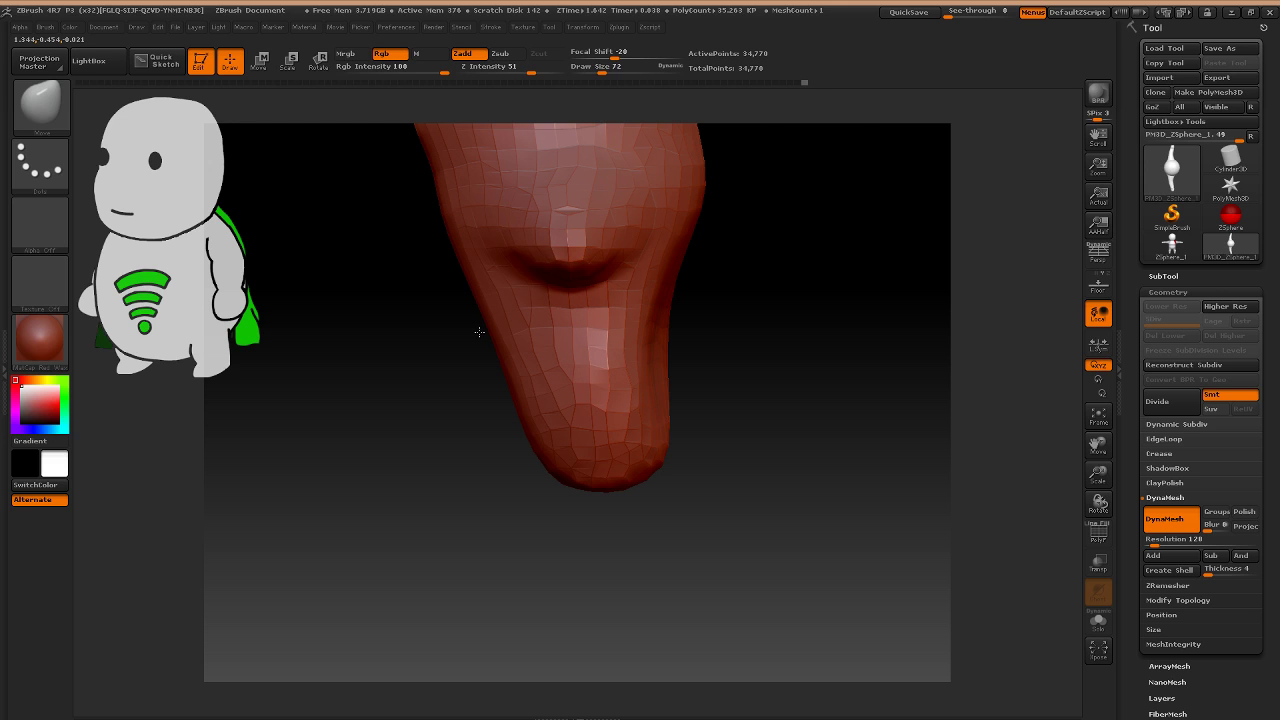
Refine the rounded end of the hand and the arm profile with the Move brush, enlarging the Draw Size to 118.
mouse_move(479, 331)
left_mouse_down()
mouse_move(702, 211)
mouse_move(679, 188)
mouse_move(750, 264)
left_mouse_up()
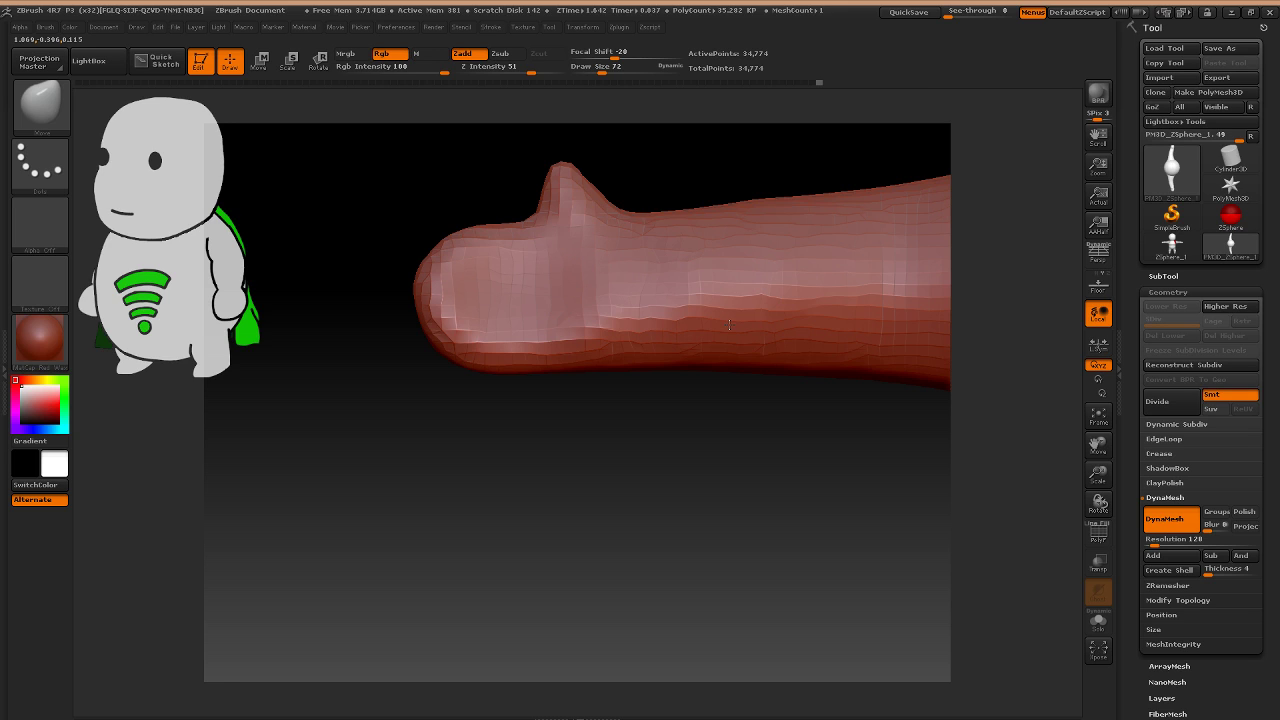
left_click_drag(730, 325, 722, 362, "alt")
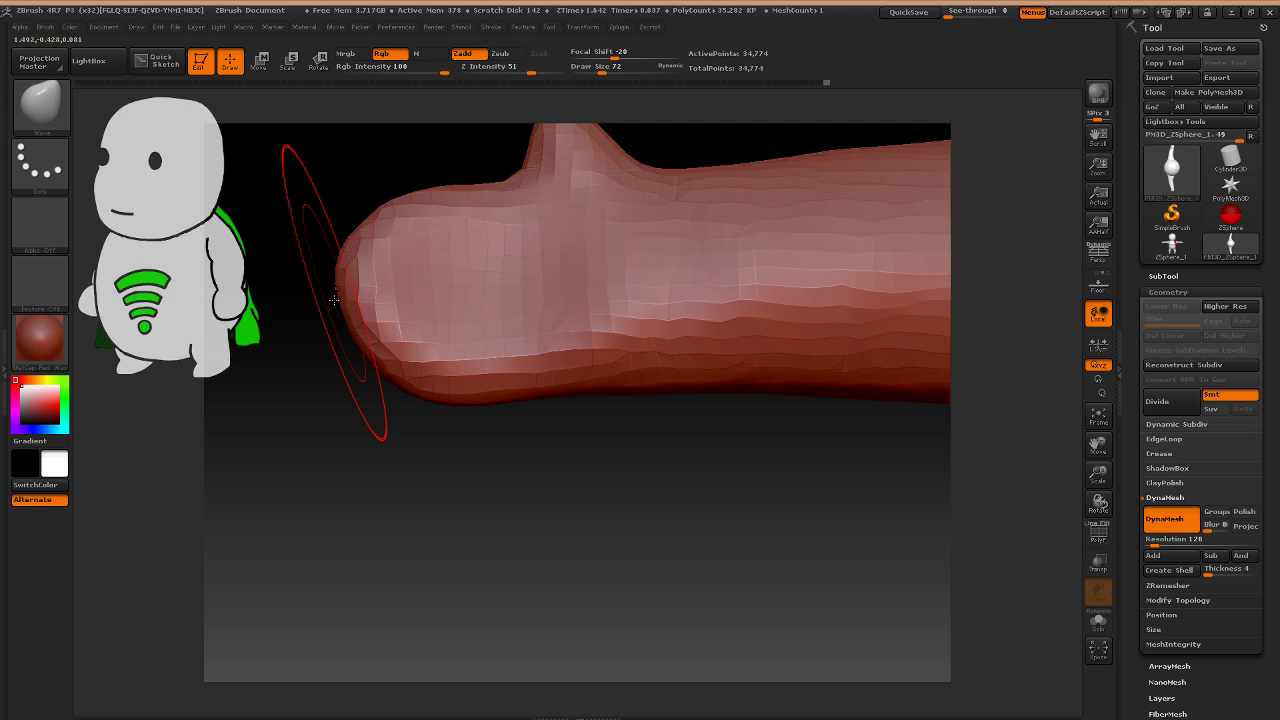
mouse_move(334, 300)
left_mouse_down()
mouse_move(550, 400)
mouse_move(522, 212)
mouse_move(648, 425)
mouse_move(432, 453)
mouse_move(567, 427)
mouse_move(524, 341)
left_mouse_up()
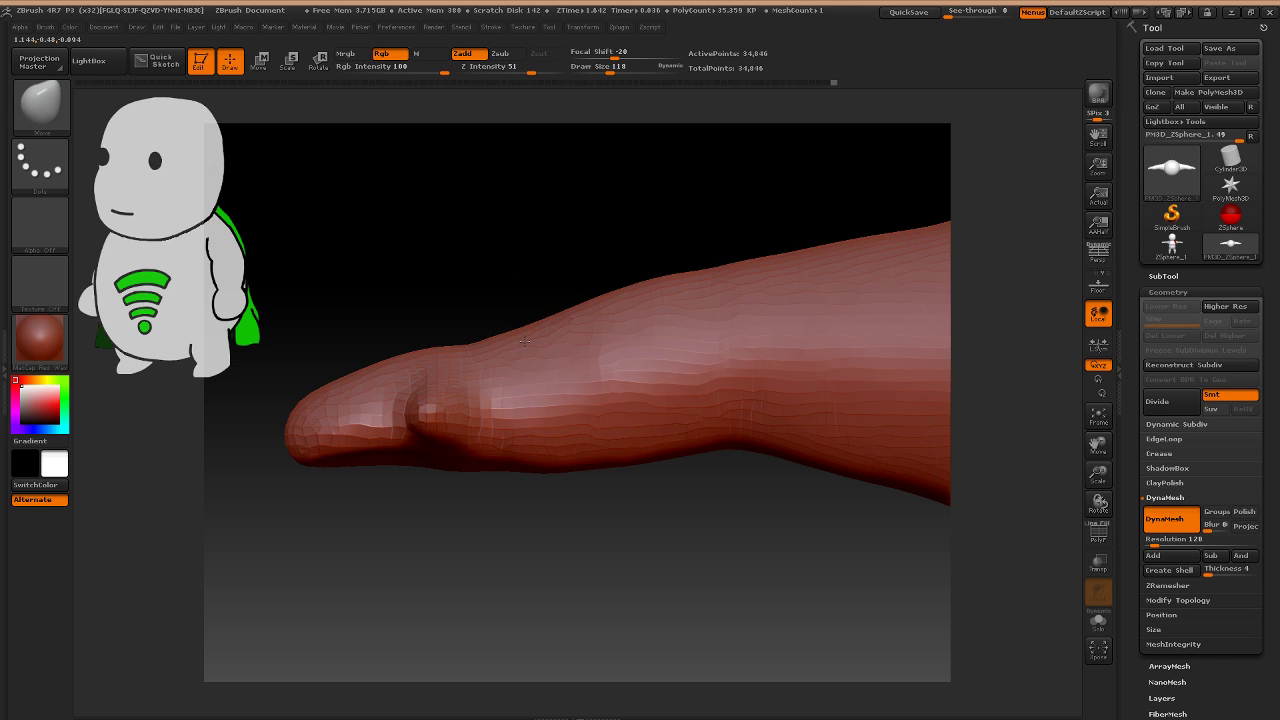
mouse_move(568, 473)
left_mouse_down()
mouse_move(568, 456)
mouse_move(612, 457)
mouse_move(637, 427)
left_mouse_up()
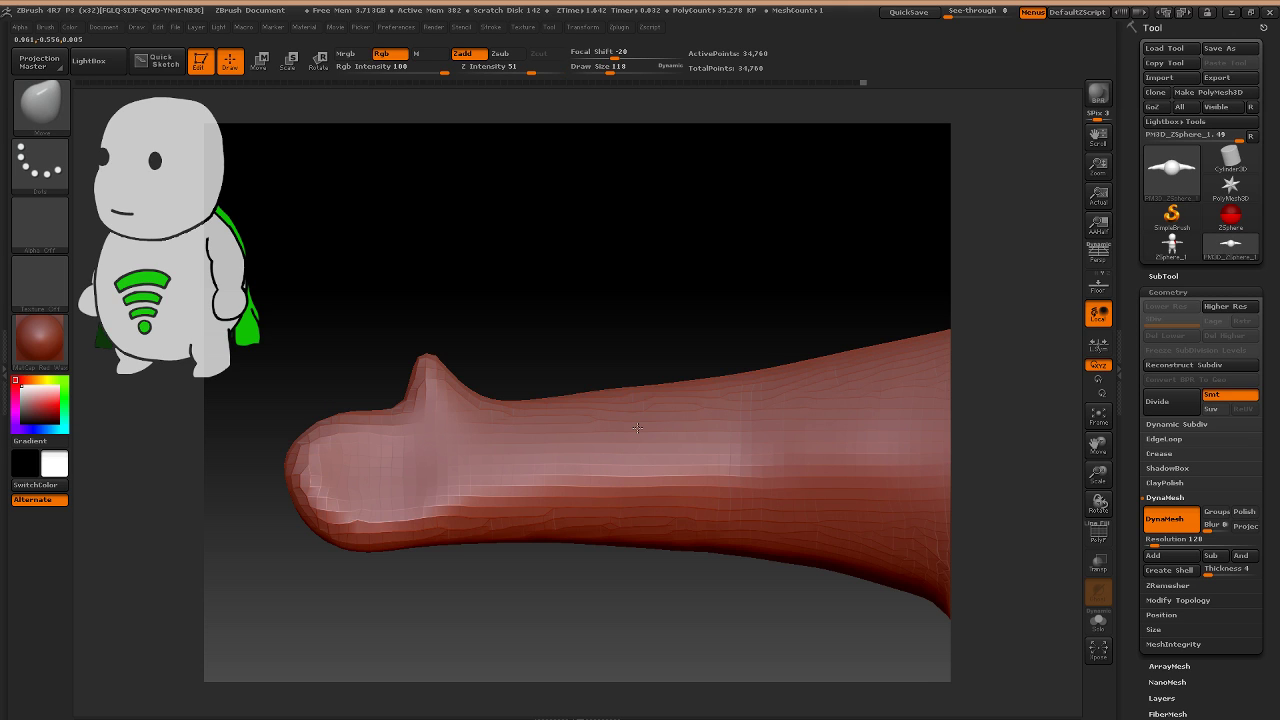
Set the Draw Size to 53, narrow the wrist behind the thumb with the Move brush and smooth its underside.
key("bracketleft")
key("bracketleft")
key("bracketleft")
key("bracketleft")
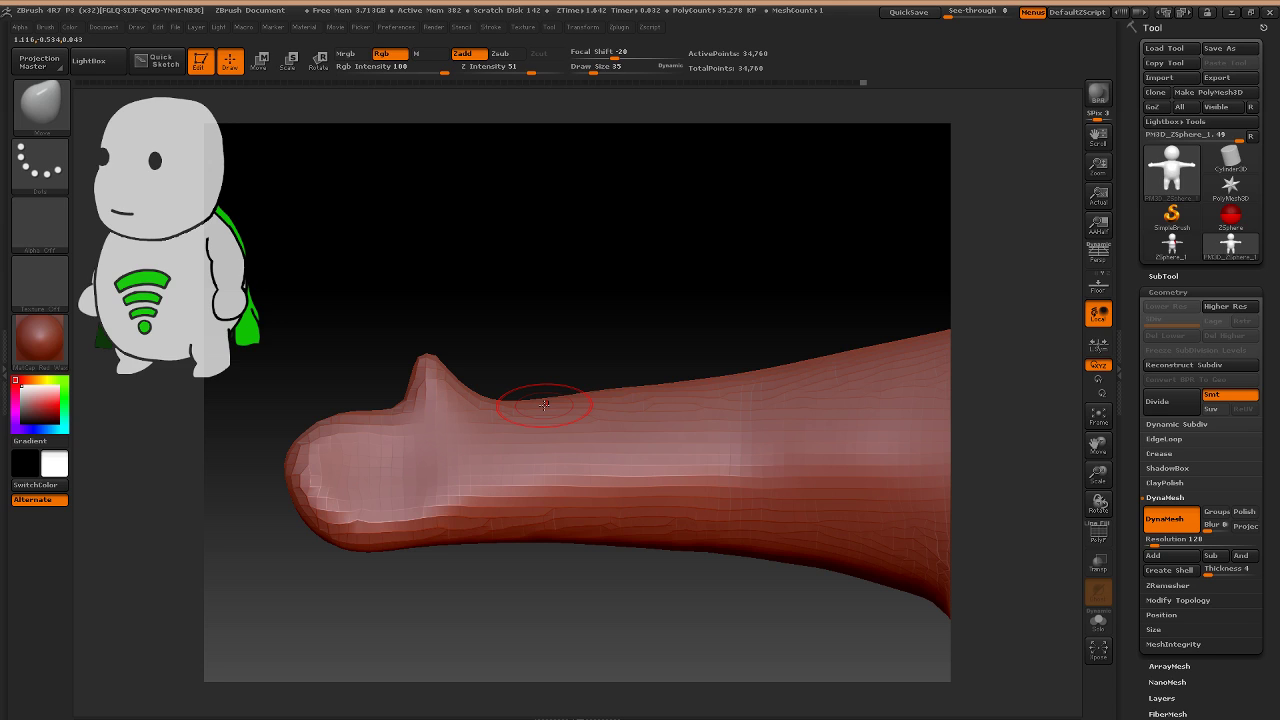
key("s")
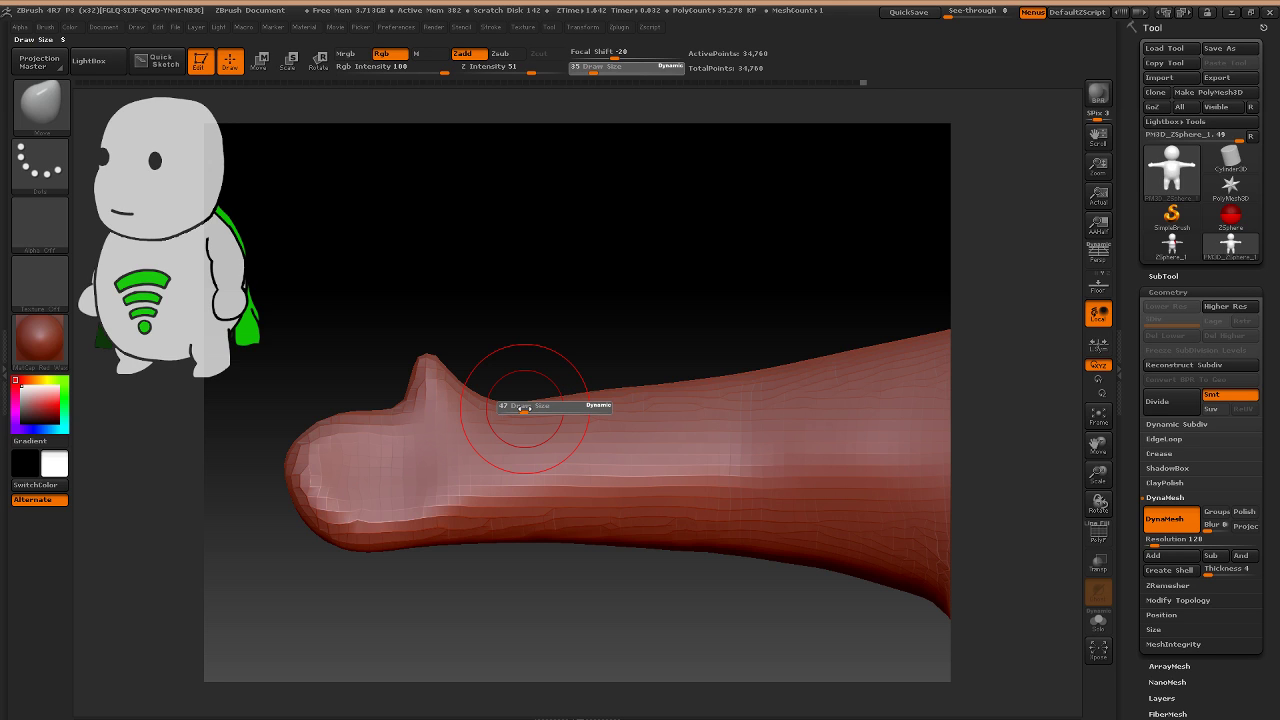
left_click_drag(524, 408, 527, 408)
left_click_drag(506, 543, 506, 541)
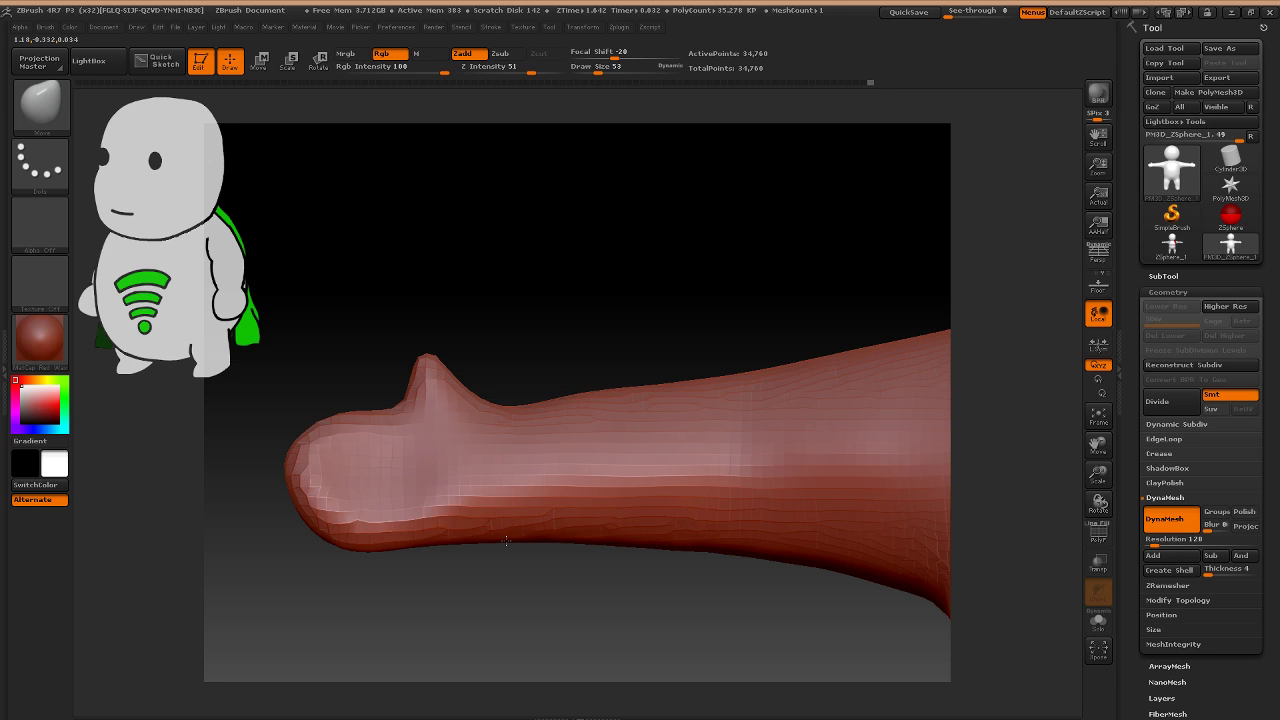
key("shift")
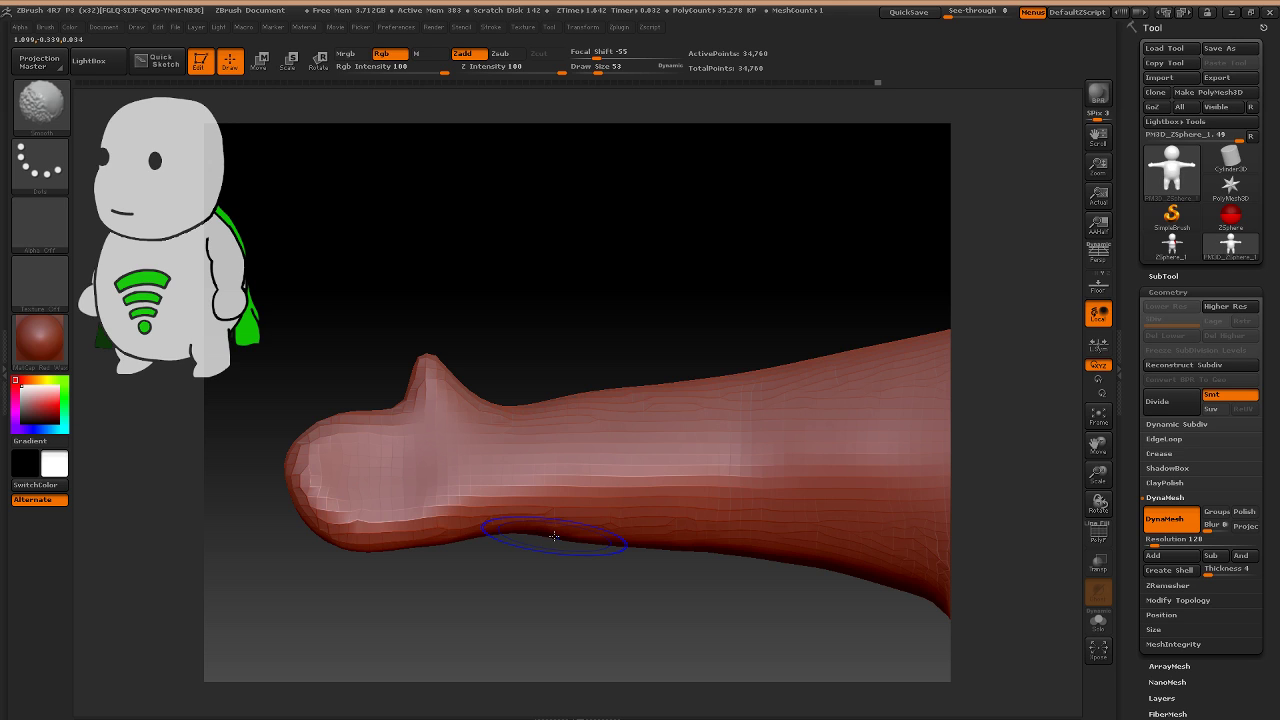
left_click_drag(554, 537, 560, 535, "shift")
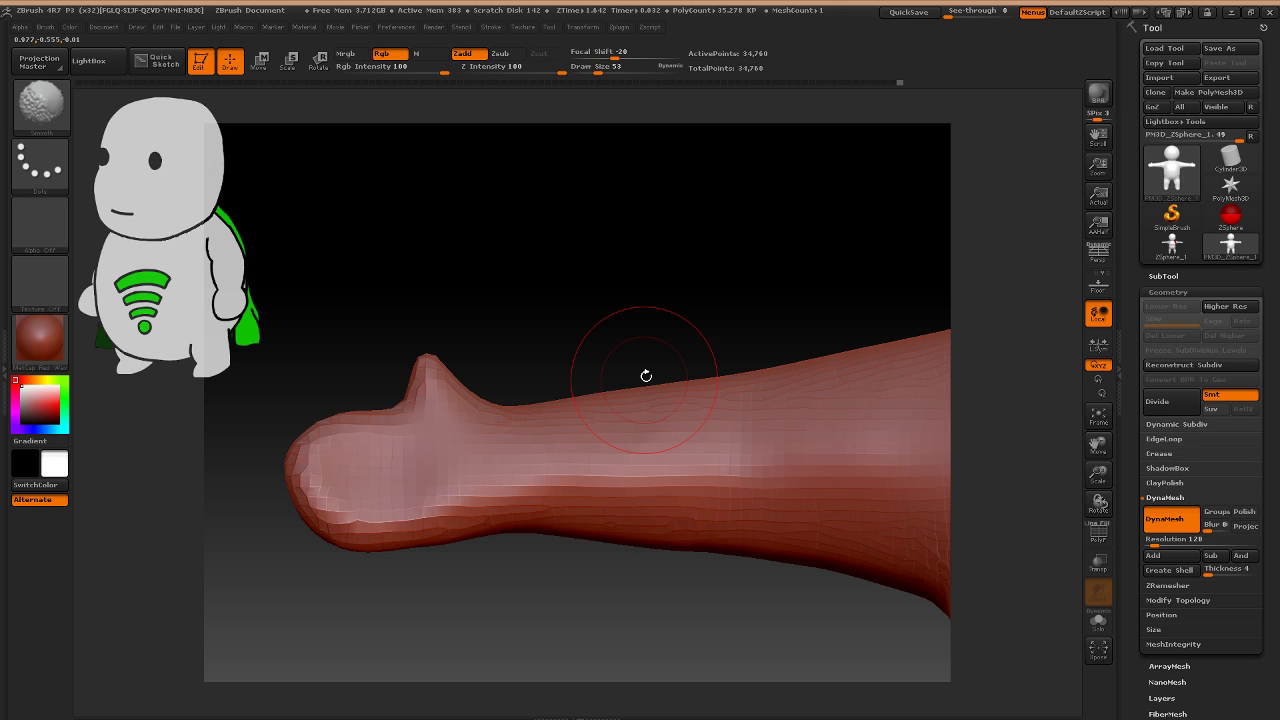
left_click_drag(646, 375, 695, 338, "shift")
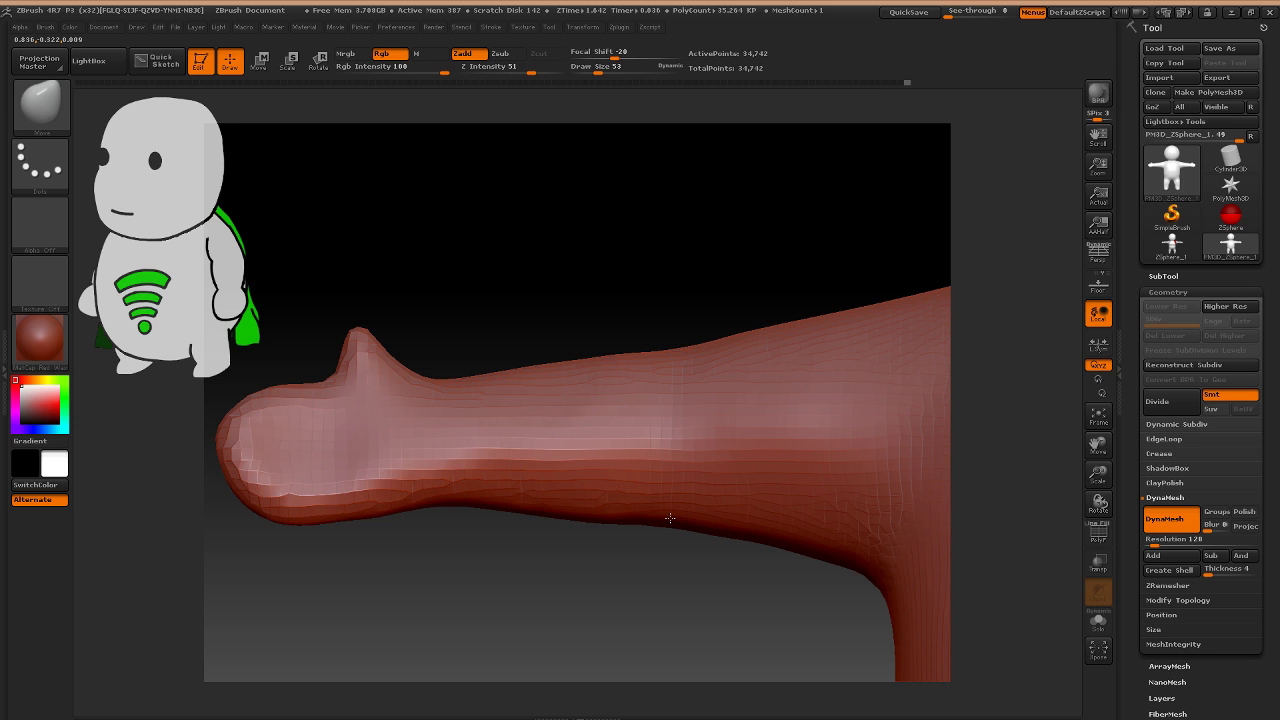
Build up the underside of the arm around the elbow with the Clay brush at Z Intensity 5.
mouse_move(669, 518)
left_mouse_down()
mouse_move(660, 505)
mouse_move(617, 511)
left_mouse_up()
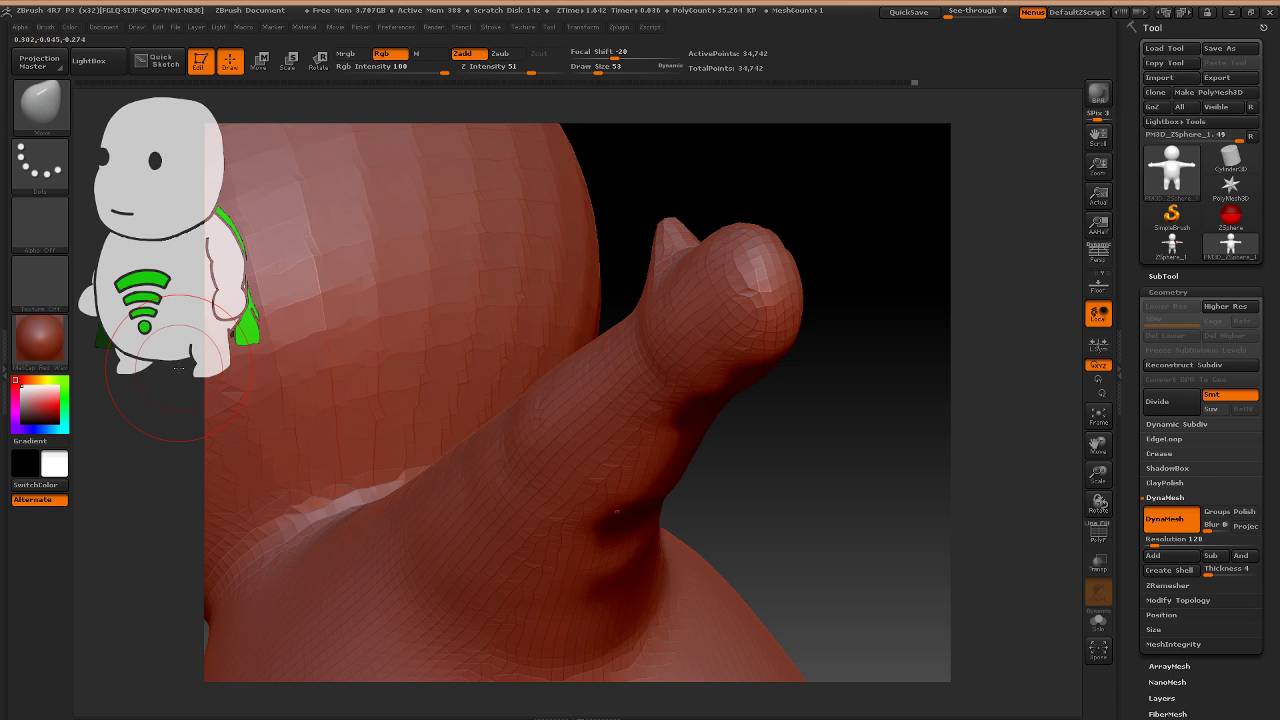
key("b")
key("c")
key("l")
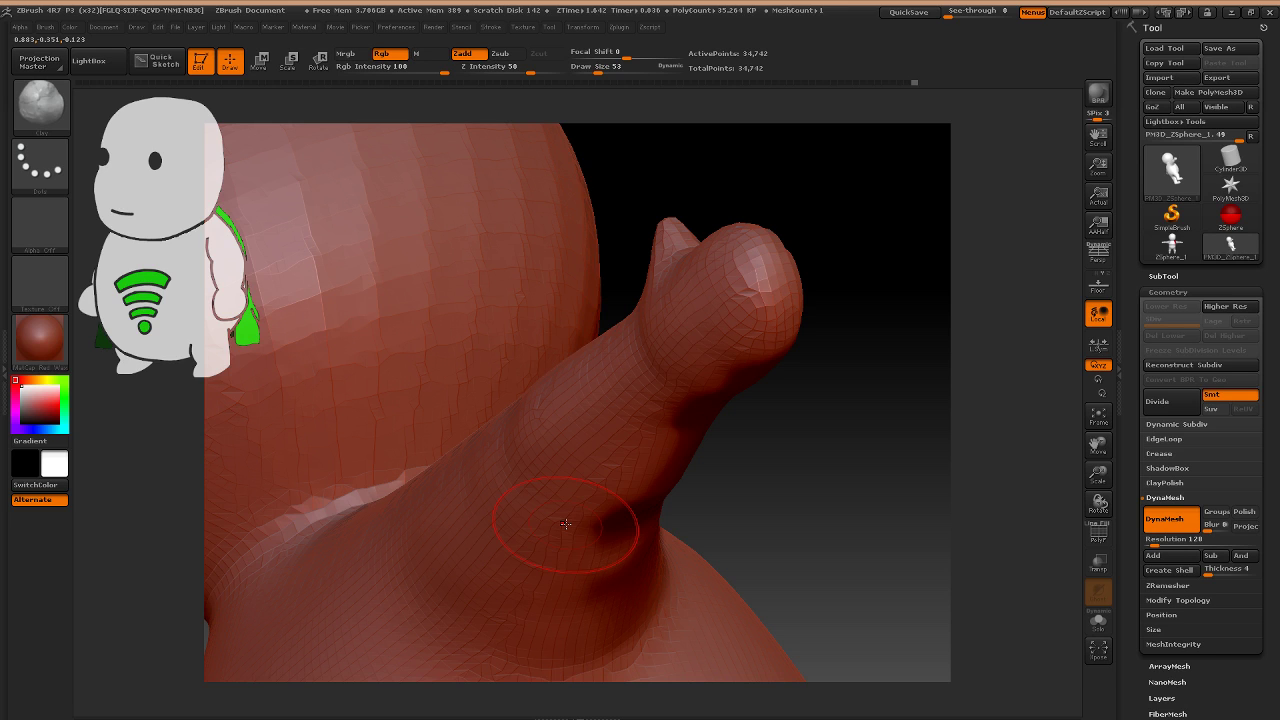
key("u")
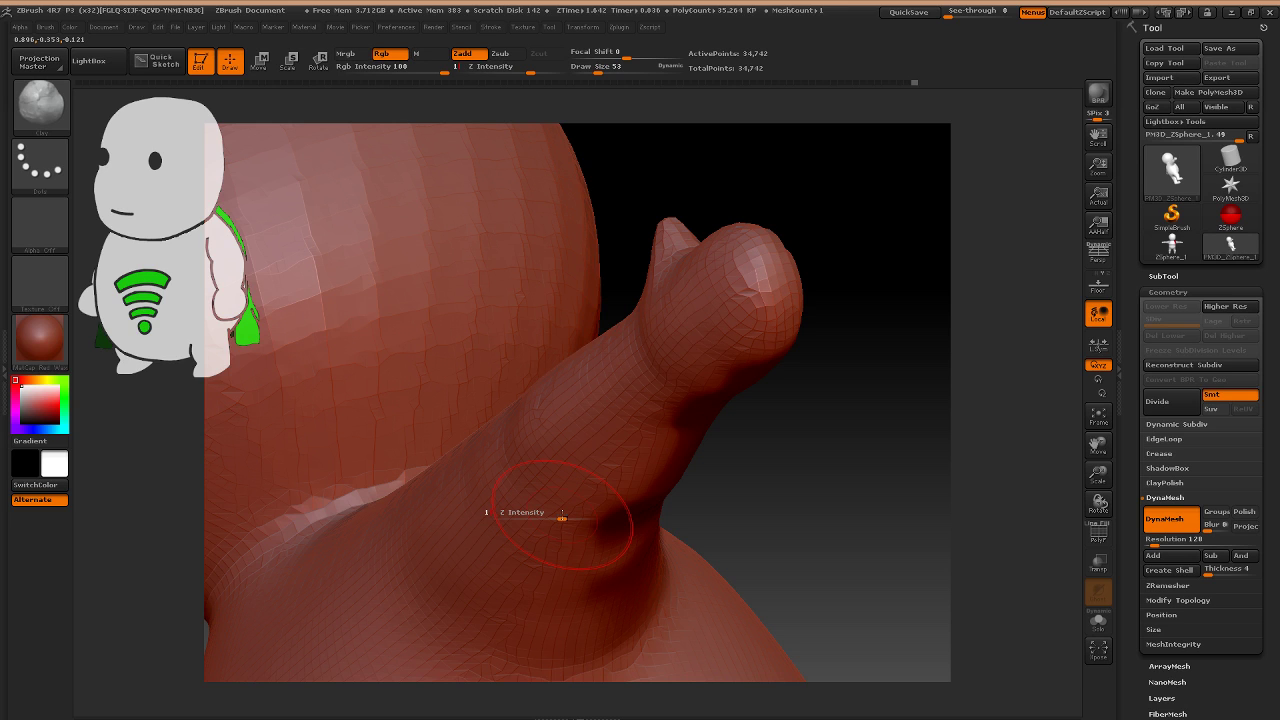
type("5")
mouse_move(563, 515)
left_mouse_down()
mouse_move(575, 534)
mouse_move(560, 537)
left_mouse_up()
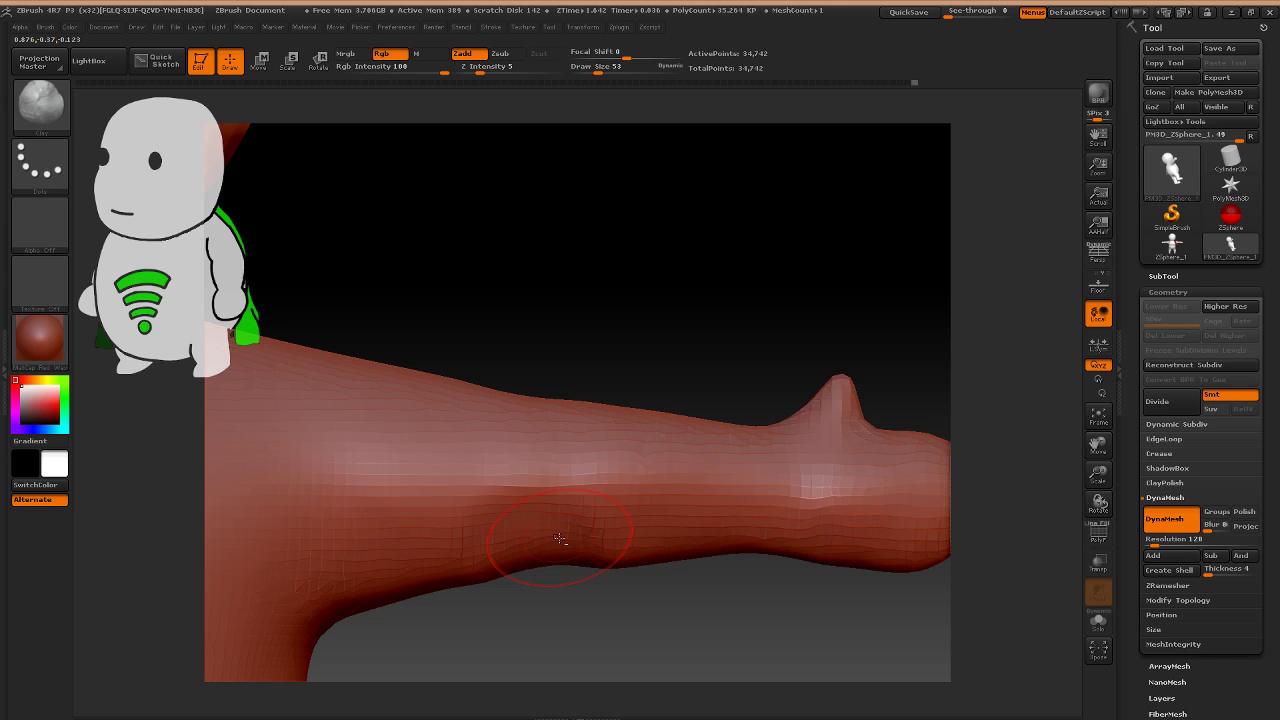
left_click_drag(562, 585, 580, 499)
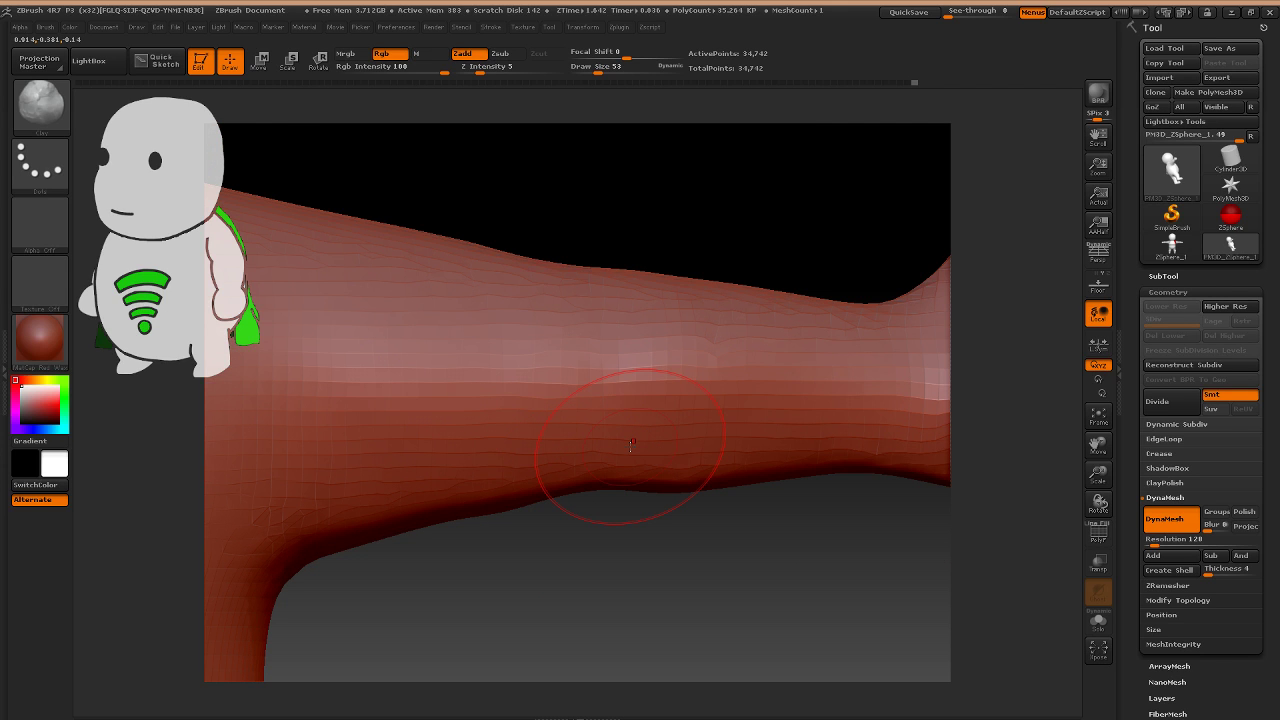
Lower the Clay brush Z Intensity to 2 and refine the elbow and forearm volume, smoothing the strokes.
type("u2")
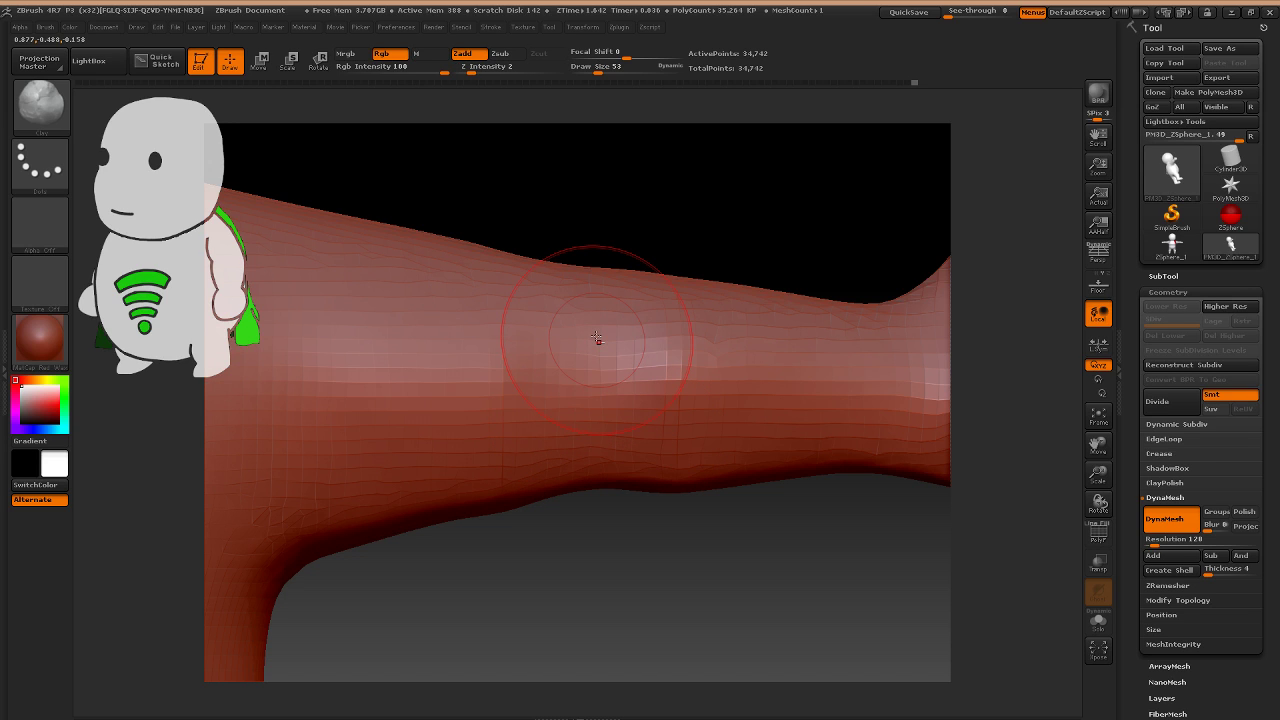
key("shift")
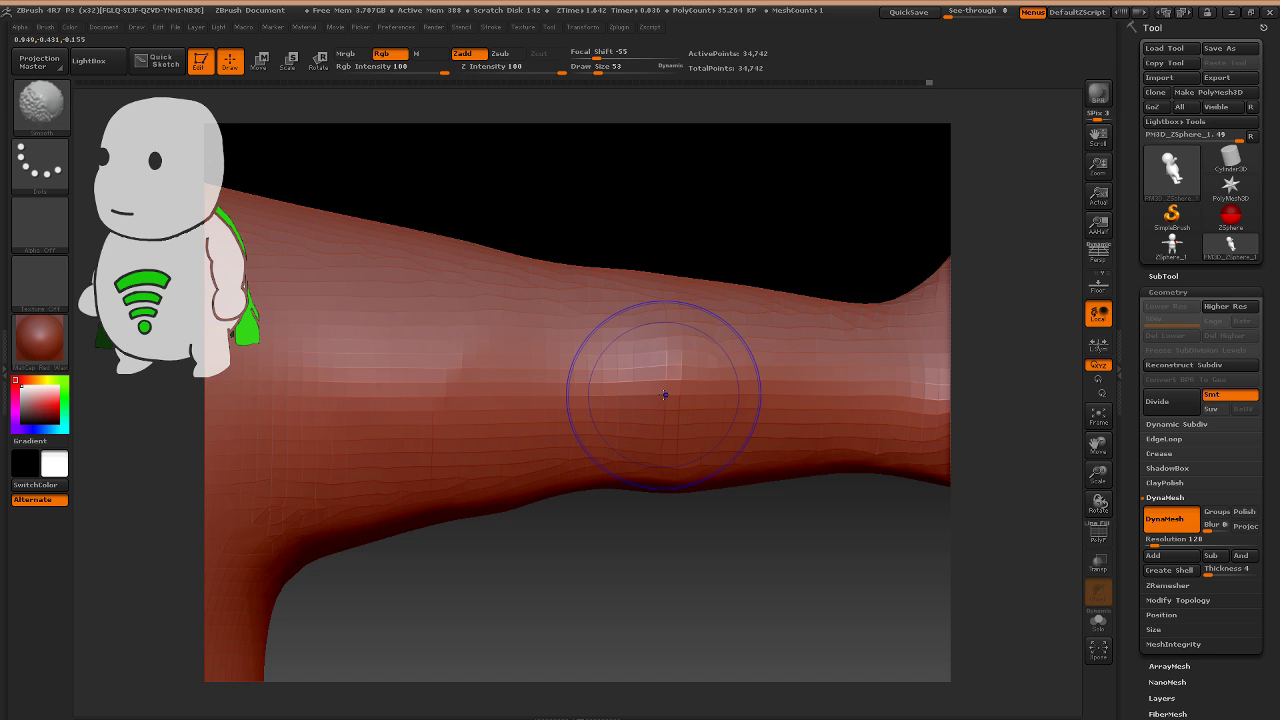
mouse_move(665, 395)
right_mouse_down()
mouse_move(566, 263)
mouse_move(582, 423)
right_mouse_up()
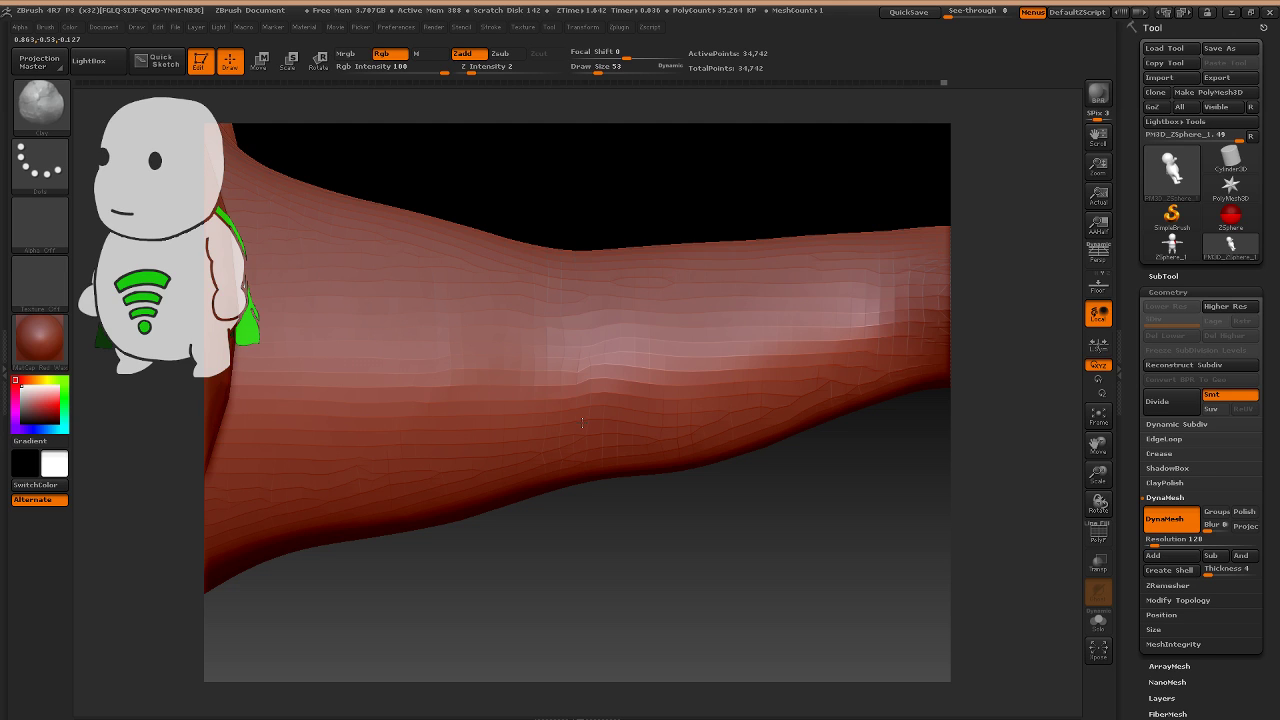
mouse_move(582, 423)
left_mouse_down("alt")
mouse_move(588, 300)
mouse_move(685, 338)
left_mouse_up("alt")
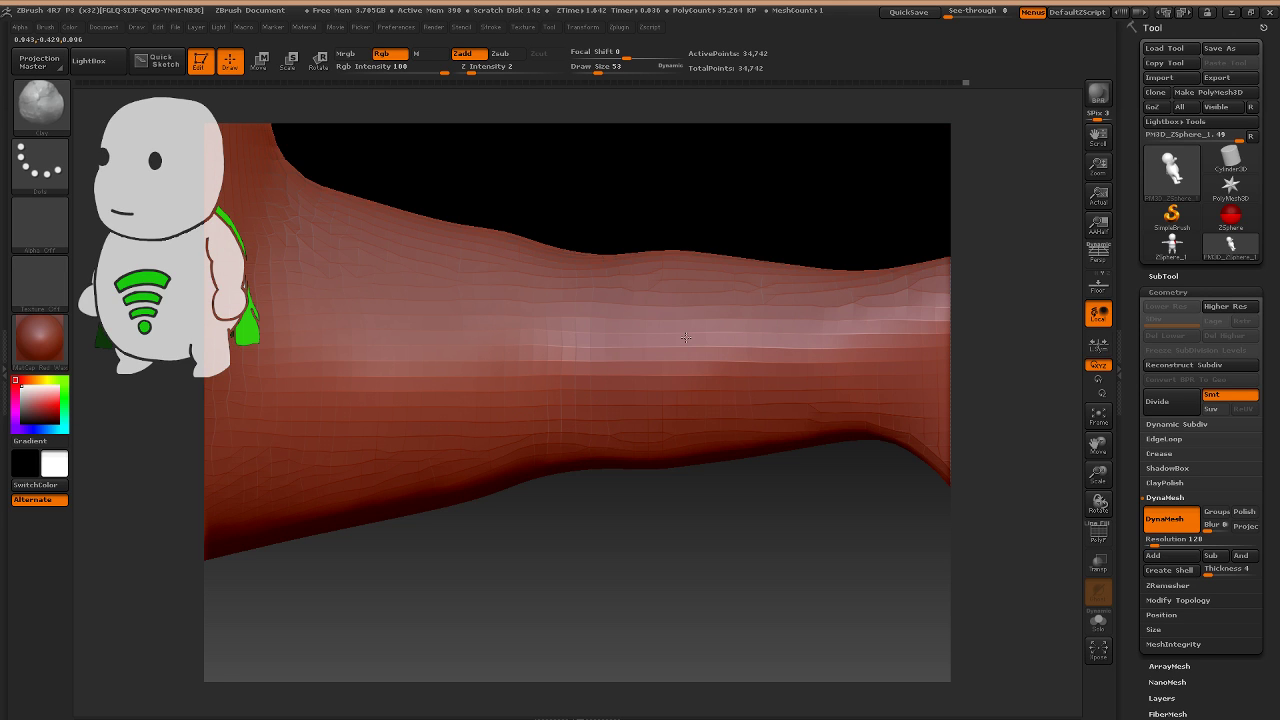
key("shift")
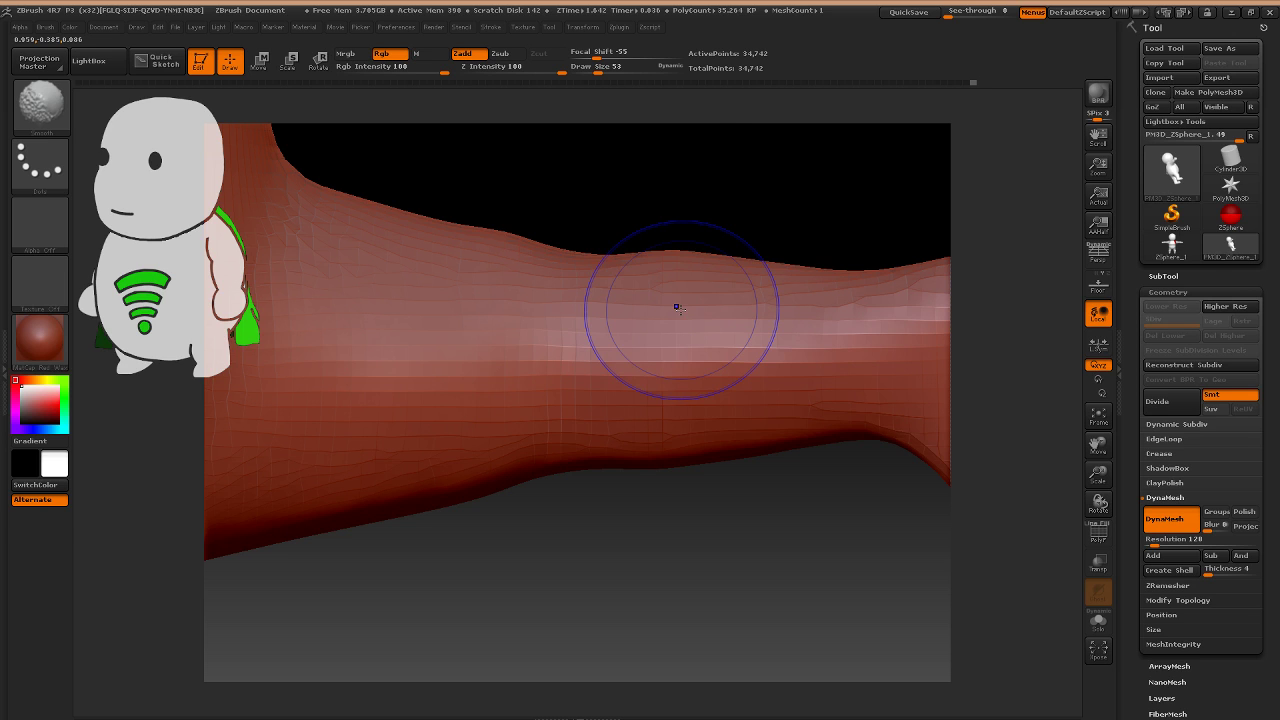
mouse_move(678, 308)
left_mouse_down()
mouse_move(587, 412)
mouse_move(670, 320)
left_mouse_up()
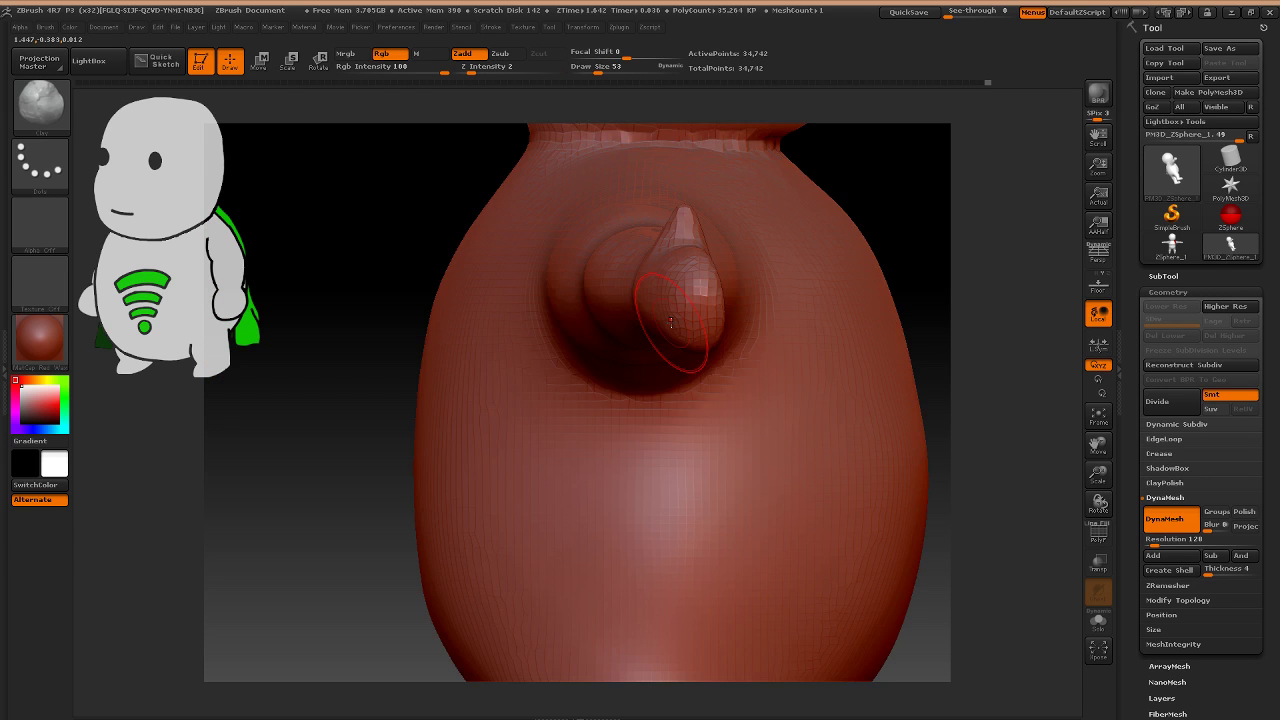
Sculpt the armpit where the arm meets the torso with ClayBuildup at Z Intensity 5 and smooth the transition.
right_click_drag(671, 322, 615, 396)
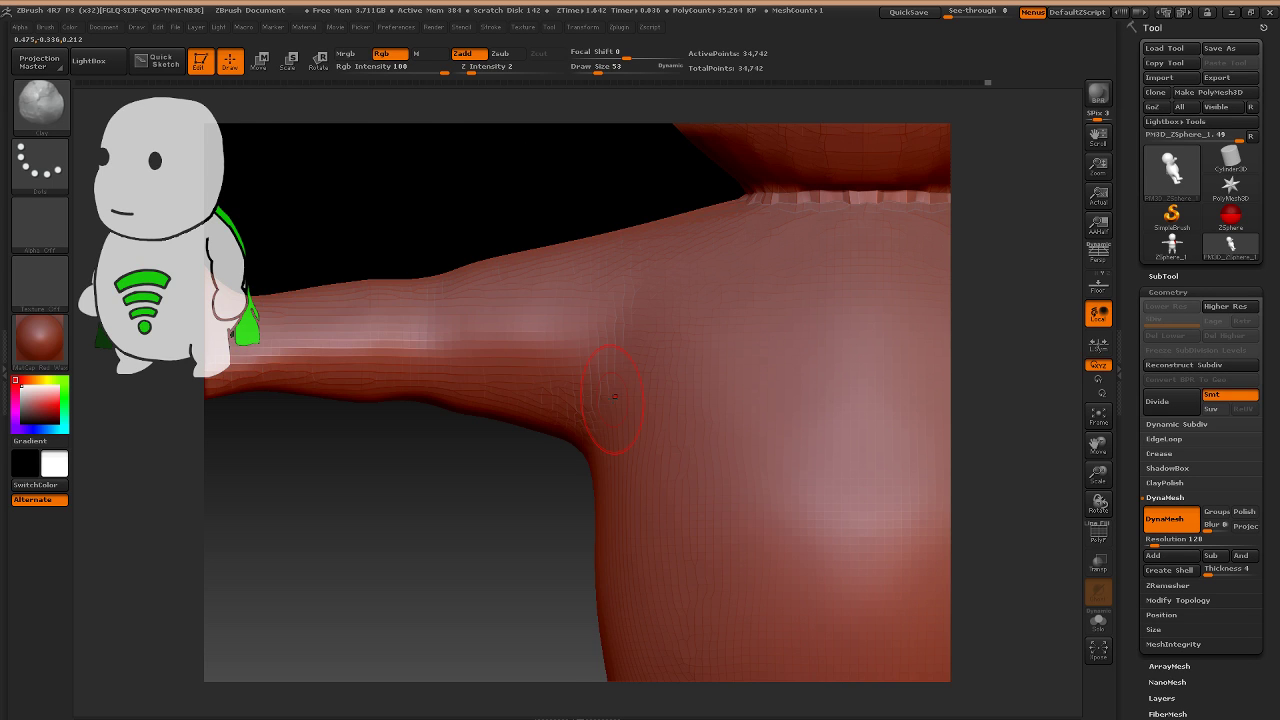
mouse_move(614, 396)
left_mouse_down()
mouse_move(531, 450)
mouse_move(638, 407)
mouse_move(508, 463)
left_mouse_up()
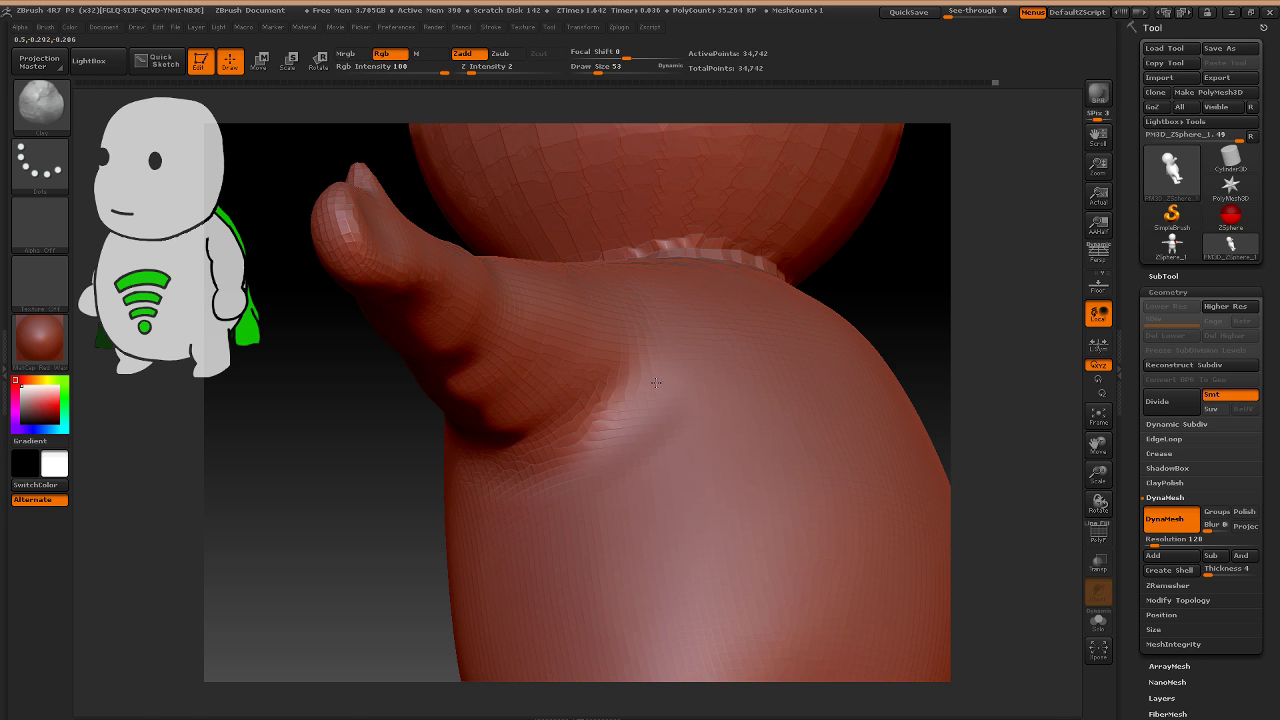
key("b")
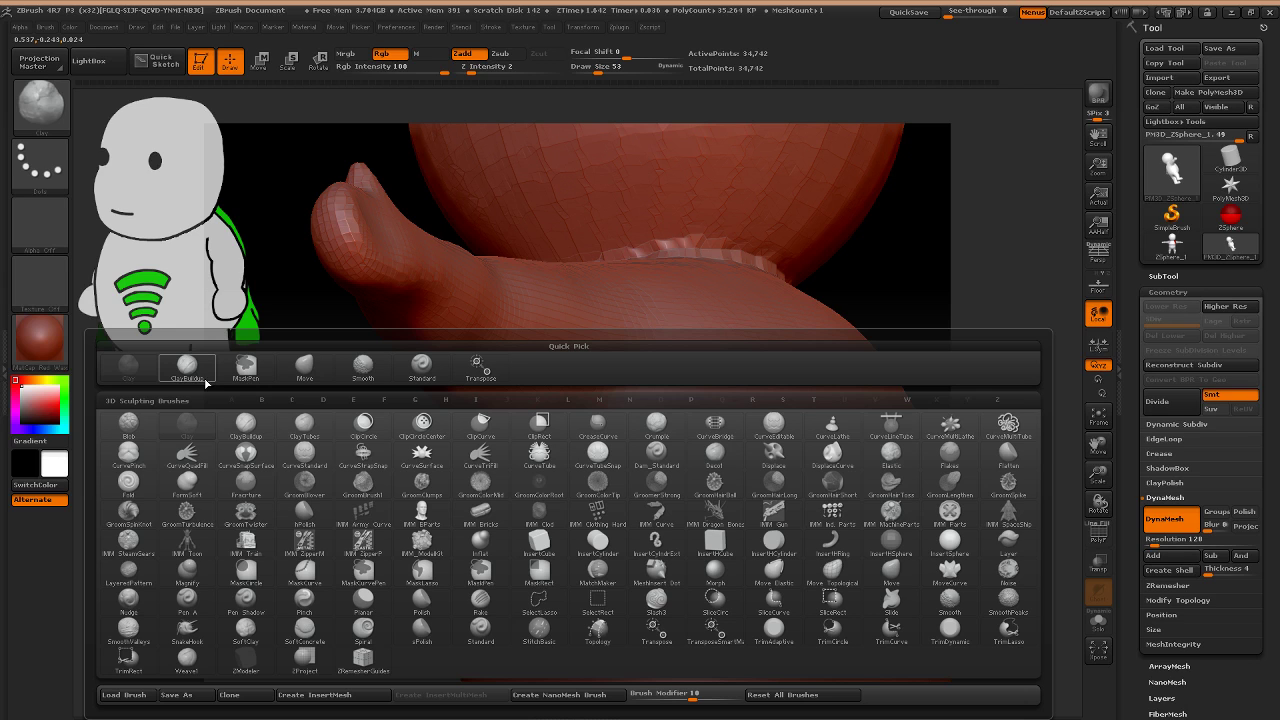
left_click(203, 378)
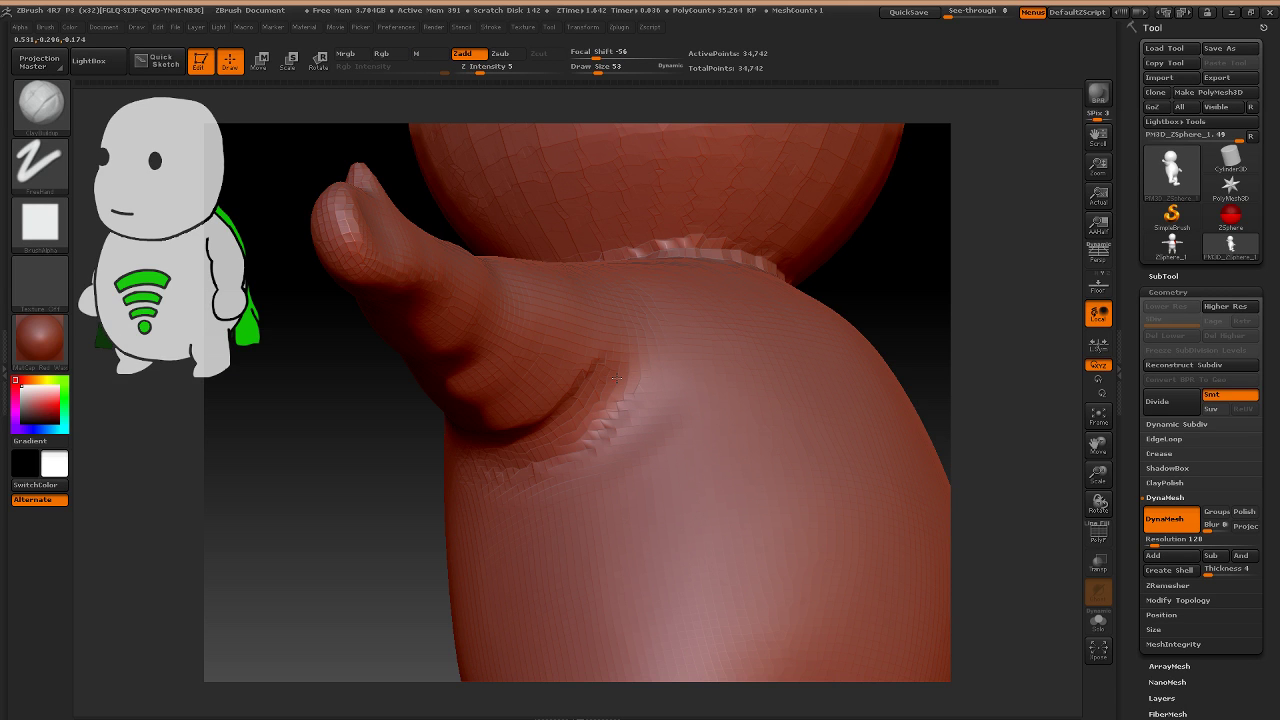
mouse_move(616, 378)
left_mouse_down("shift")
mouse_move(626, 449)
mouse_move(563, 361)
left_mouse_up("shift")
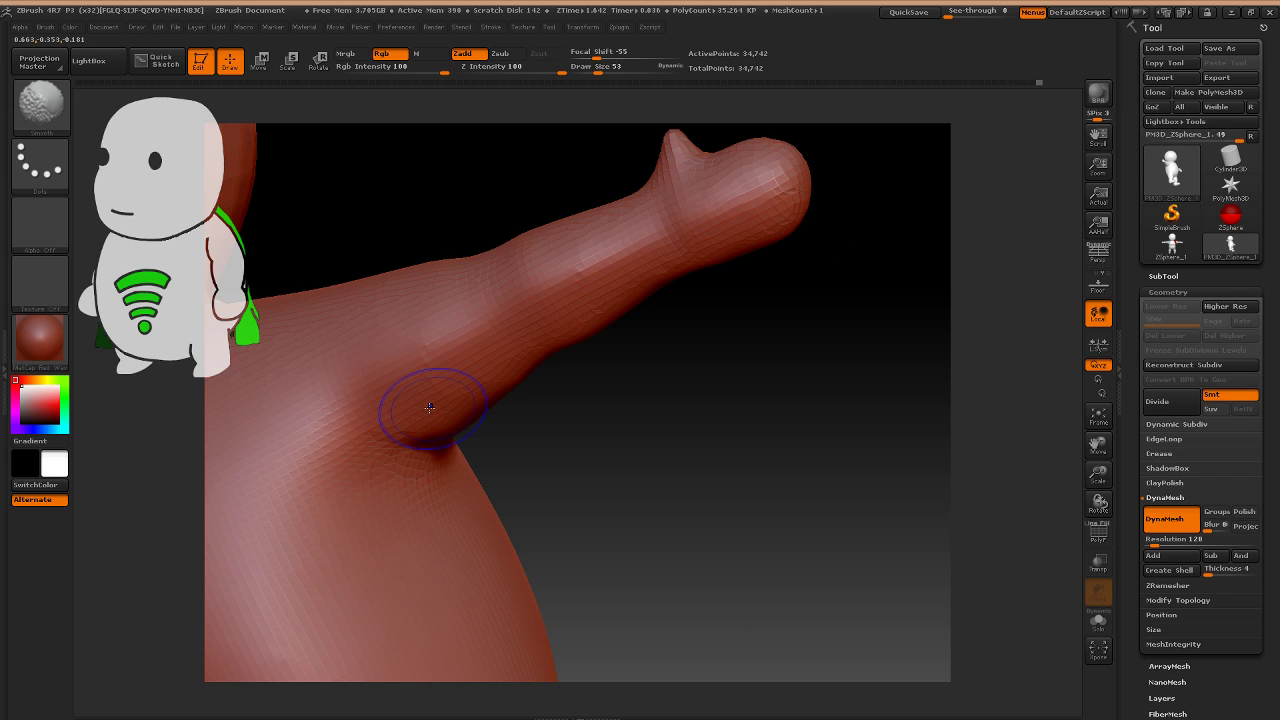
mouse_move(429, 408)
left_mouse_down()
mouse_move(538, 333)
mouse_move(694, 340)
mouse_move(459, 354)
left_mouse_up()
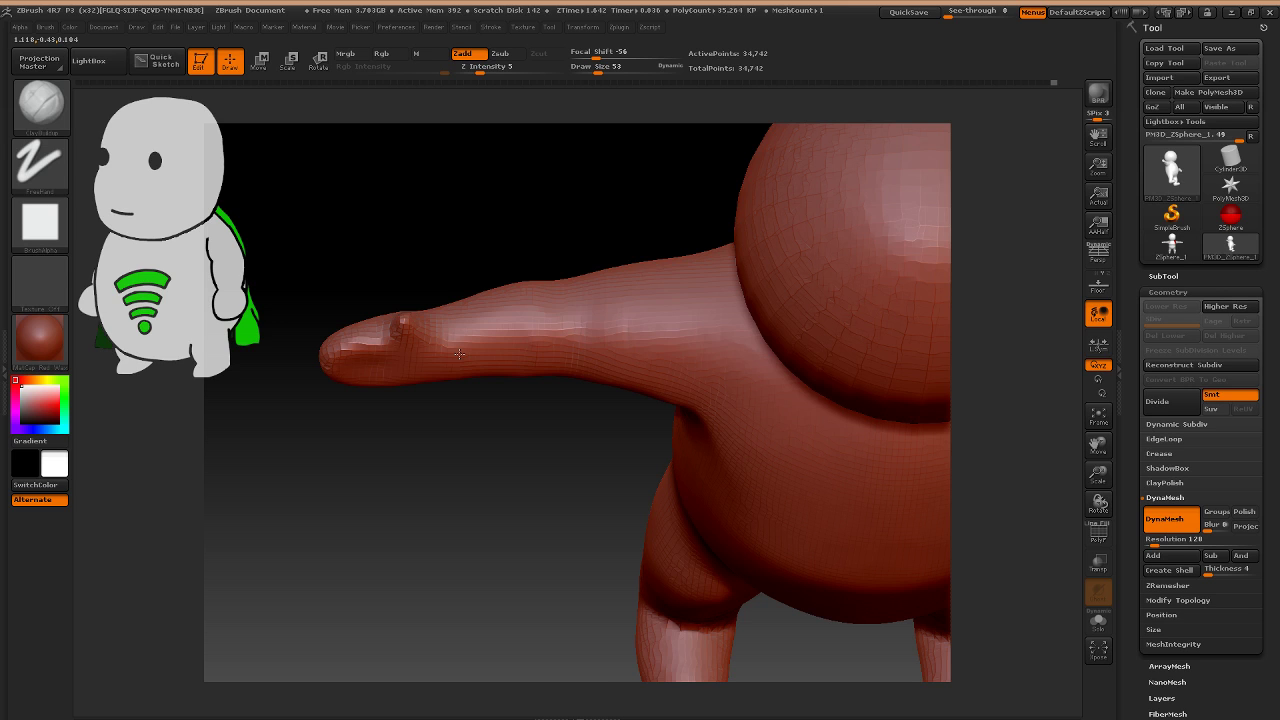
Build up the underside of the forearm behind the thumb with the ClayBuildup brush.
right_click_drag(459, 354, 463, 426, "ctrl")
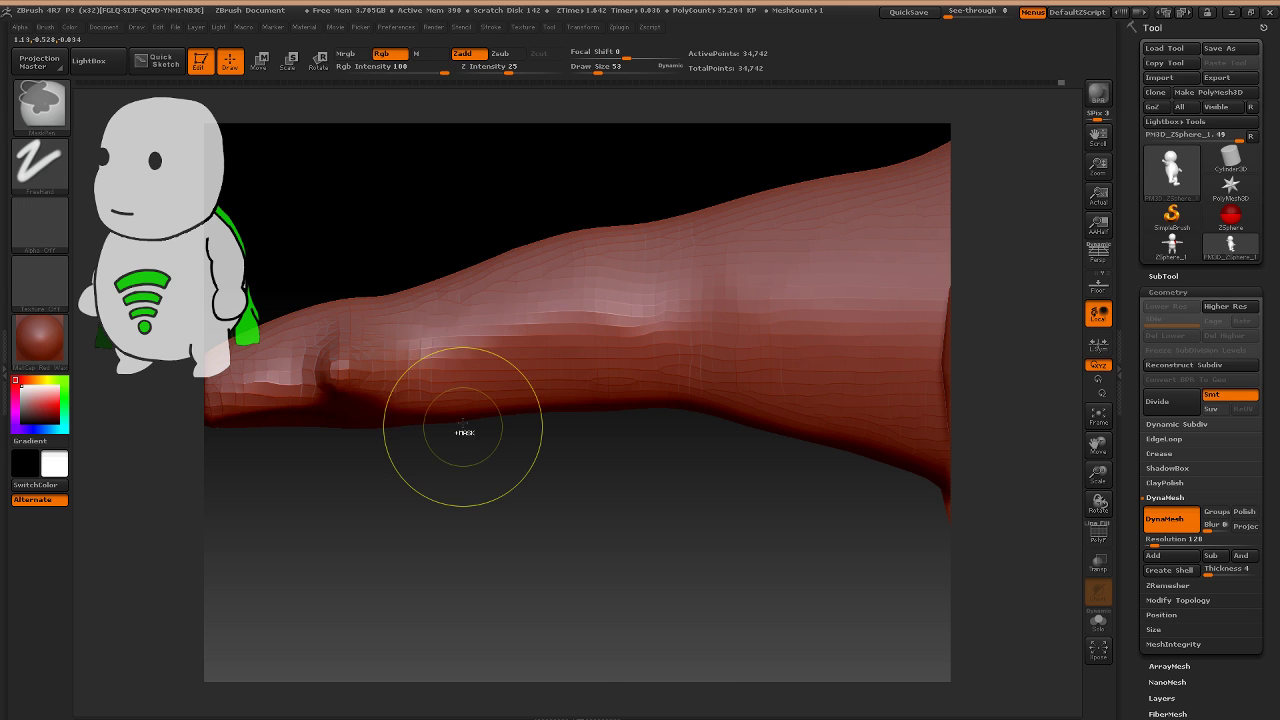
key("b")
key("c")
key("b")
left_click_drag(463, 432, 566, 285)
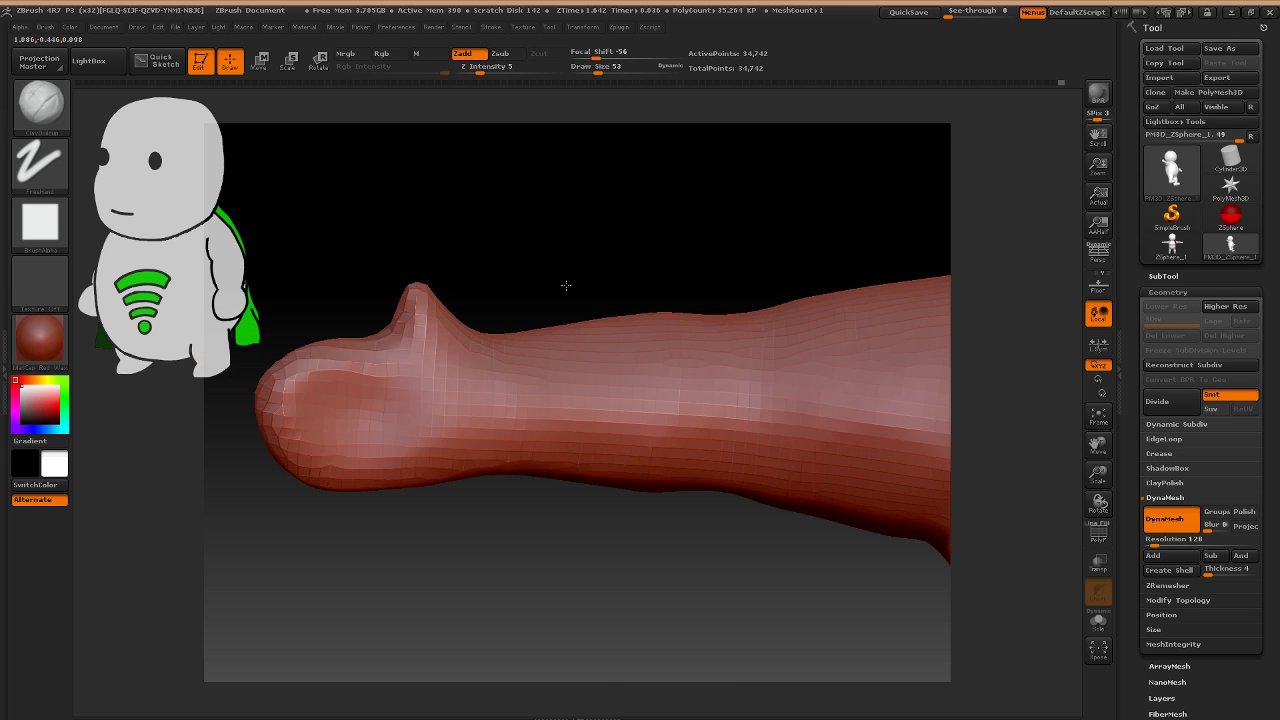
mouse_move(652, 410)
left_mouse_down()
mouse_move(568, 418)
mouse_move(690, 405)
left_mouse_up()
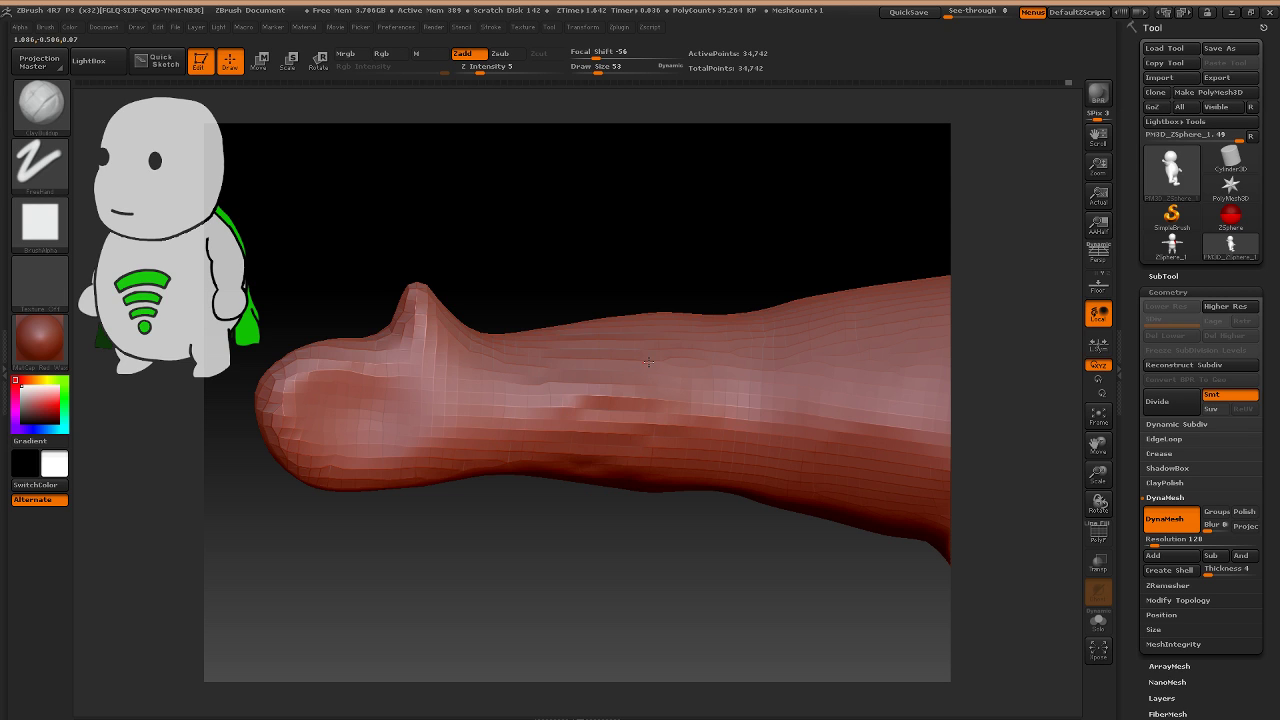
right_click_drag(649, 362, 643, 440)
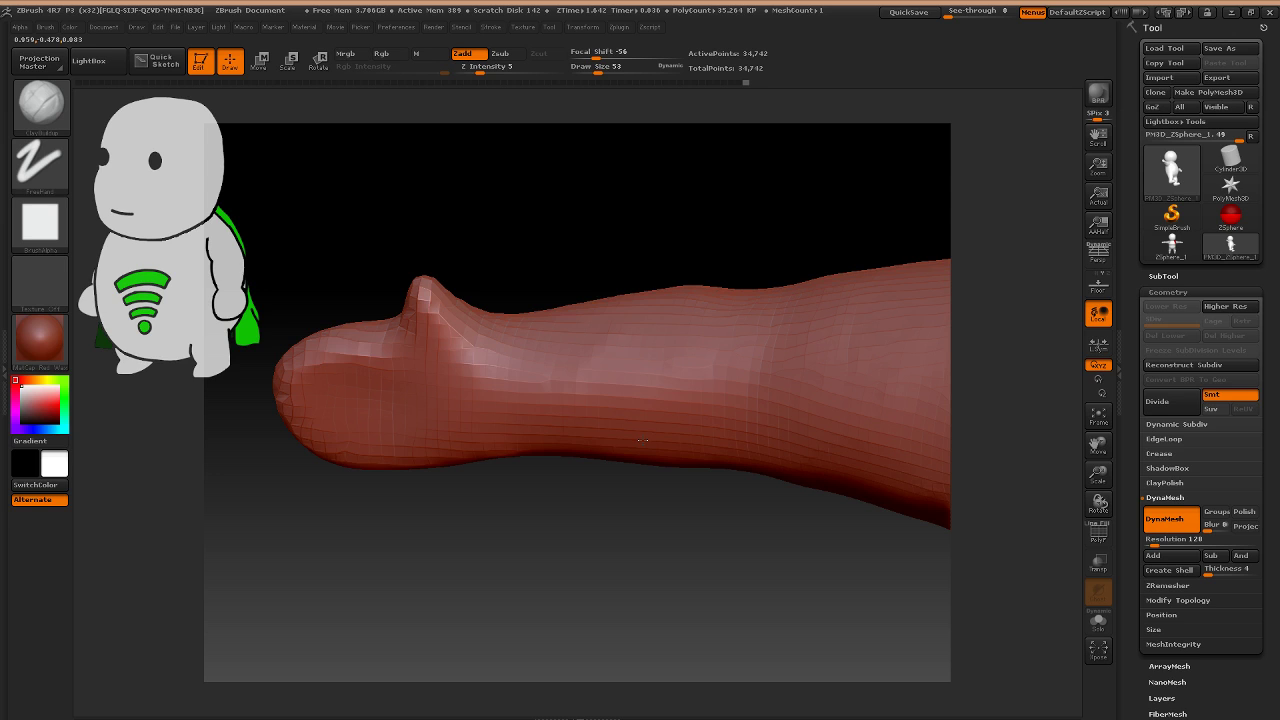
left_click_drag(642, 440, 643, 444)
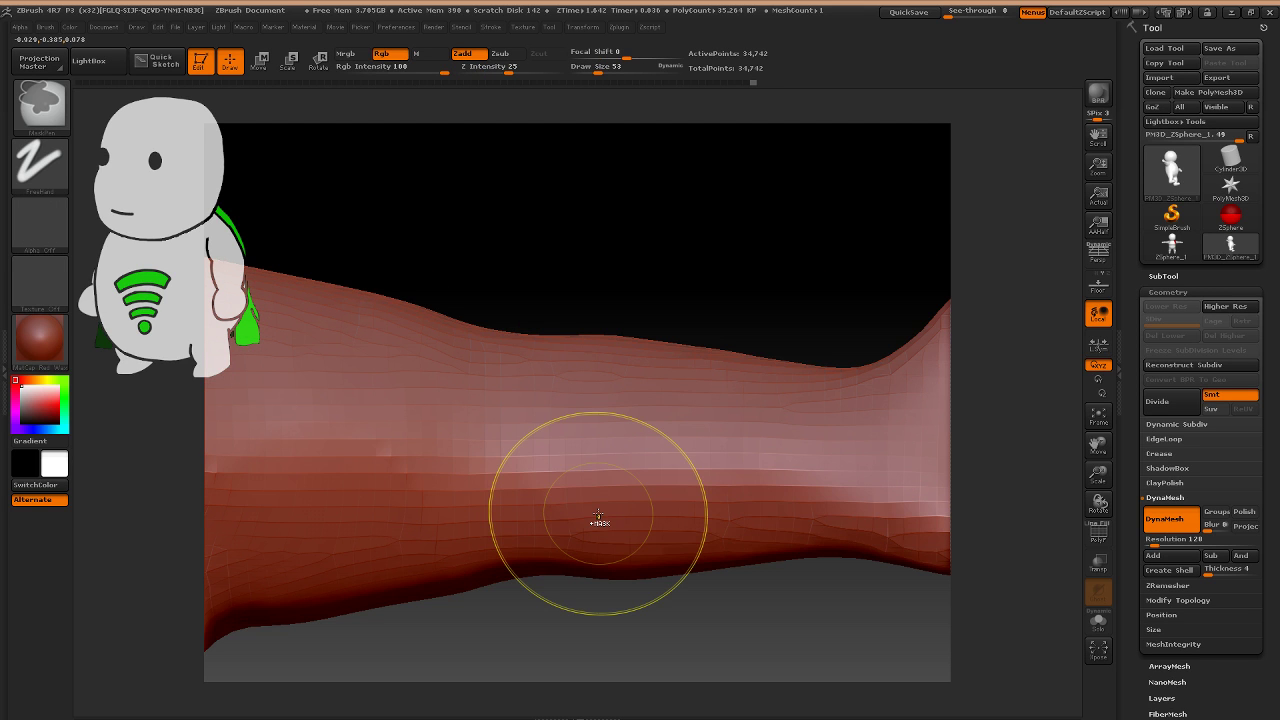
Adjust the lower contour of the forearm near the wrist with the Move brush and smooth its underside.
right_click_drag(598, 514, 633, 525)
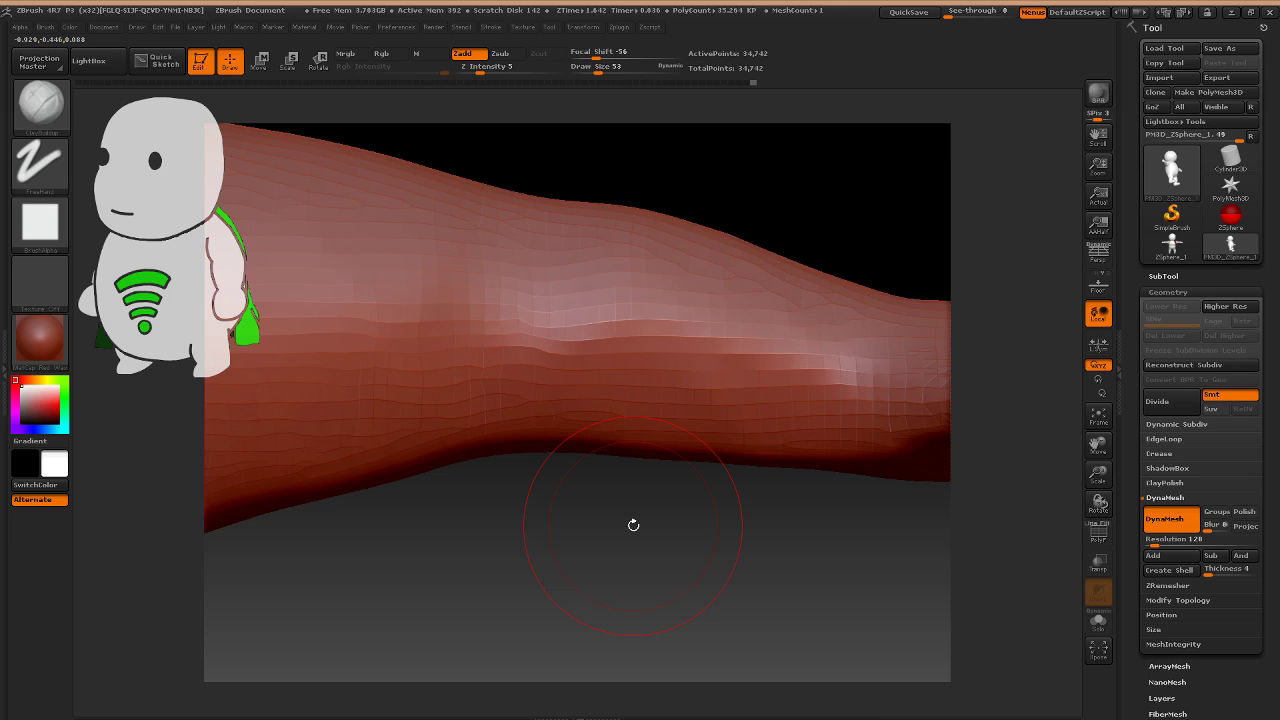
key("b")
key("m")
key("v")
left_click_drag(623, 450, 621, 457)
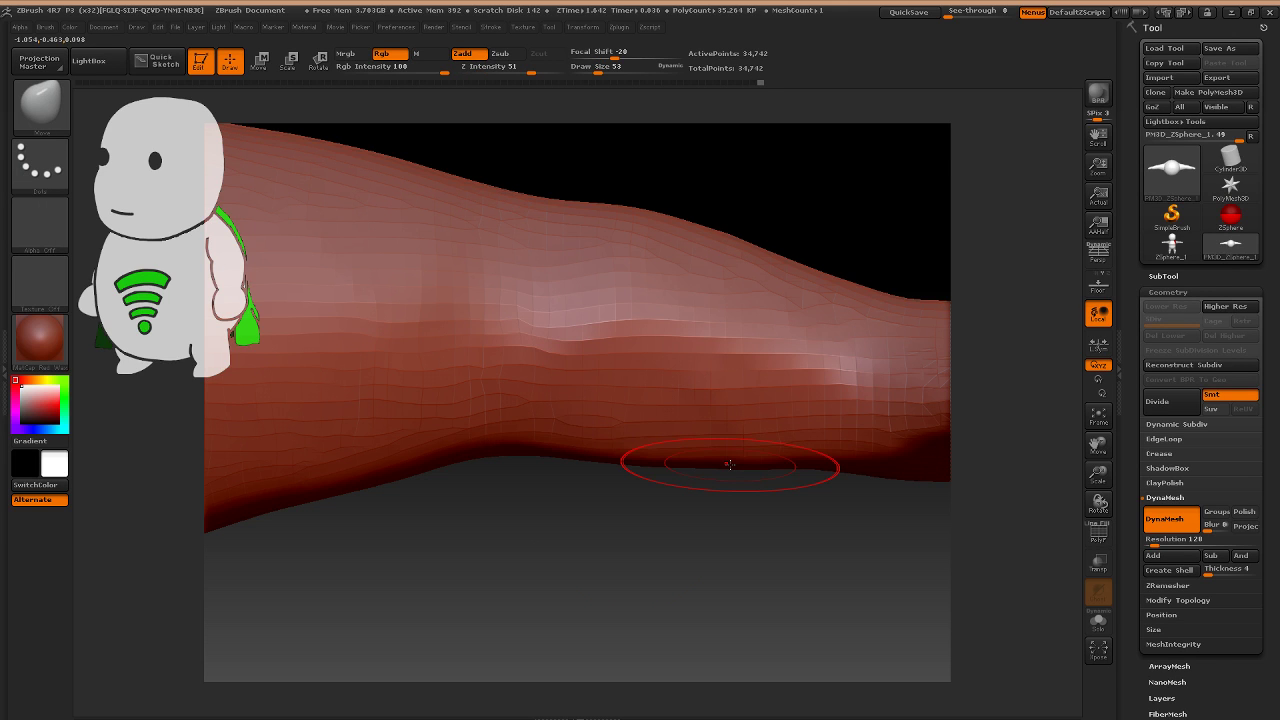
key("shift")
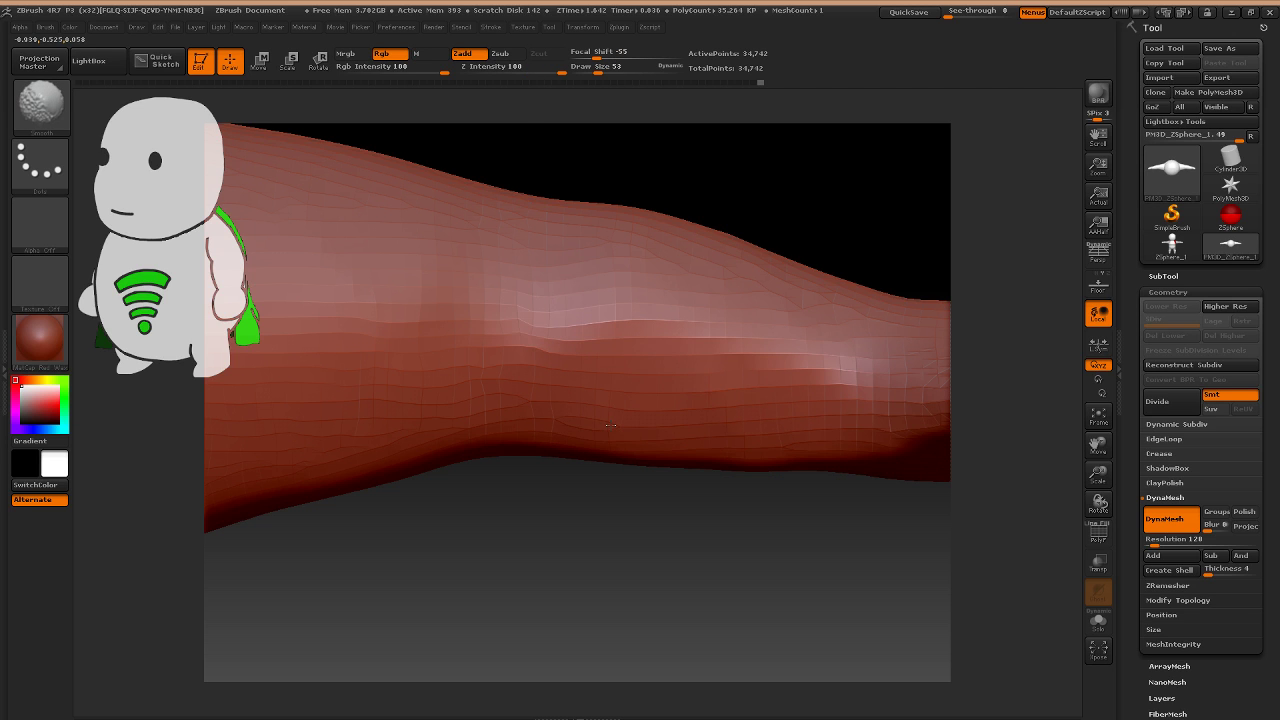
mouse_move(610, 425)
left_mouse_down()
mouse_move(557, 428)
mouse_move(707, 436)
left_mouse_up()
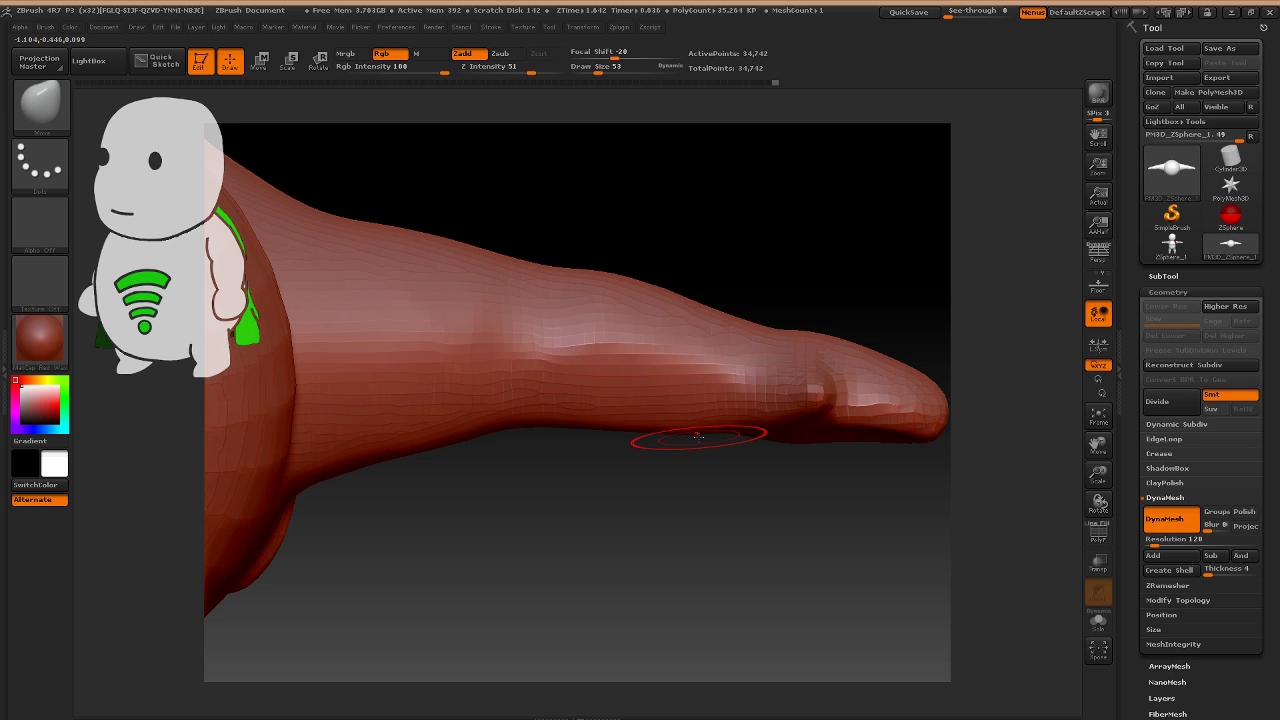
mouse_move(698, 437)
left_mouse_down()
mouse_move(704, 394)
mouse_move(690, 428)
left_mouse_up()
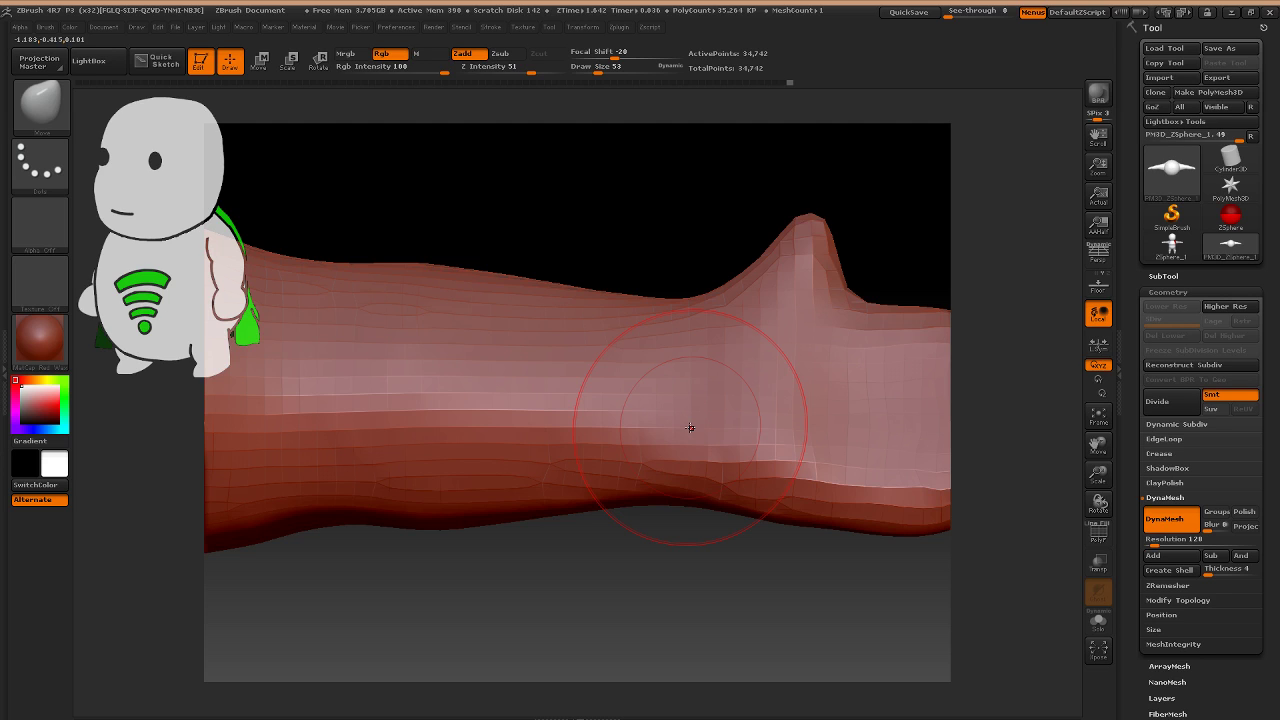
Sculpt around the wrist and back of the hand with ClayBuildup at Draw Size 25 and smooth the strokes.
key("b")
key("c")
key("b")
key("s")
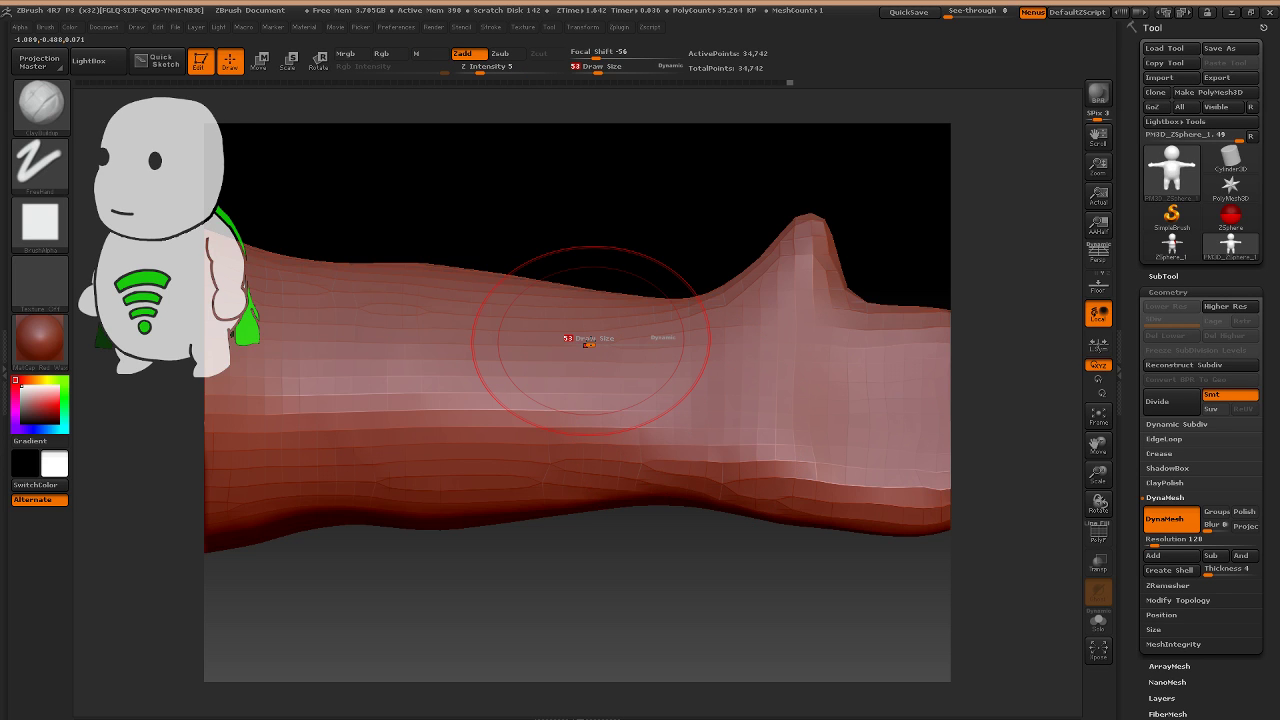
type("25")
key("Return")
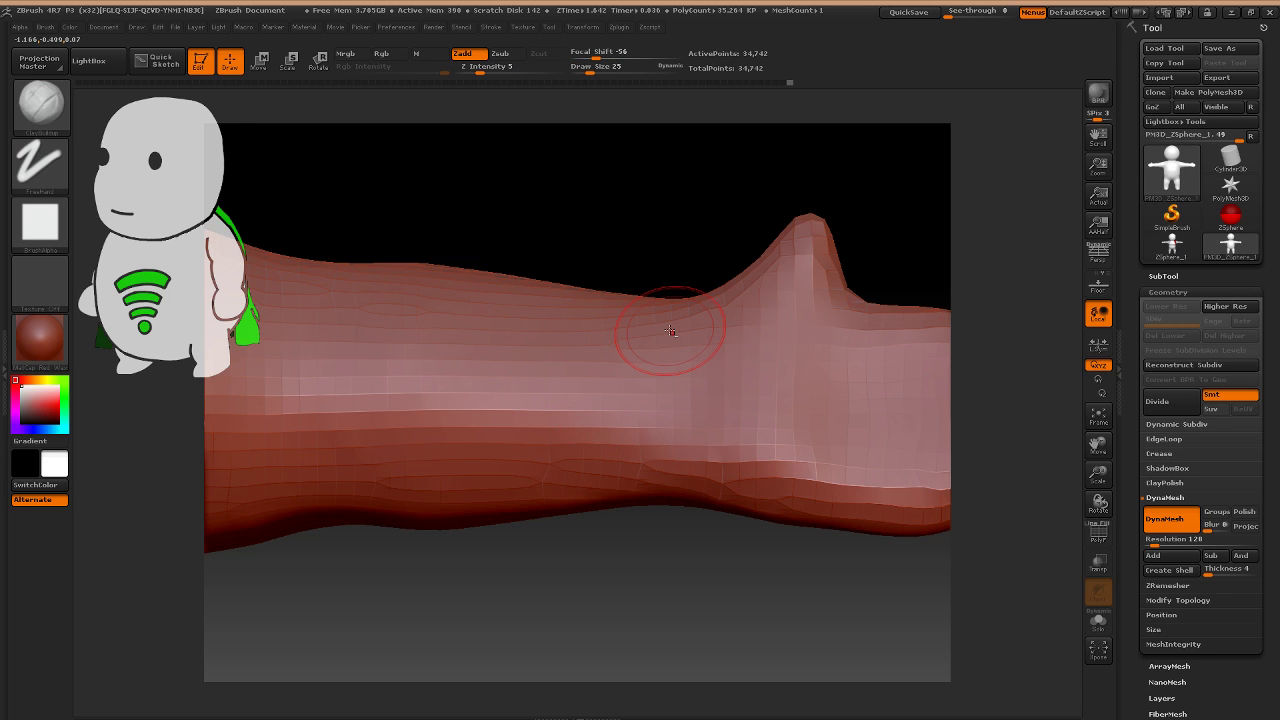
mouse_move(670, 331)
left_mouse_down()
mouse_move(615, 461)
mouse_move(676, 415)
mouse_move(619, 490)
mouse_move(602, 427)
mouse_move(740, 338)
left_mouse_up()
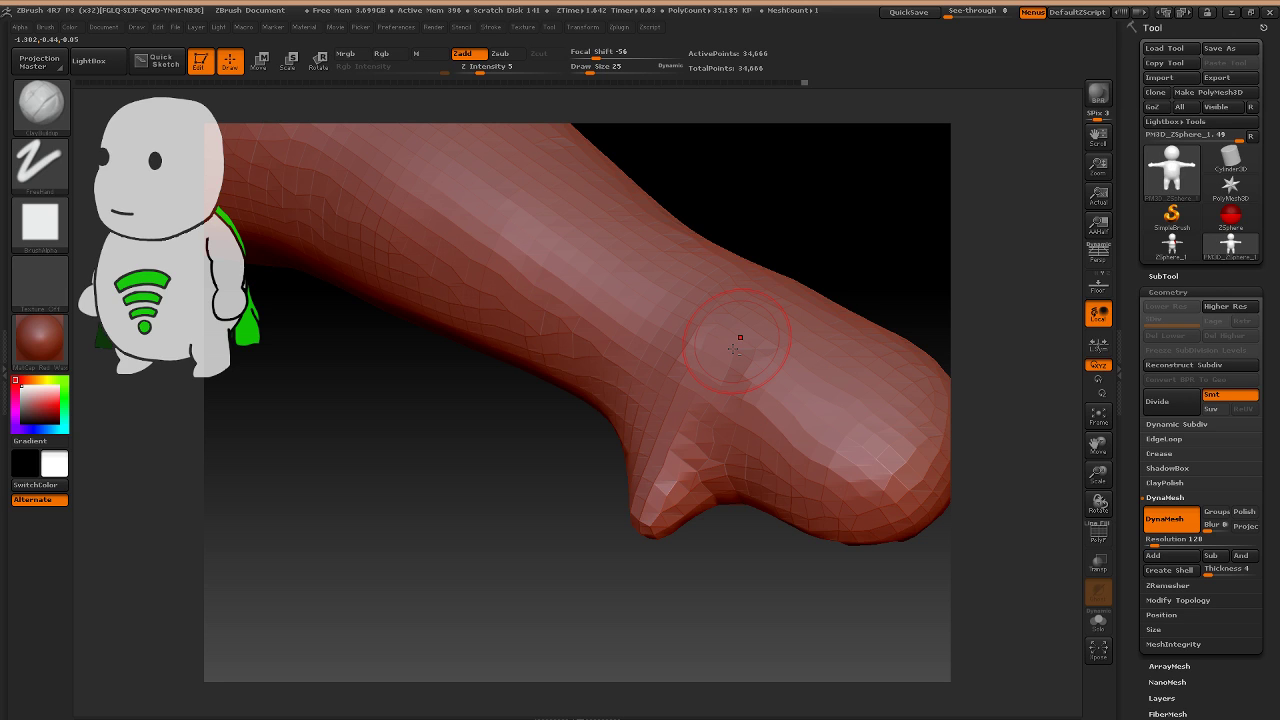
key("shift")
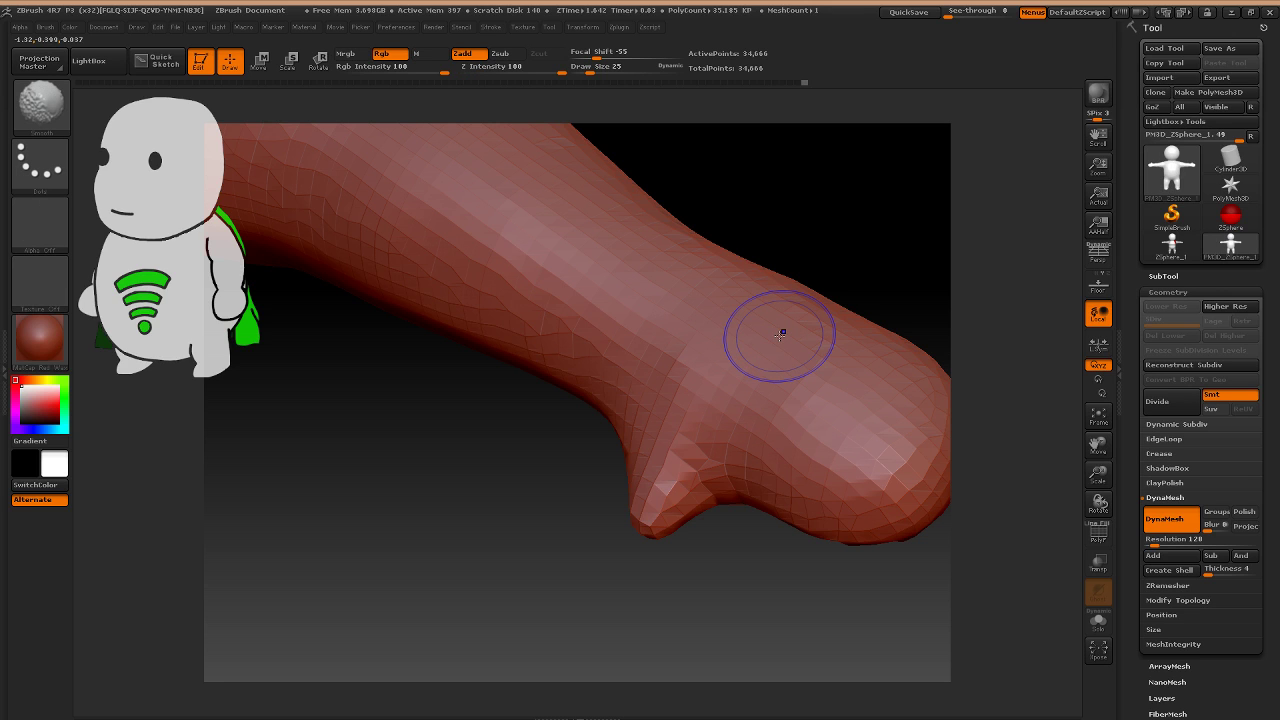
left_click_drag(780, 335, 612, 368)
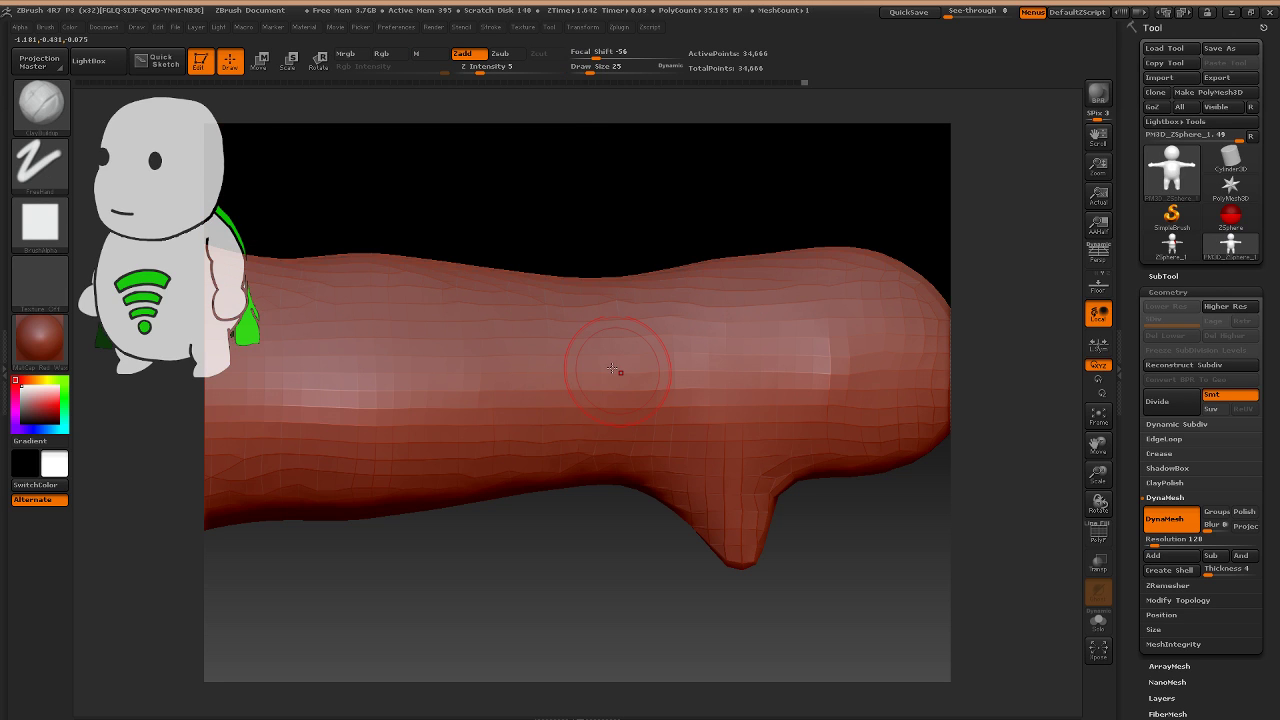
Select the Move brush, mask the hand and a band of the forearm with the wrist left free, and blur the mask.
key("b")
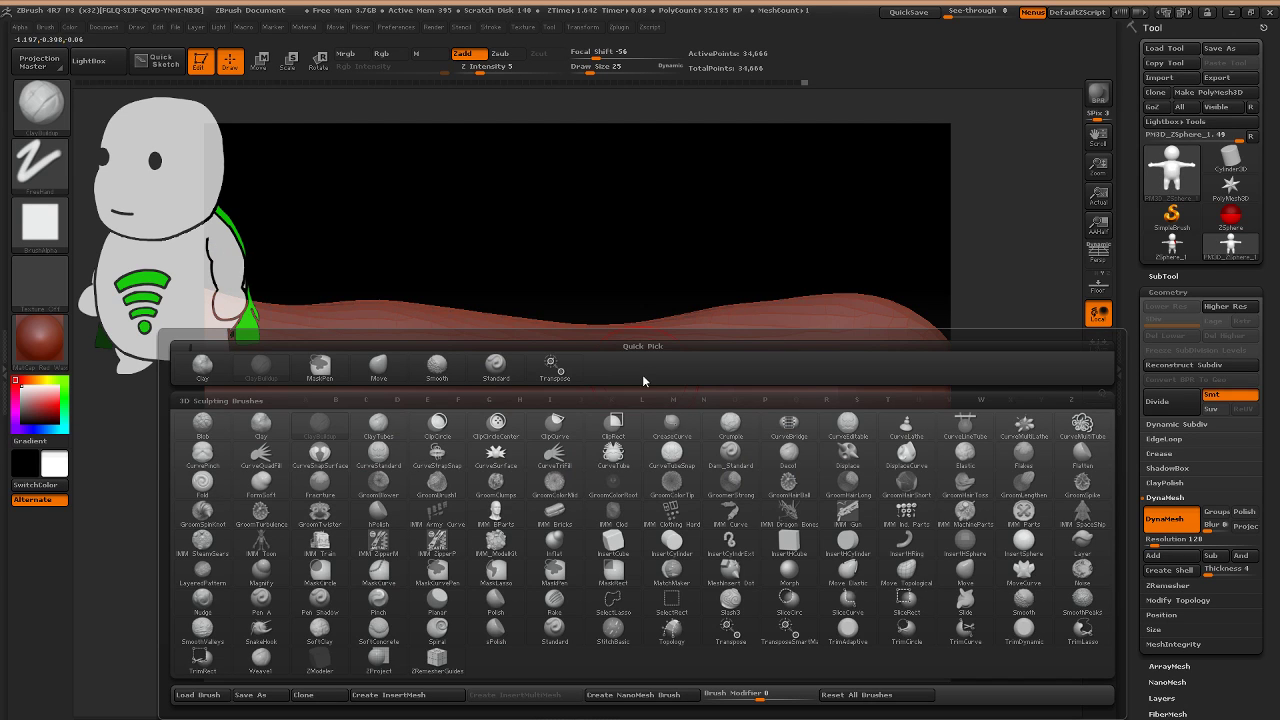
key("m")
key("v")
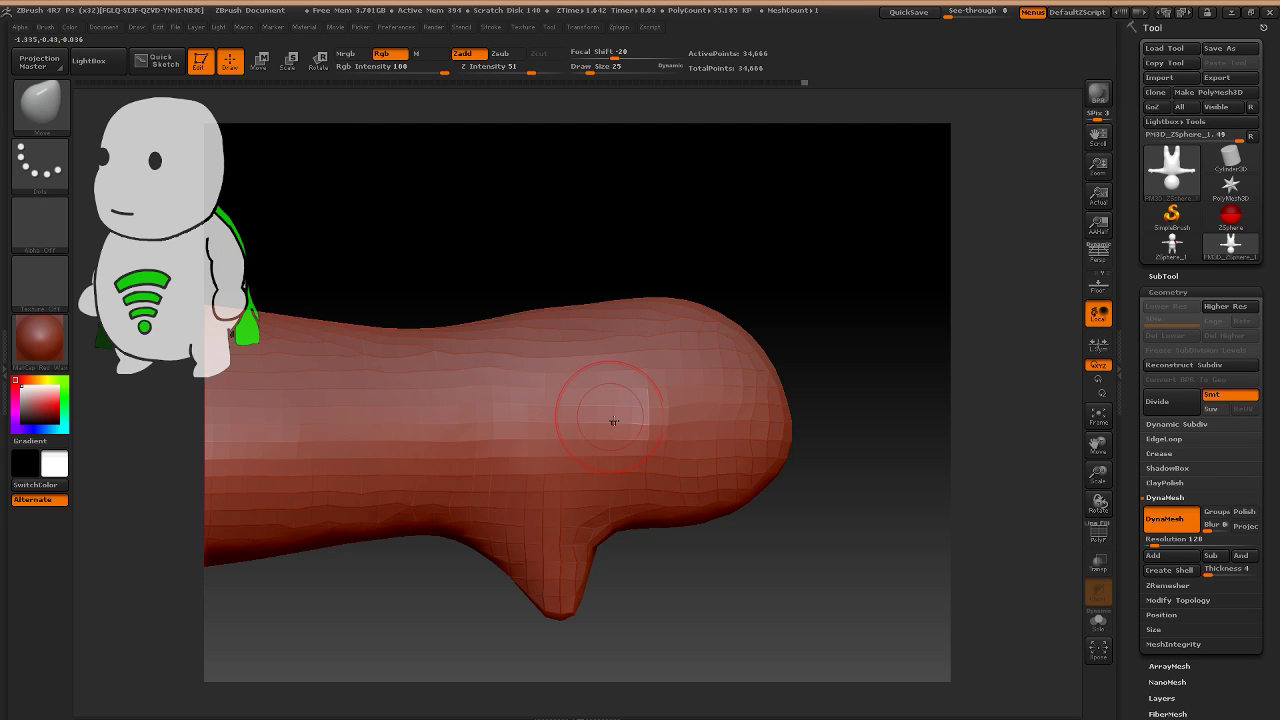
left_click_drag(768, 587, 583, 303, "ctrl")
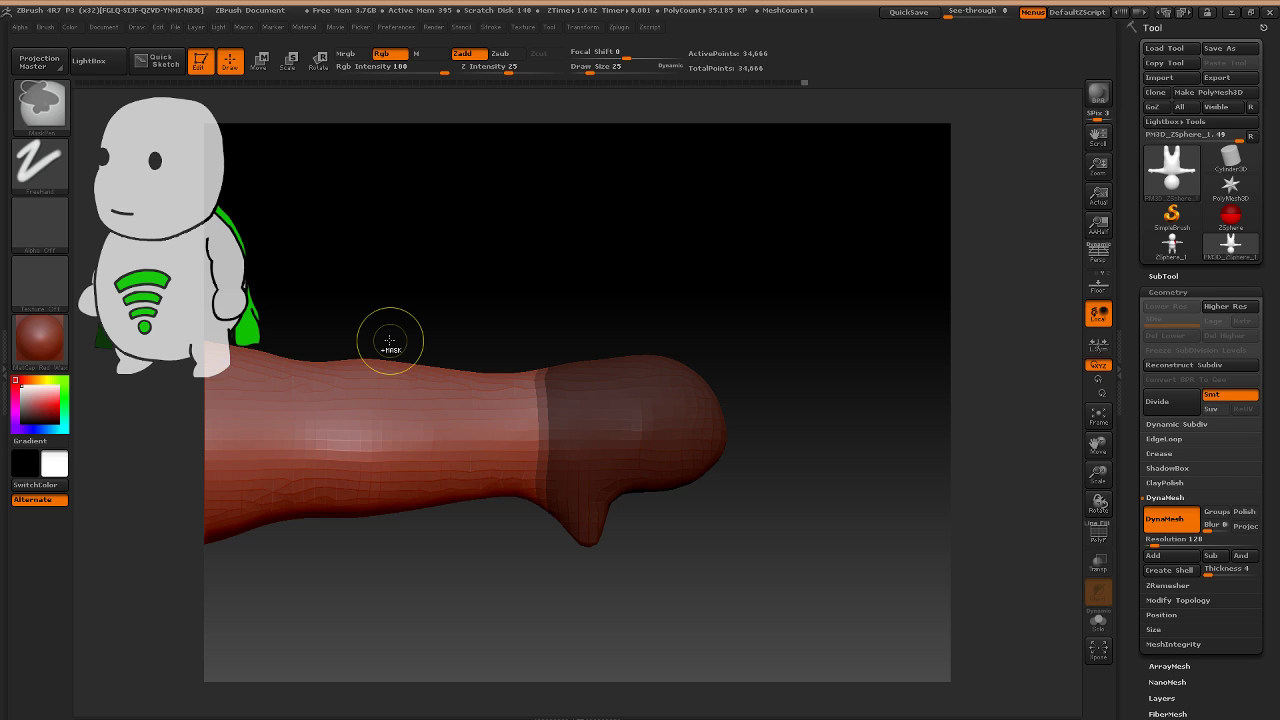
left_click_drag(345, 318, 489, 579, "ctrl")
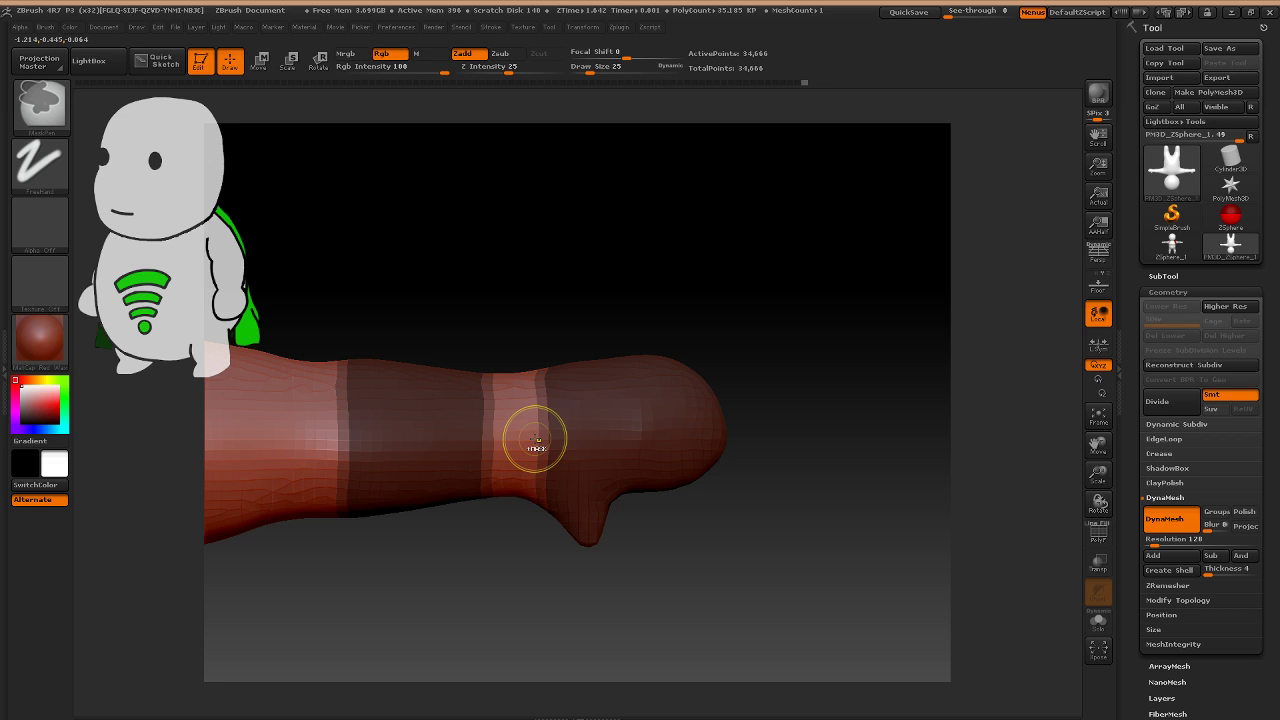
left_click(750, 279, "ctrl")
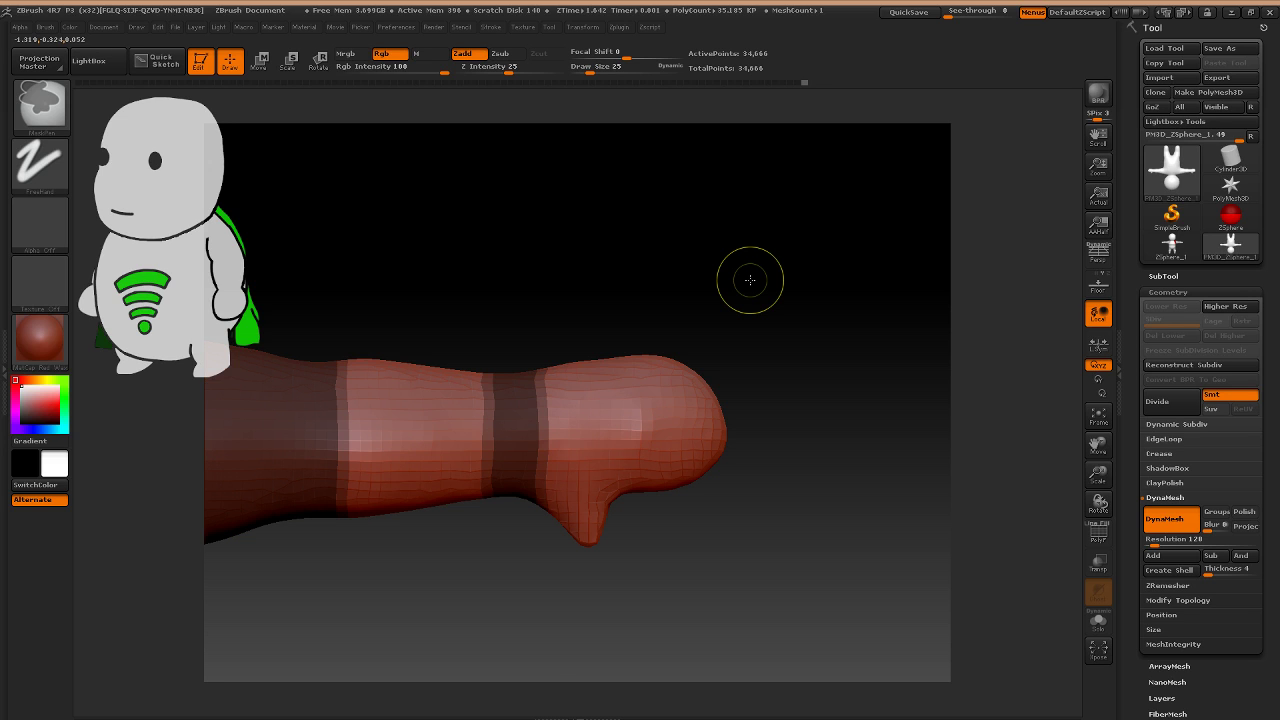
left_click(750, 279, "ctrl")
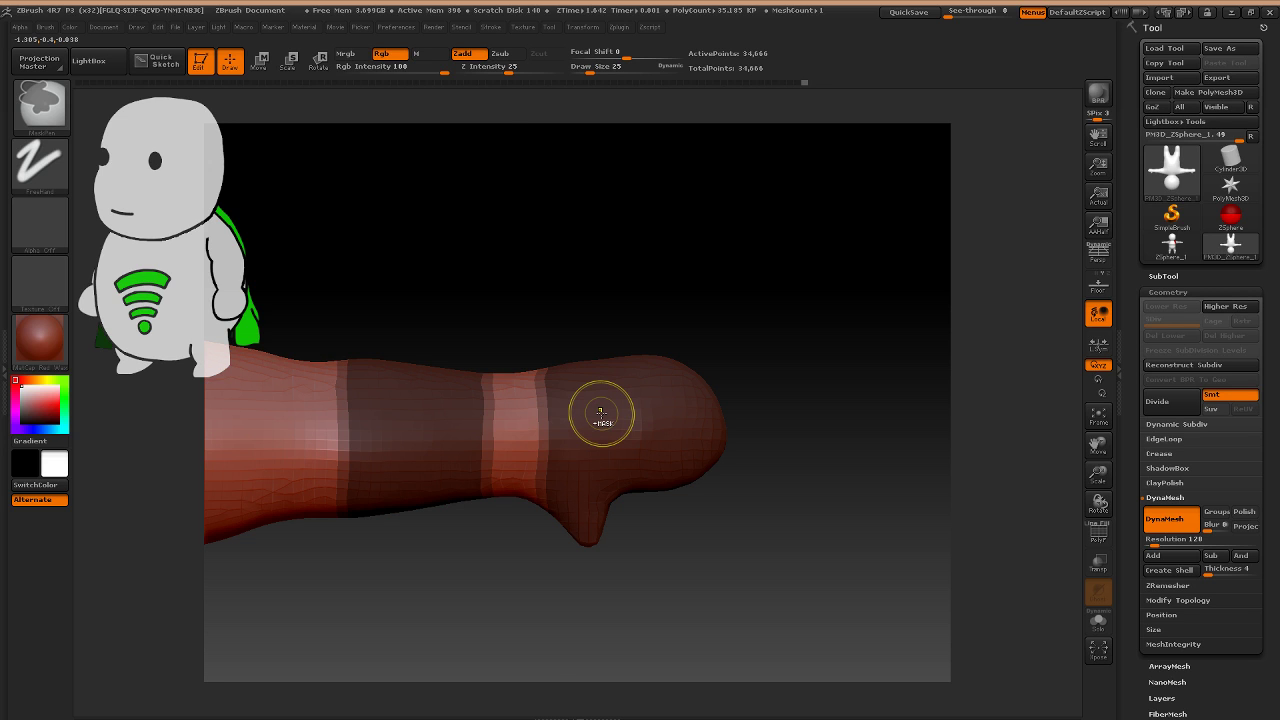
left_click(600, 413, "ctrl")
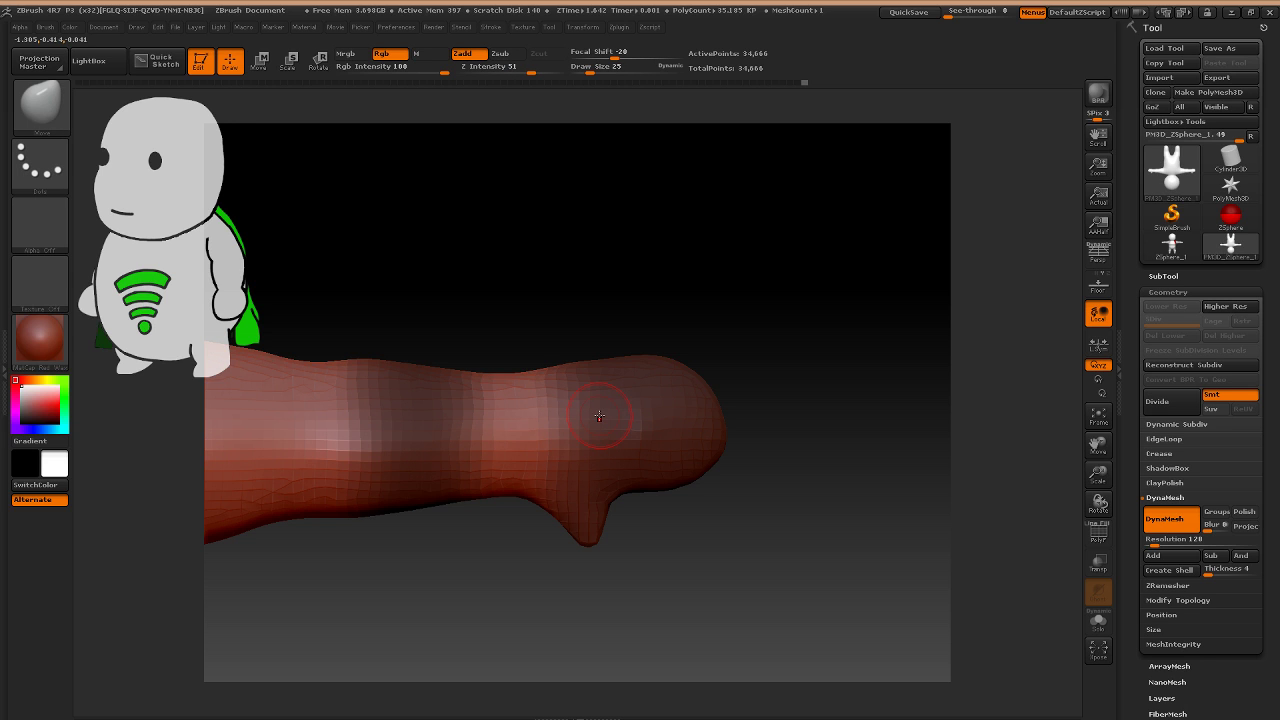
Set the Draw Size to 53 and narrow the unmasked wrist between hand and forearm with the Move brush.
left_click_drag(540, 560, 548, 513, "alt")
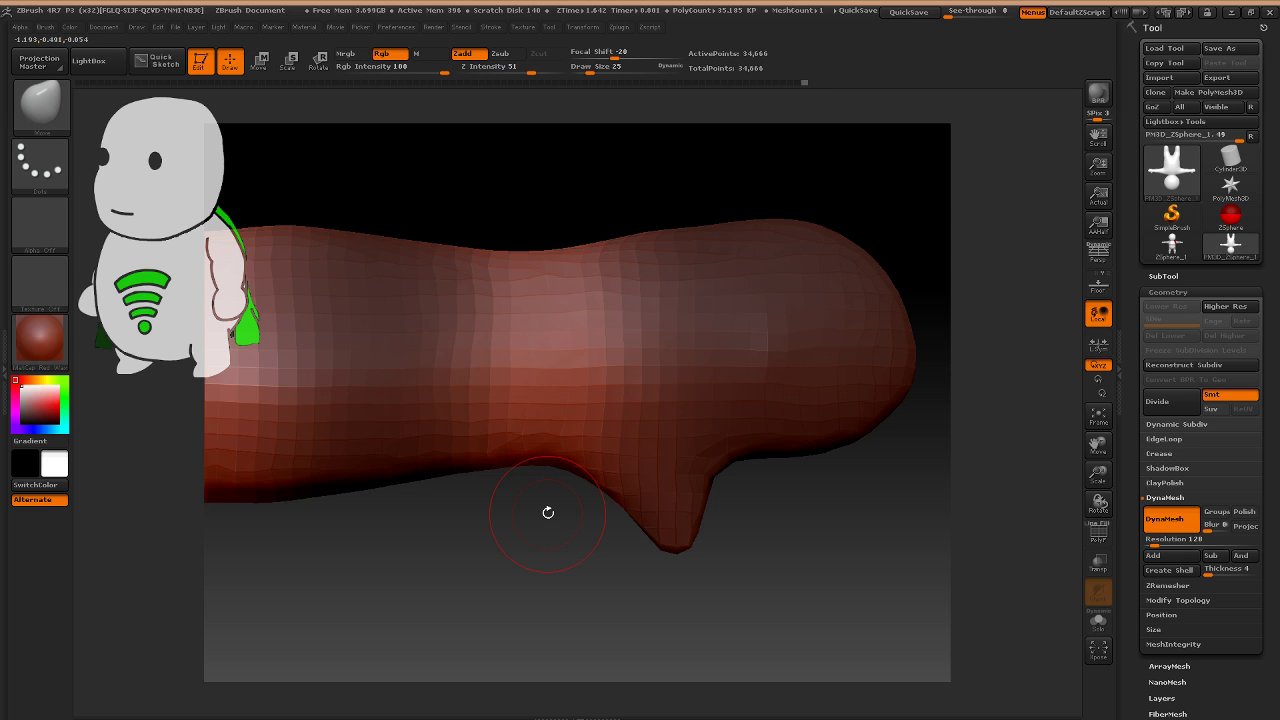
key("b")
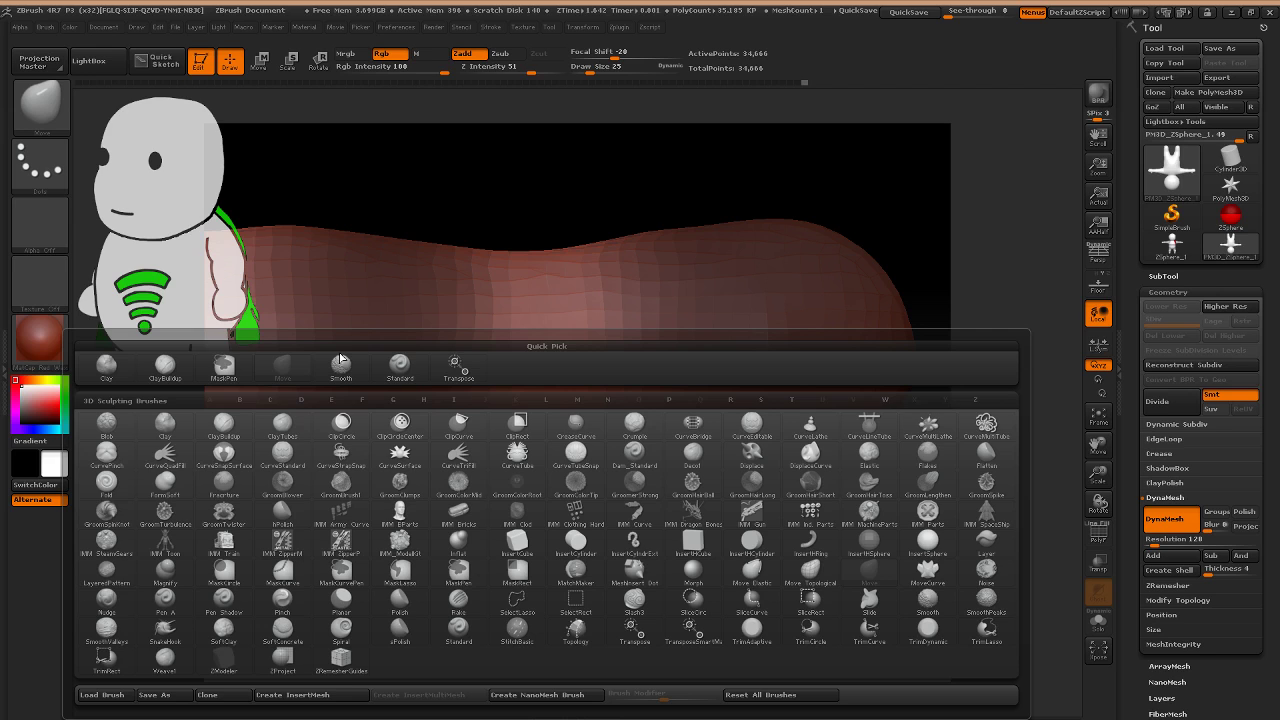
key("s")
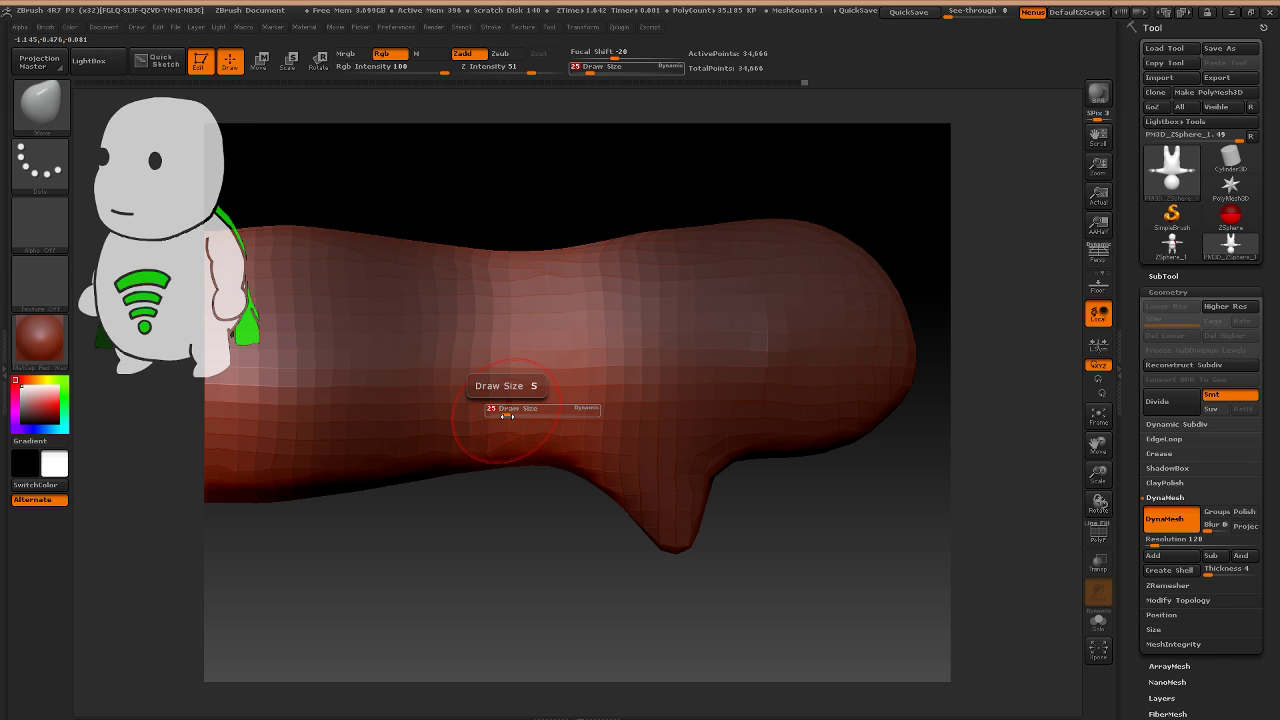
left_click_drag(508, 416, 541, 450)
left_click_drag(543, 260, 536, 283)
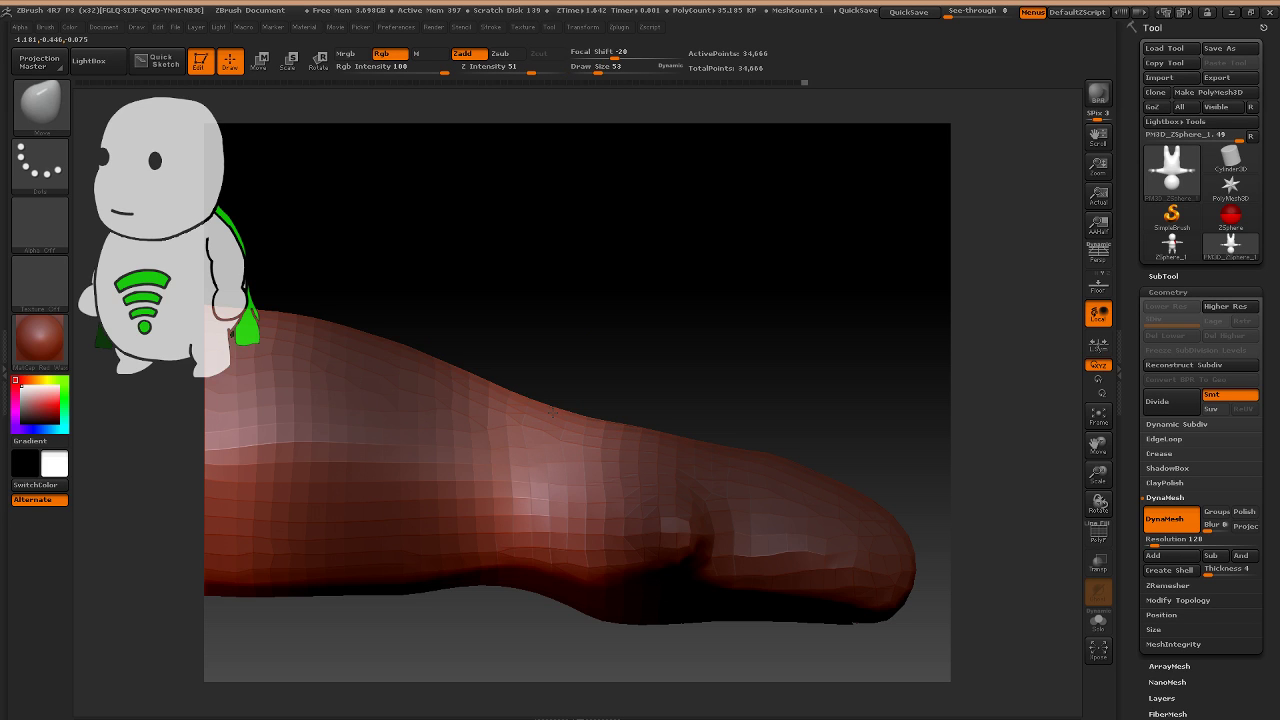
left_click_drag(555, 402, 601, 366, "alt")
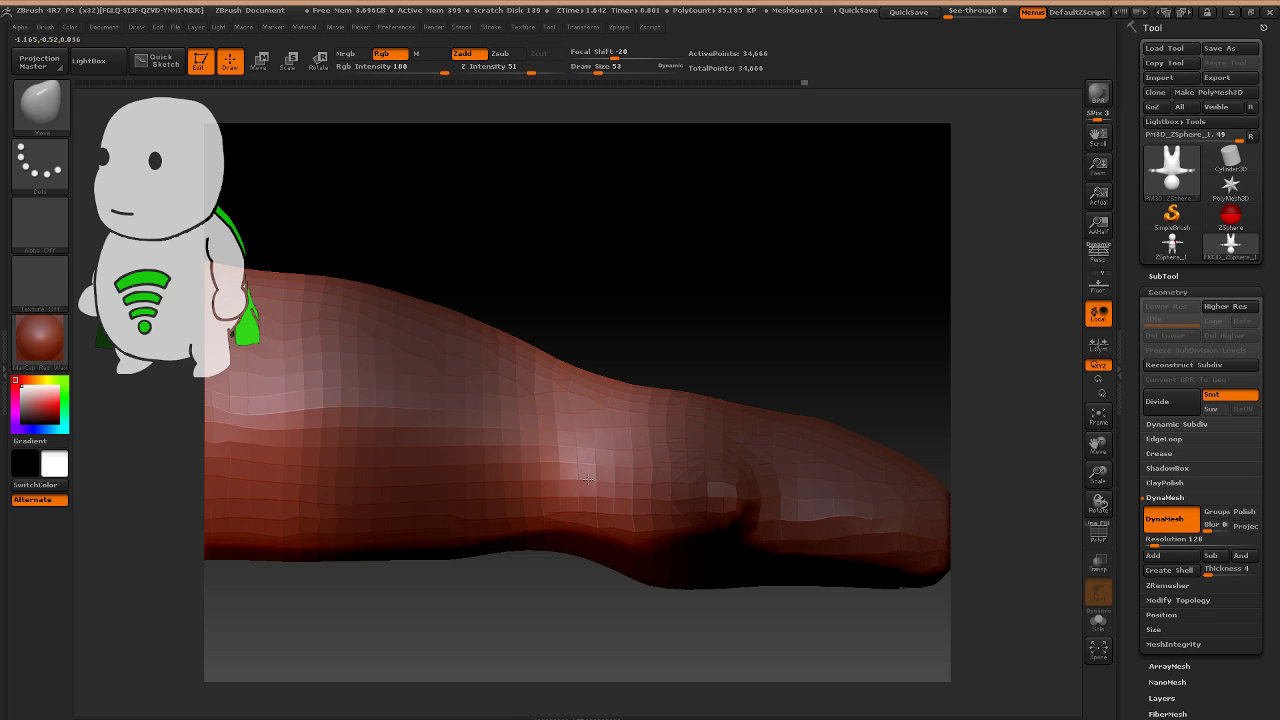
mouse_move(588, 480)
left_mouse_down()
mouse_move(567, 602)
mouse_move(590, 477)
mouse_move(585, 578)
mouse_move(506, 523)
mouse_move(505, 360)
mouse_move(580, 513)
left_mouse_up()
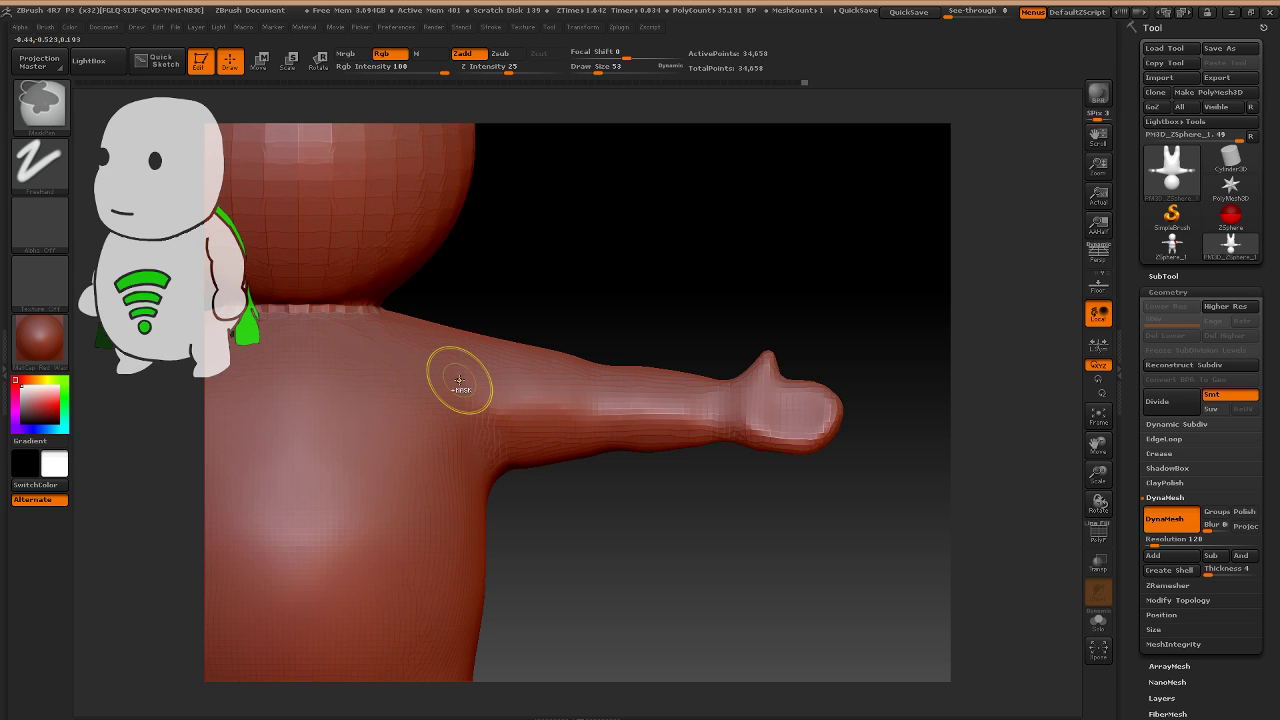
Mask a round patch on the body beside the armpit, try pulling the surface along its lower edge, and clear the mask.
left_click_drag(459, 380, 447, 405, "ctrl")
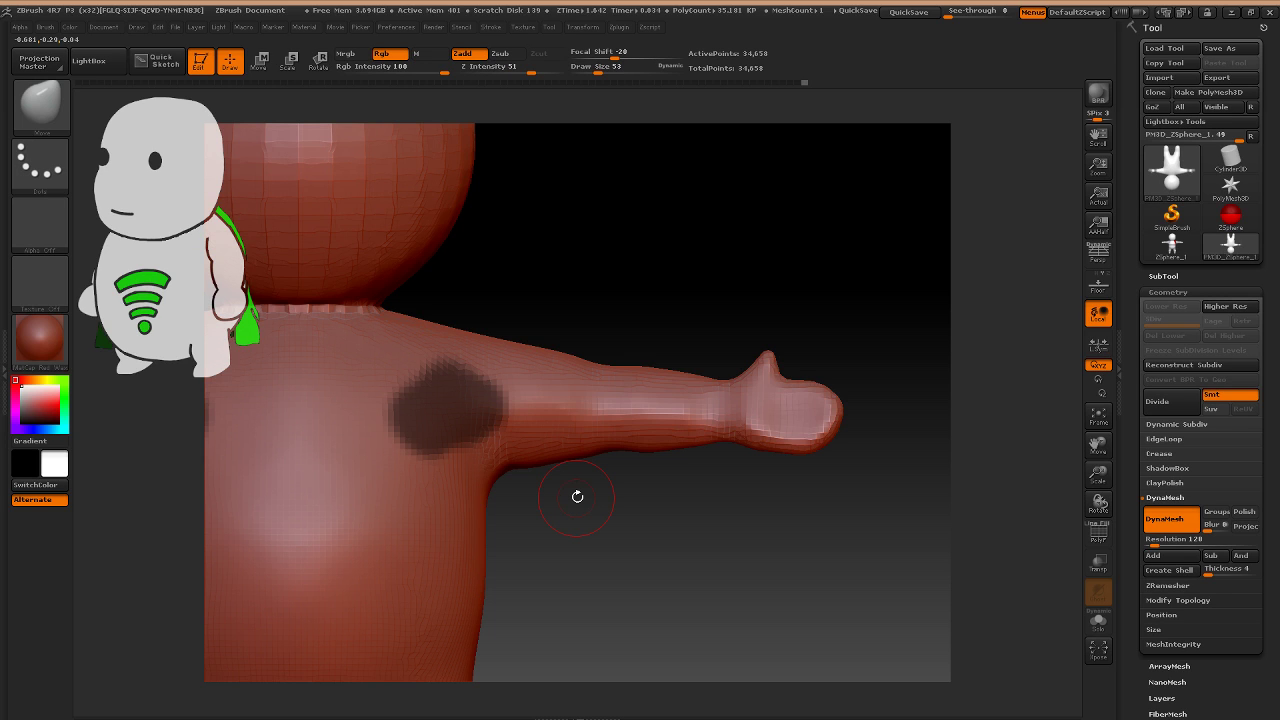
left_click_drag(482, 473, 421, 464)
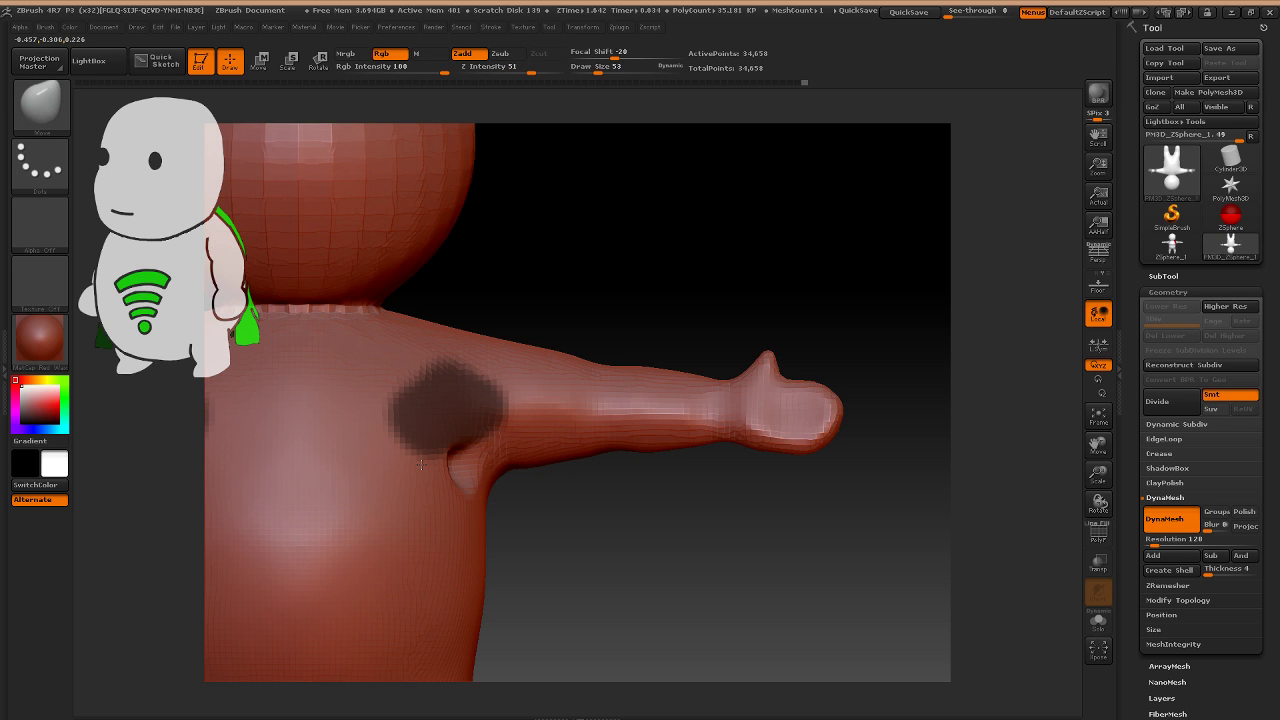
key("ctrl+z")
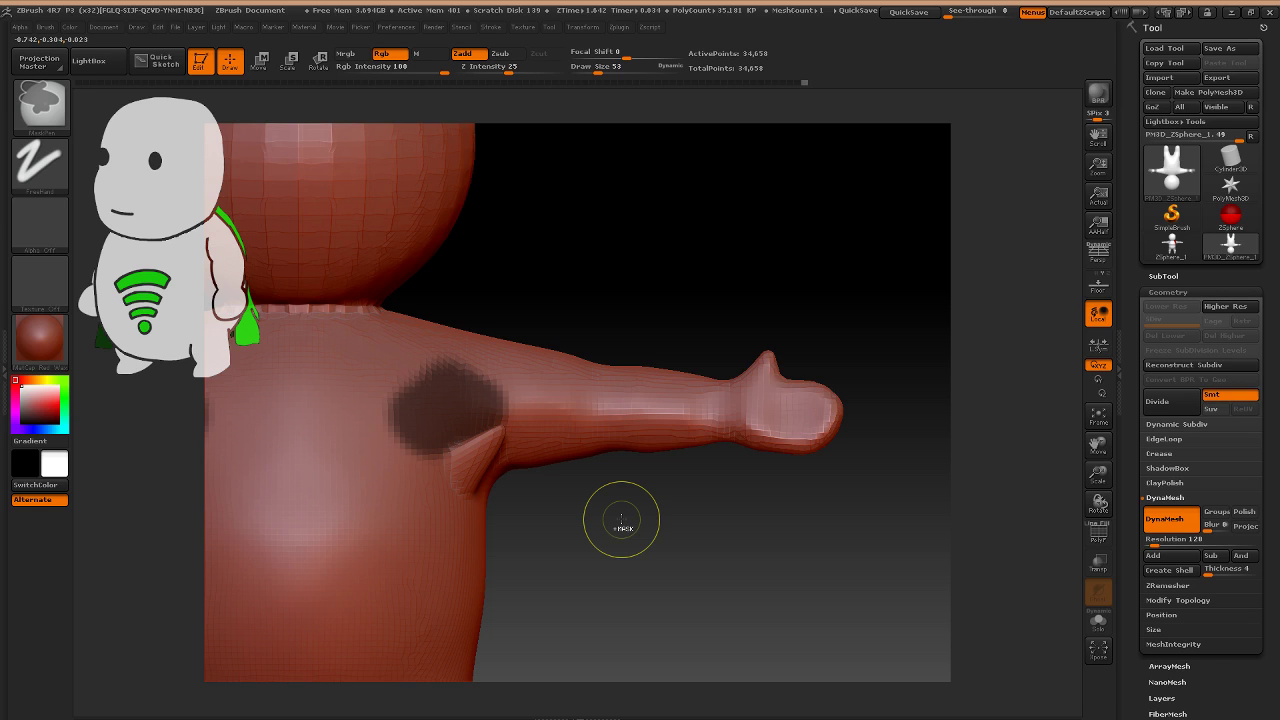
left_click_drag(621, 520, 645, 552, "ctrl")
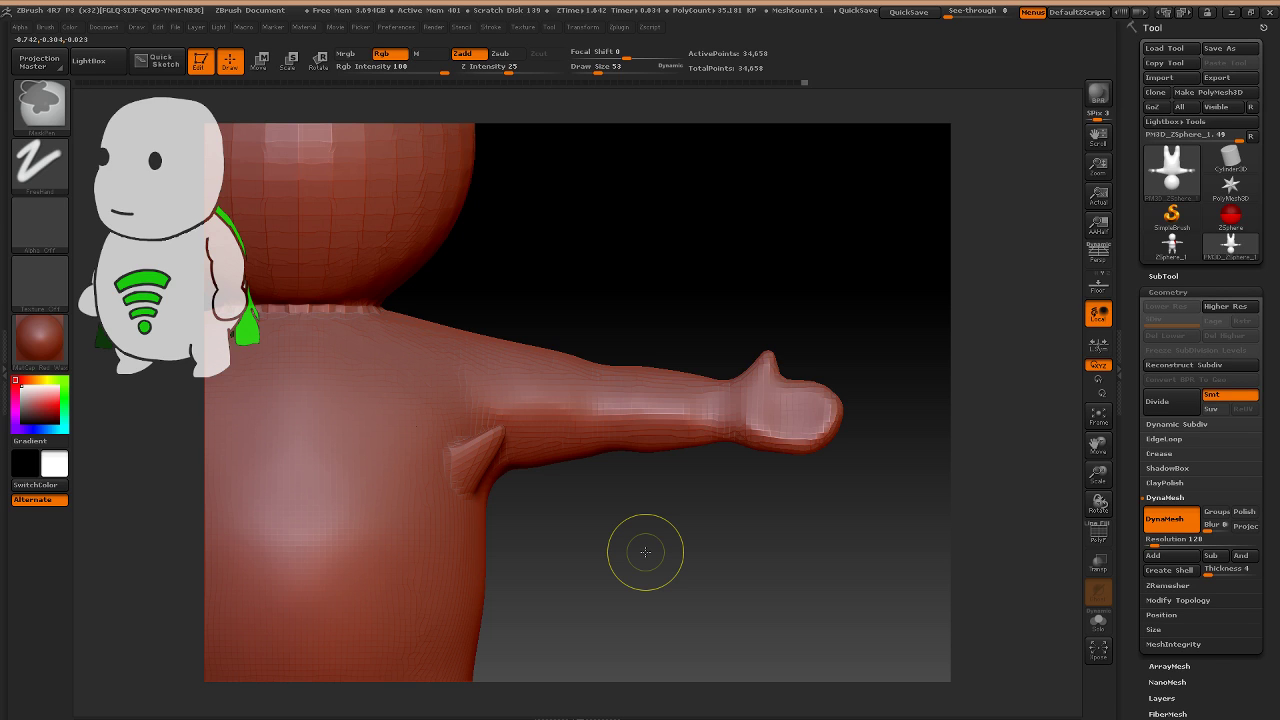
Undo back to the masked patch, pull the chest surface against its lower edge with the Move brush, and clear the mask.
key("ctrl+z")
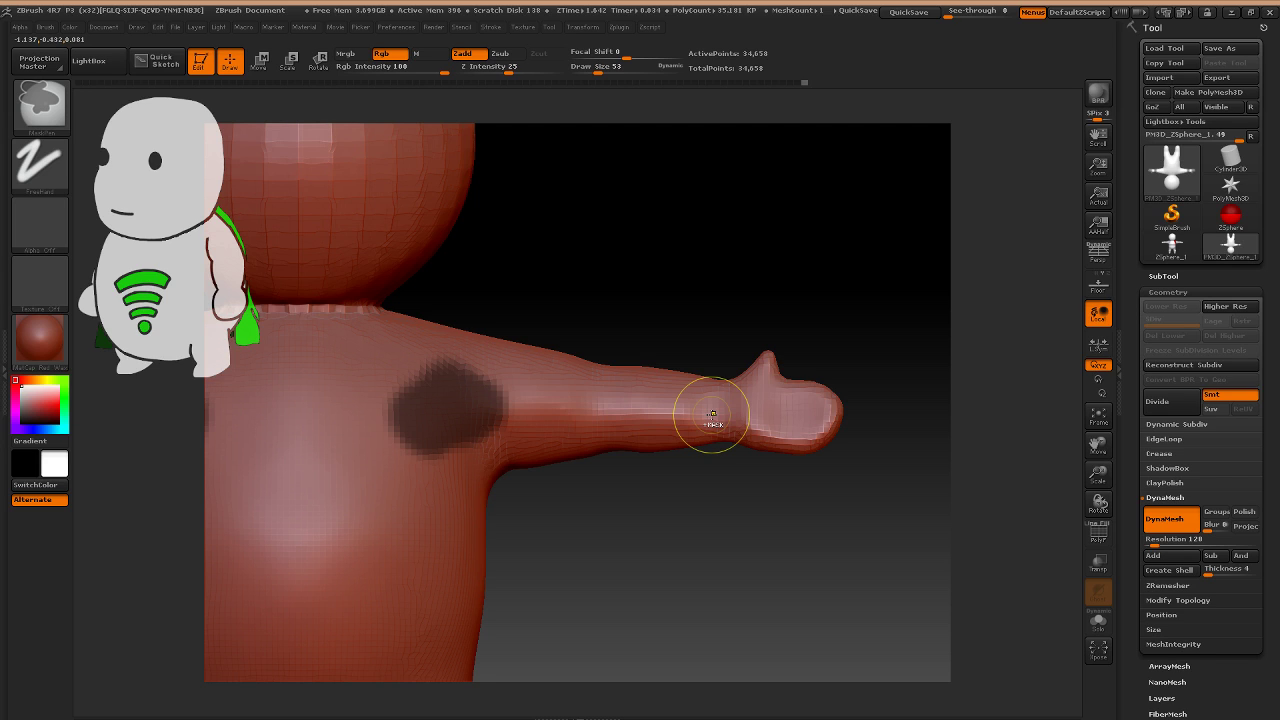
left_click_drag(416, 473, 442, 464)
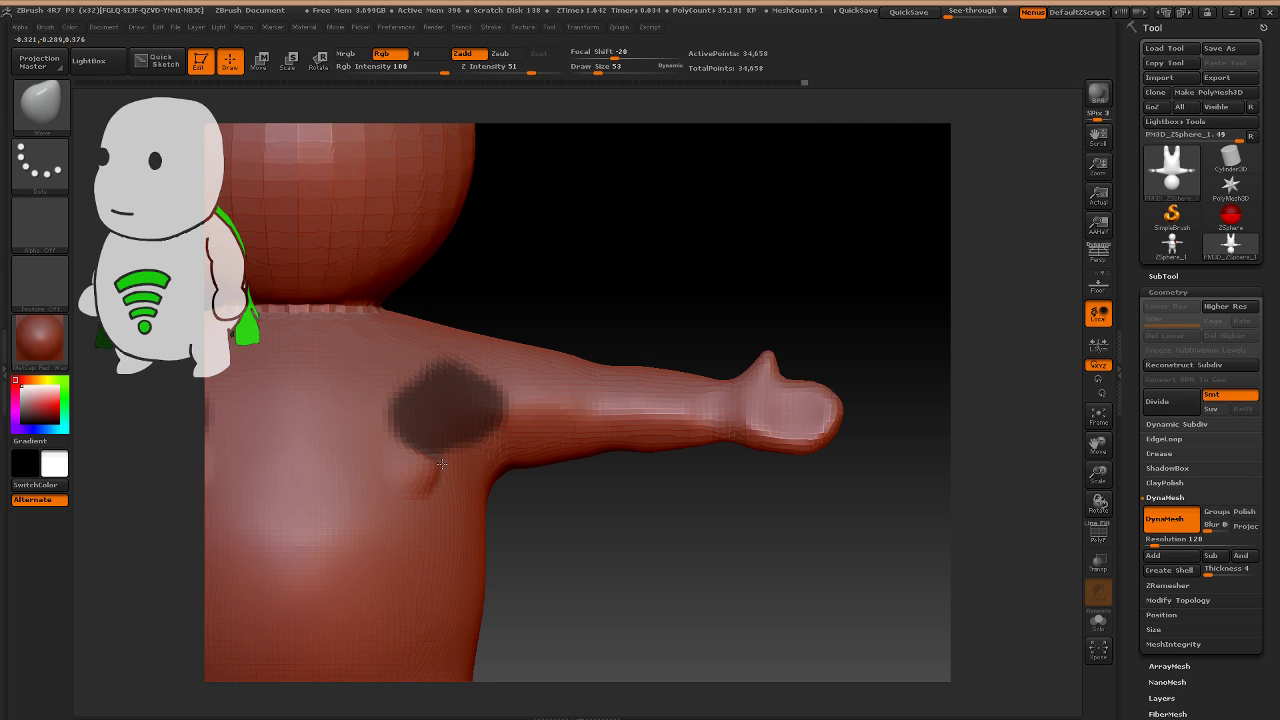
key("ctrl")
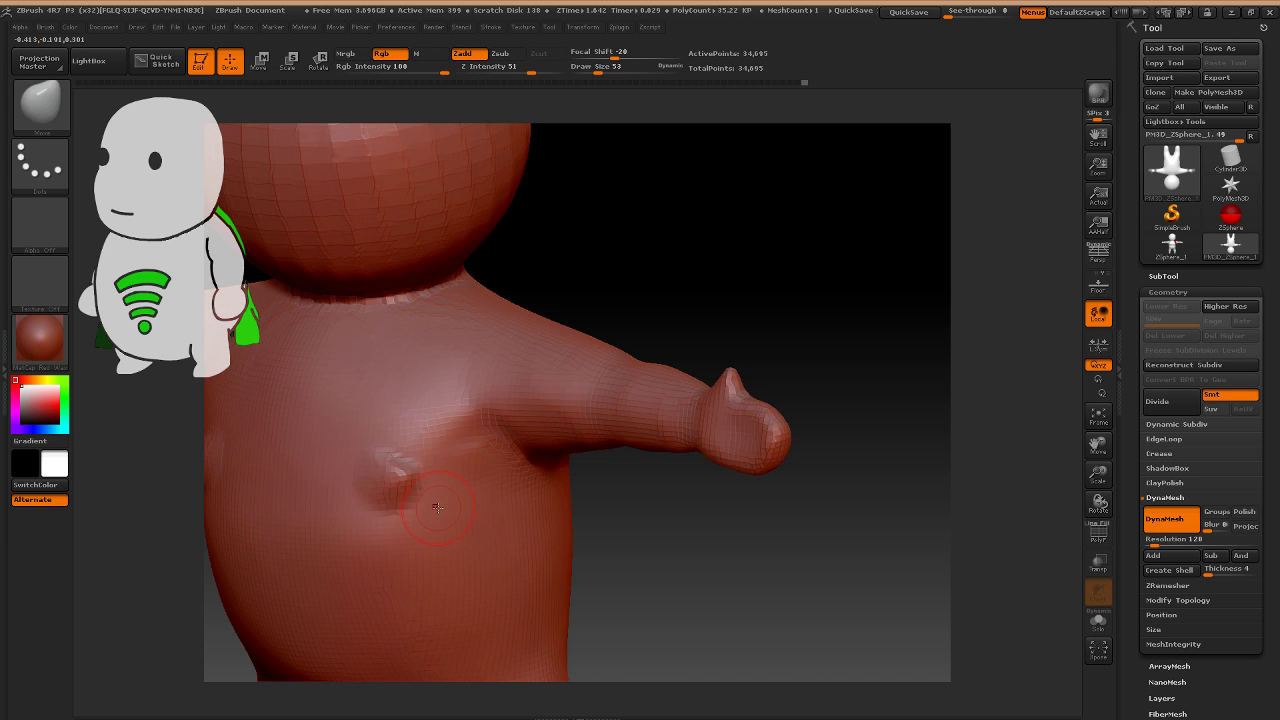
Undo the masked pull on the chest and check the restored figure from the front and side.
key("ctrl+z")
key("ctrl+z")
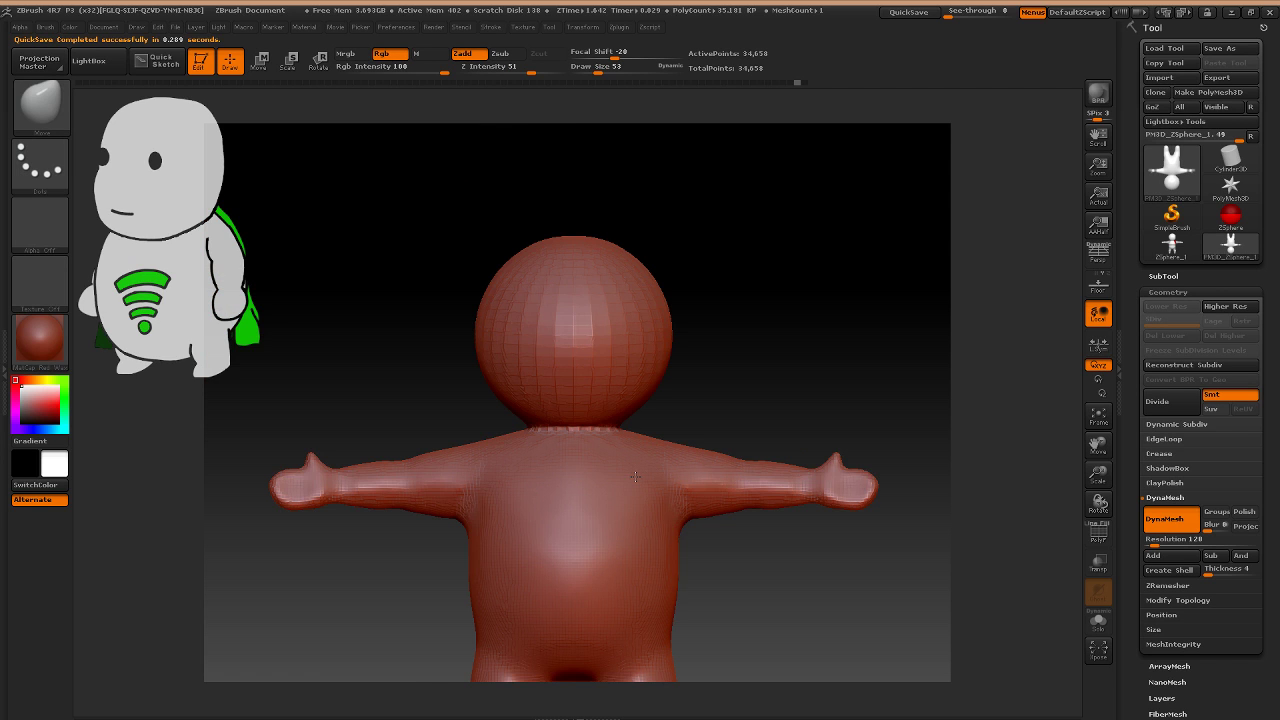
key("ctrl+shift+z")
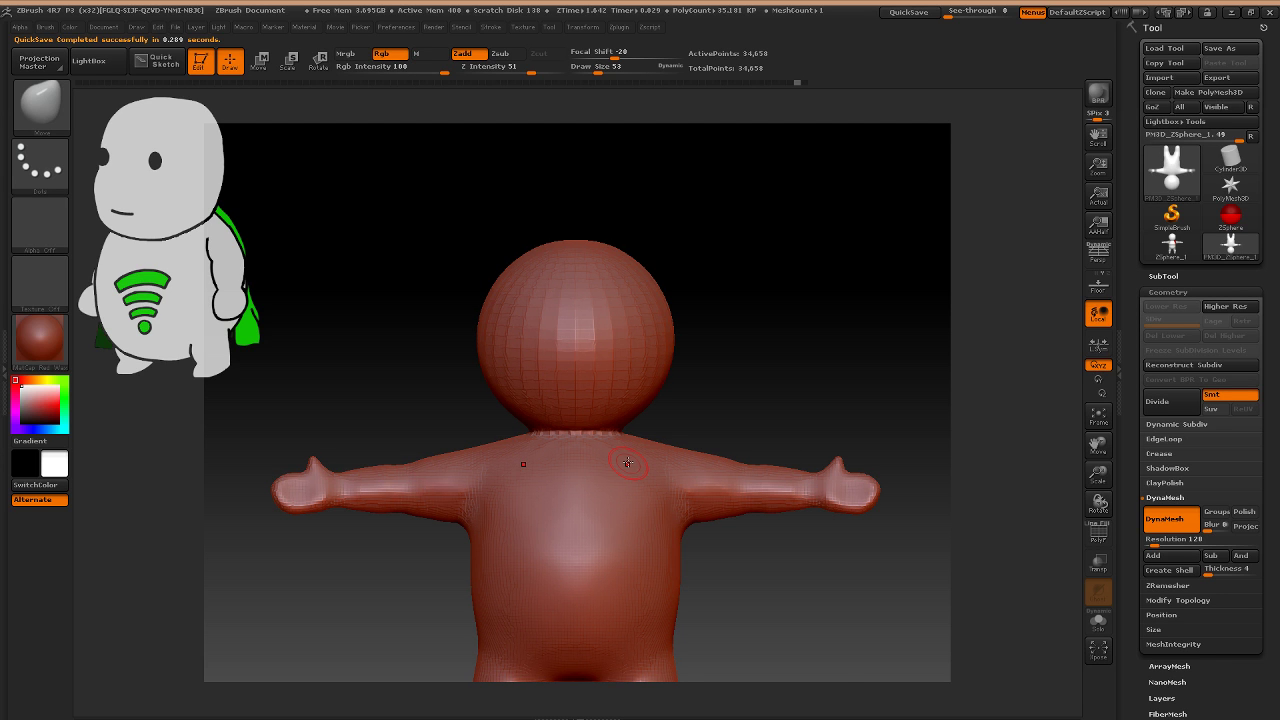
key("ctrl+shift+z")
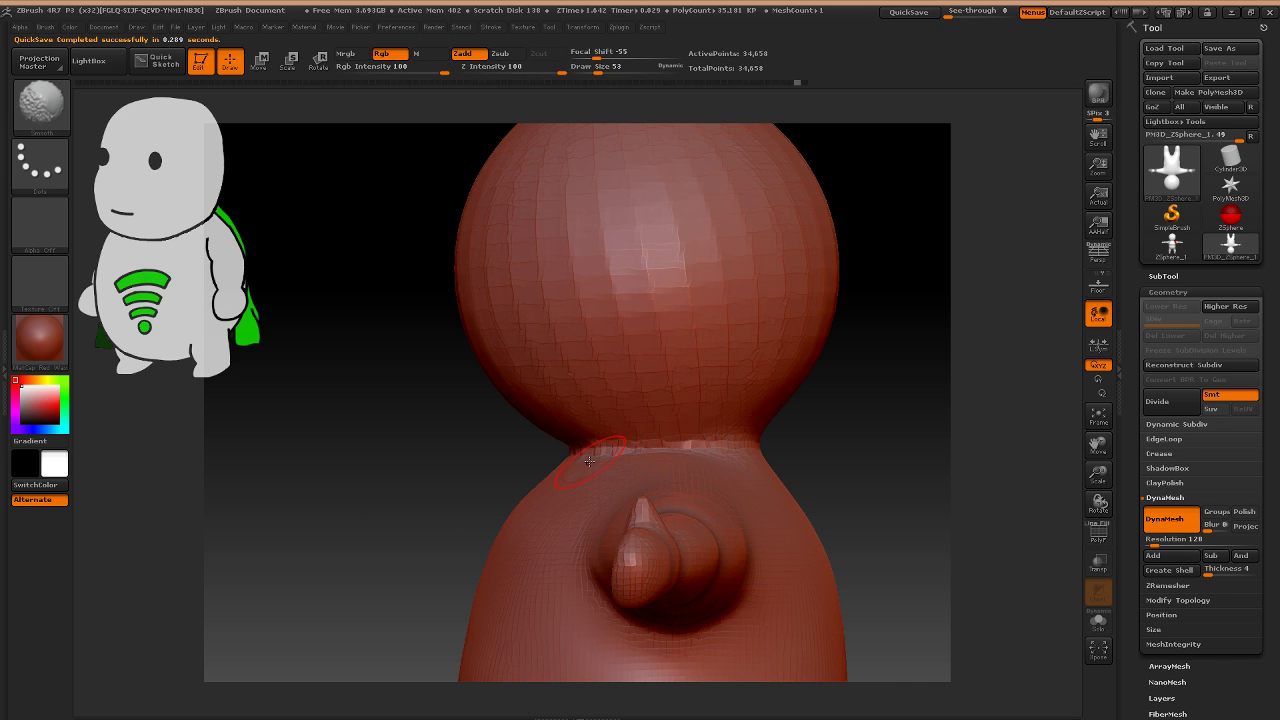
key("ctrl+shift+z")
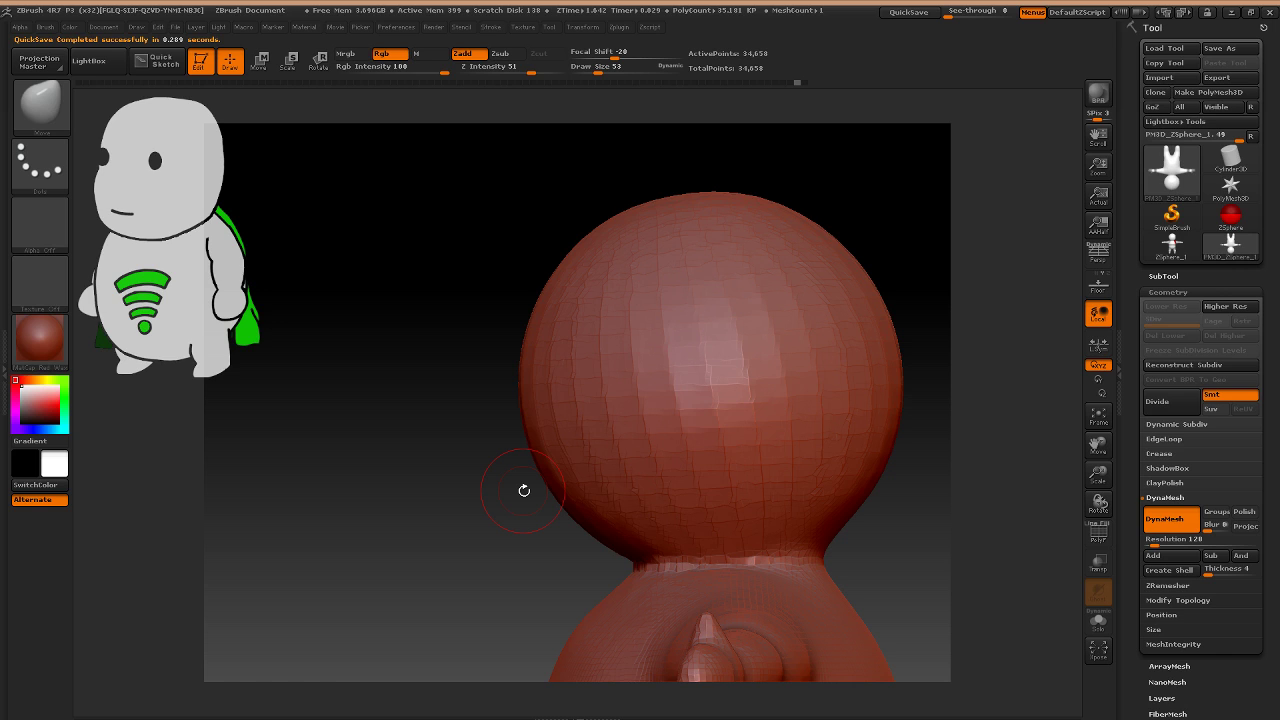
key("ctrl+shift+z")
key("s")
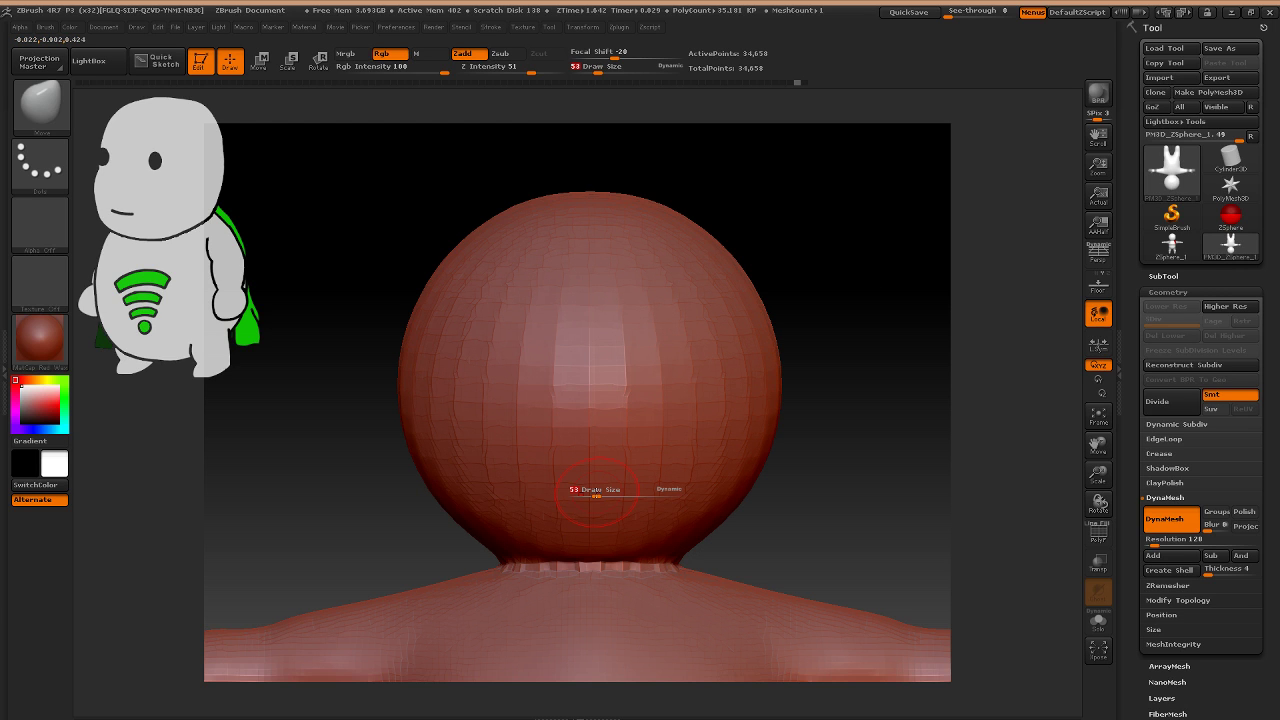
key("ctrl+shift+z")
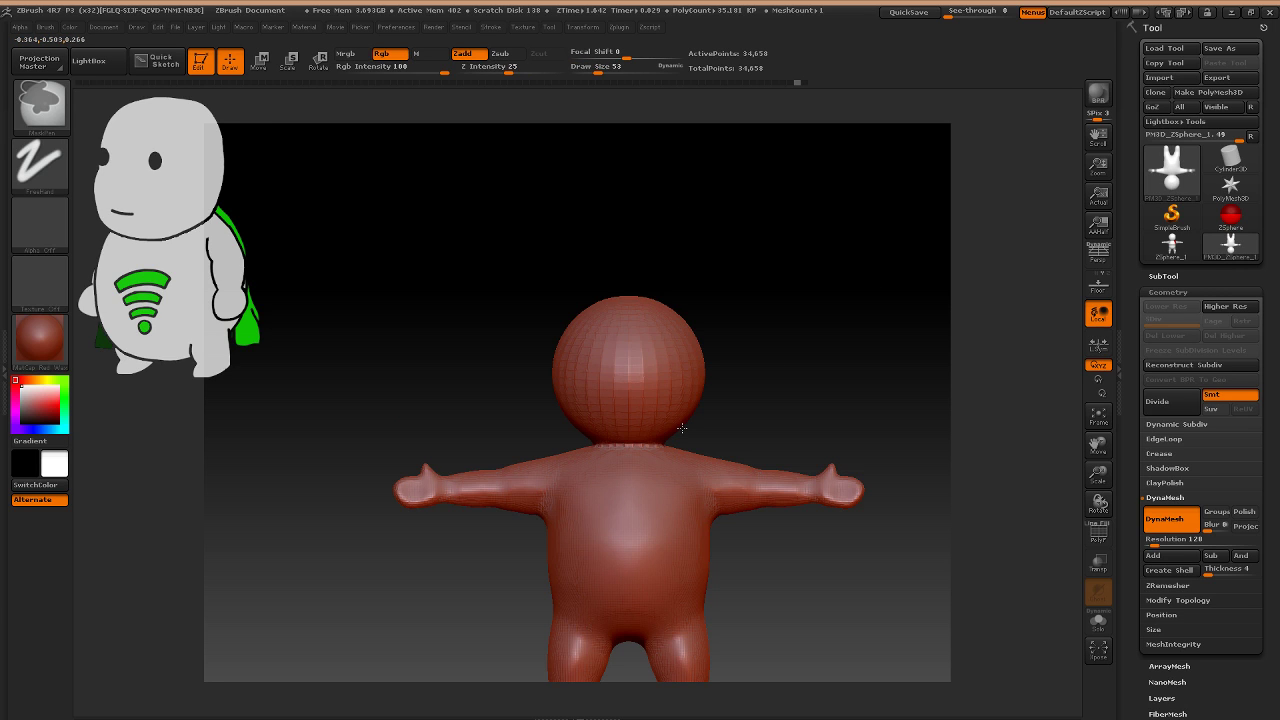
key("ctrl+shift+z")
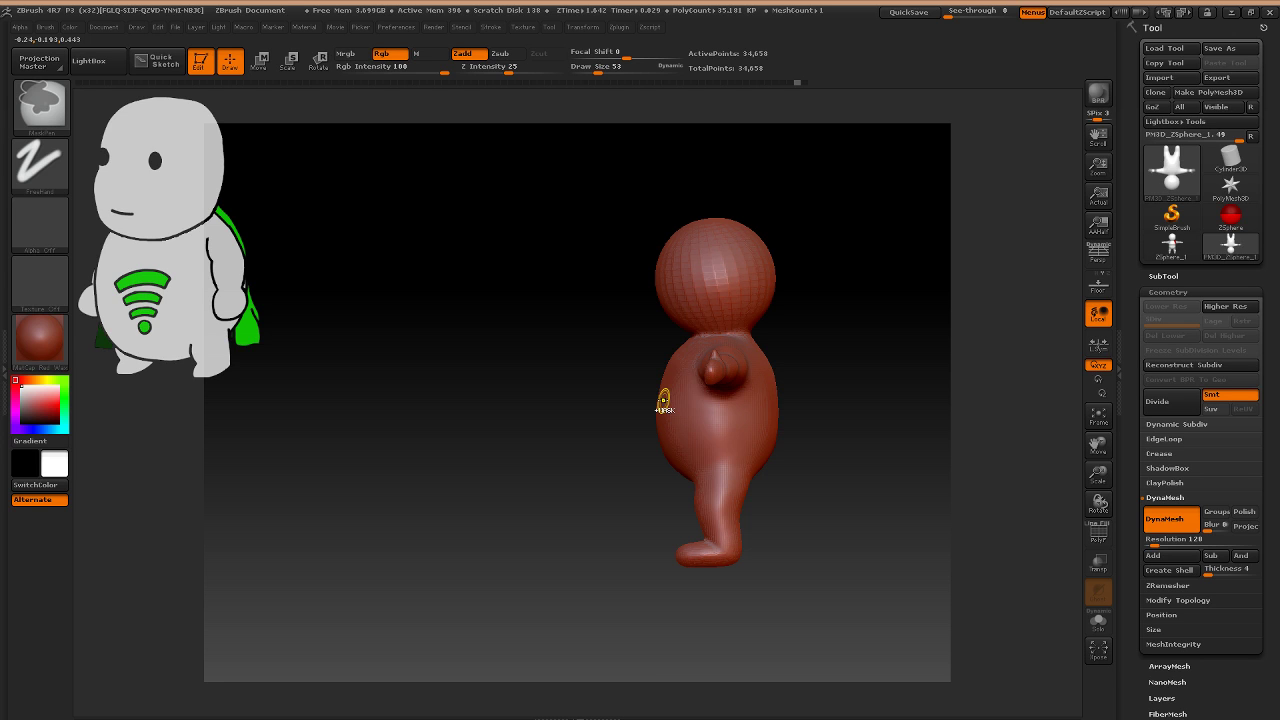
key("ctrl+shift+z")
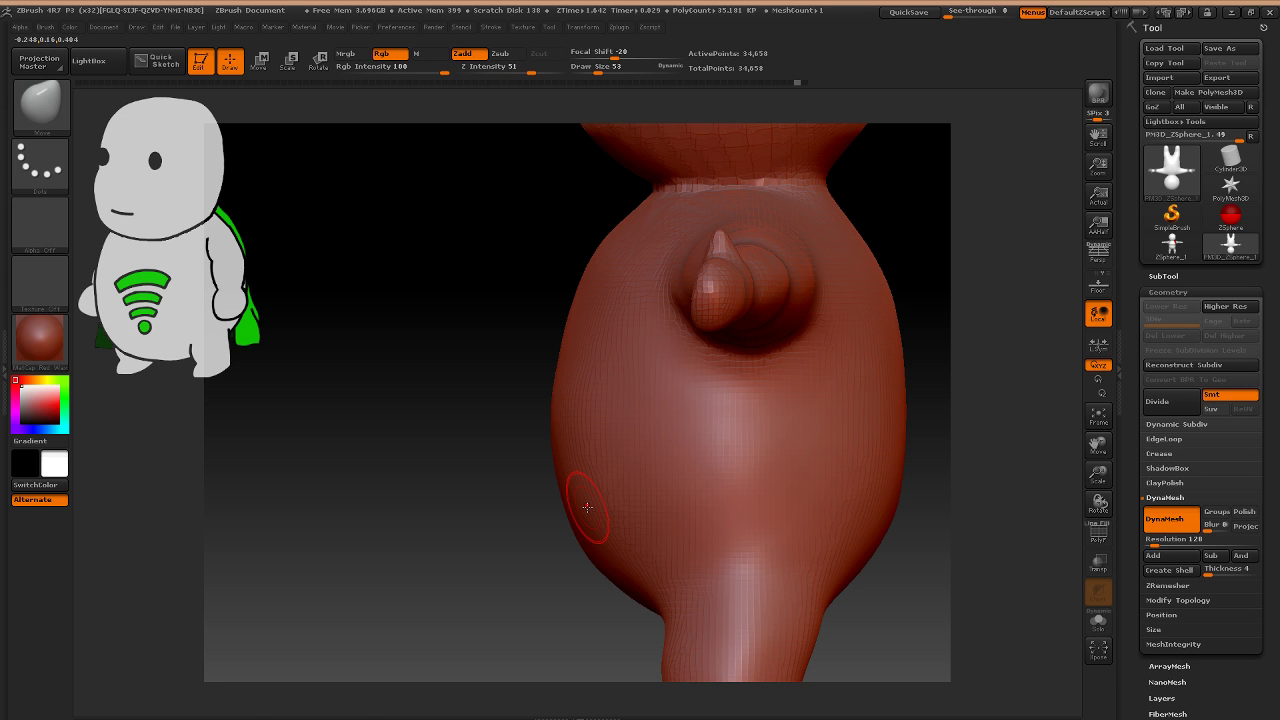
Set the Move brush's Draw Size to 175 and push the front of the torso inward above the belly.
key("b")
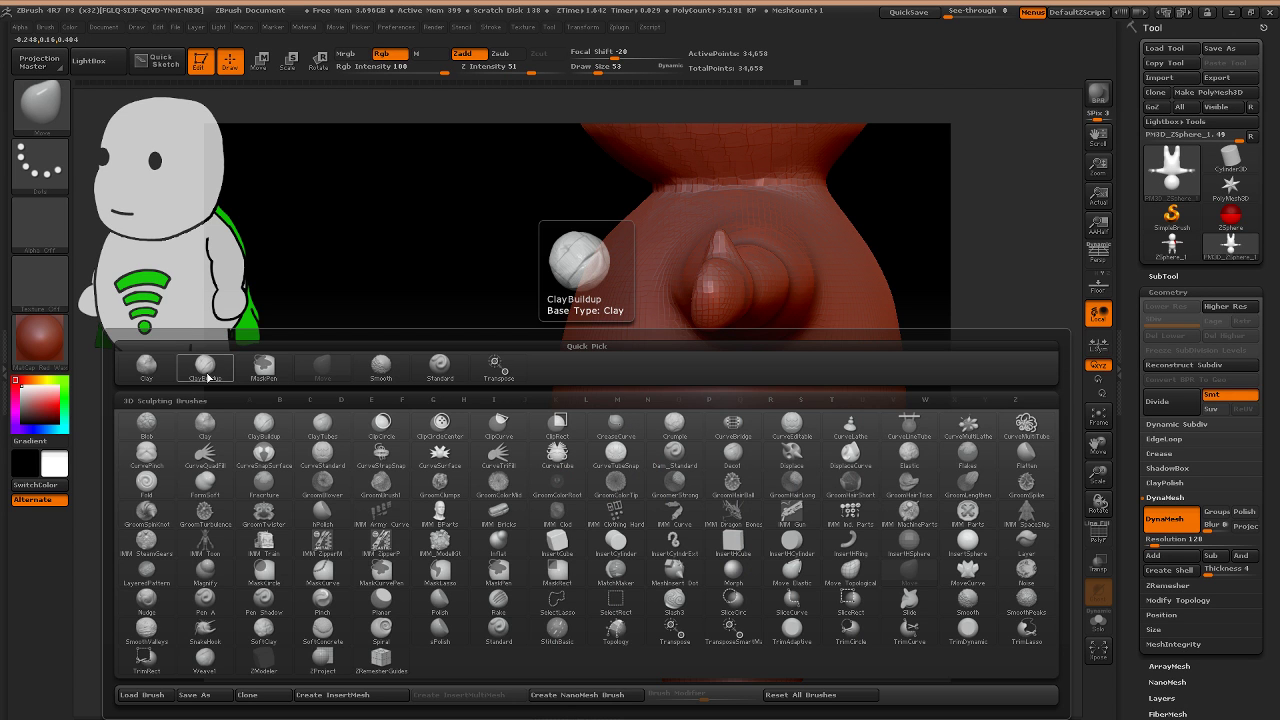
left_click(207, 376)
key("s")
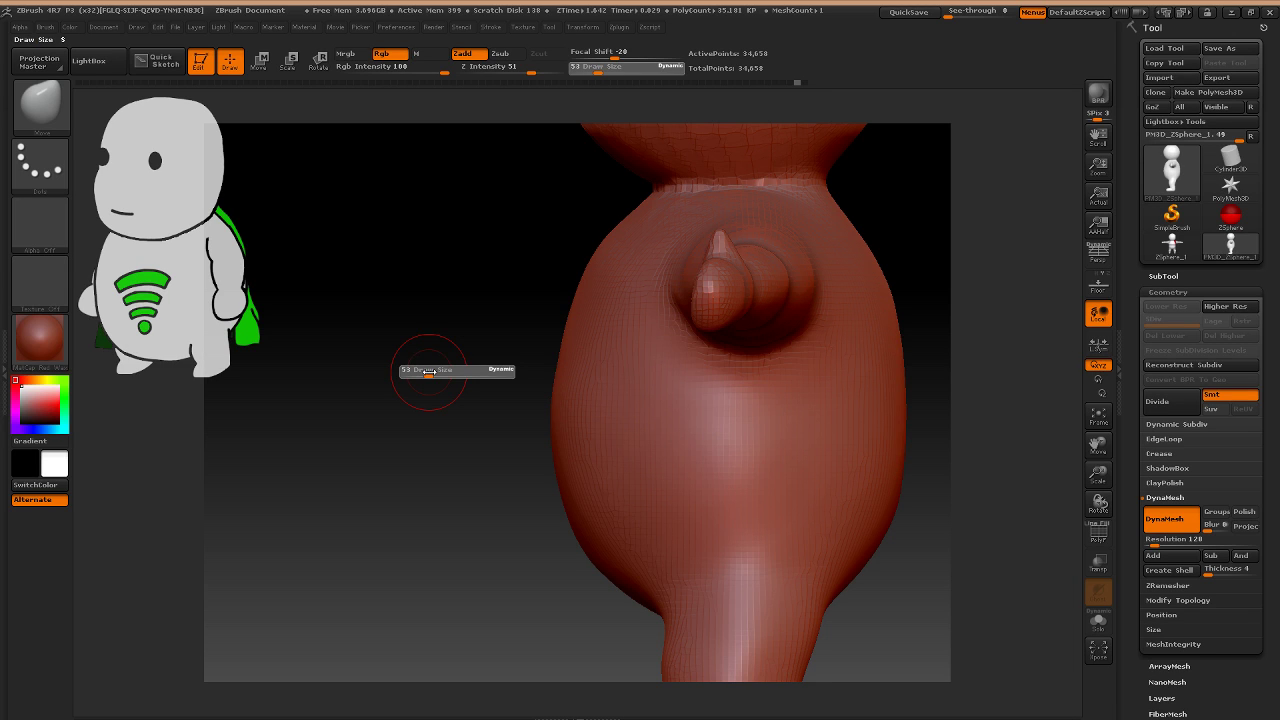
left_click_drag(429, 372, 448, 373)
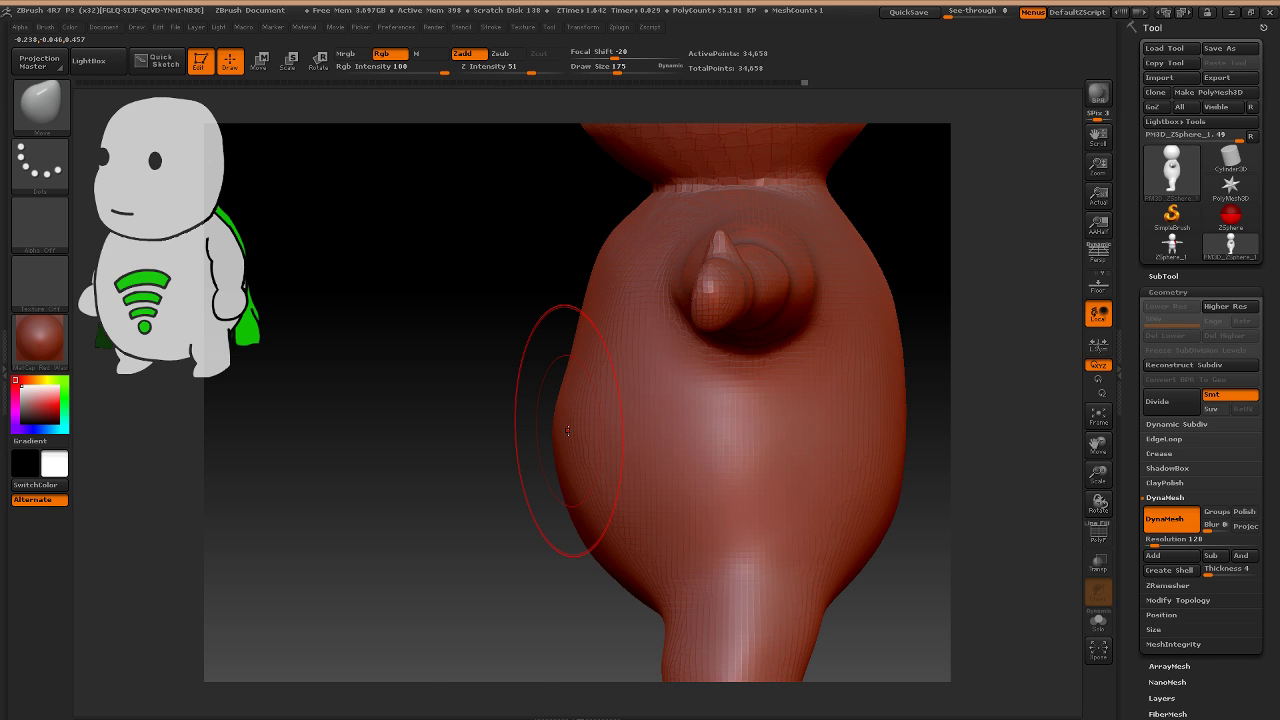
left_click_drag(500, 428, 633, 370, "shift")
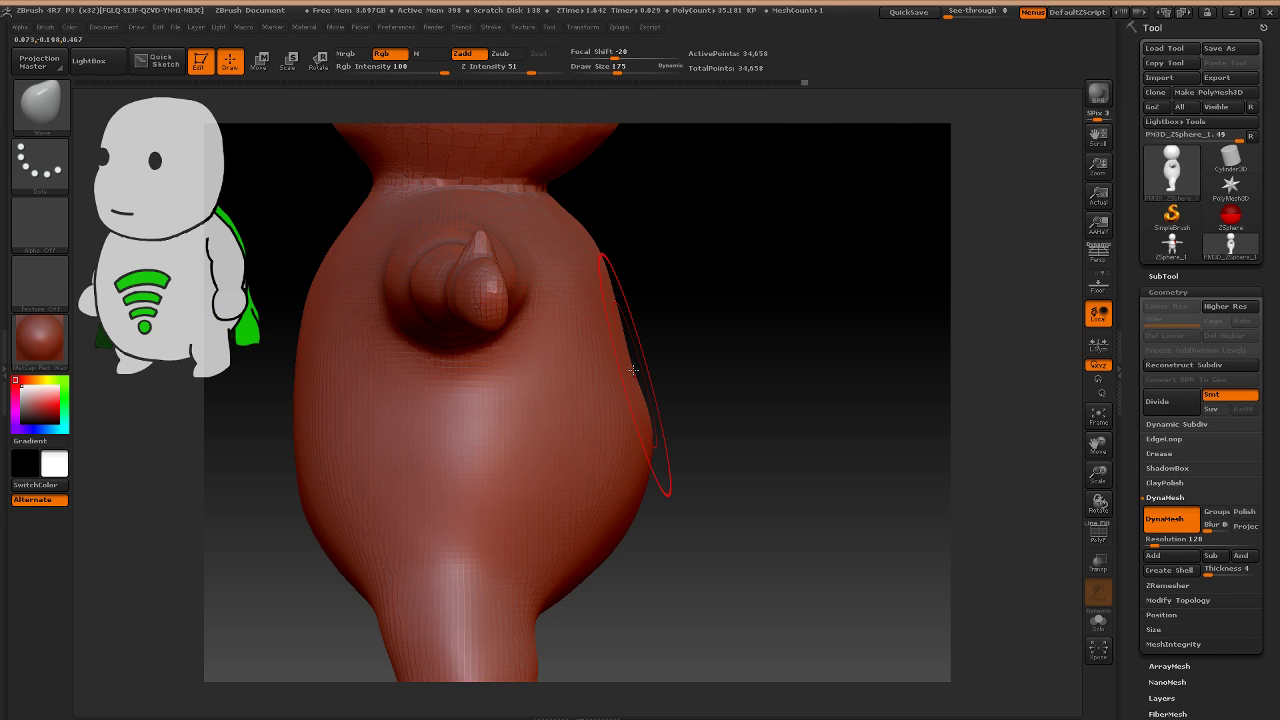
Smooth the belly and flank surfaces, and refine the torso's side profile with the Move brush.
key("shift")
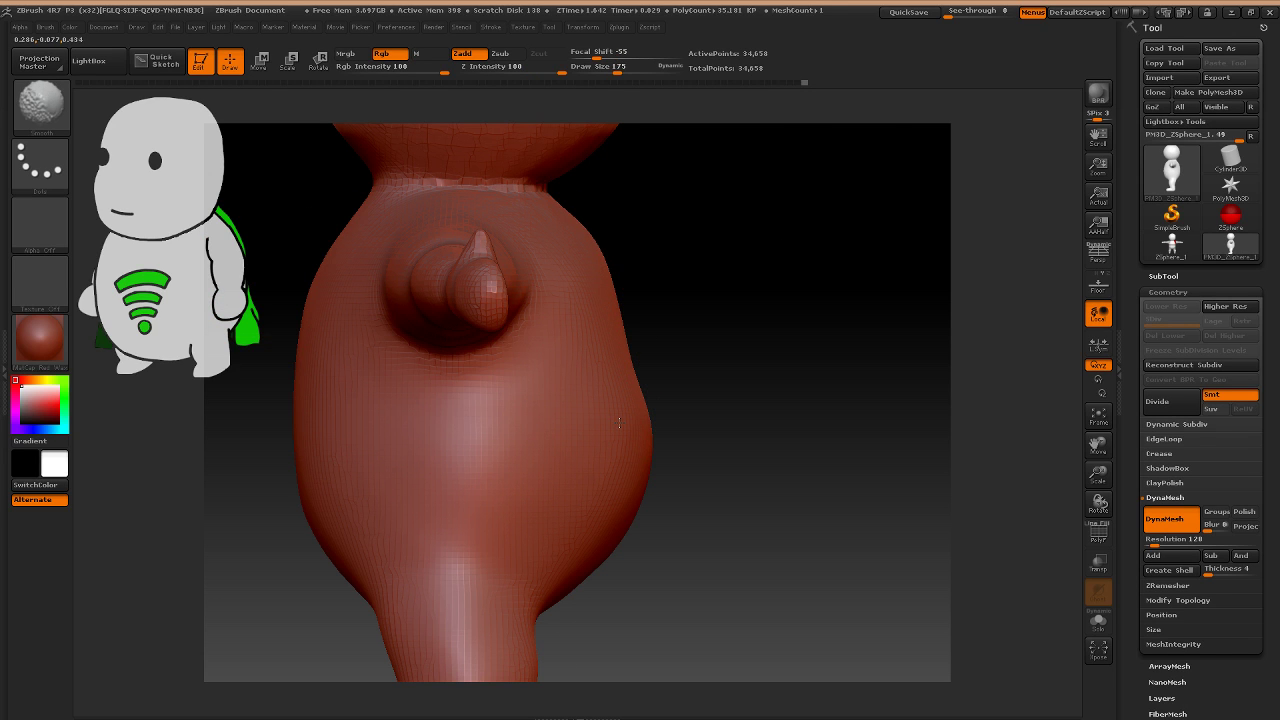
left_click_drag(619, 423, 606, 381)
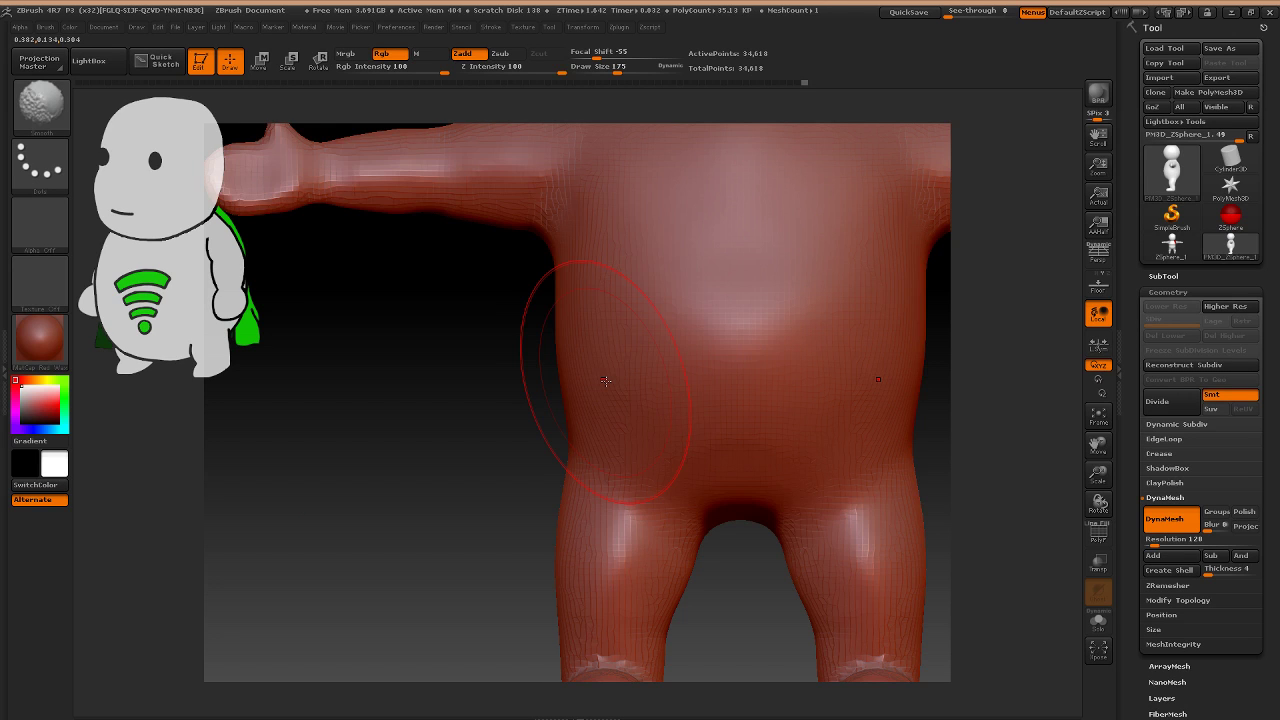
key("shift")
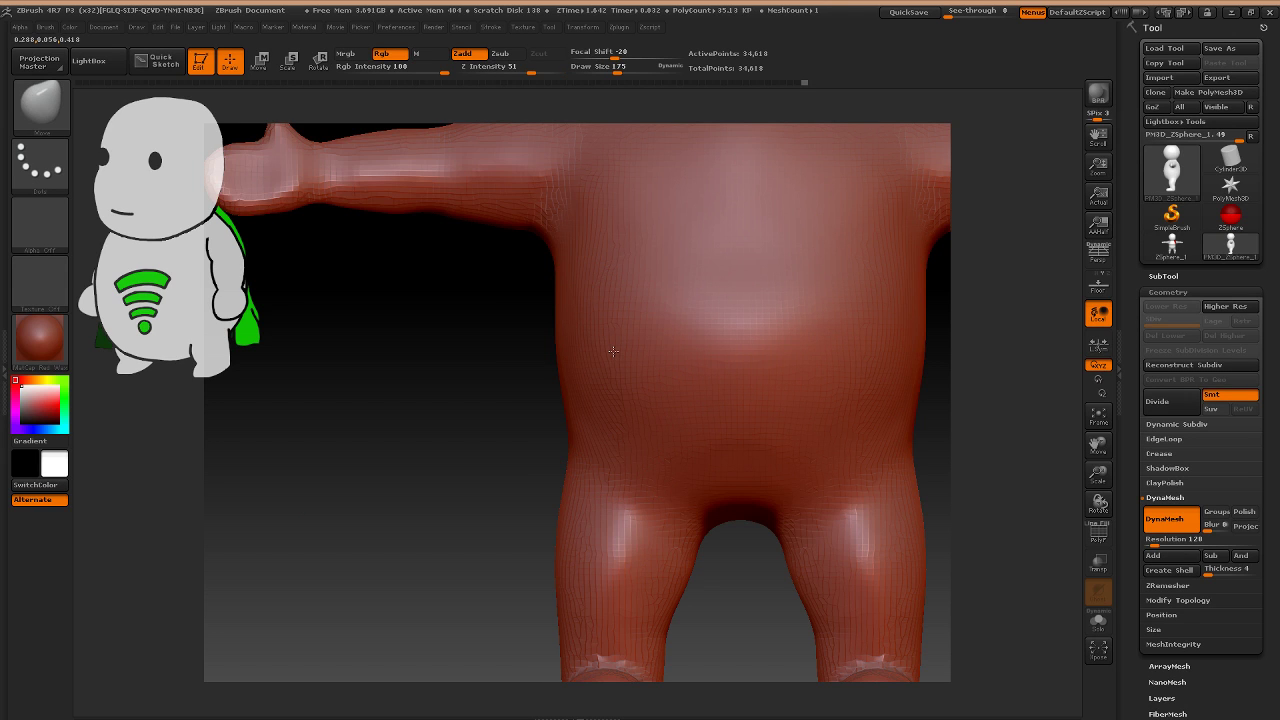
left_click_drag(613, 351, 642, 373)
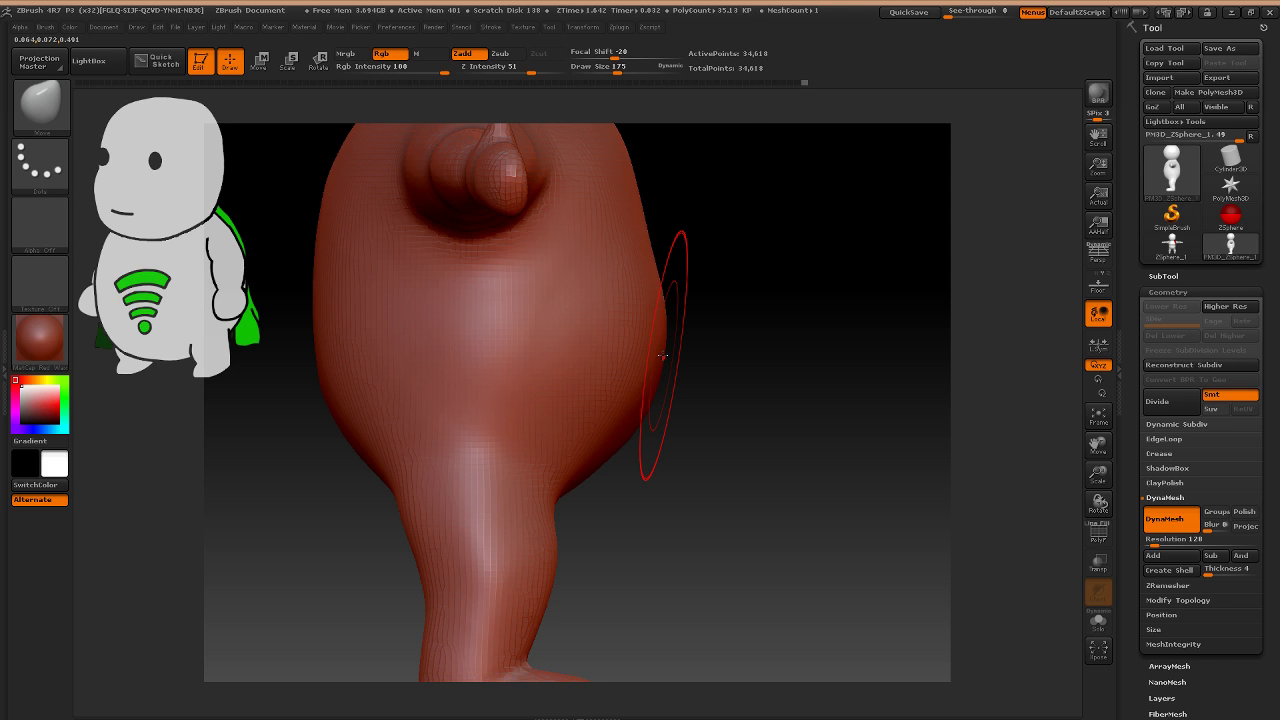
left_click_drag(662, 355, 501, 357)
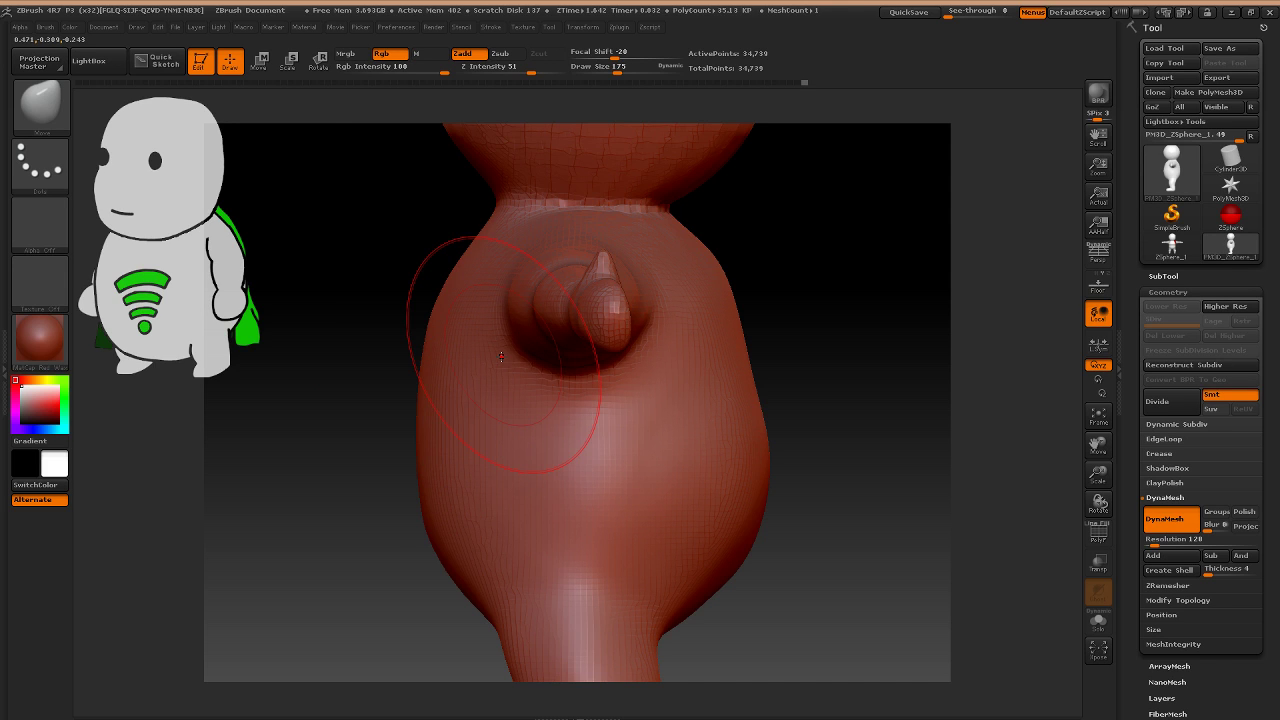
Increase the Draw Size to 244, flatten the curve of the back with the Move brush, and update the DynaMesh.
key("bracketright")
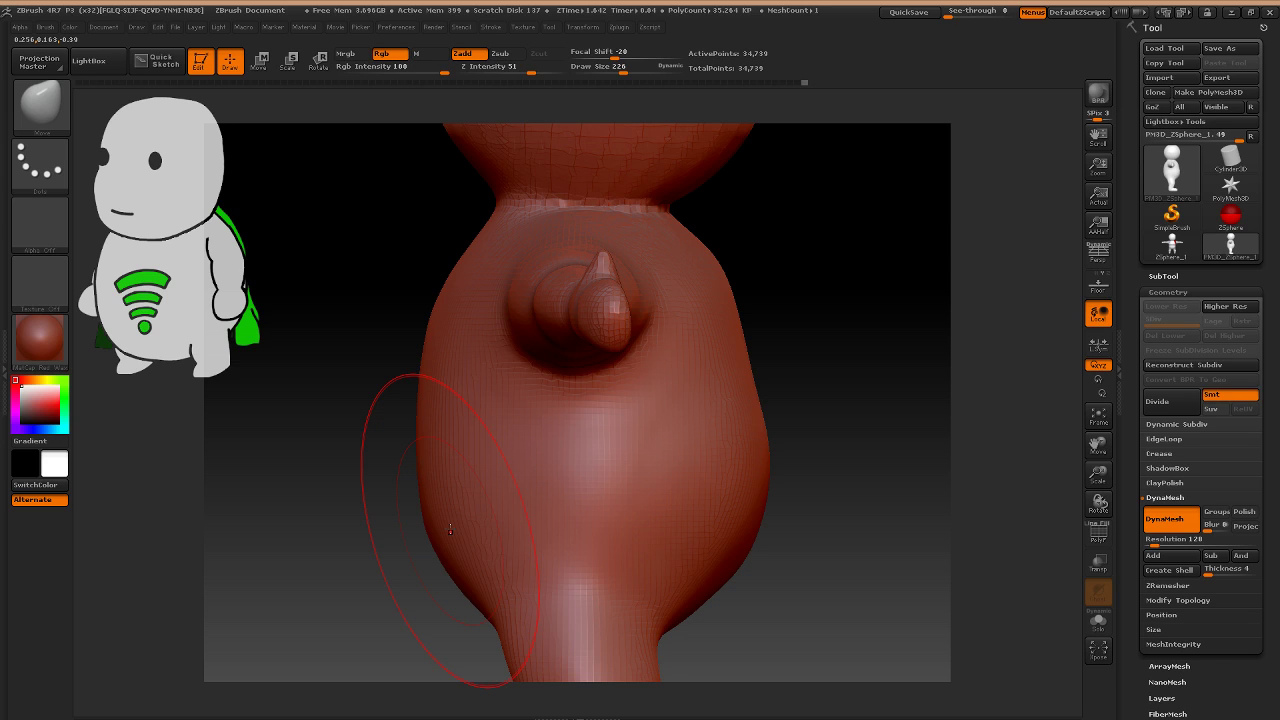
key("bracketright")
mouse_move(422, 496)
left_mouse_down()
mouse_move(445, 490)
mouse_move(449, 446)
left_mouse_up()
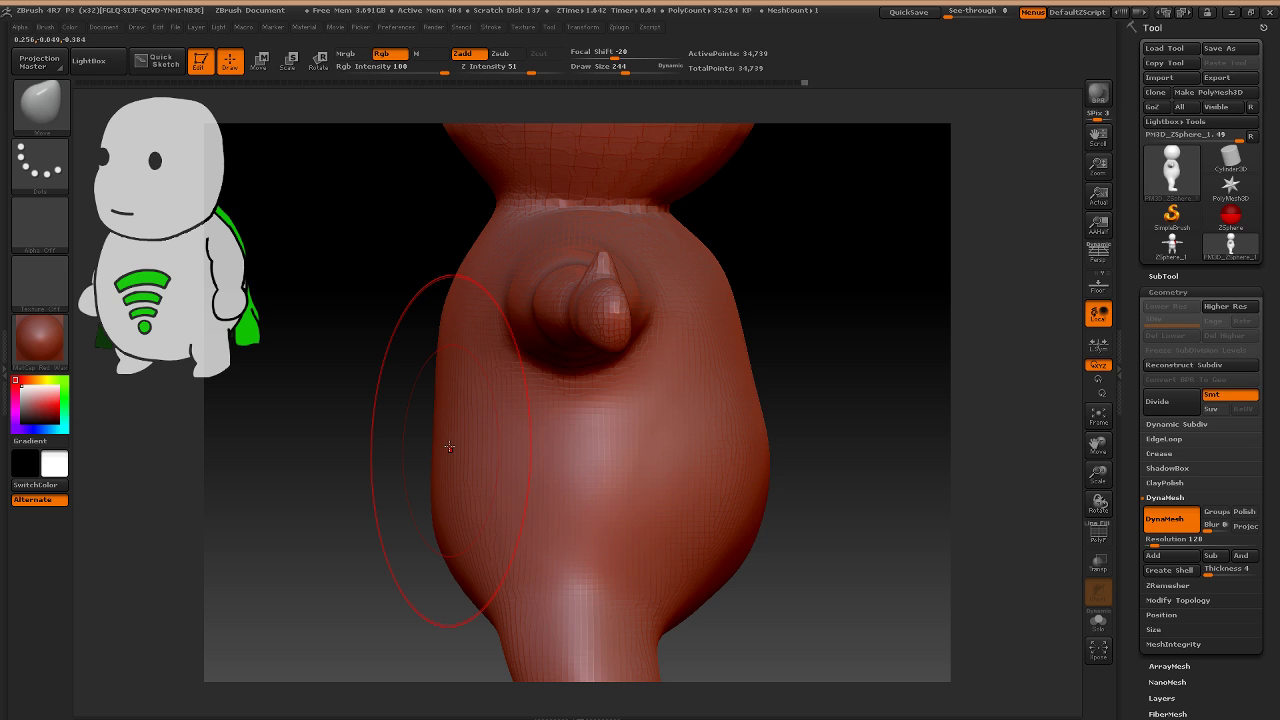
left_click_drag(451, 329, 461, 328)
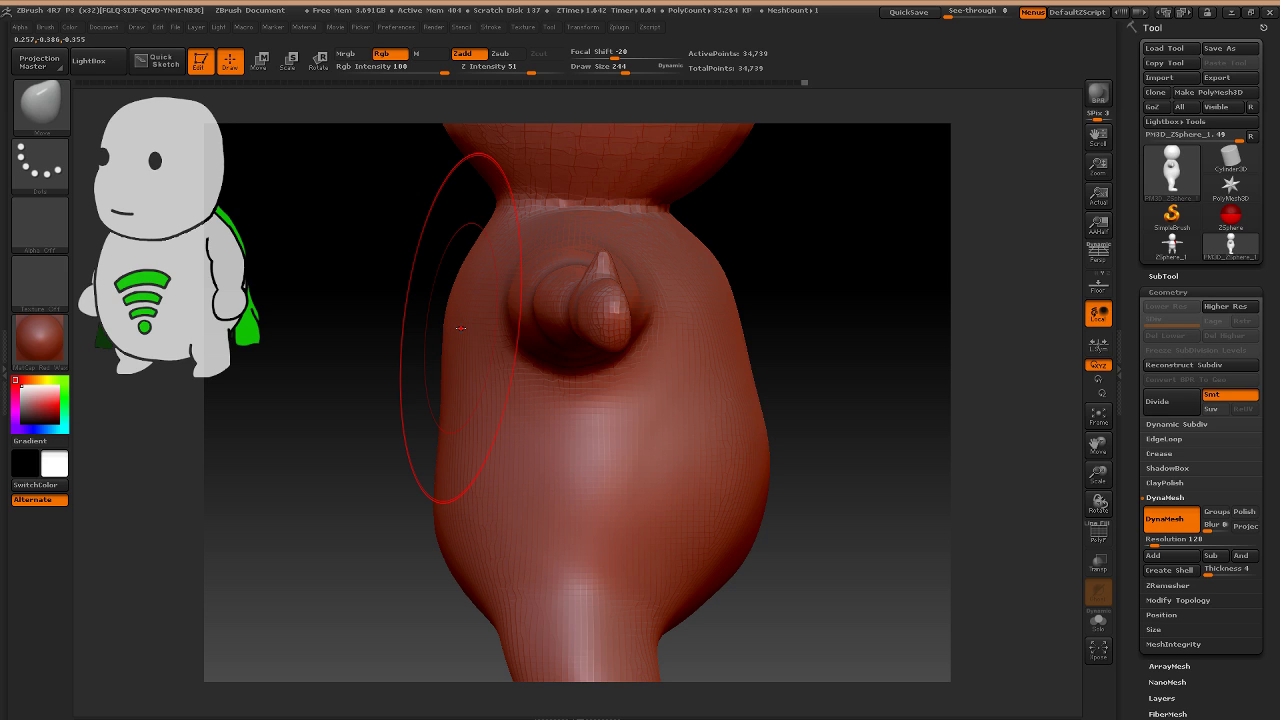
key("ctrl")
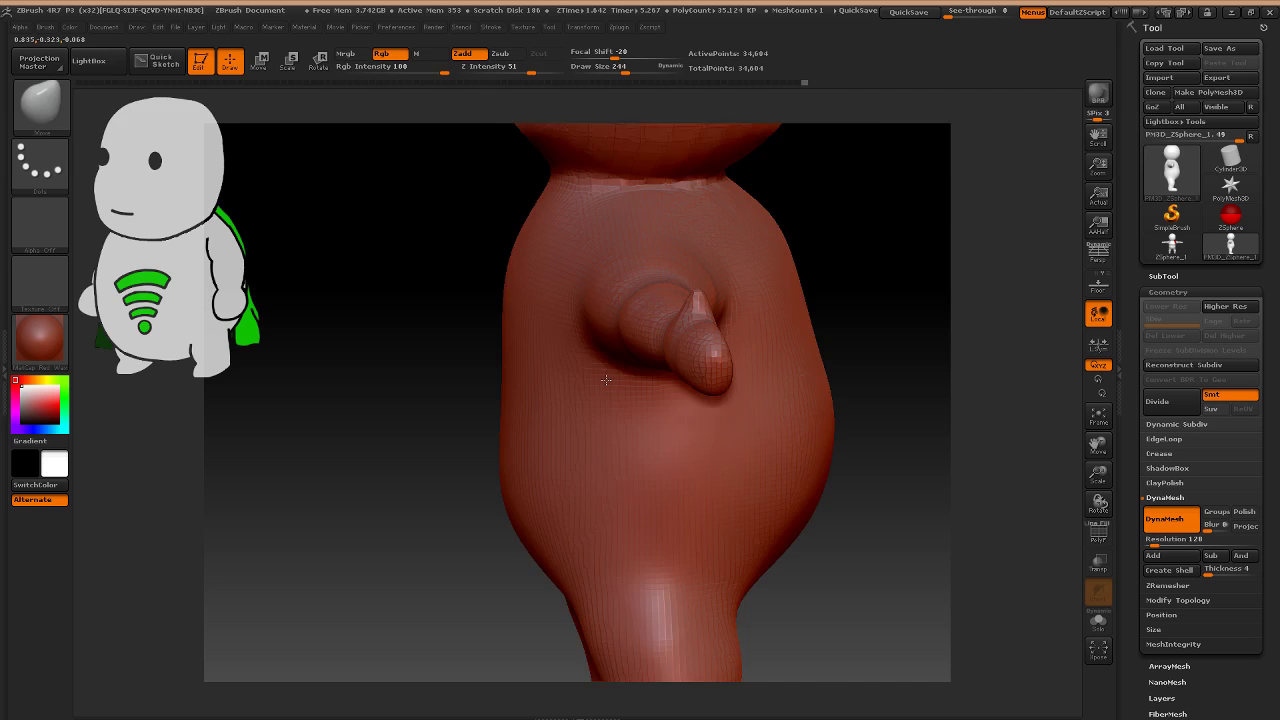
left_click_drag(606, 380, 508, 376)
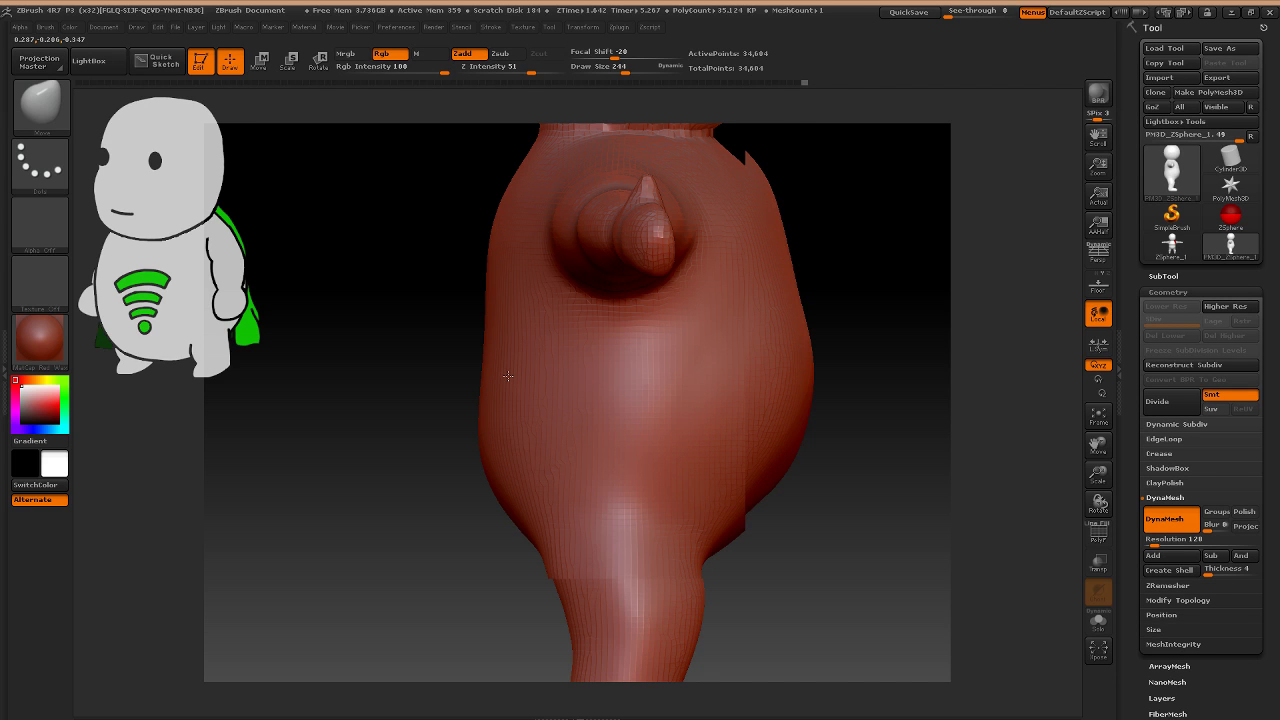
right_click_drag(508, 376, 512, 460, "alt")
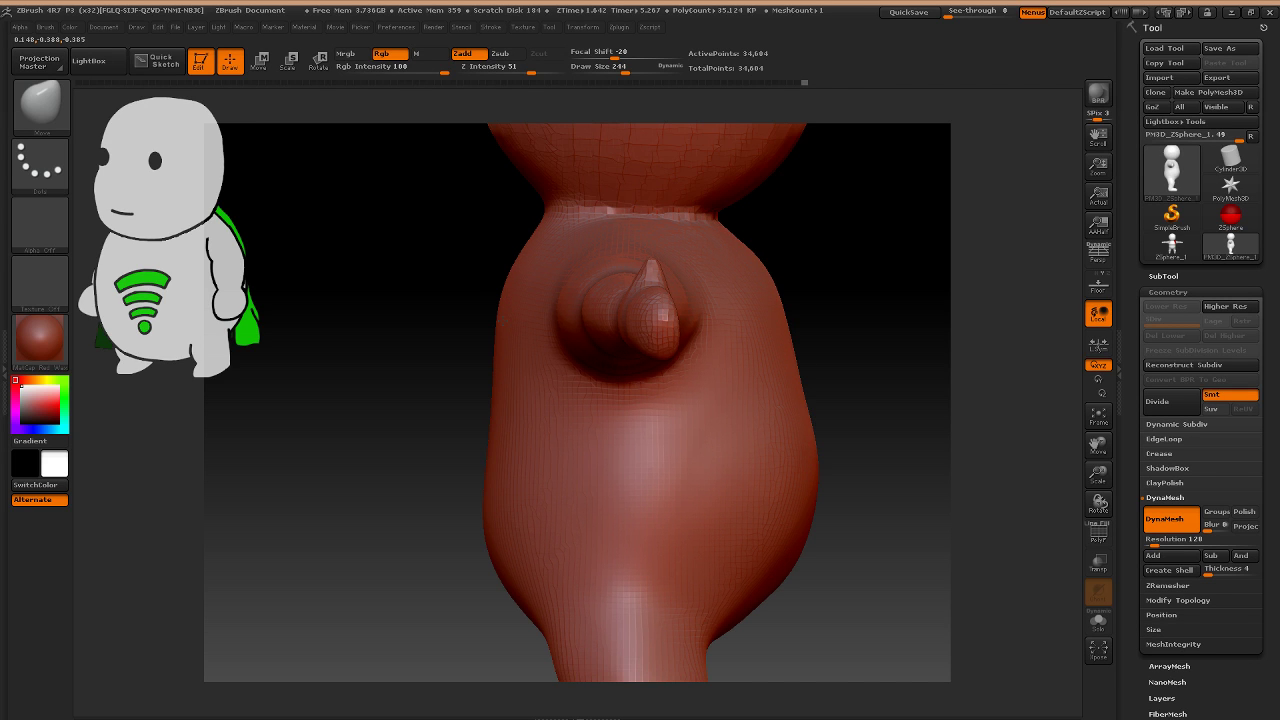
key("ctrl")
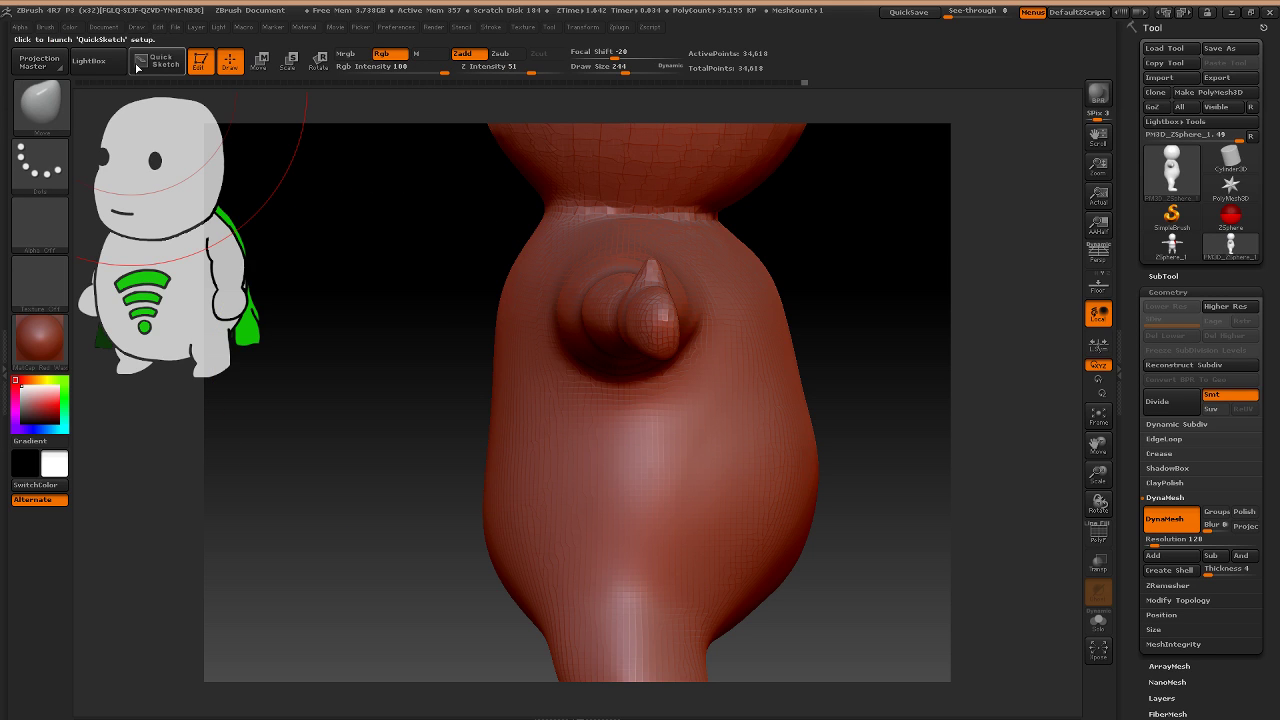
Open the QuickSave preferences and review the maximum and rest duration settings.
left_click(174, 27)
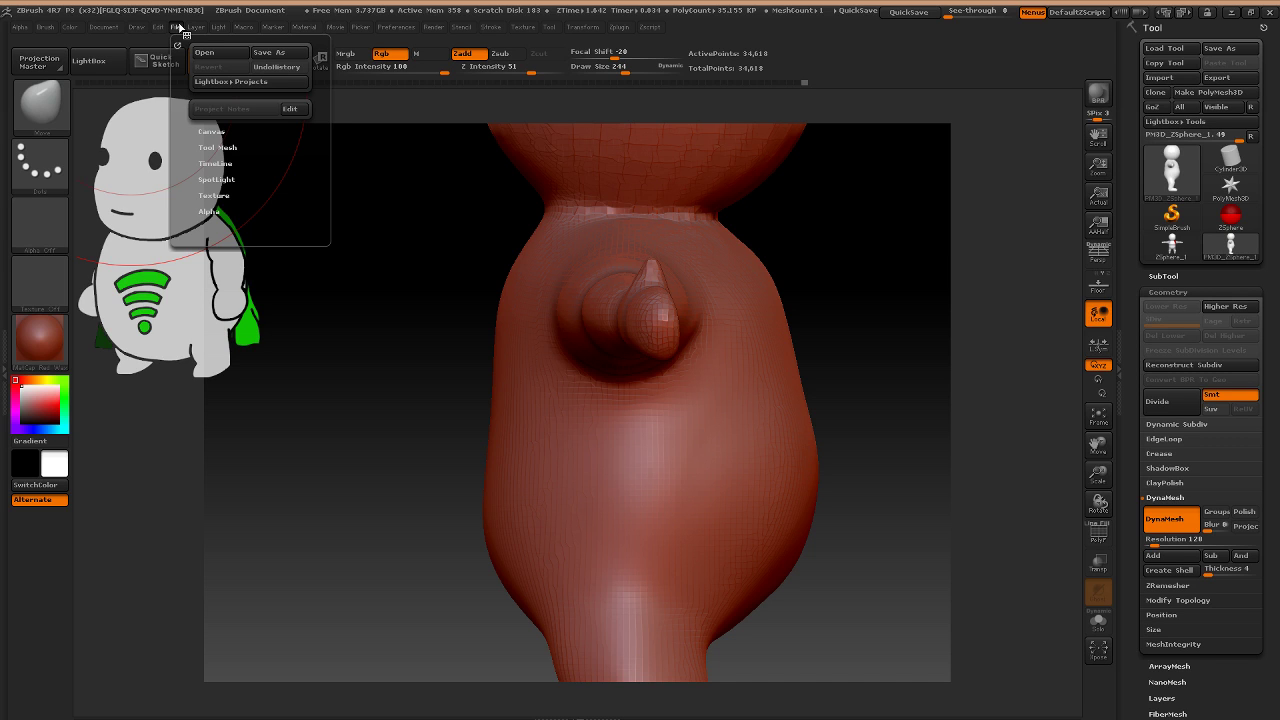
left_click(360, 27)
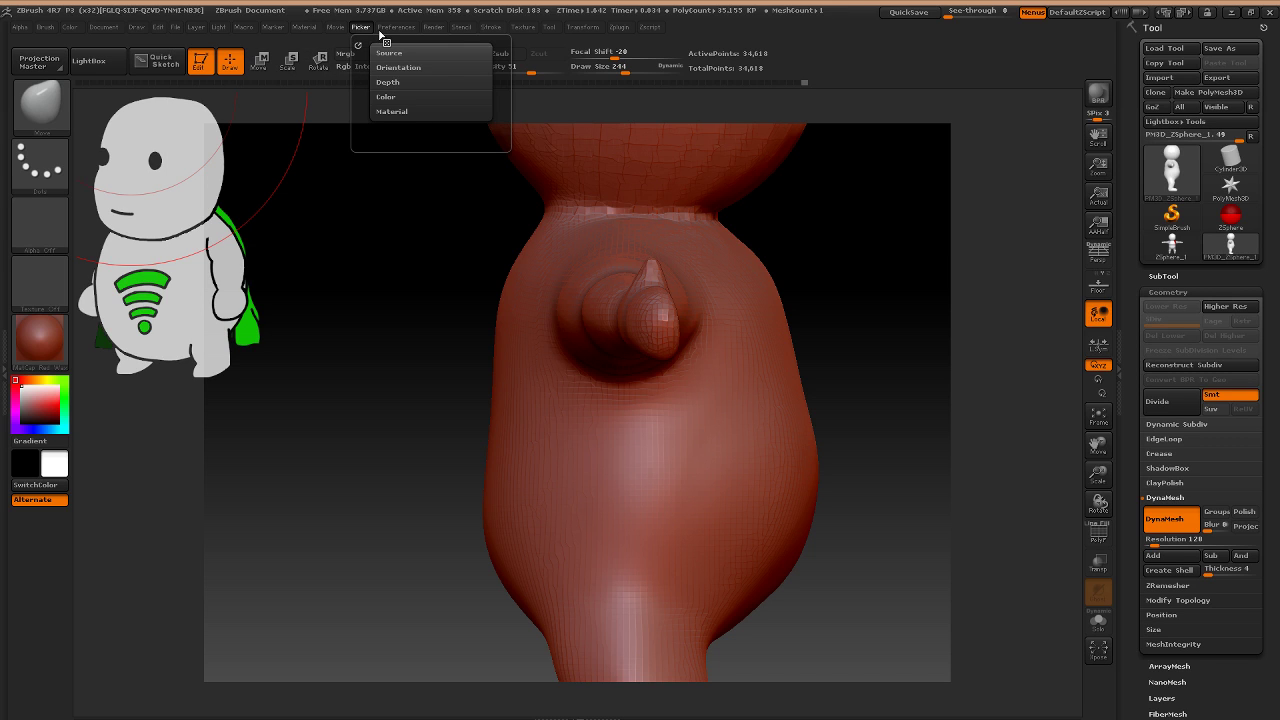
left_click(396, 27)
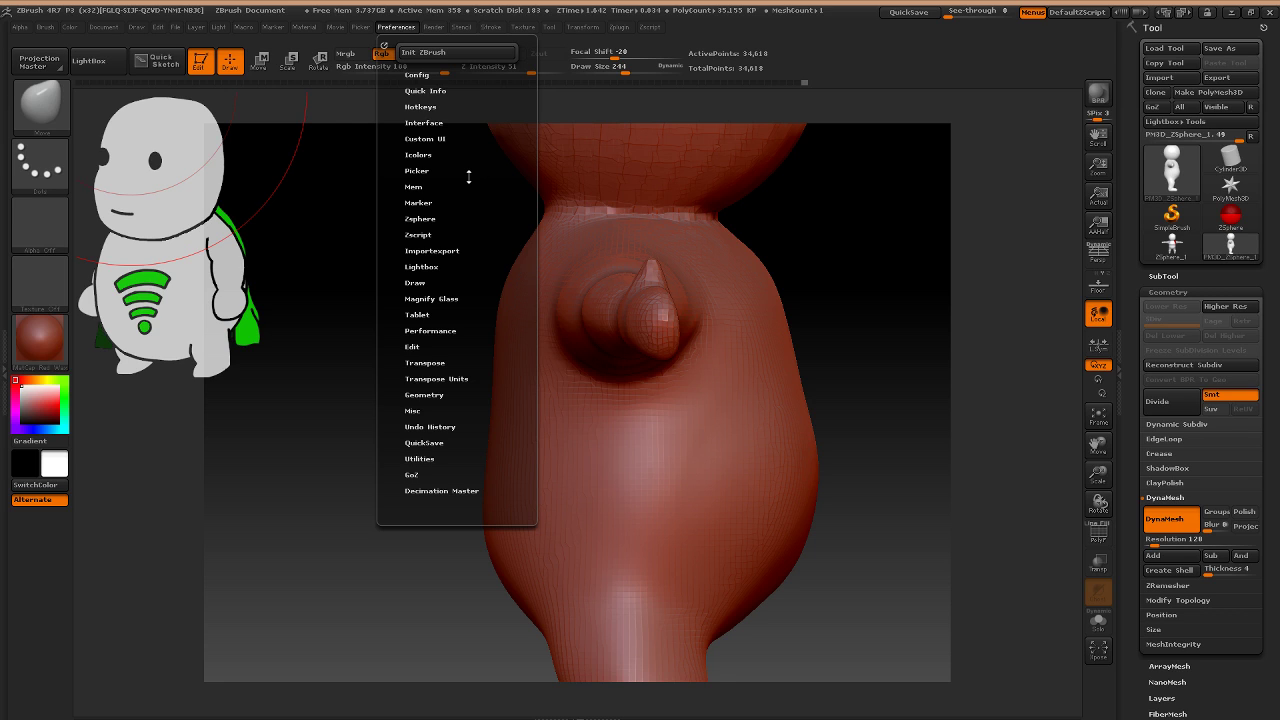
left_click(424, 443)
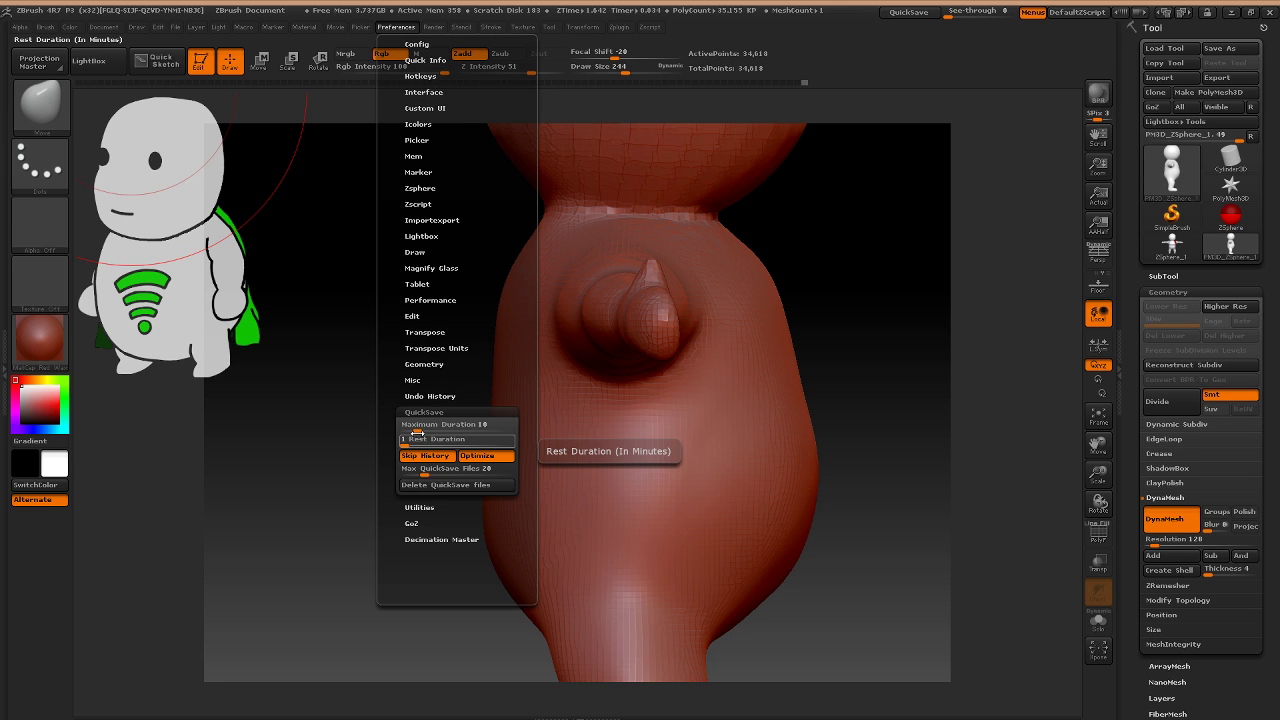
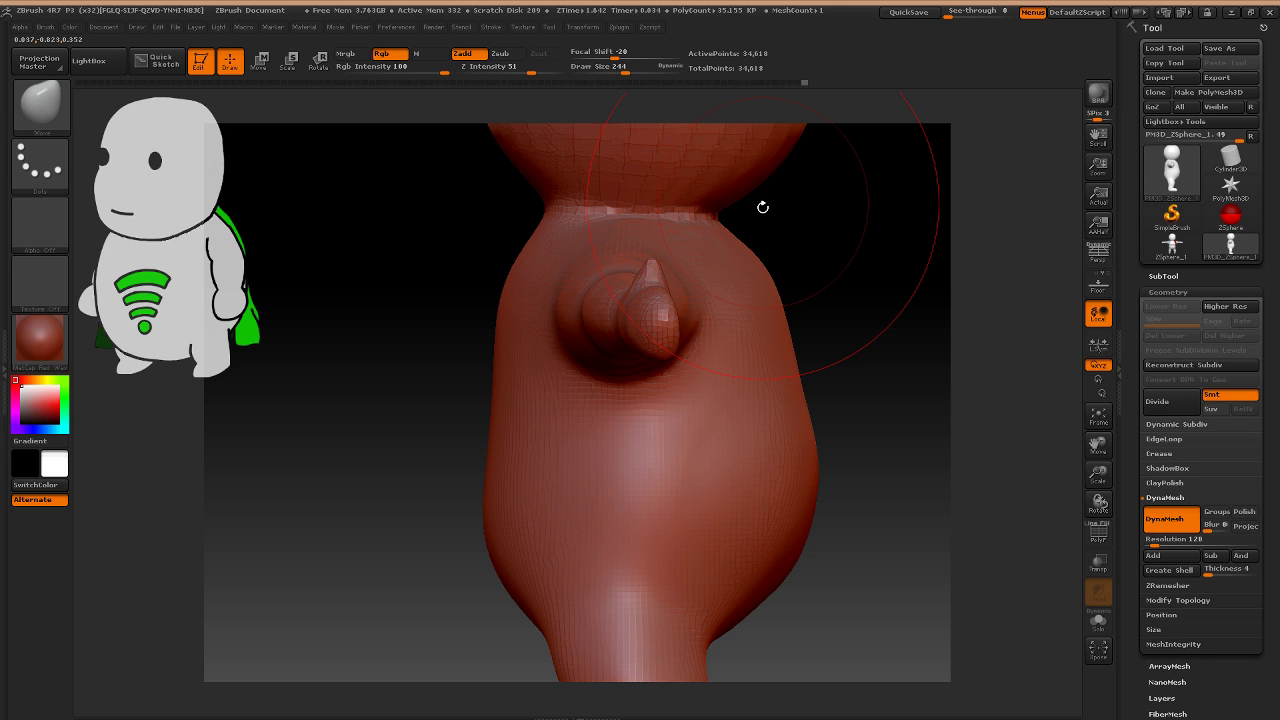
Save the project to the Desktop as WIFIMAN3 and dismiss the LightBox shortcut notice.
key("ctrl")
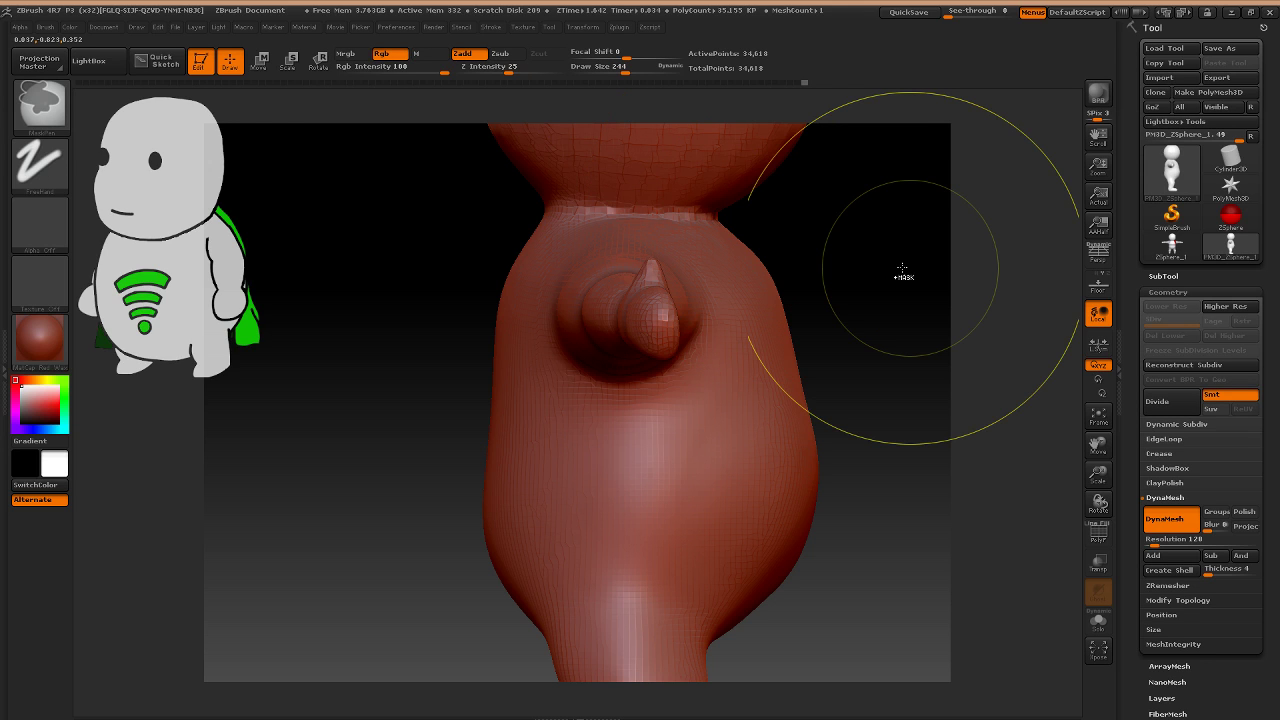
key("ctrl+s")
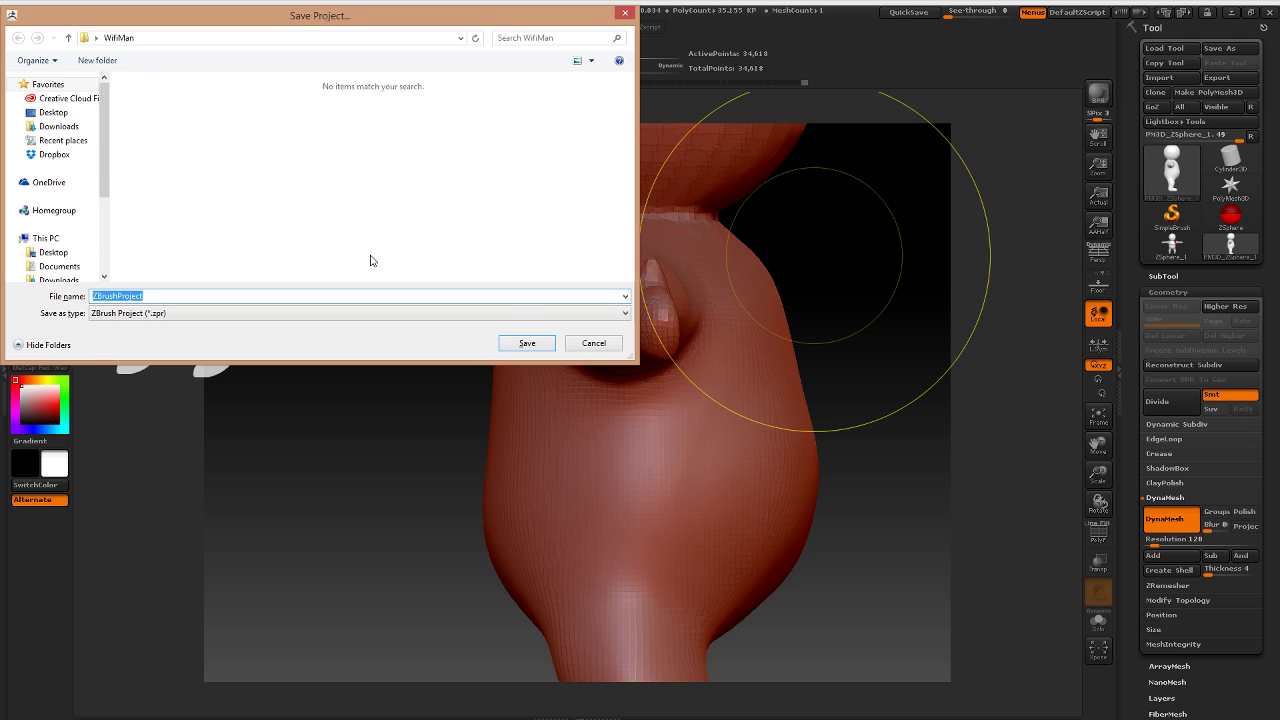
scroll(96, 211, "down", 2)
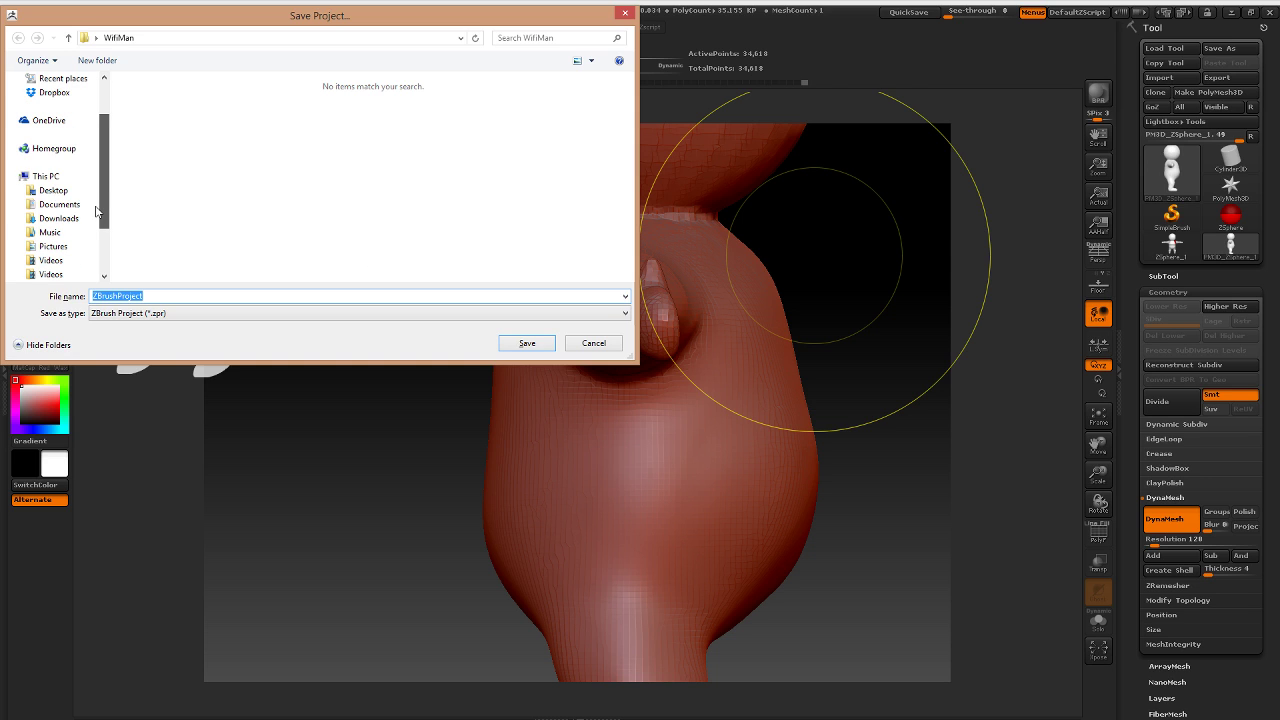
scroll(66, 117, "up", 2)
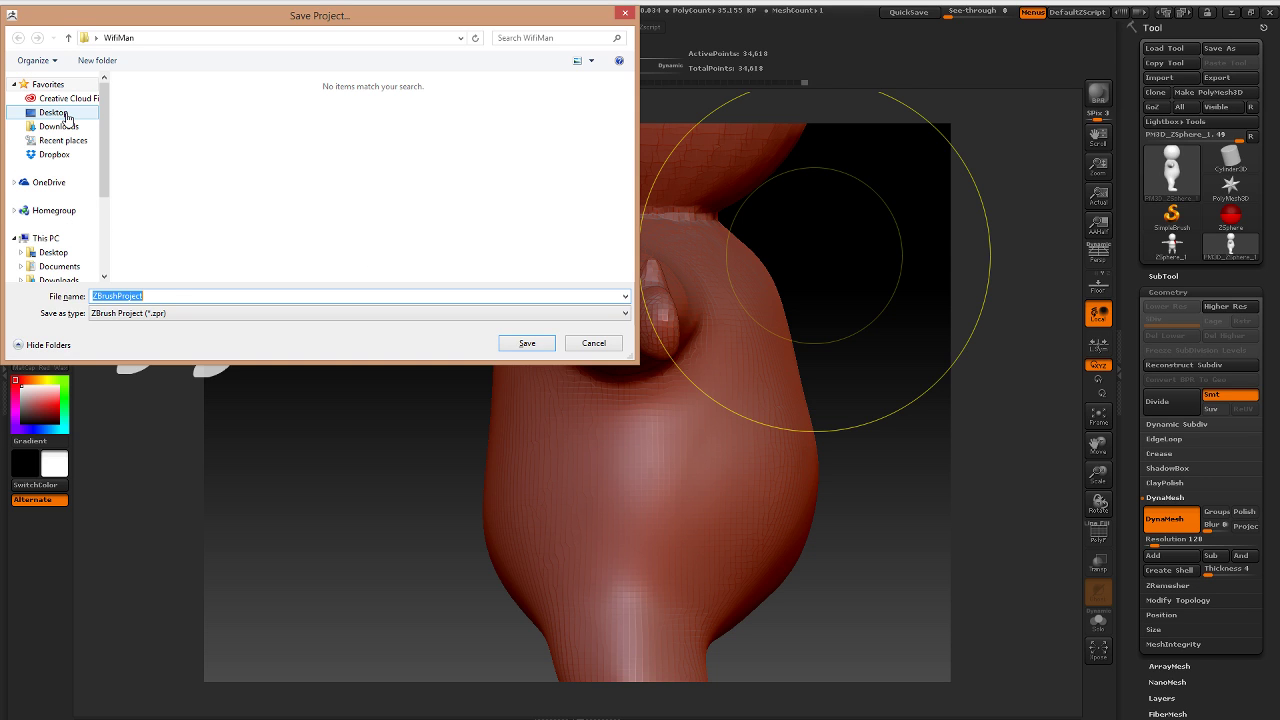
left_click(66, 116)
left_click(177, 296)
type("W")
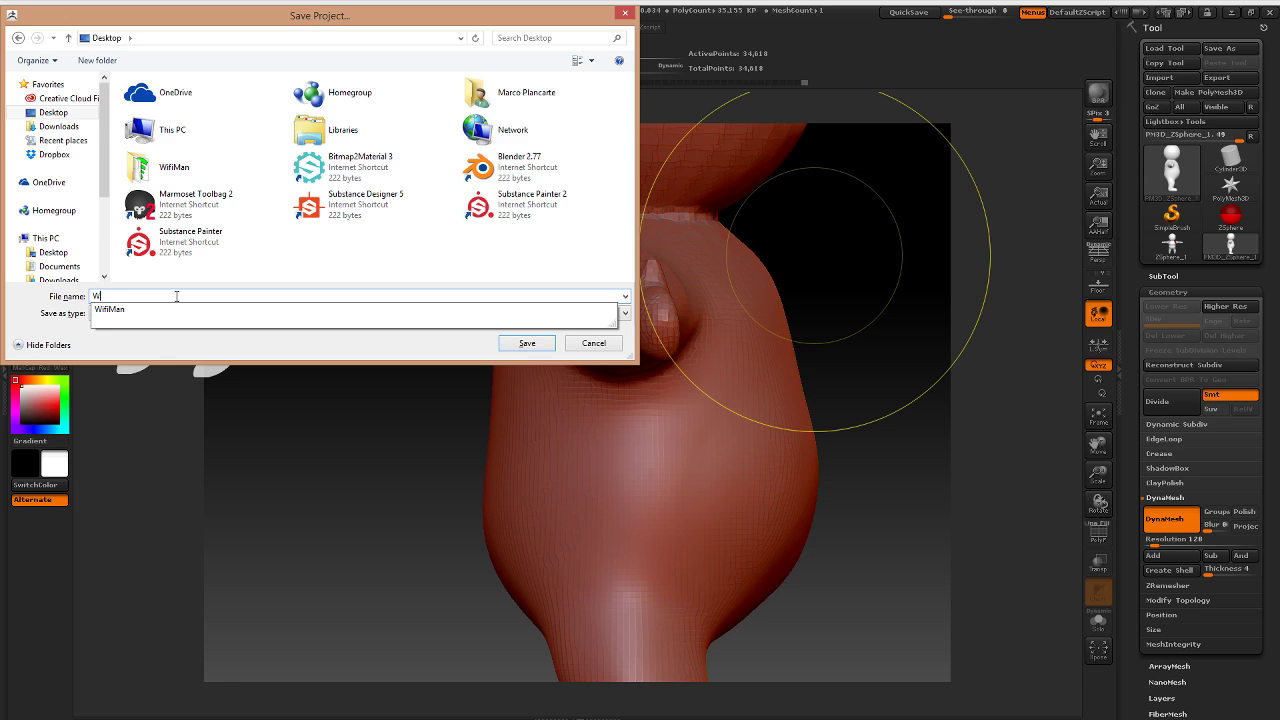
type("IFIMAN3")
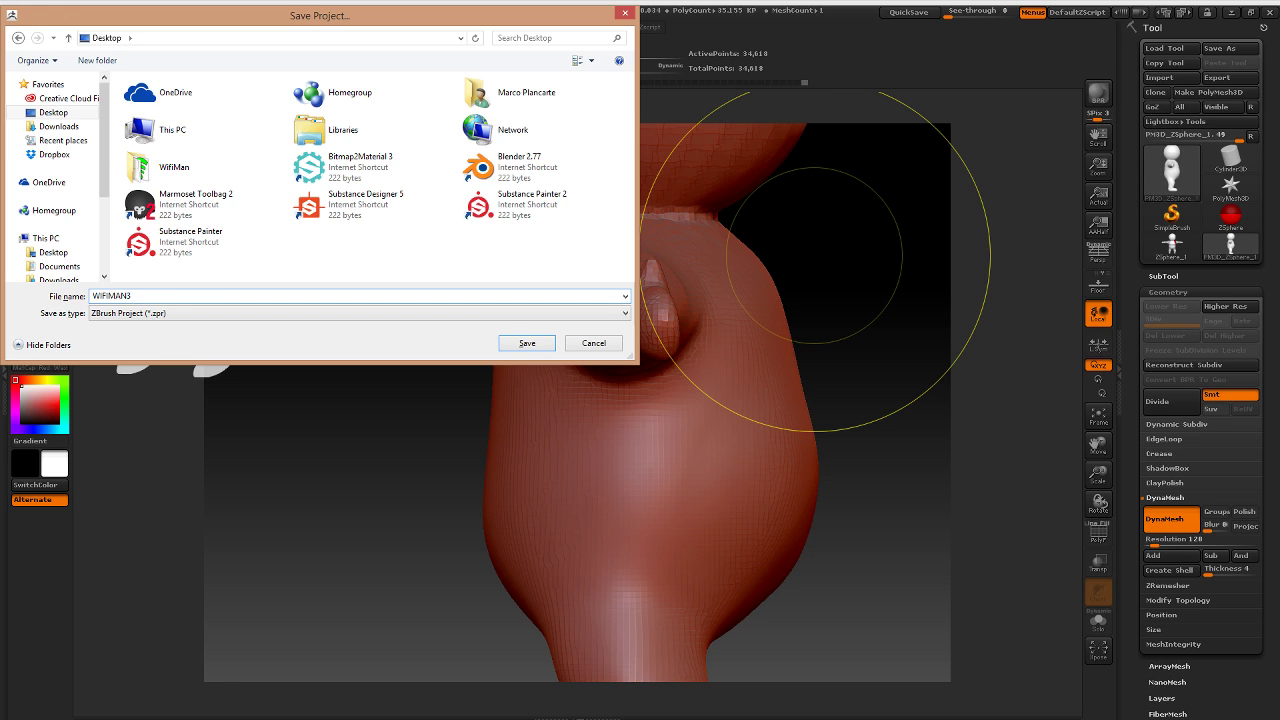
key("Return")
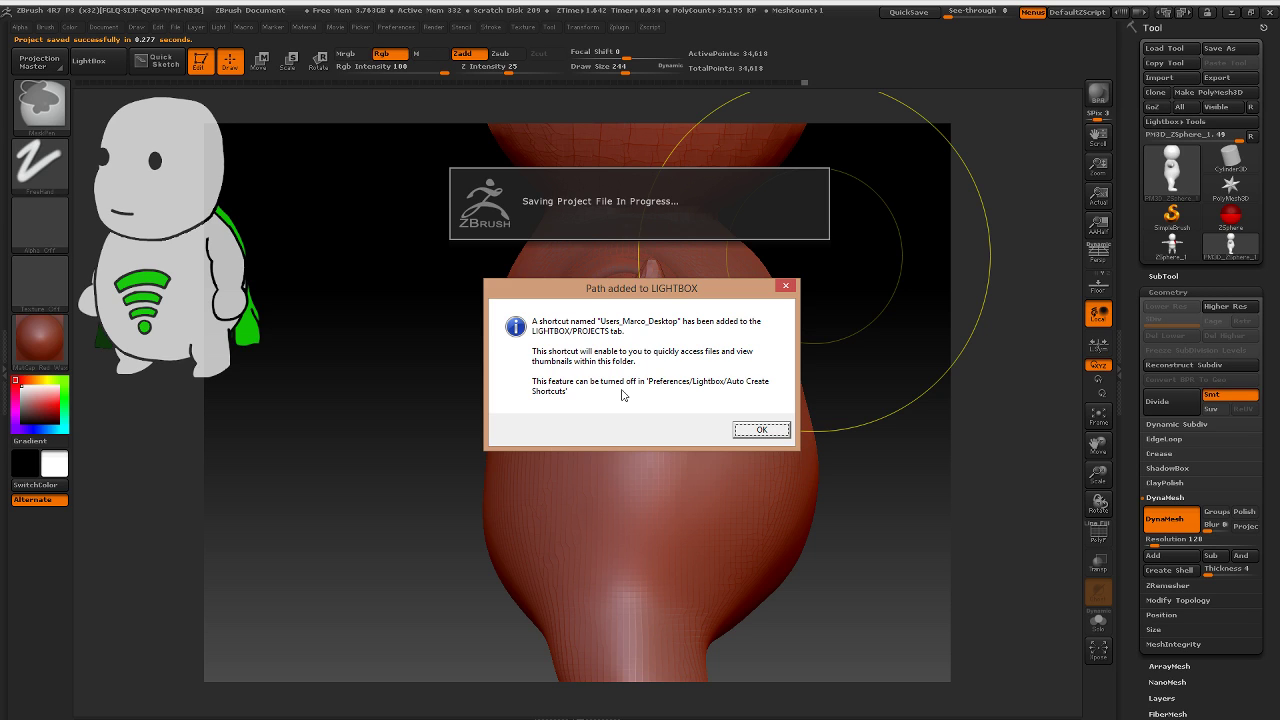
left_click(758, 428)
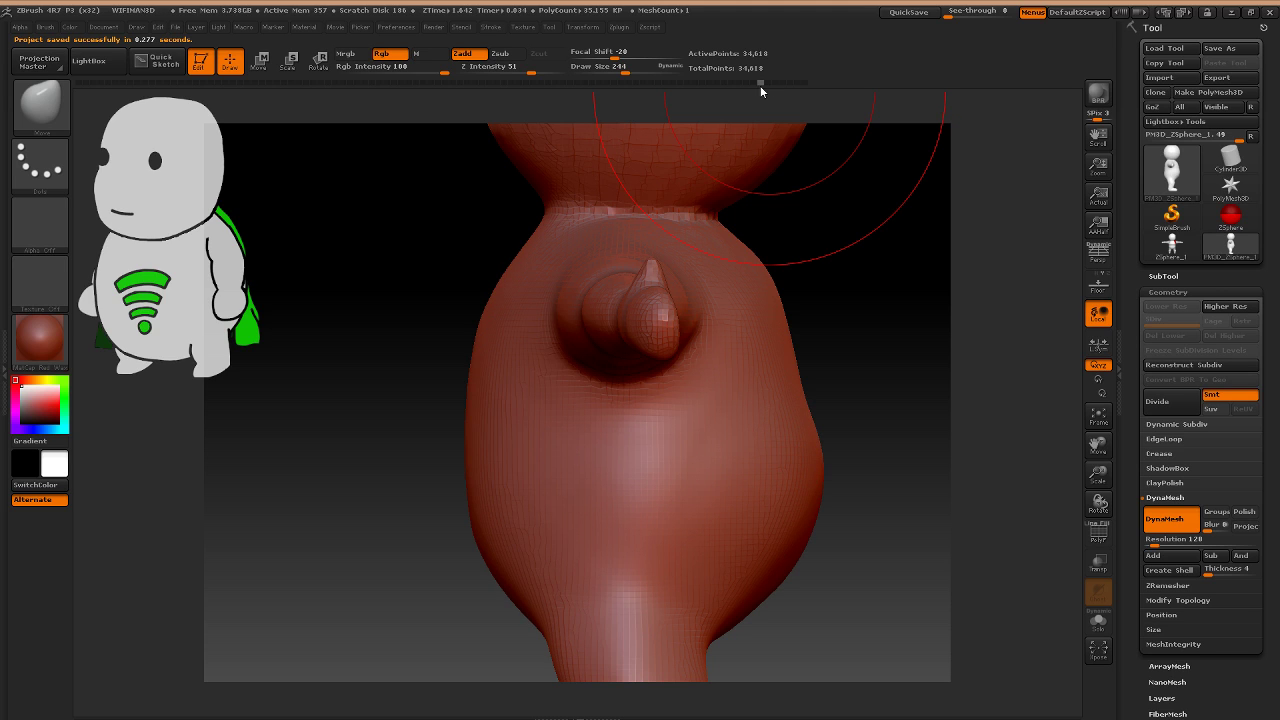
Scrub through the undo history to review earlier torso shapes, and return to the latest state.
left_click_drag(760, 83, 298, 83)
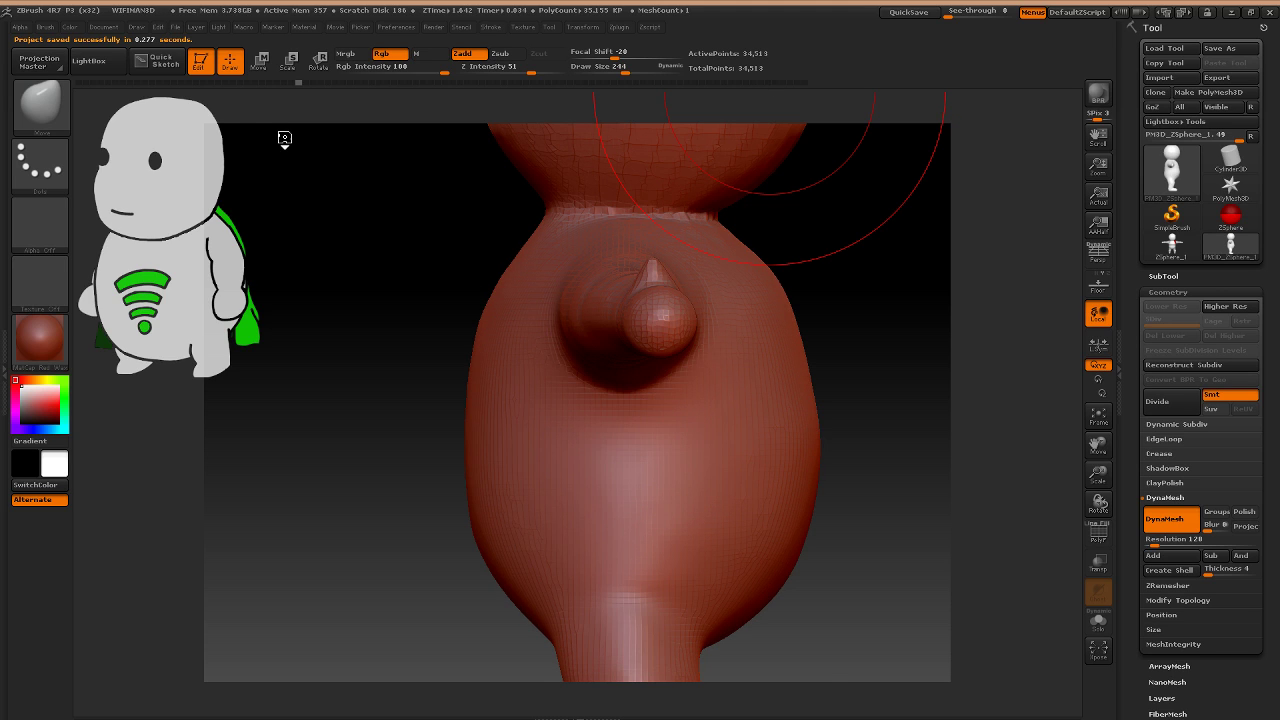
left_click_drag(284, 139, 84, 153)
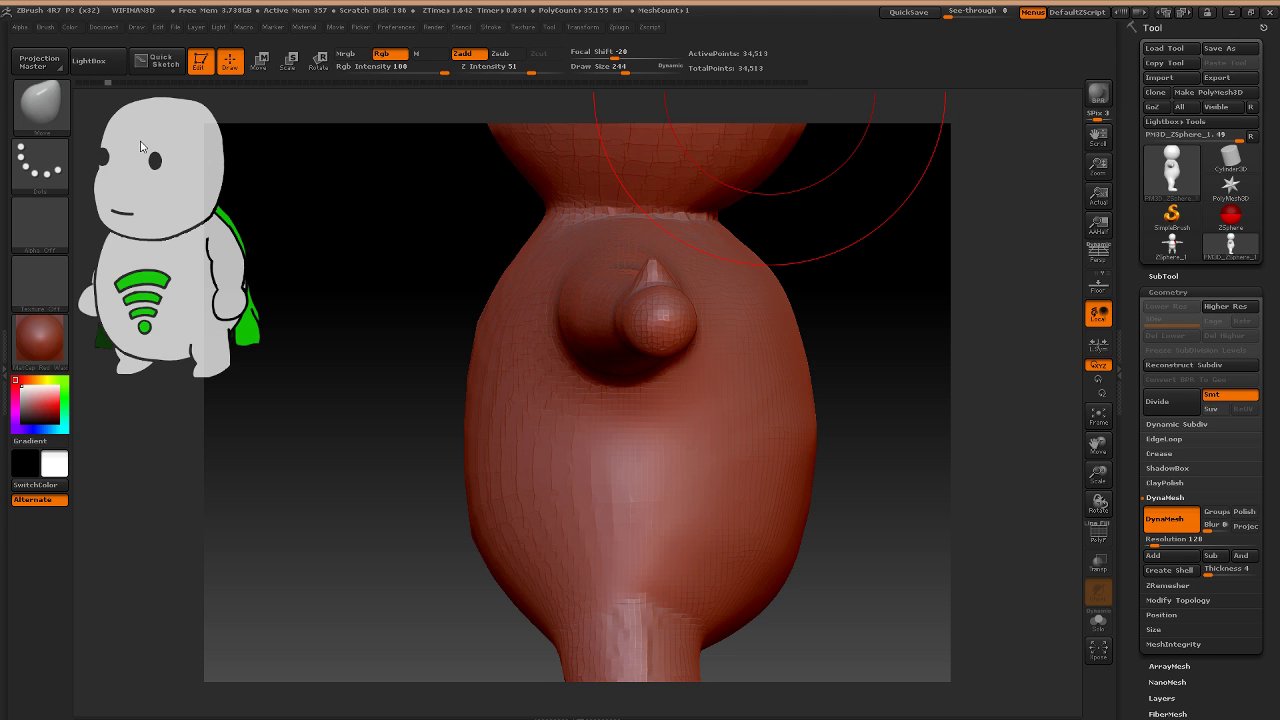
mouse_move(141, 147)
left_mouse_down()
mouse_move(895, 218)
mouse_move(645, 351)
left_mouse_up()
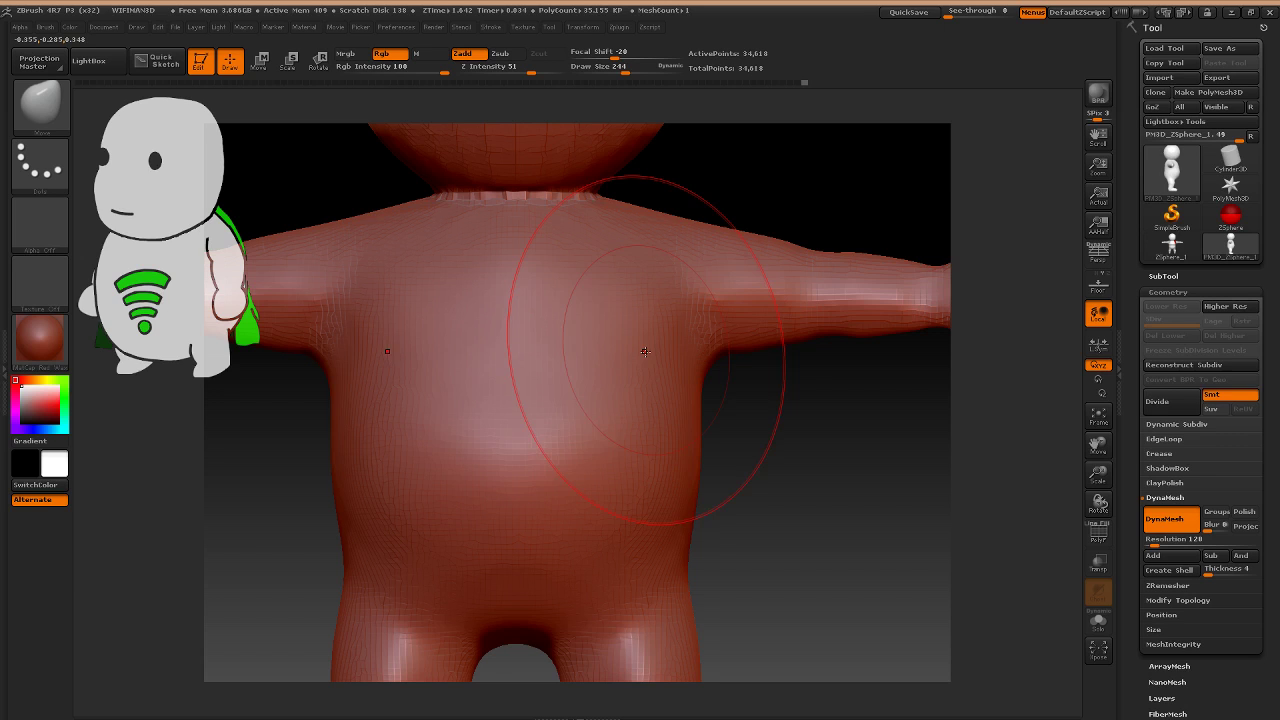
Set the Move brush's Draw Size to 89, reshape the armpit where the arm meets the torso, and smooth it.
right_click_drag(645, 351, 688, 416, "ctrl")
key("s")
left_click_drag(688, 416, 667, 416)
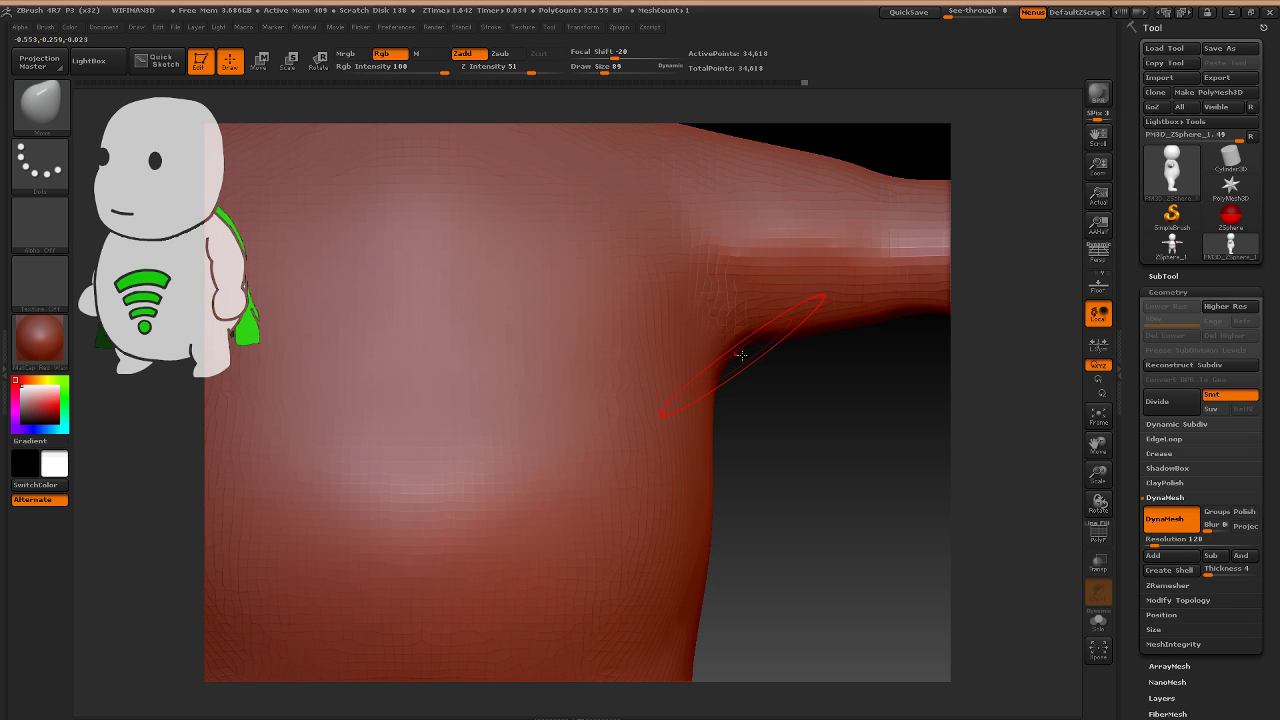
mouse_move(741, 355)
left_mouse_down()
mouse_move(724, 334)
mouse_move(634, 388)
left_mouse_up()
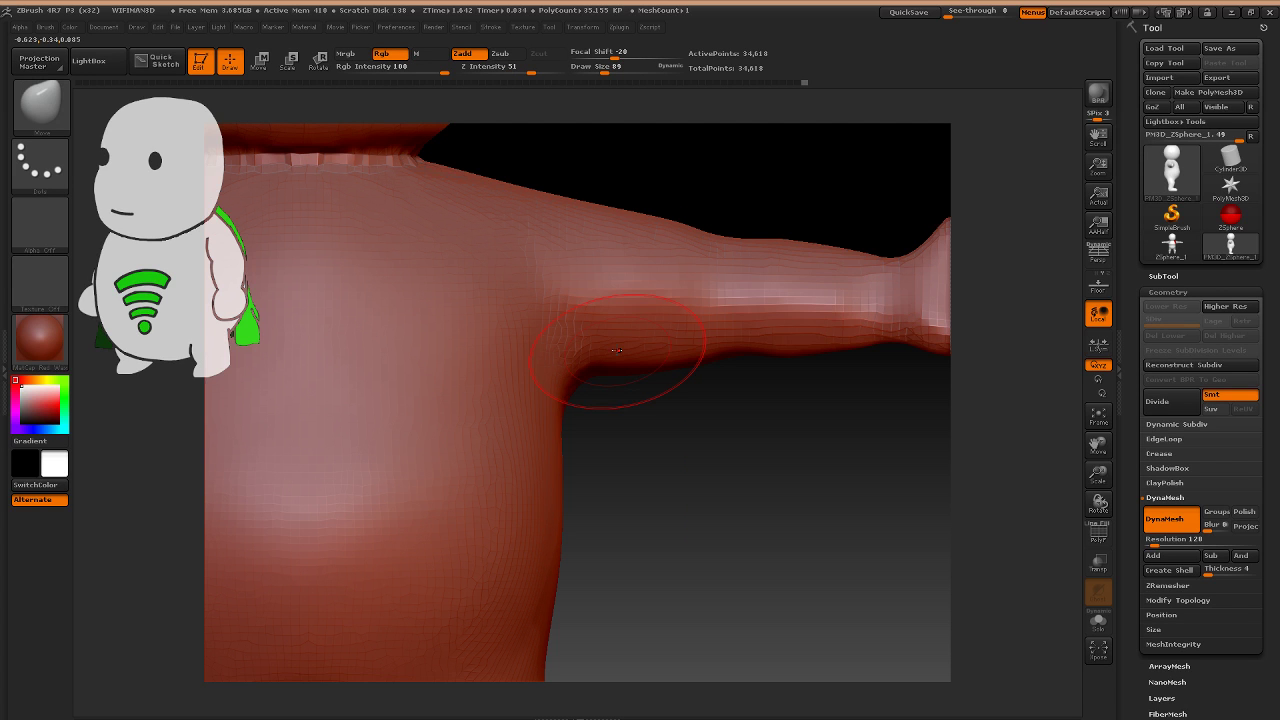
left_click_drag(616, 349, 600, 318, "shift")
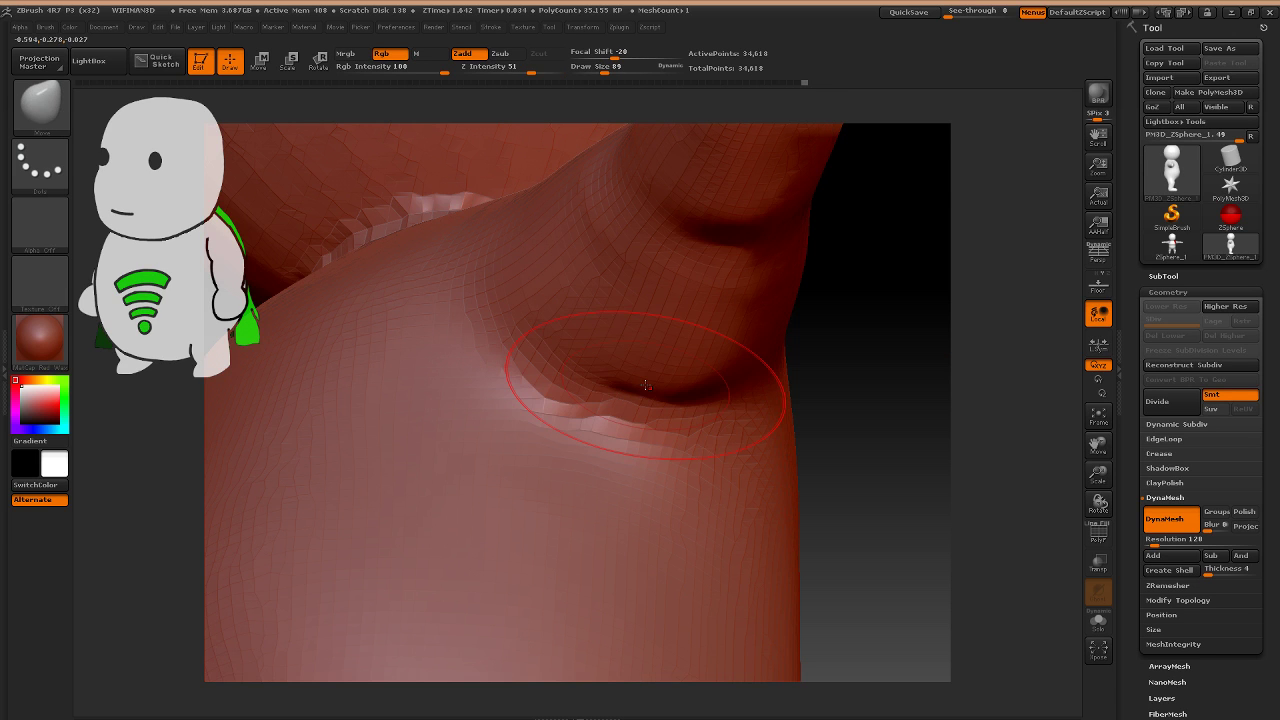
right_click_drag(646, 385, 580, 347)
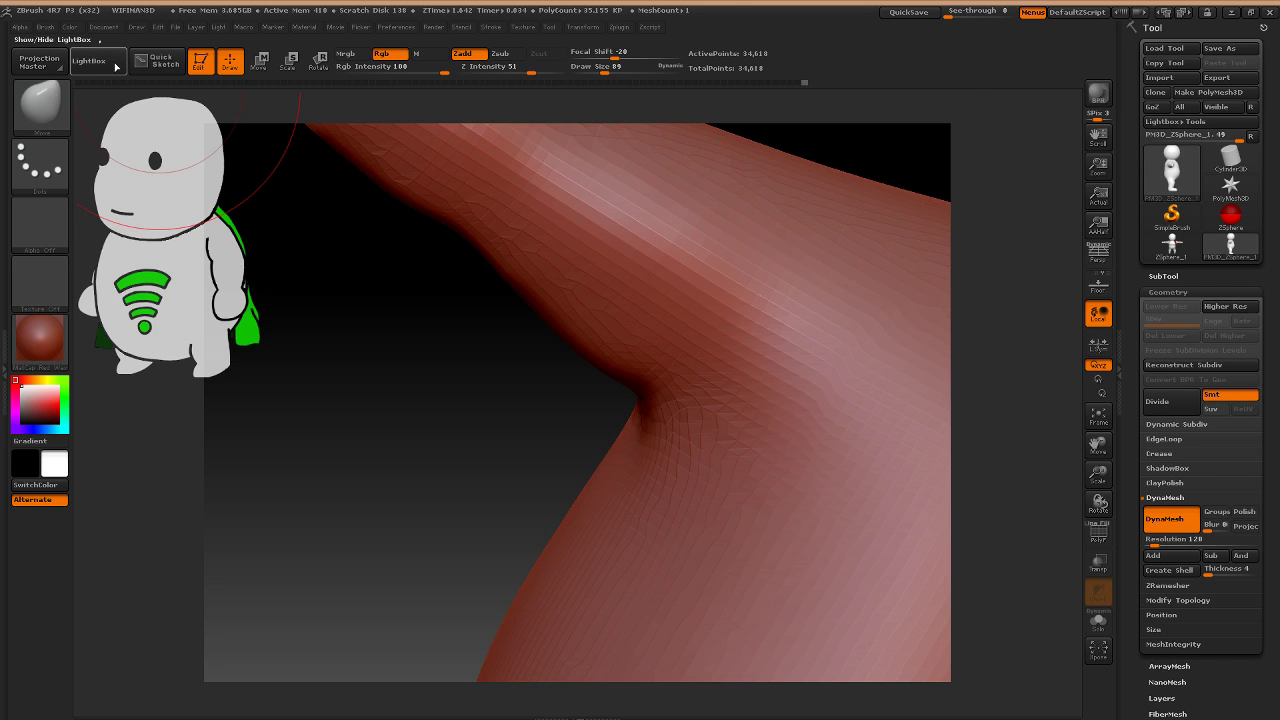
Browse the project folders in LightBox, going up from the Mannequin folder, and close LightBox.
left_click(90, 61)
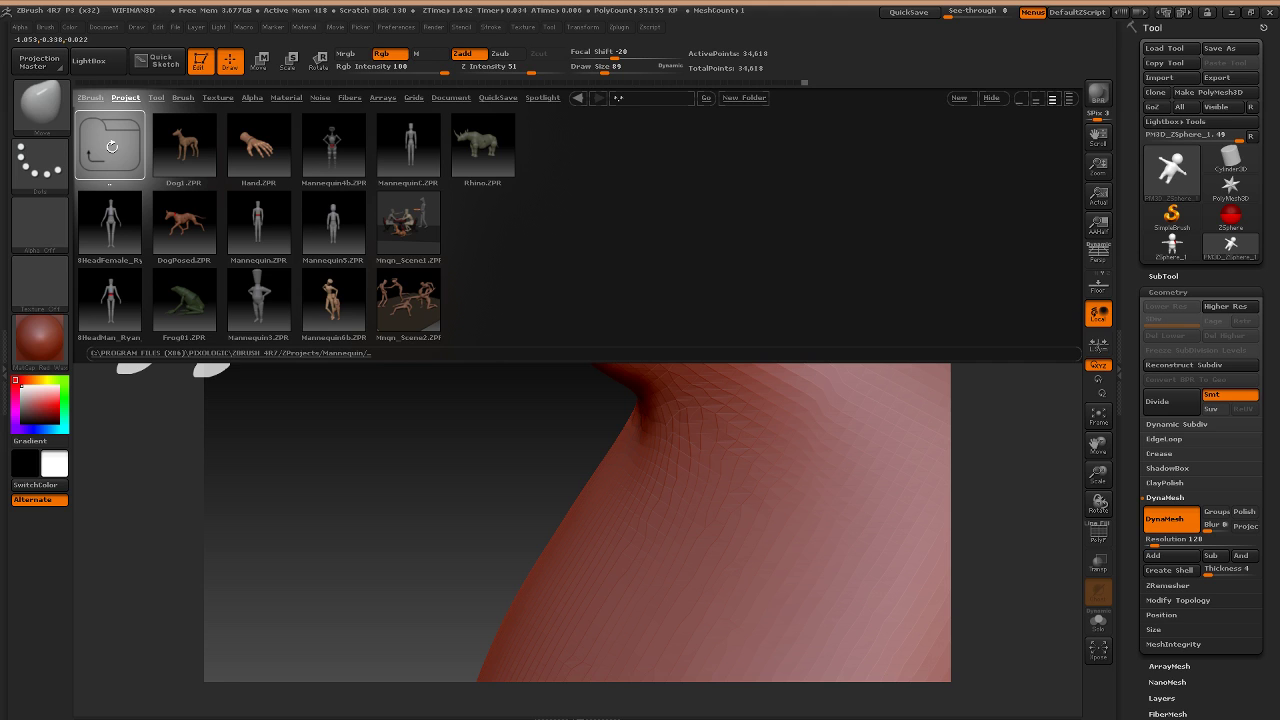
left_click(110, 146)
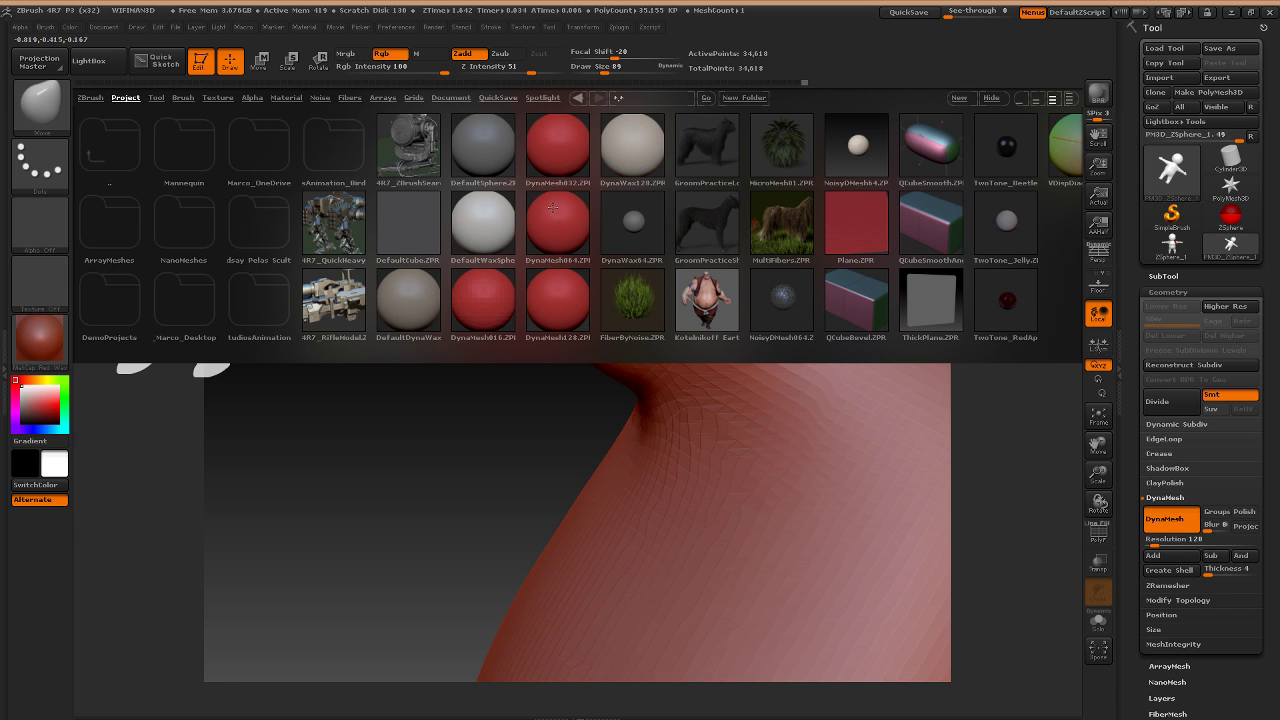
left_click(89, 61)
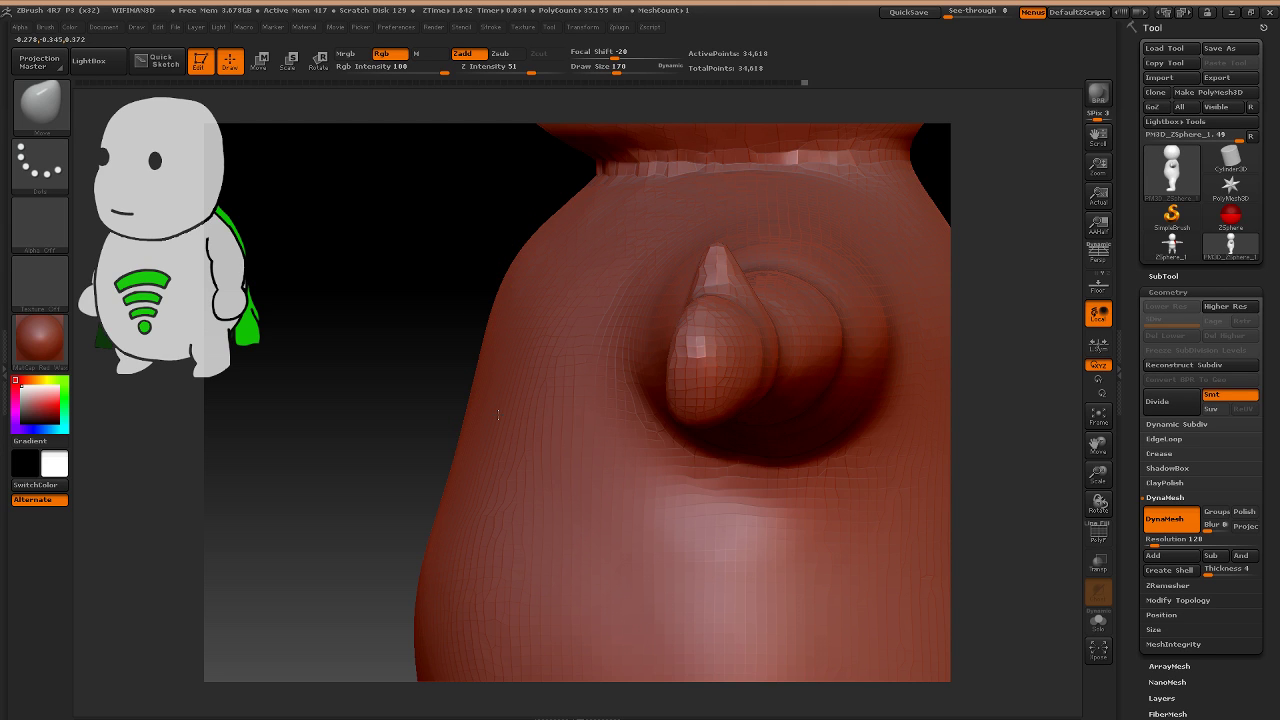
Reshape the back of the lower leg and pull the heel backward with the Move brush at Draw Size 178.
right_click_drag(498, 414, 527, 263, "alt")
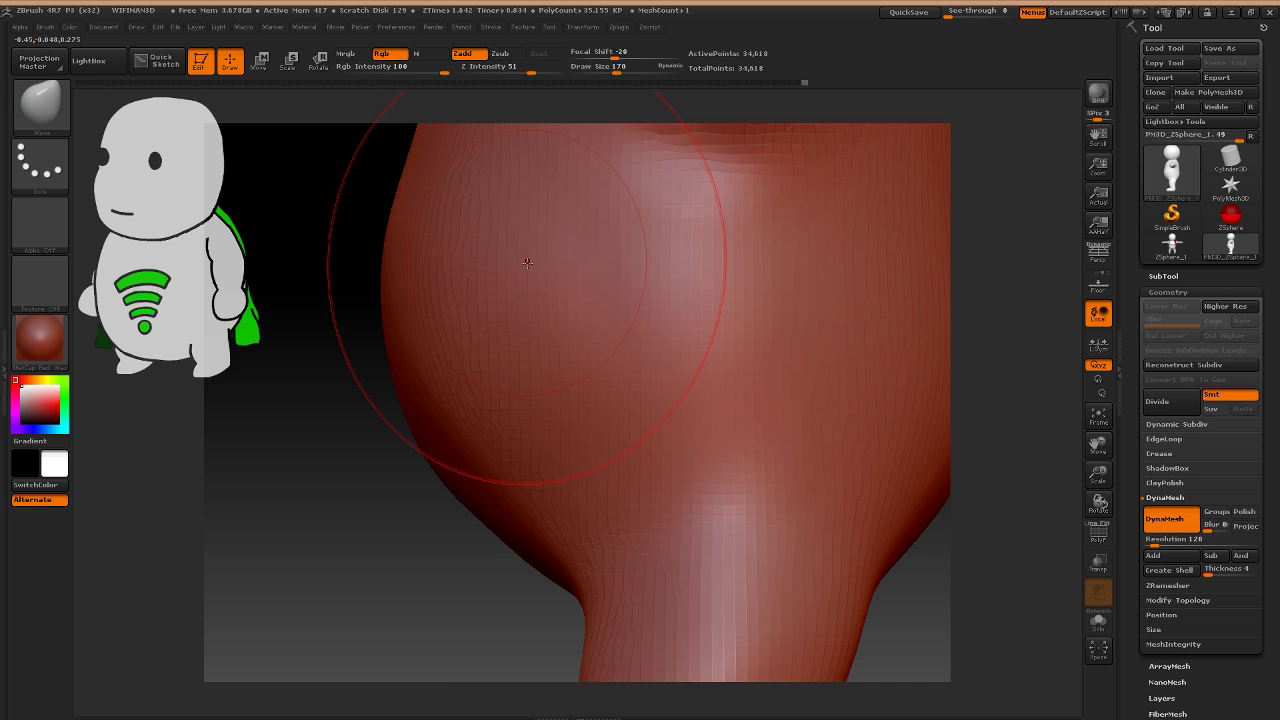
right_click_drag(628, 669, 553, 417, "alt")
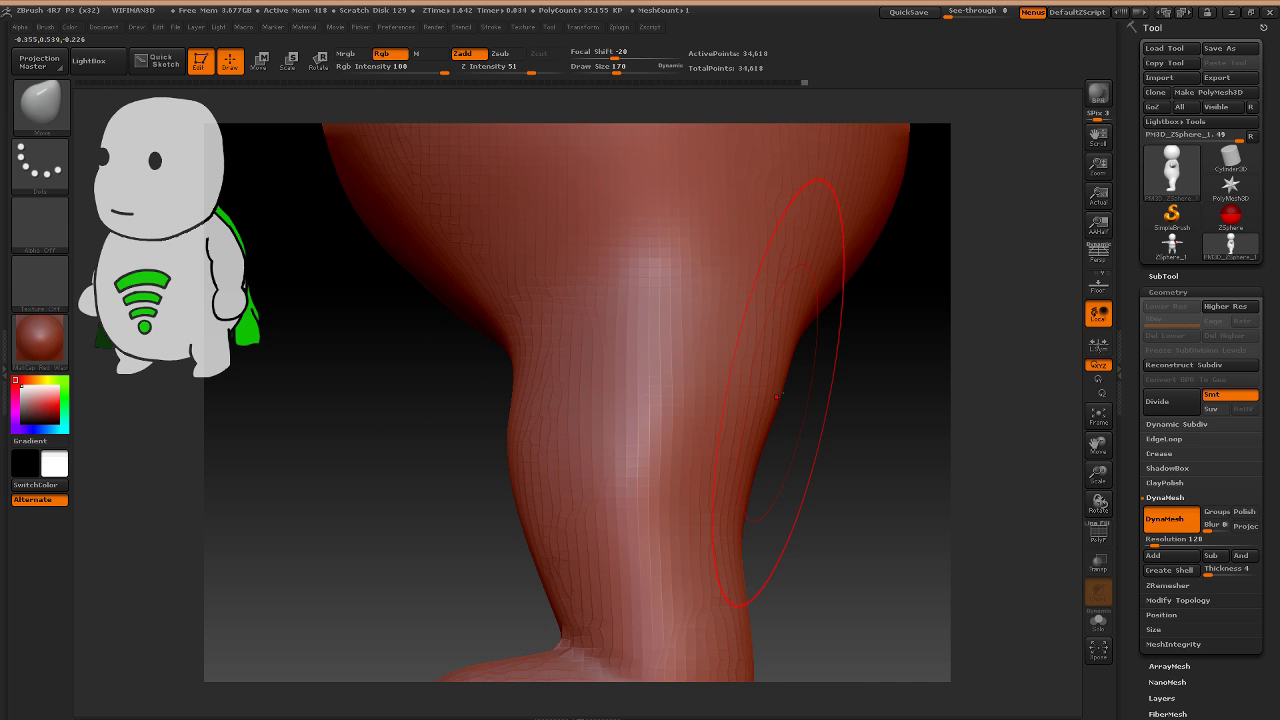
left_click_drag(777, 396, 713, 471)
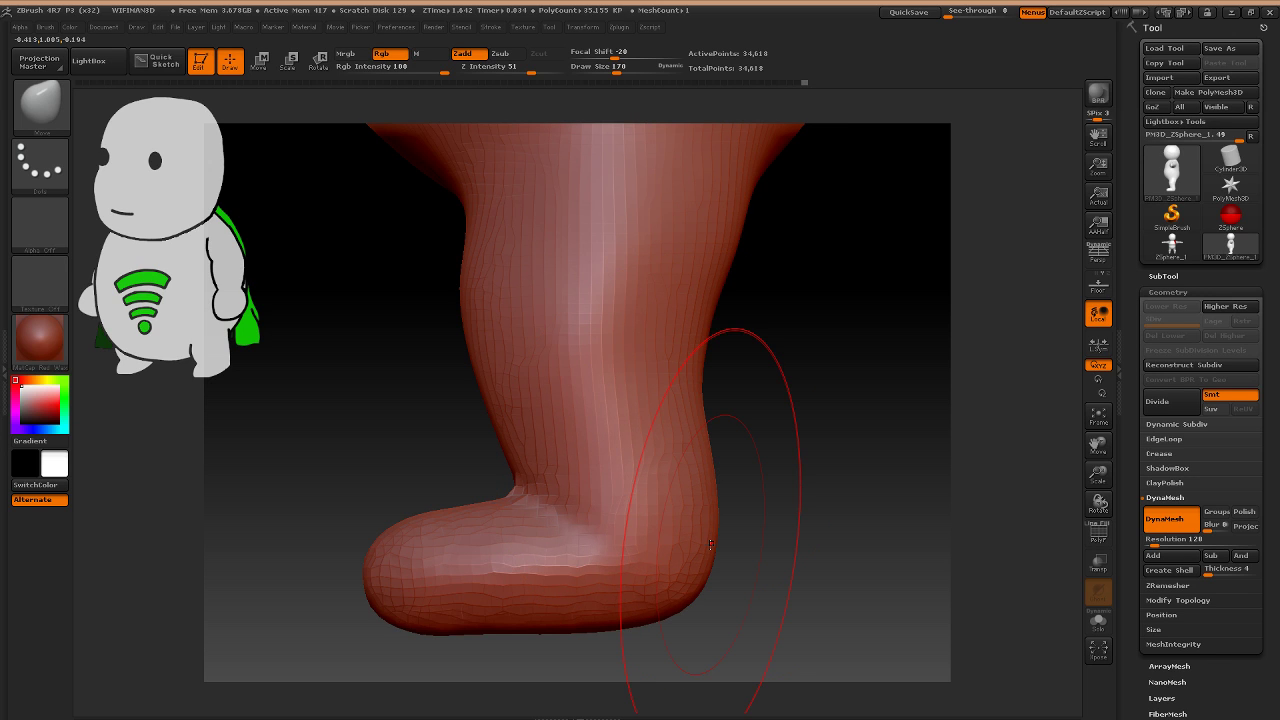
left_click_drag(710, 545, 723, 541)
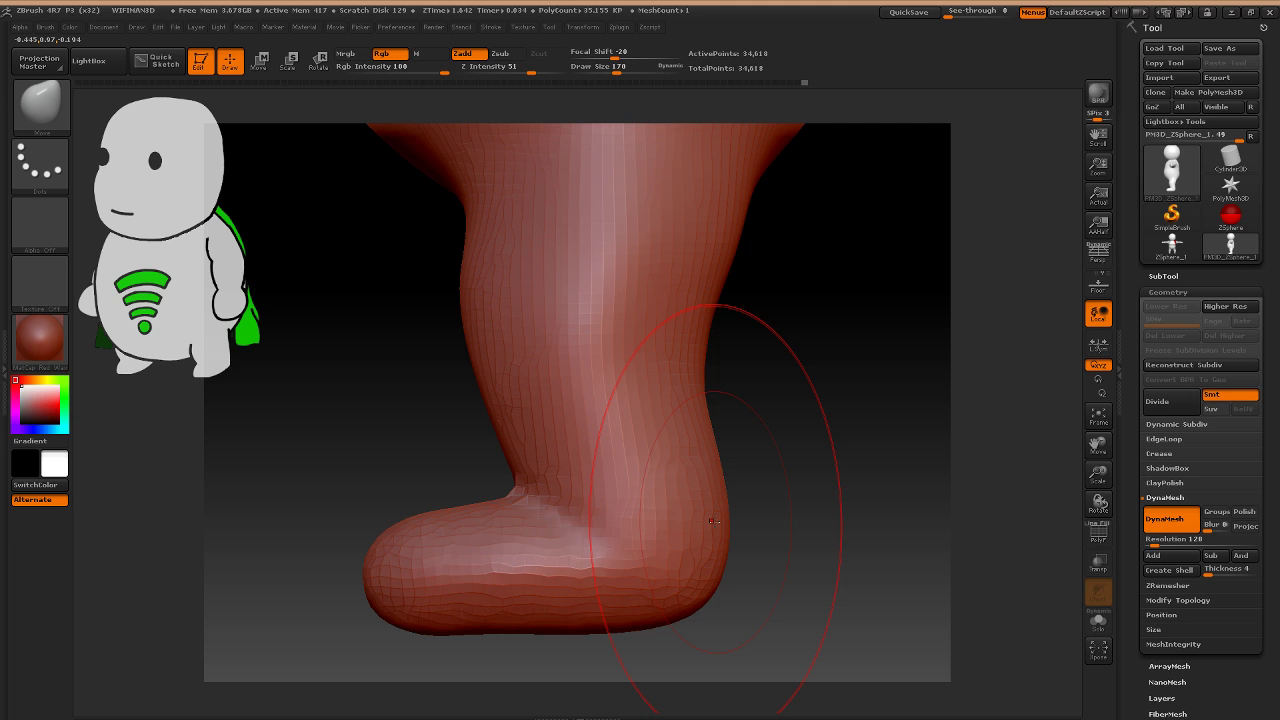
Reduce the Draw Size to 97, reshape the sides of the foot with the Move brush, and smooth the sole.
mouse_move(345, 530)
left_mouse_down()
mouse_move(561, 591)
mouse_move(542, 431)
left_mouse_up()
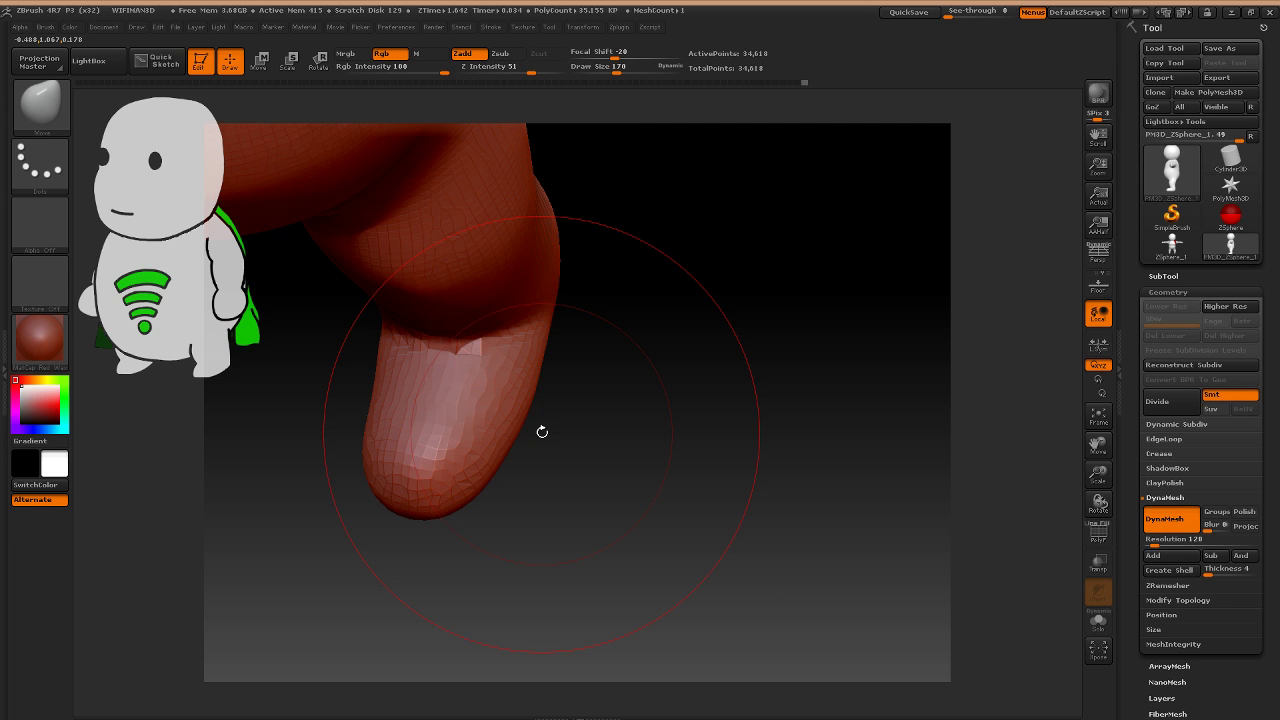
key("[")
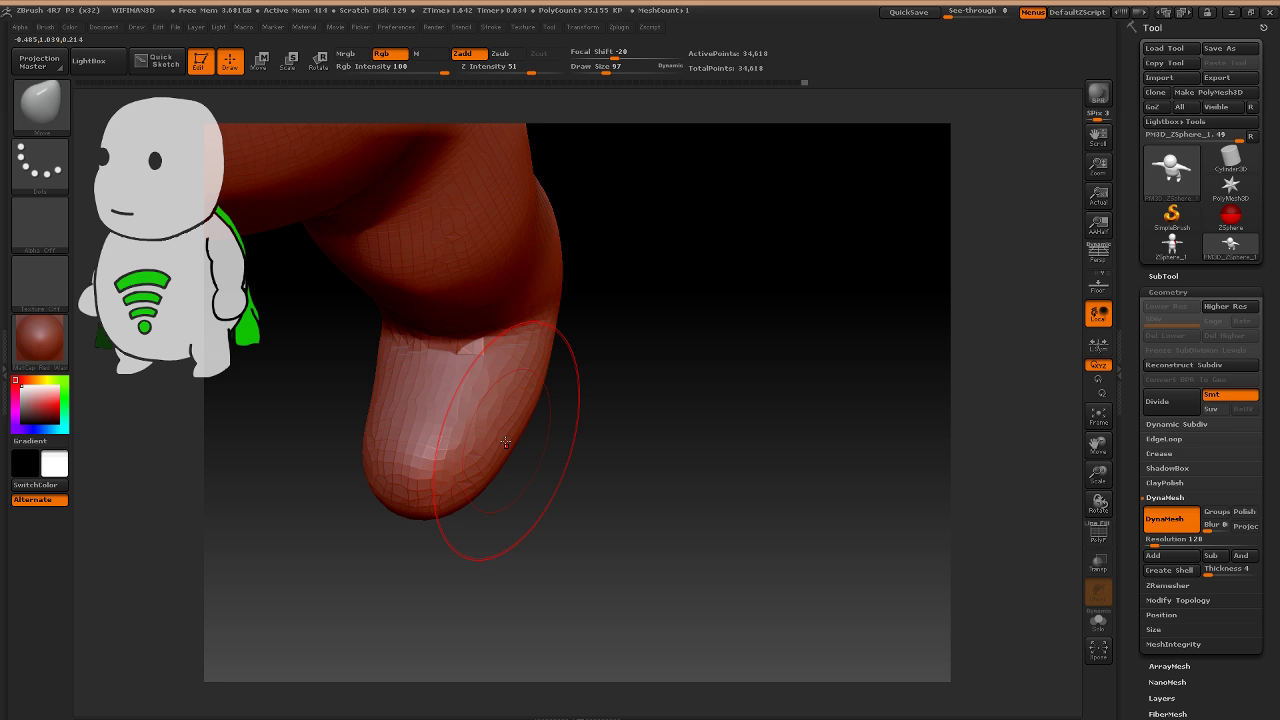
mouse_move(505, 441)
left_mouse_down()
mouse_move(456, 317)
mouse_move(480, 494)
mouse_move(514, 283)
left_mouse_up()
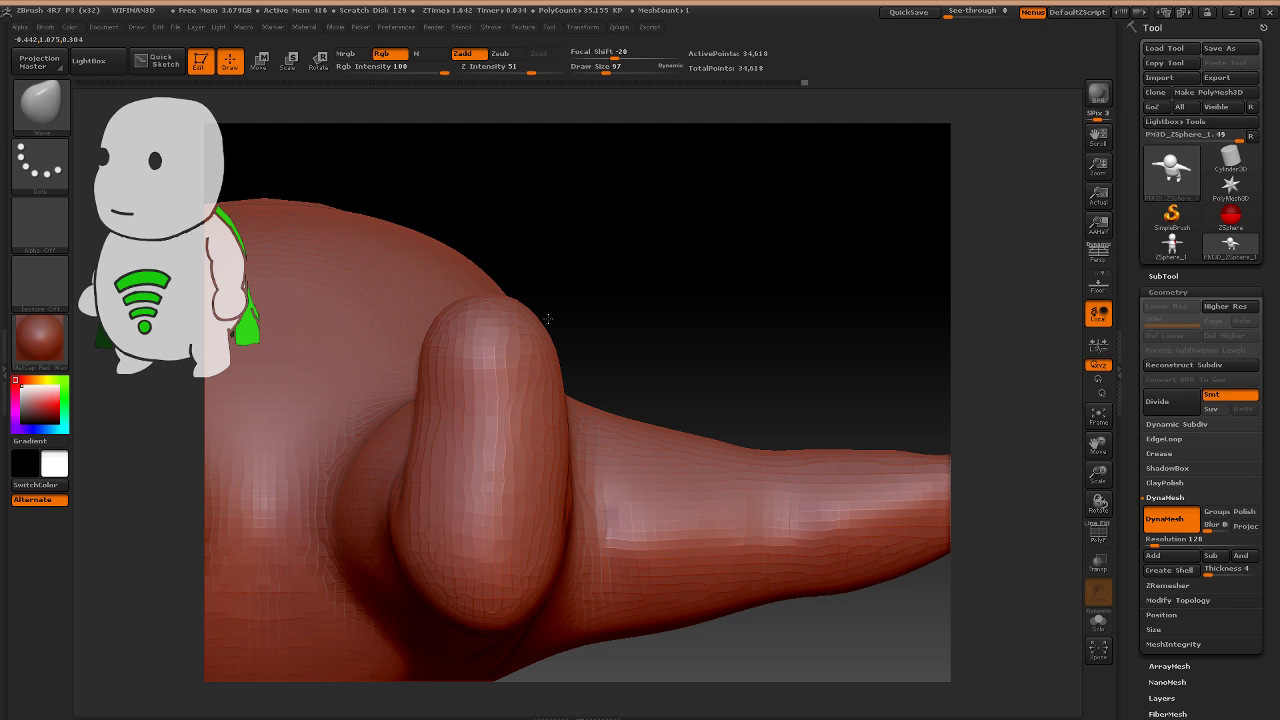
key("shift")
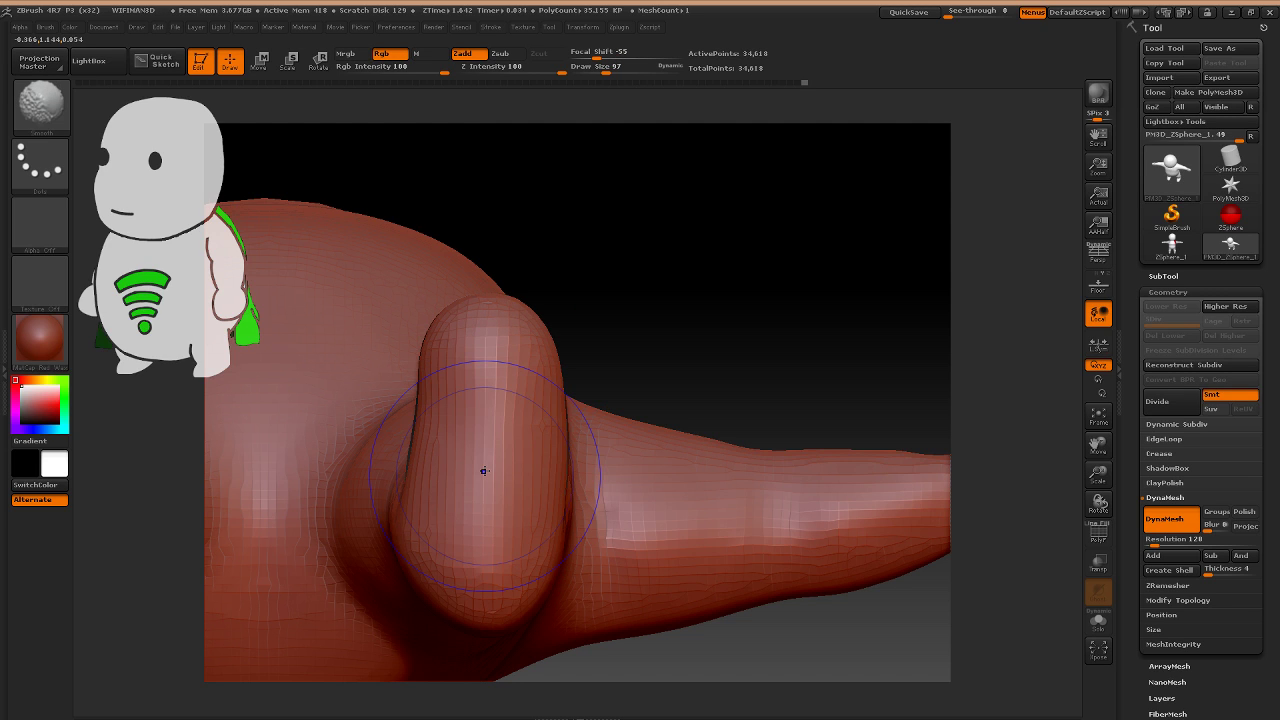
left_click_drag(484, 471, 486, 372, "shift")
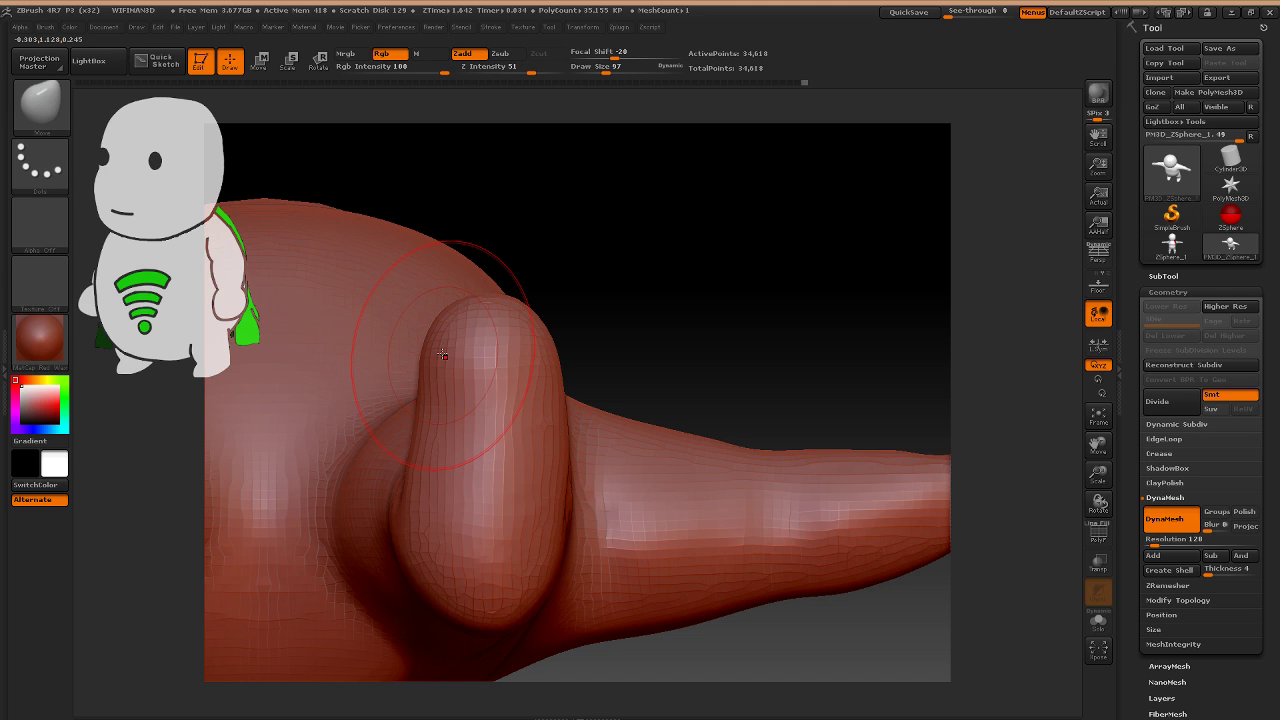
Reduce the Draw Size to 60, round out the toe end of the foot with the Move brush, and update the DynaMesh.
key("bracketleft")
key("bracketleft")
key("bracketleft")
left_click_drag(434, 332, 437, 330)
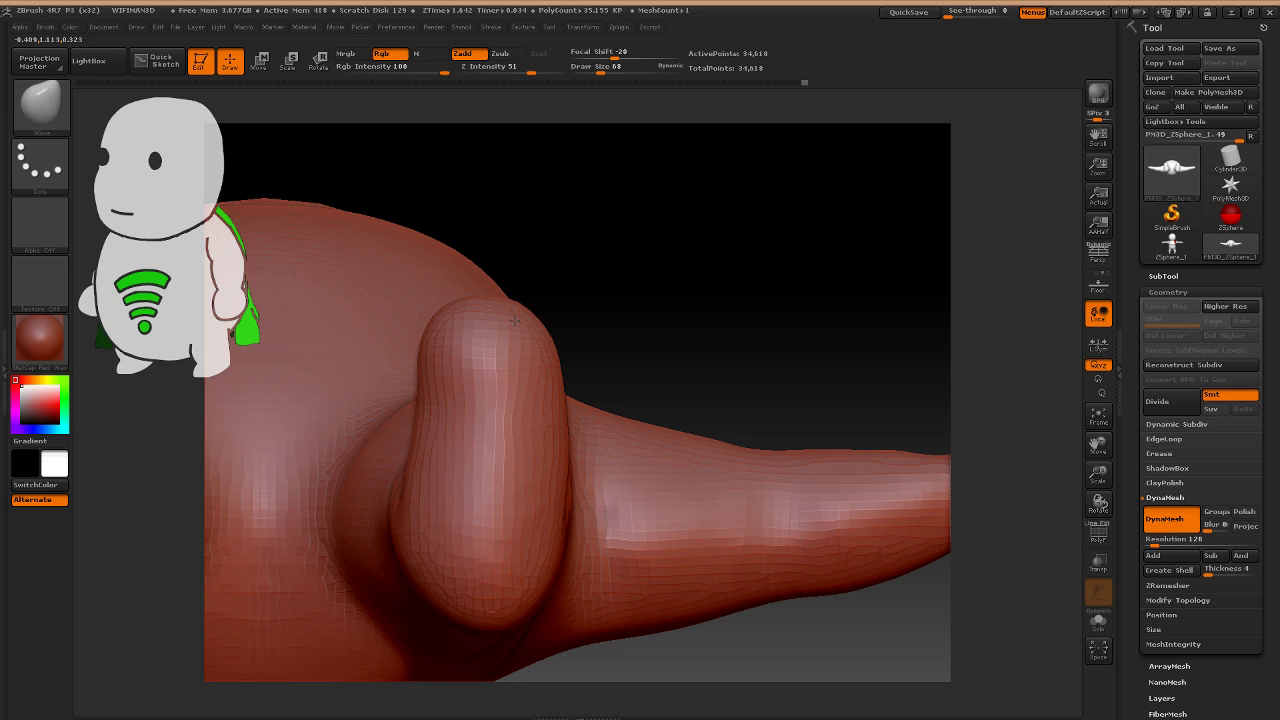
left_click_drag(514, 320, 606, 328)
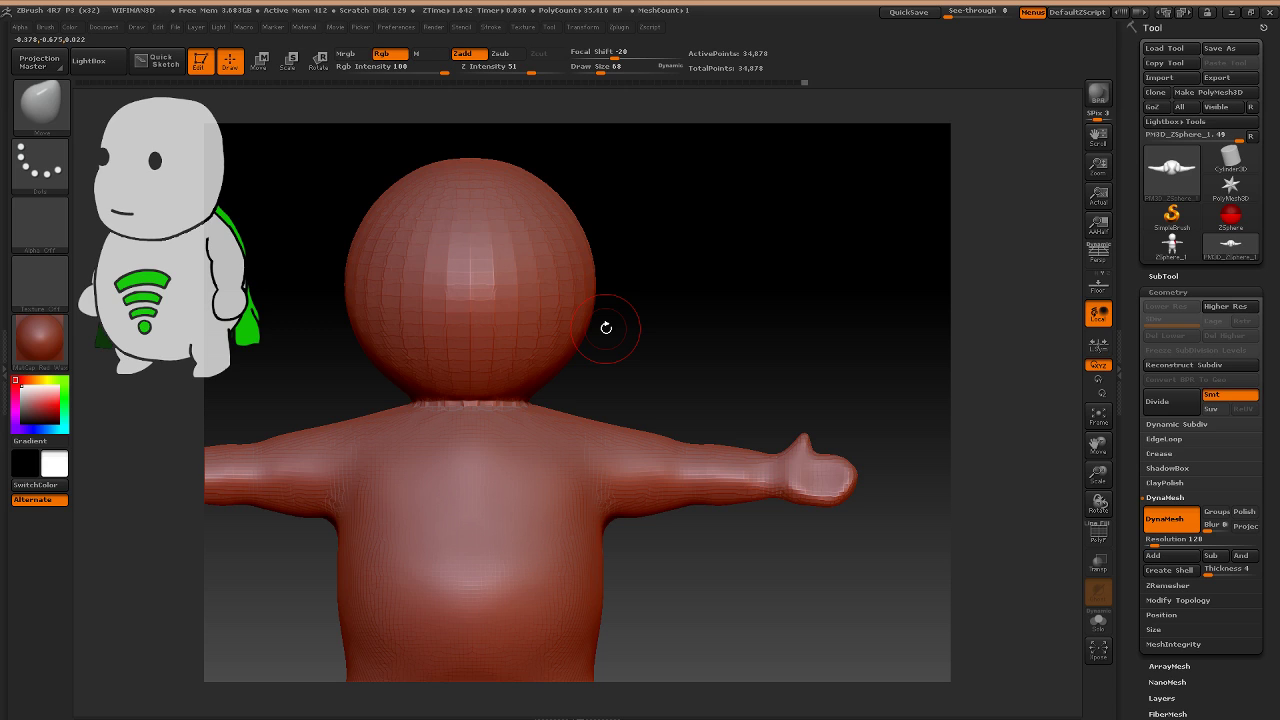
Smooth the crease at the front of the ankle and refine the transition into the foot with the Move brush.
key("f")
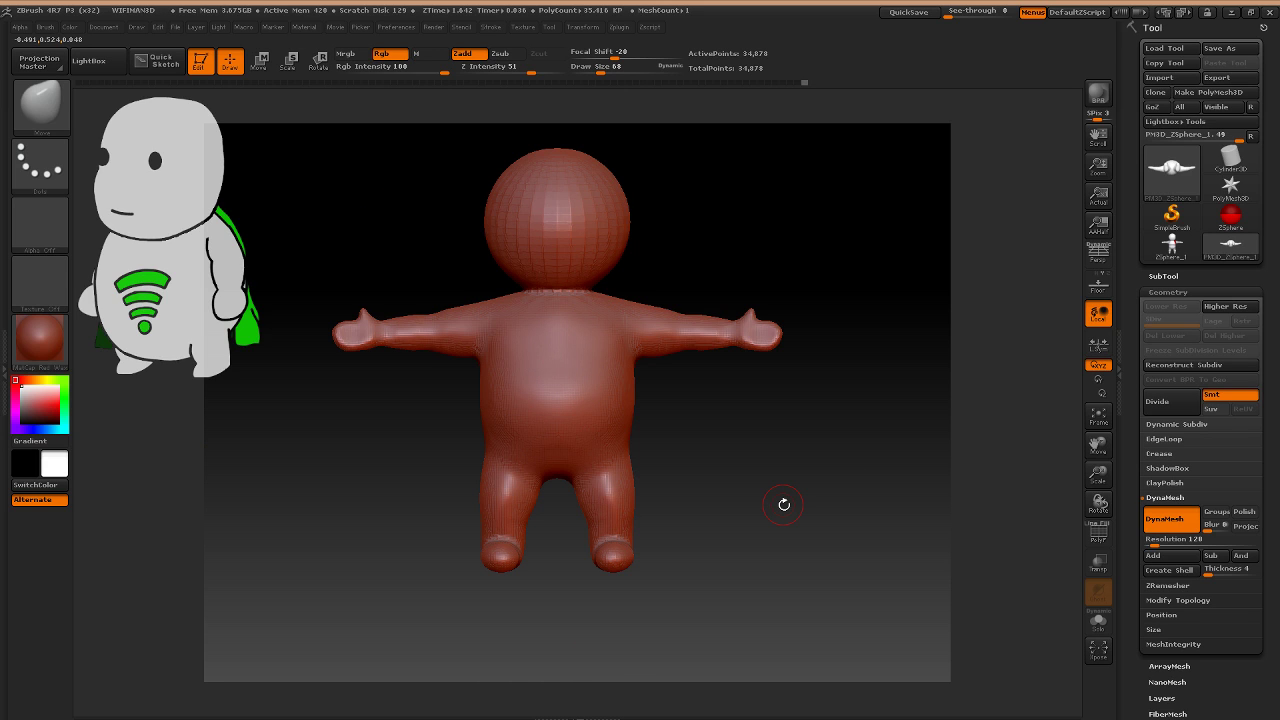
left_click_drag(784, 504, 747, 582)
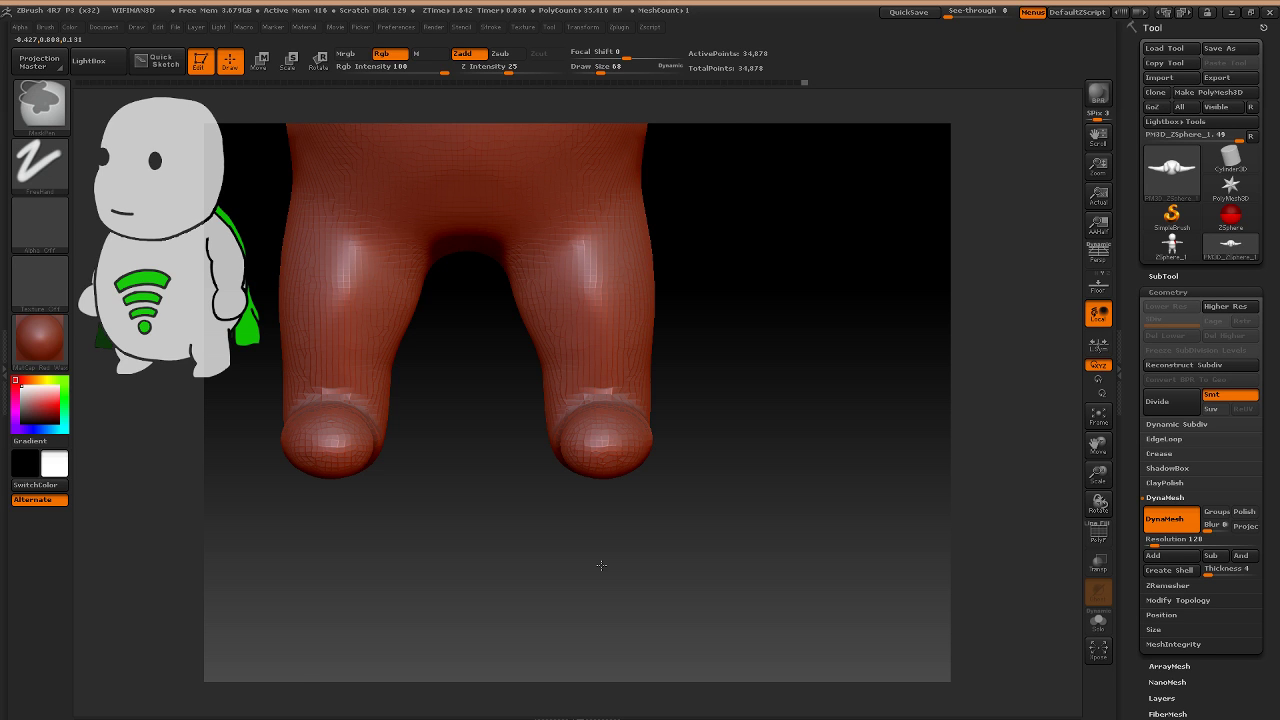
left_click_drag(601, 566, 638, 388)
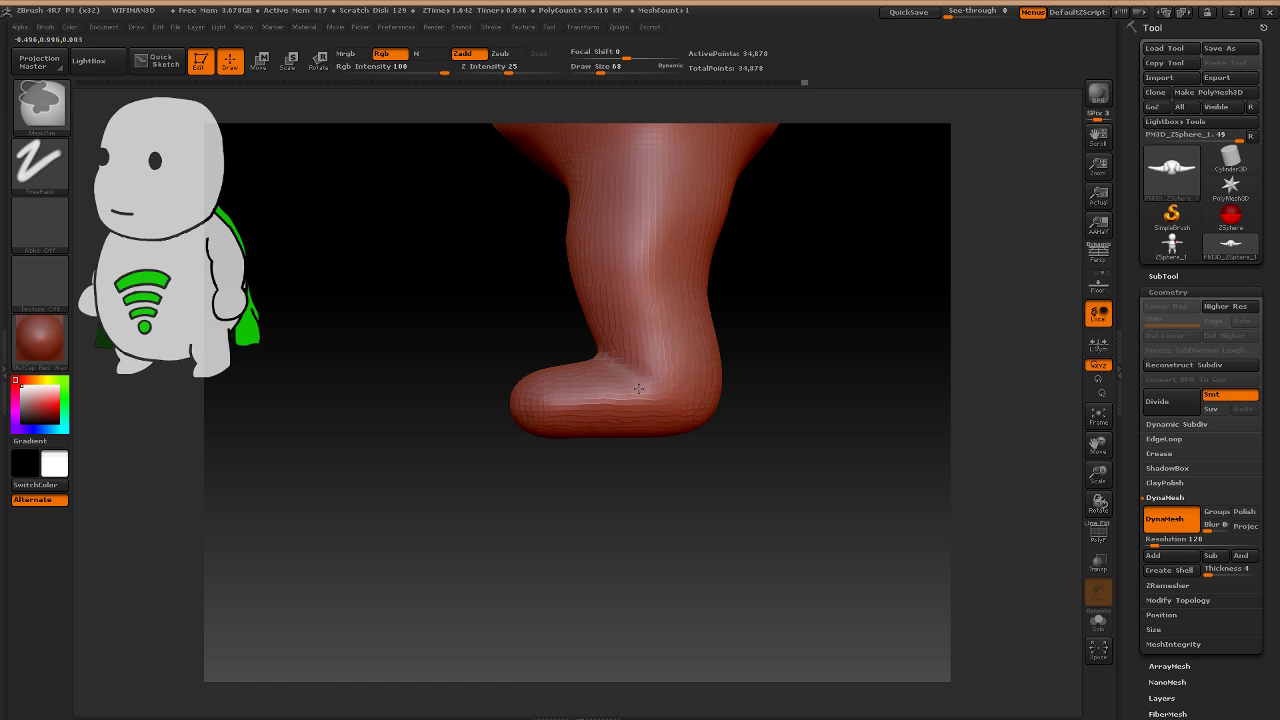
right_click_drag(639, 388, 640, 450, "ctrl")
left_click_drag(580, 345, 561, 331, "shift")
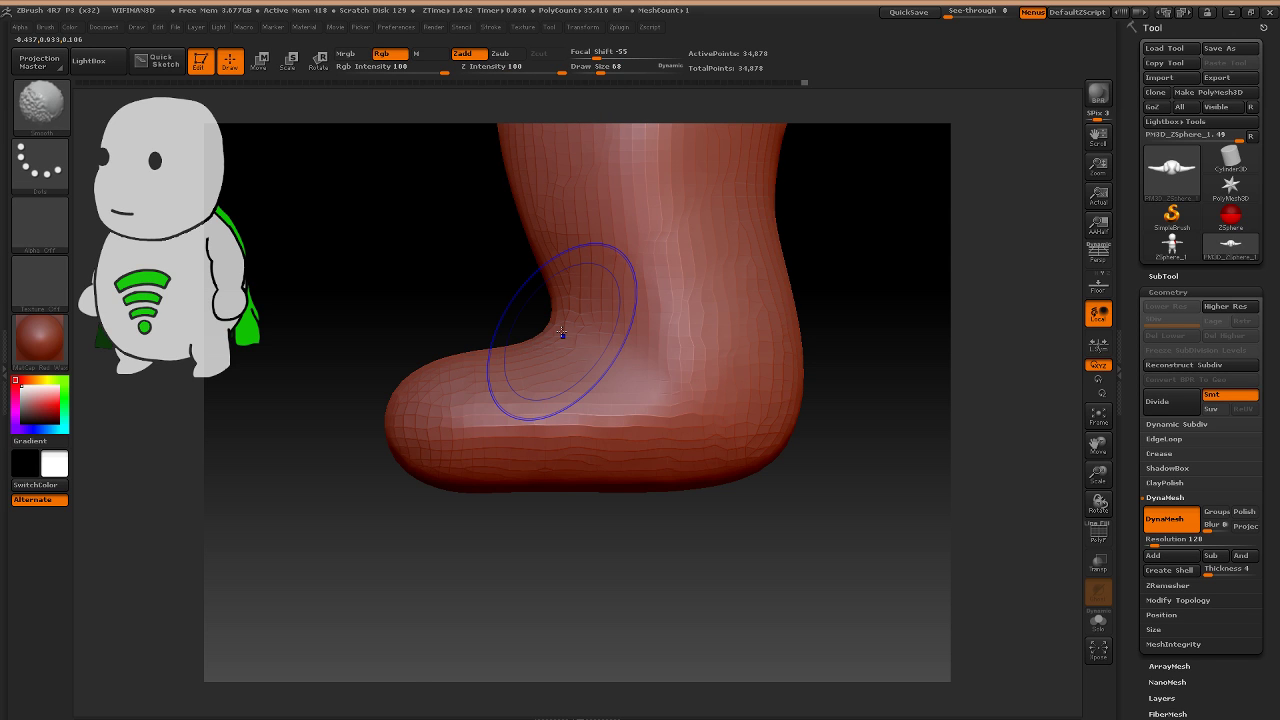
right_click_drag(561, 331, 580, 320)
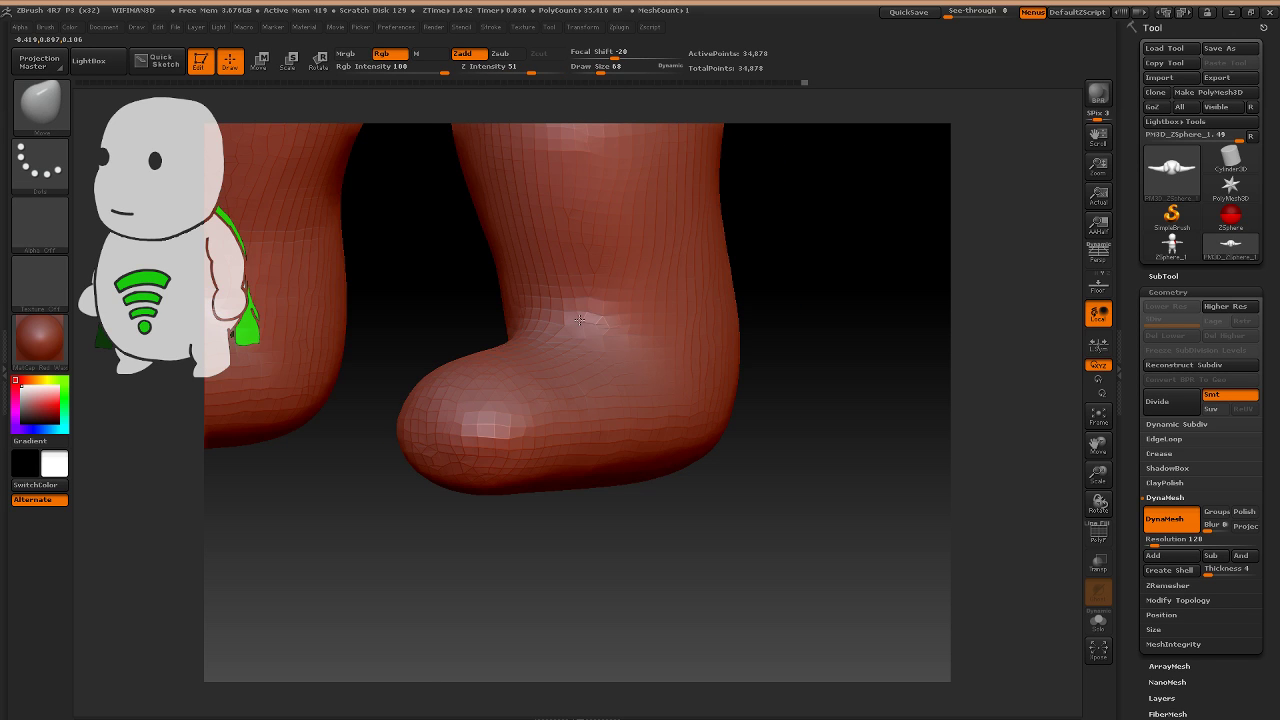
mouse_move(580, 319)
left_mouse_down()
mouse_move(652, 290)
mouse_move(552, 352)
mouse_move(678, 236)
mouse_move(633, 347)
left_mouse_up()
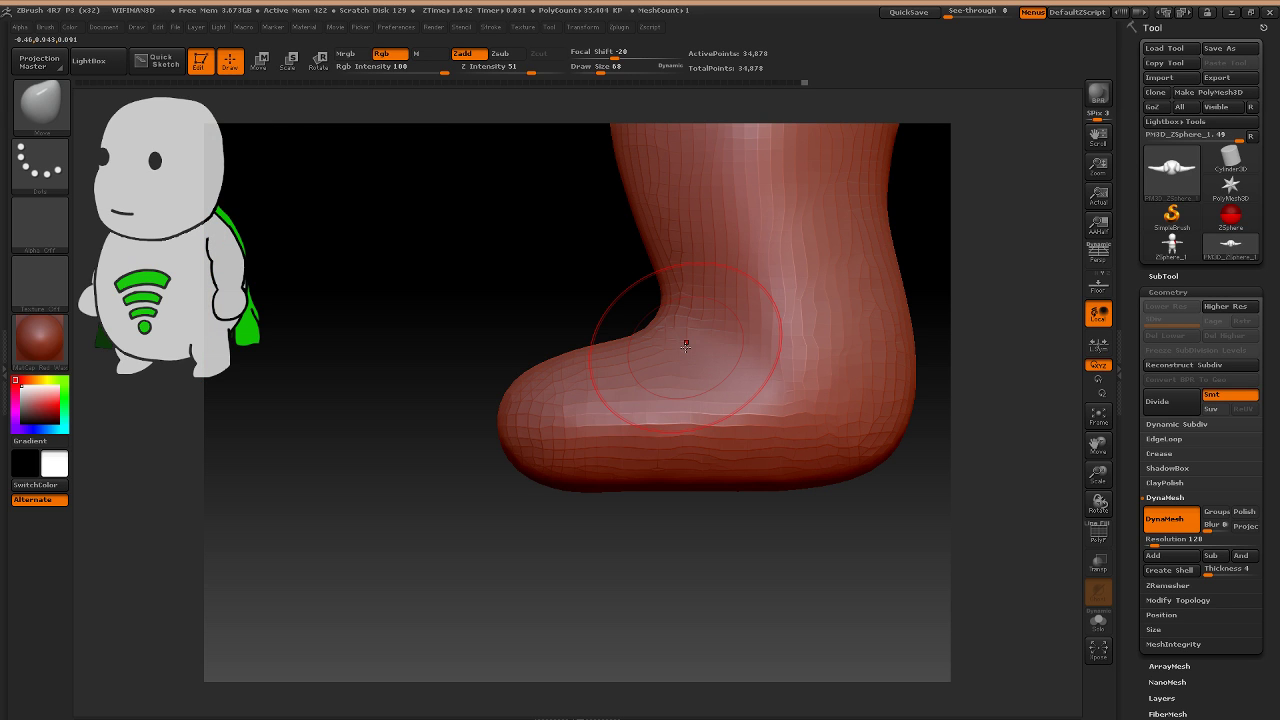
Switch to the Clay brush and build up the front of the ankle and the top of the foot.
mouse_move(685, 345)
left_mouse_down()
mouse_move(731, 400)
mouse_move(351, 388)
left_mouse_up()
key("b")
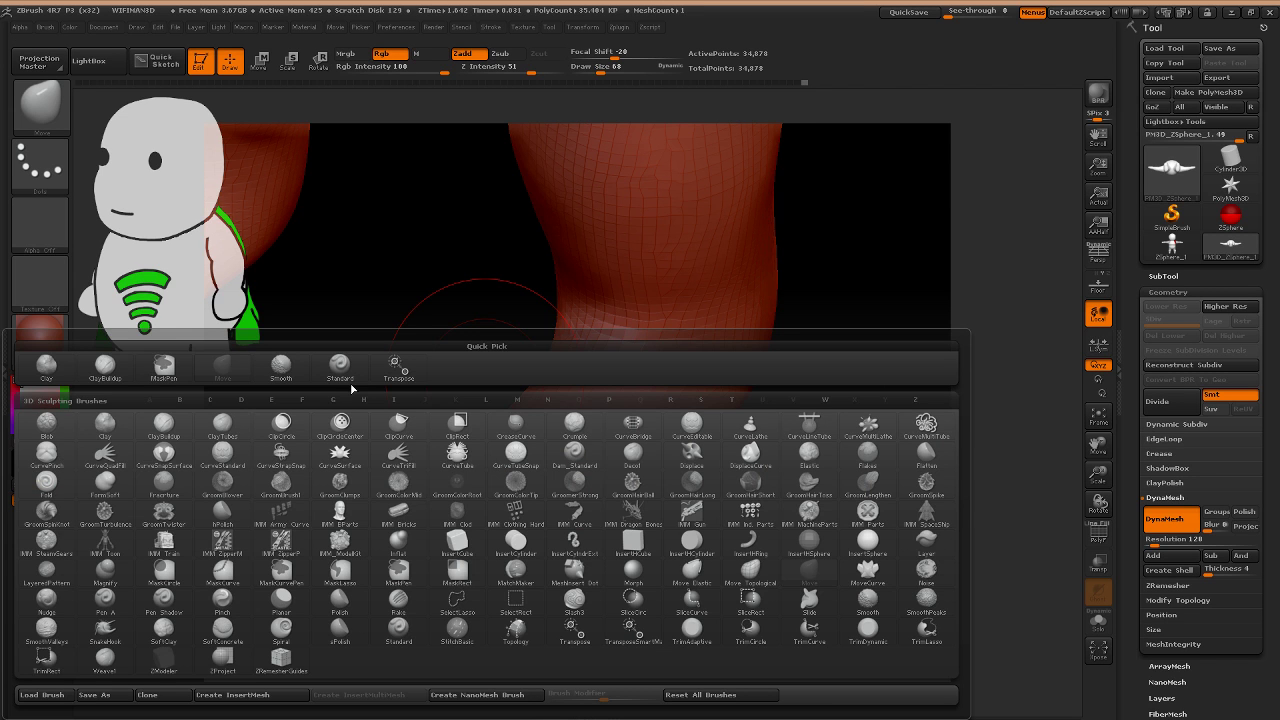
key("c")
key("l")
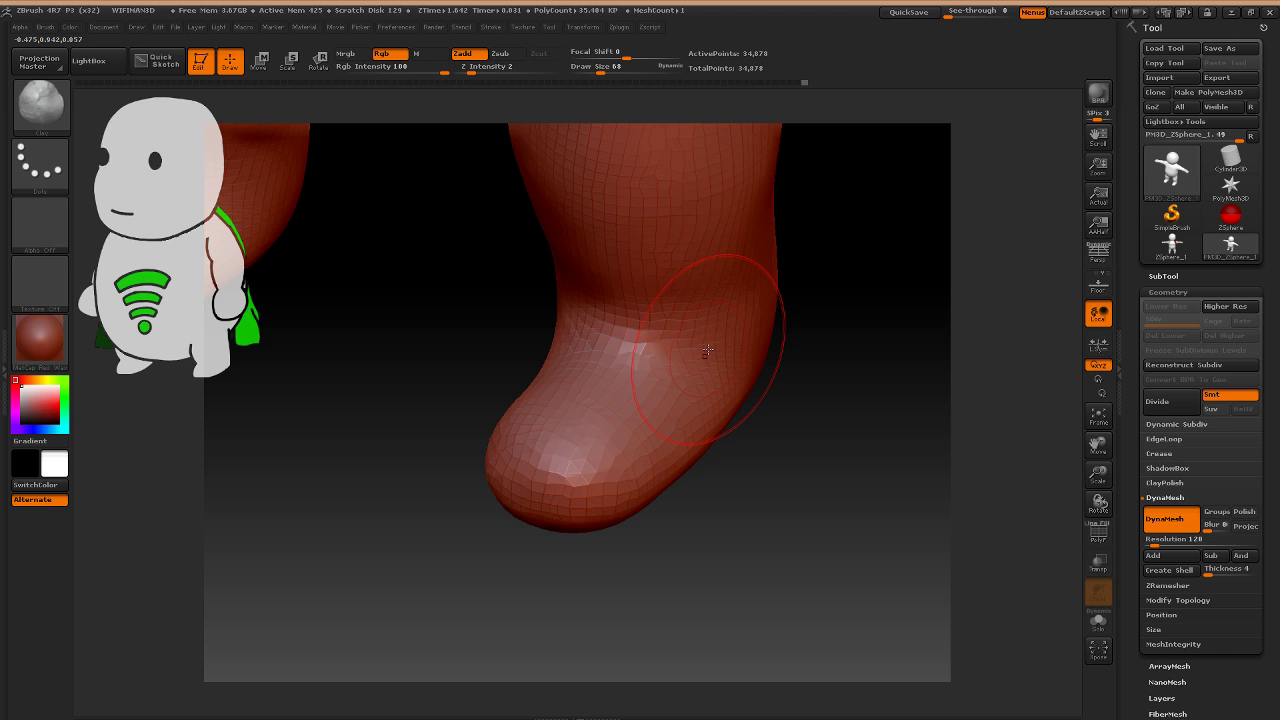
left_click_drag(708, 350, 601, 362)
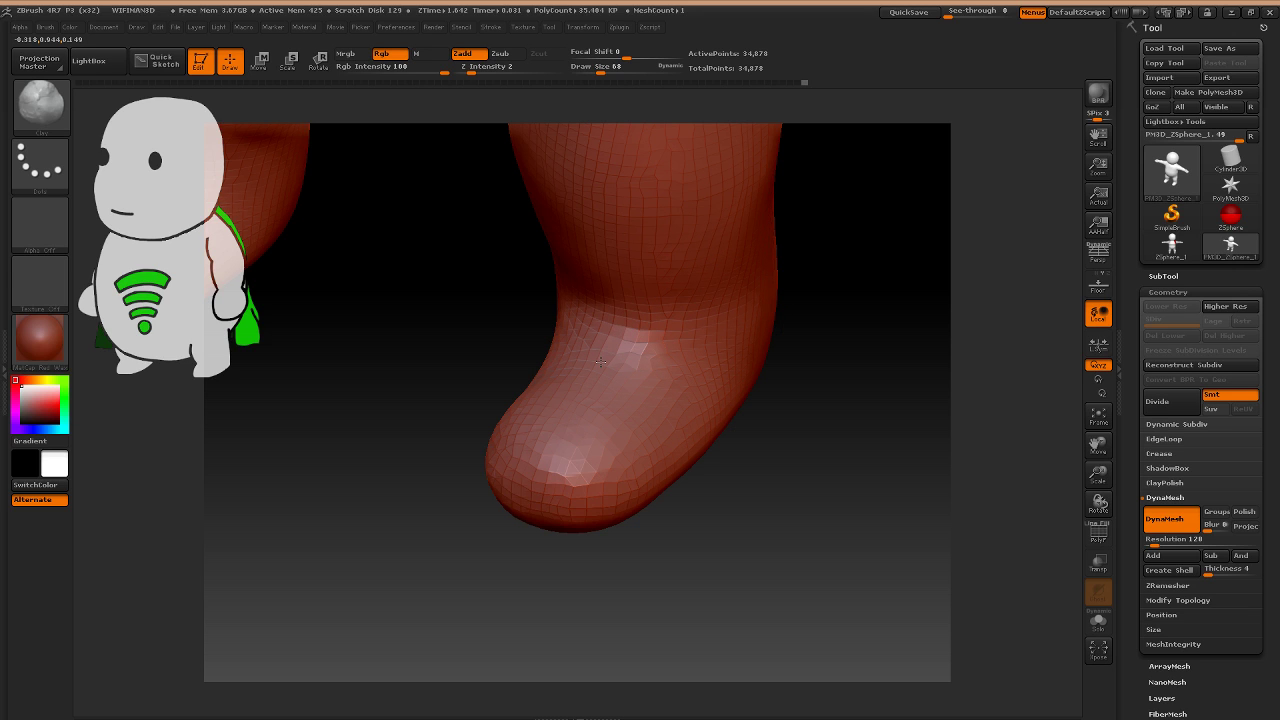
mouse_move(850, 380)
left_mouse_down()
mouse_move(741, 338)
mouse_move(615, 403)
left_mouse_up()
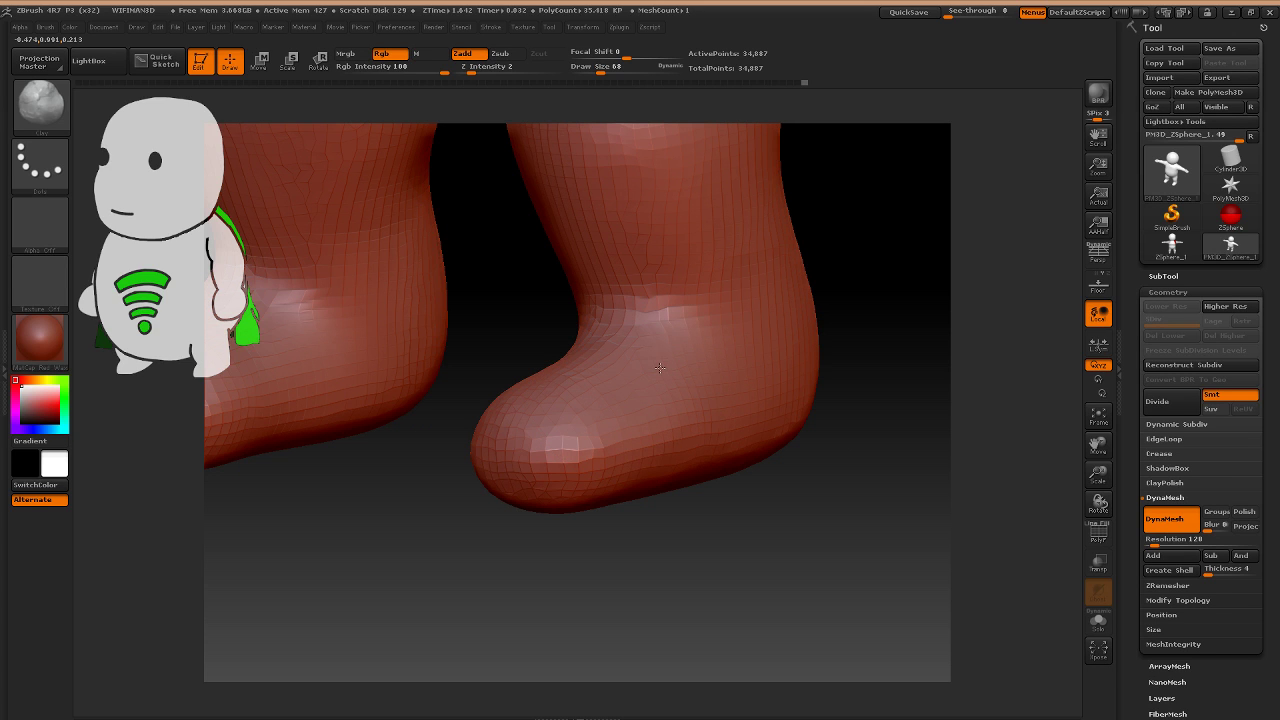
left_click_drag(660, 368, 644, 372)
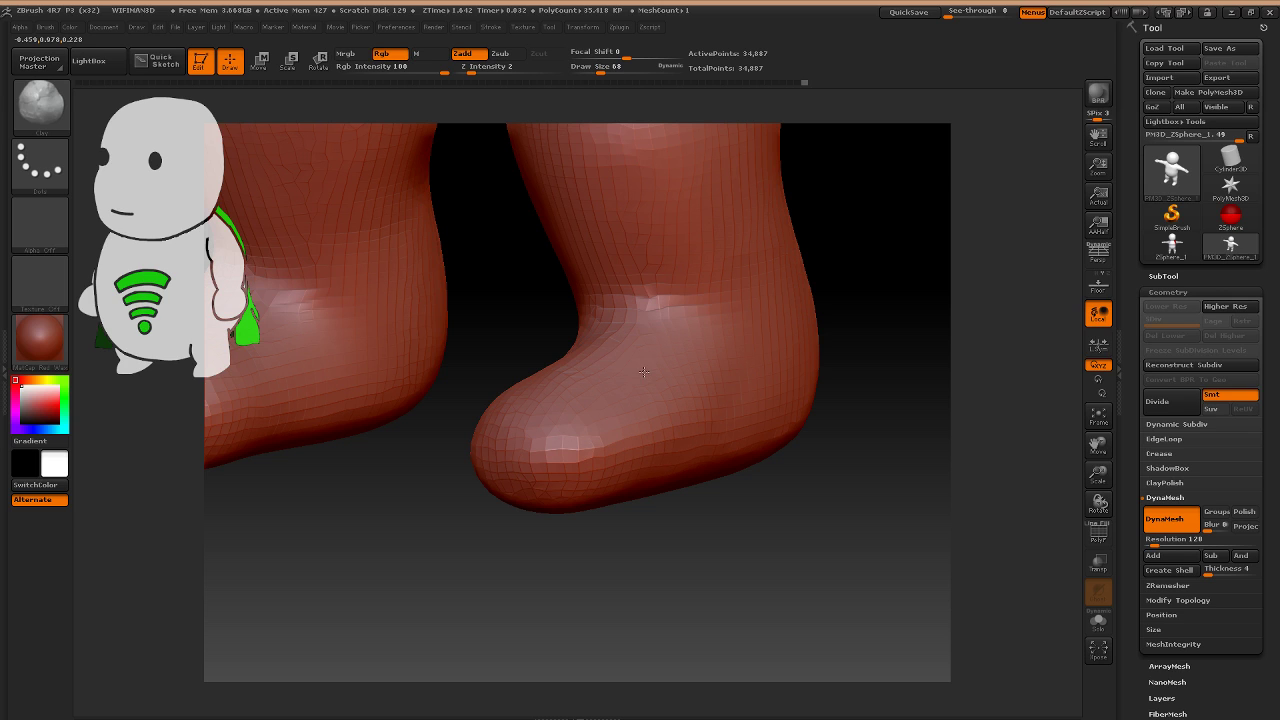
Update the DynaMesh and smooth the transition between the ankle and the top of the foot.
key("ctrl")
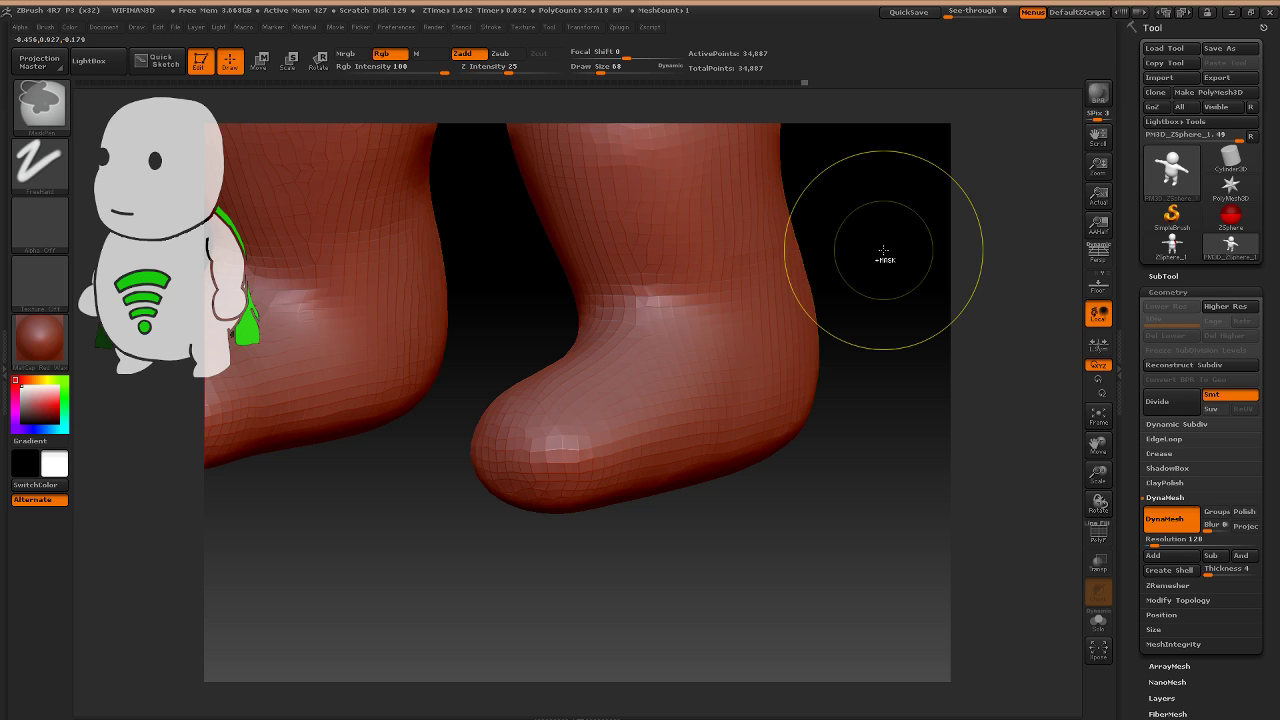
left_click_drag(883, 252, 621, 345)
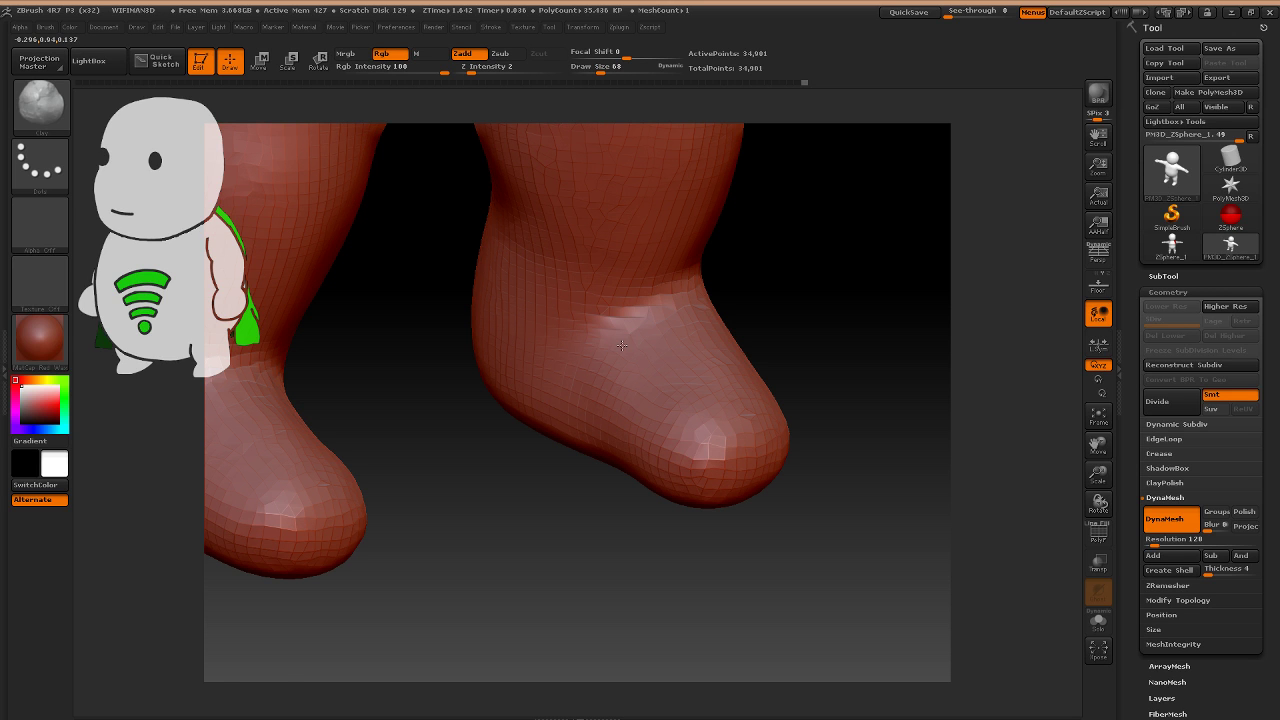
key("shift")
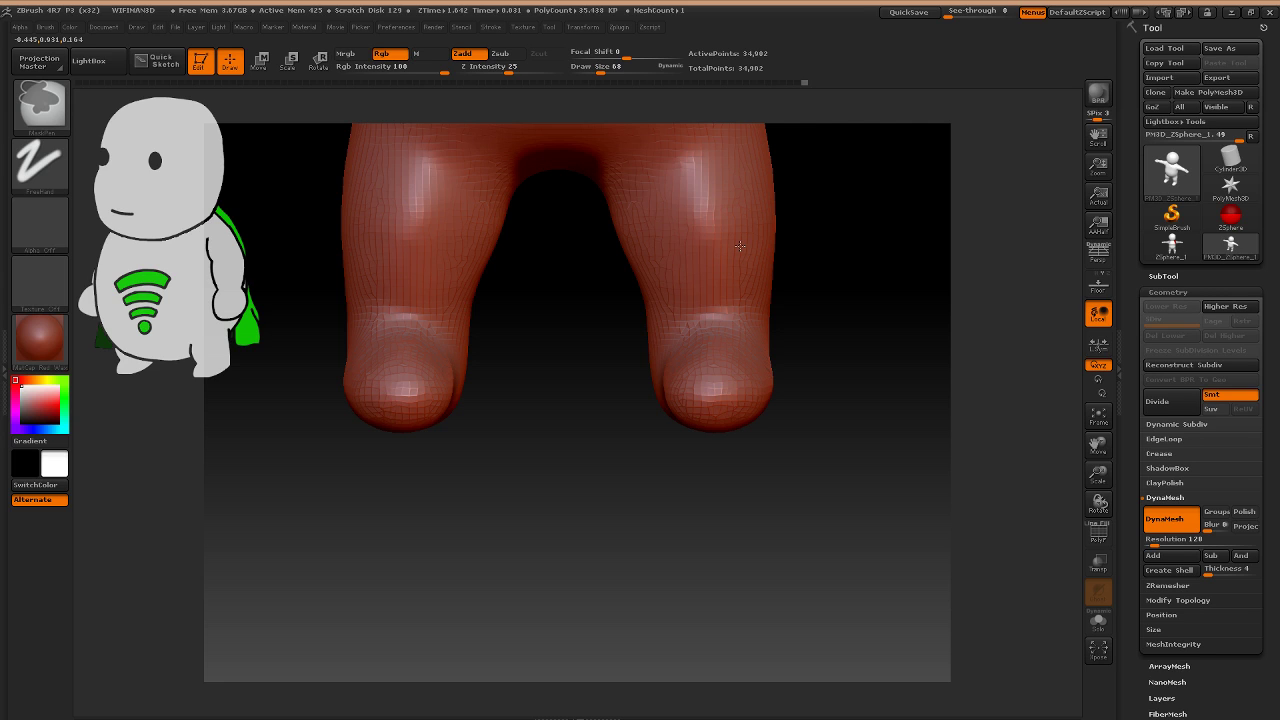
left_click_drag(740, 246, 596, 246)
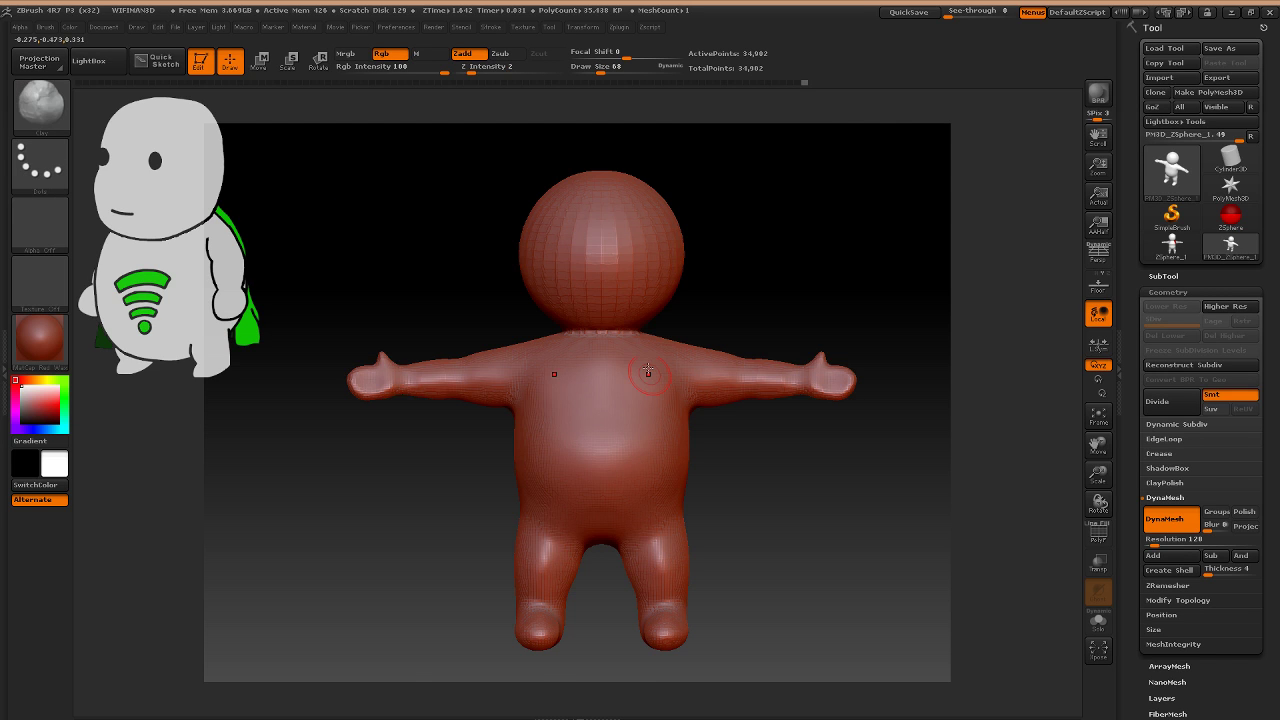
Mask the torso, arms and legs so that only the head stays editable.
right_click_drag(648, 370, 690, 421, "alt")
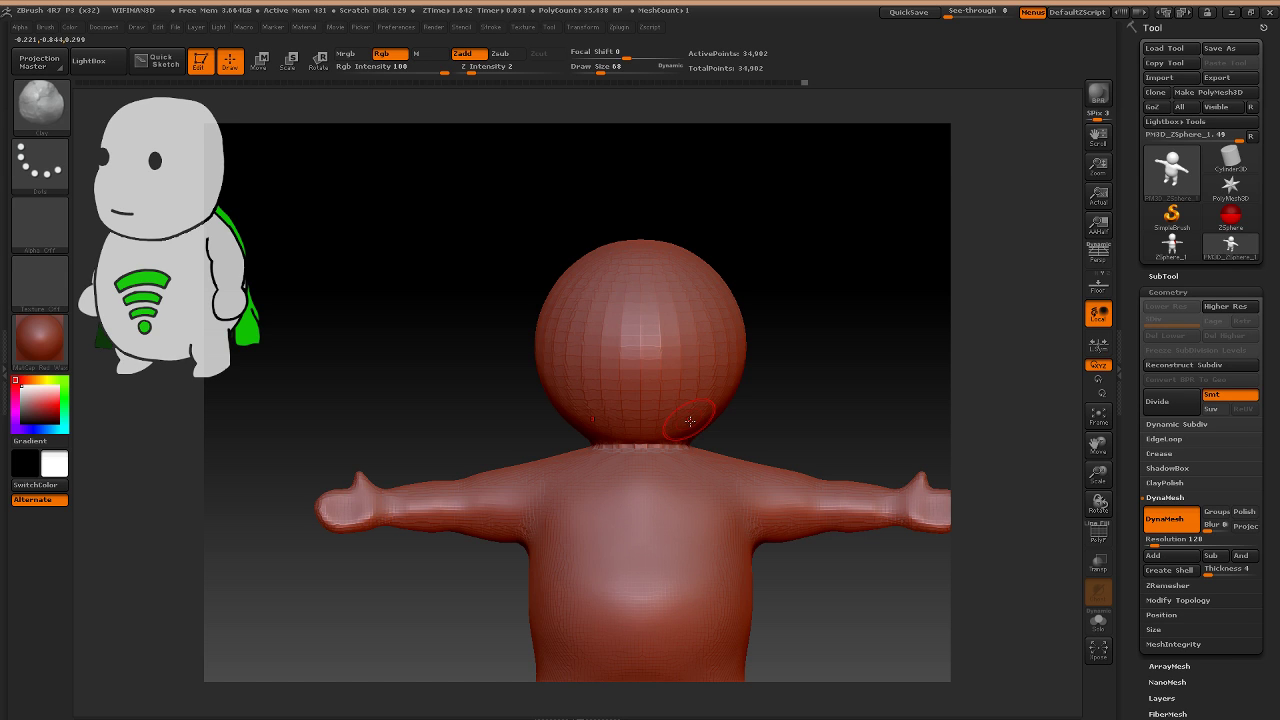
left_click_drag(690, 421, 676, 465)
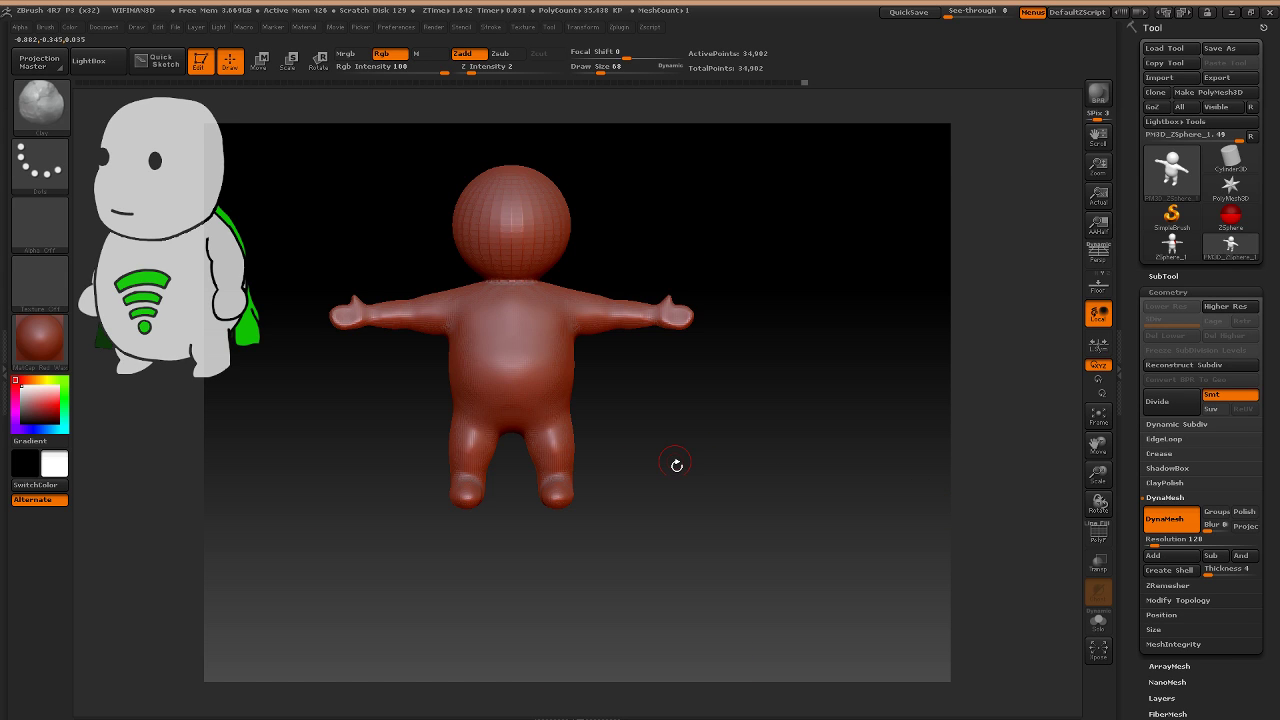
mouse_move(753, 543)
left_mouse_down("ctrl")
mouse_move(331, 286)
mouse_move(290, 279)
left_mouse_up("ctrl")
left_click_drag(292, 280, 492, 399)
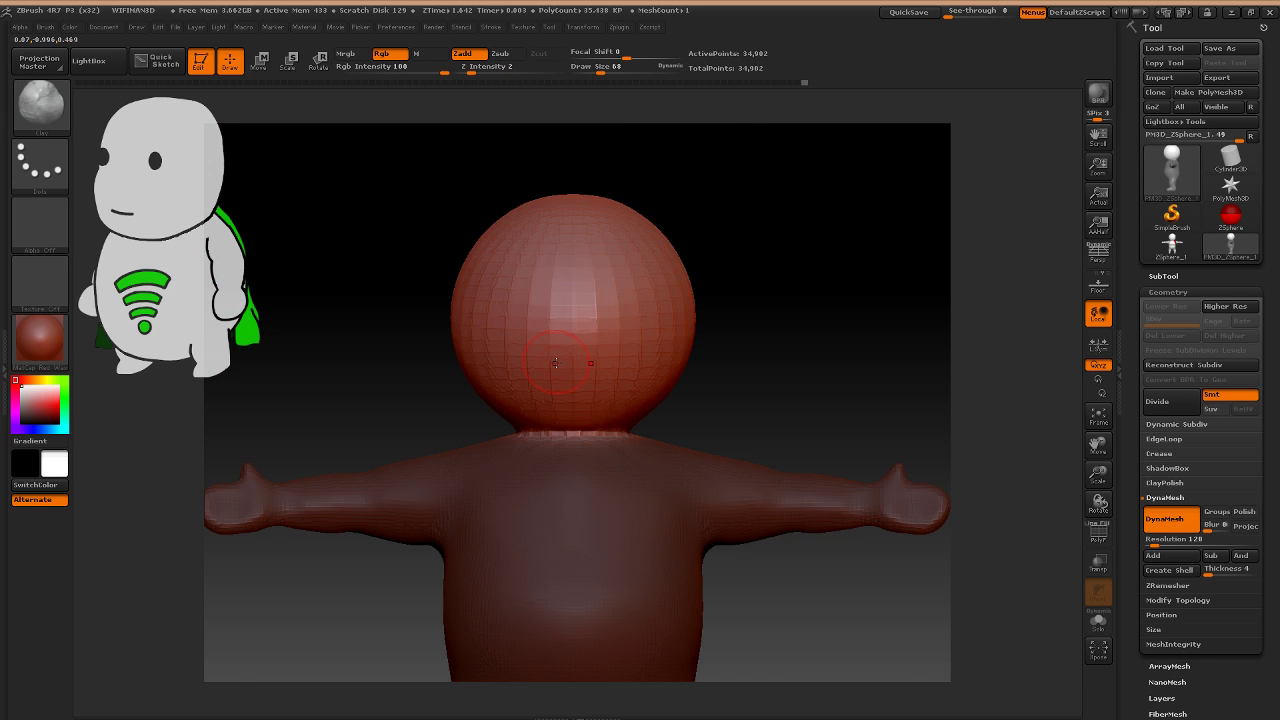
Switch to the Move brush at Draw Size 200 and flatten the front of the head into a face profile.
key("b")
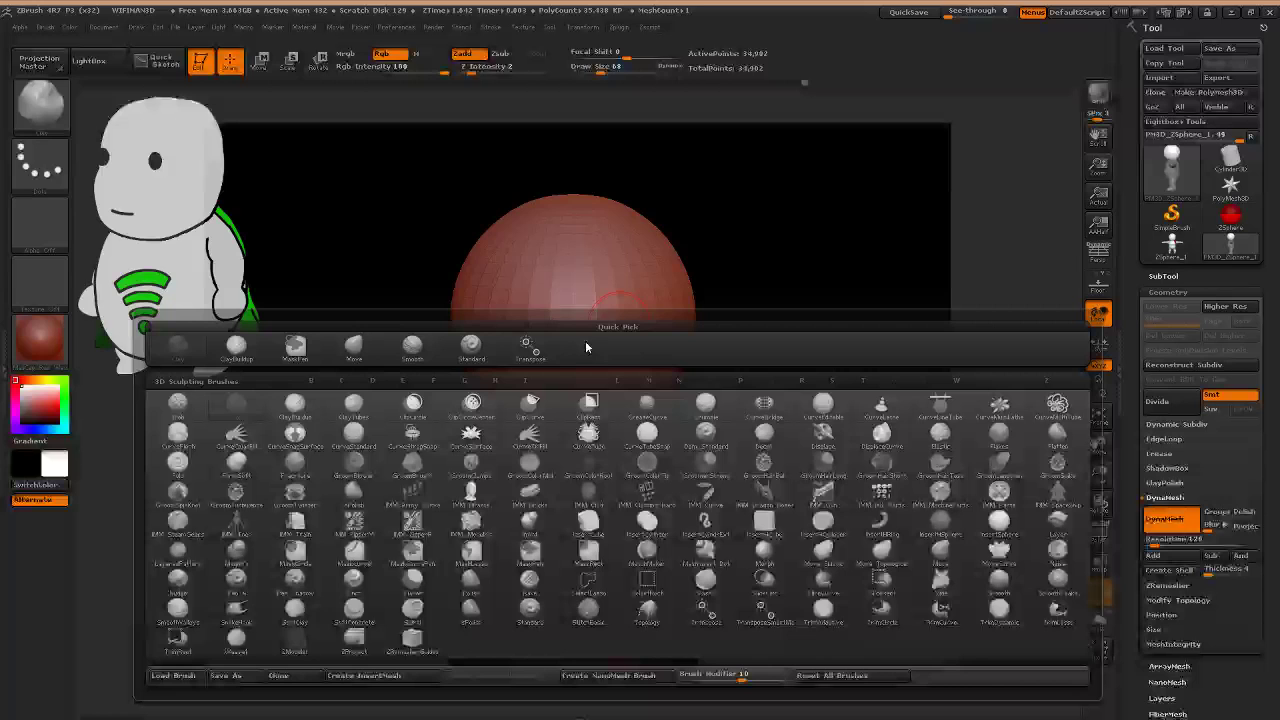
key("m")
key("v")
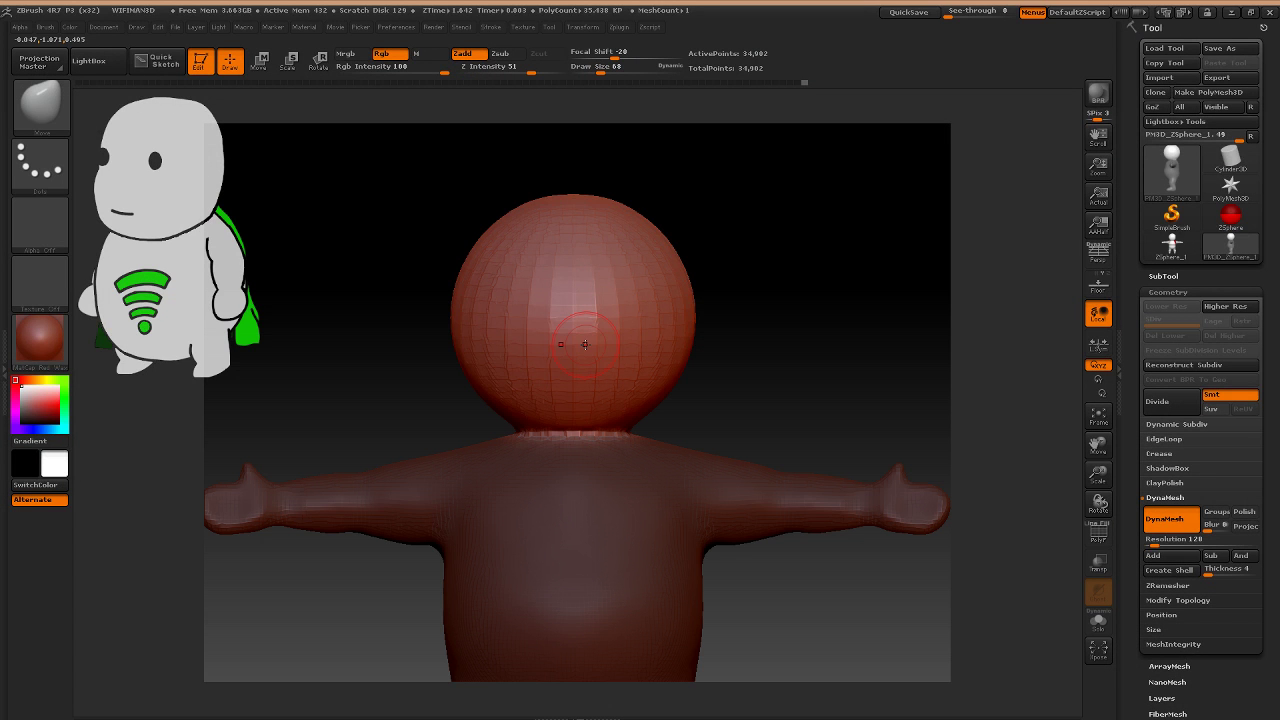
key("s")
type("200")
key("Return")
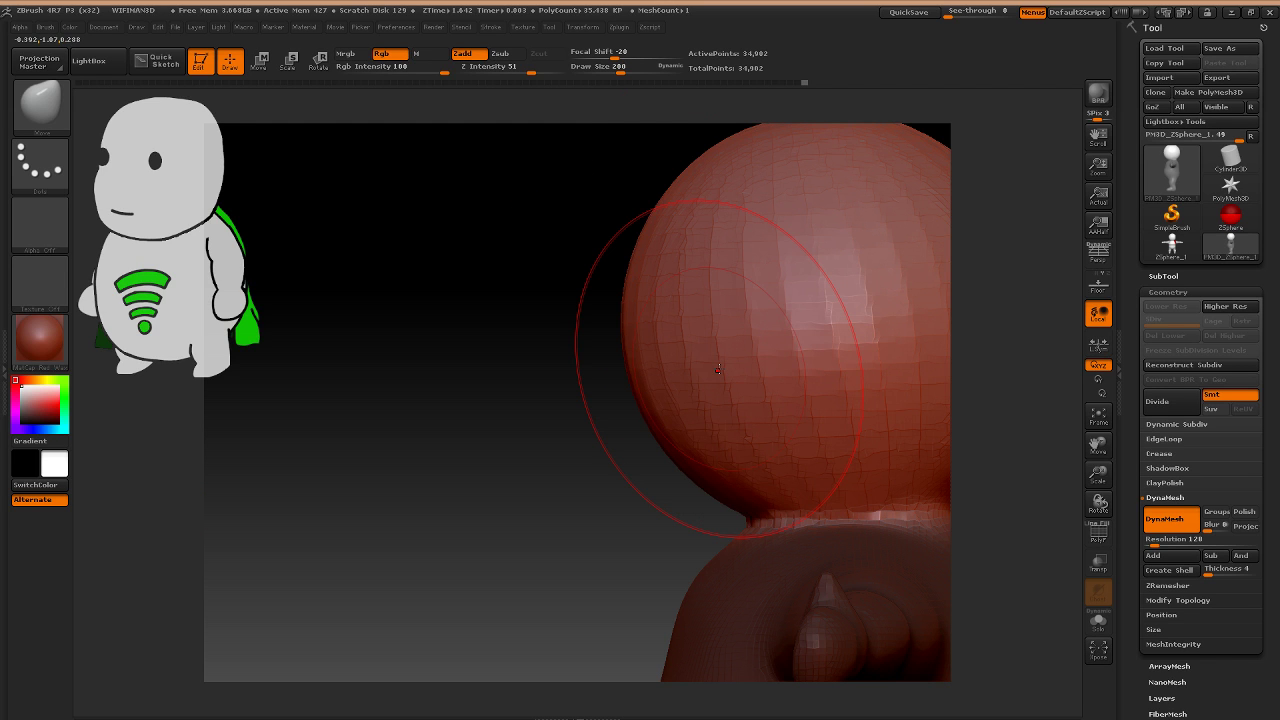
left_click_drag(717, 369, 527, 271)
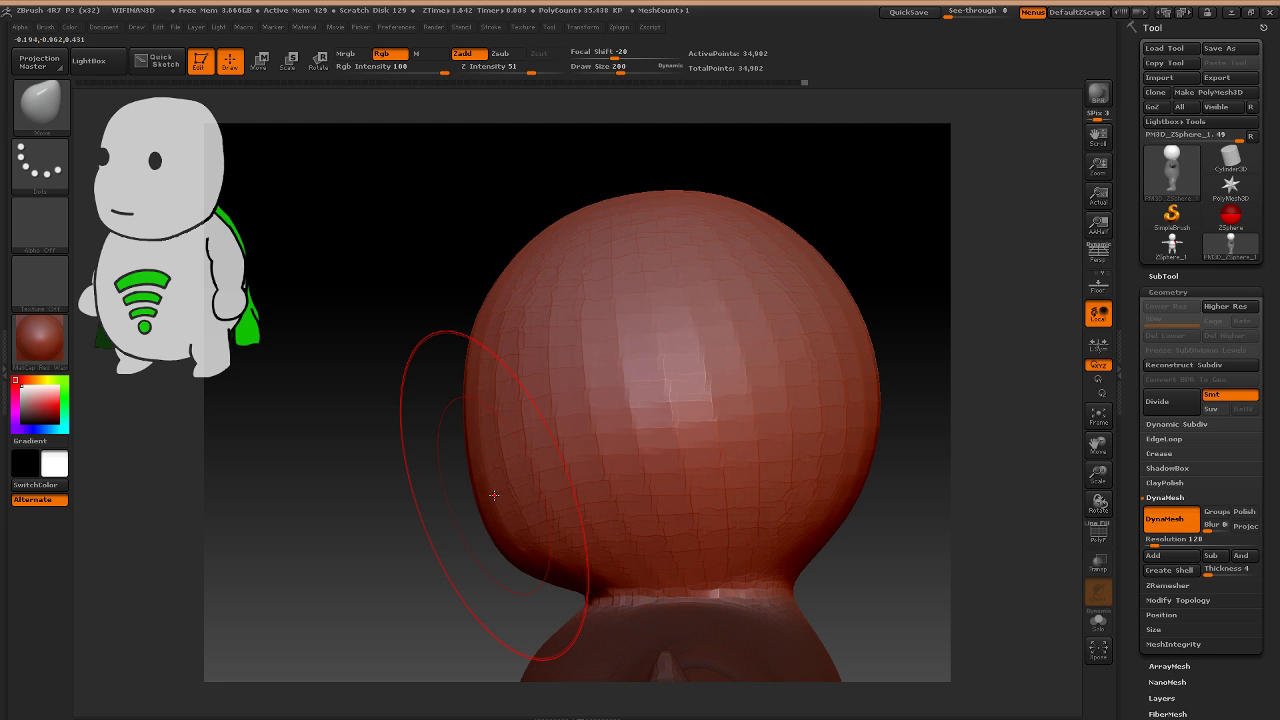
left_click_drag(474, 376, 493, 386)
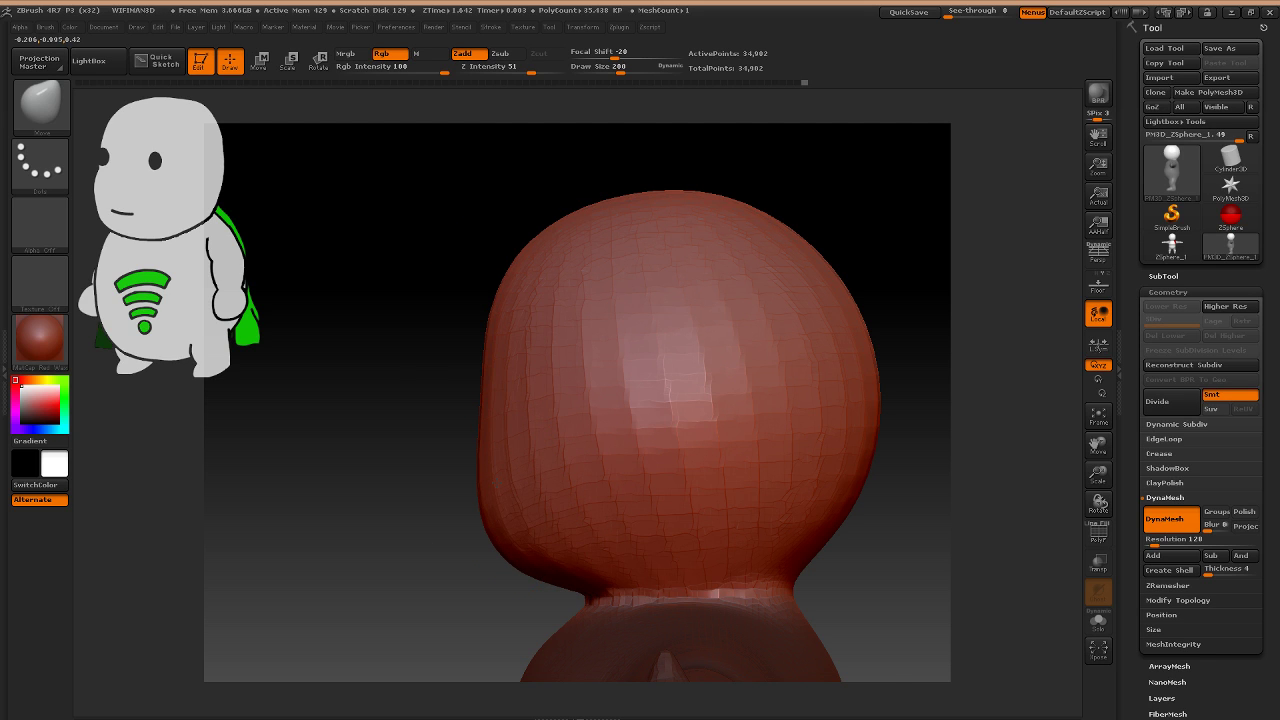
Reshape the sides and lower cheeks of the head from the front with the Move brush.
left_click_drag(400, 379, 537, 377, "shift")
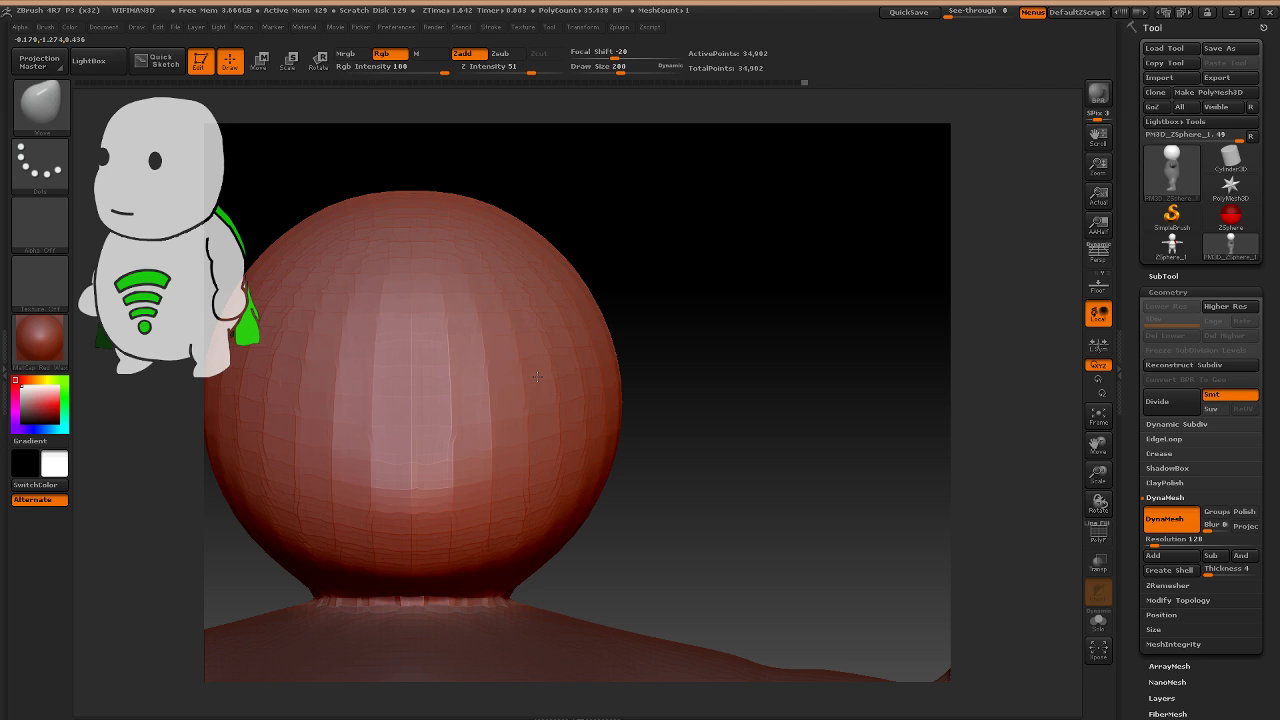
left_click_drag(546, 475, 578, 508)
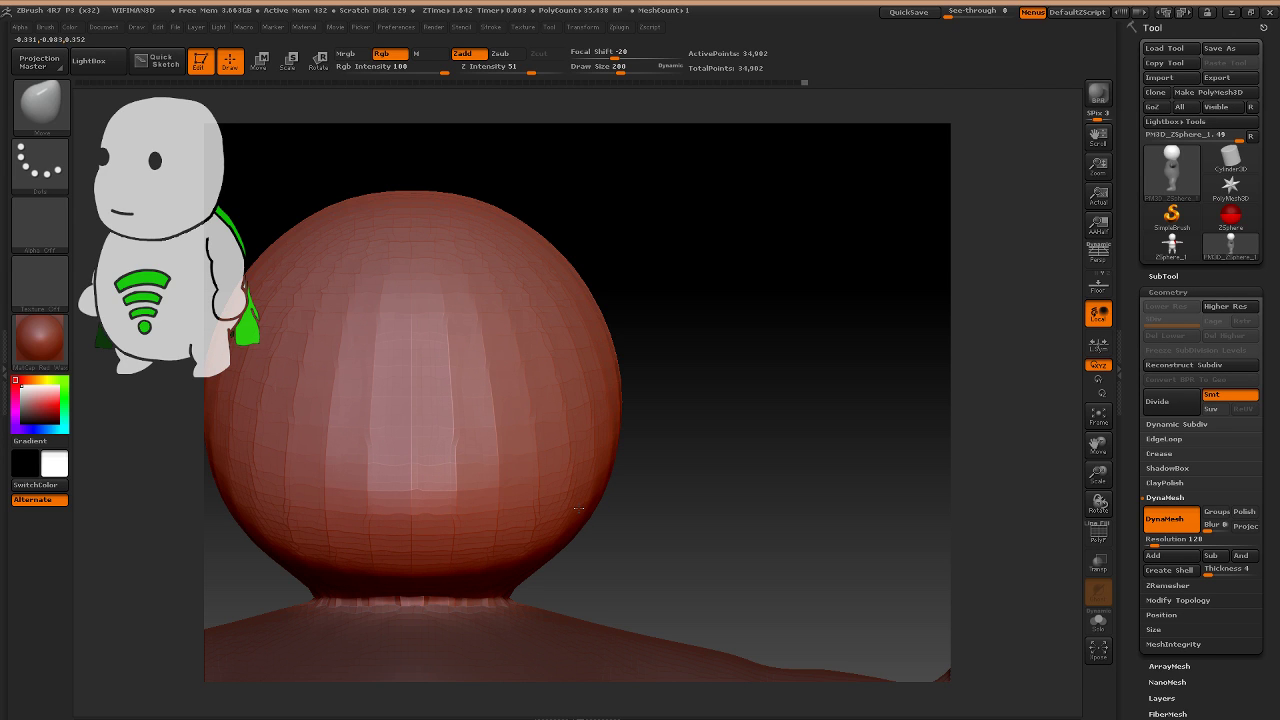
mouse_move(610, 365)
left_mouse_down()
mouse_move(505, 317)
mouse_move(563, 314)
left_mouse_up()
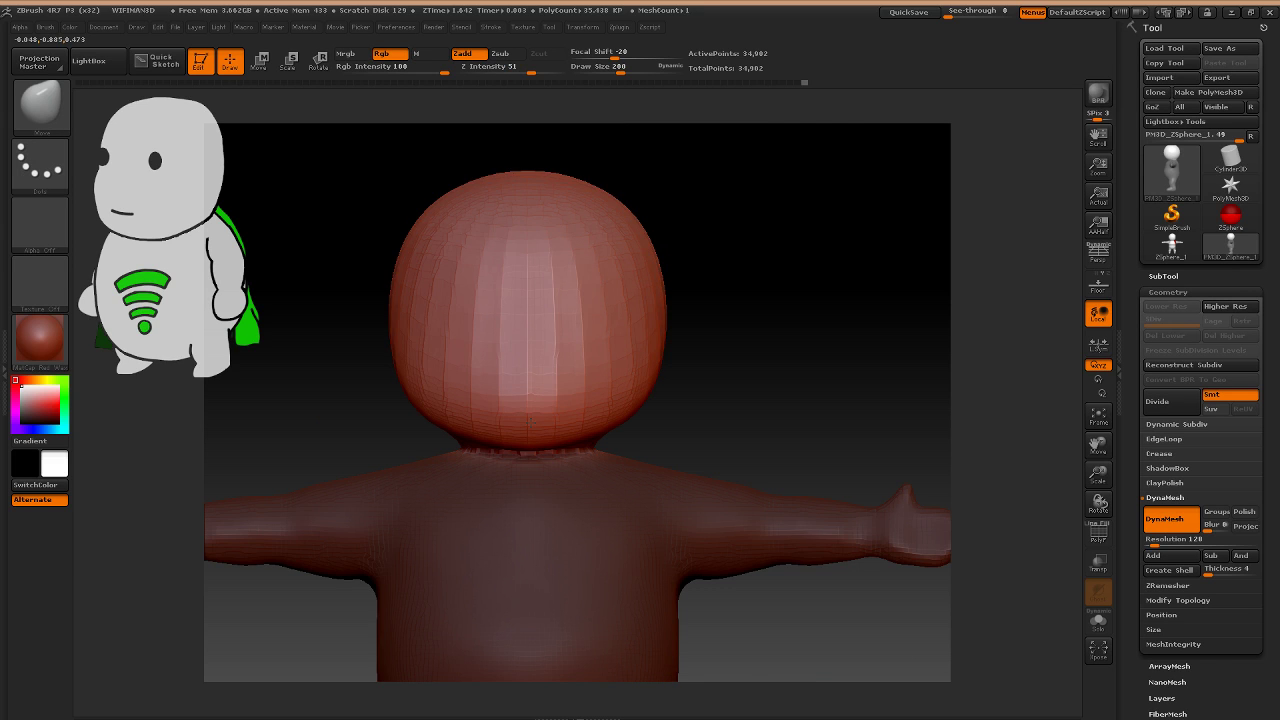
Push the chin area forward over the neck with the Move brush and smooth the face.
left_click_drag(530, 420, 597, 415)
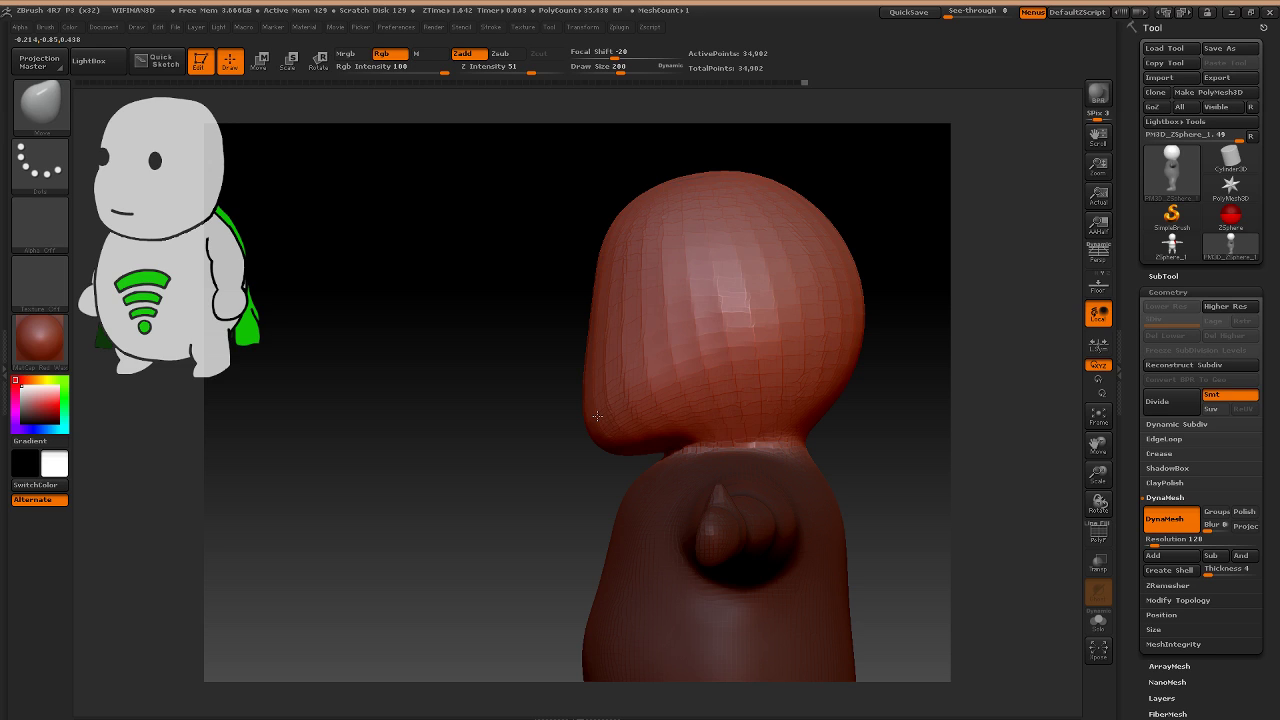
key("shift")
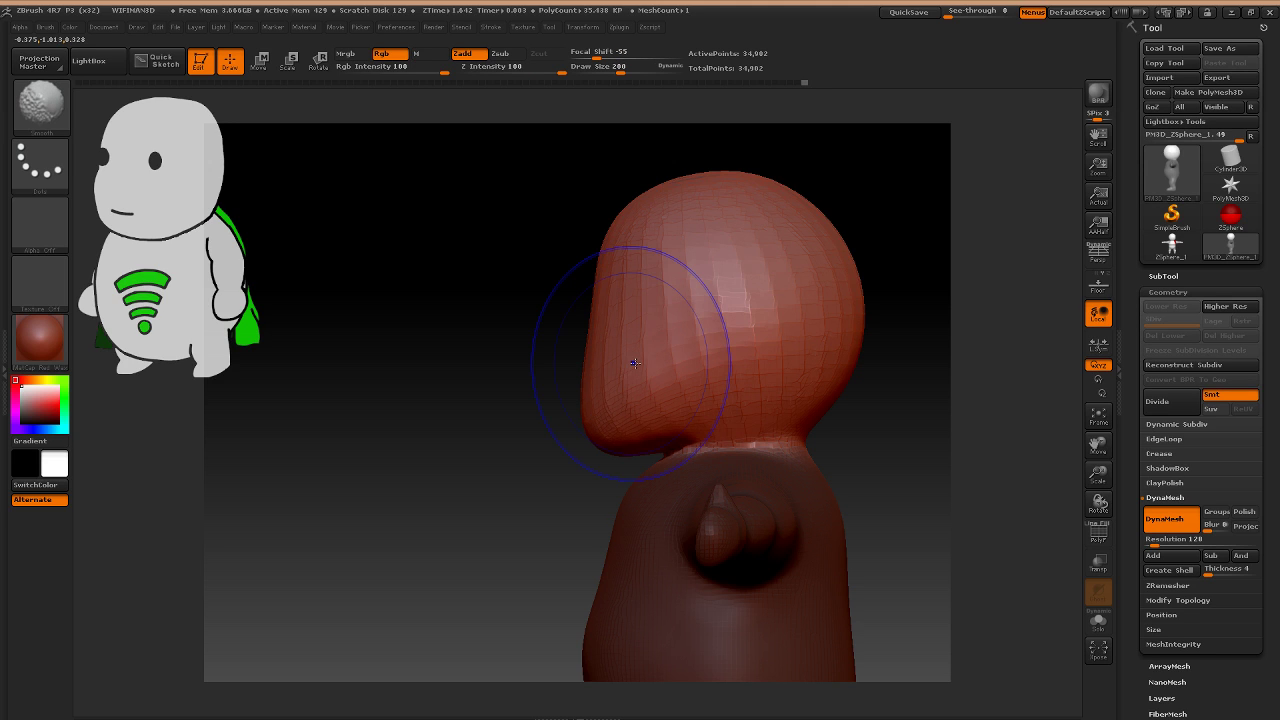
left_click_drag(635, 363, 649, 315, "shift")
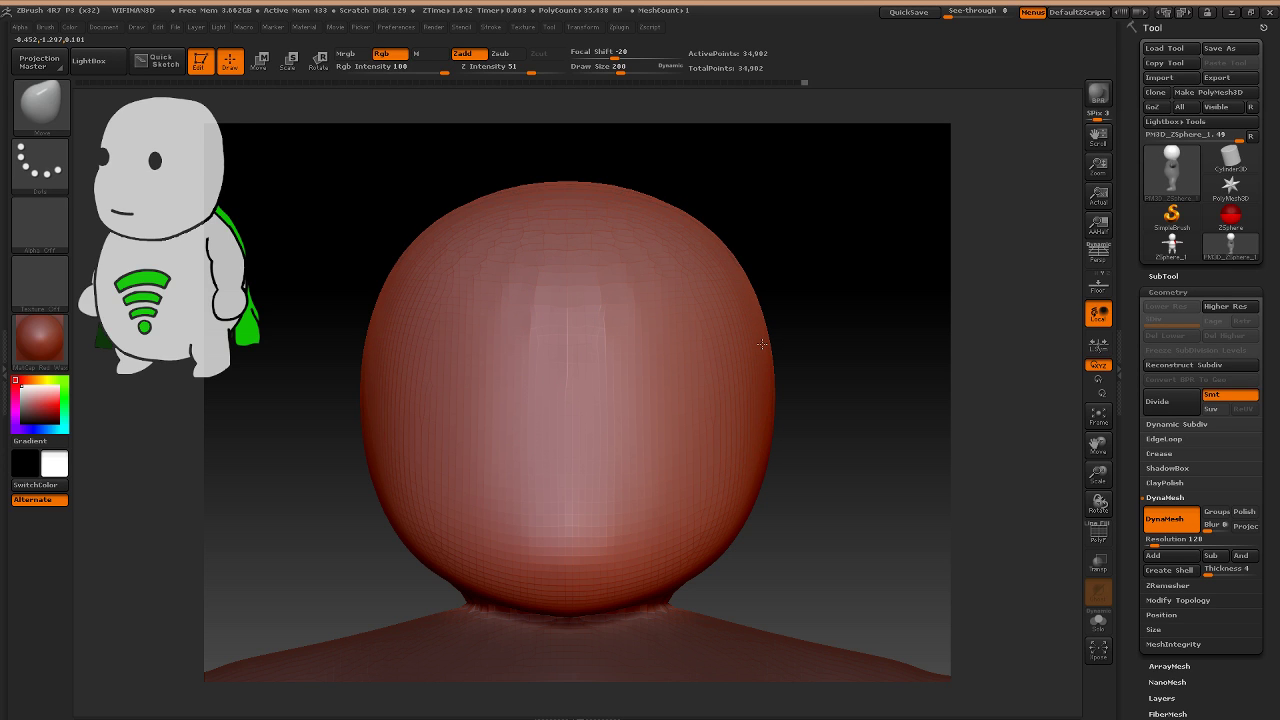
Reduce the Draw Size to 145 and refine the face profile with the Move brush.
mouse_move(762, 344)
left_mouse_down("shift")
mouse_move(663, 343)
mouse_move(644, 322)
mouse_move(624, 326)
left_mouse_up("shift")
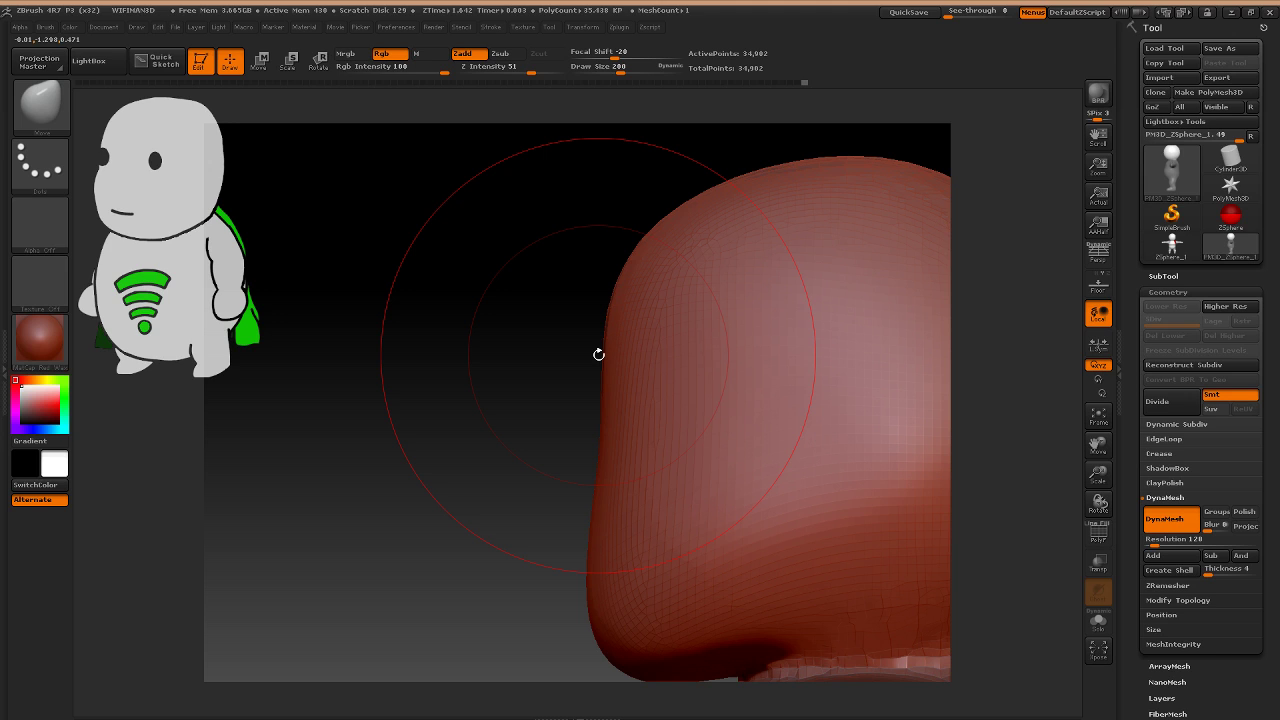
key("[")
key("[")
key("[")
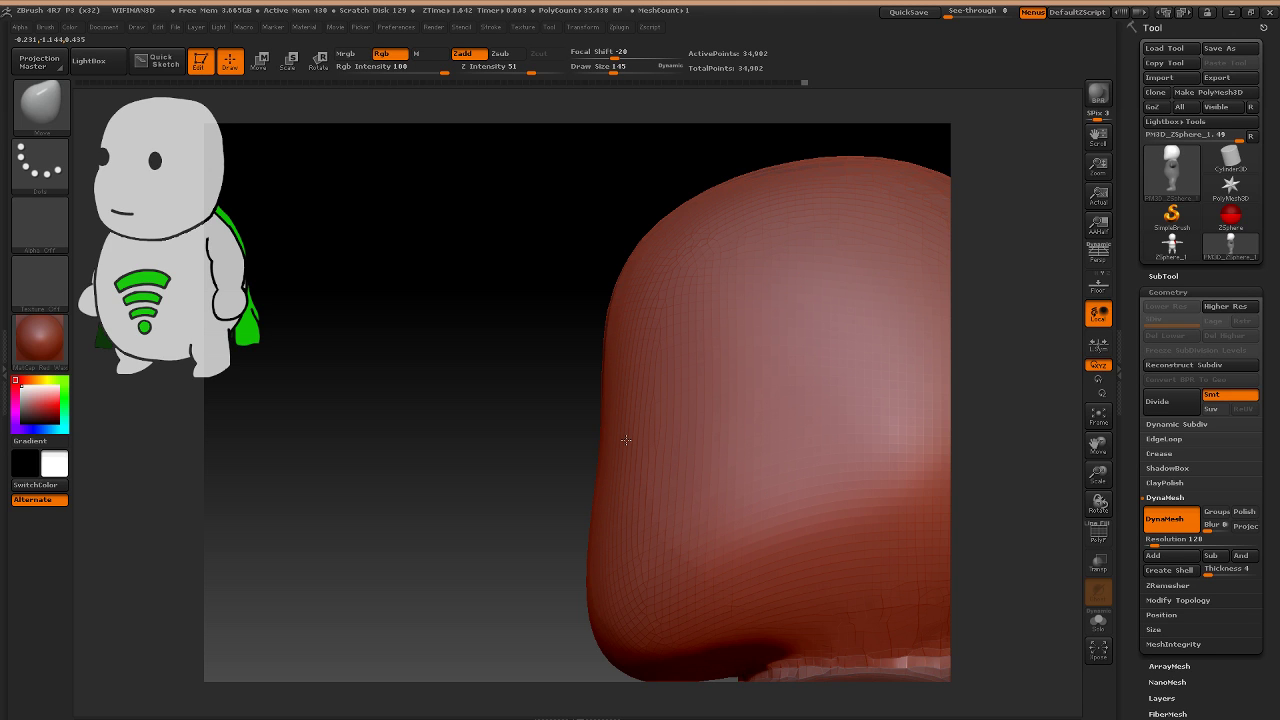
key("f")
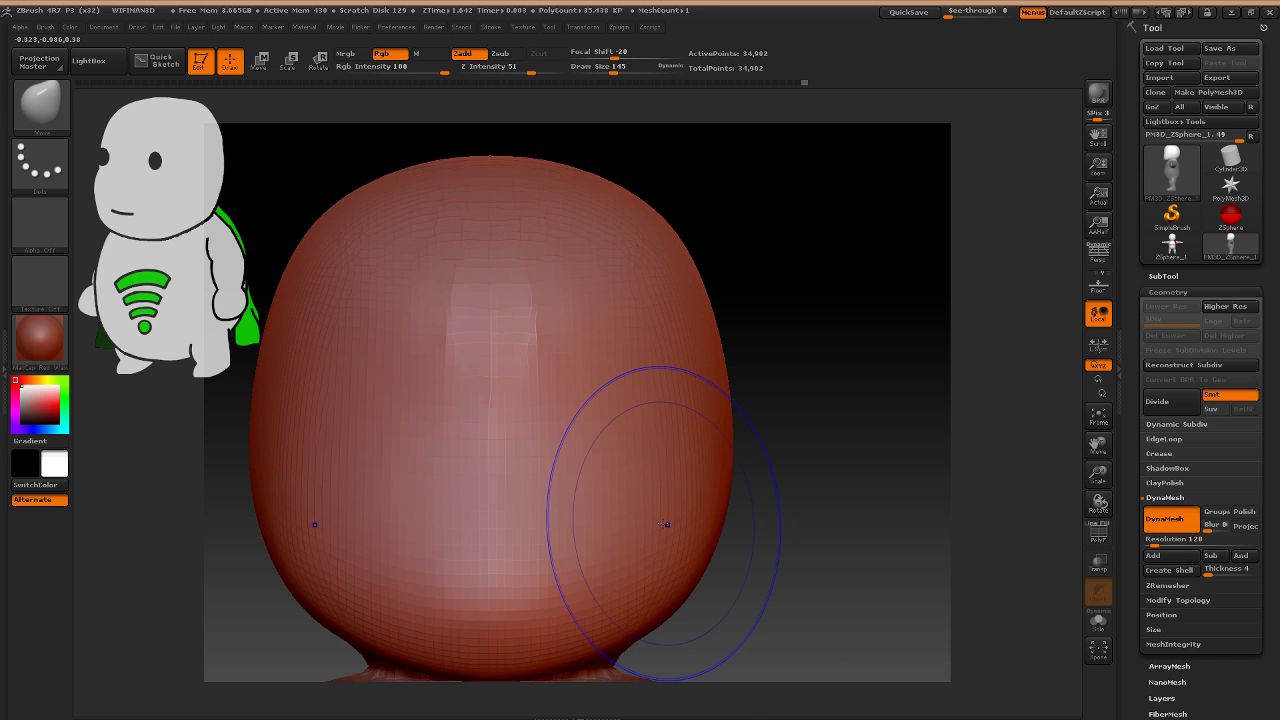
Reshape the back of the head down to the nape with the Move and Smooth brushes.
mouse_move(522, 427)
right_mouse_down("alt")
mouse_move(562, 335)
mouse_move(548, 392)
mouse_move(687, 473)
right_mouse_up("alt")
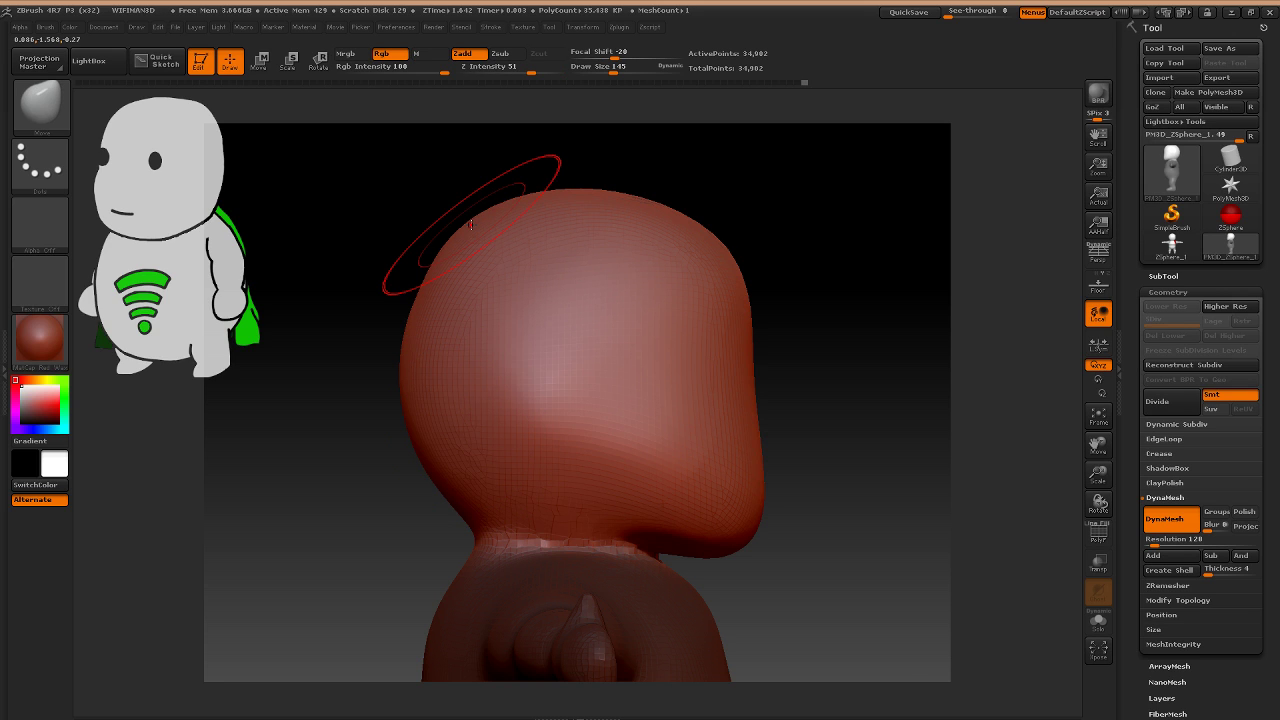
right_click_drag(470, 224, 488, 268)
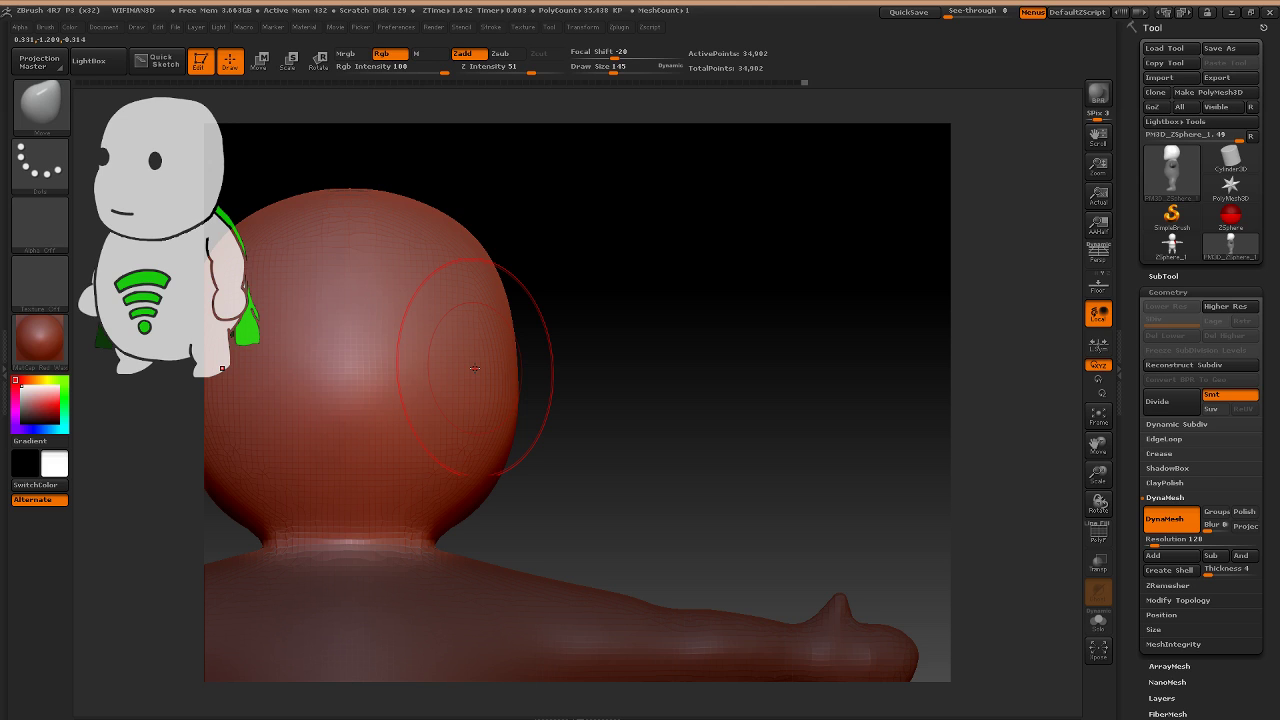
right_click_drag(474, 368, 557, 405, "shift")
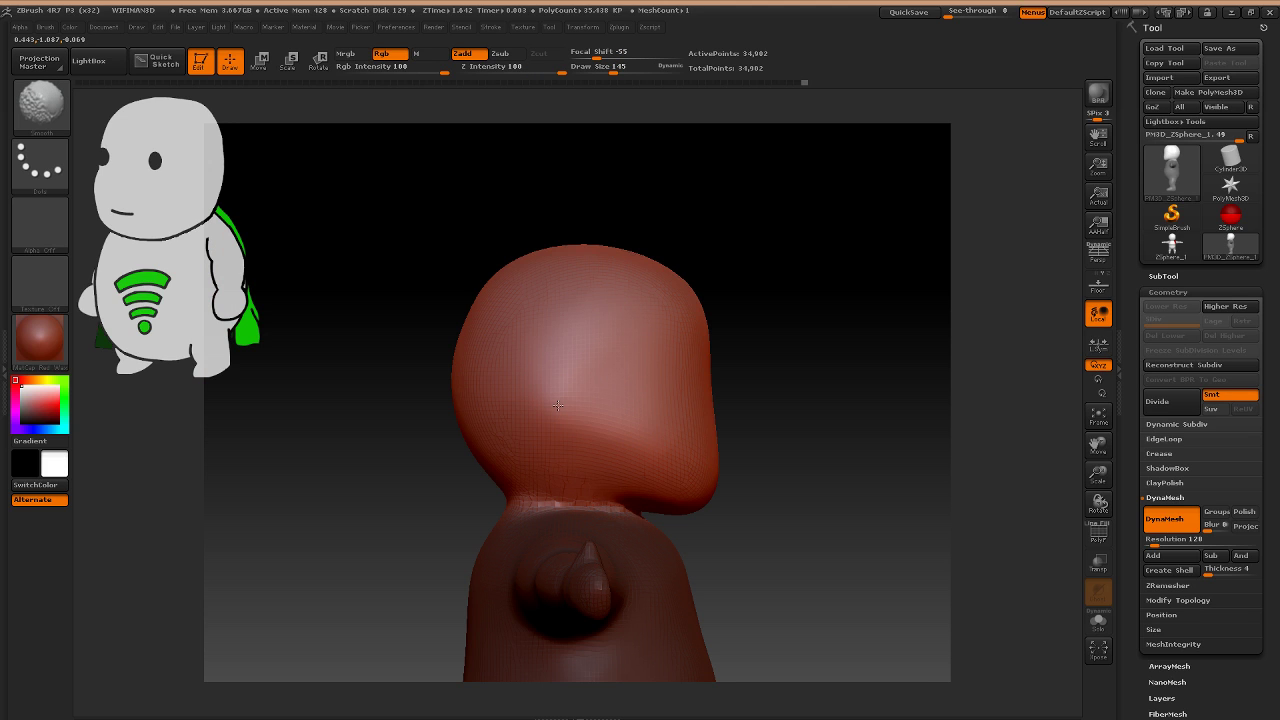
left_click_drag(520, 413, 530, 414)
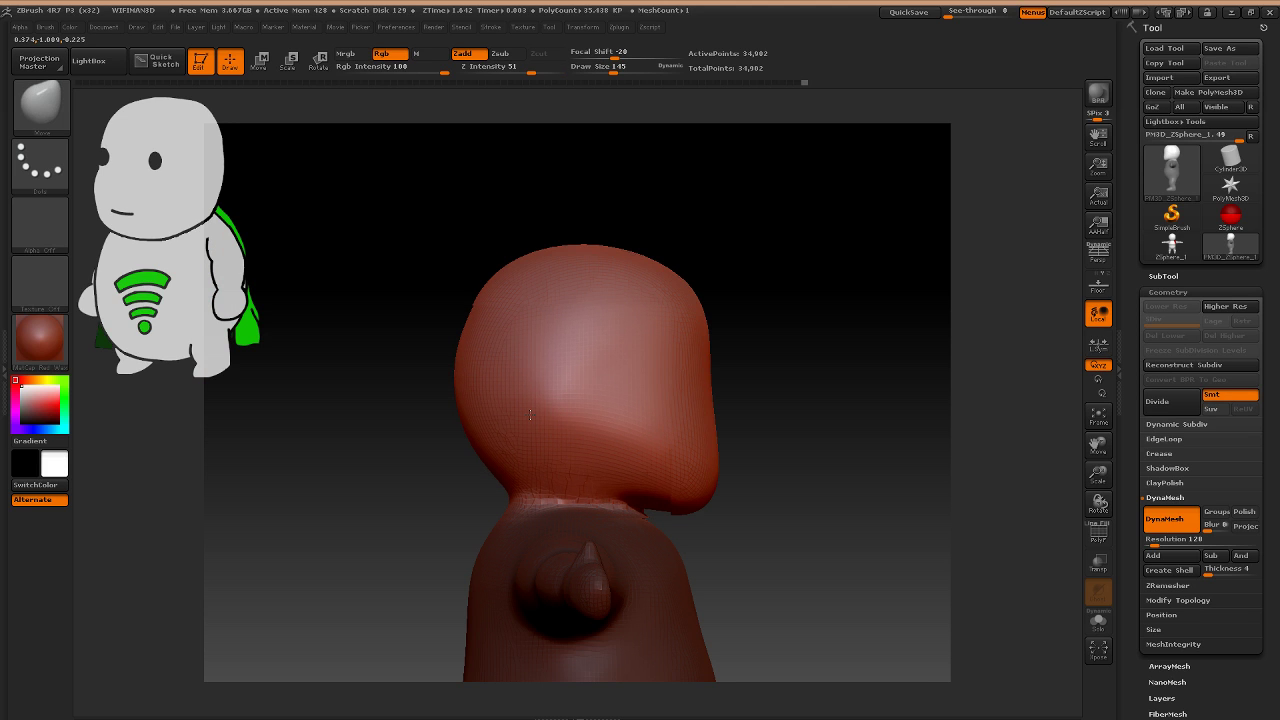
right_click_drag(531, 414, 573, 359, "alt")
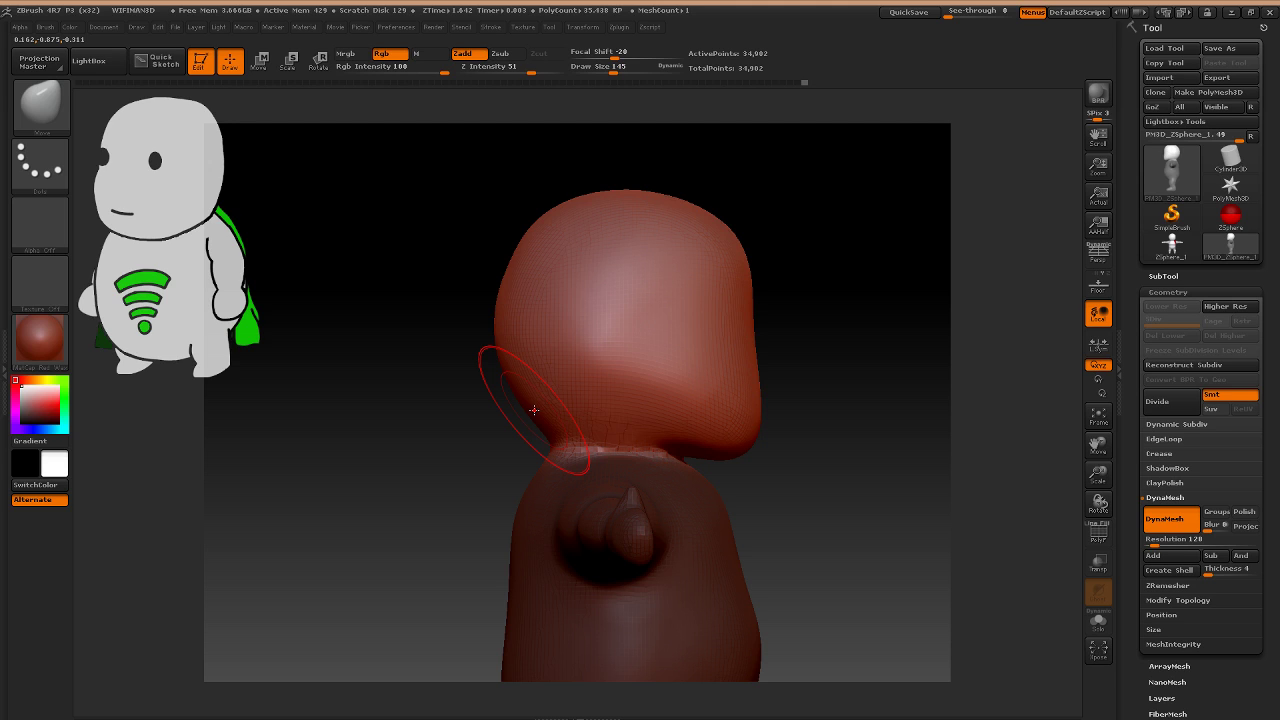
Refine the jawline and underside of the chin above the neck with the Move brush.
key("shift")
key("ctrl")
mouse_move(752, 386)
right_mouse_down("alt")
mouse_move(687, 387)
mouse_move(597, 418)
right_mouse_up("alt")
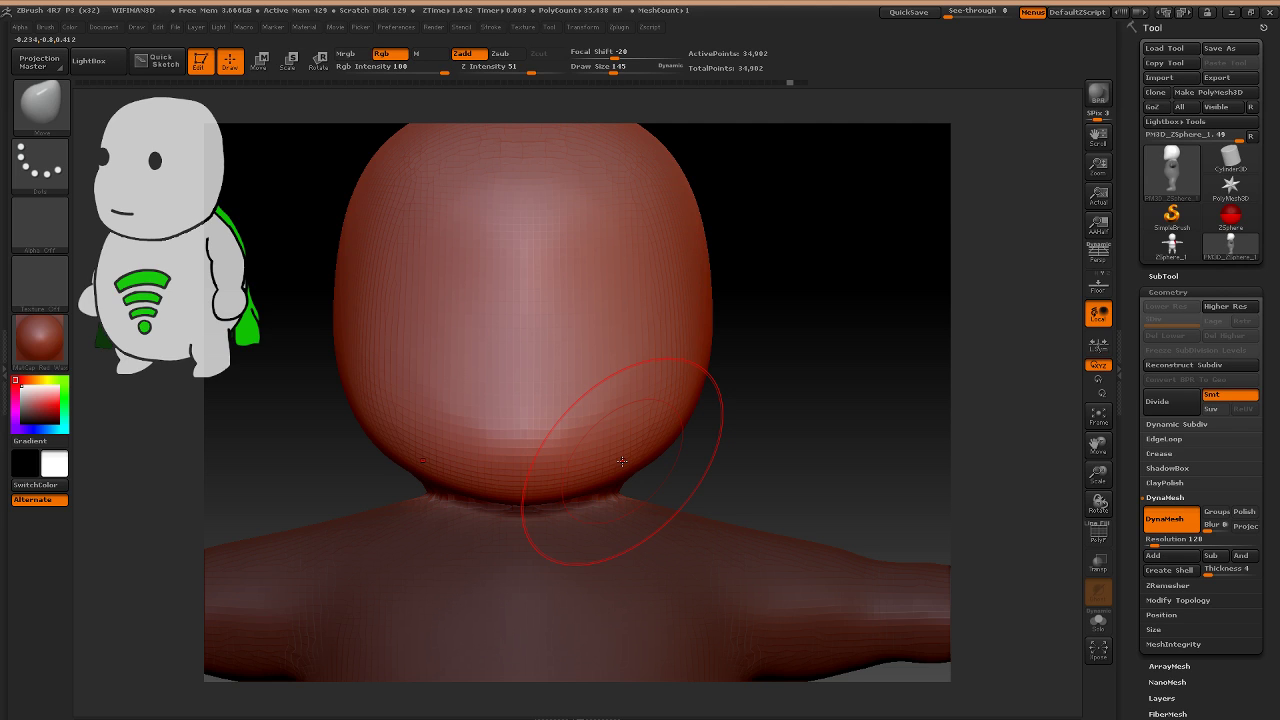
left_click_drag(599, 454, 605, 466)
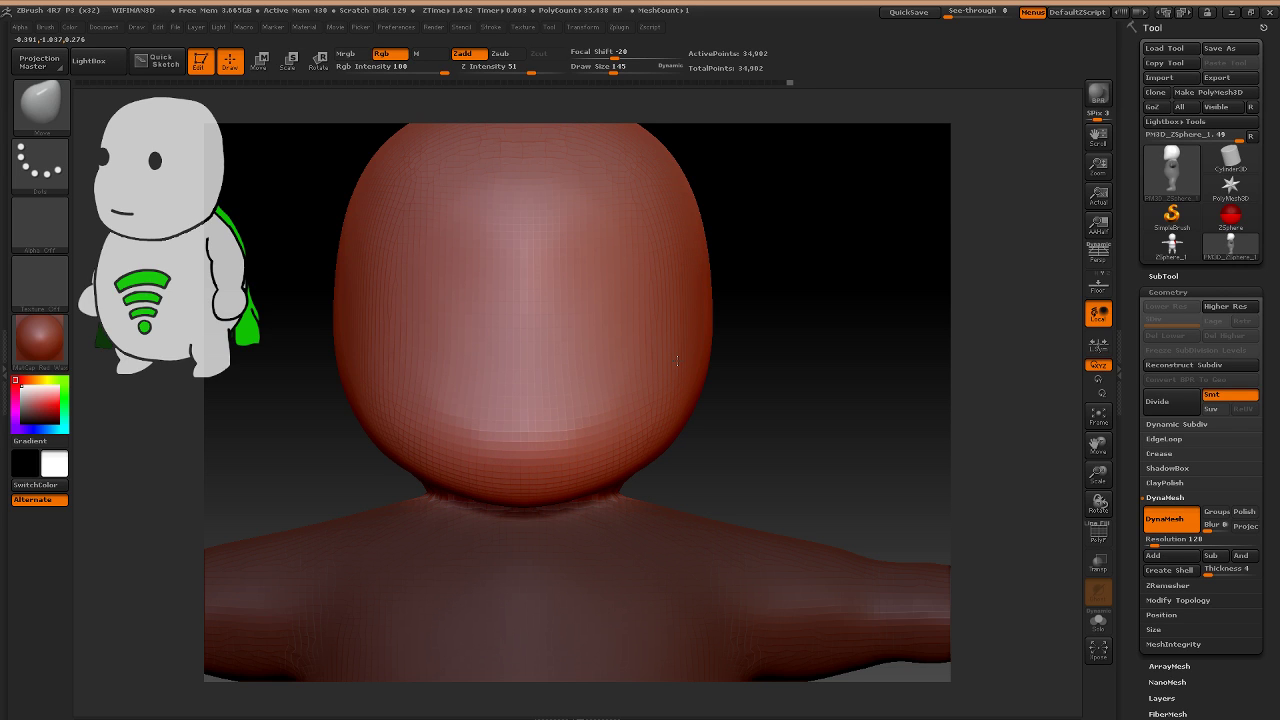
right_click_drag(677, 360, 542, 509)
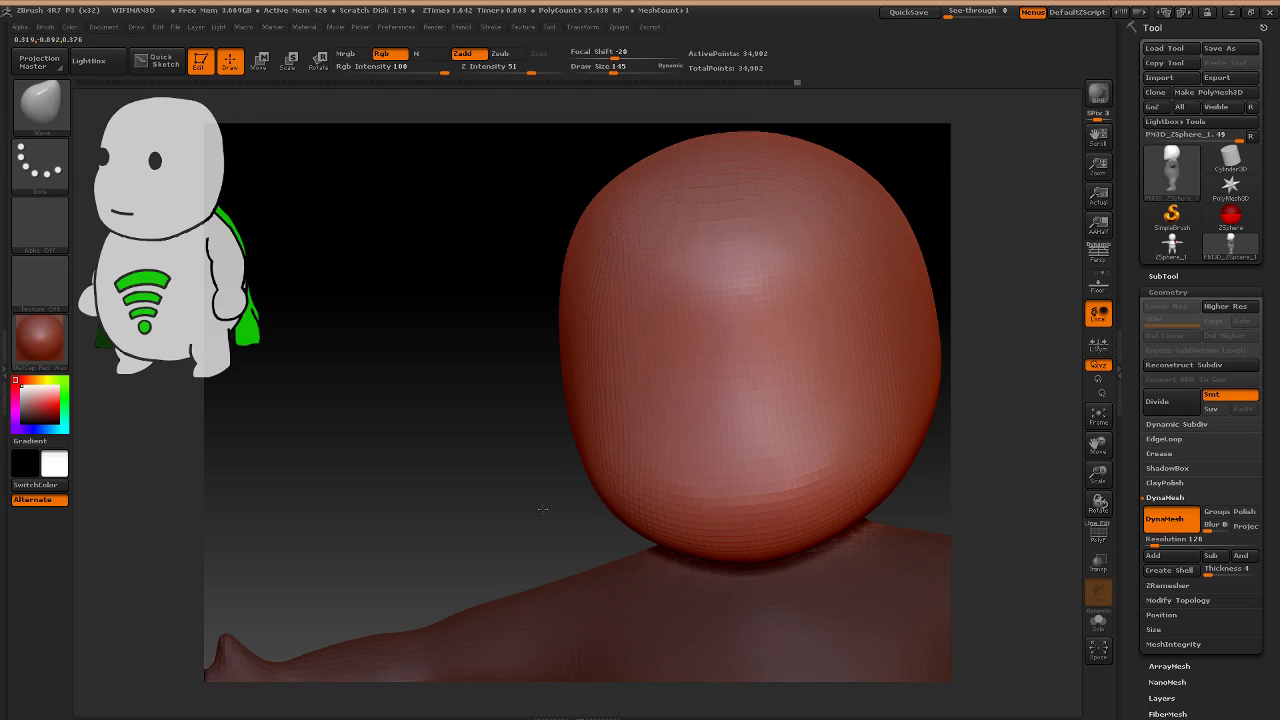
left_click_drag(542, 509, 614, 399)
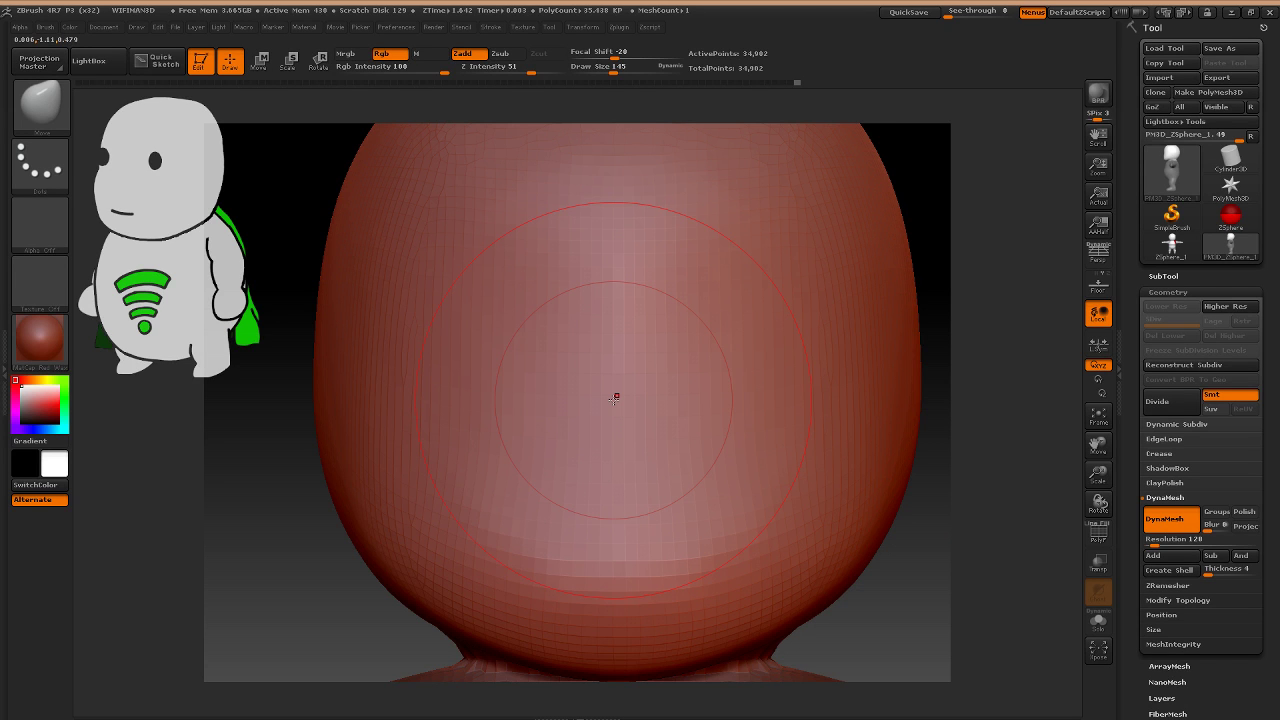
Build up the lower face below the eye line with the Clay brush at a Draw Size of 70.
right_click_drag(616, 397, 579, 430)
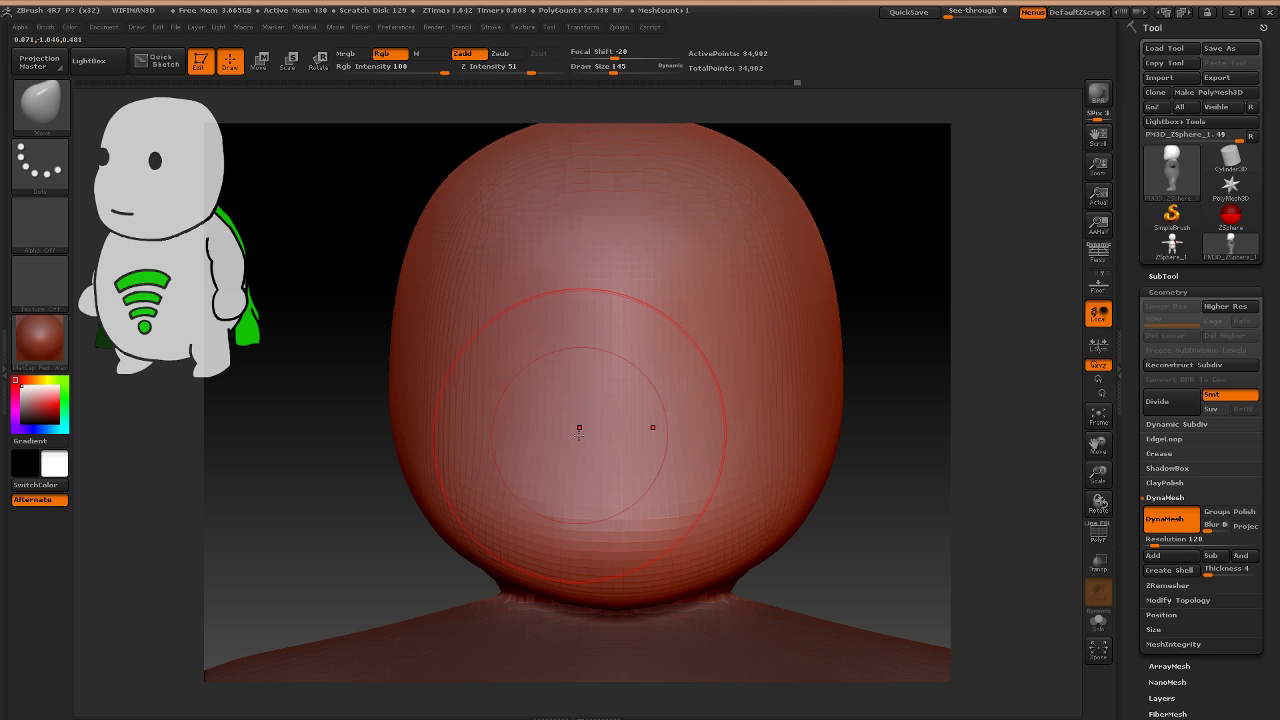
key("b")
key("c")
key("l")
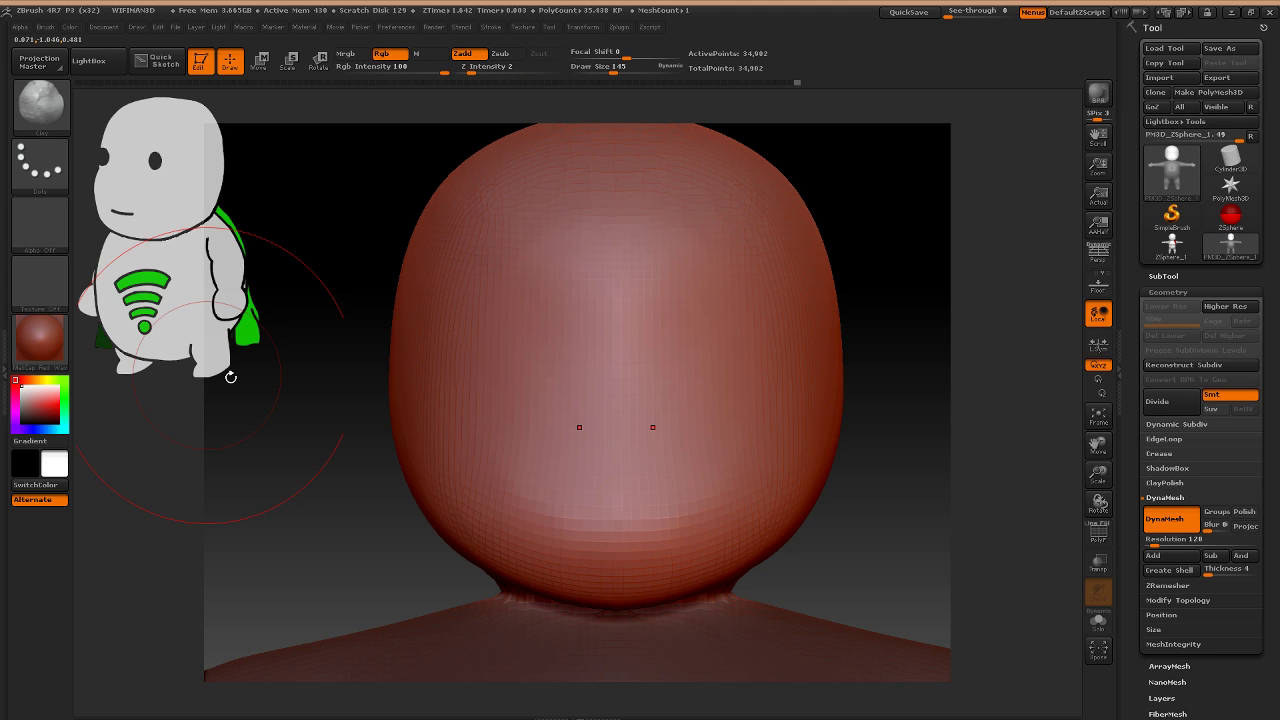
key("s")
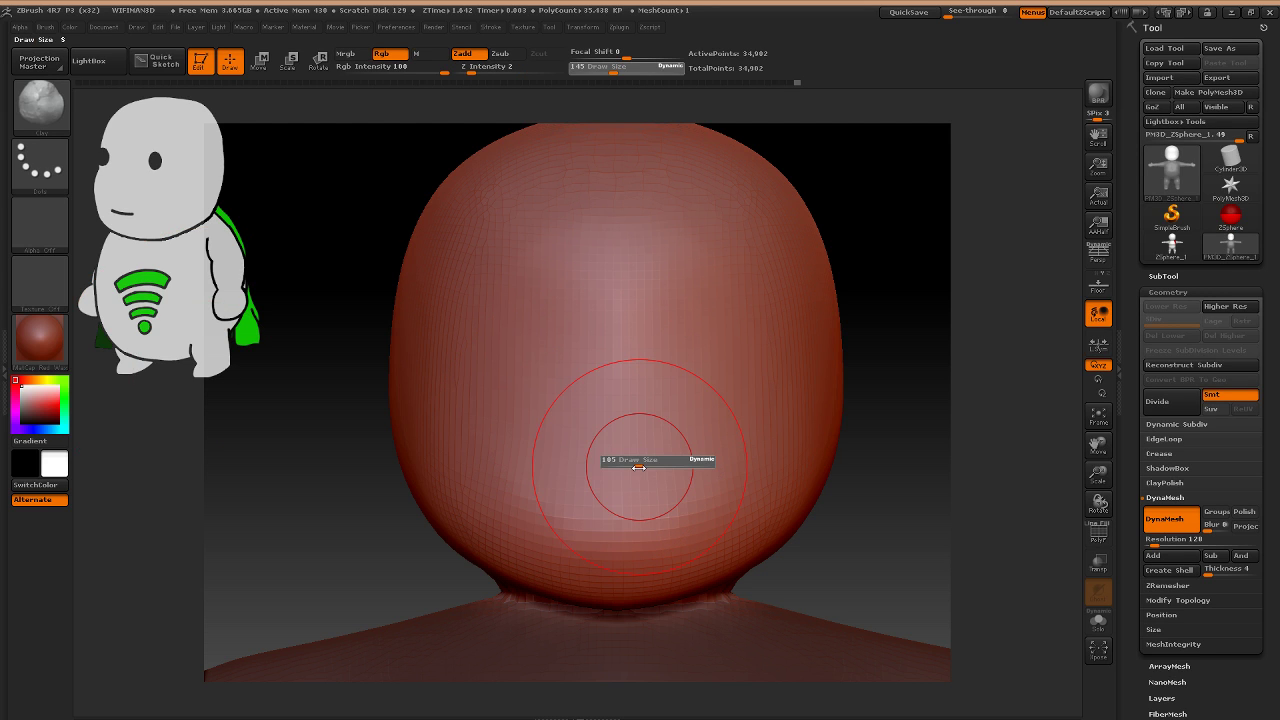
left_click_drag(639, 467, 632, 467)
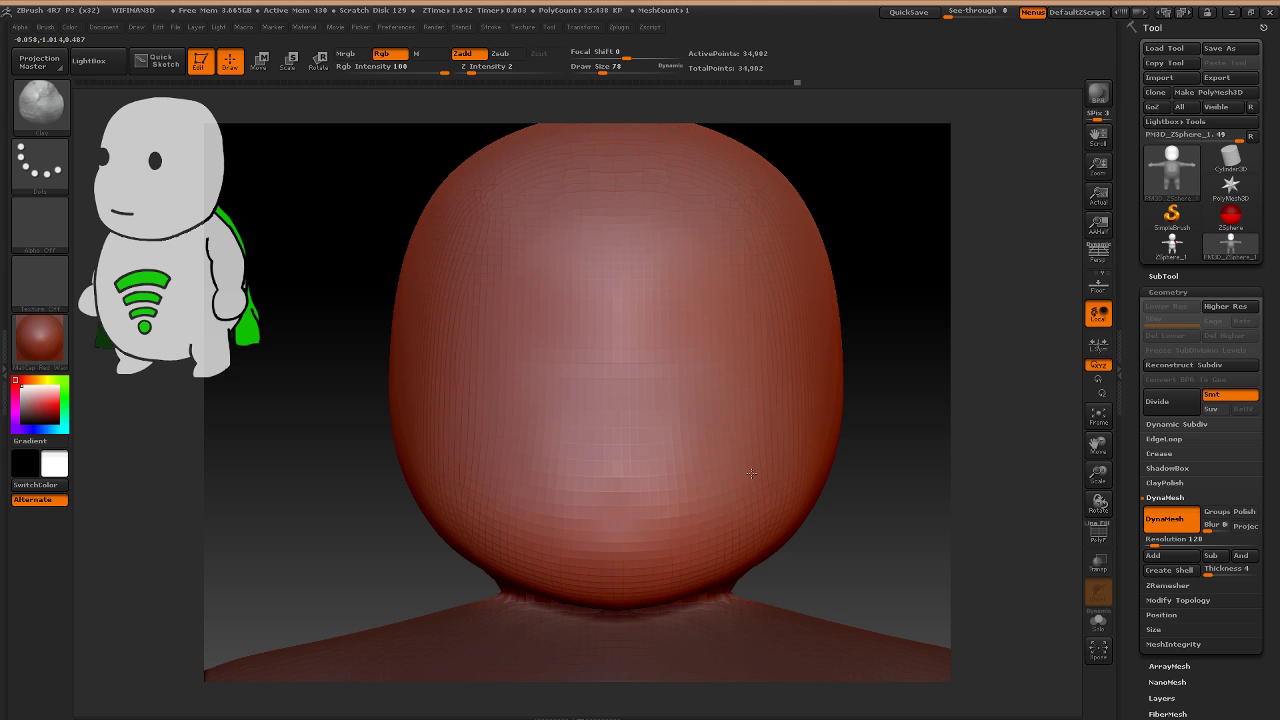
left_click_drag(751, 473, 706, 467)
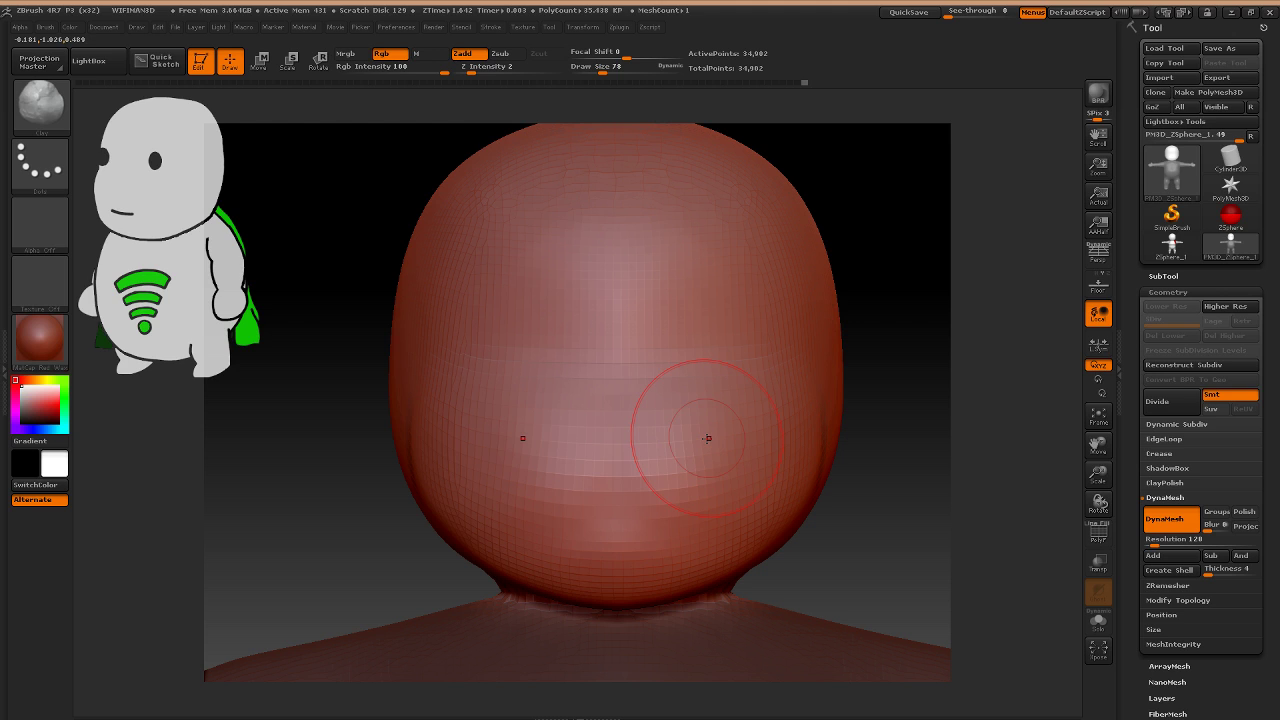
Smooth the built-up clay across the cheeks and lower face.
key("shift")
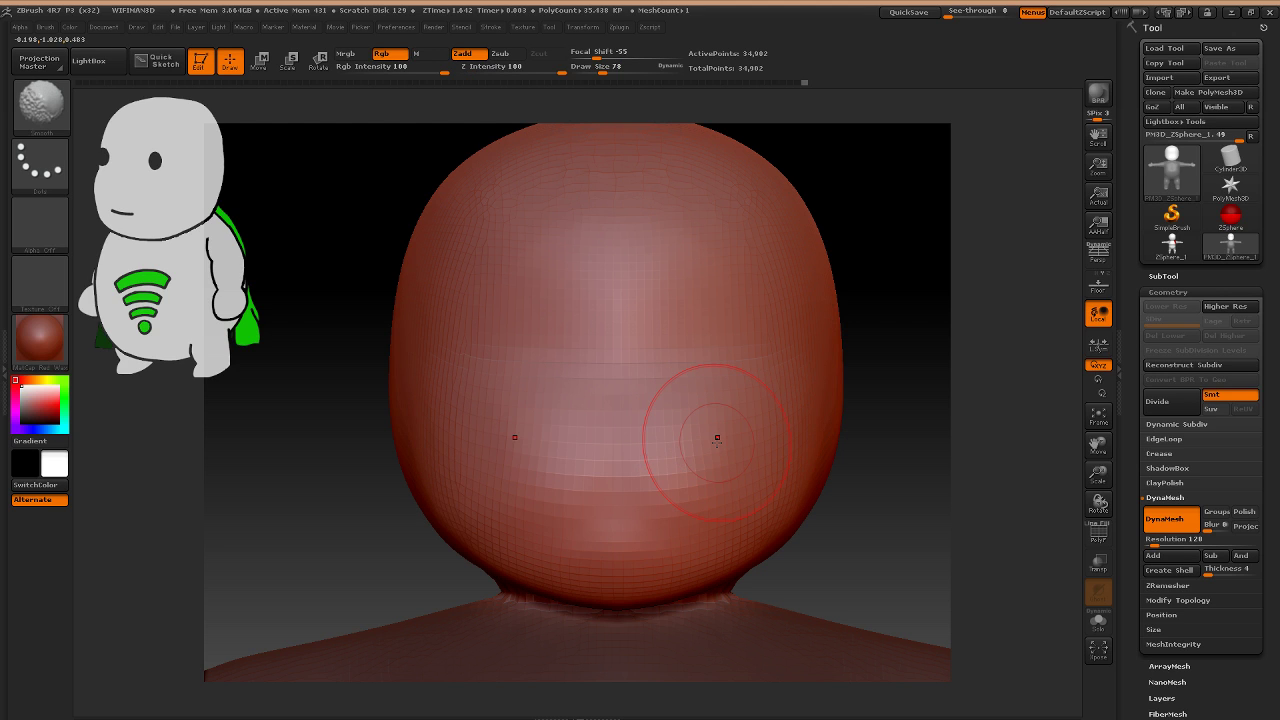
right_click_drag(717, 440, 673, 440)
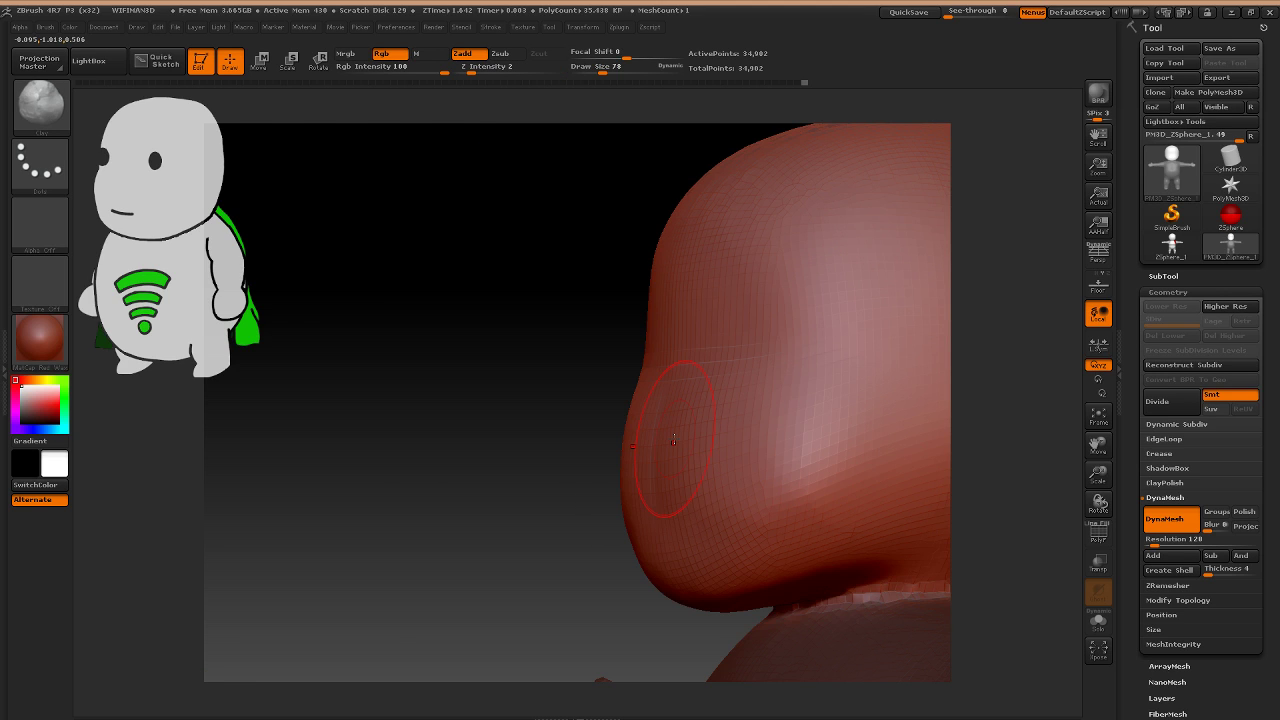
key("shift")
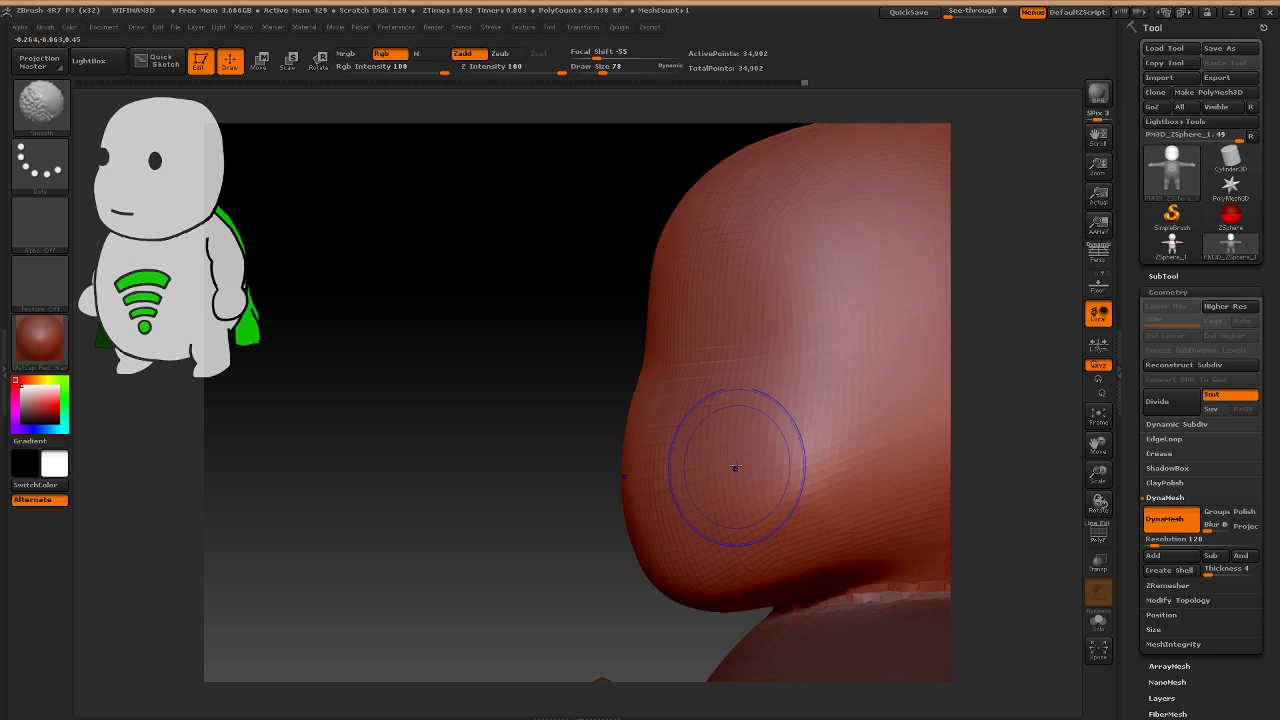
mouse_move(736, 467)
right_mouse_down("shift")
mouse_move(714, 405)
mouse_move(713, 522)
right_mouse_up("shift")
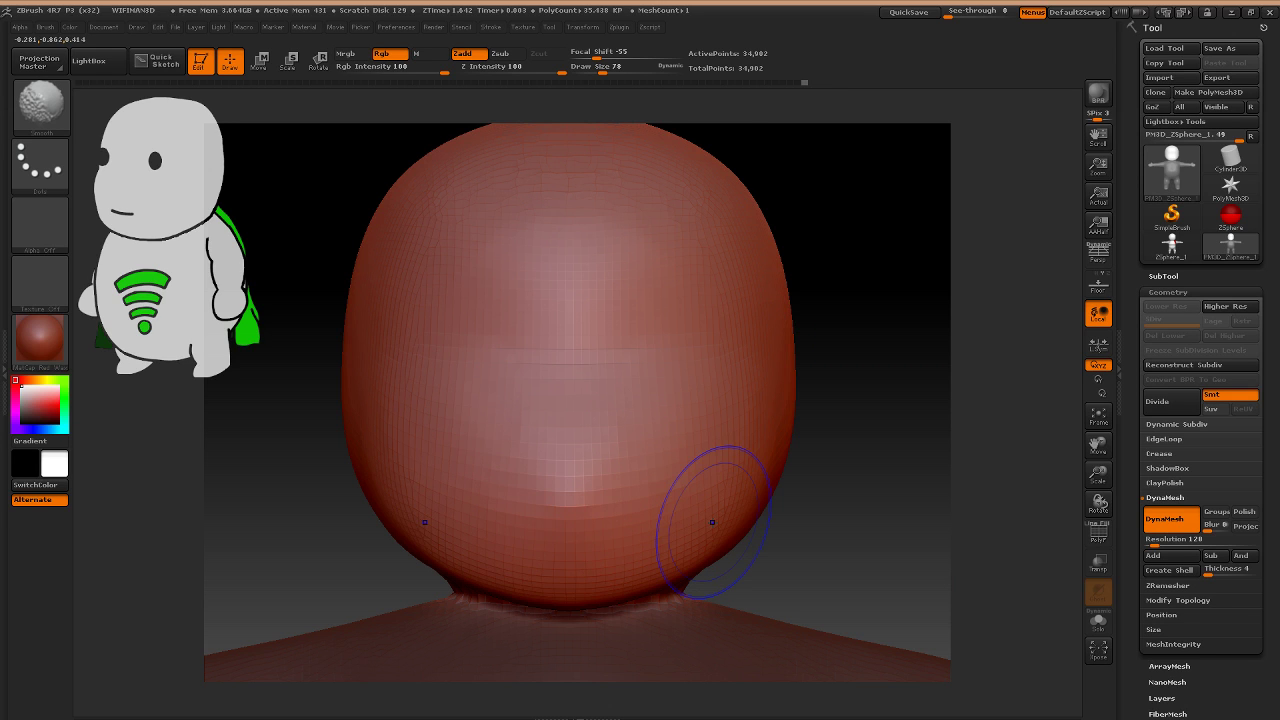
left_click_drag(712, 521, 628, 488)
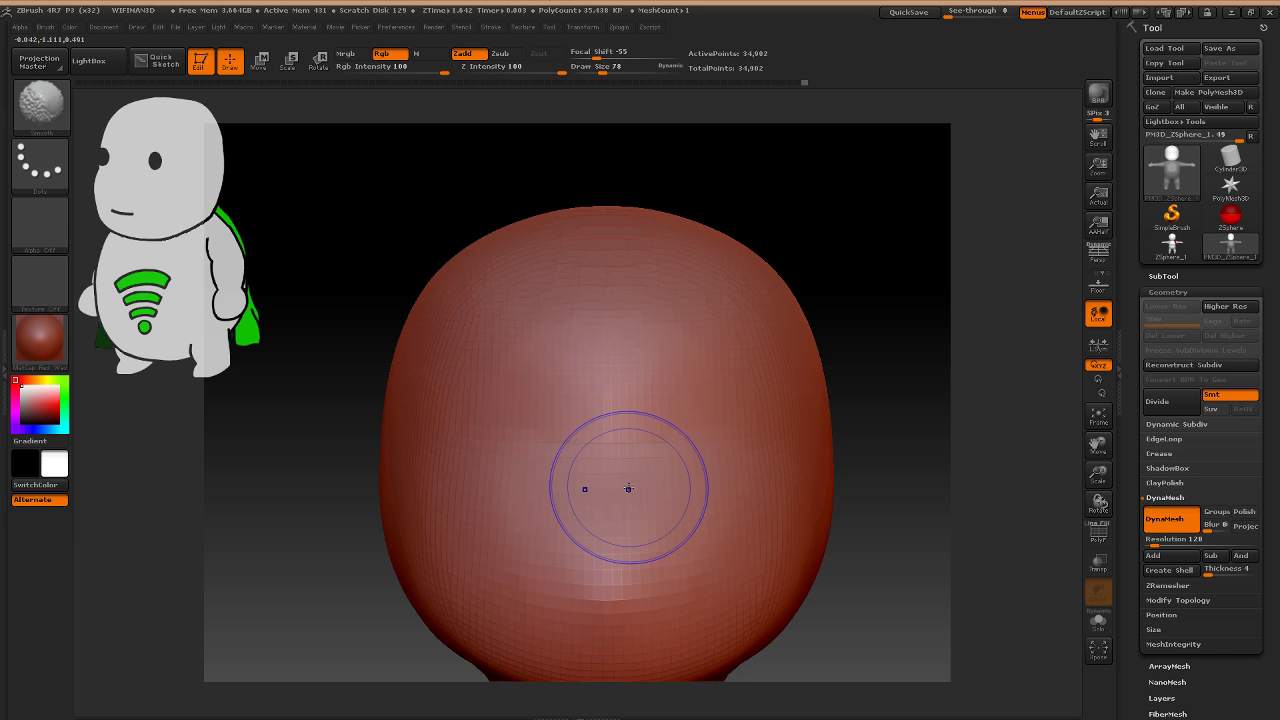
Try to shape the eye areas on the upper face with the Clay brush.
right_click_drag(628, 488, 622, 489, "ctrl")
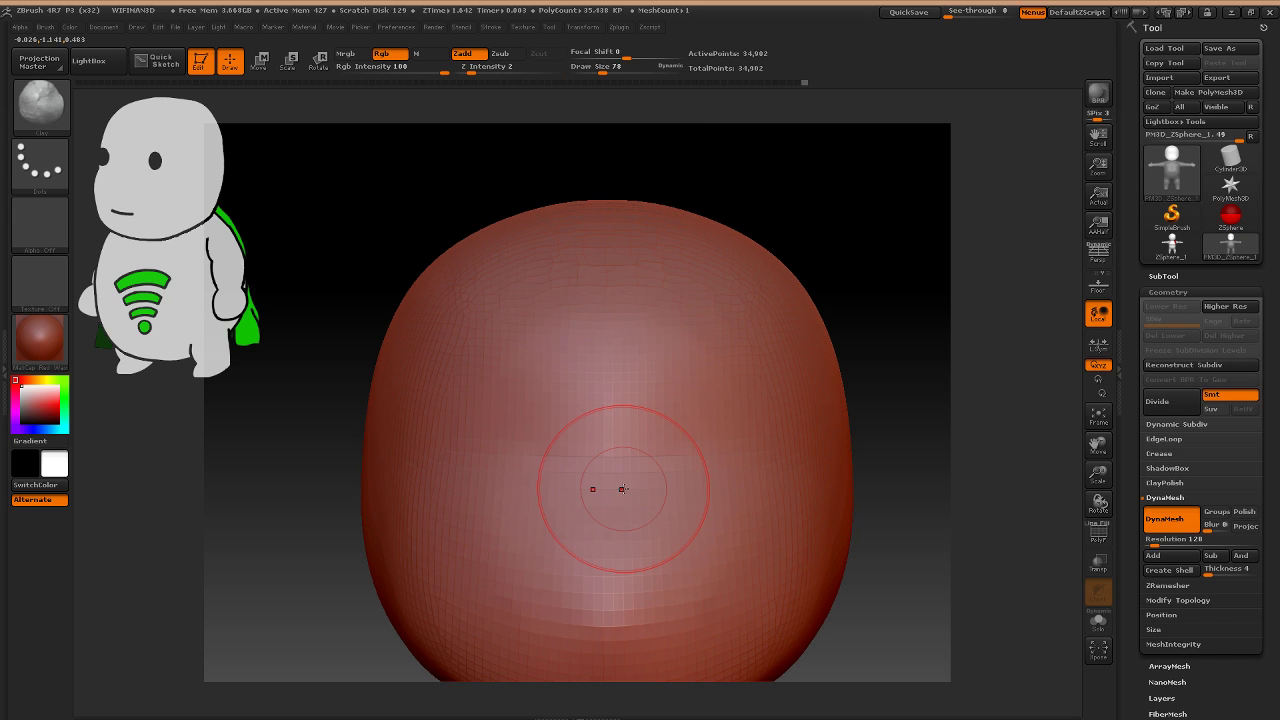
key("b")
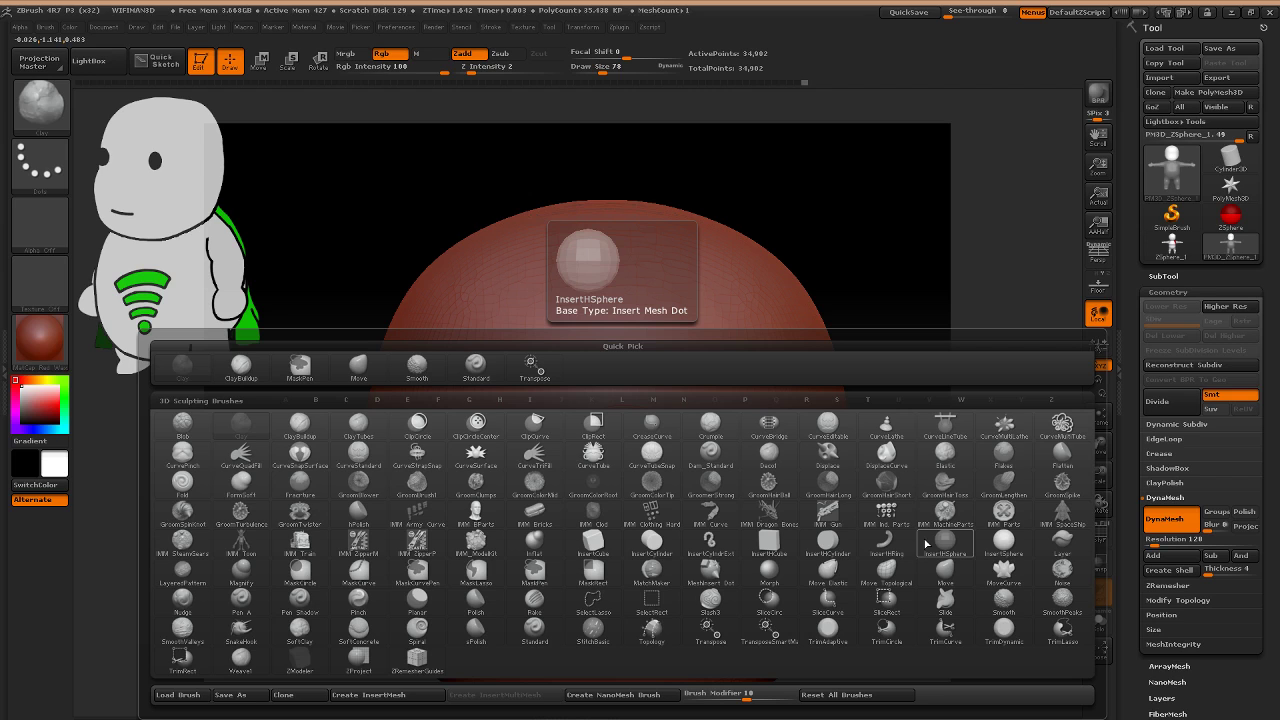
left_click(926, 544)
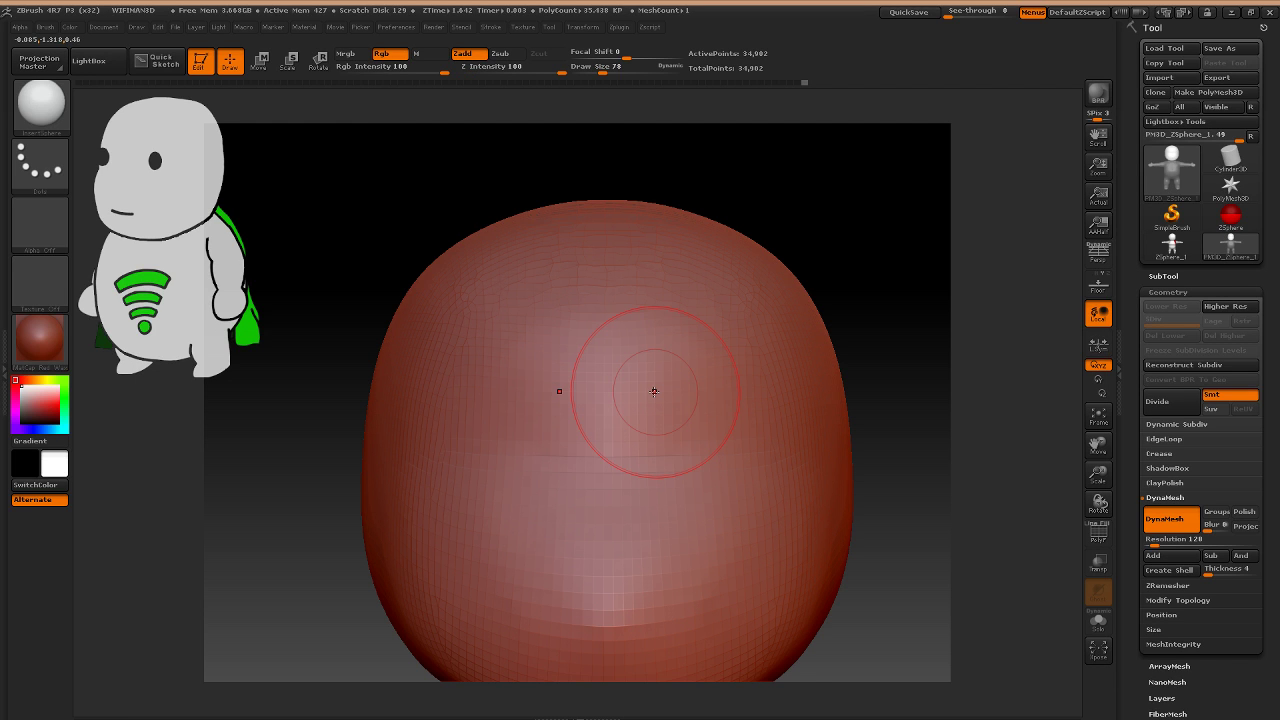
key("b")
key("c")
key("l")
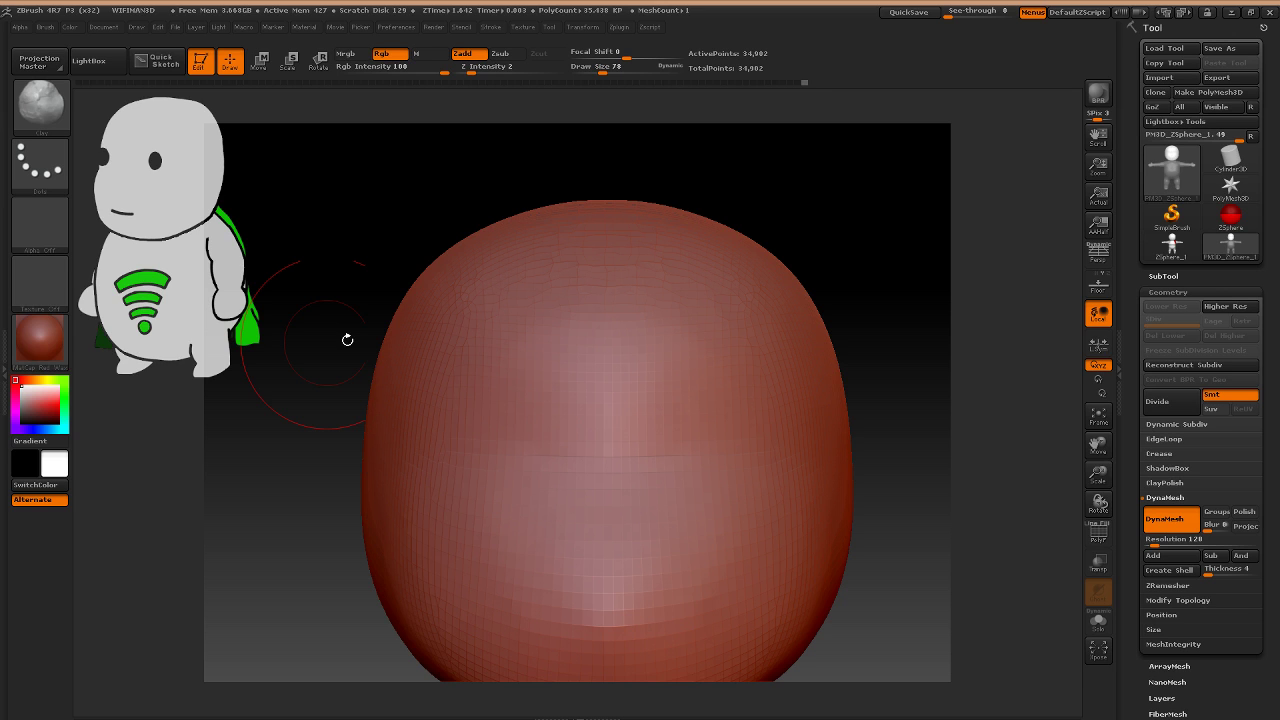
left_click_drag(648, 358, 652, 388)
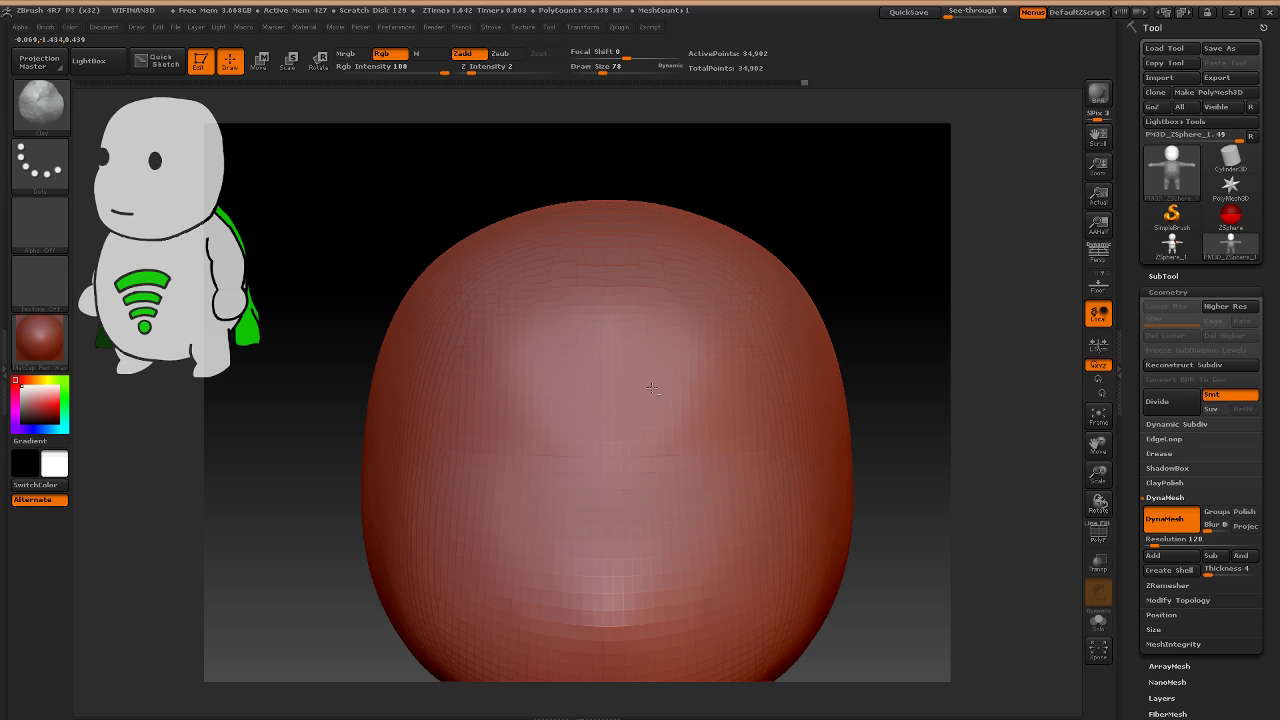
Try to carve the eye sockets into the face with the Standard brush and undo the strokes.
key("b")
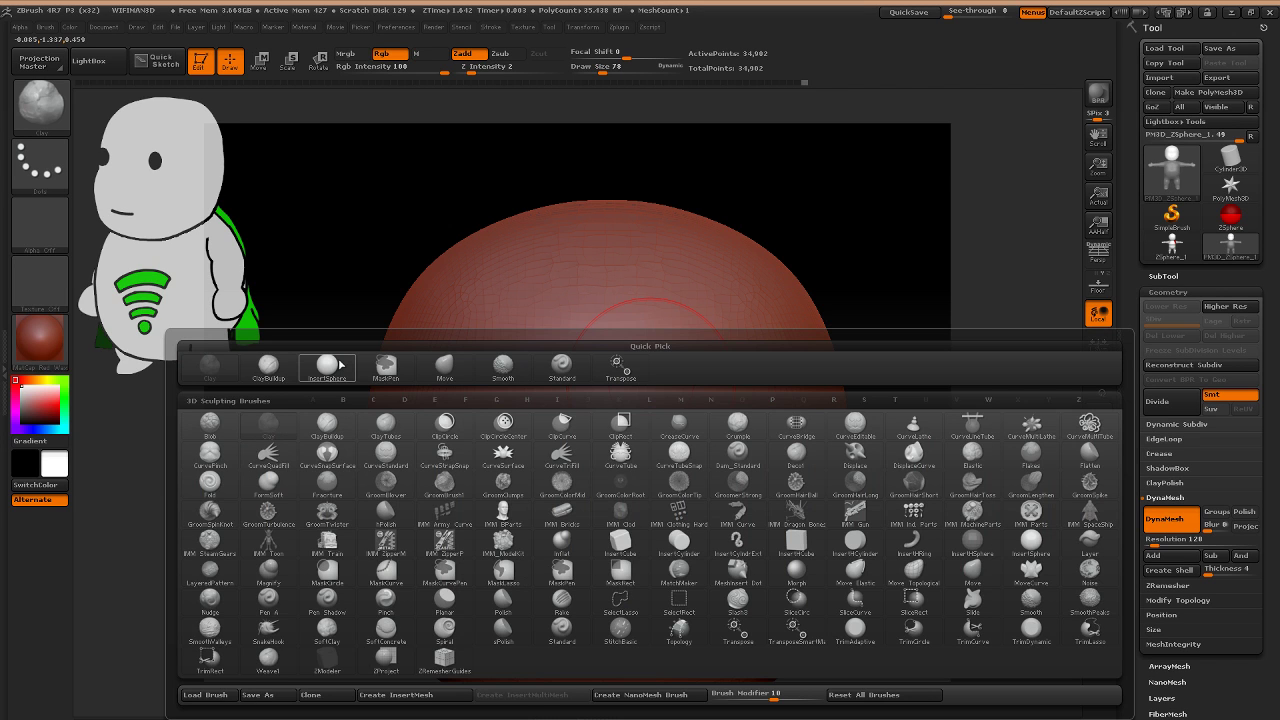
left_click(562, 366)
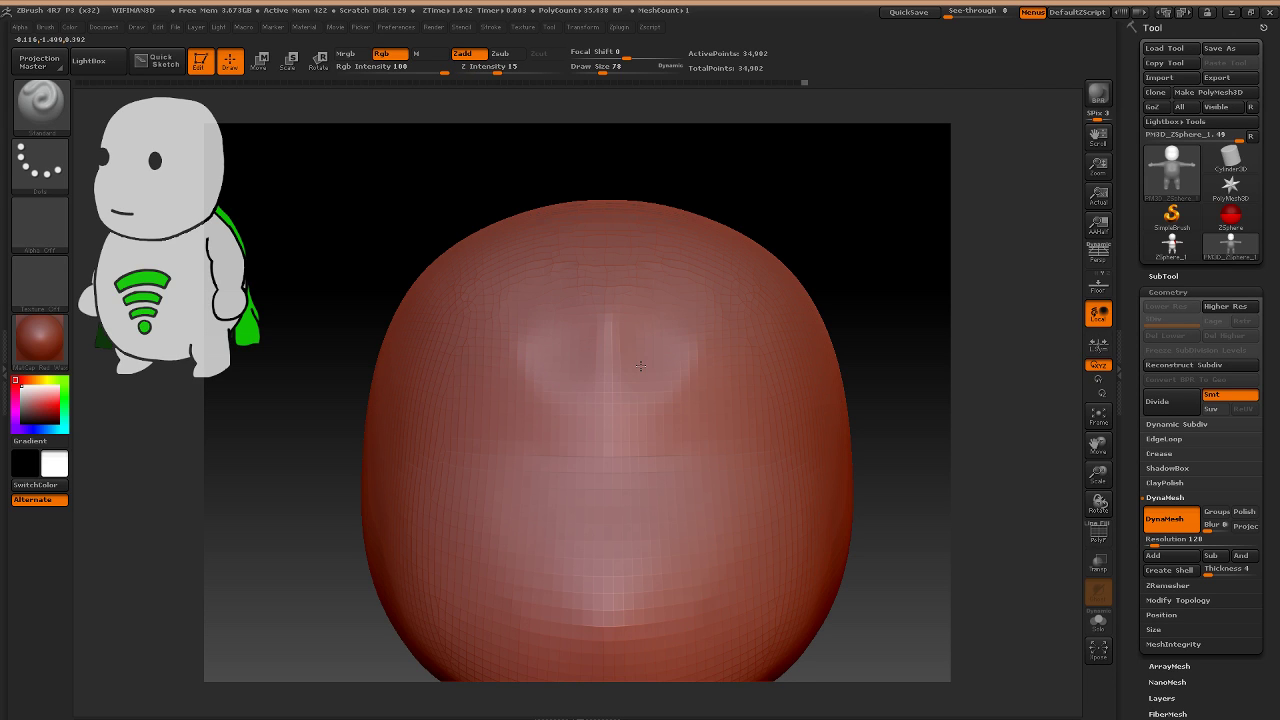
left_click_drag(640, 366, 683, 381)
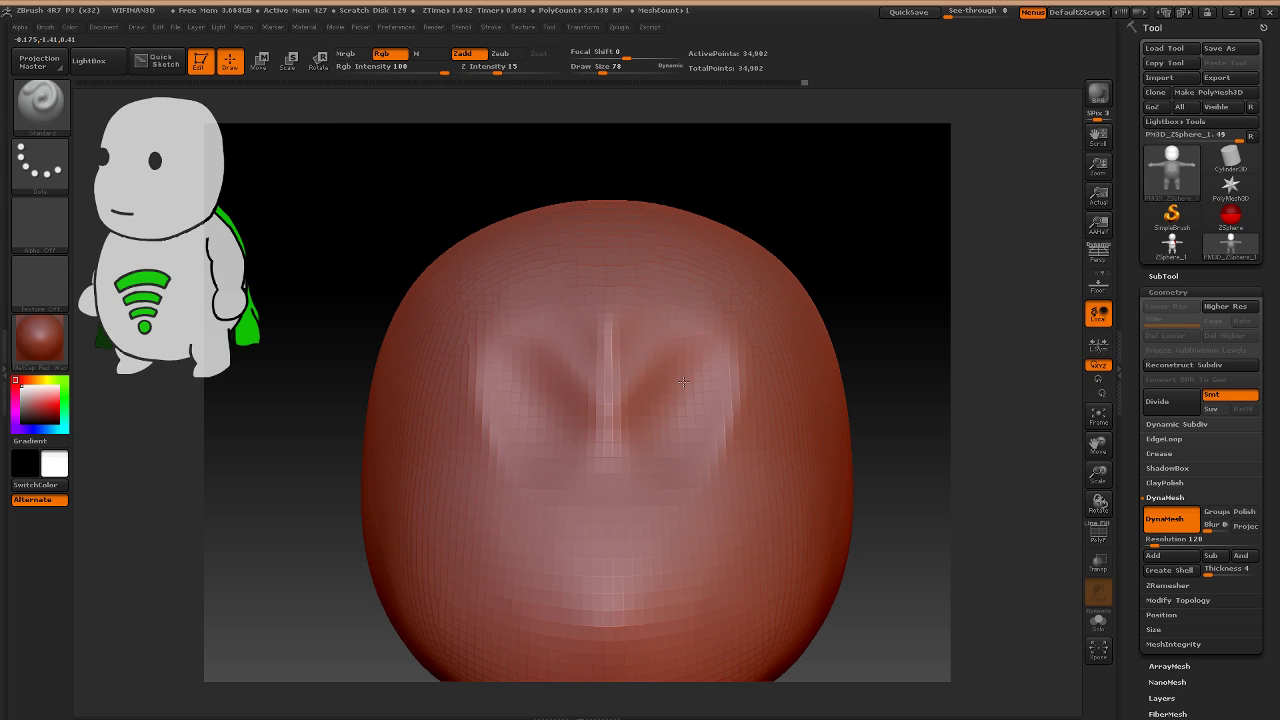
right_click_drag(683, 381, 629, 426)
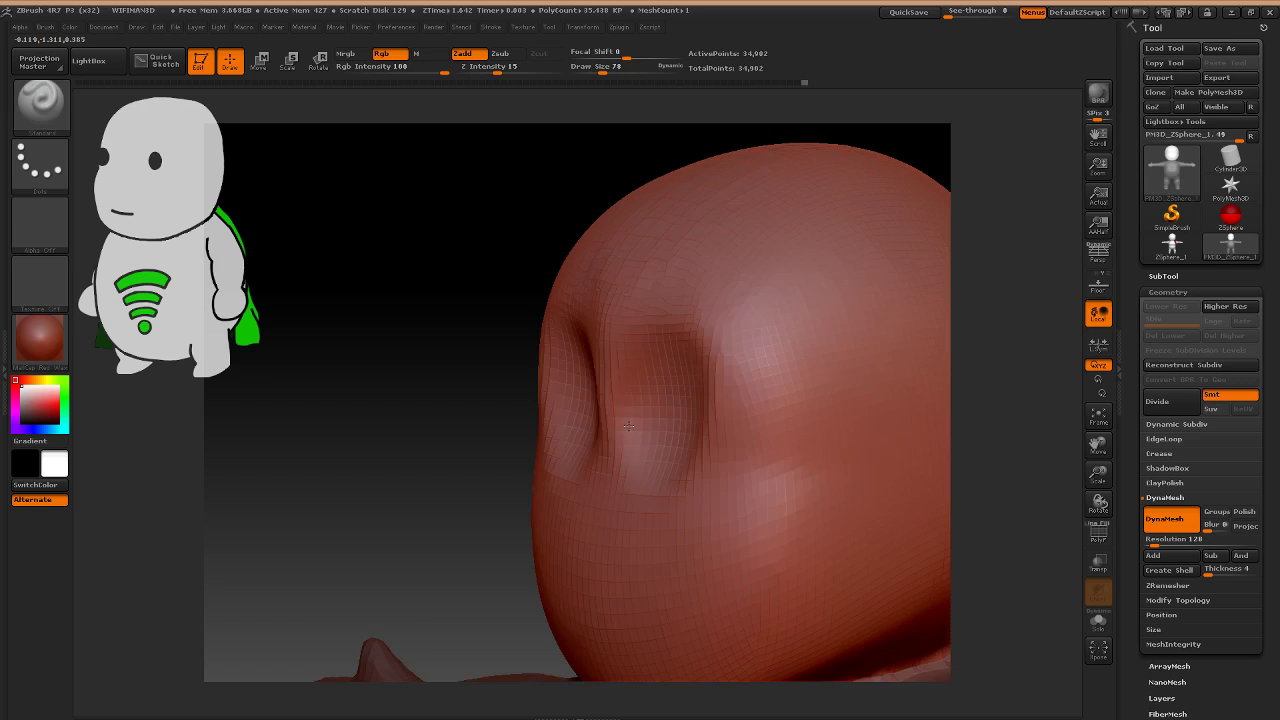
key("ctrl+z")
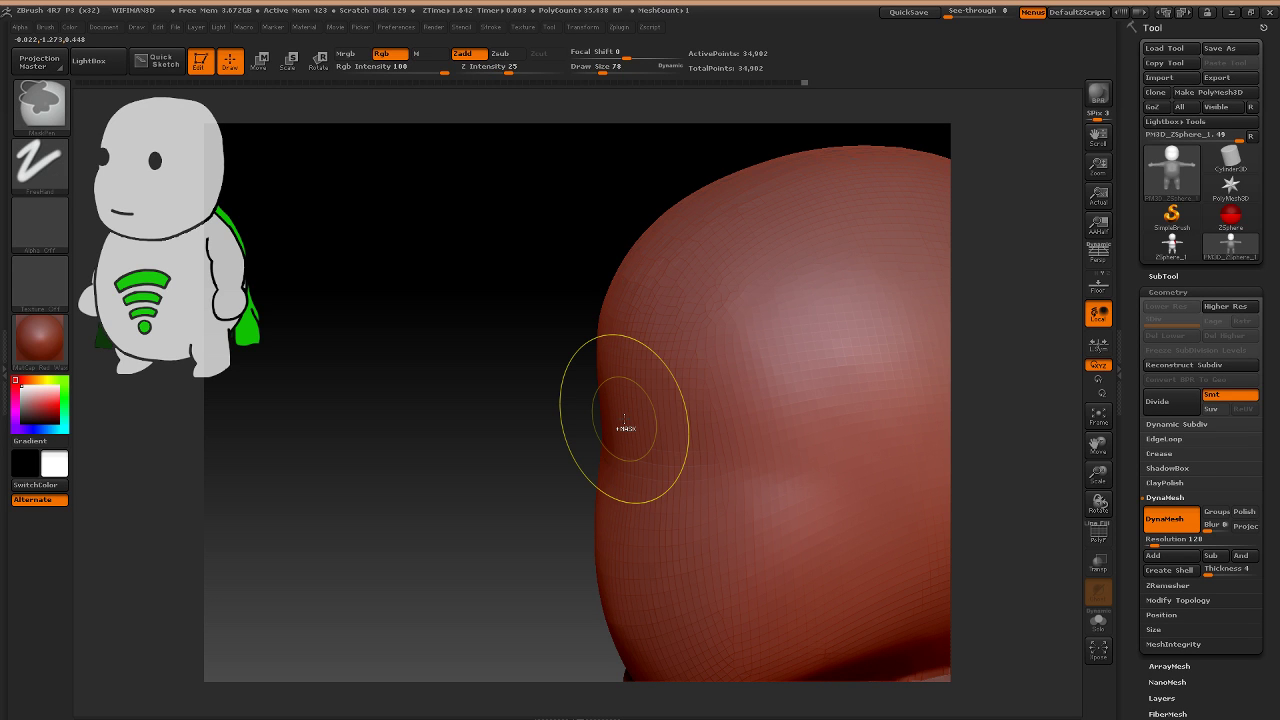
key("ctrl+z")
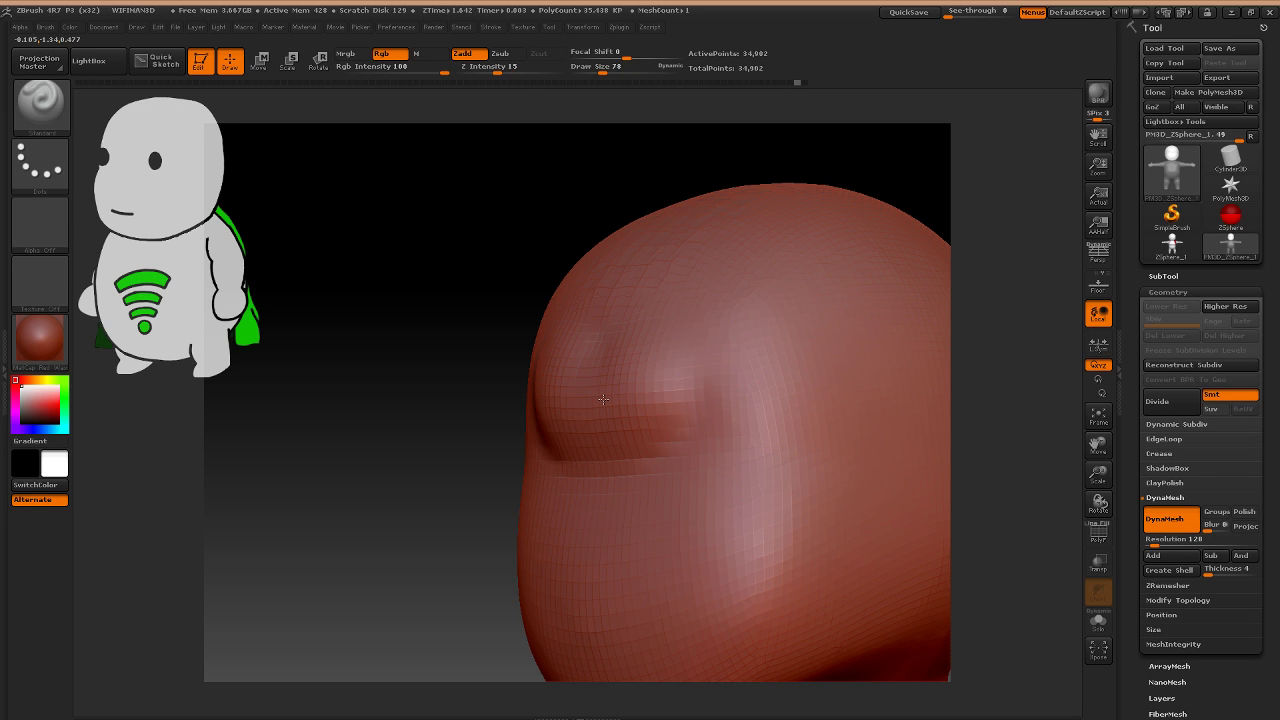
left_click_drag(603, 400, 612, 384)
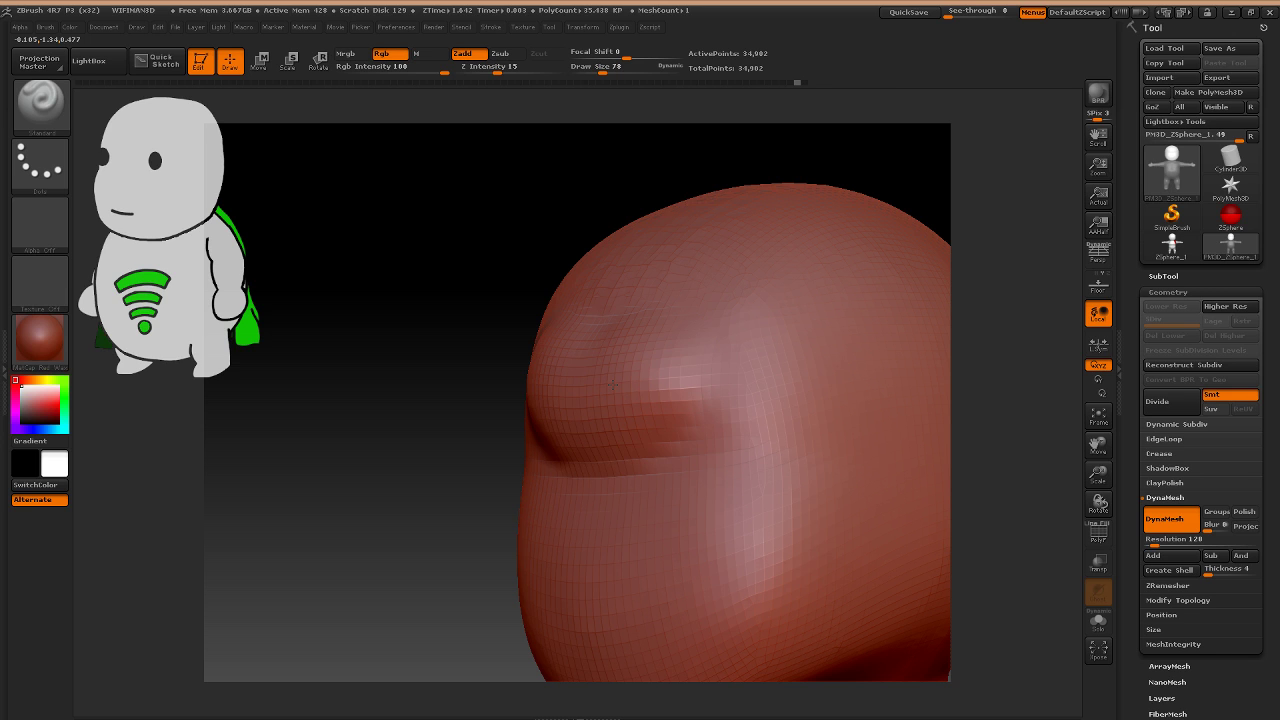
right_click_drag(612, 384, 652, 381)
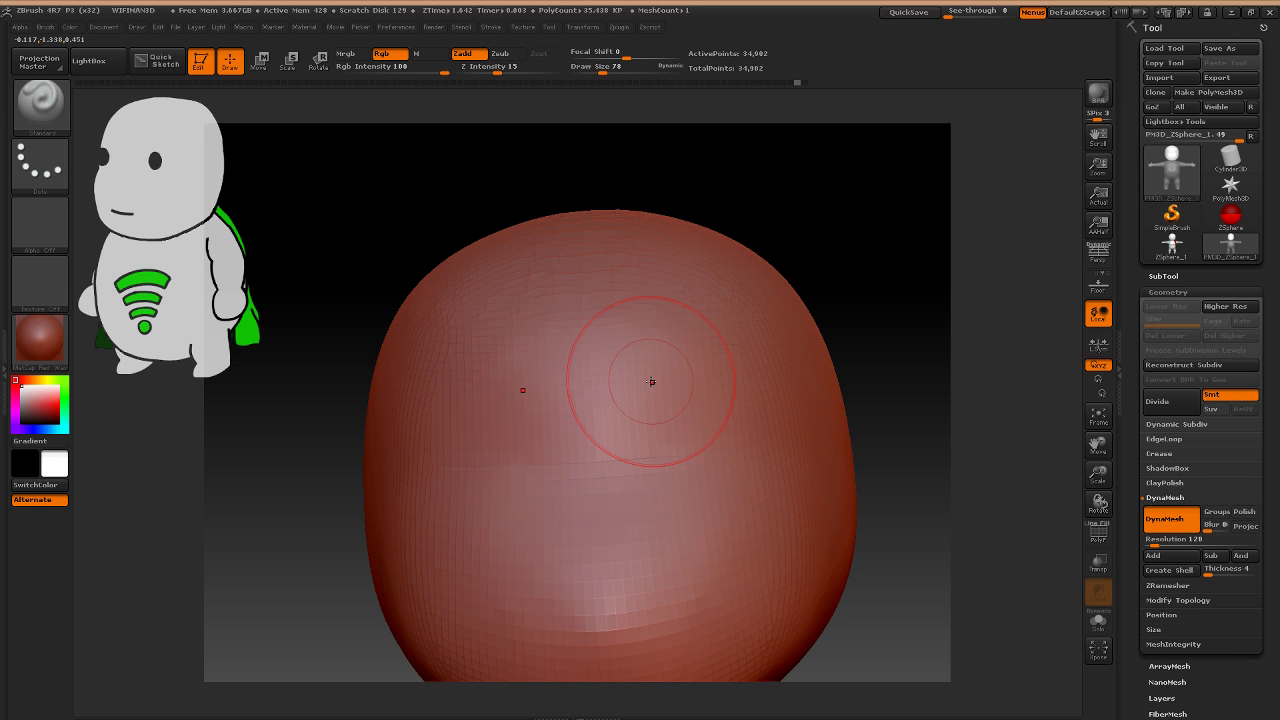
Carve two symmetrical eye sockets by inserting subtractive spheres with the InsertSphere brush and updating the DynaMesh.
key("b")
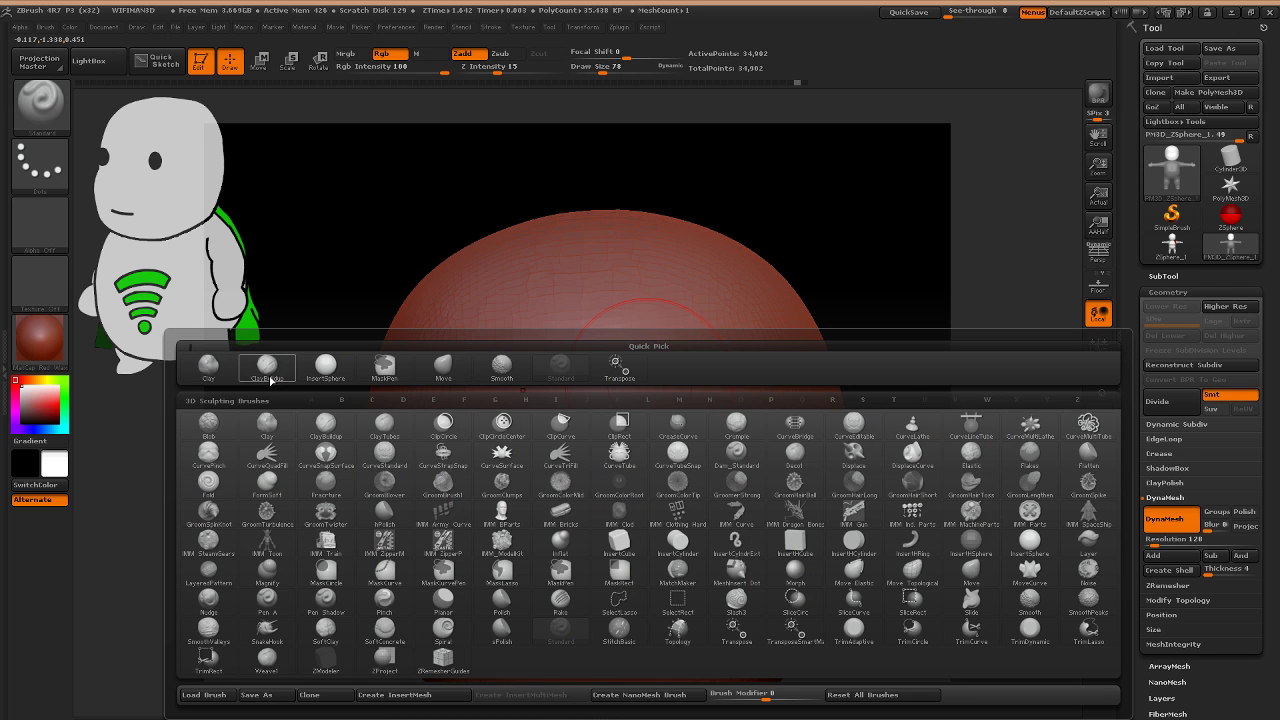
left_click(270, 377)
key("space")
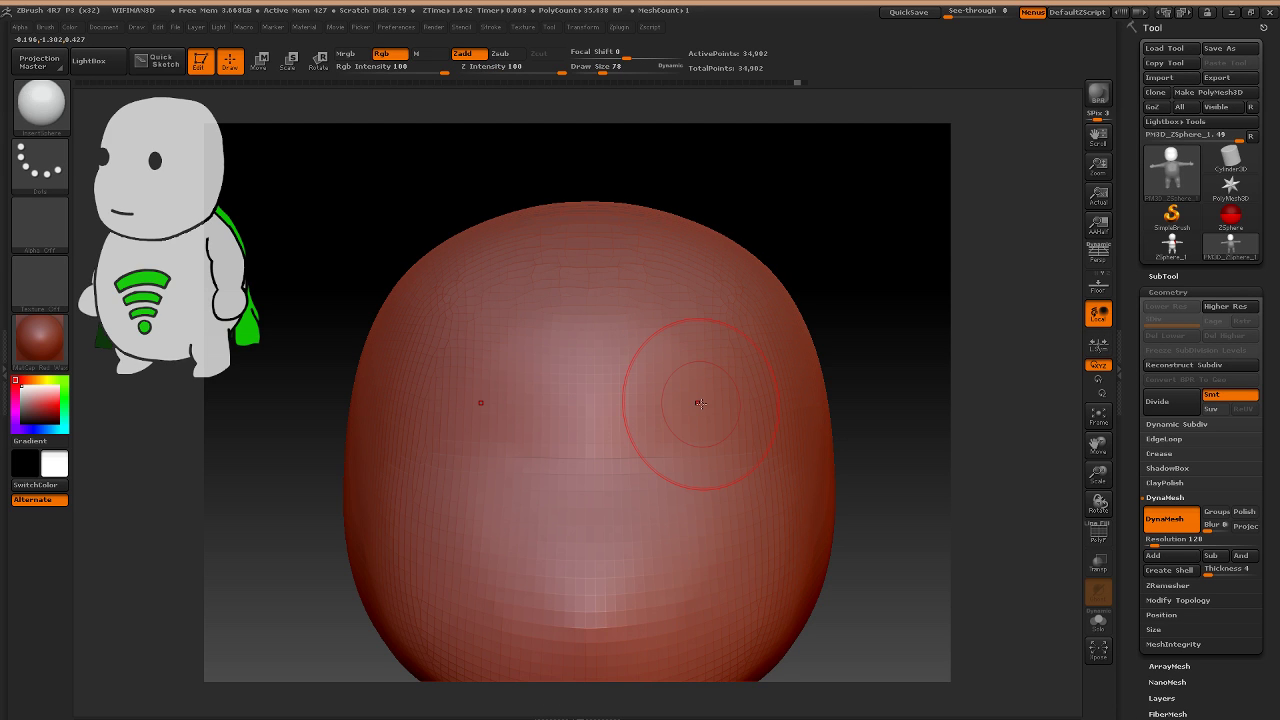
left_click_drag(700, 403, 700, 455)
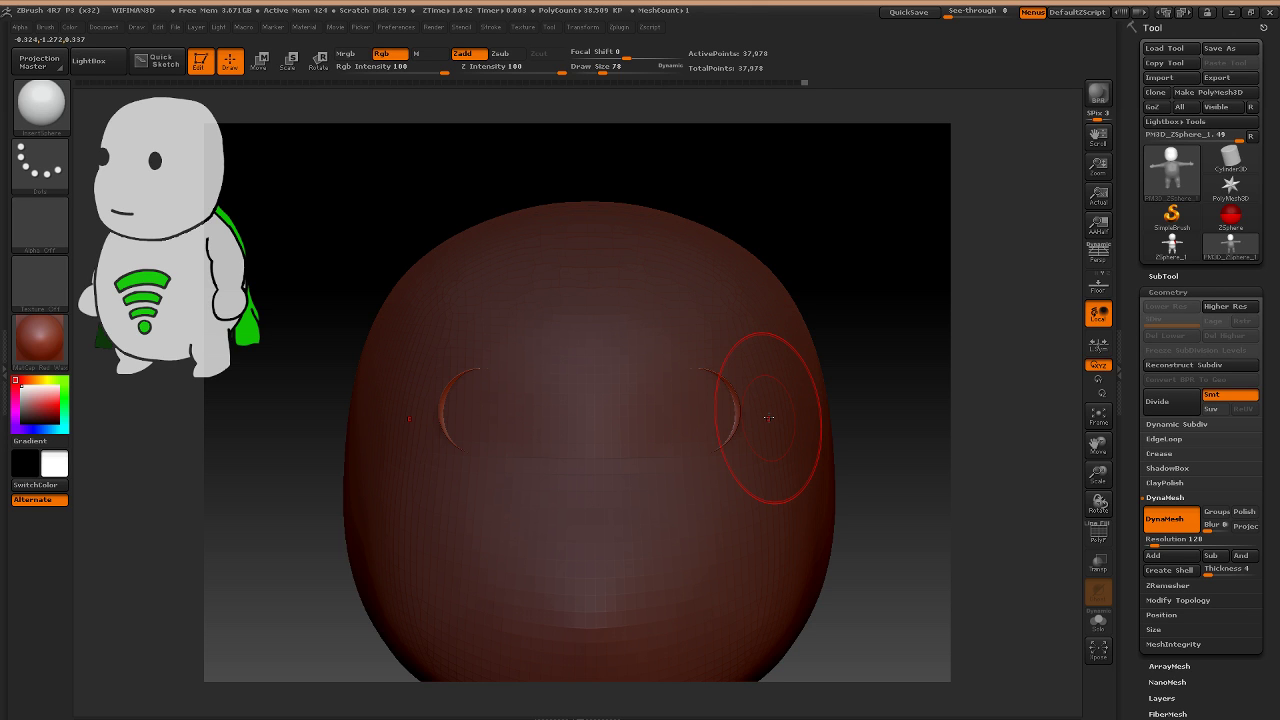
key("ctrl")
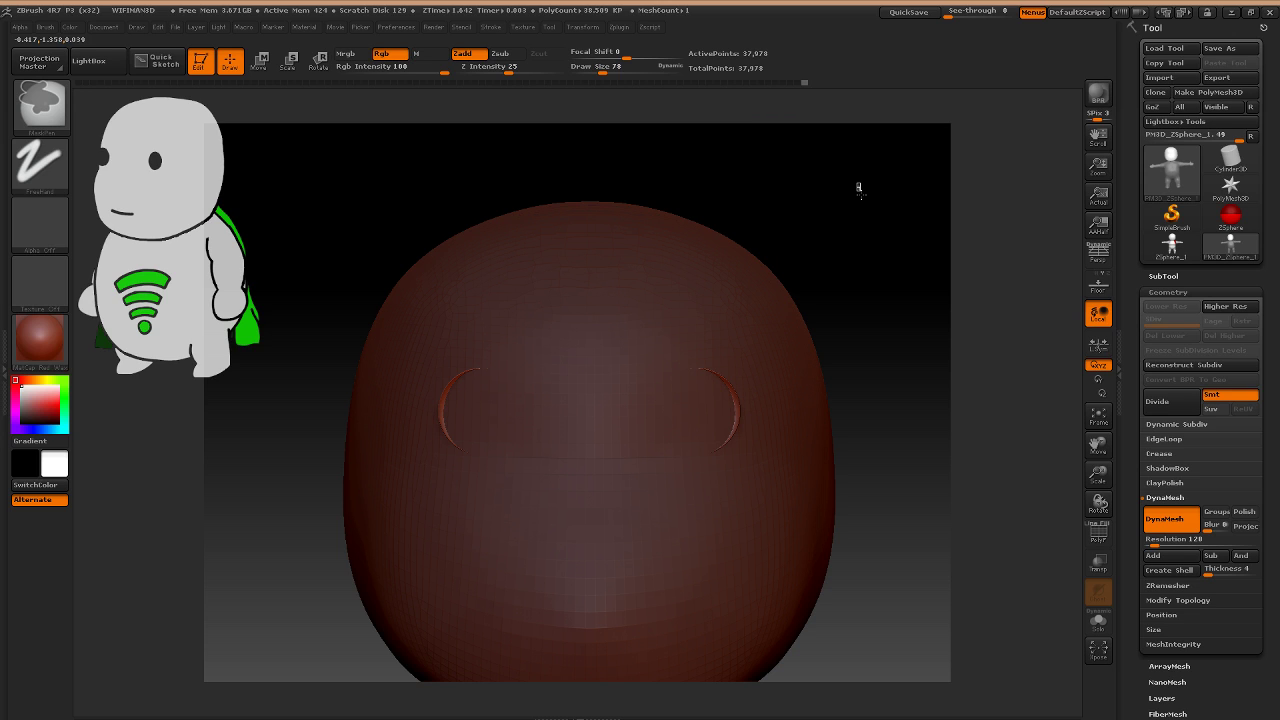
mouse_move(858, 187)
left_mouse_down("ctrl")
mouse_move(900, 252)
mouse_move(664, 336)
left_mouse_up("ctrl")
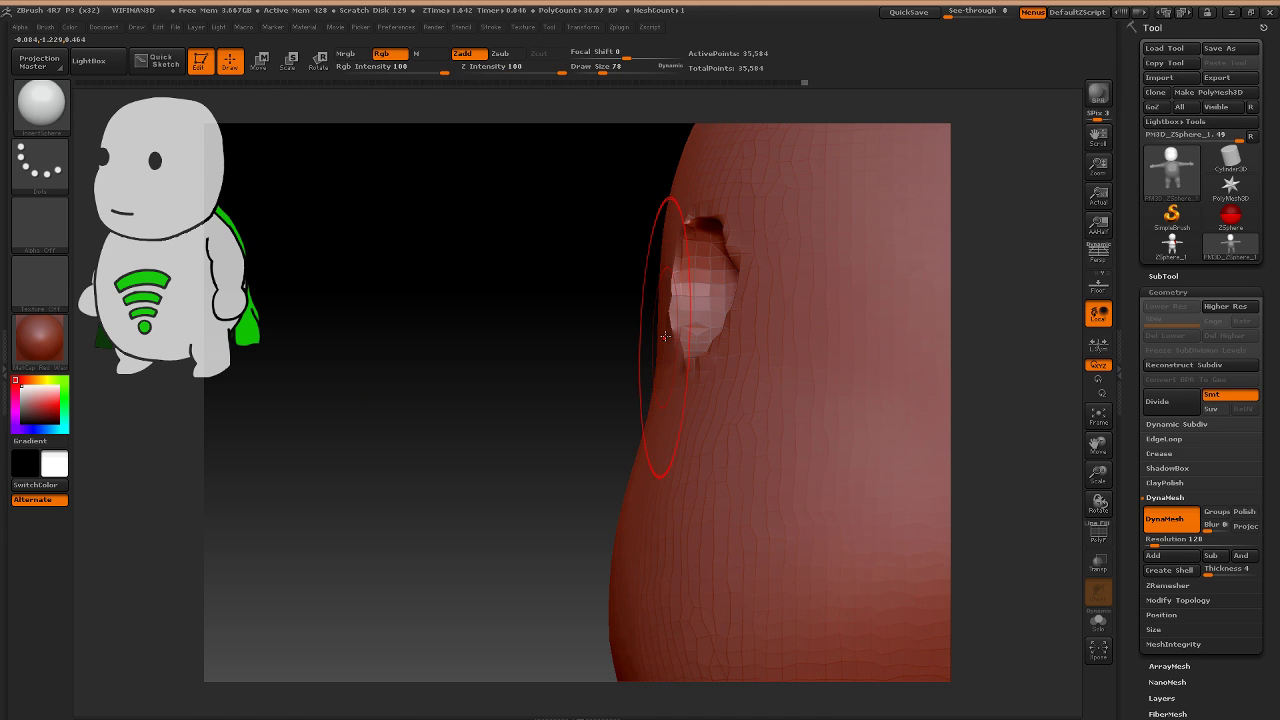
Select the Move brush for reshaping the face below the eye sockets.
key("b")
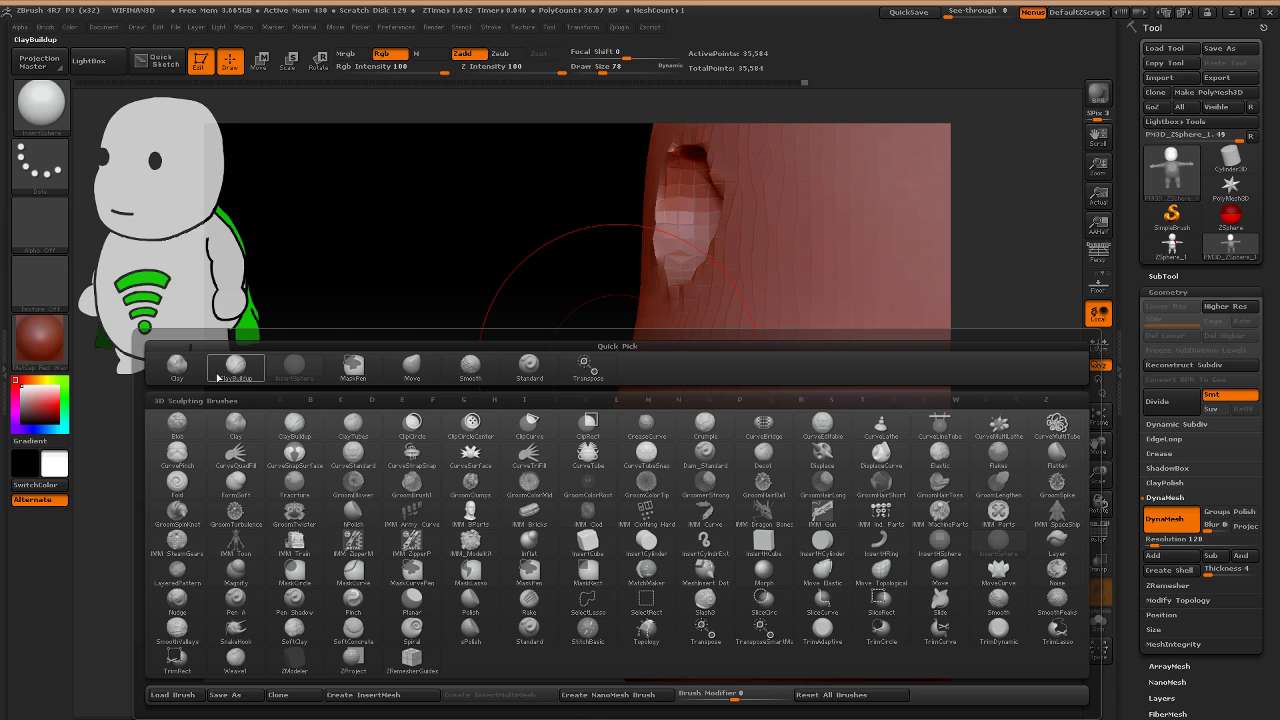
left_click(232, 368)
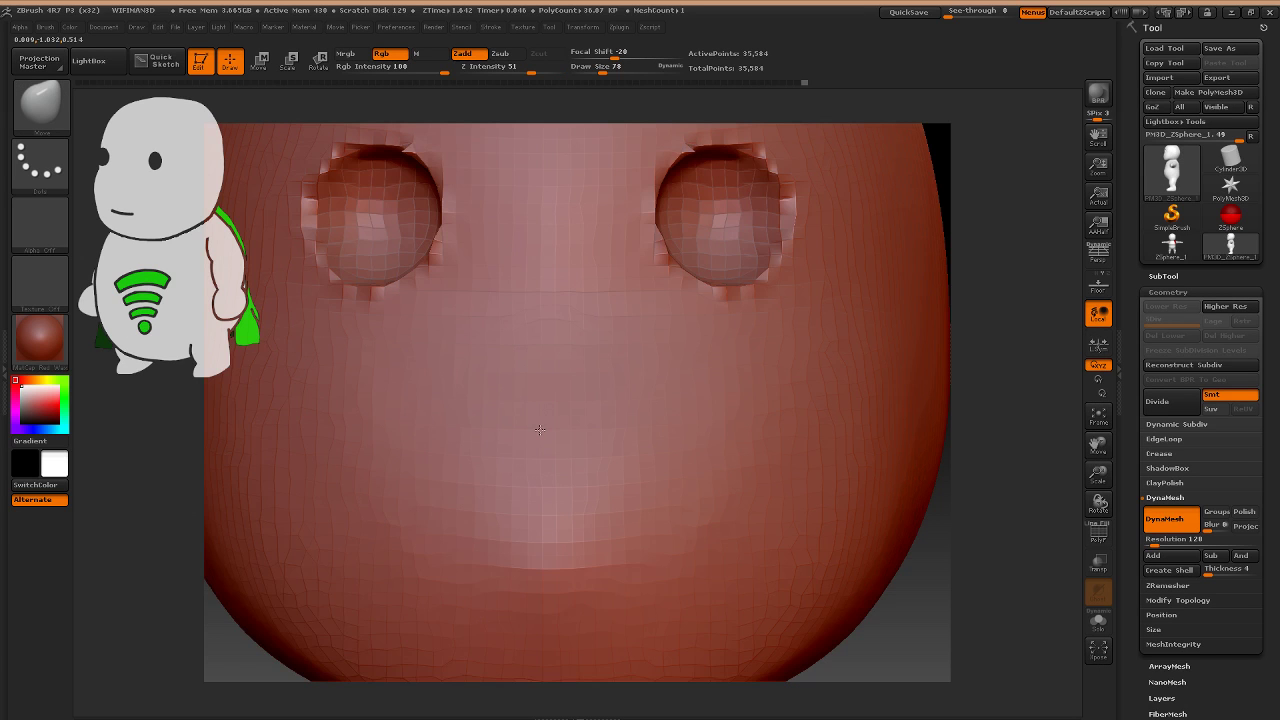
mouse_move(540, 430)
right_mouse_down("ctrl")
mouse_move(467, 404)
mouse_move(578, 360)
mouse_move(580, 466)
right_mouse_up("ctrl")
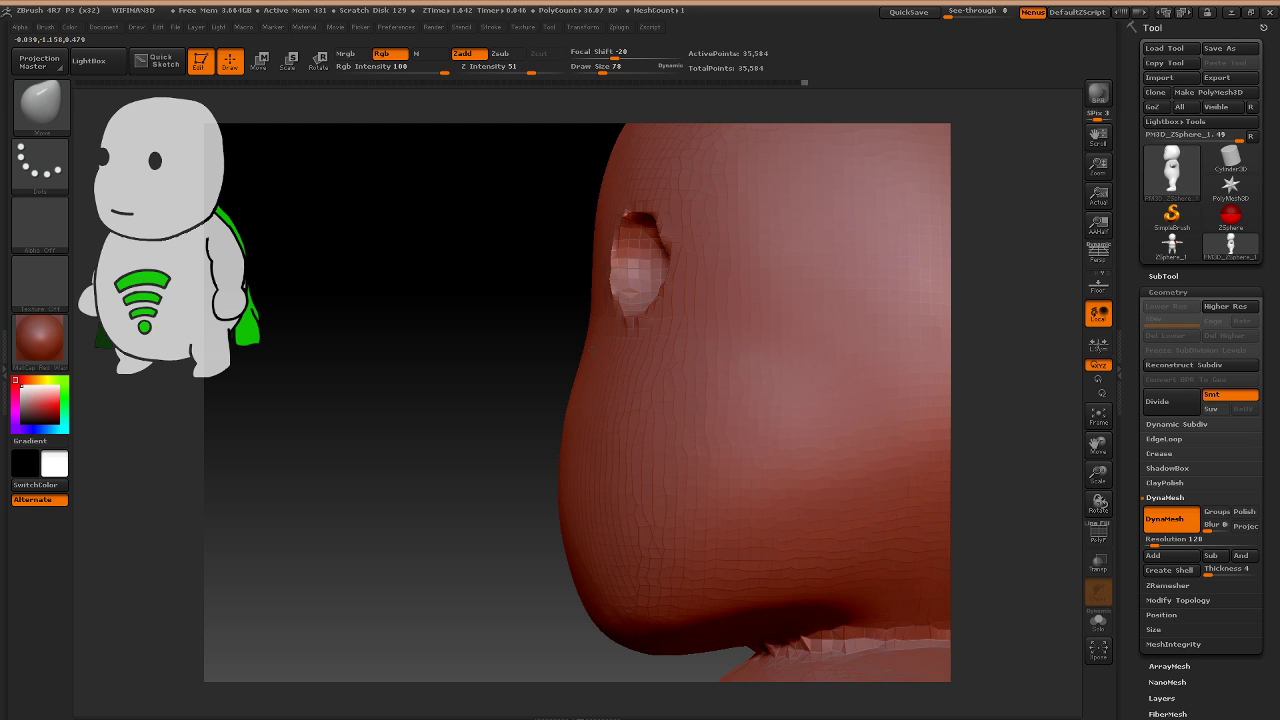
Mask the vertical strip between the two eye sockets, from the nose bridge up to the brow.
left_click_drag(610, 350, 568, 322, "shift")
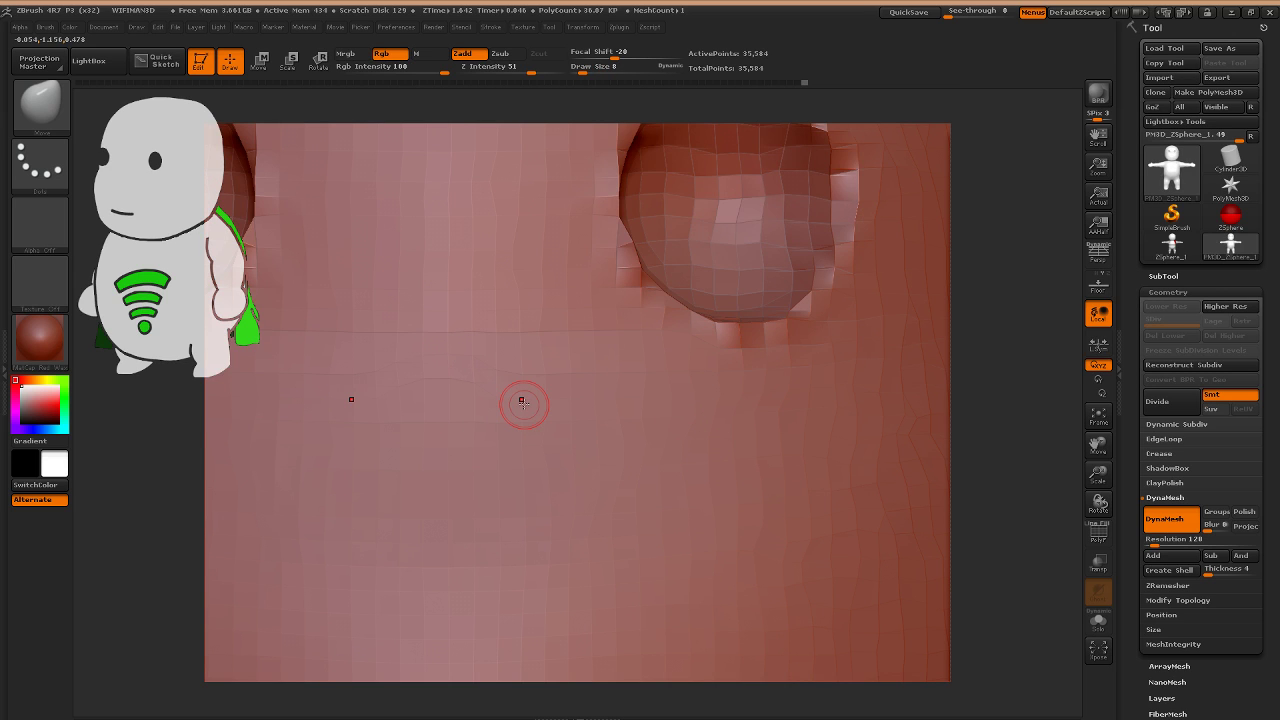
mouse_move(521, 400)
left_mouse_down("alt")
mouse_move(519, 356)
mouse_move(530, 387)
left_mouse_up("alt")
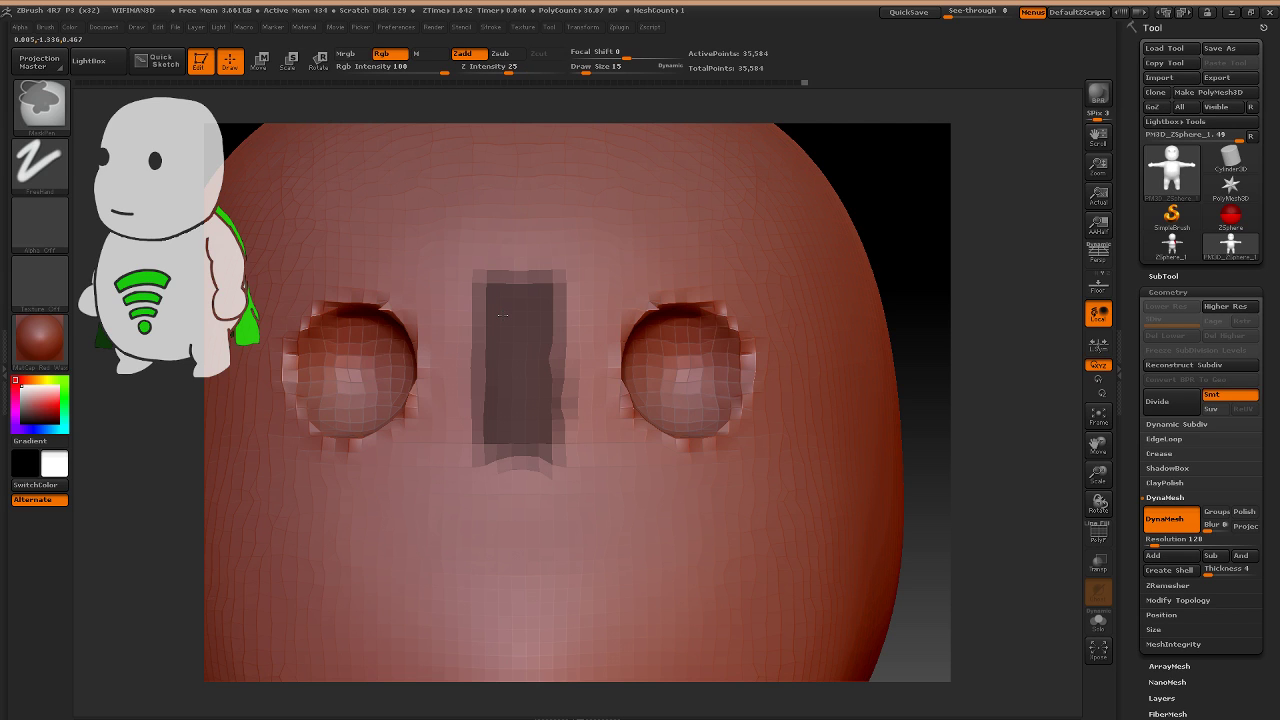
mouse_move(503, 315)
left_mouse_down("ctrl")
mouse_move(596, 236)
mouse_move(536, 297)
left_mouse_up("ctrl")
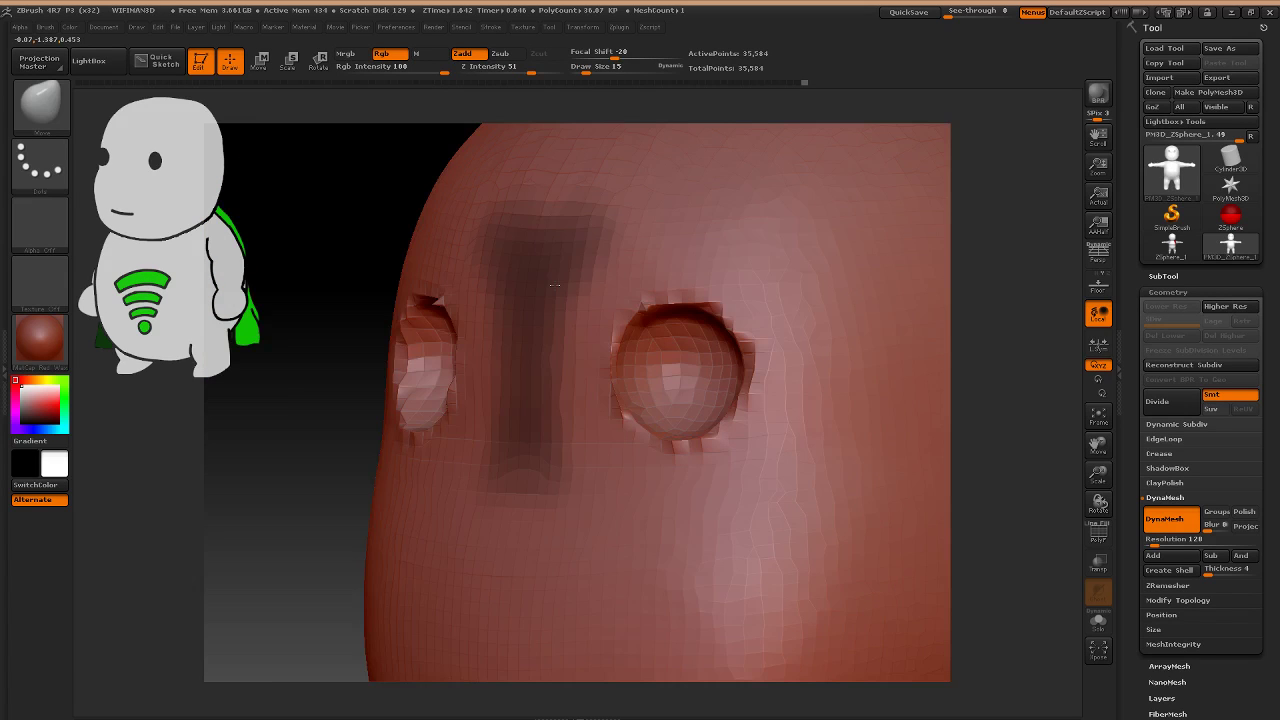
Push the eye sockets back in profile using the Move brush at draw size 140, clear the mask and update the DynaMesh.
mouse_move(554, 285)
left_mouse_down()
mouse_move(455, 318)
mouse_move(573, 356)
left_mouse_up()
key("s")
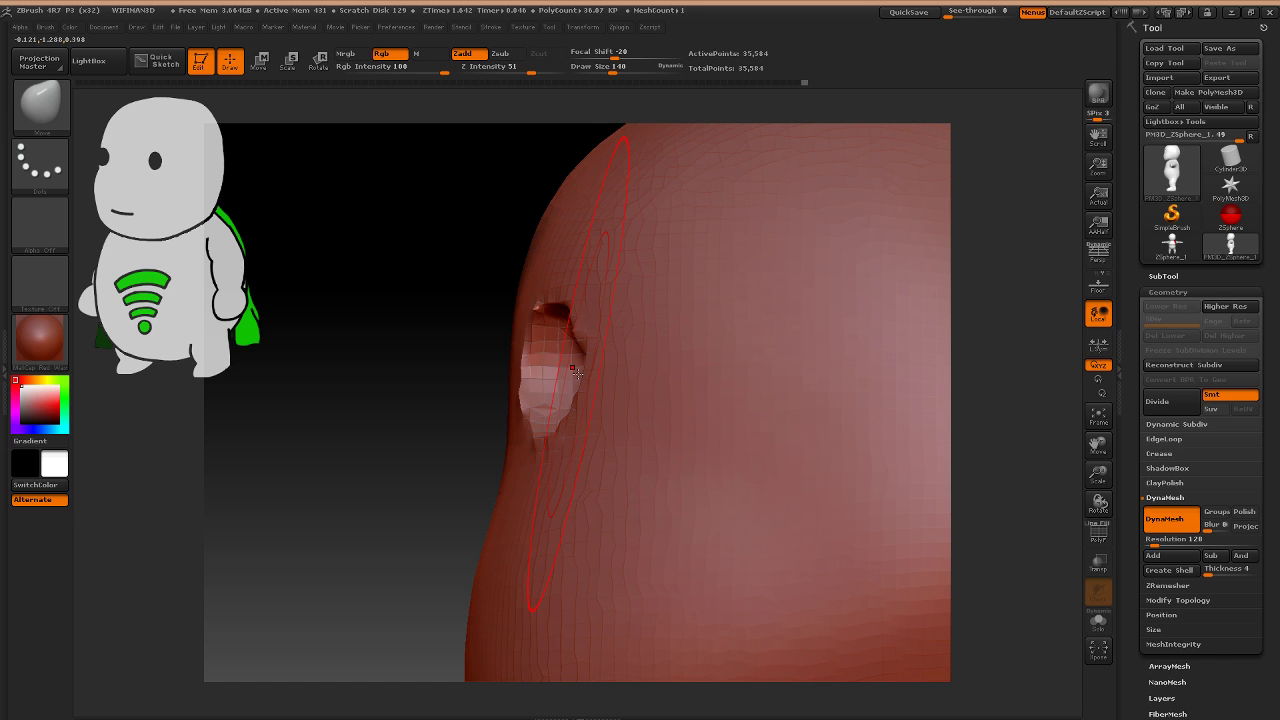
left_click_drag(577, 371, 609, 365)
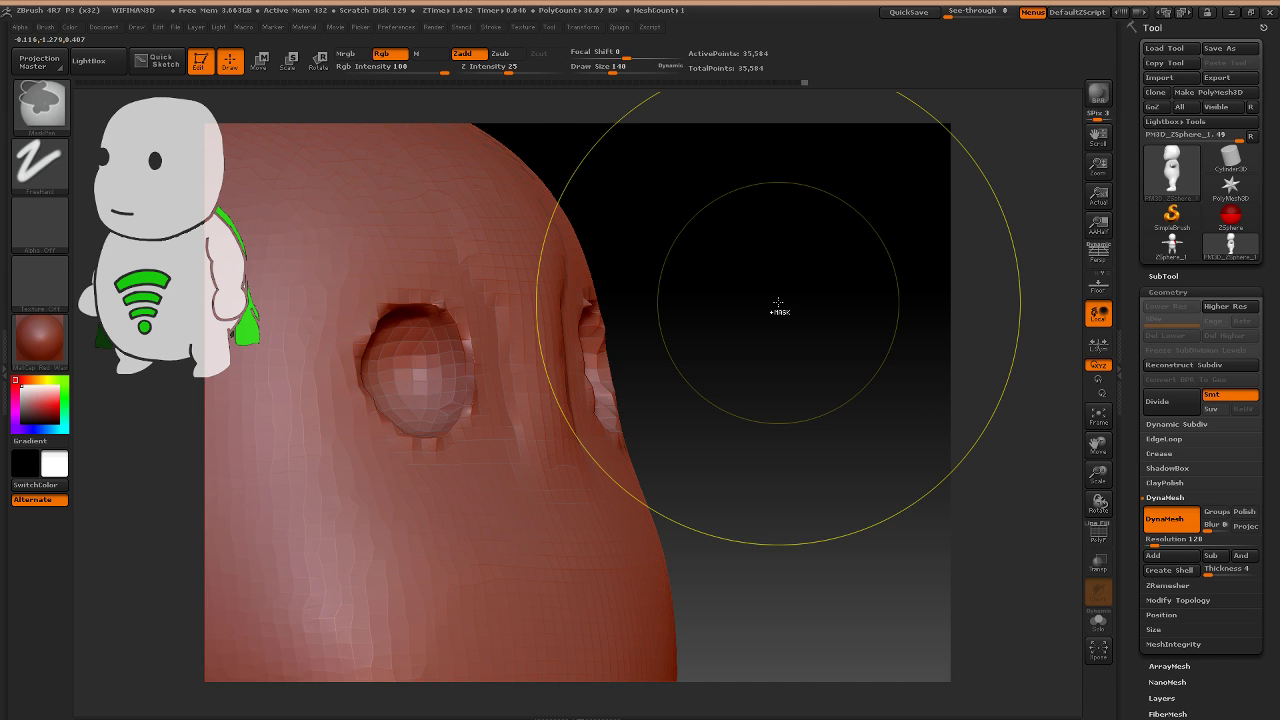
left_click_drag(778, 302, 510, 367)
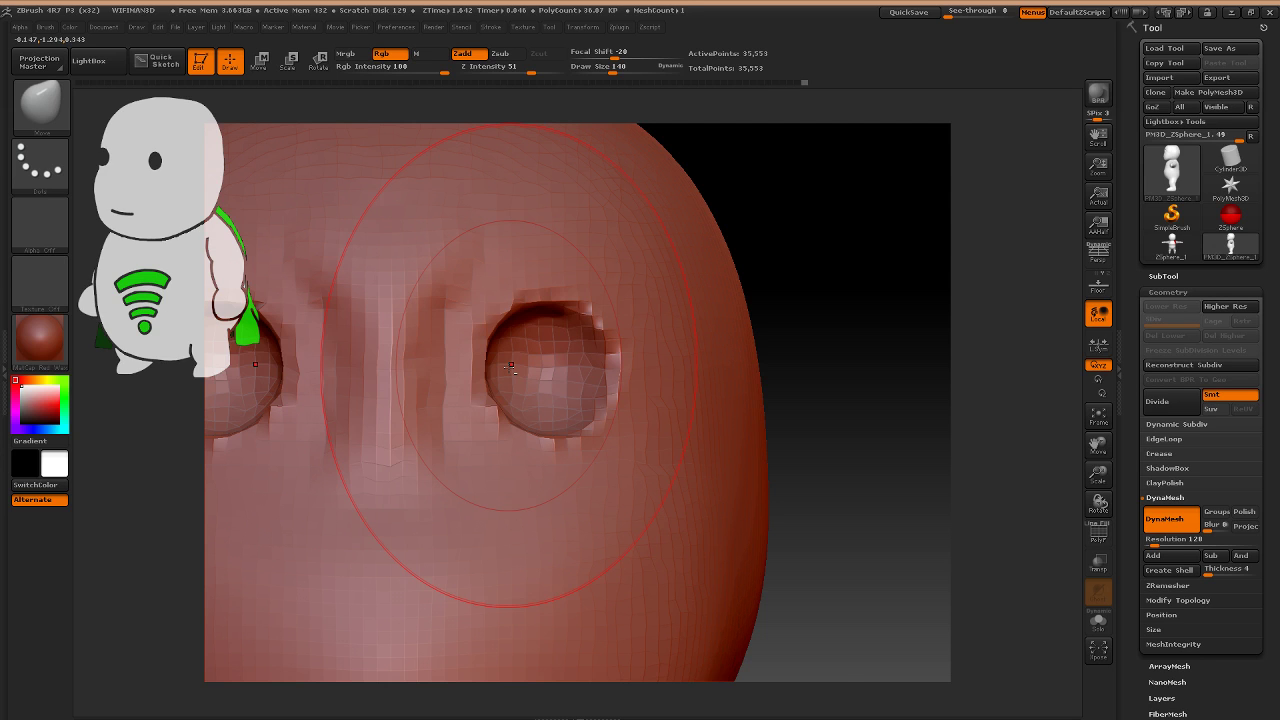
Try to pull the lower rims of the eye sockets down with a smaller Move brush, and undo it.
key("f")
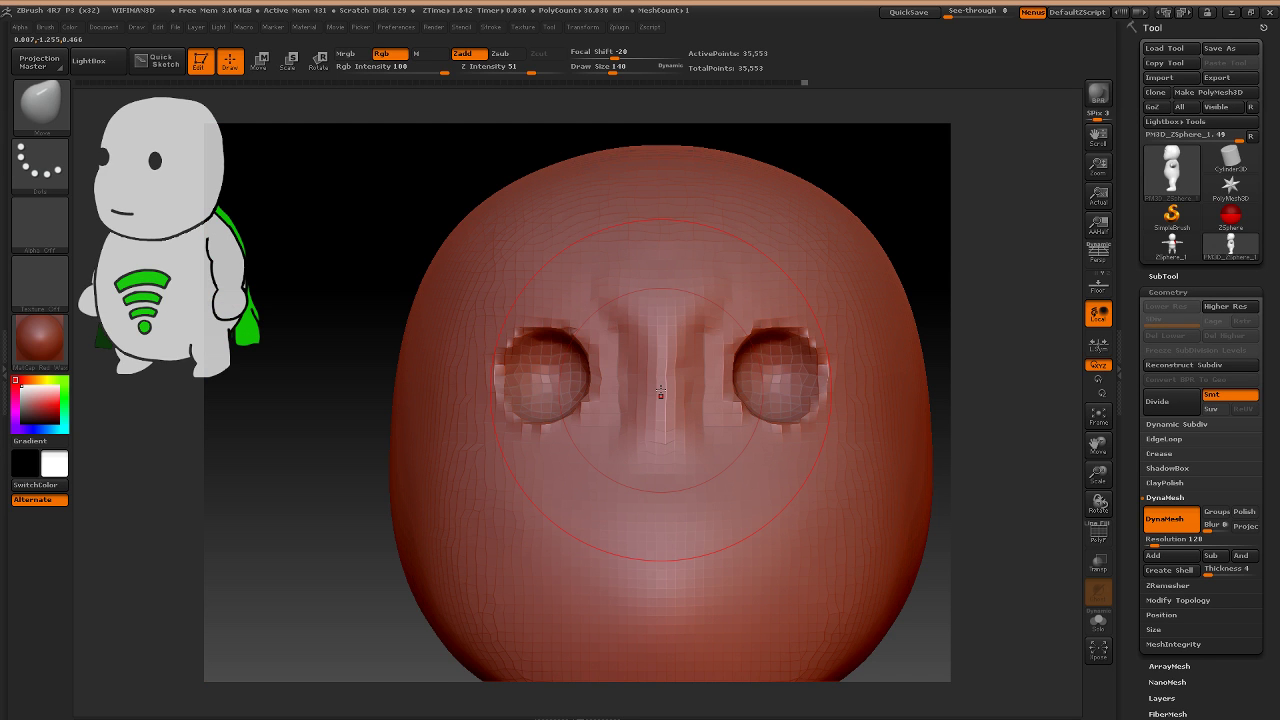
mouse_move(661, 390)
right_mouse_down("ctrl")
mouse_move(659, 413)
mouse_move(820, 370)
right_mouse_up("ctrl")
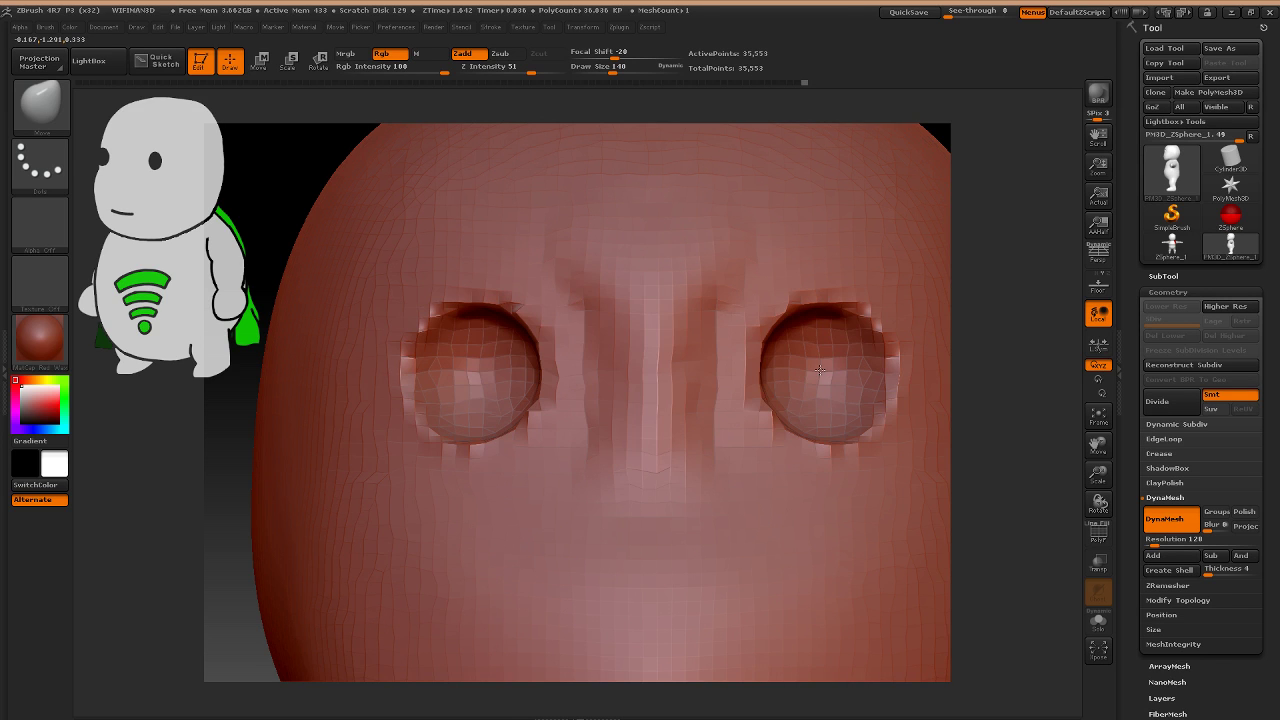
key("f")
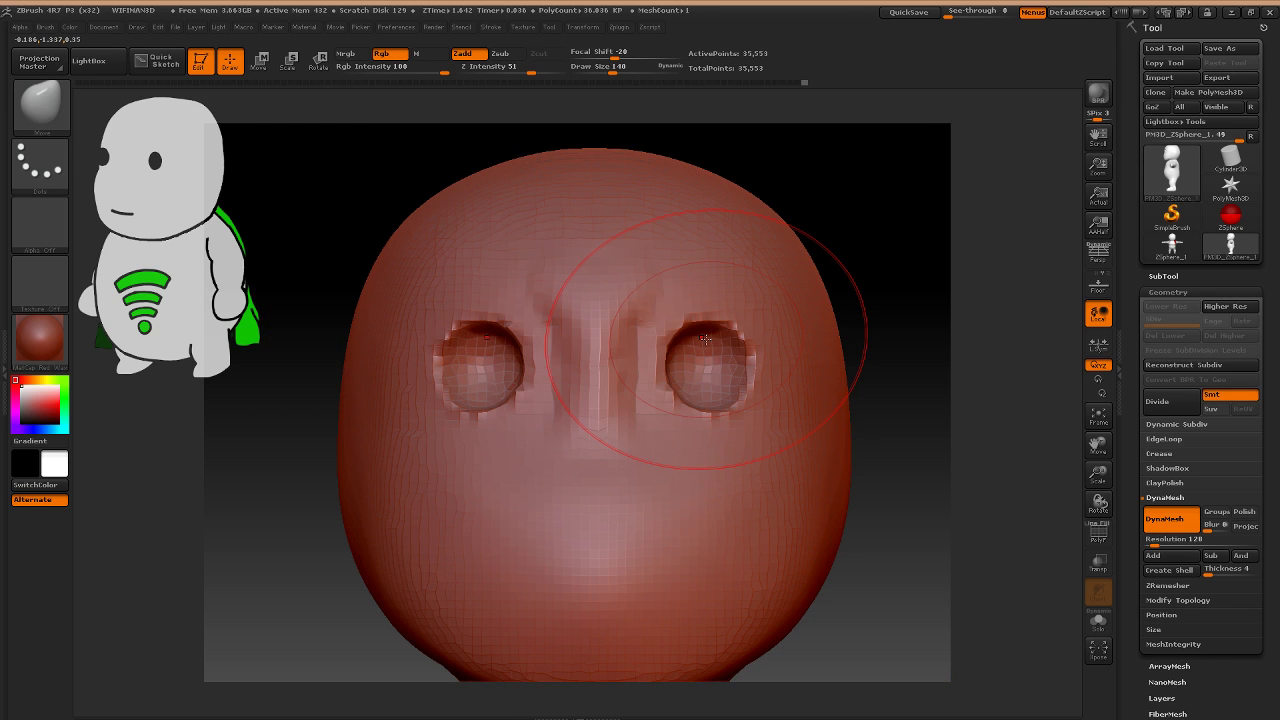
key("s")
left_click_drag(700, 358, 685, 367)
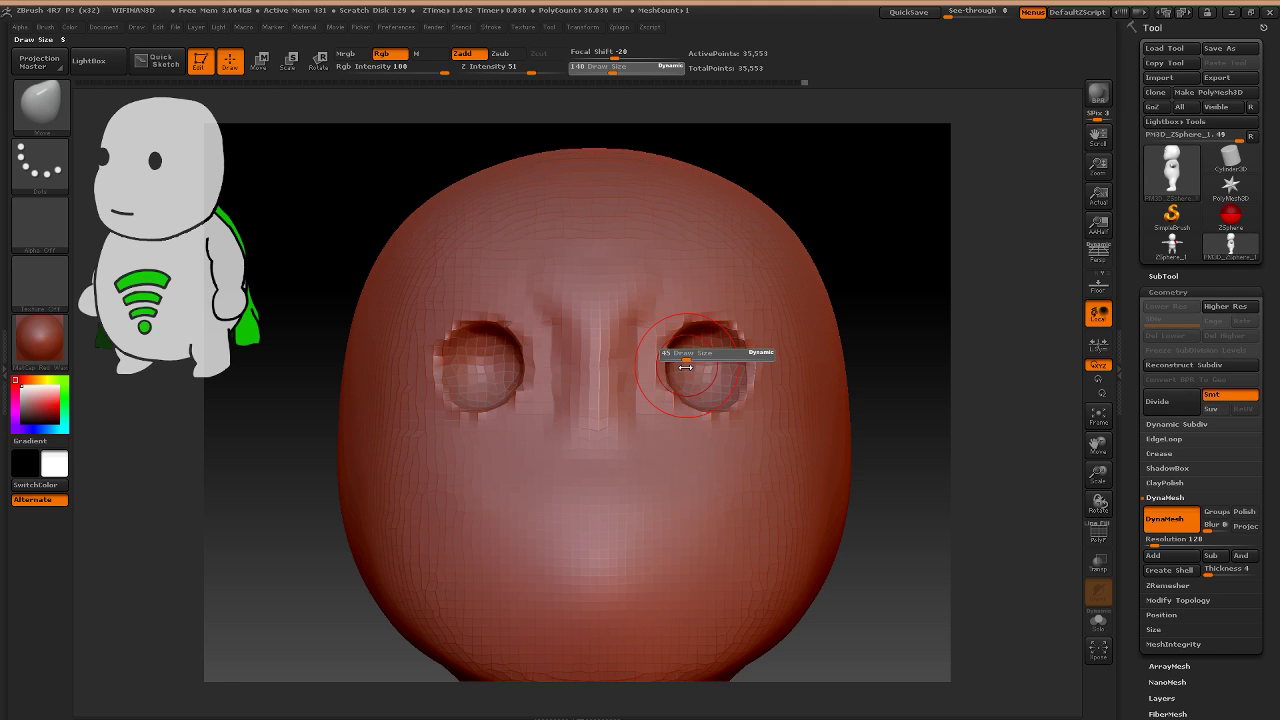
key("ctrl")
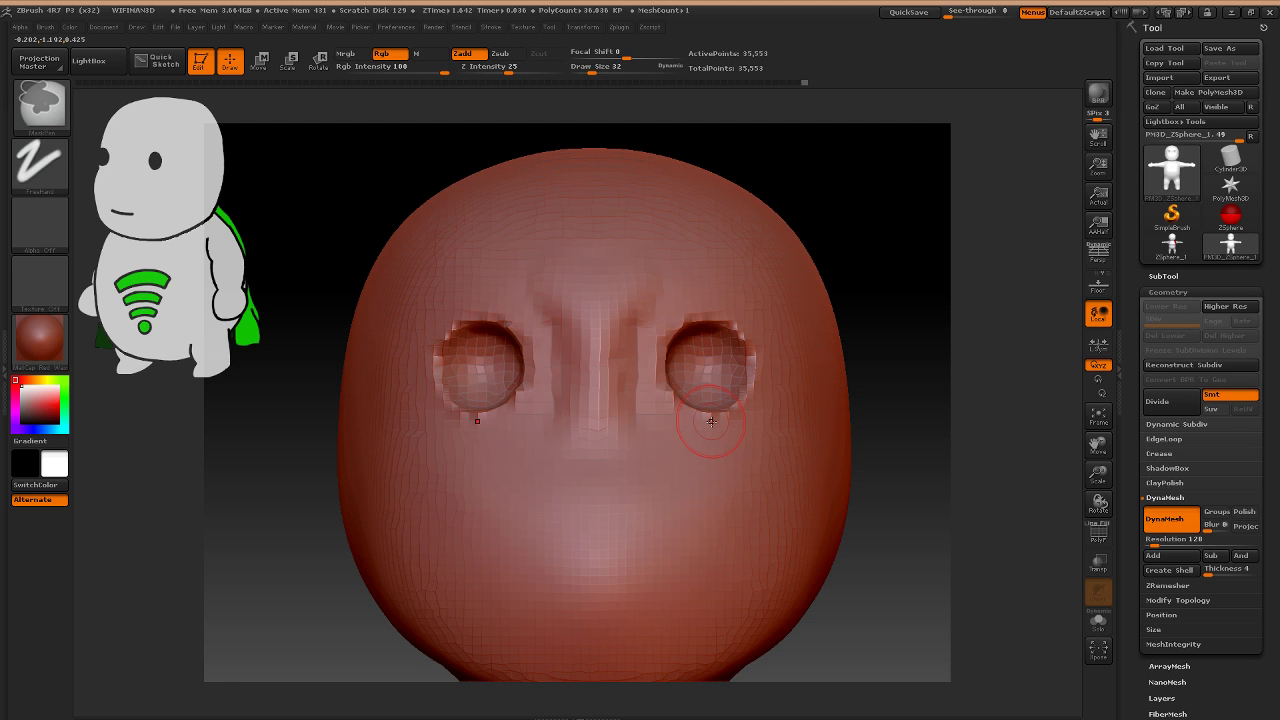
left_click_drag(711, 412, 711, 417)
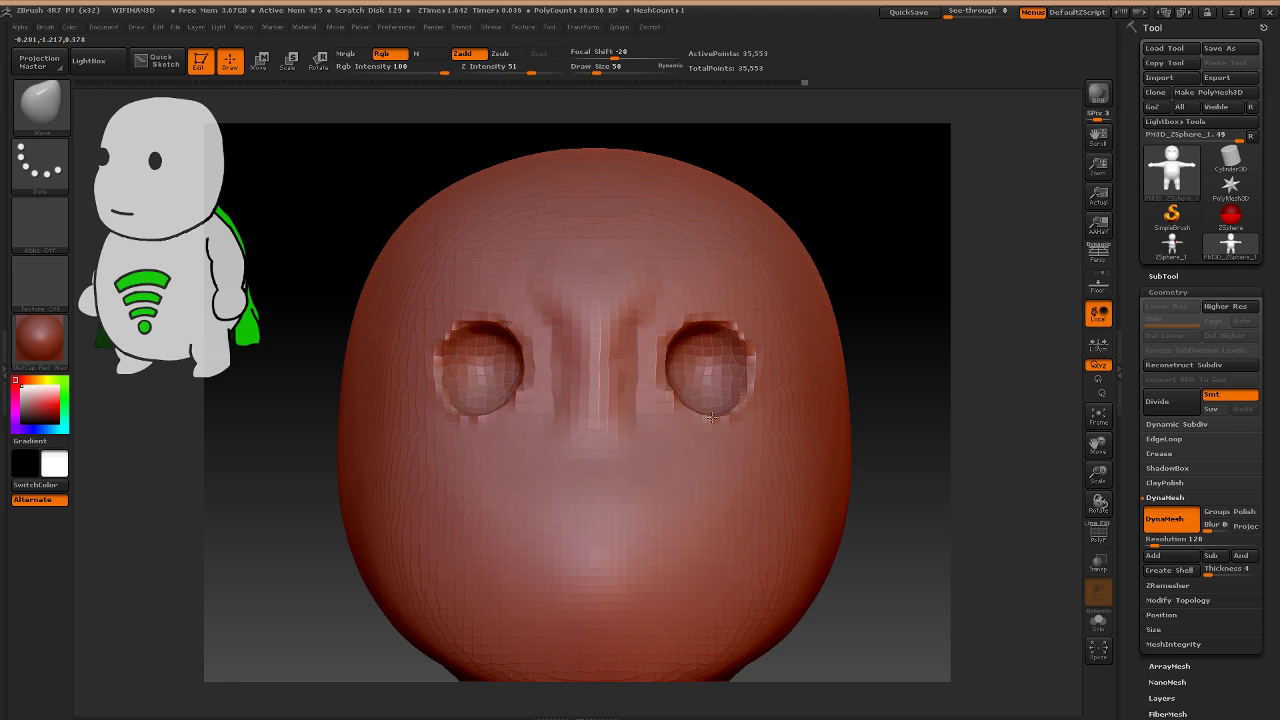
key("ctrl+z")
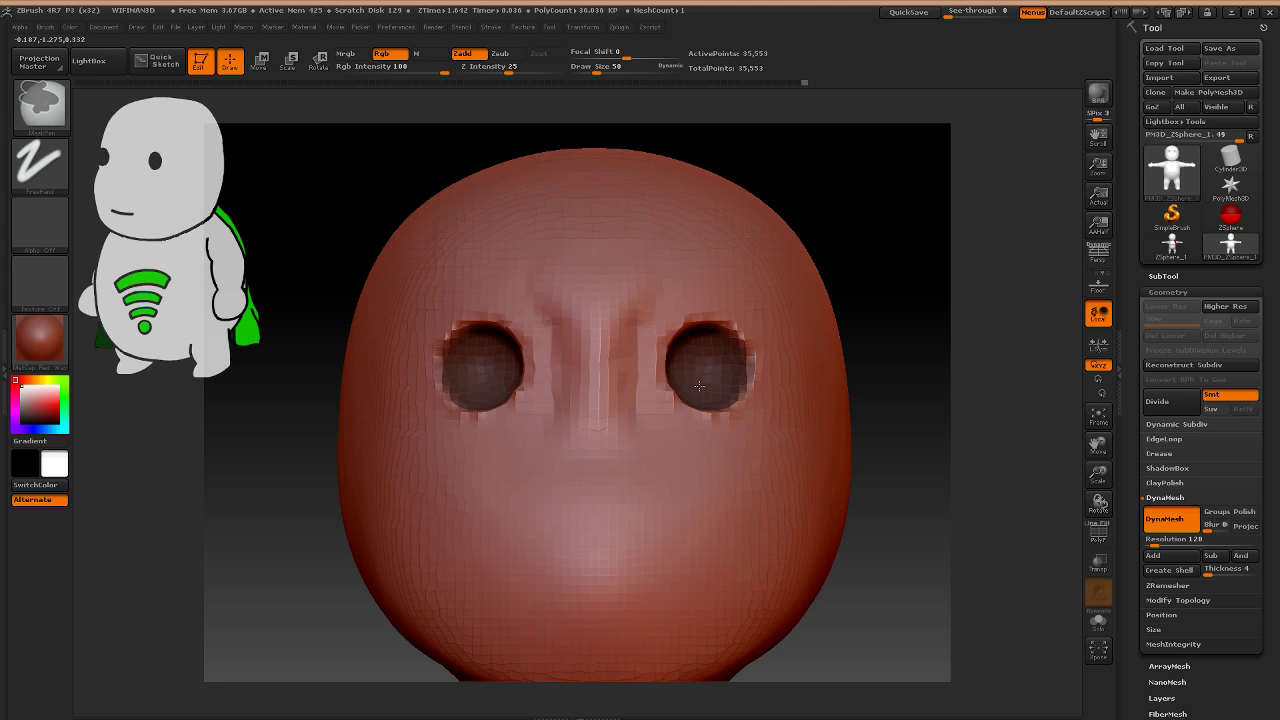
Mask both eye sockets with a surrounding ring at draw size 50, invert the mask and soften its edges.
left_click(693, 341, "ctrl")
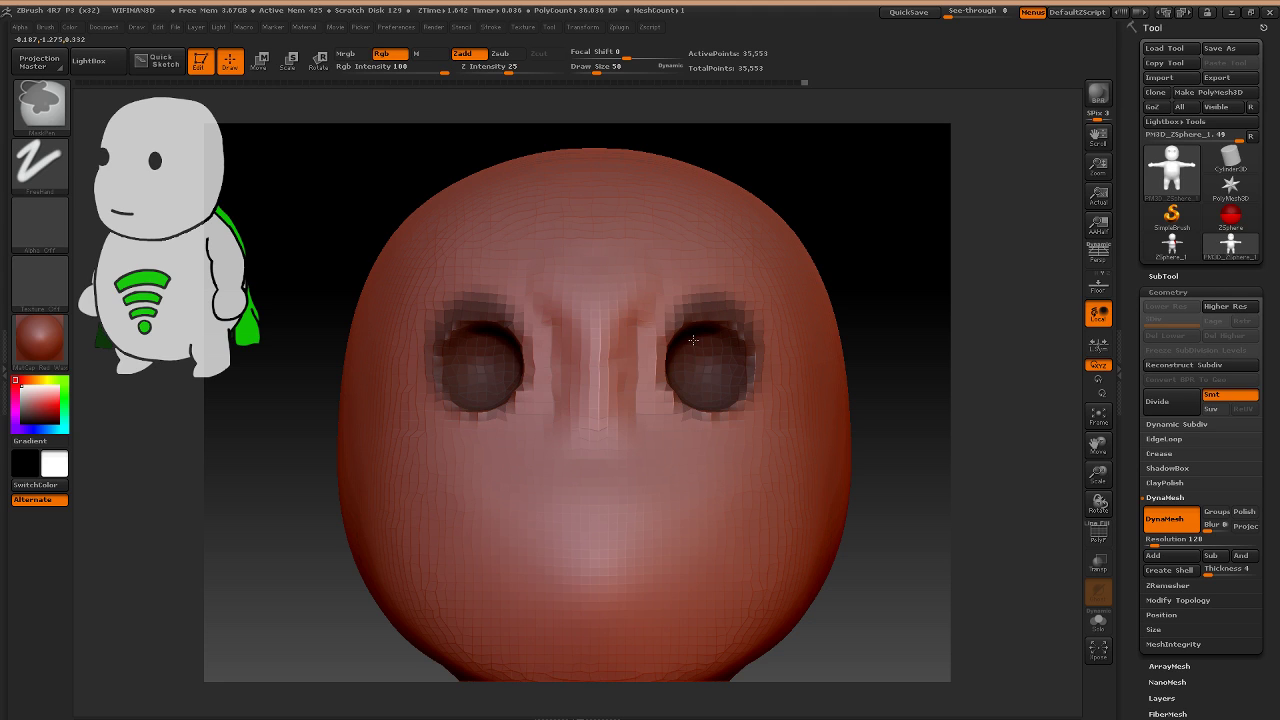
mouse_move(693, 340)
left_mouse_down("ctrl")
mouse_move(704, 414)
mouse_move(724, 403)
left_mouse_up("ctrl")
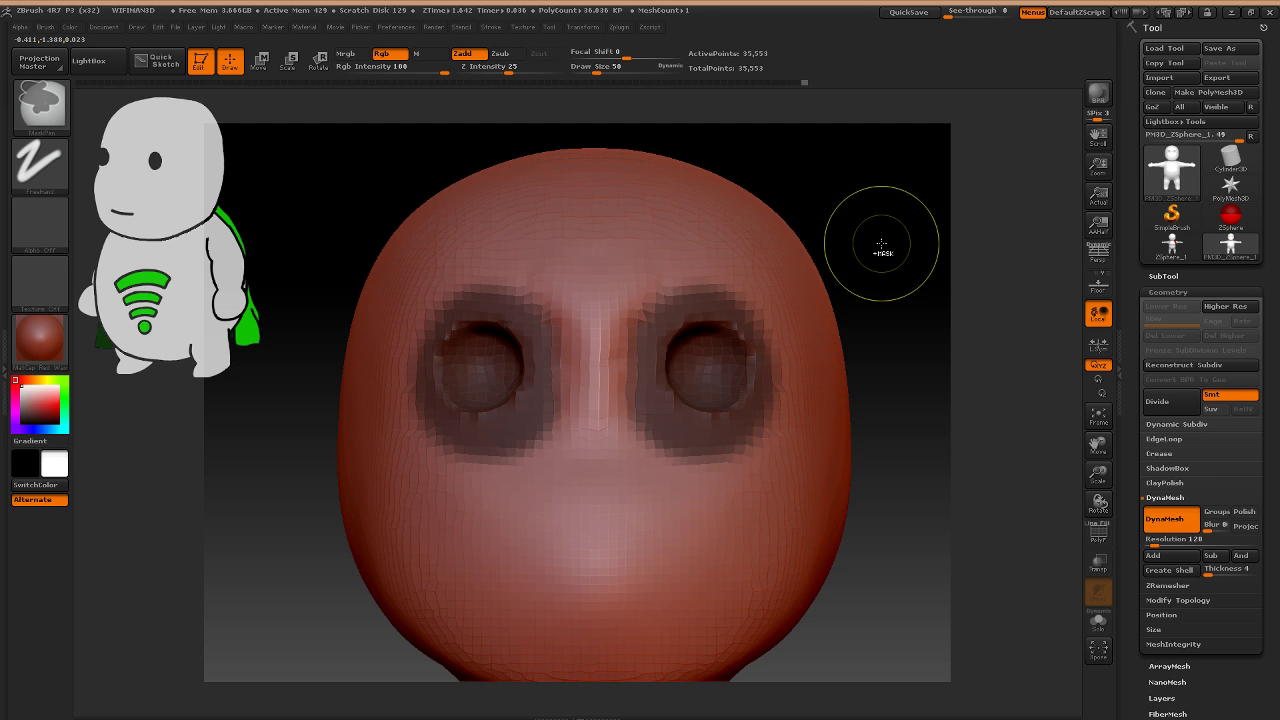
left_click(881, 243, "ctrl")
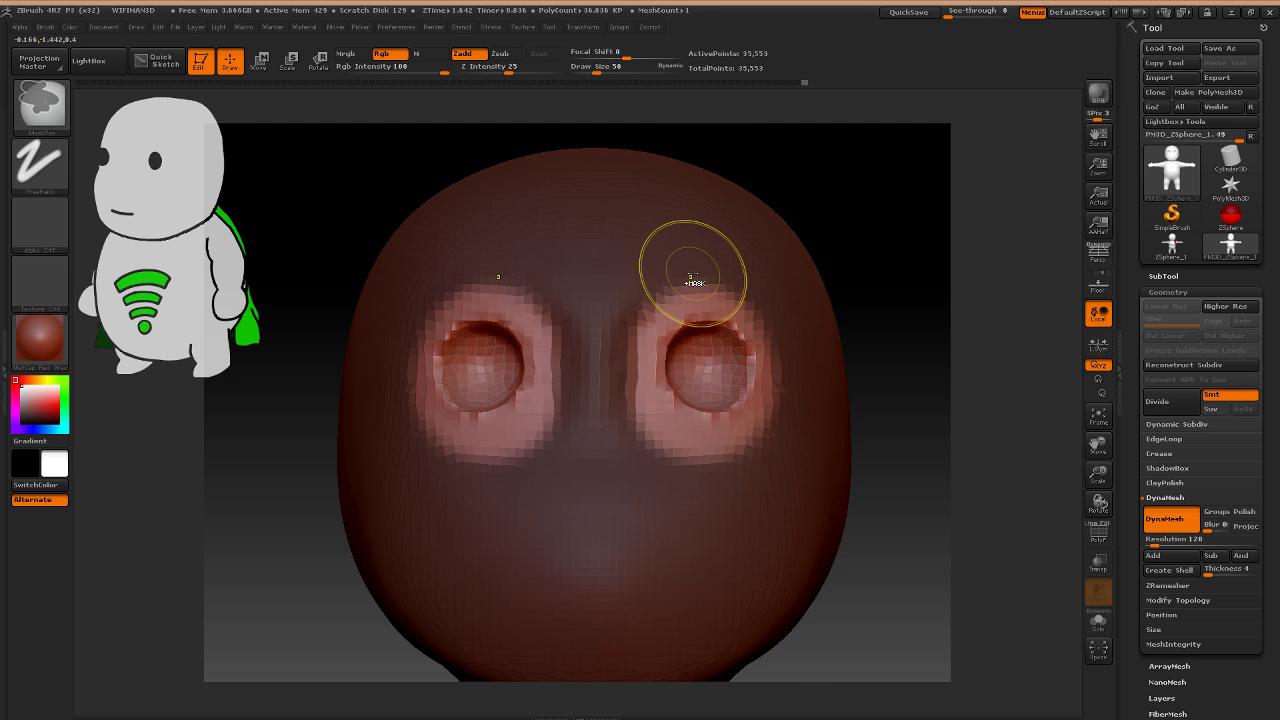
left_click(690, 276, "ctrl")
Stretch the eye sockets into tall ovals using the Move brush at draw size 75, clear the mask and update the DynaMesh.
right_click_drag(690, 276, 632, 220, "alt")
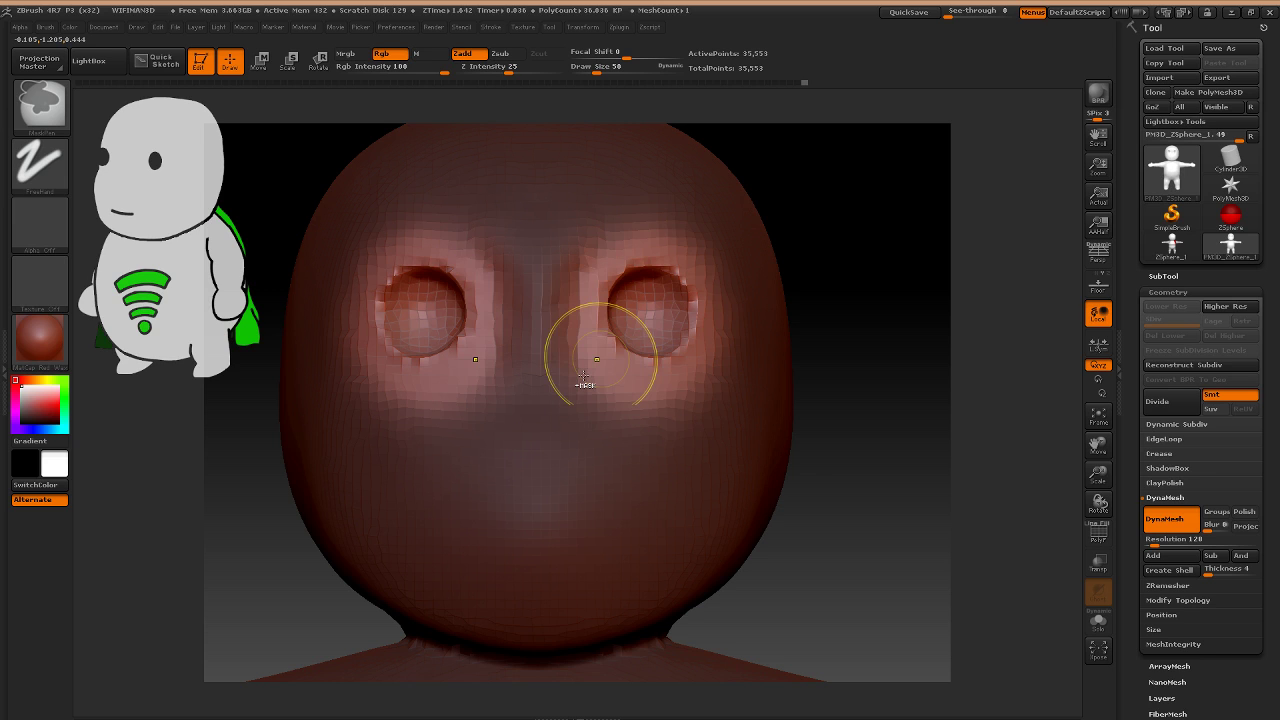
right_click_drag(583, 376, 643, 402, "ctrl")
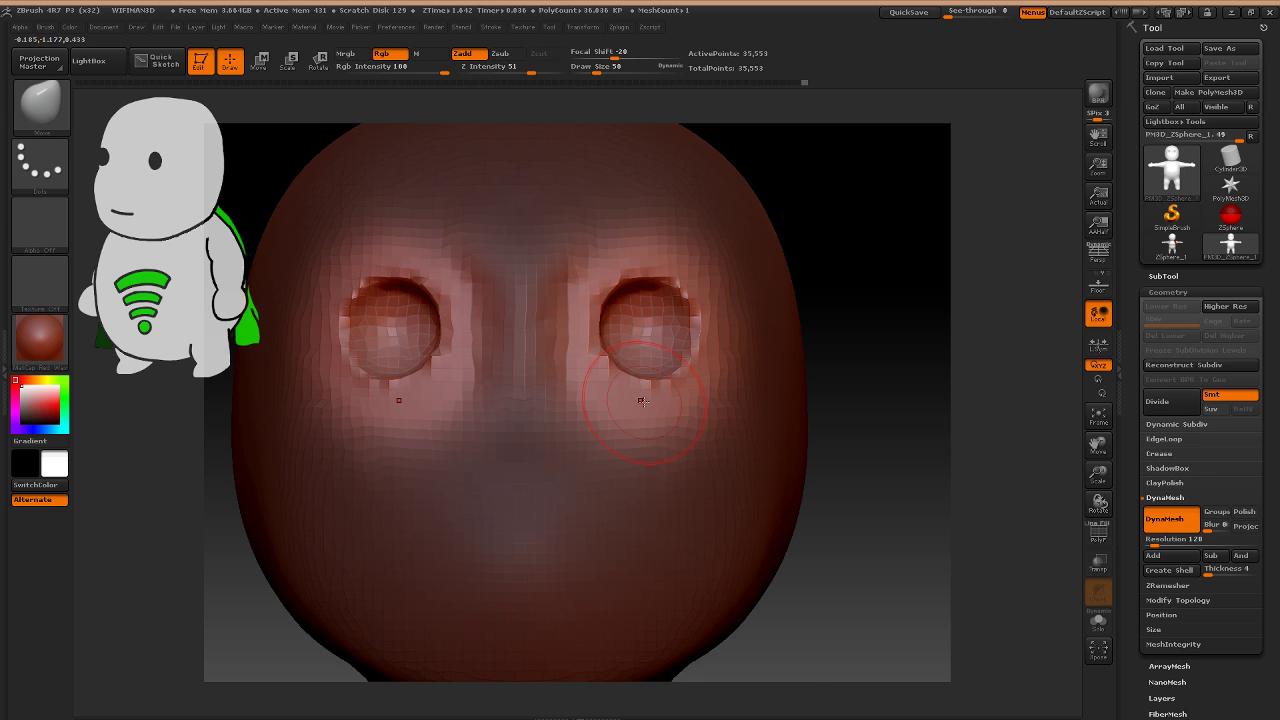
key("bracketright")
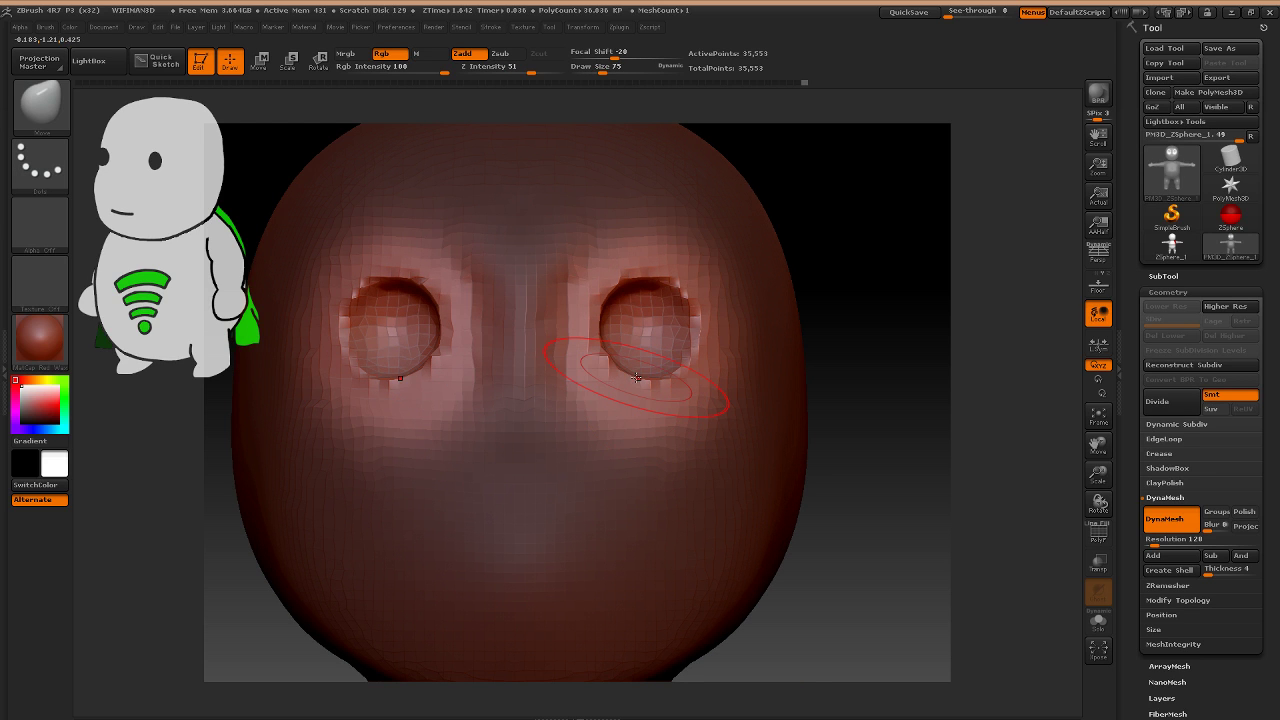
mouse_move(636, 377)
left_mouse_down()
mouse_move(662, 338)
mouse_move(603, 342)
mouse_move(657, 289)
mouse_move(648, 263)
left_mouse_up()
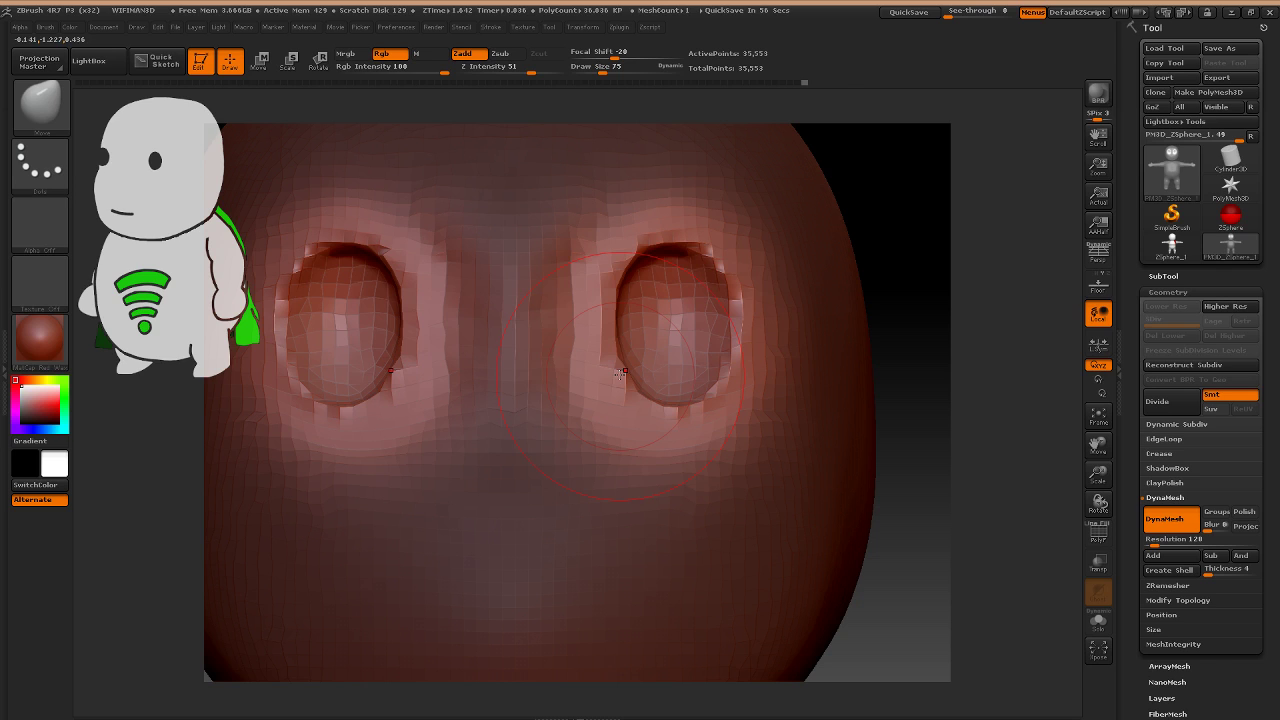
mouse_move(620, 372)
left_mouse_down()
mouse_move(655, 372)
mouse_move(645, 314)
mouse_move(752, 351)
mouse_move(661, 355)
left_mouse_up()
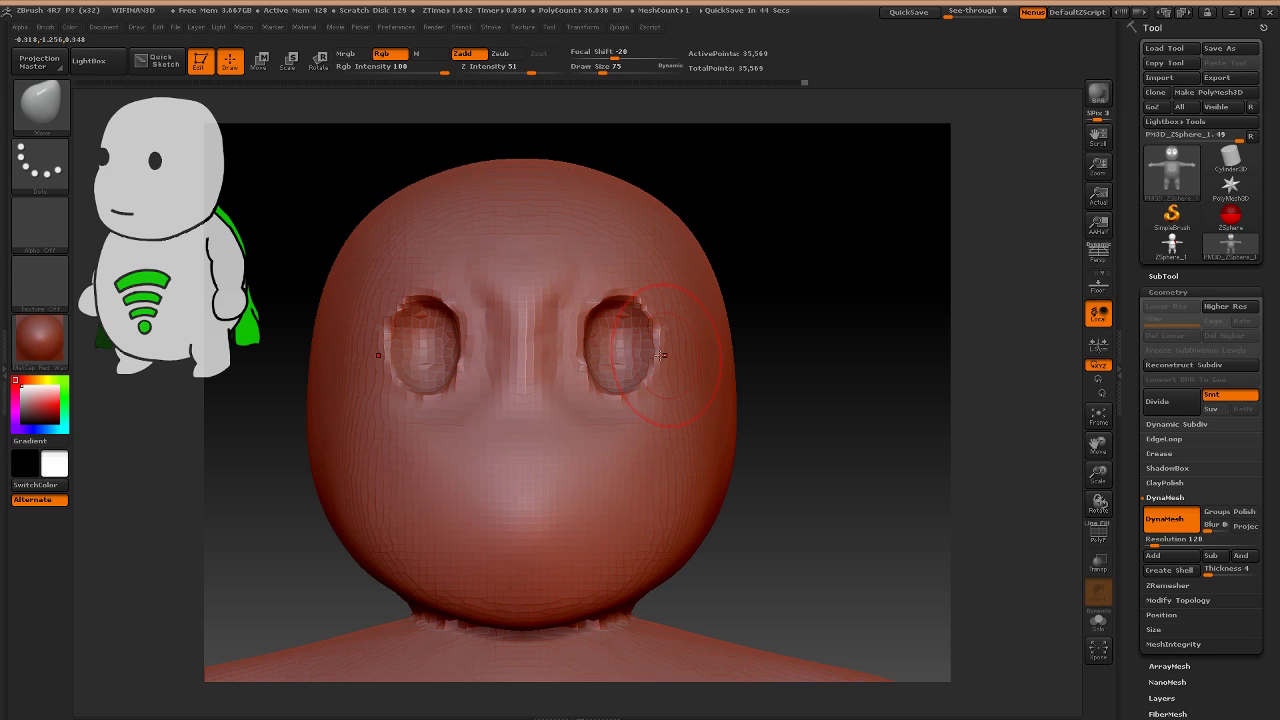
Smooth away the ridges between and around the eye sockets with draw size 32.
right_click_drag(660, 355, 532, 406, "ctrl")
key("s")
left_click_drag(532, 406, 565, 445)
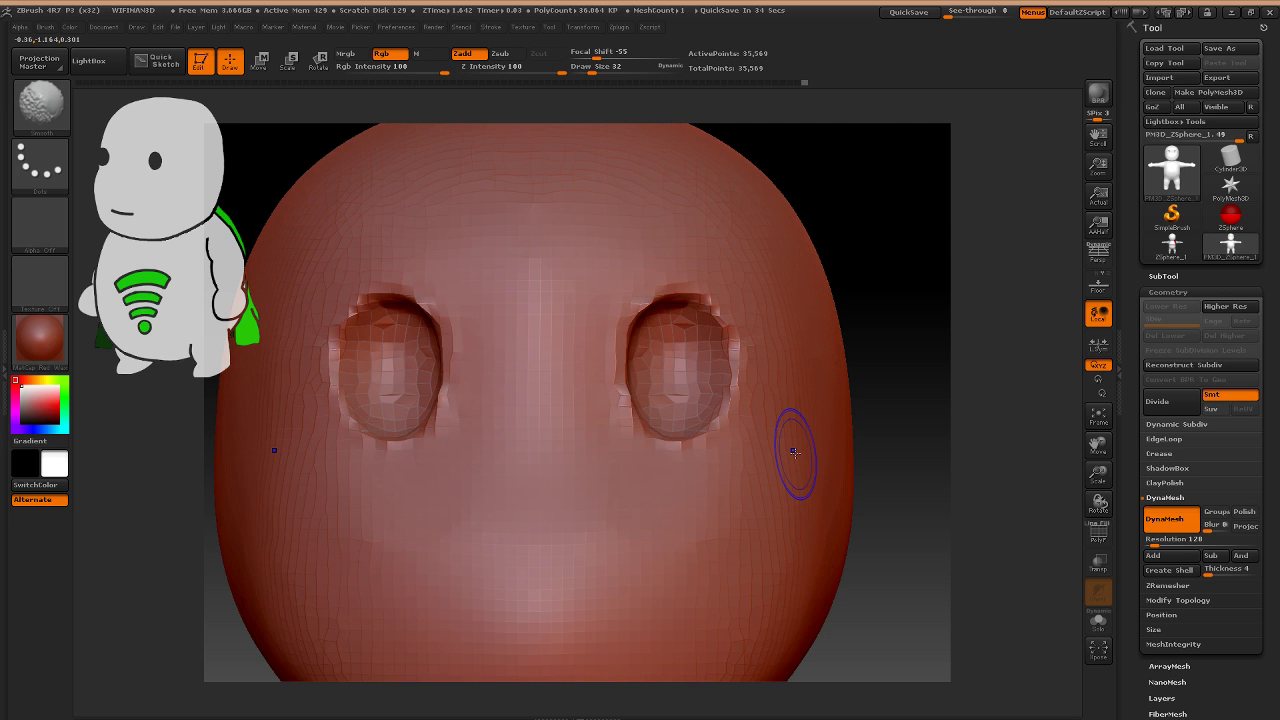
right_click_drag(796, 452, 716, 400, "shift")
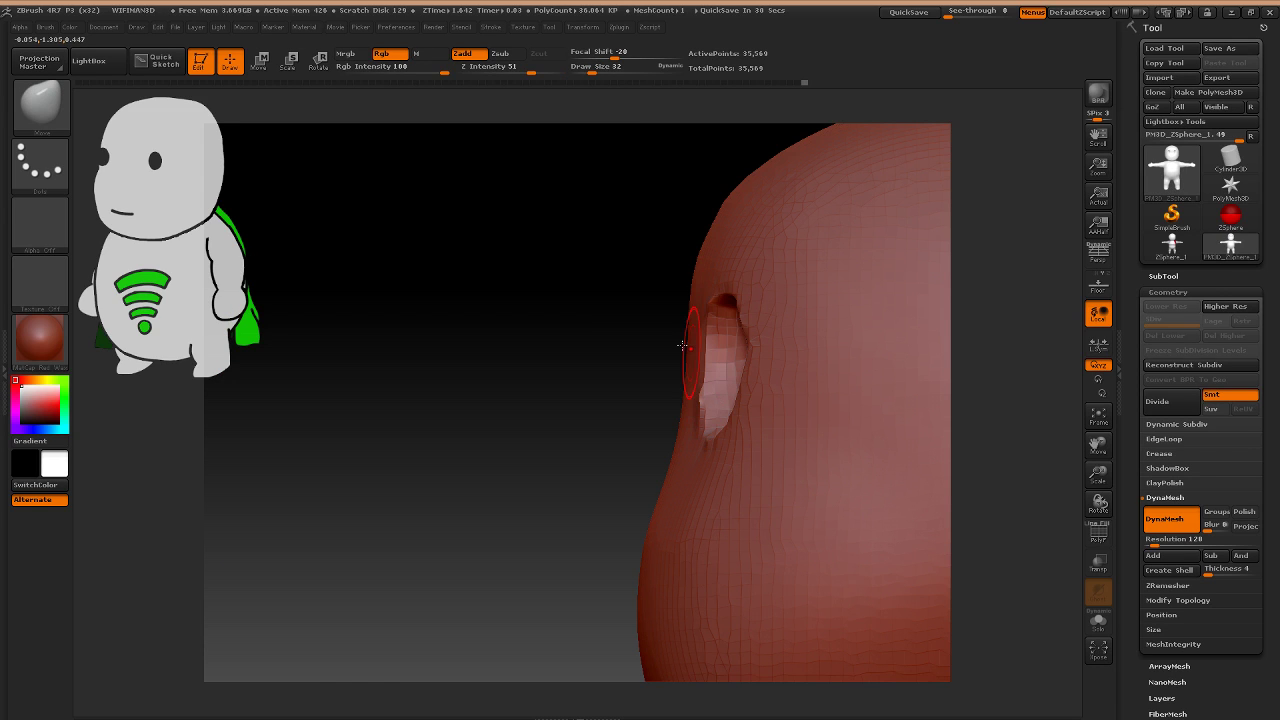
mouse_move(682, 345)
left_mouse_down()
mouse_move(581, 353)
mouse_move(561, 318)
left_mouse_up()
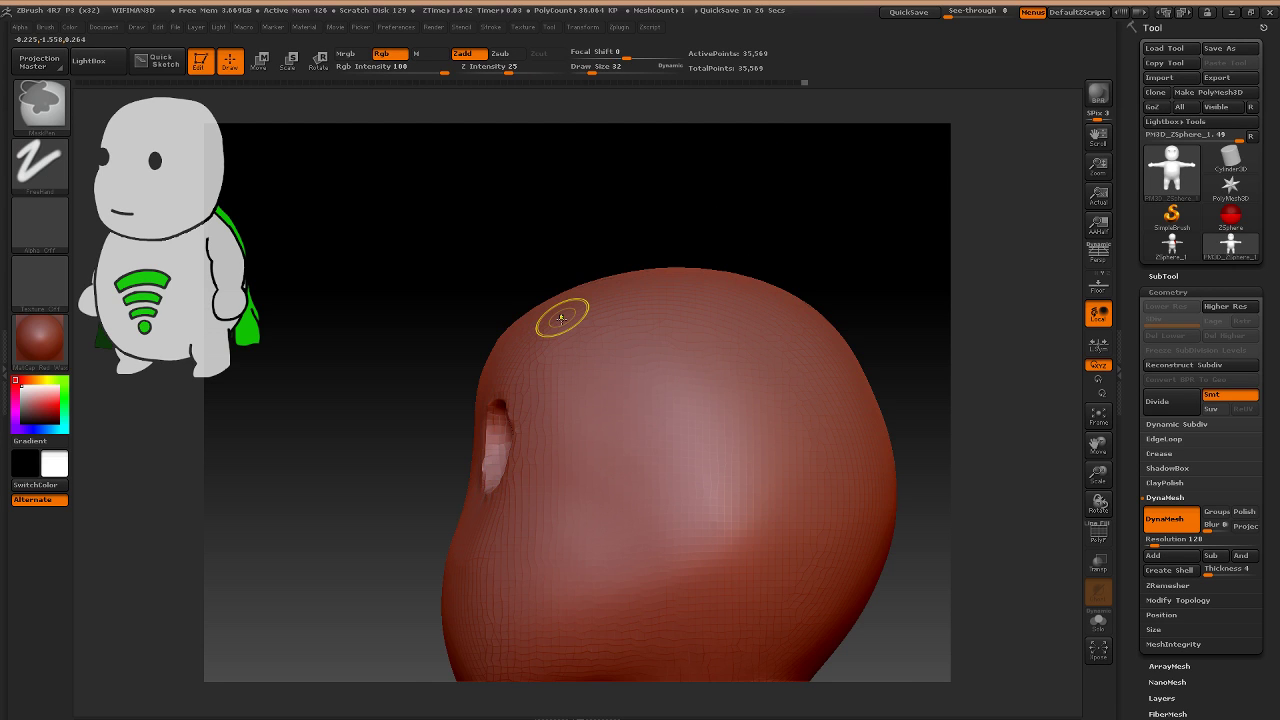
Reshape the forehead and front of the crown in profile using the Move brush at draw size 160, and update the DynaMesh.
mouse_move(561, 318)
right_mouse_down("ctrl")
mouse_move(588, 289)
mouse_move(563, 405)
right_mouse_up("ctrl")
key("s")
left_click_drag(563, 405, 589, 405)
right_click_drag(582, 188, 600, 362, "alt")
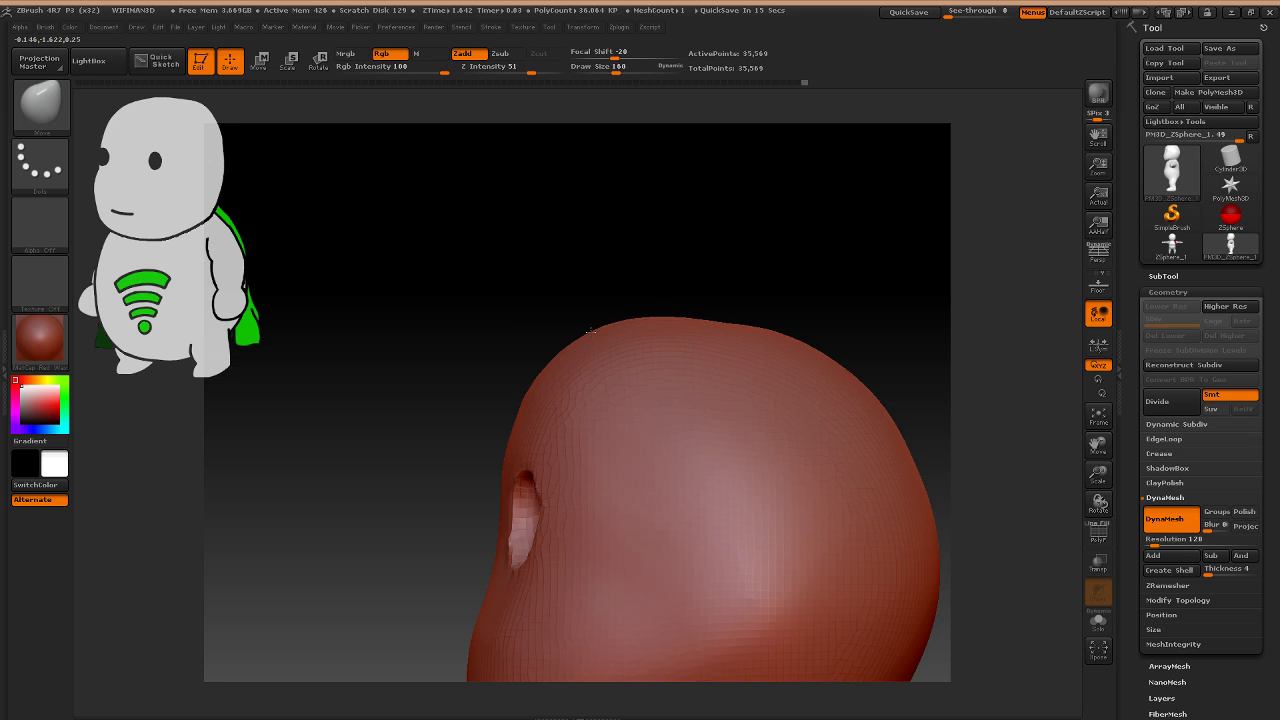
key("ctrl")
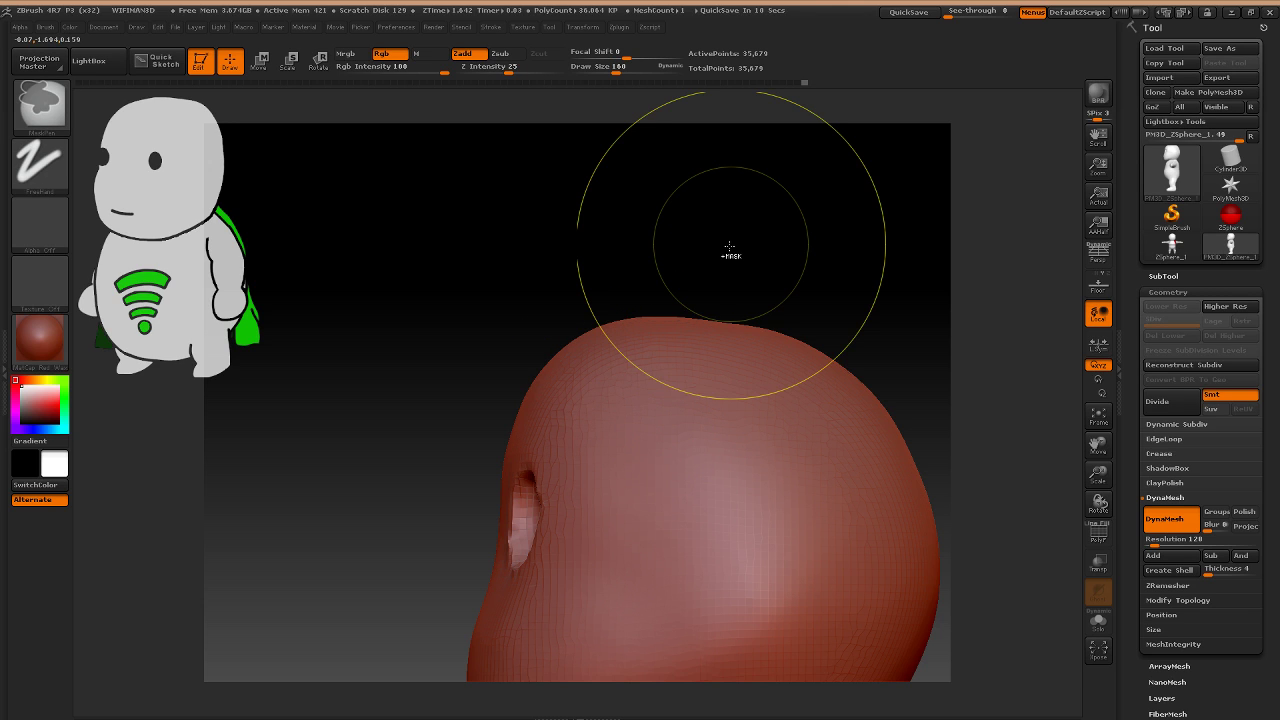
Round out the top and back of the head in profile with the Move brush.
left_click_drag(735, 325, 738, 311)
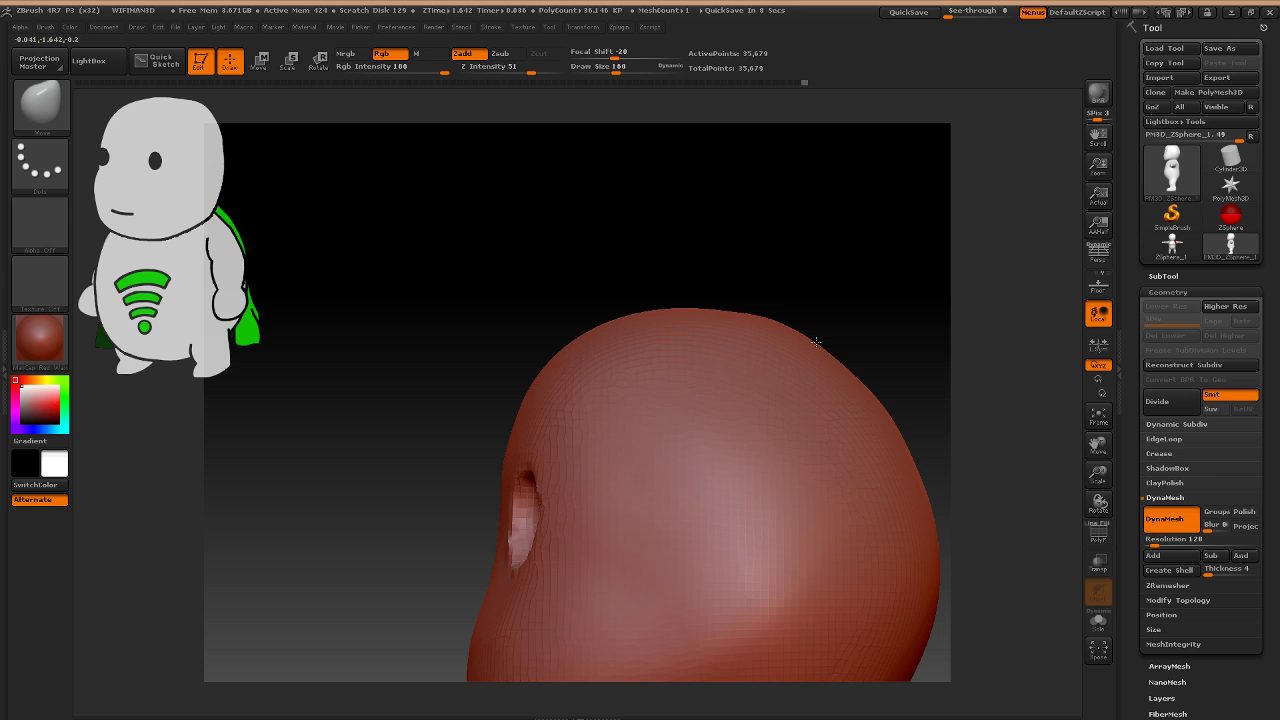
key("space")
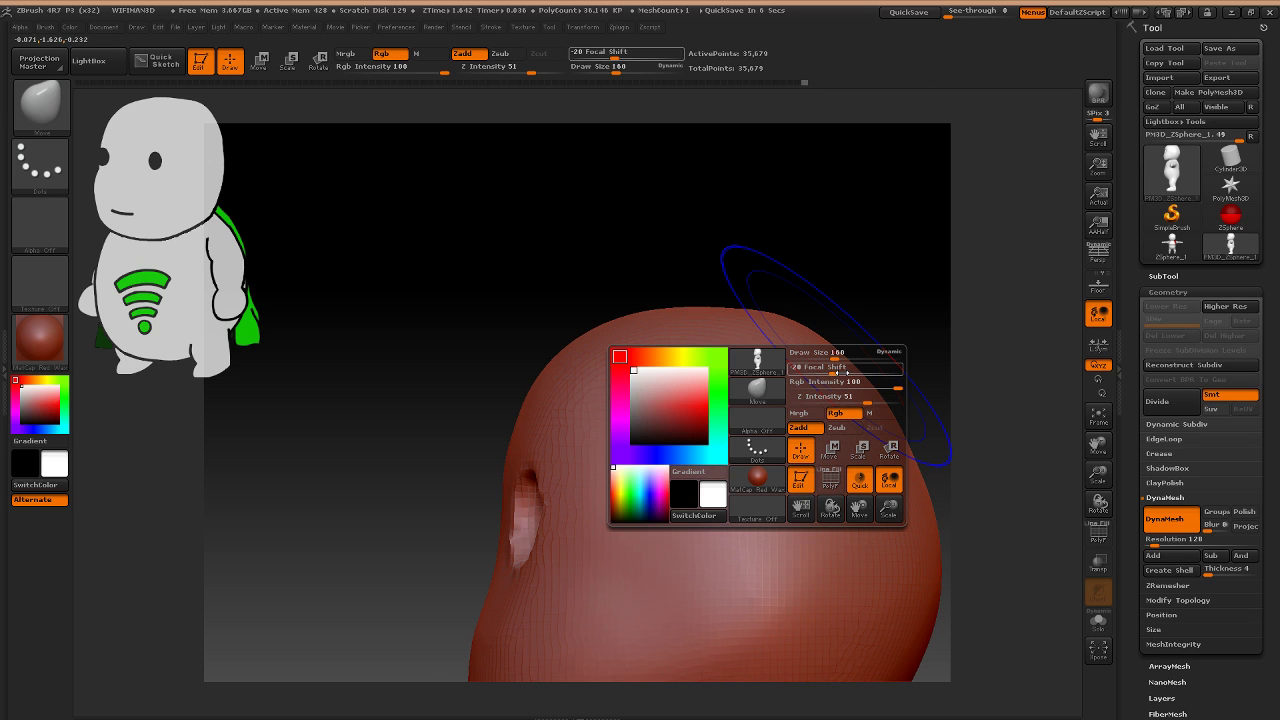
left_click_drag(827, 316, 714, 299, "alt")
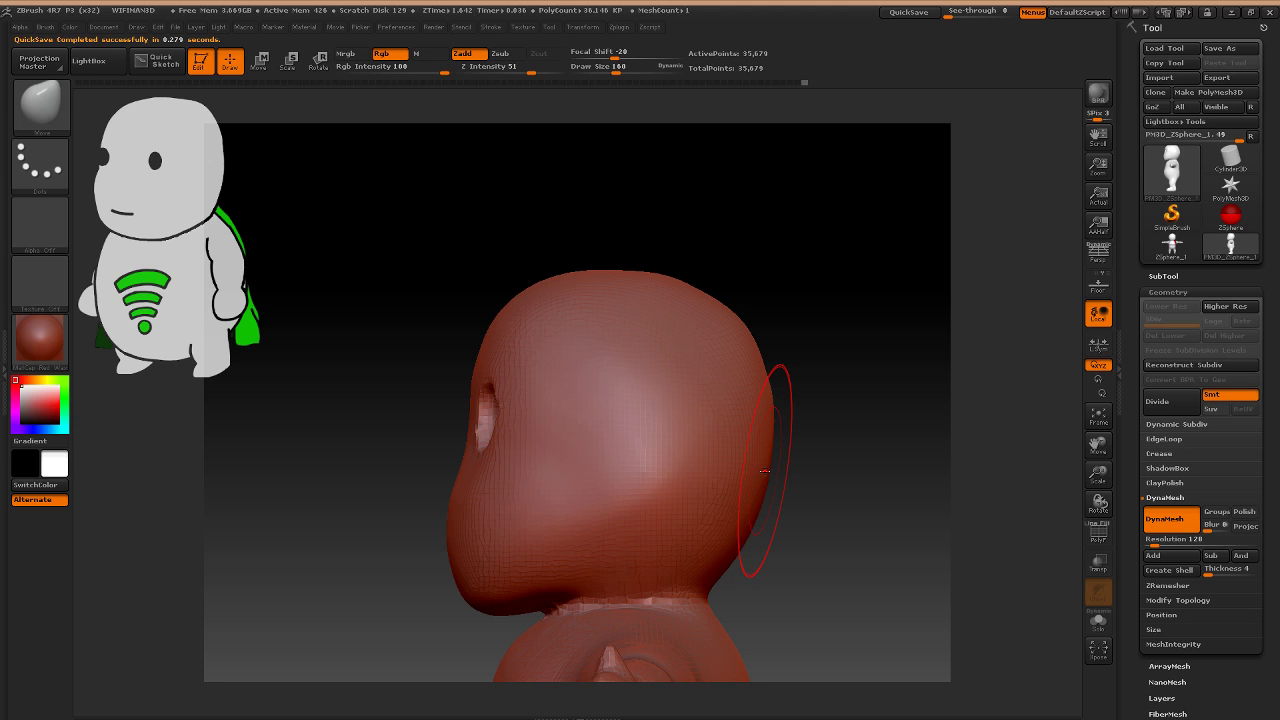
key("shift")
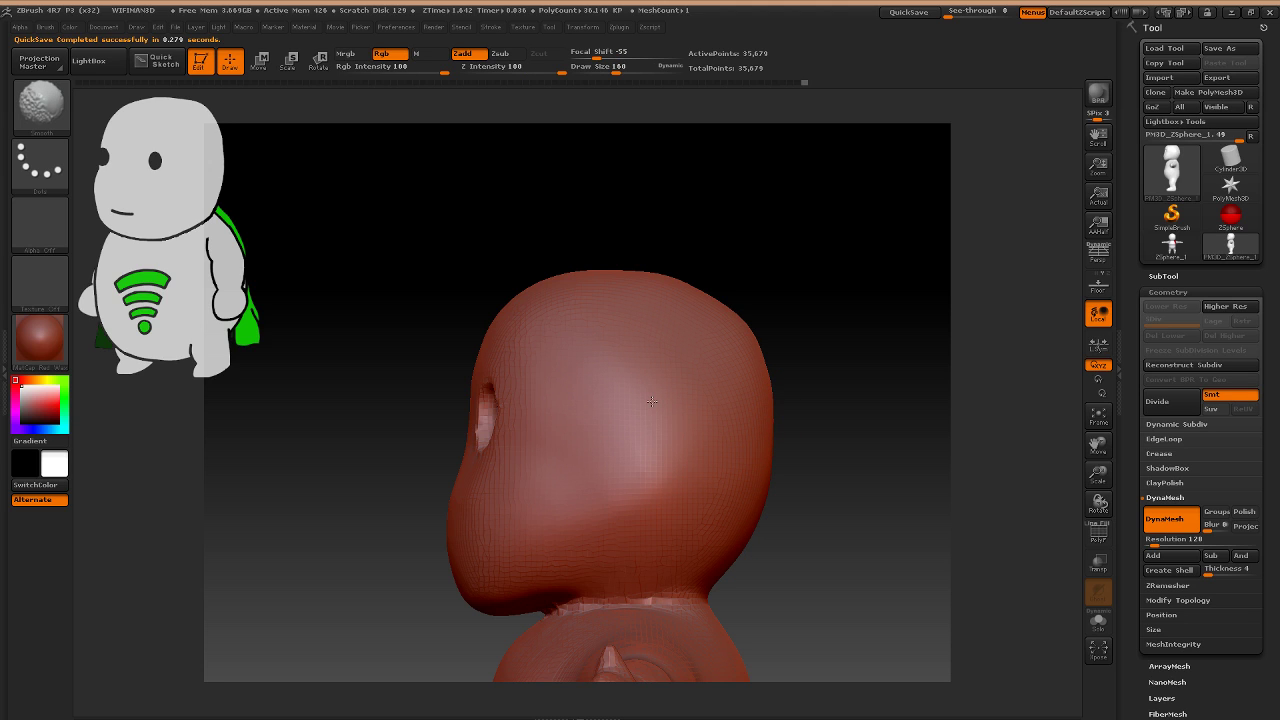
mouse_move(652, 401)
left_mouse_down("shift")
mouse_move(630, 375)
mouse_move(637, 341)
left_mouse_up("shift")
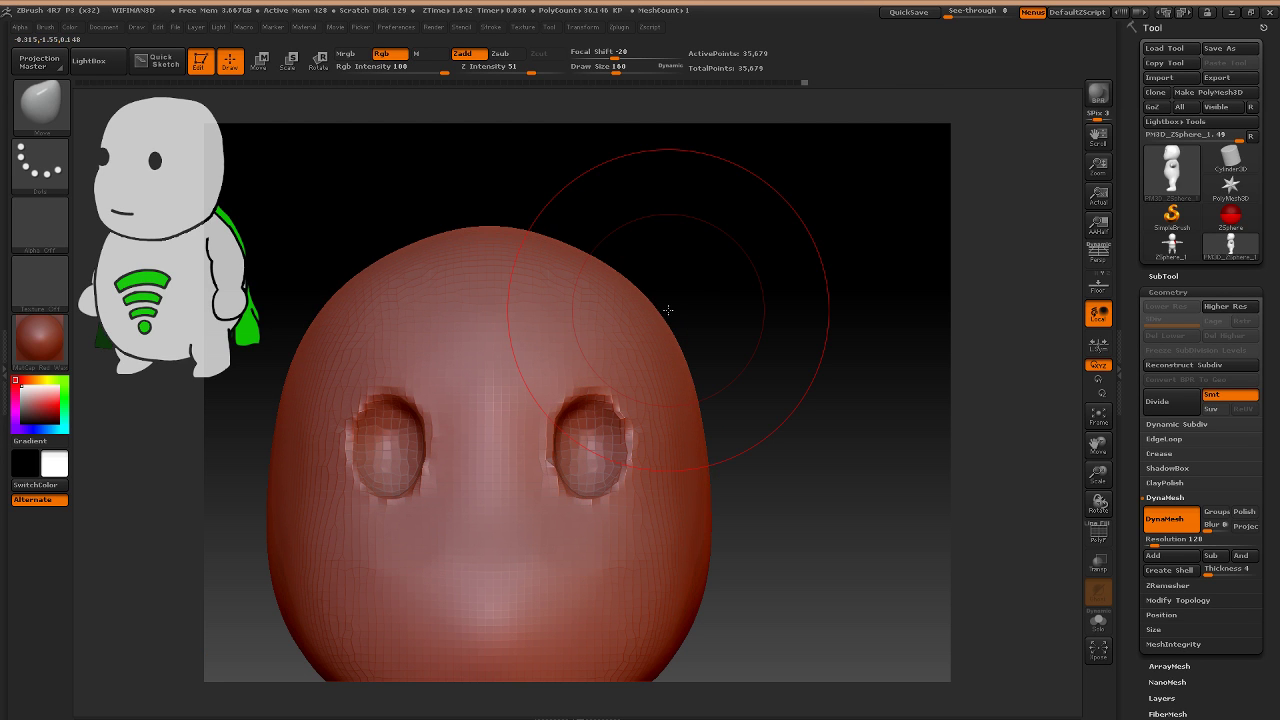
Mask the whole body below the neck with a rectangular mask, leaving the head and upper neck free.
mouse_move(656, 367)
right_mouse_down("alt")
mouse_move(650, 320)
mouse_move(694, 367)
right_mouse_up("alt")
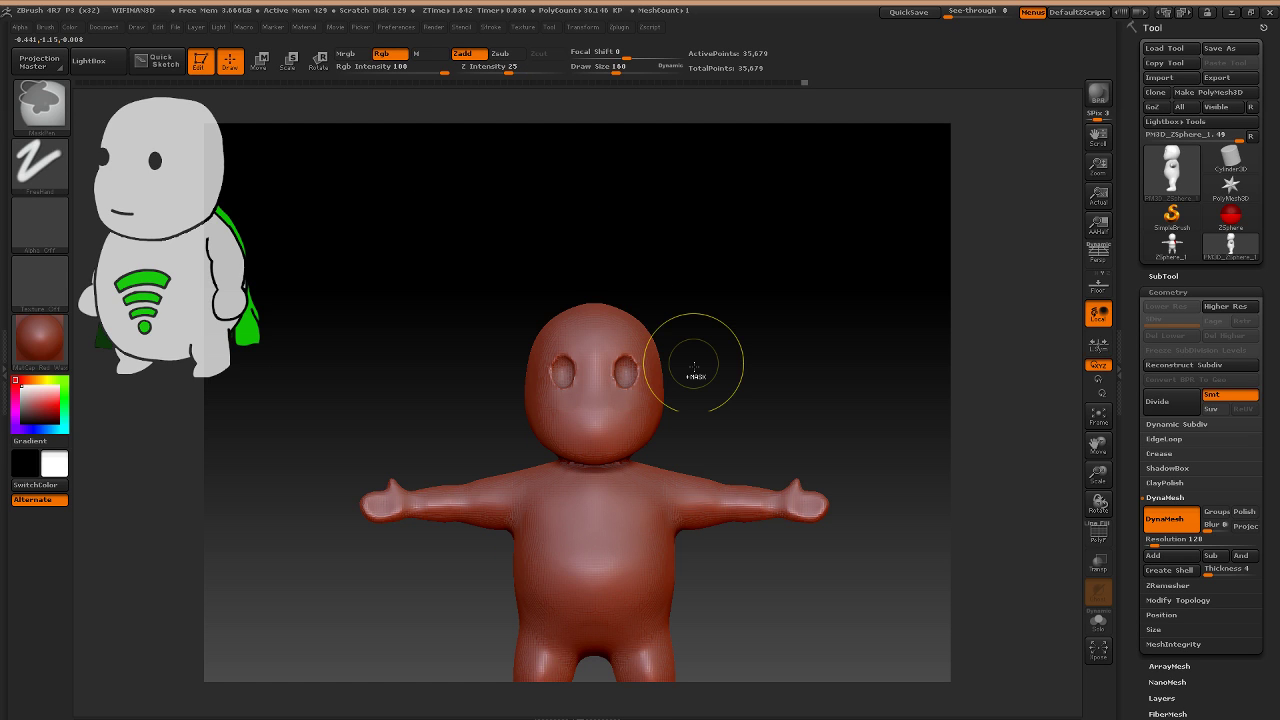
left_click_drag(694, 372, 820, 481)
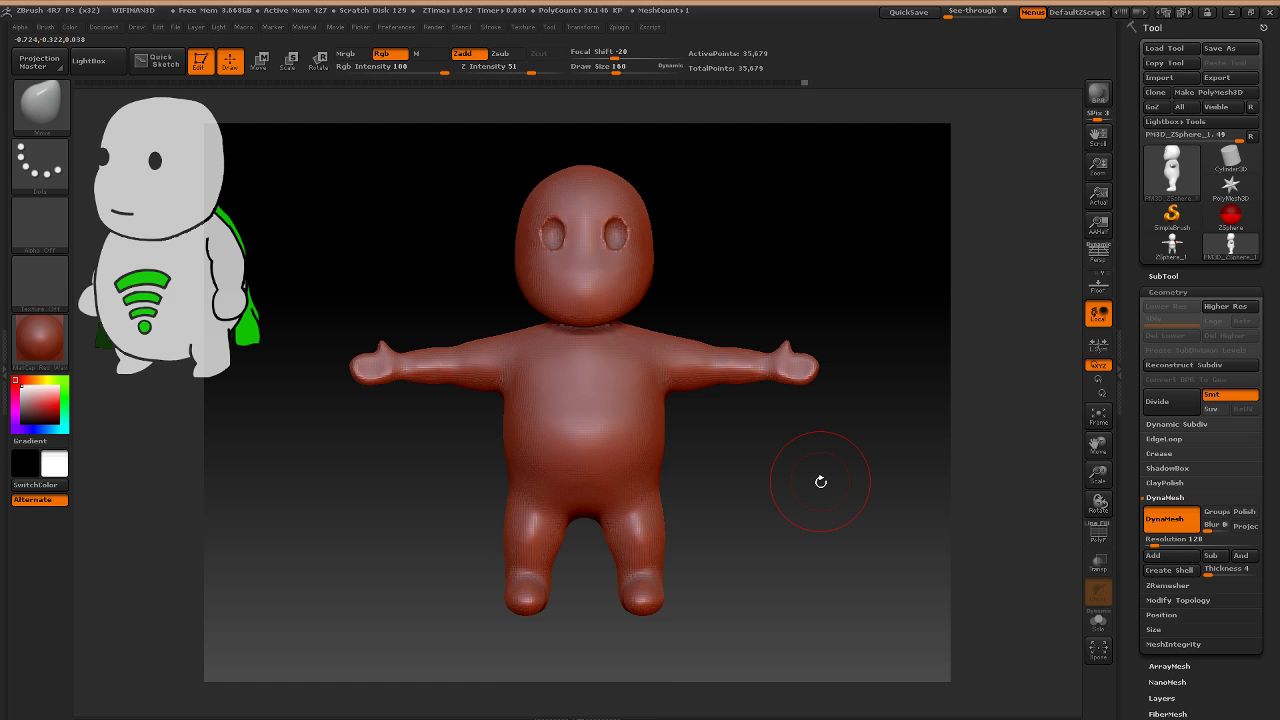
right_click_drag(820, 481, 607, 317, "ctrl")
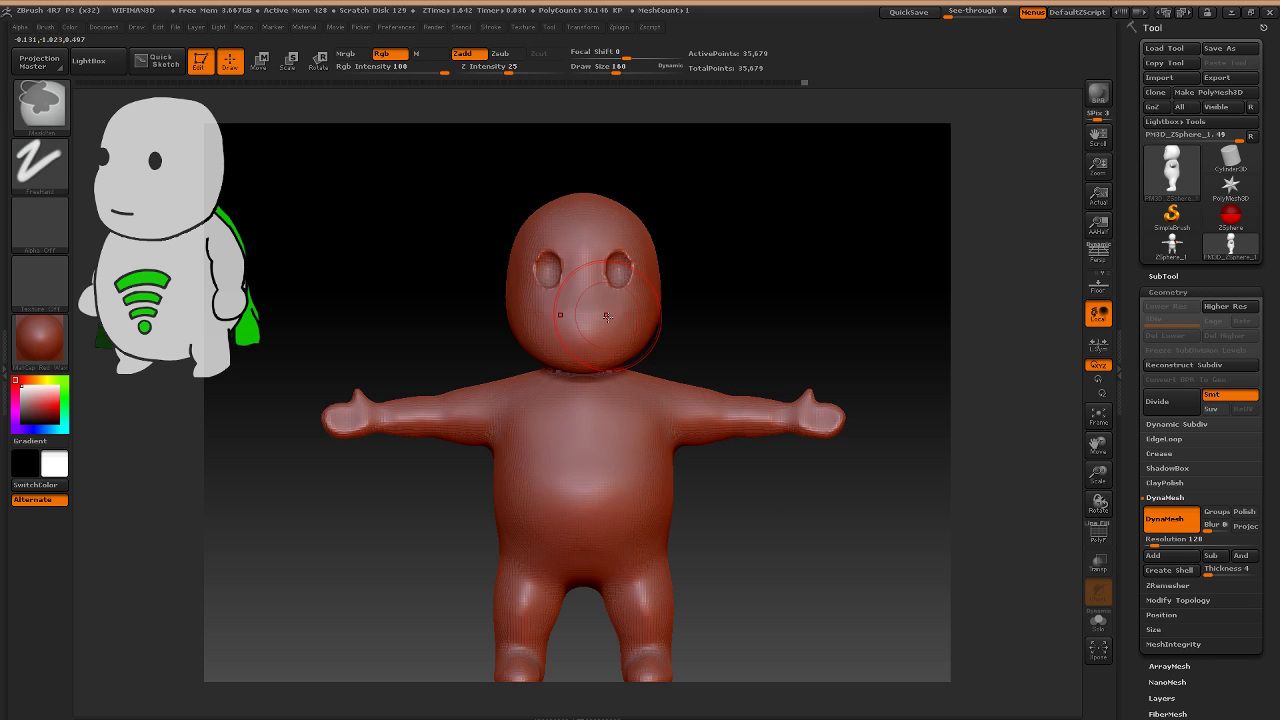
mouse_move(822, 671)
left_mouse_down("alt")
mouse_move(795, 601)
mouse_move(284, 304)
left_mouse_up("alt")
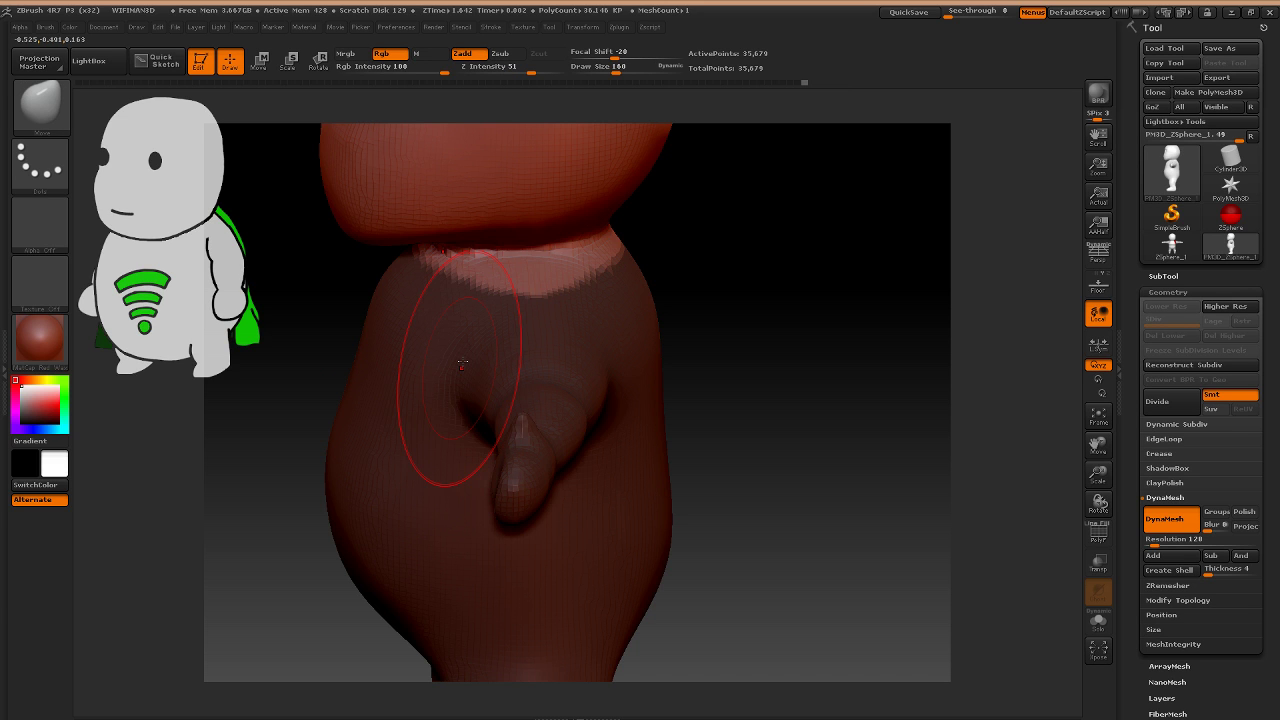
Extend the body mask up to the base of the neck using the MaskPen brush at draw size 56.
key("ctrl")
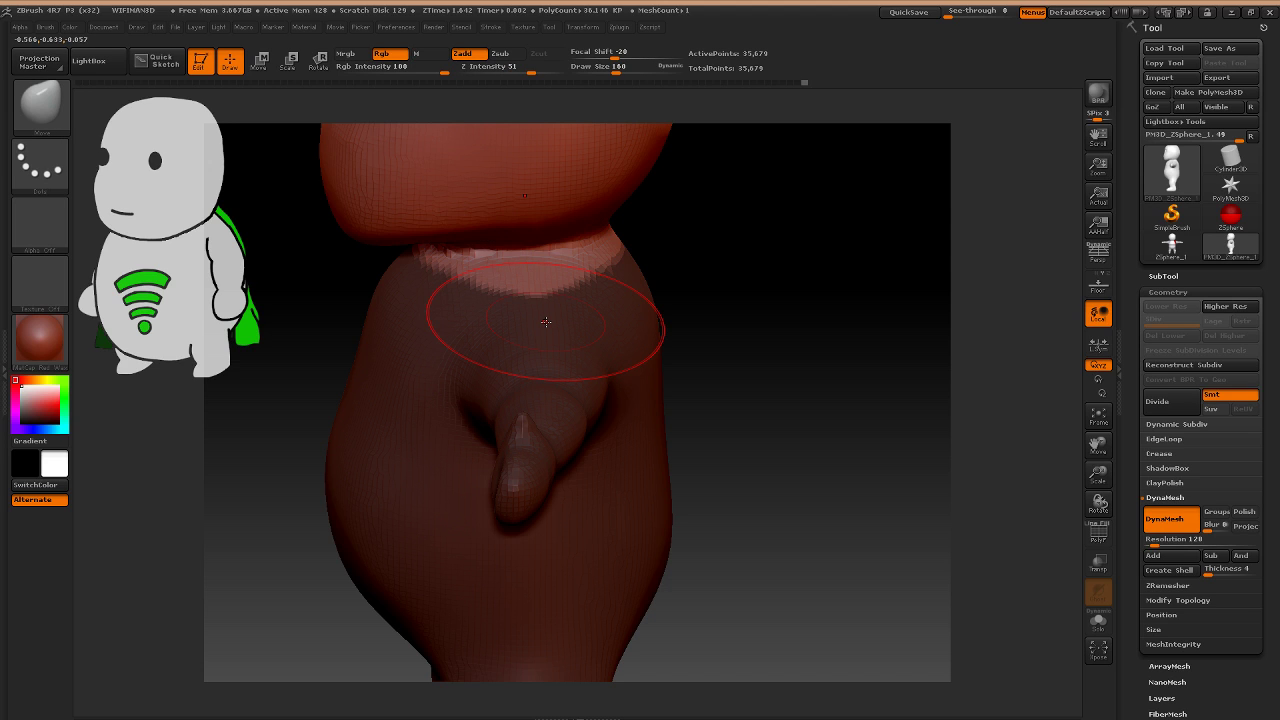
key("ctrl")
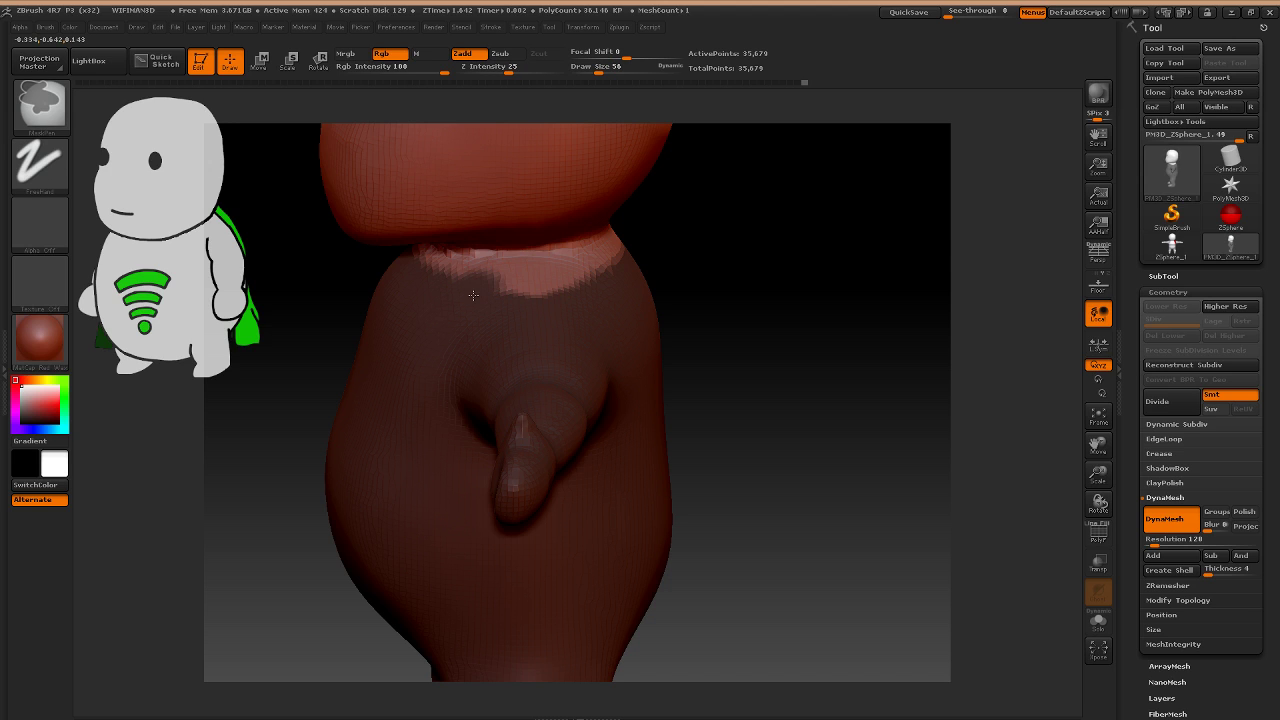
left_click_drag(473, 295, 460, 288, "ctrl")
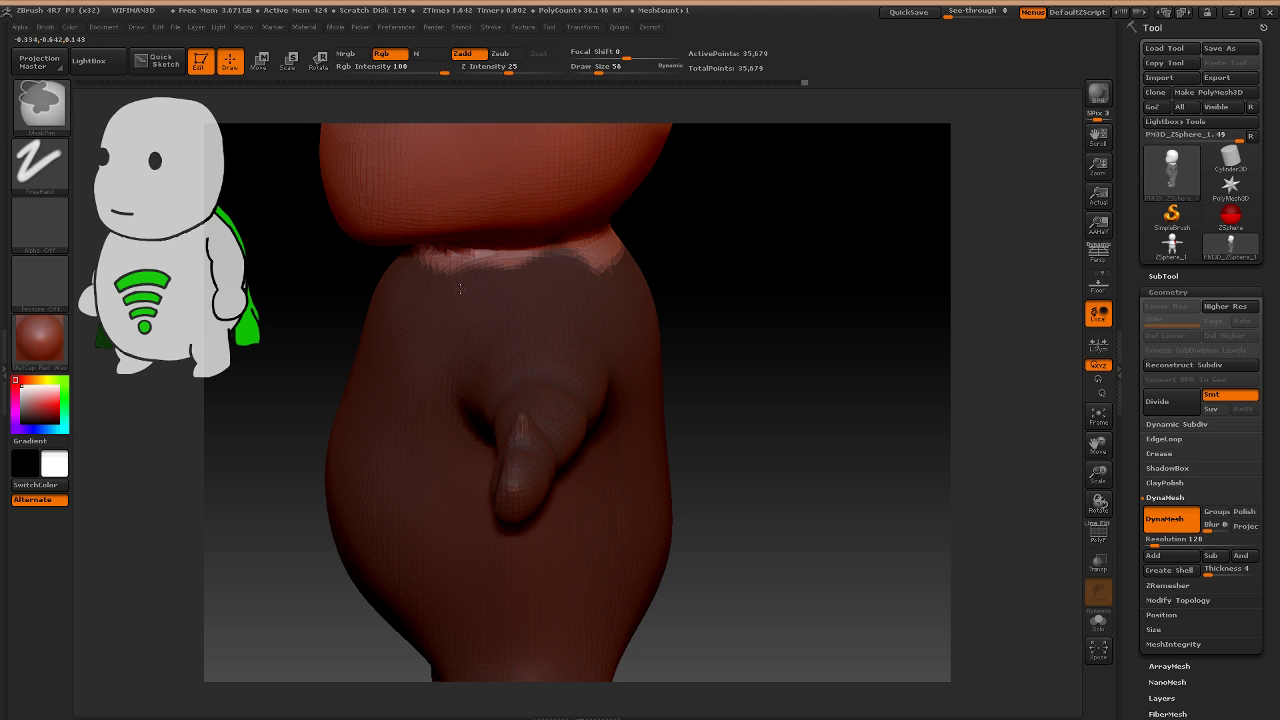
mouse_move(460, 288)
right_mouse_down()
mouse_move(570, 227)
mouse_move(815, 248)
right_mouse_up()
left_click_drag(819, 249, 857, 201, "ctrl")
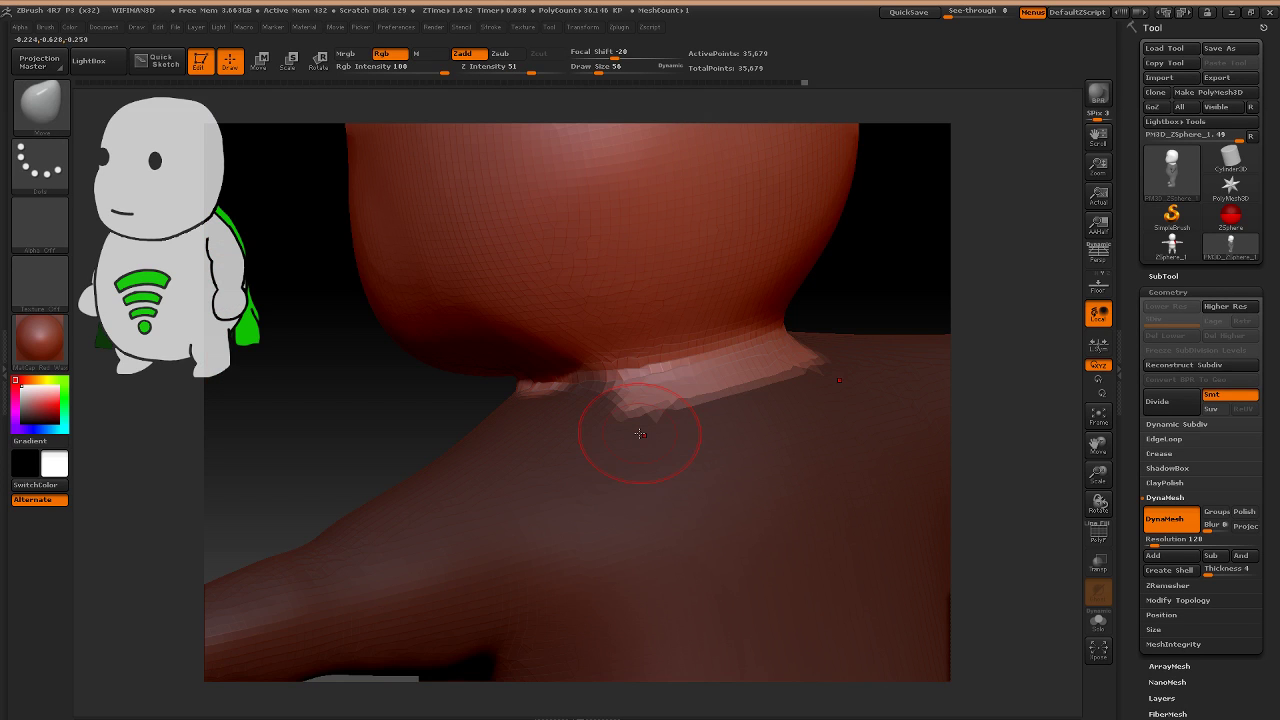
mouse_move(640, 434)
left_mouse_down("shift")
mouse_move(753, 410)
mouse_move(644, 432)
left_mouse_up("shift")
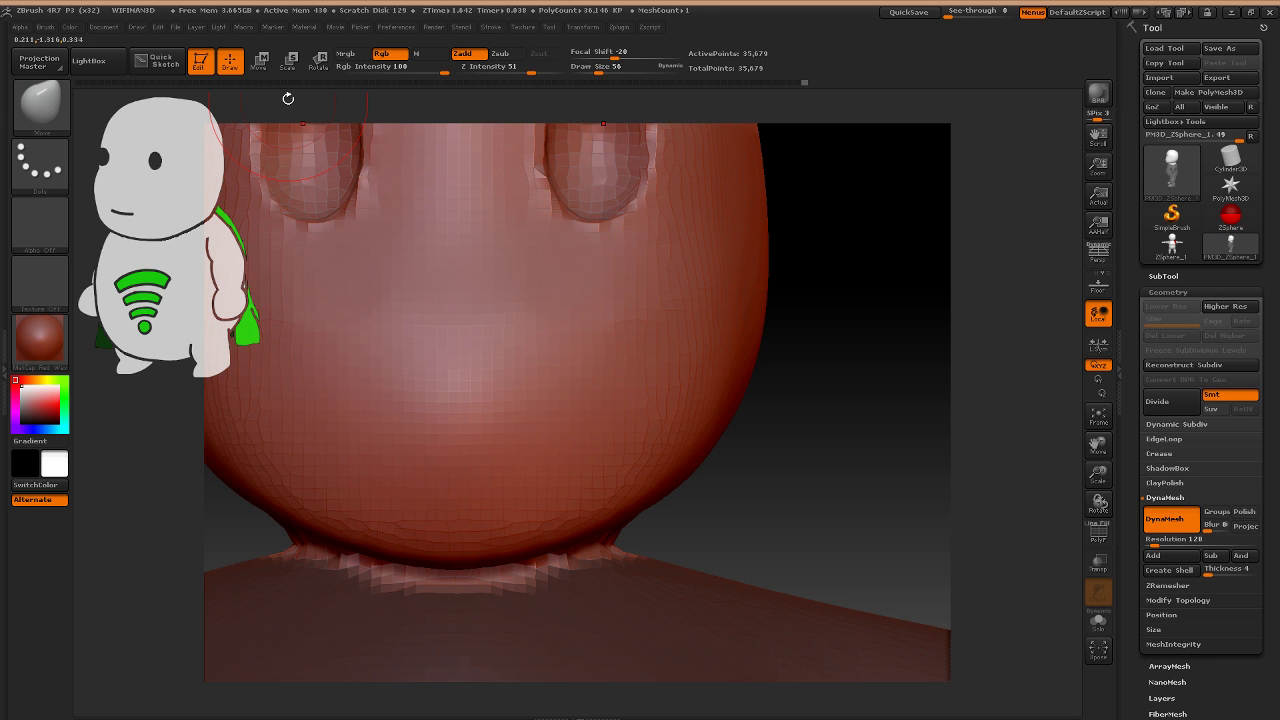
Try to reshape the unmasked head with a Transpose Move line across the face, and undo the attempts.
key("w")
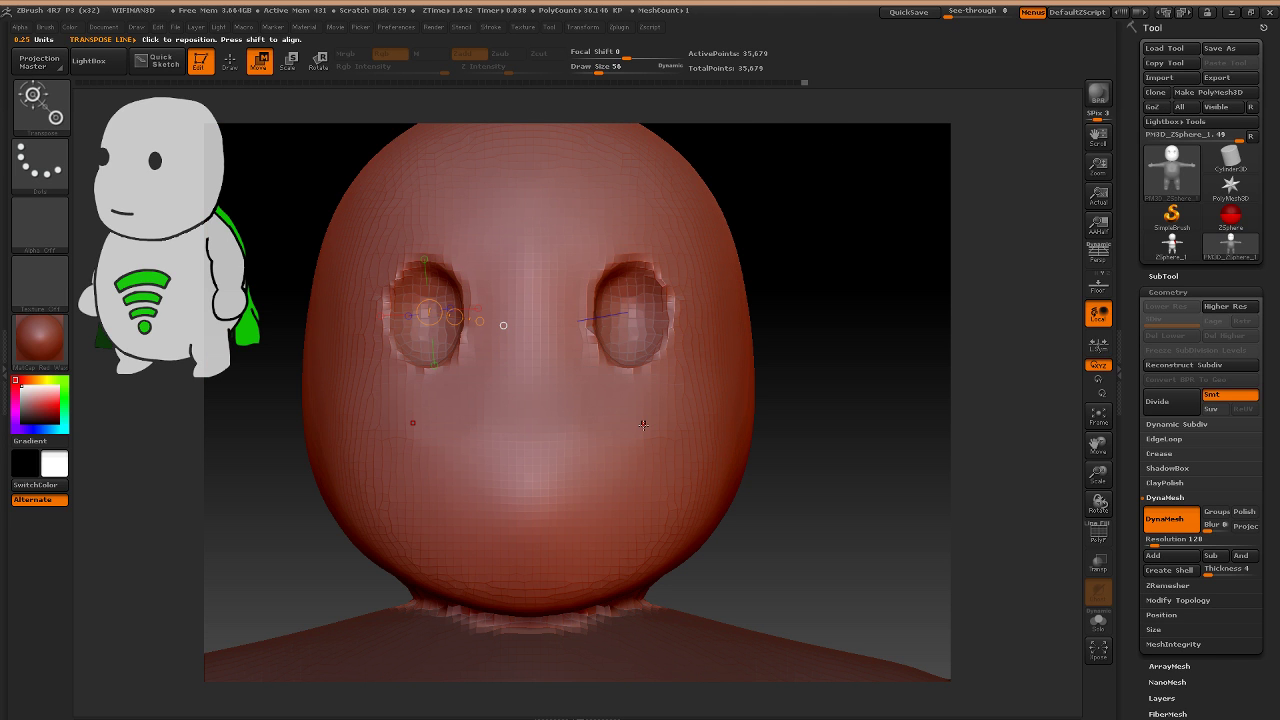
left_click_drag(627, 422, 867, 422)
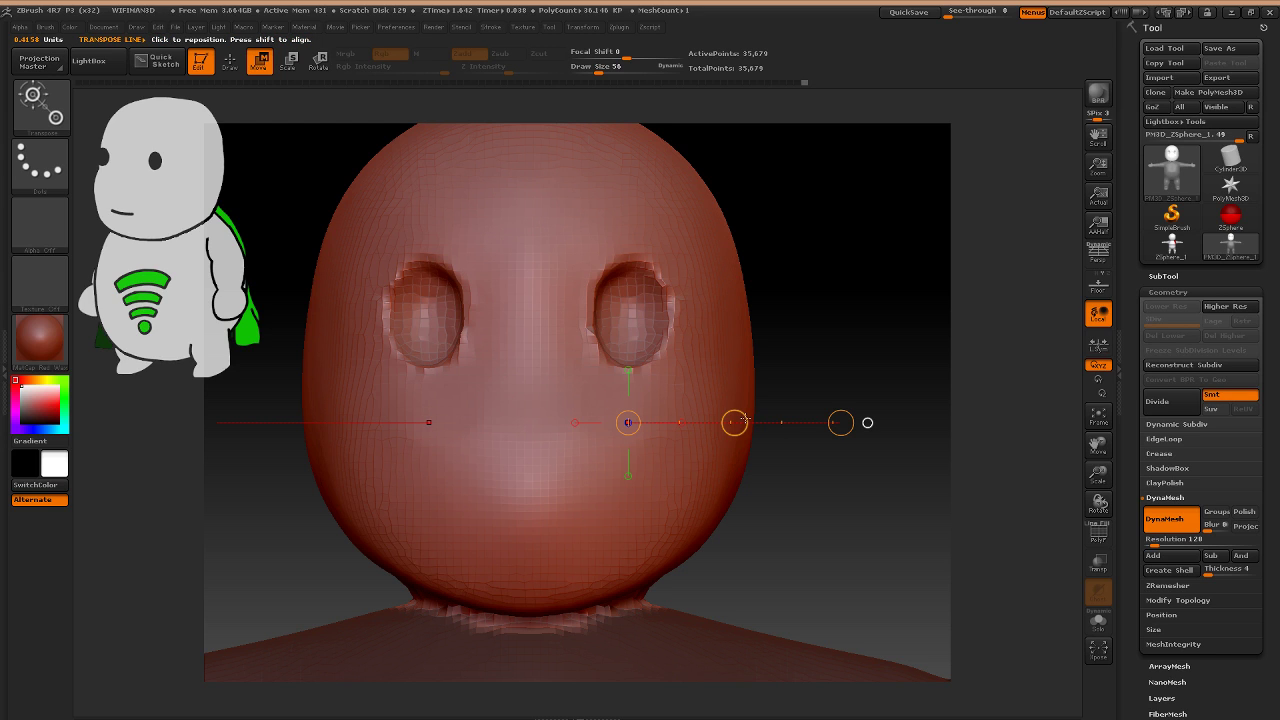
left_click_drag(744, 419, 693, 433)
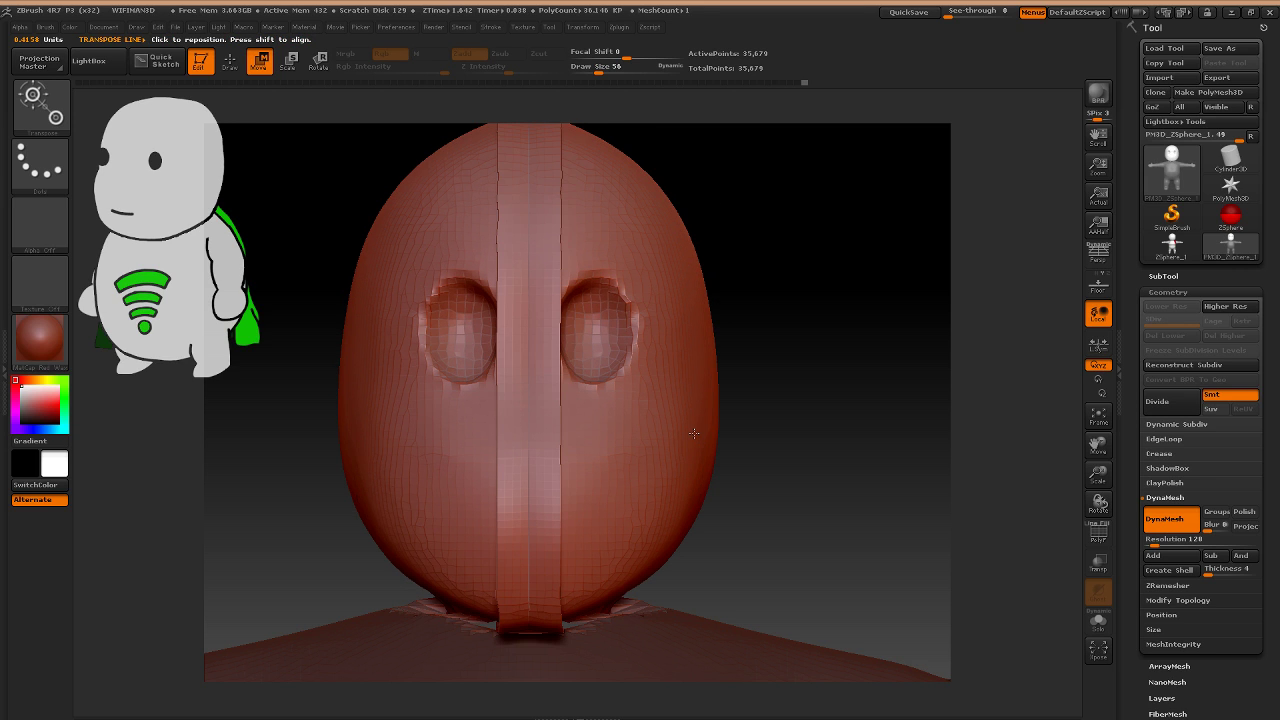
key("ctrl+z")
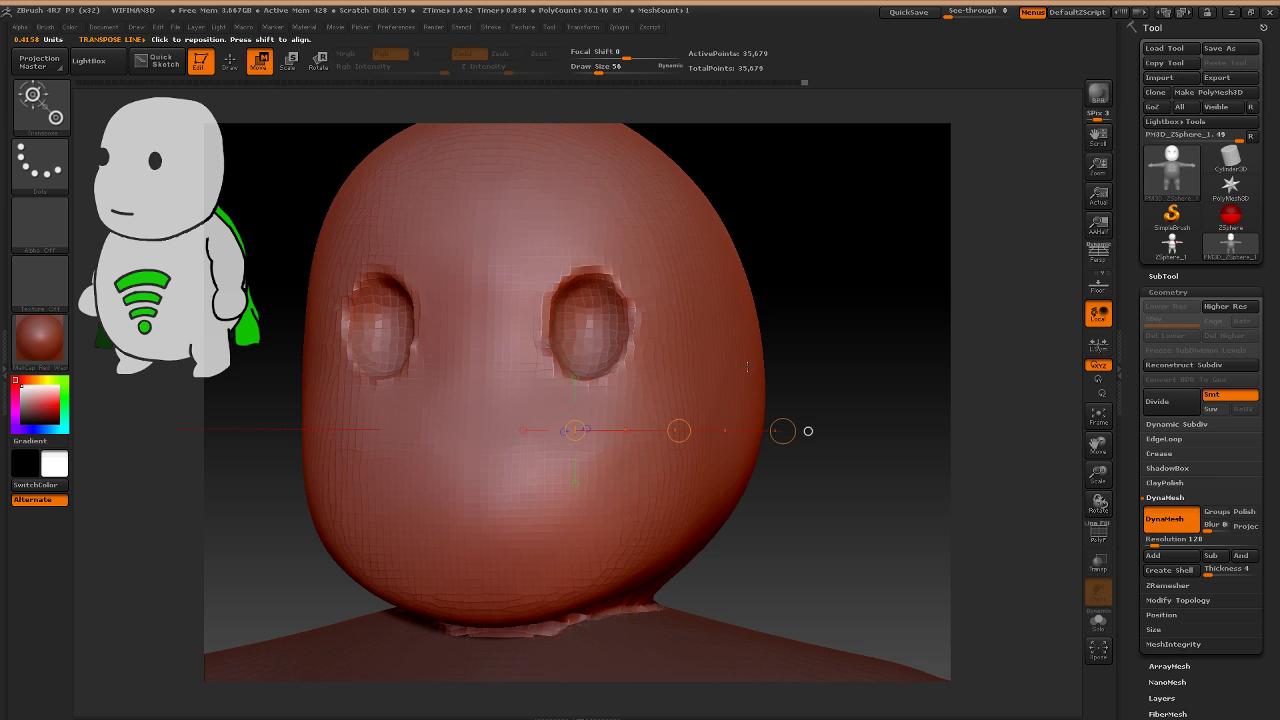
right_click_drag(747, 367, 753, 274, "ctrl")
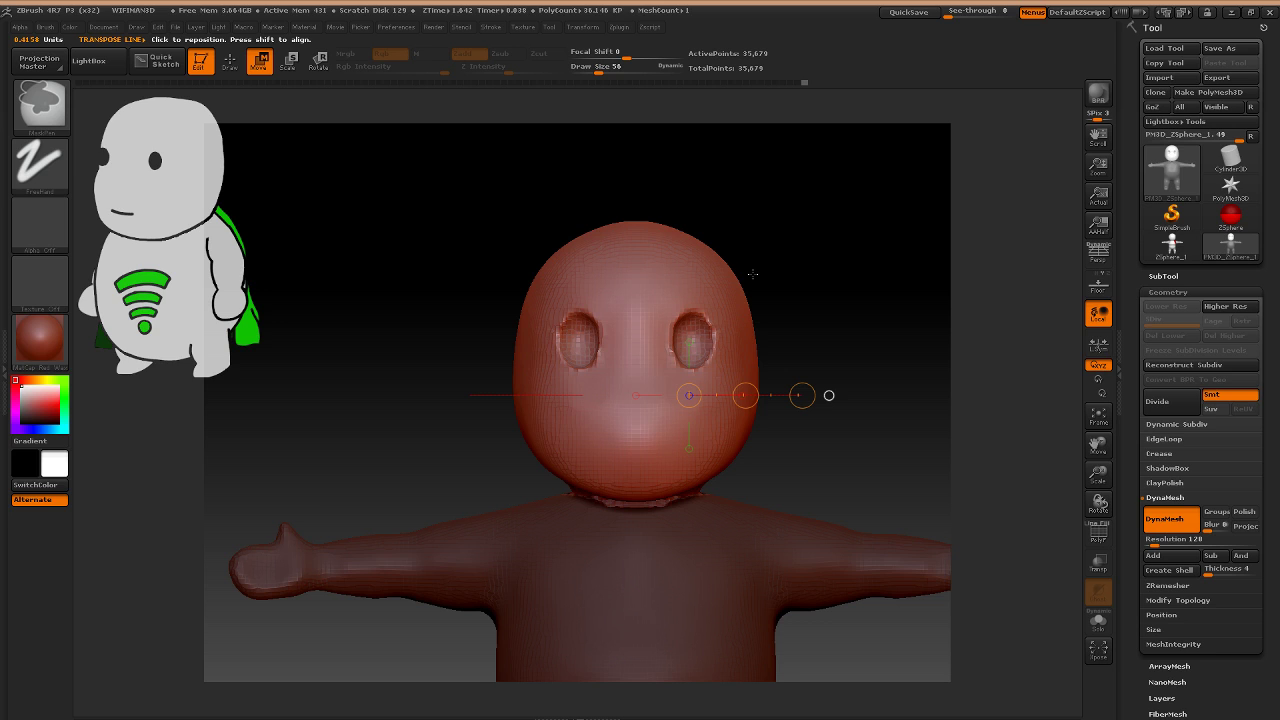
mouse_move(752, 273)
left_mouse_down()
mouse_move(771, 371)
mouse_move(812, 402)
mouse_move(821, 521)
mouse_move(725, 245)
mouse_move(789, 264)
left_mouse_up()
key("ctrl+z")
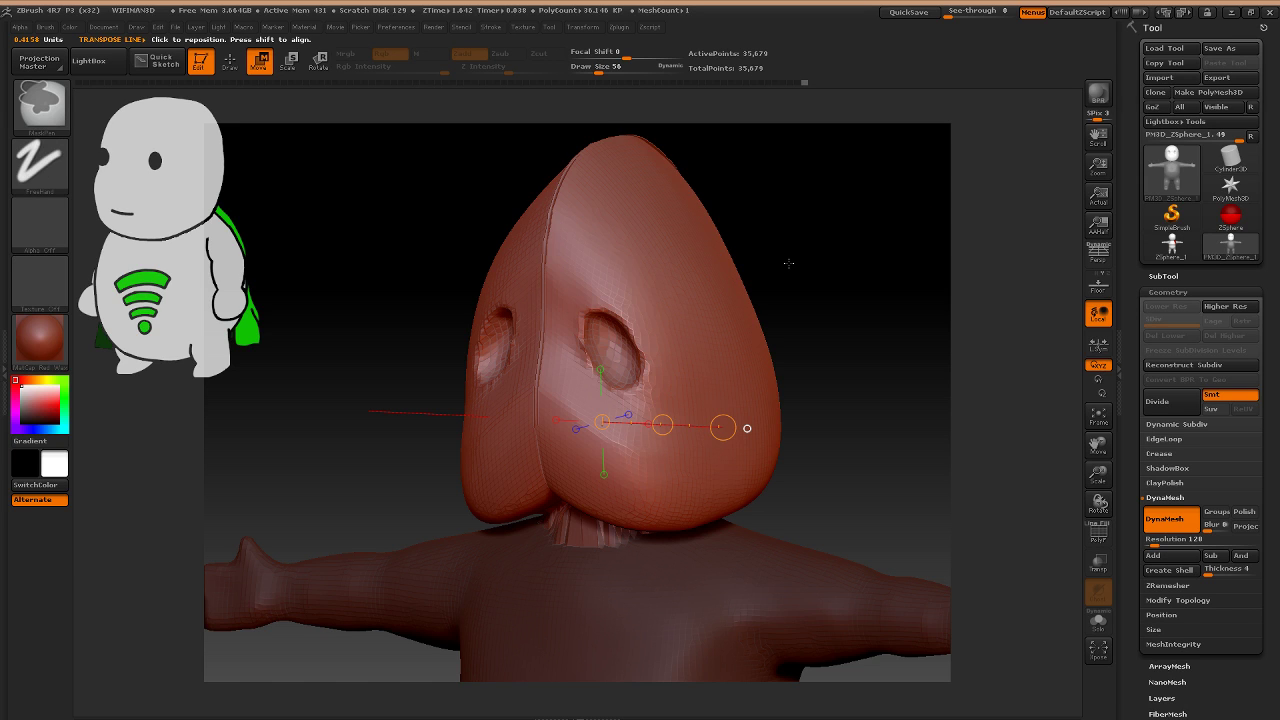
key("ctrl+z")
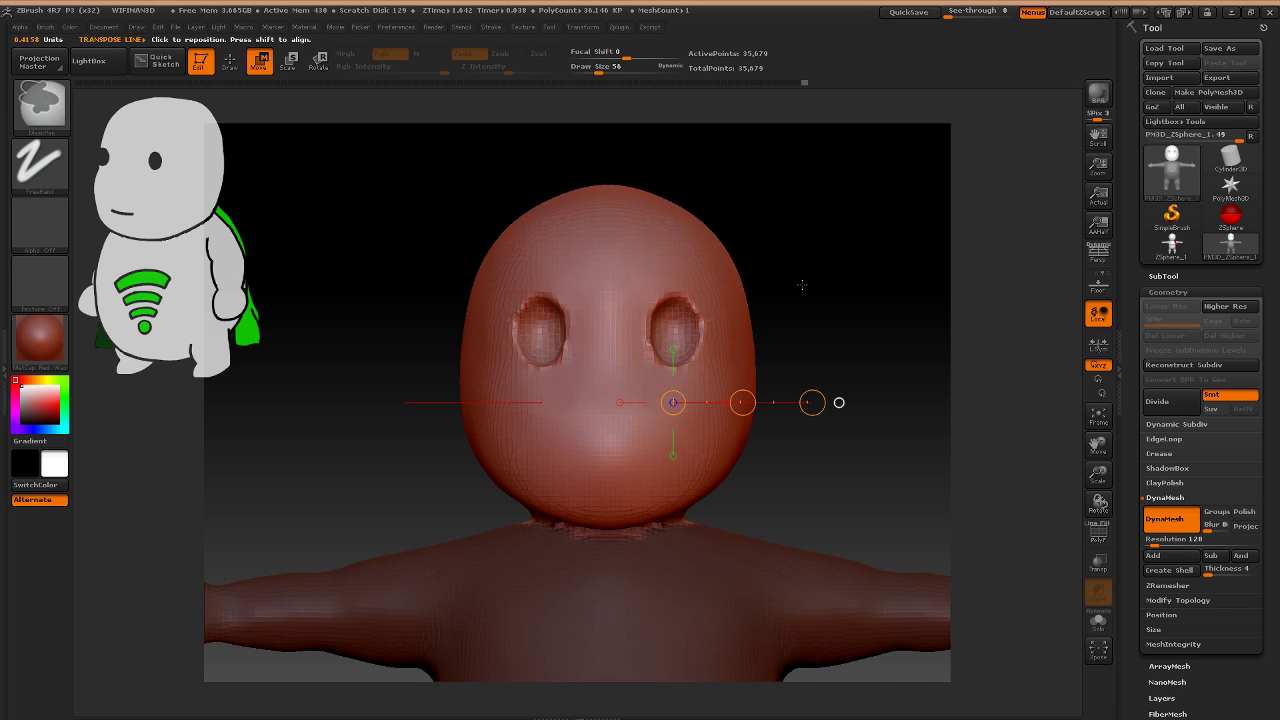
Clear the body mask, update the DynaMesh, and return to Draw mode.
right_click_drag(802, 285, 761, 308, "ctrl")
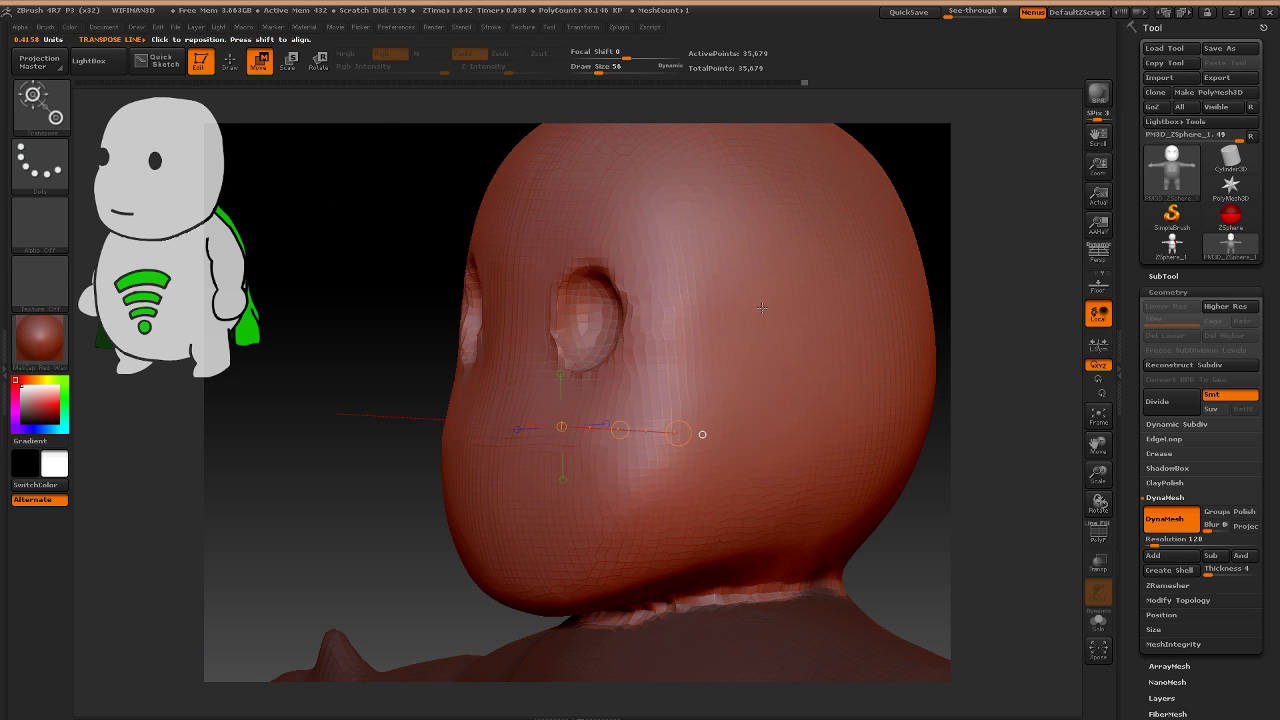
mouse_move(762, 307)
left_mouse_down("shift")
mouse_move(837, 304)
mouse_move(829, 221)
mouse_move(830, 270)
mouse_move(742, 229)
left_mouse_up("shift")
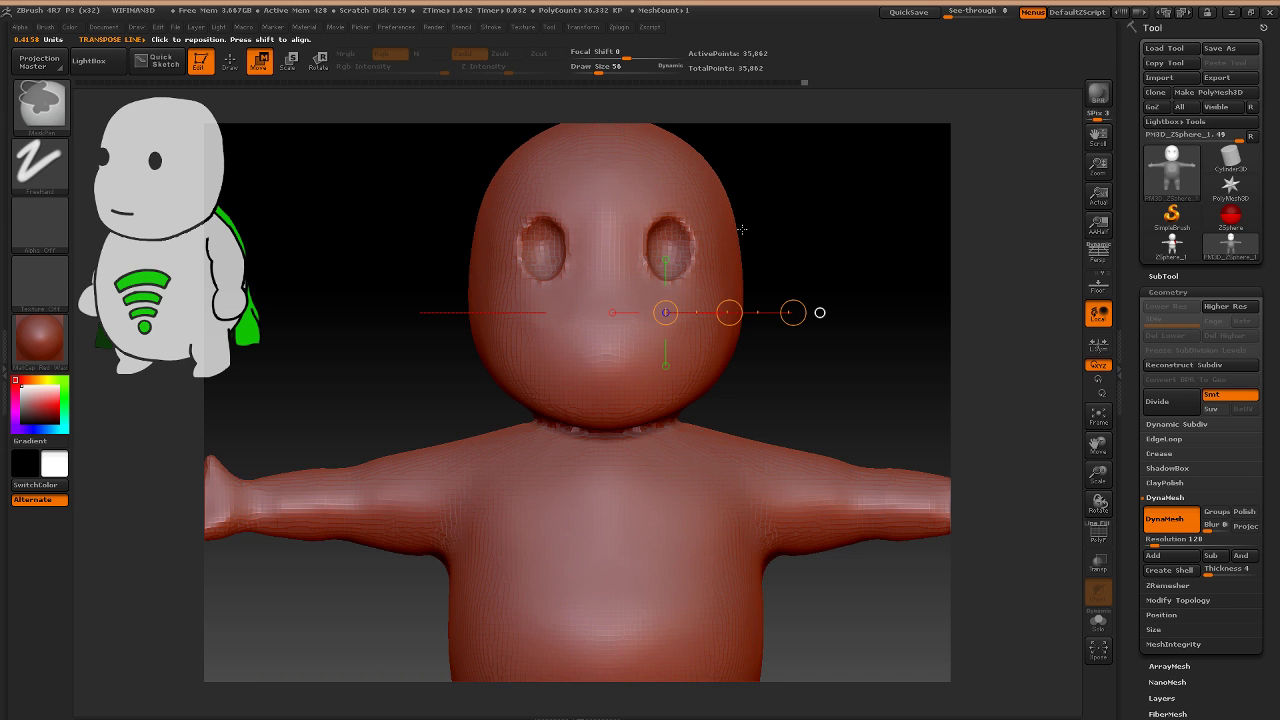
mouse_move(742, 229)
right_mouse_down("ctrl")
mouse_move(522, 356)
mouse_move(553, 318)
mouse_move(554, 509)
right_mouse_up("ctrl")
key("q")
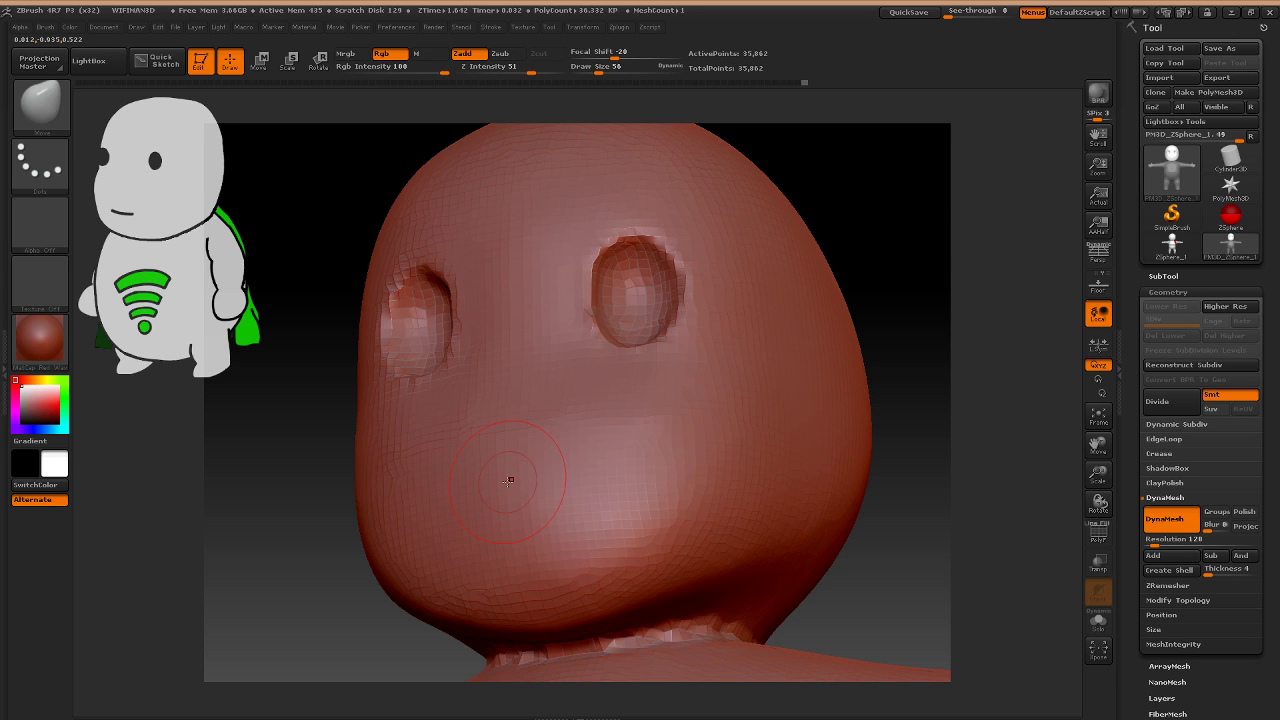
key("b")
key("c")
key("l")
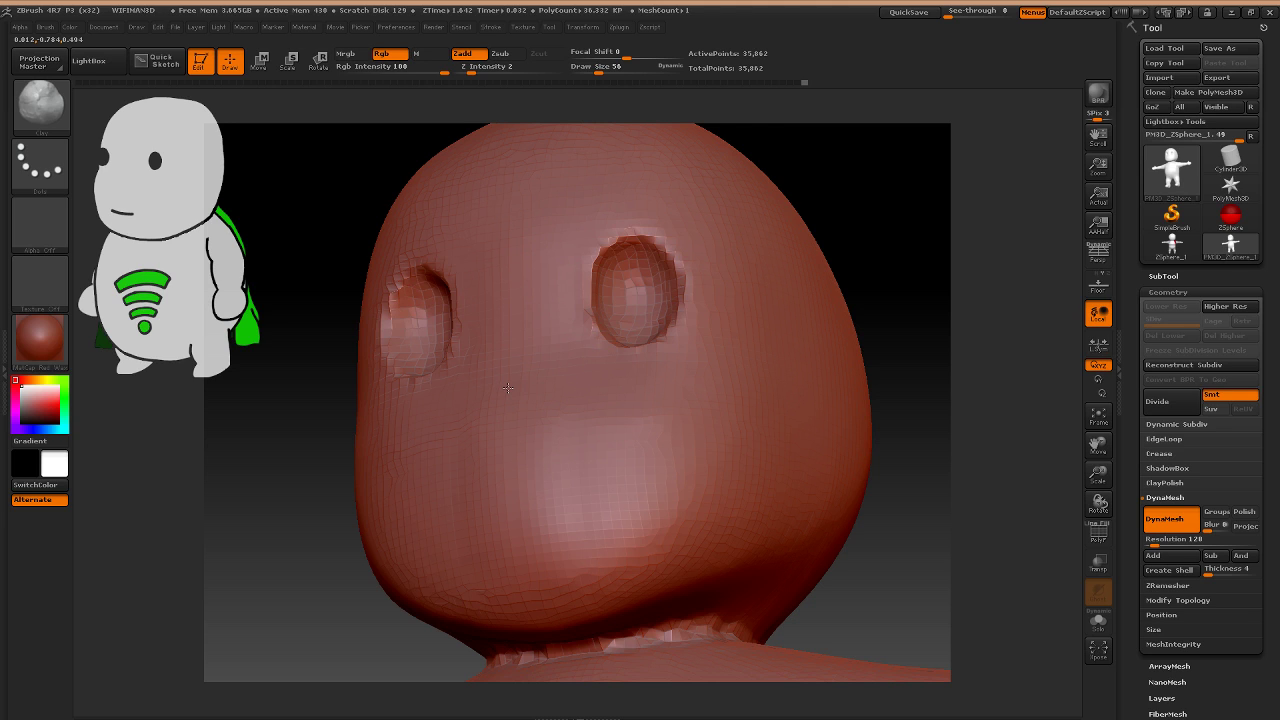
key("shift")
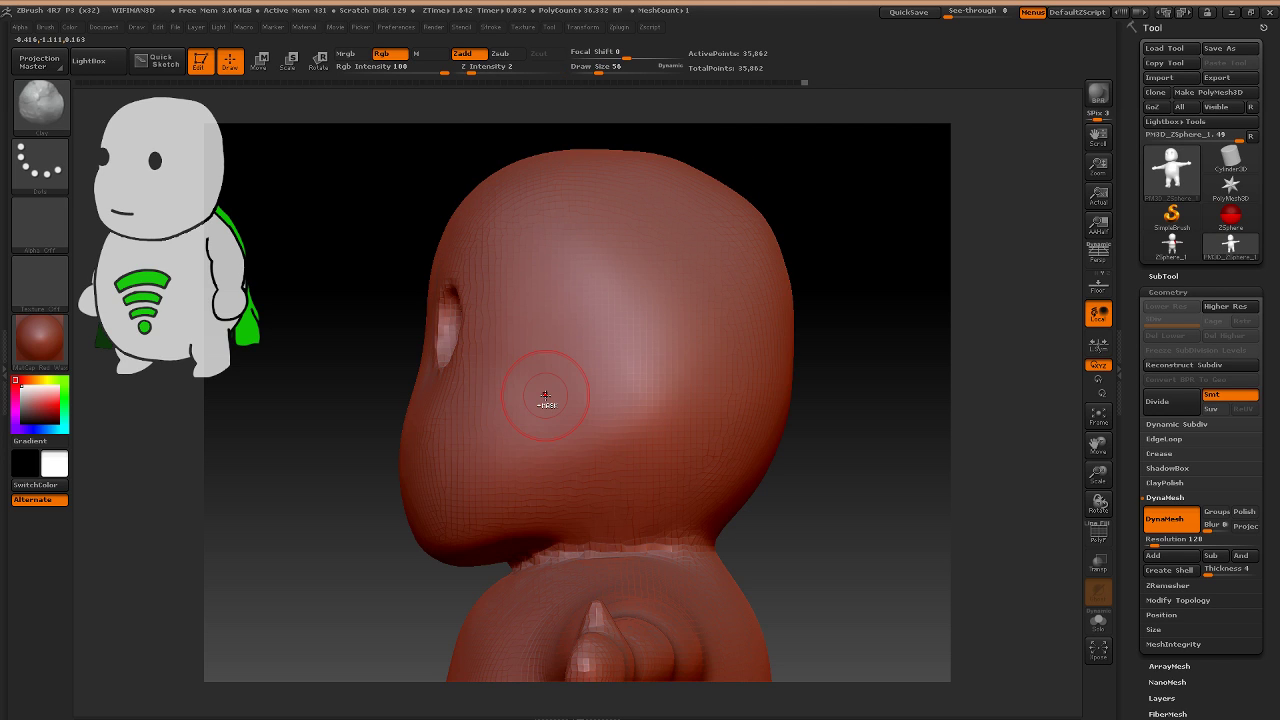
left_click_drag(545, 398, 643, 376)
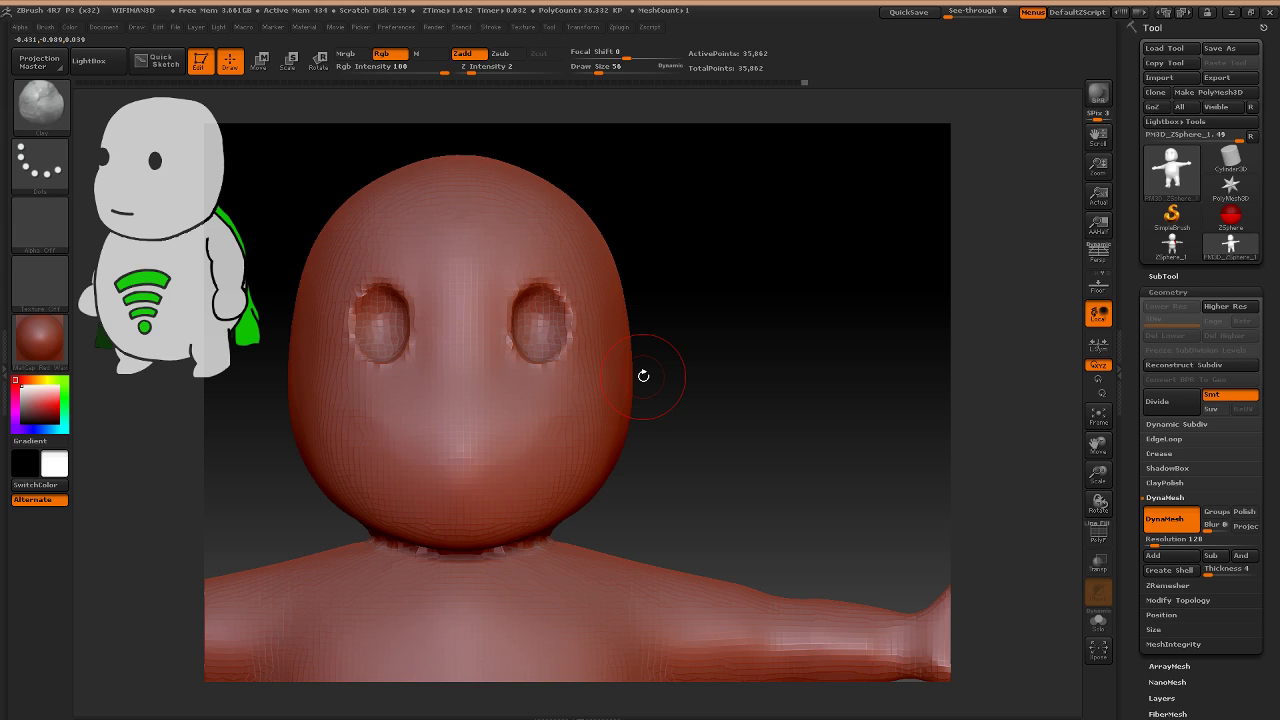
Widen the lower sides of the head and cheeks with the Move brush at draw size 214.
key("shift")
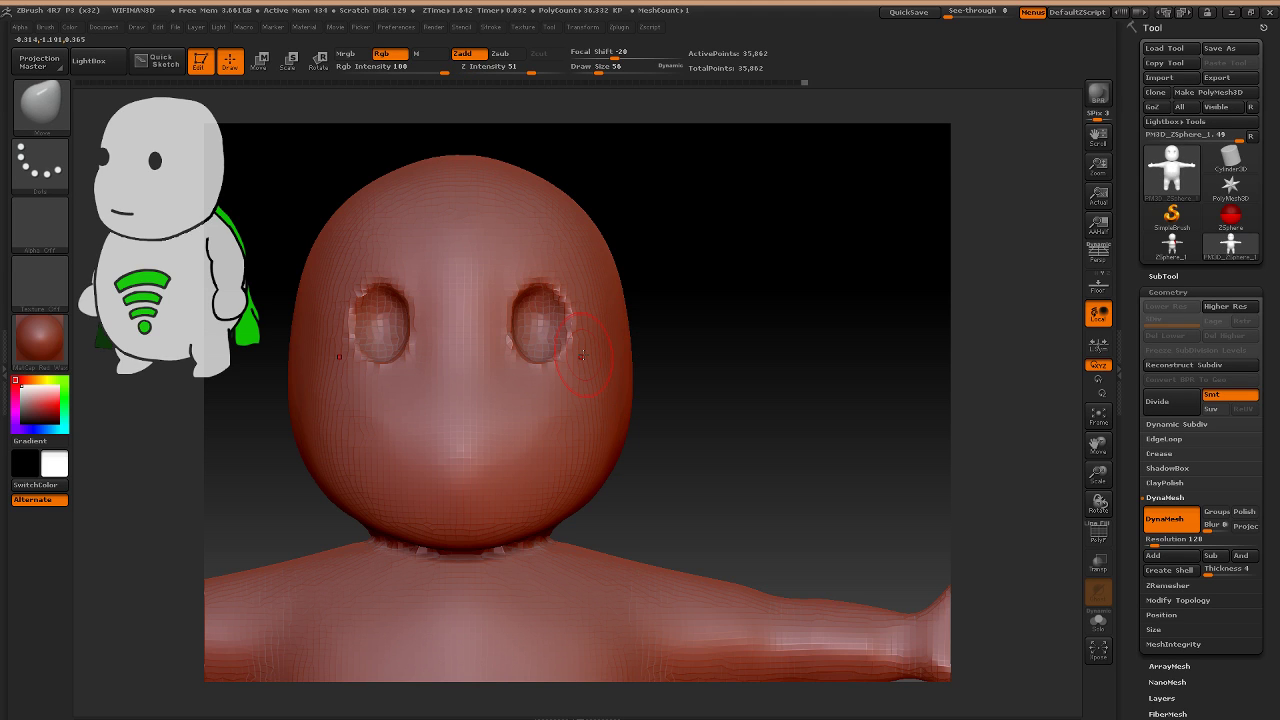
key("]")
mouse_move(630, 391)
left_mouse_down()
mouse_move(590, 391)
mouse_move(646, 414)
left_mouse_up()
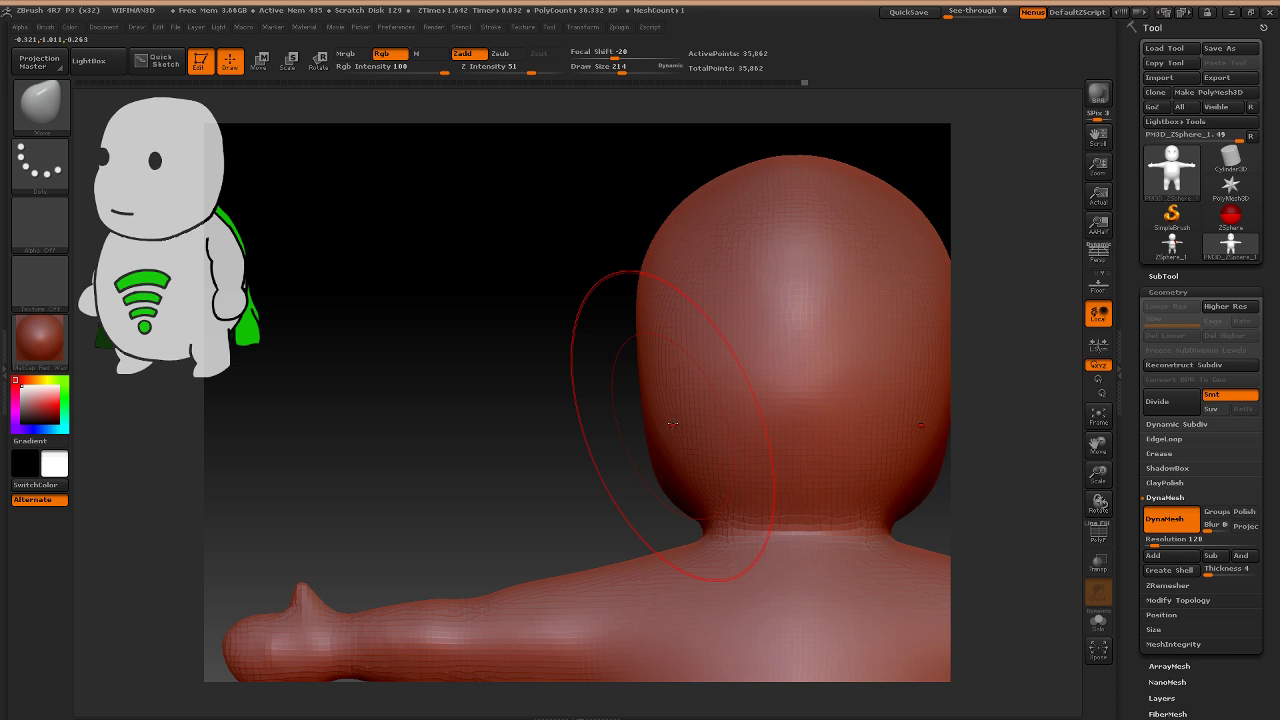
left_click_drag(672, 424, 549, 484)
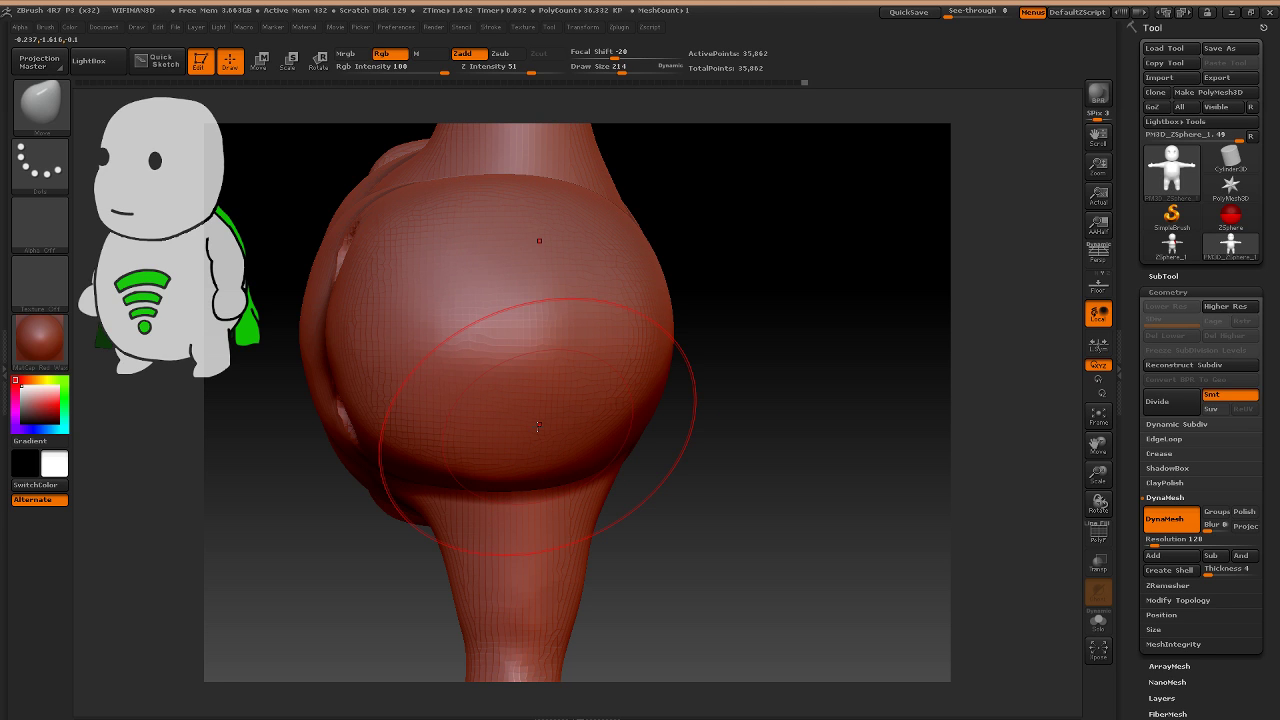
mouse_move(652, 464)
left_mouse_down("shift")
mouse_move(624, 250)
mouse_move(563, 410)
left_mouse_up("shift")
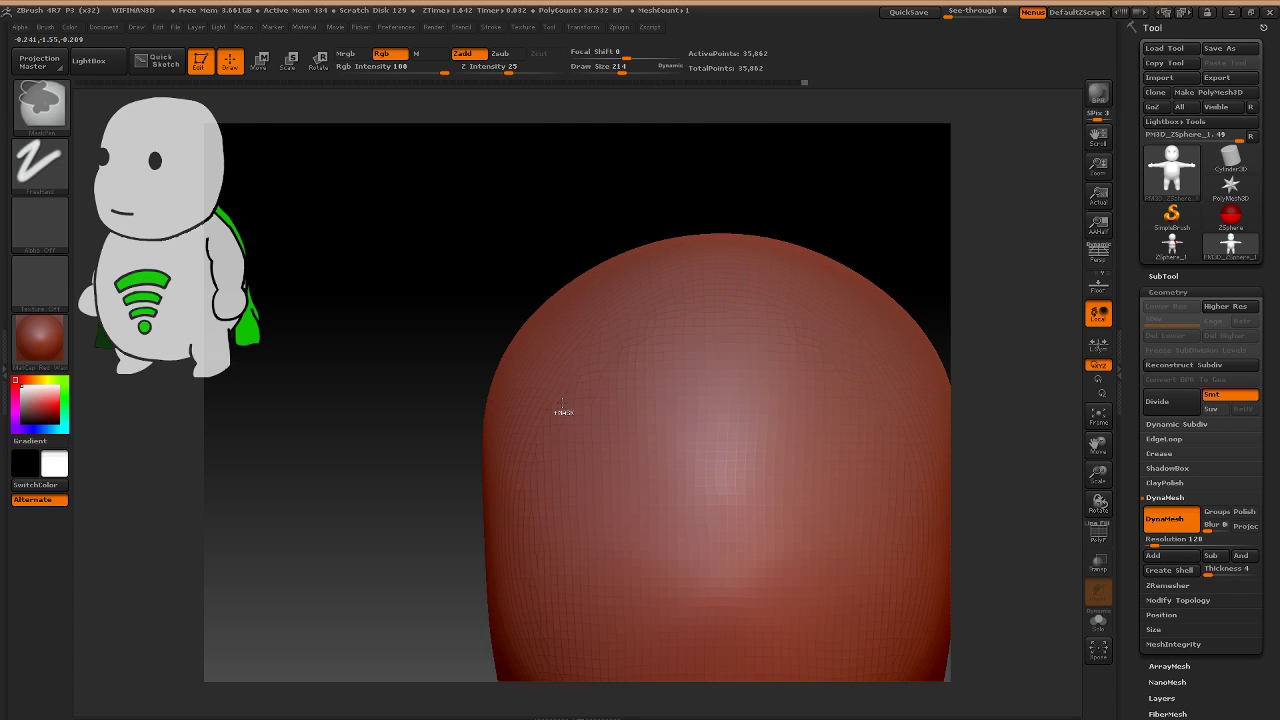
Build up volume on both sides of the crown with the ClayBuildup brush at draw size 86 and Z intensity 5.
key("b")
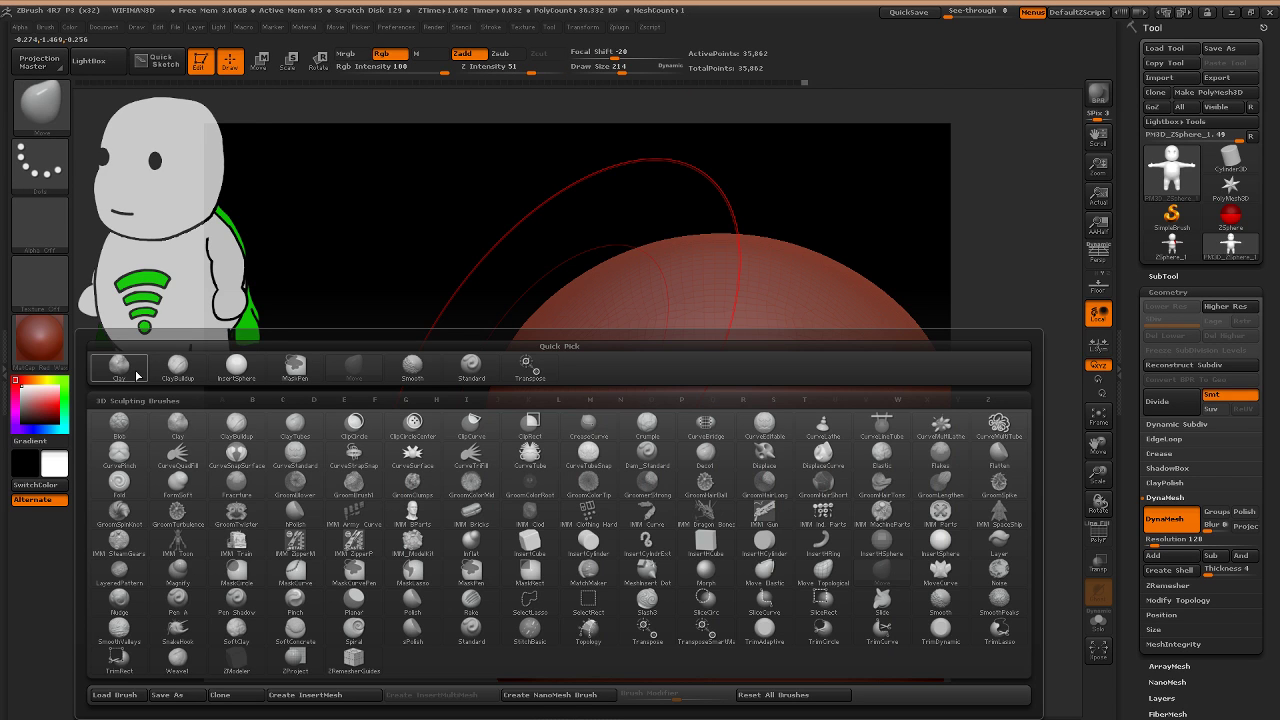
left_click(136, 373)
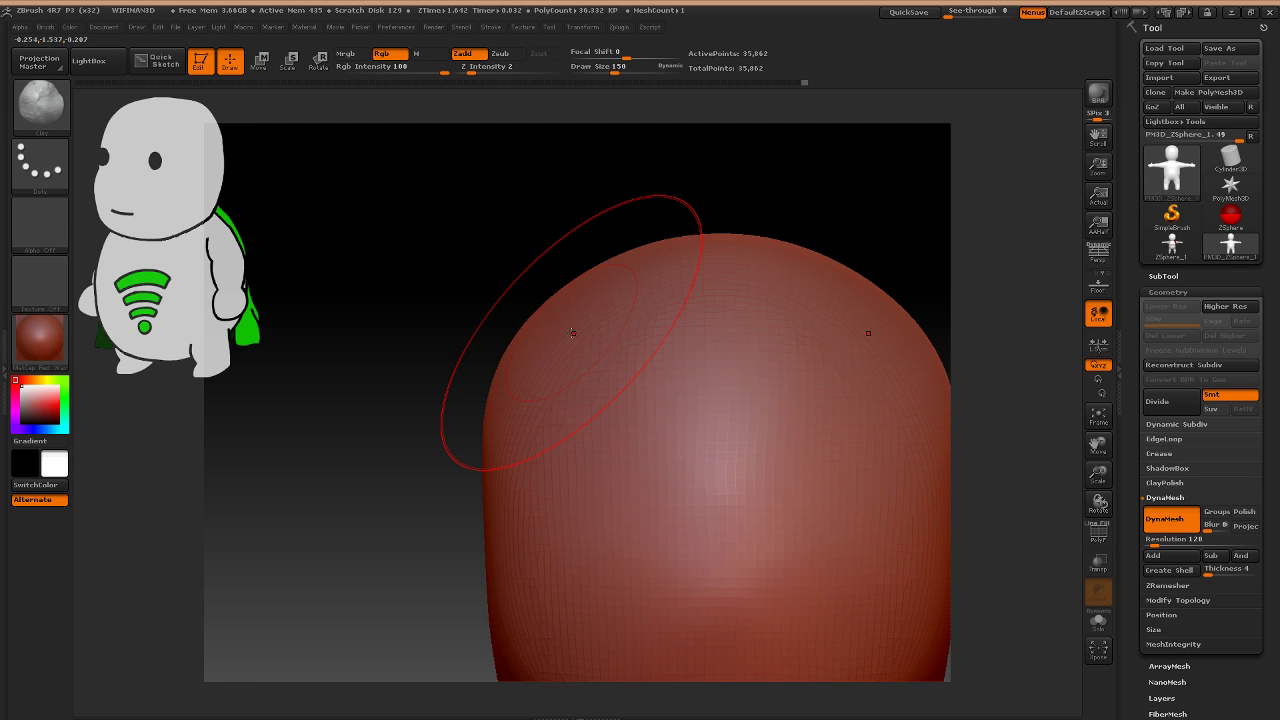
key("shift")
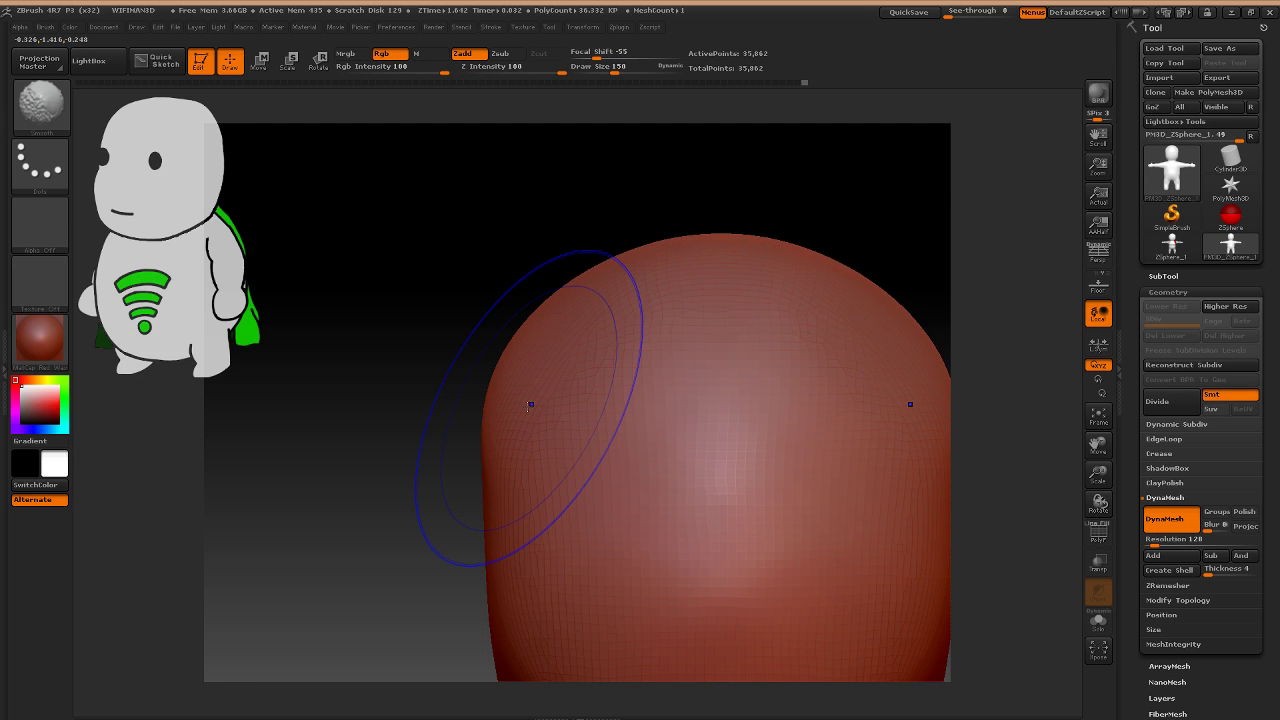
key("ctrl")
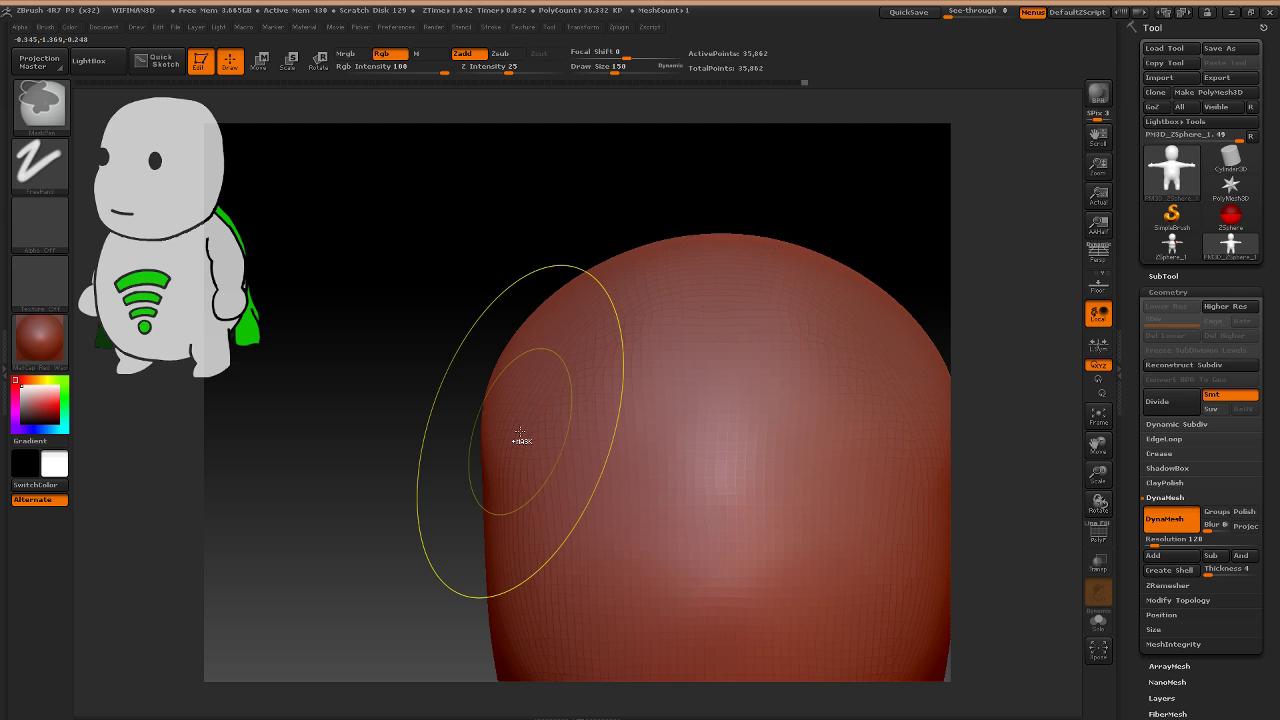
key("b")
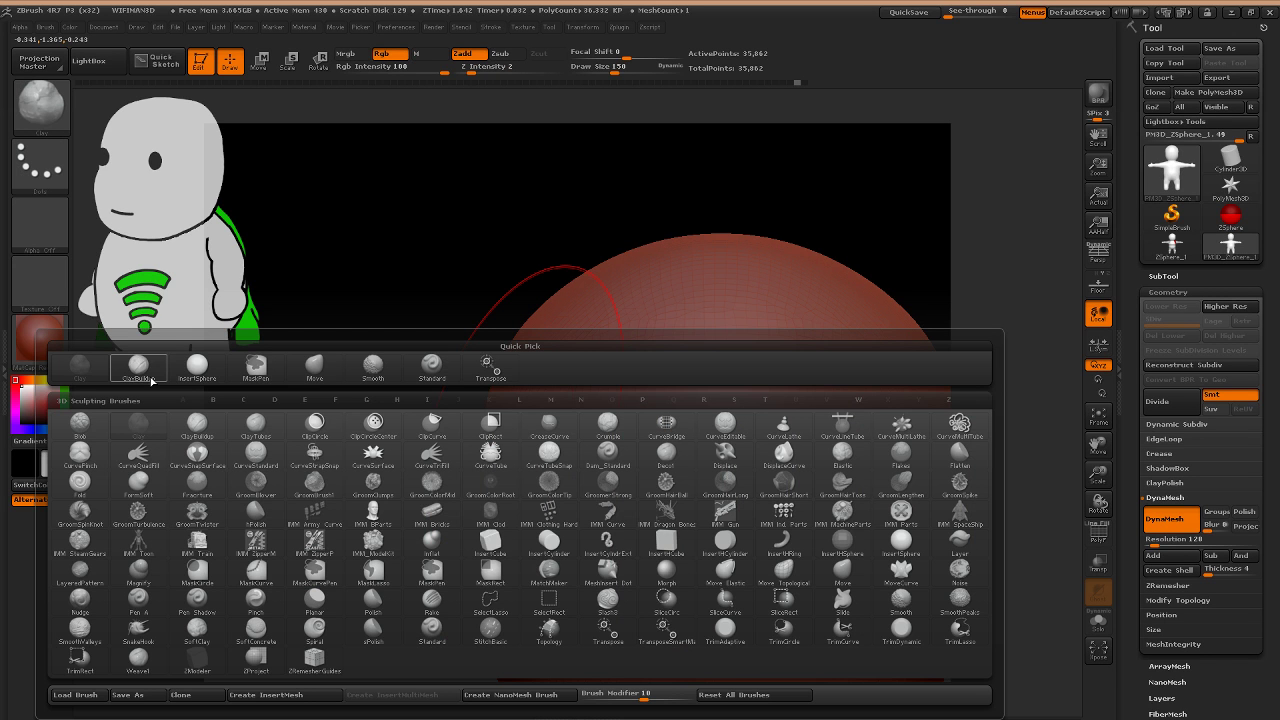
left_click(151, 379)
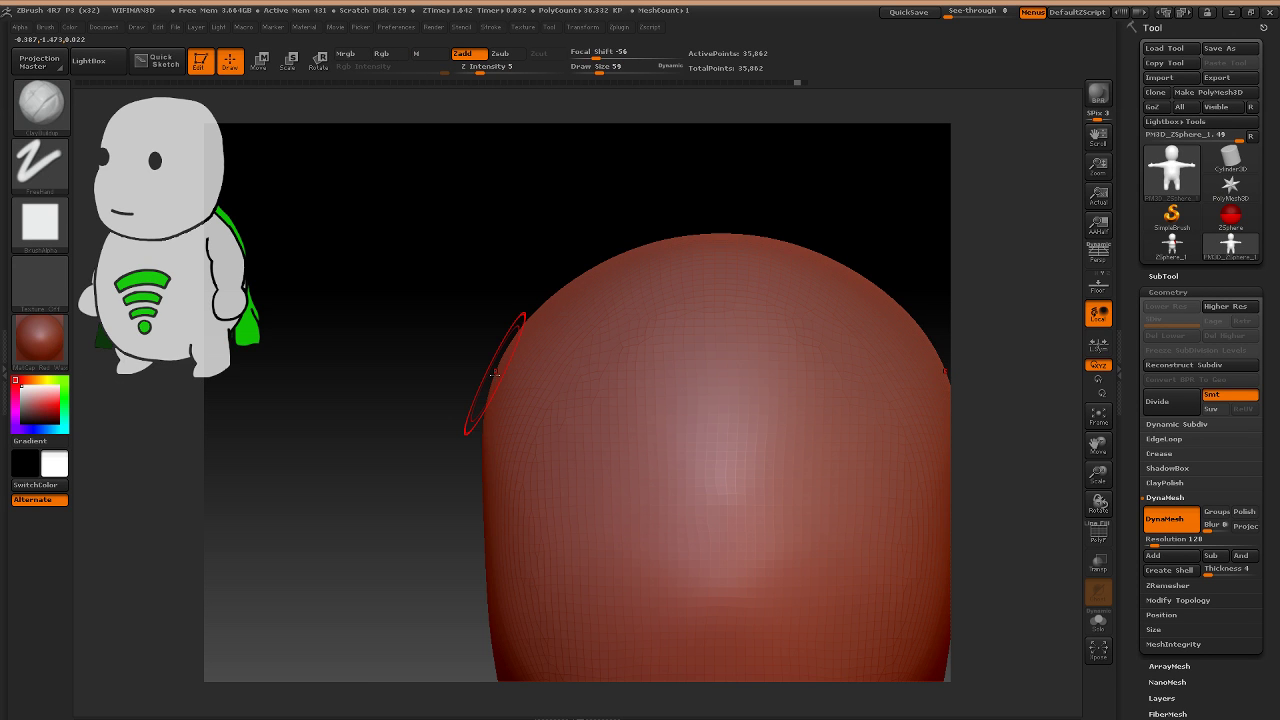
mouse_move(495, 372)
left_mouse_down()
mouse_move(645, 317)
mouse_move(560, 327)
mouse_move(628, 418)
mouse_move(733, 412)
mouse_move(650, 327)
left_mouse_up()
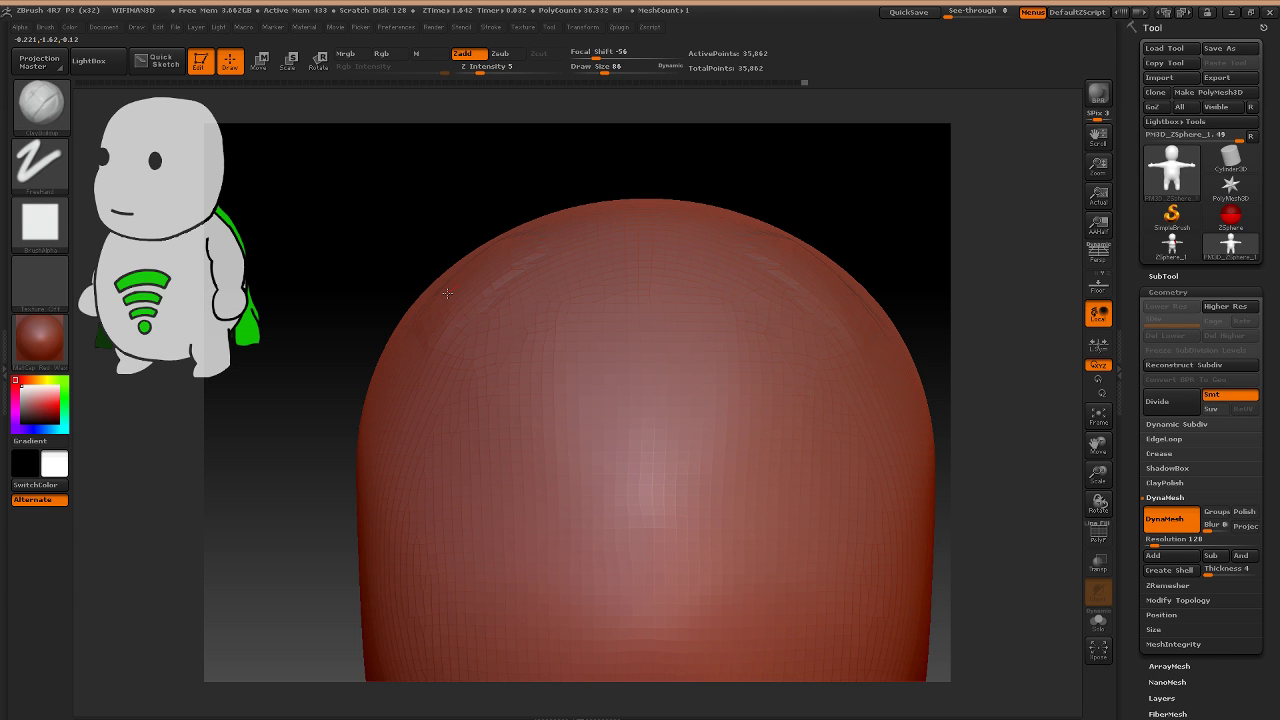
Smooth the clay strokes on the crown into the head surface at draw size 86.
key("shift")
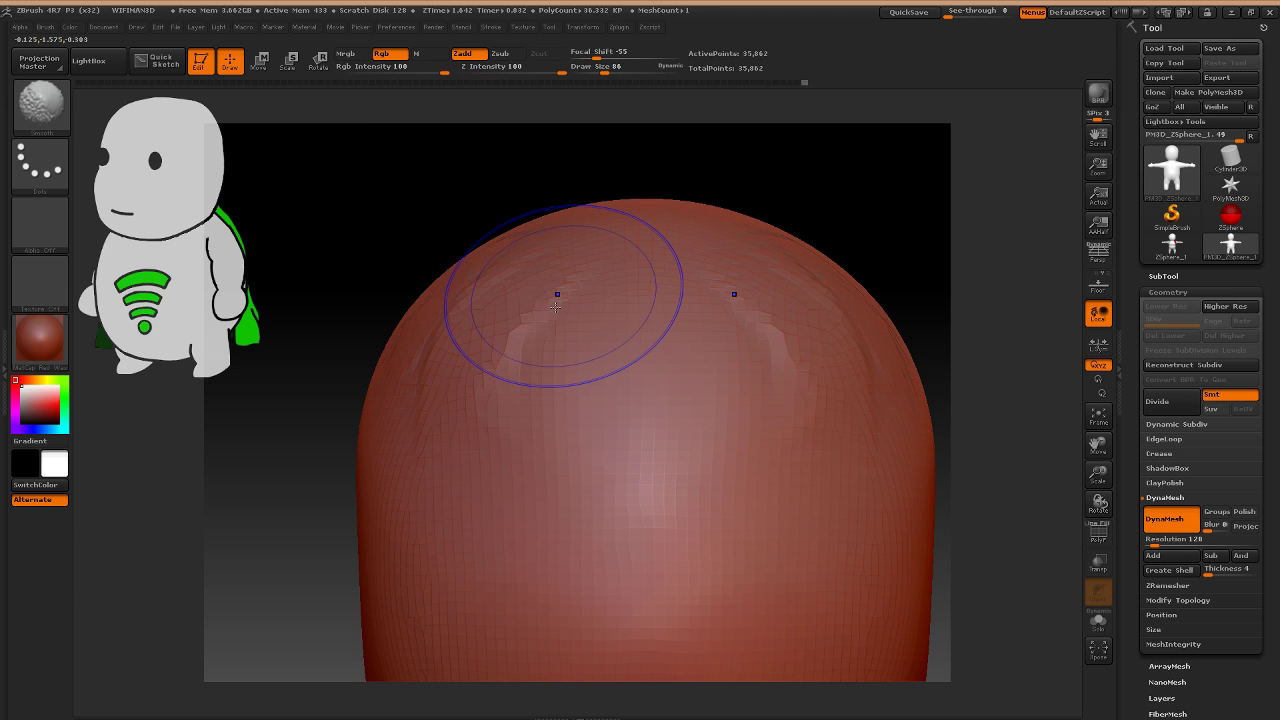
left_click_drag(556, 306, 490, 284, "shift")
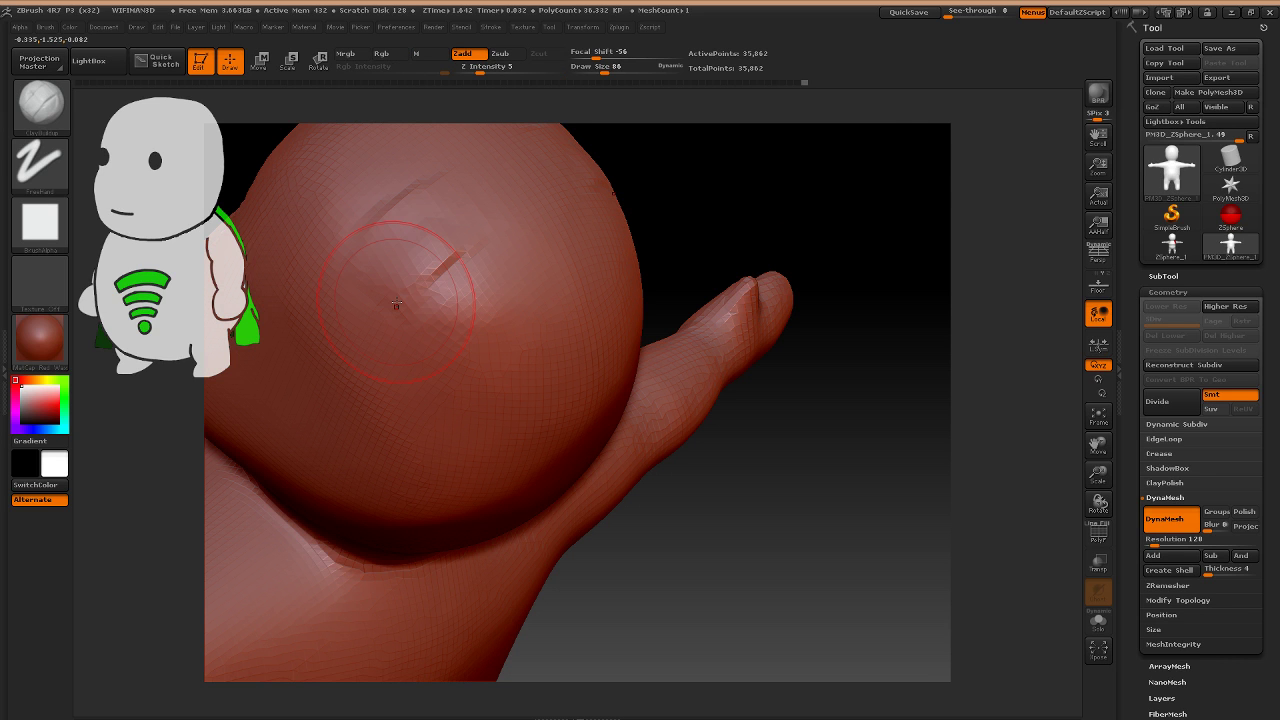
left_click_drag(396, 304, 445, 325, "shift")
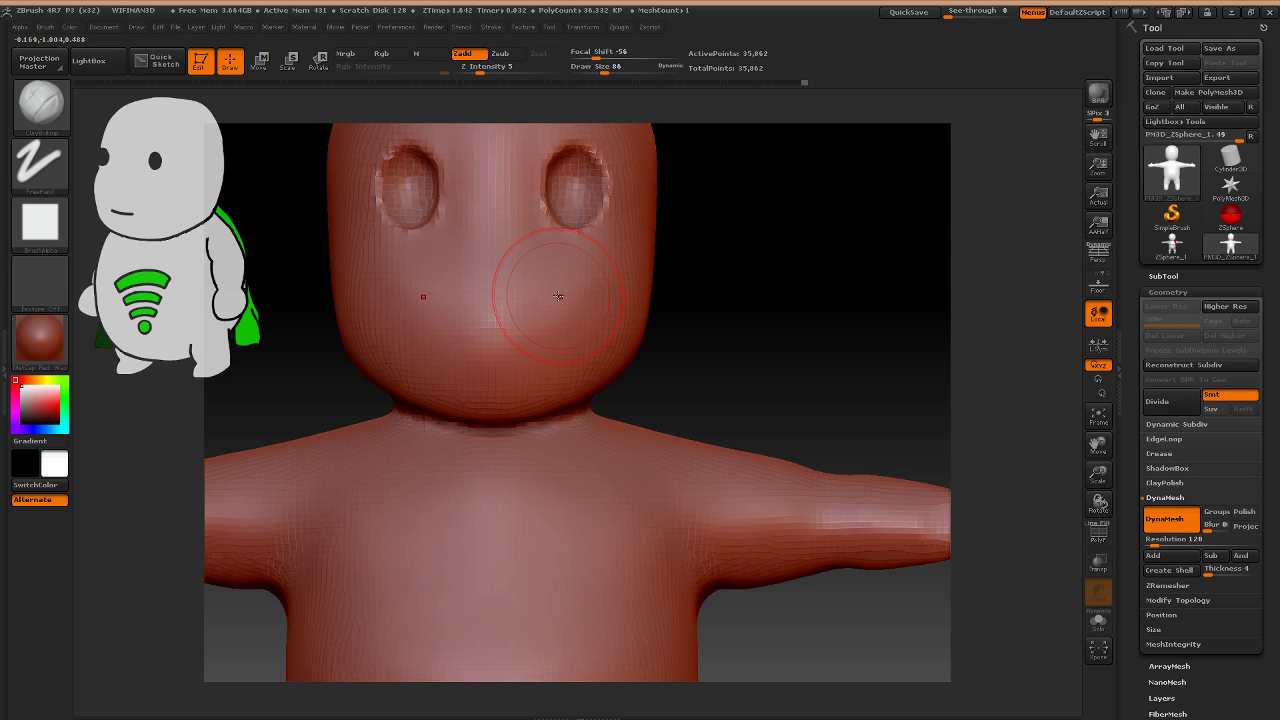
left_click_drag(558, 296, 585, 304)
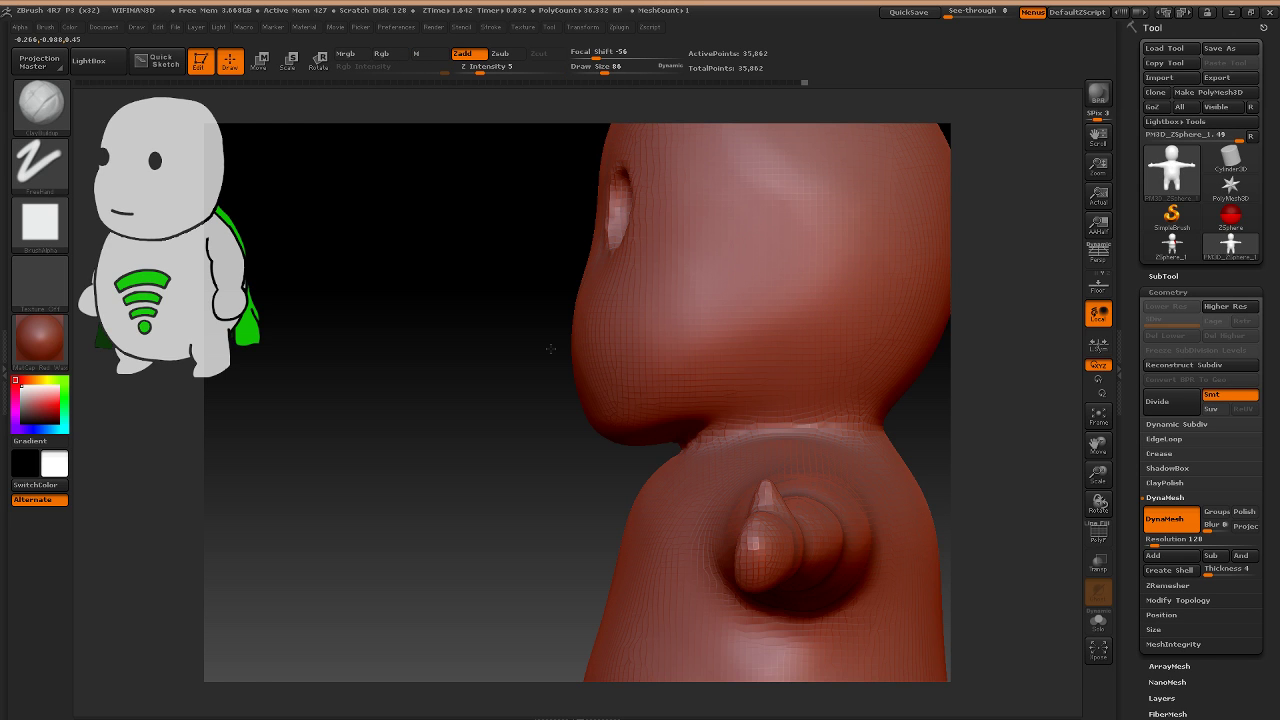
left_click_drag(551, 349, 622, 376)
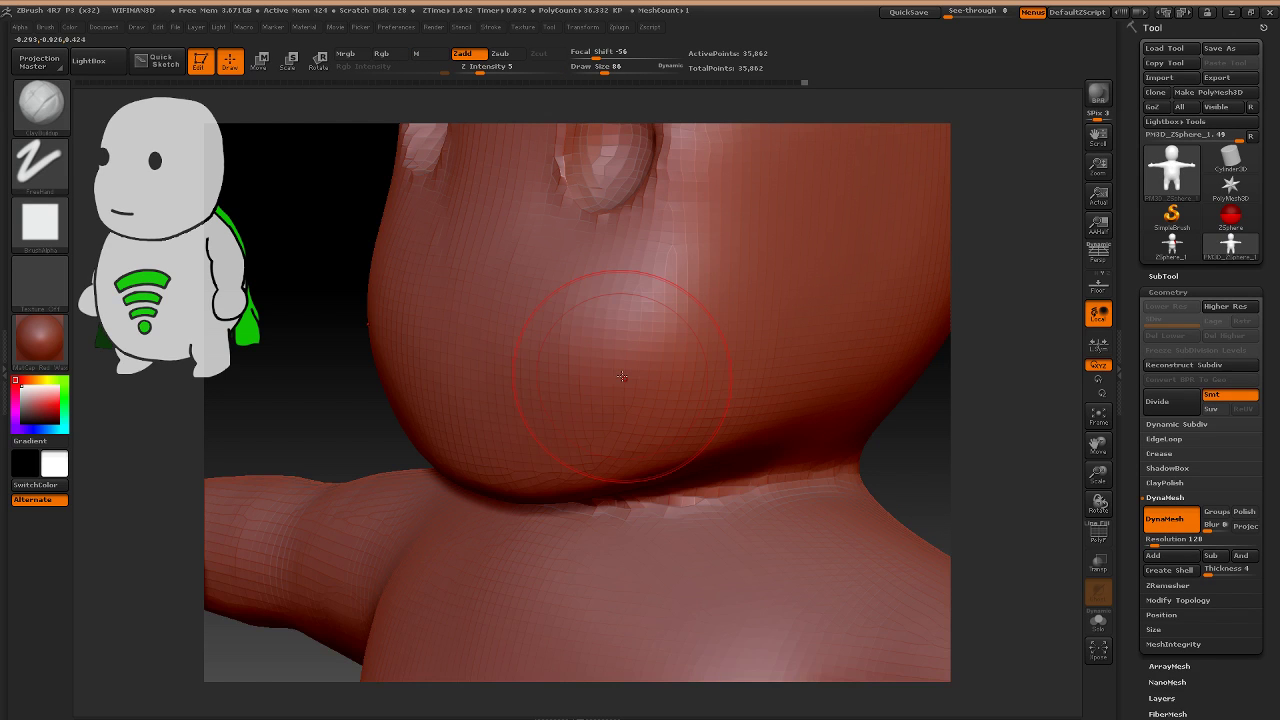
right_click_drag(622, 376, 576, 362, "ctrl")
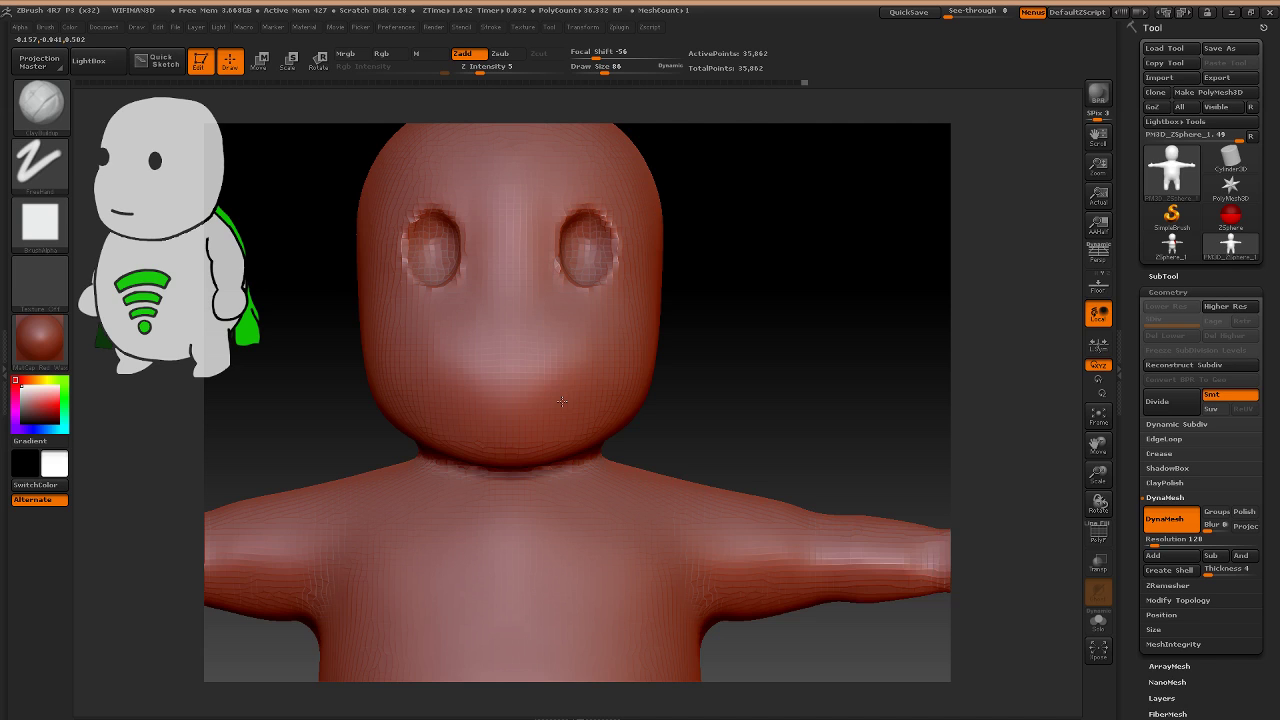
Mask both eye sockets and their surrounding rims with the MaskPen brush at draw size 39.
key("s")
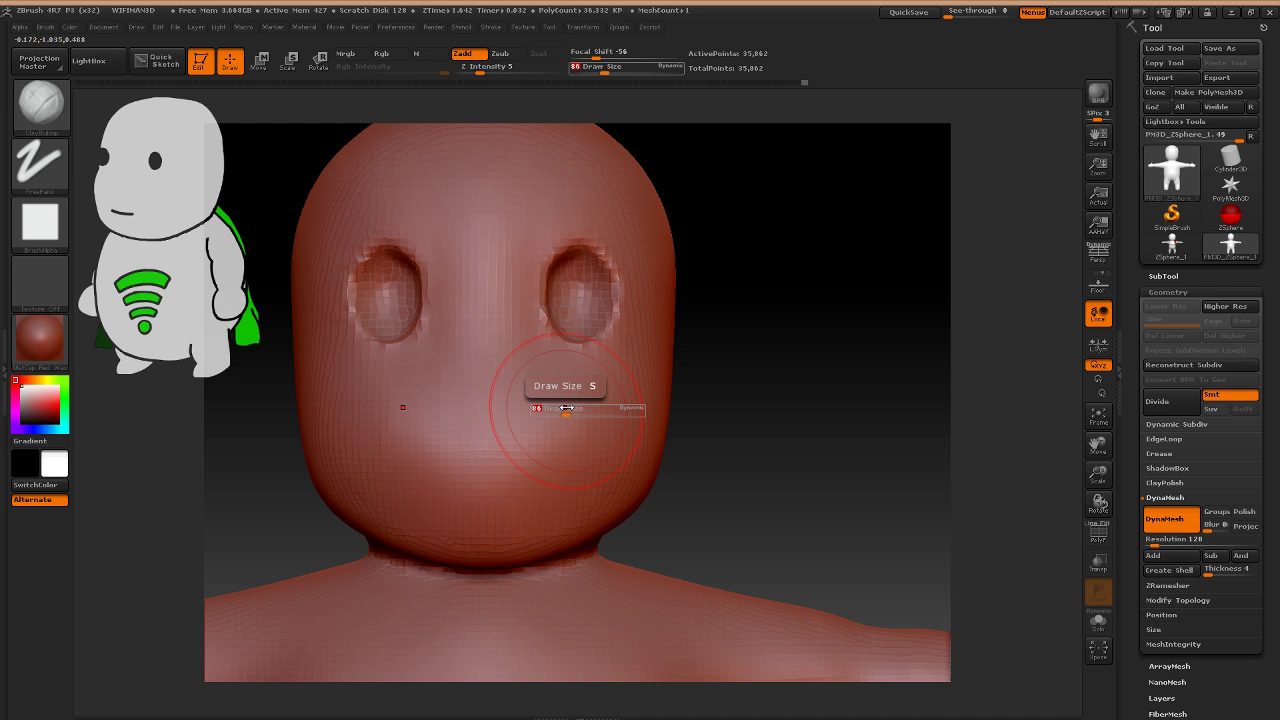
left_click_drag(566, 408, 624, 413)
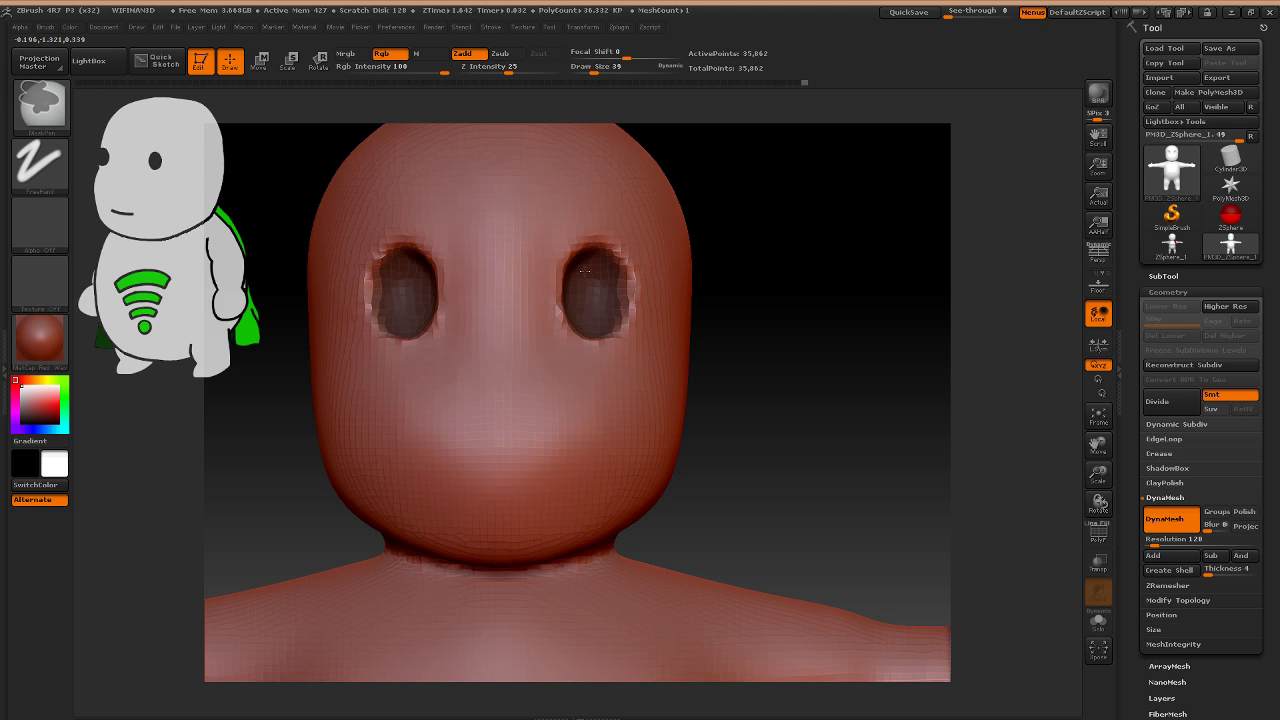
mouse_move(585, 270)
left_mouse_down()
mouse_move(576, 311)
mouse_move(571, 297)
mouse_move(625, 280)
left_mouse_up()
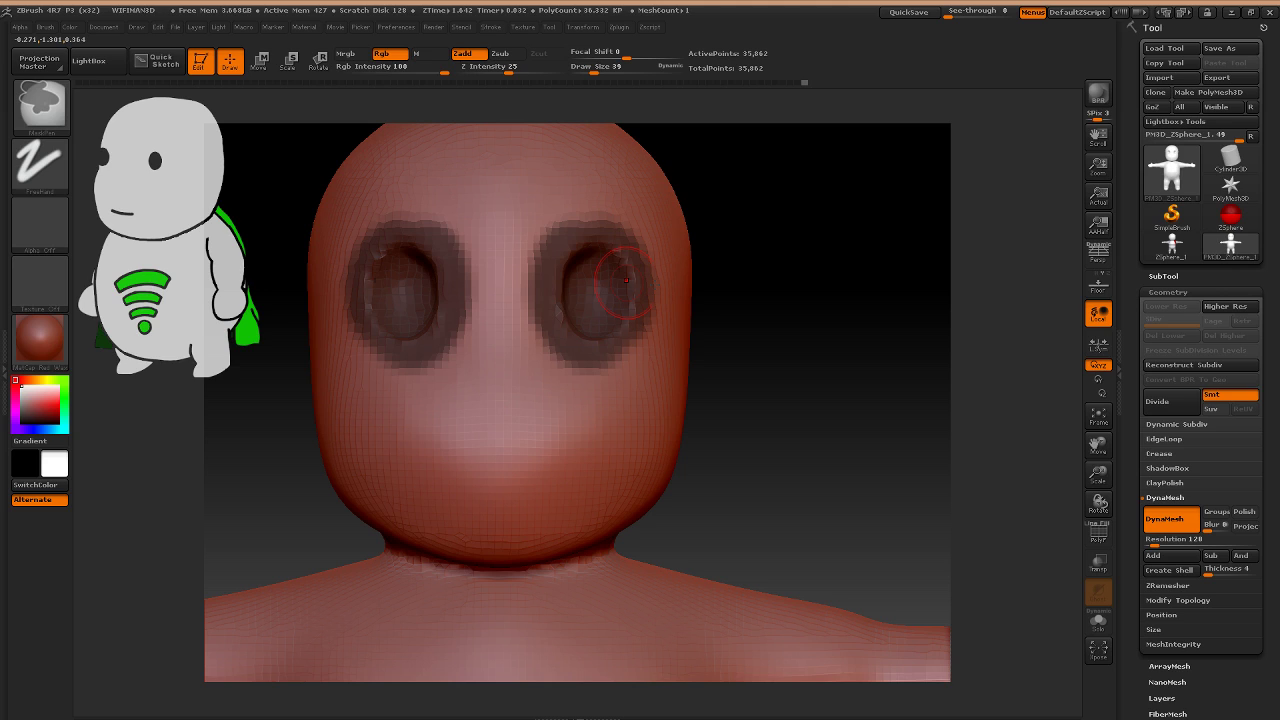
Refine the outlines of the masks around both eyes into even ovals and blur the mask edges.
key("b")
key("c")
key("b")
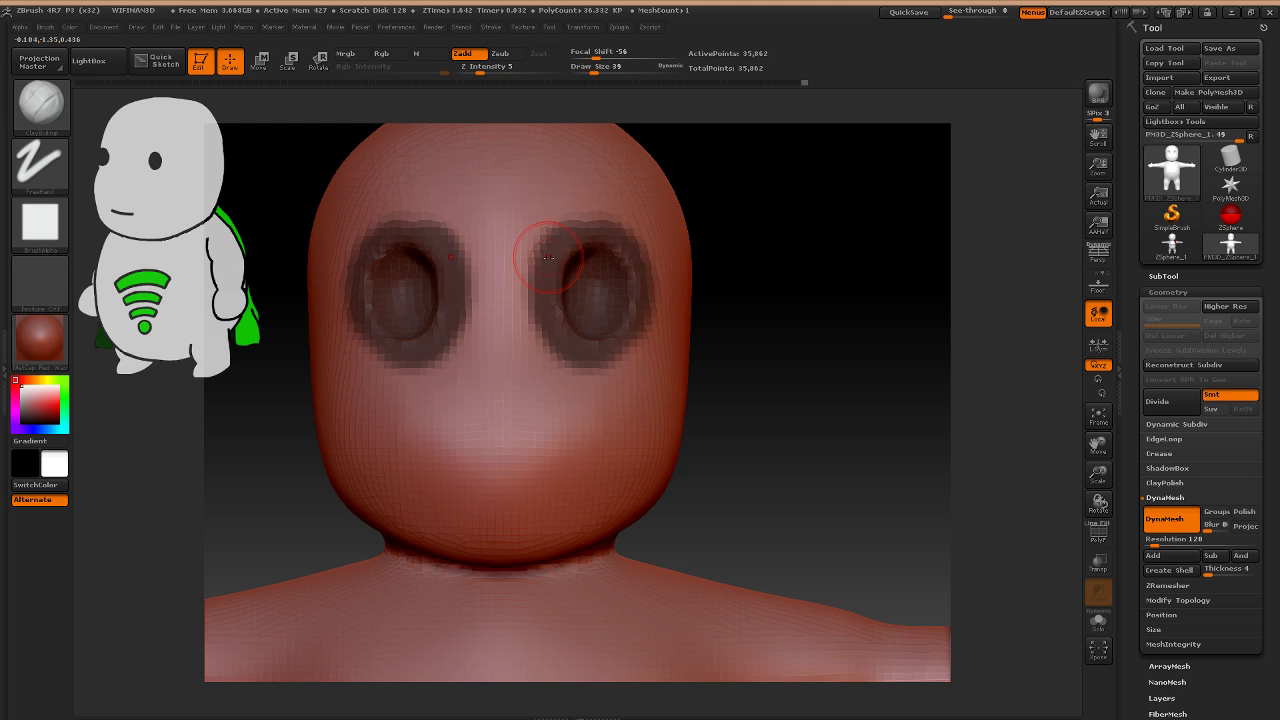
key("ctrl")
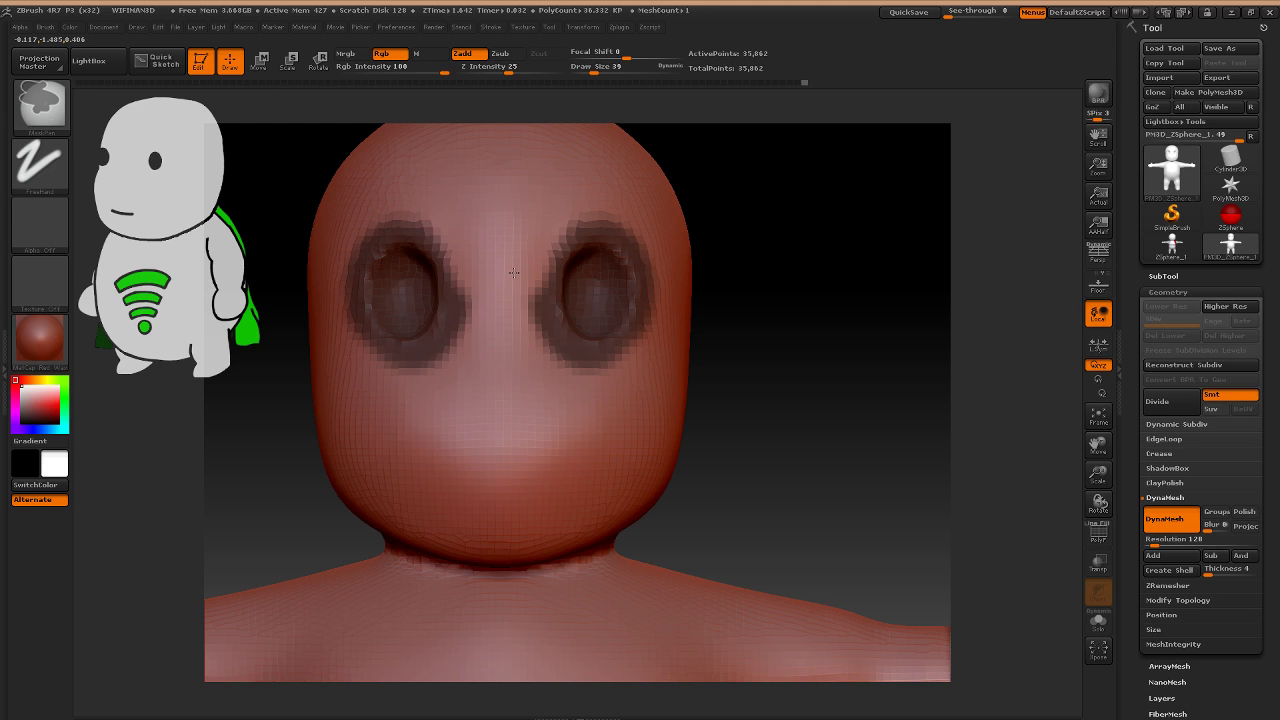
mouse_move(514, 272)
left_mouse_down("ctrl+alt")
mouse_move(514, 337)
mouse_move(650, 311)
mouse_move(597, 287)
mouse_move(580, 240)
mouse_move(565, 262)
mouse_move(623, 305)
mouse_move(556, 293)
mouse_move(532, 330)
left_mouse_up("ctrl+alt")
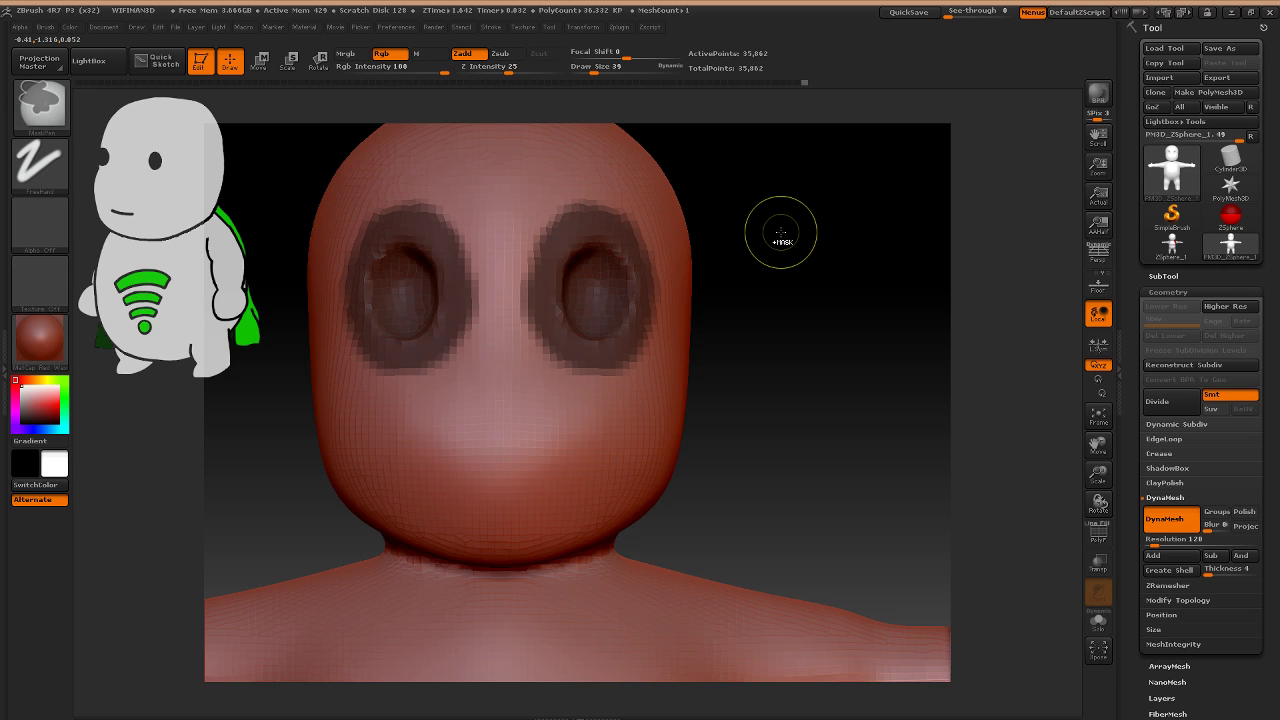
left_click(781, 233, "ctrl")
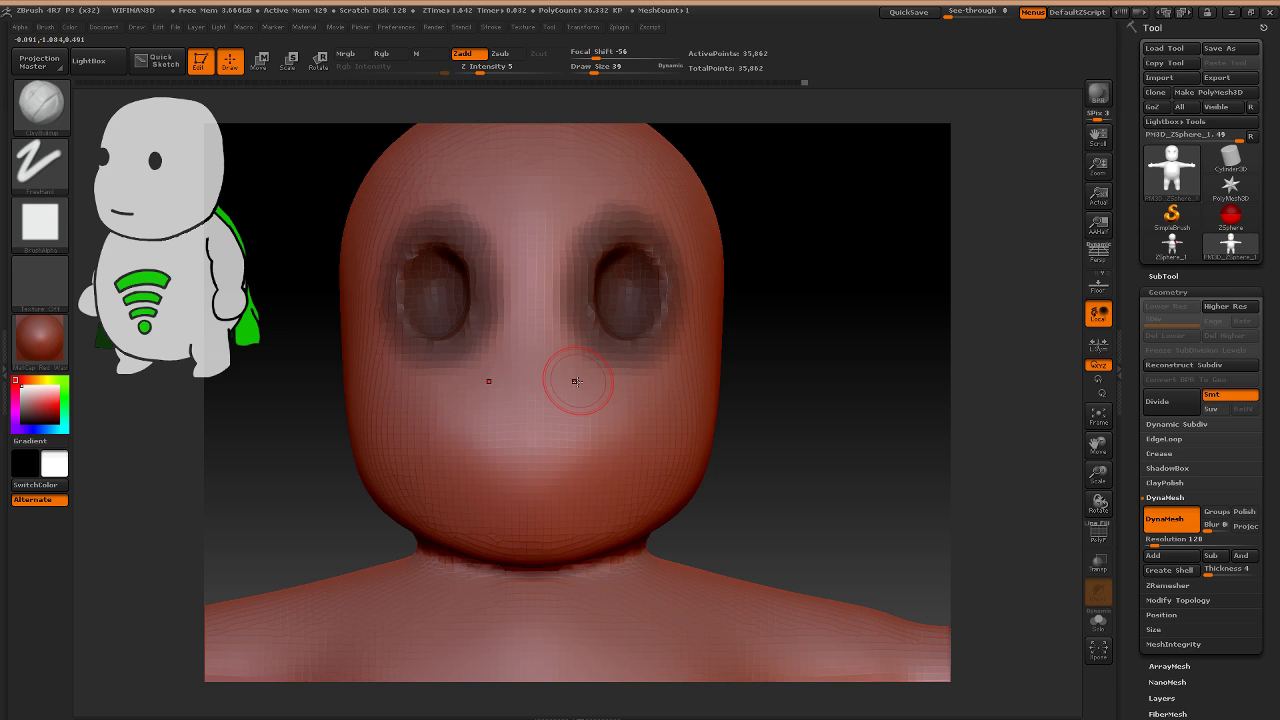
left_click_drag(609, 386, 609, 480)
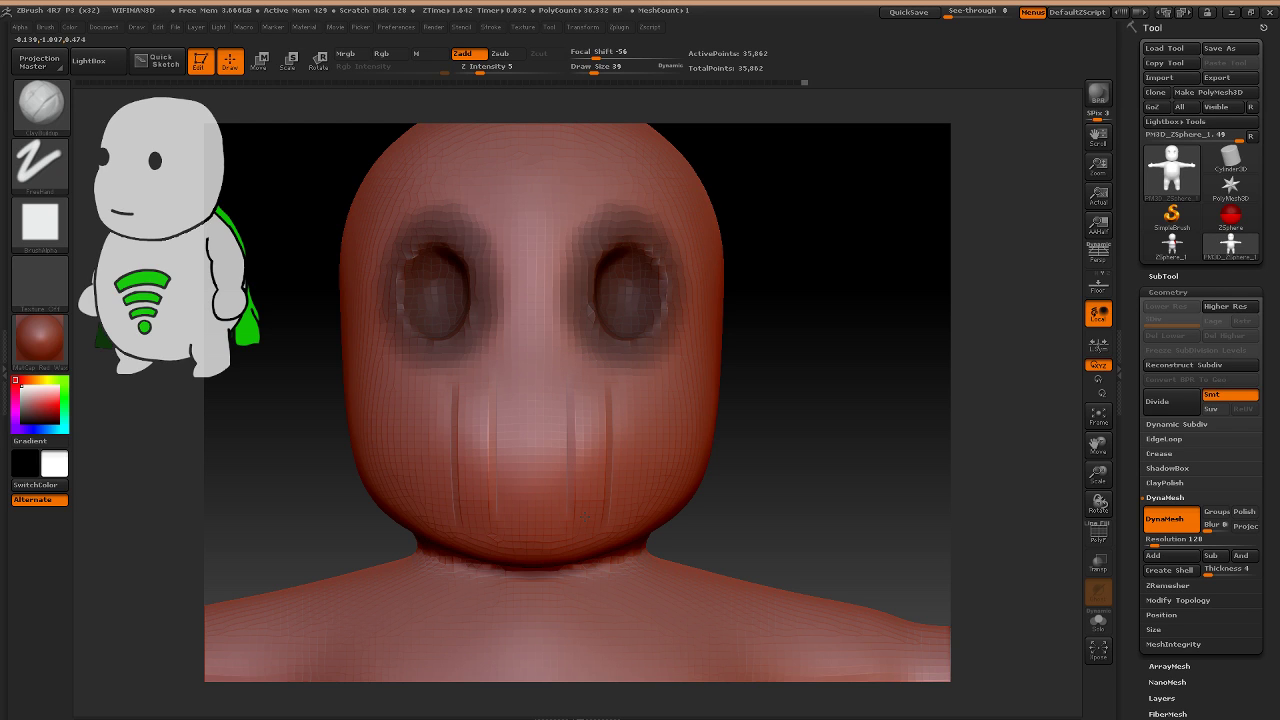
key("ctrl+z")
key("ctrl+z")
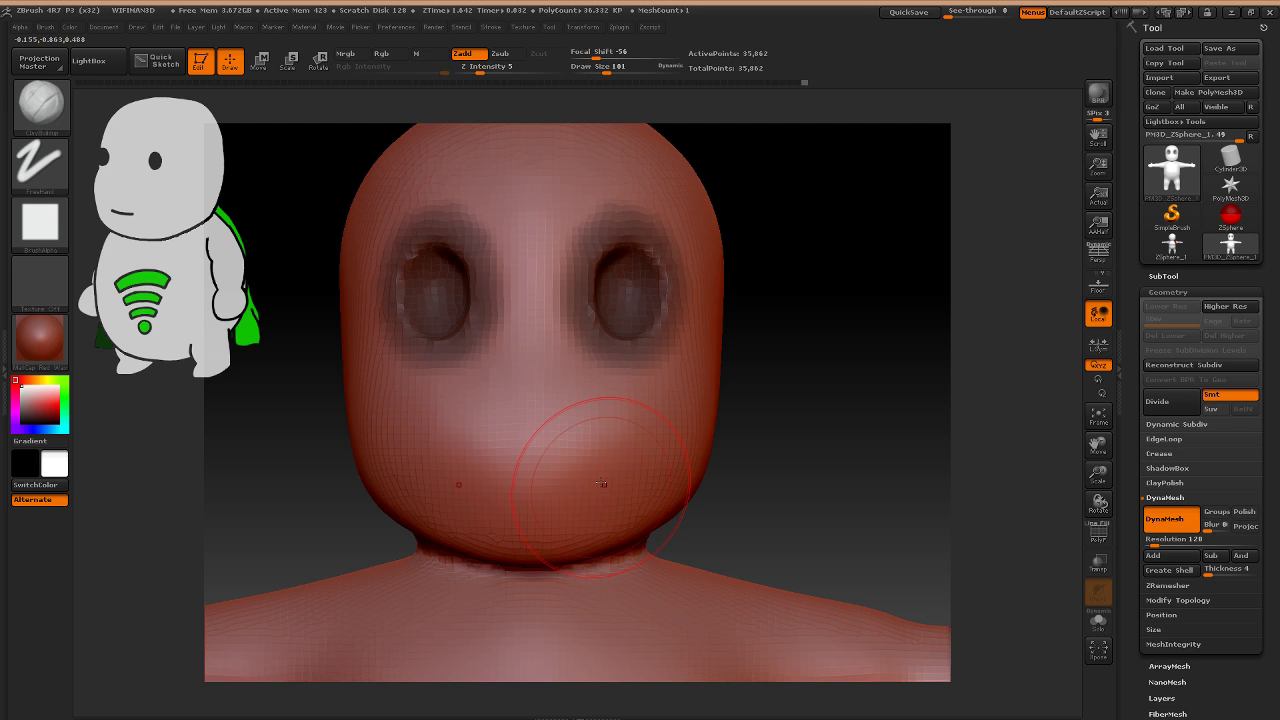
Build up the muzzle and cheeks below the eyes with ClayBuildup at draw size 101 and Z intensity 5, smoothing the strokes.
key("ctrl+shift+z")
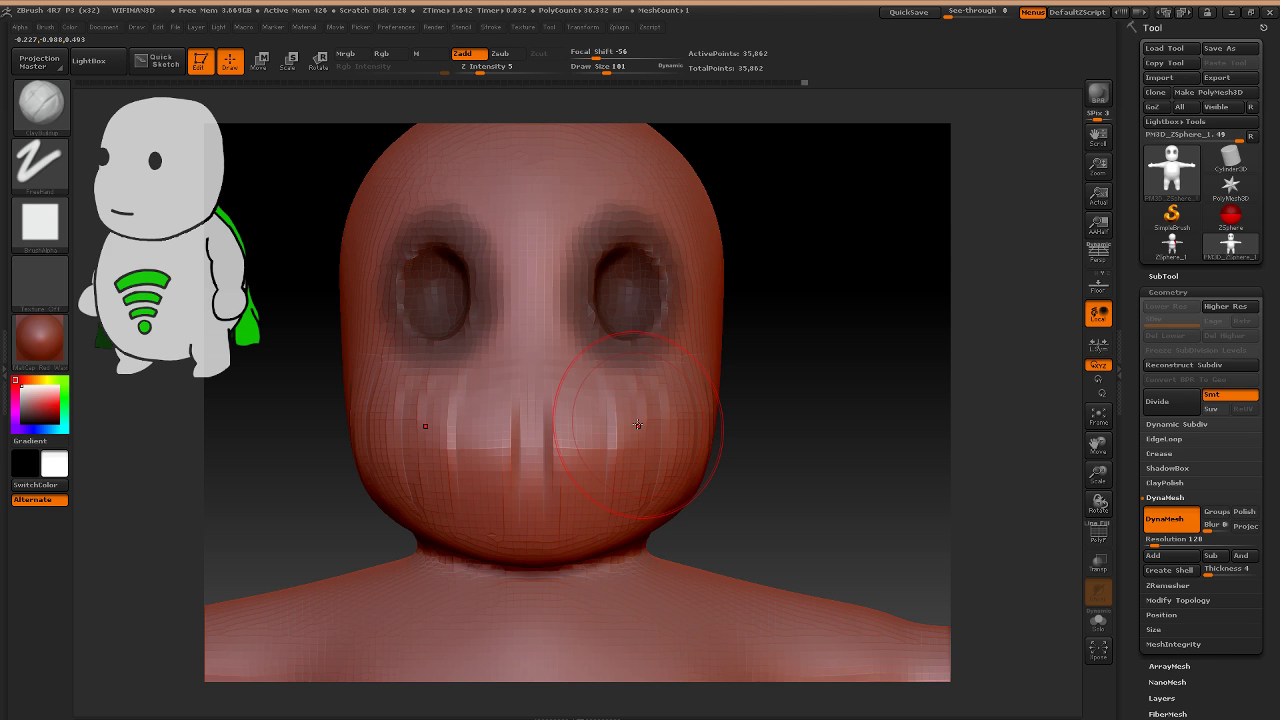
left_click_drag(638, 425, 594, 498, "shift")
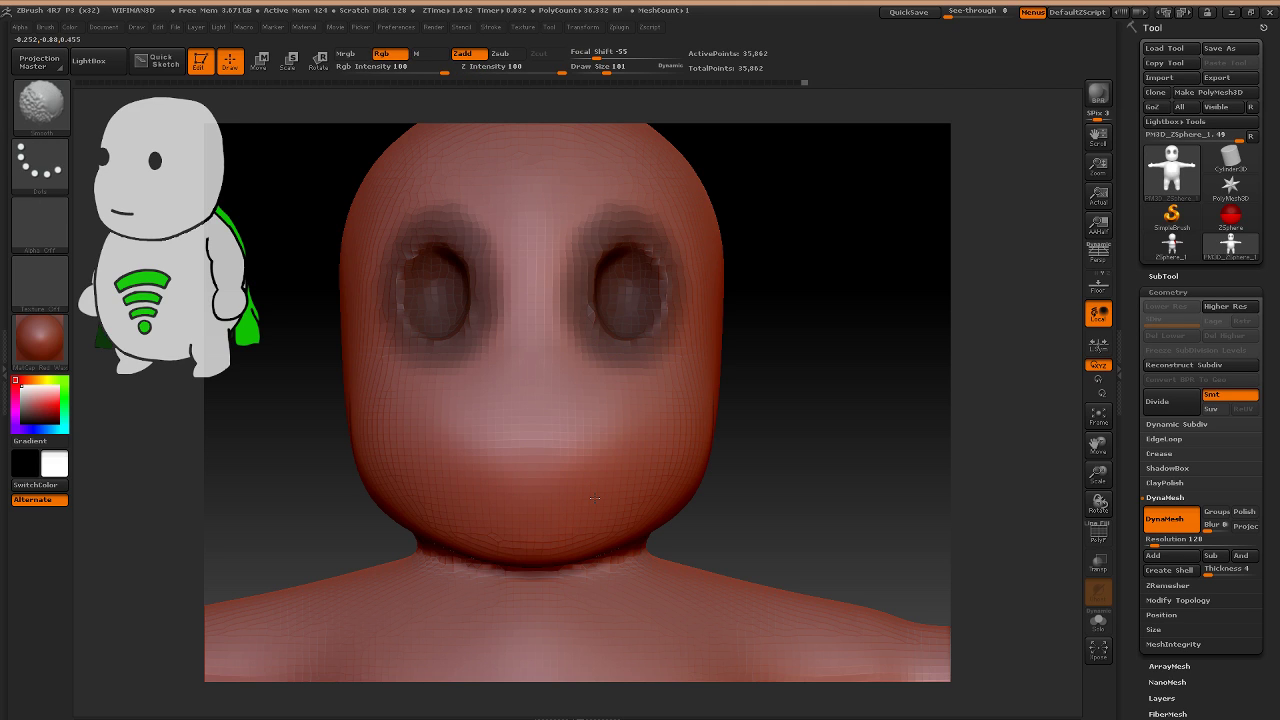
key("ctrl+z")
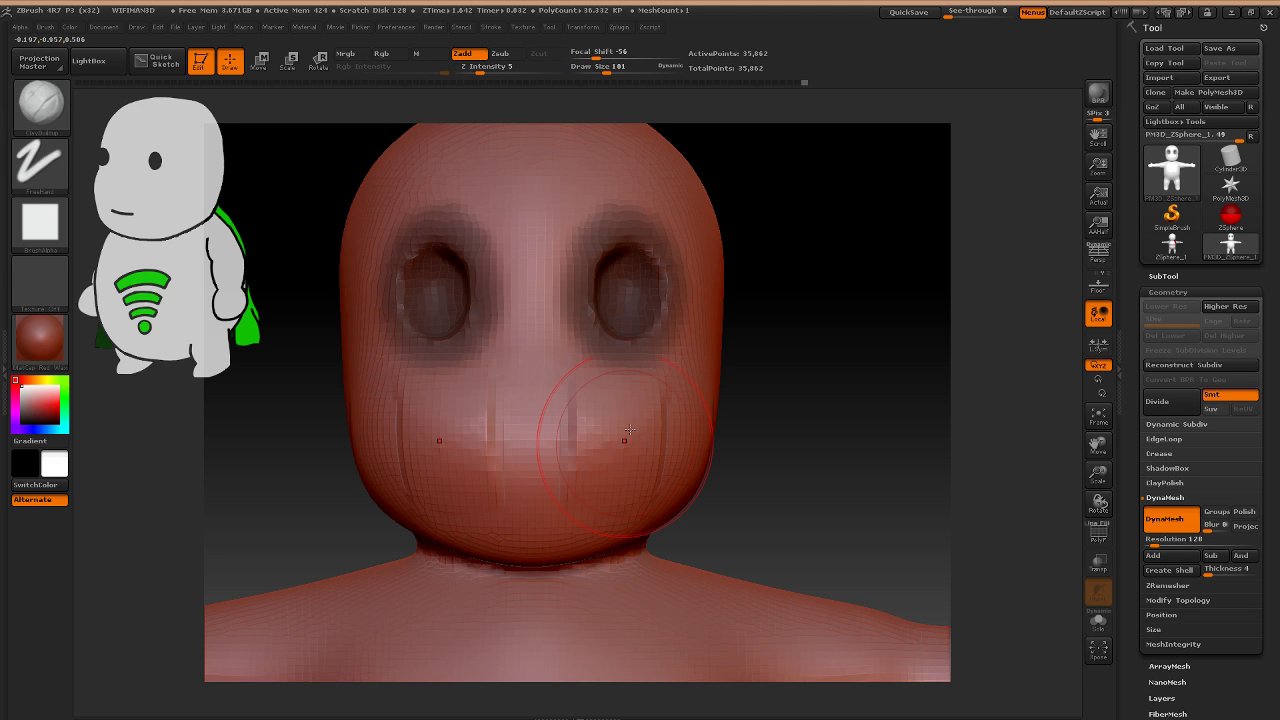
mouse_move(629, 430)
left_mouse_down()
mouse_move(657, 480)
mouse_move(714, 446)
mouse_move(440, 432)
left_mouse_up()
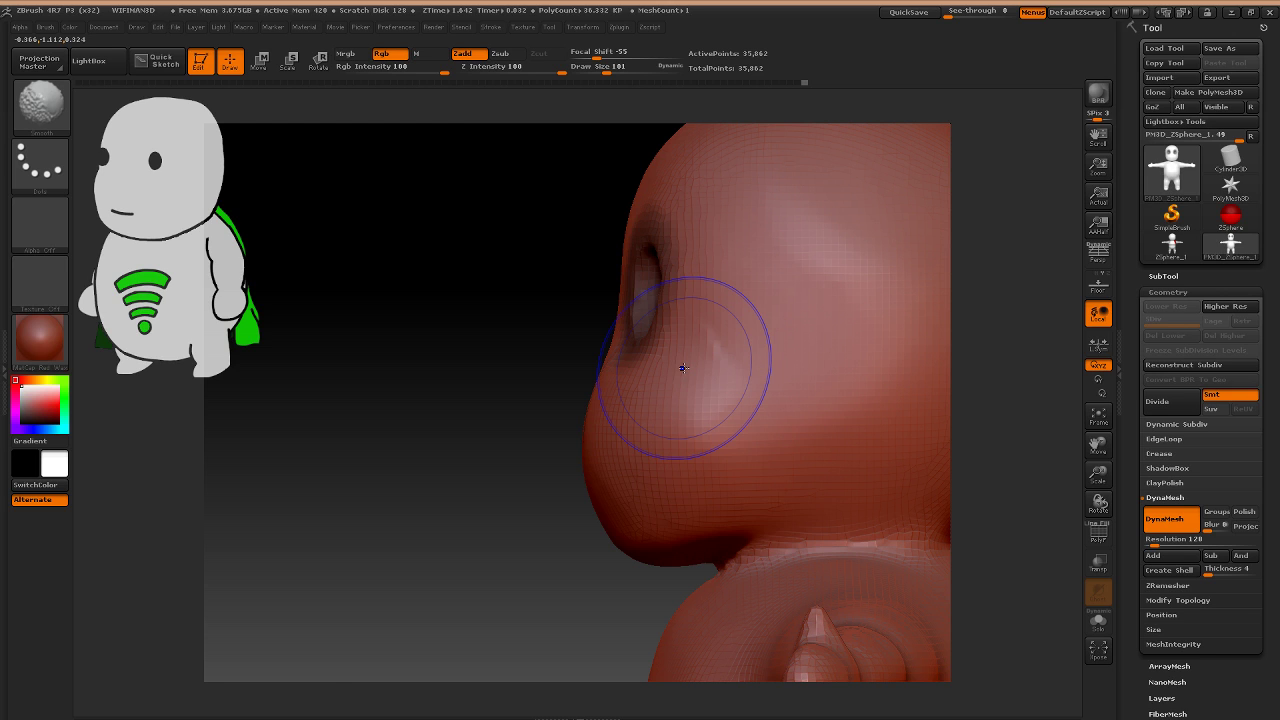
mouse_move(682, 368)
left_mouse_down()
mouse_move(727, 427)
mouse_move(460, 421)
mouse_move(537, 426)
left_mouse_up()
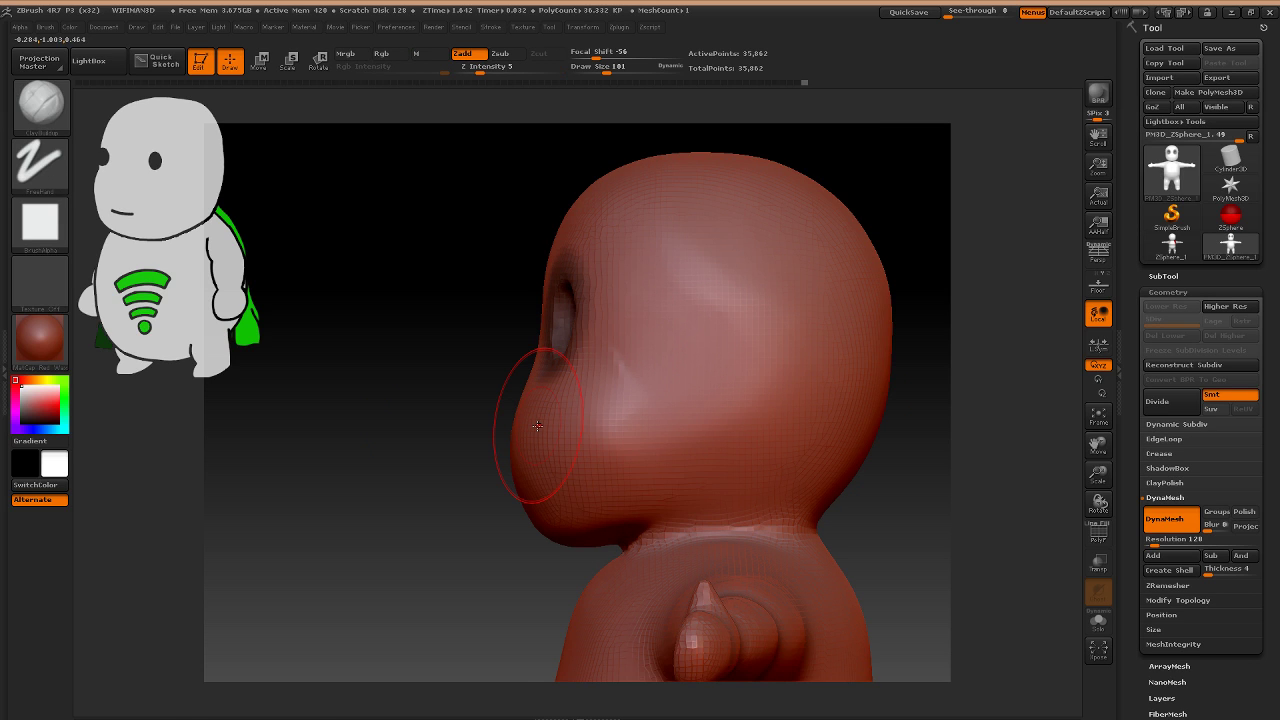
Reshape the chin profile with the Move brush at draw size 101 and smooth the muzzle and cheek.
key("b")
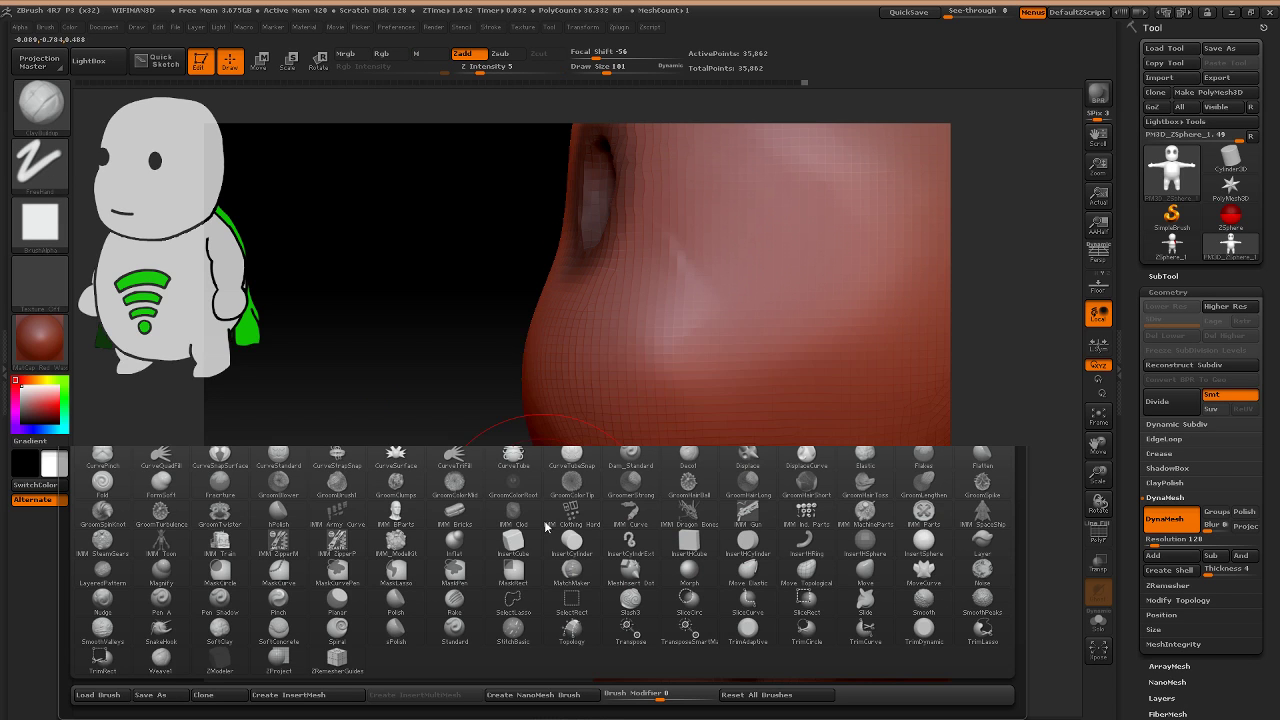
left_click(546, 527)
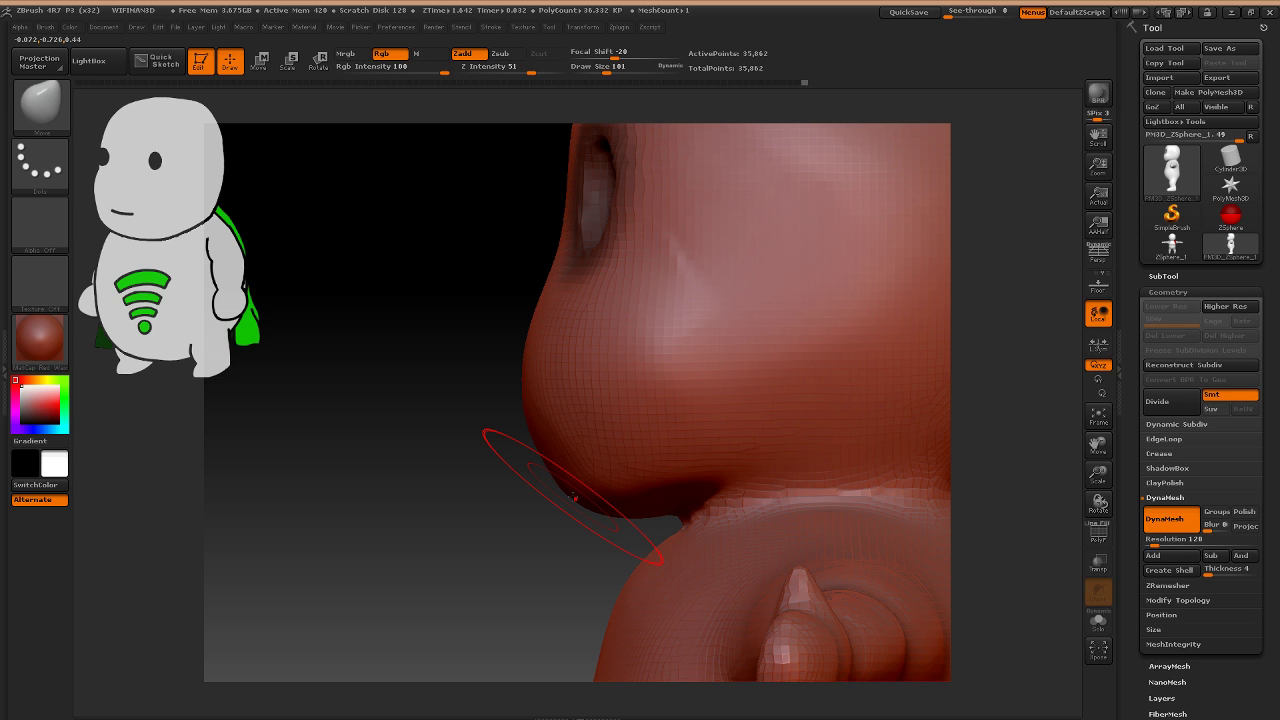
mouse_move(508, 514)
left_mouse_down()
mouse_move(593, 482)
mouse_move(580, 470)
left_mouse_up()
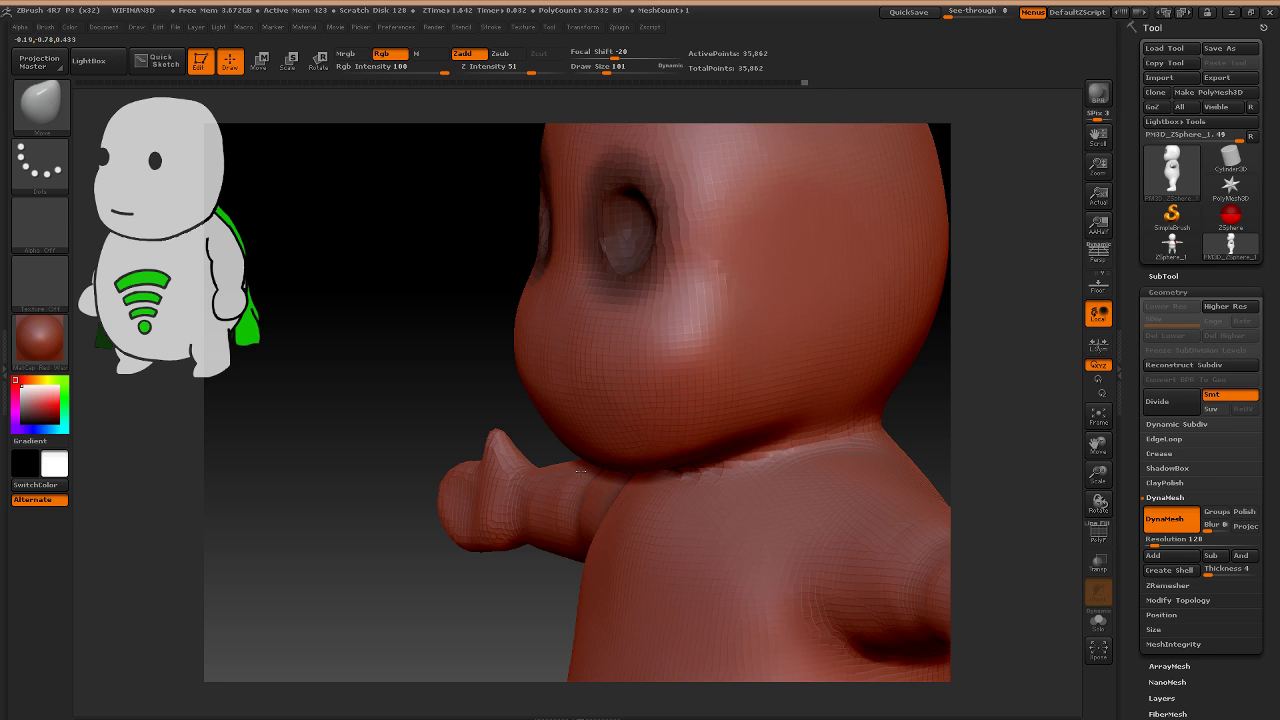
key("shift")
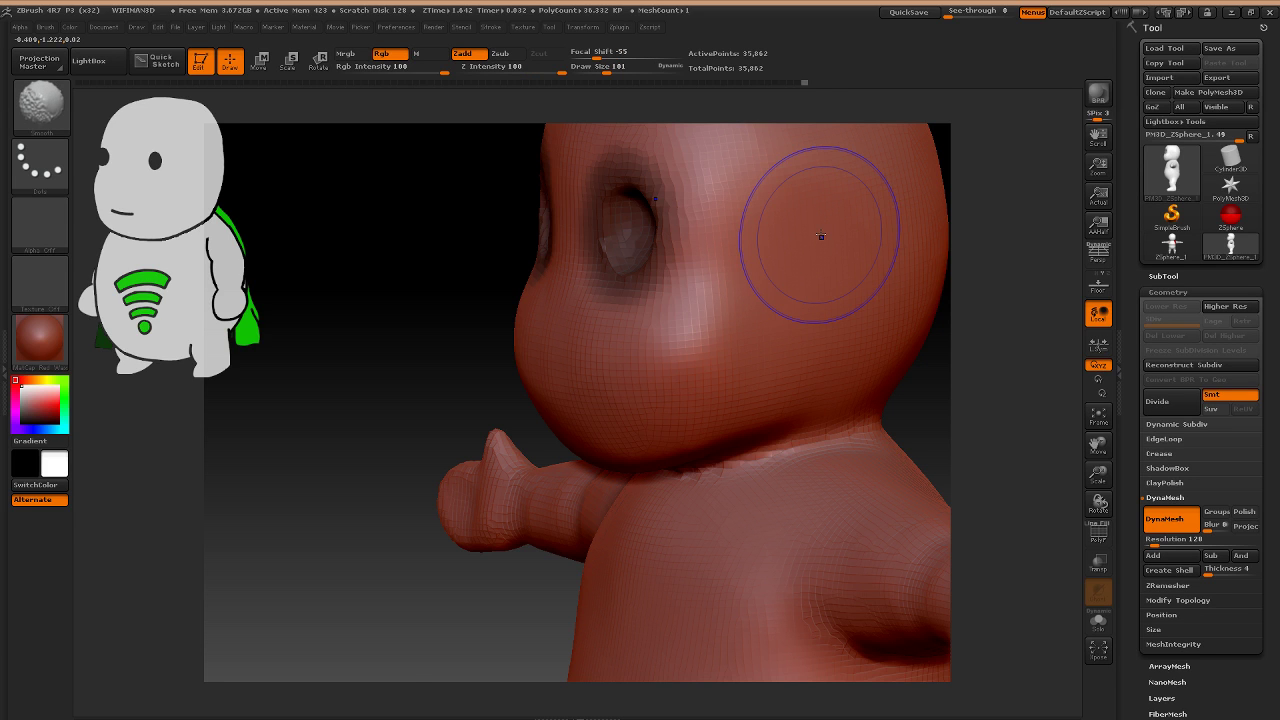
left_click_drag(478, 272, 512, 363, "alt")
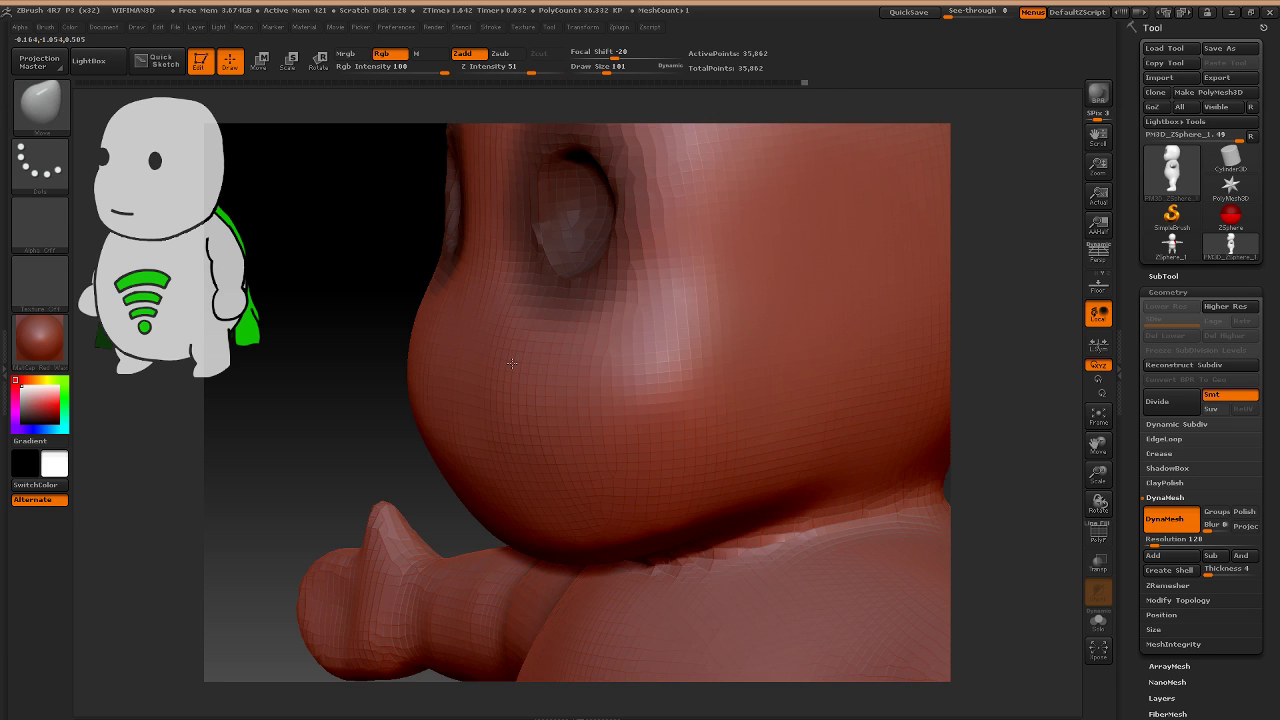
key("shift")
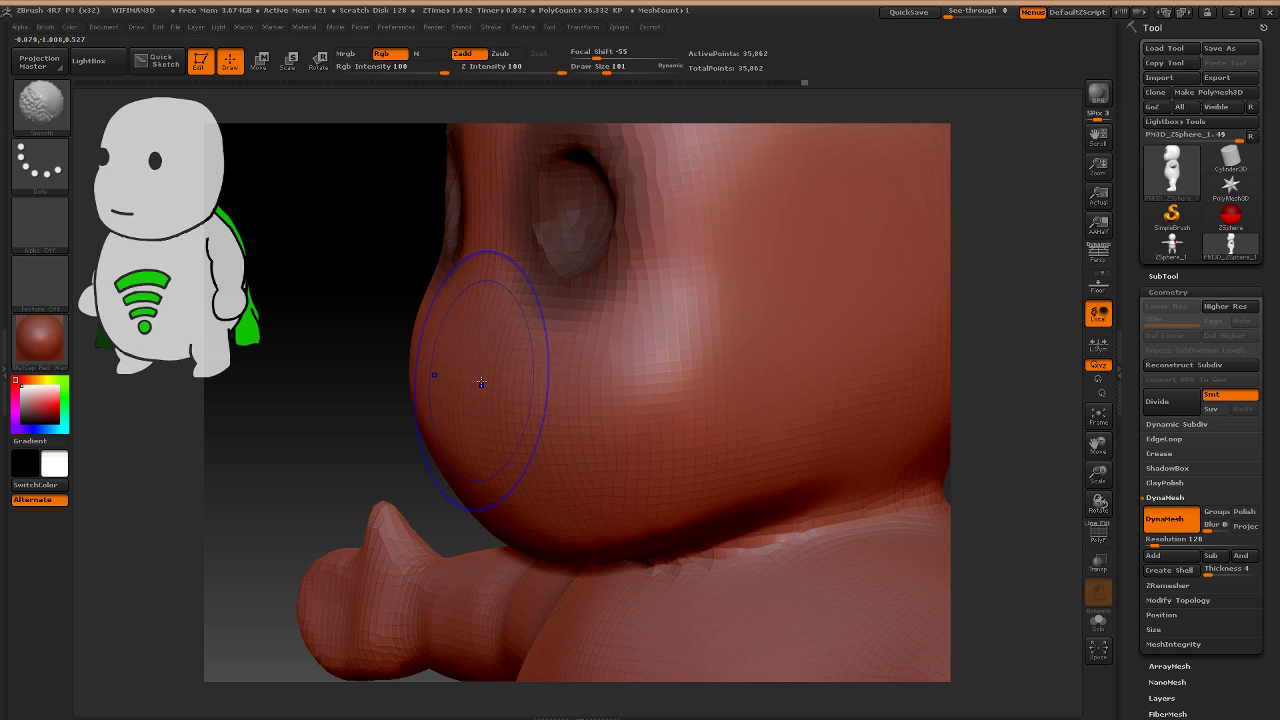
right_click_drag(481, 381, 592, 332, "alt")
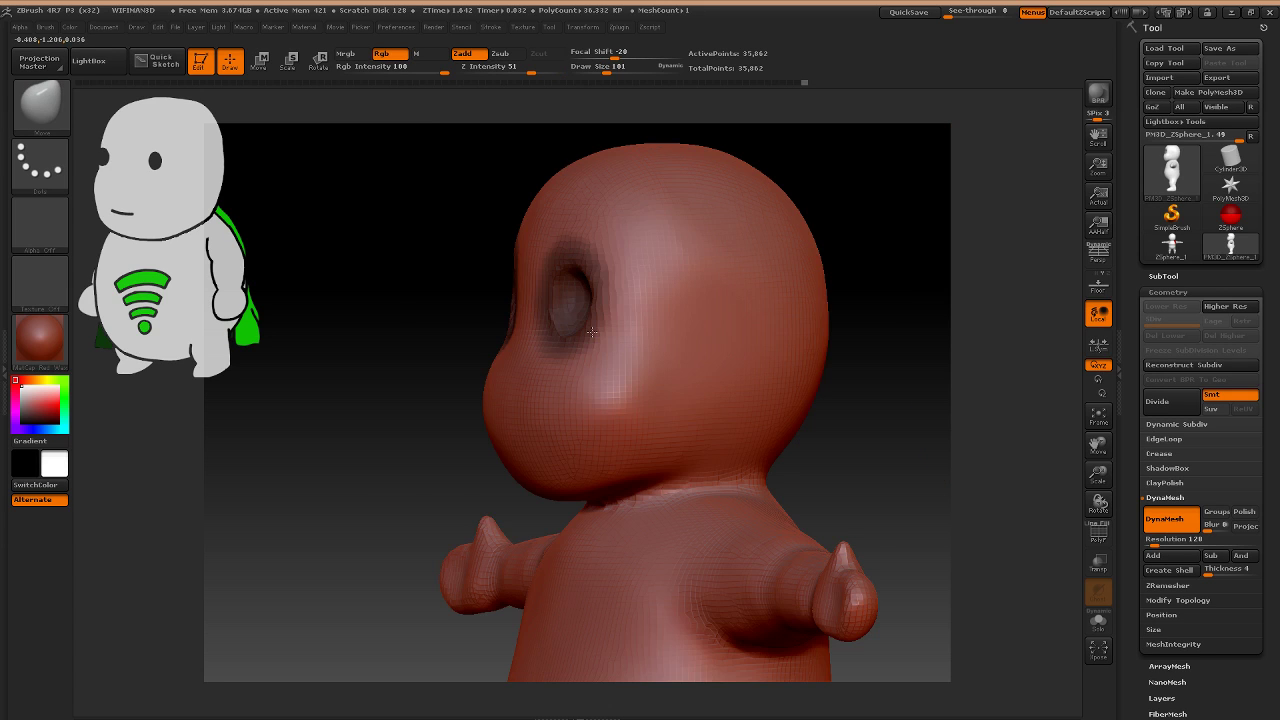
Build up the side of the head behind the eye with ClayBuildup at Z intensity 2 and smooth the strokes.
left_click_drag(591, 332, 626, 358)
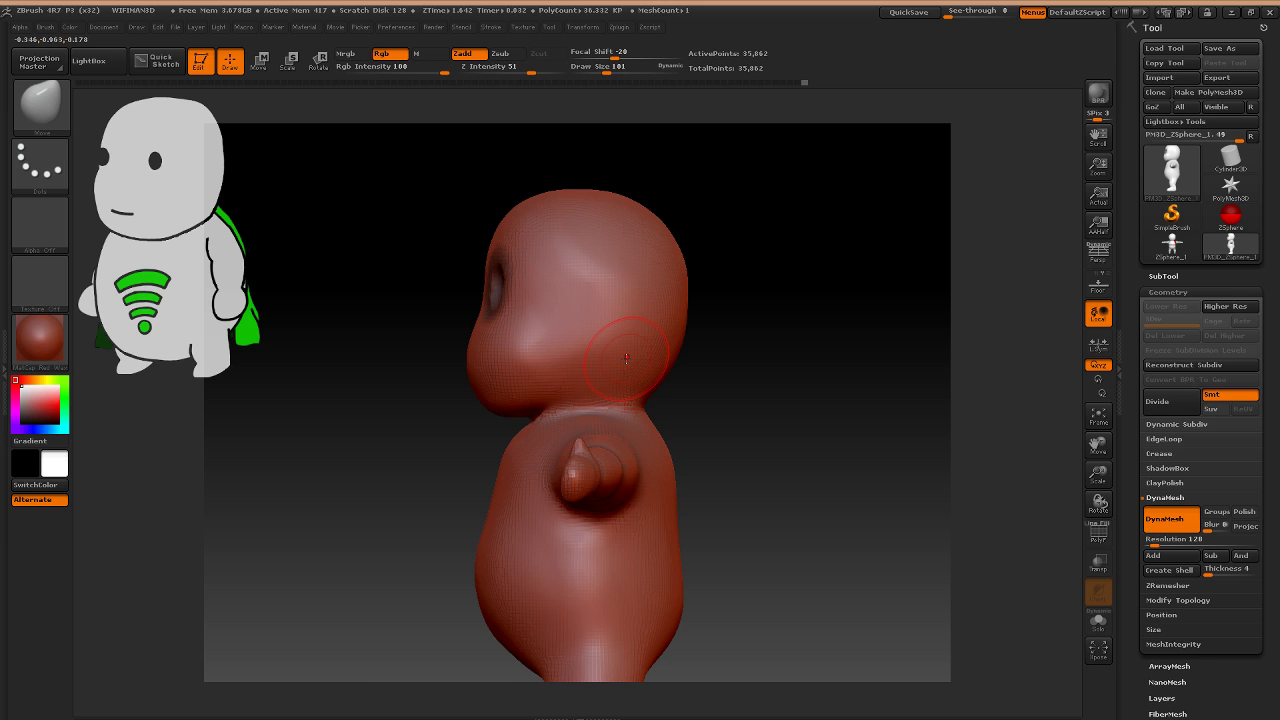
right_click_drag(626, 358, 604, 414)
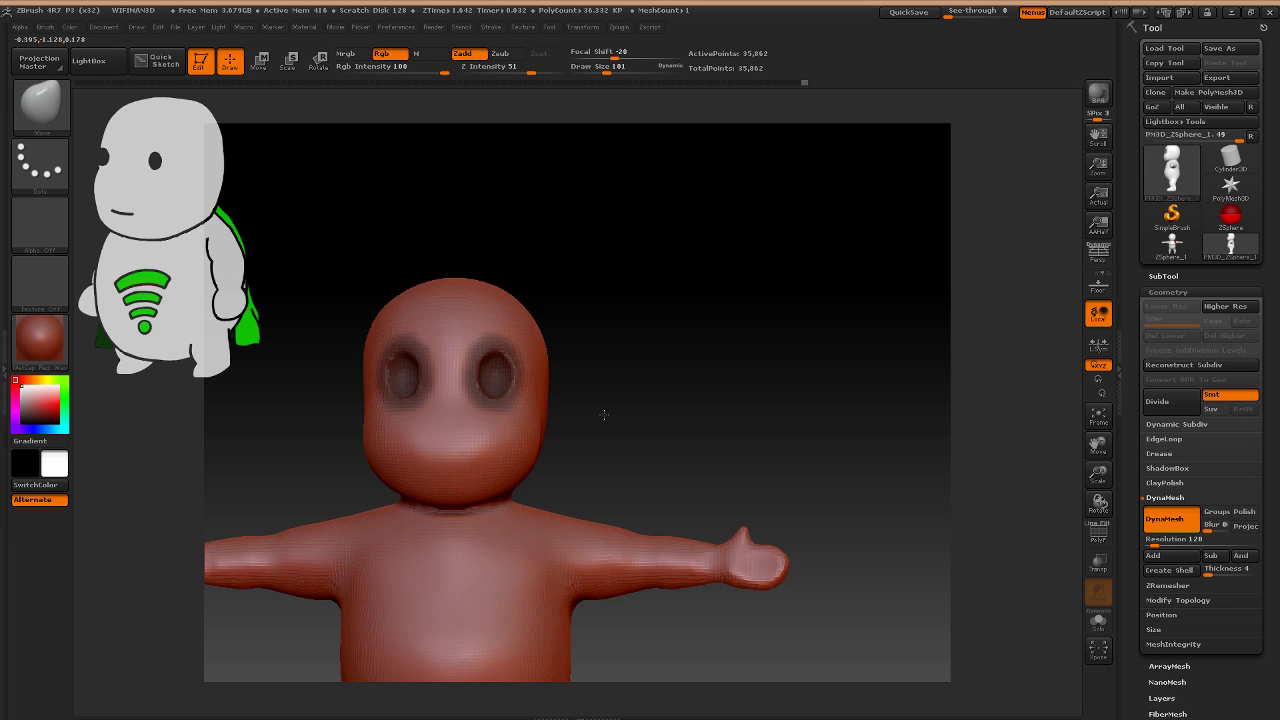
left_click_drag(604, 414, 549, 375)
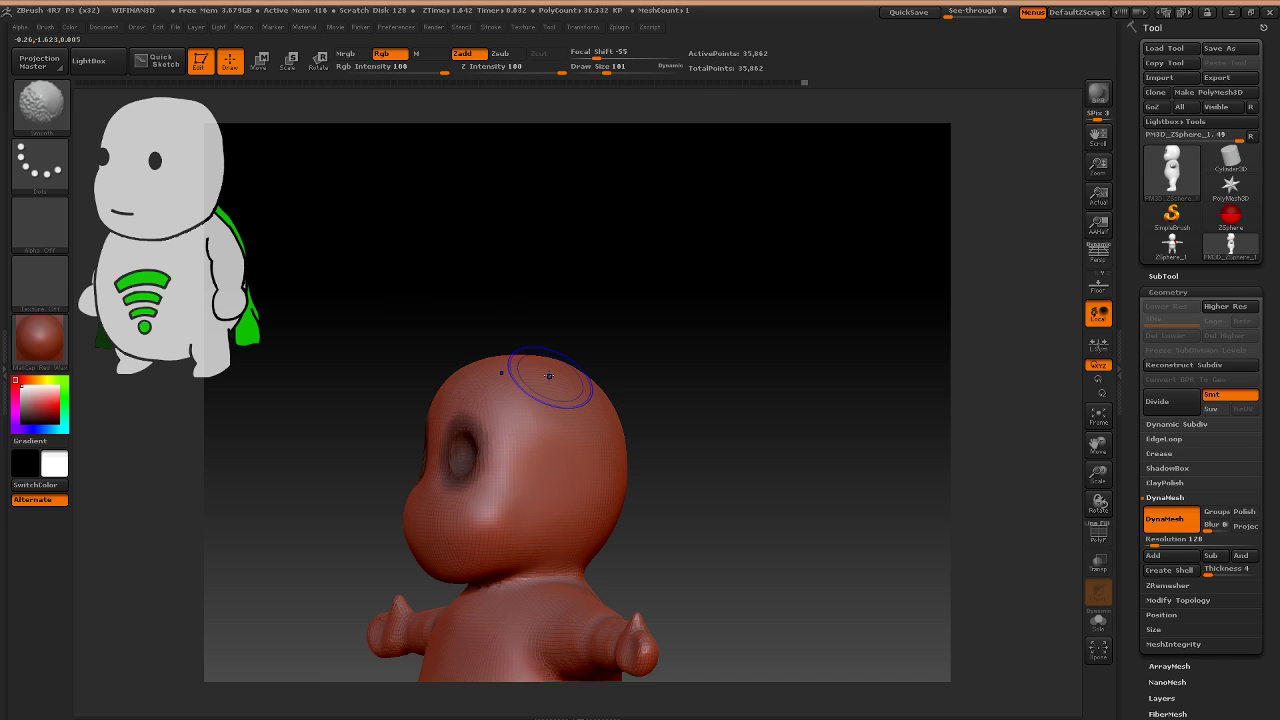
key("b")
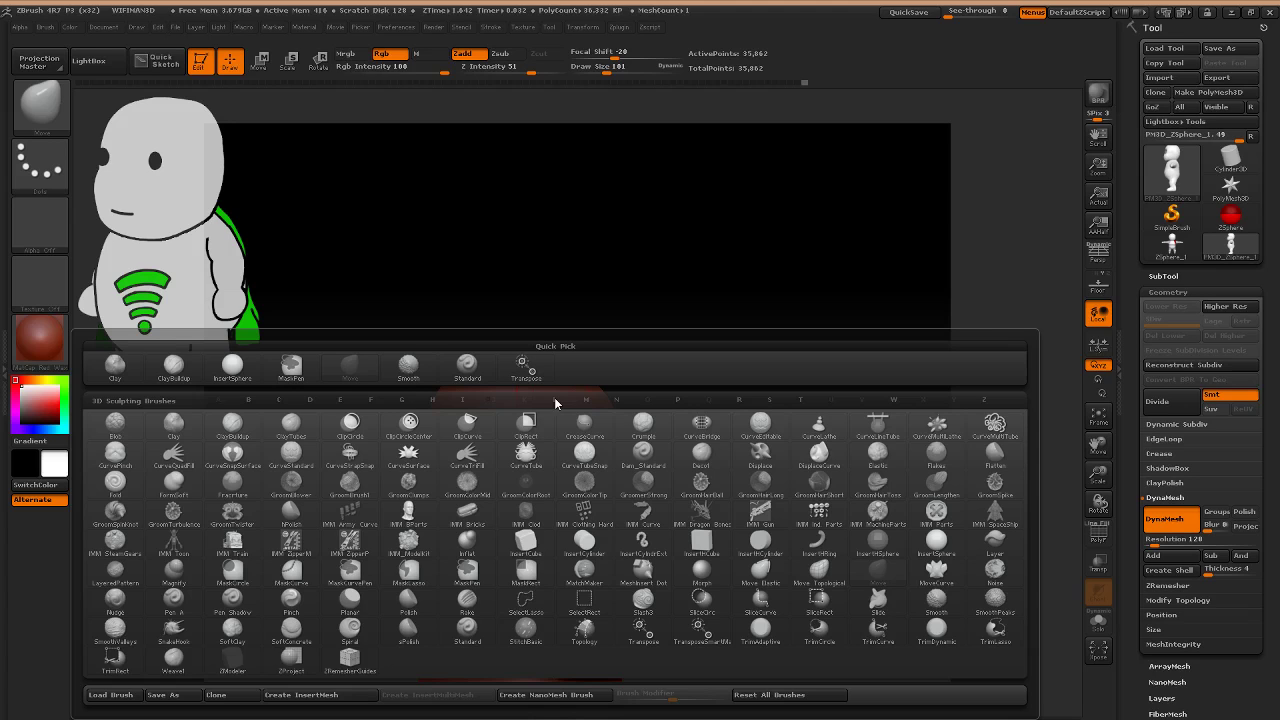
key("c")
key("b")
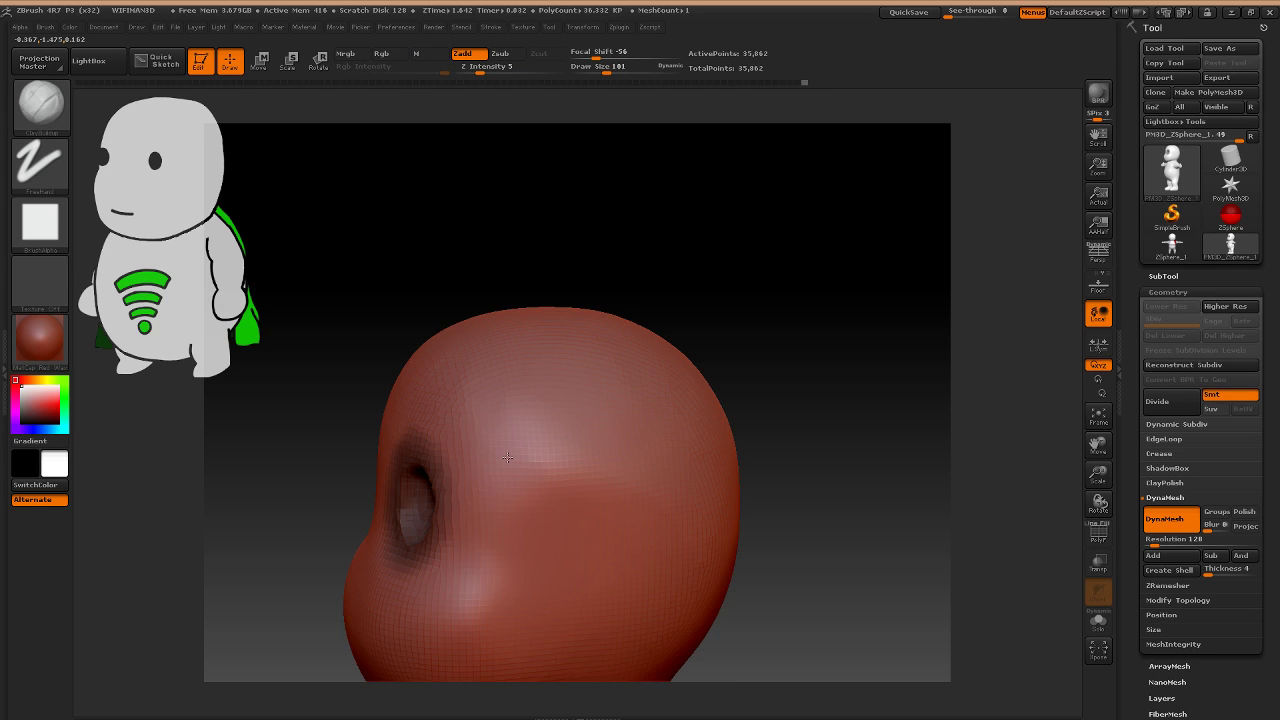
right_click_drag(508, 457, 506, 455)
type("u2")
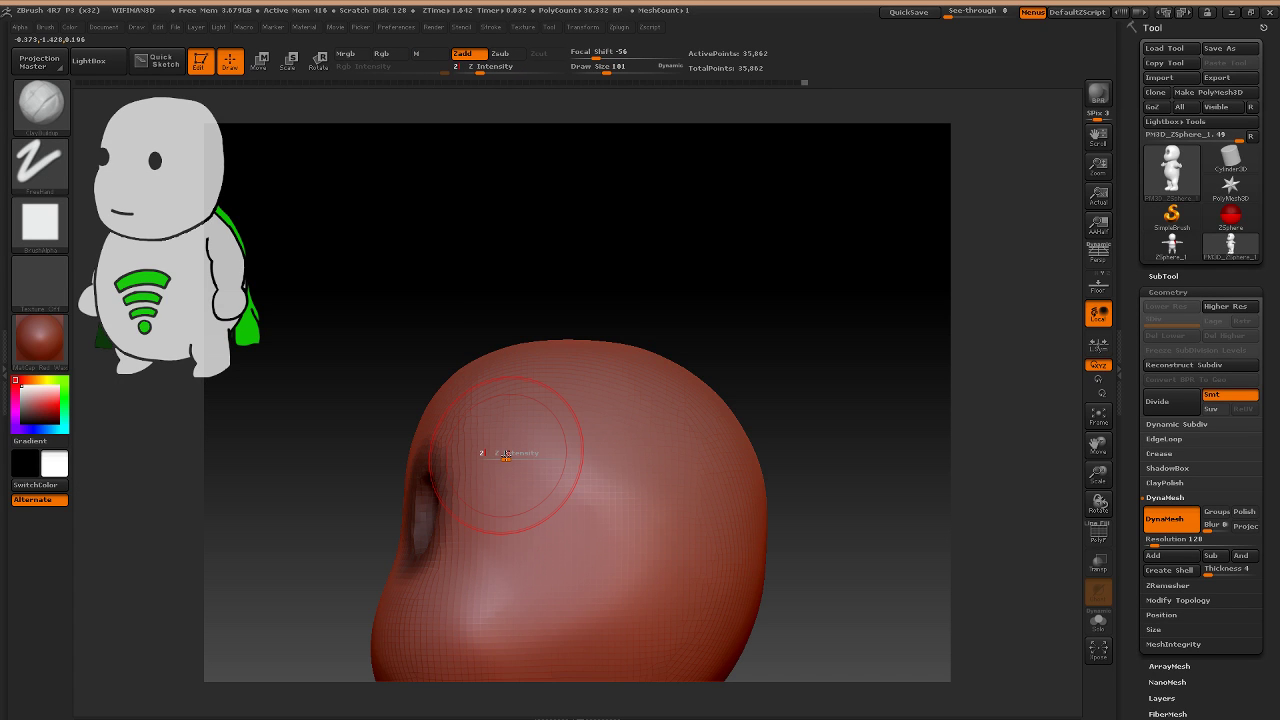
left_click_drag(505, 455, 576, 398)
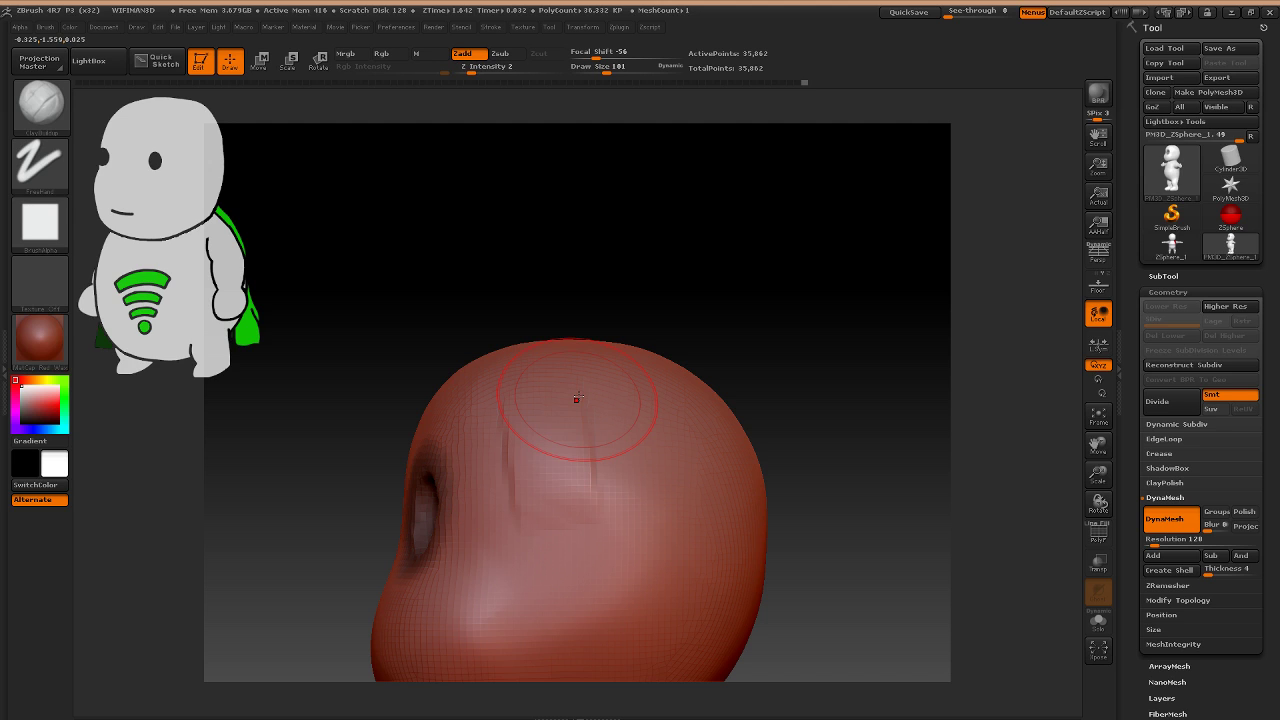
key("shift")
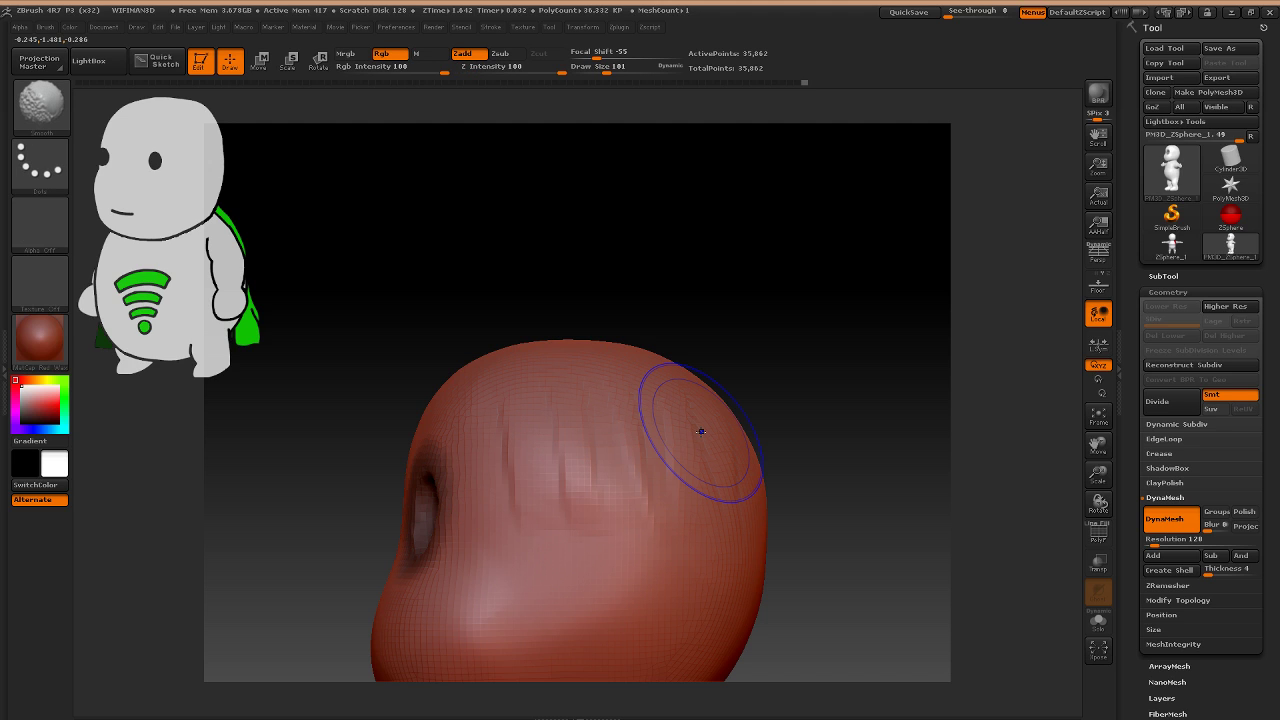
left_click_drag(701, 431, 643, 485, "shift")
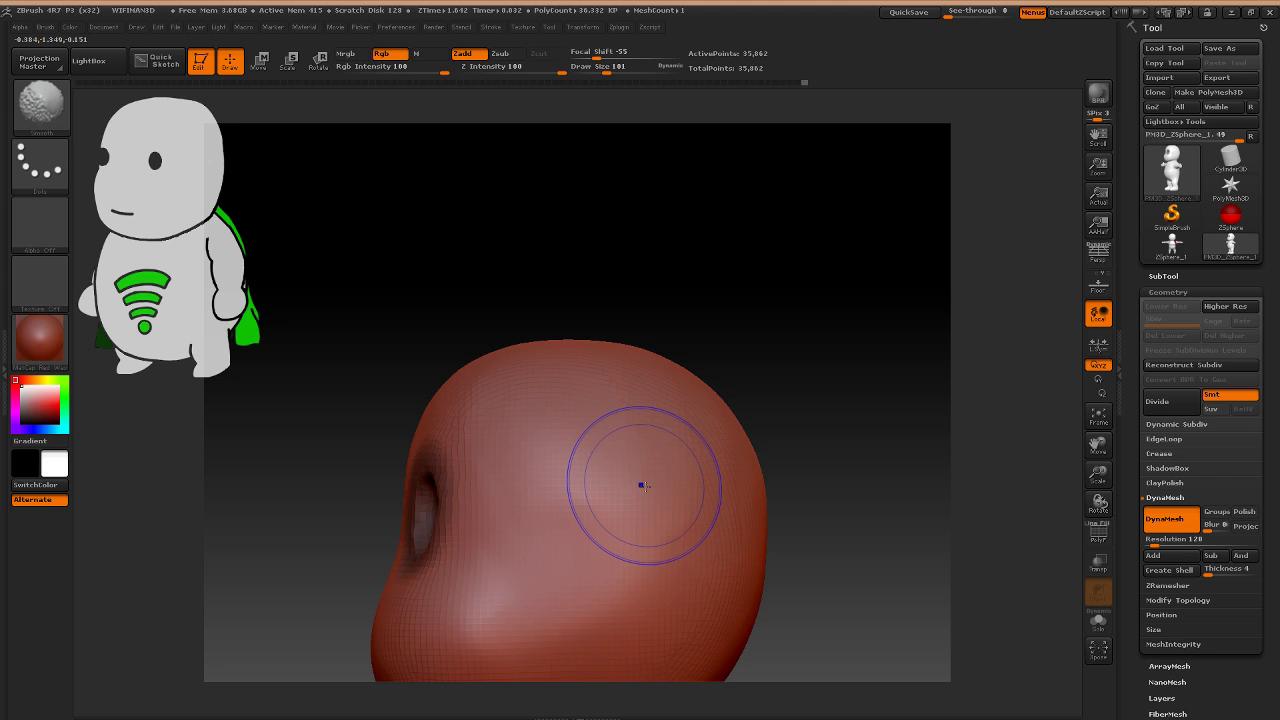
Round out the crown and forehead with ClayBuildup at Z intensity 5 and smooth the surface.
key("u")
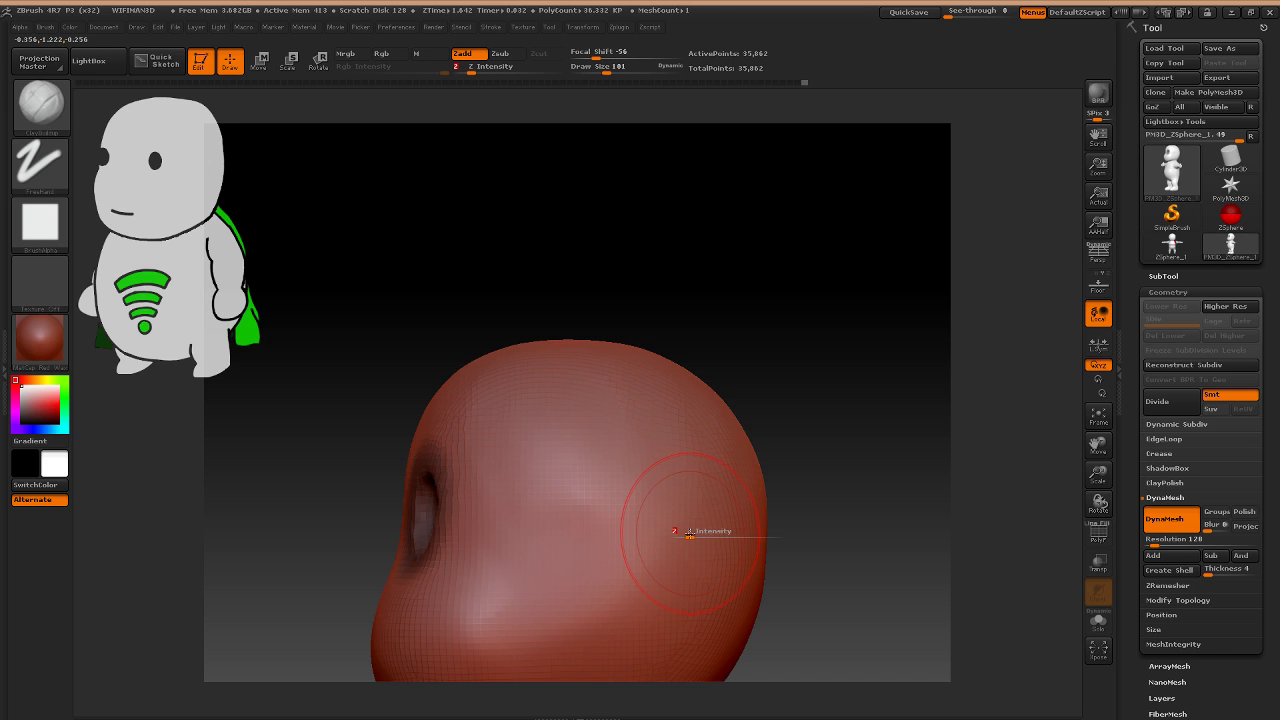
type("5")
key("Return")
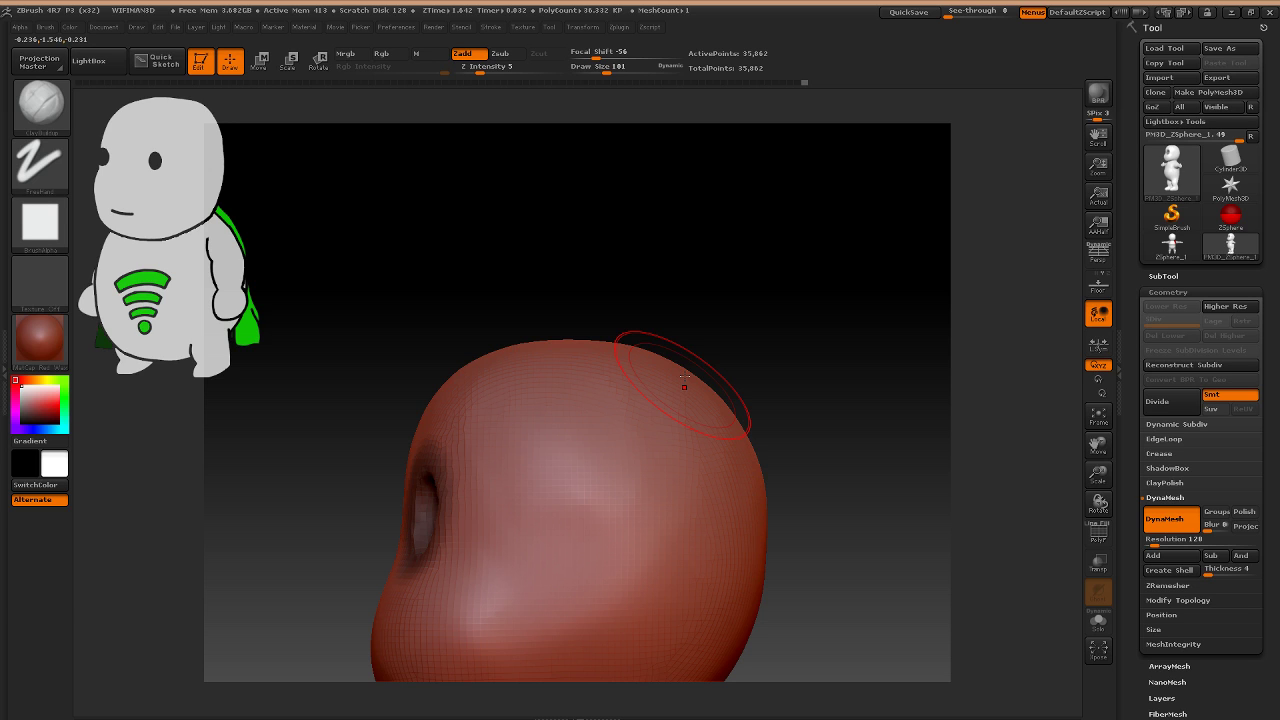
right_click_drag(688, 432, 703, 494)
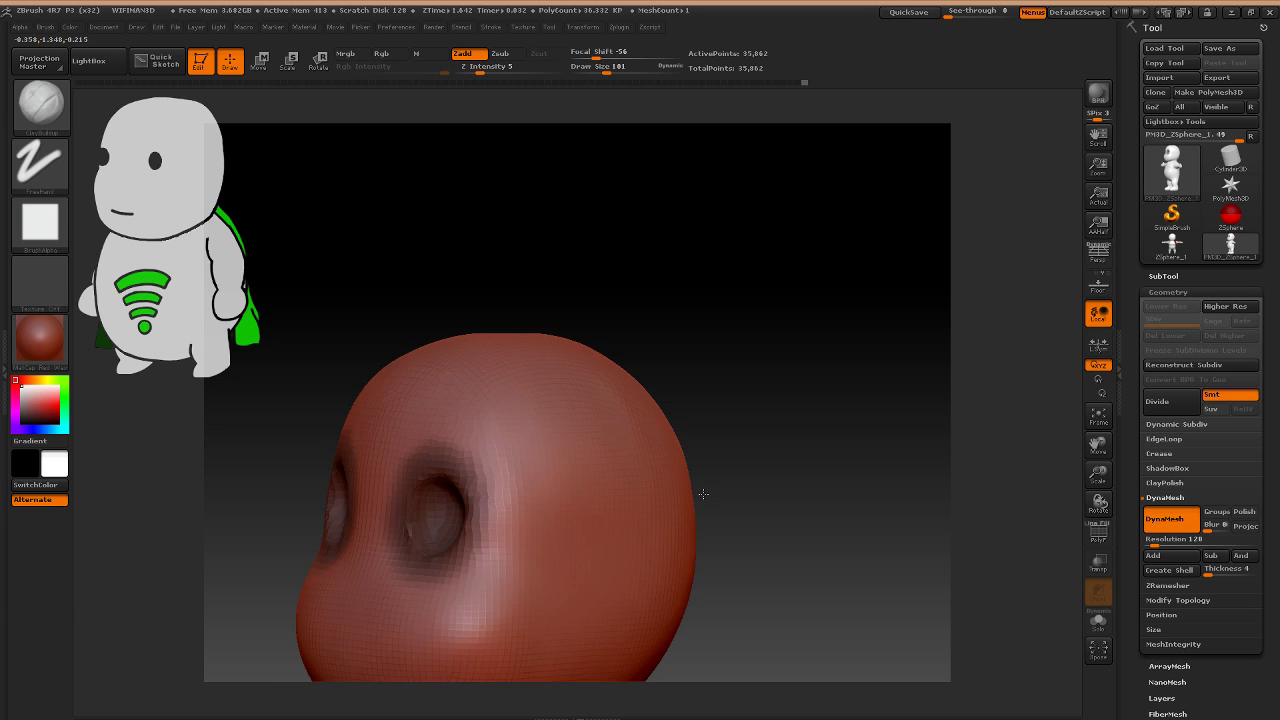
left_click_drag(703, 494, 648, 370)
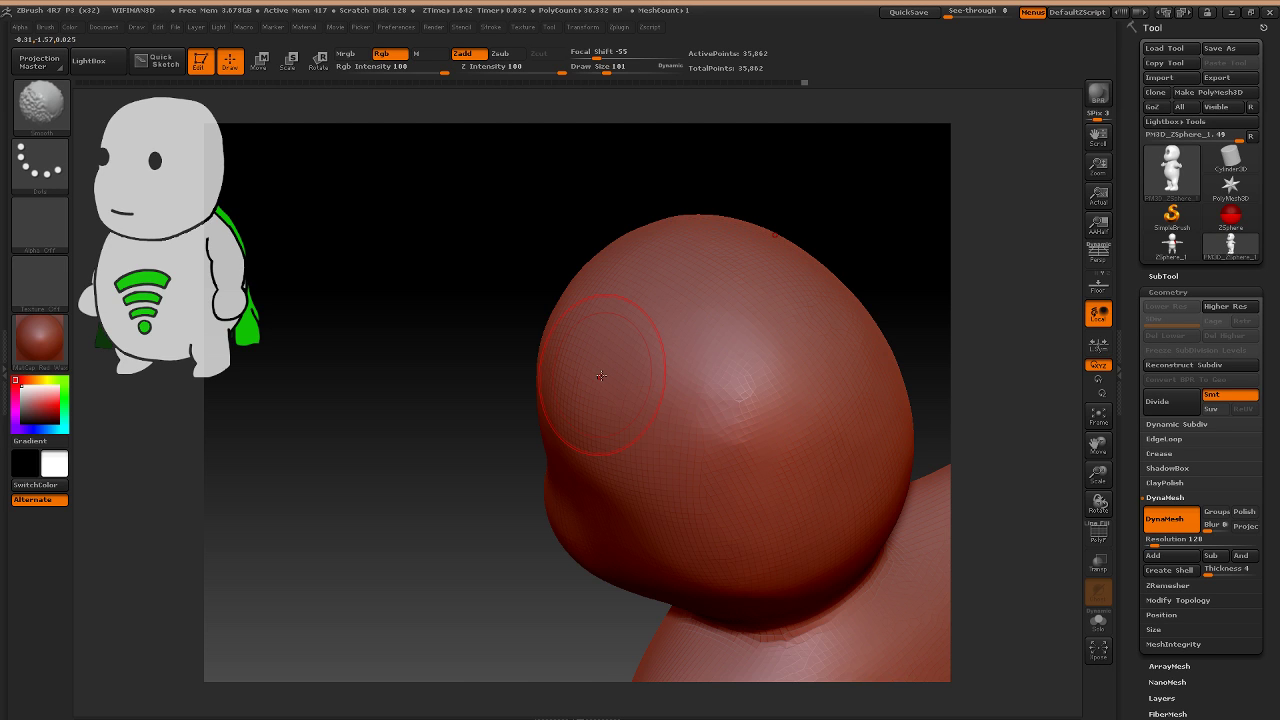
right_click_drag(601, 375, 652, 373)
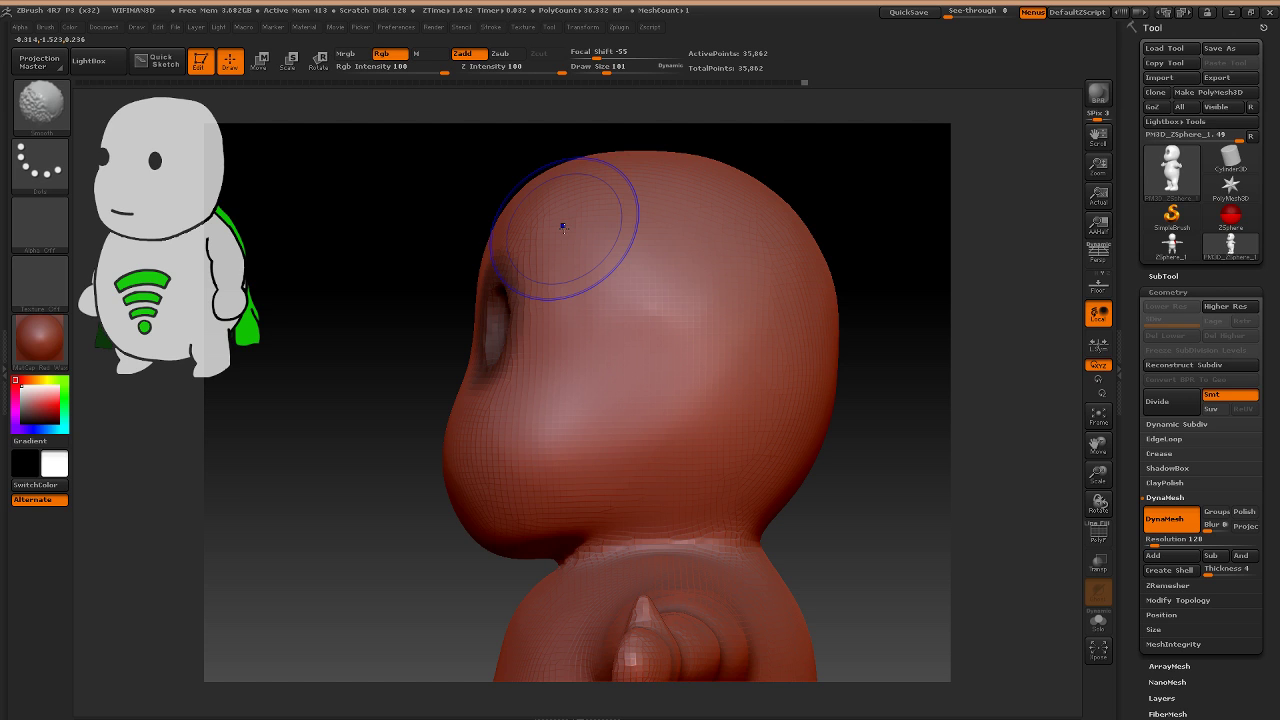
Smooth the side of the forehead above the eye.
mouse_move(563, 227)
left_mouse_down()
mouse_move(729, 340)
mouse_move(672, 376)
left_mouse_up()
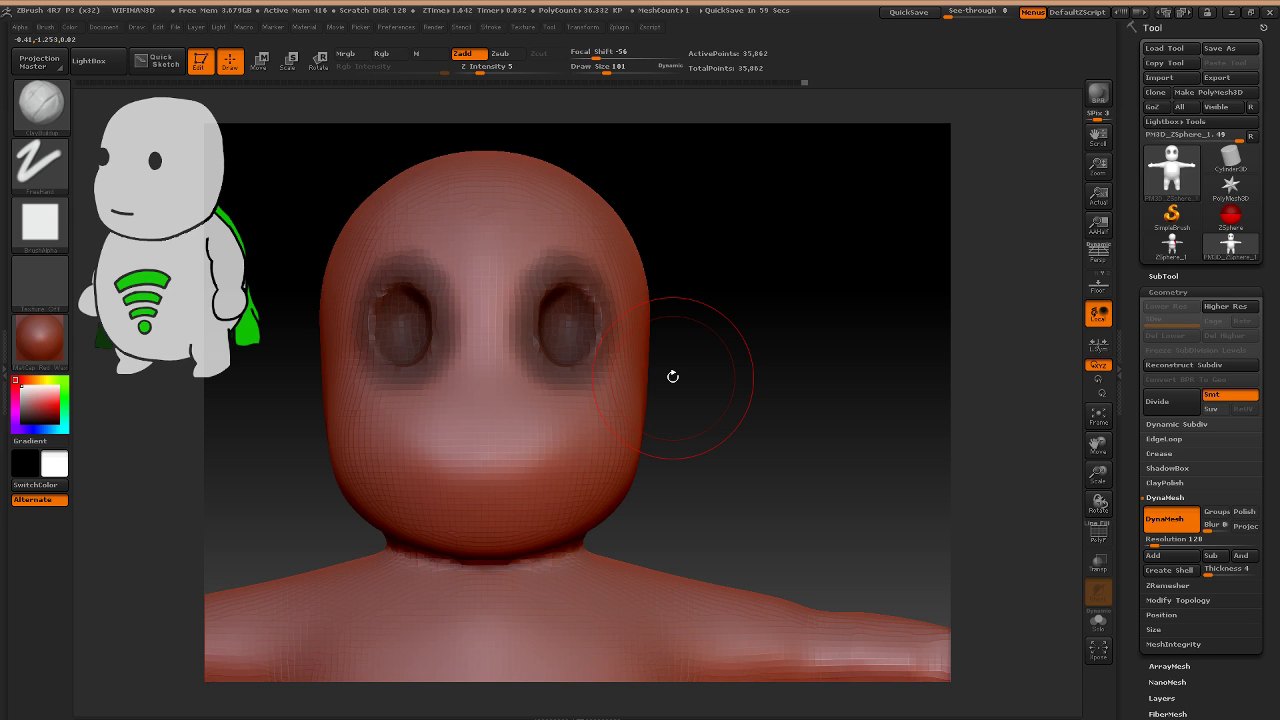
key("u")
type("20")
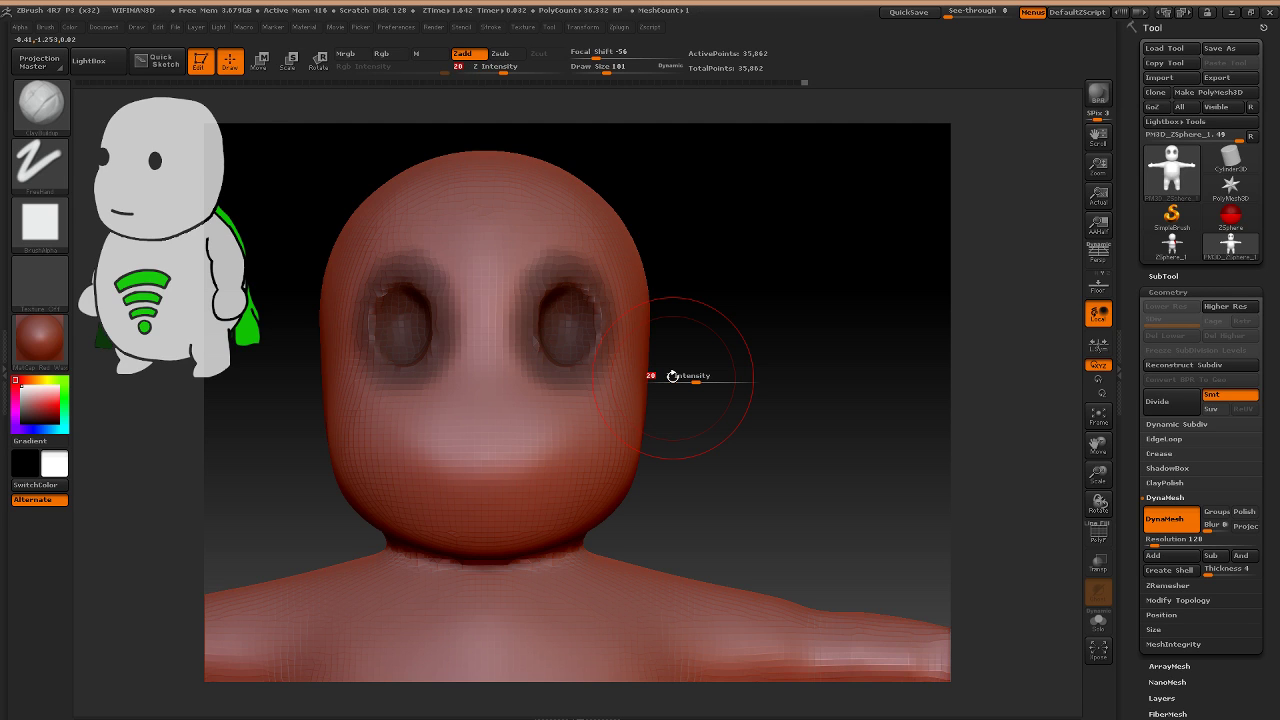
type("50")
left_click_drag(673, 376, 802, 362)
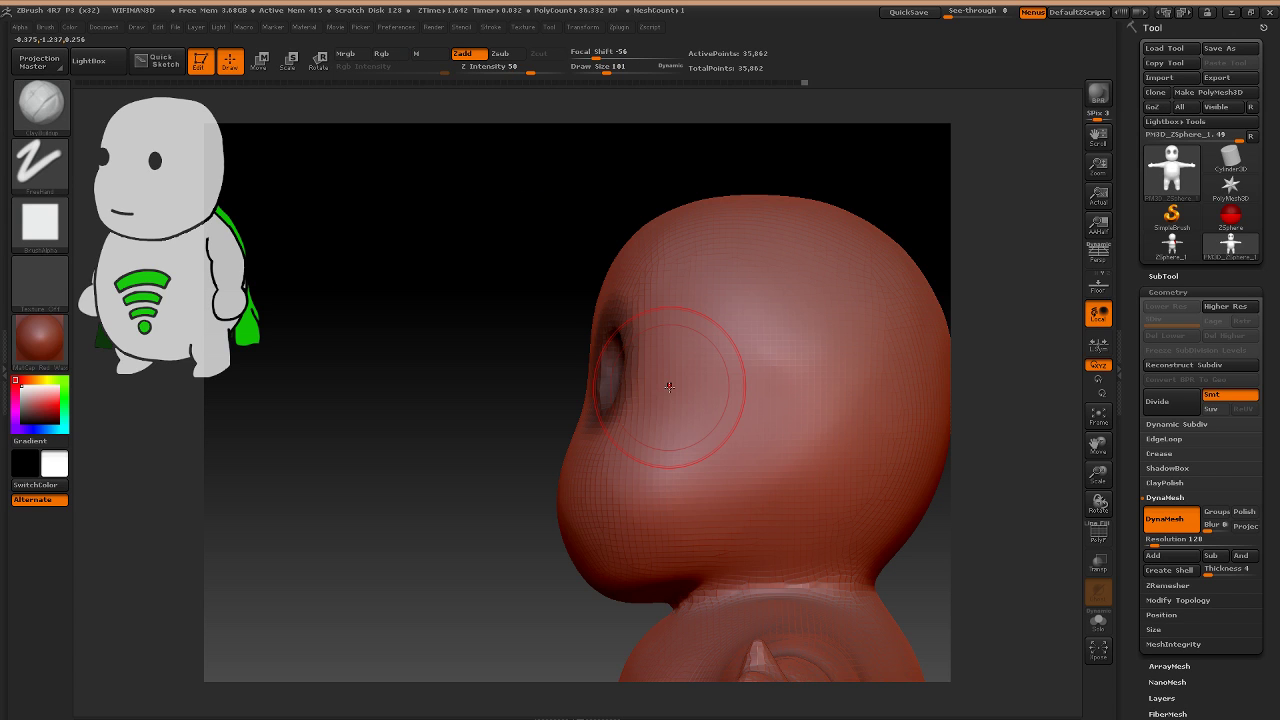
key("u")
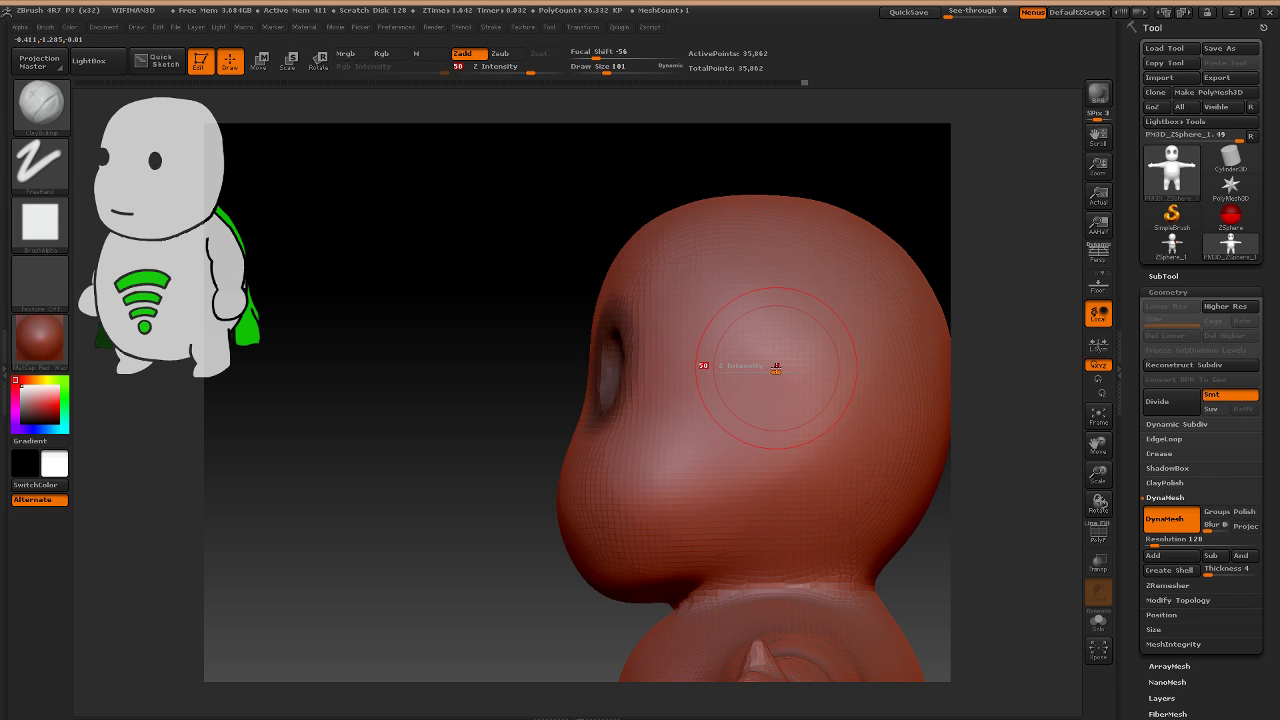
left_click_drag(776, 367, 731, 314)
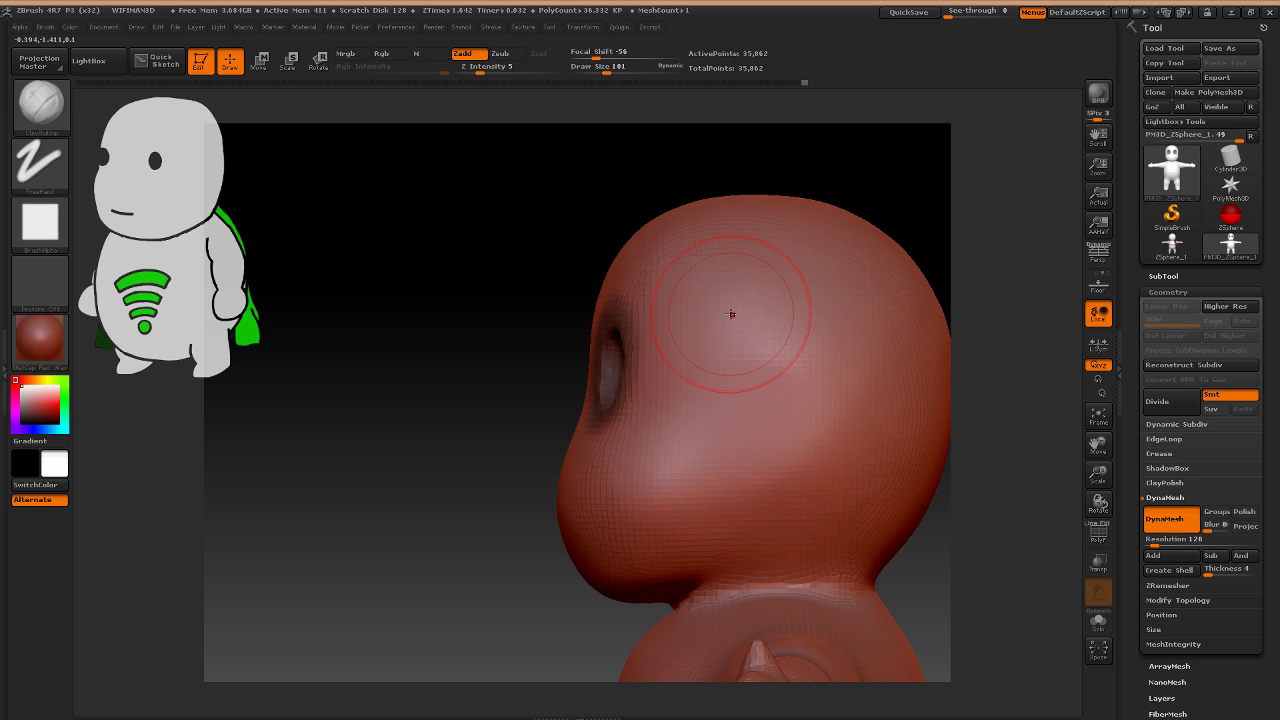
key("u")
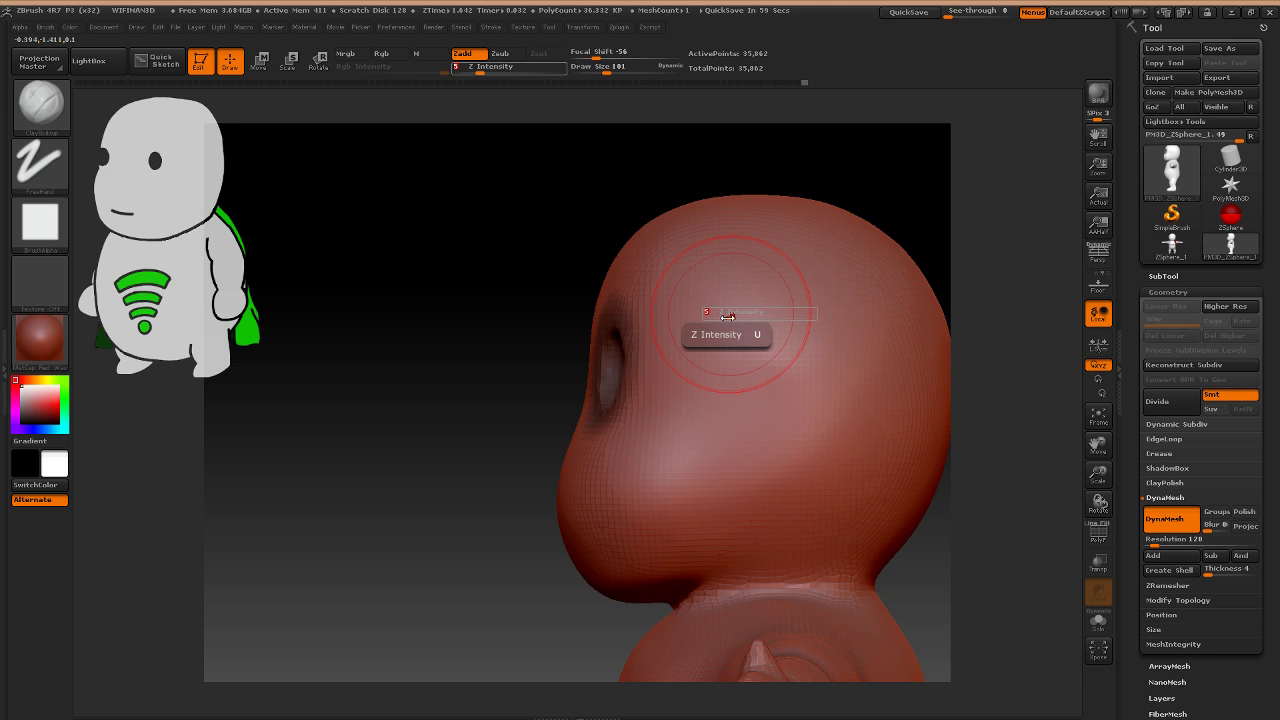
key("BackSpace")
type("5")
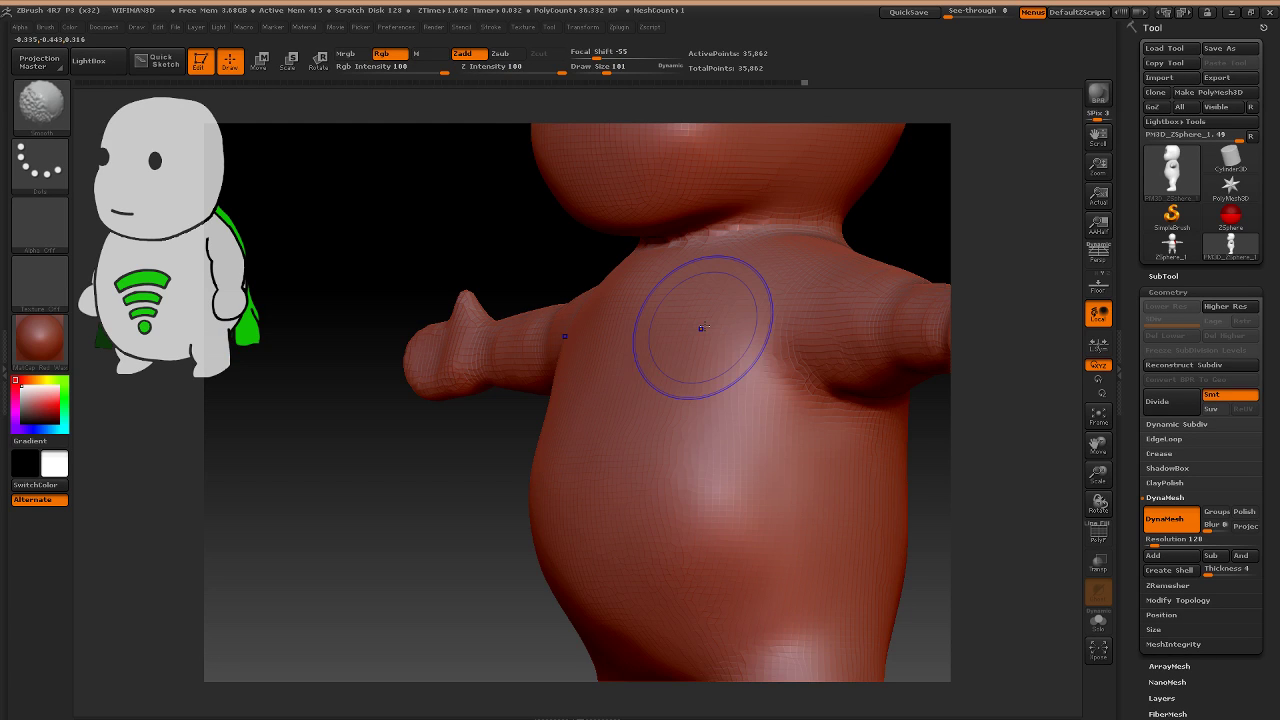
Carve the crease between the chin and neck with the Dam_Standard brush at draw size 101 and Z intensity 5.
left_click_drag(703, 327, 787, 393)
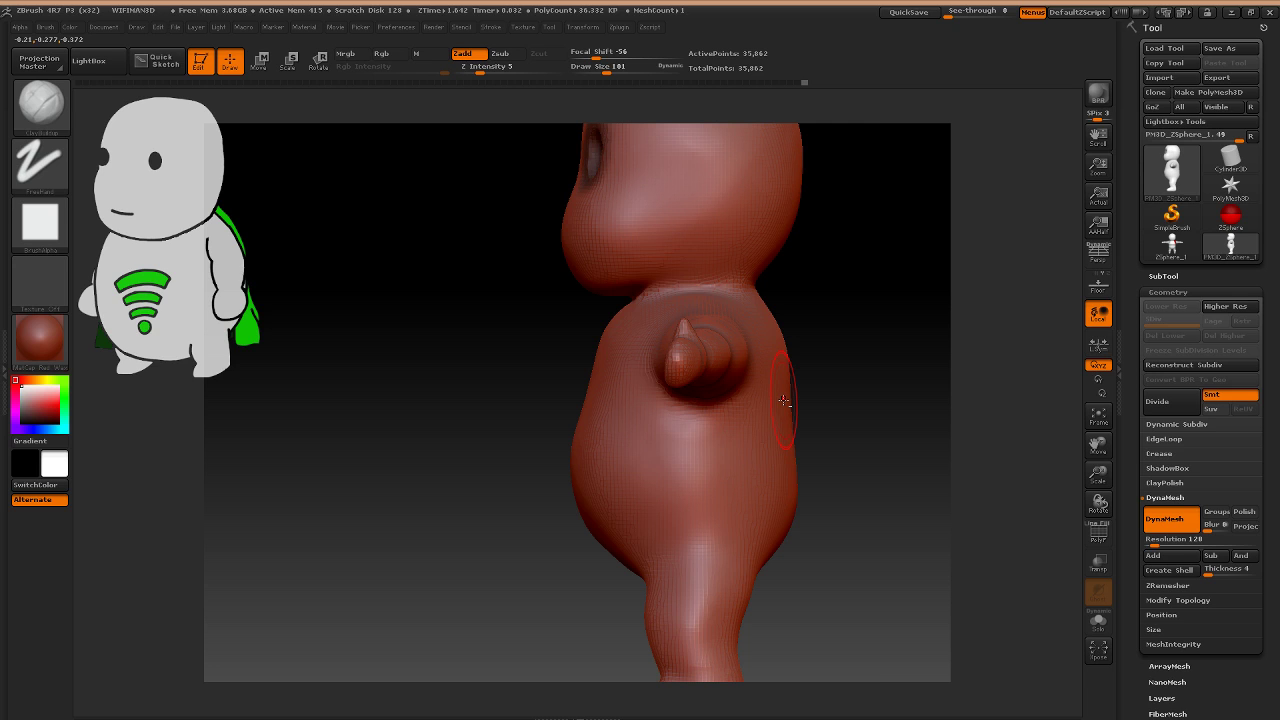
left_click_drag(840, 405, 850, 480, "alt")
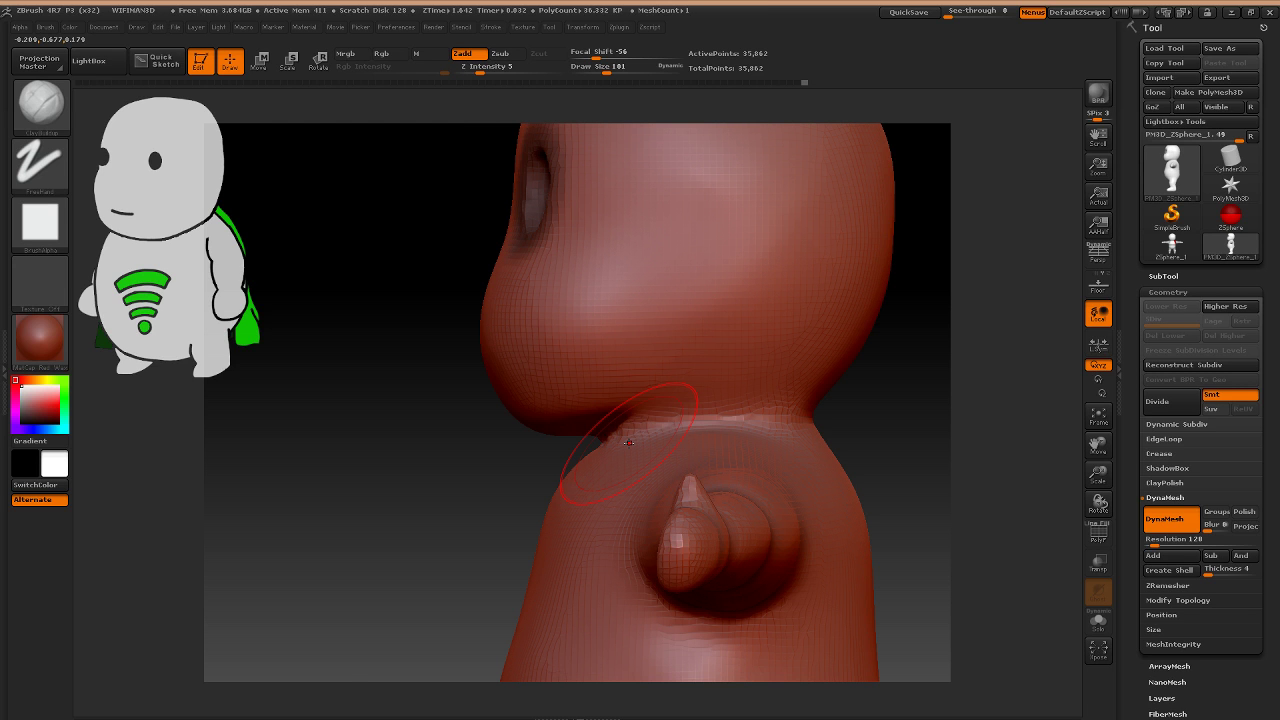
key("b")
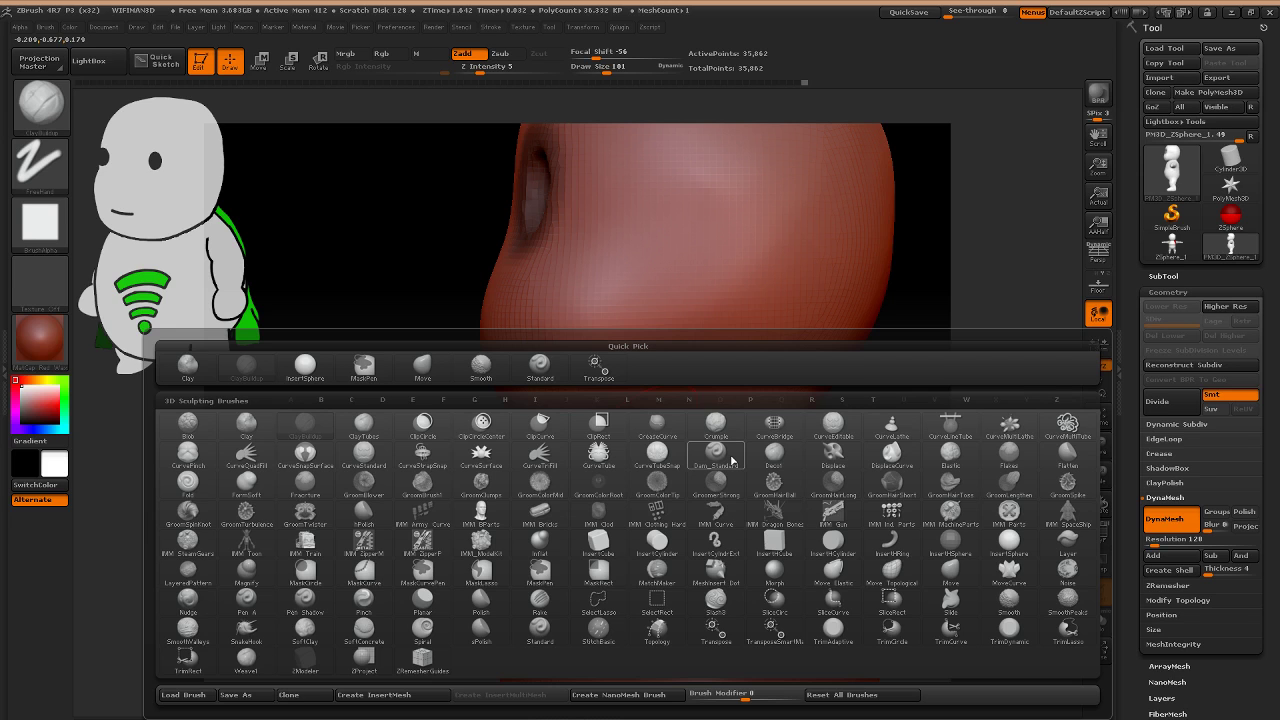
left_click(716, 455)
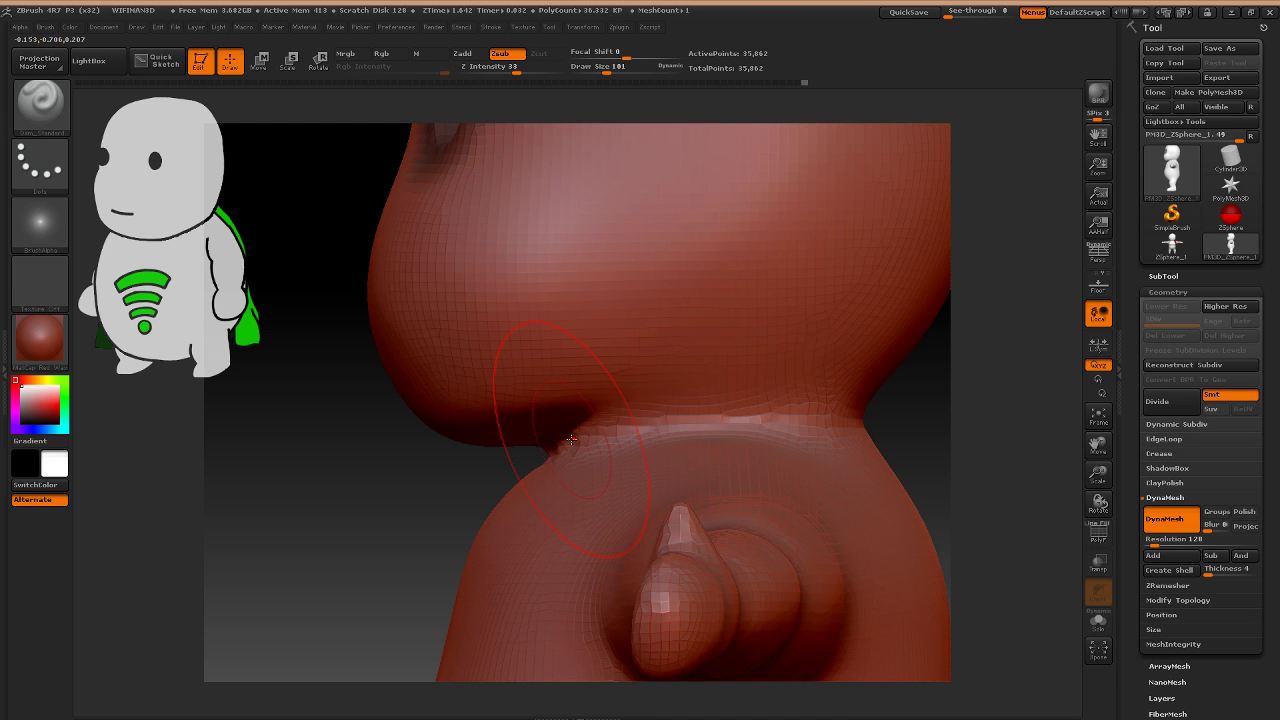
key("u")
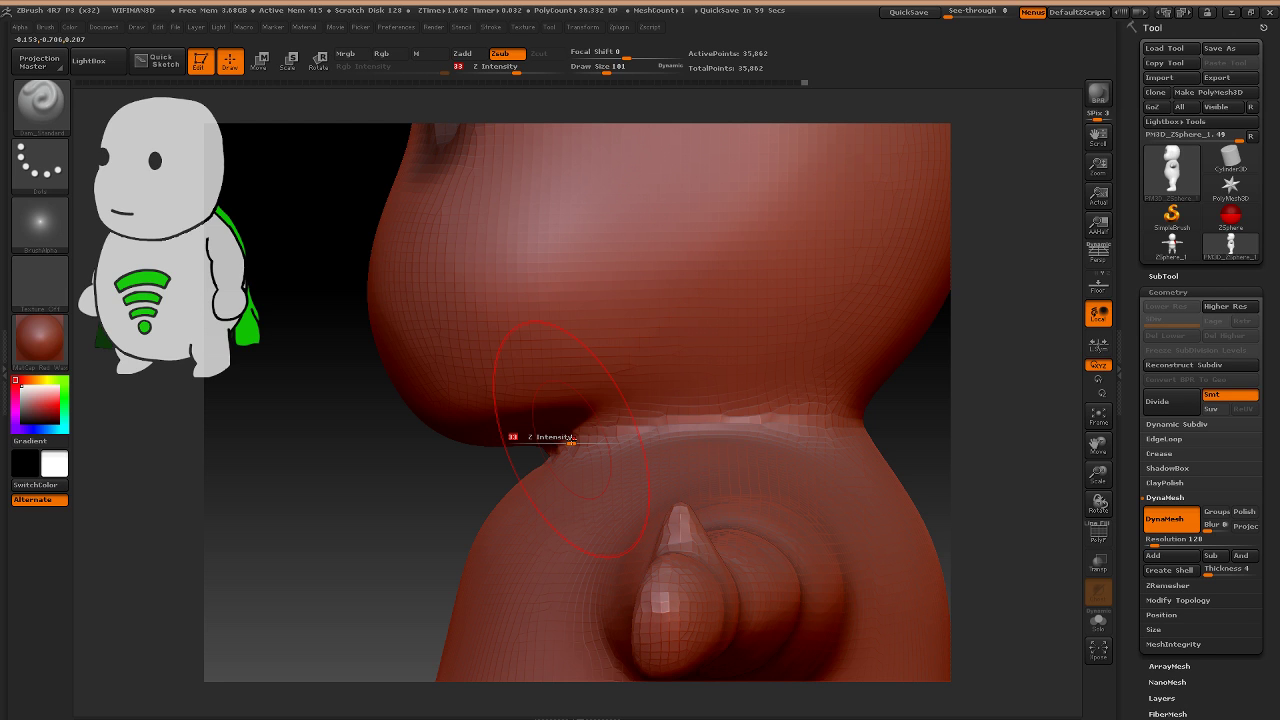
left_click(43, 118)
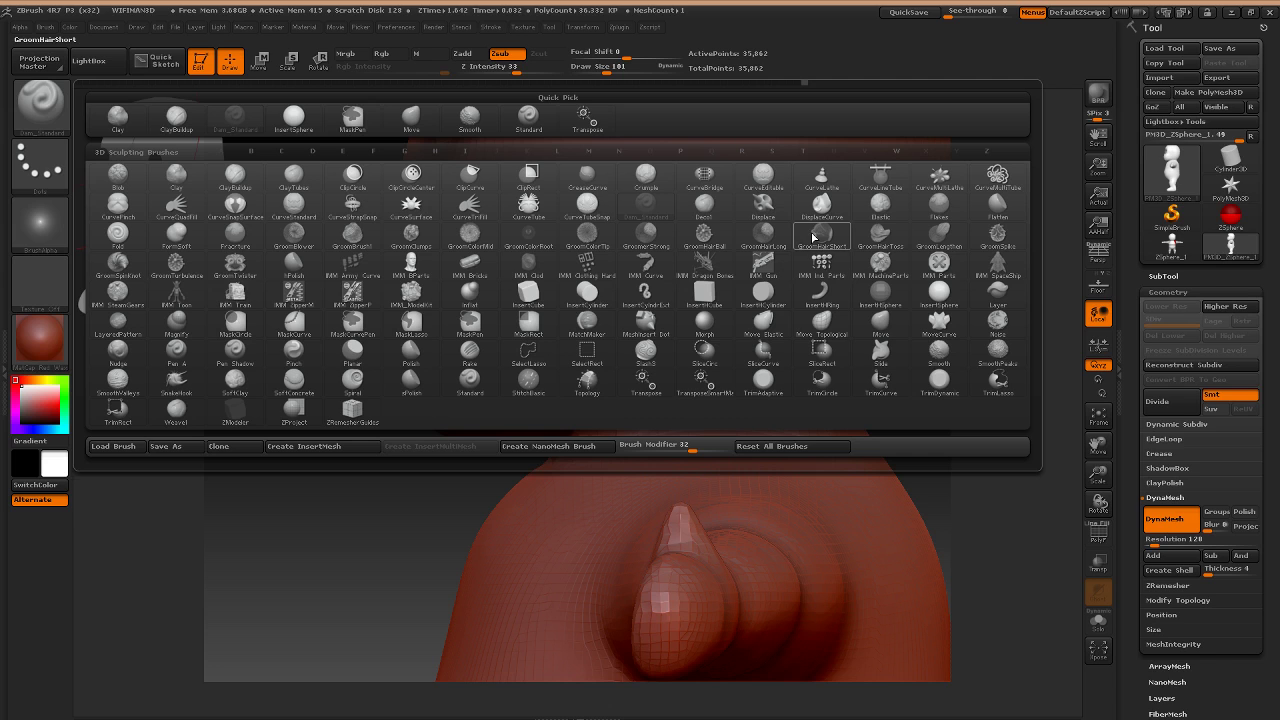
left_click(635, 225)
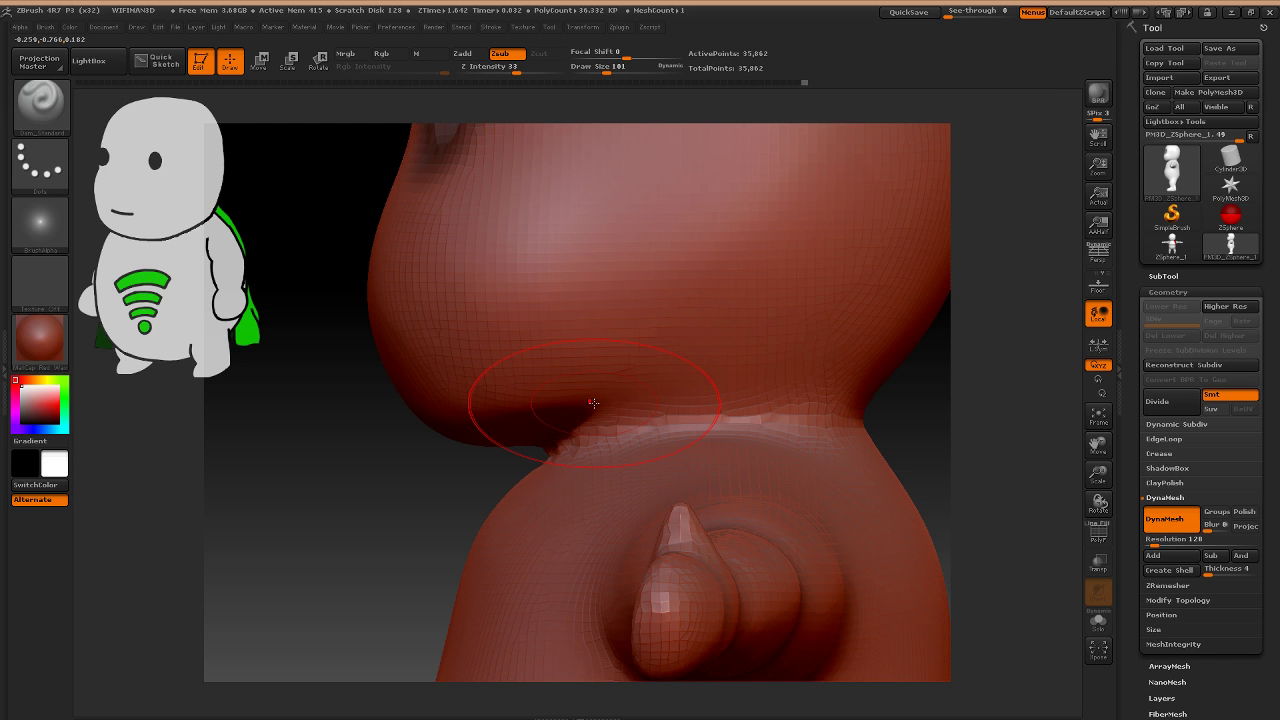
key("s")
key("i")
left_click_drag(560, 448, 826, 396)
left_click_drag(905, 395, 1000, 400)
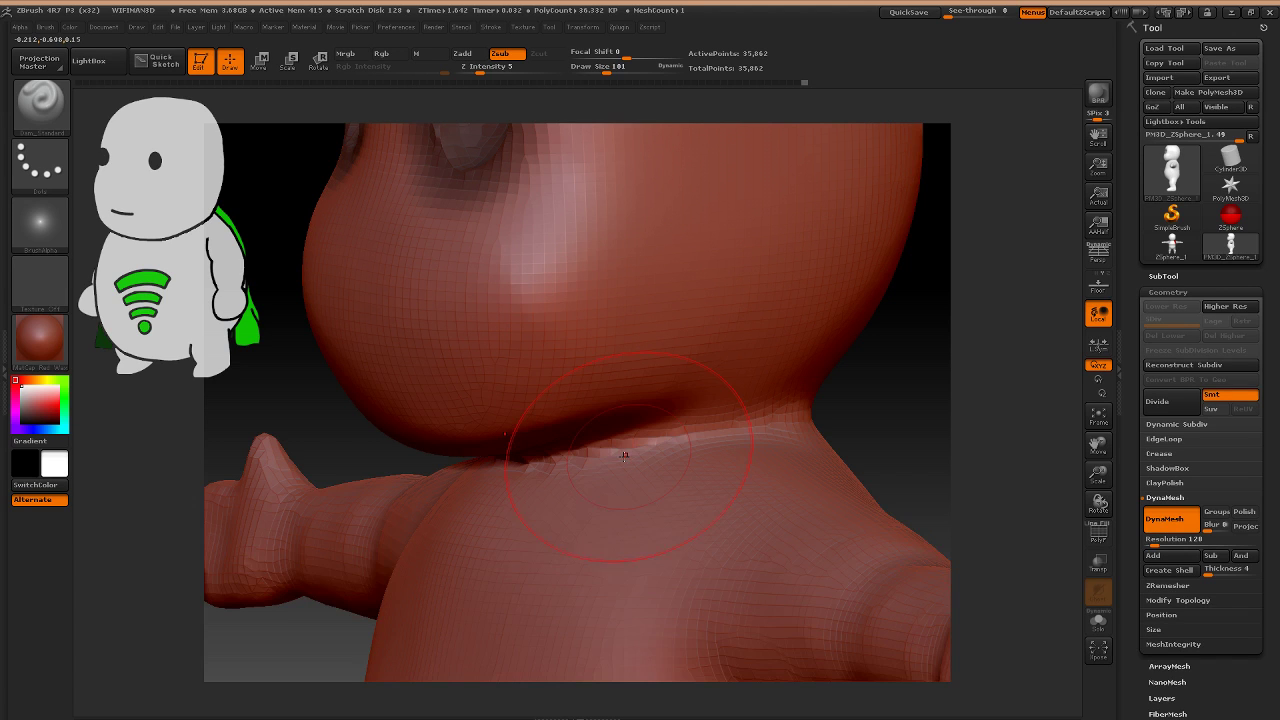
mouse_move(624, 455)
left_mouse_down()
mouse_move(831, 402)
mouse_move(658, 432)
left_mouse_up()
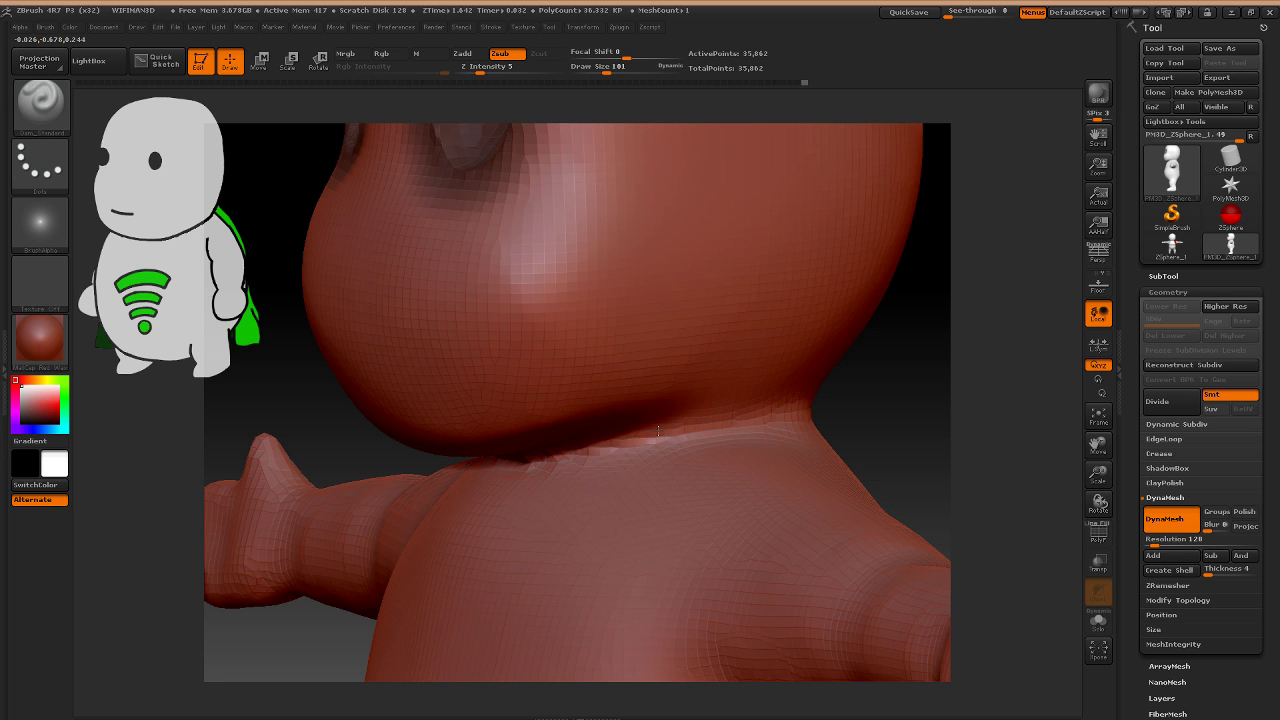
Try a Dam_Standard stroke on the side of the muzzle at Z intensity 25.
mouse_move(658, 432)
right_mouse_down()
mouse_move(714, 418)
mouse_move(626, 464)
right_mouse_up()
key("u")
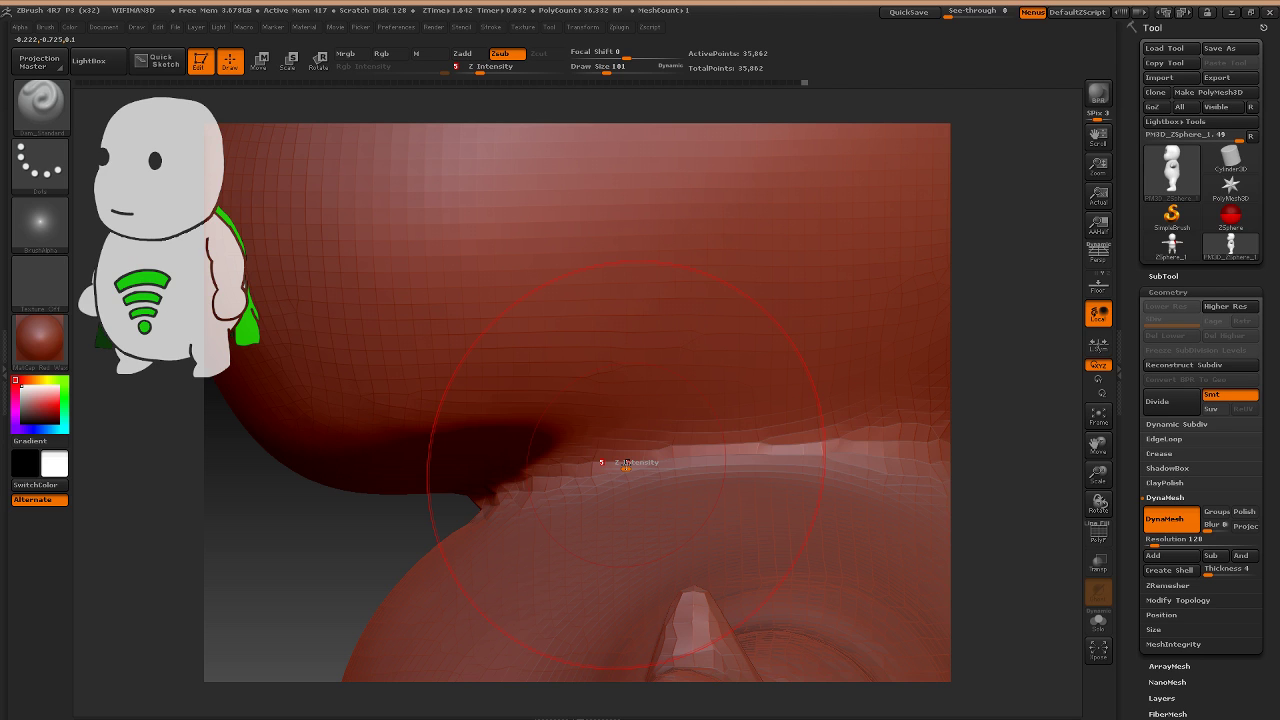
key("ctrl")
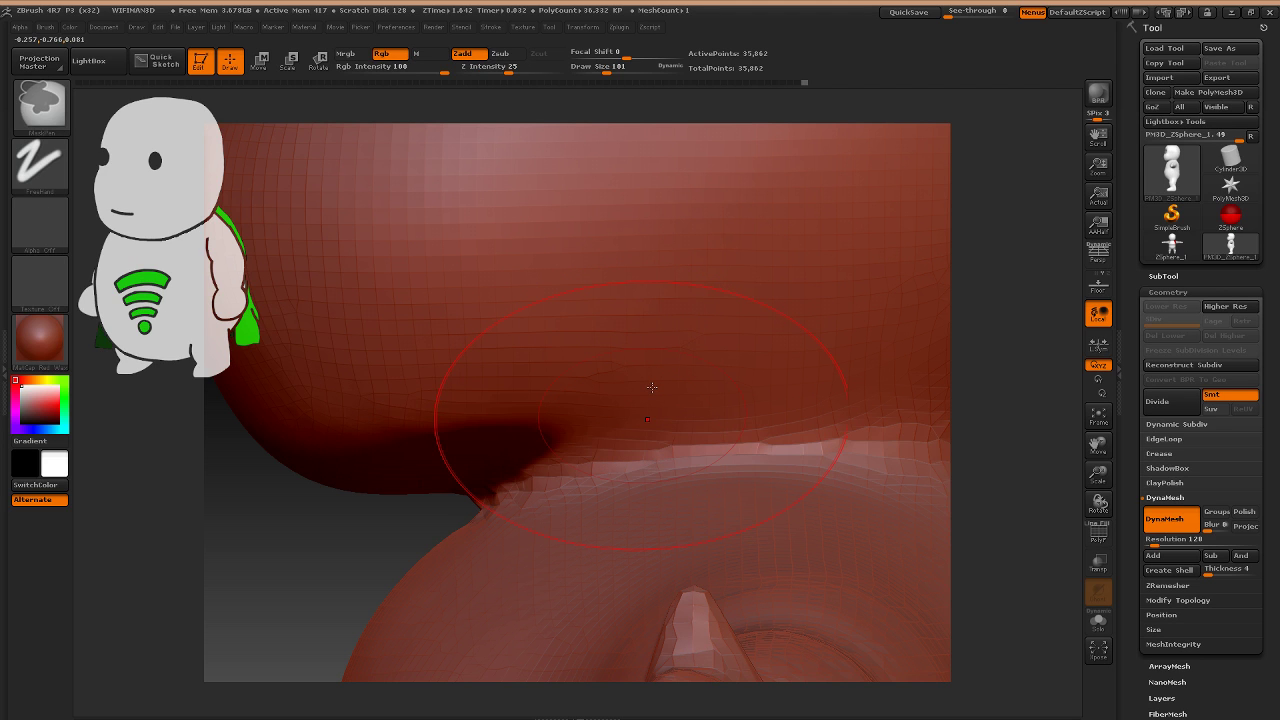
right_click_drag(651, 387, 532, 414)
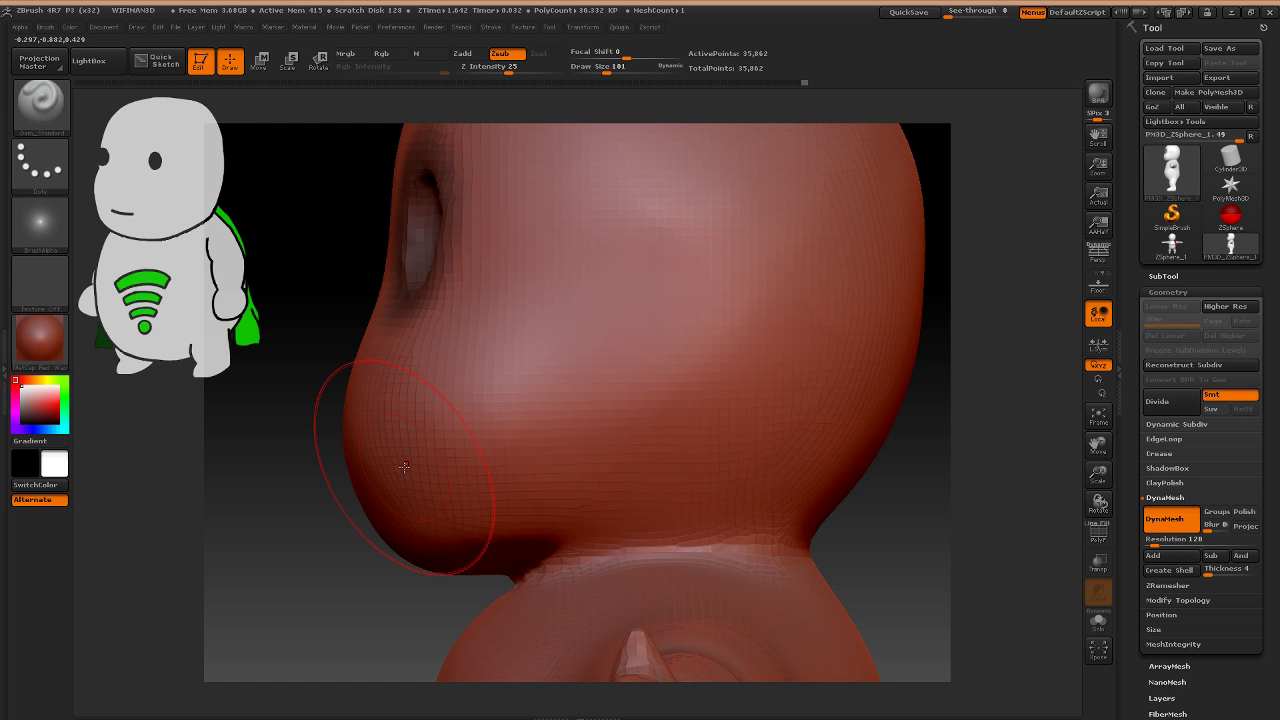
left_click_drag(404, 467, 416, 461)
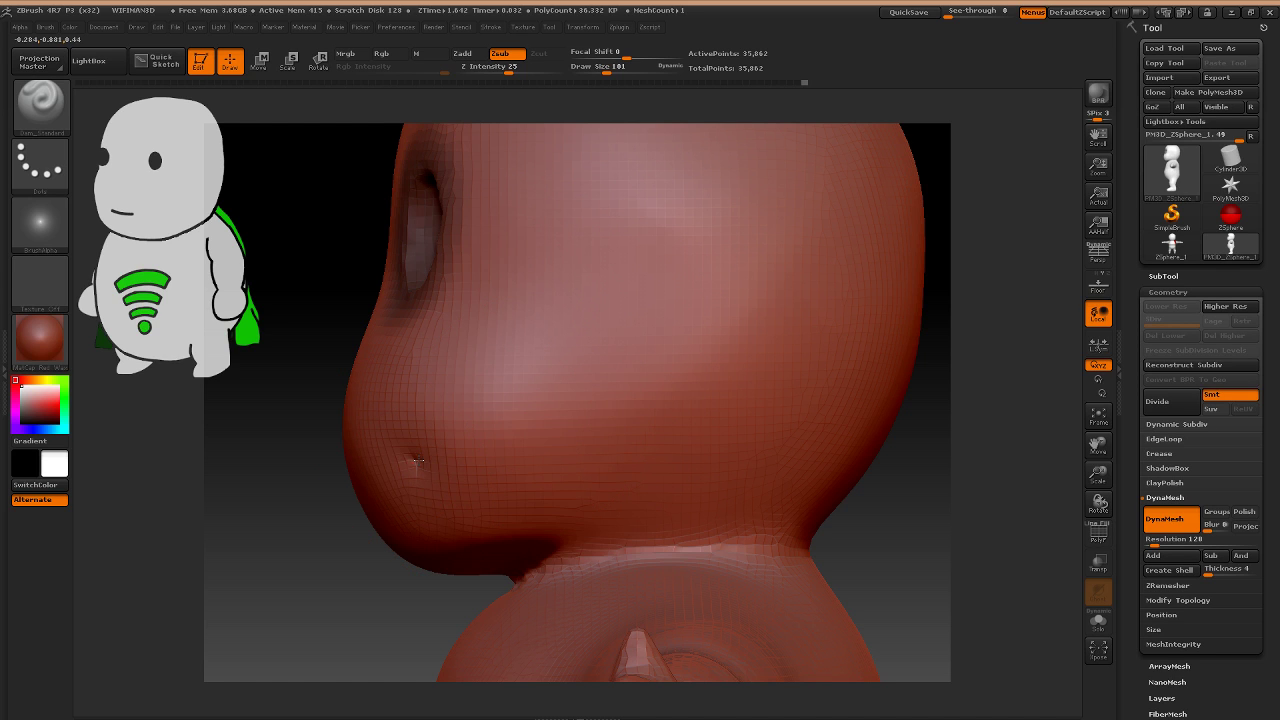
mouse_move(416, 461)
right_mouse_down()
mouse_move(658, 380)
mouse_move(529, 462)
mouse_move(594, 519)
mouse_move(757, 489)
mouse_move(624, 530)
mouse_move(704, 541)
mouse_move(695, 527)
mouse_move(718, 455)
right_mouse_up()
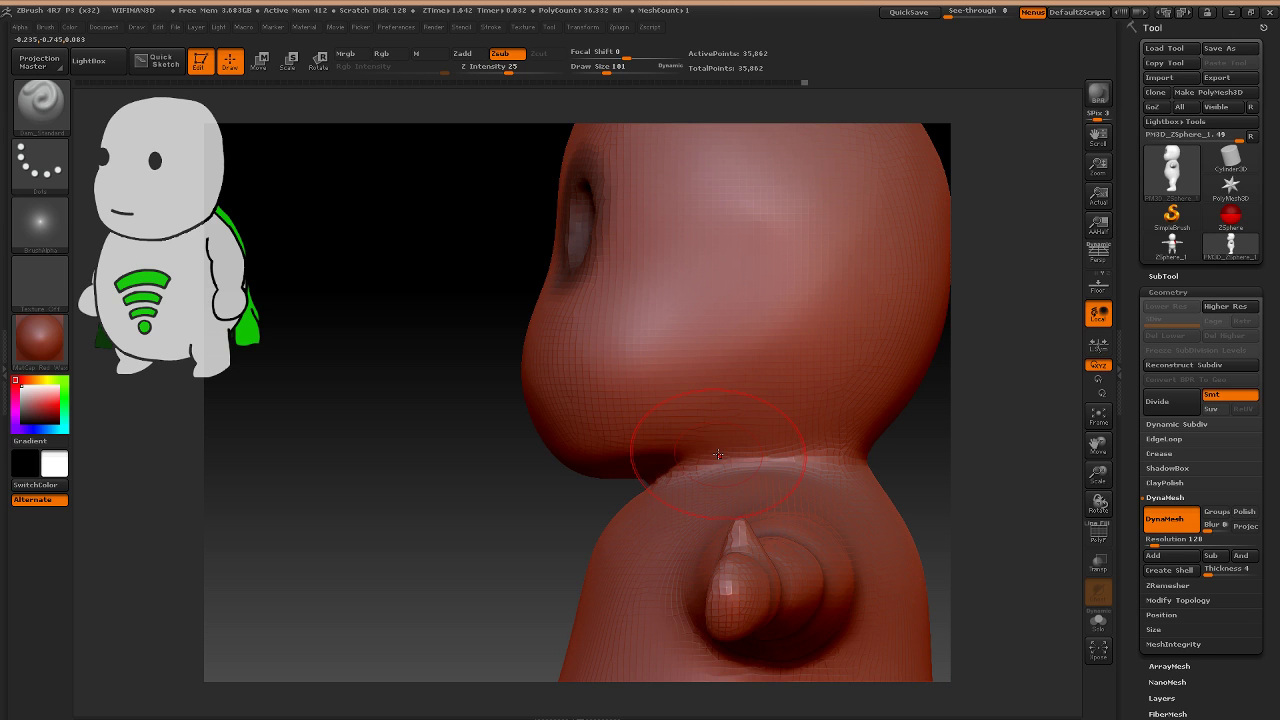
Refine and smooth the neck crease with Dam_Standard at Z intensity 10, and update the character's DynaMesh.
key("s")
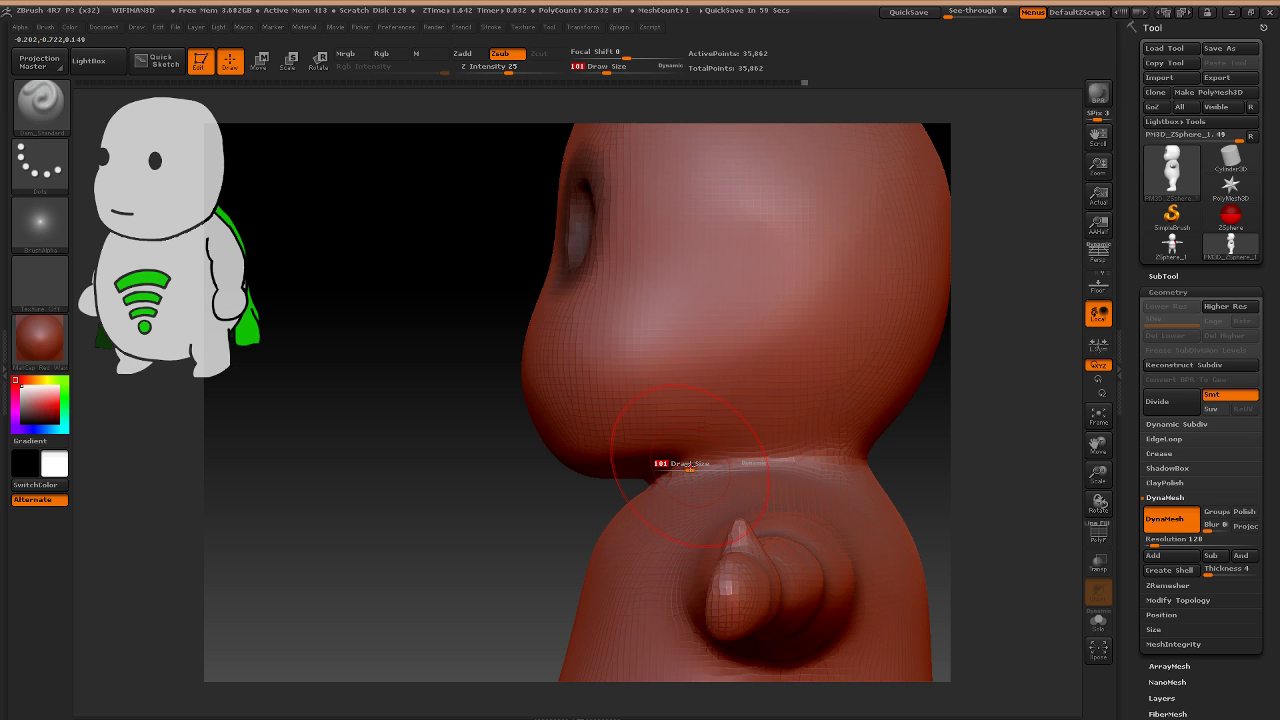
key("u")
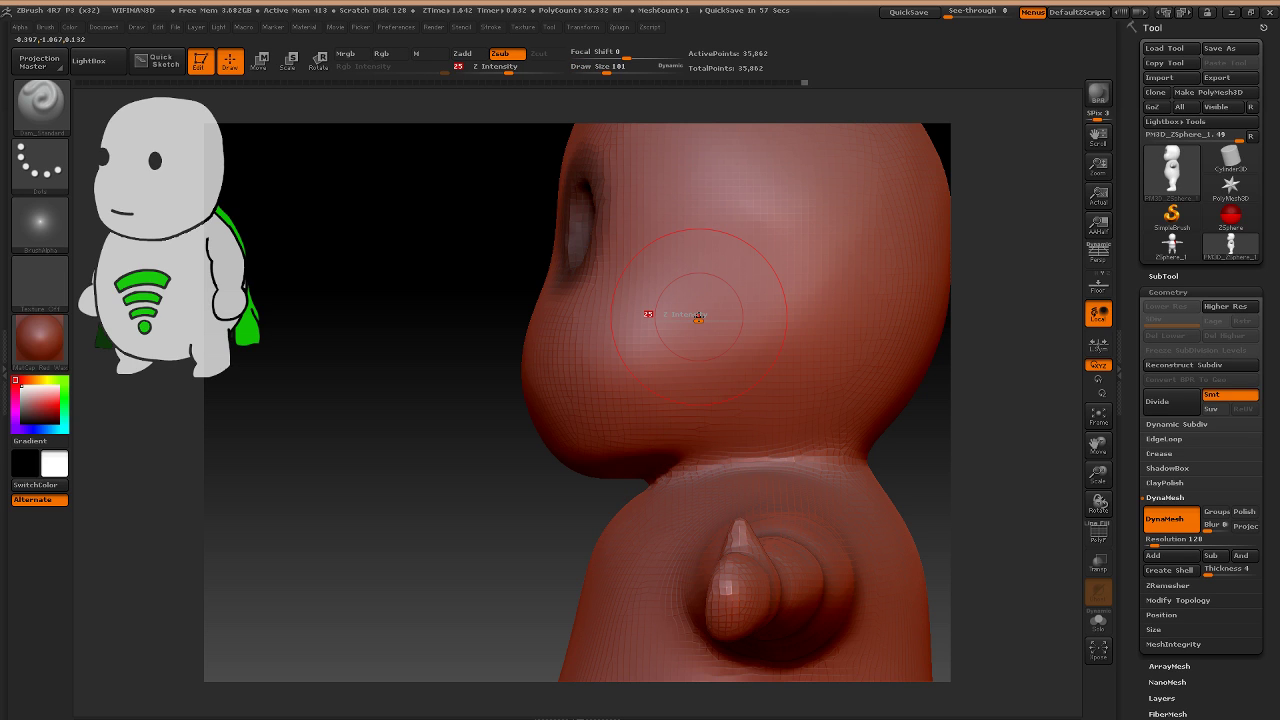
type("10")
key("Return")
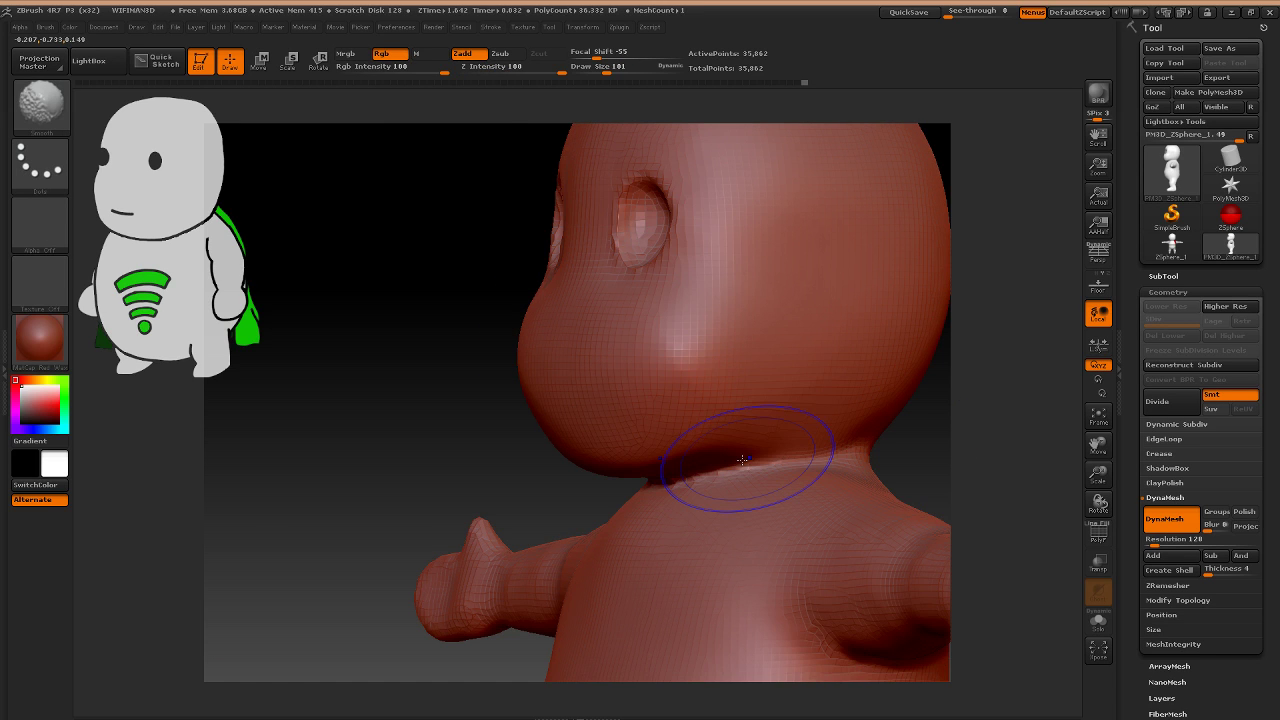
left_click_drag(743, 460, 646, 480)
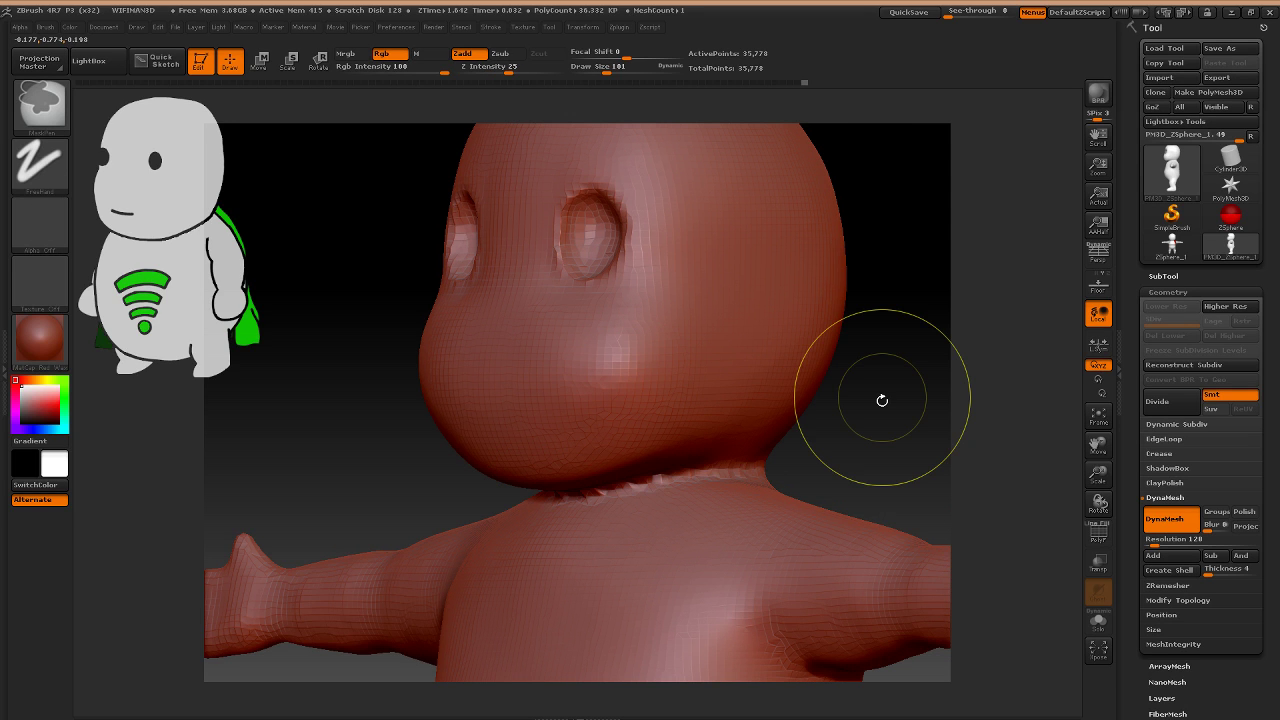
left_click_drag(882, 400, 770, 443)
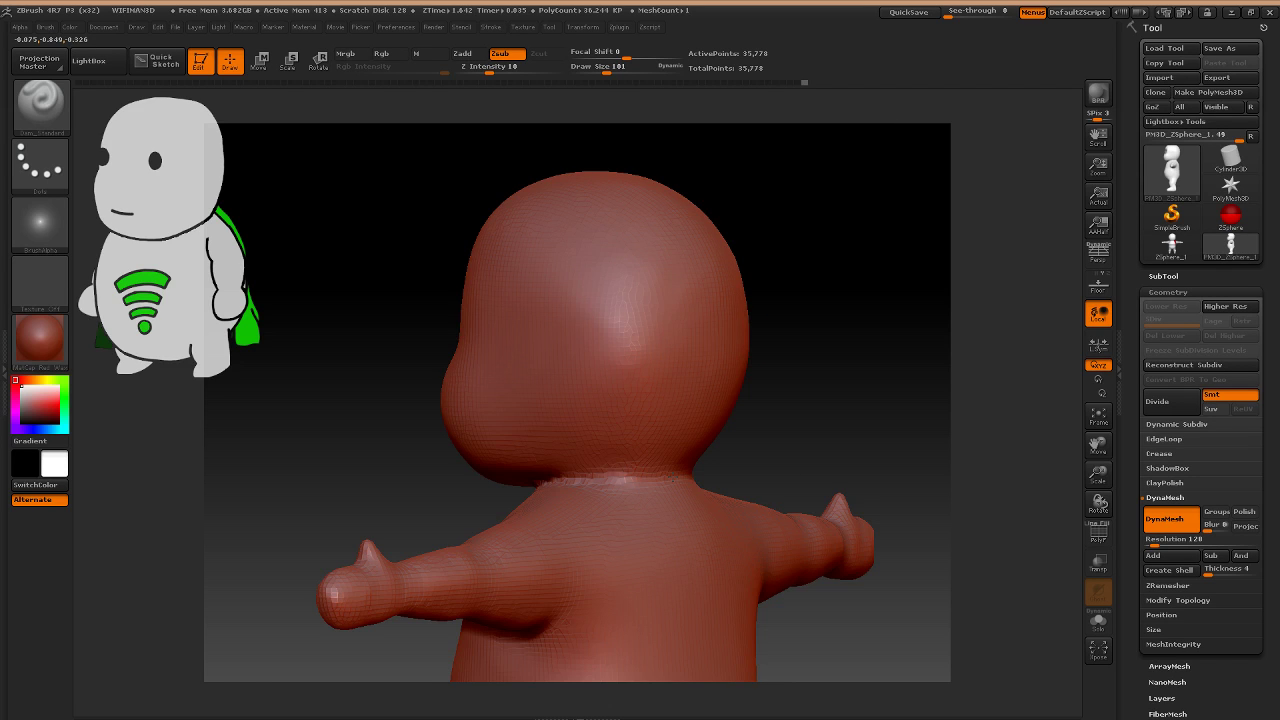
mouse_move(660, 445)
left_mouse_down()
mouse_move(776, 474)
mouse_move(783, 322)
mouse_move(745, 489)
mouse_move(606, 418)
left_mouse_up()
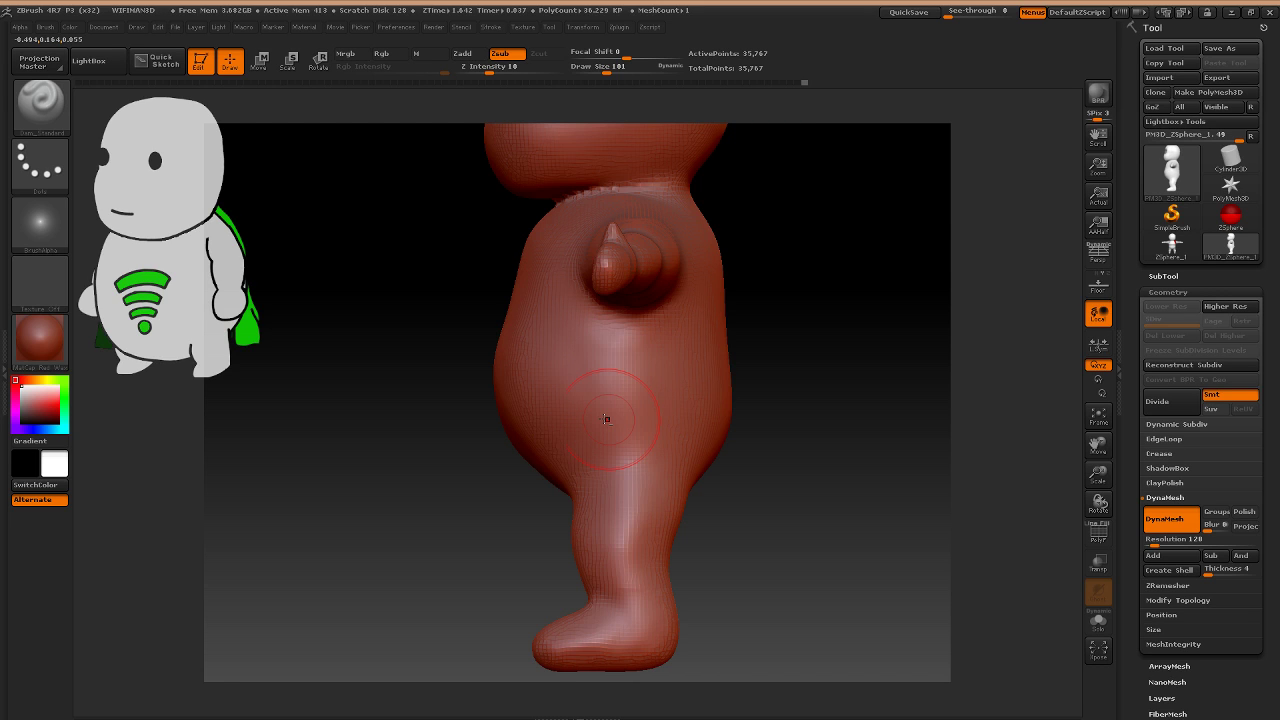
Build up the chest and lower belly with ClayBuildup at draw size 101 and Z intensity 3, smoothing the strokes.
right_click_drag(606, 418, 606, 440, "ctrl")
key("b")
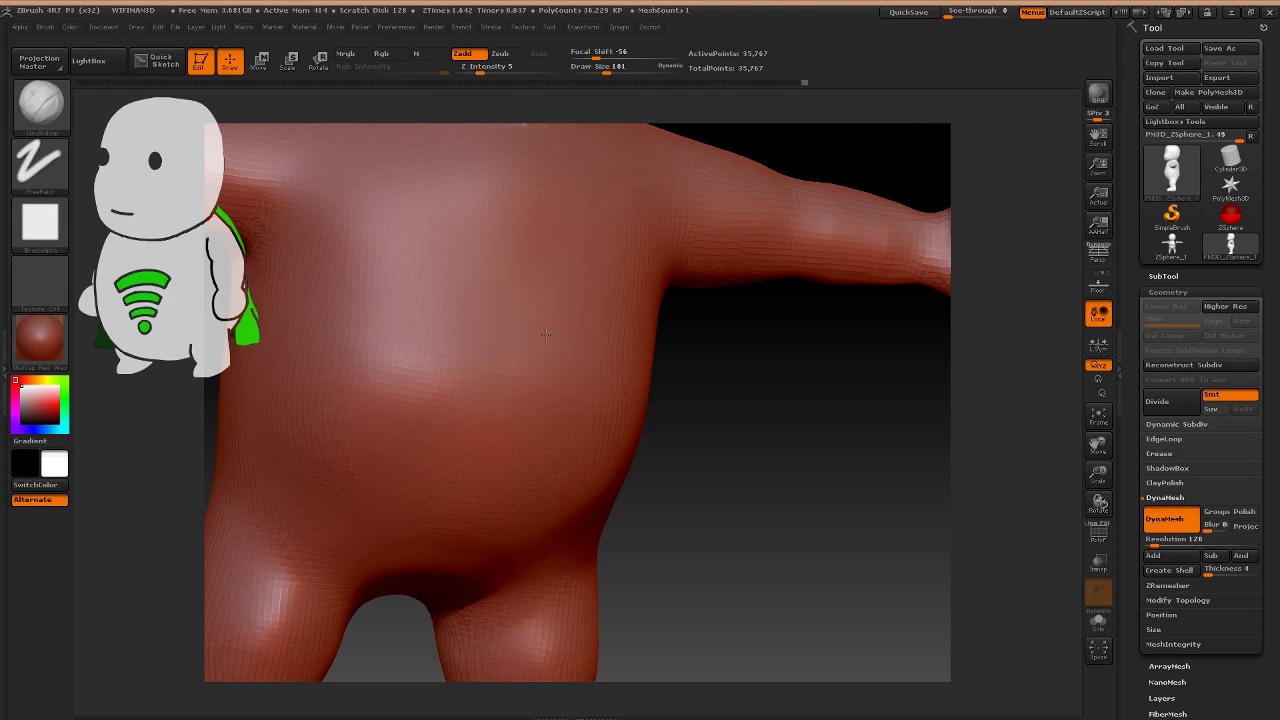
mouse_move(546, 335)
left_mouse_down()
mouse_move(453, 319)
mouse_move(372, 332)
mouse_move(626, 290)
left_mouse_up()
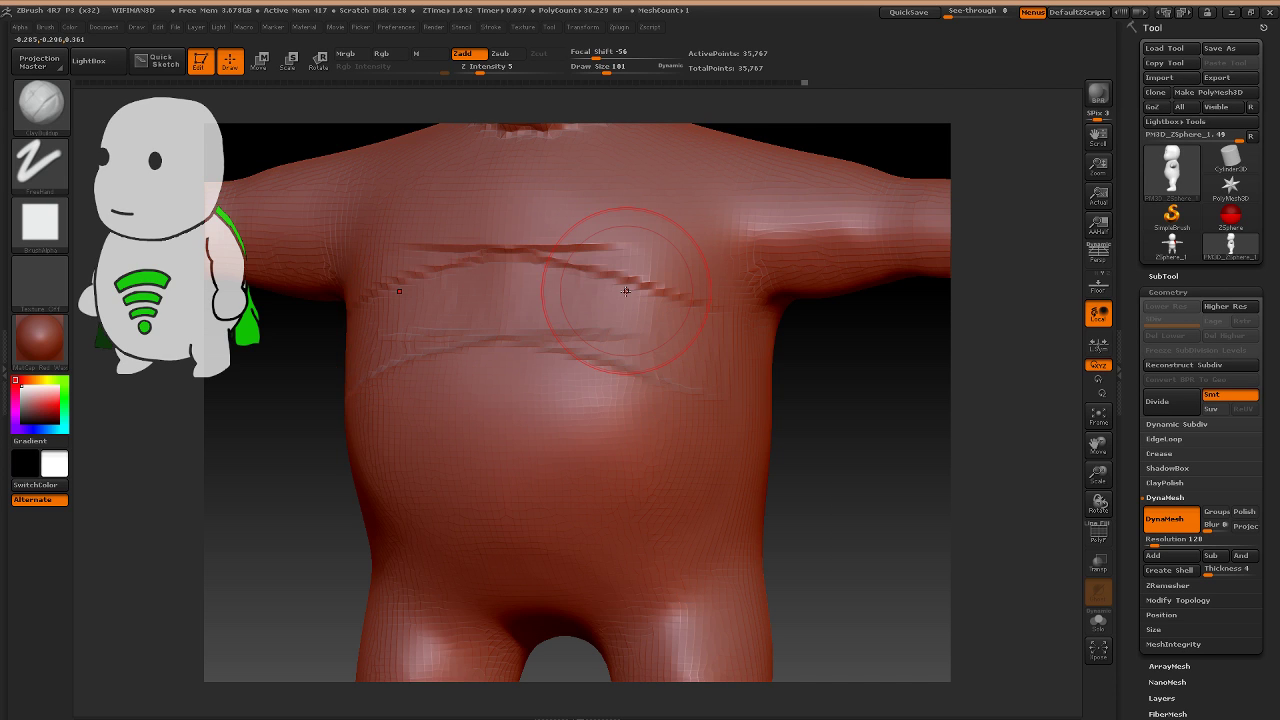
key("ctrl+z")
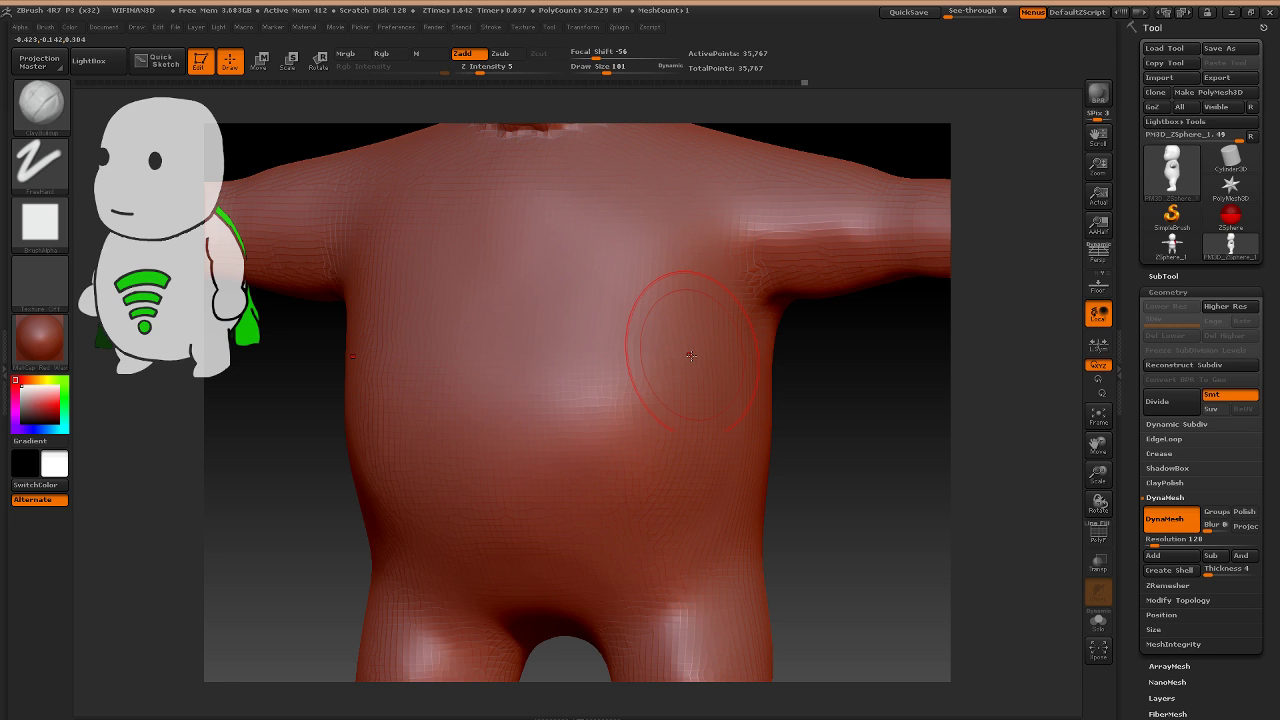
key("u")
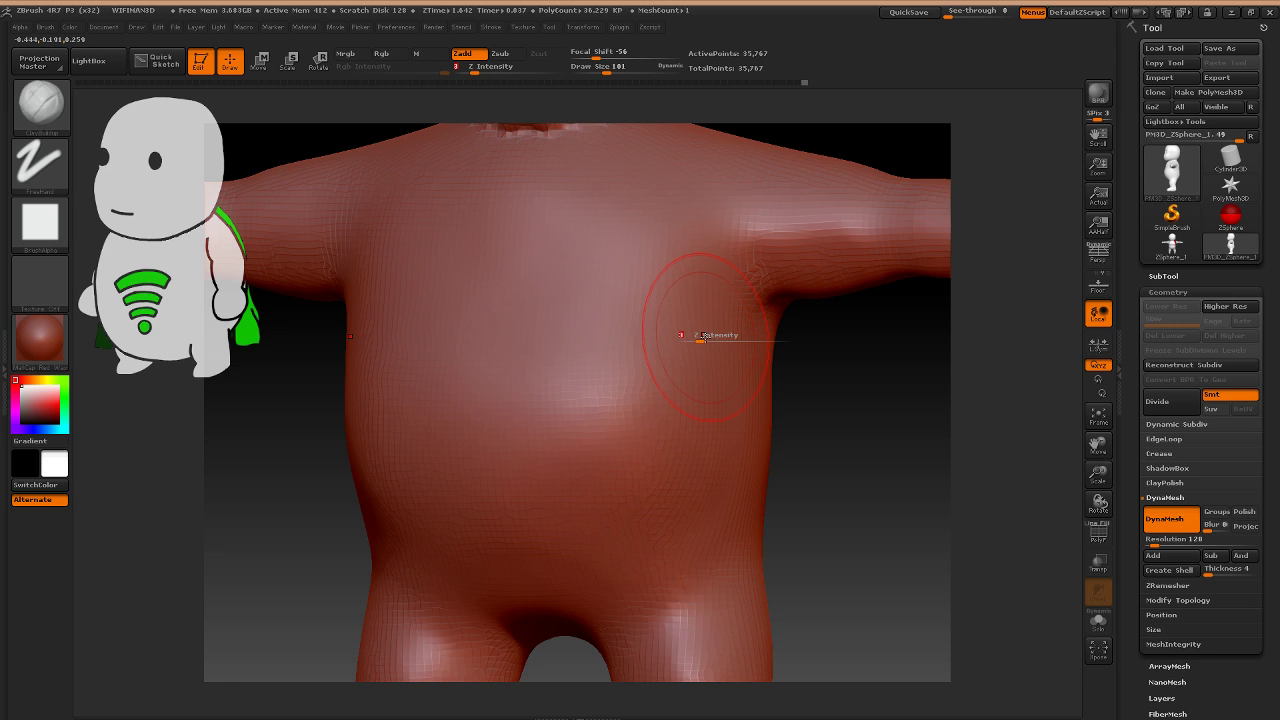
key("Return")
left_click_drag(706, 334, 541, 263)
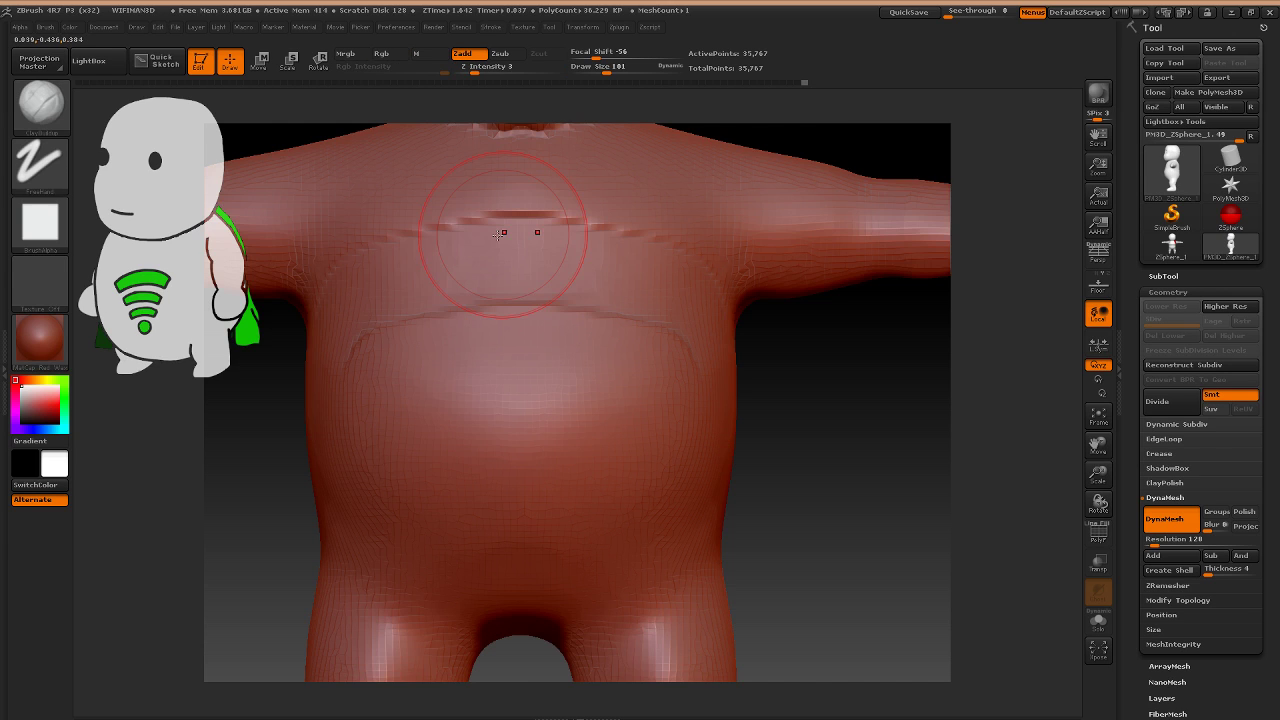
mouse_move(498, 235)
left_mouse_down()
mouse_move(590, 231)
mouse_move(692, 308)
left_mouse_up()
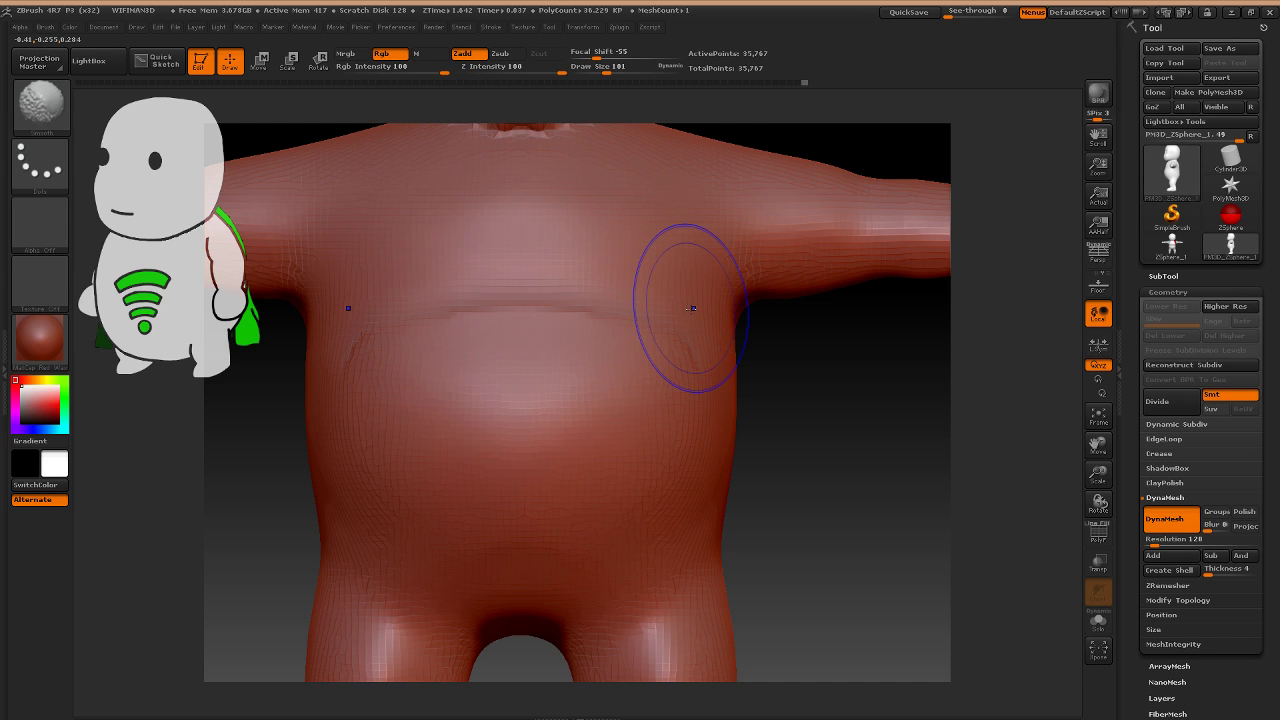
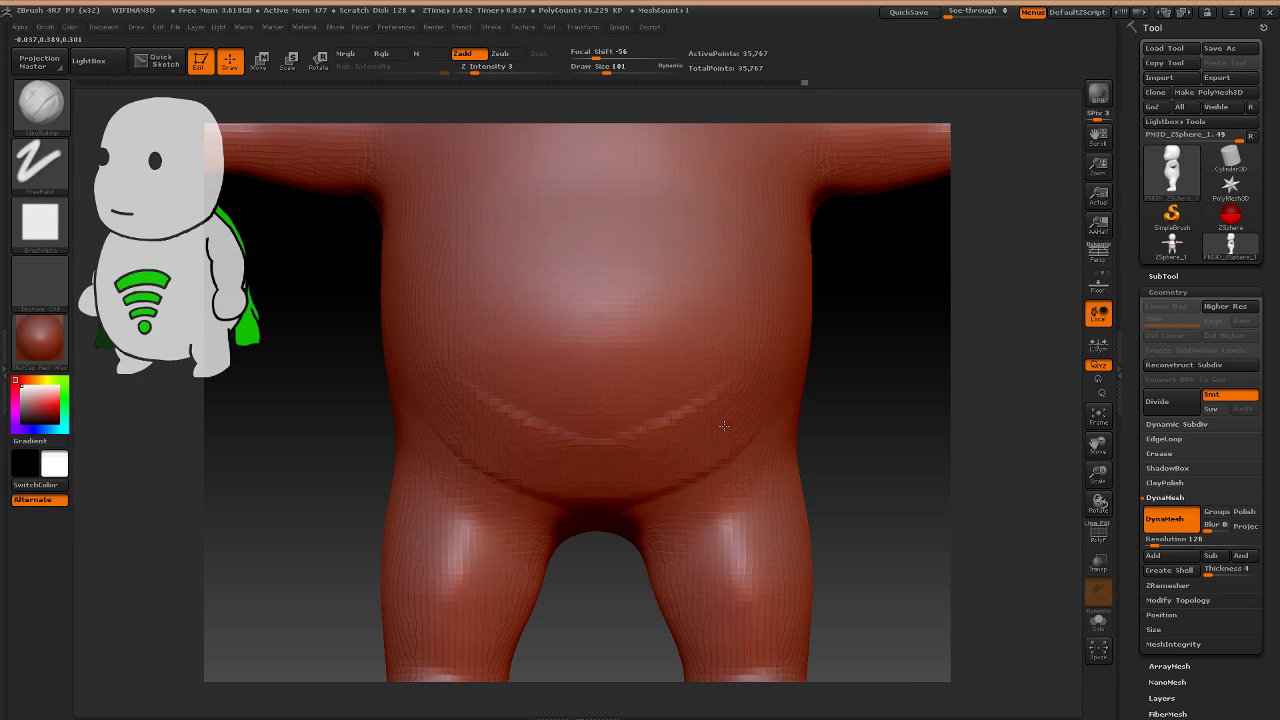
mouse_move(723, 426)
left_mouse_down("shift")
mouse_move(595, 463)
mouse_move(683, 448)
left_mouse_up("shift")
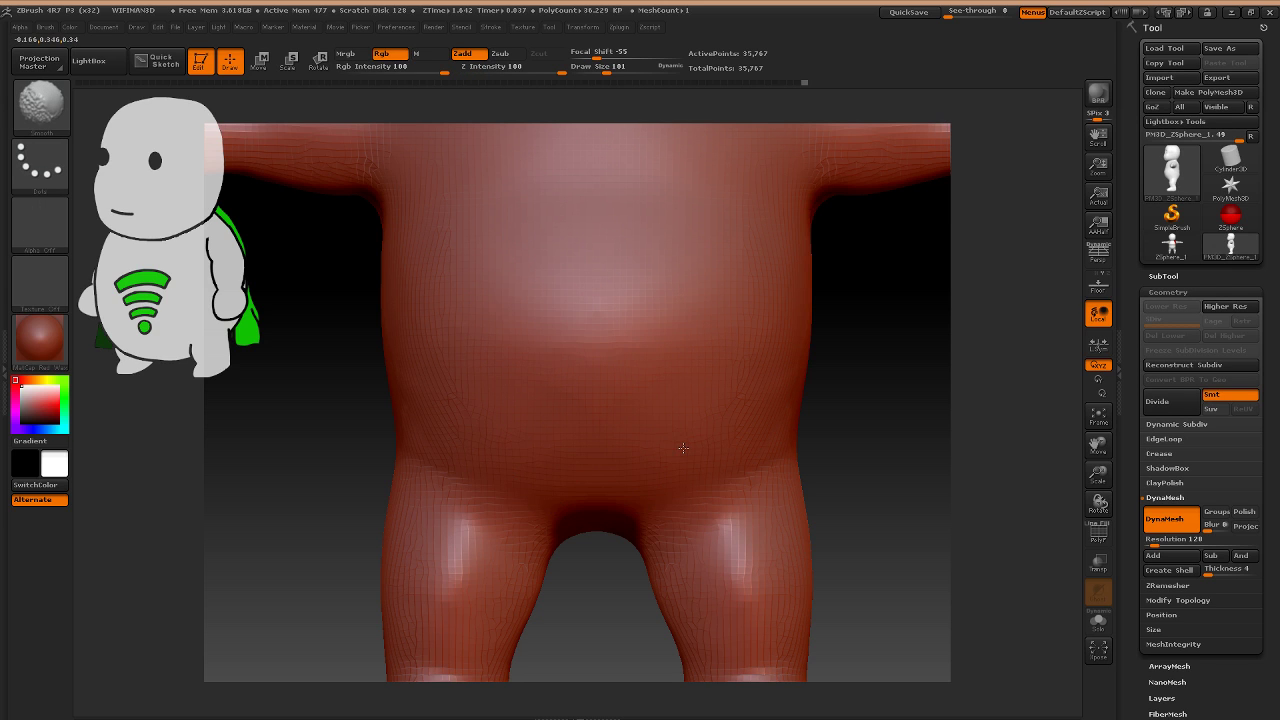
Push out the sides of the torso with the Move brush at draw size 160, and update the DynaMesh.
right_click_drag(683, 448, 666, 377, "ctrl")
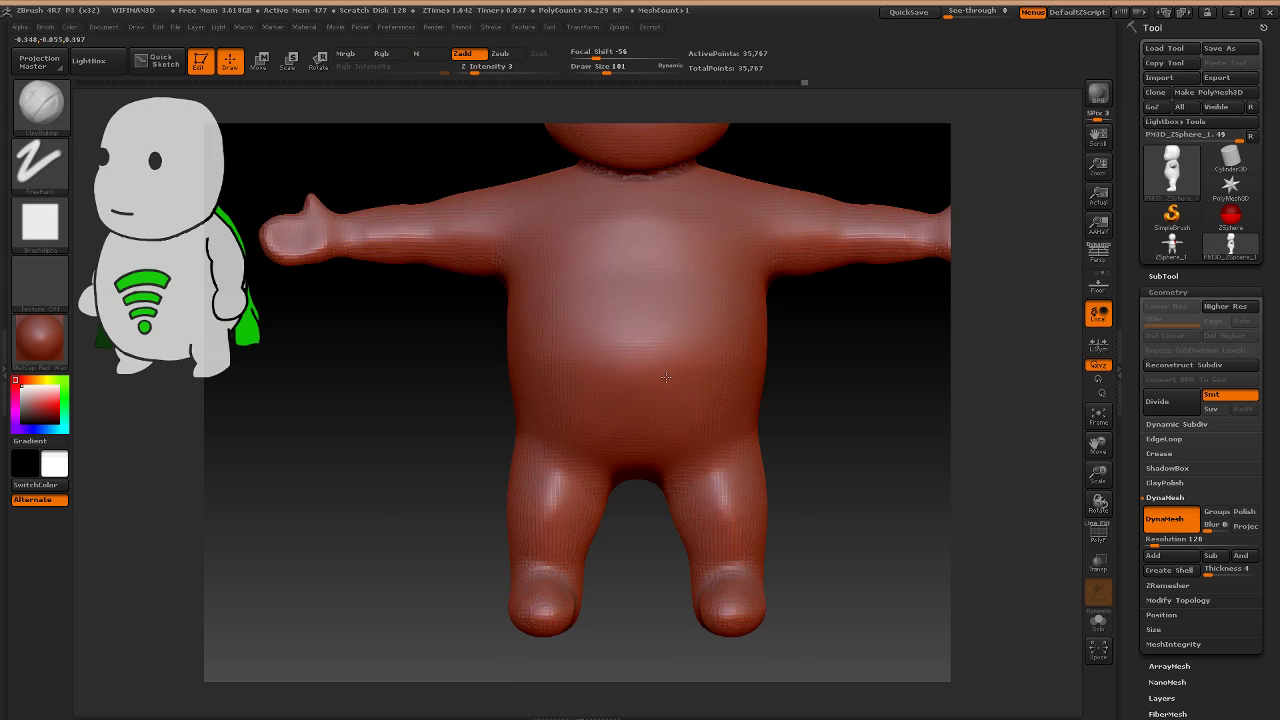
left_click_drag(666, 377, 639, 437, "alt")
key("b")
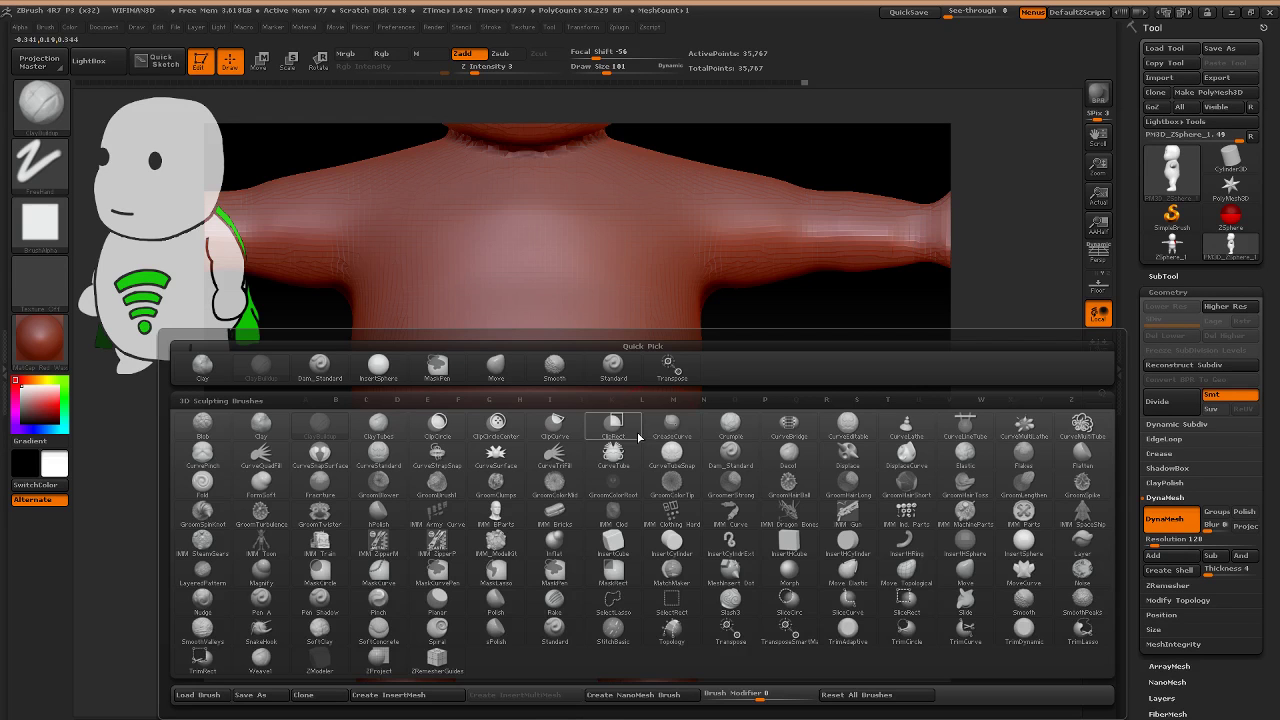
left_click(492, 360)
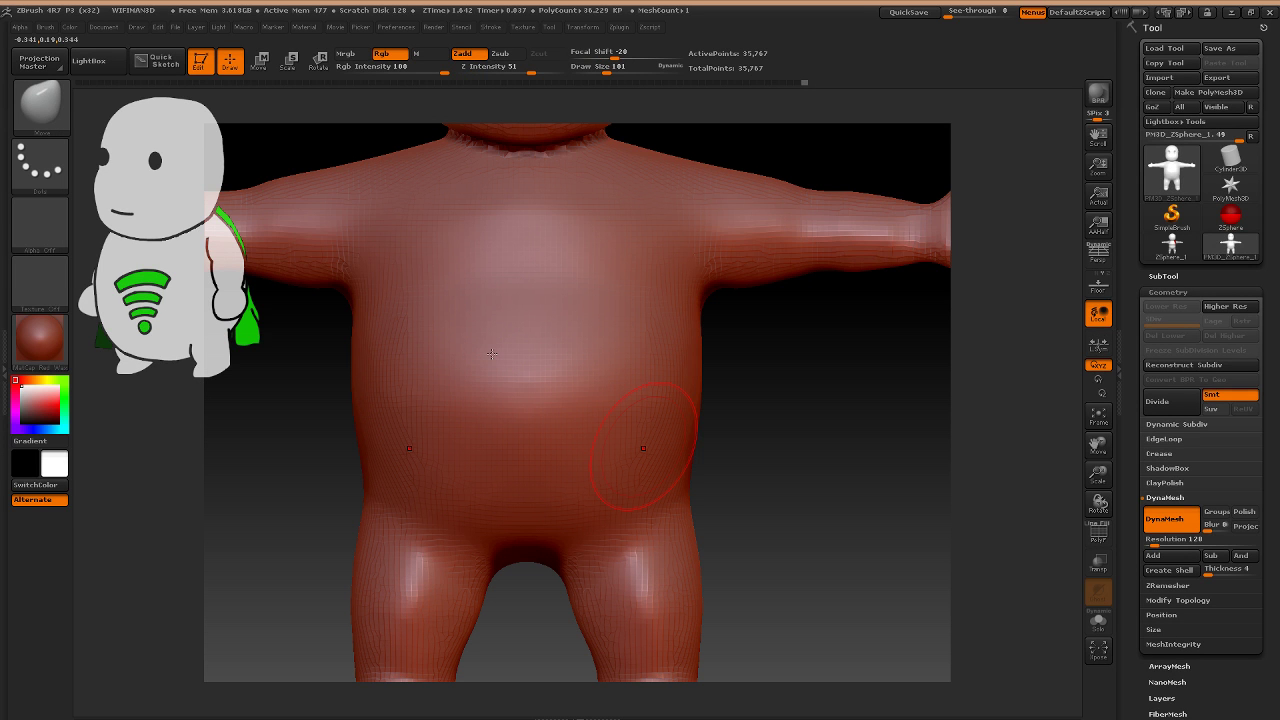
key("]")
left_click_drag(696, 402, 704, 401)
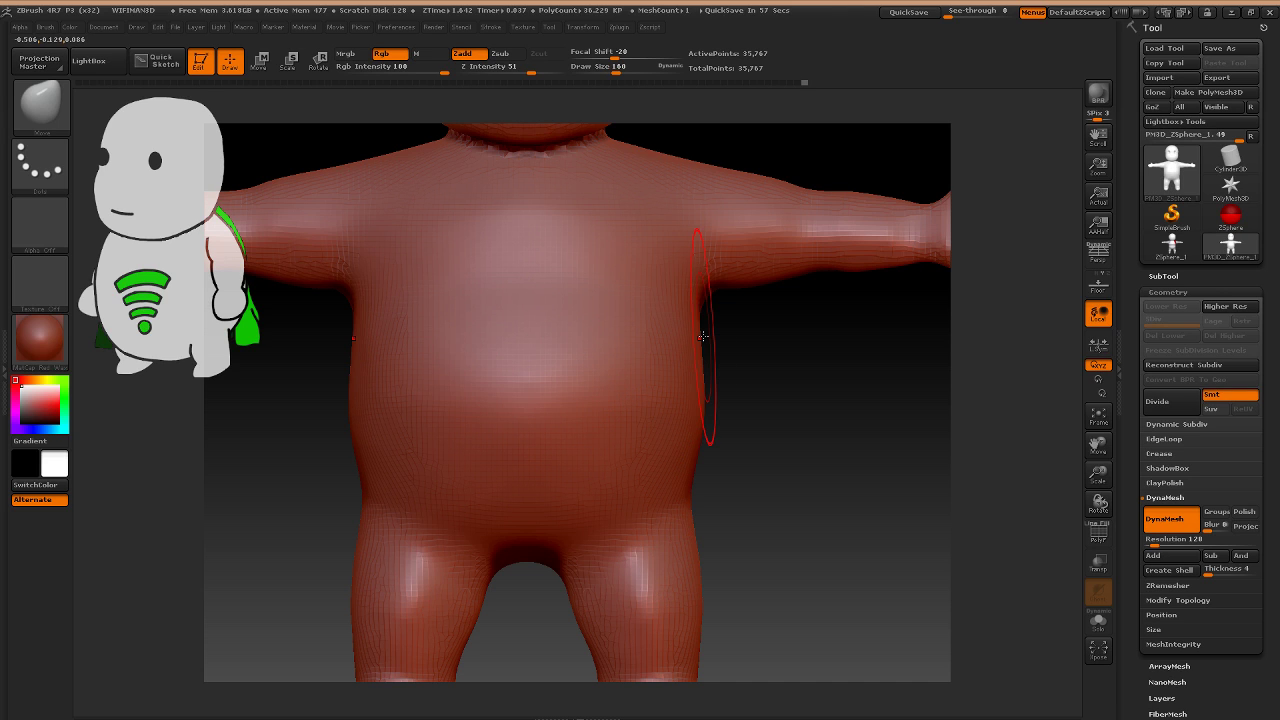
mouse_move(703, 337)
left_mouse_down()
mouse_move(671, 432)
mouse_move(679, 402)
left_mouse_up()
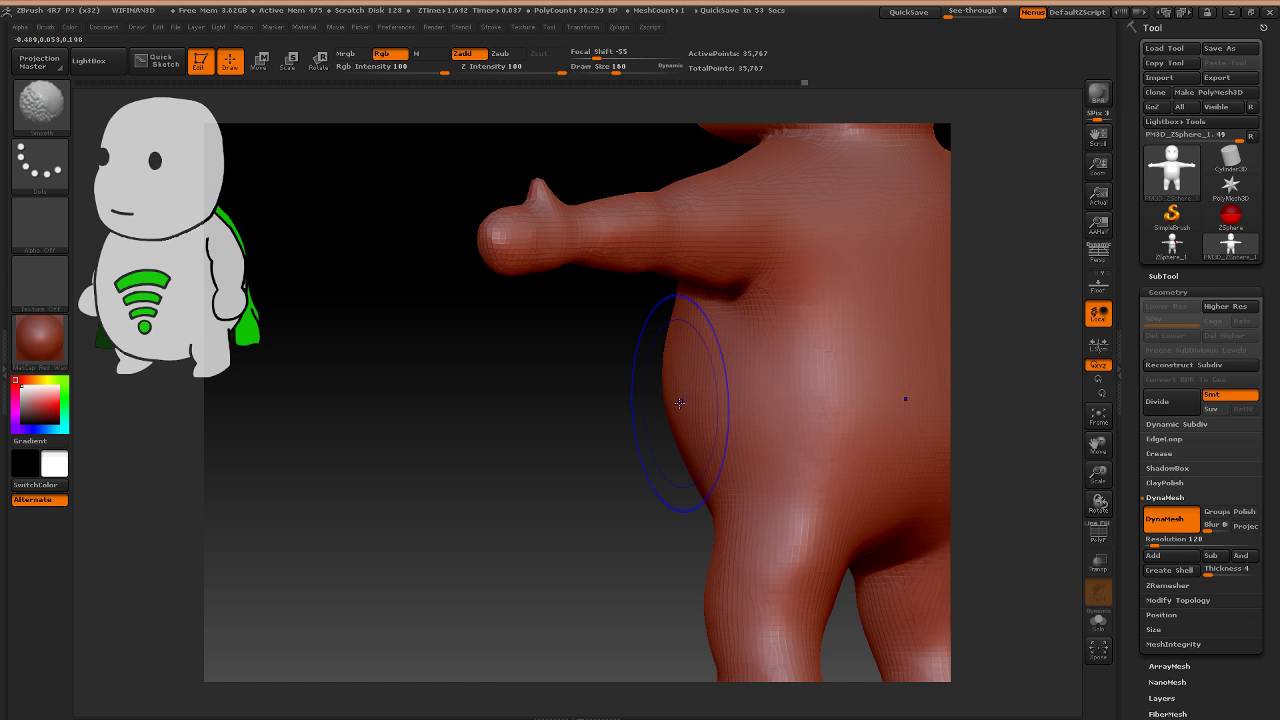
right_click_drag(679, 403, 841, 369, "shift")
right_click_drag(841, 369, 838, 455, "ctrl")
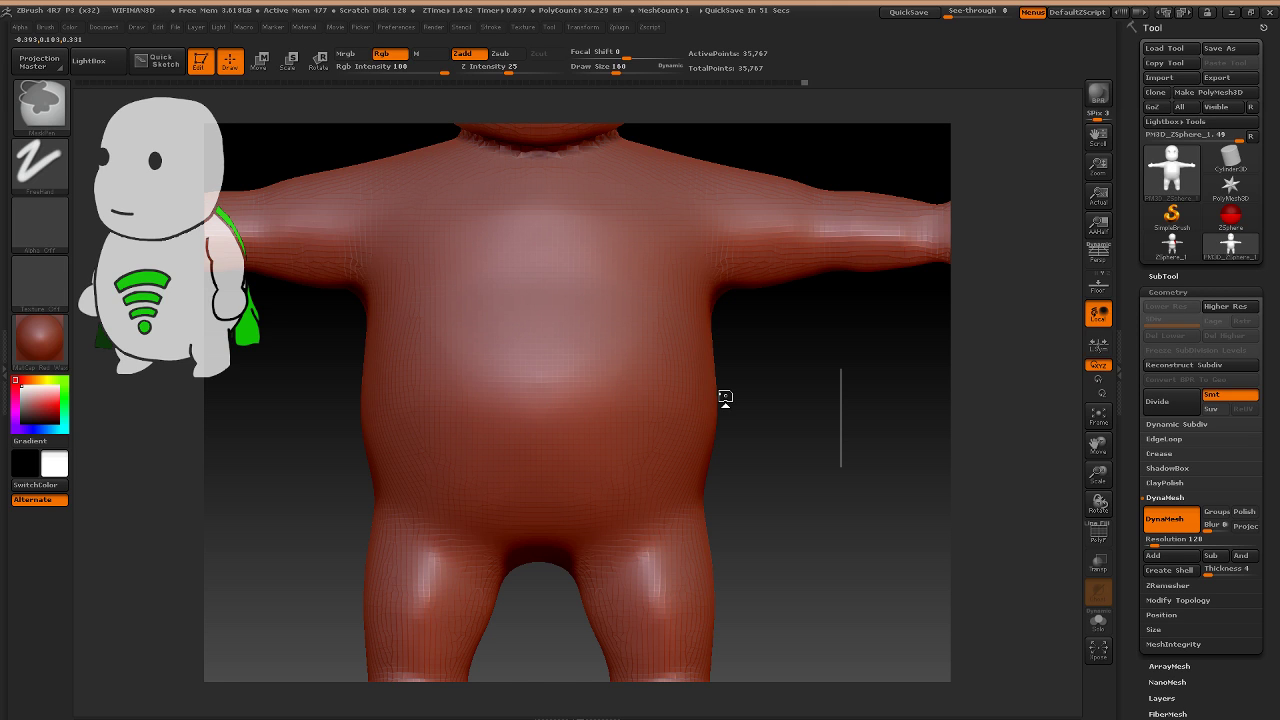
Insert a mirrored pair of spheres into the eye sockets with the InsertSphere brush.
mouse_move(725, 397)
left_mouse_down("alt")
mouse_move(753, 289)
mouse_move(732, 292)
left_mouse_up("alt")
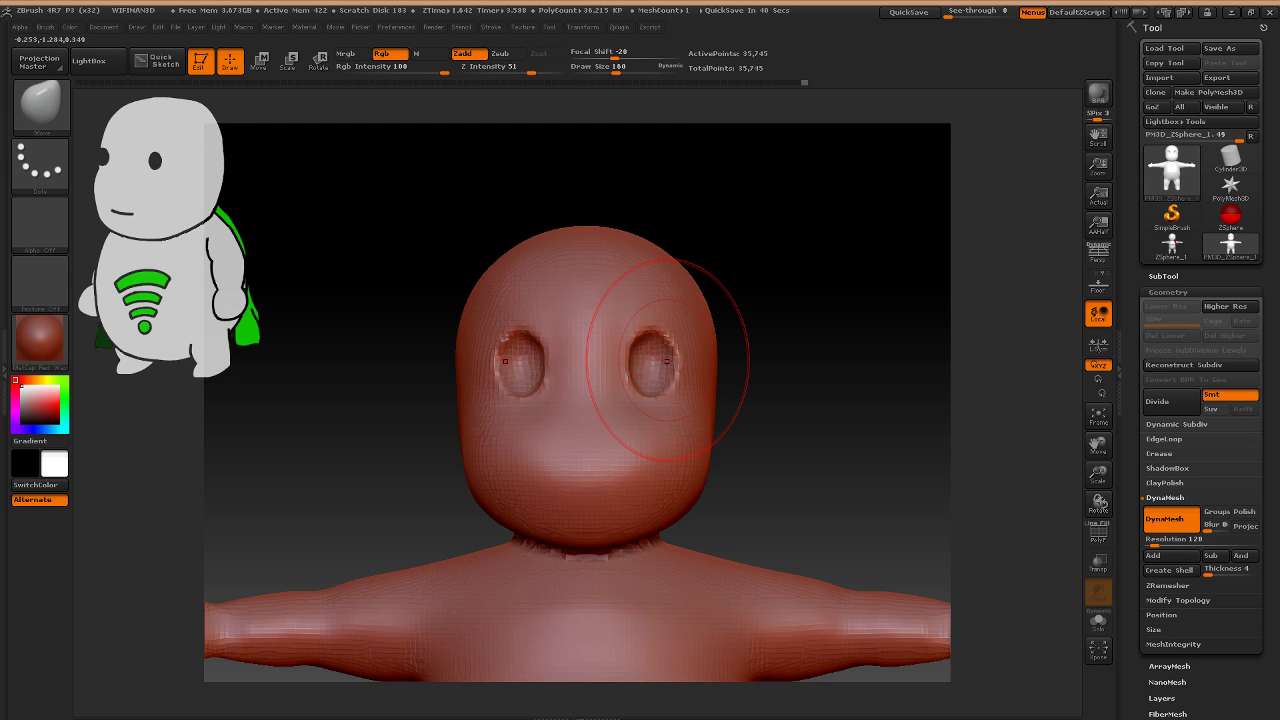
key("b")
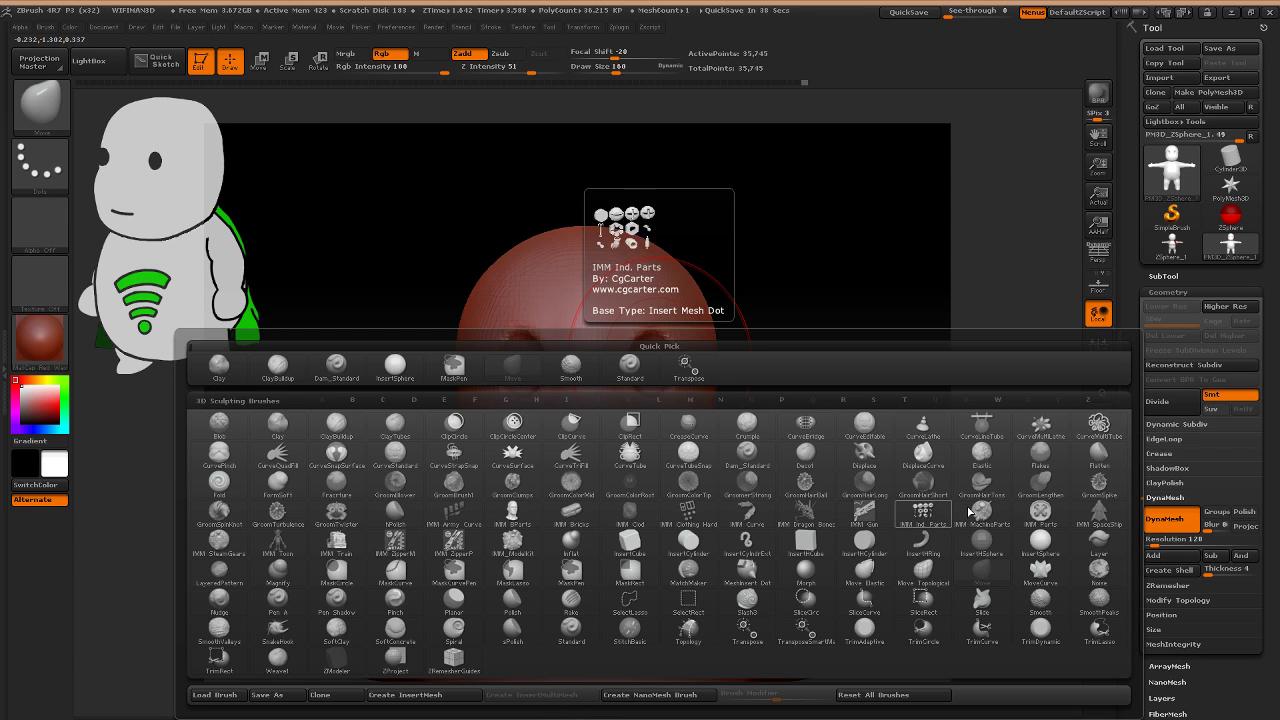
left_click(1040, 543)
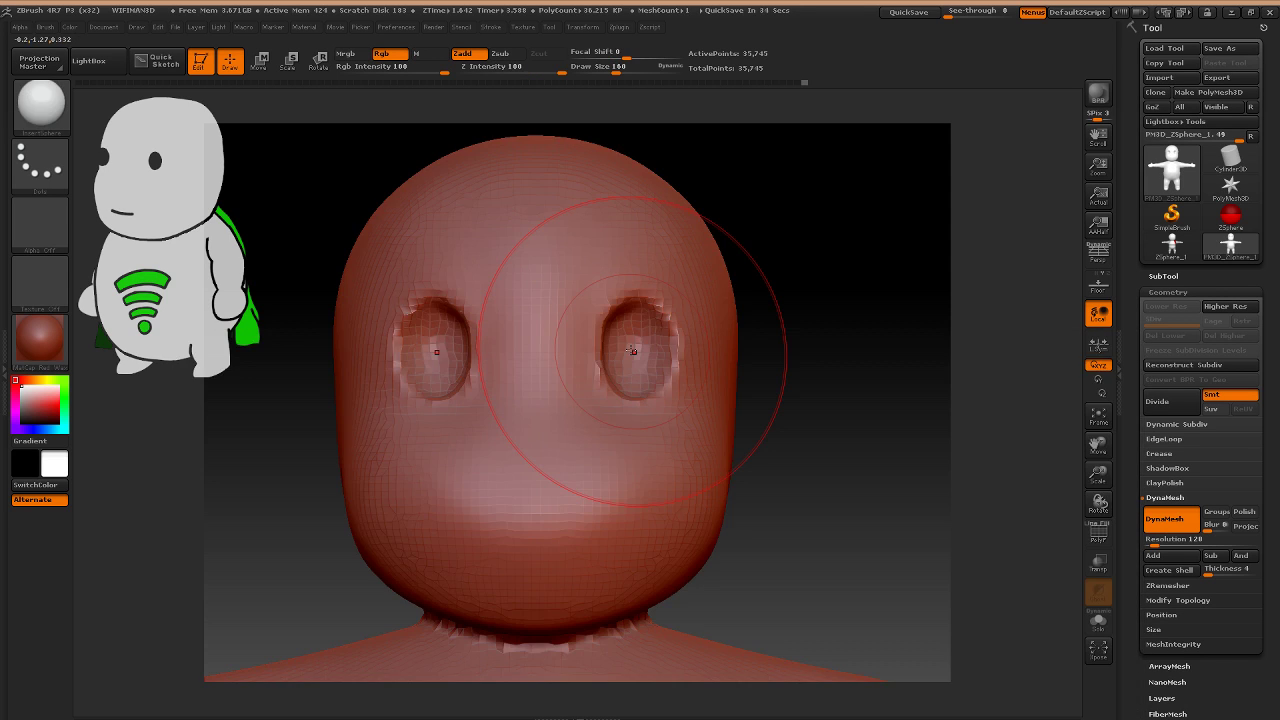
left_click_drag(633, 350, 632, 388)
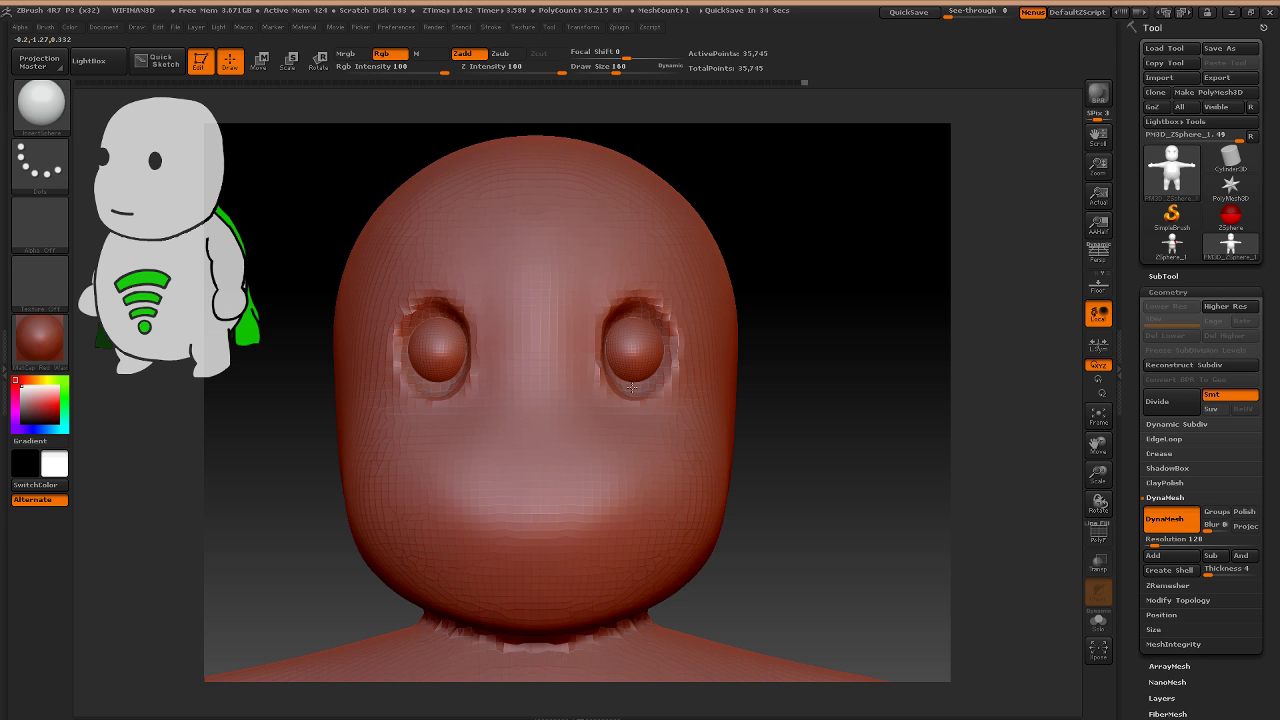
left_click_drag(826, 340, 768, 362, "ctrl")
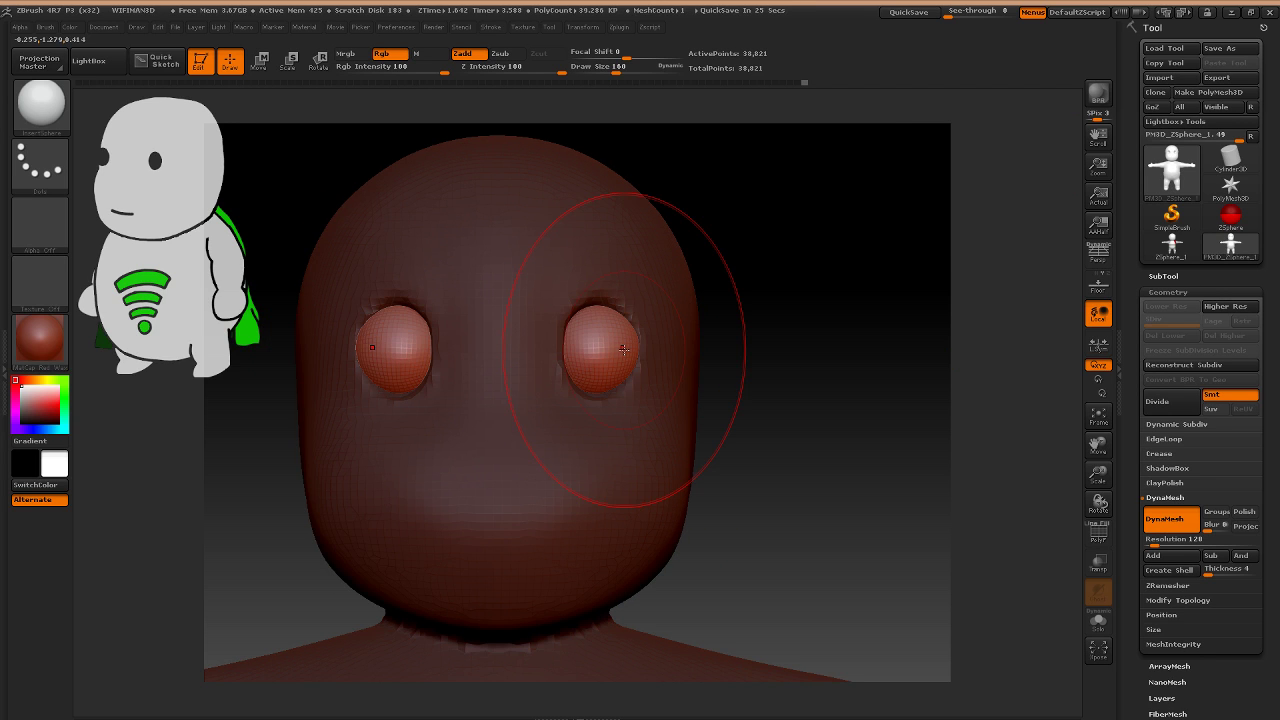
Separate the eye spheres from the body with Split To Similar Parts, and toggle the eye subtool's visibility off and on.
left_click(1163, 276)
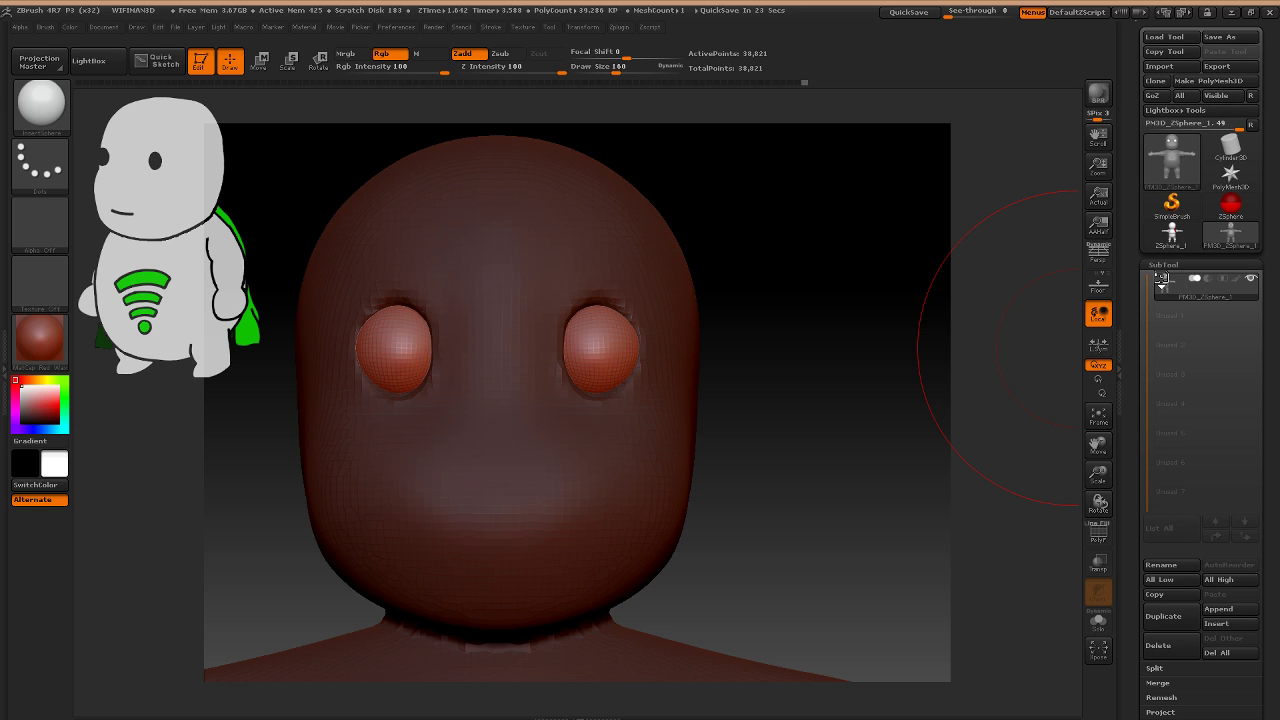
left_click_drag(1160, 259, 1159, 221)
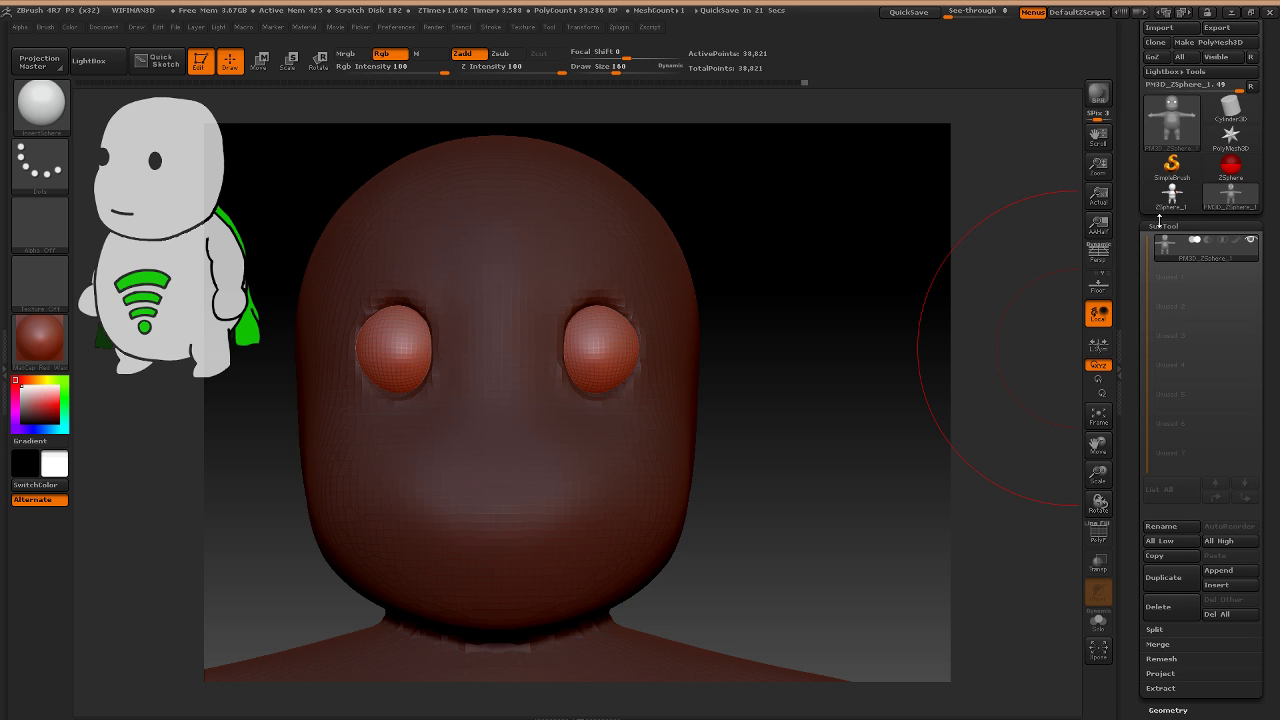
left_click(1169, 632)
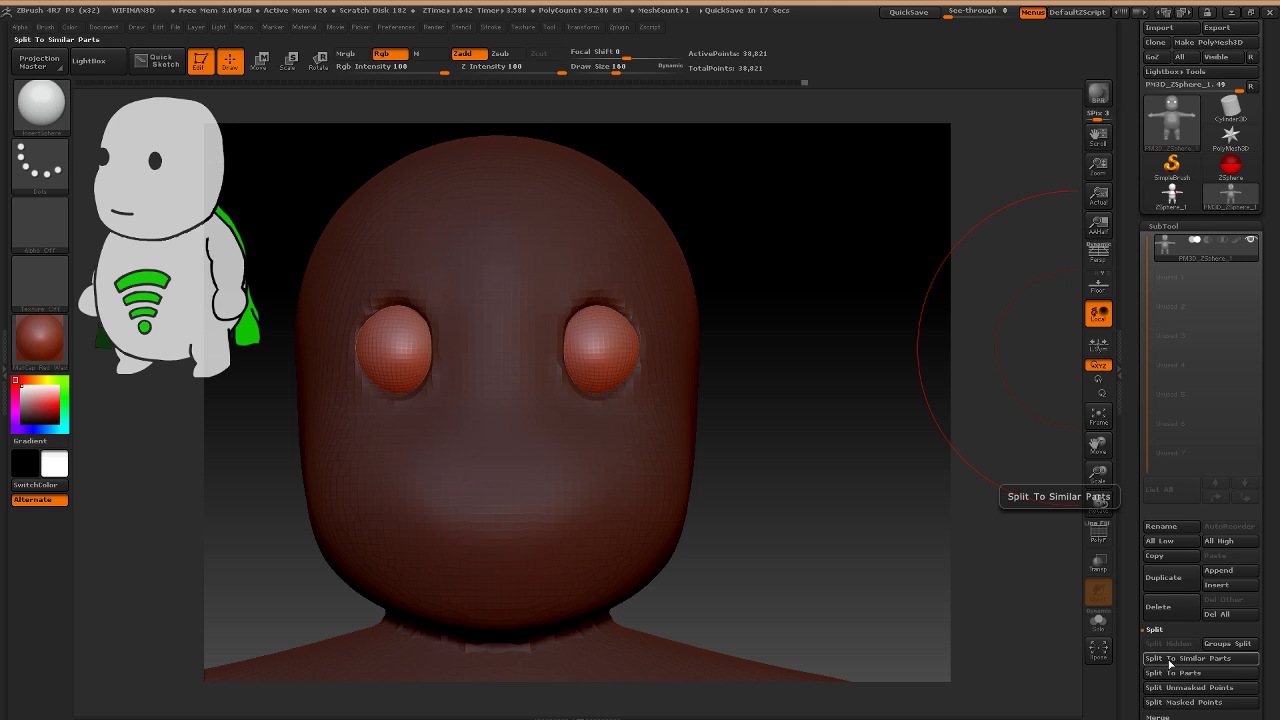
left_click(1169, 659)
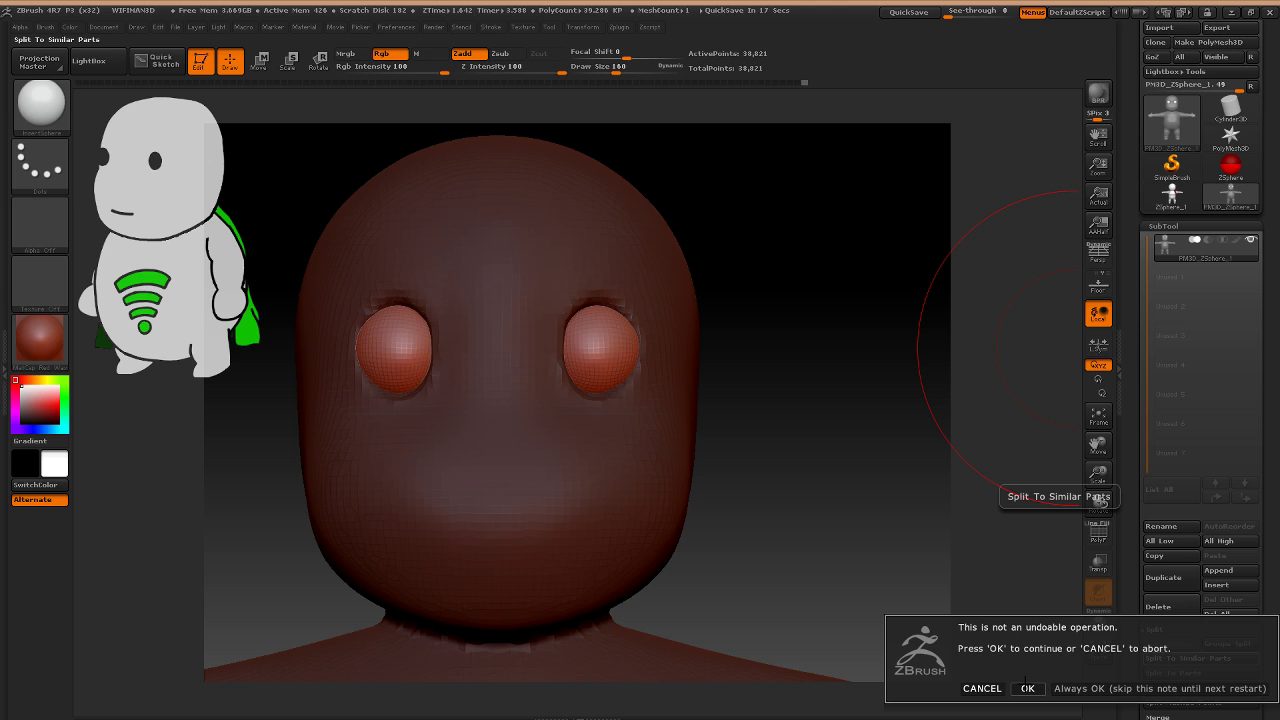
left_click(1026, 687)
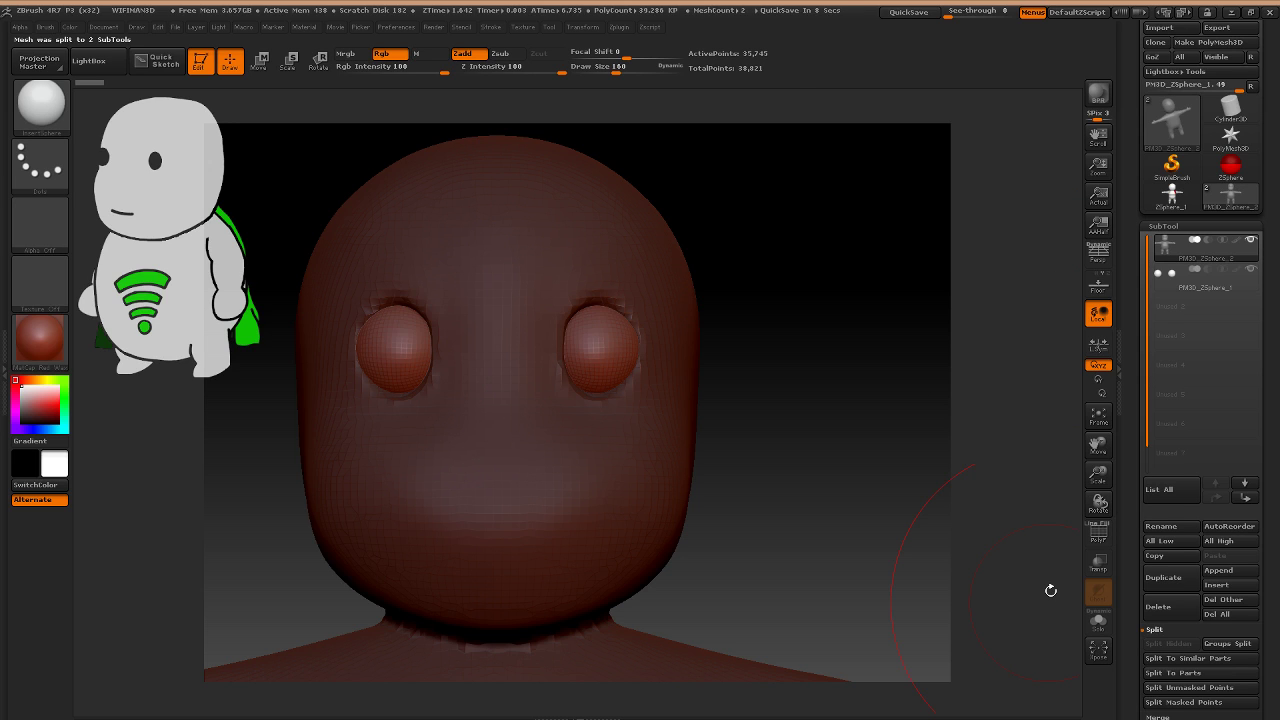
mouse_move(1196, 278)
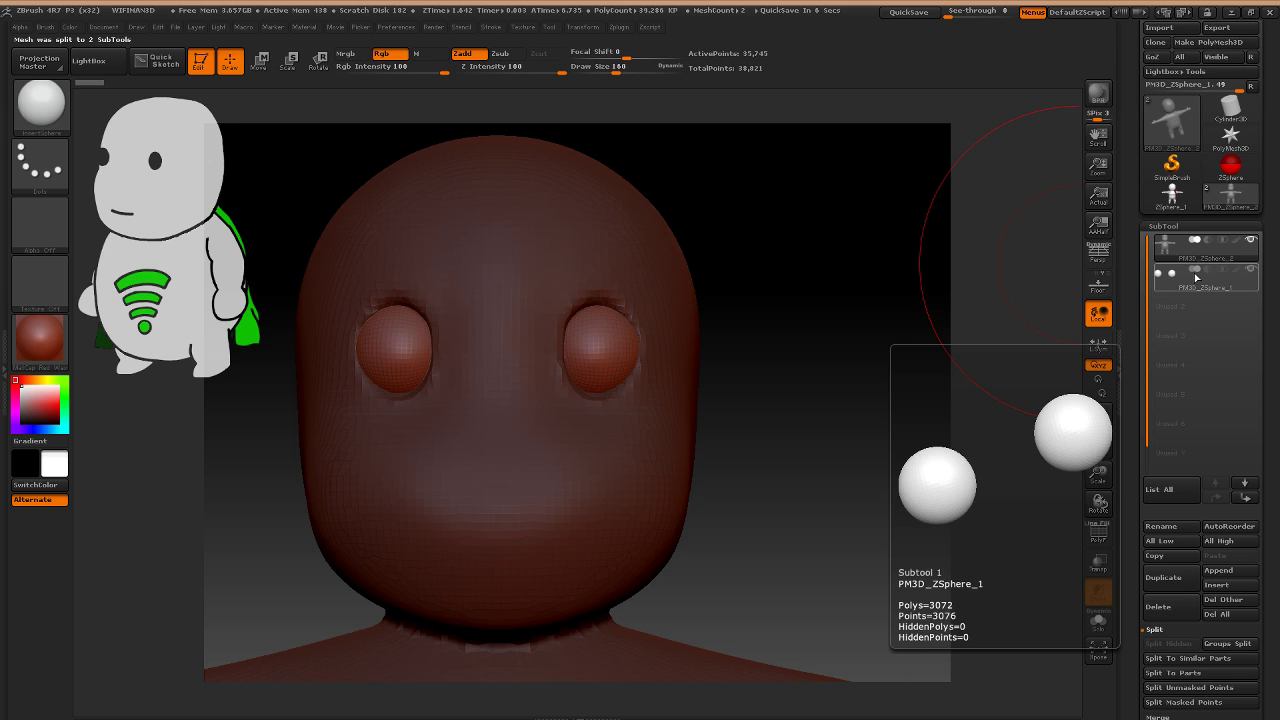
left_click(1252, 271)
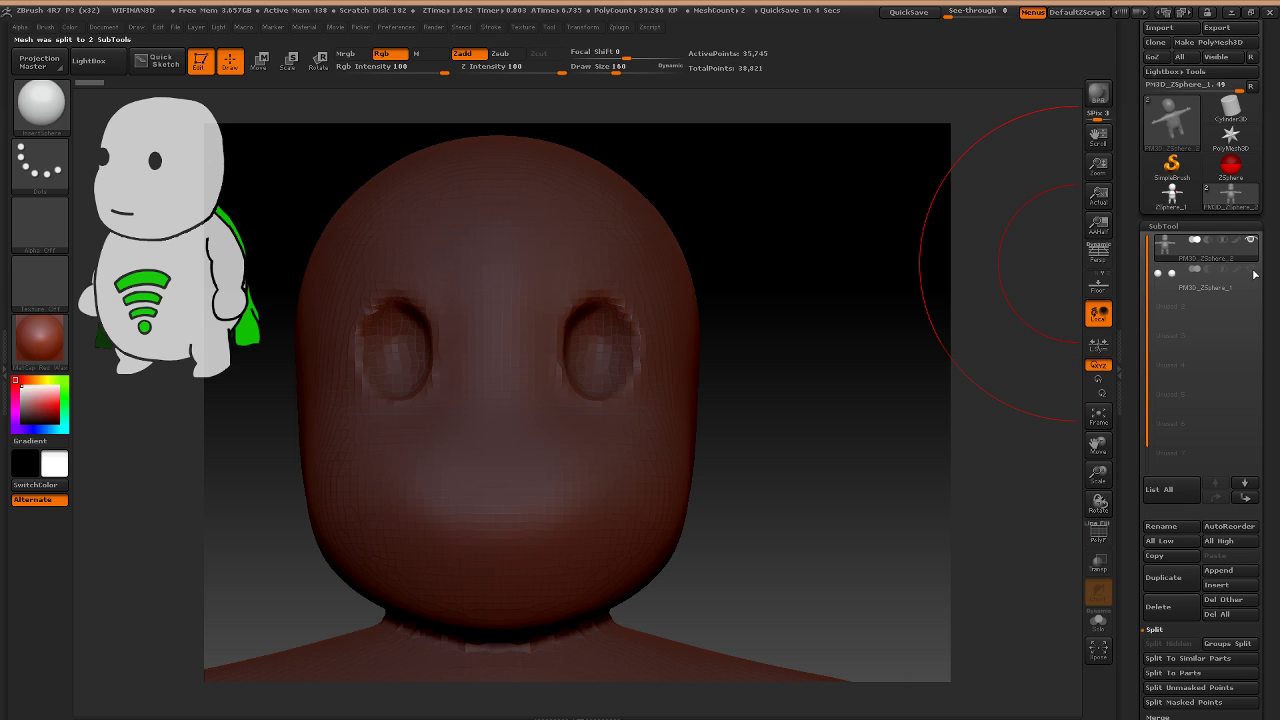
left_click(1252, 271)
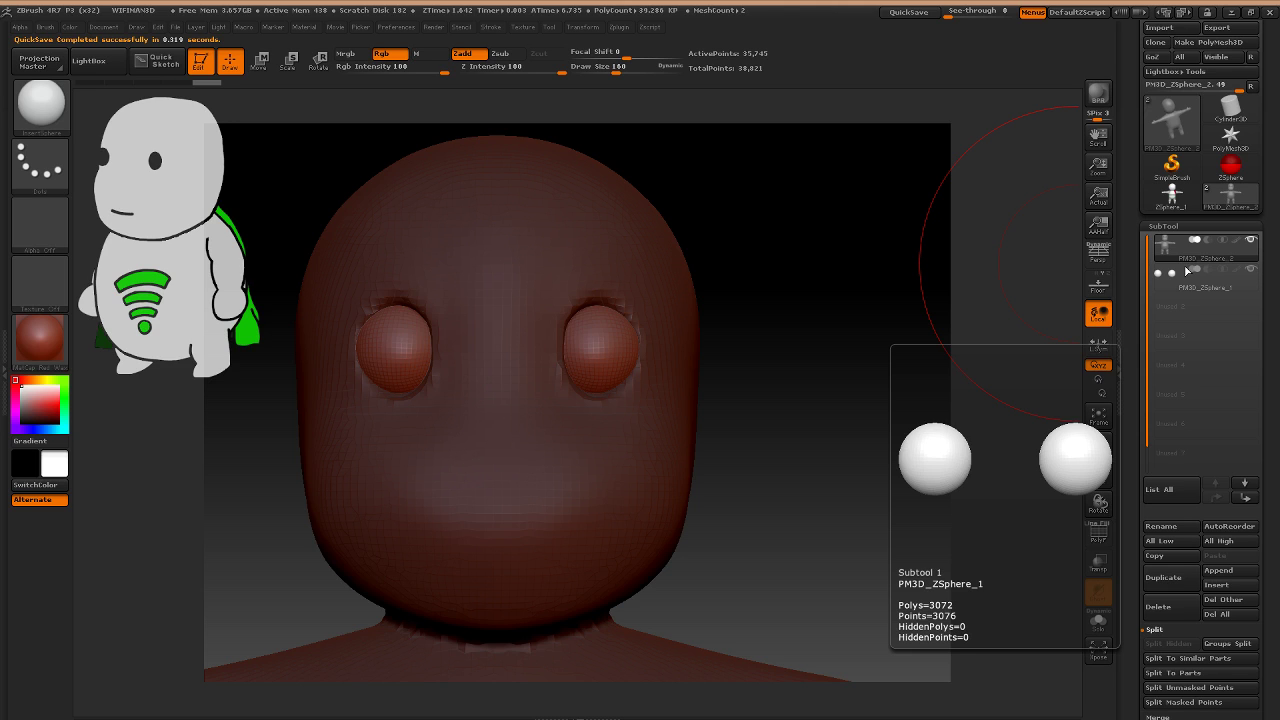
Clear the mask on the body subtool and undo the trial sphere insertion over the eyes.
key("ctrl+n")
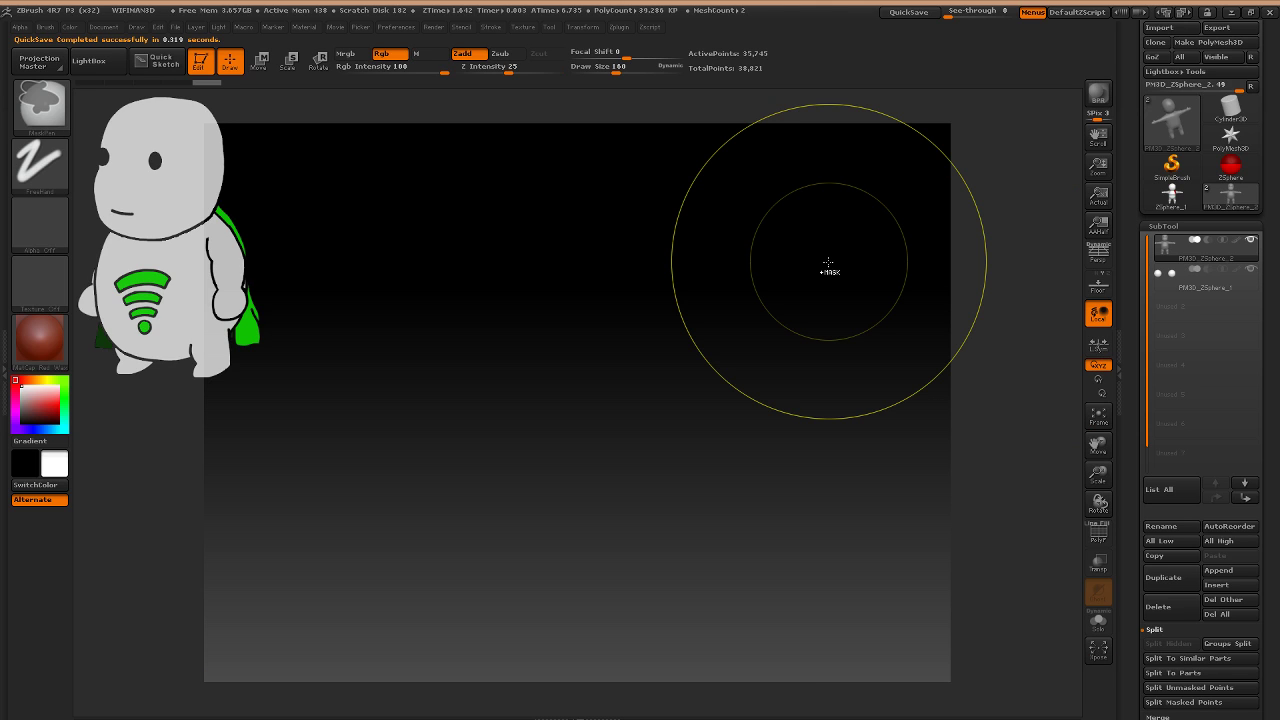
key("ctrl+z")
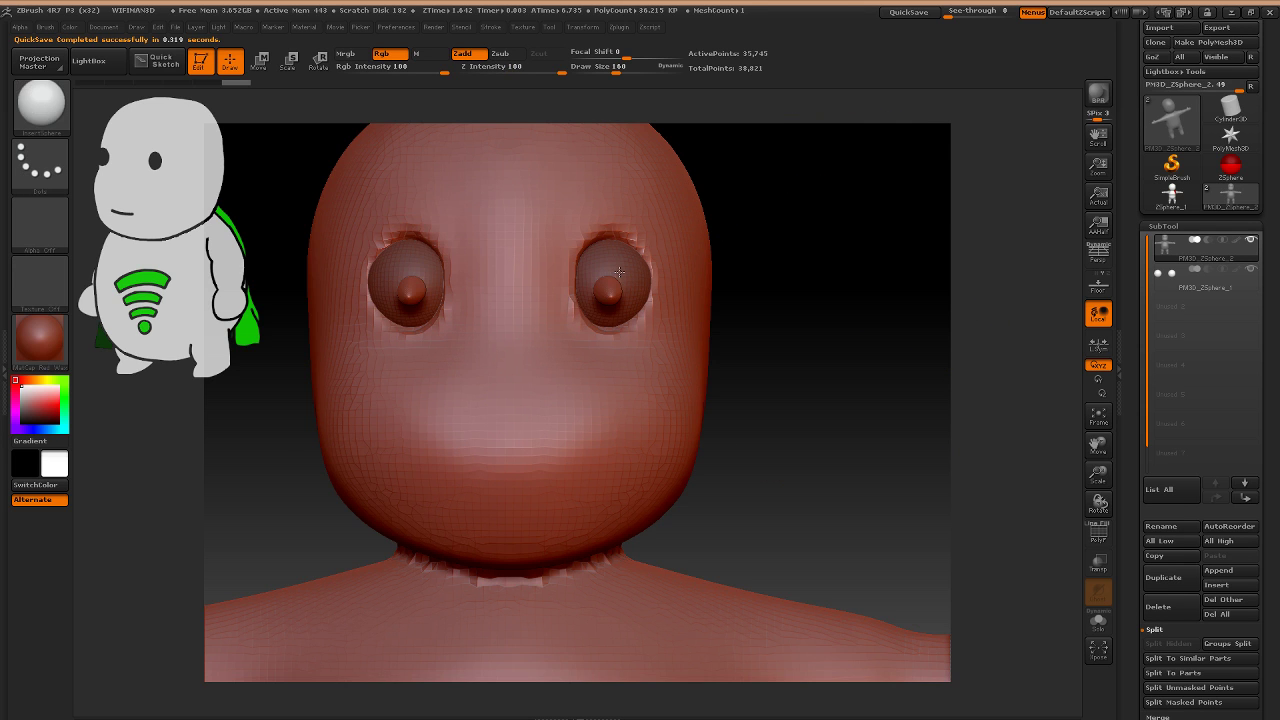
key("ctrl+z")
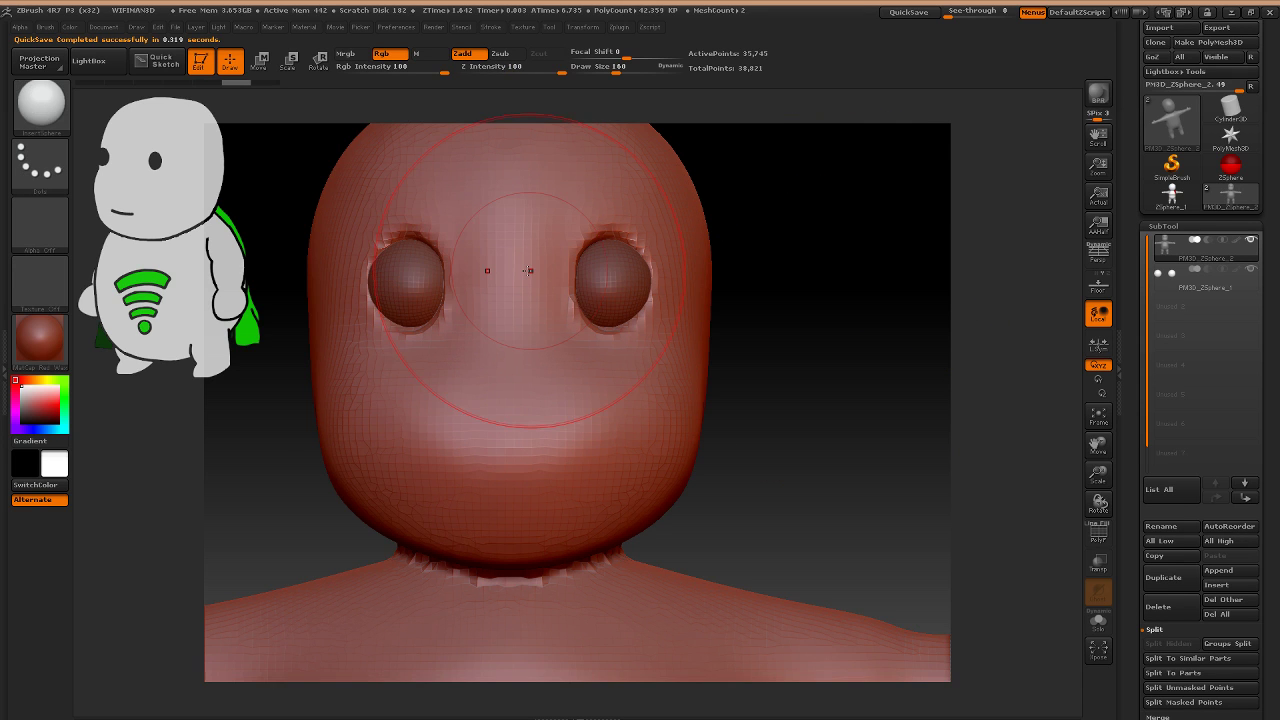
Try shifting the head surface around the eye sockets with the Move brush, independently of the eye spheres.
key("b")
key("m")
key("v")
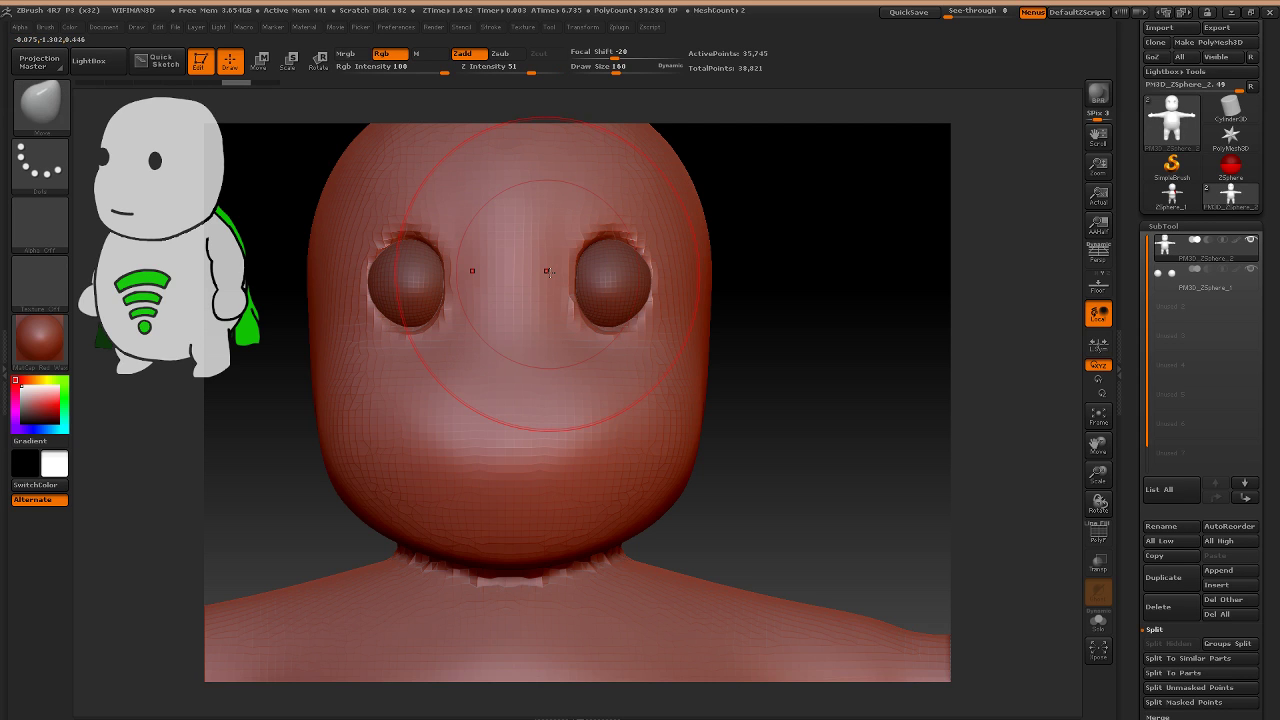
left_click_drag(548, 271, 571, 311)
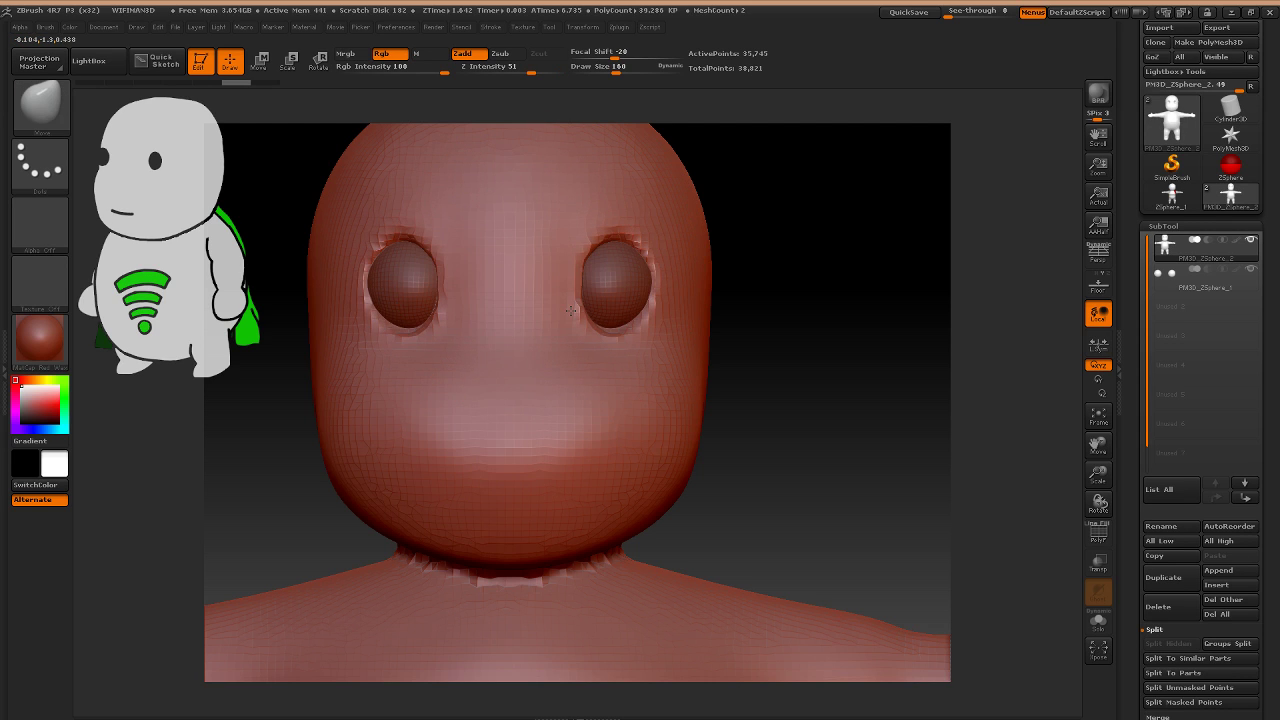
key("ctrl+z")
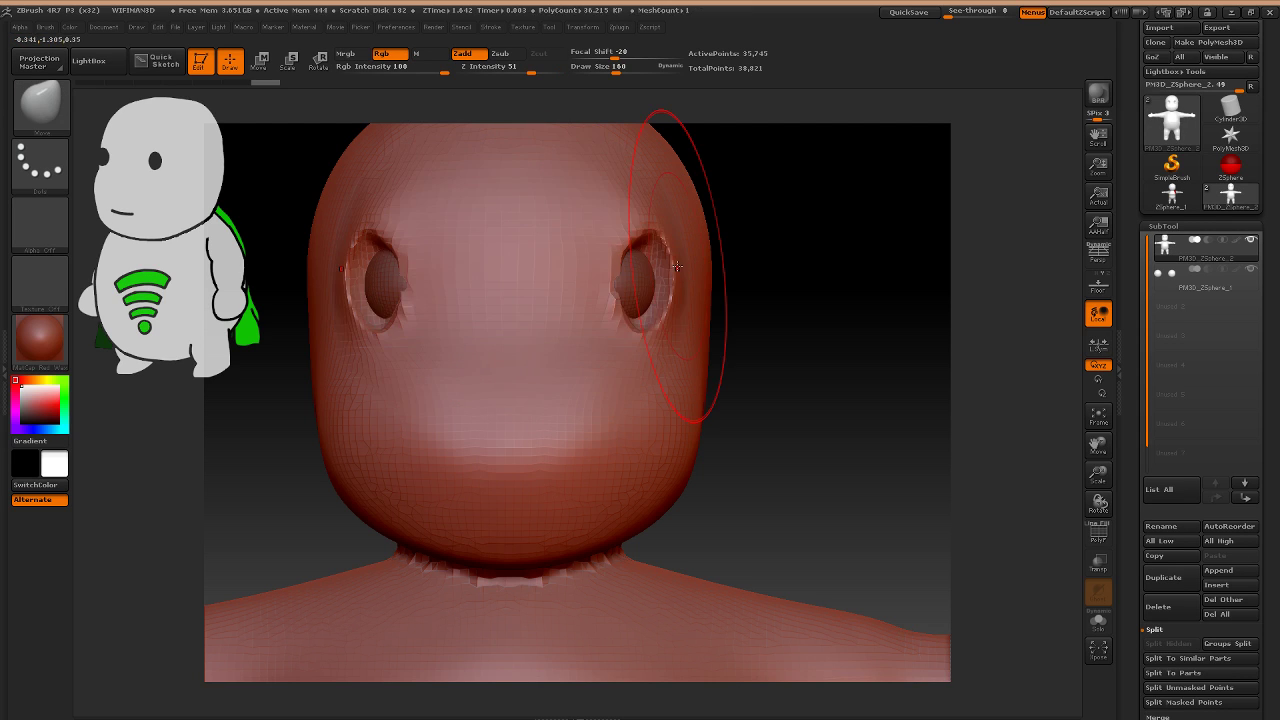
key("ctrl+shift+z")
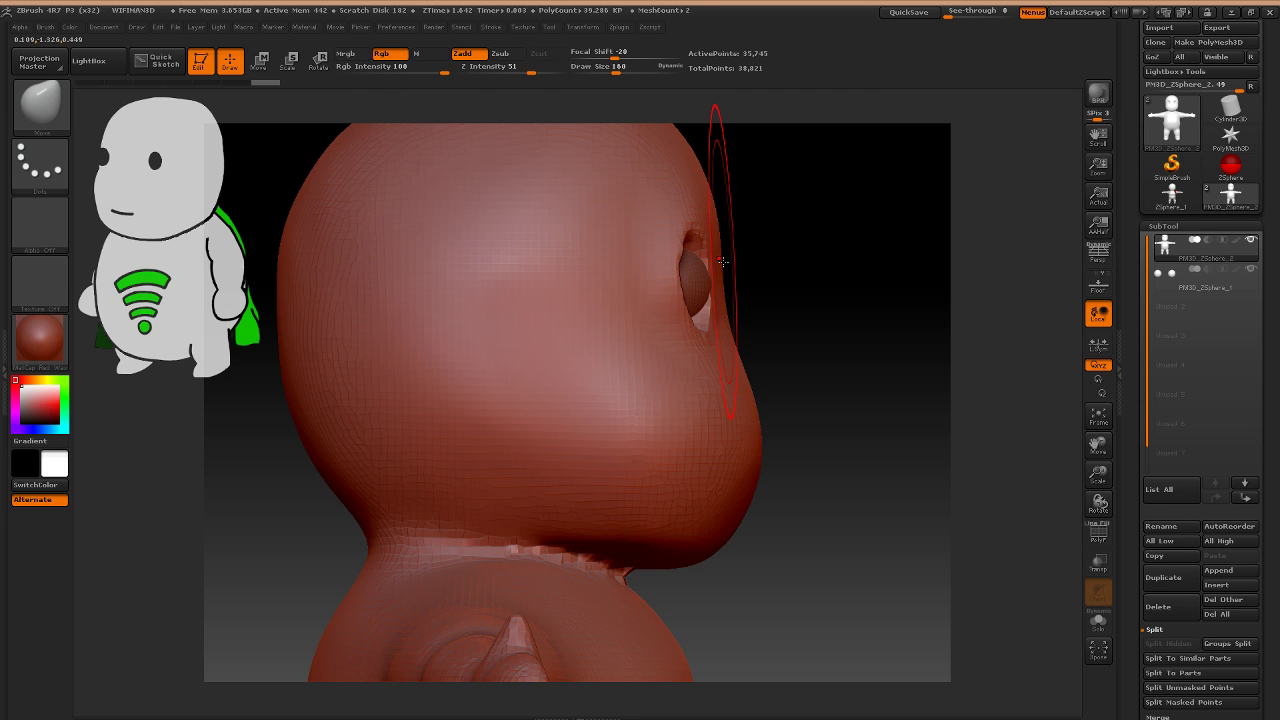
left_click_drag(885, 268, 806, 271, "shift")
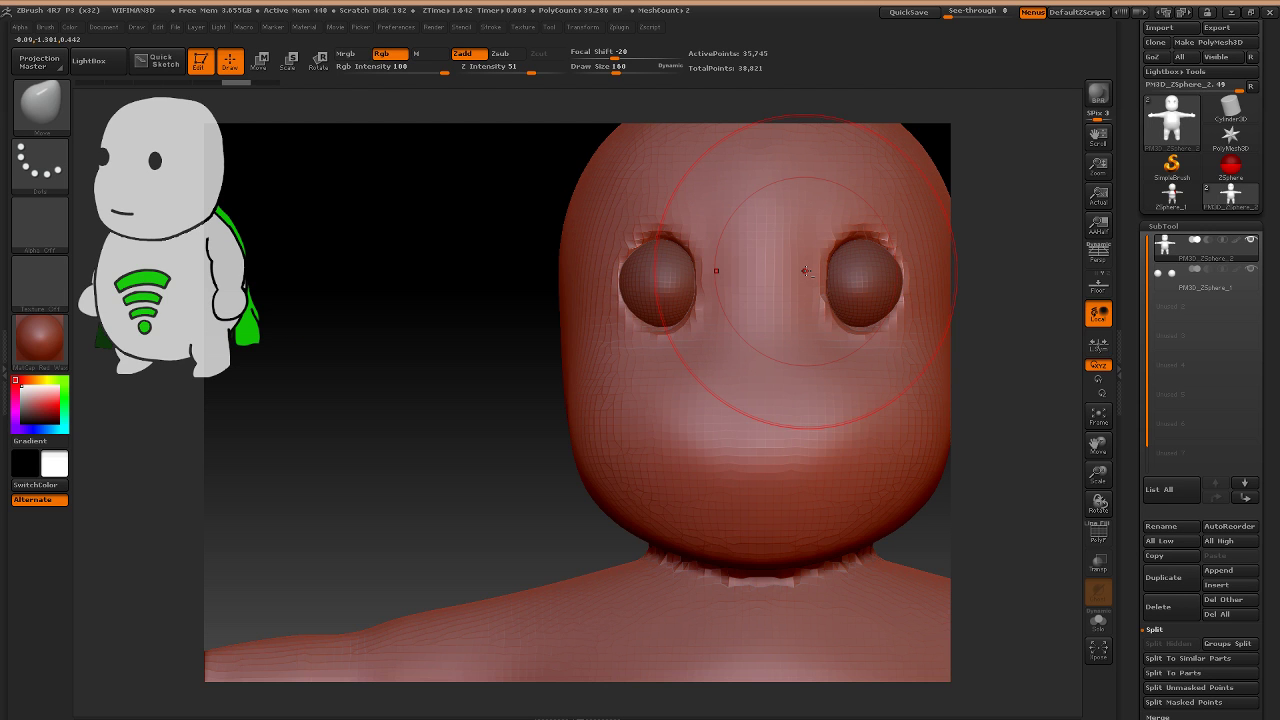
Select the eye spheres' subtool and rename it "Eyes".
left_click(1170, 282)
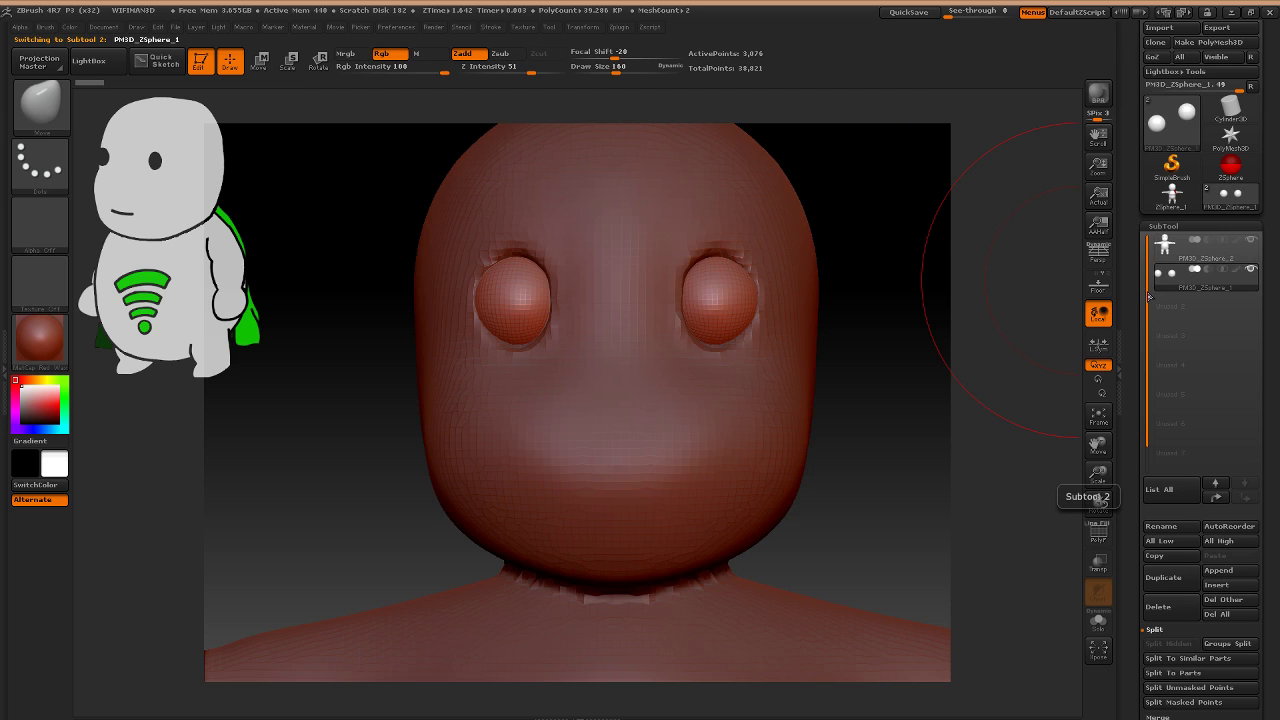
left_click_drag(1076, 325, 1067, 329)
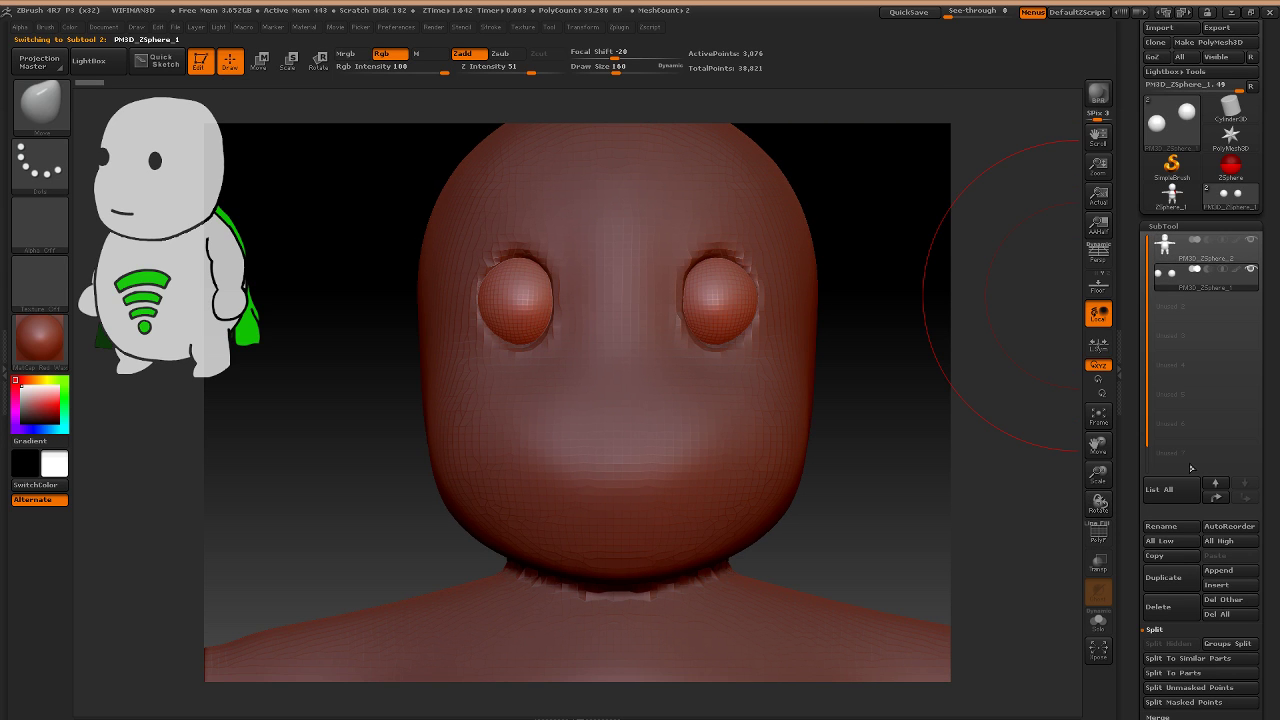
left_click(1188, 530)
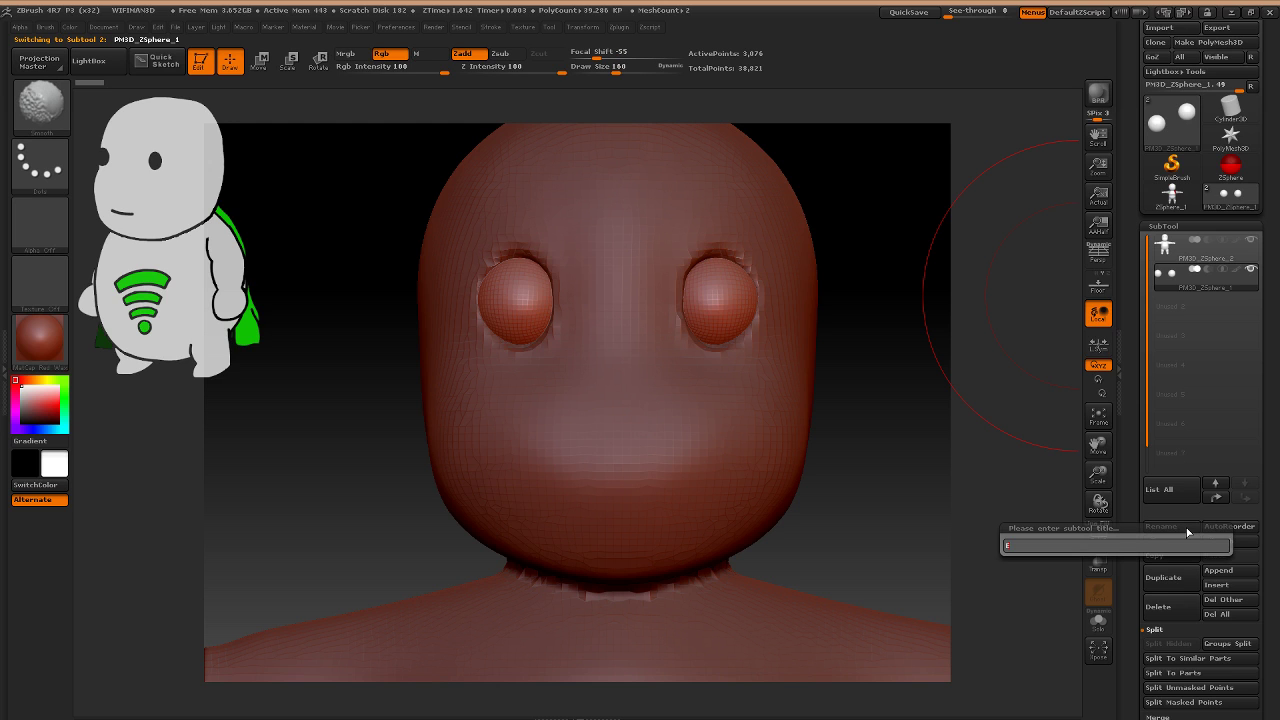
type("Eyes")
key("Return")
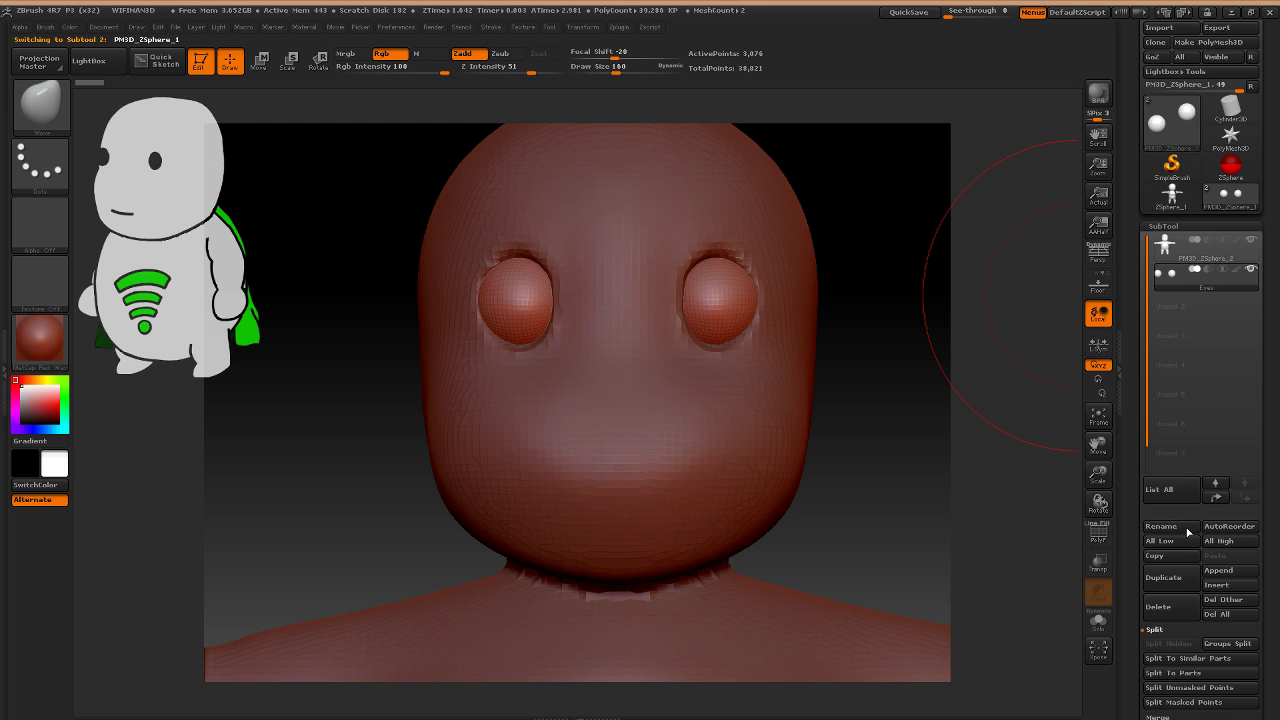
Try adjusting the eye spheres with the Move brush at draw size 65, and undo the changes.
right_click_drag(750, 275, 702, 331, "ctrl")
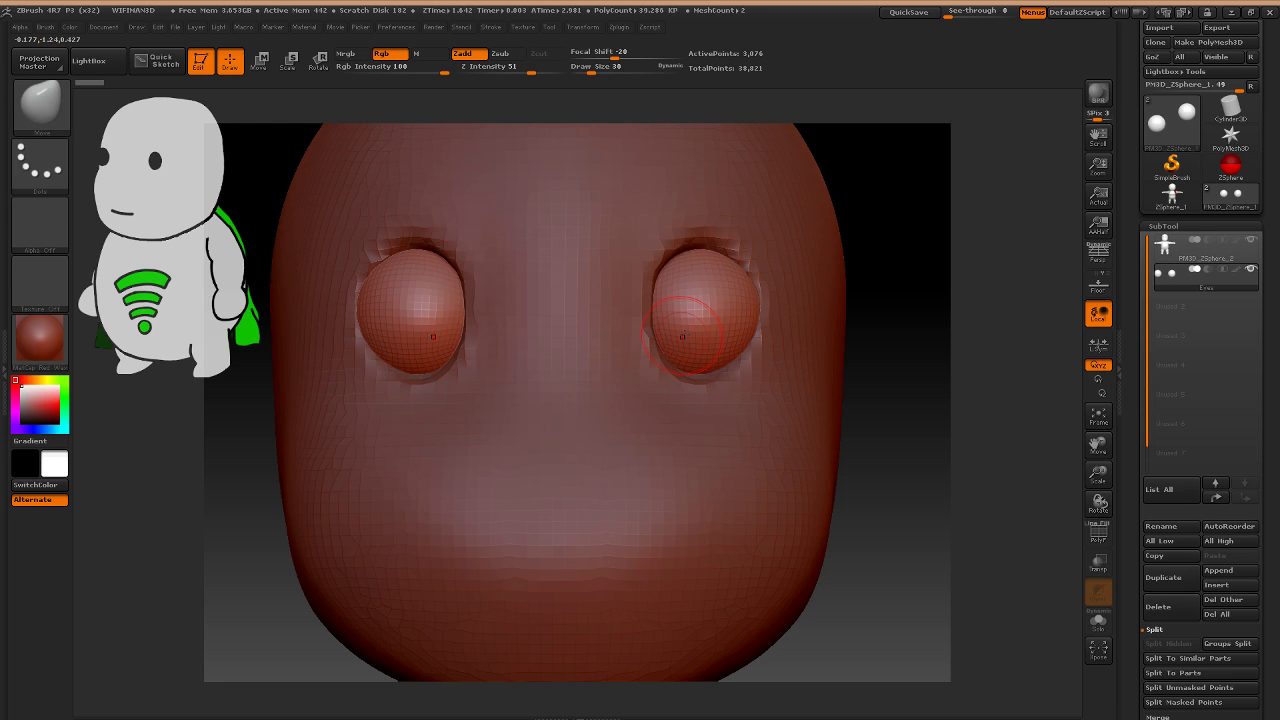
key("bracketright")
key("bracketright")
key("bracketright")
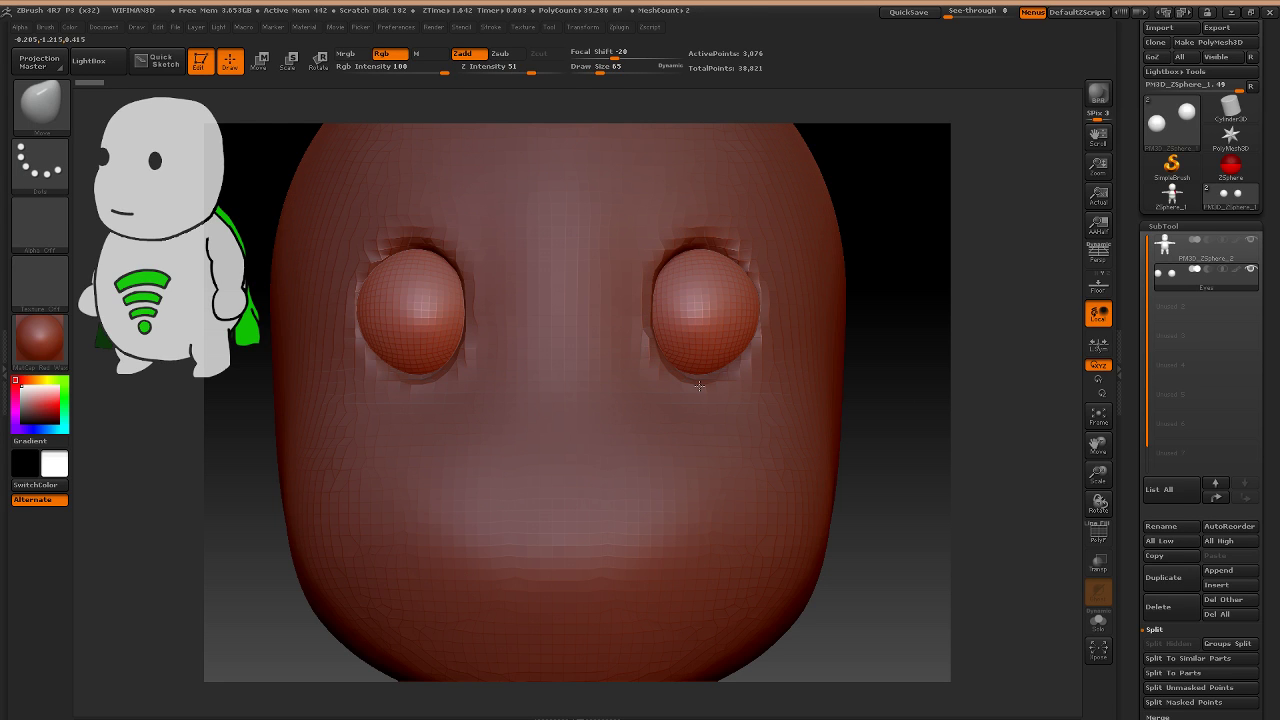
key("ctrl+z")
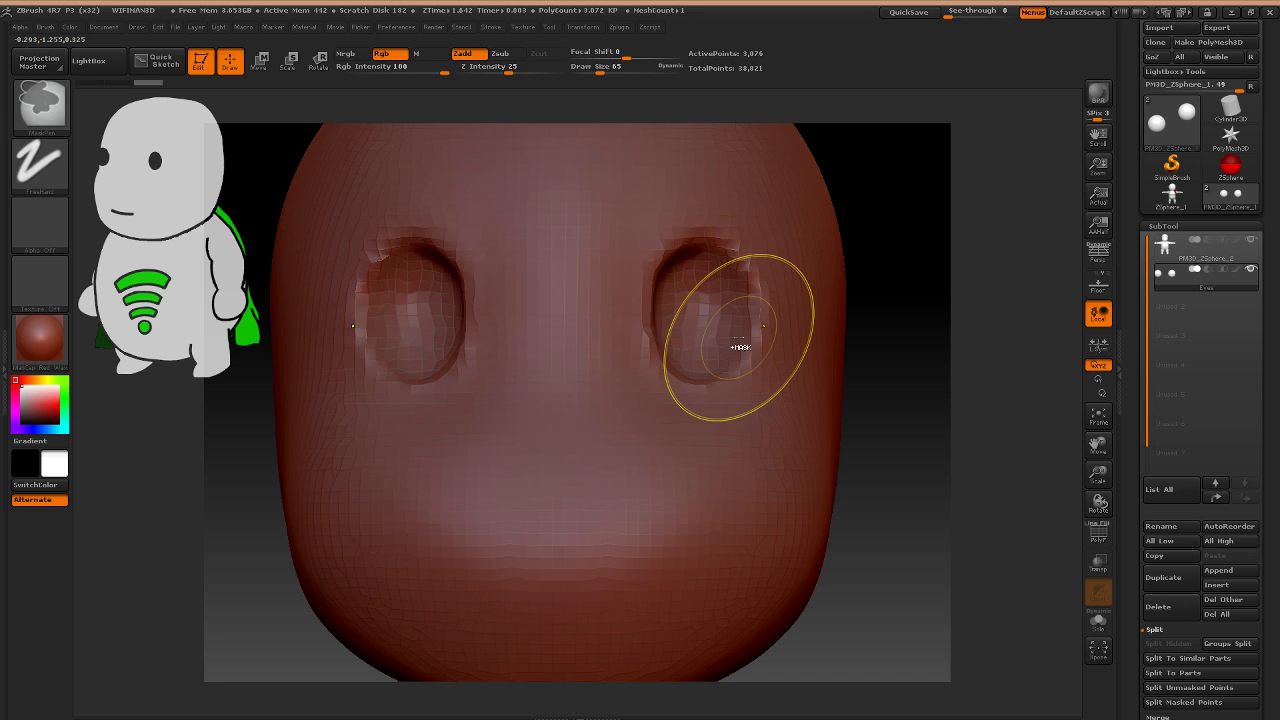
key("ctrl+z")
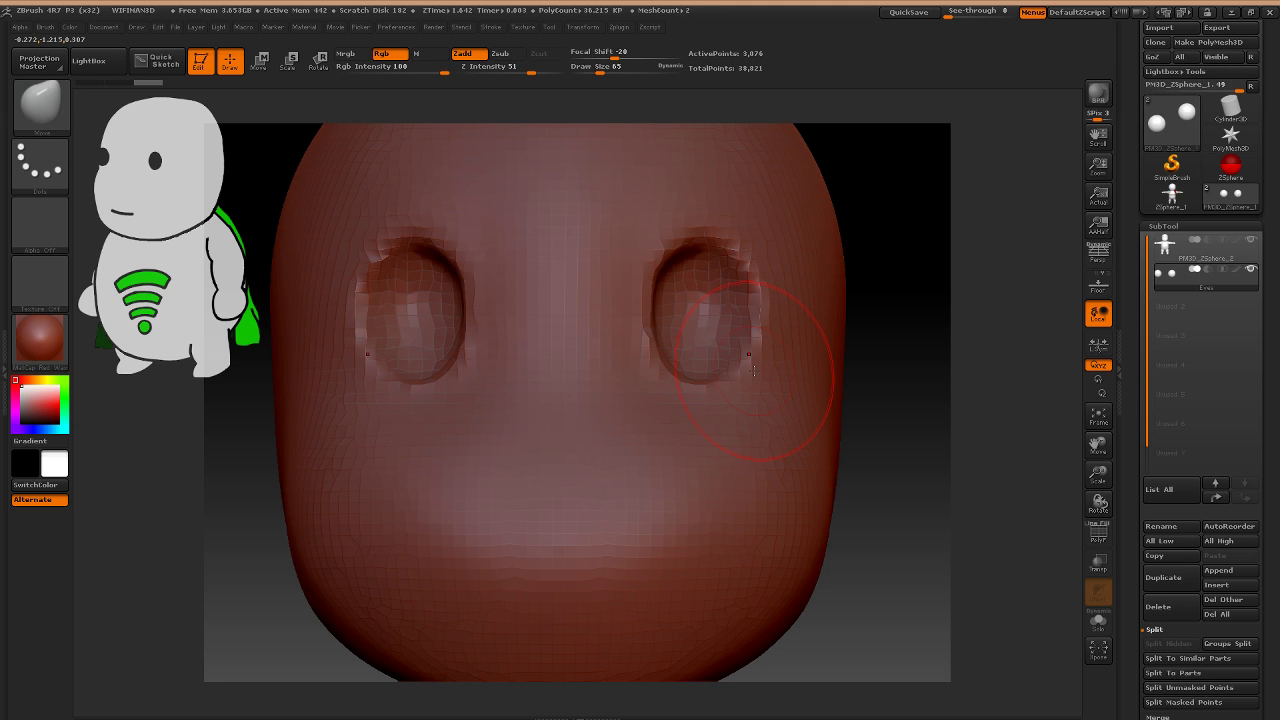
key("ctrl")
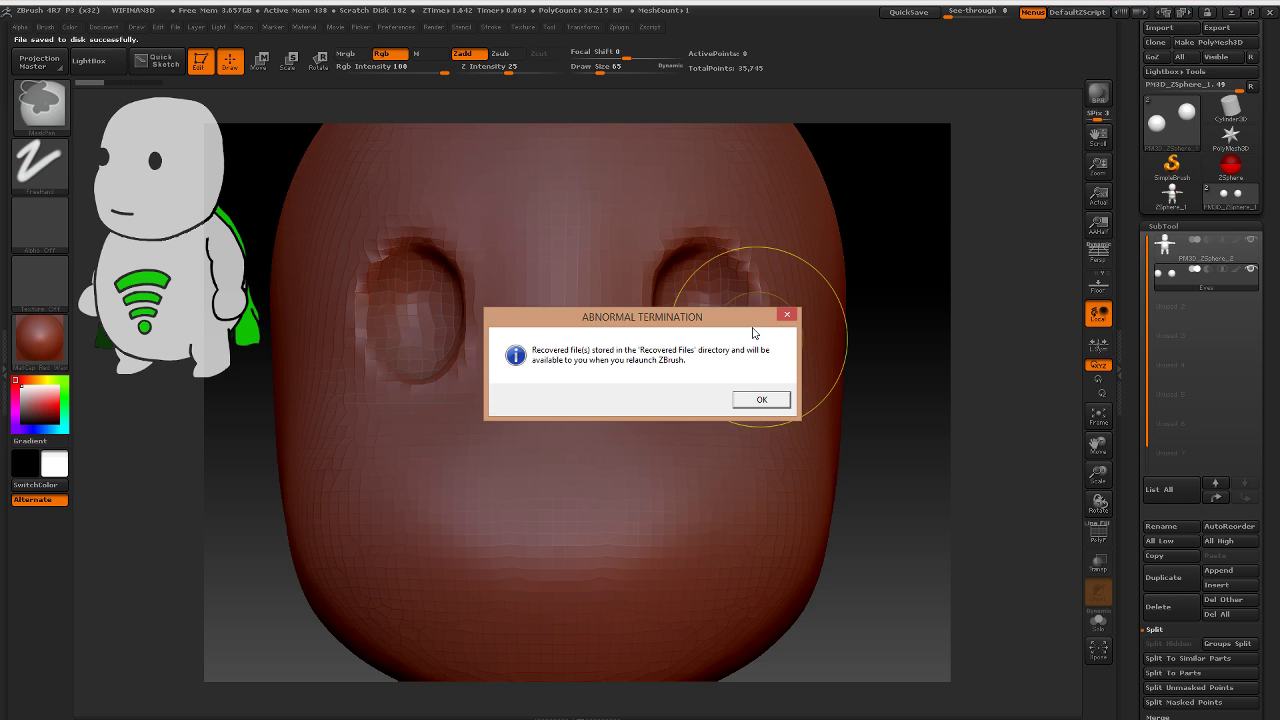
Dismiss the crash notices, relaunch ZBrush and restore the most recent QuickSave project, QS_255.ZPR.
left_click(761, 405)
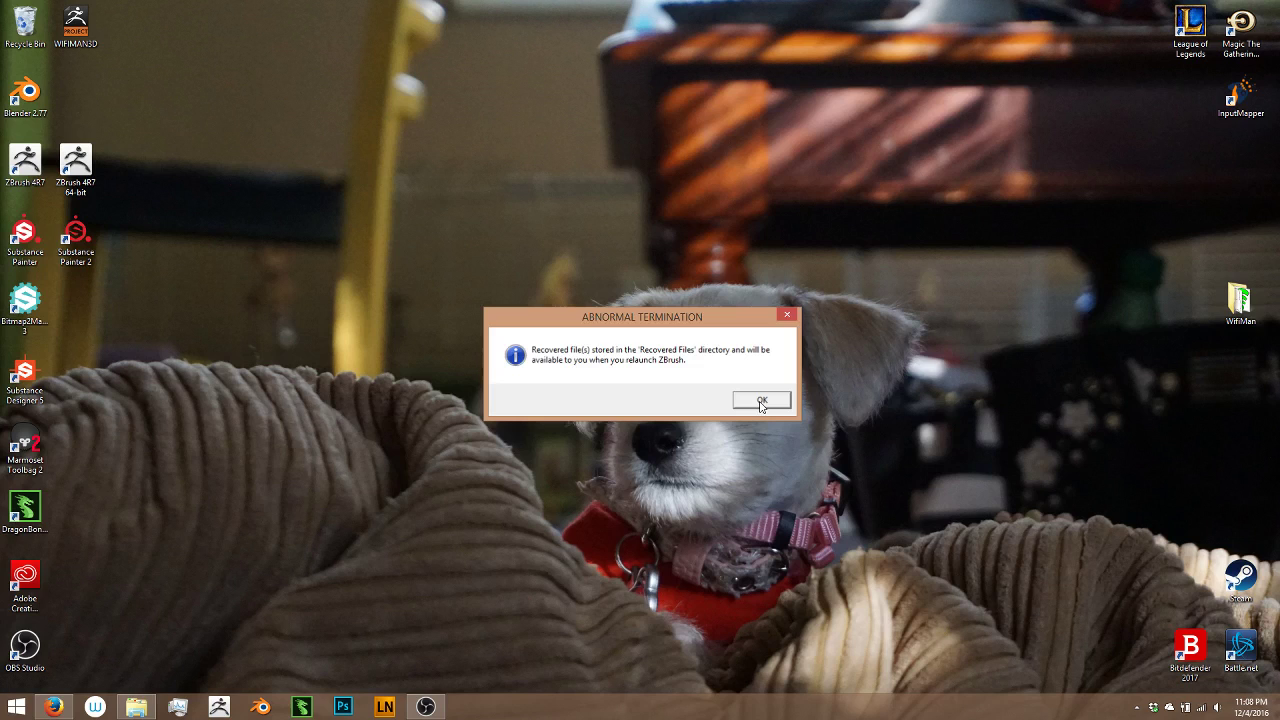
left_click(761, 401)
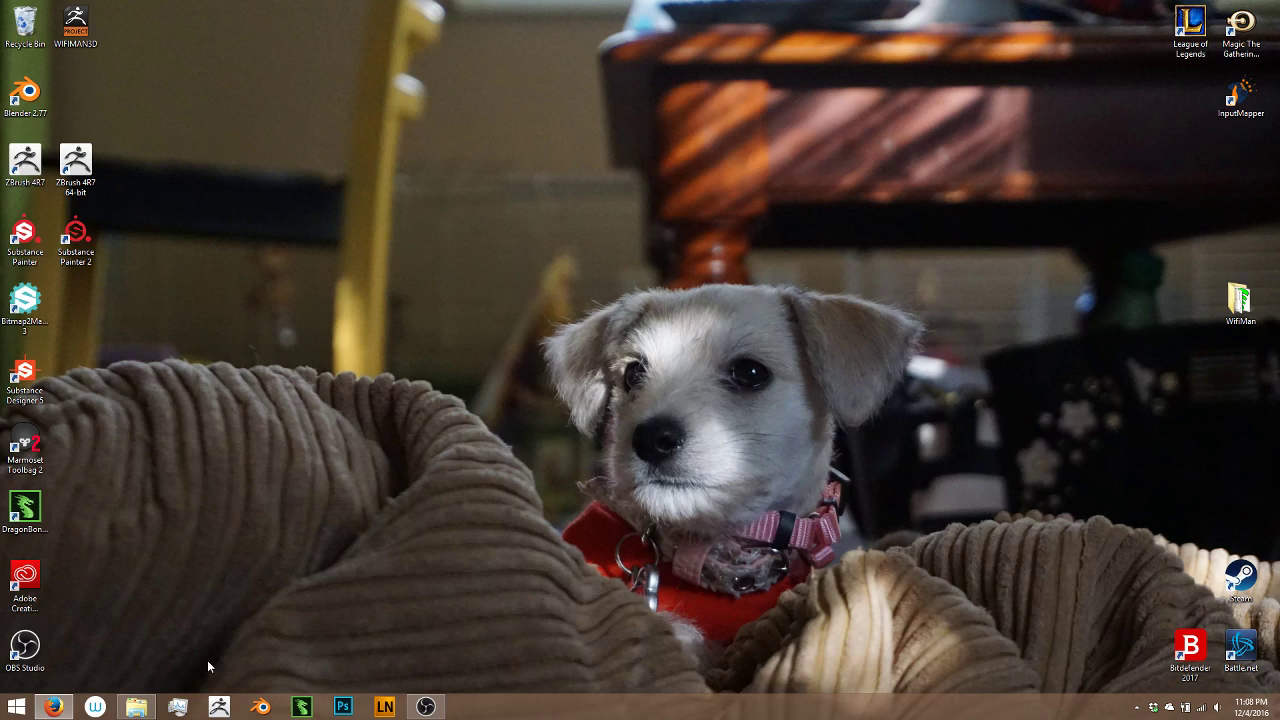
left_click(219, 706)
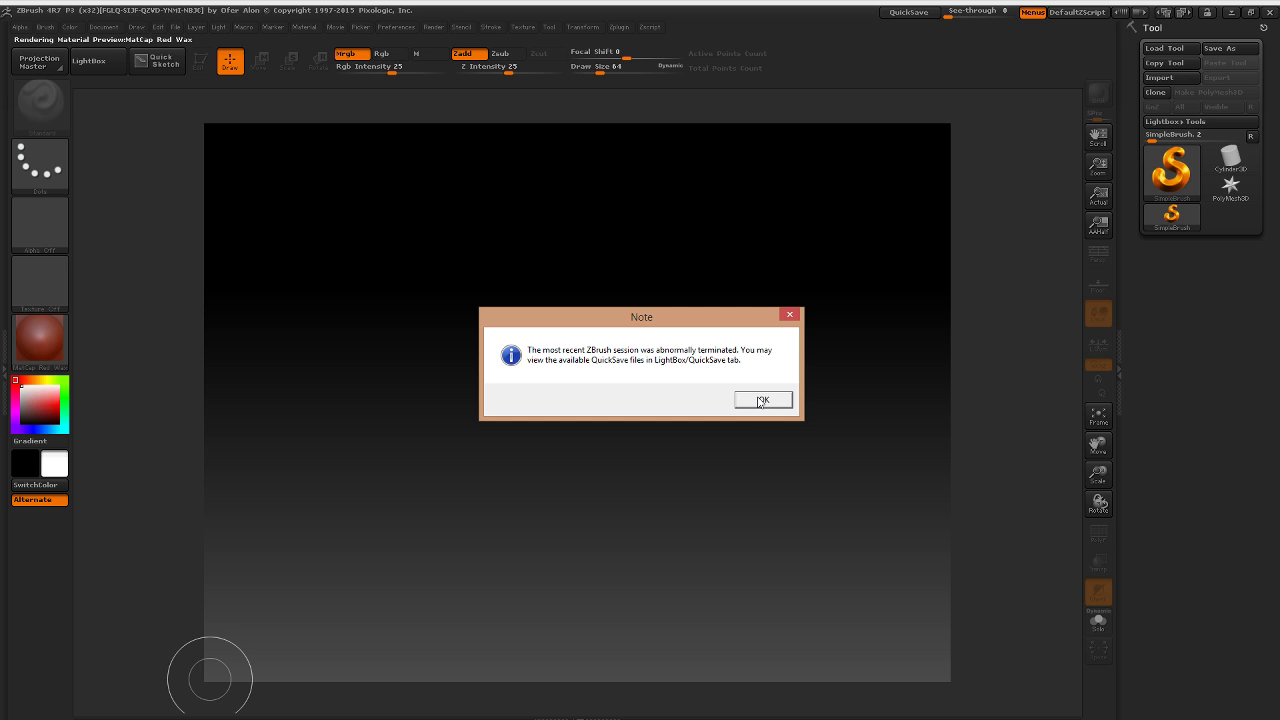
left_click(761, 400)
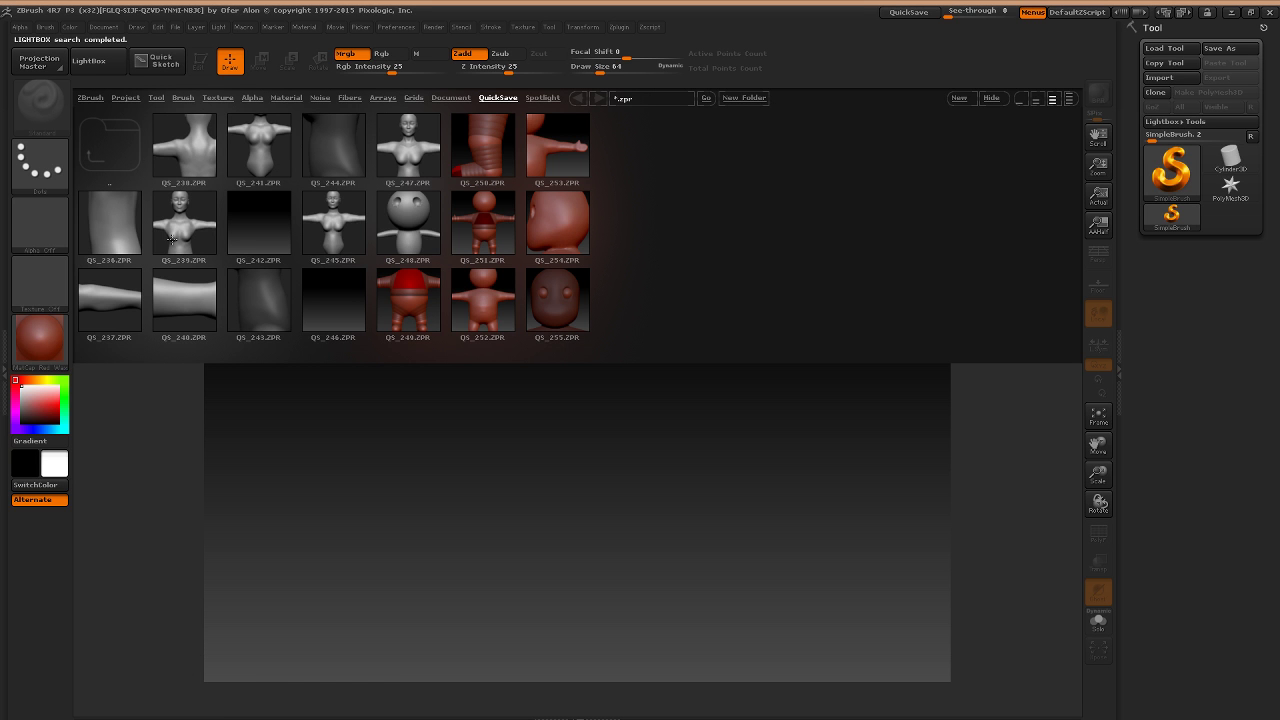
double_click(557, 302)
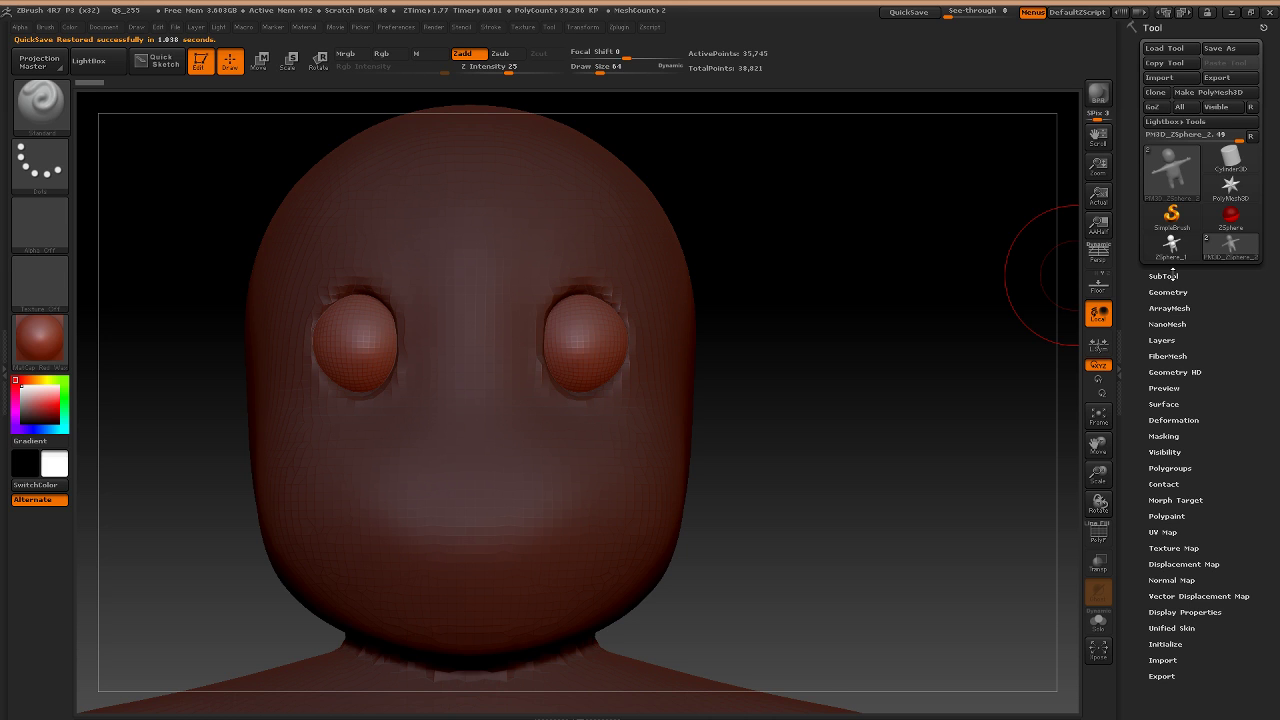
Select the eye spheres' subtool and choose the Move brush with a Z Intensity of 20.
left_click(1165, 275)
left_click(1184, 285)
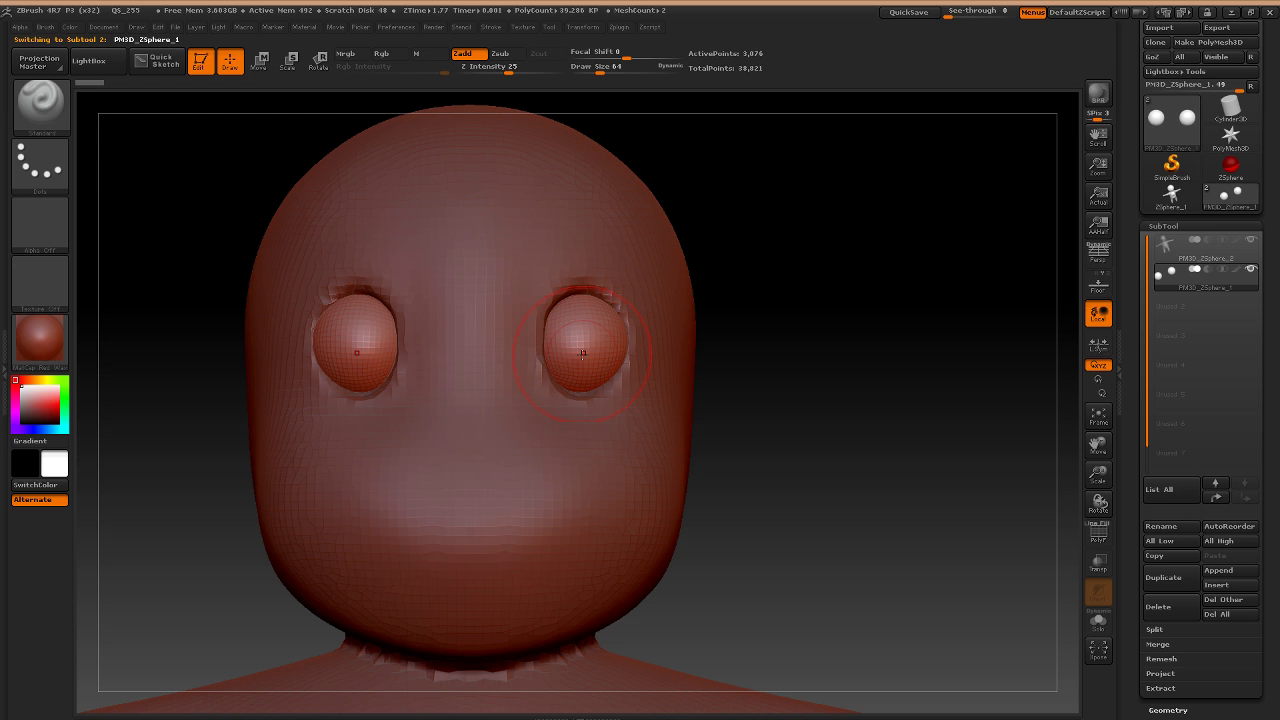
key("b")
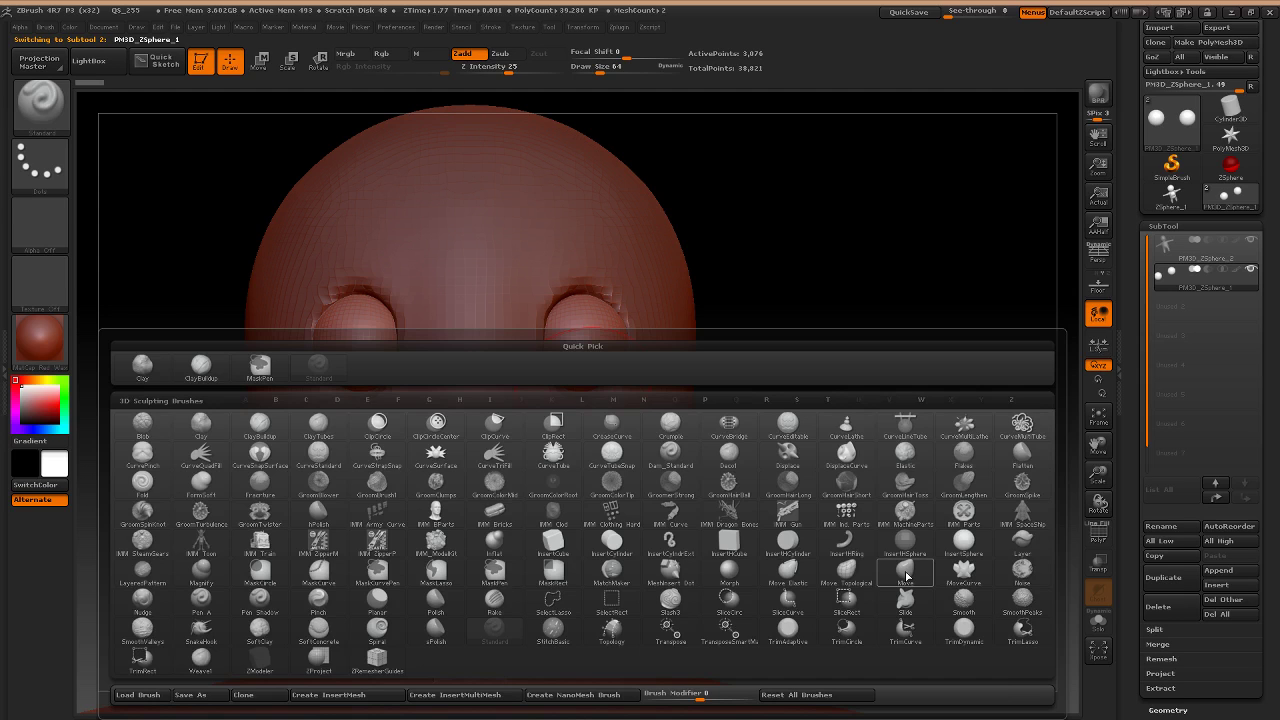
left_click(906, 575)
key("u")
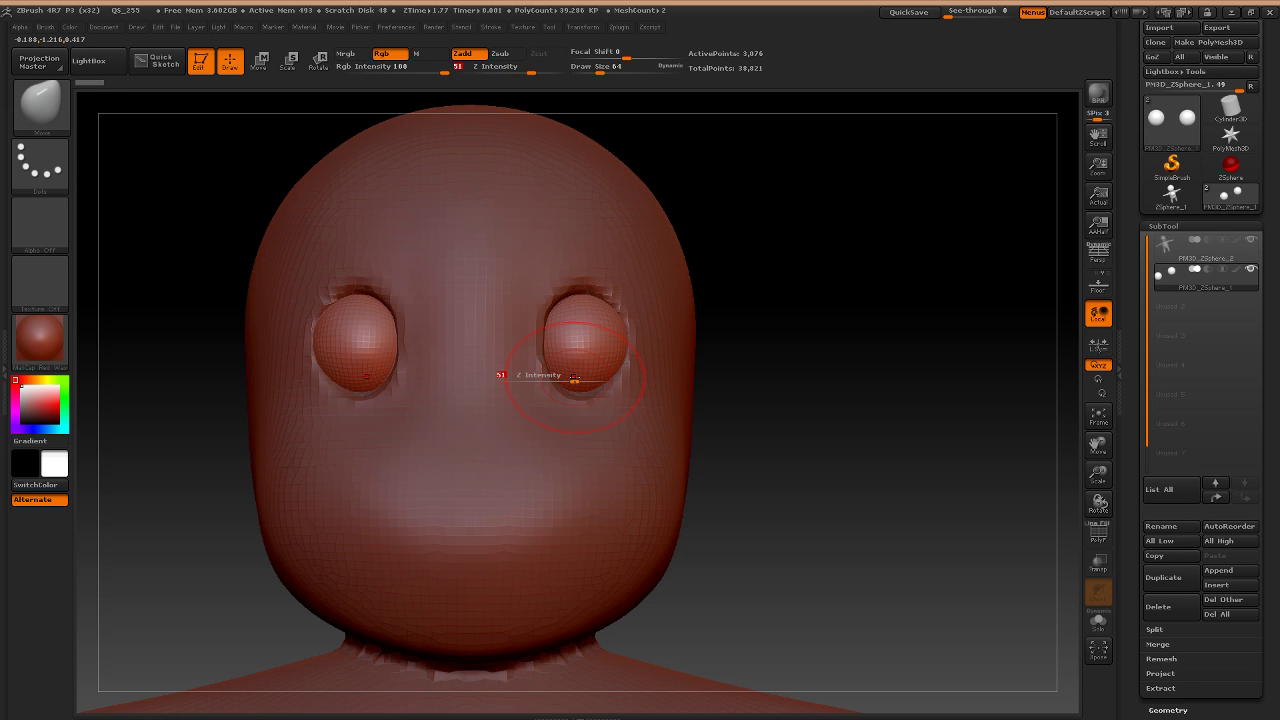
type("20")
key("Return")
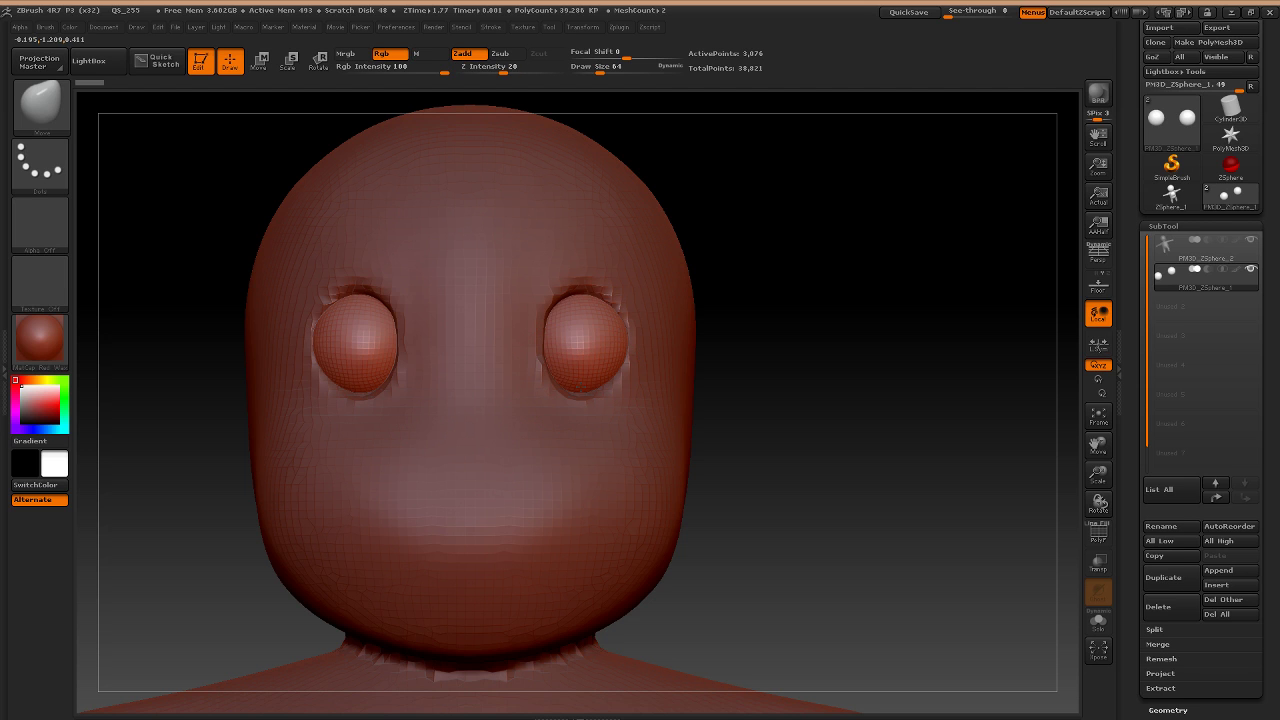
Turn on transparency to see the whole eye spheres through the head, and set the brush's Focal Shift to -20.
key("ctrl")
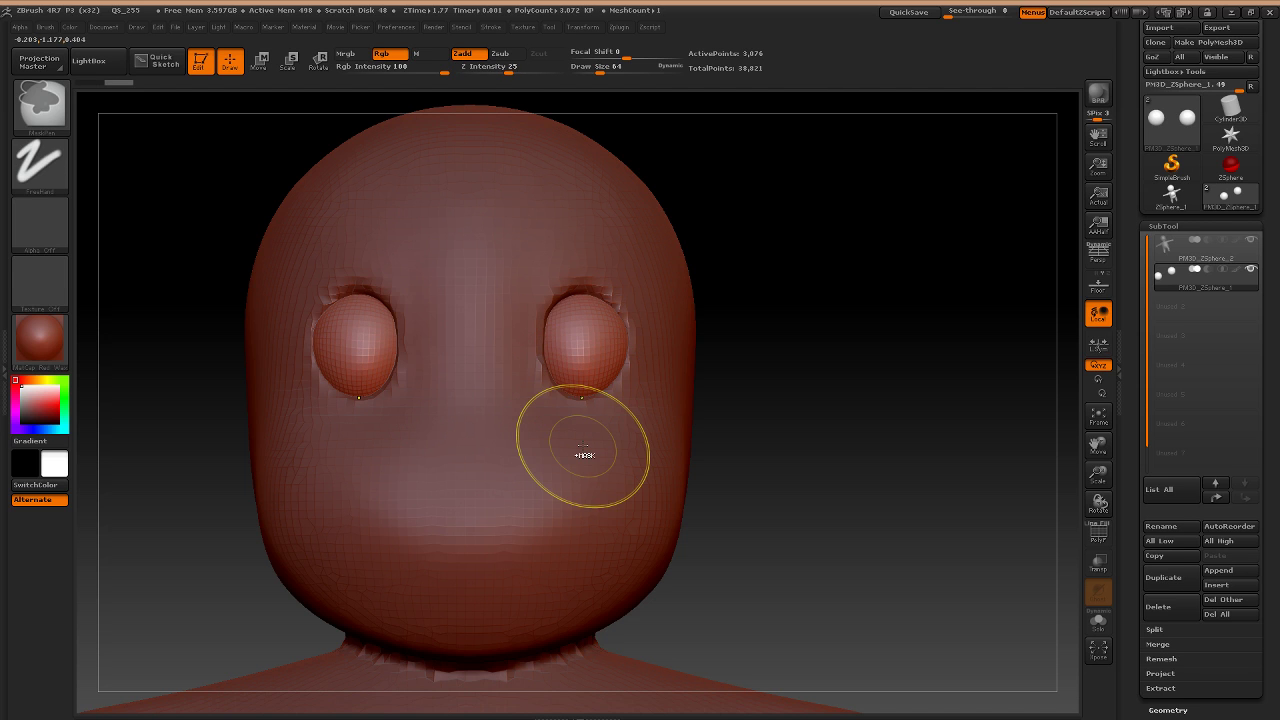
left_click(1098, 563)
key("ctrl")
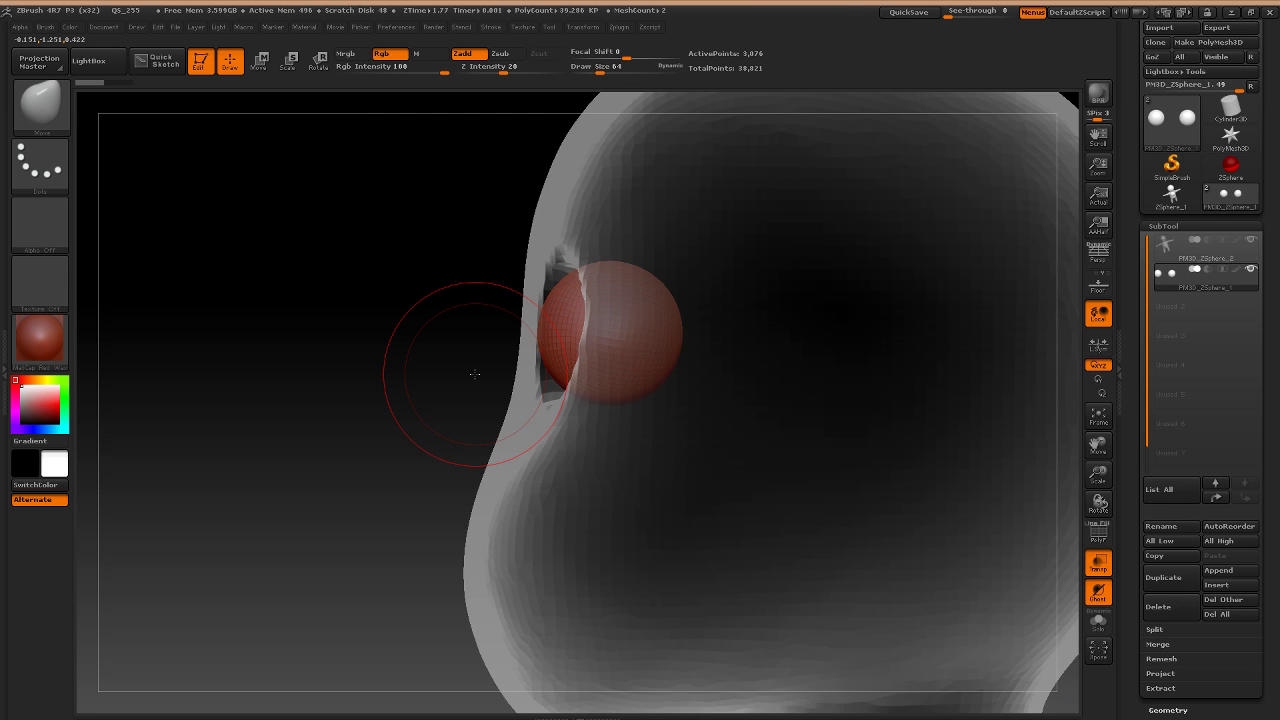
mouse_move(474, 373)
left_mouse_down("shift")
mouse_move(582, 437)
mouse_move(537, 455)
left_mouse_up("shift")
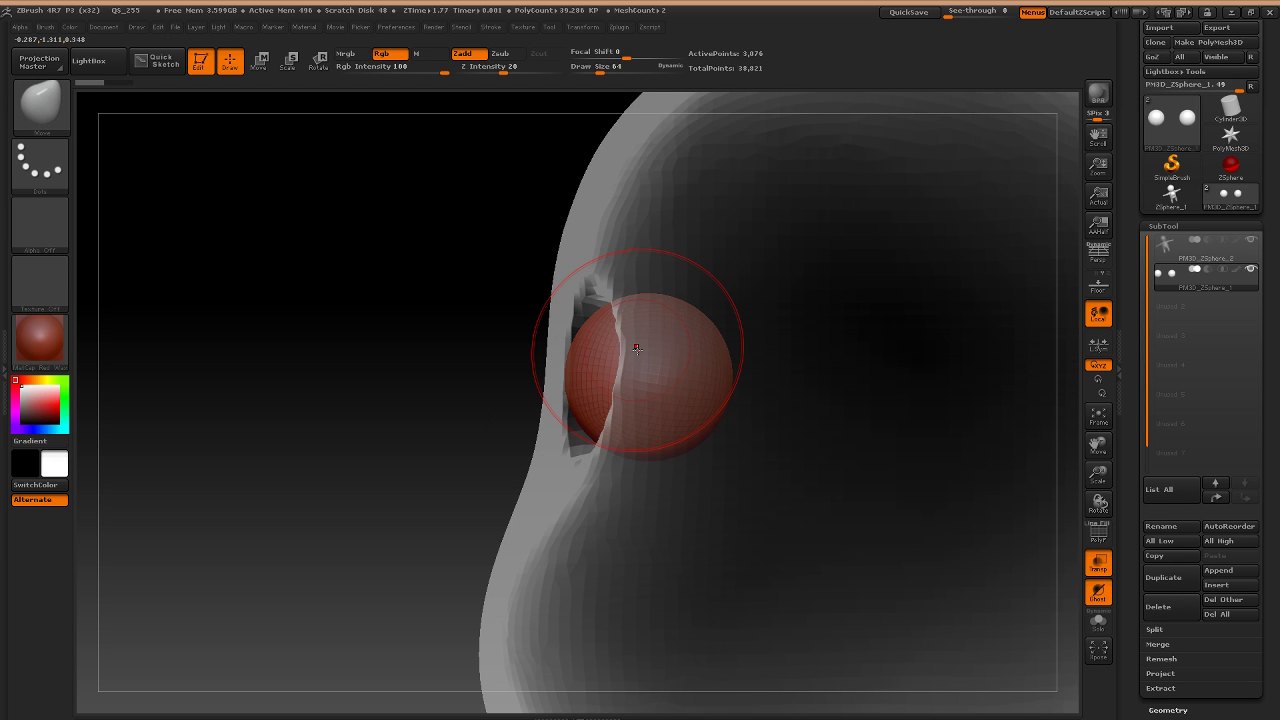
key("u")
key("o")
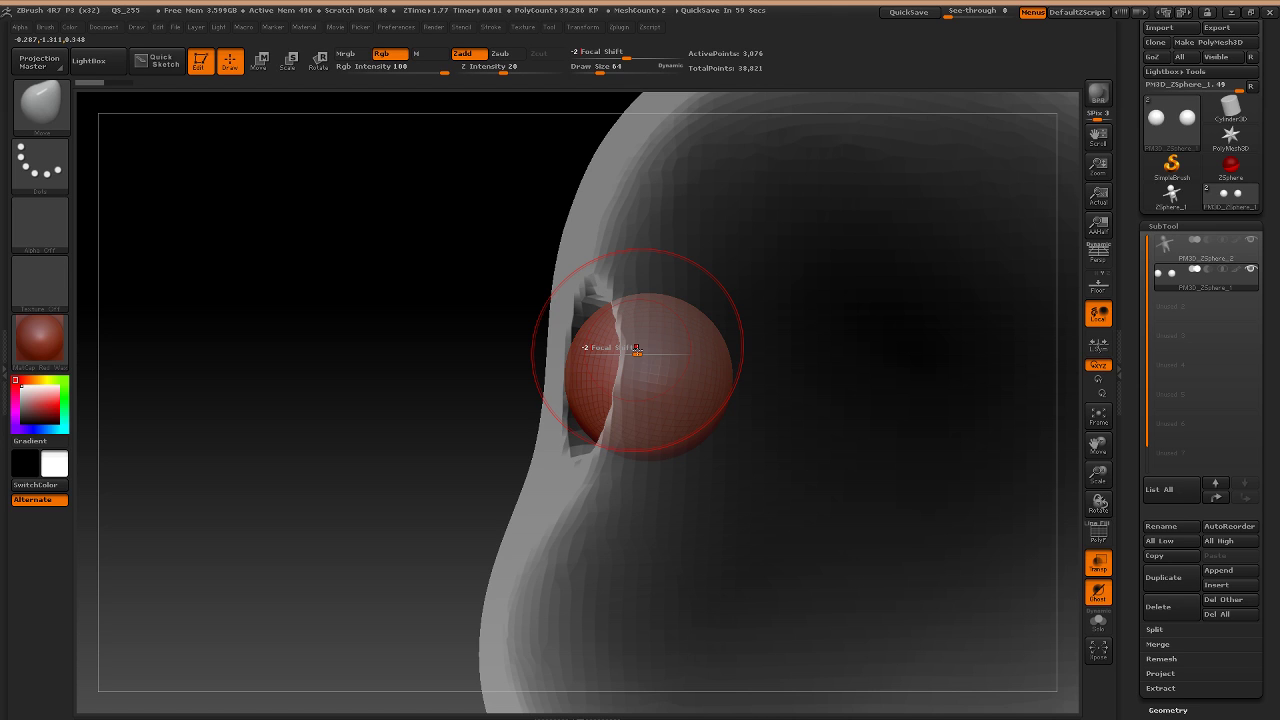
left_click_drag(637, 350, 628, 352)
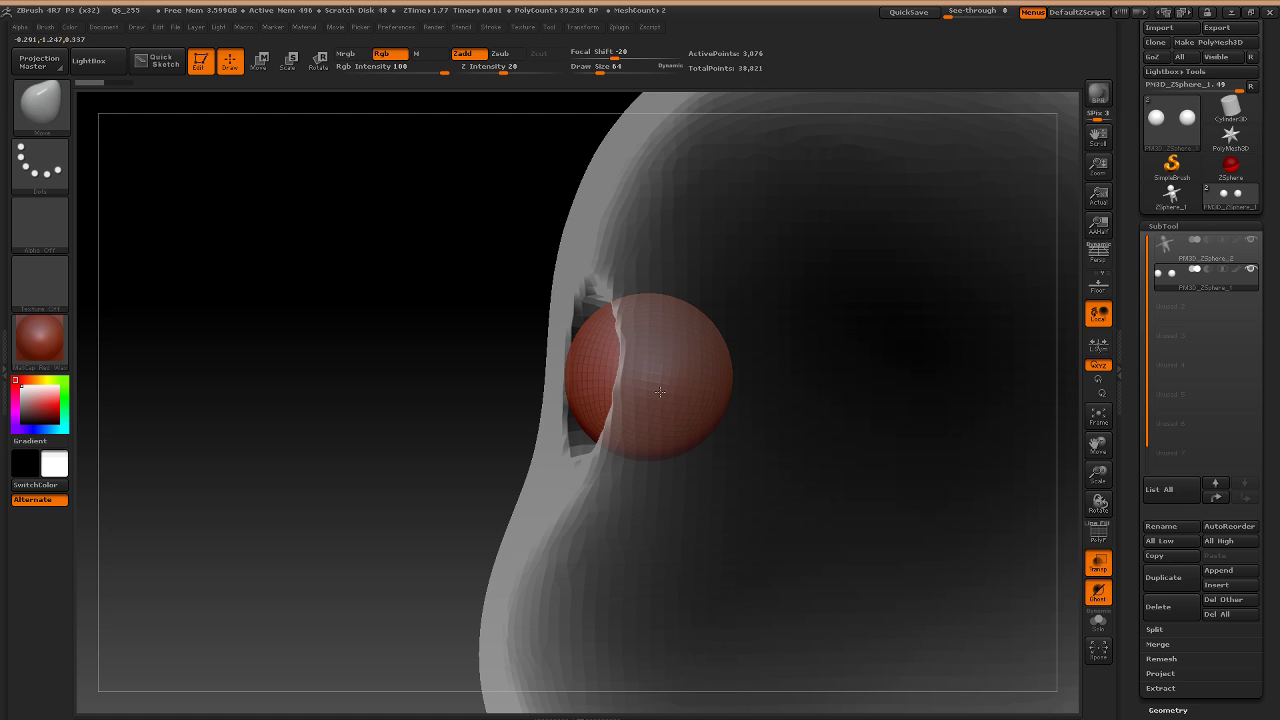
Stretch both eye spheres vertically into ovals with the Move brush, pulling their lower and upper edges outward.
key("ctrl+shift+z")
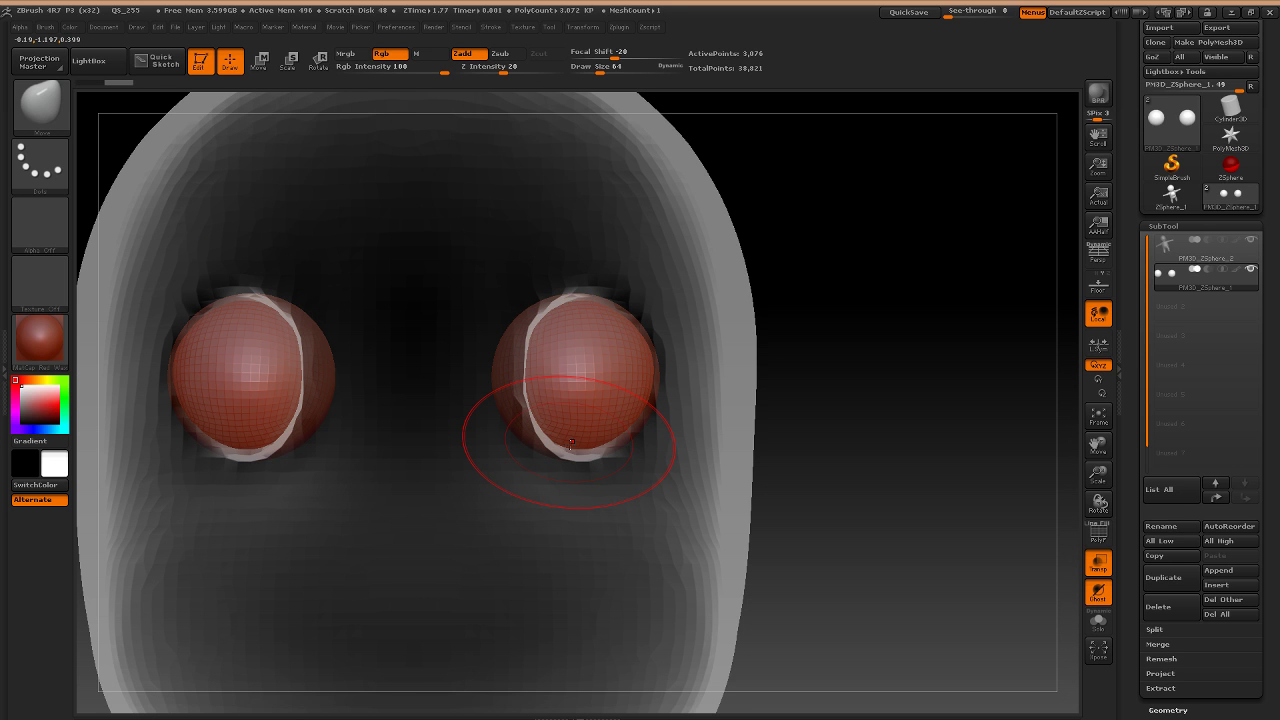
left_click_drag(571, 444, 580, 505)
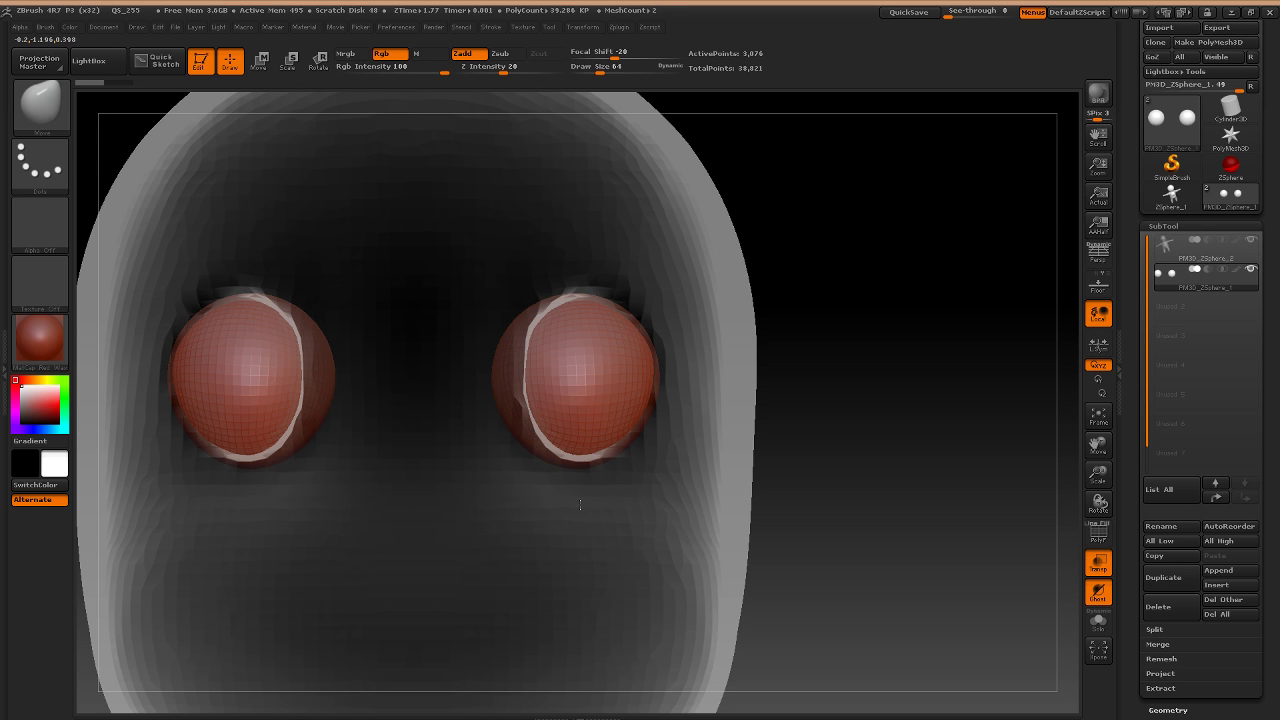
left_click_drag(850, 430, 595, 430, "shift")
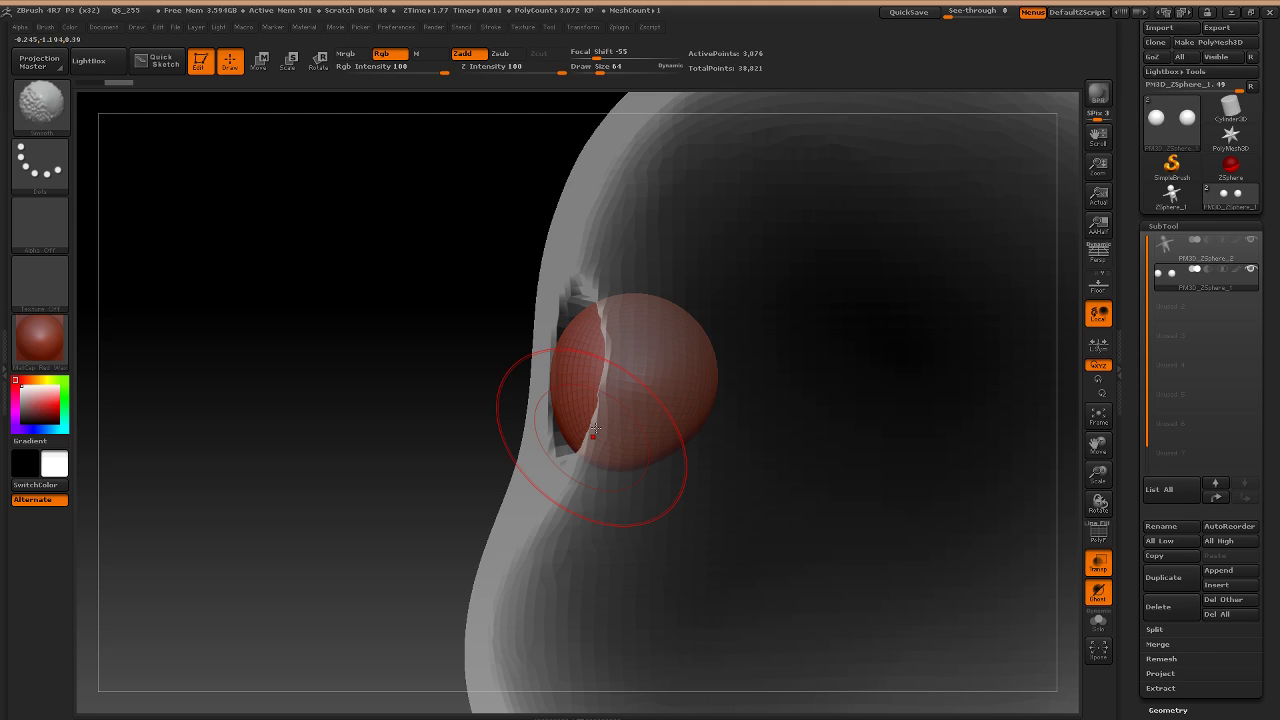
left_click_drag(624, 294, 626, 246)
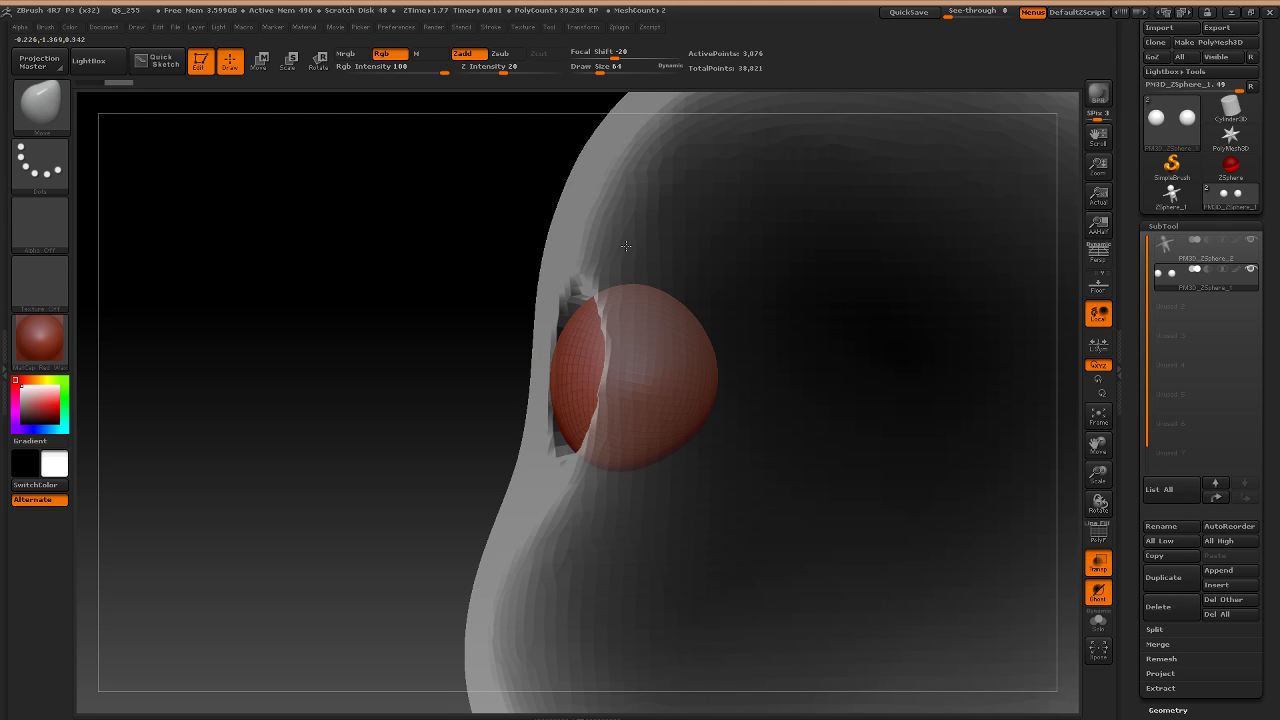
right_click_drag(684, 366, 655, 379)
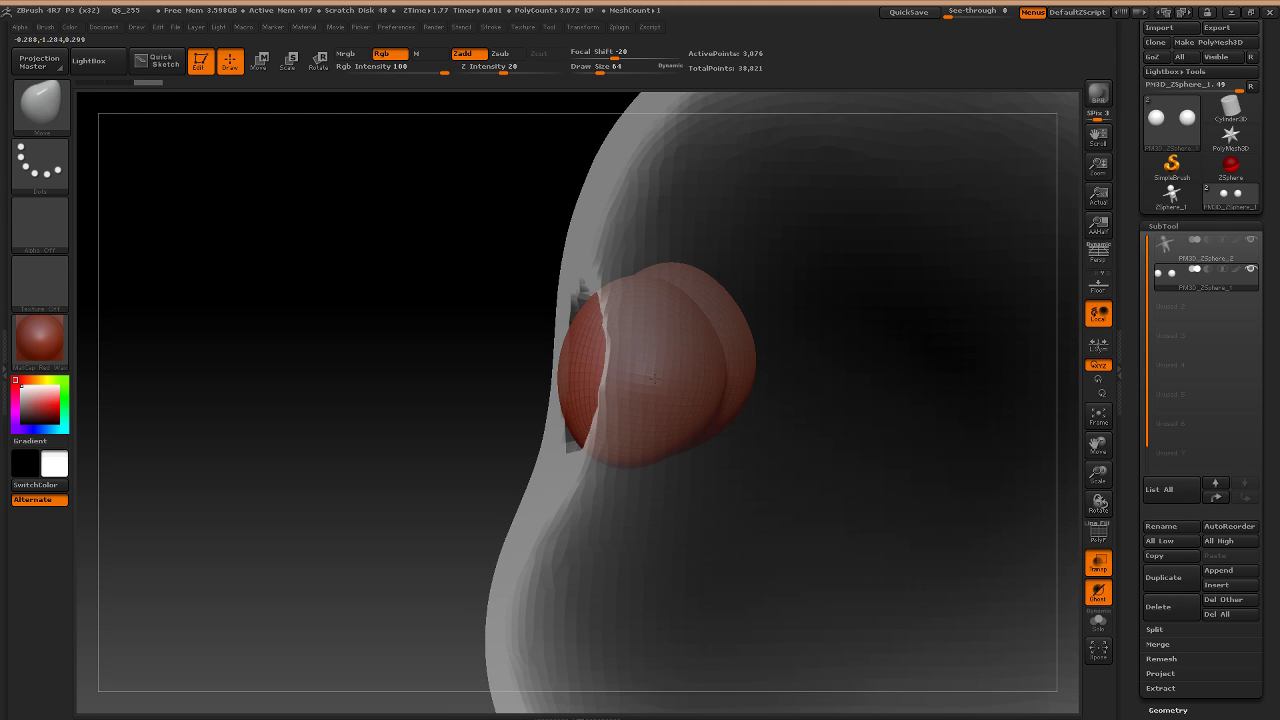
left_click_drag(653, 378, 575, 293, "shift")
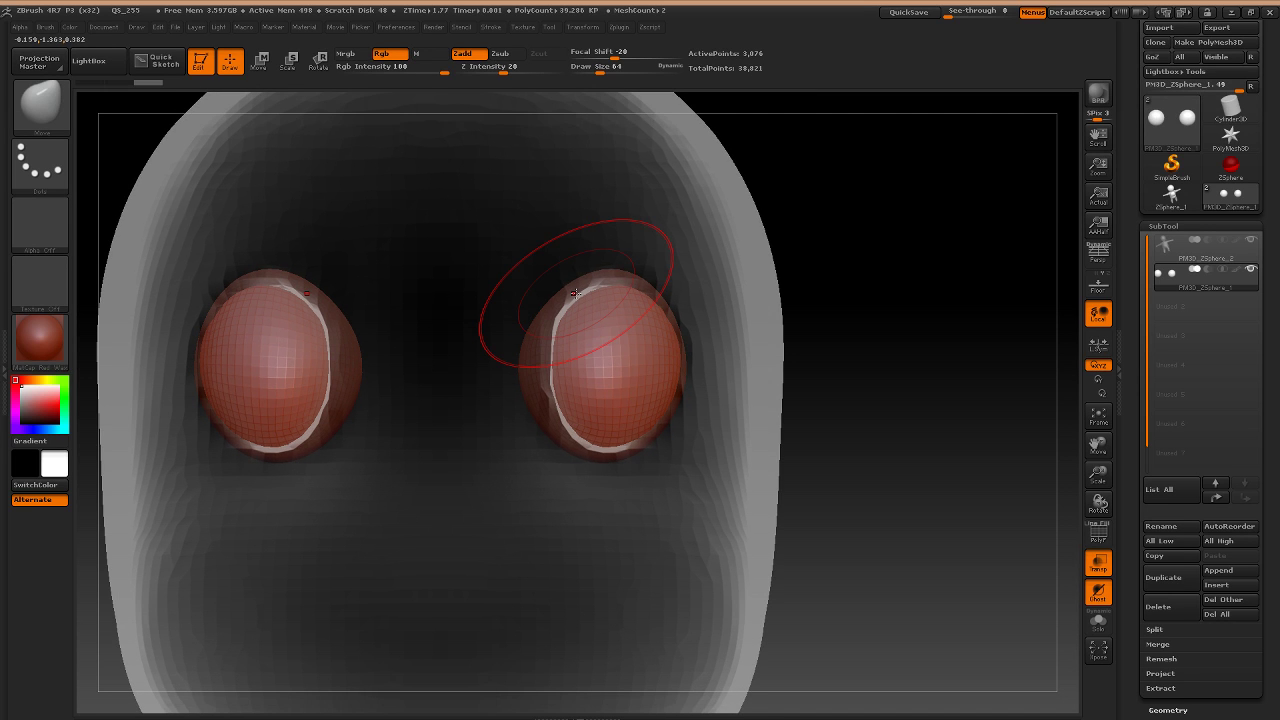
key("ctrl")
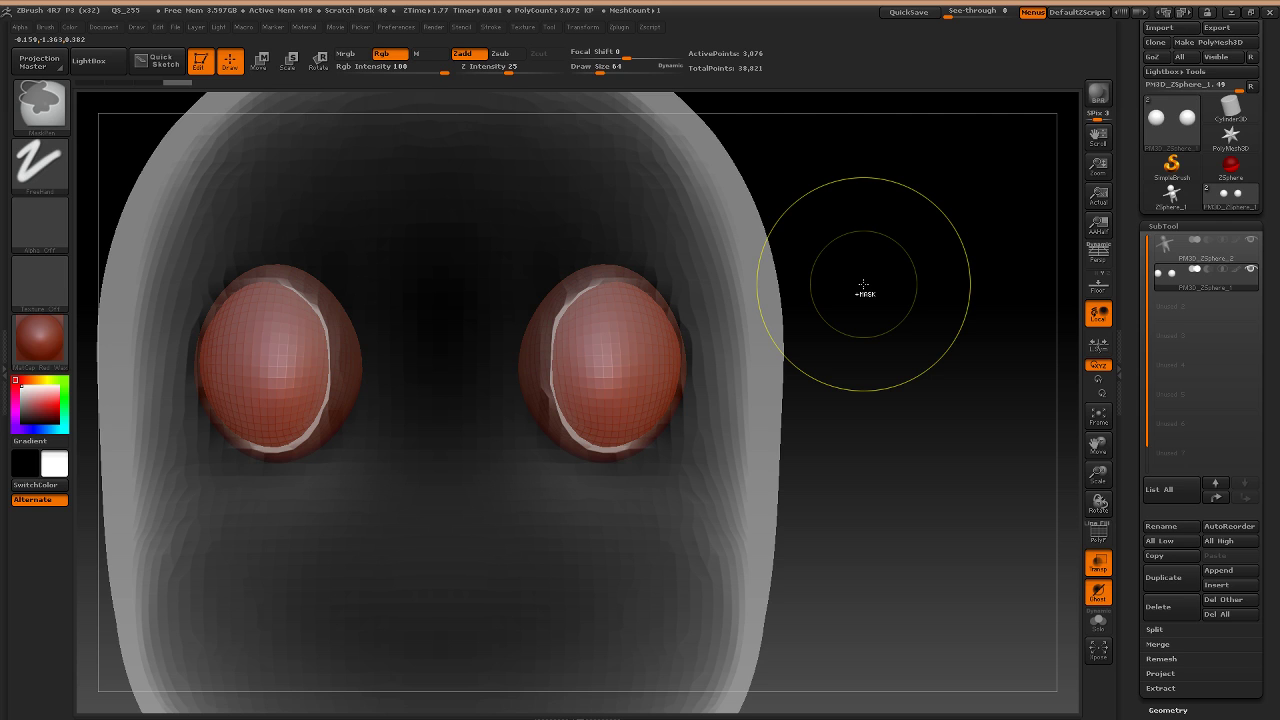
Remesh the stretched eyes with DynaMesh at resolution 128.
left_click(1167, 227)
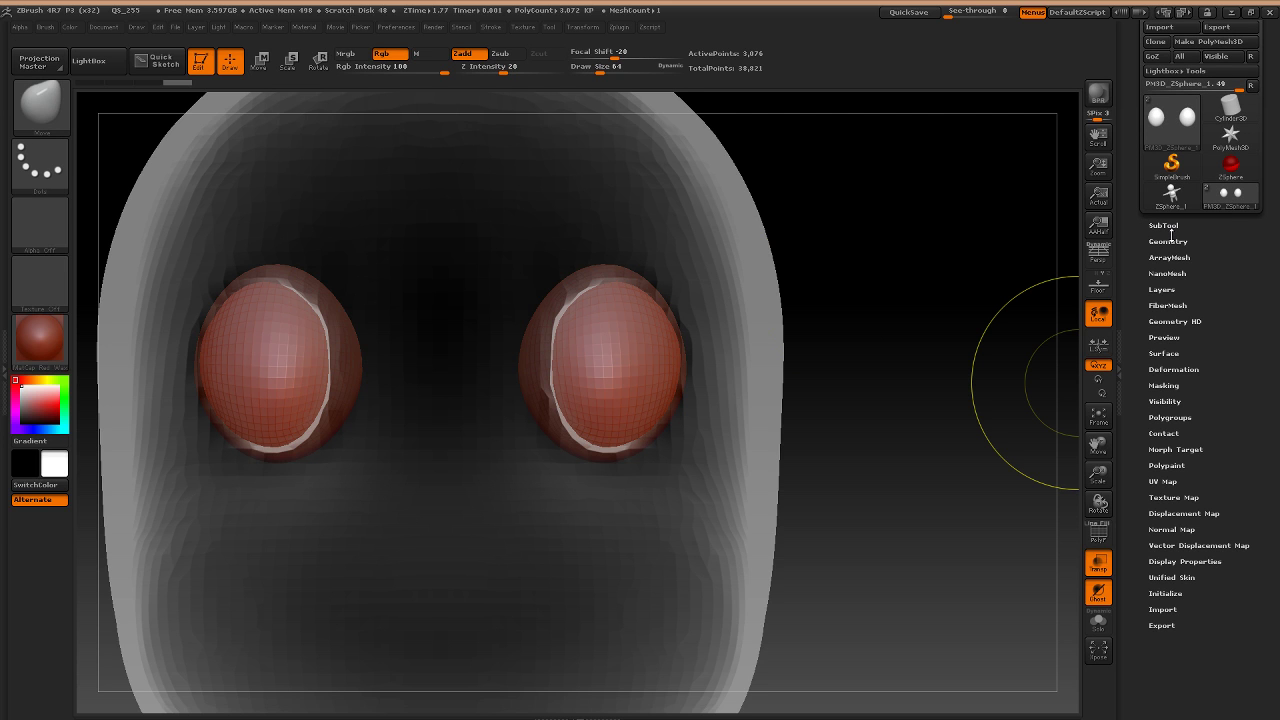
left_click(1169, 241)
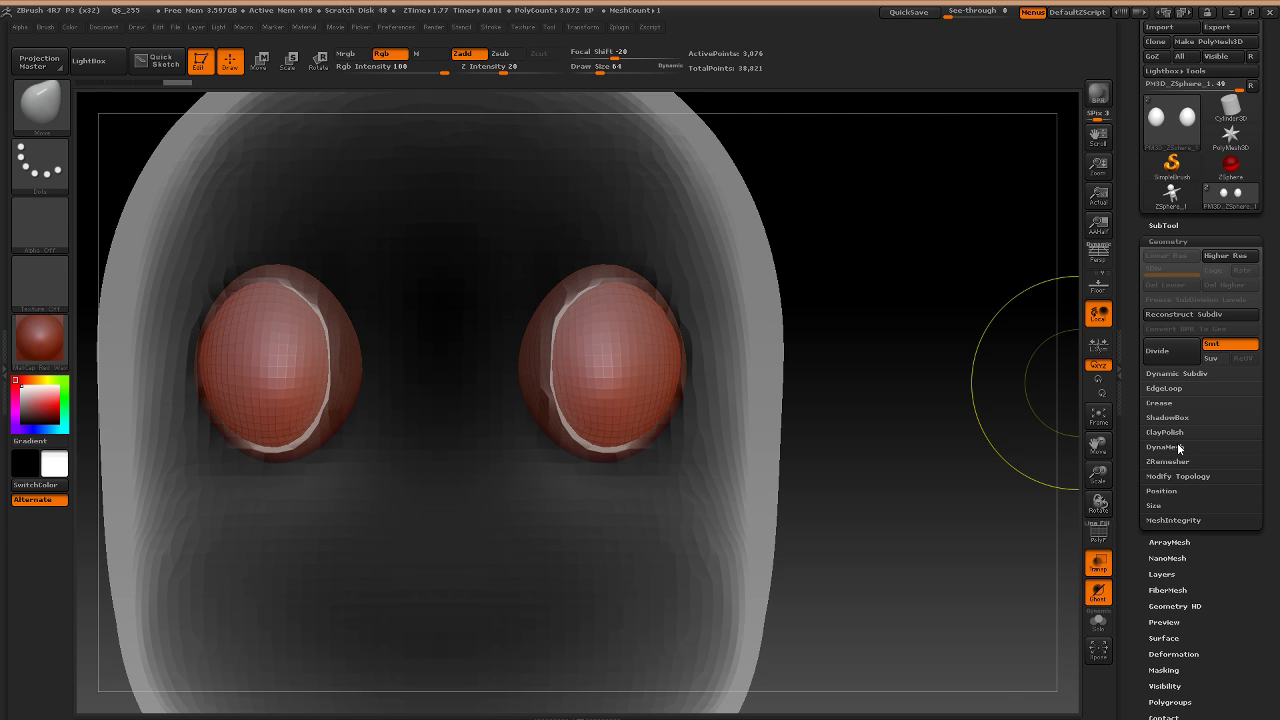
left_click(1177, 442)
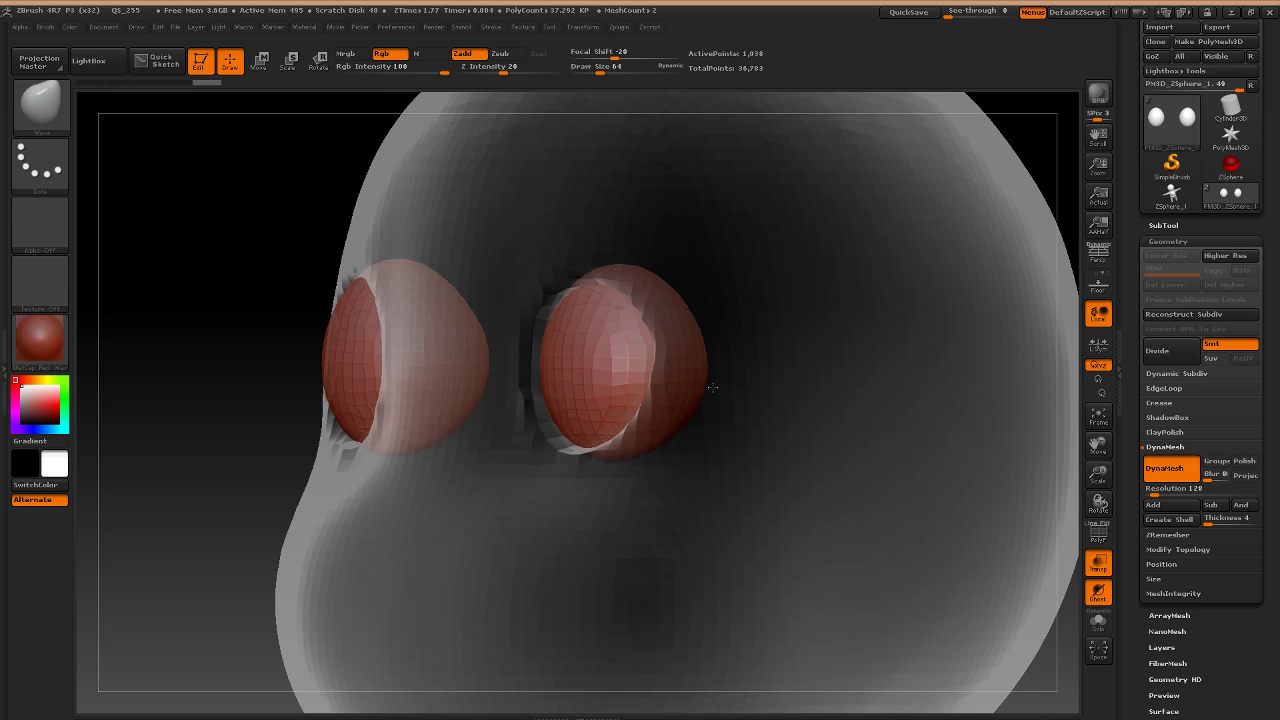
Refine the remeshed eyes with the Move brush, narrowing their inner sides and evening out the oval profile from front and side.
left_click_drag(712, 387, 640, 384, "shift")
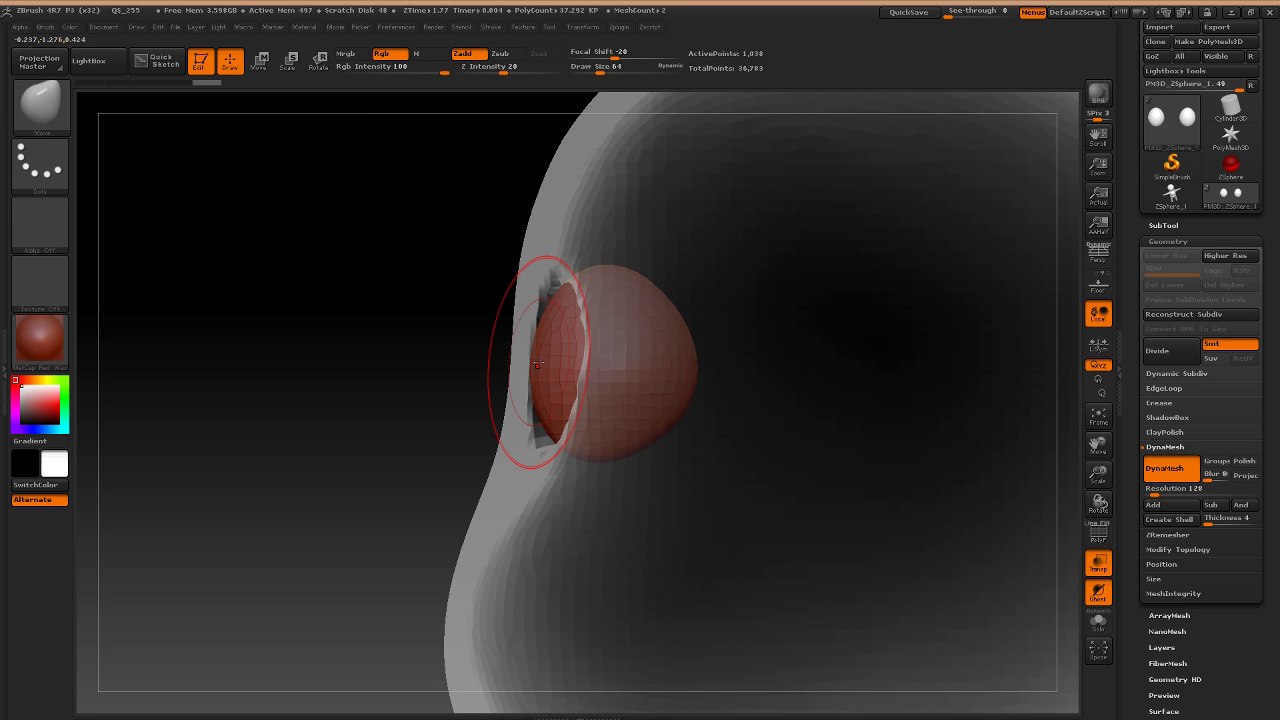
right_click_drag(537, 365, 520, 441, "shift")
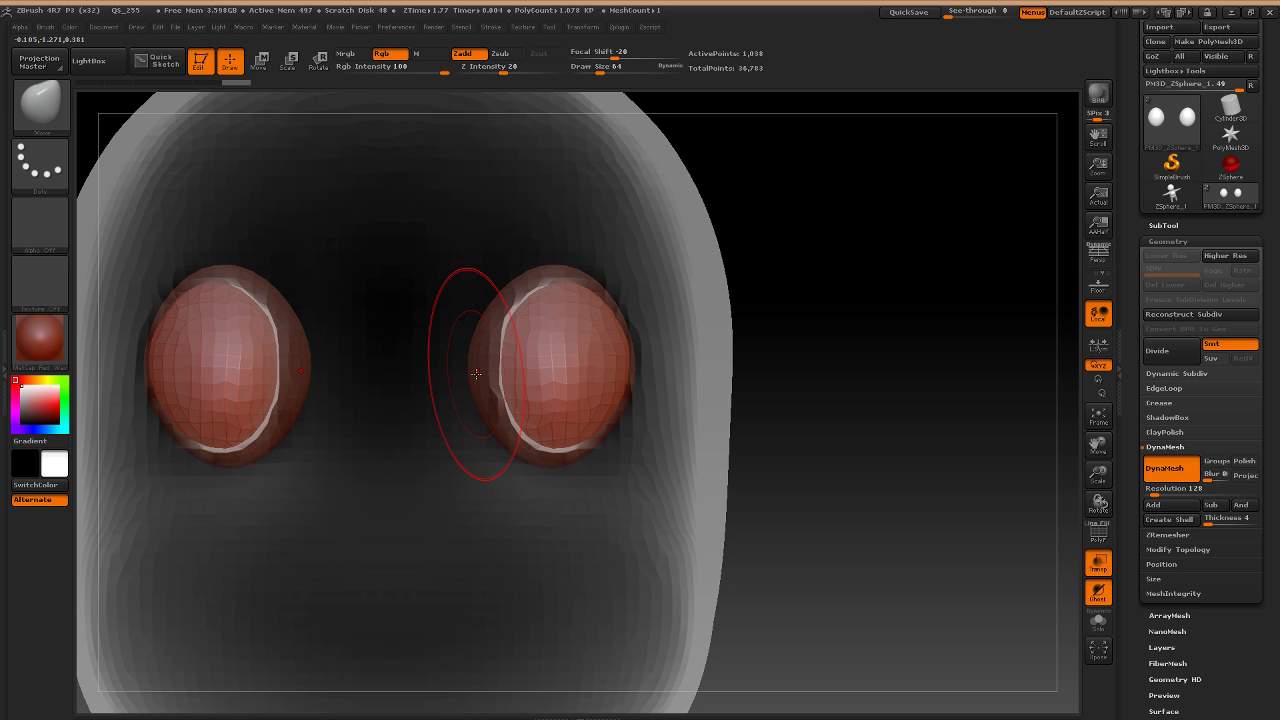
left_click_drag(476, 374, 485, 373)
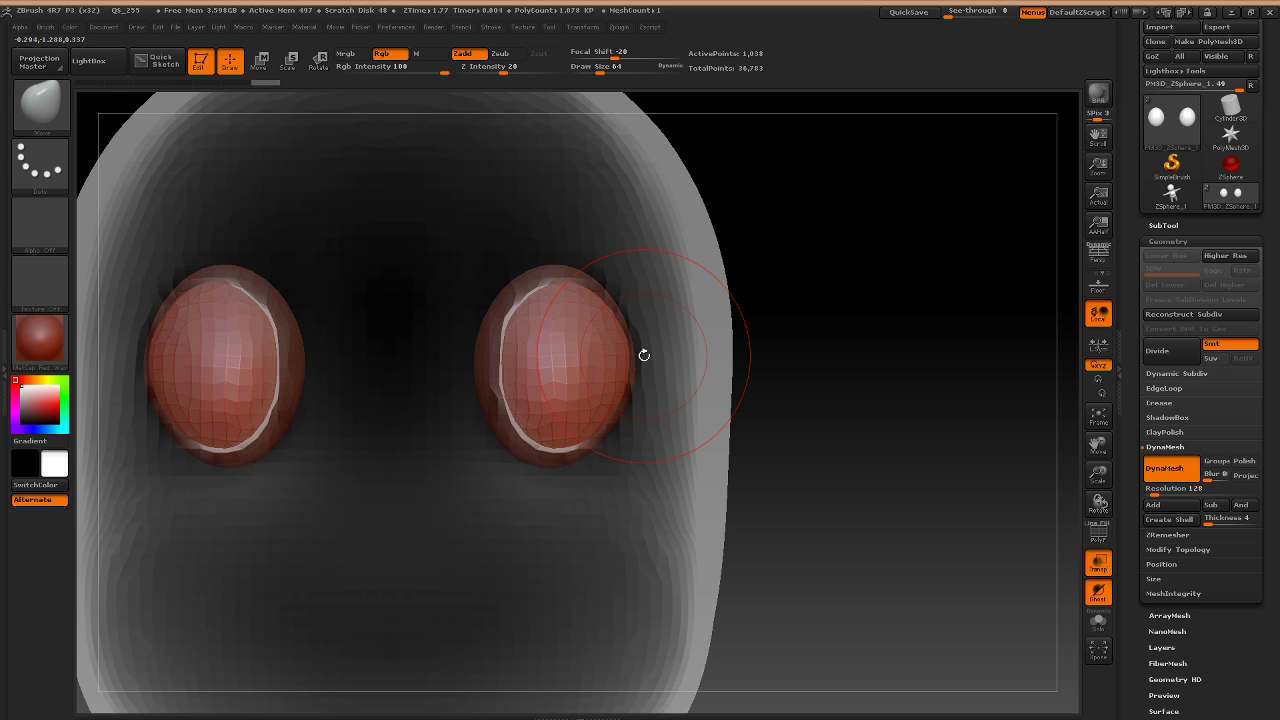
mouse_move(644, 355)
left_mouse_down()
mouse_move(585, 390)
mouse_move(593, 373)
mouse_move(646, 369)
mouse_move(597, 471)
left_mouse_up()
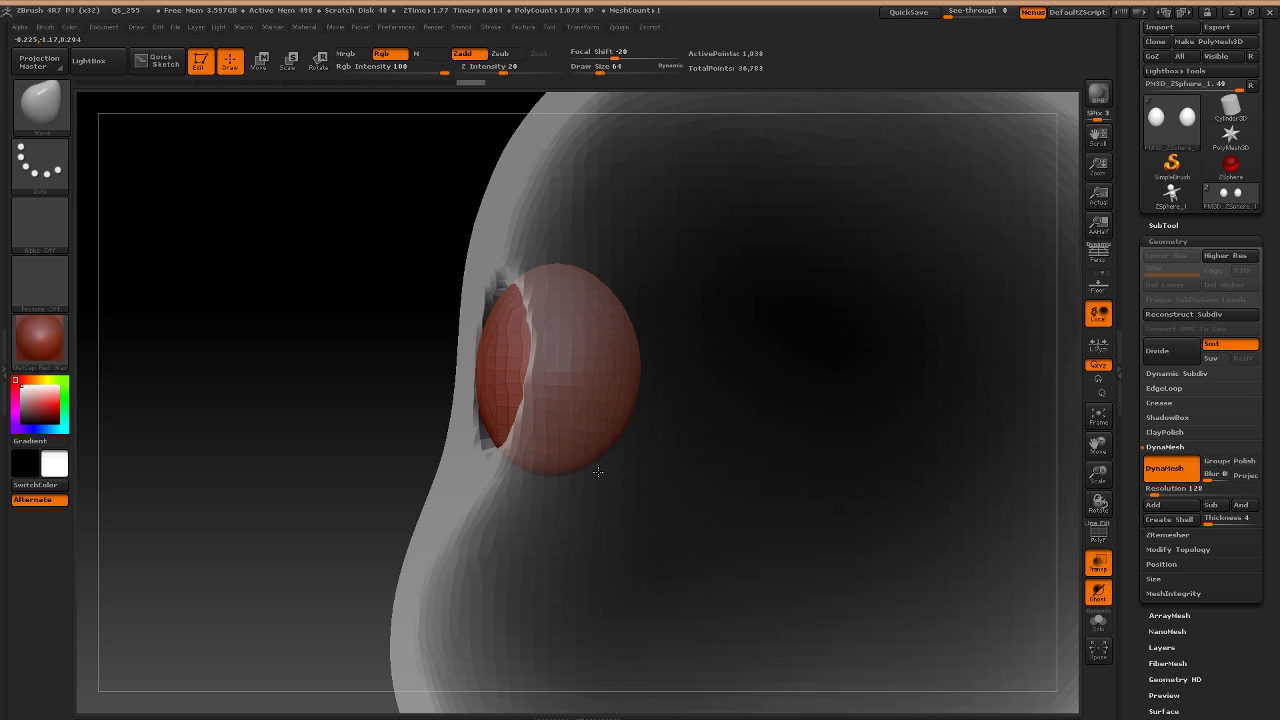
mouse_move(350, 345)
left_mouse_down("shift")
mouse_move(610, 341)
mouse_move(617, 381)
left_mouse_up("shift")
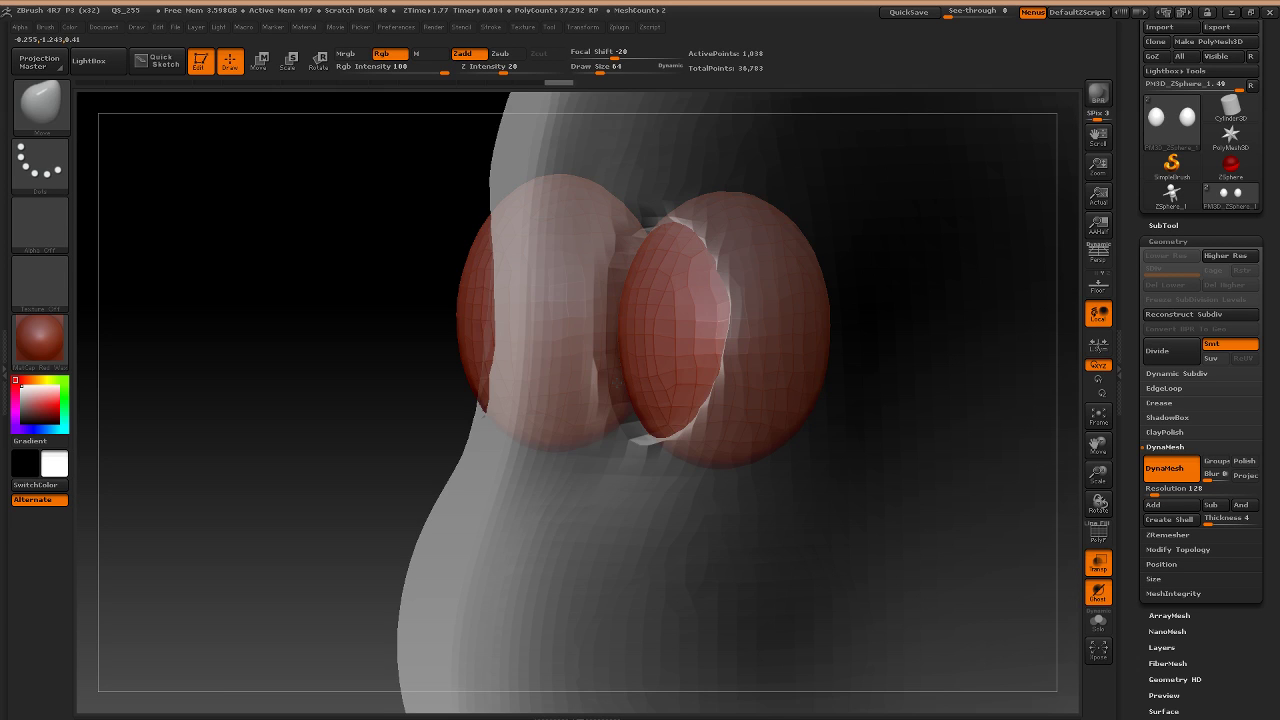
mouse_move(700, 345)
left_mouse_down()
mouse_move(652, 342)
mouse_move(793, 324)
mouse_move(676, 351)
mouse_move(724, 398)
left_mouse_up()
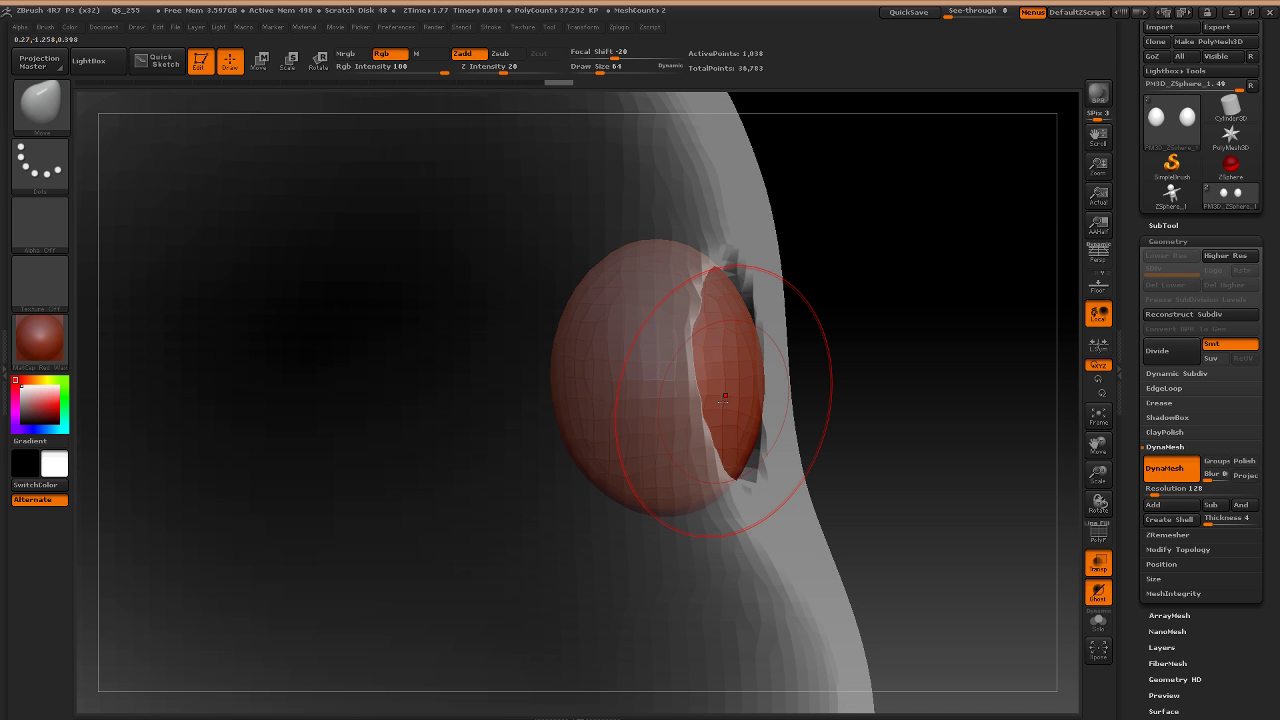
Move both eyes backward deeper into the head's sockets with the Transpose line, turn off transparency, and check their depth from side and front.
key("w")
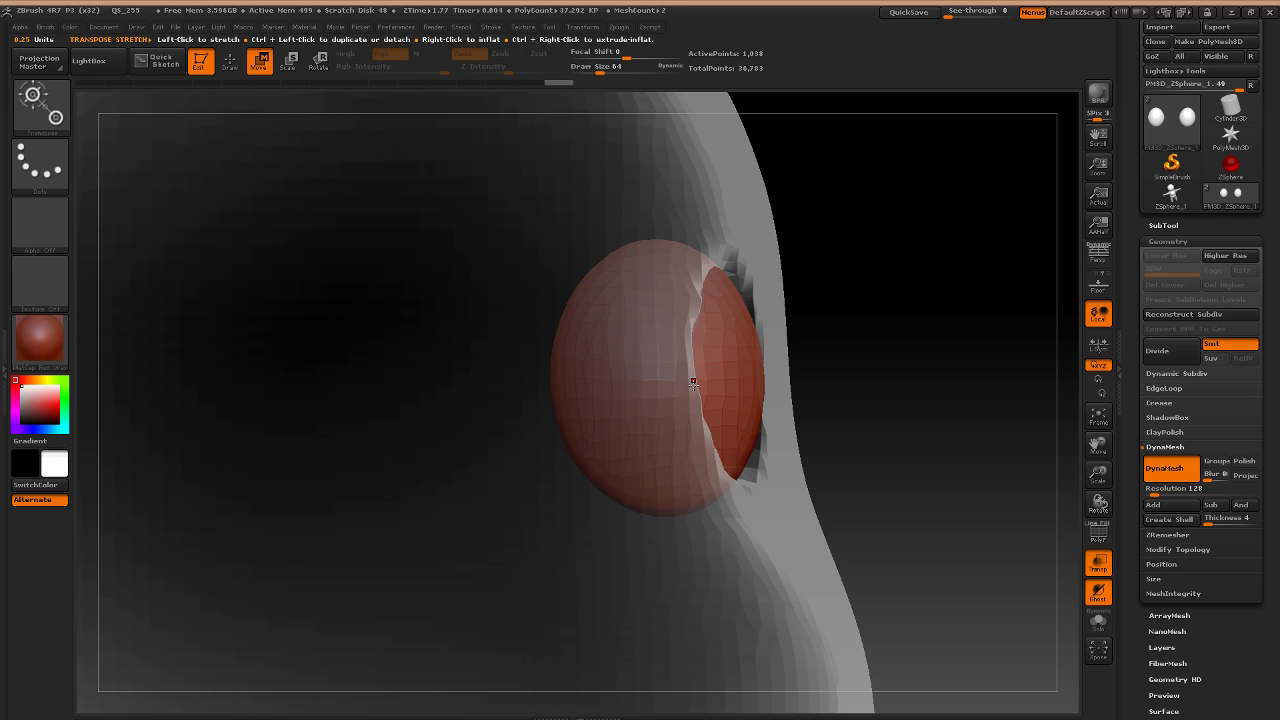
left_click_drag(660, 363, 863, 362)
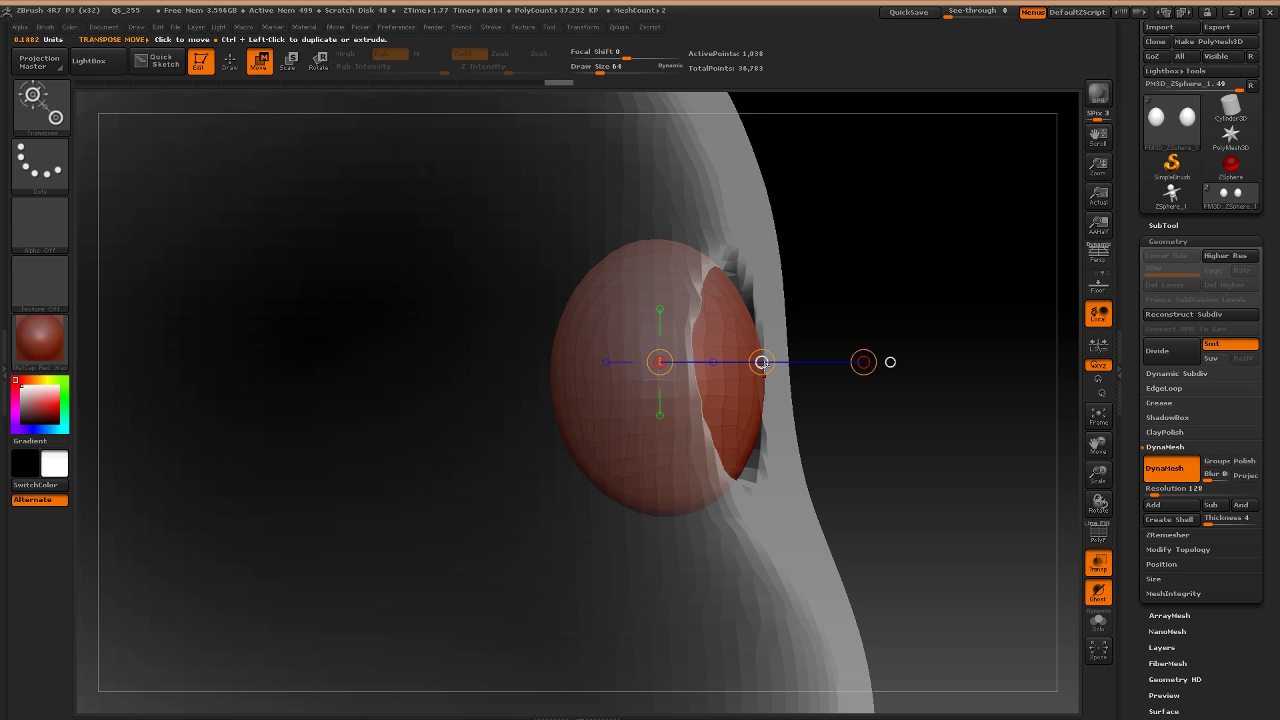
mouse_move(762, 362)
left_mouse_down()
mouse_move(817, 359)
mouse_move(731, 362)
mouse_move(765, 373)
left_mouse_up()
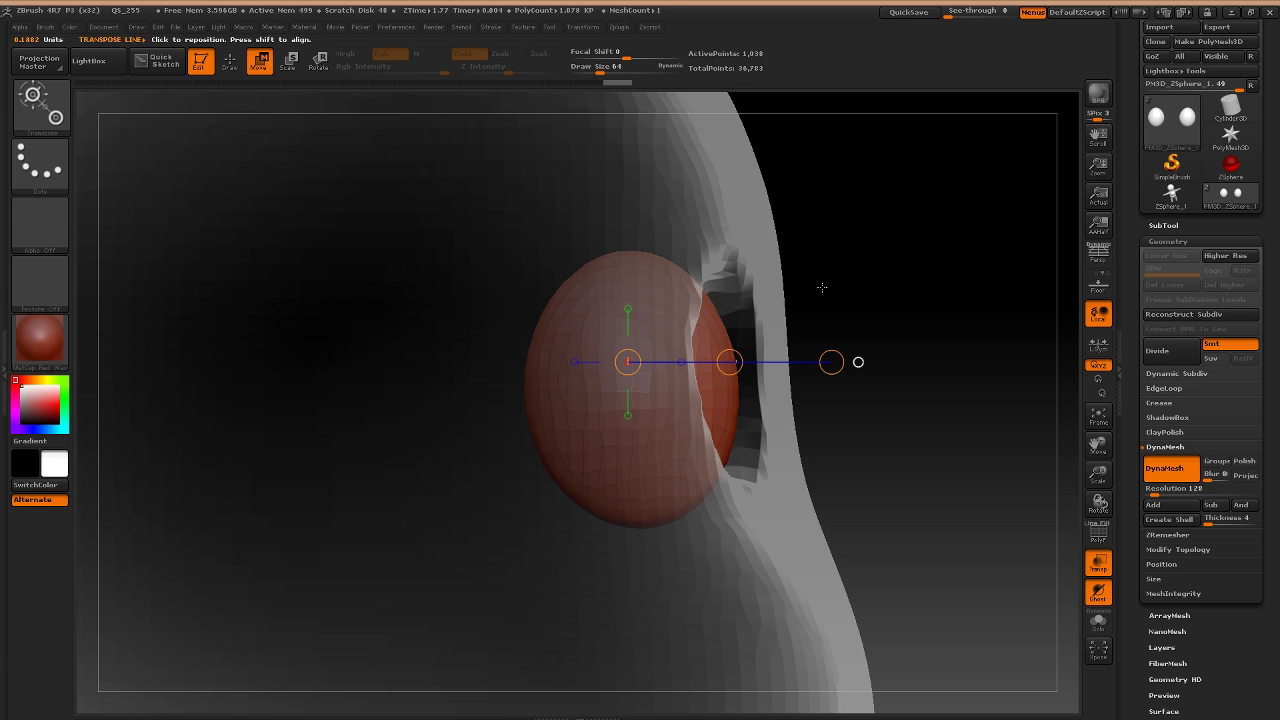
left_click_drag(822, 287, 777, 312)
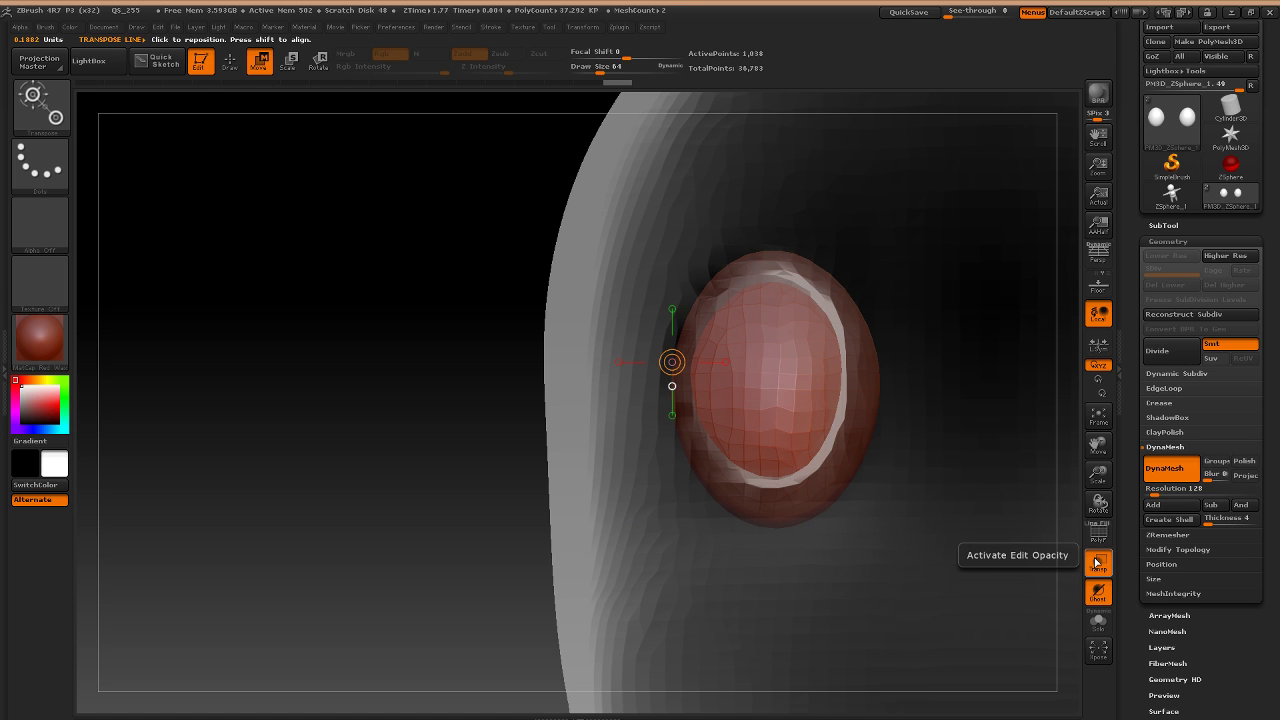
left_click(1097, 563)
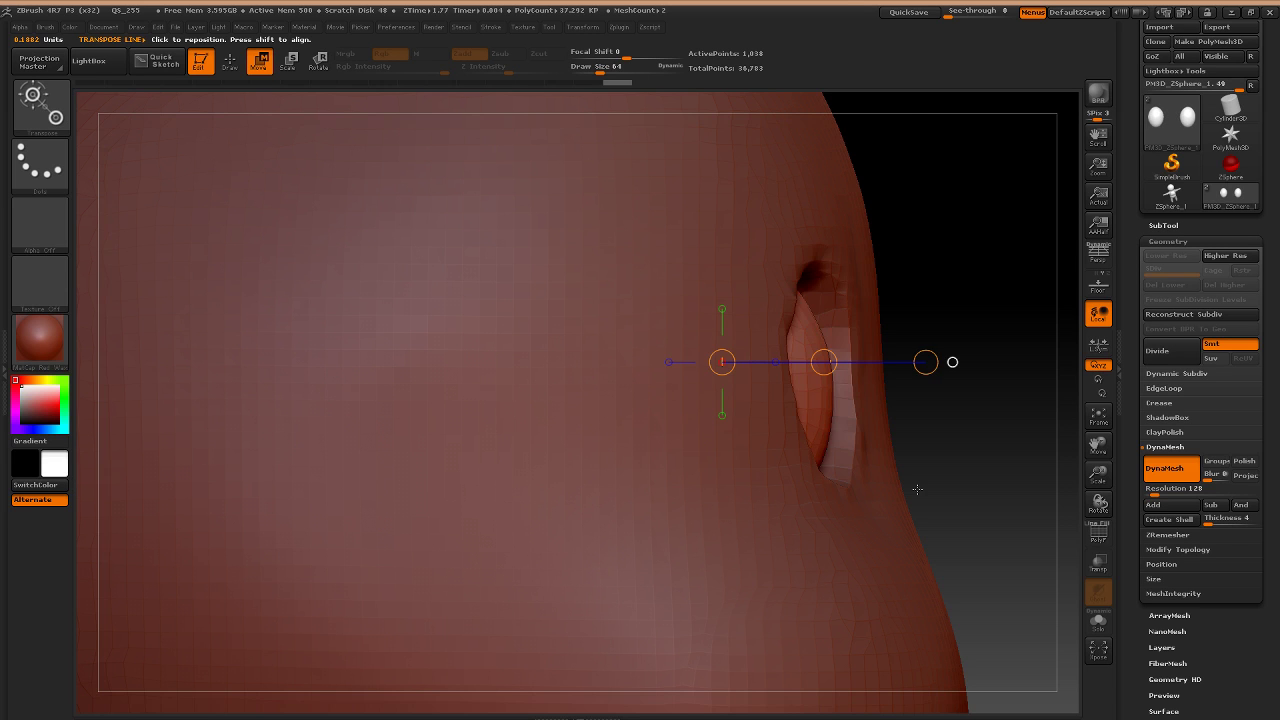
left_click_drag(917, 489, 666, 452)
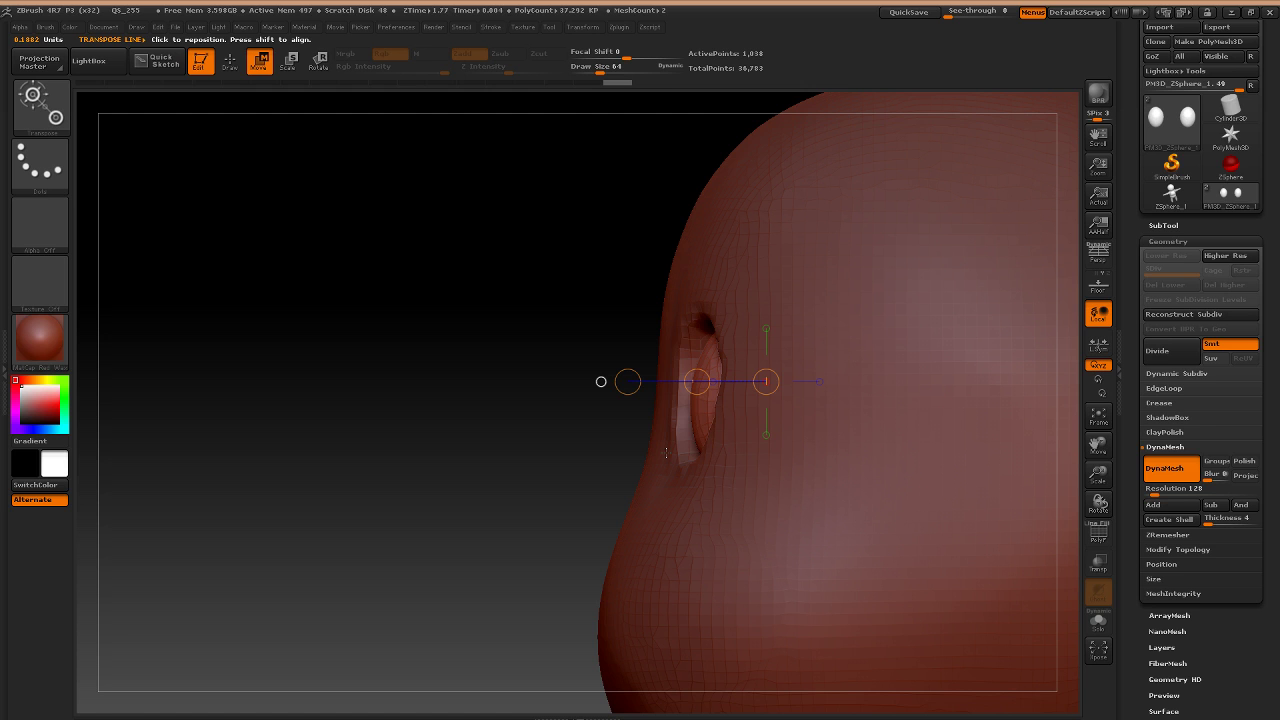
right_click_drag(666, 453, 737, 465)
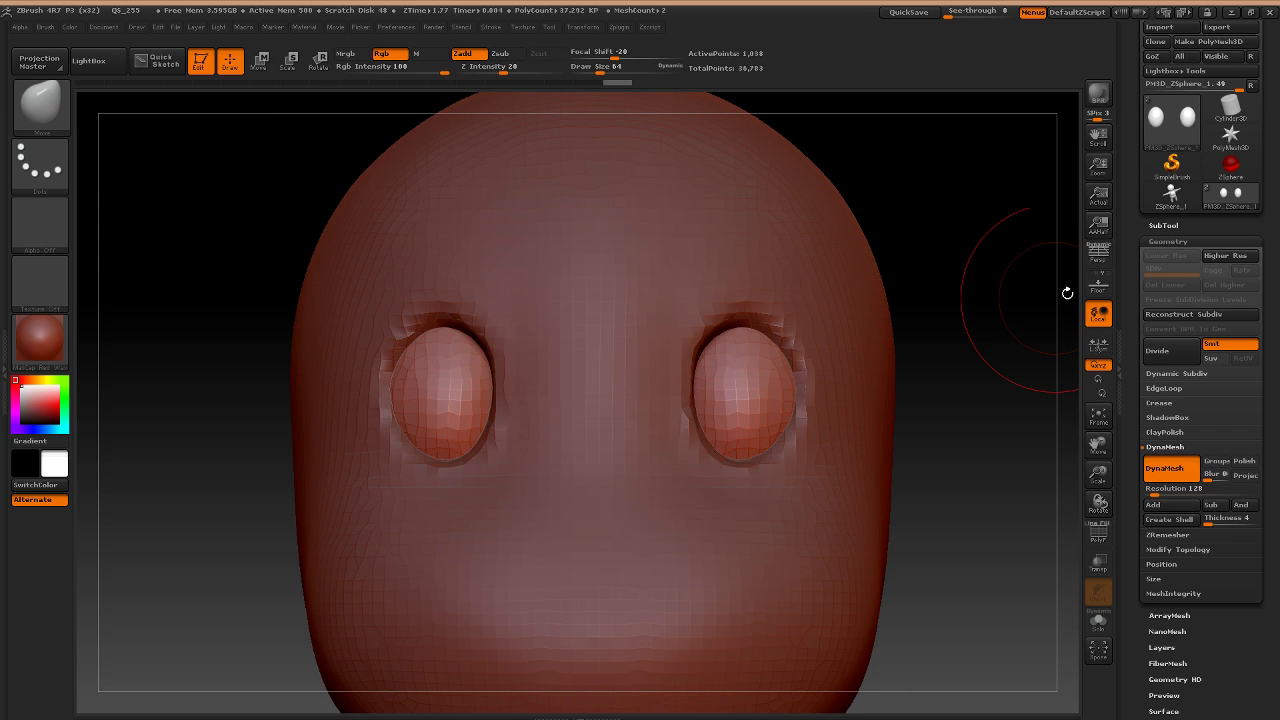
Make the character's body mesh the active subtool and choose the Move brush.
left_click(829, 386, "alt")
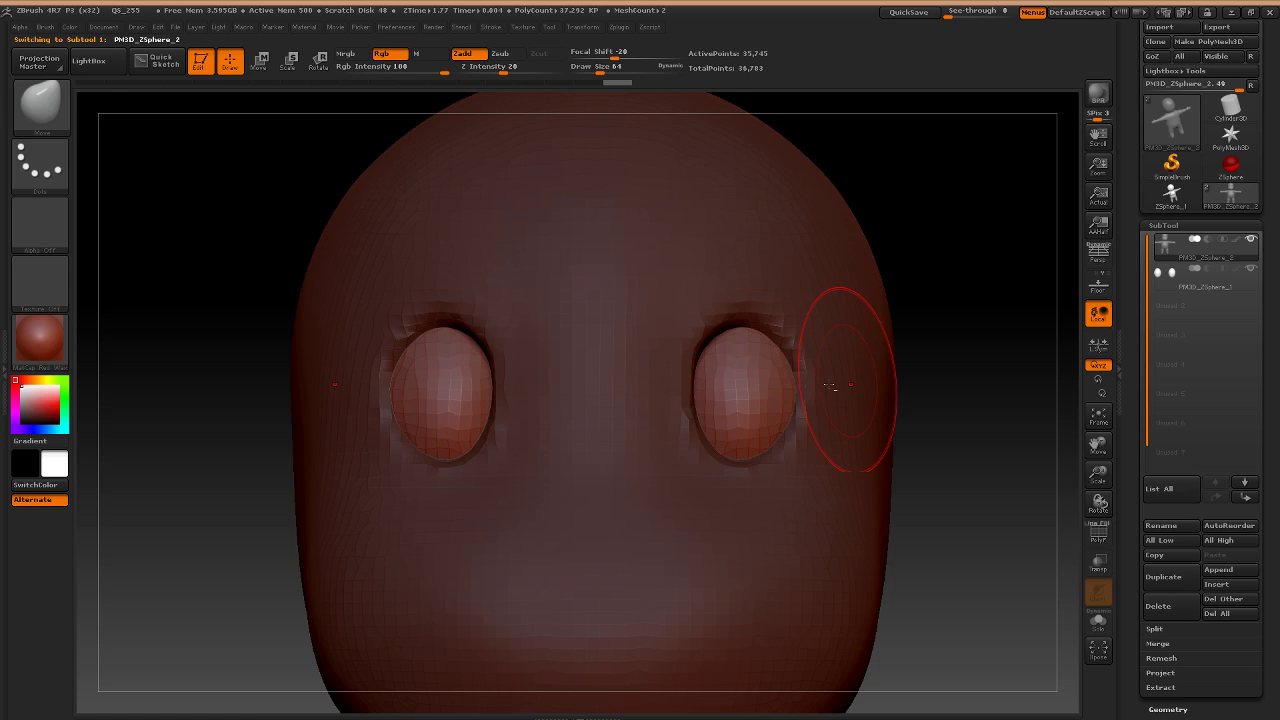
key("ctrl")
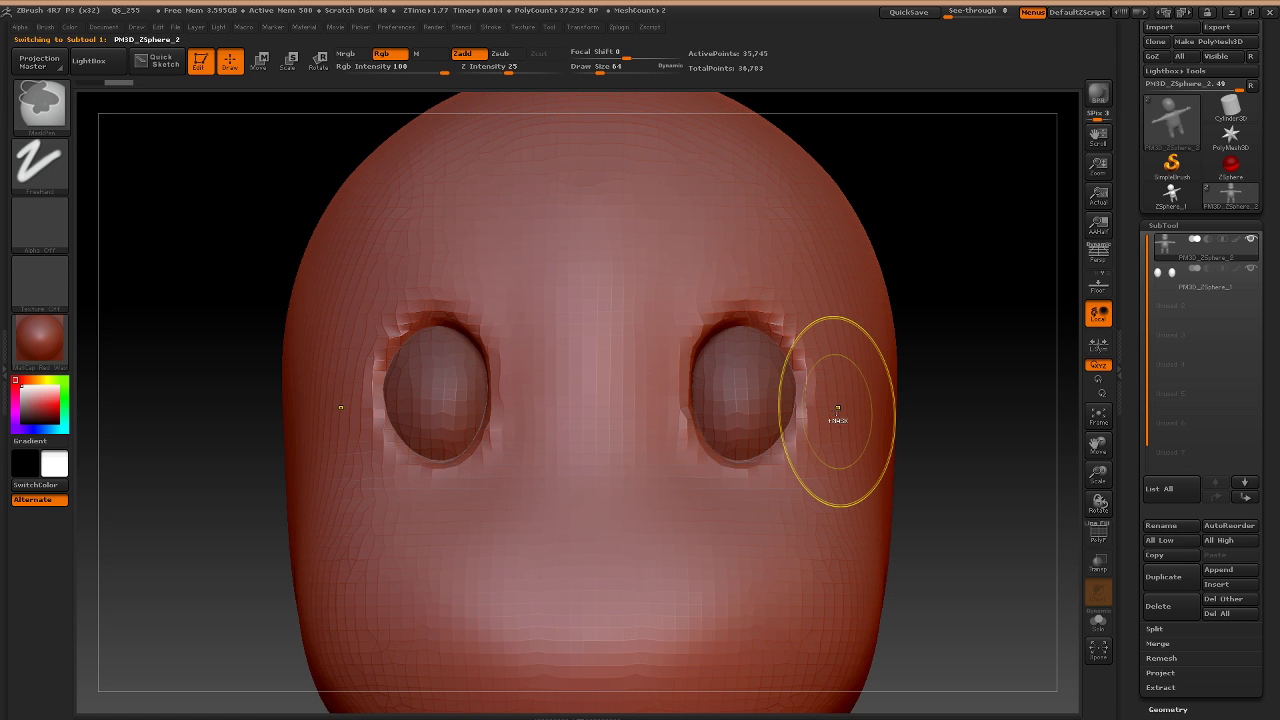
key("b")
key("m")
key("v")
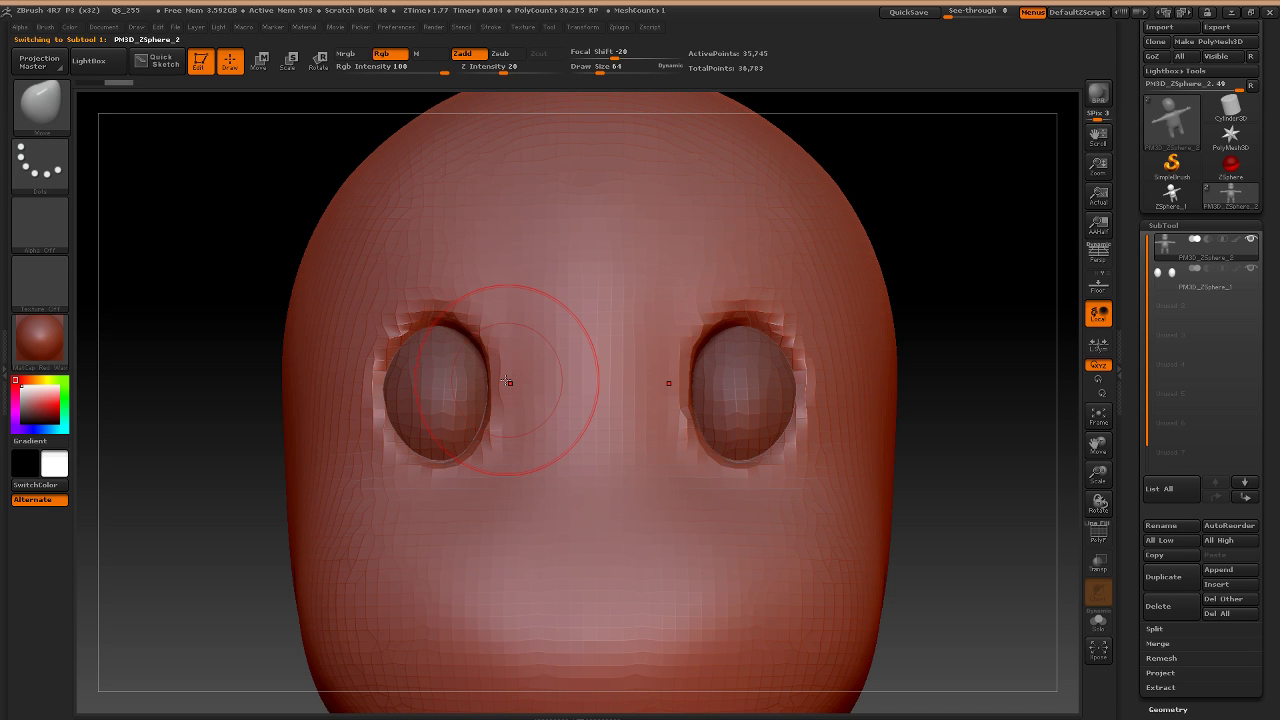
key("ctrl+shift")
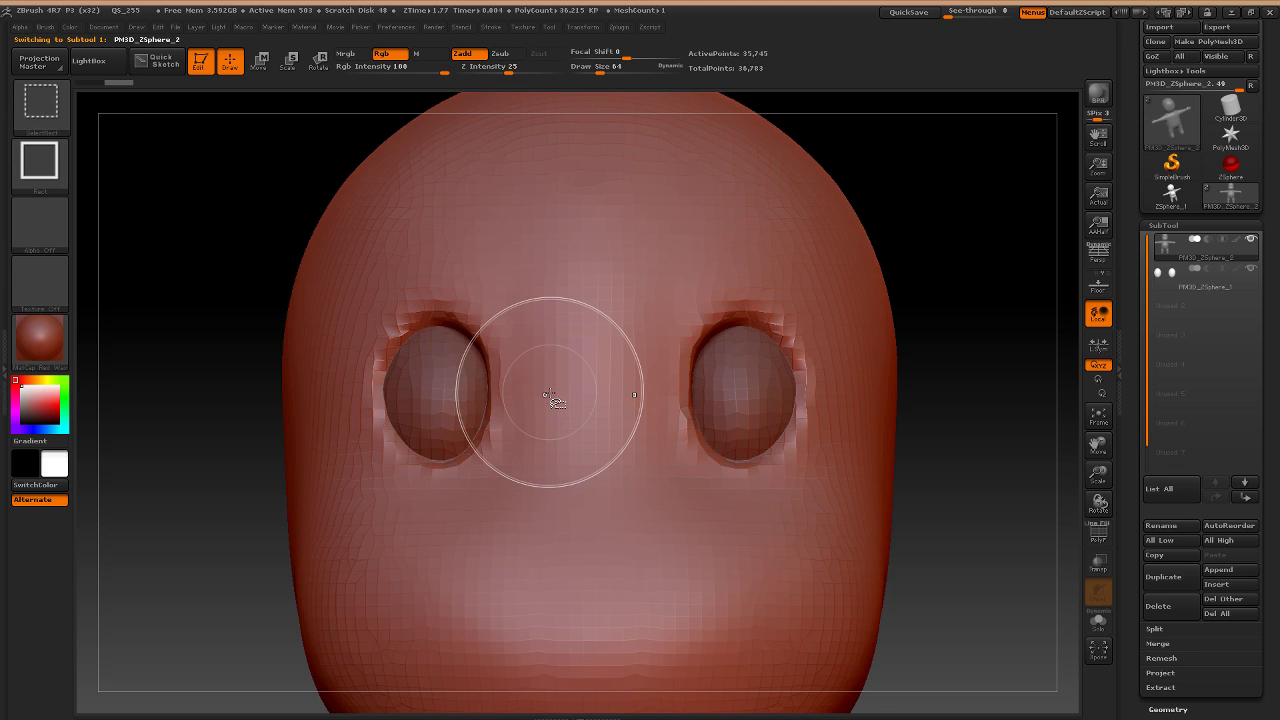
Save the project as Wifi in the WifiMan folder on the Desktop and dismiss the LightBox shortcut notice.
left_click(175, 28)
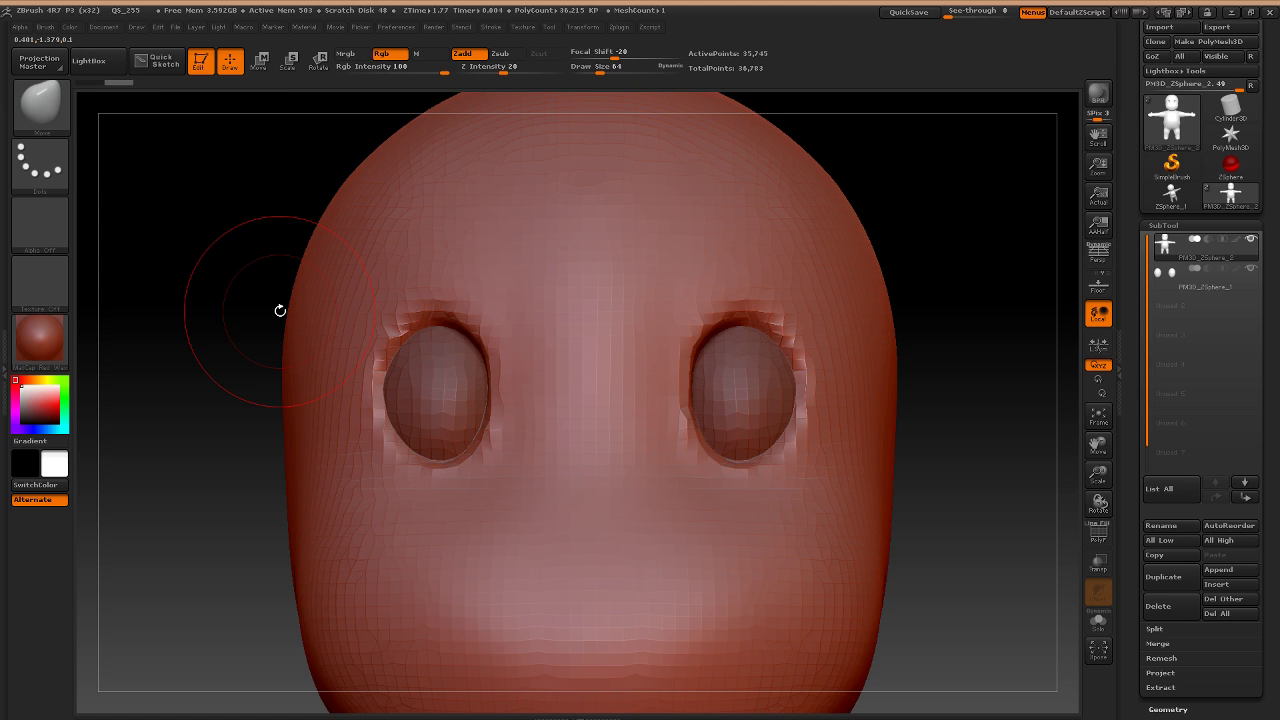
key("ctrl+s")
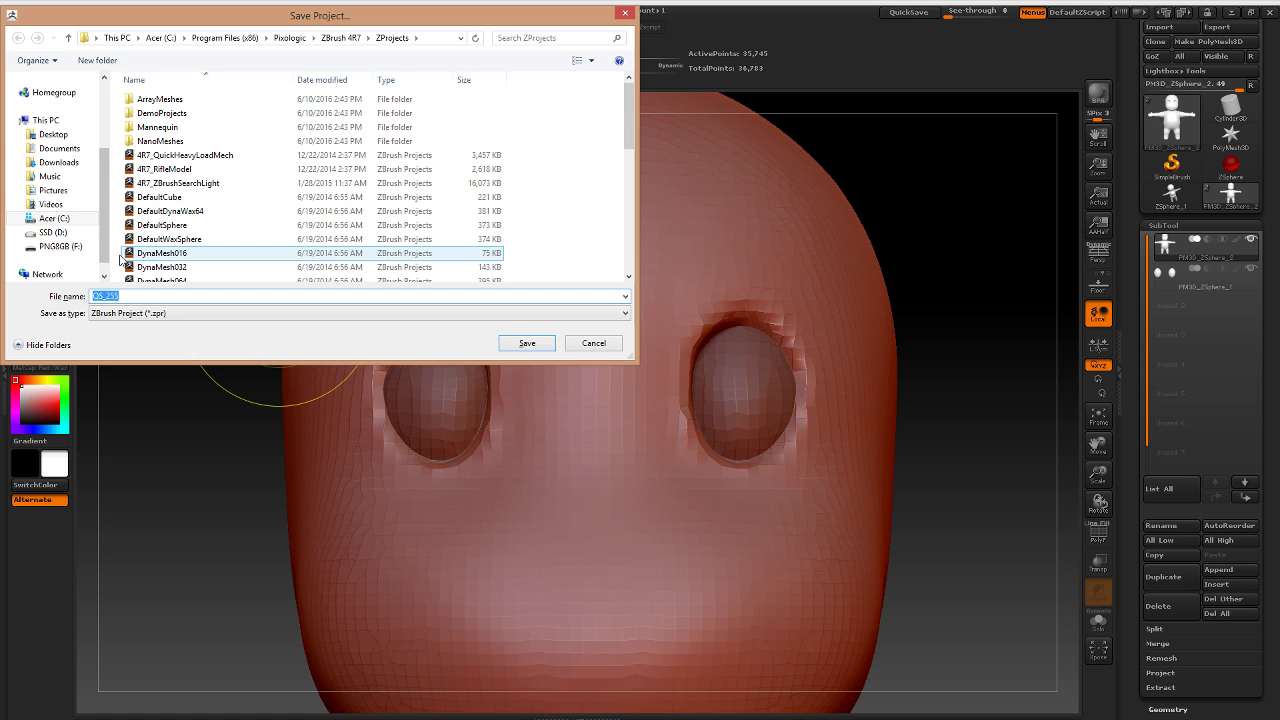
left_click(53, 134)
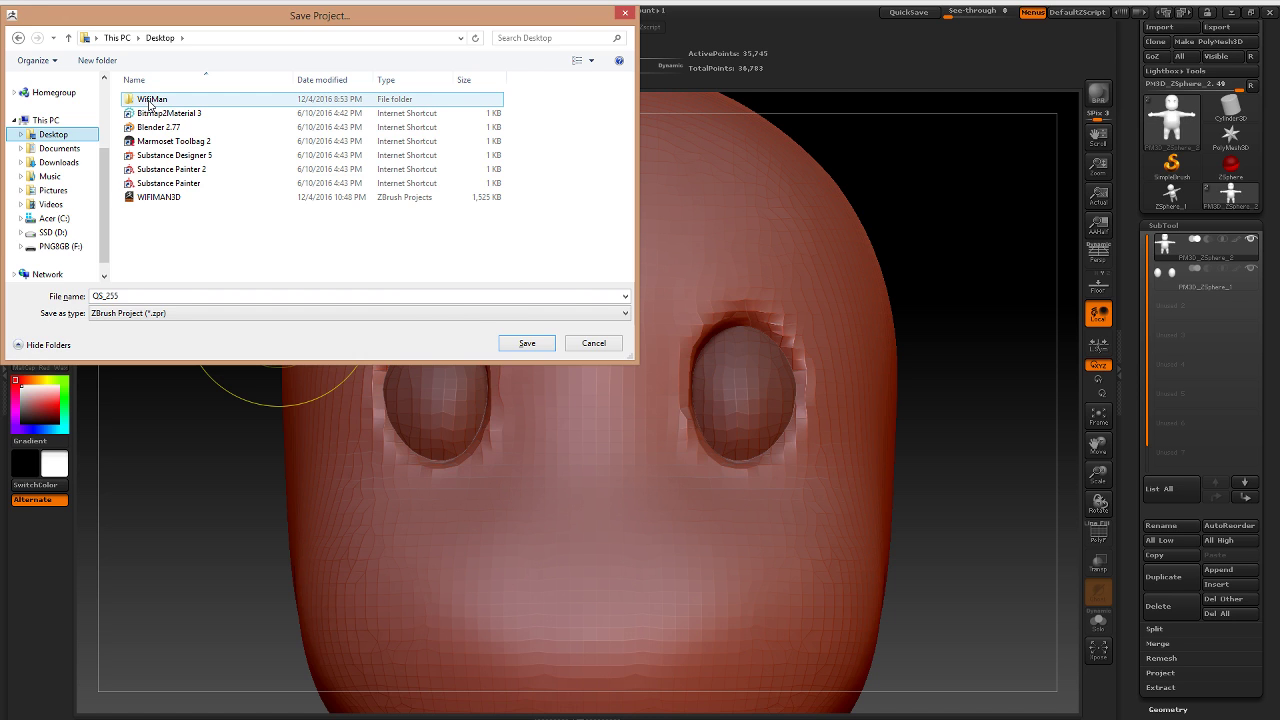
double_click(150, 101)
left_click(137, 295)
type("Wi")
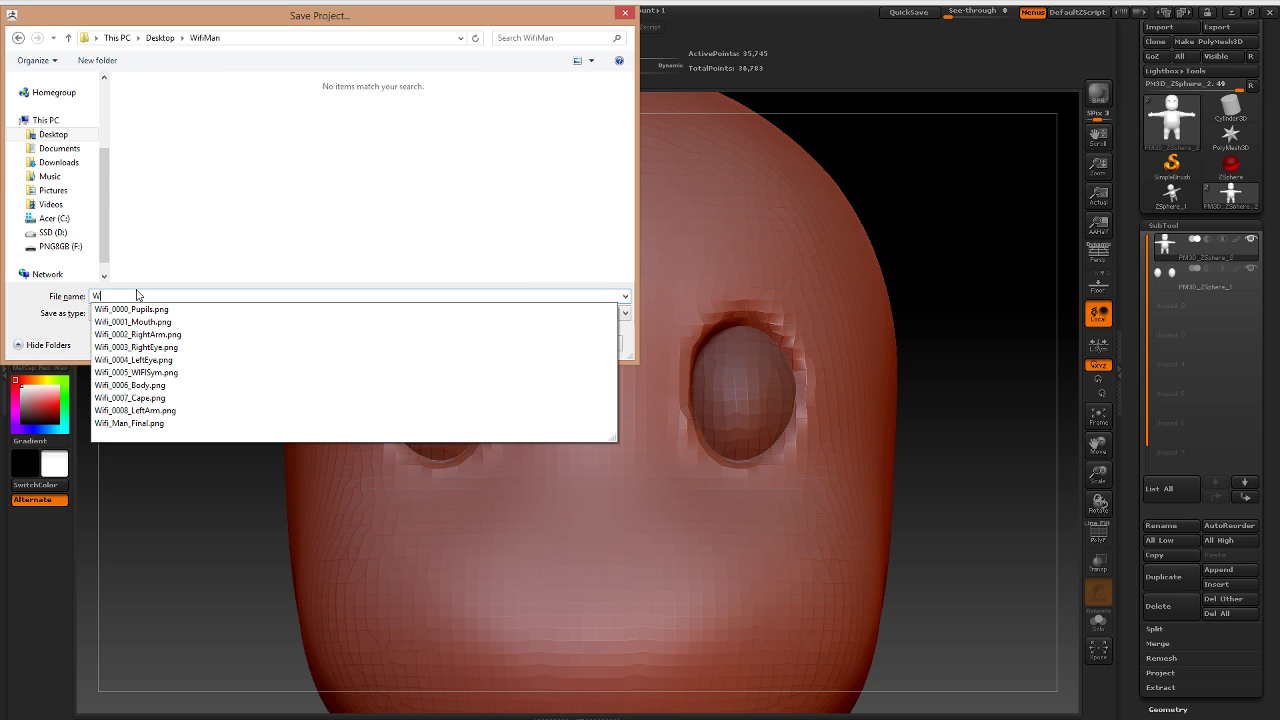
key("Return")
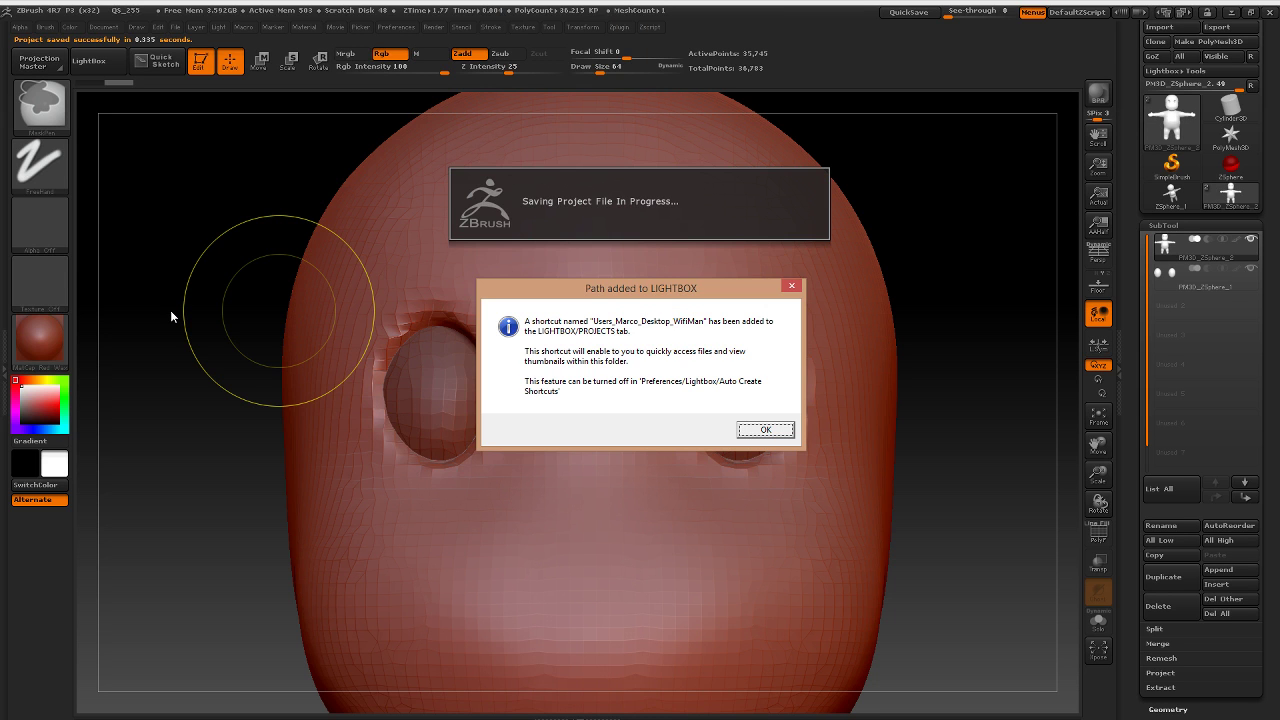
key("Return")
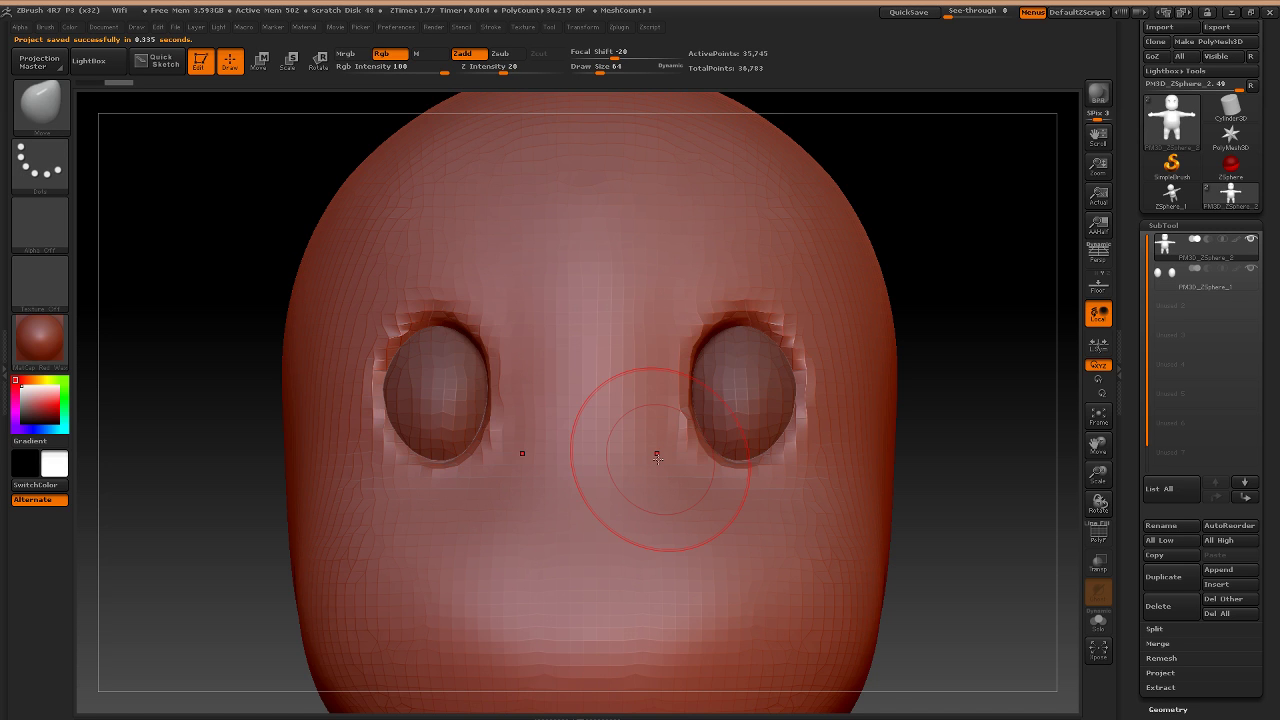
Choose the ClayBuildup brush and set its Draw Size to 15 and Z Intensity to 10.
right_click_drag(657, 459, 602, 321, "ctrl")
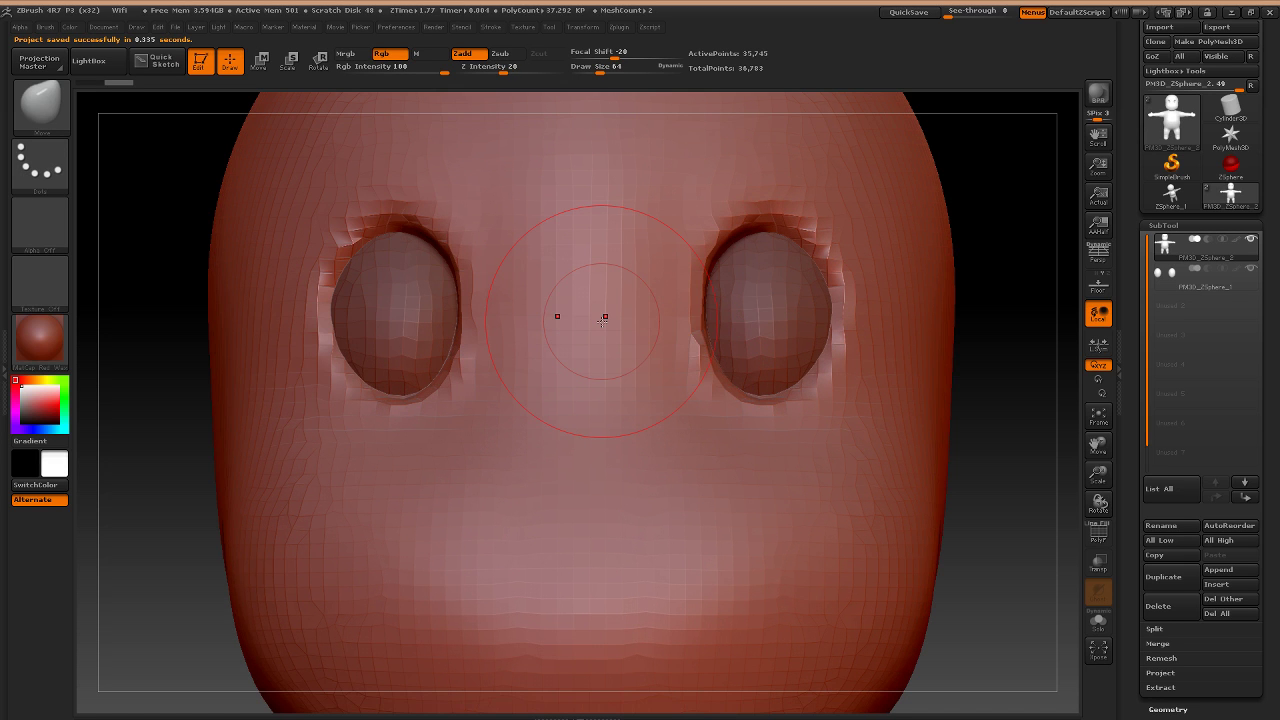
key("b")
key("c")
key("b")
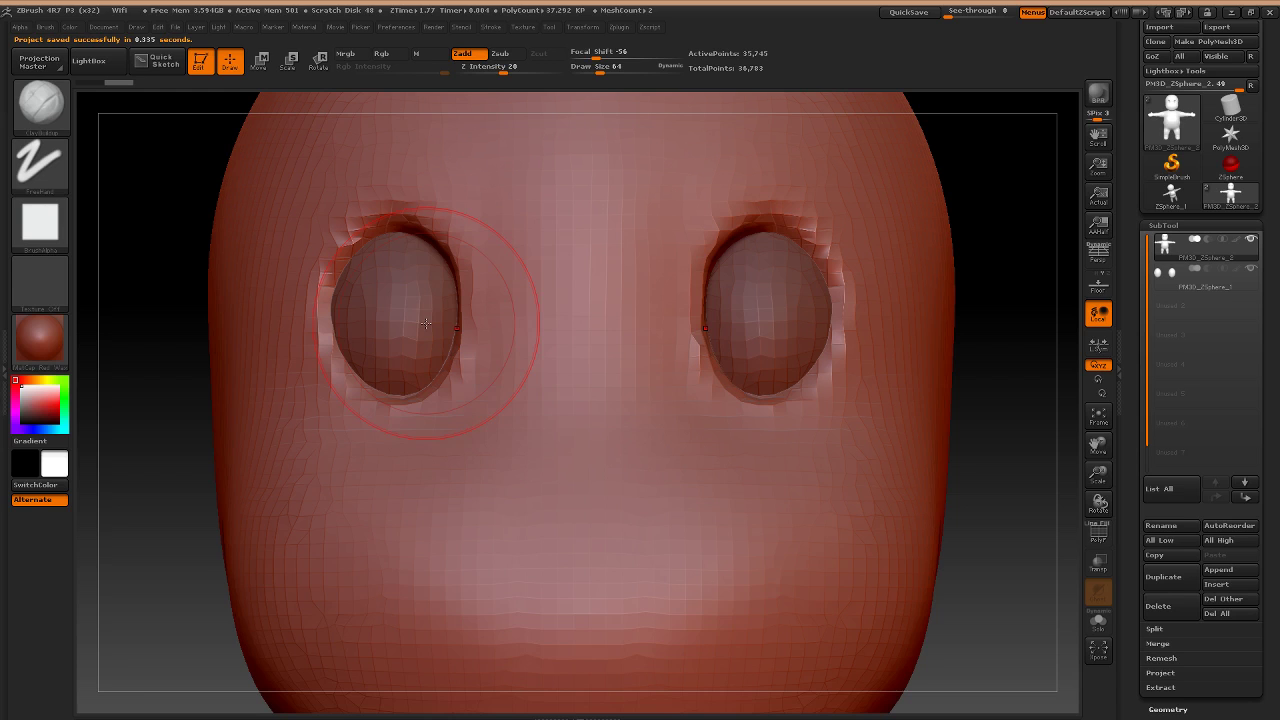
key("s")
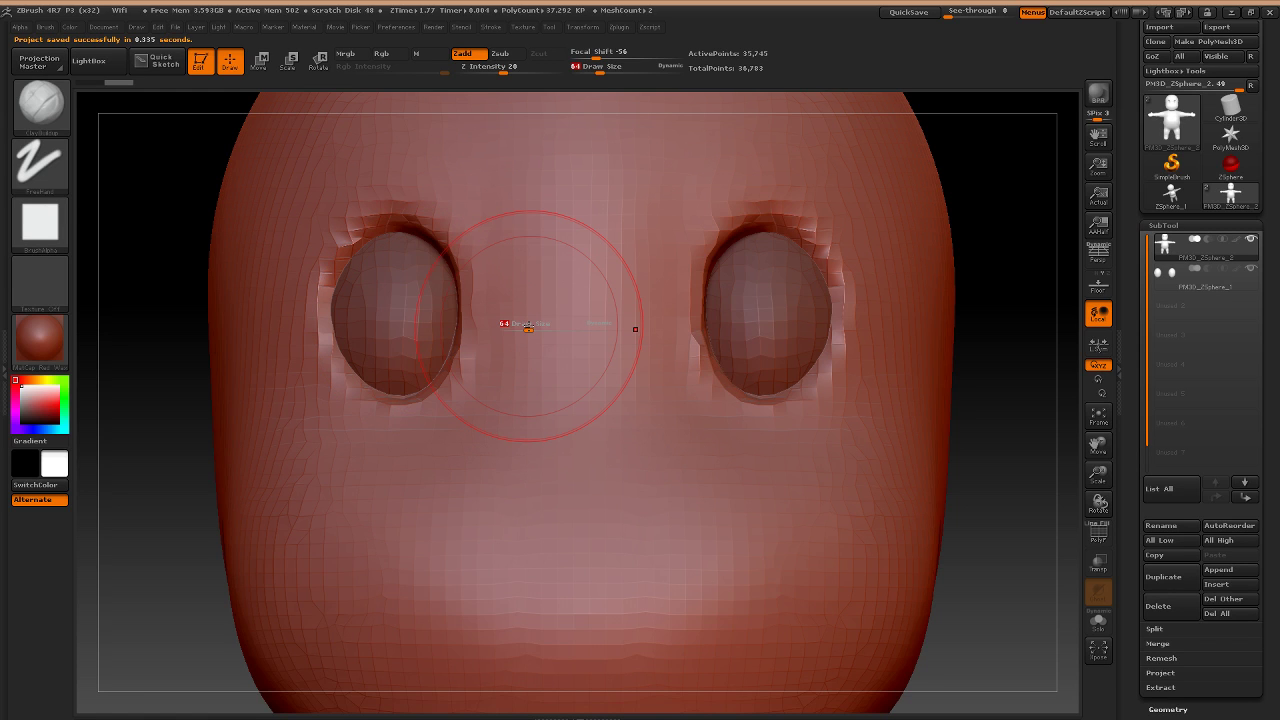
left_click_drag(529, 329, 502, 330)
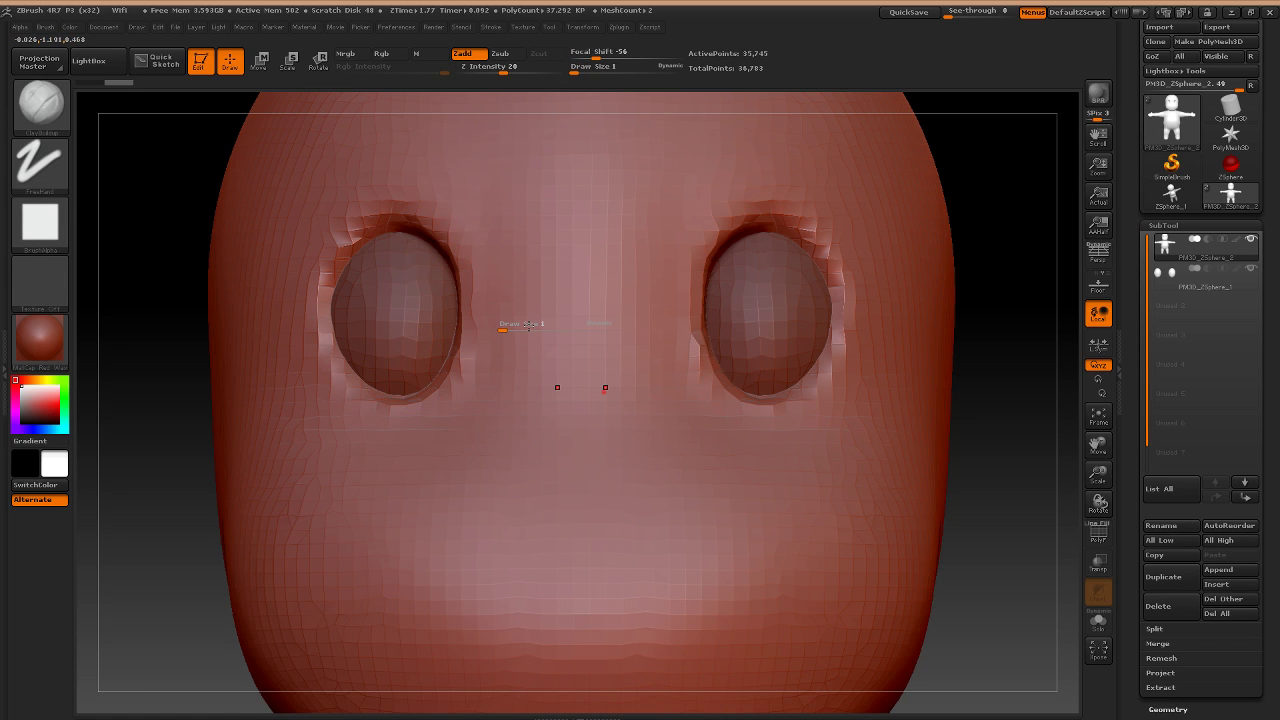
key("s")
type("15")
key("Return")
key("u")
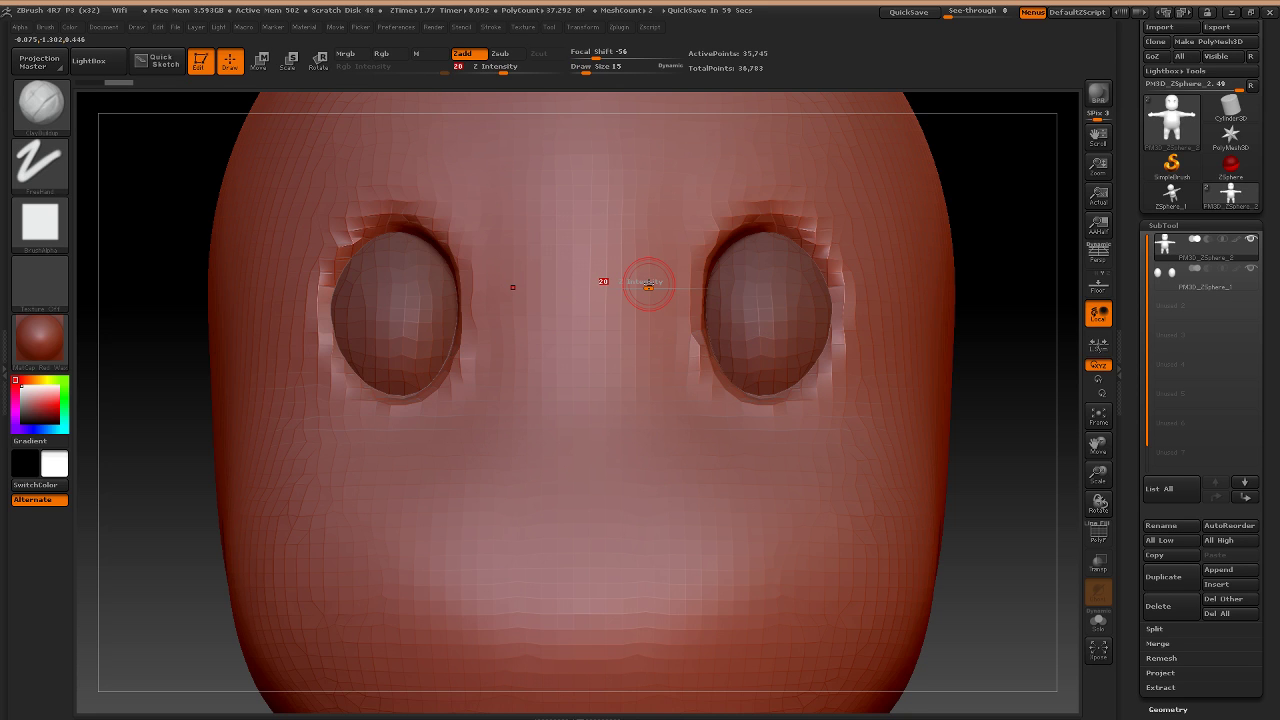
type("10")
Build up both sides of the bridge between the eyes with vertical ClayBuildup strokes at Draw Size 20 and Z Intensity 3.
right_click_drag(649, 286, 585, 199)
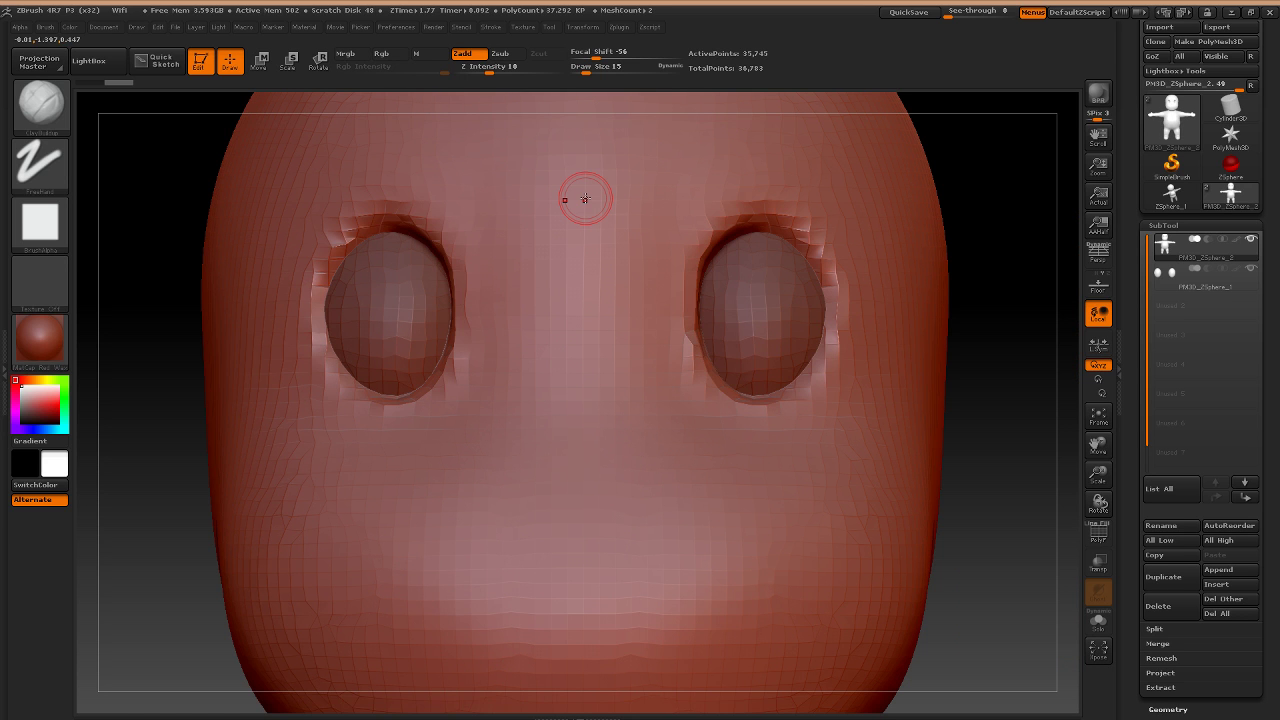
type("s20")
left_click_drag(625, 258, 627, 352)
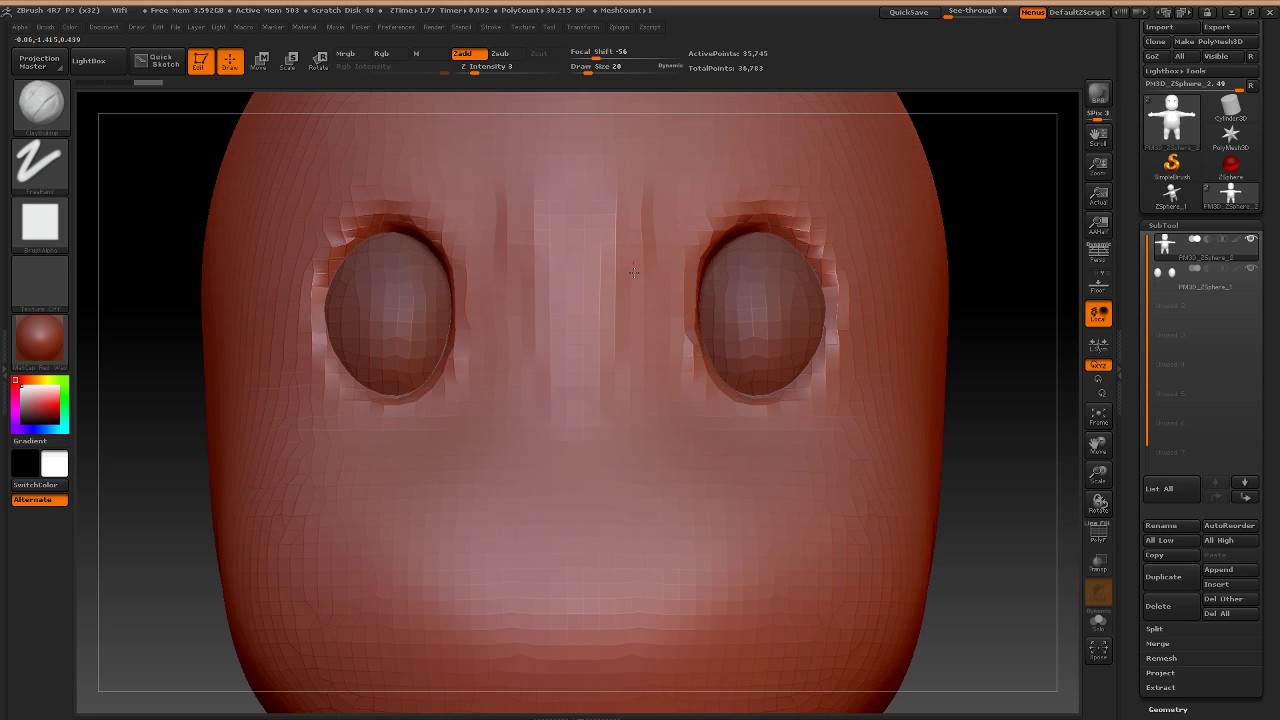
left_click_drag(634, 271, 651, 370)
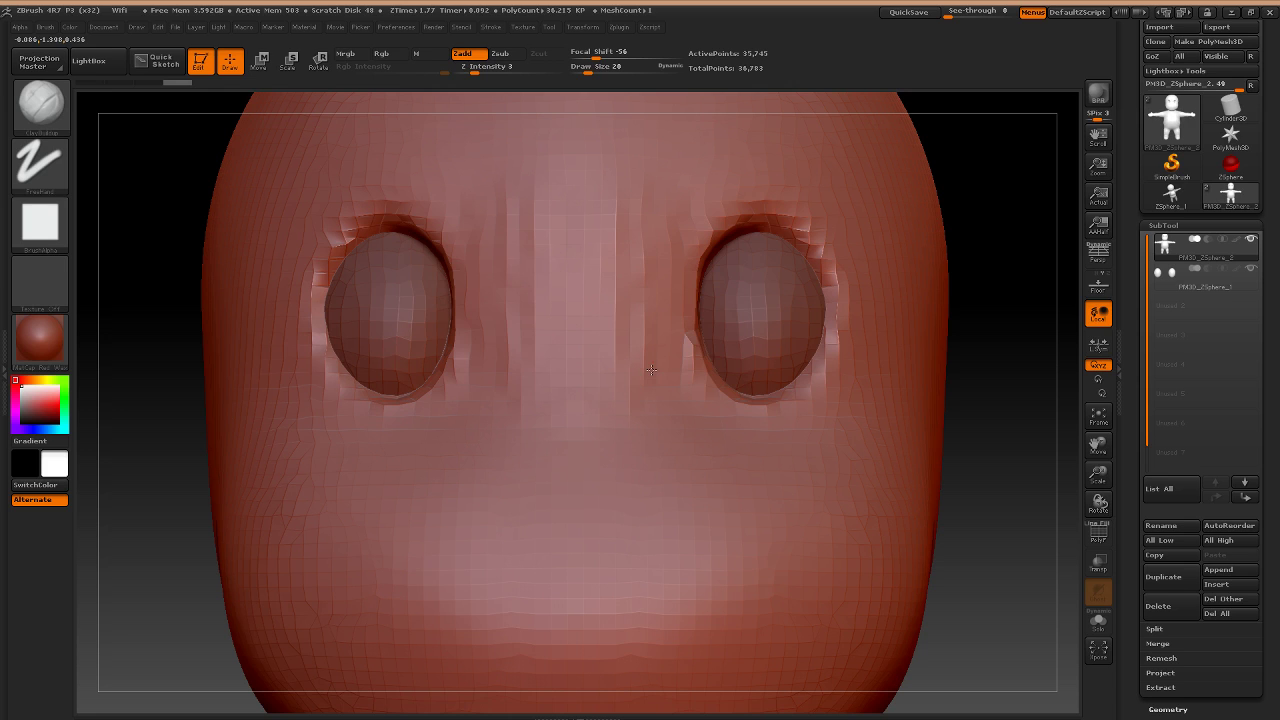
Smooth the built-up strokes between the eyes and the surface around the inner eye sockets.
mouse_move(557, 358)
left_mouse_down("shift")
mouse_move(555, 261)
mouse_move(580, 199)
left_mouse_up("shift")
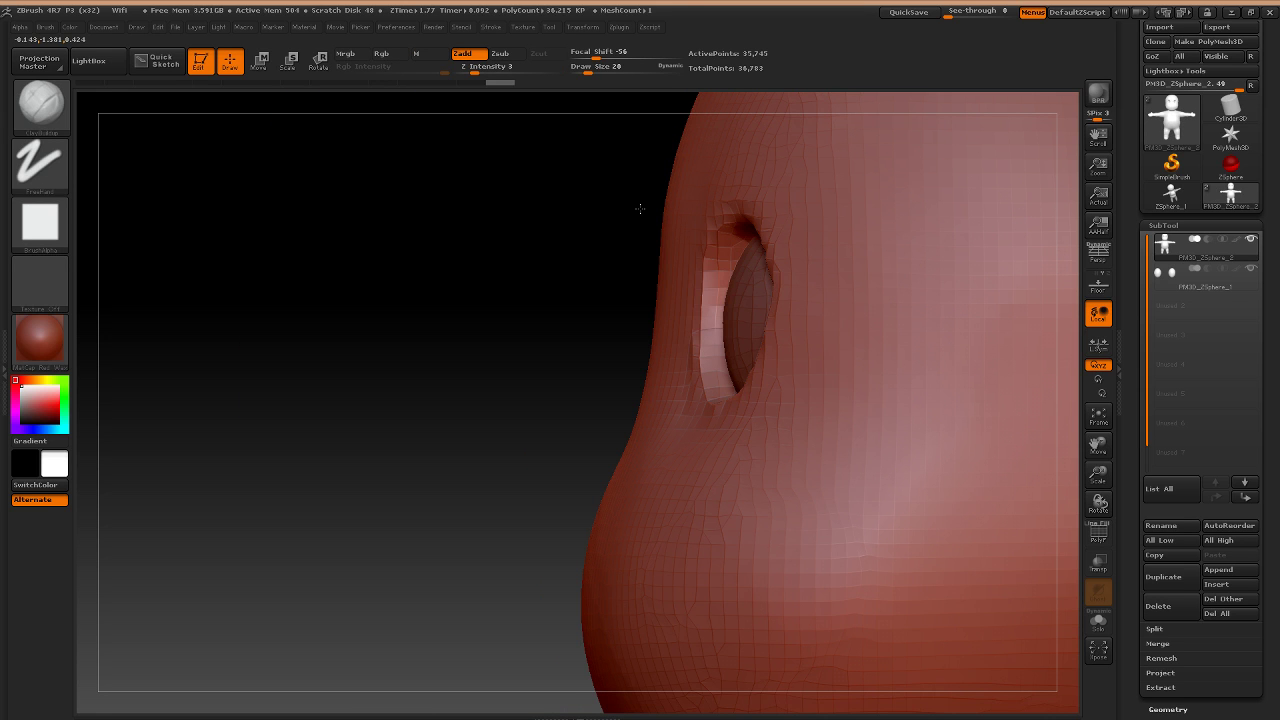
left_click_drag(640, 208, 706, 421)
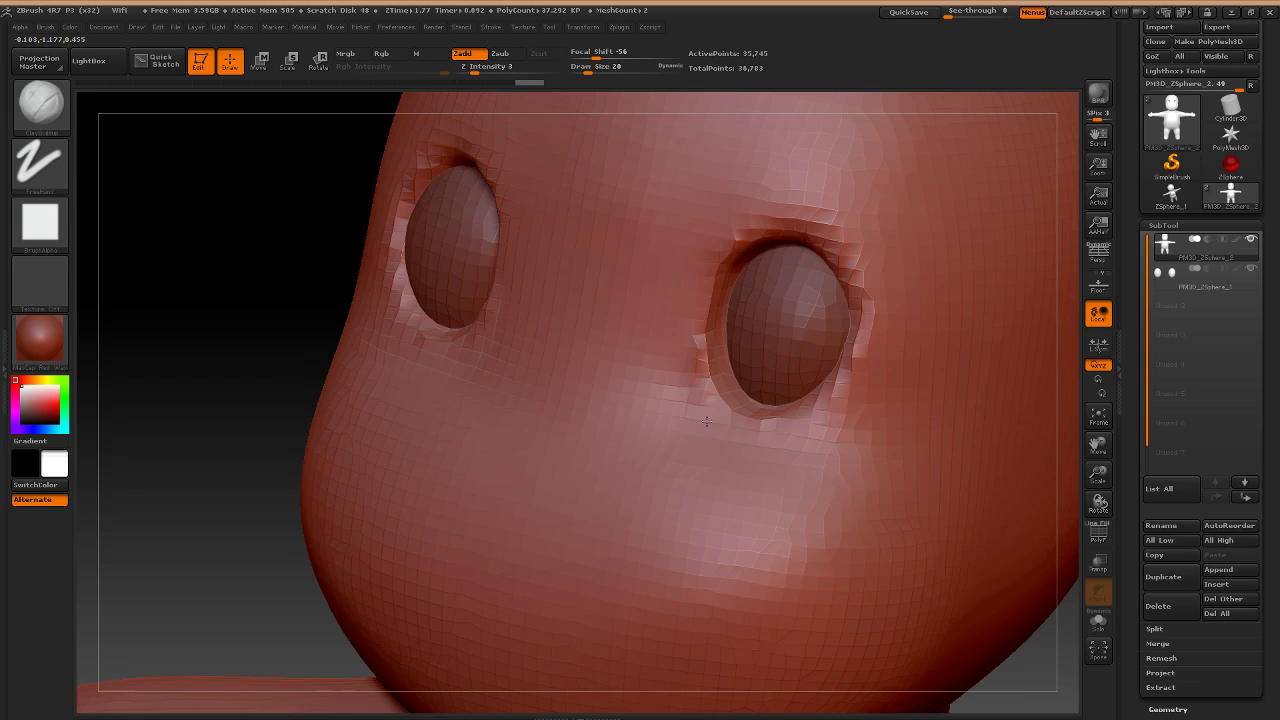
key("shift")
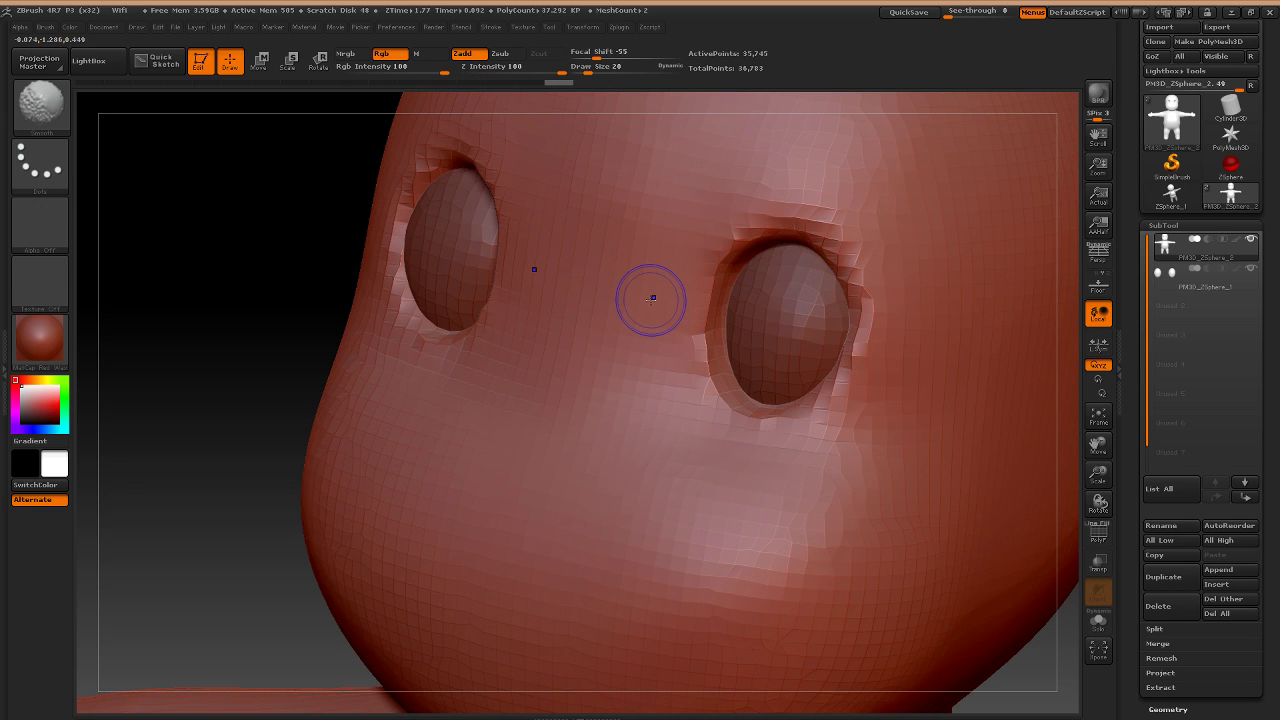
mouse_move(651, 300)
right_mouse_down("shift")
mouse_move(563, 405)
mouse_move(529, 355)
mouse_move(694, 425)
mouse_move(704, 409)
right_mouse_up("shift")
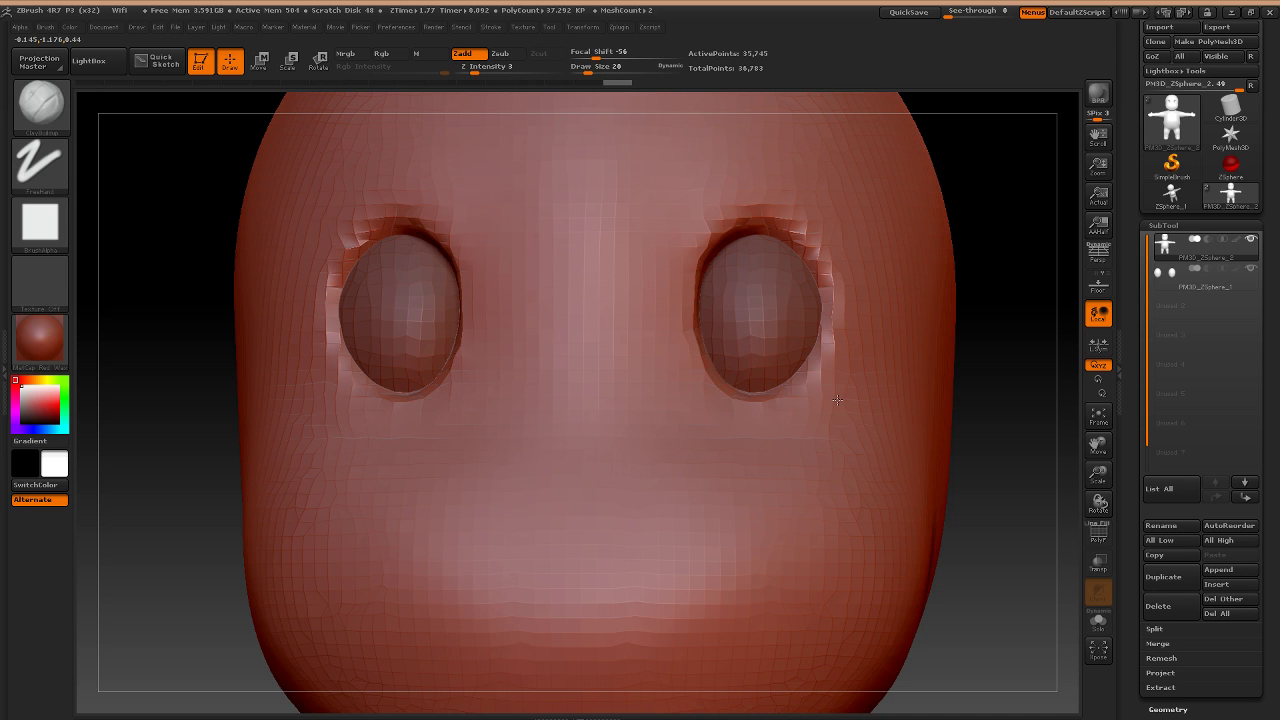
Import the Wifi_Man_Final image as a texture, add it to Spotlight as a reference, and hide LightBox.
key("ctrl")
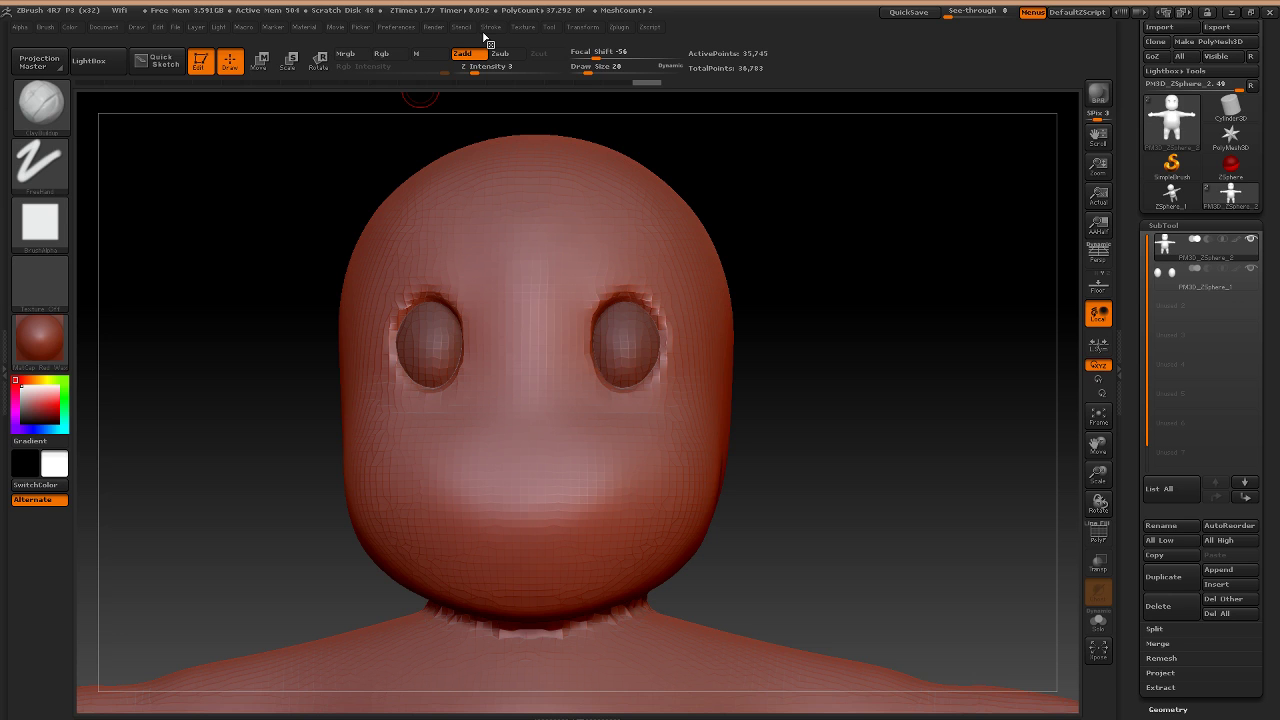
left_click(523, 27)
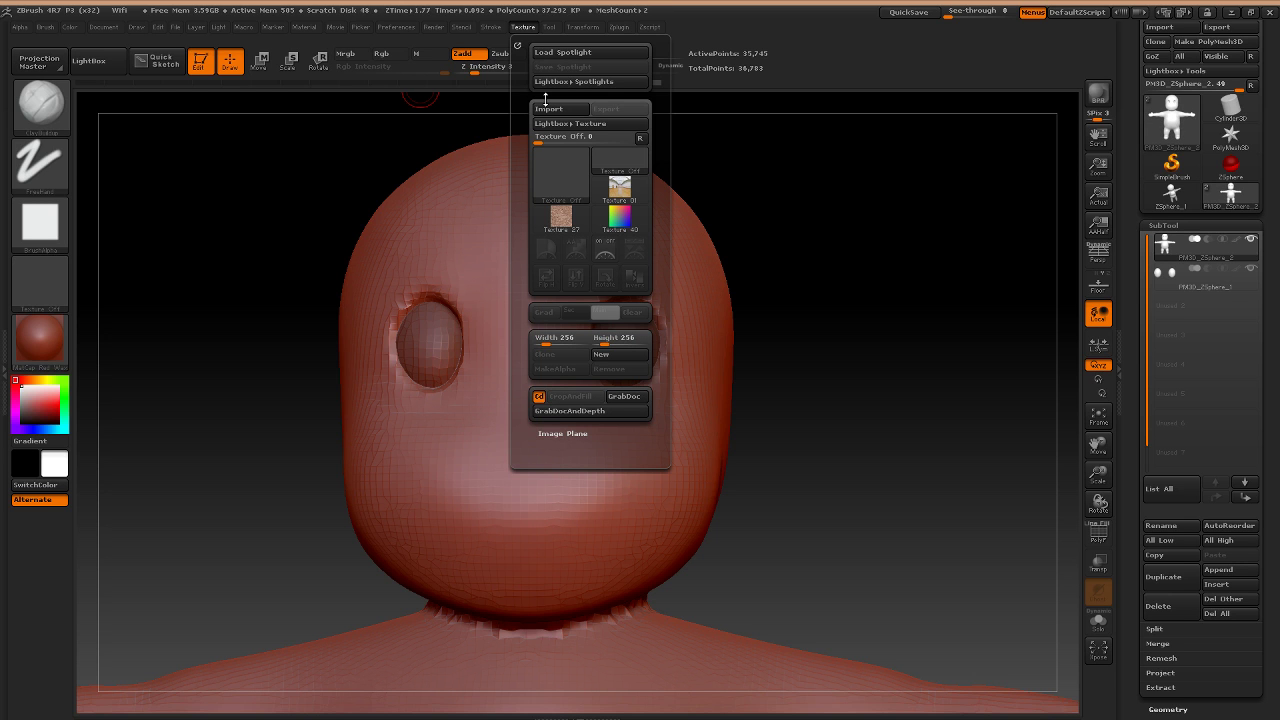
left_click(548, 108)
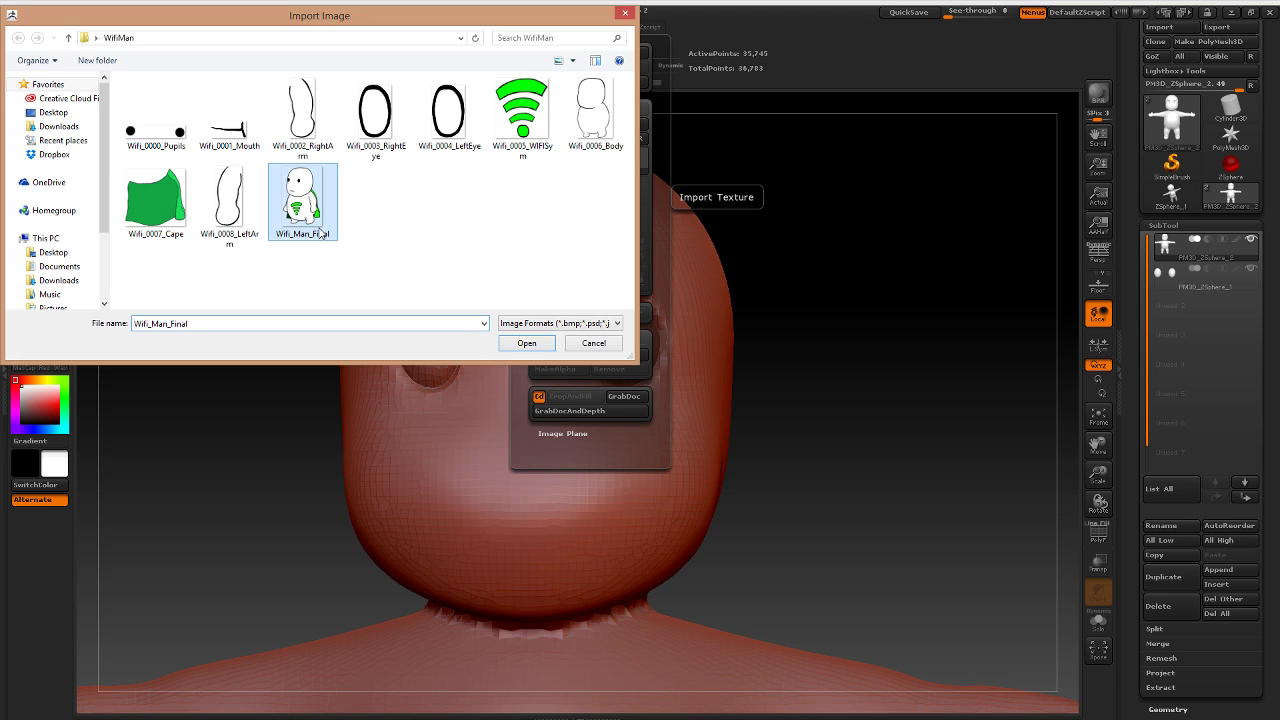
double_click(320, 232)
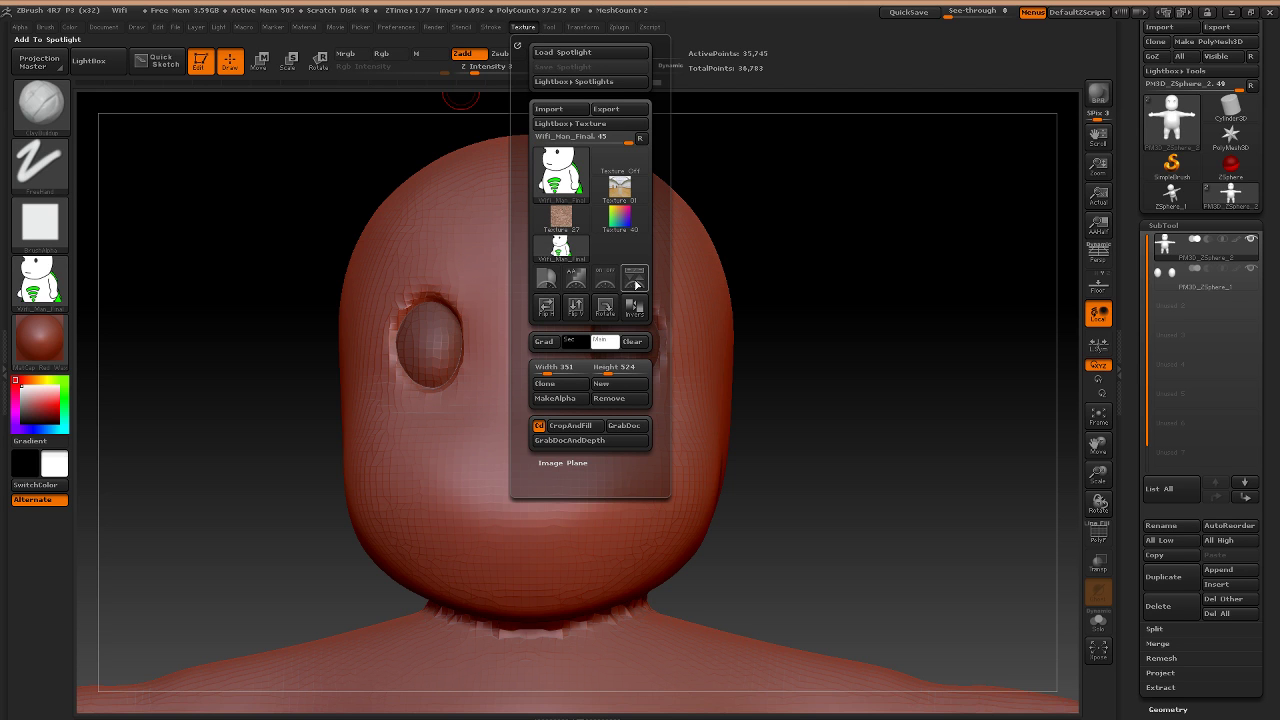
left_click(634, 280)
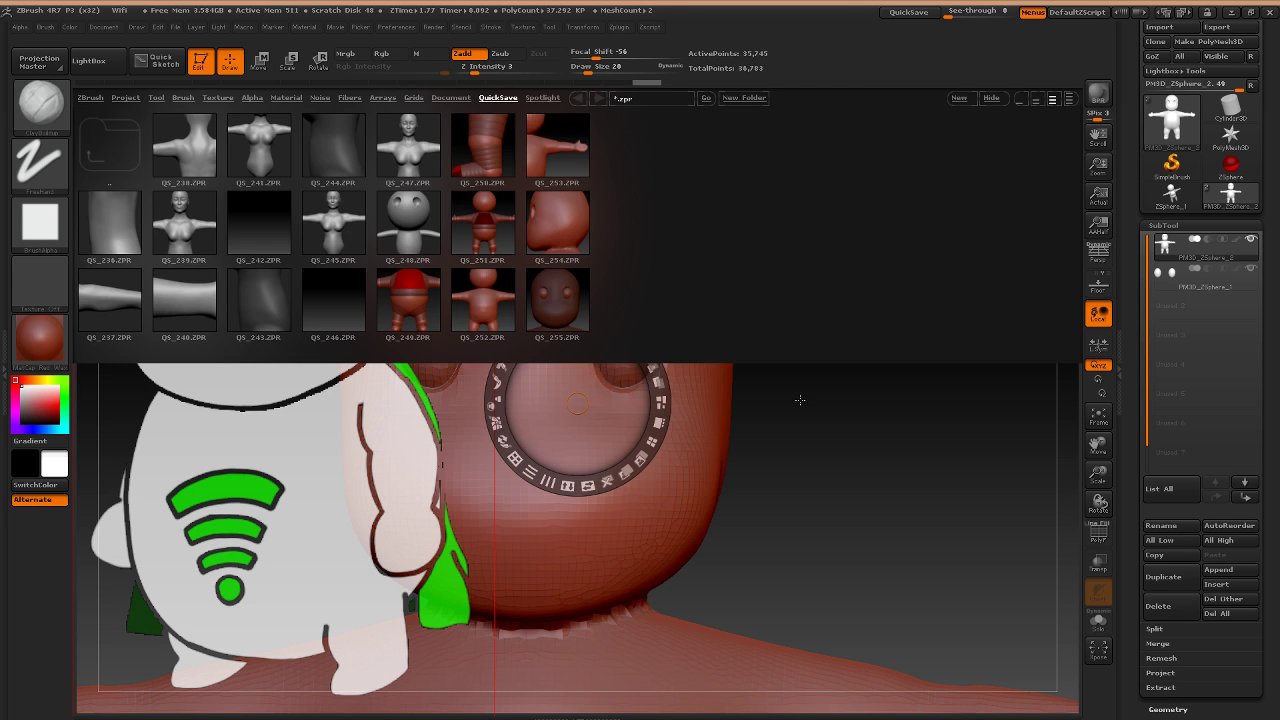
key("comma")
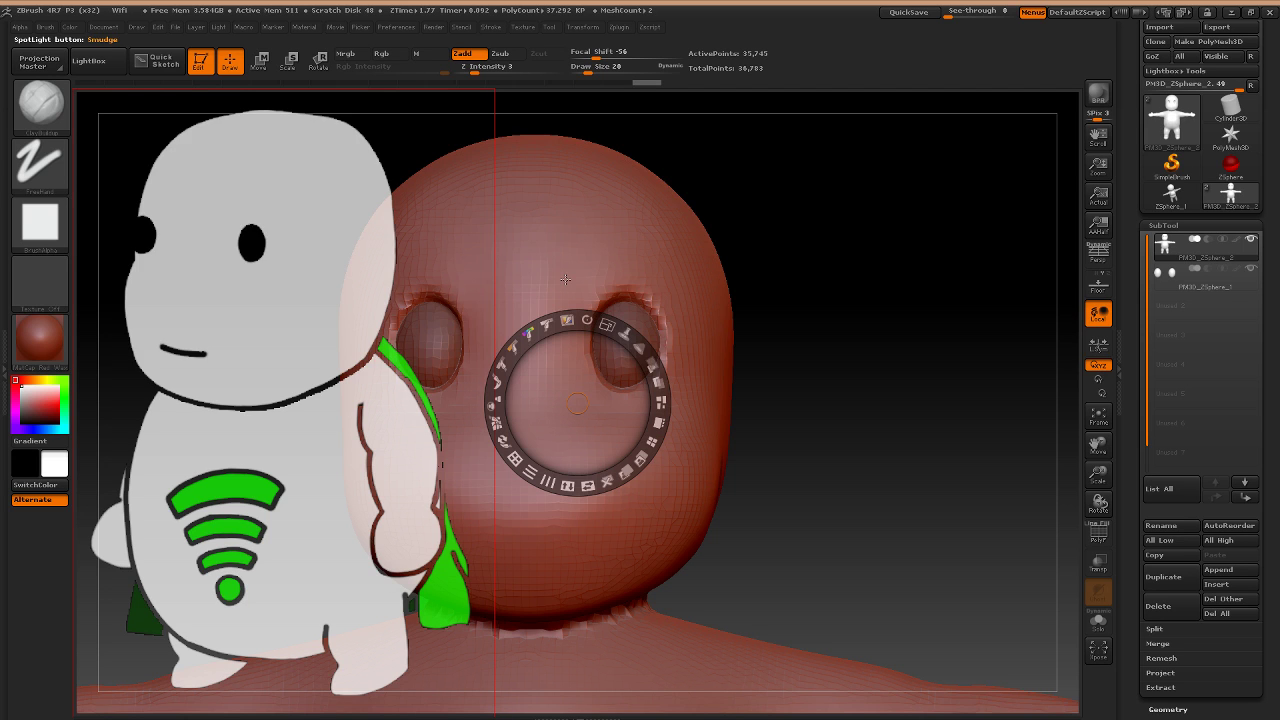
Shrink the Spotlight reference image, position it over the middle of the face and leave Spotlight editing.
left_click_drag(607, 325, 271, 176)
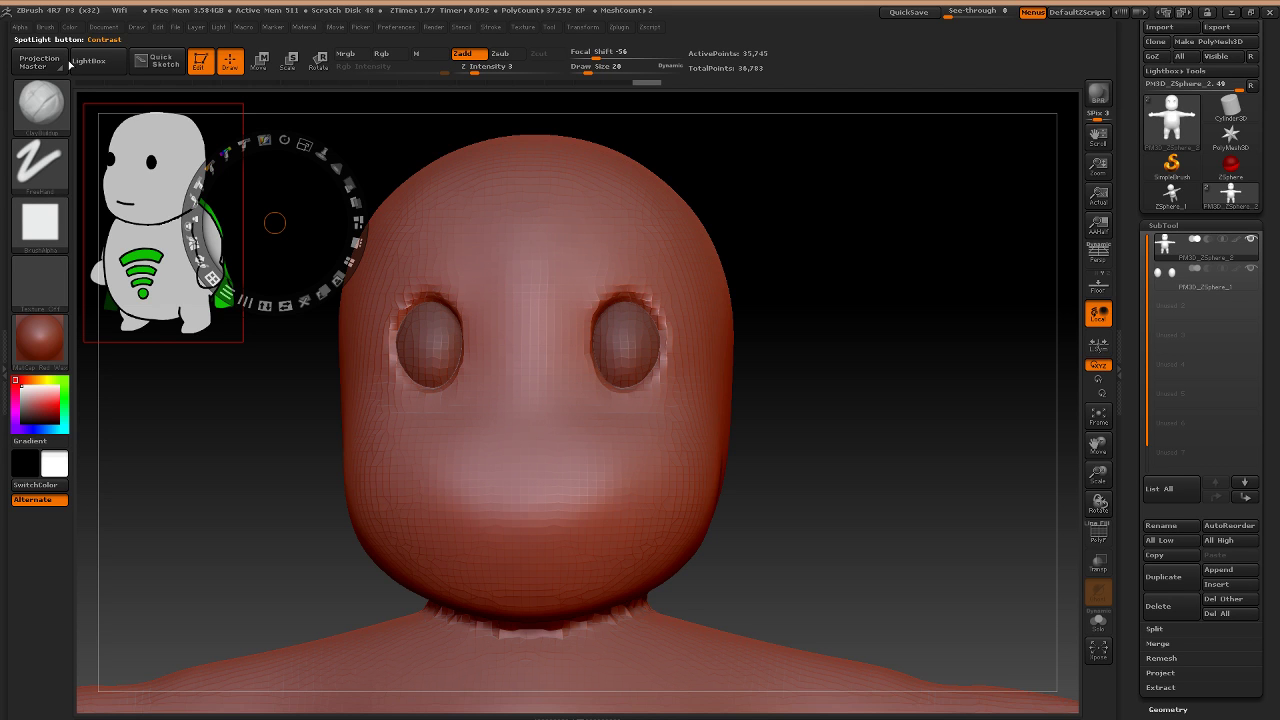
left_click(45, 27)
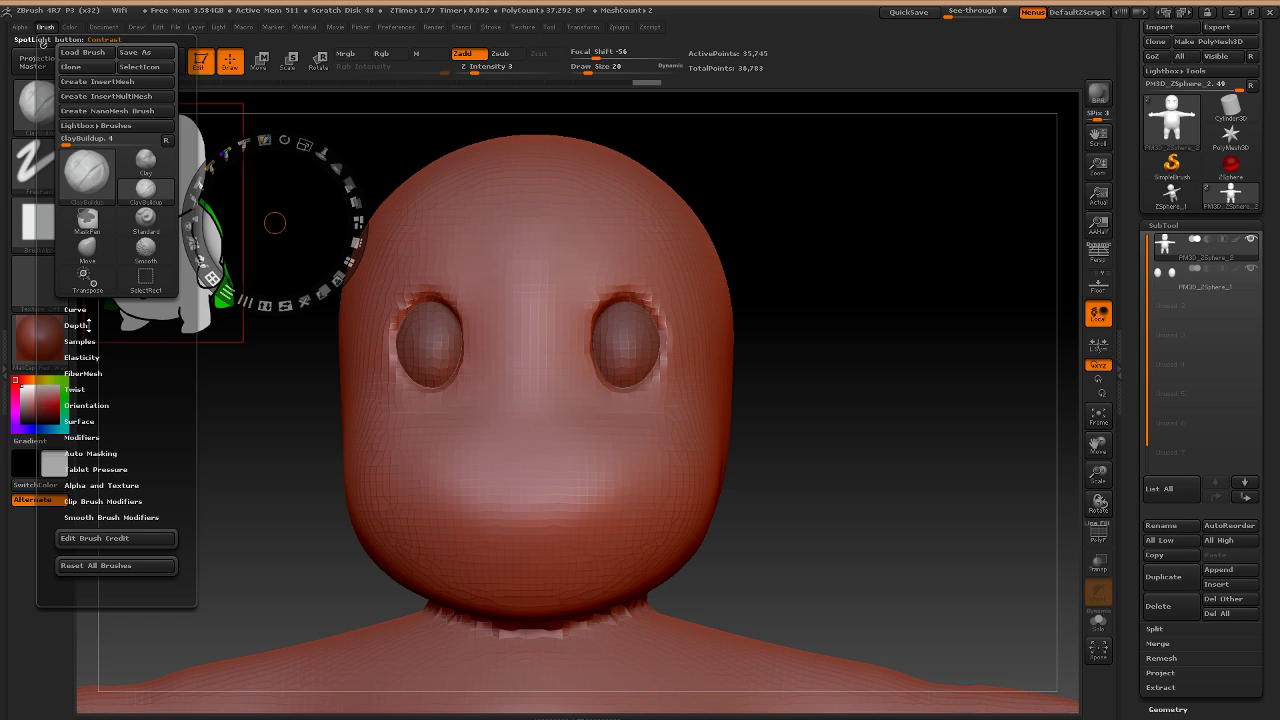
left_click(82, 341)
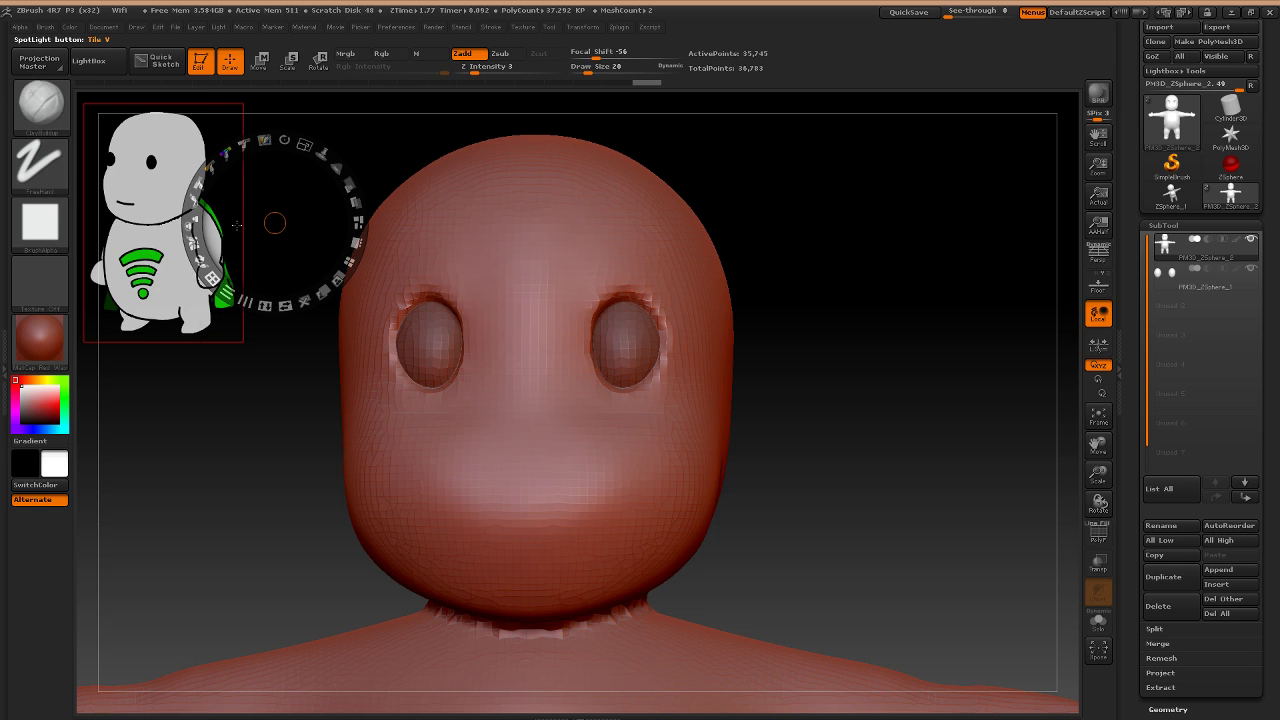
left_click_drag(237, 225, 602, 336)
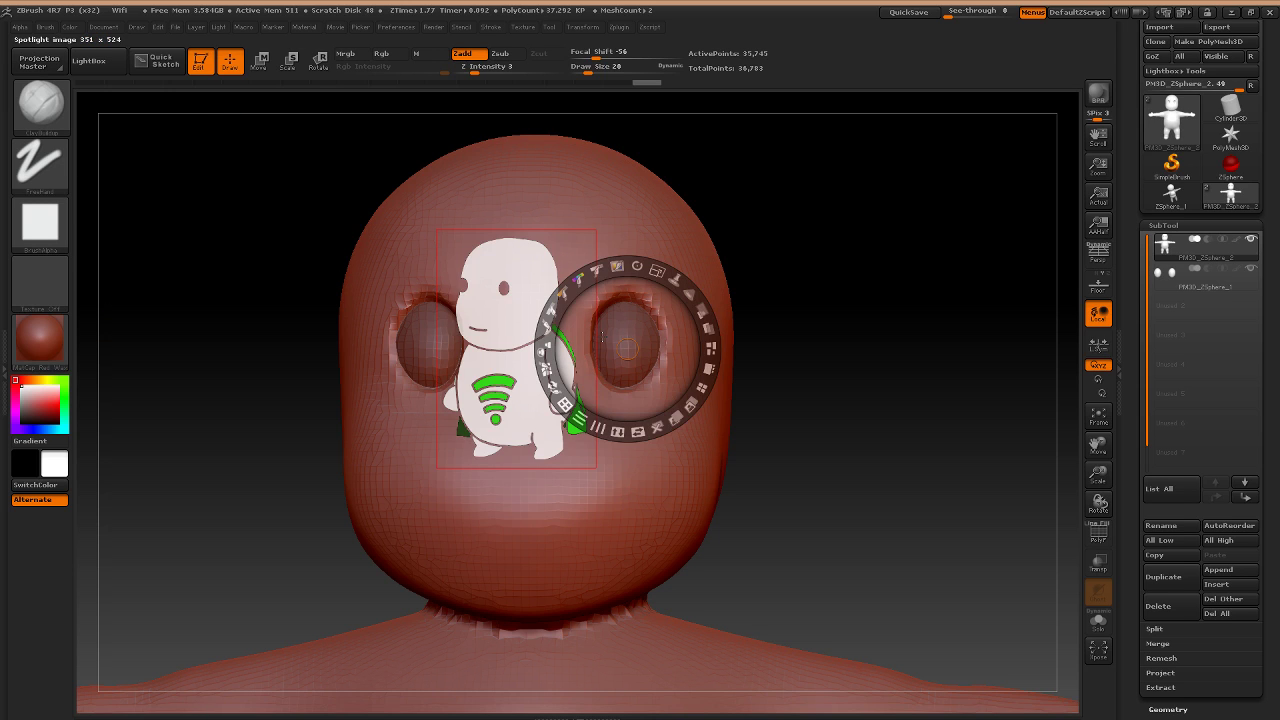
key("z")
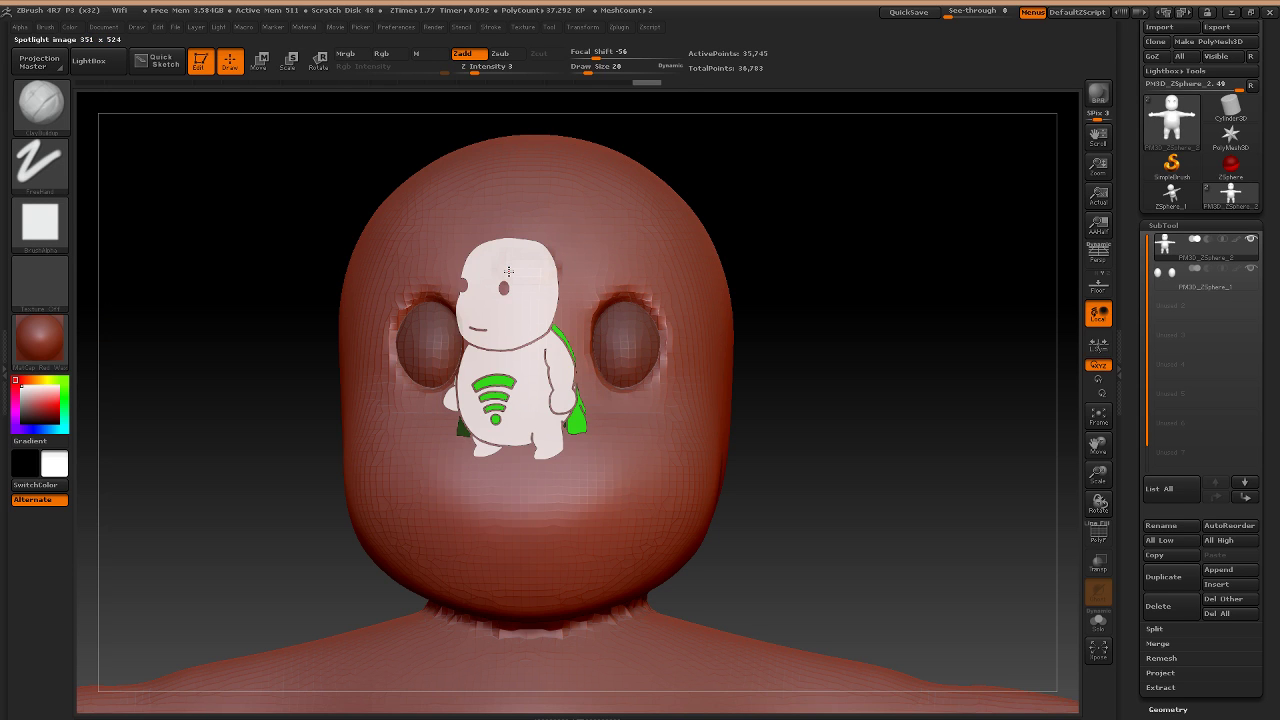
Try ClayBuildup strokes on the forehead and lower face with the reference overlaid, and undo them.
left_click_drag(509, 271, 516, 299)
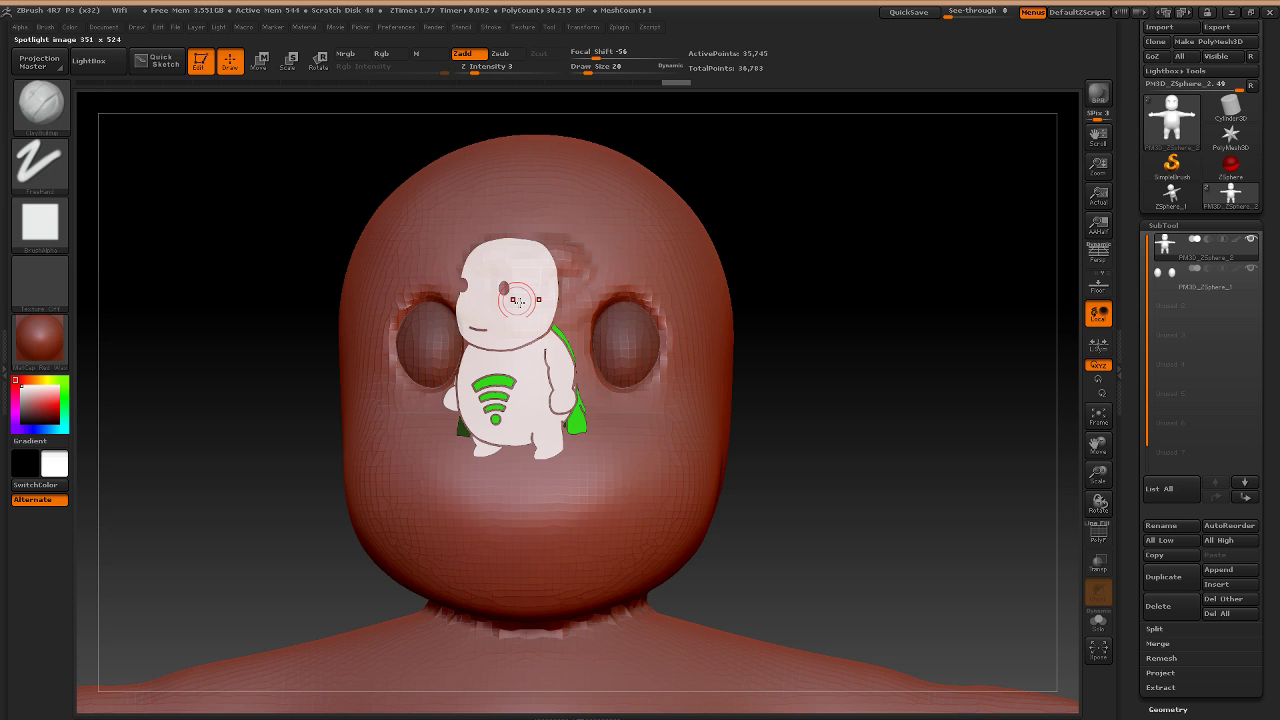
mouse_move(517, 300)
right_mouse_down()
mouse_move(710, 316)
mouse_move(853, 194)
mouse_move(580, 388)
right_mouse_up()
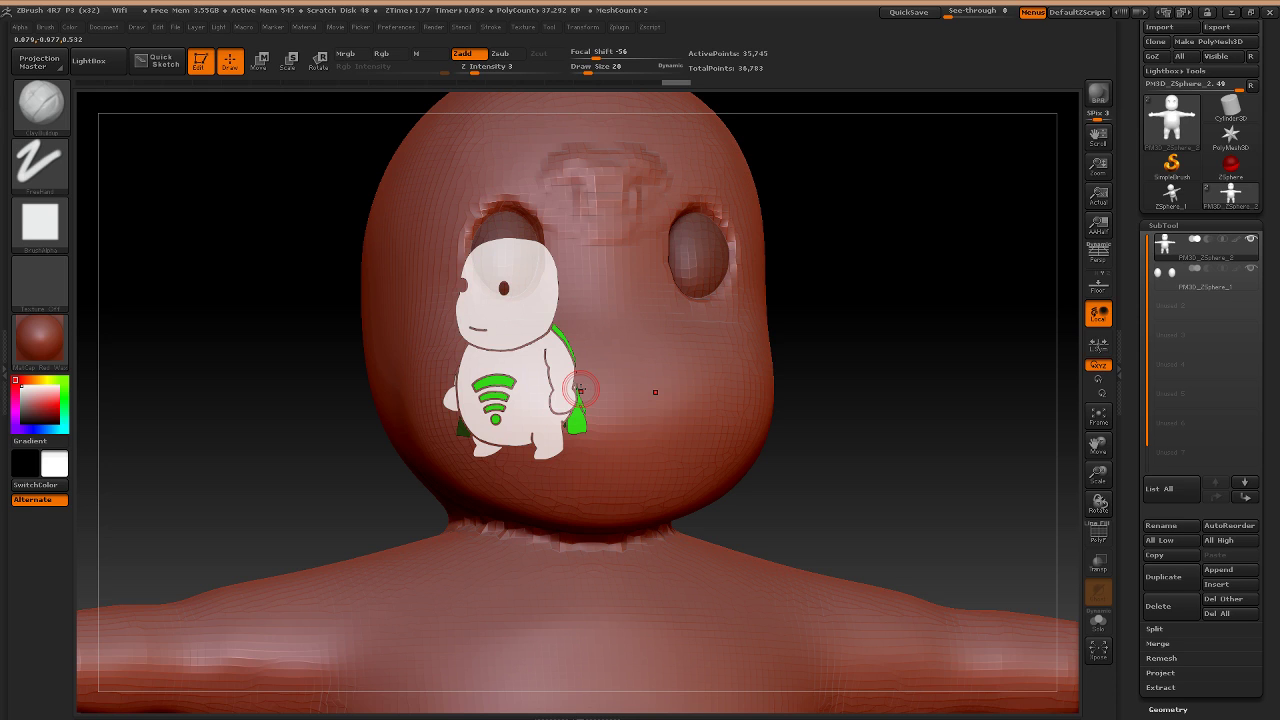
mouse_move(580, 388)
left_mouse_down()
mouse_move(566, 362)
mouse_move(522, 442)
left_mouse_up()
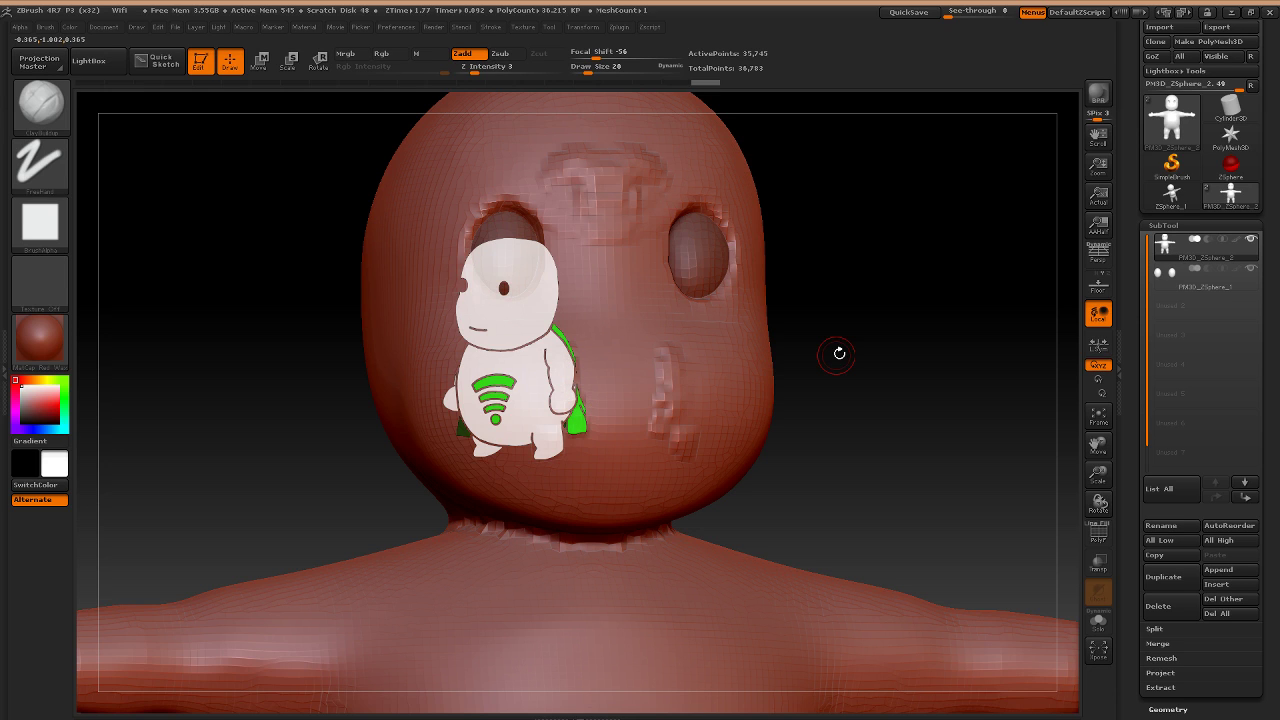
right_click_drag(839, 353, 634, 448, "ctrl")
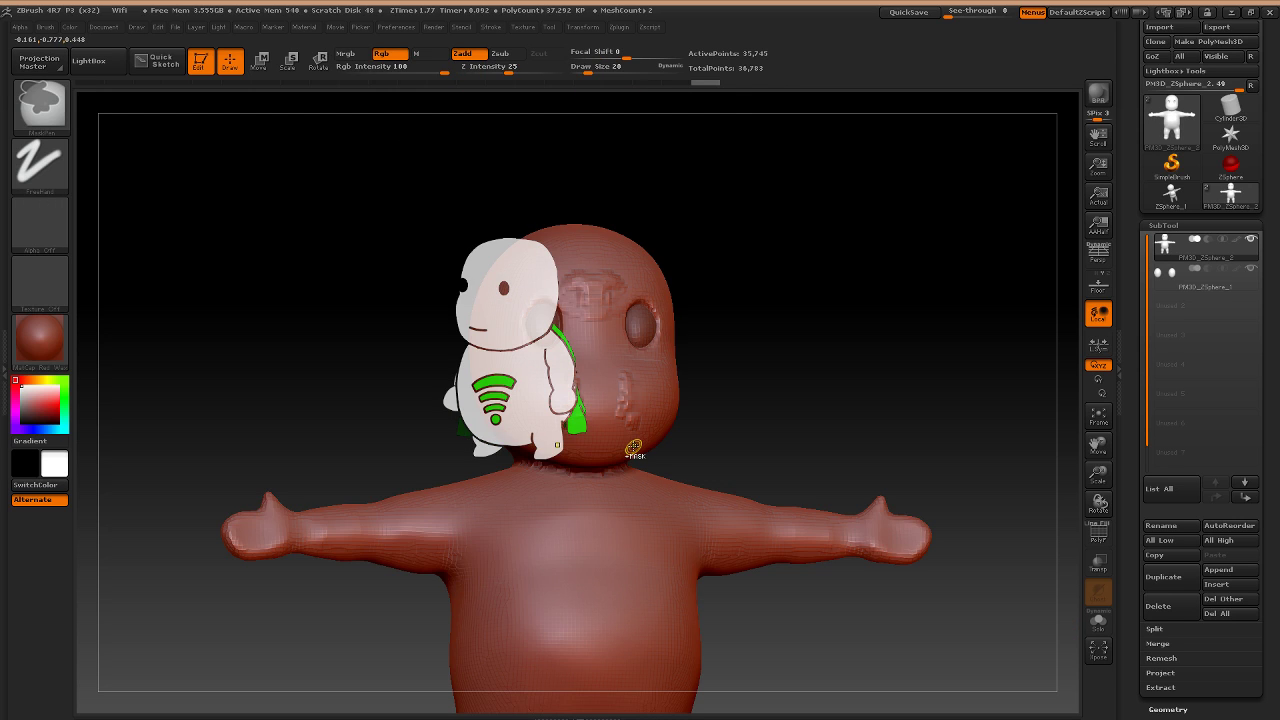
key("ctrl+z")
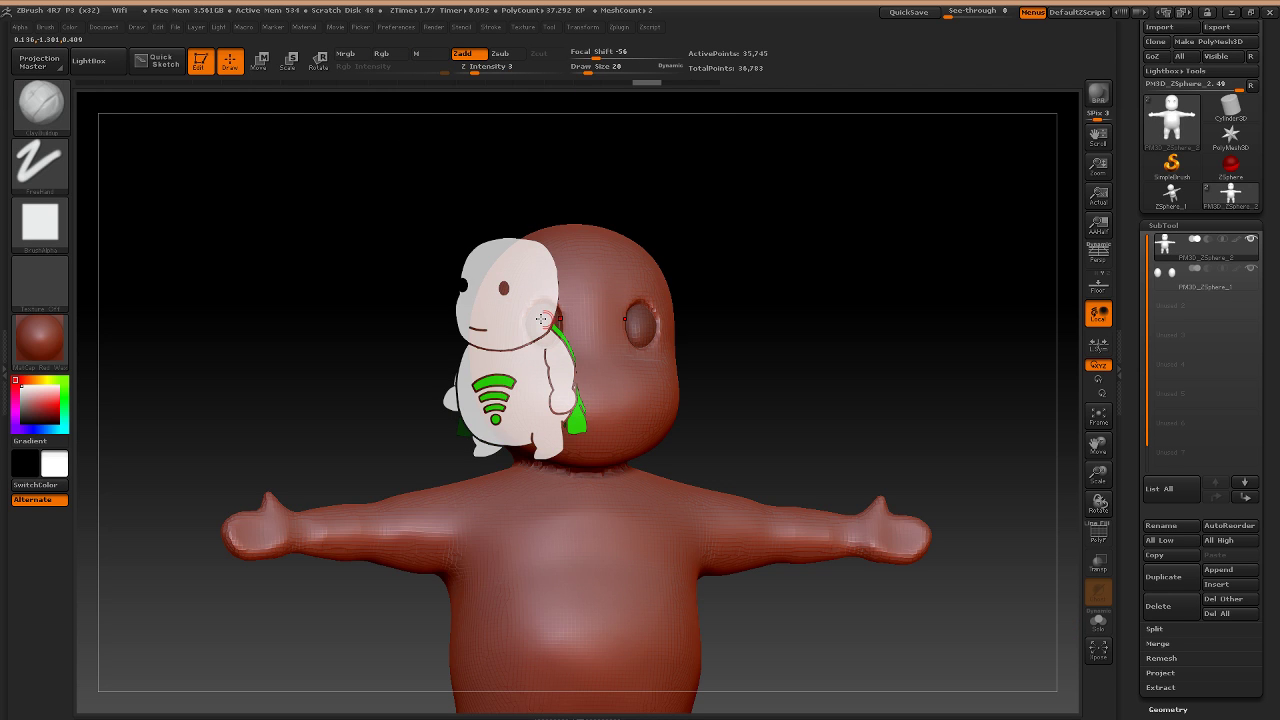
Reposition the Spotlight reference in the canvas's upper-left corner, clear of the head, and leave Spotlight editing.
left_click(69, 27)
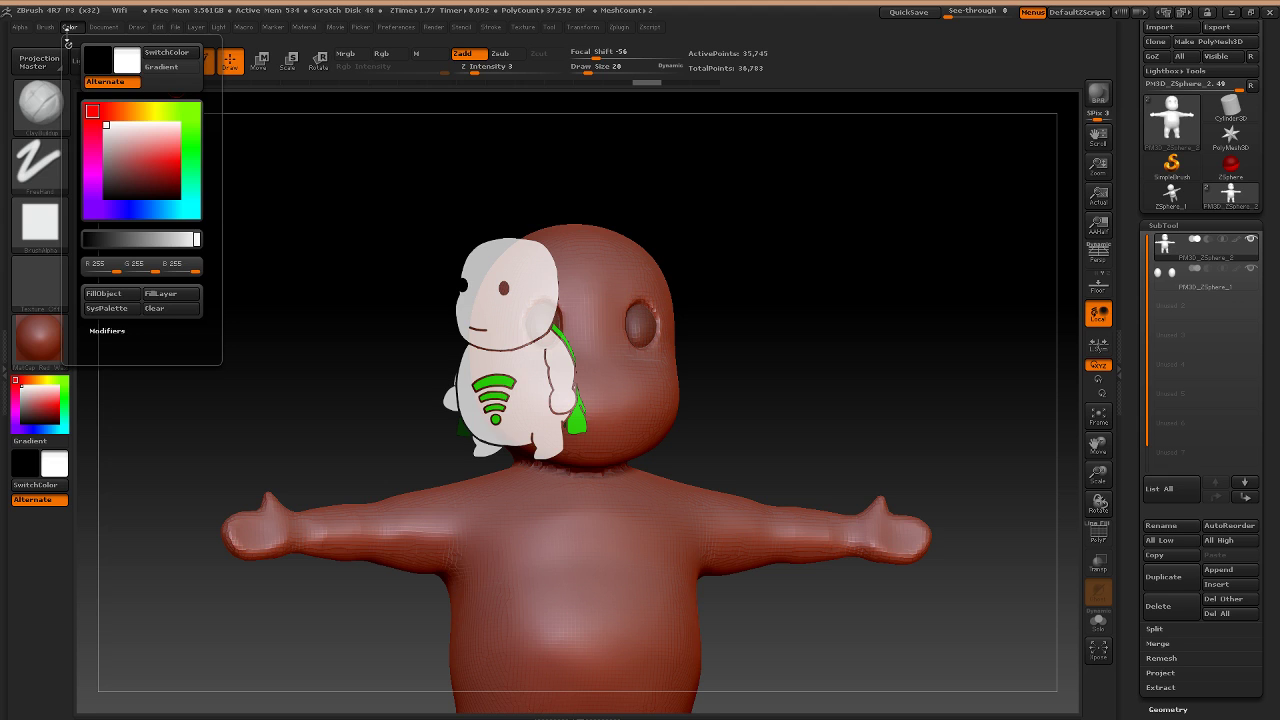
left_click(45, 27)
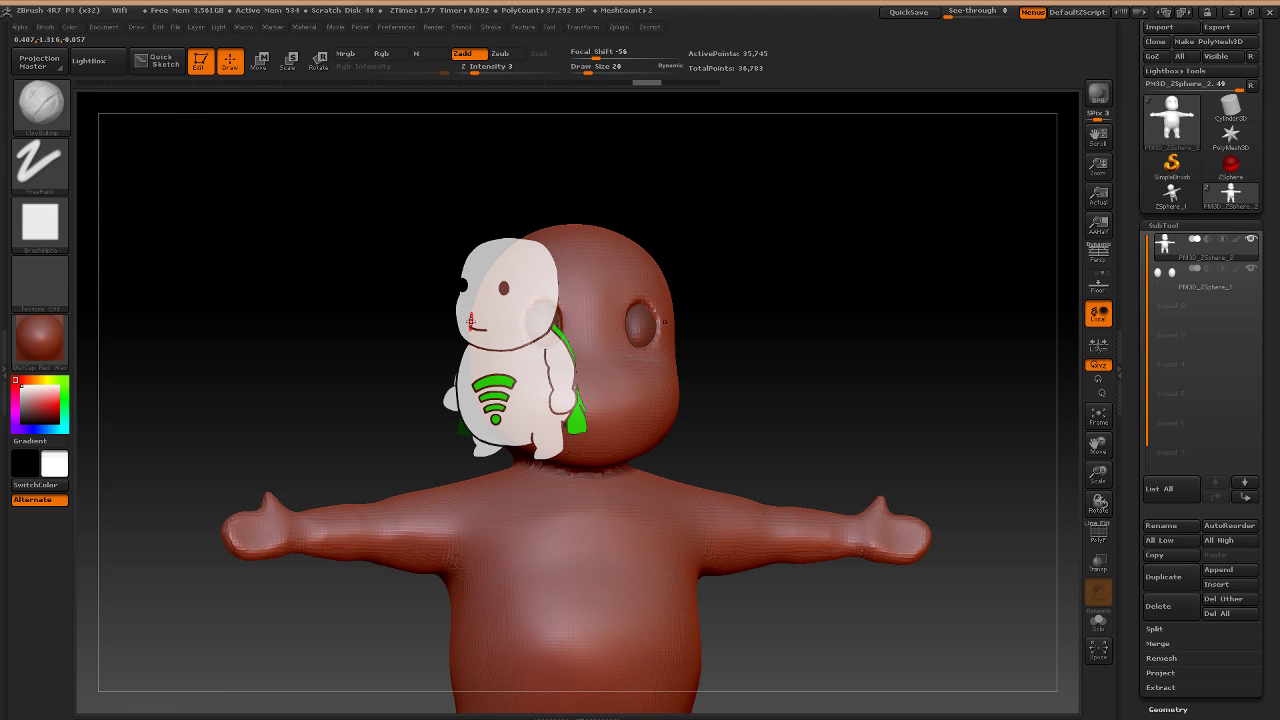
key("z")
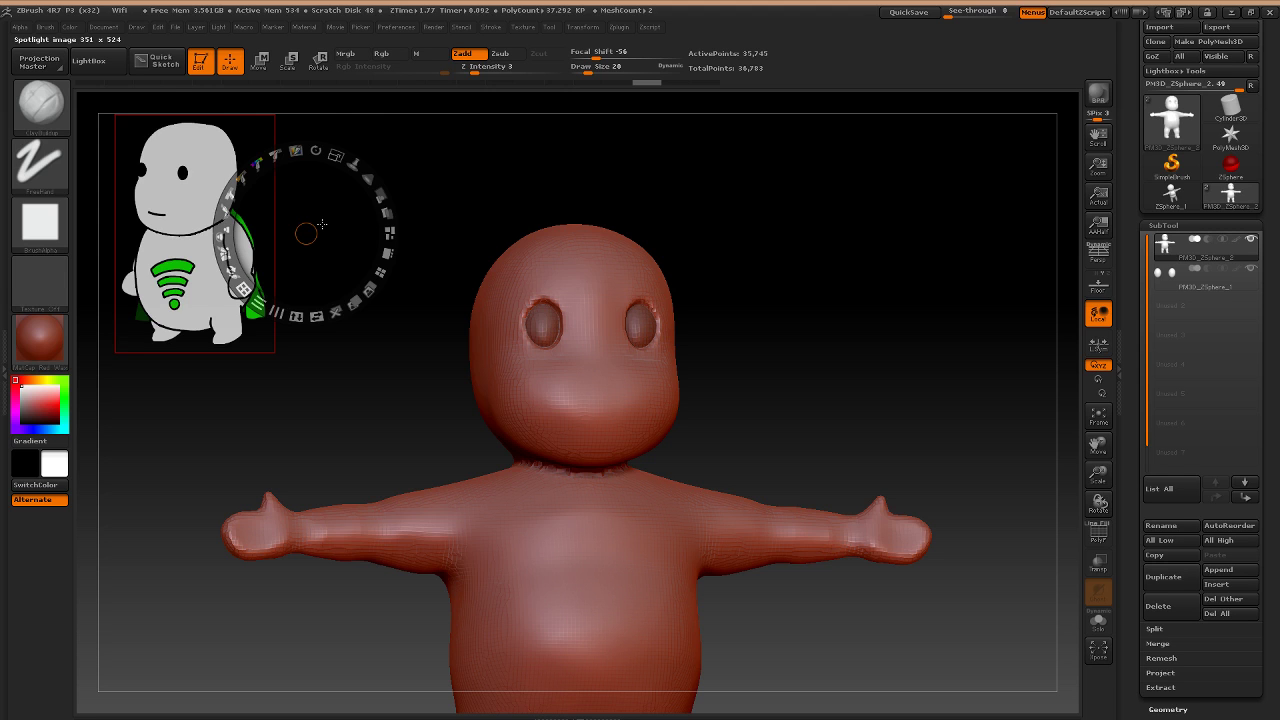
left_click_drag(322, 224, 283, 193)
key("z")
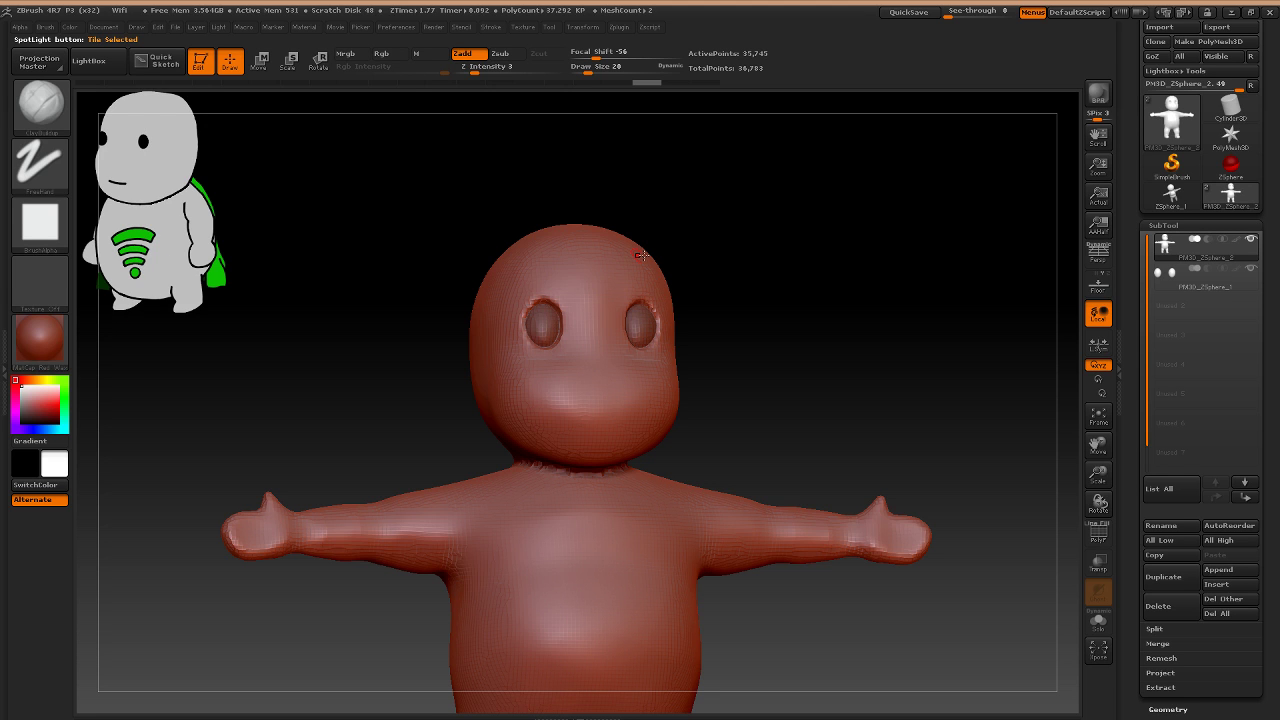
Build up the surface directly beneath one eye socket with ClayBuildup strokes at Draw Size 20 and Z Intensity 3.
right_click_drag(643, 256, 541, 325, "ctrl")
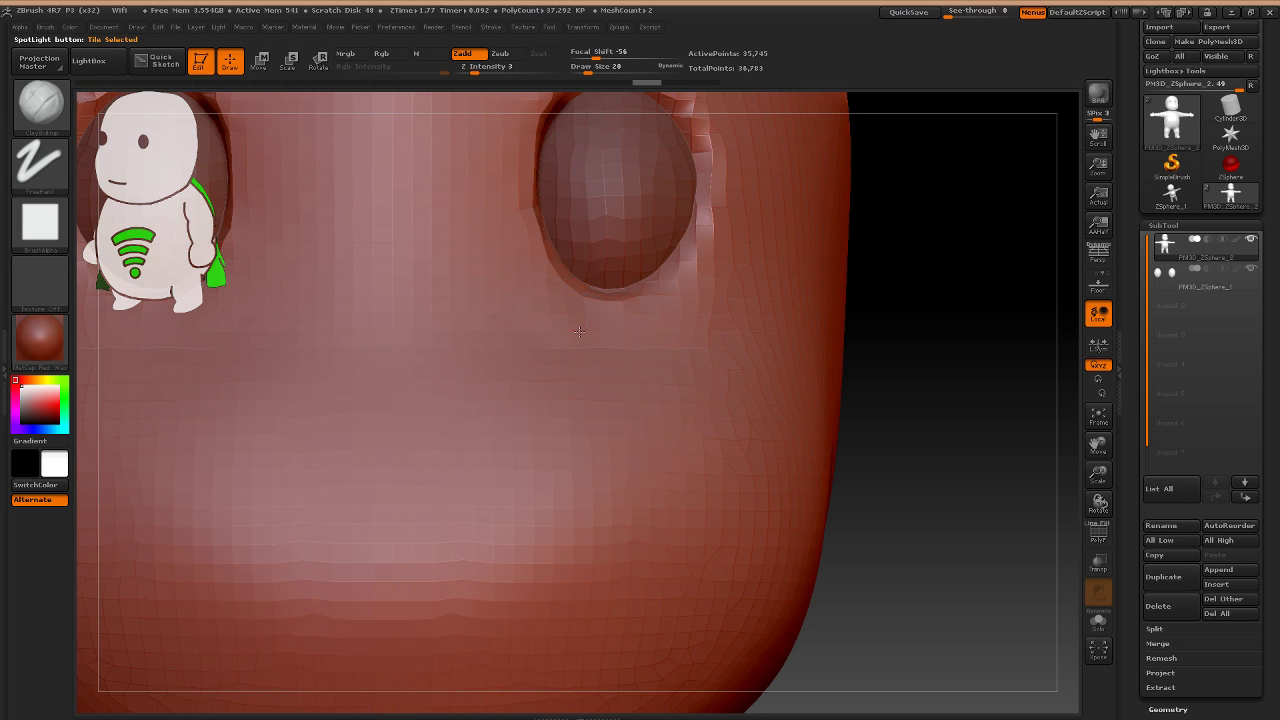
key("ctrl+shift+z")
key("ctrl+shift+z")
key("ctrl+shift+z")
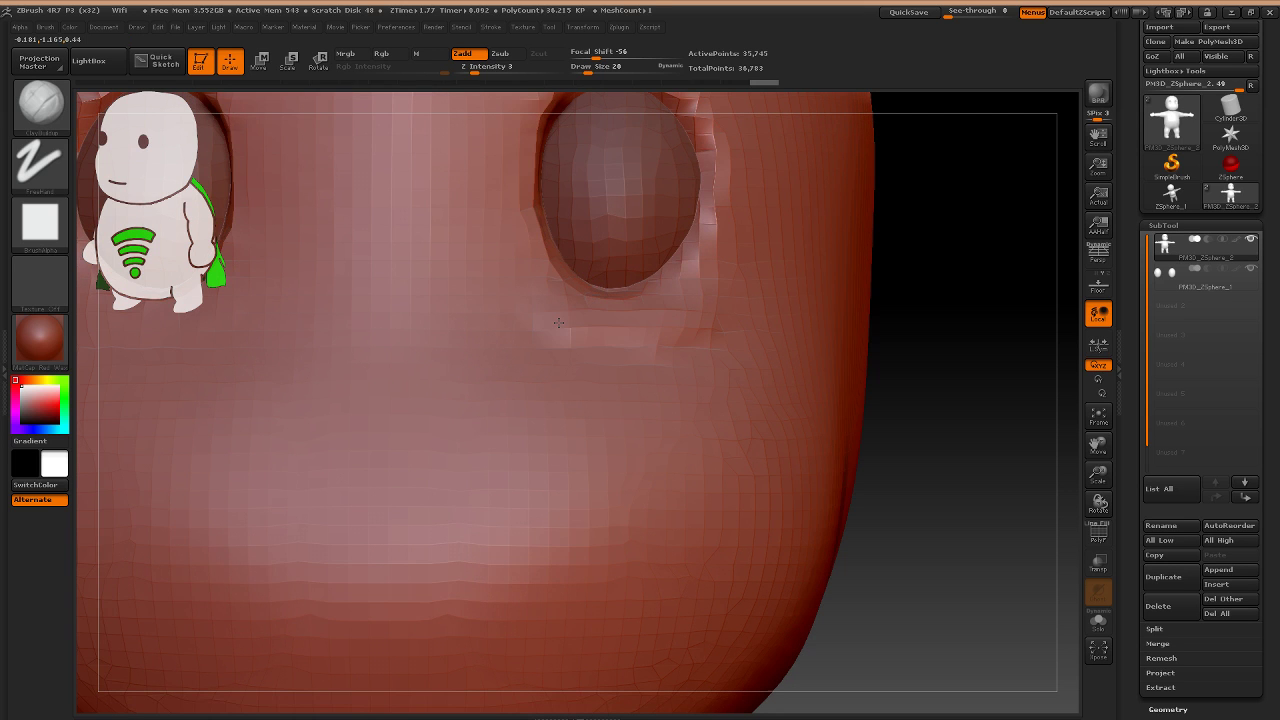
key("ctrl+z")
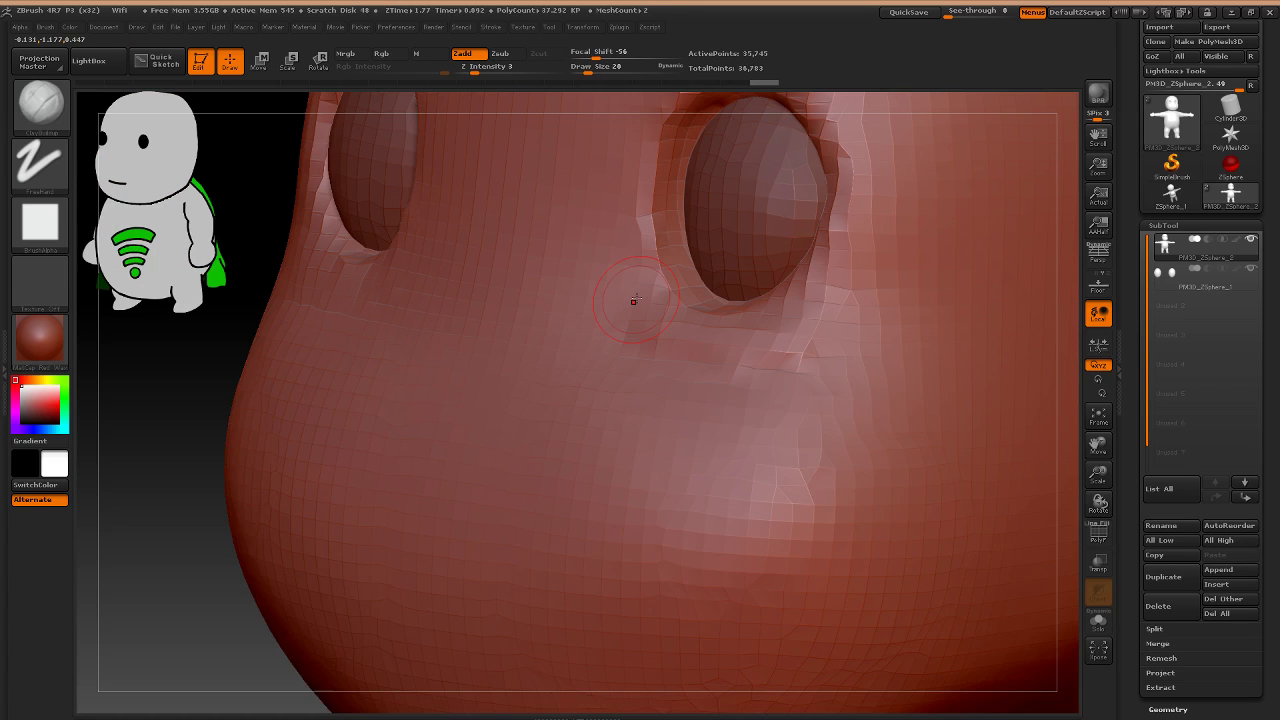
key("ctrl+z")
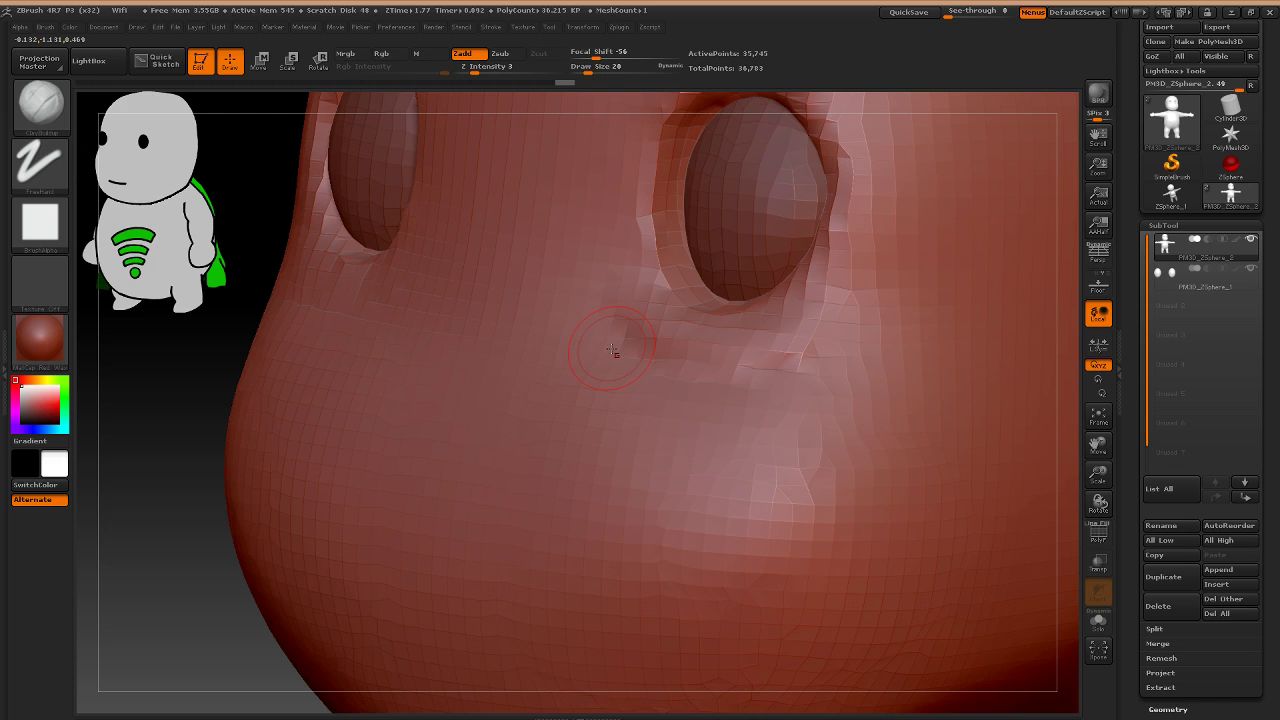
key("ctrl+shift+z")
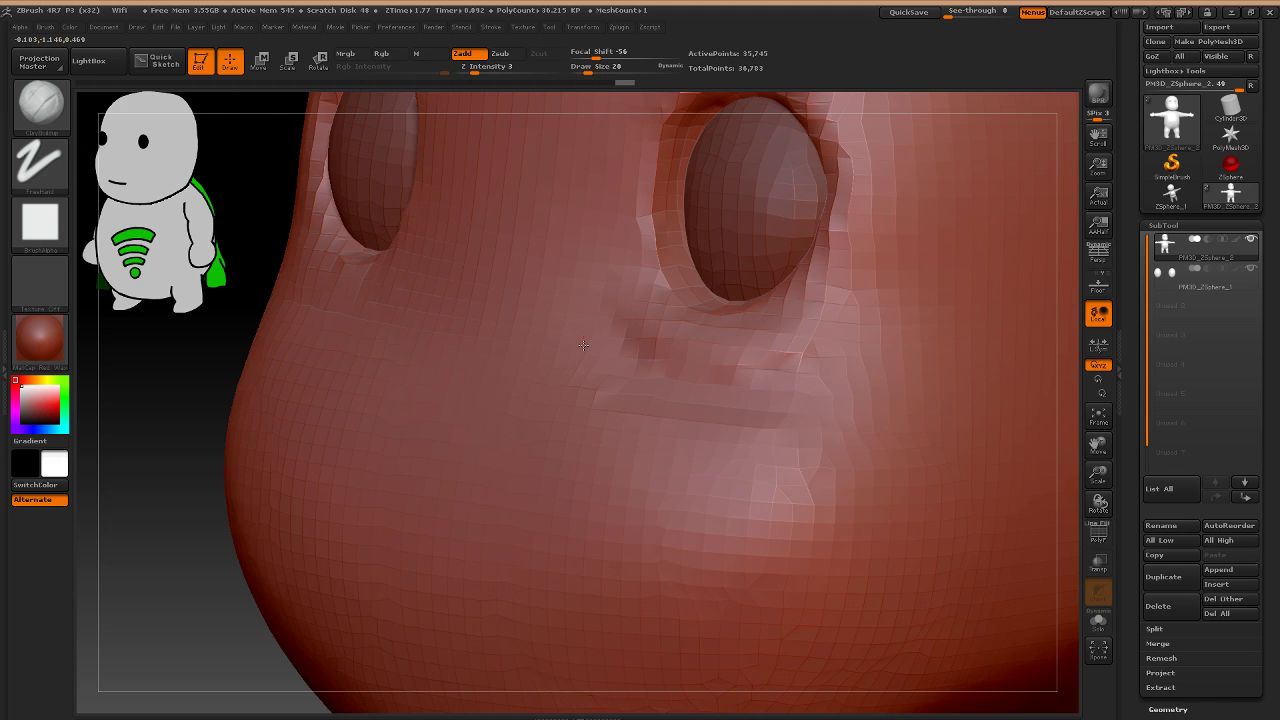
Smooth the strokes beneath the eye socket and build up its lower rim again with ClayBuildup.
key("ctrl+shift+z")
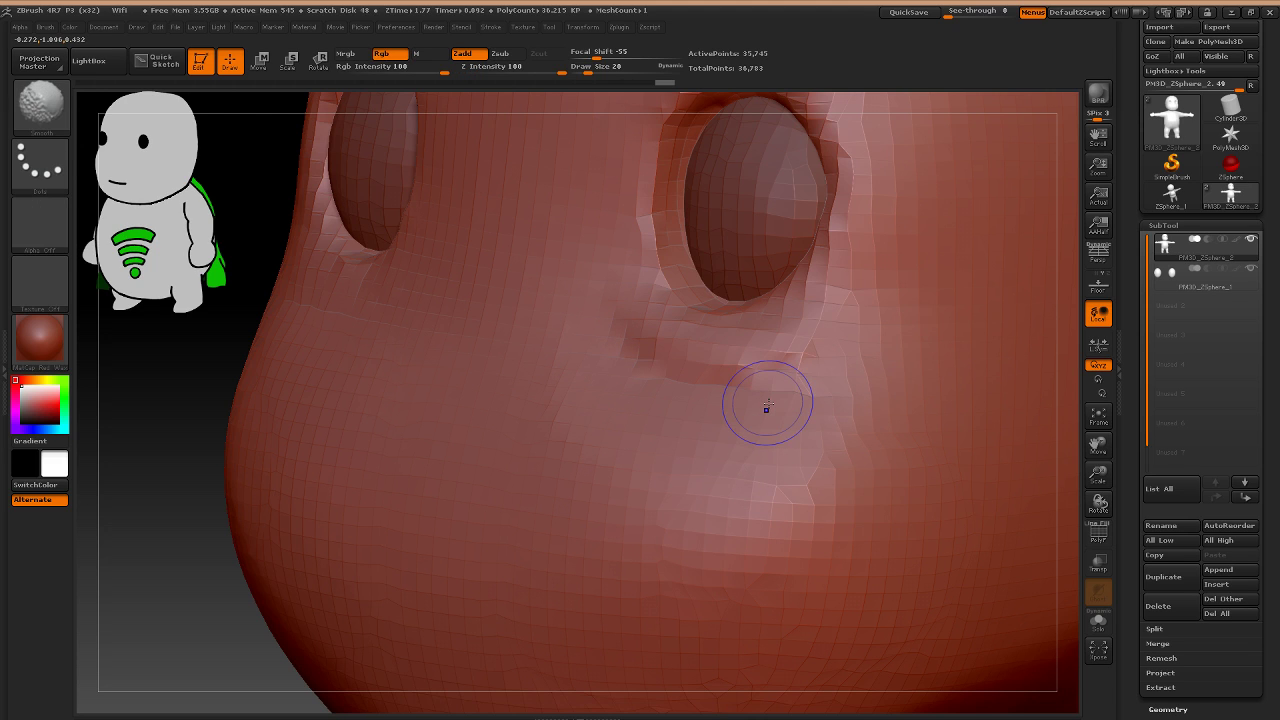
key("ctrl+shift+z")
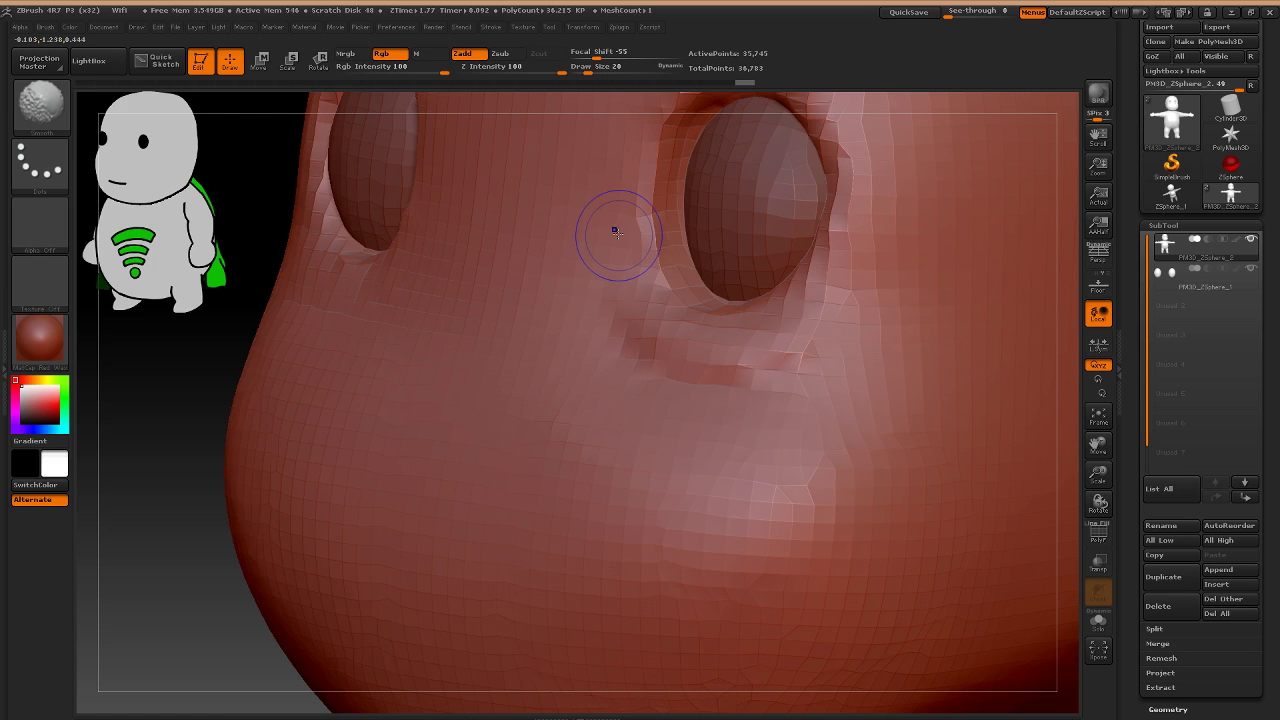
key("ctrl+shift+z")
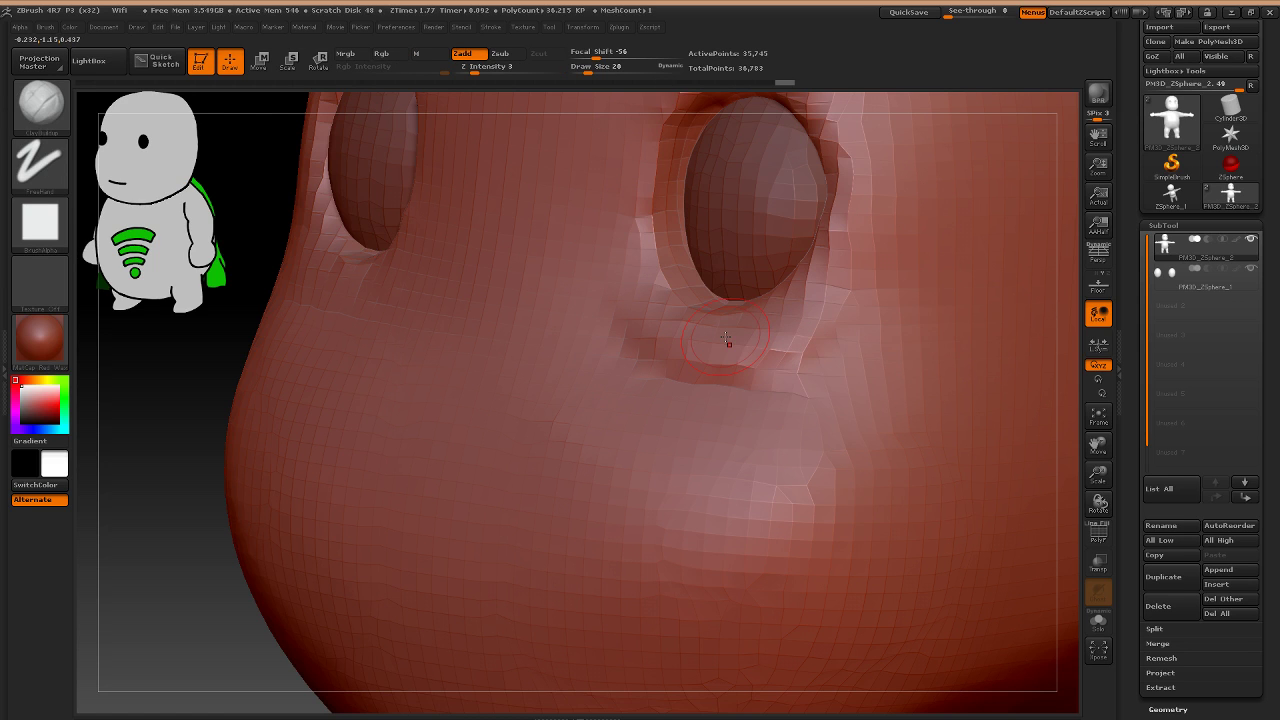
key("ctrl+shift+z")
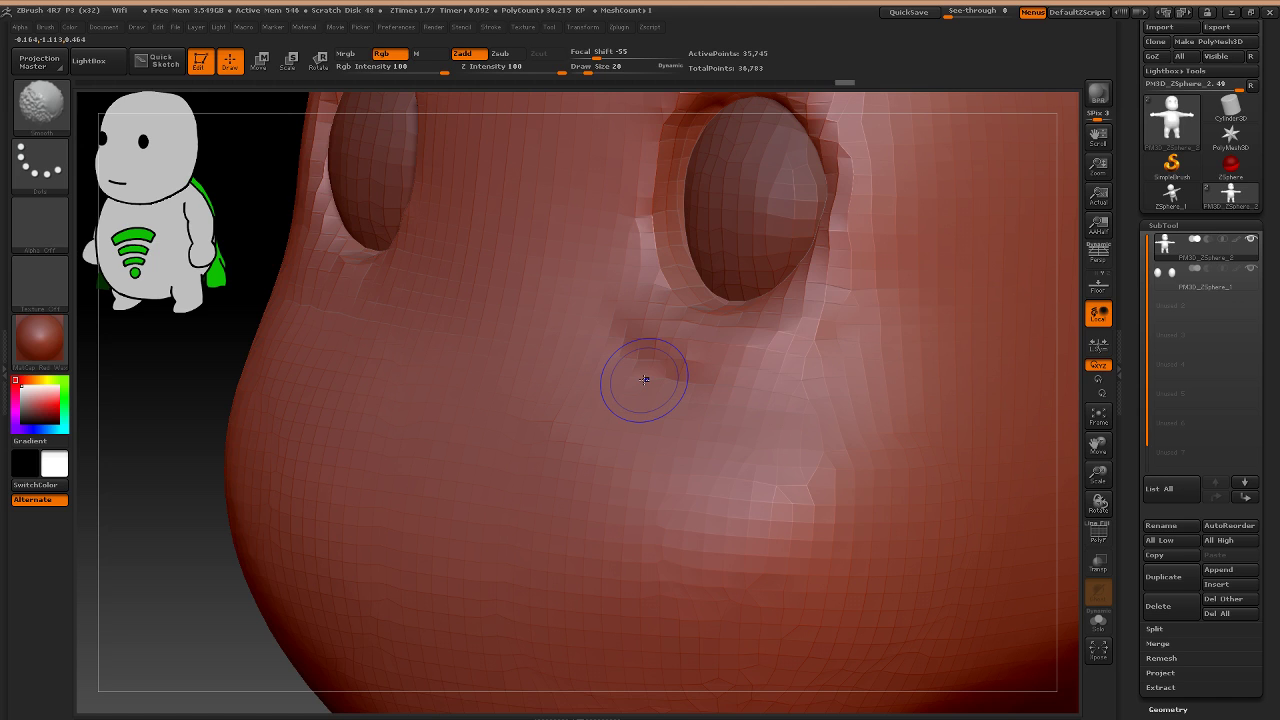
key("ctrl+shift+z")
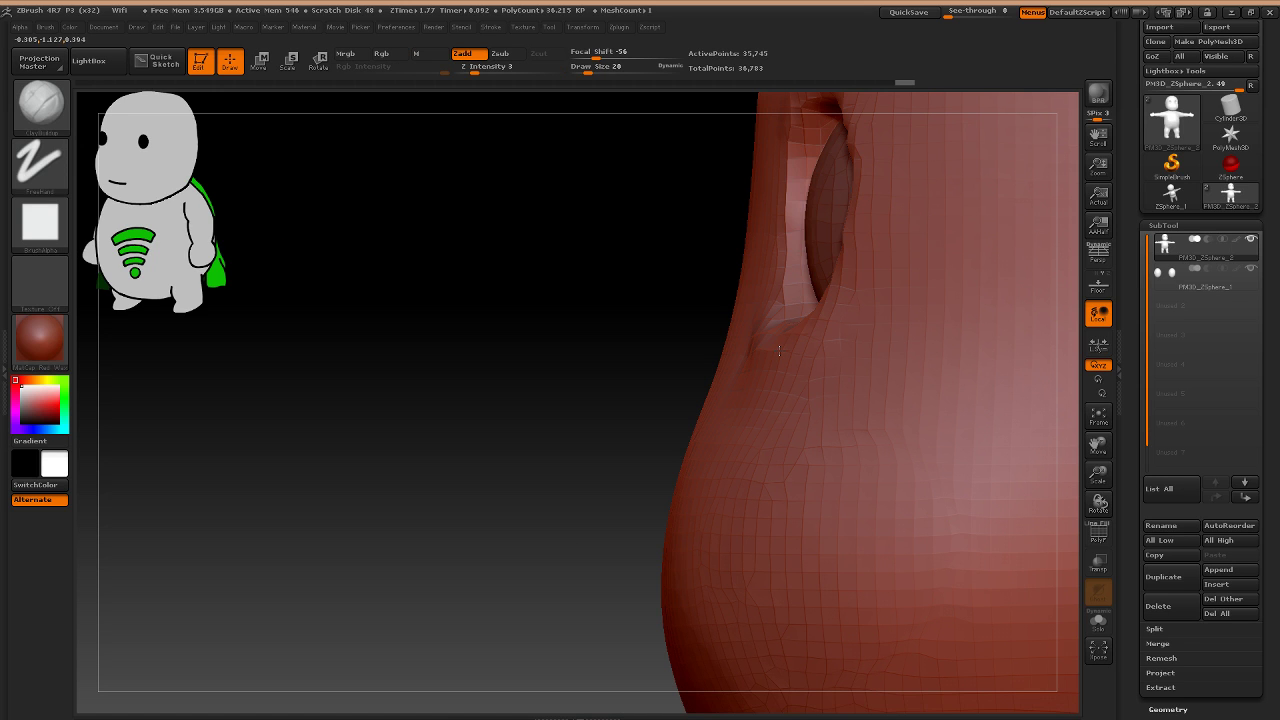
Undo the strokes beneath the eye back to the bridge build-up, and redo until the bridge between the eyes is smoothed.
key("ctrl+z")
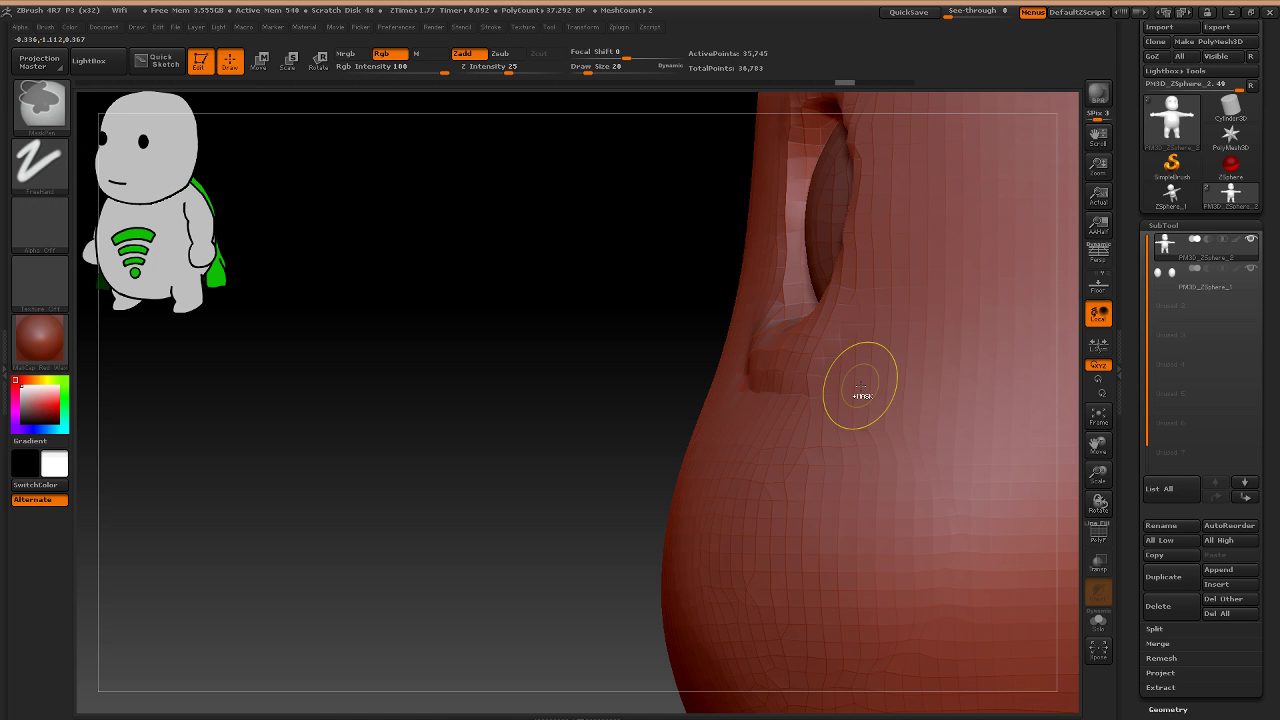
key("ctrl+z")
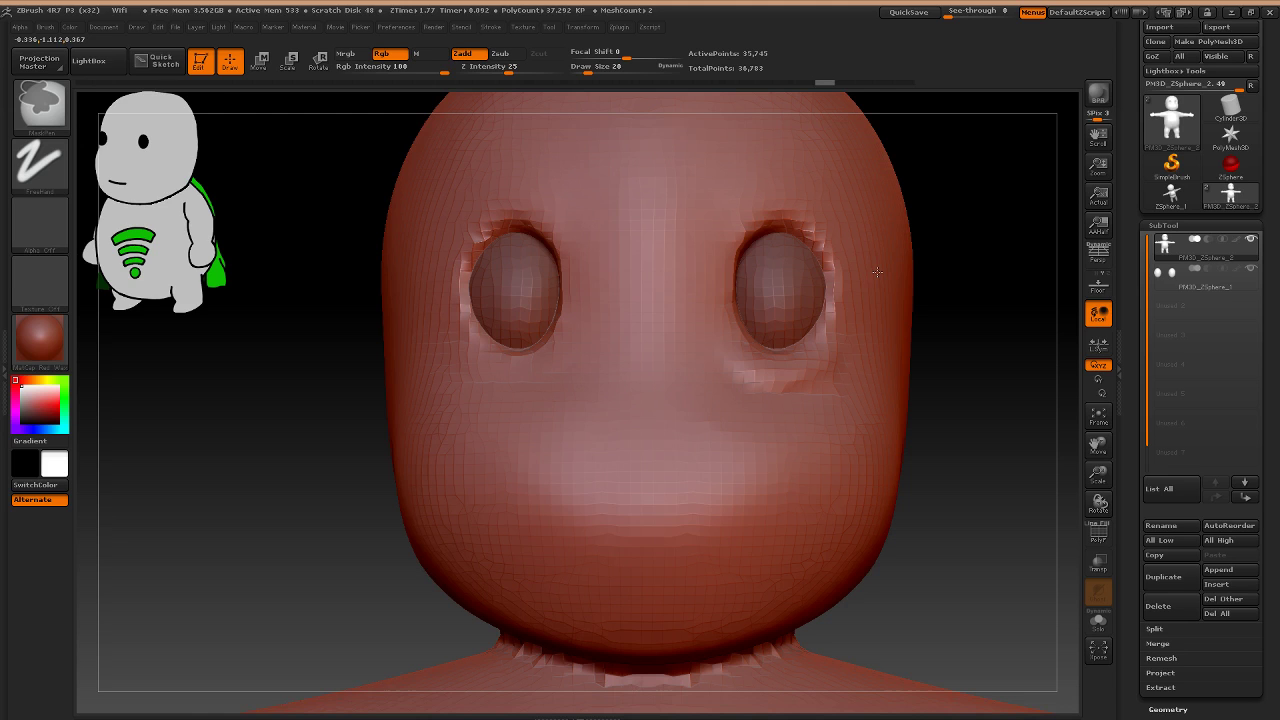
key("ctrl+z")
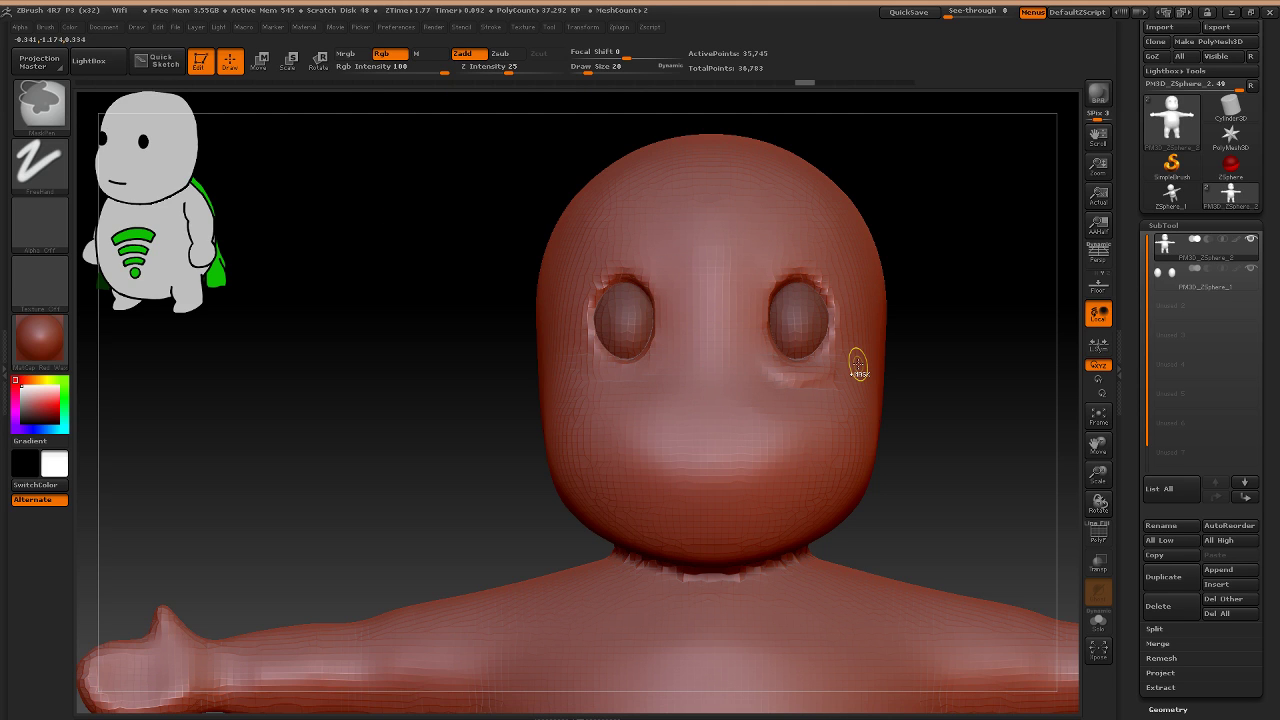
key("ctrl+z")
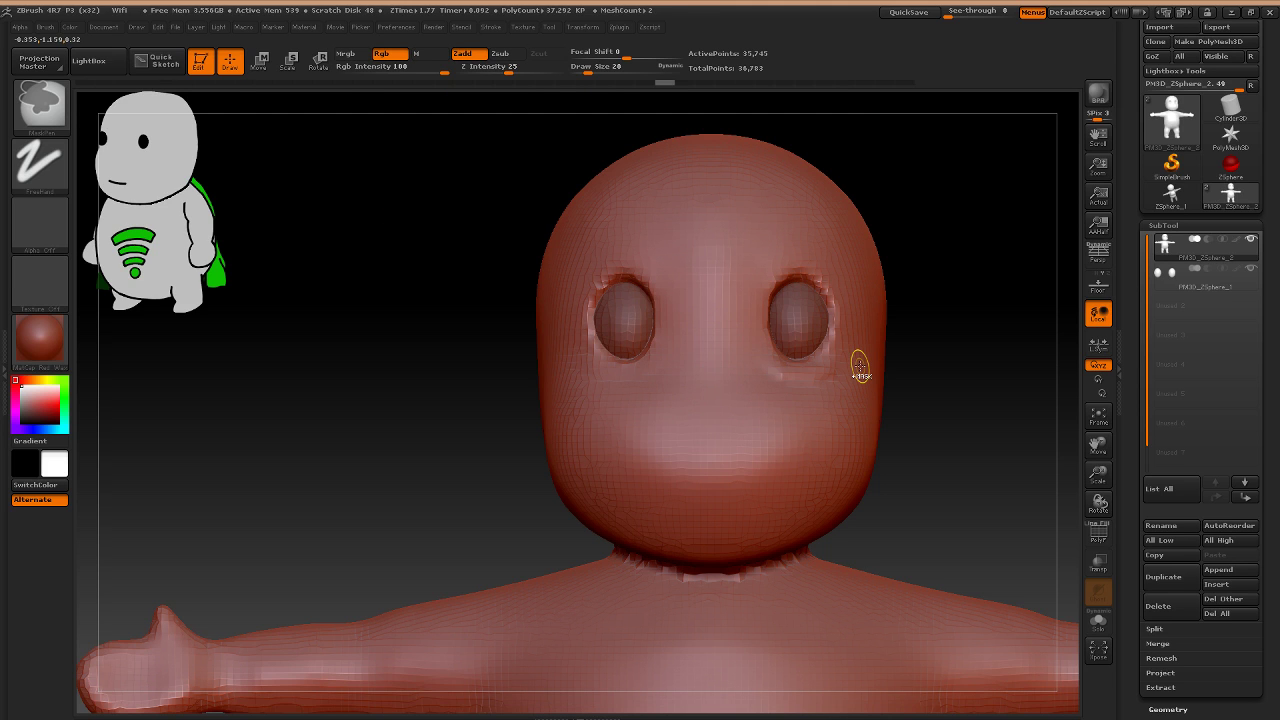
key("ctrl+z")
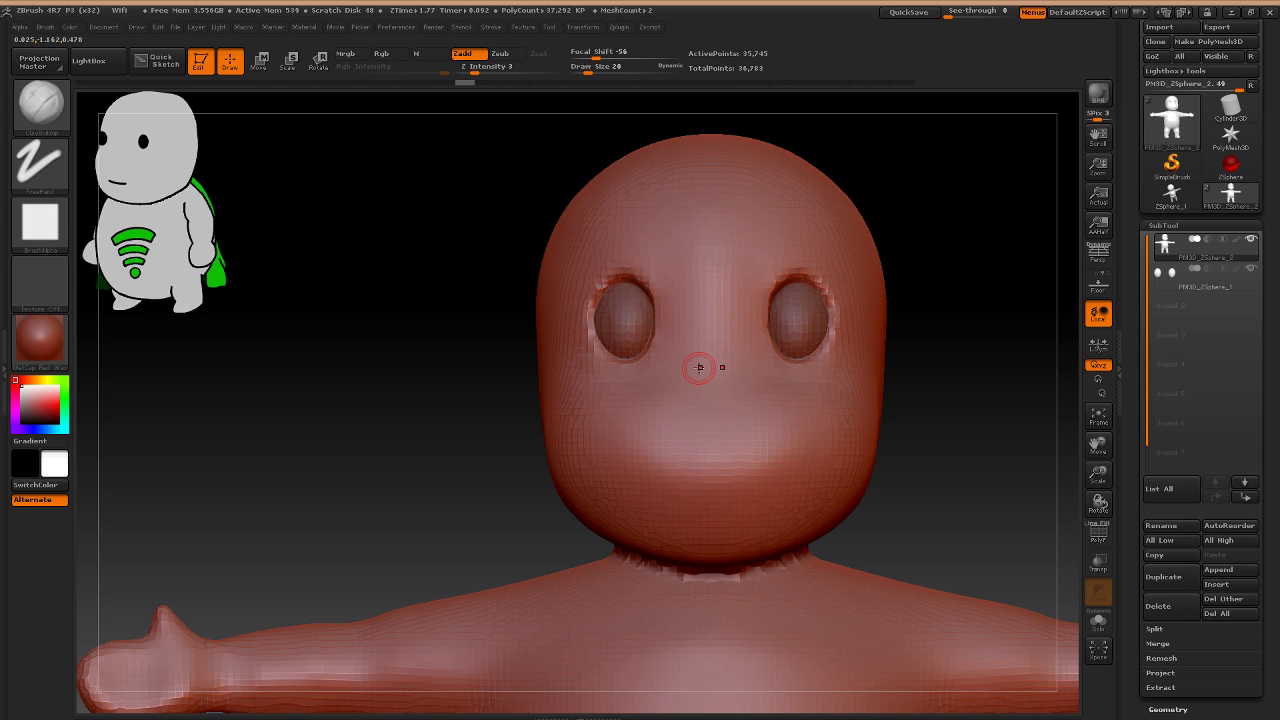
key("ctrl+z")
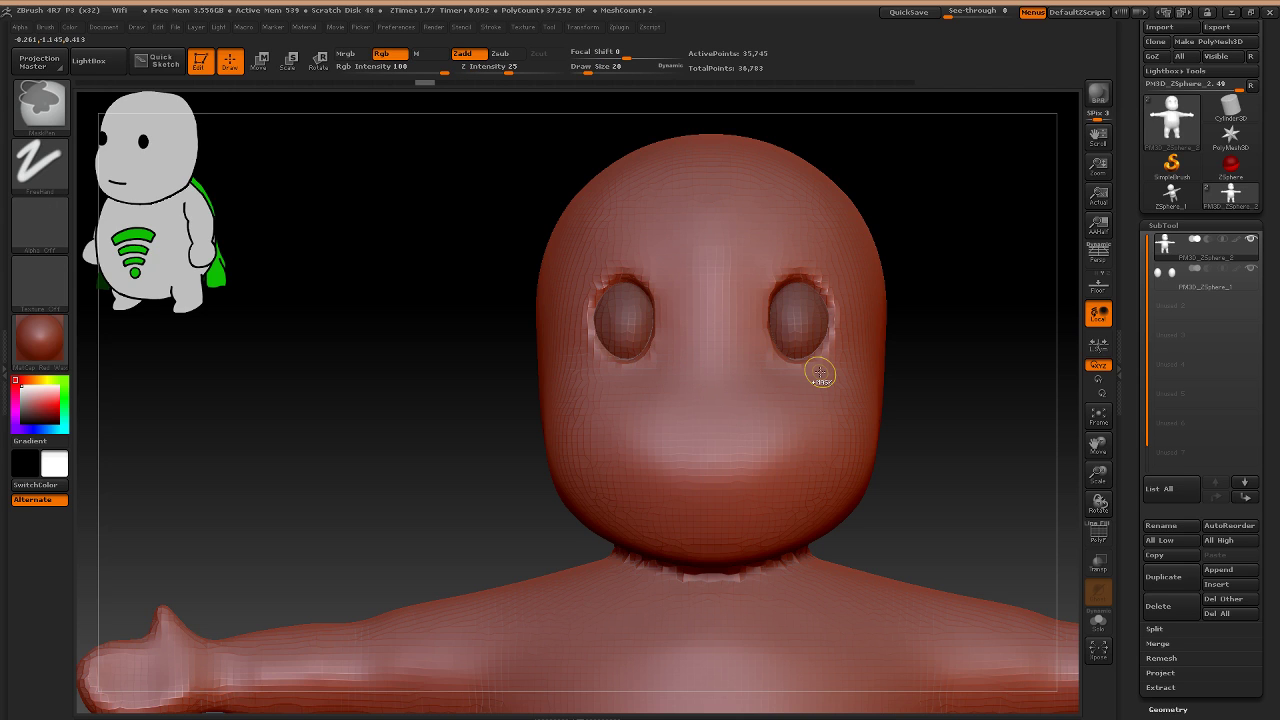
key("ctrl+z")
key("ctrl+z")
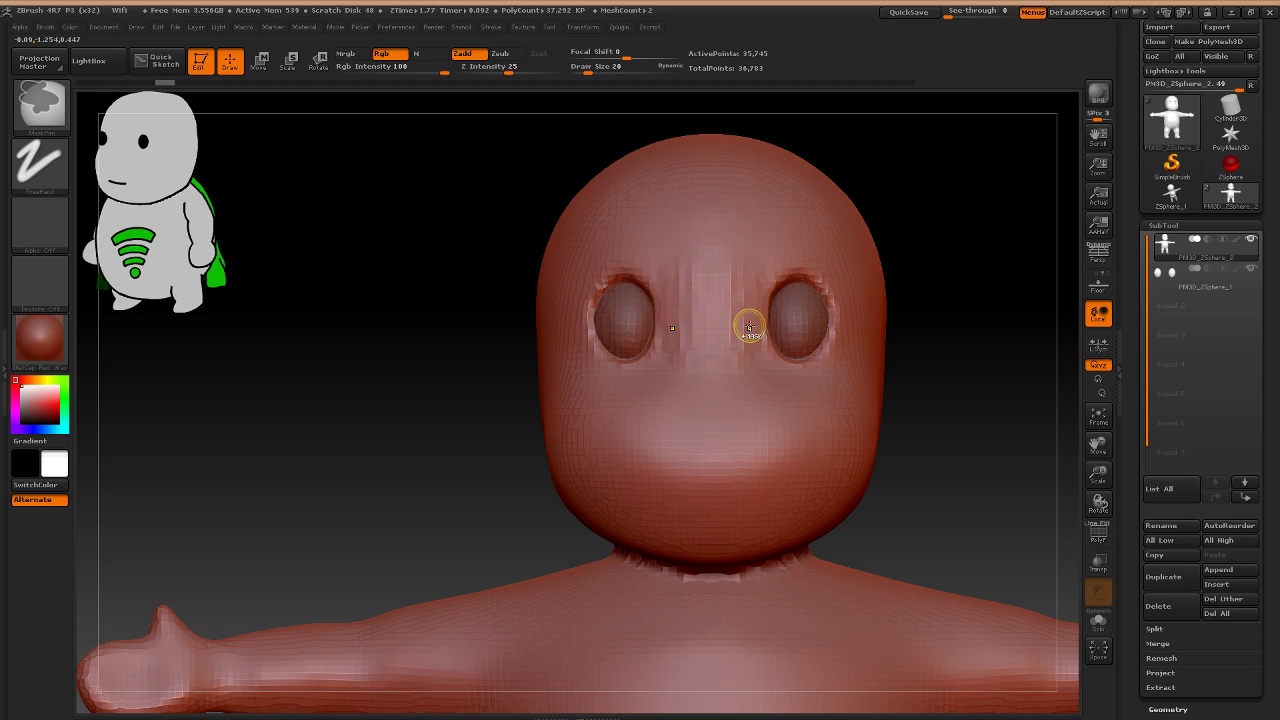
key("ctrl+shift+z")
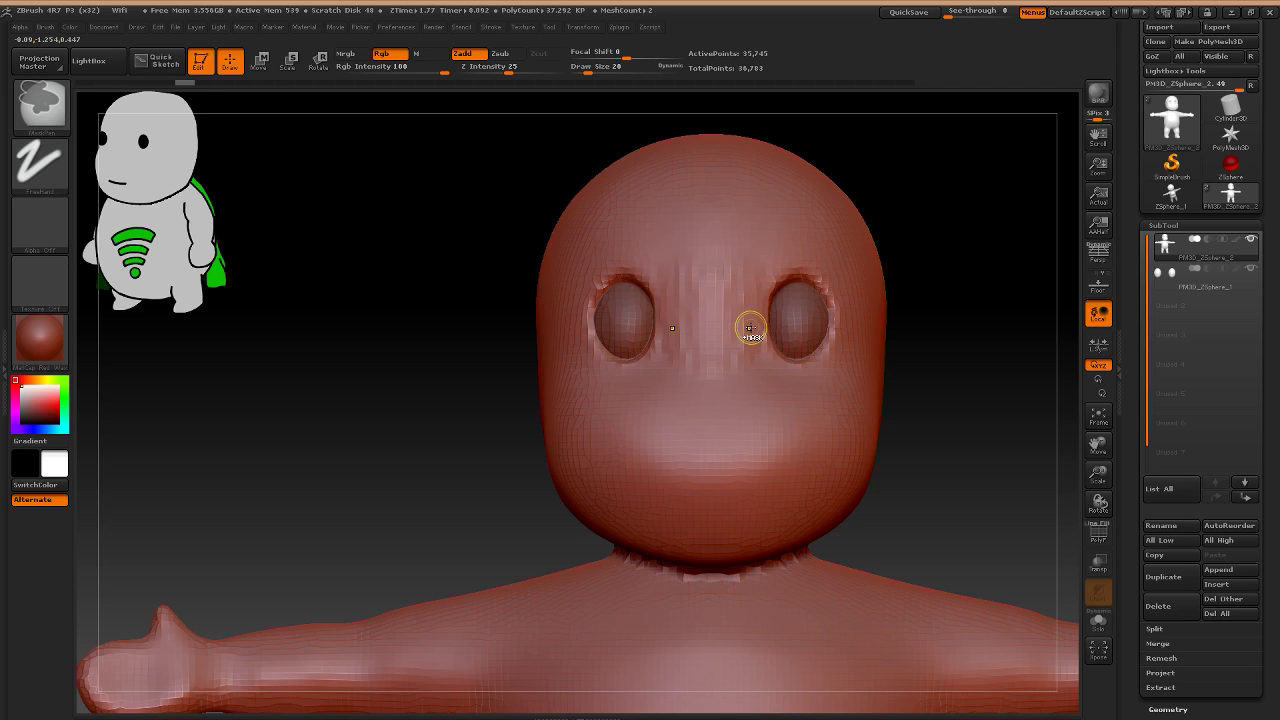
key("ctrl+shift+z")
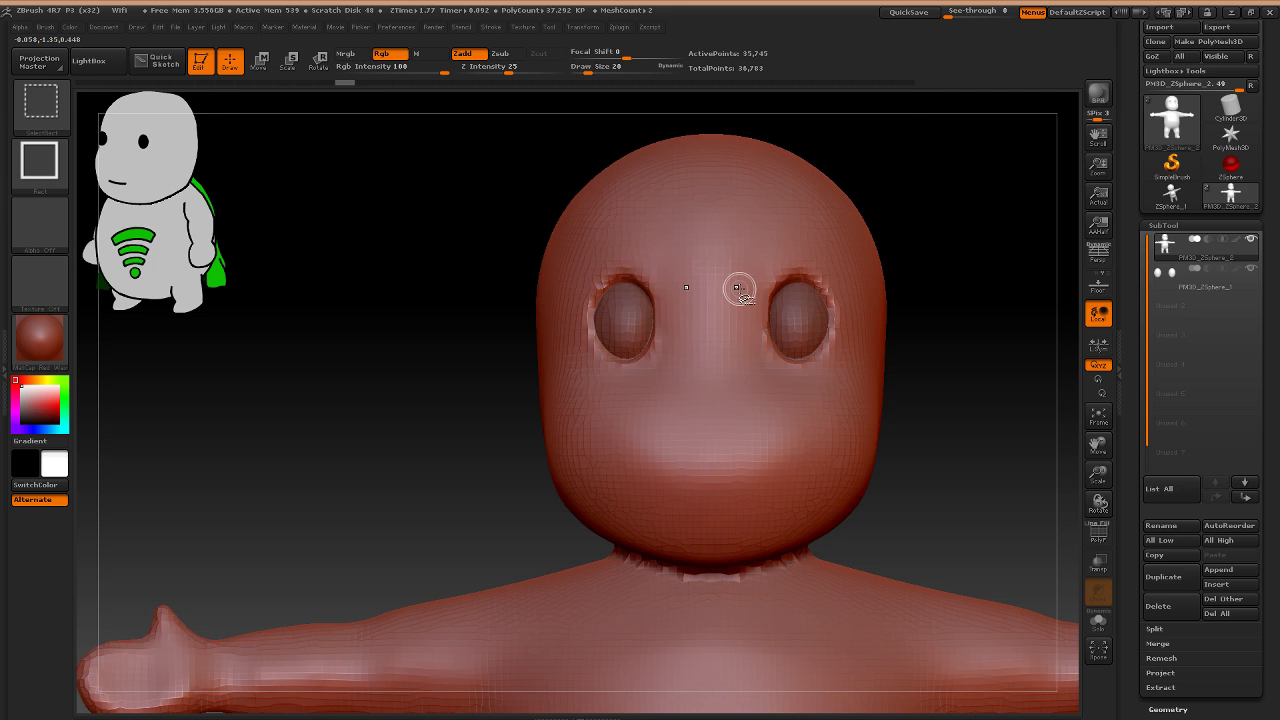
Accept discarding the newer undo history, build up the area beneath the eye sockets with ClayBuildup, and smooth its lower edge.
mouse_move(739, 288)
right_mouse_down("ctrl")
mouse_move(770, 385)
mouse_move(776, 367)
right_mouse_up("ctrl")
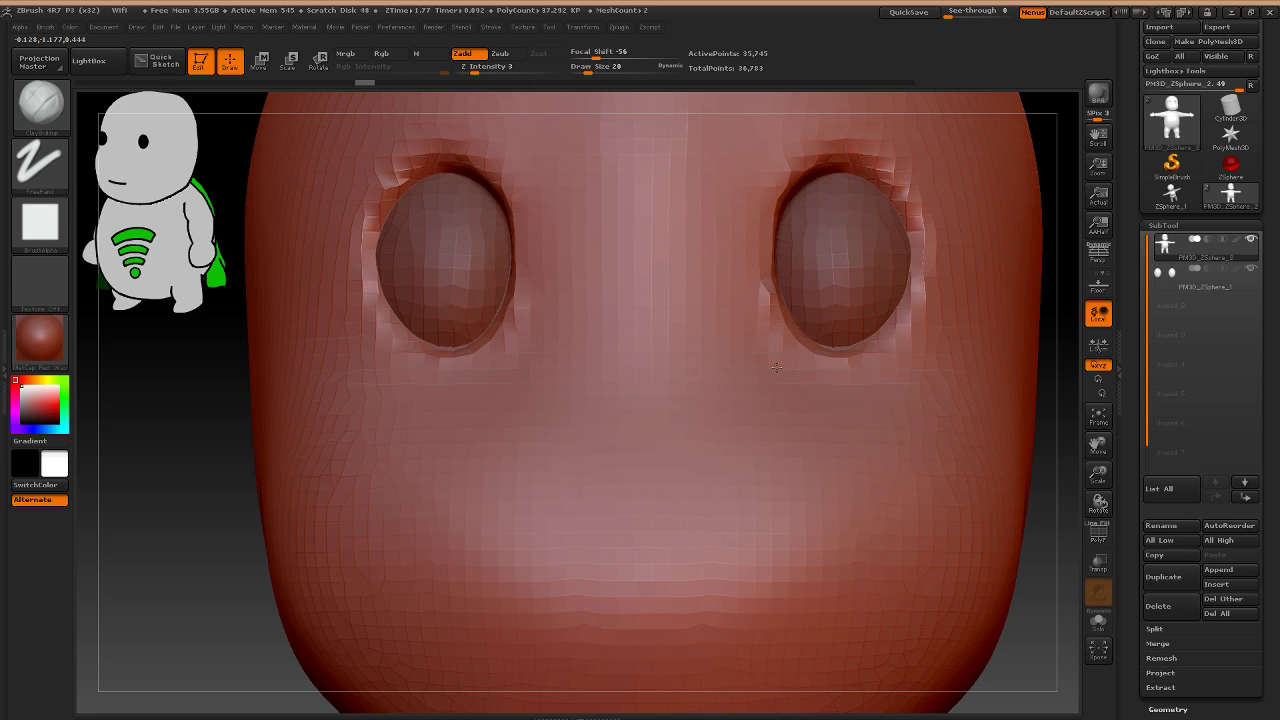
left_click(776, 367)
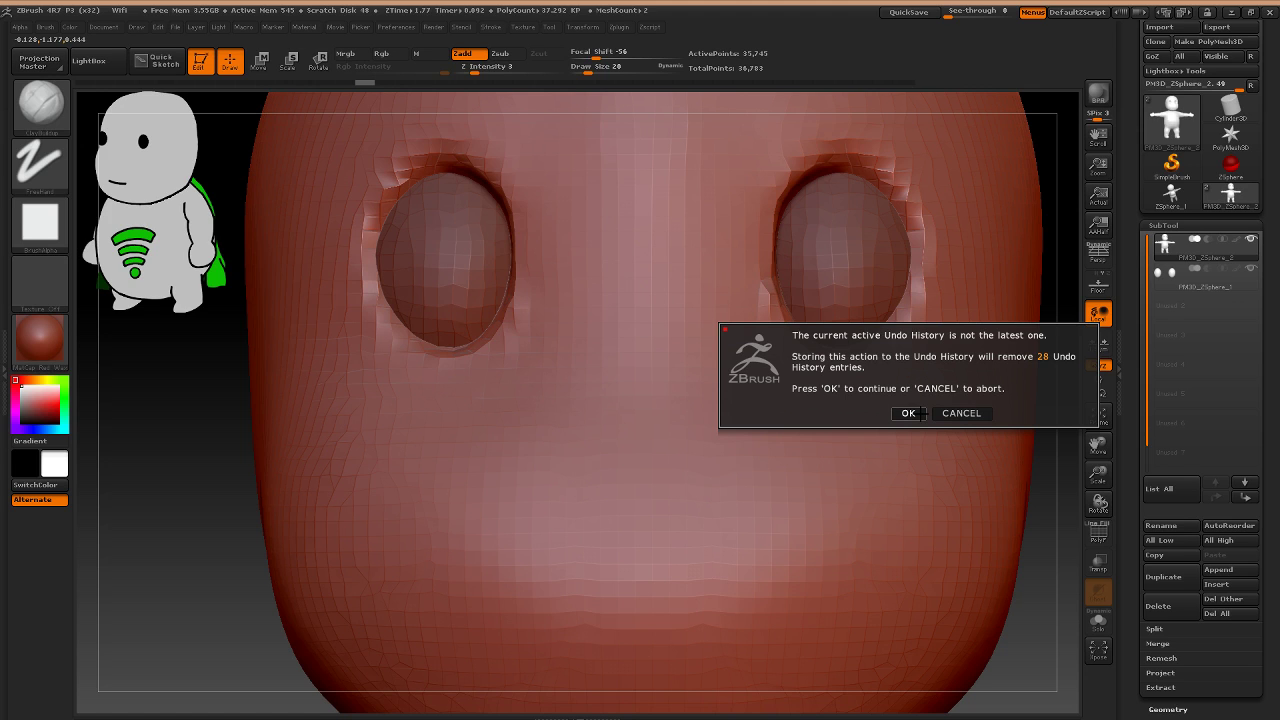
left_click(908, 413)
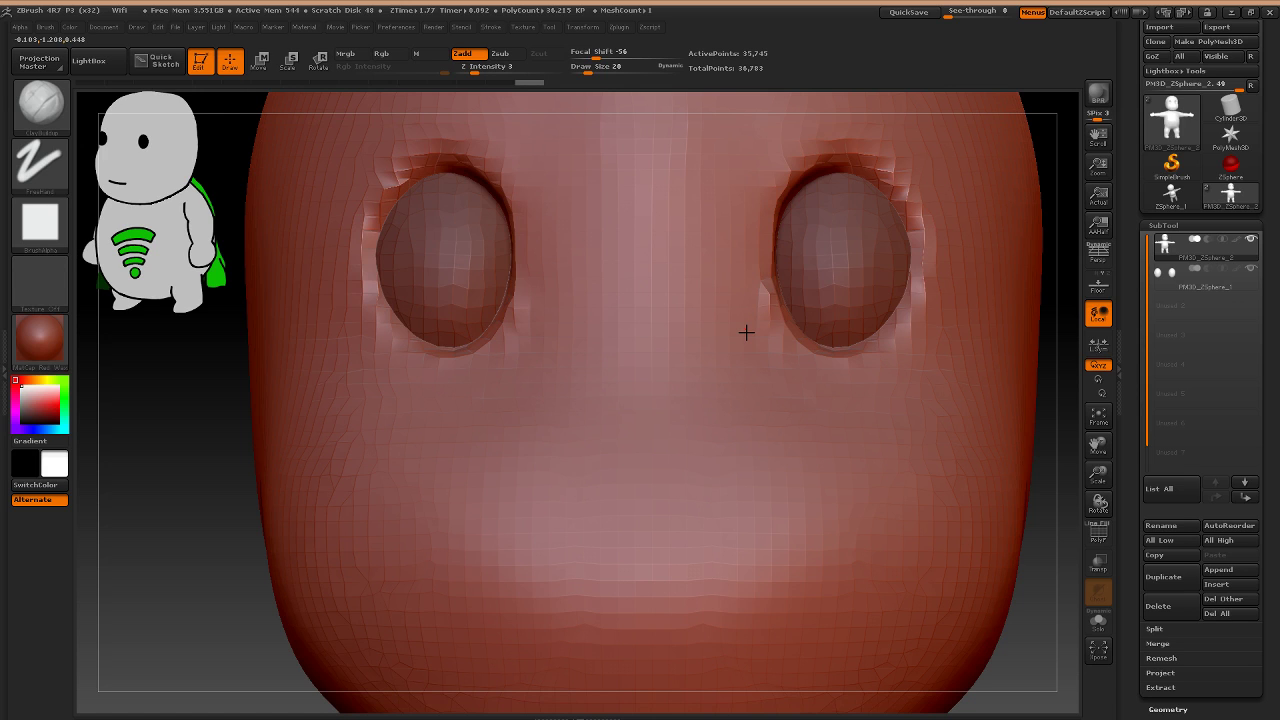
mouse_move(766, 372)
left_mouse_down()
mouse_move(856, 353)
mouse_move(953, 367)
left_mouse_up()
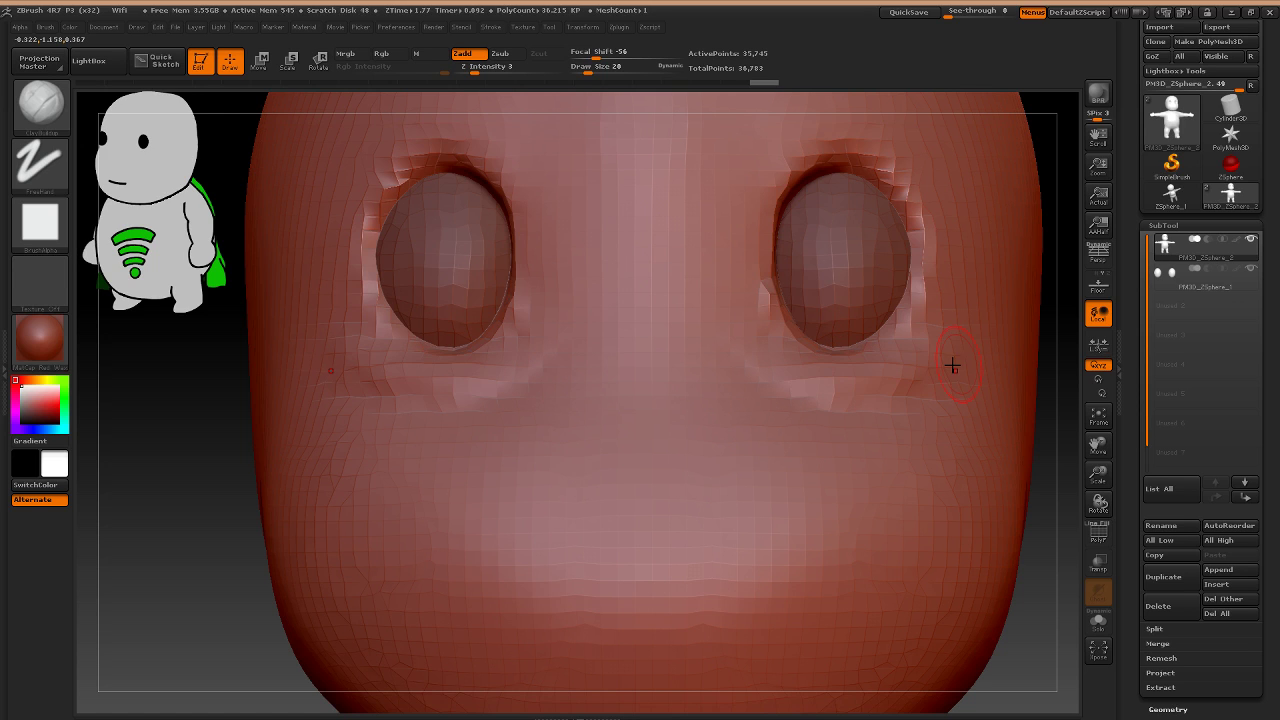
mouse_move(914, 408)
left_mouse_down()
mouse_move(806, 404)
mouse_move(890, 429)
left_mouse_up()
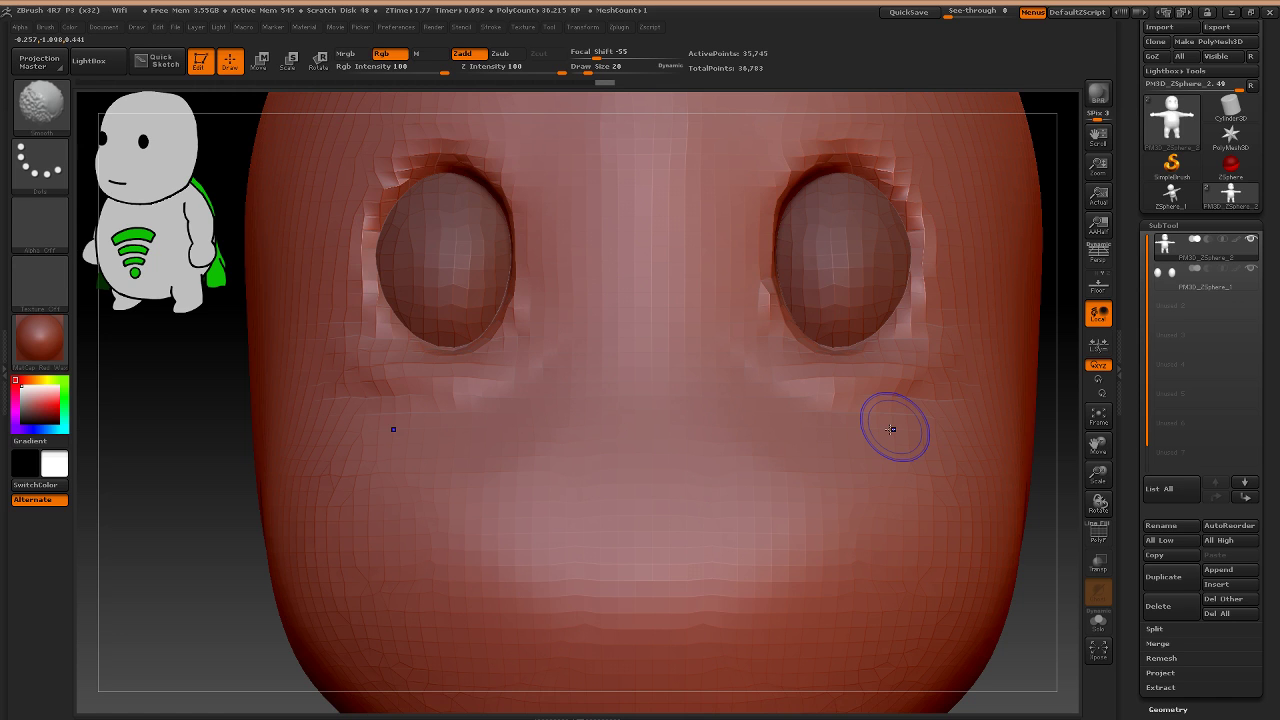
Build up the brow above the inner corners of the eye sockets with ClayBuildup and smooth the strokes.
right_click_drag(891, 429, 872, 449)
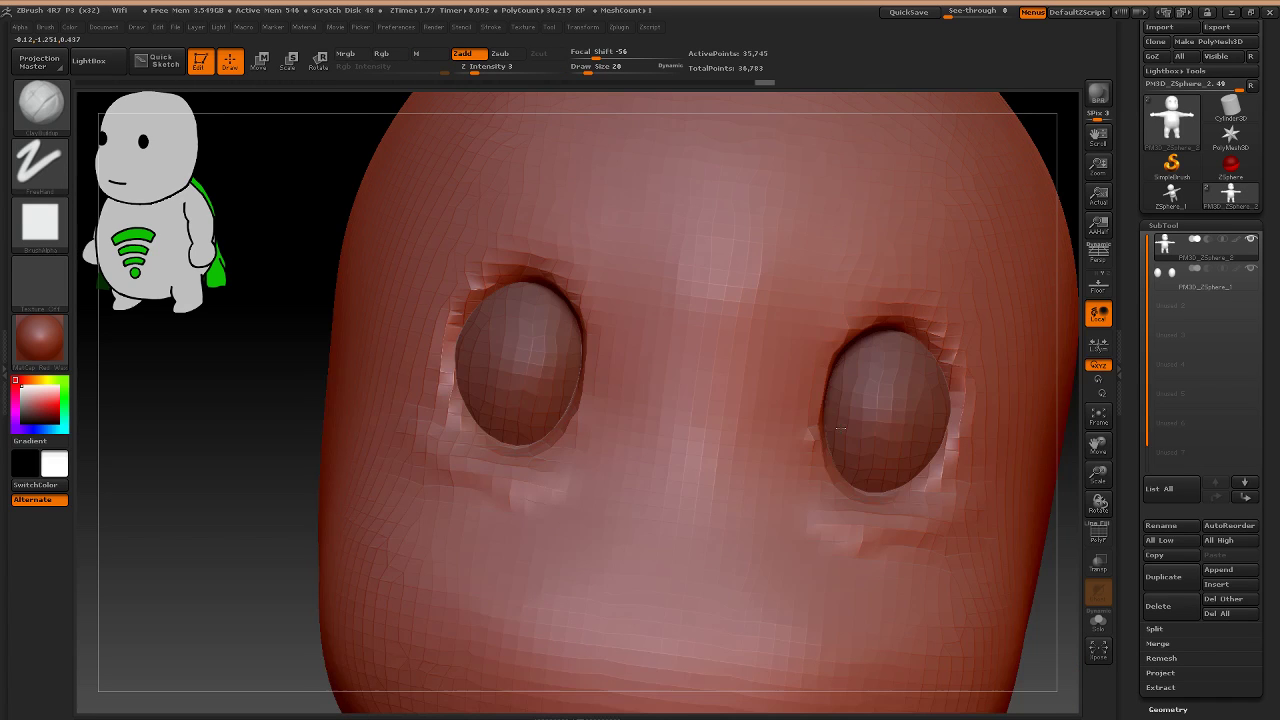
left_click_drag(840, 428, 819, 307, "shift")
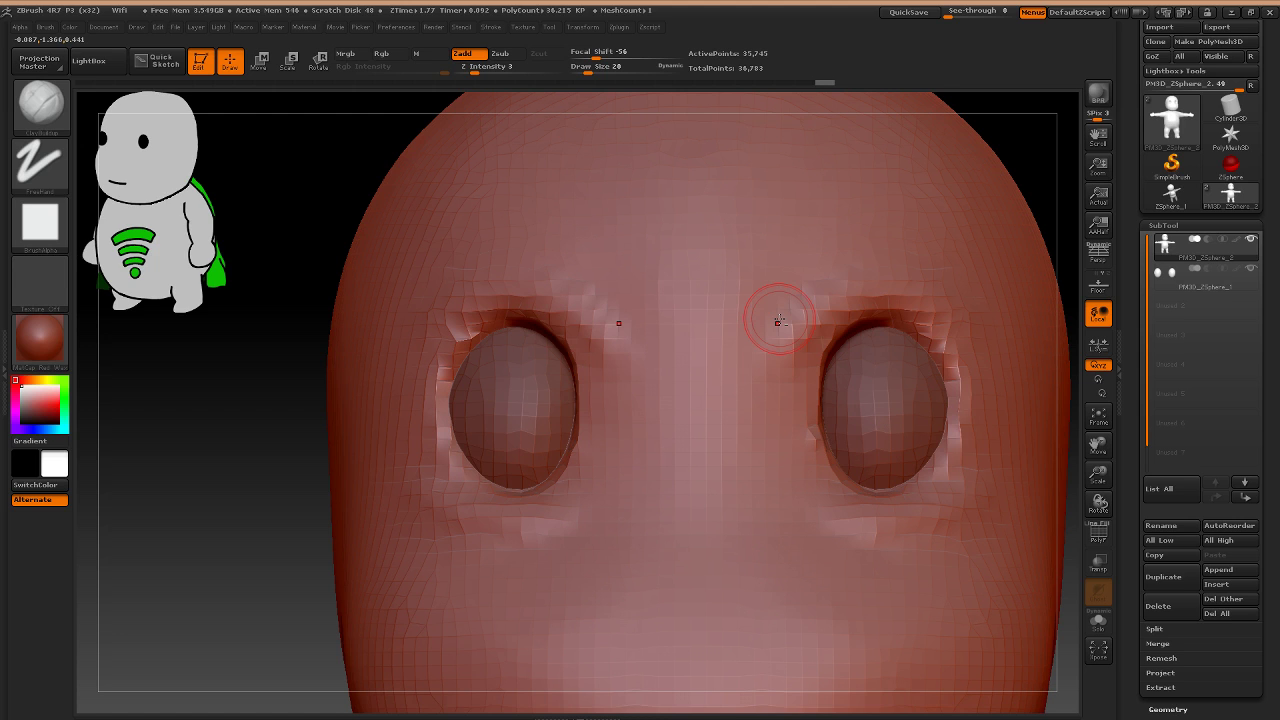
key("shift")
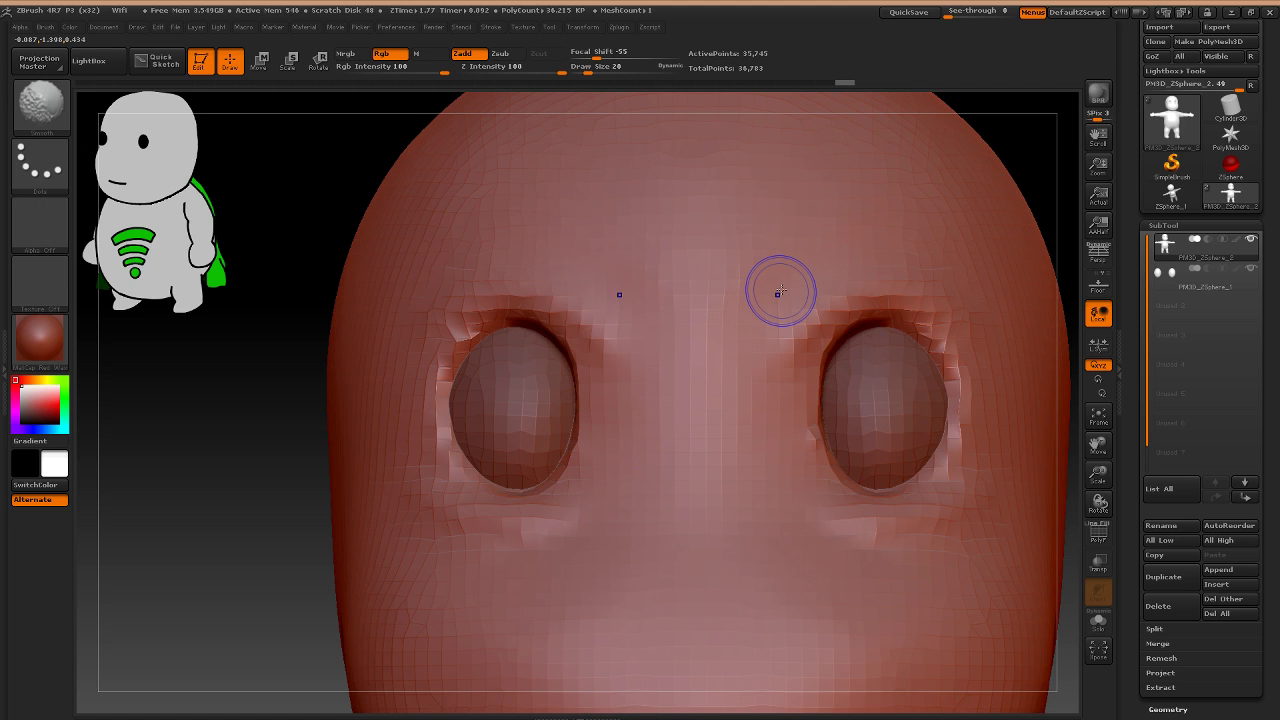
Shape the lower rim beneath the eye socket with additive and subtractive ClayBuildup strokes, and smooth the crease below it.
mouse_move(779, 292)
right_mouse_down("shift")
mouse_move(922, 357)
mouse_move(933, 461)
mouse_move(838, 508)
mouse_move(687, 367)
mouse_move(625, 272)
right_mouse_up("shift")
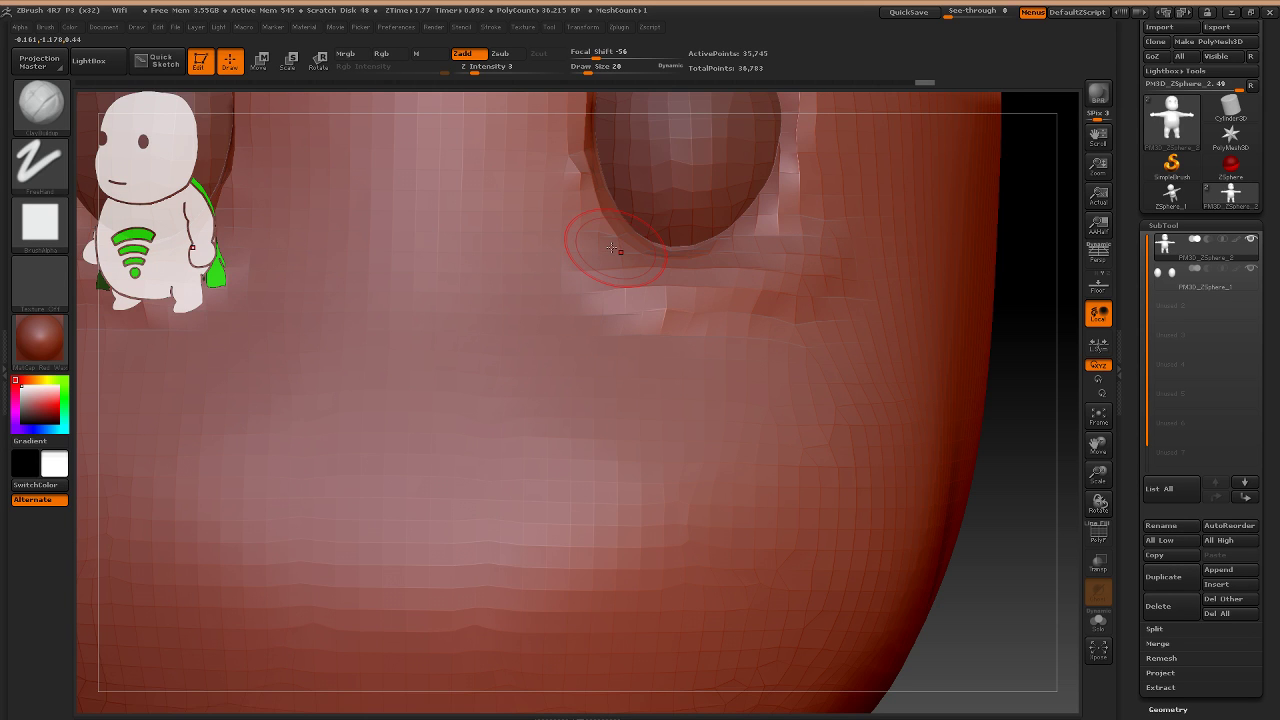
left_click_drag(612, 248, 828, 268)
left_click_drag(815, 318, 611, 341, "alt")
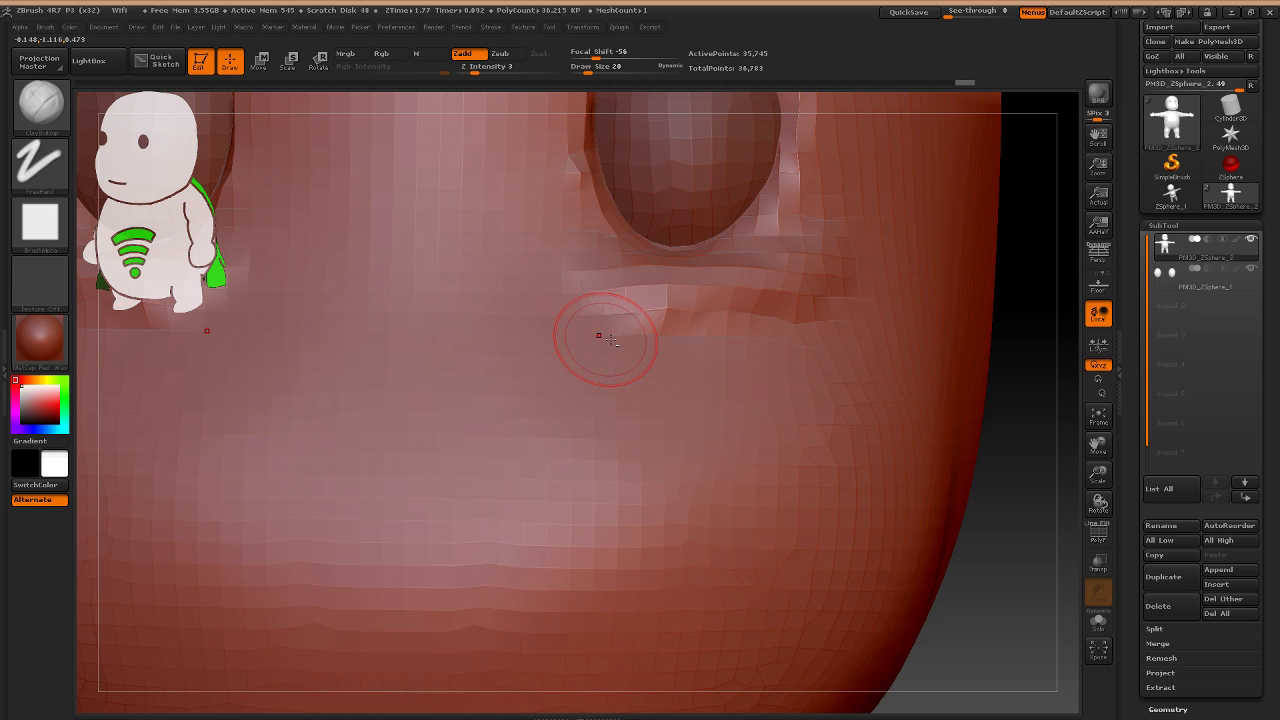
key("shift")
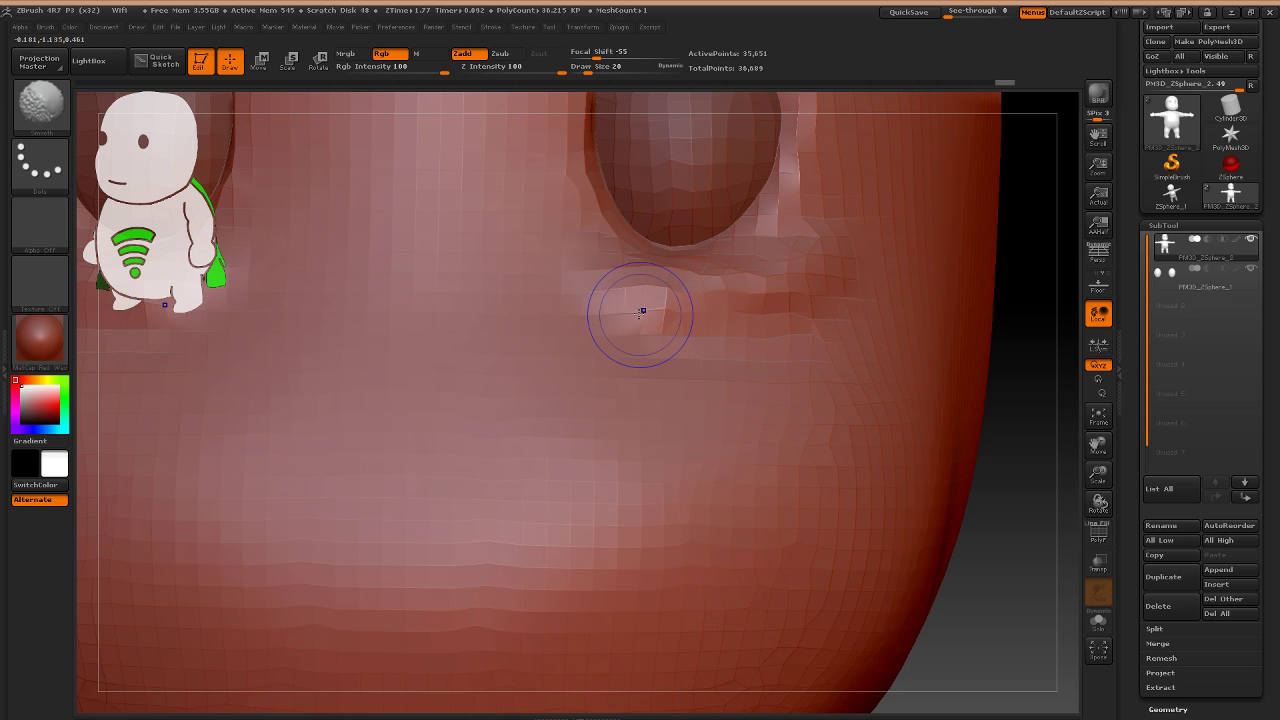
left_click_drag(640, 313, 771, 310, "shift")
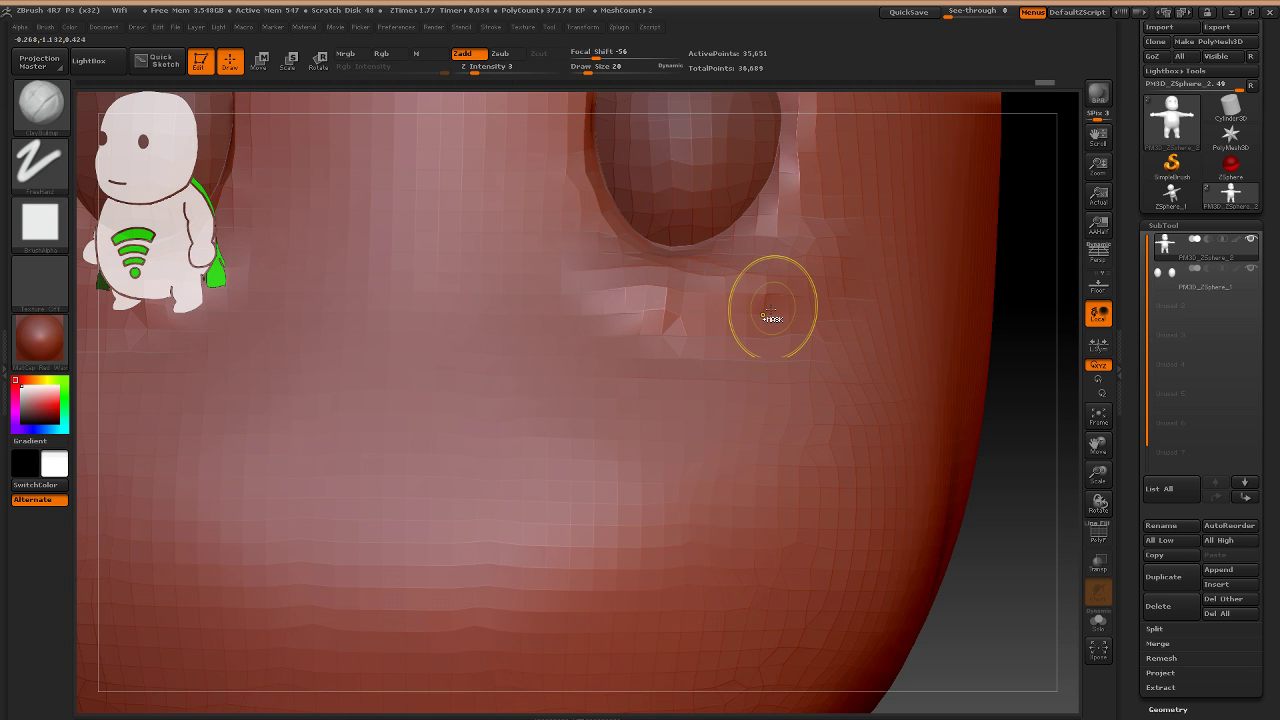
Smooth the build-up around the eye socket's lower outer corner, checking the shape from the side and front.
right_click_drag(771, 310, 765, 440, "ctrl")
right_click_drag(765, 440, 578, 443)
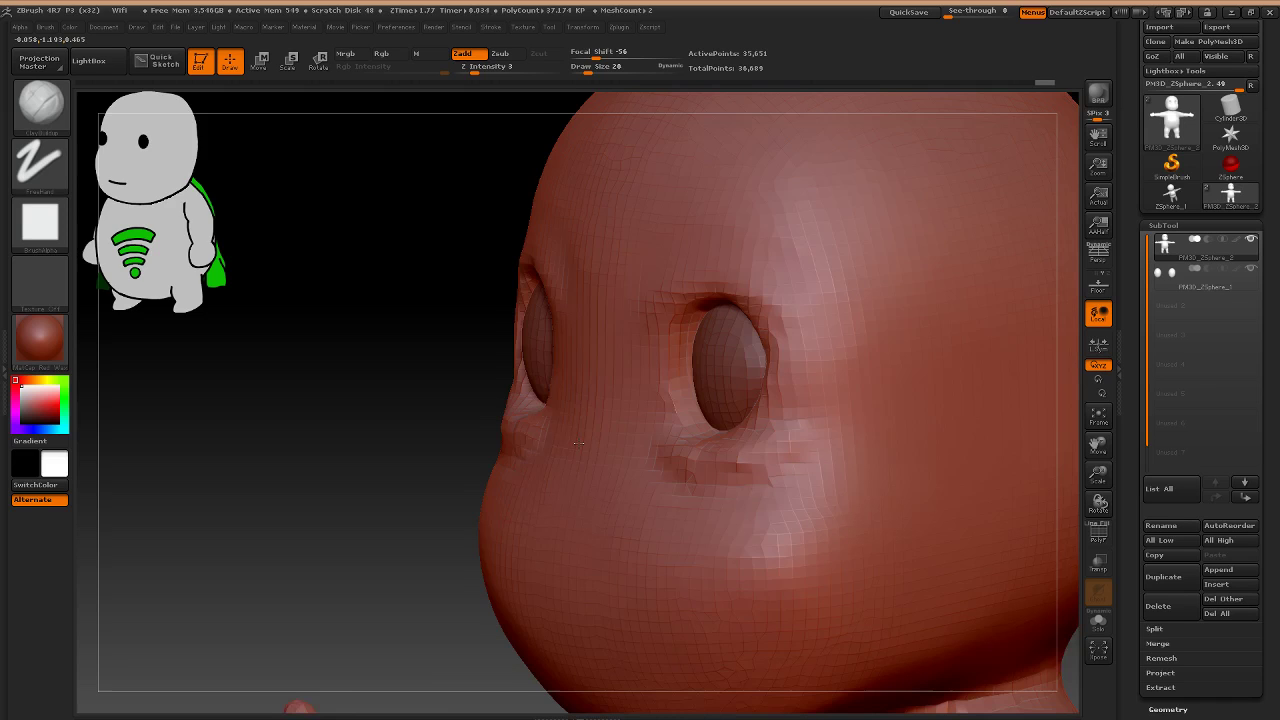
mouse_move(578, 443)
left_mouse_down("shift")
mouse_move(695, 458)
mouse_move(792, 413)
left_mouse_up("shift")
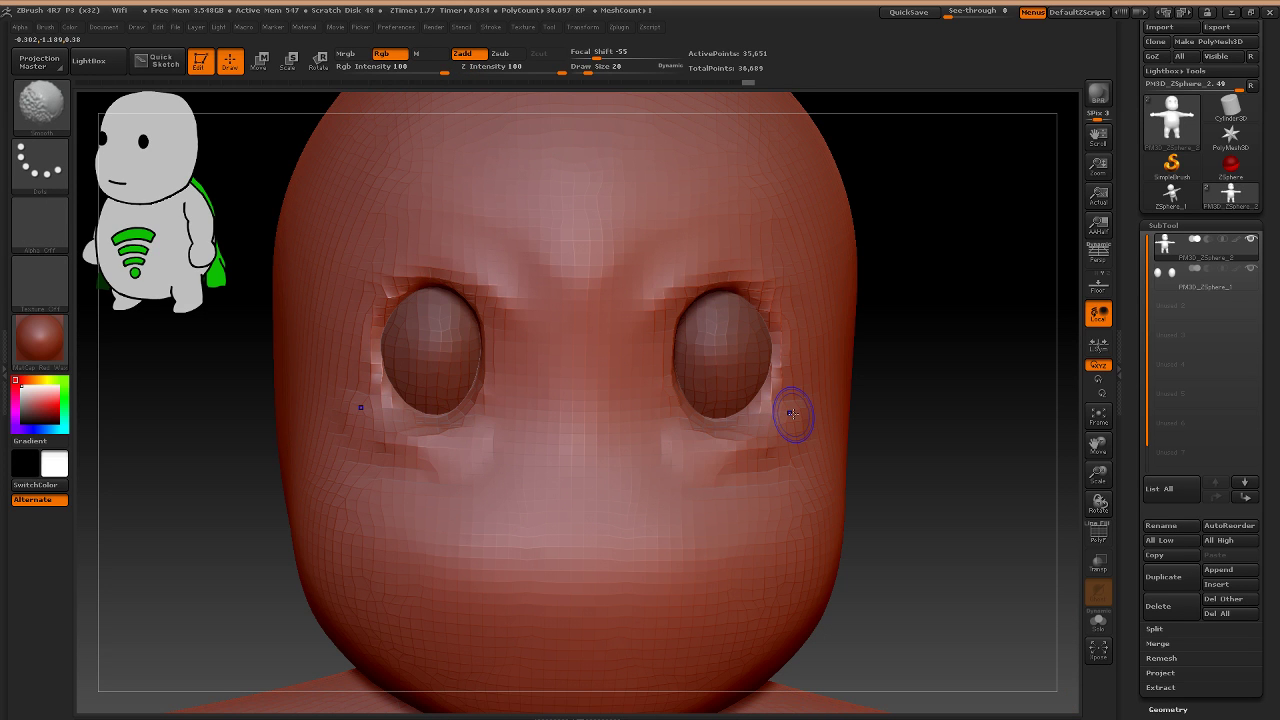
right_click_drag(792, 413, 699, 428)
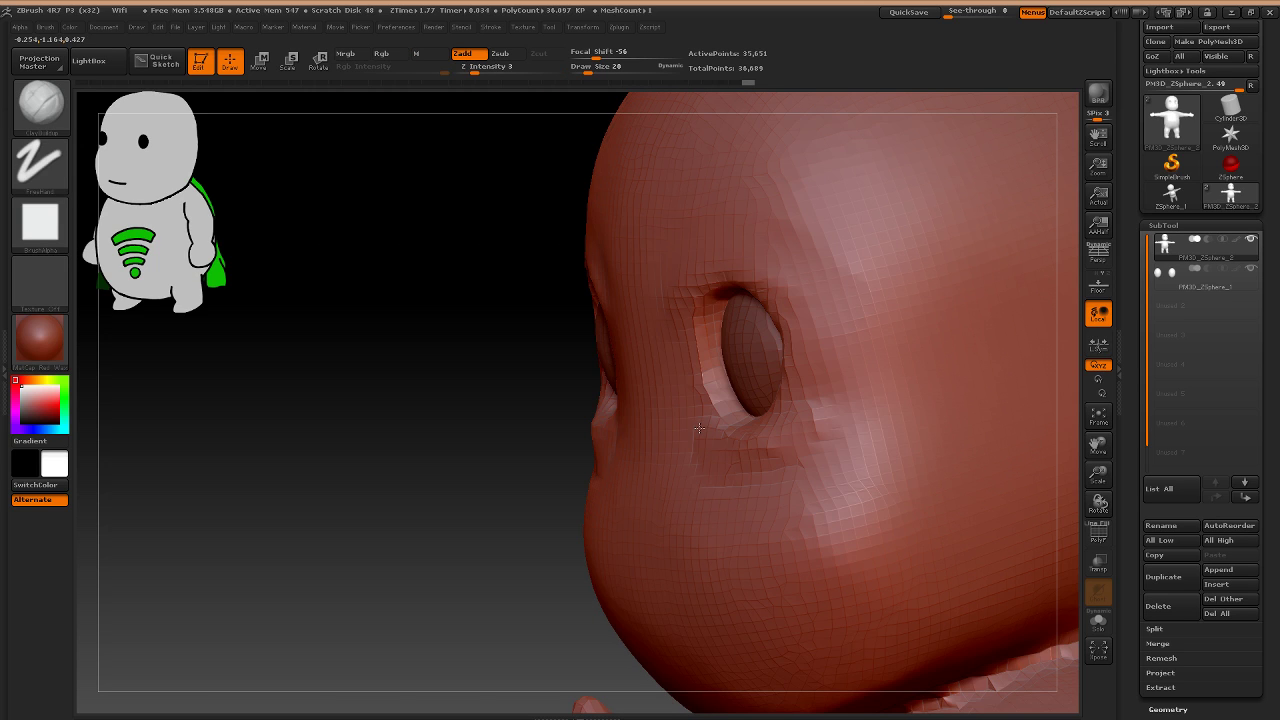
key("shift")
left_click_drag(681, 287, 633, 420, "shift")
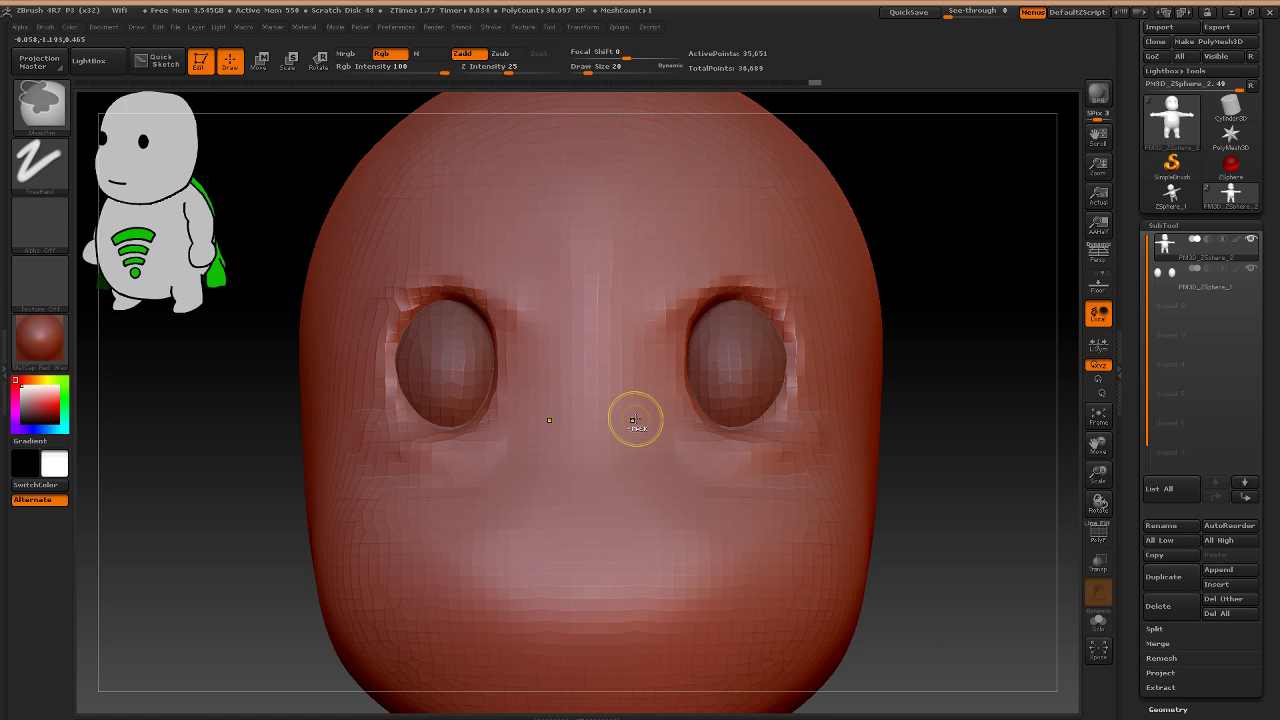
Set Draw Size to 42 and smooth out the ridges beneath both eye sockets.
mouse_move(635, 420)
right_mouse_down("ctrl")
mouse_move(680, 400)
mouse_move(701, 552)
right_mouse_up("ctrl")
key("s")
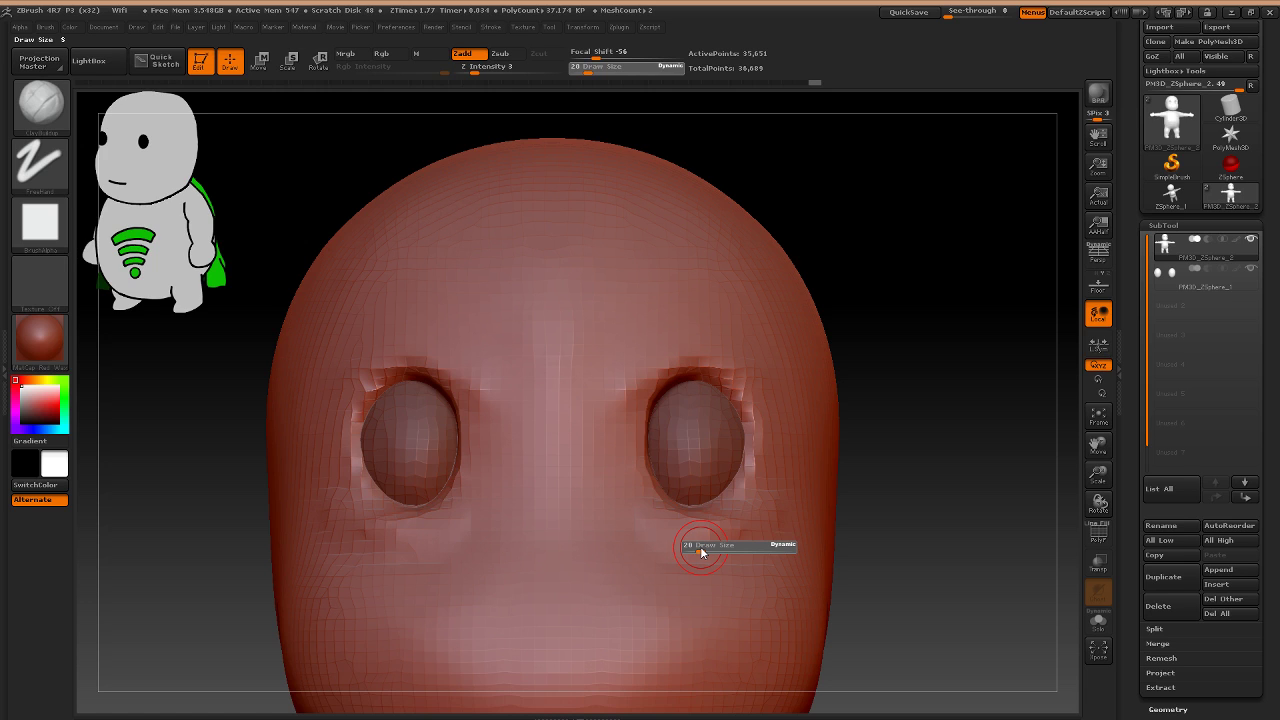
left_click_drag(701, 552, 702, 565)
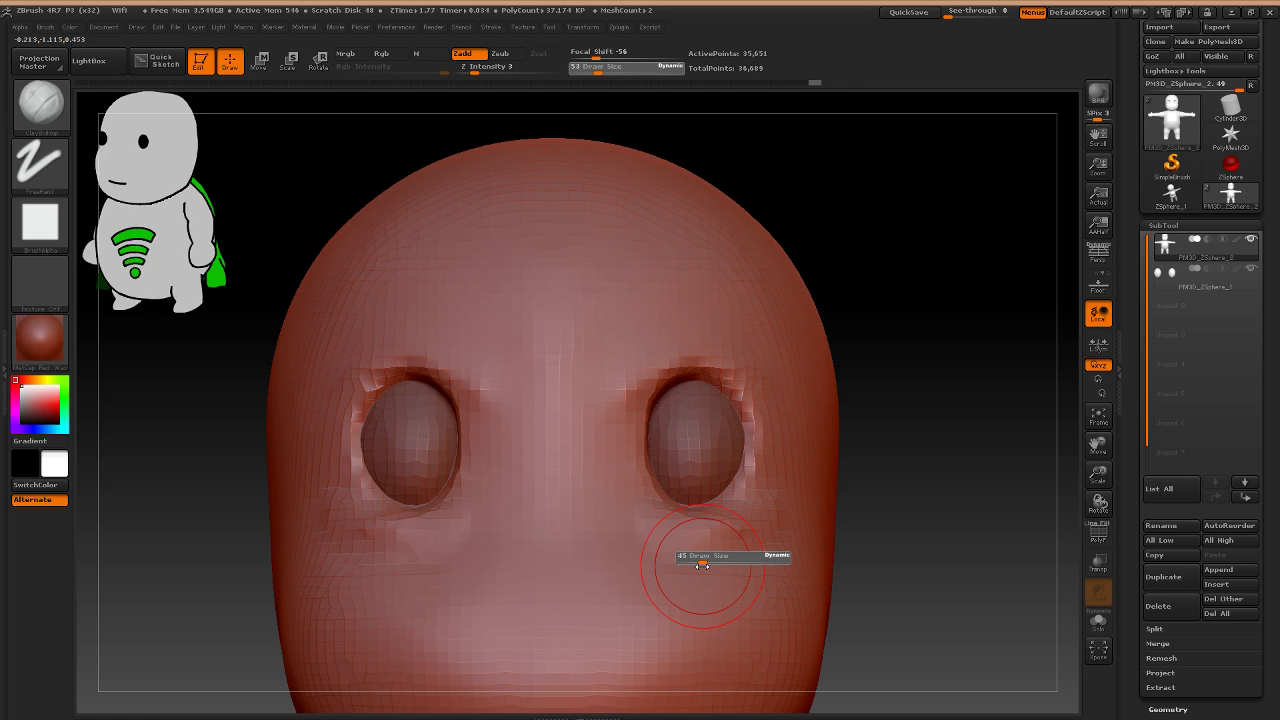
key("shift")
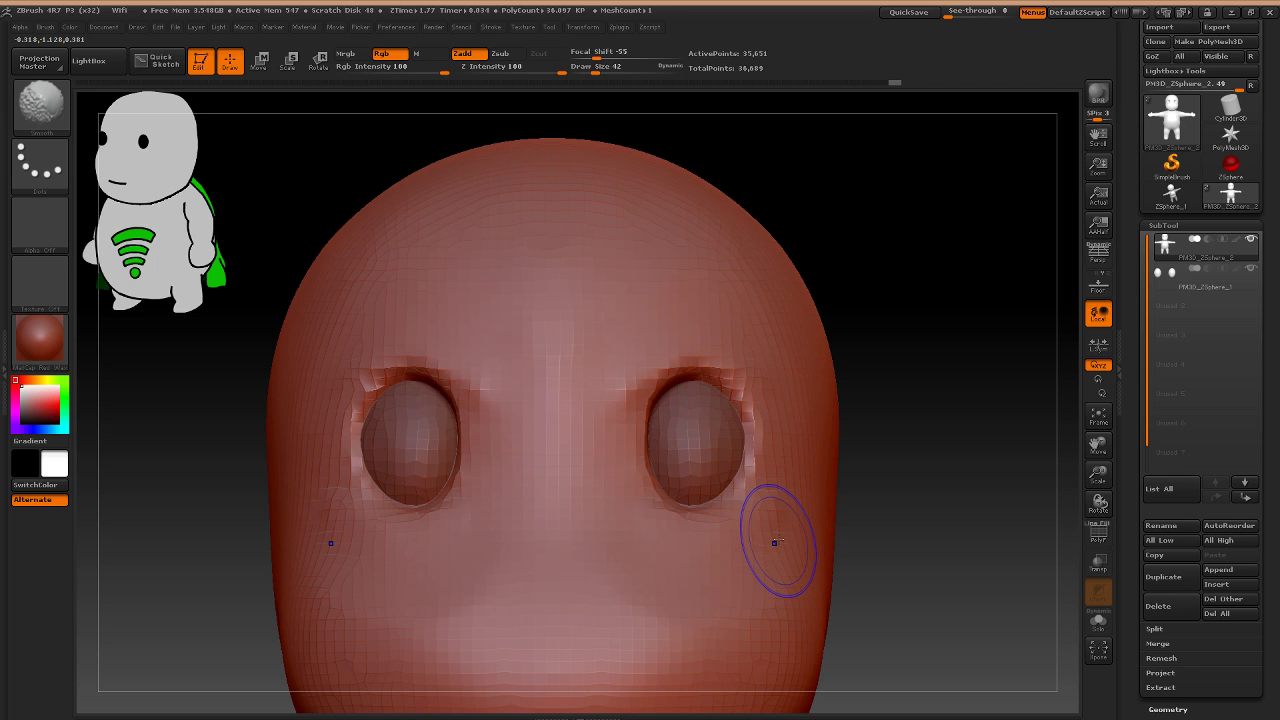
Undo the brow and under-eye strokes back to the clean surface around the sockets and smoothed bridge.
right_click_drag(777, 542, 737, 422, "ctrl")
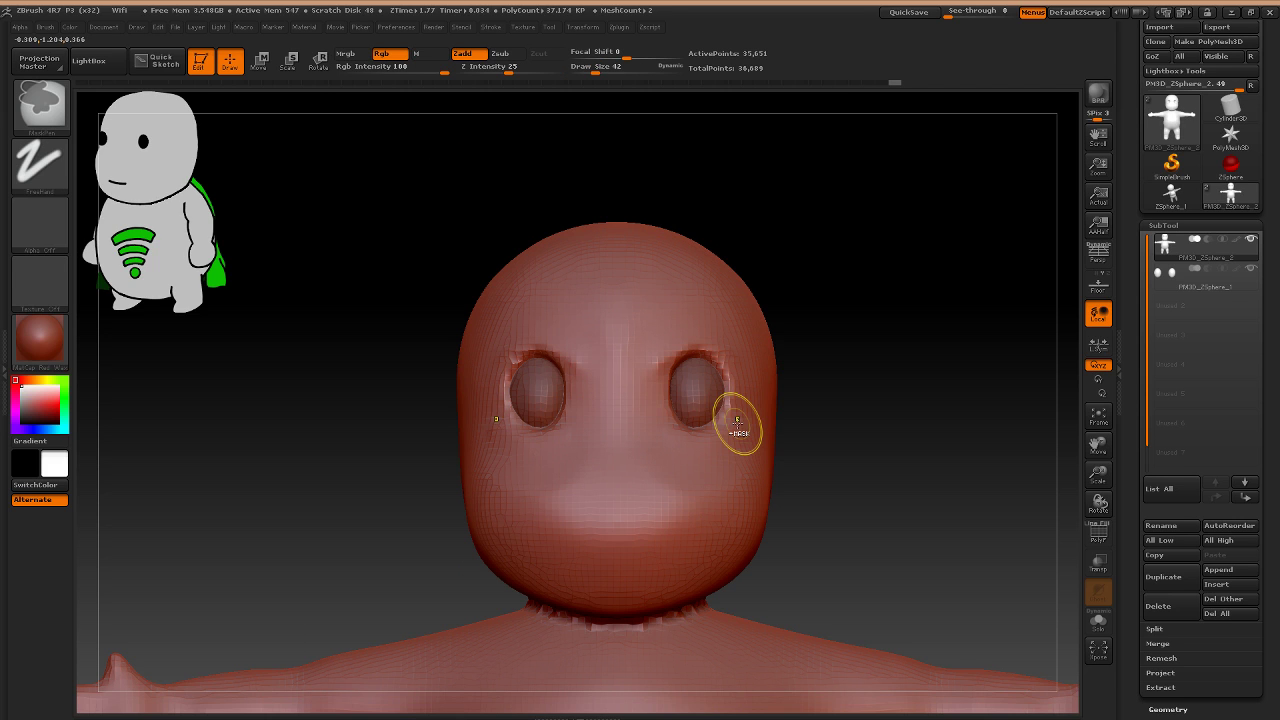
left_click_drag(737, 422, 672, 440)
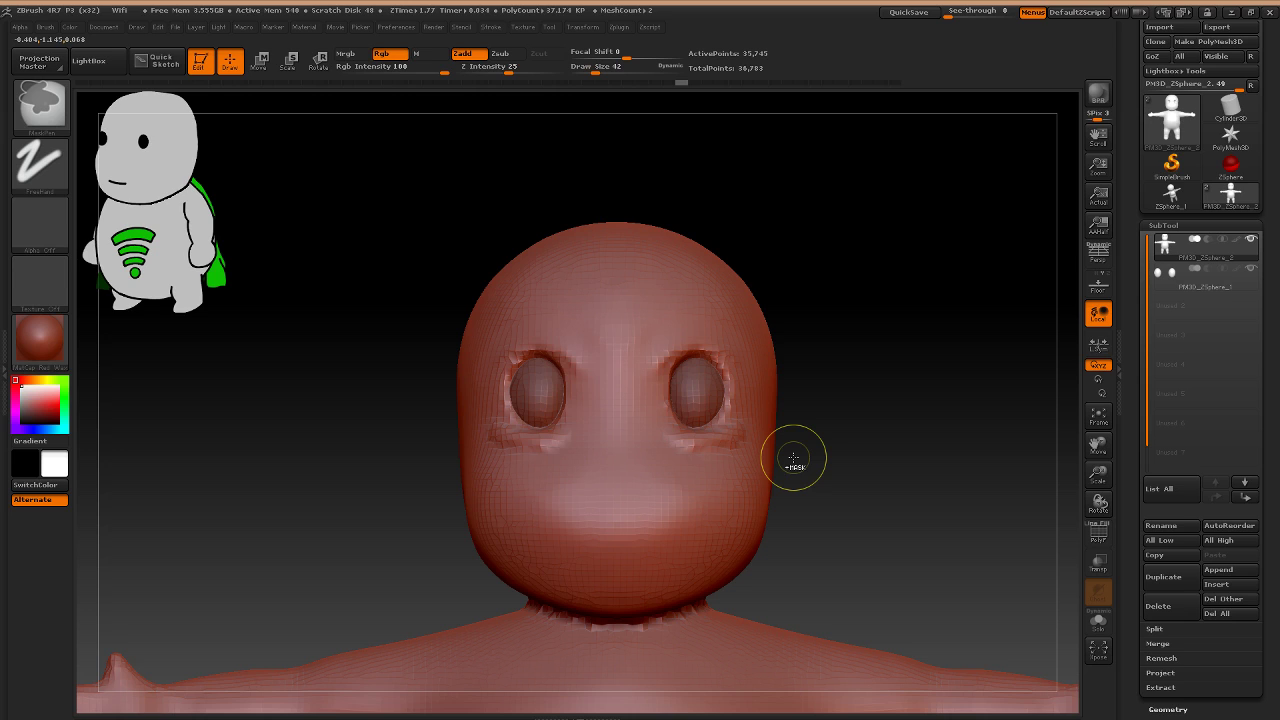
key("ctrl+z")
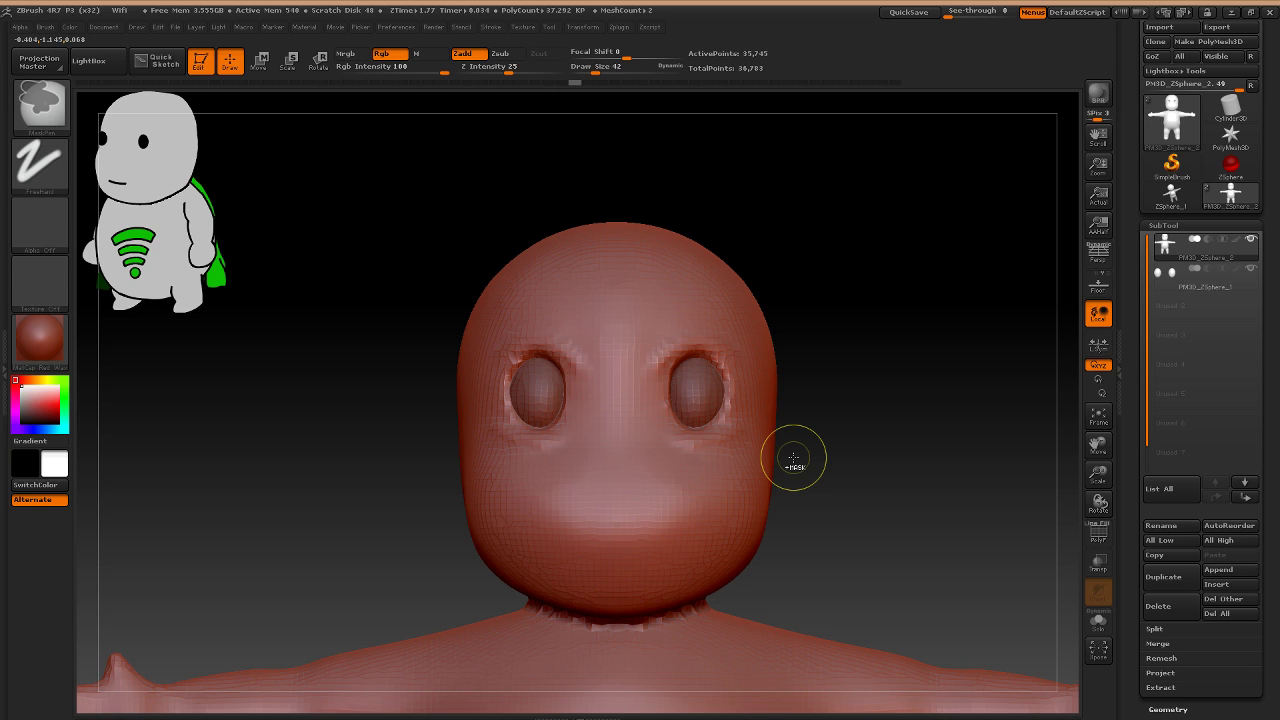
key("ctrl+z")
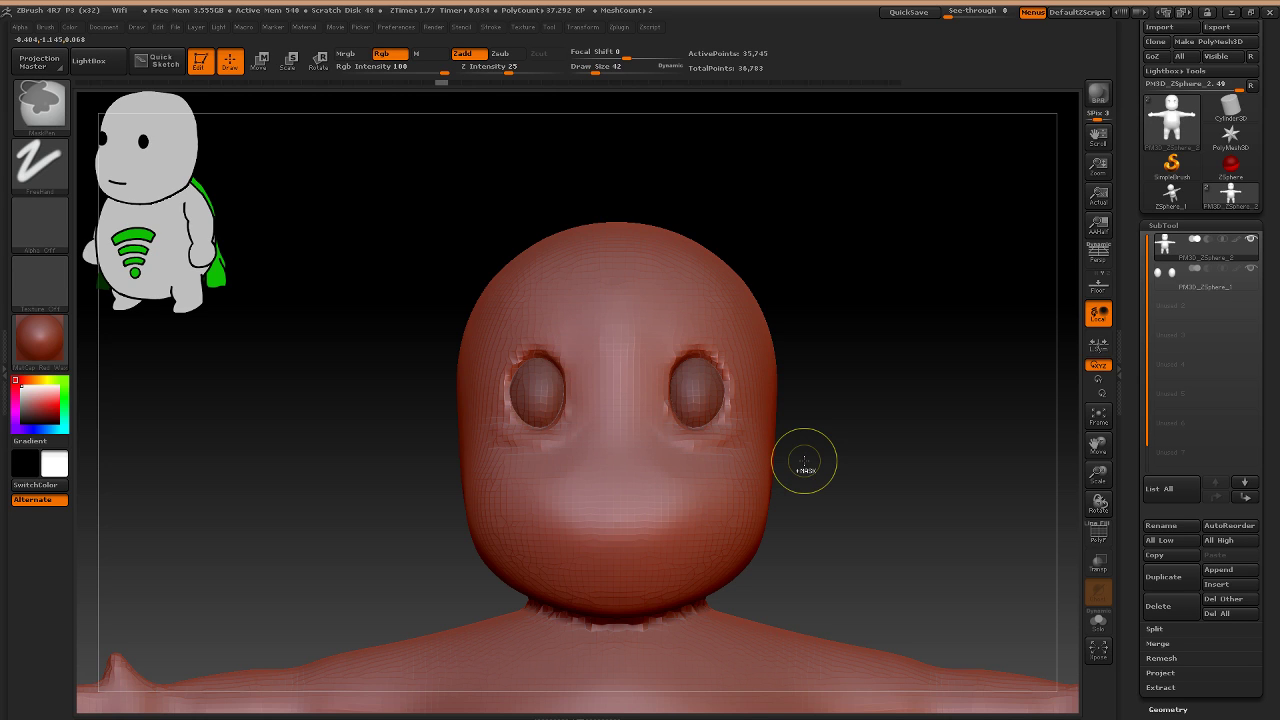
key("ctrl+z")
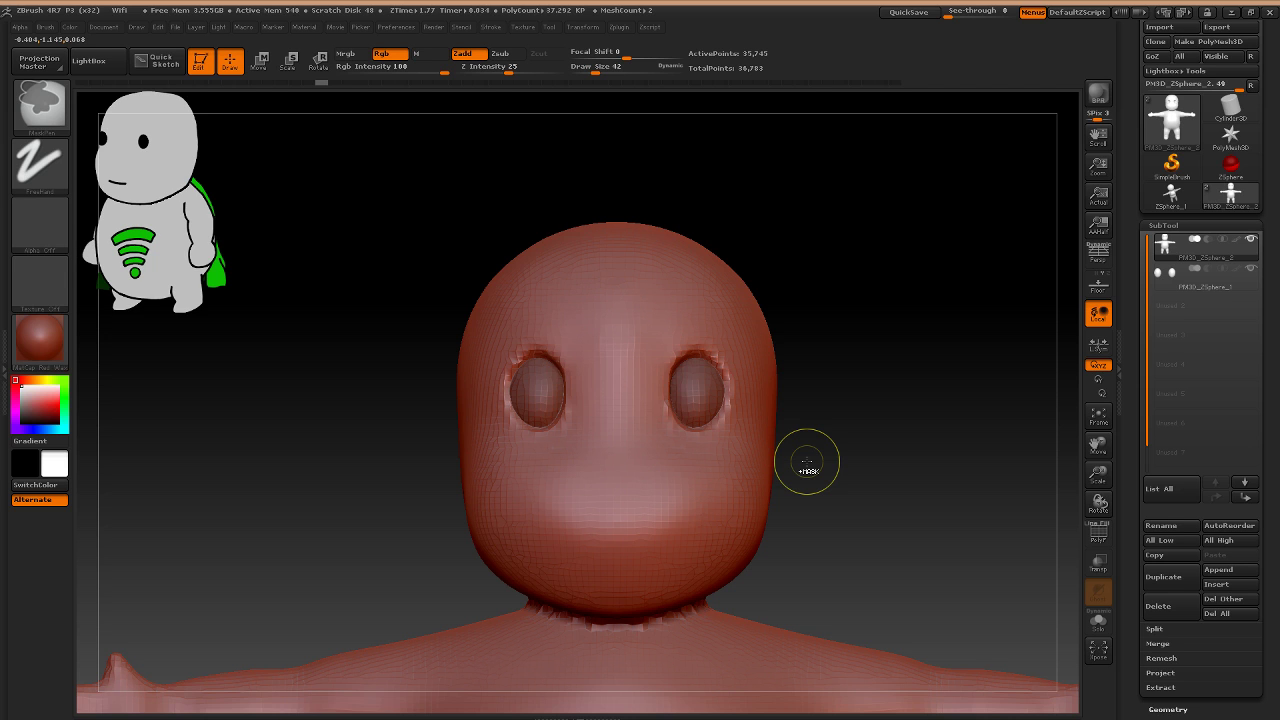
key("ctrl+z")
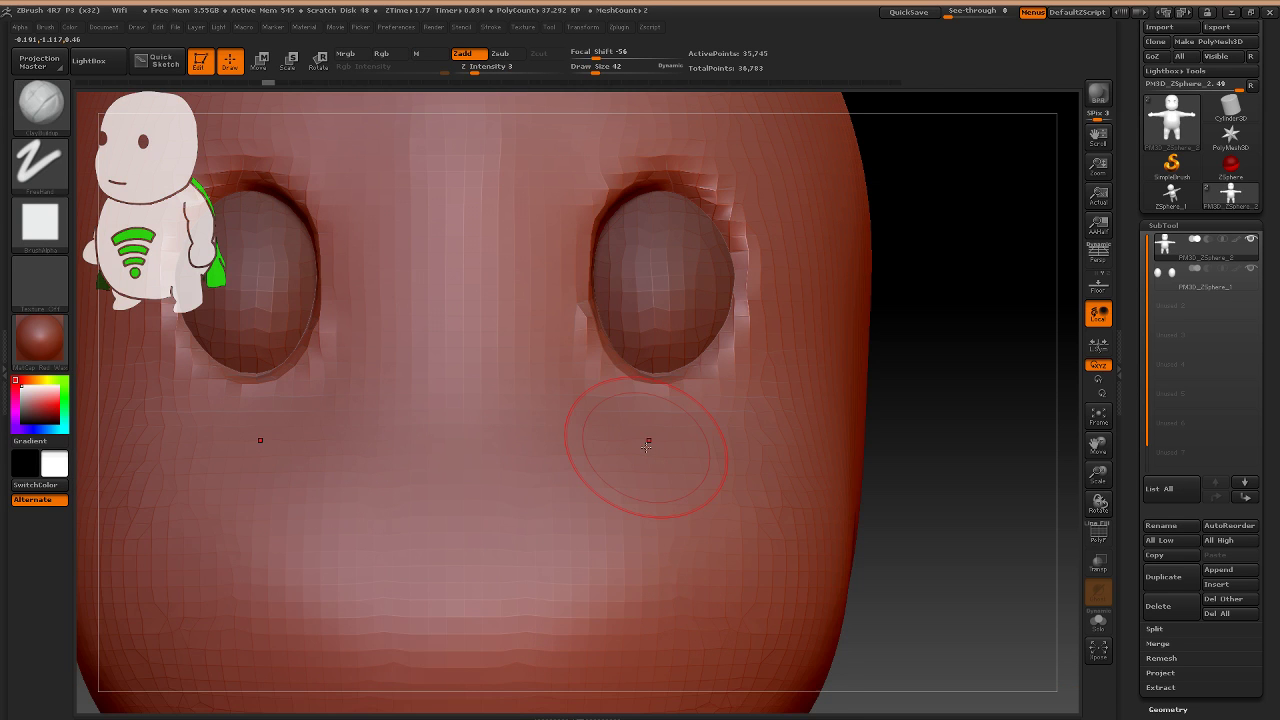
Reshape the eye socket's lower rim from the side with the Move brush at Draw Size 42.
right_click_drag(646, 447, 587, 446)
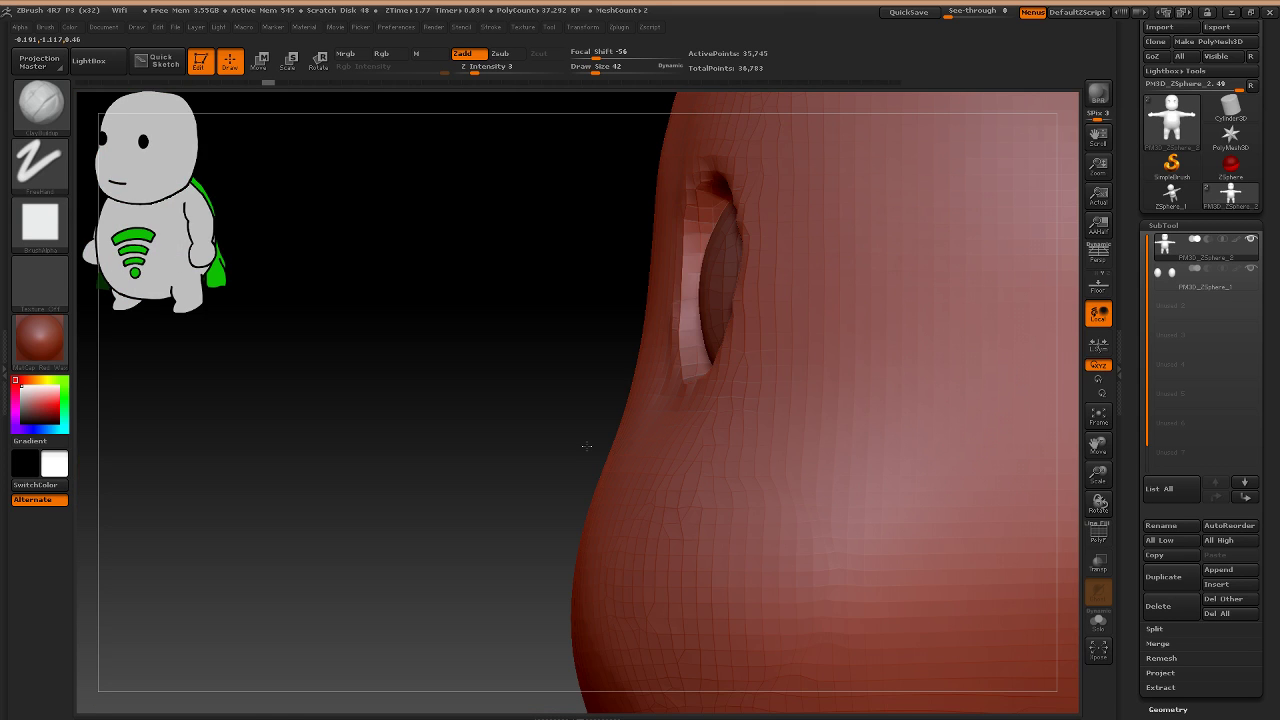
key("b")
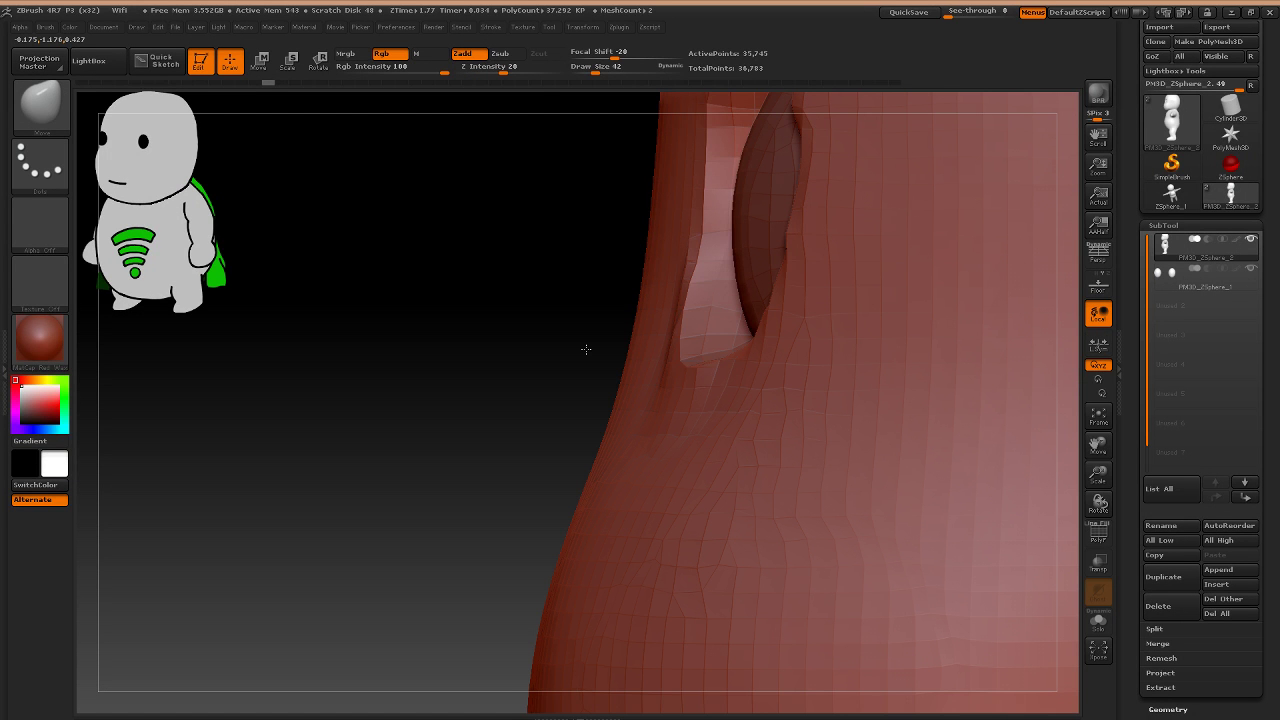
key("ctrl")
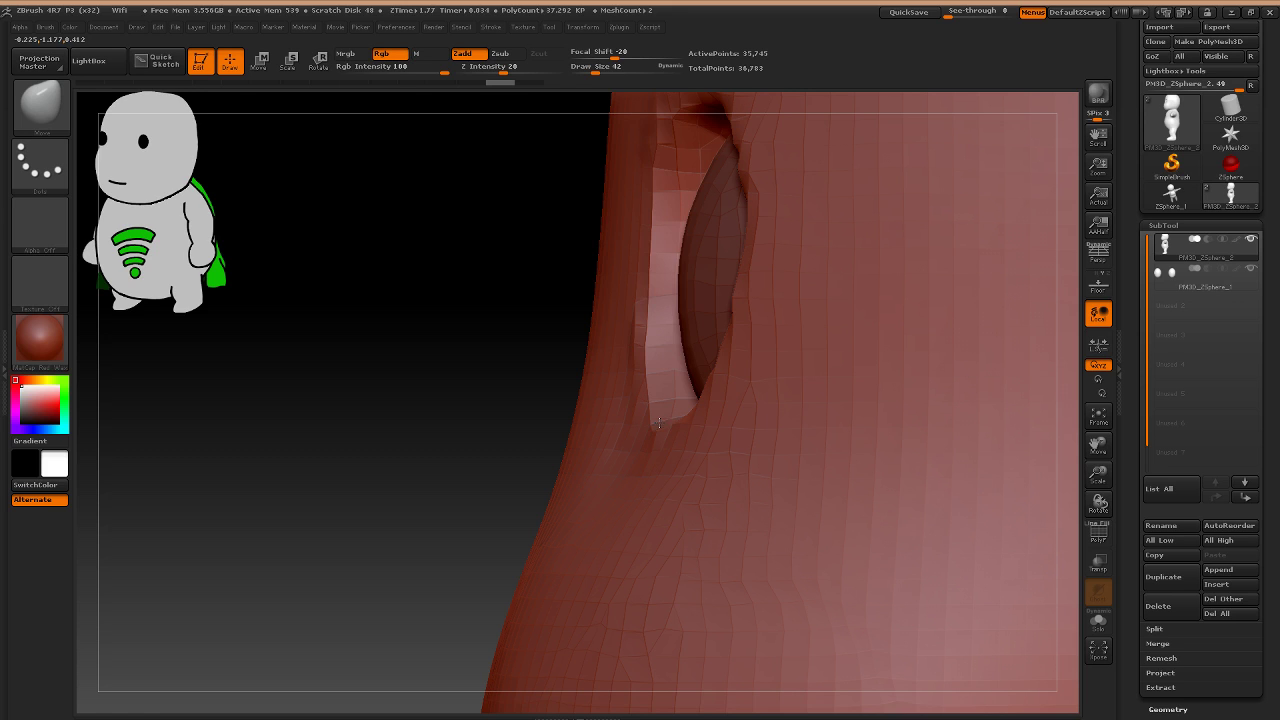
mouse_move(658, 423)
left_mouse_down()
mouse_move(647, 408)
mouse_move(621, 412)
mouse_move(761, 422)
mouse_move(646, 421)
mouse_move(755, 340)
mouse_move(682, 385)
mouse_move(702, 389)
mouse_move(670, 414)
left_mouse_up()
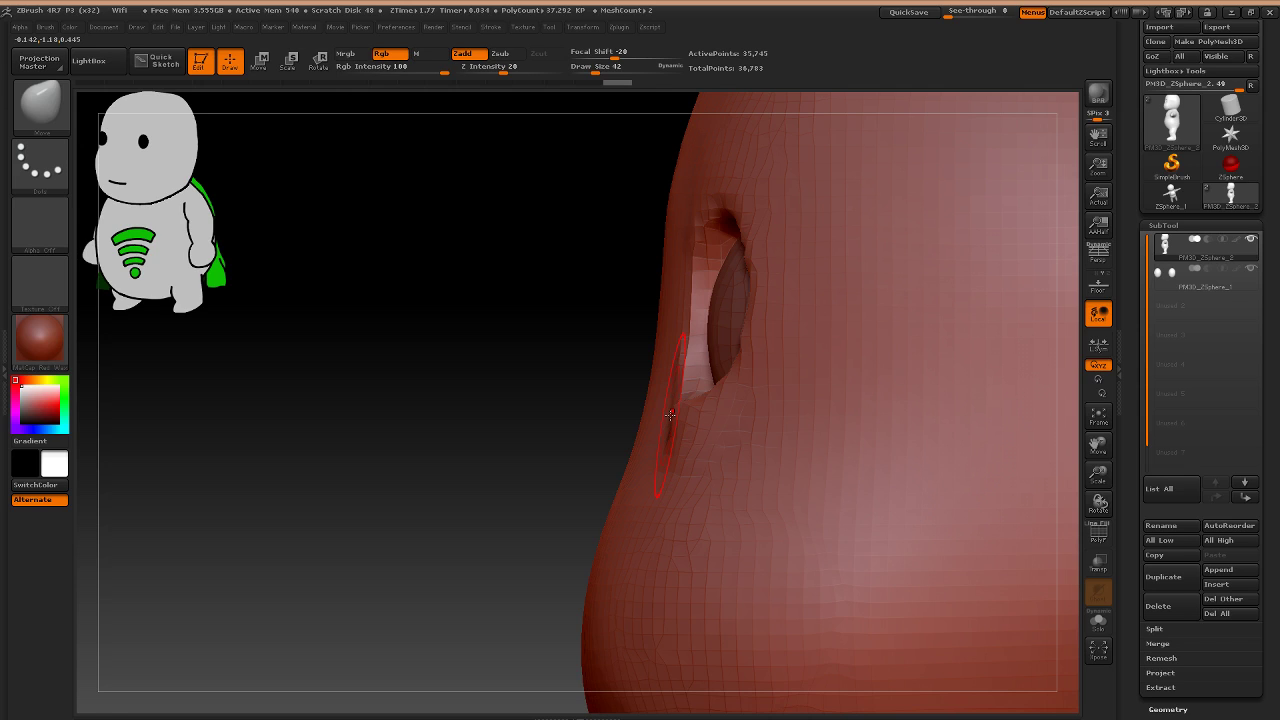